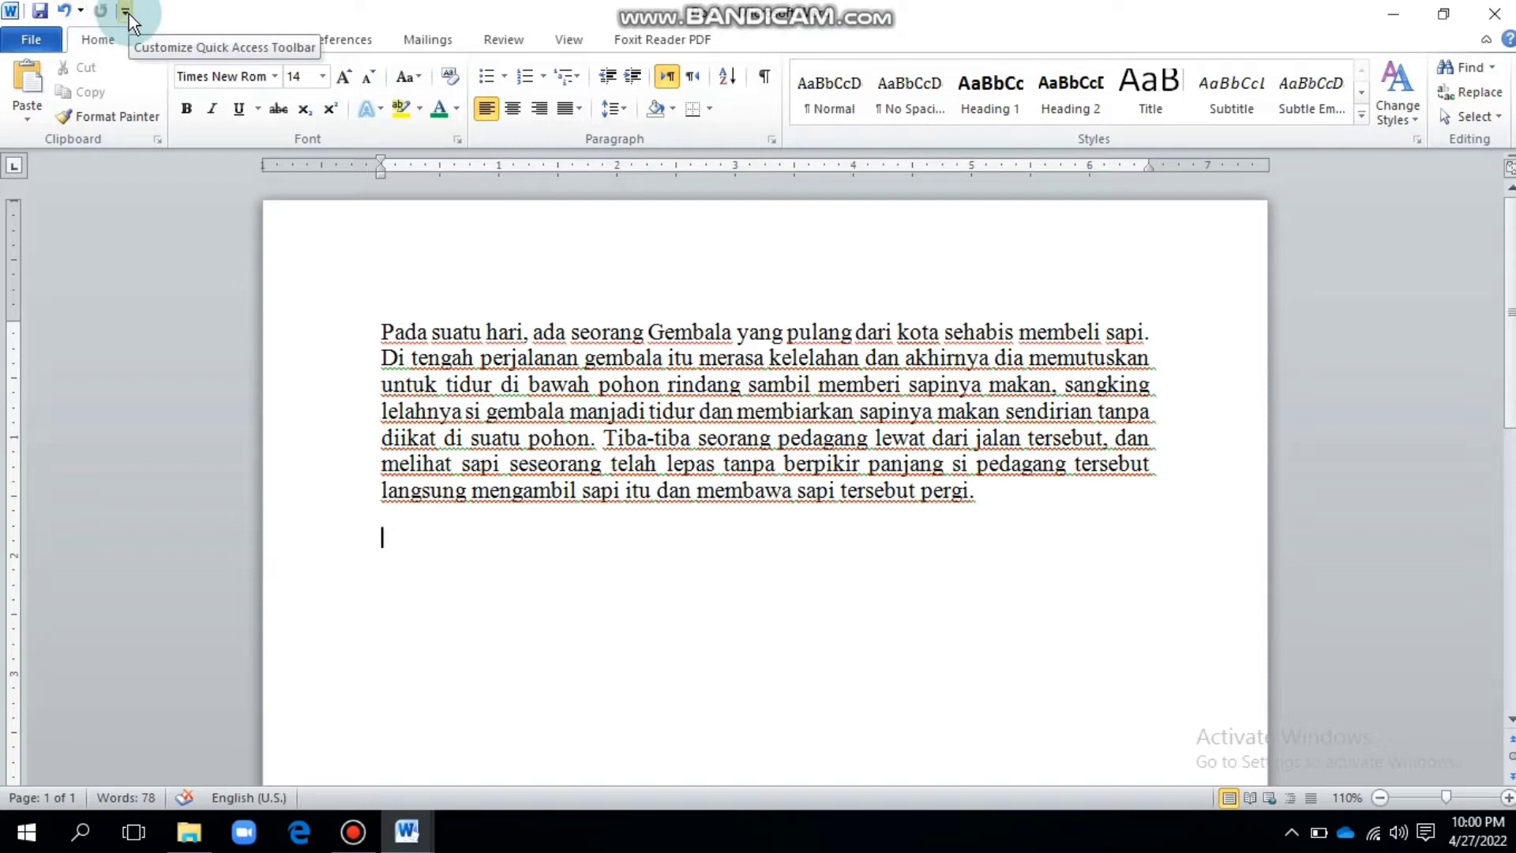
pyautogui.click(148, 35)
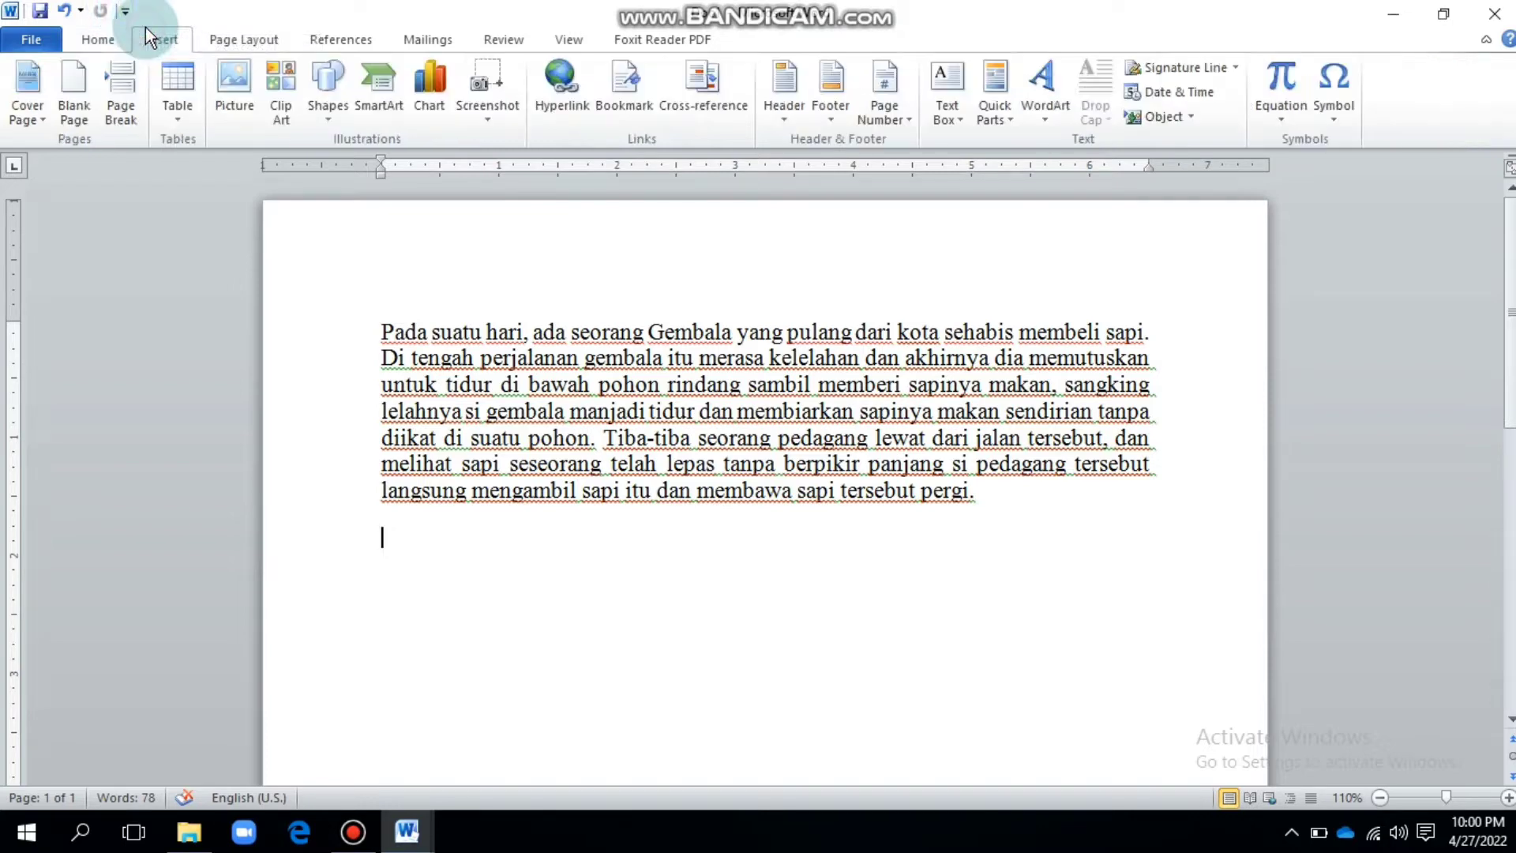
pyautogui.click(123, 12)
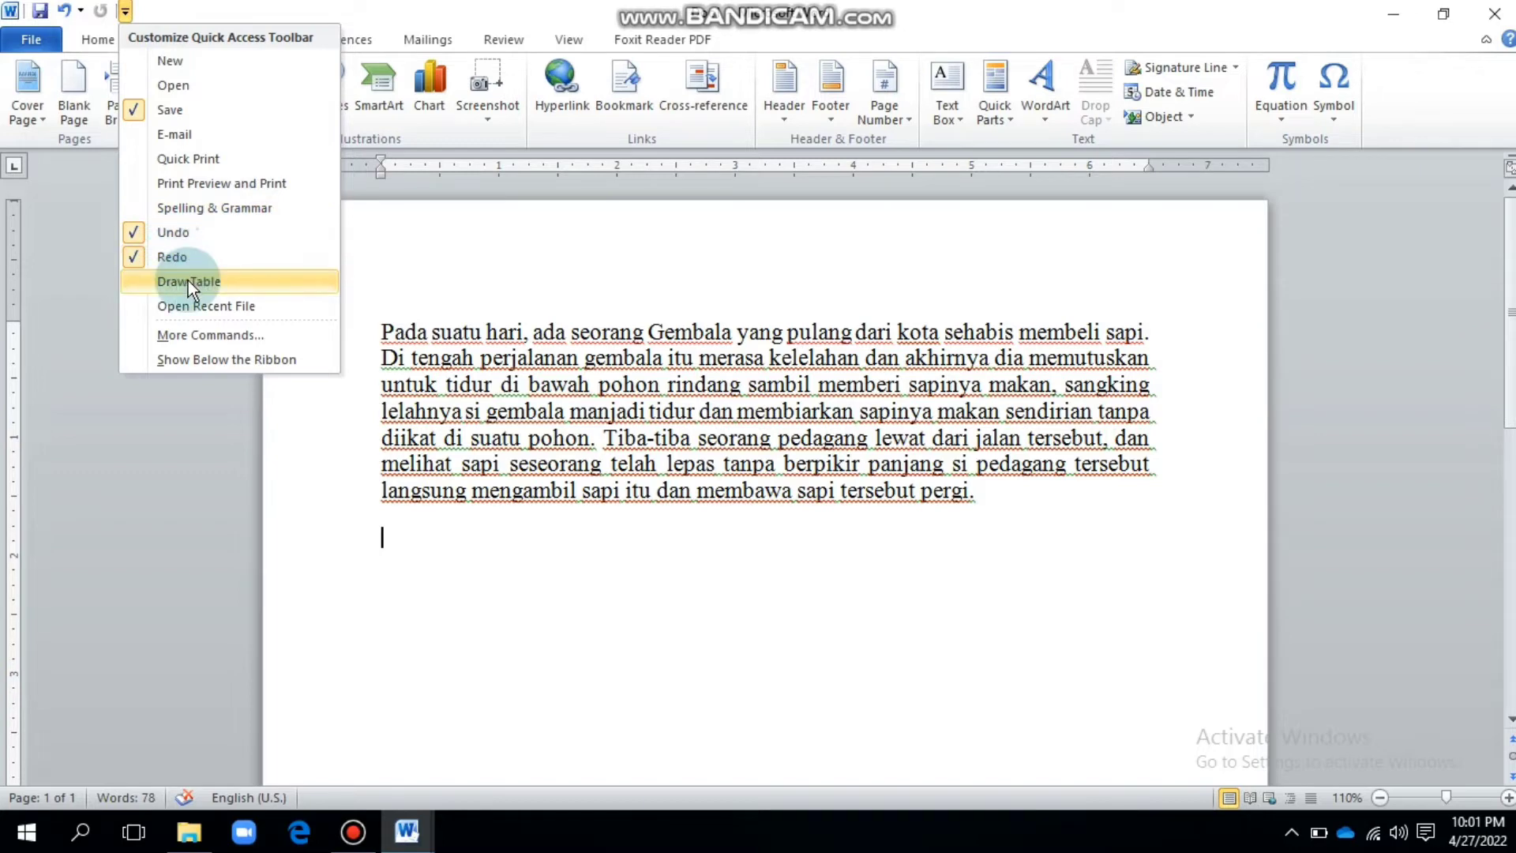
pyautogui.click(75, 8)
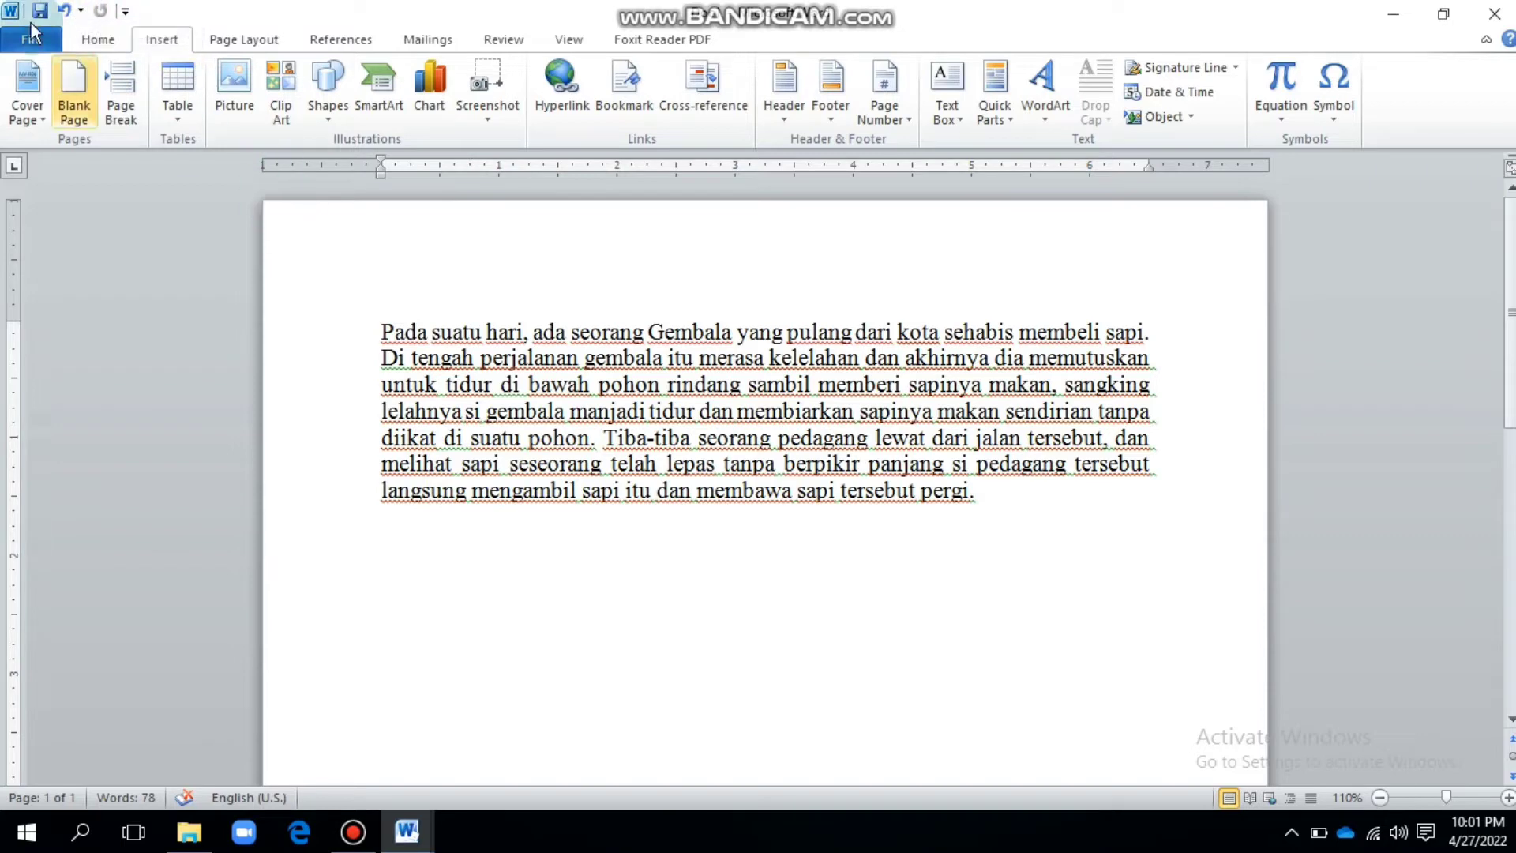
# Undo the last typing change and reapply it with Redo.
pyautogui.click(66, 10)
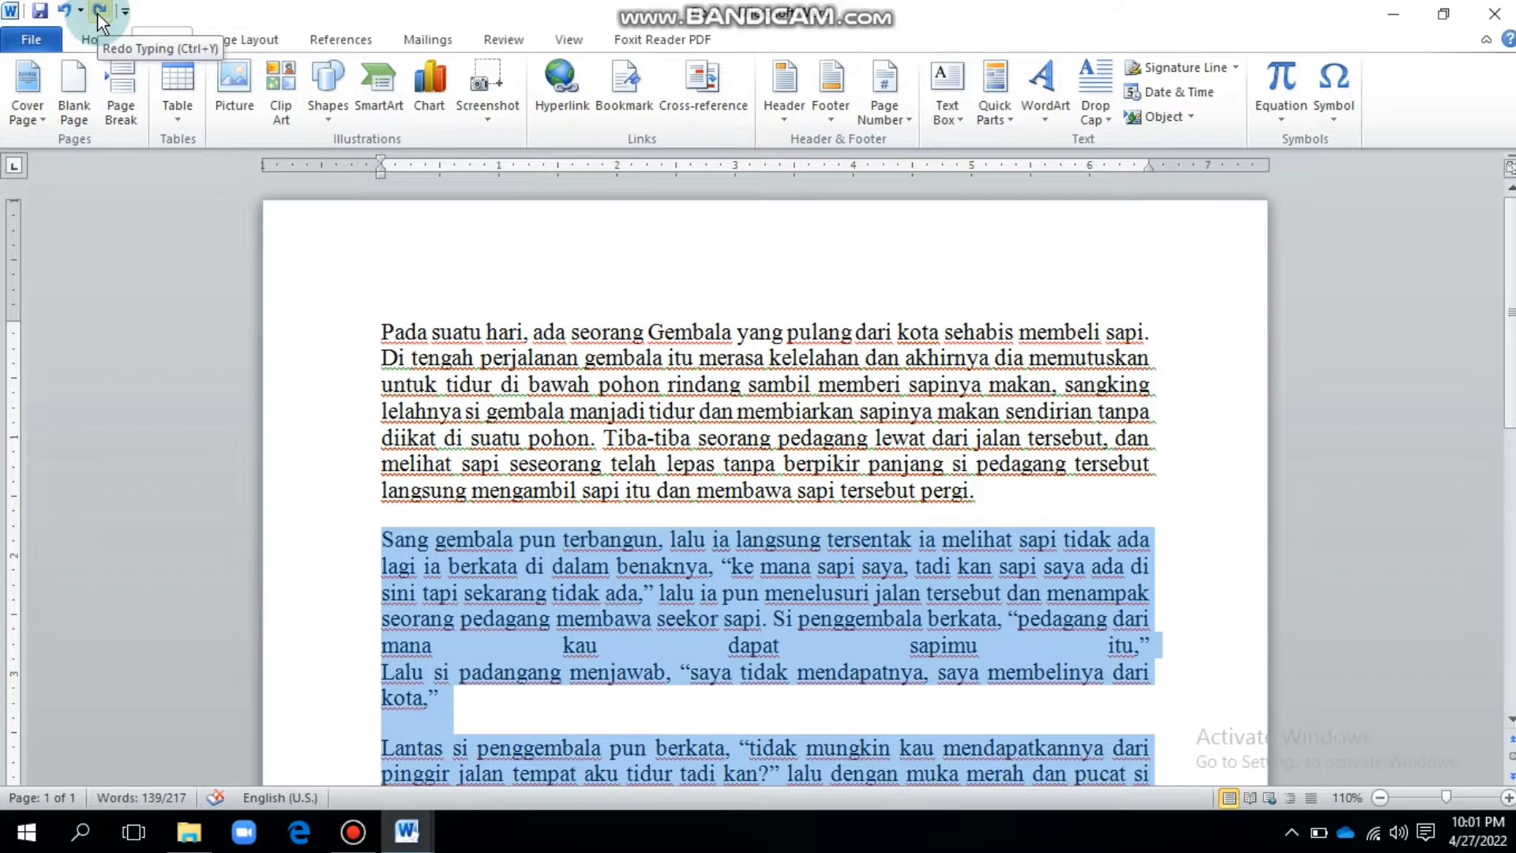
pyautogui.click(99, 15)
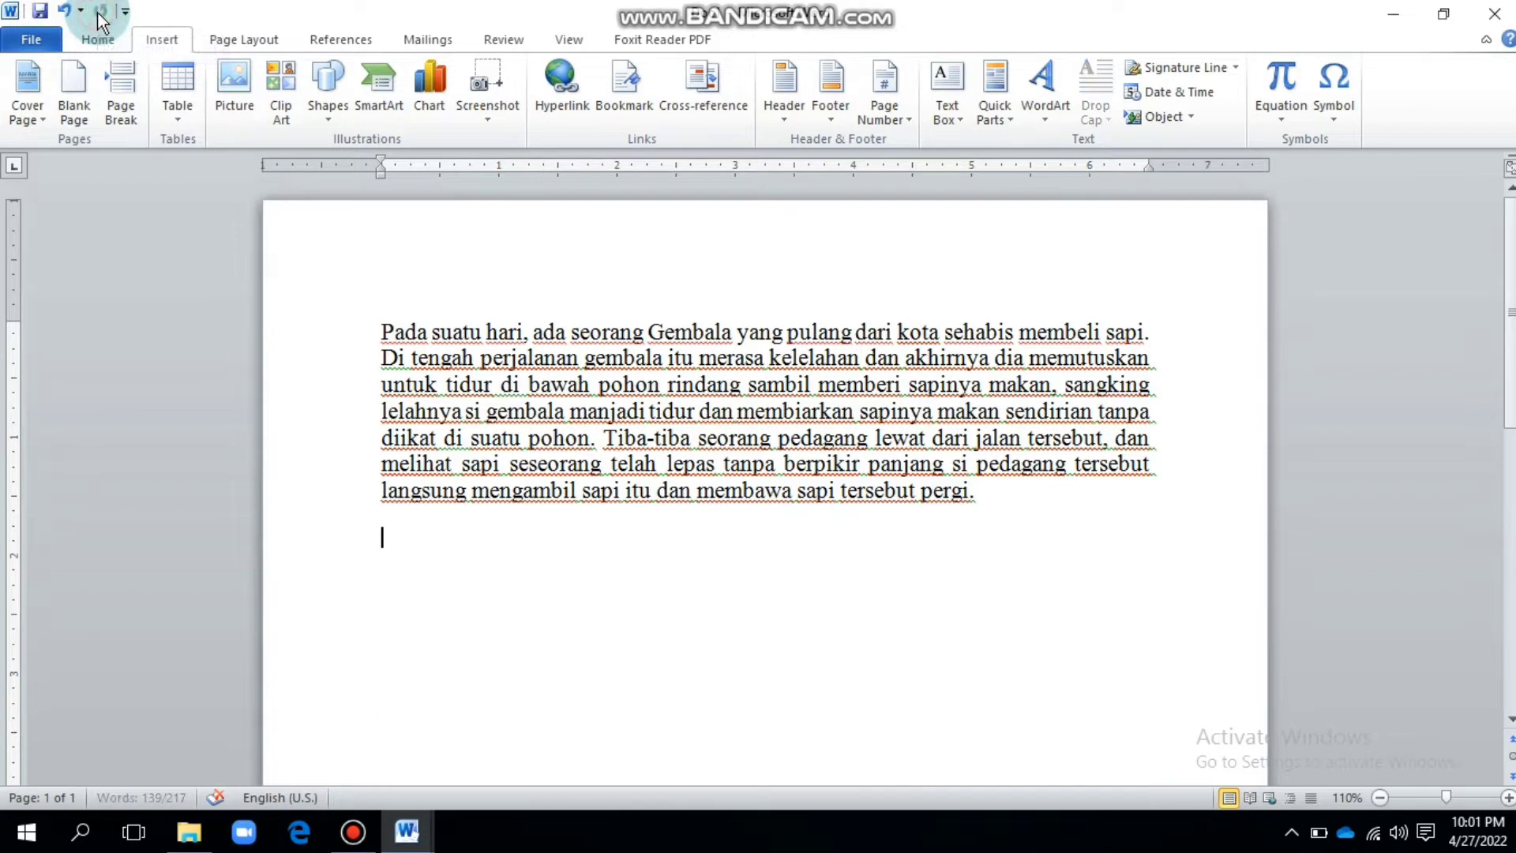
pyautogui.click(519, 529)
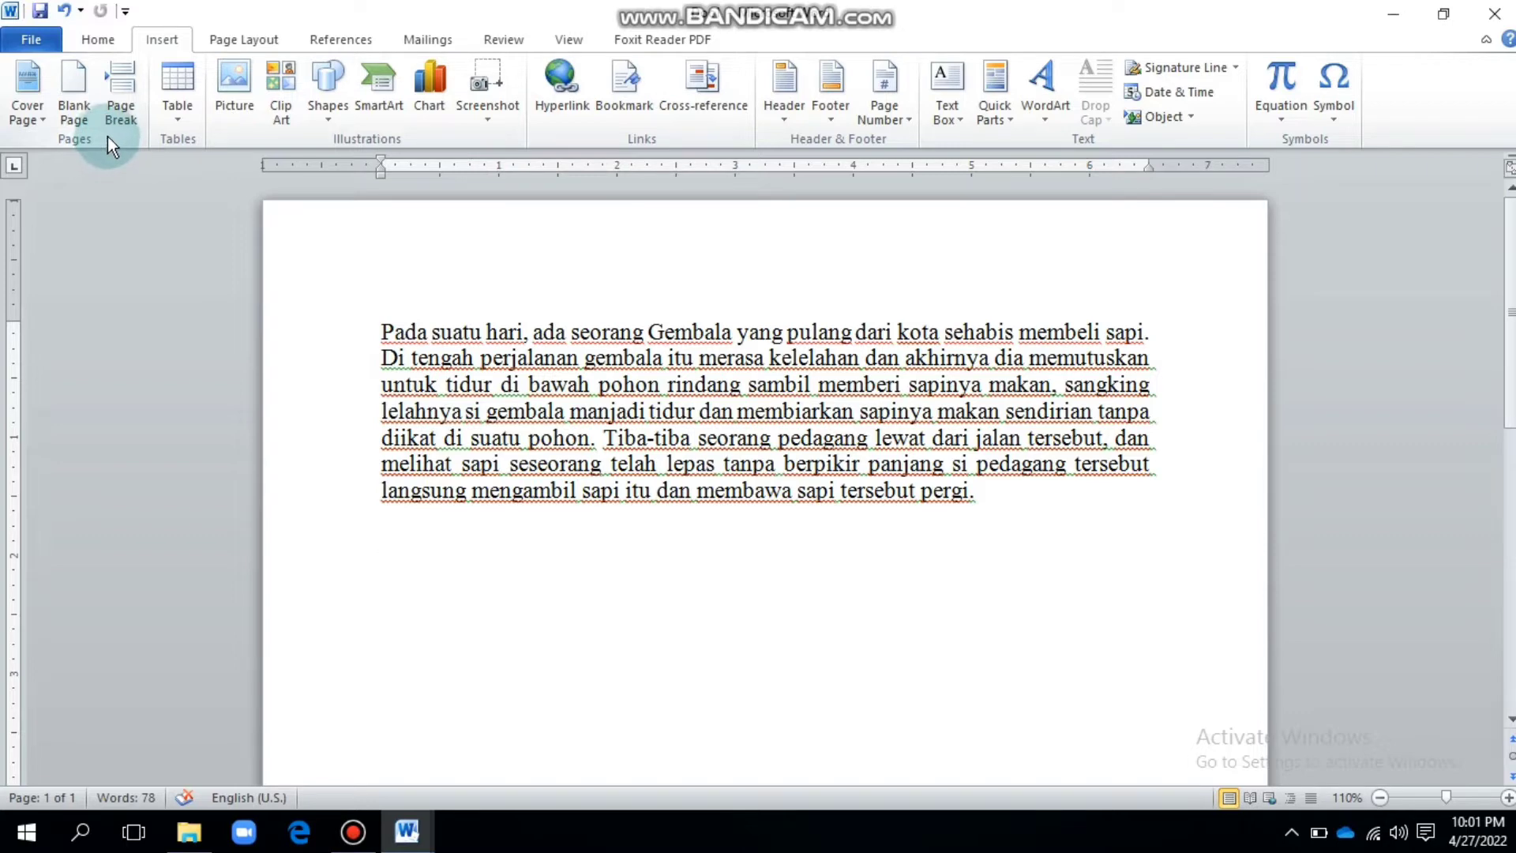
# Copy "Pada suatu hari, ada seorang Gembala yang pulang" from the start of the paragraph and paste it below the paragraph.
pyautogui.click(75, 43)
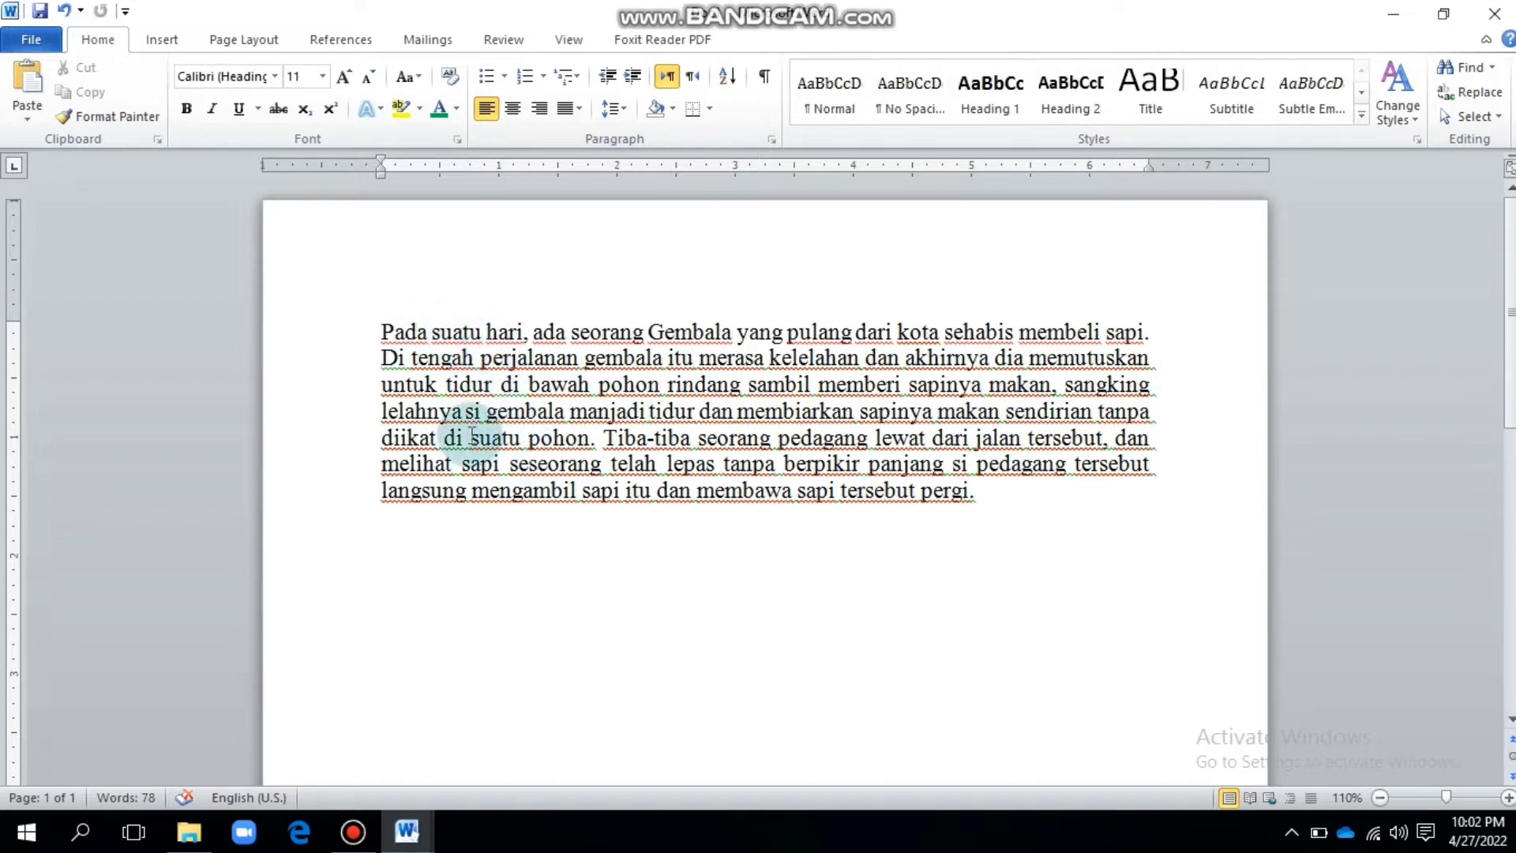
pyautogui.click(380, 332)
pyautogui.moveTo(381, 331); pyautogui.dragTo(843, 333)
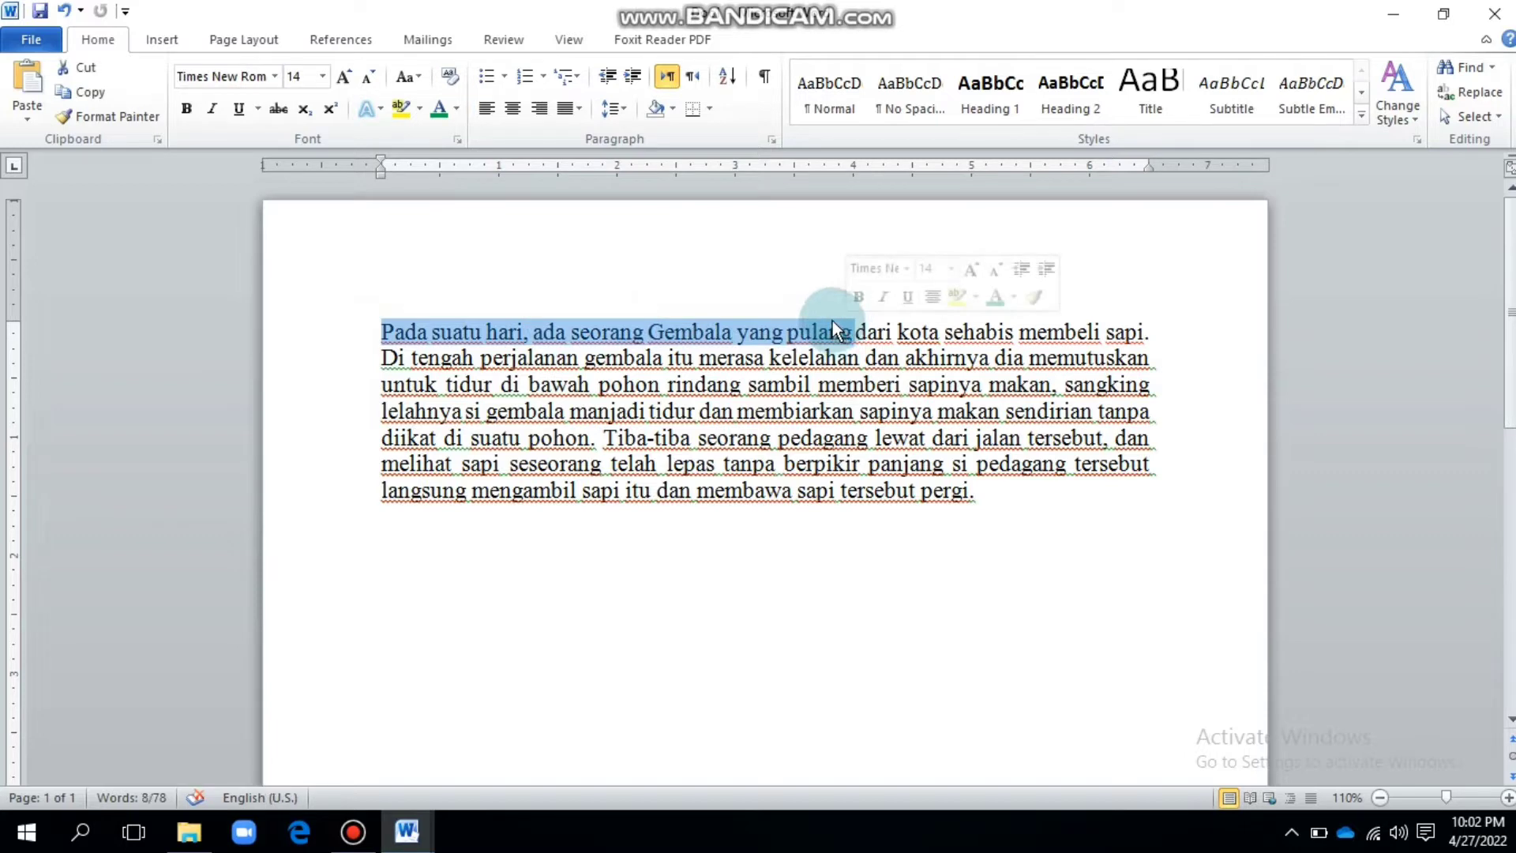
pyautogui.rightClick(832, 320)
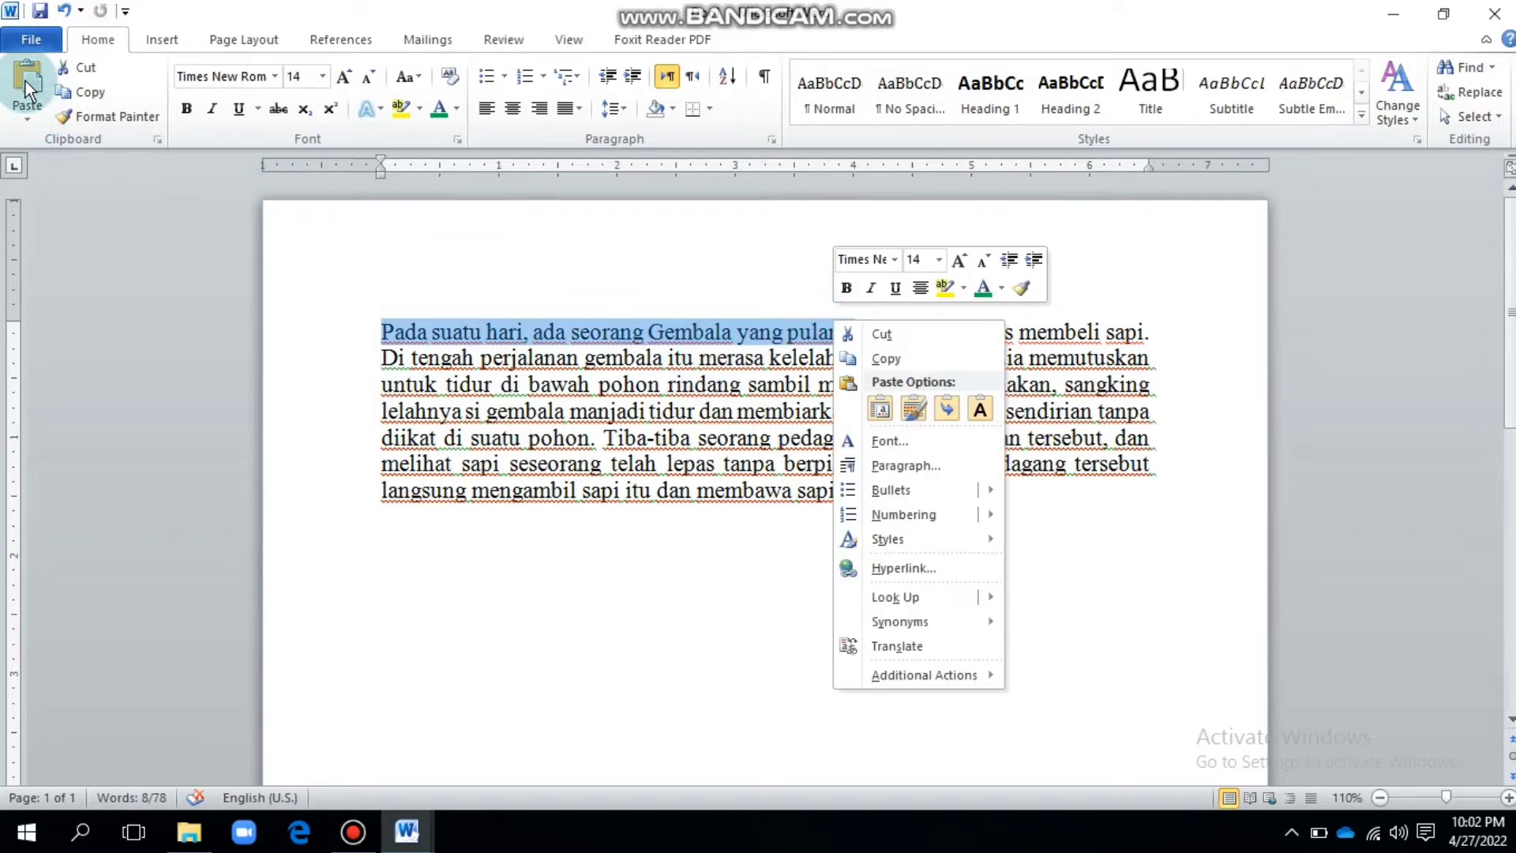
pyautogui.click(71, 95)
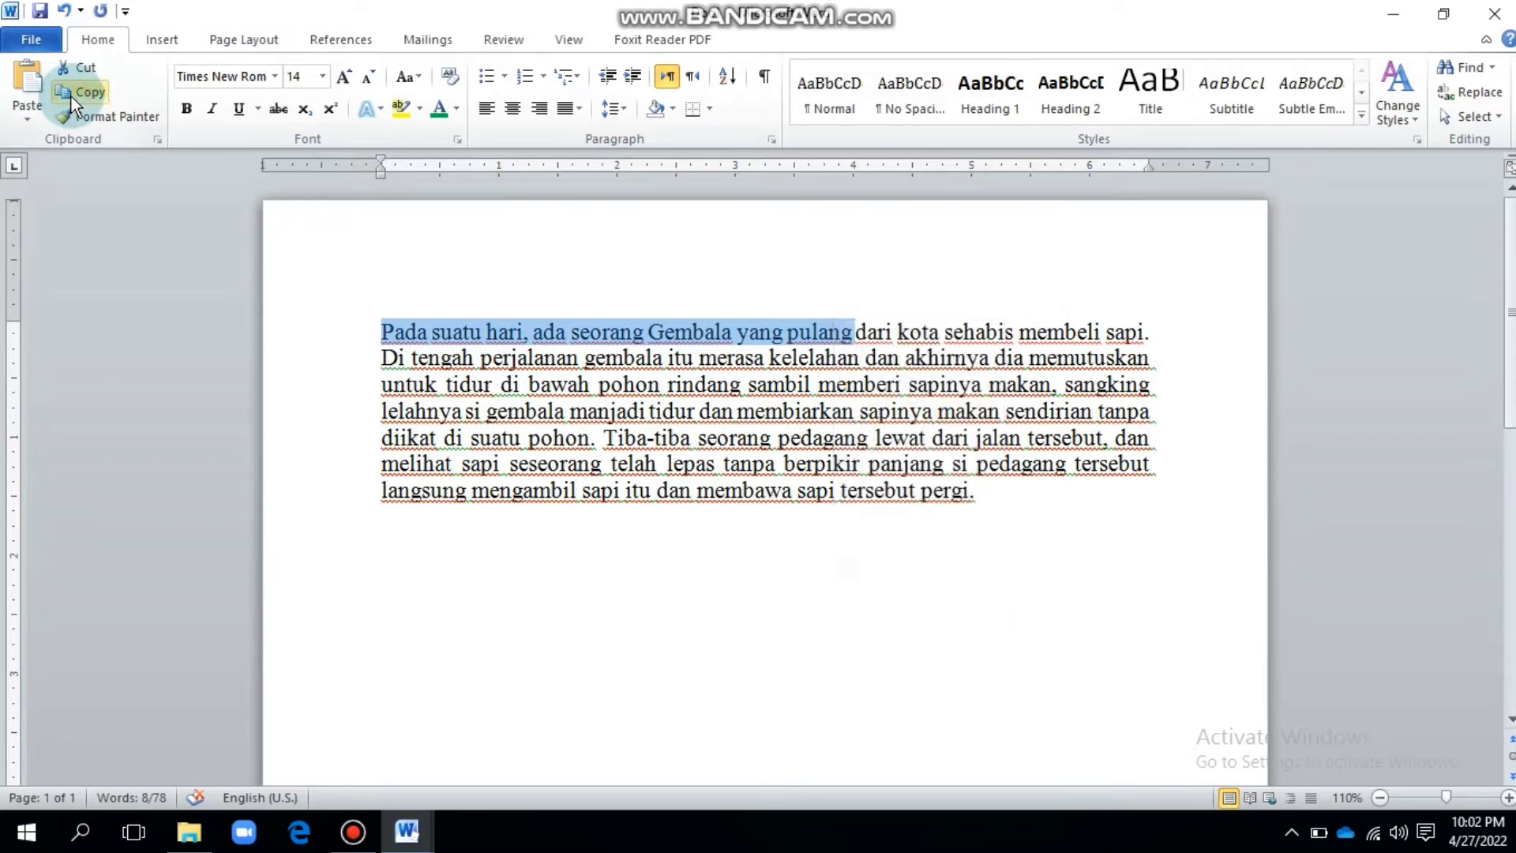
pyautogui.click(677, 646)
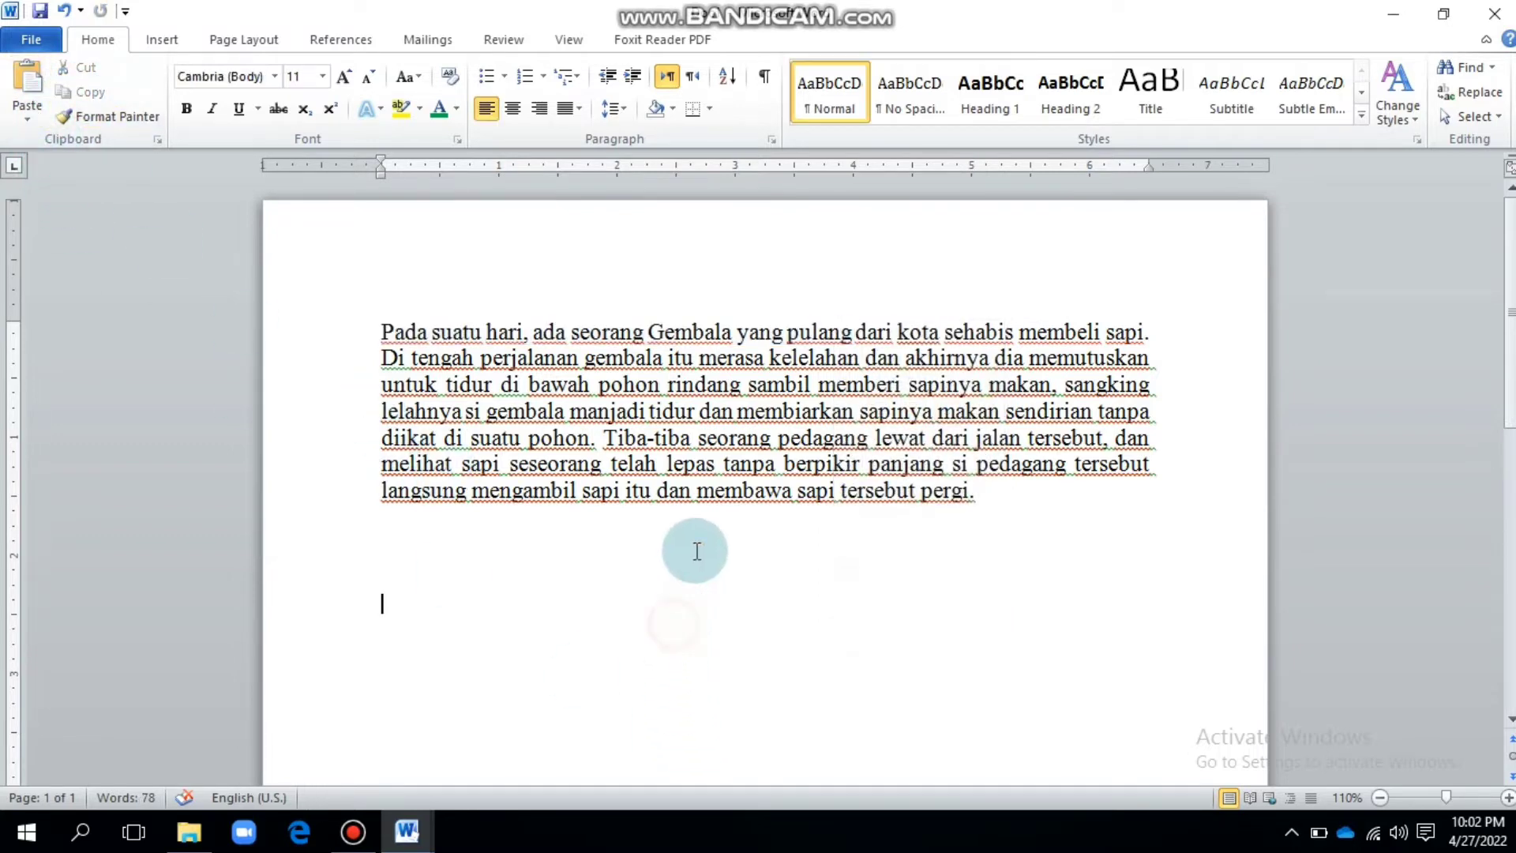
pyautogui.click(27, 63)
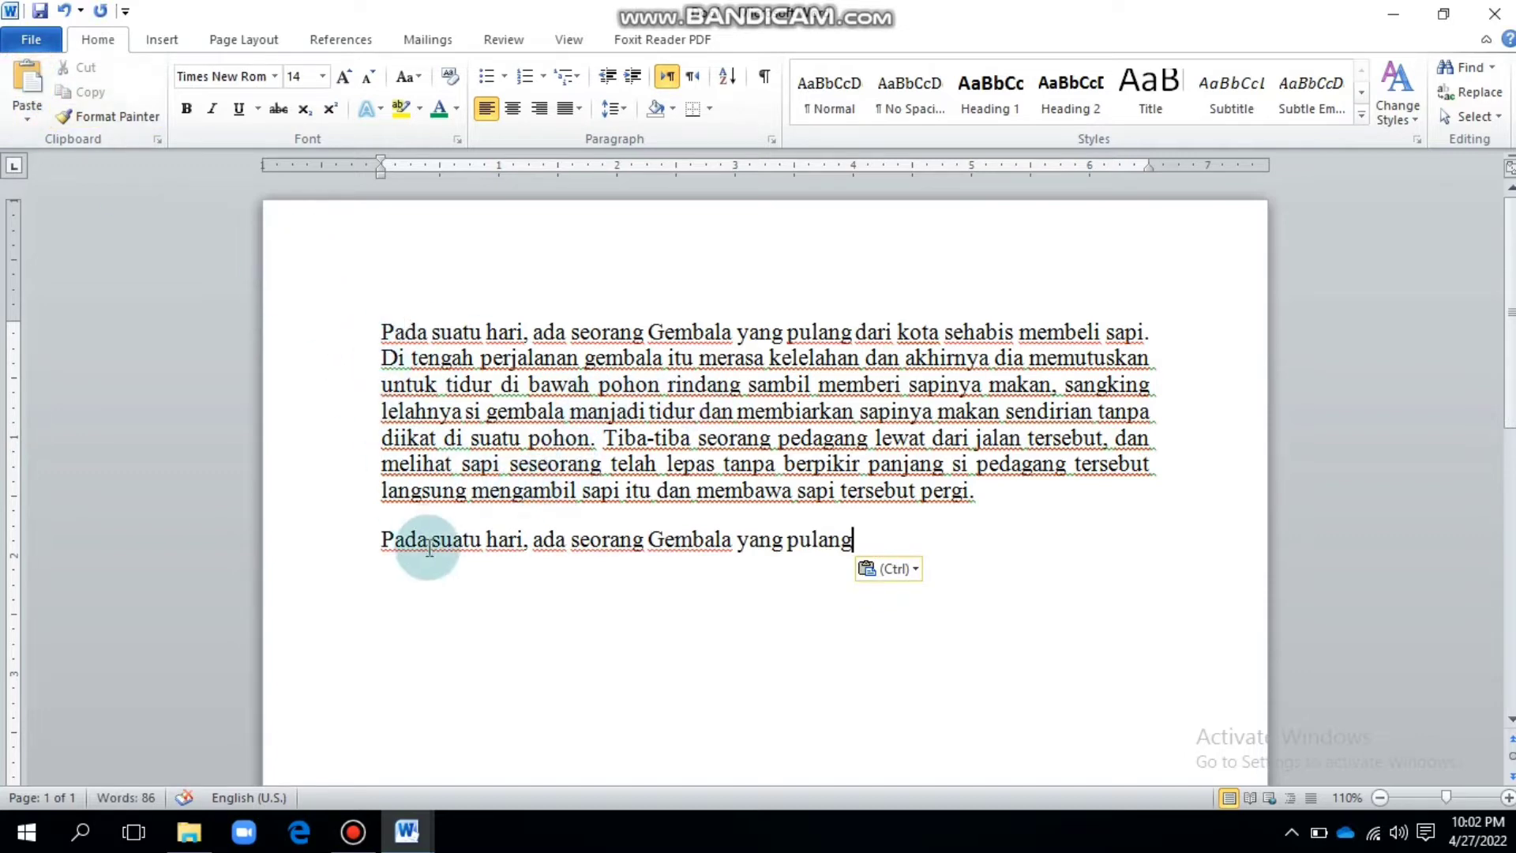
# Cut the pasted line below the paragraph.
pyautogui.moveTo(380, 542); pyautogui.dragTo(861, 575)
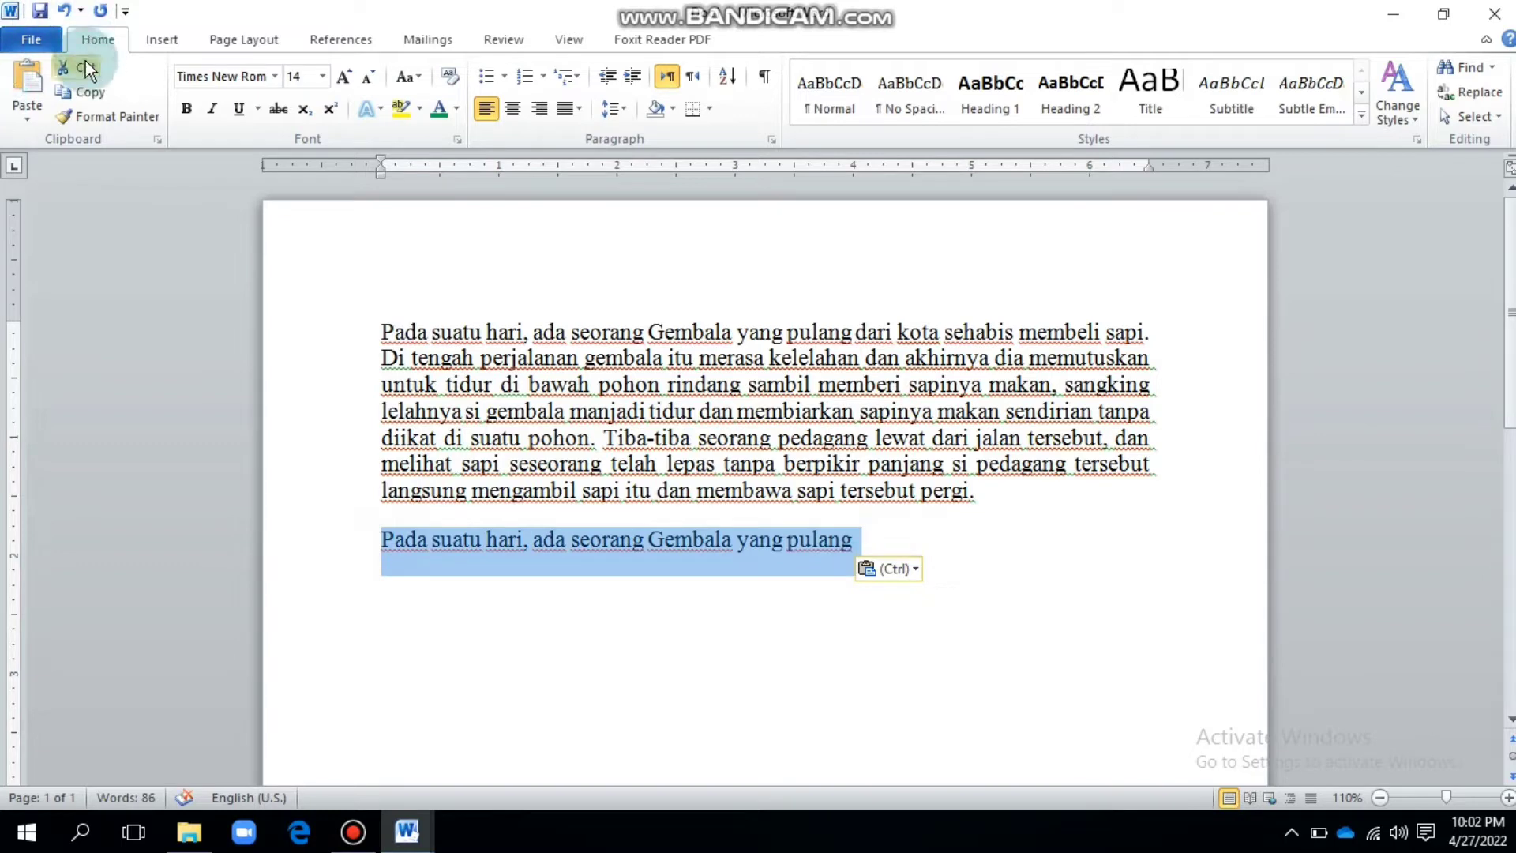
pyautogui.click(86, 71)
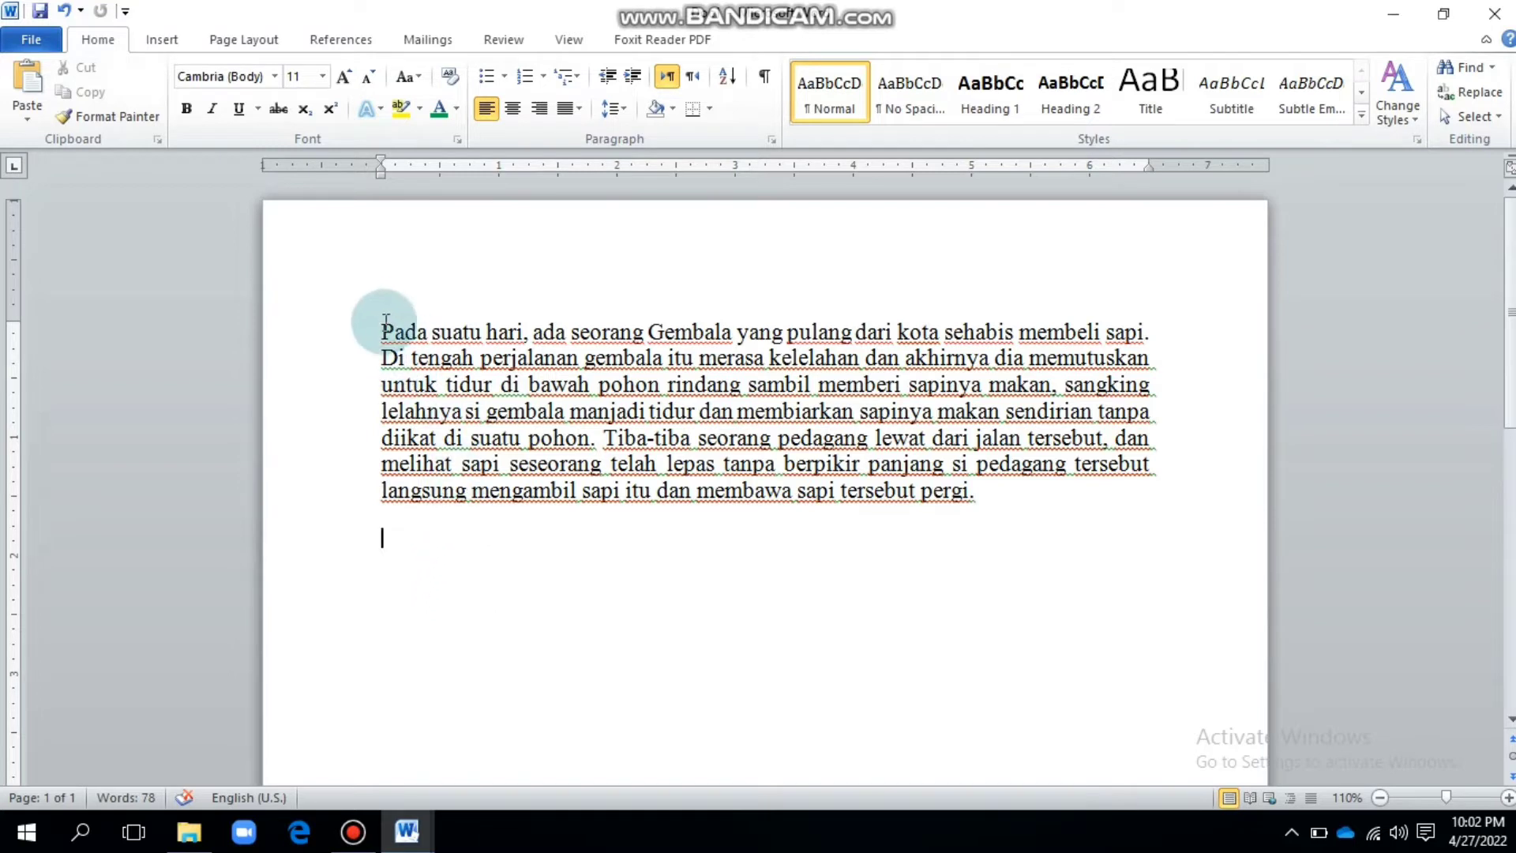
# Copy "Pada suatu hari, ada seorang Gembala yang pulang" and paste it twice in a row on a new line below the paragraph.
pyautogui.moveTo(379, 331); pyautogui.dragTo(427, 332)
pyautogui.moveTo(529, 340); pyautogui.dragTo(801, 333)
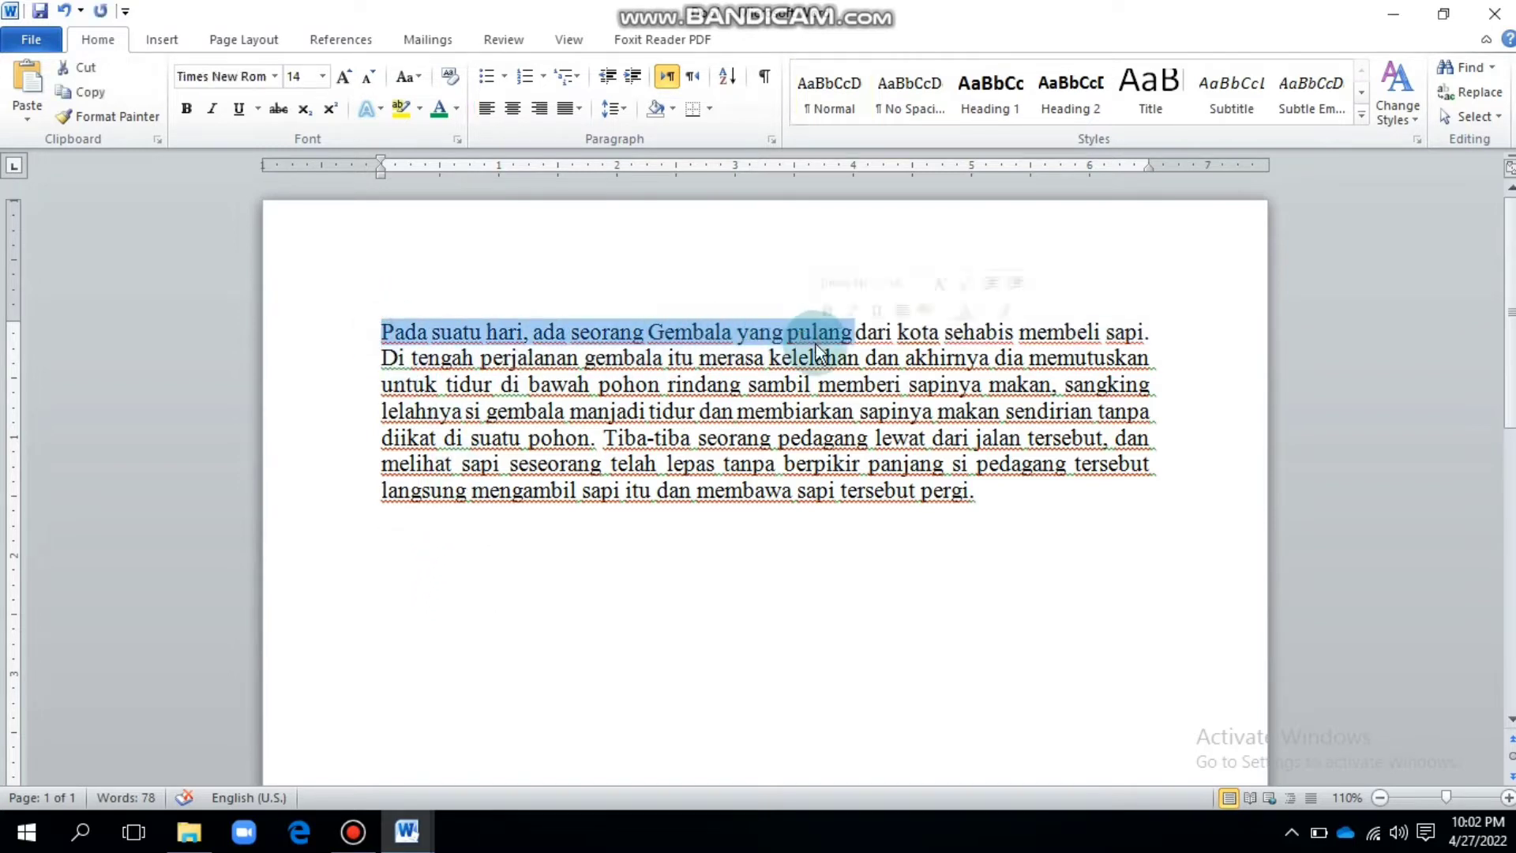
pyautogui.click(109, 92)
pyautogui.click(499, 552)
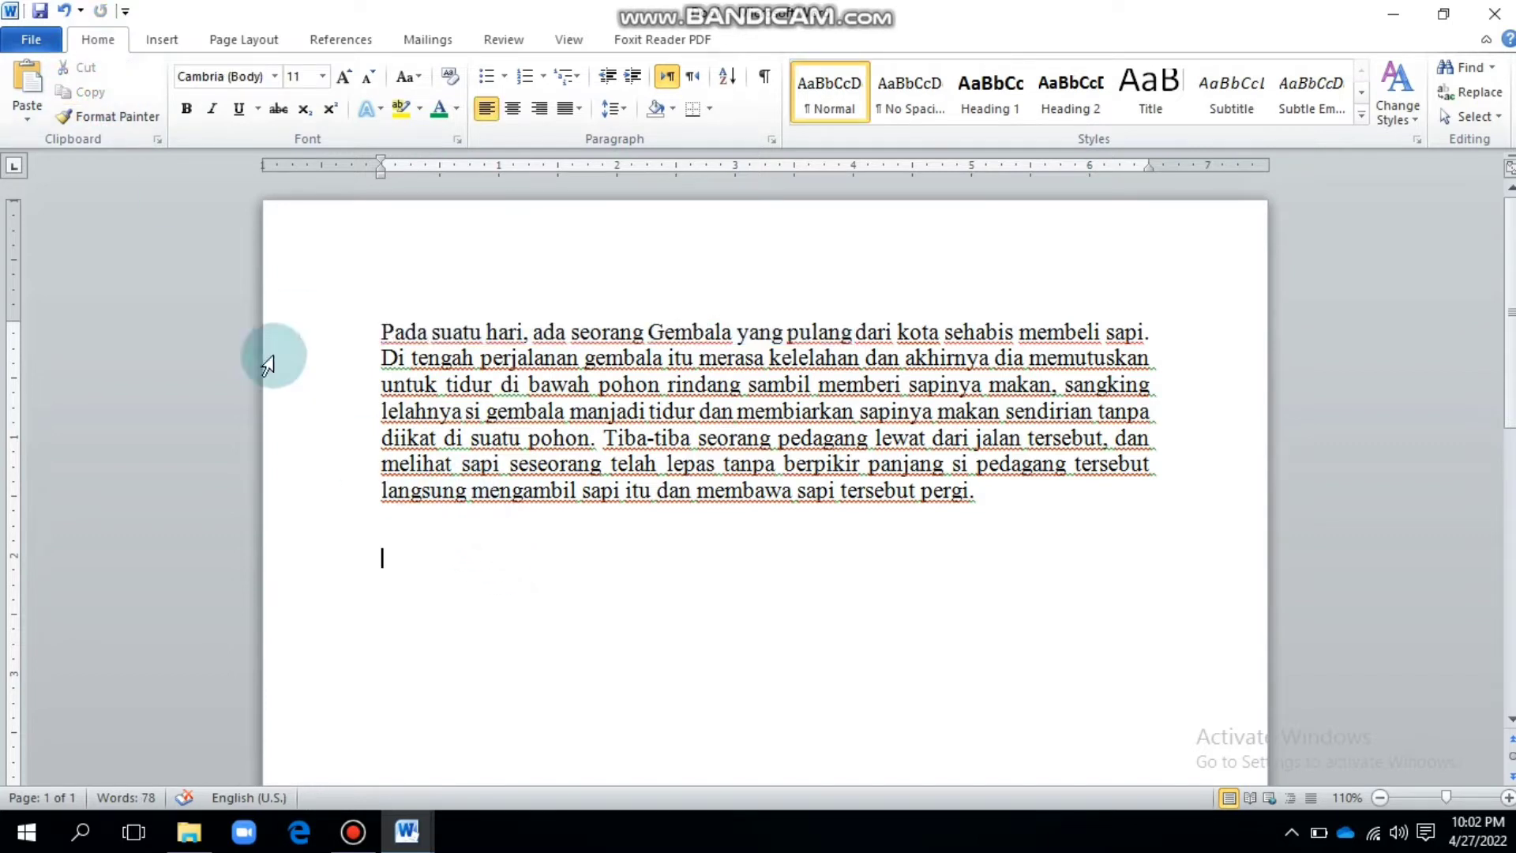
pyautogui.click(19, 83)
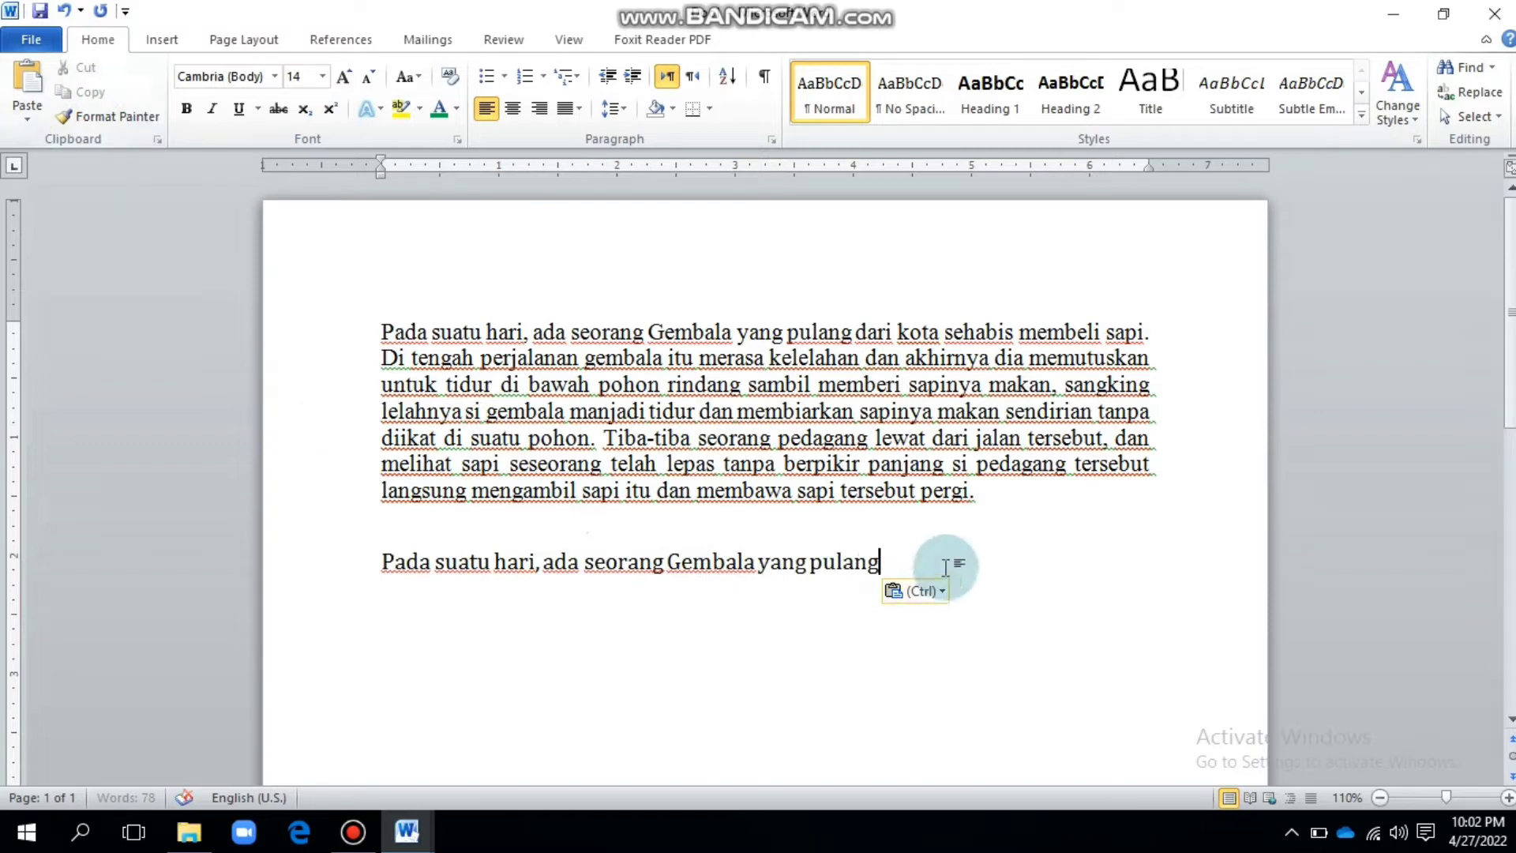
pyautogui.click(27, 86)
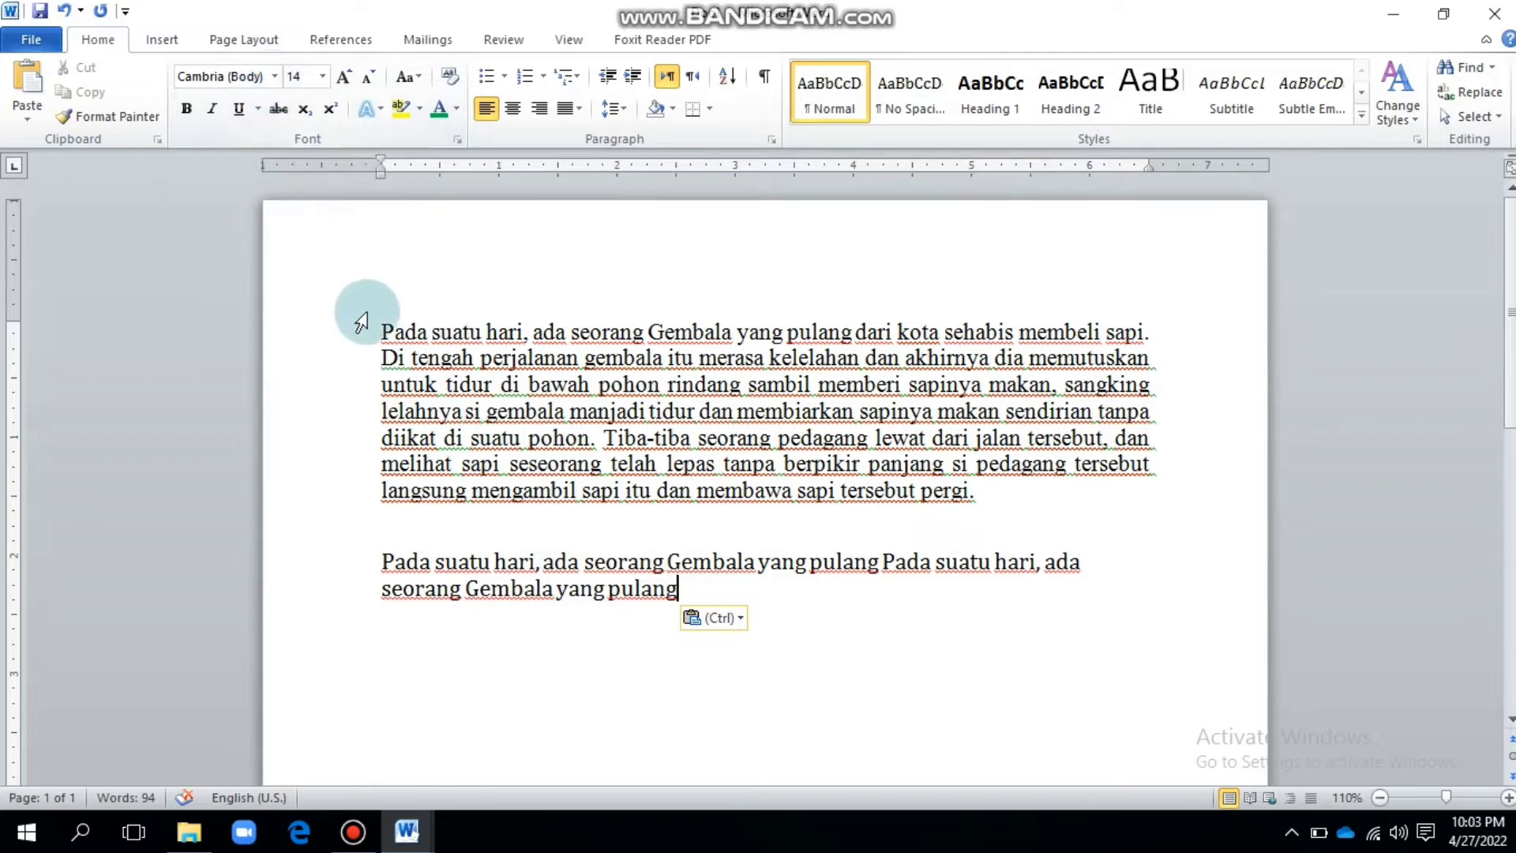
# Change the font of the whole first paragraph to Calibri (Headings).
pyautogui.moveTo(382, 332); pyautogui.dragTo(975, 488)
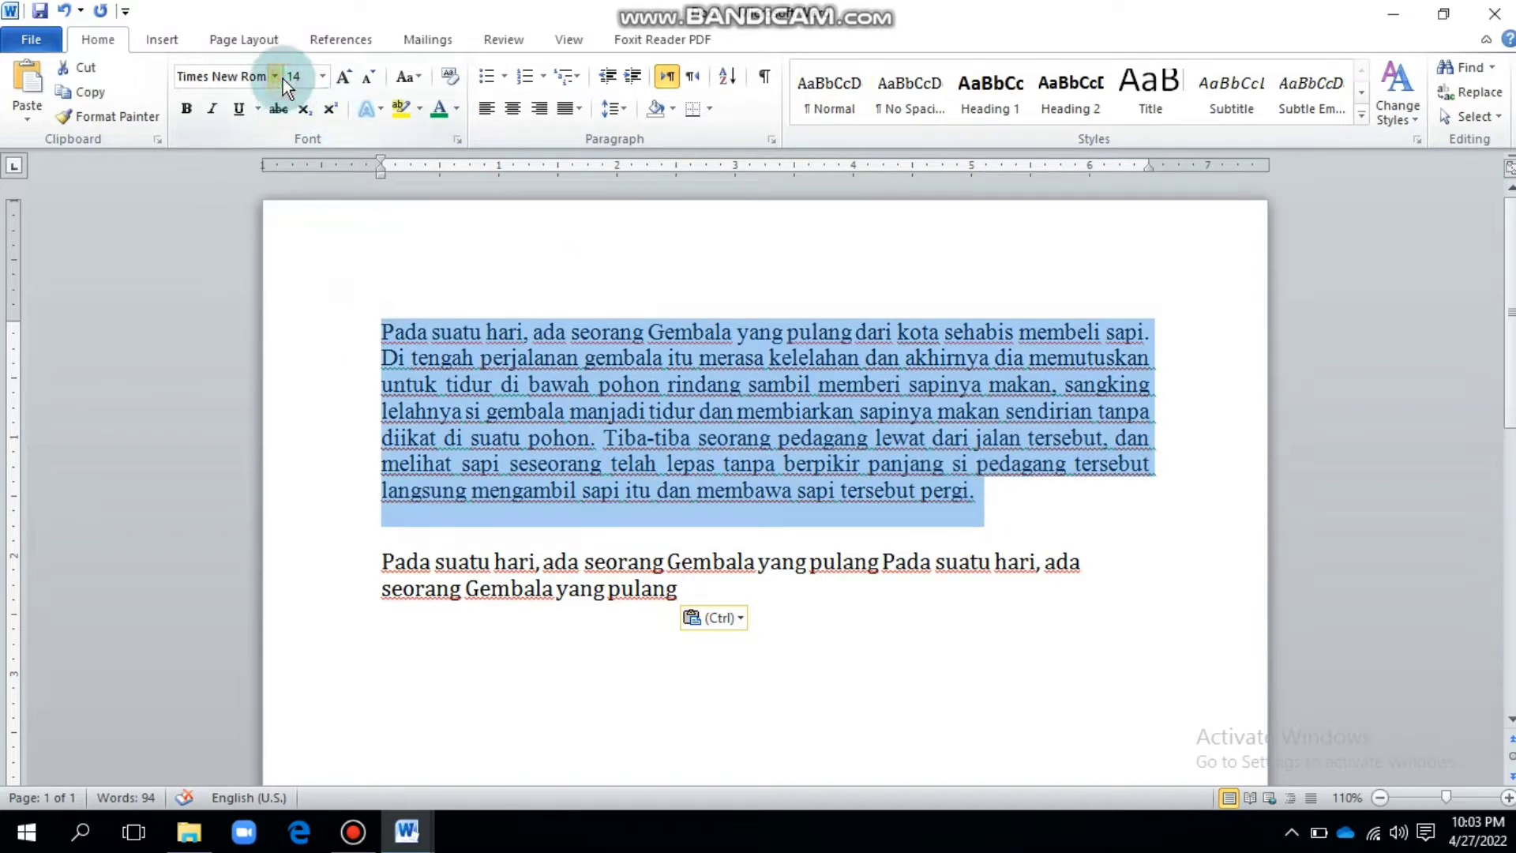
pyautogui.click(282, 79)
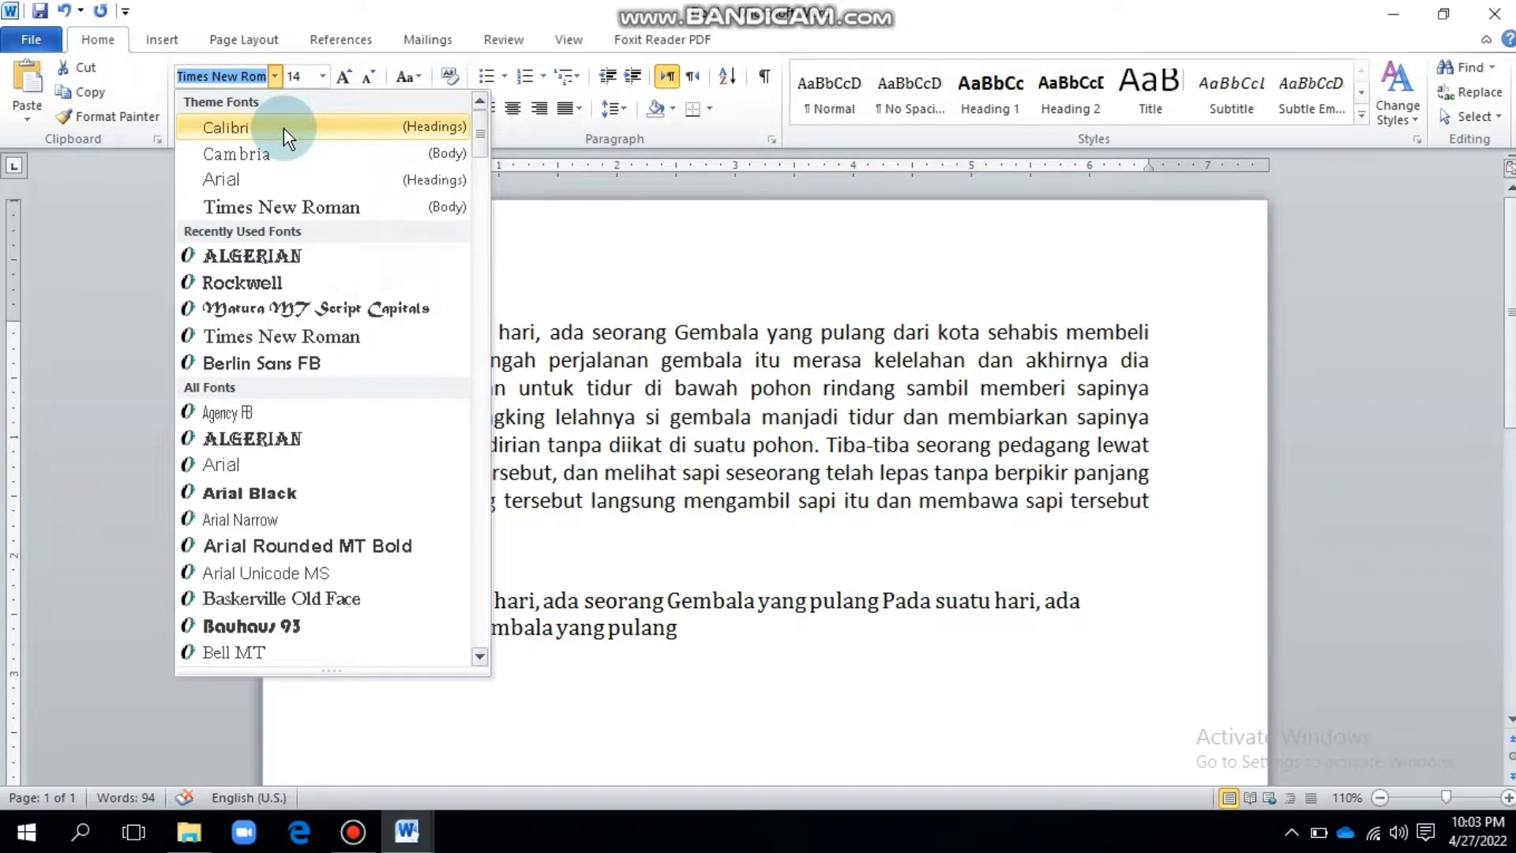
pyautogui.click(282, 130)
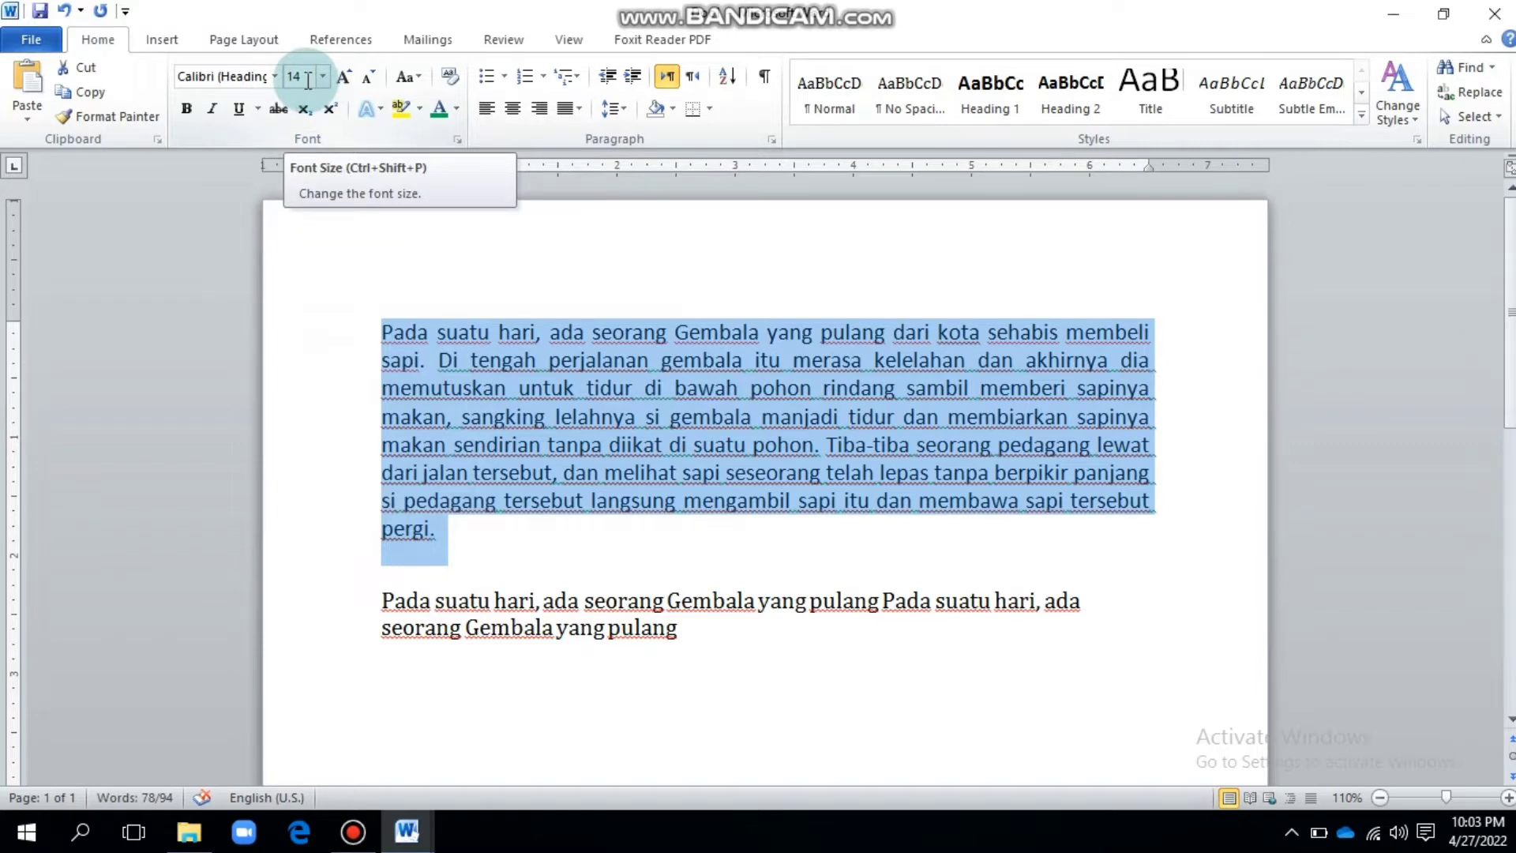
# Set the first paragraph's font size to 16, grow it one step to 18 and shrink it back to 16.
pyautogui.click(329, 73)
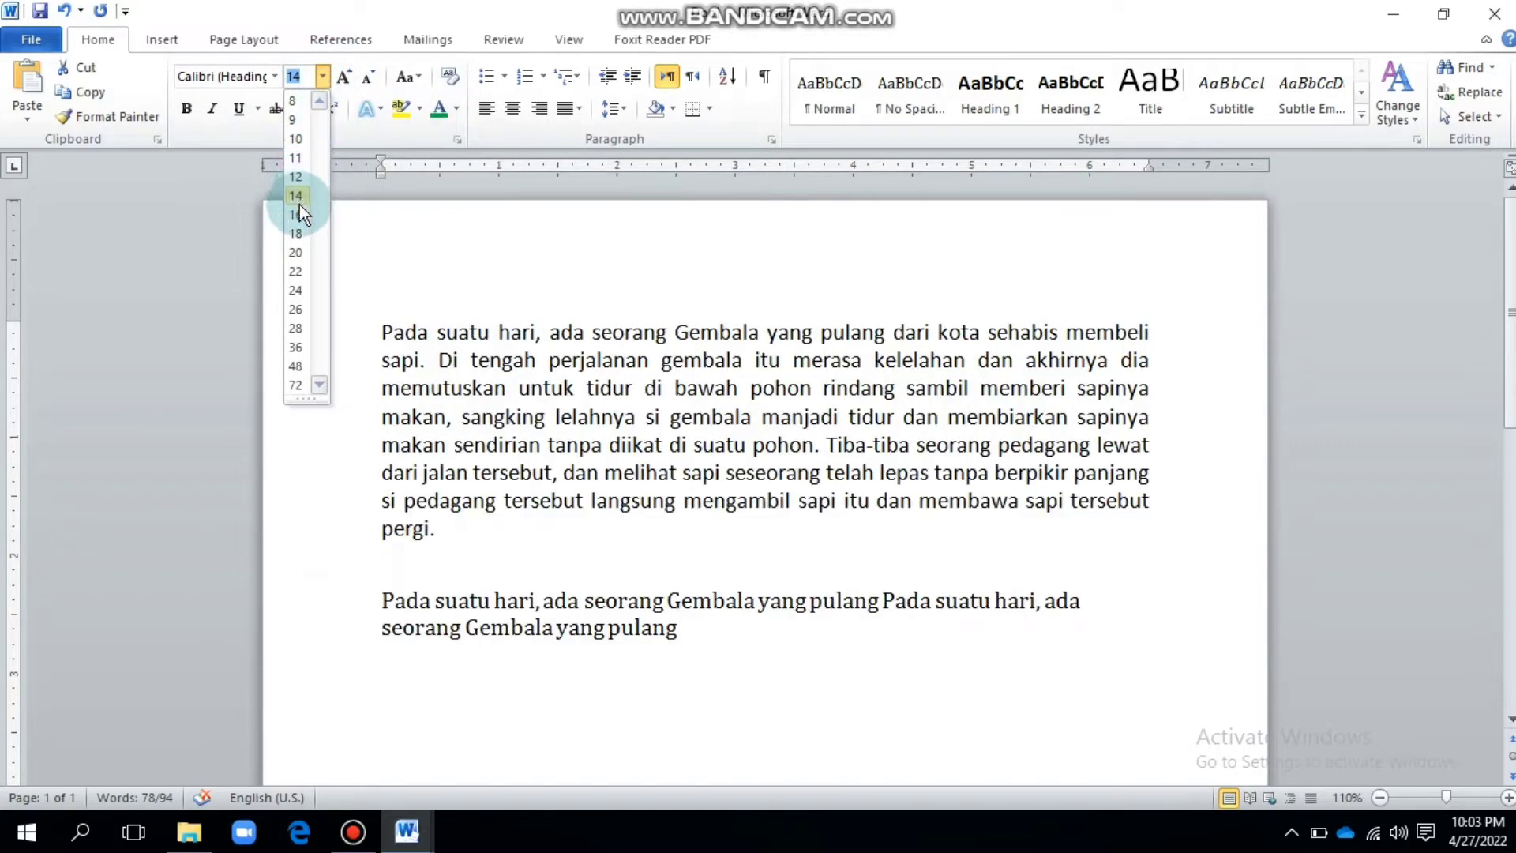
pyautogui.click(299, 213)
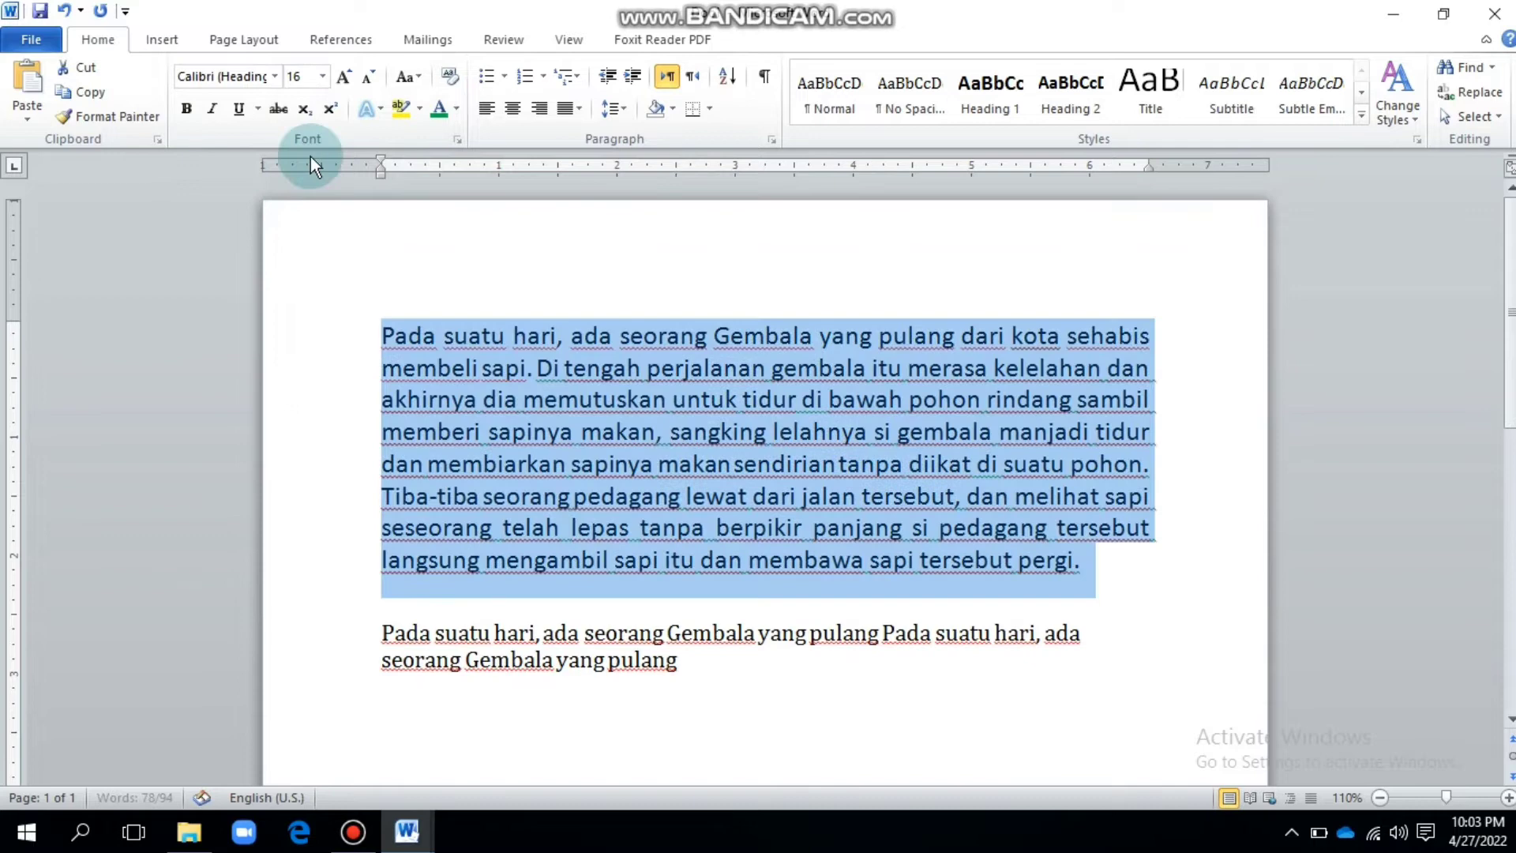
pyautogui.click(343, 77)
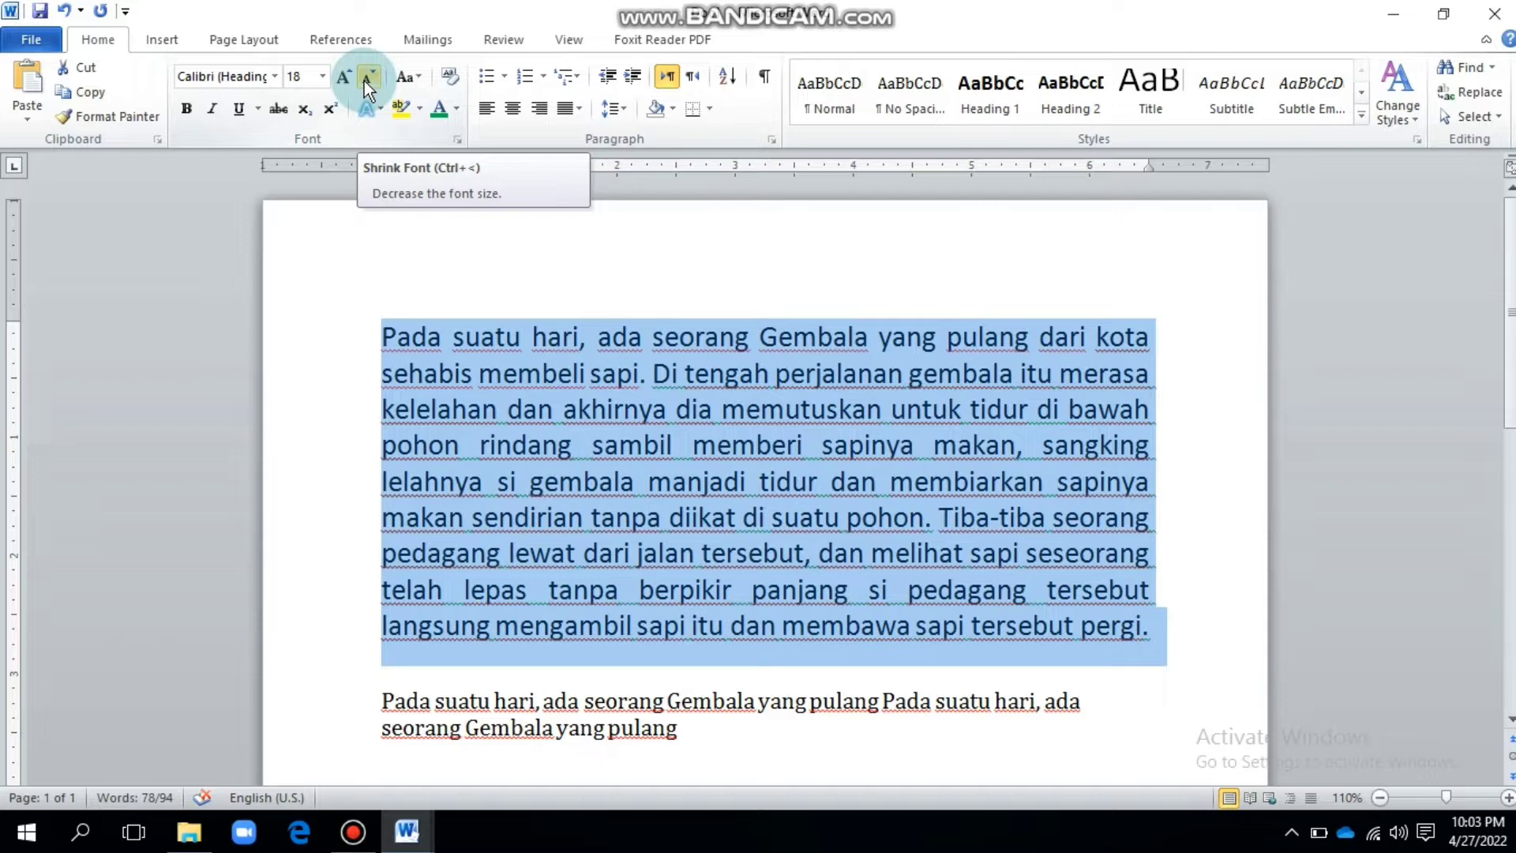
pyautogui.click(365, 79)
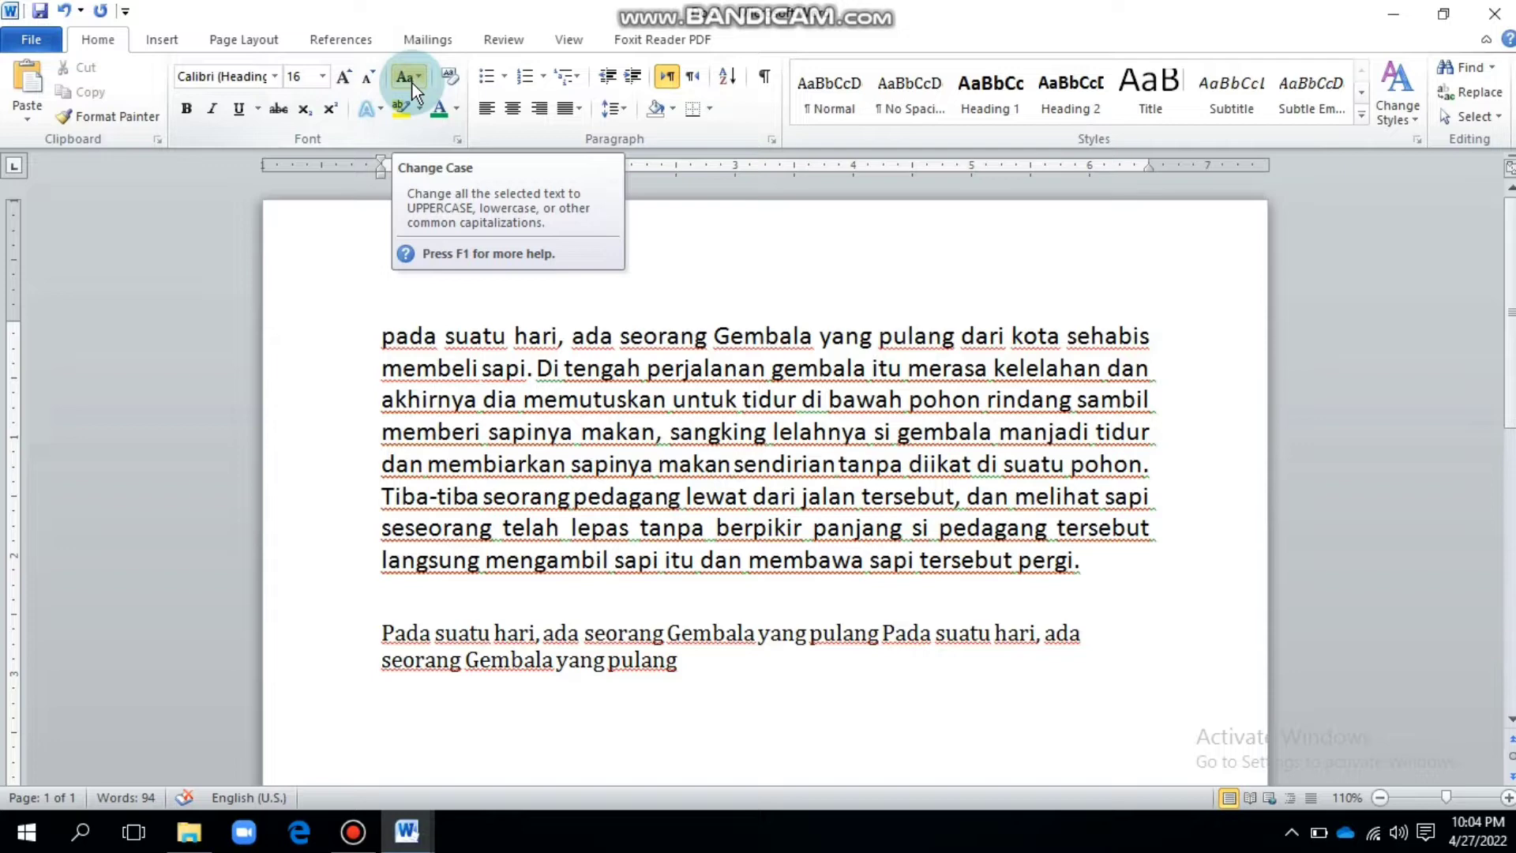
# Capitalize the opening word "pada" and convert the whole first paragraph to lowercase.
pyautogui.click(418, 78)
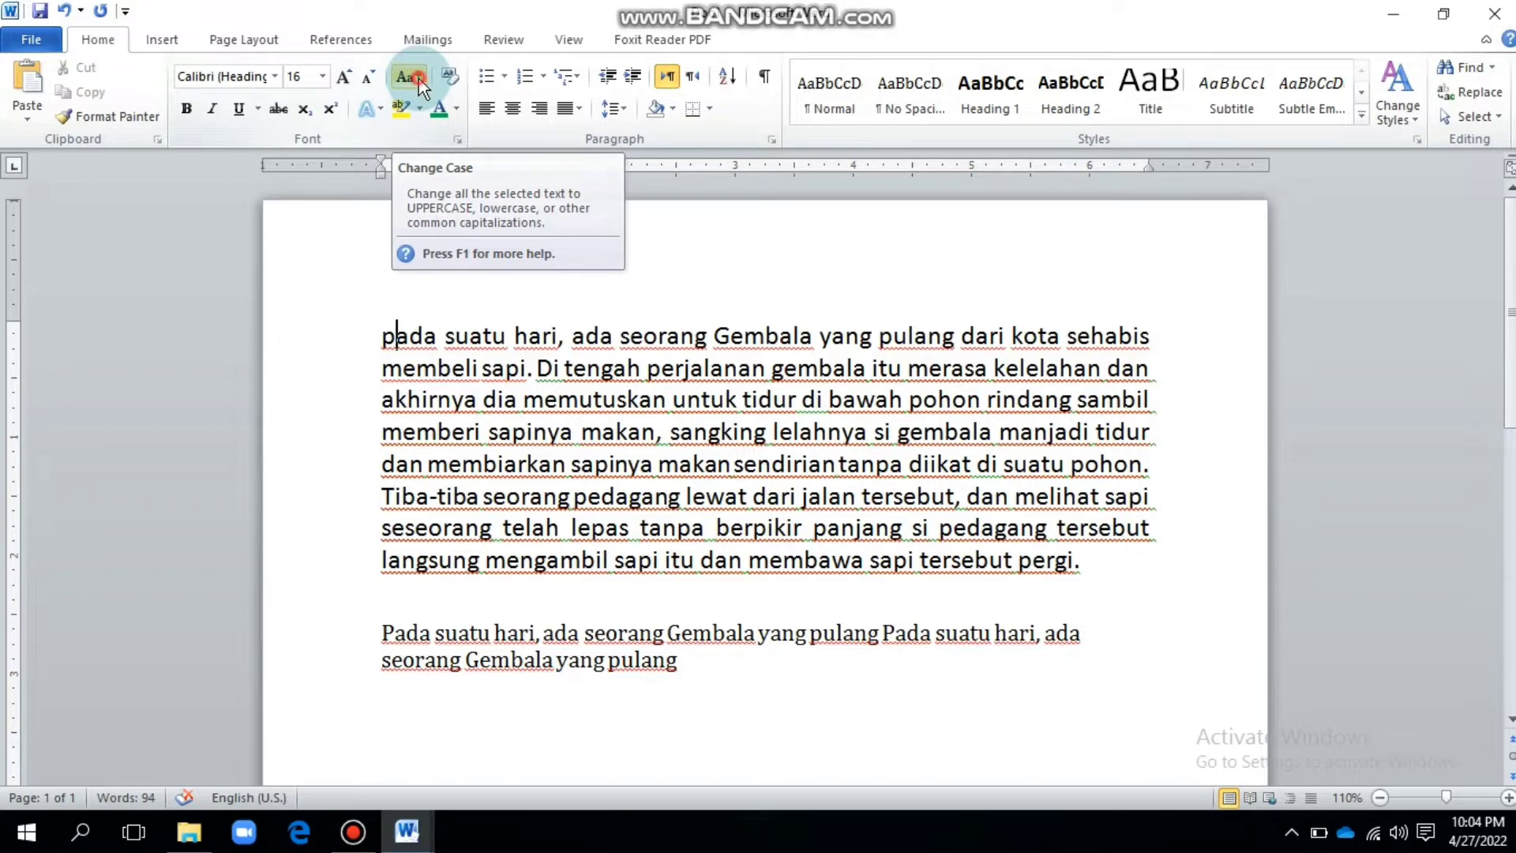
pyautogui.click(436, 190)
pyautogui.moveTo(379, 337); pyautogui.dragTo(1066, 567)
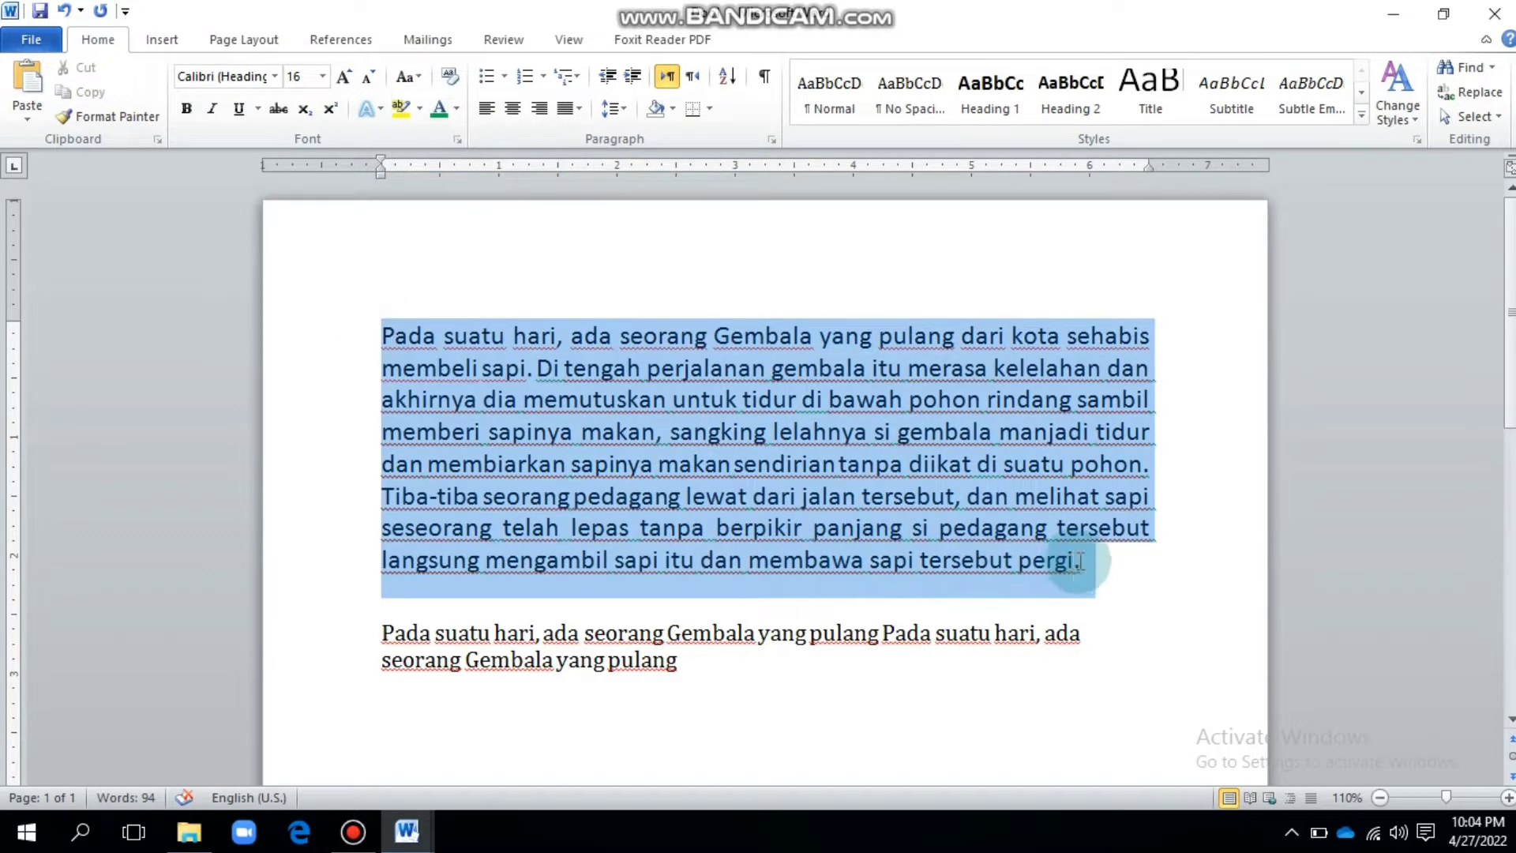
pyautogui.click(408, 79)
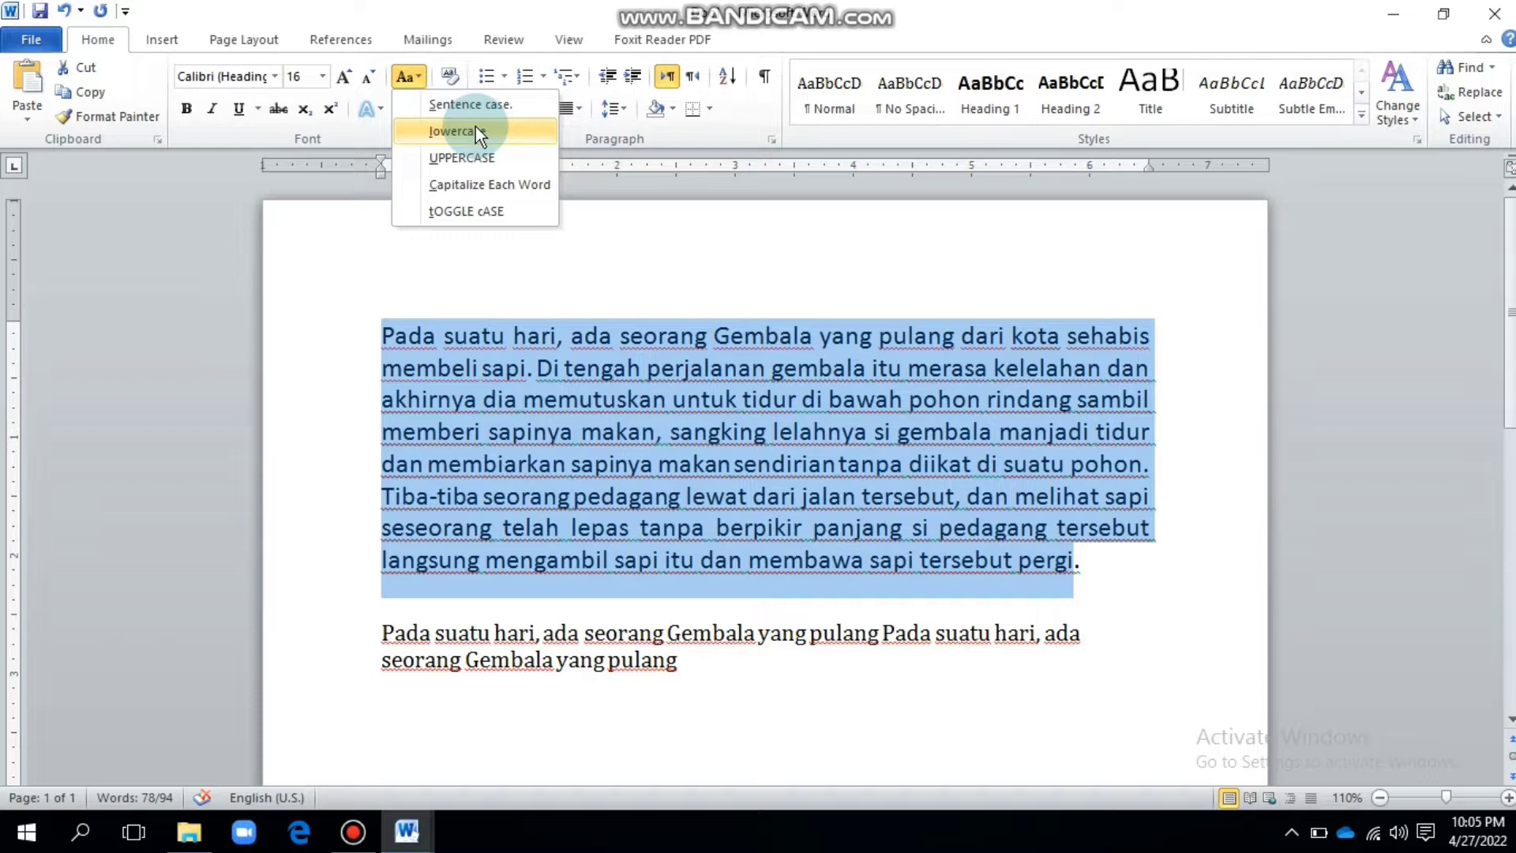
pyautogui.click(476, 128)
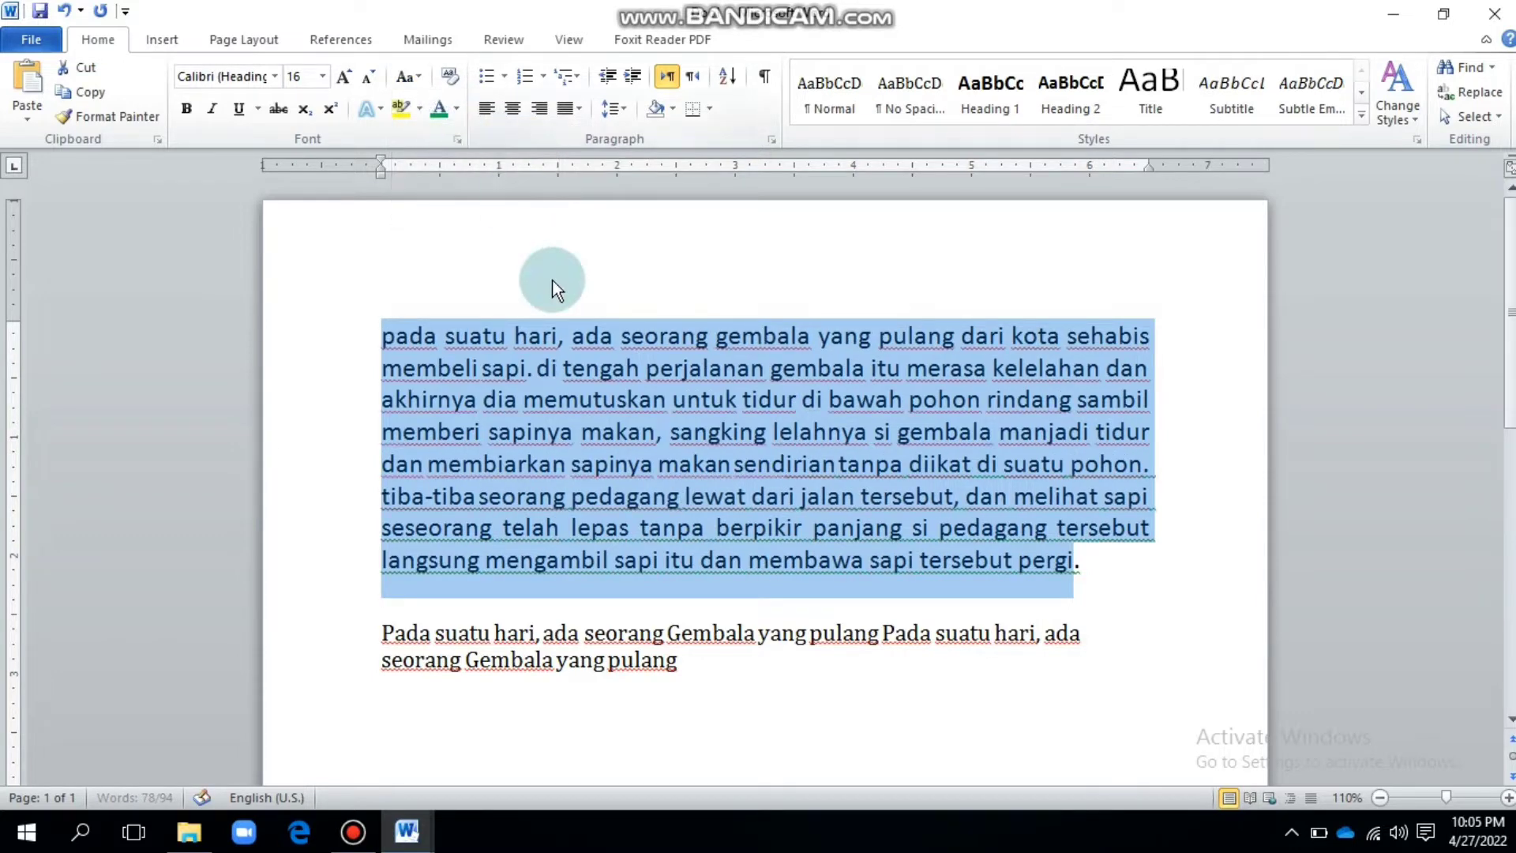
# Change the selected first paragraph to sentence case and from there to UPPERCASE.
pyautogui.click(418, 74)
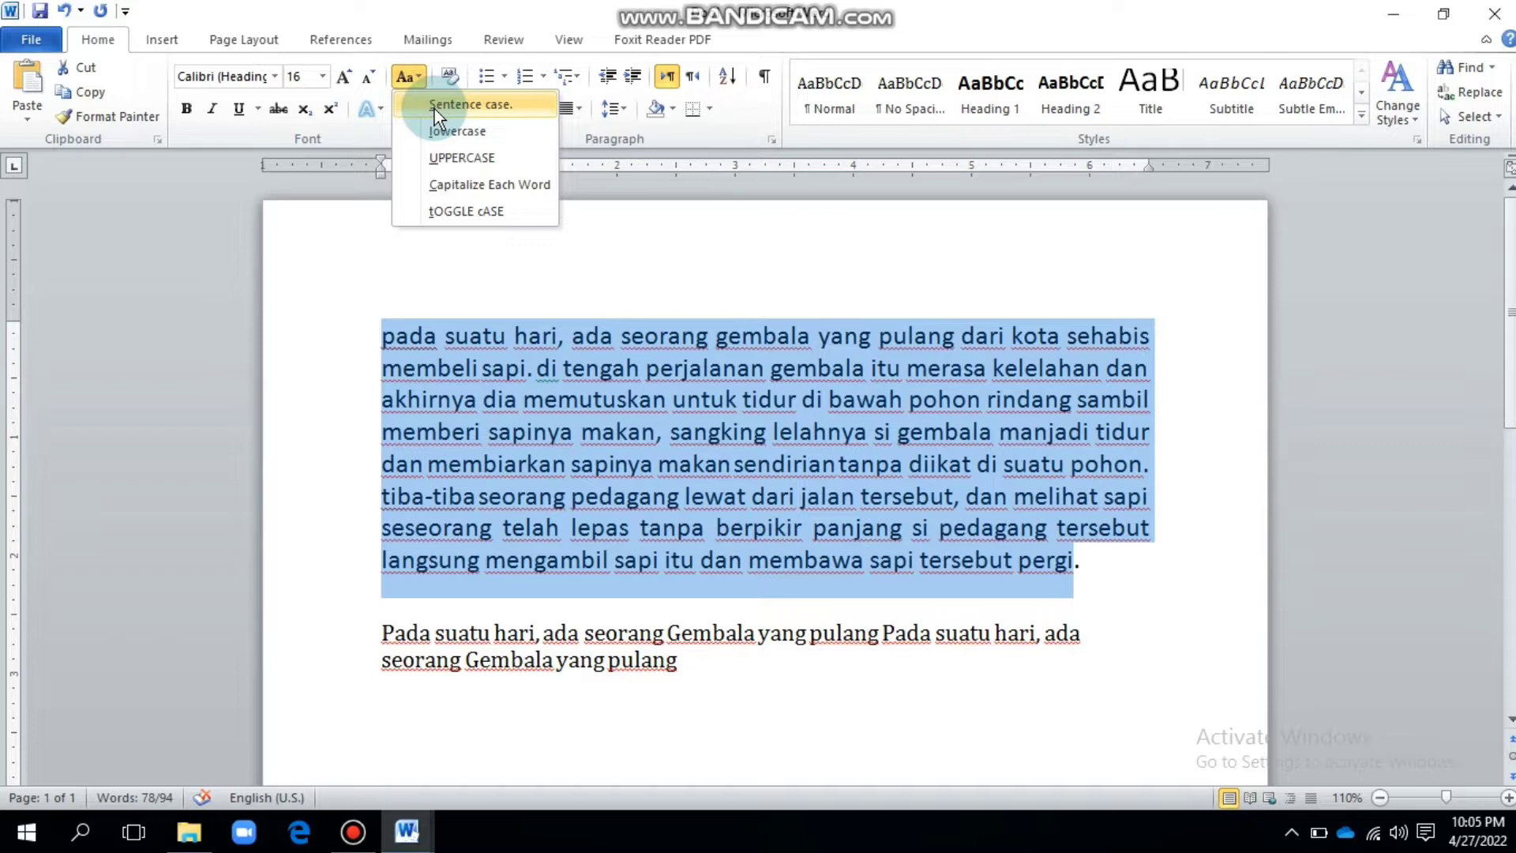
pyautogui.click(434, 109)
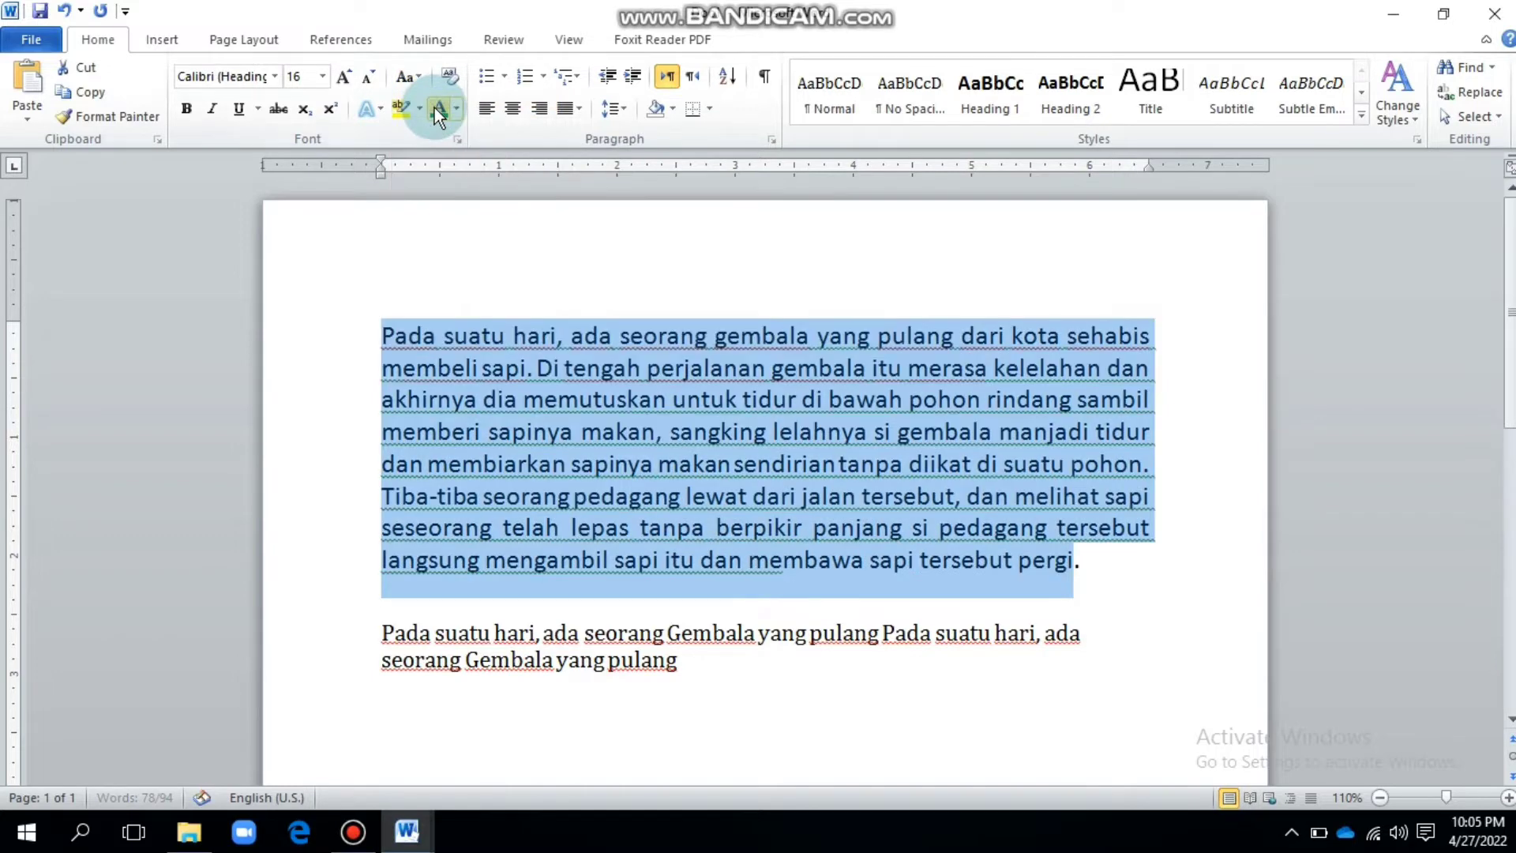
pyautogui.click(423, 82)
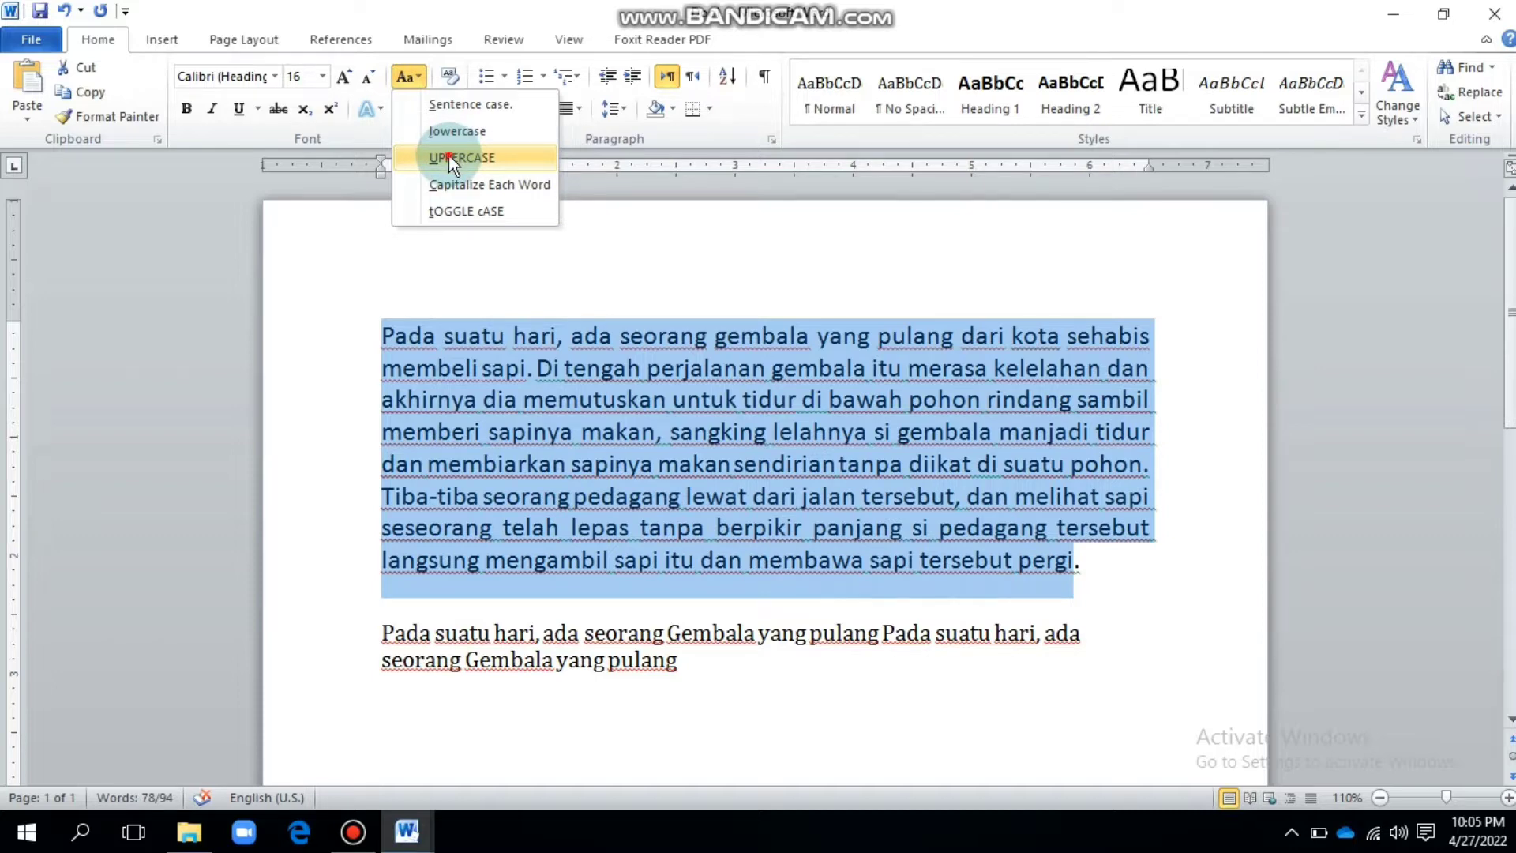
pyautogui.click(449, 156)
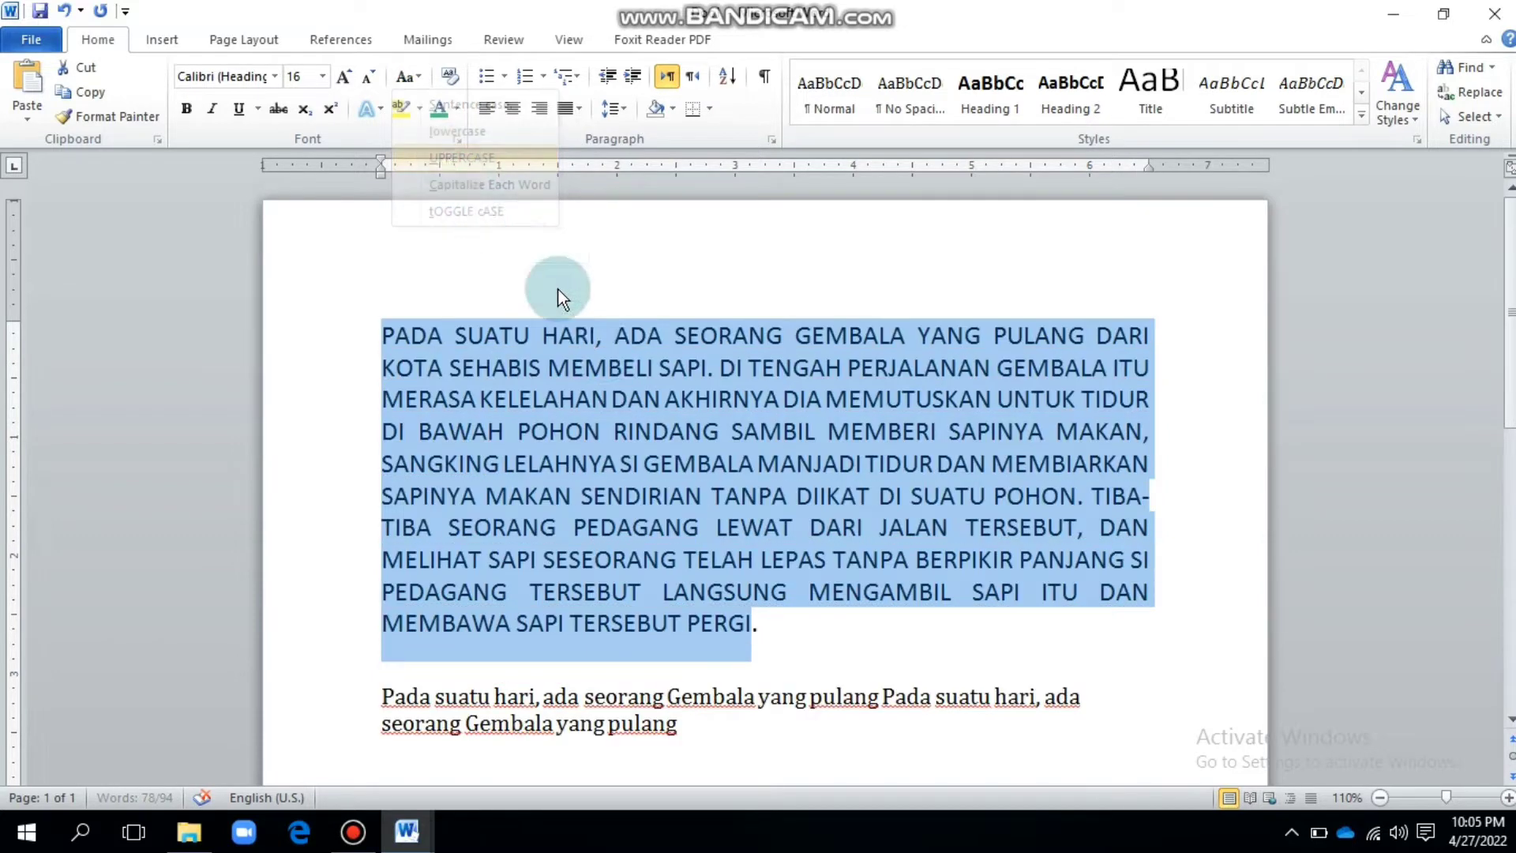
# Change the case of the selected first paragraph to Capitalize Each Word.
pyautogui.click(425, 75)
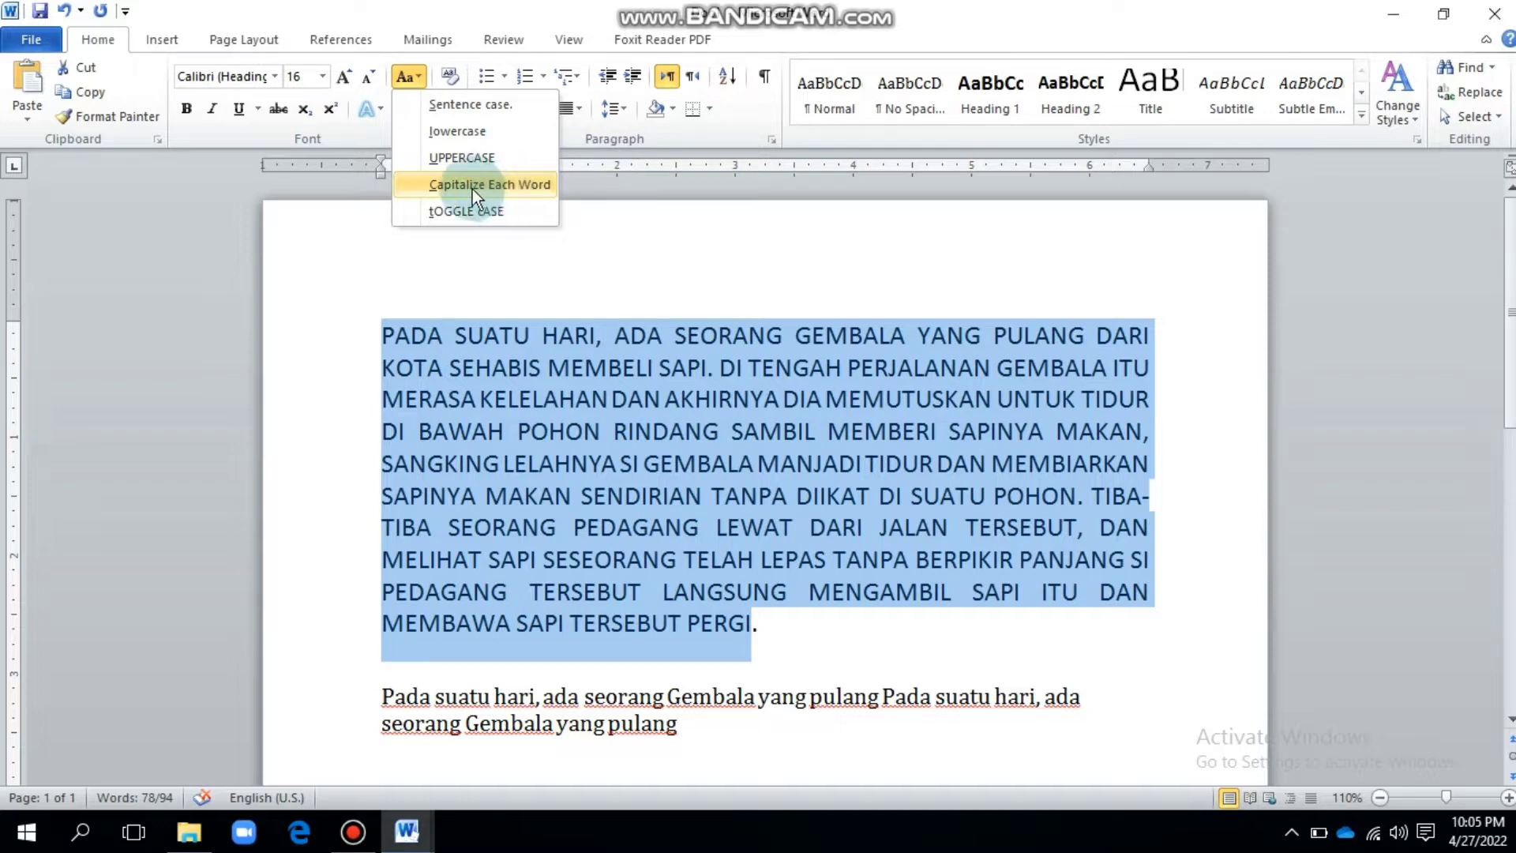
pyautogui.click(513, 187)
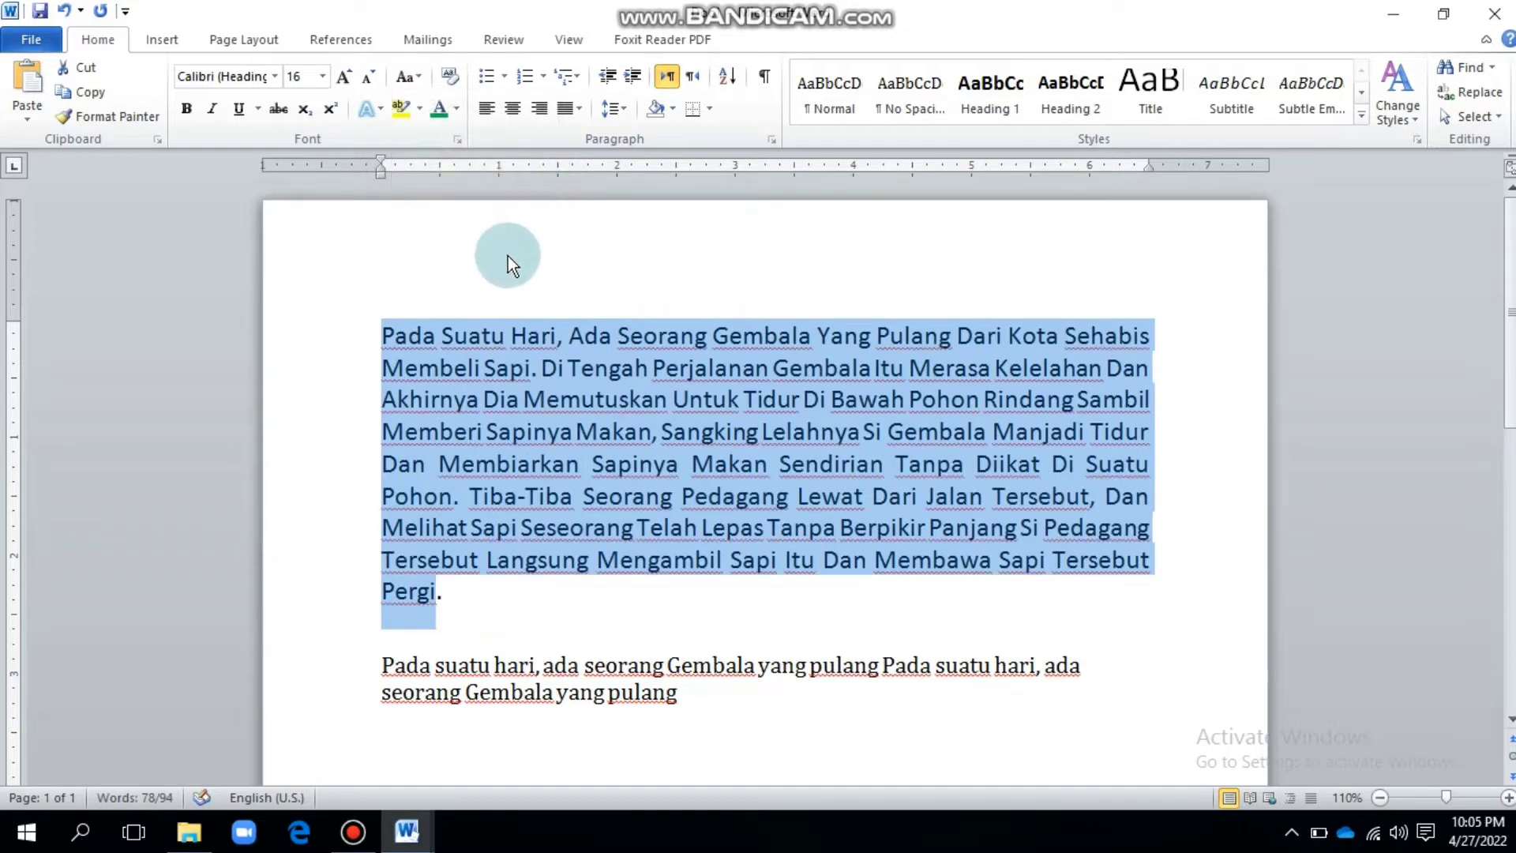
# Change the case of the selected first paragraph to tOGGLE cASE.
pyautogui.click(422, 77)
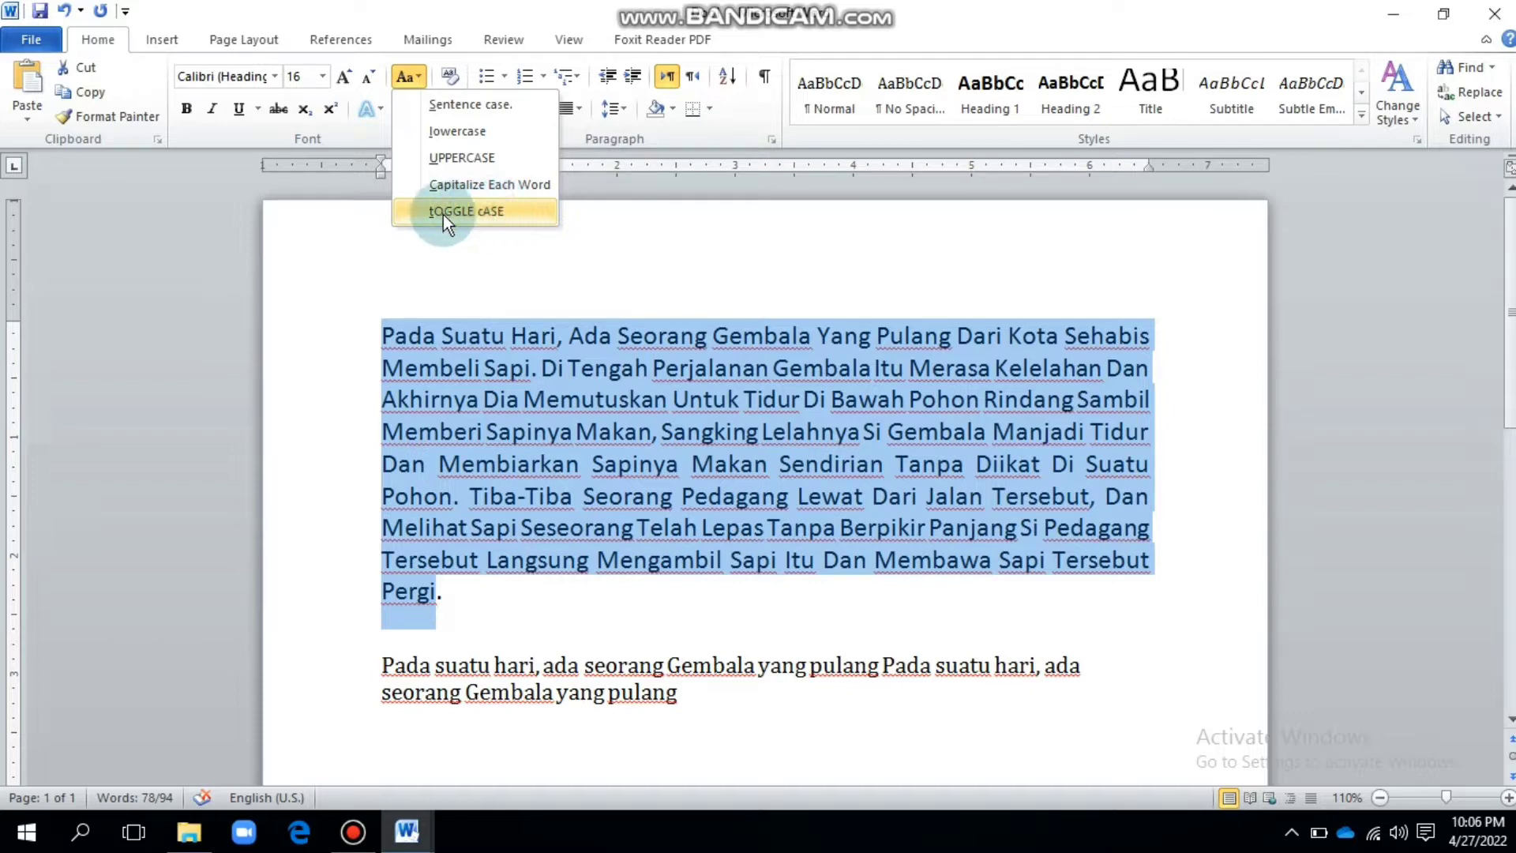
pyautogui.click(491, 212)
pyautogui.click(491, 249)
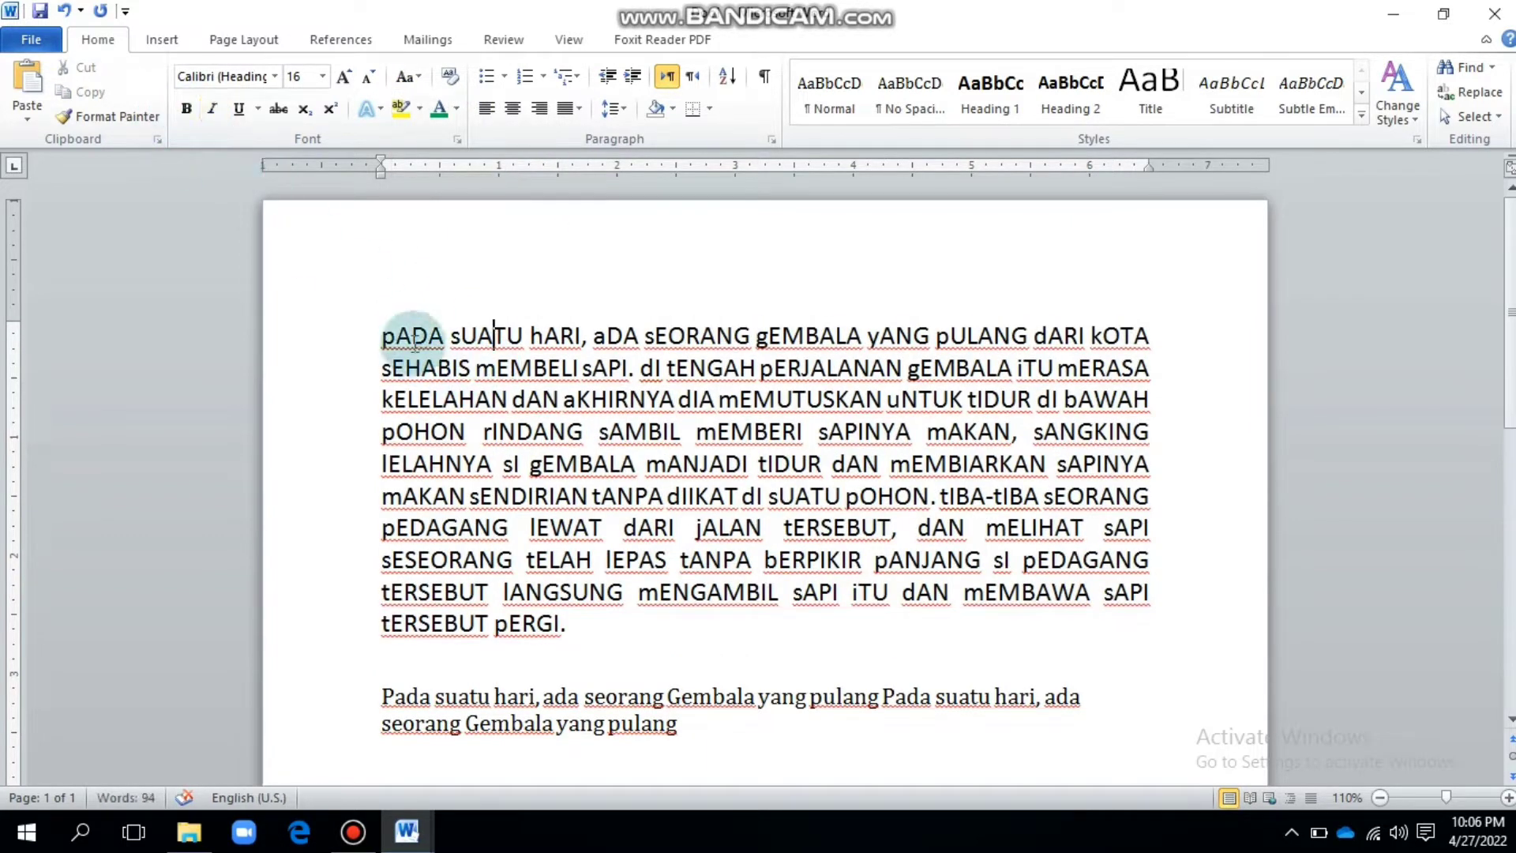
# Select the whole first paragraph again and change its case to Sentence case.
pyautogui.moveTo(380, 330); pyautogui.dragTo(679, 559)
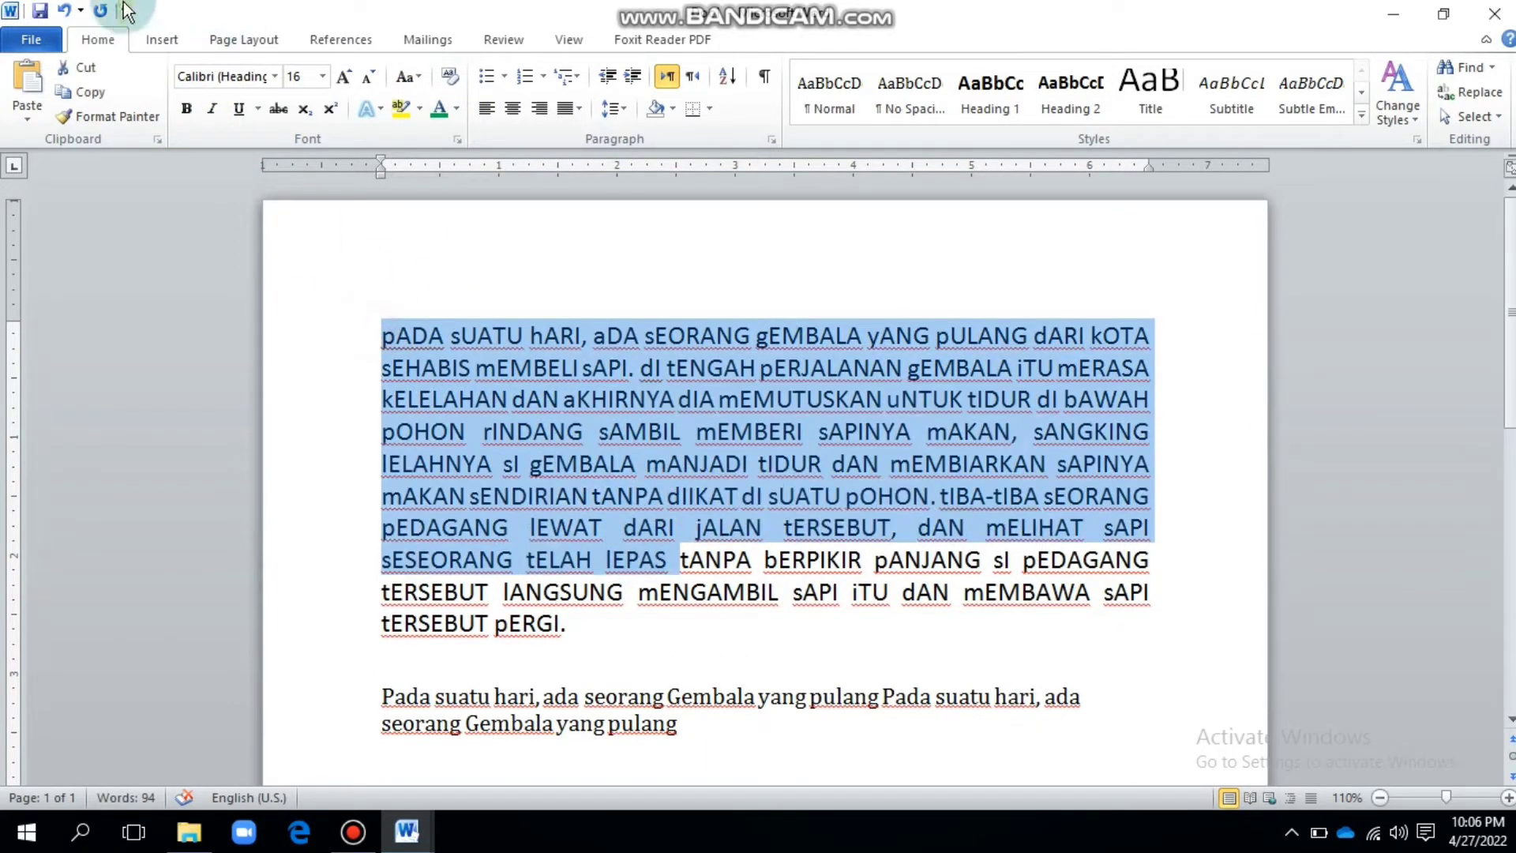
pyautogui.click(360, 369)
pyautogui.moveTo(380, 331); pyautogui.dragTo(596, 618)
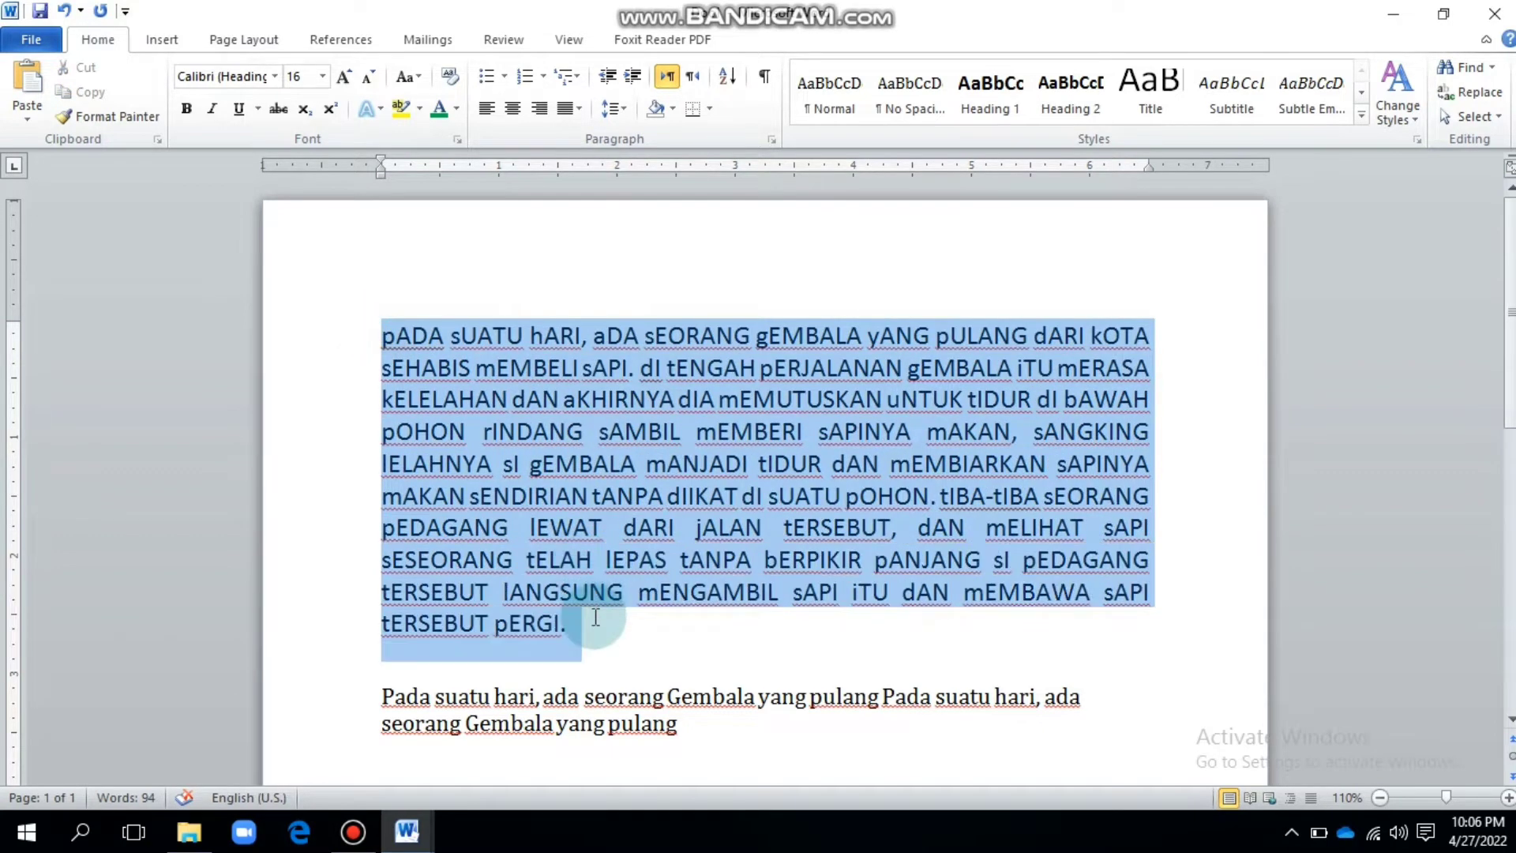
pyautogui.click(418, 77)
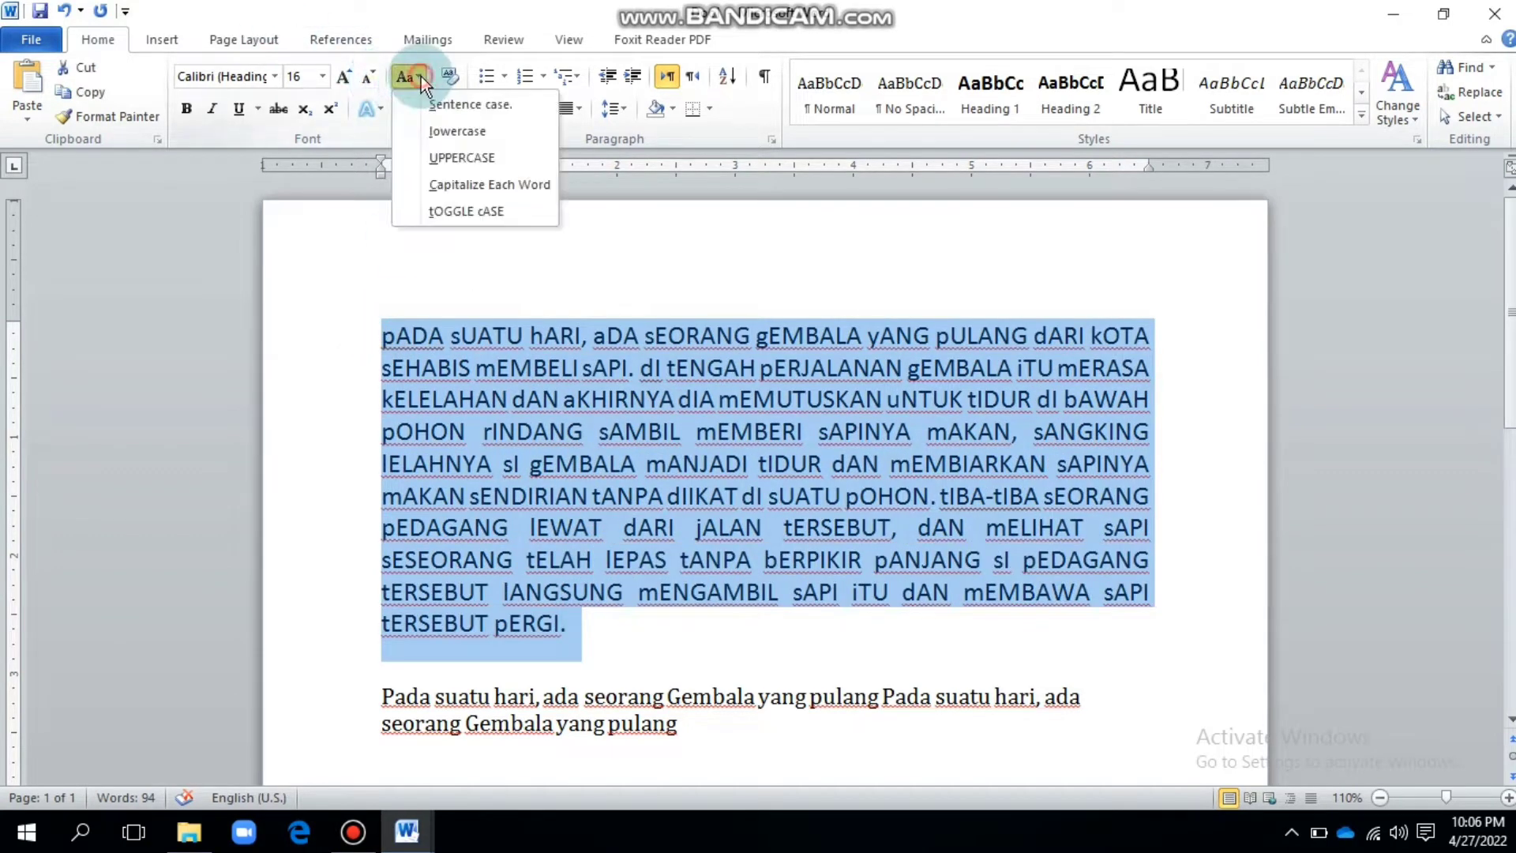
pyautogui.click(453, 102)
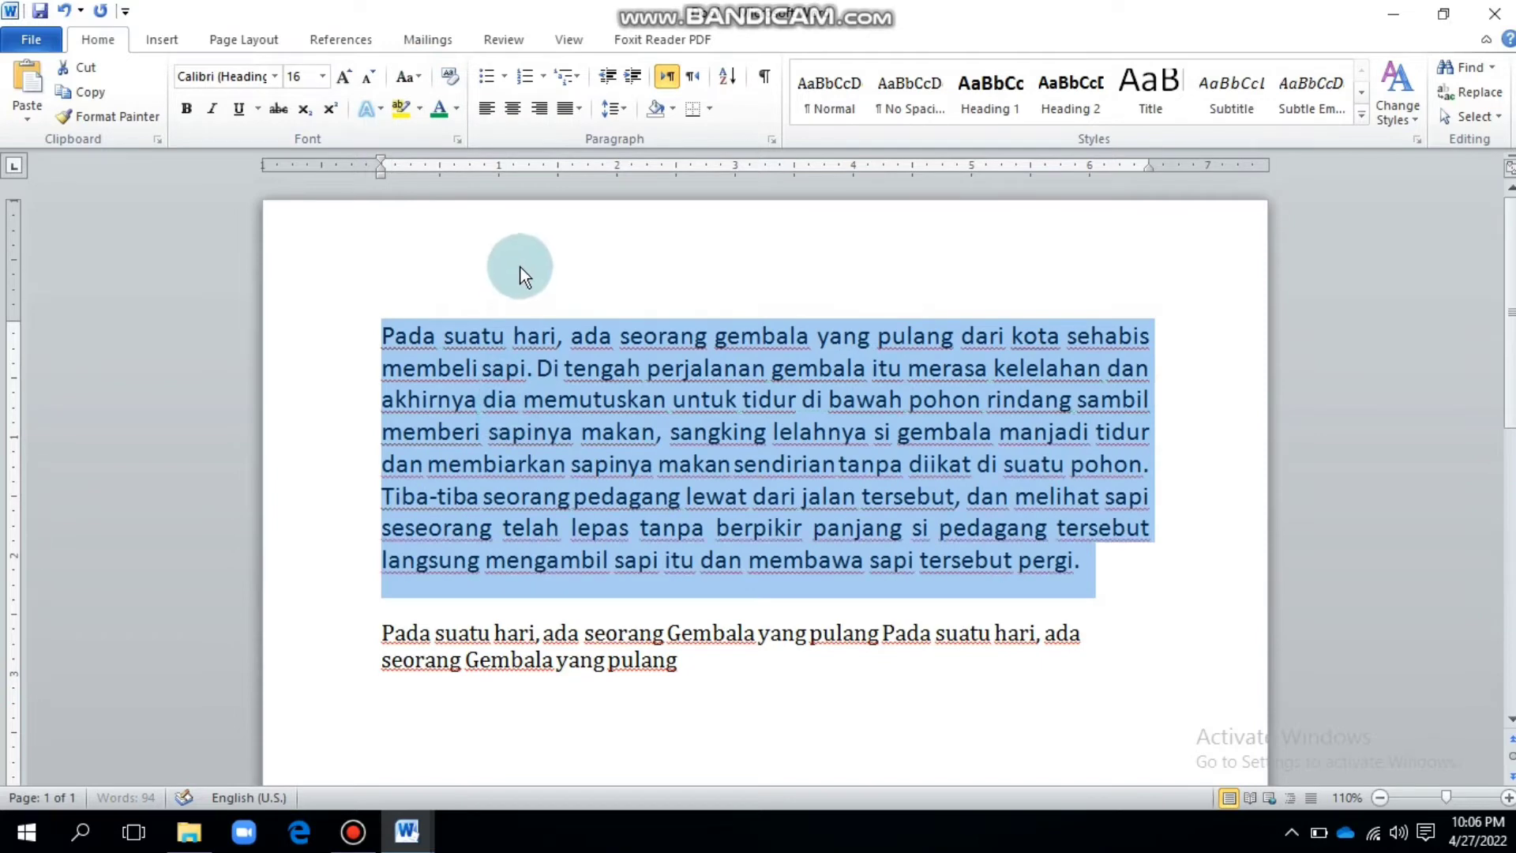
# Format the selected first paragraph as bold, italic, underlined and struck through.
pyautogui.click(191, 115)
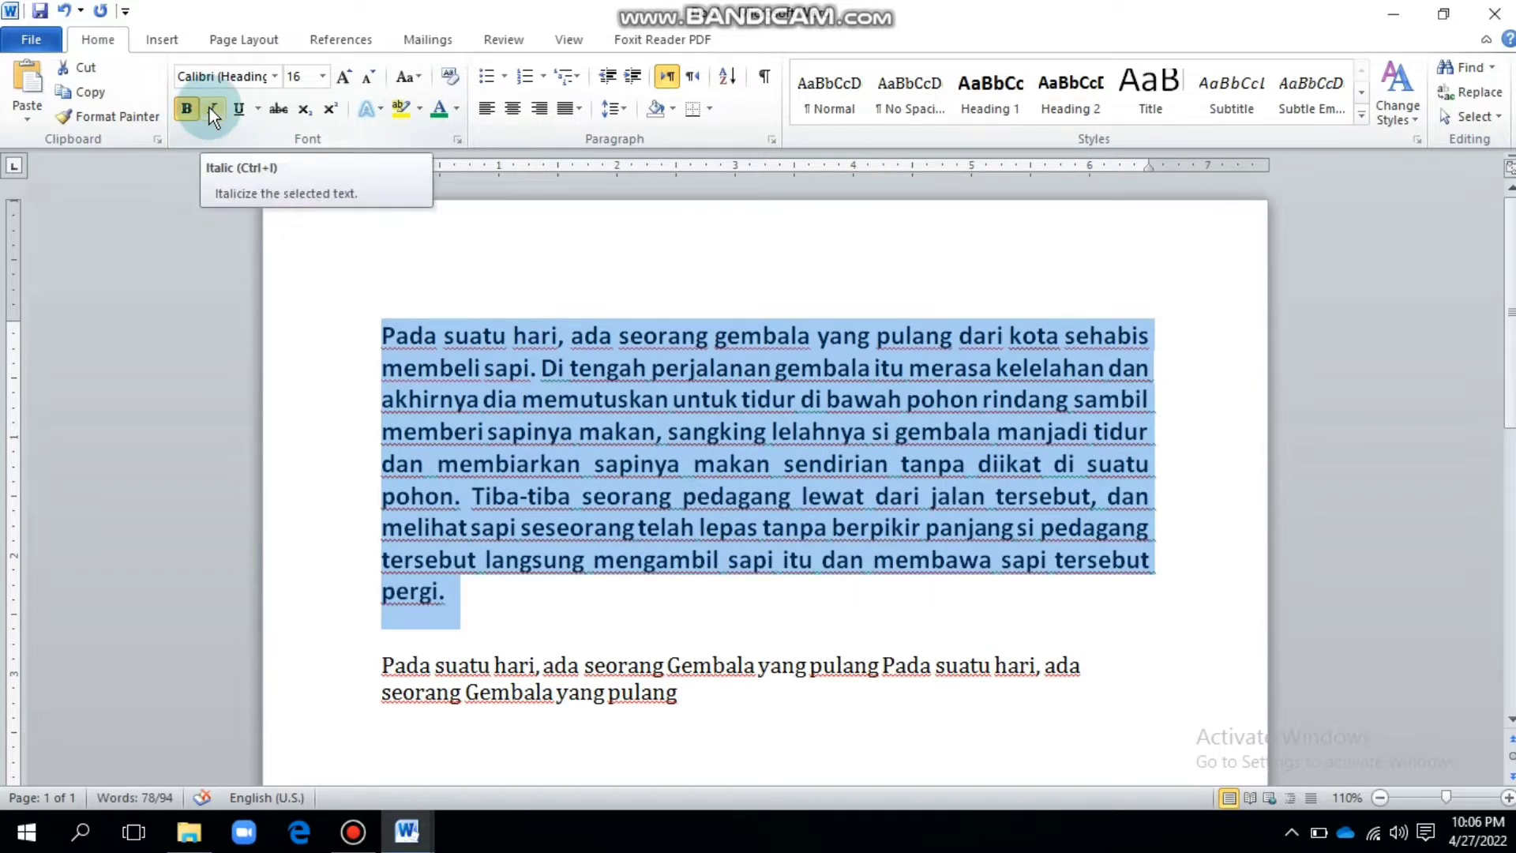
pyautogui.click(210, 108)
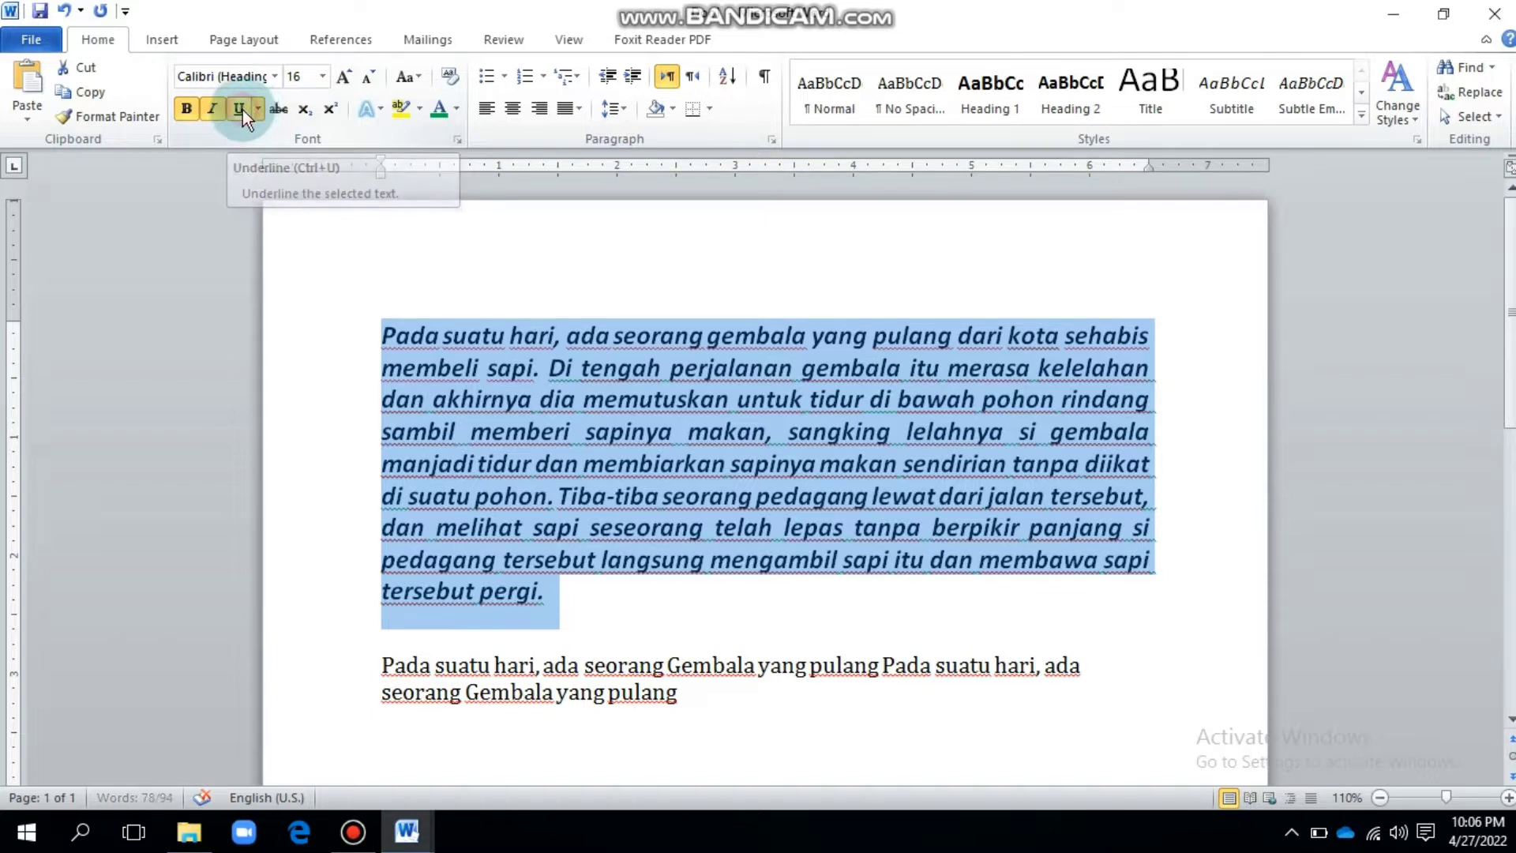
pyautogui.click(239, 109)
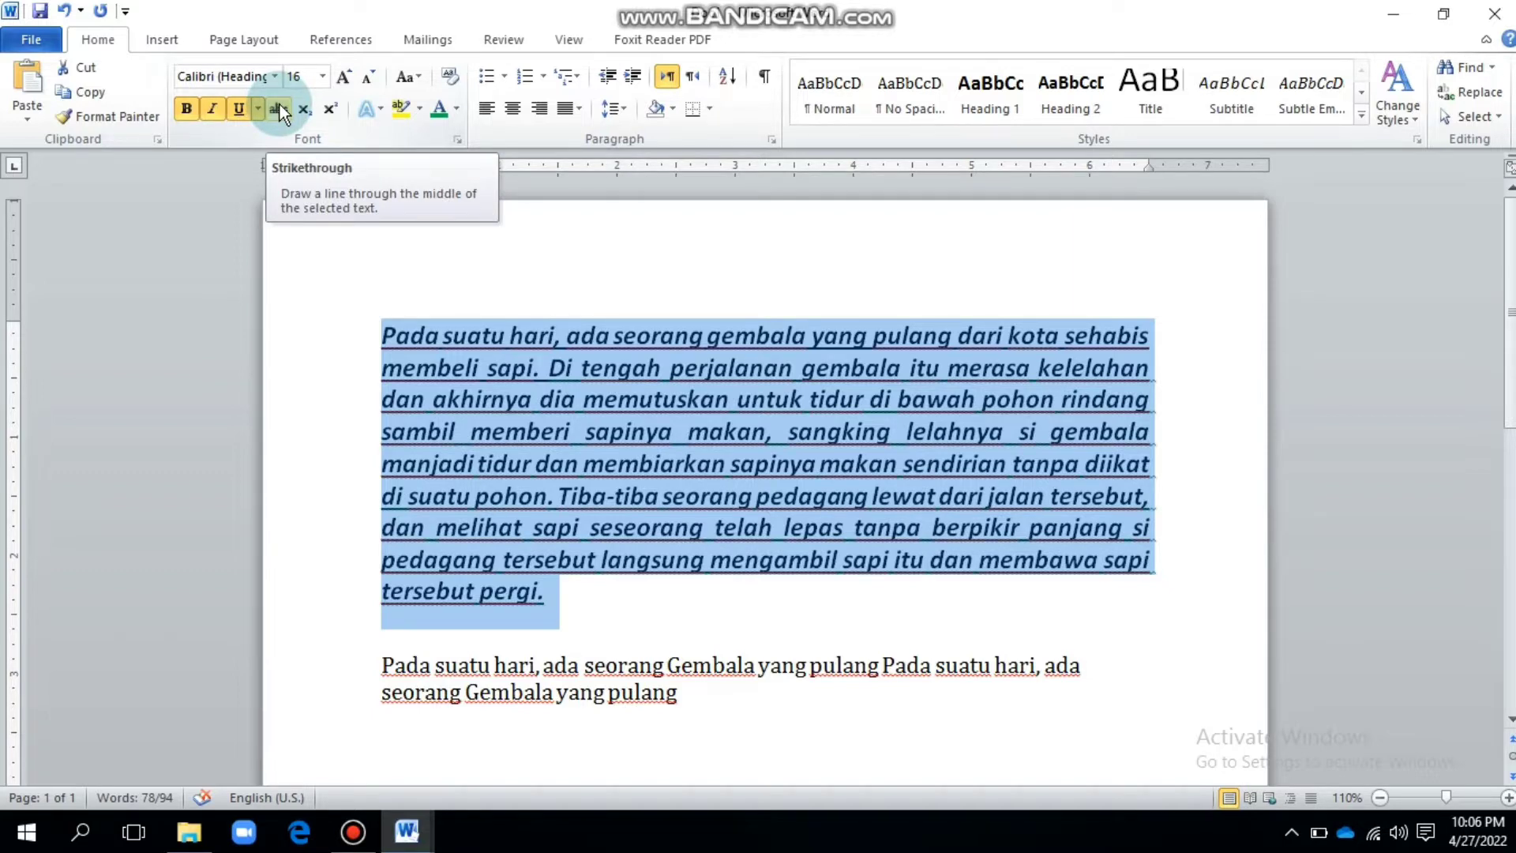
pyautogui.click(280, 107)
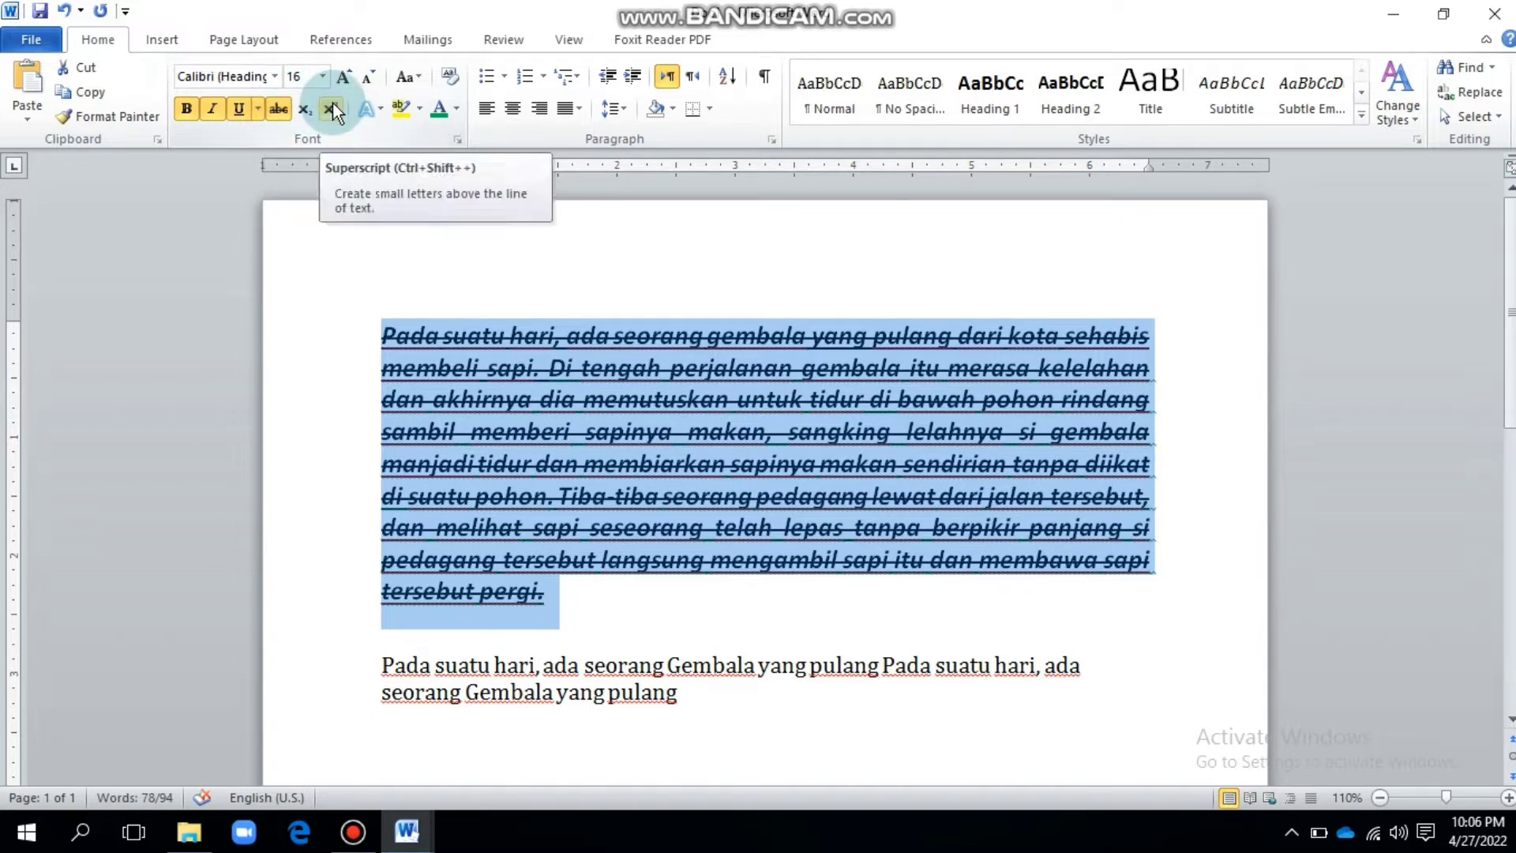
pyautogui.click(782, 640)
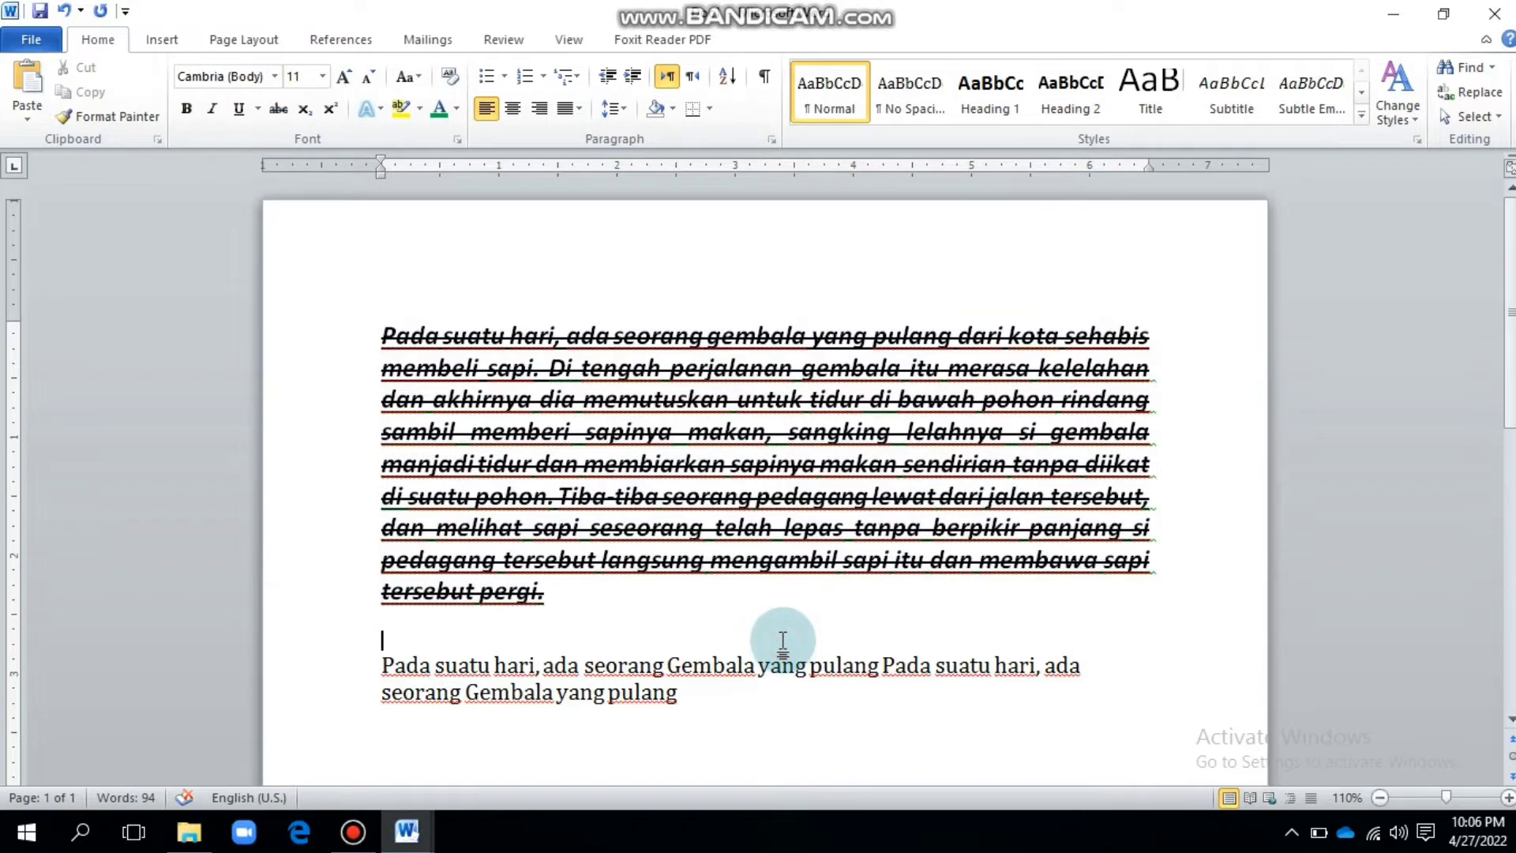
# Add a new line reading "H2O" below the second paragraph.
pyautogui.click(771, 721)
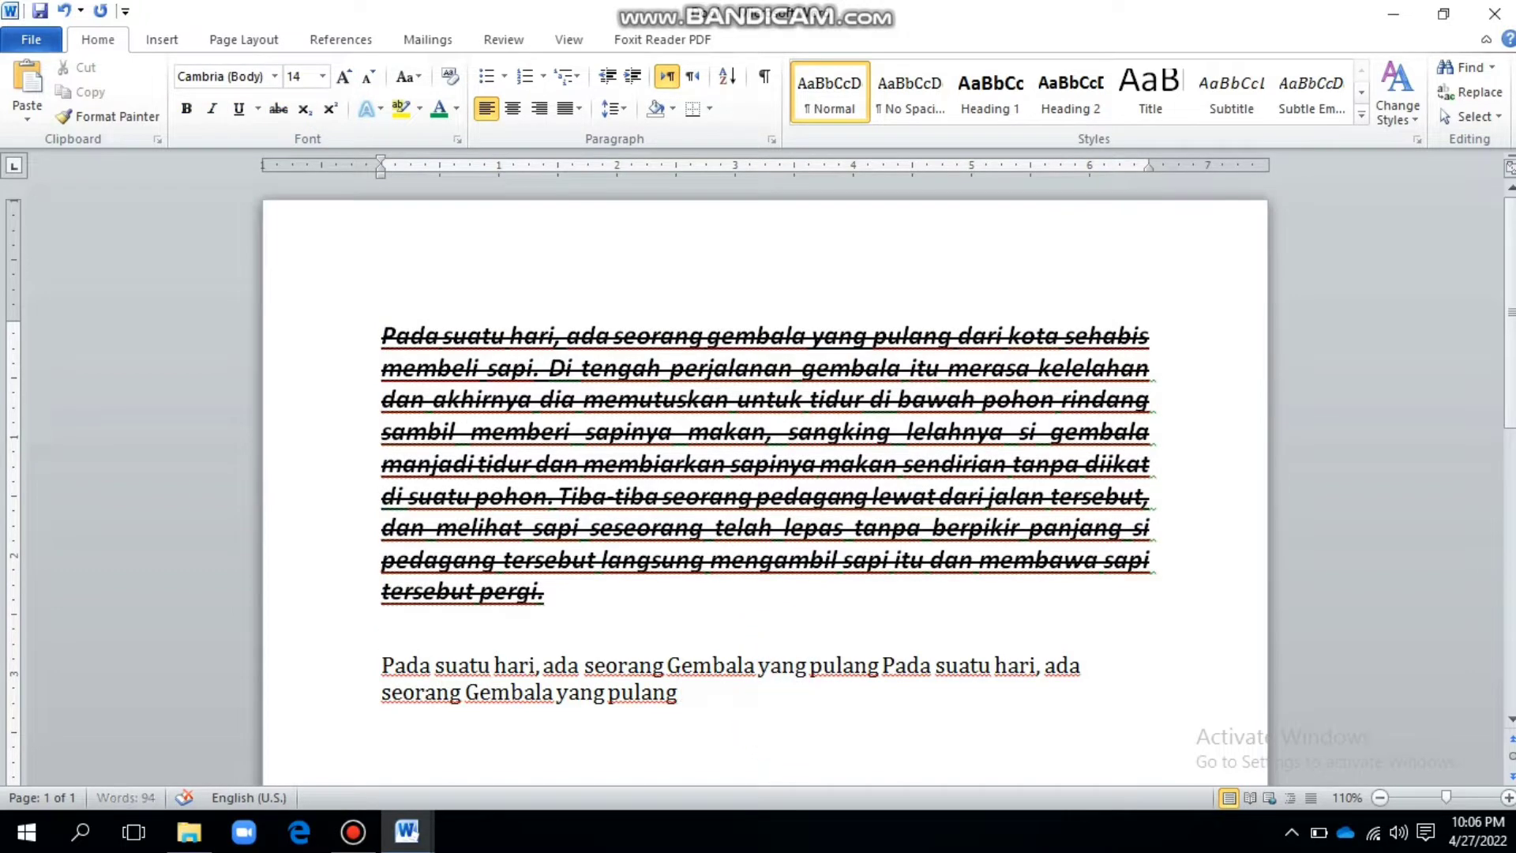
pyautogui.press('Return')
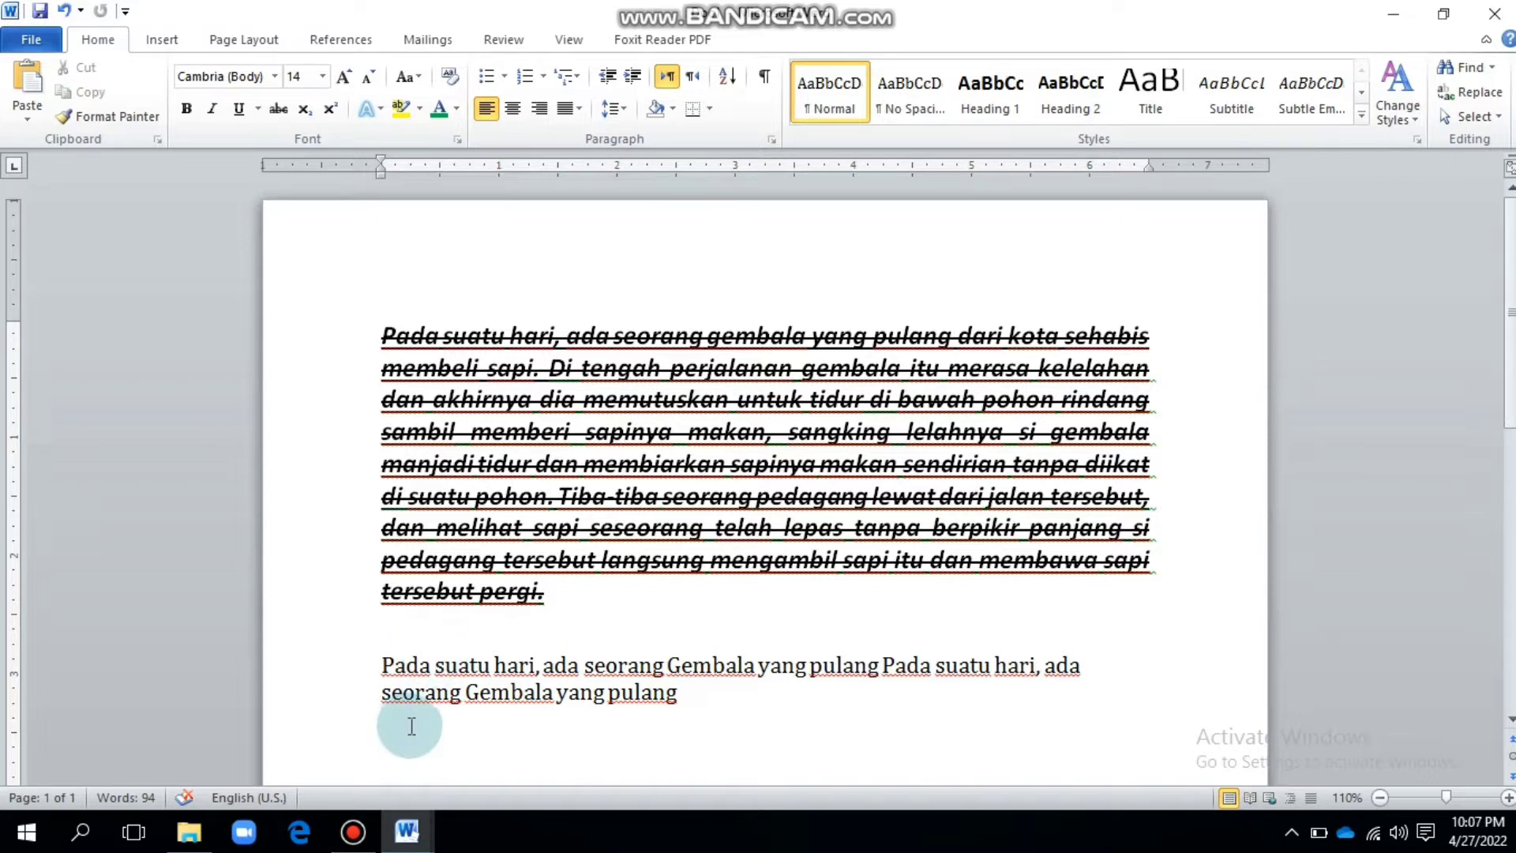
pyautogui.write('H')
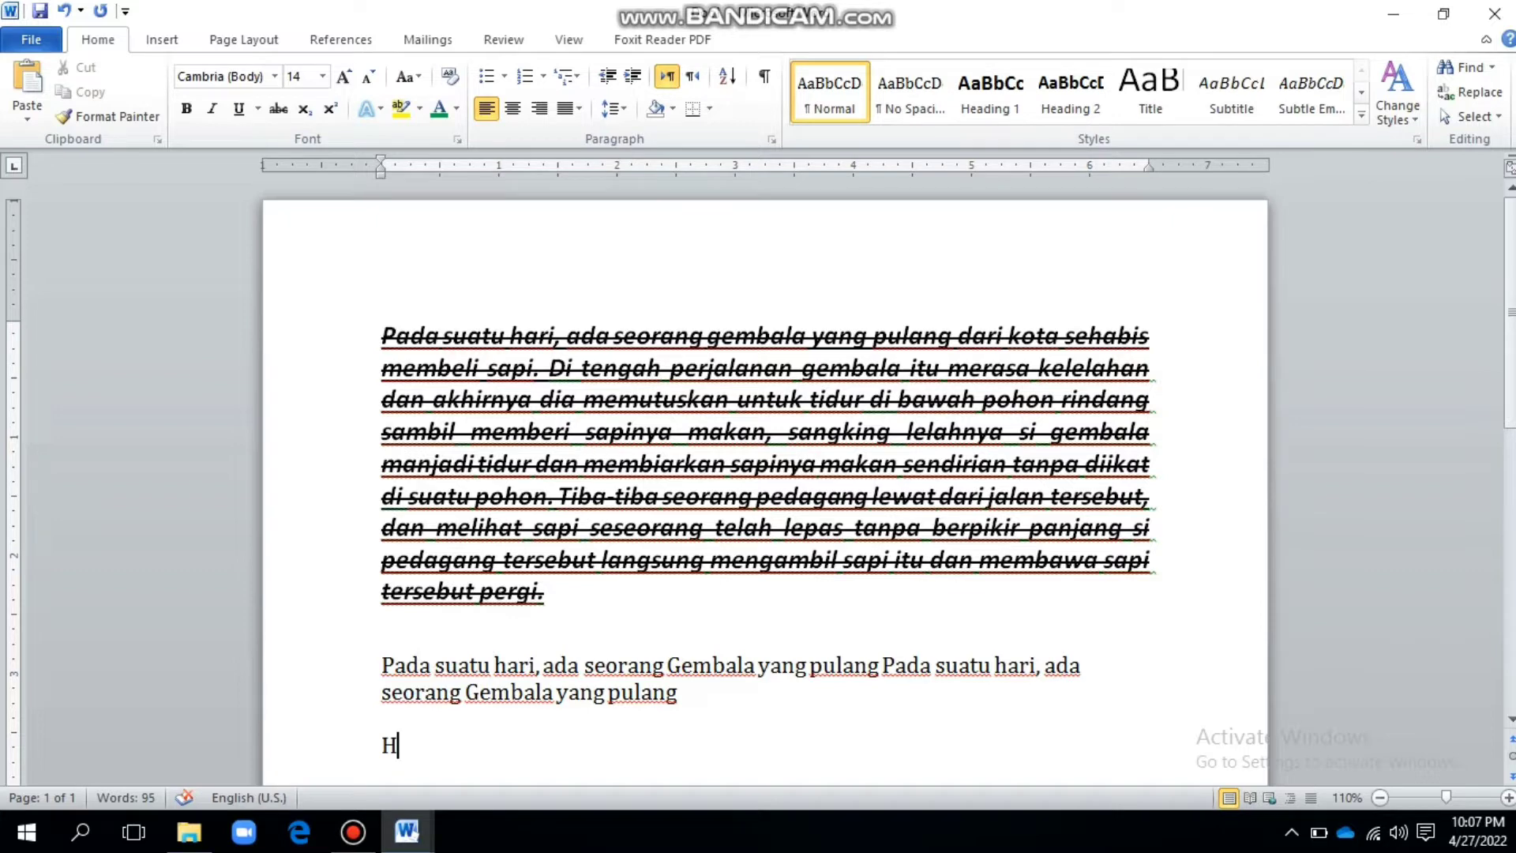
pyautogui.write('2o')
pyautogui.press('BackSpace')
pyautogui.write('O')
pyautogui.click(404, 727)
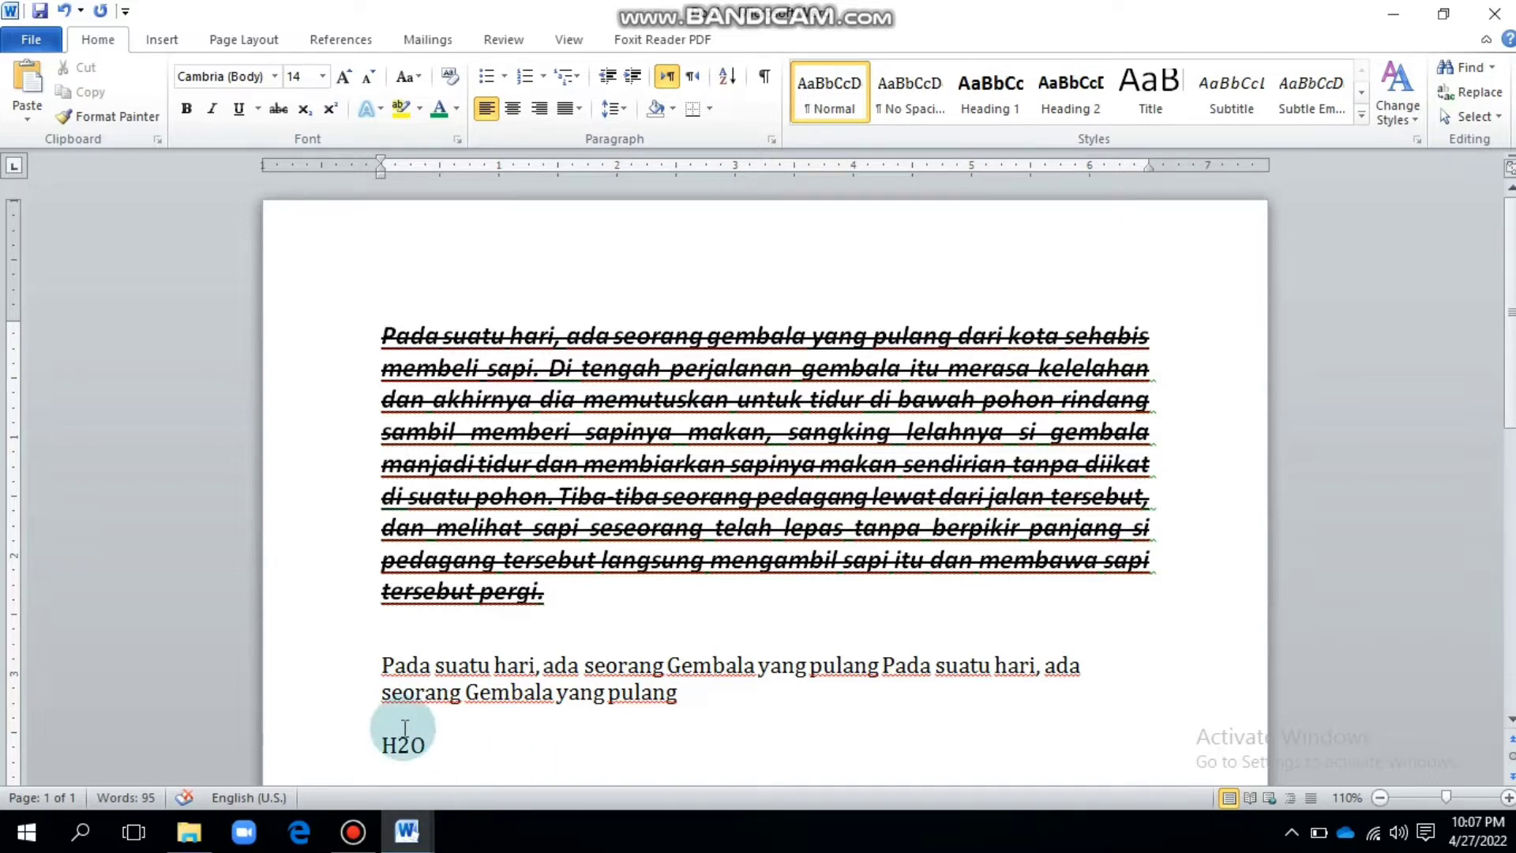
# Format the 2 in H2O as subscript.
pyautogui.scroll(-1, 404, 728)
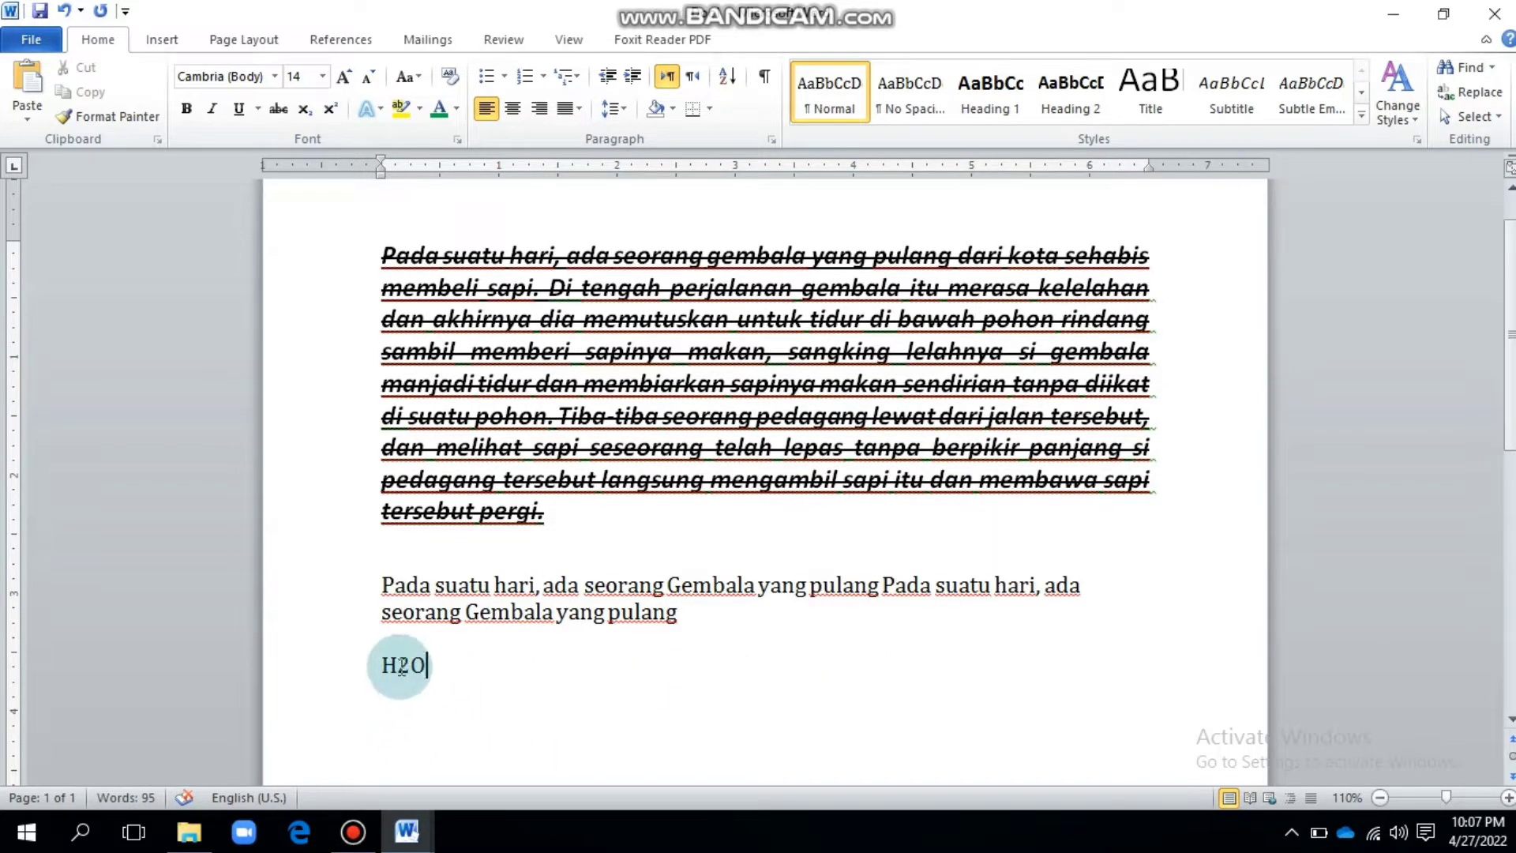
pyautogui.moveTo(398, 667); pyautogui.dragTo(407, 671)
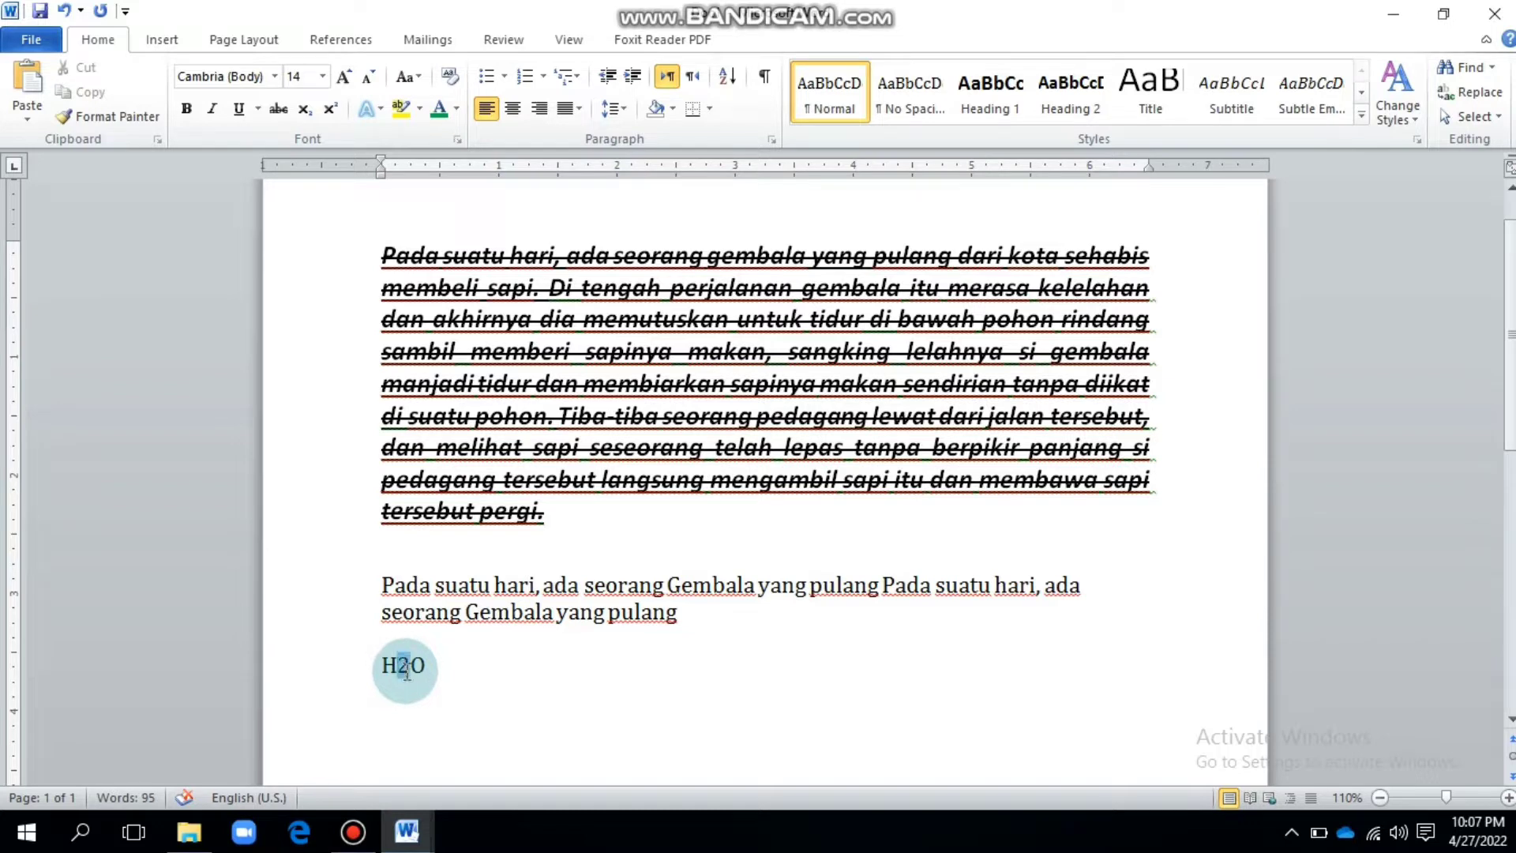
pyautogui.click(304, 110)
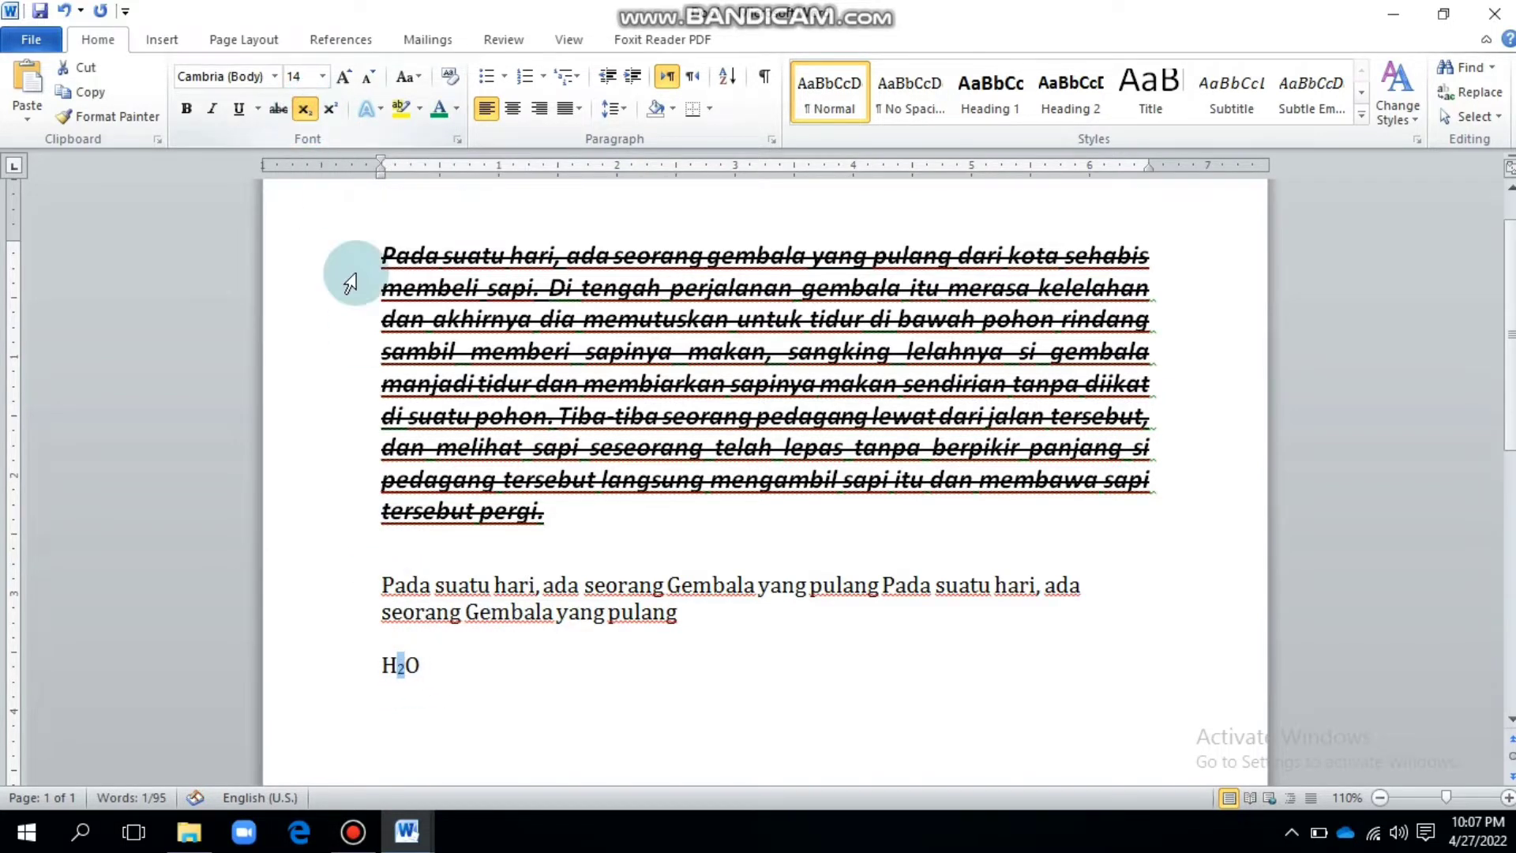
# Select the entire H2O formula and grow its font size step by step to 22.
pyautogui.moveTo(382, 668); pyautogui.dragTo(430, 667)
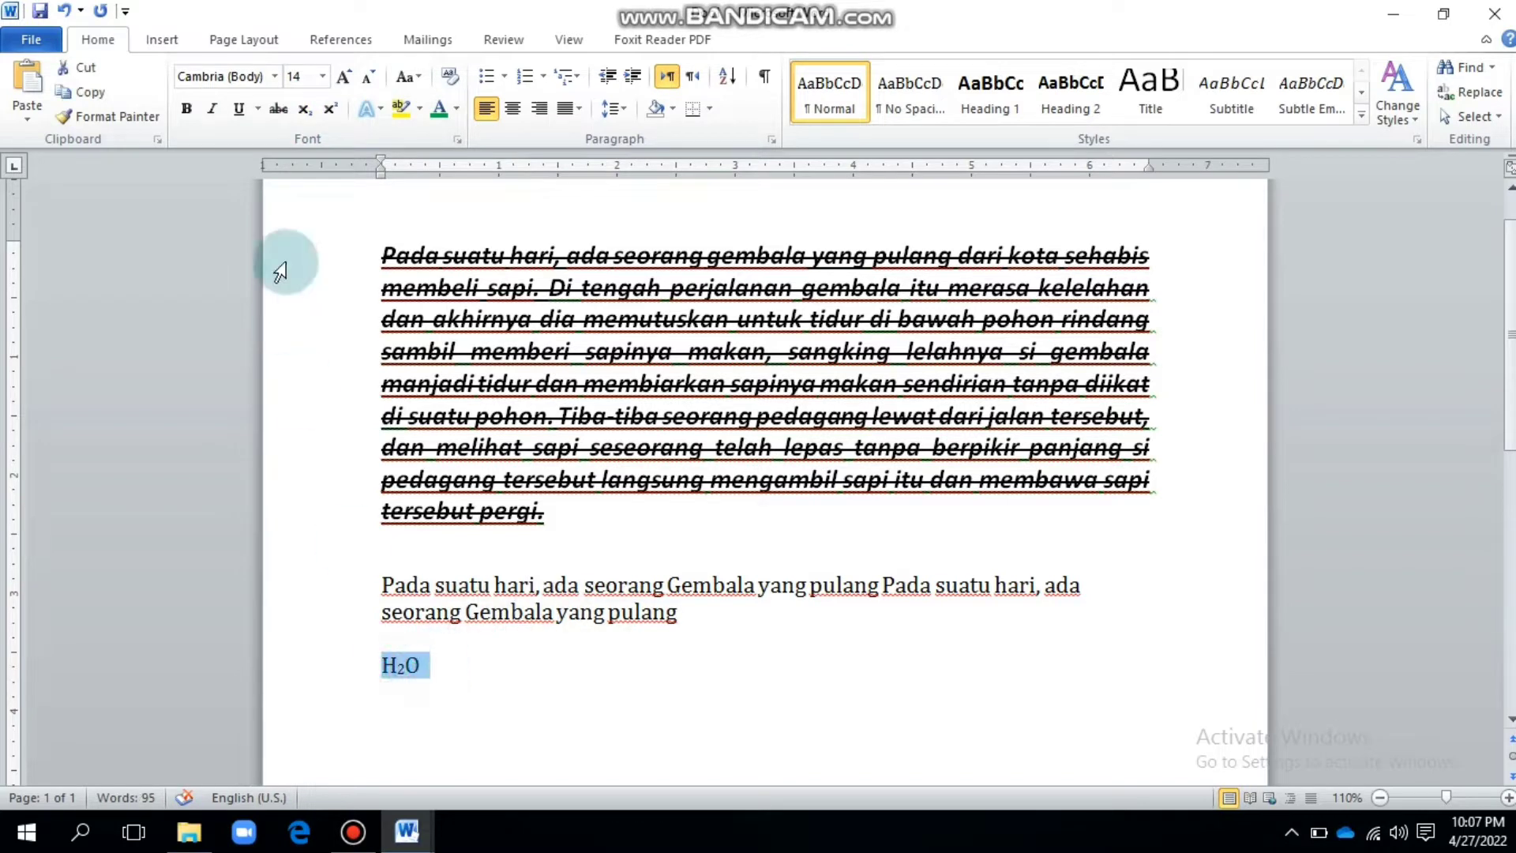
pyautogui.click(345, 78)
pyautogui.click(344, 77)
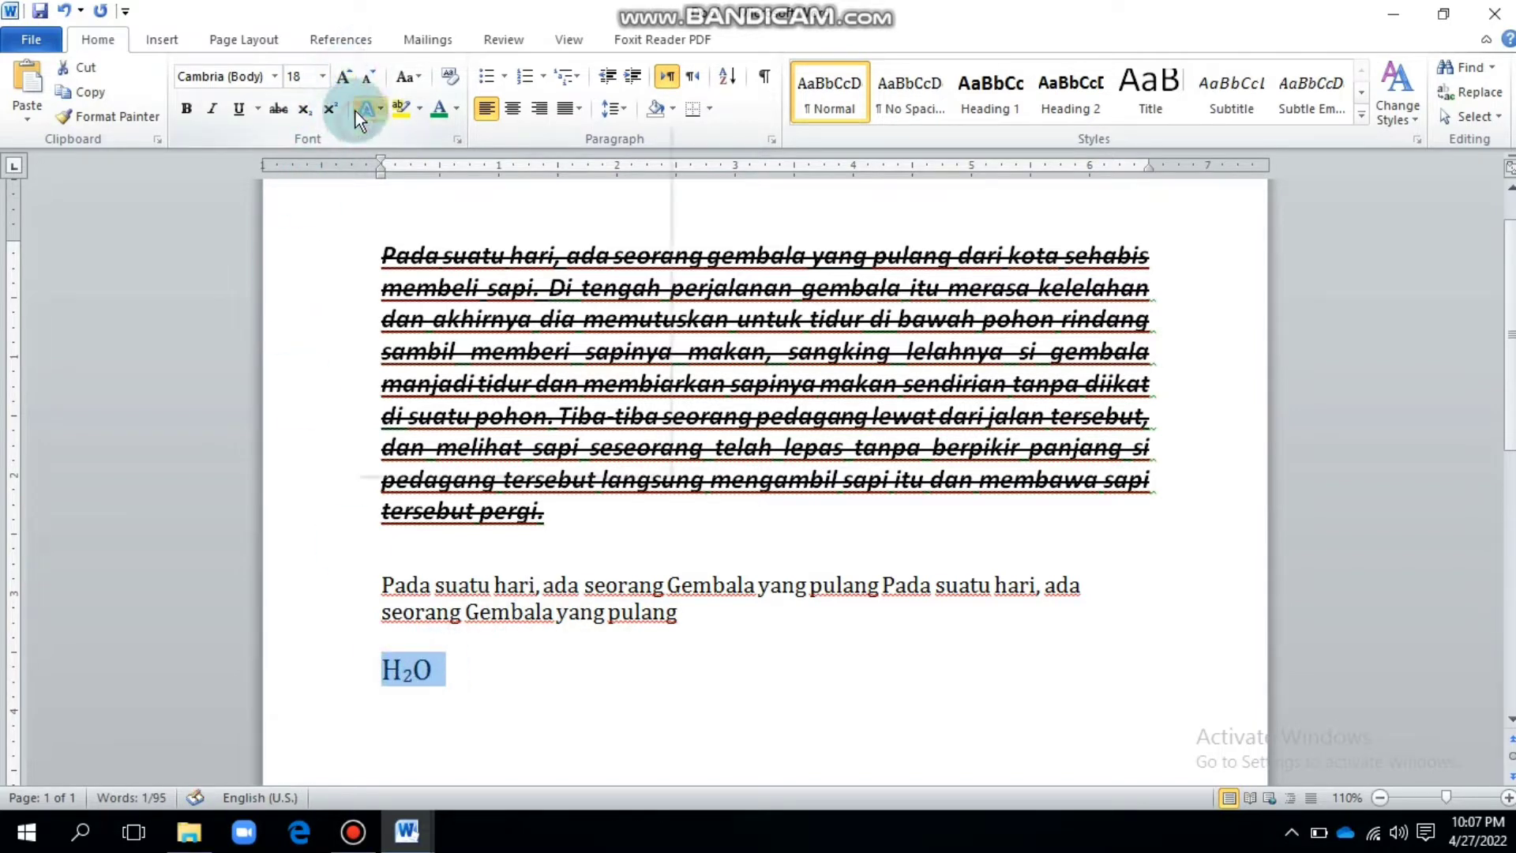
pyautogui.click(360, 110)
pyautogui.click(344, 77)
pyautogui.click(344, 78)
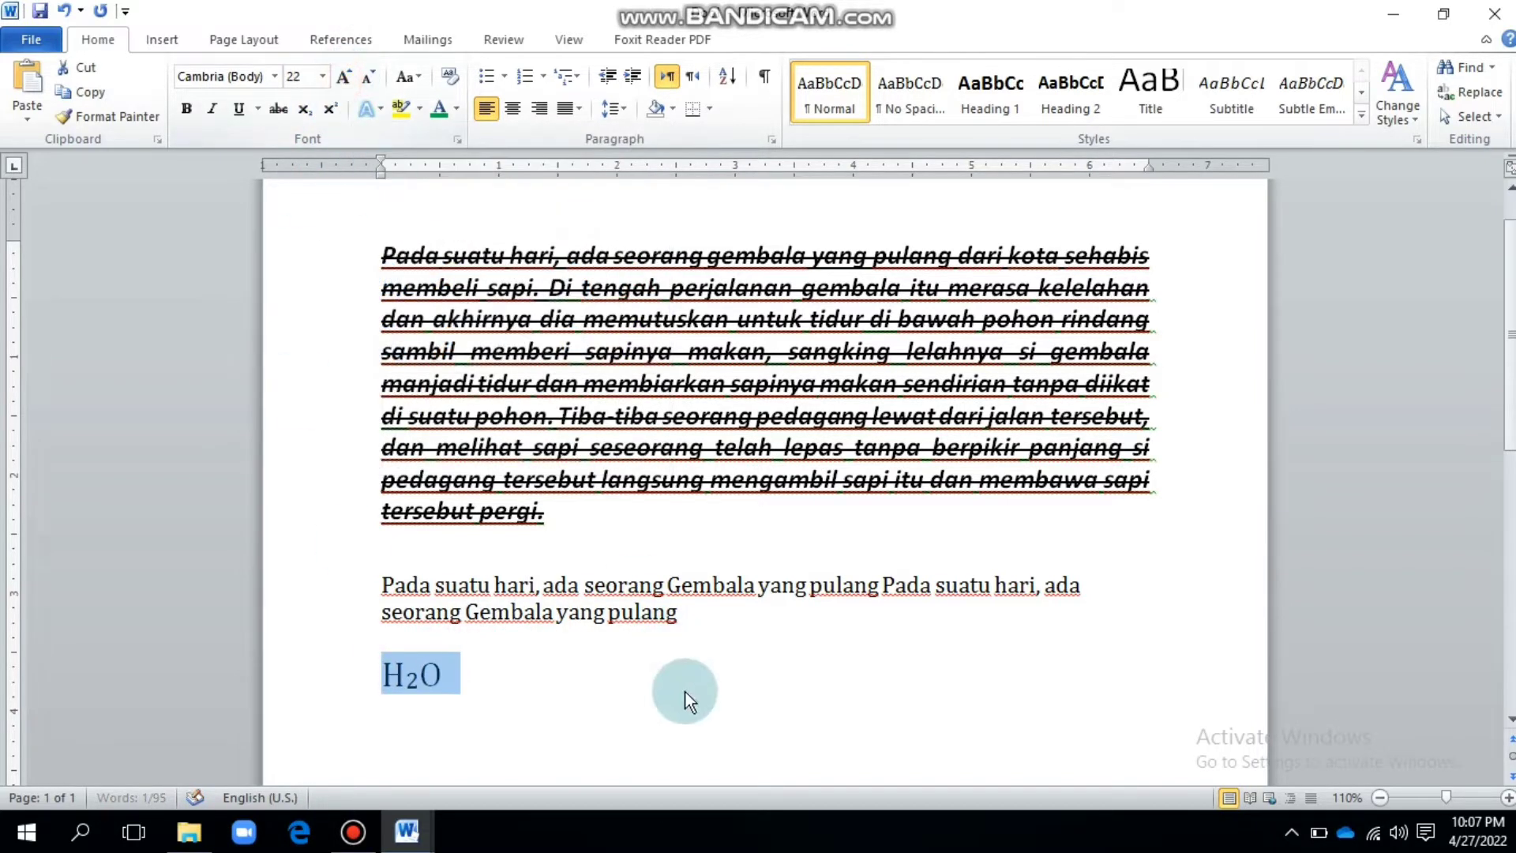
# Add the text "n2" after the H2O formula on the same line.
pyautogui.click(616, 648)
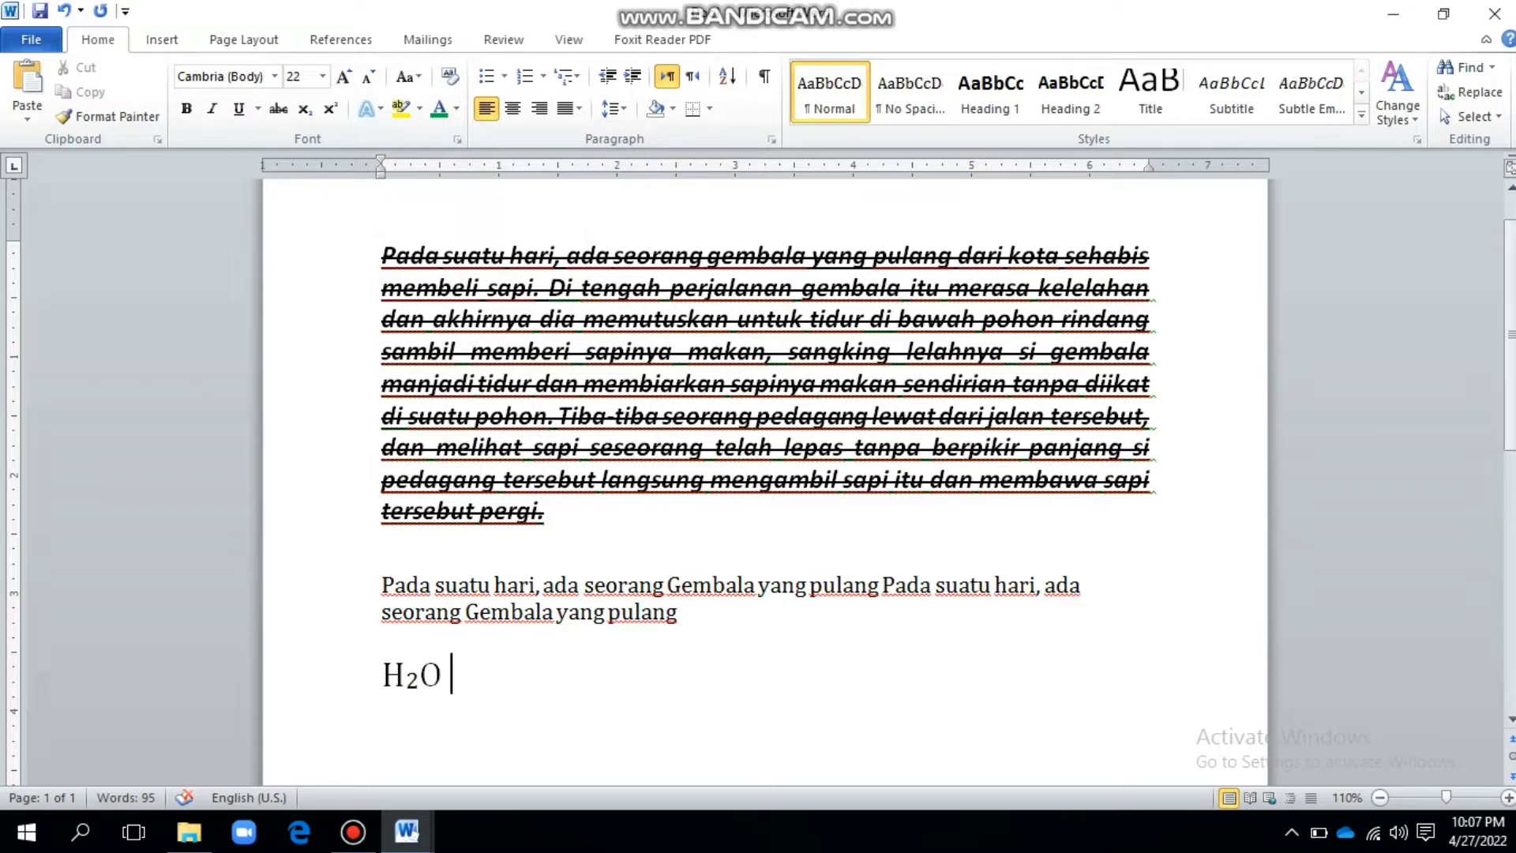
pyautogui.write('n2')
pyautogui.click(474, 677)
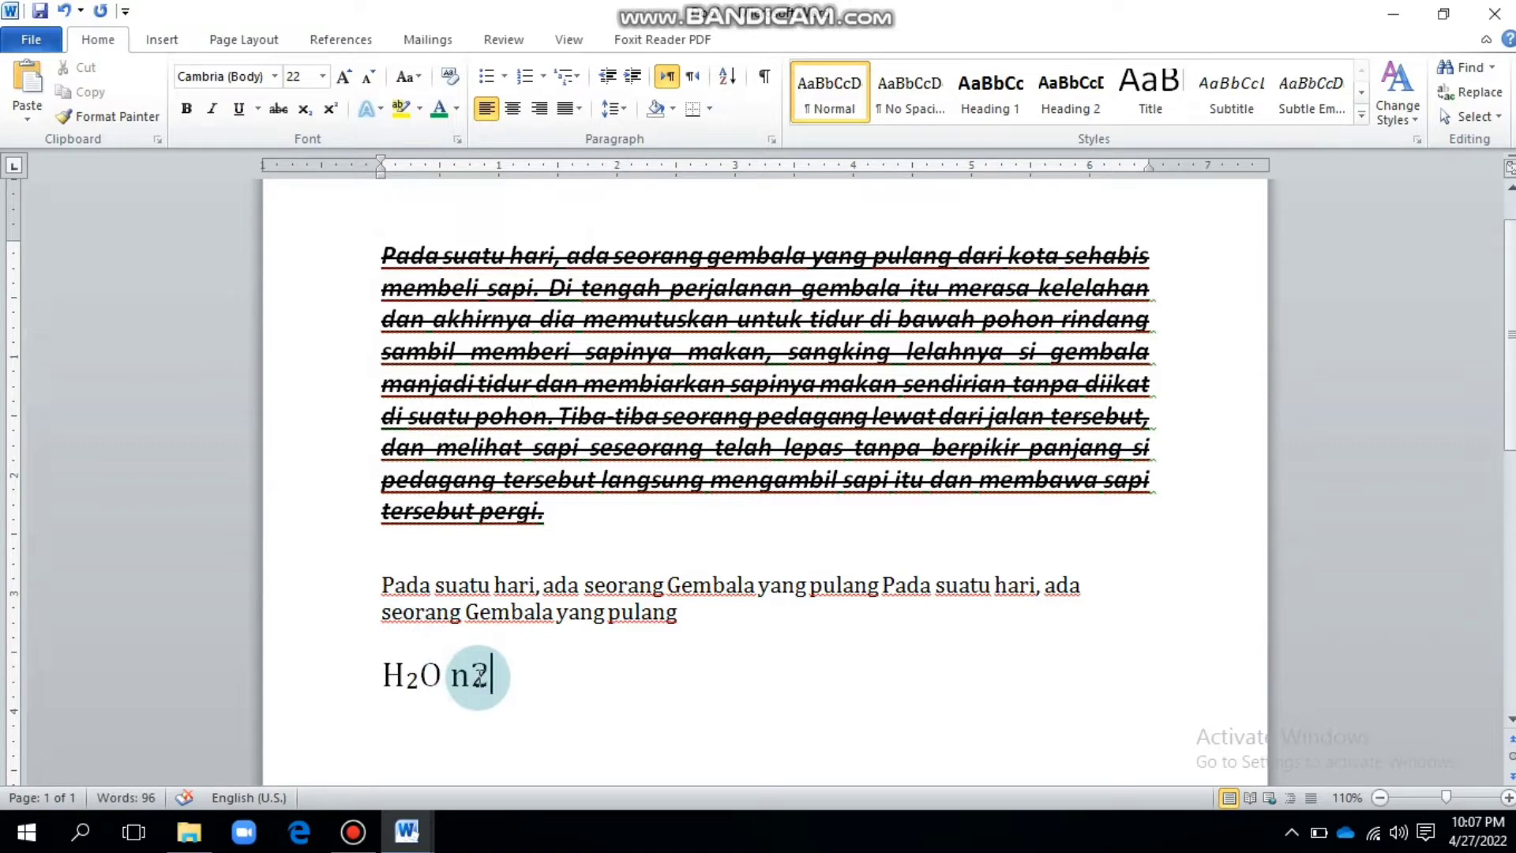
# Format the 2 in "n2" as superscript and widen the gap between H2O and the n.
pyautogui.moveTo(476, 676); pyautogui.dragTo(488, 680)
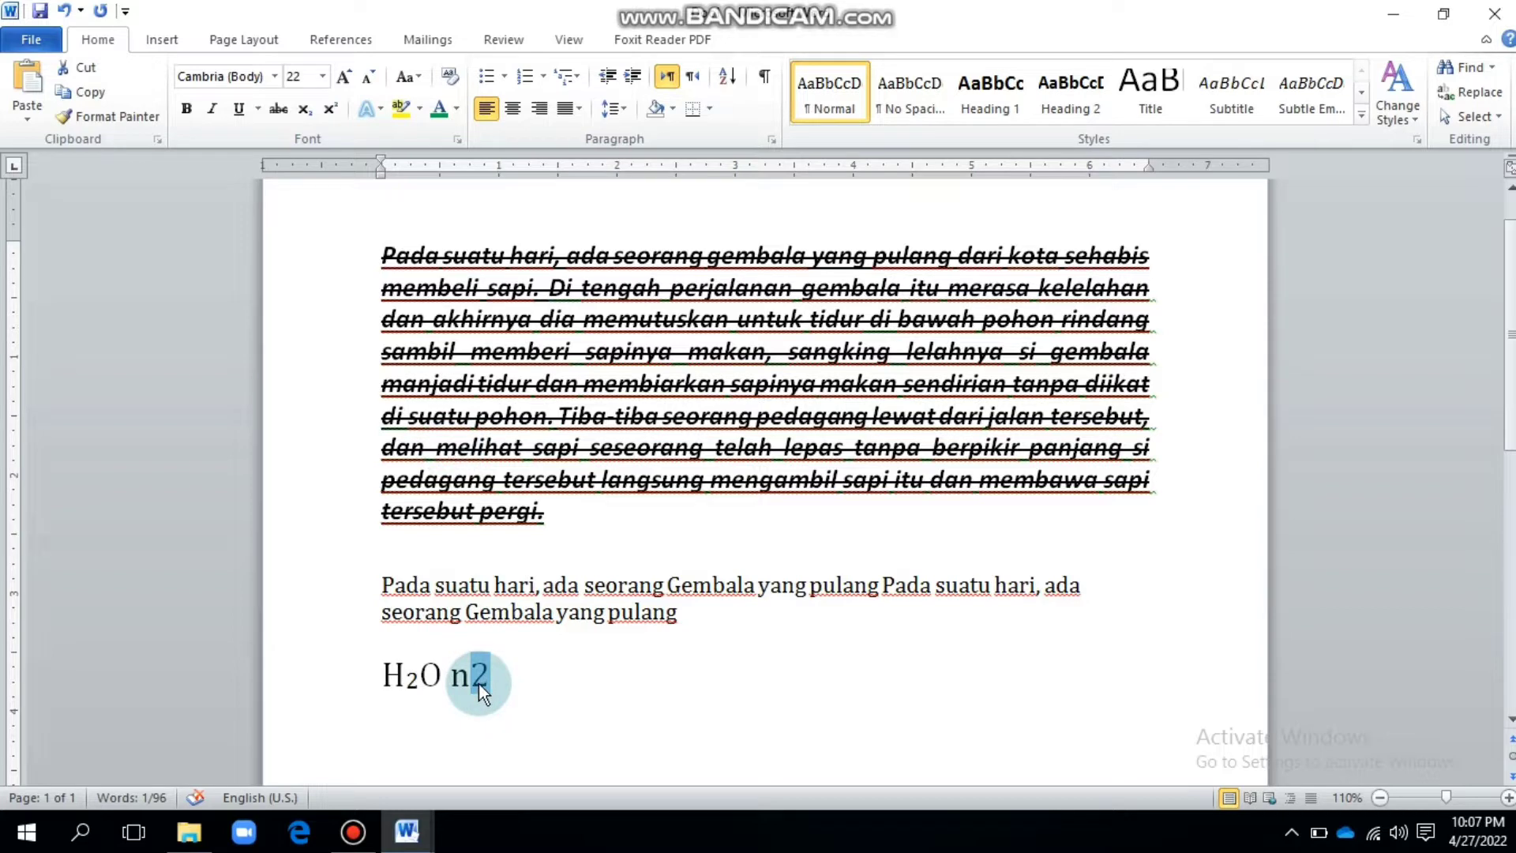
pyautogui.click(306, 110)
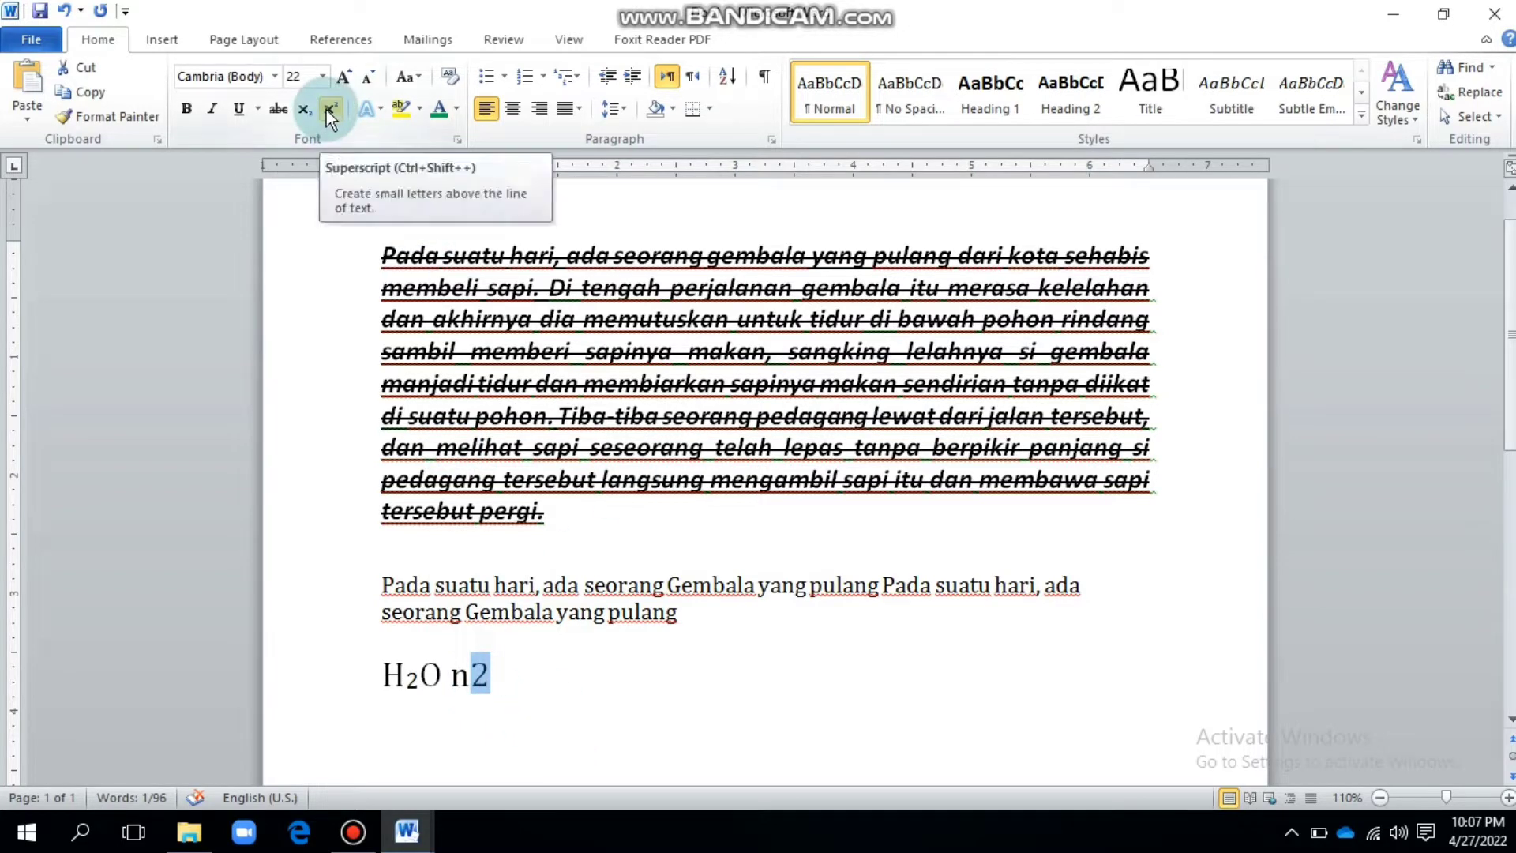
pyautogui.click(326, 111)
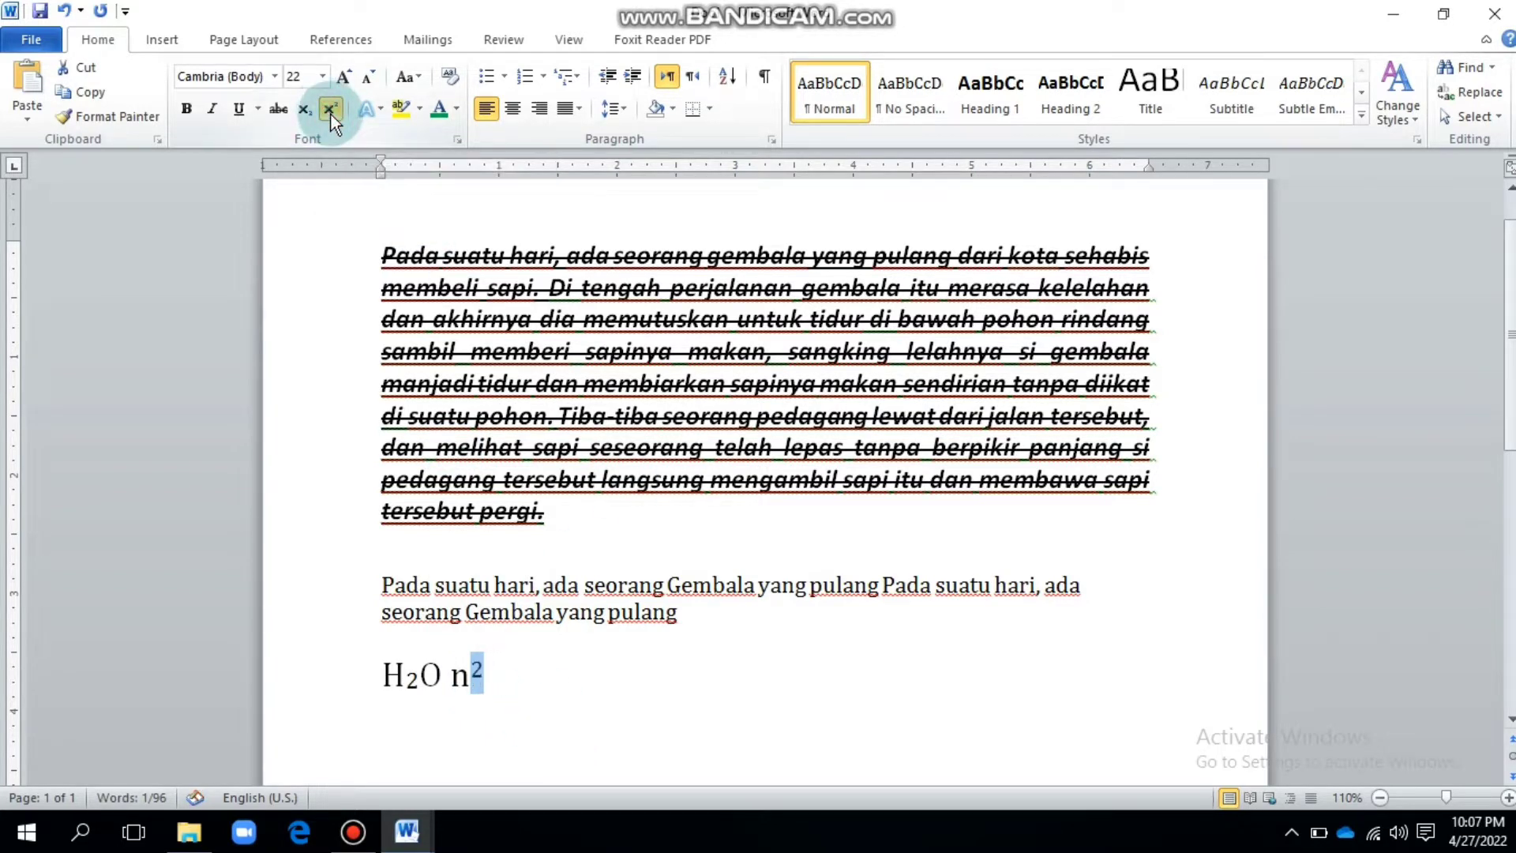
pyautogui.click(436, 675)
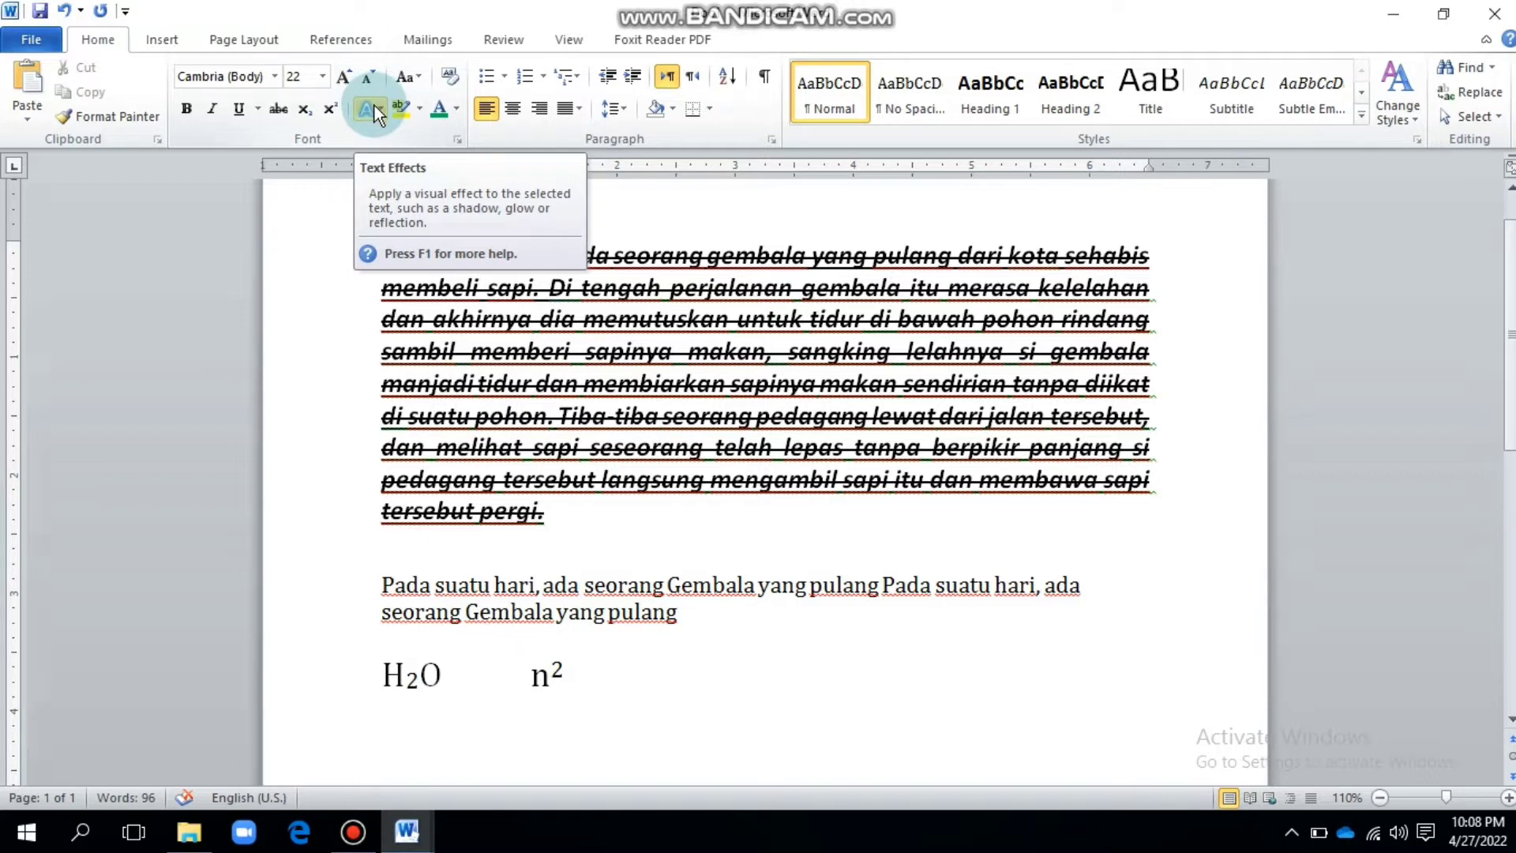
# Apply the solid orange text effect preset from the last row of the gallery to the H2O formula.
pyautogui.click(652, 525)
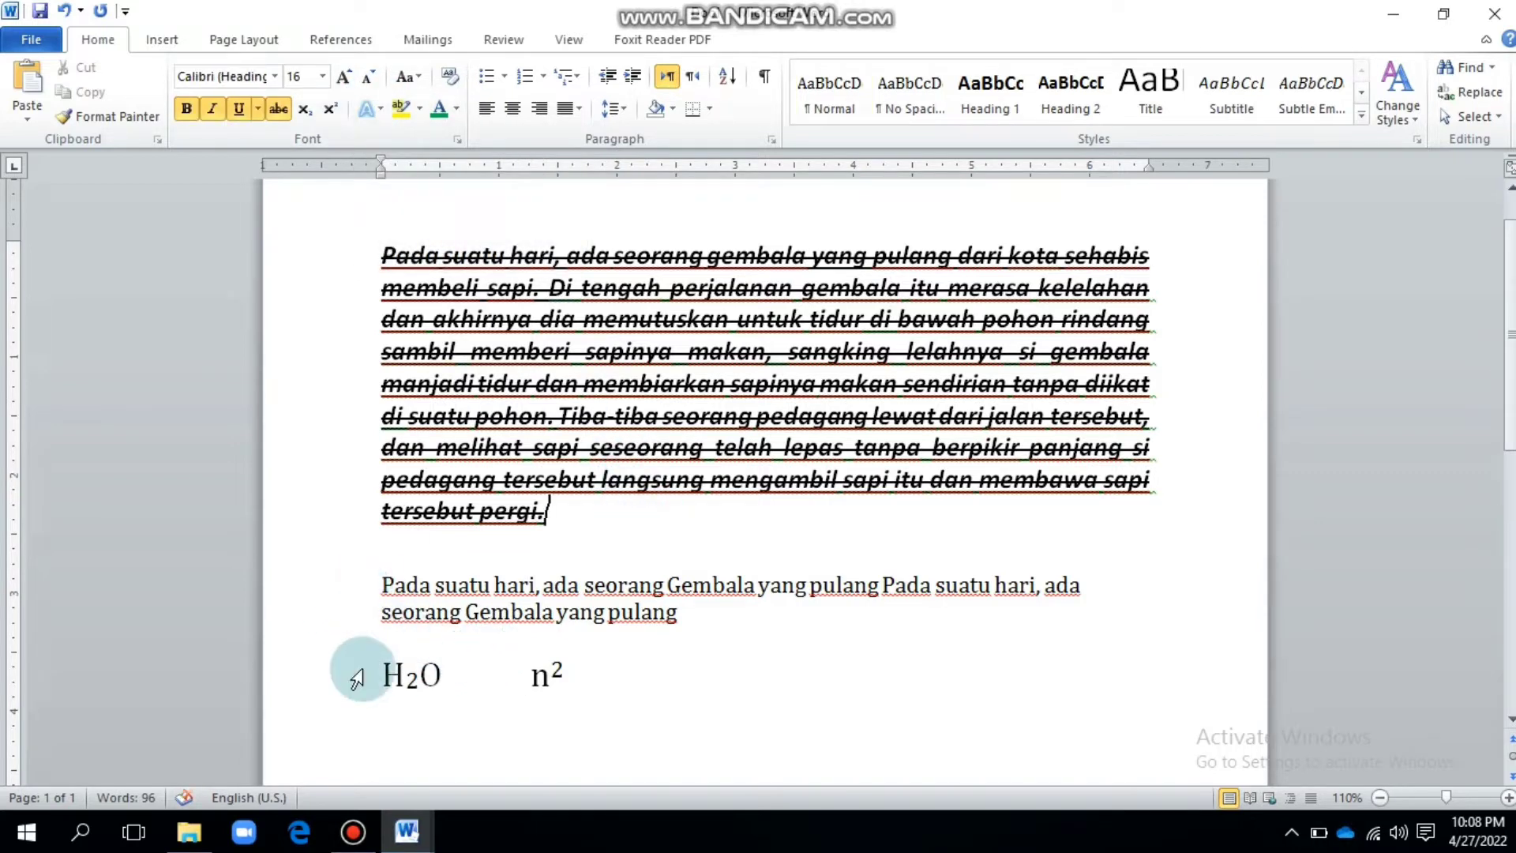
pyautogui.moveTo(383, 673); pyautogui.dragTo(445, 676)
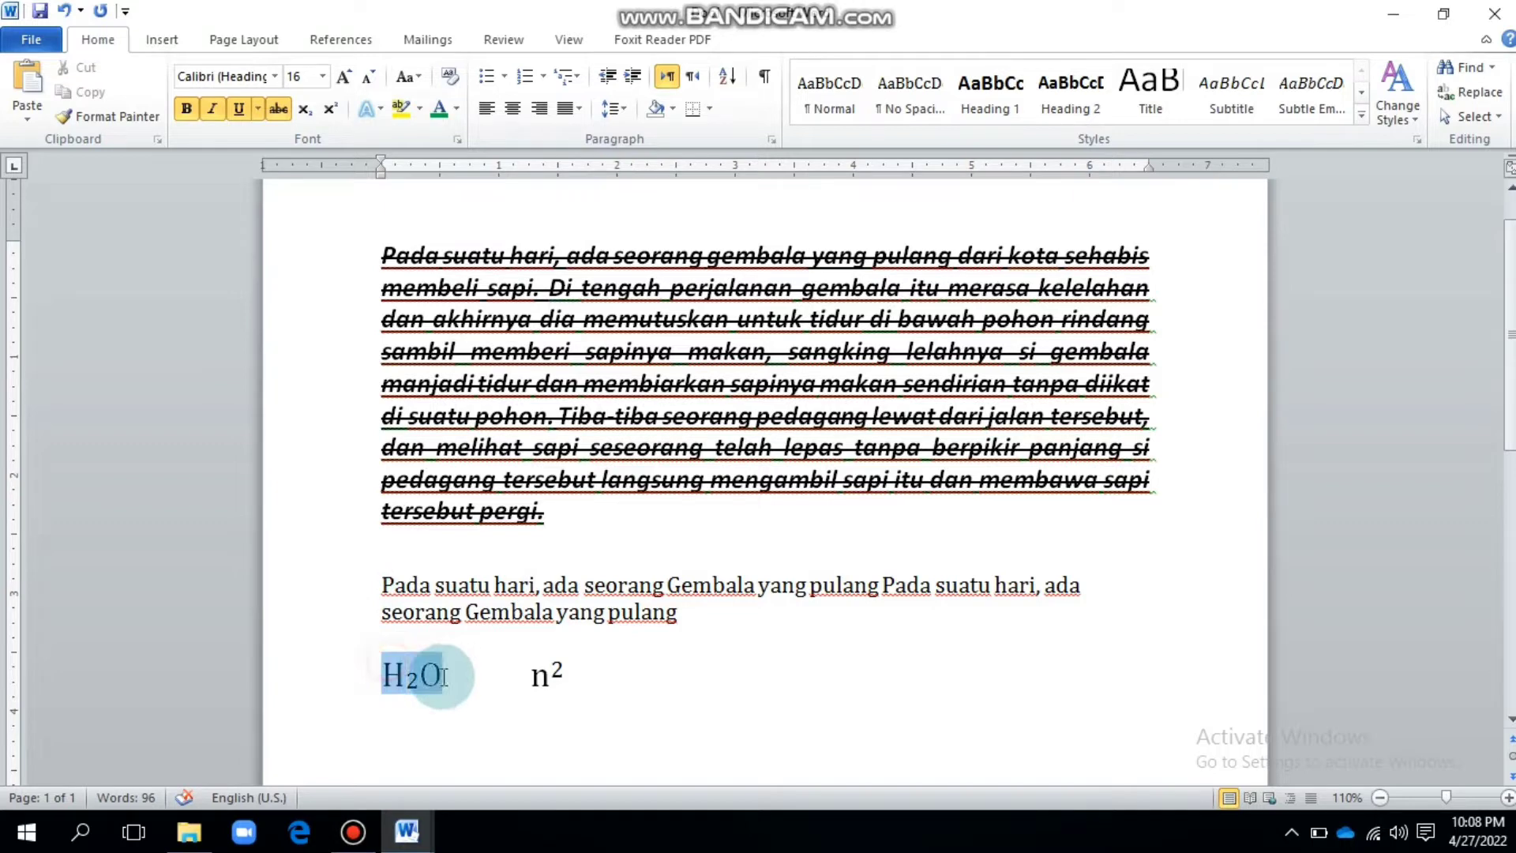
pyautogui.click(363, 115)
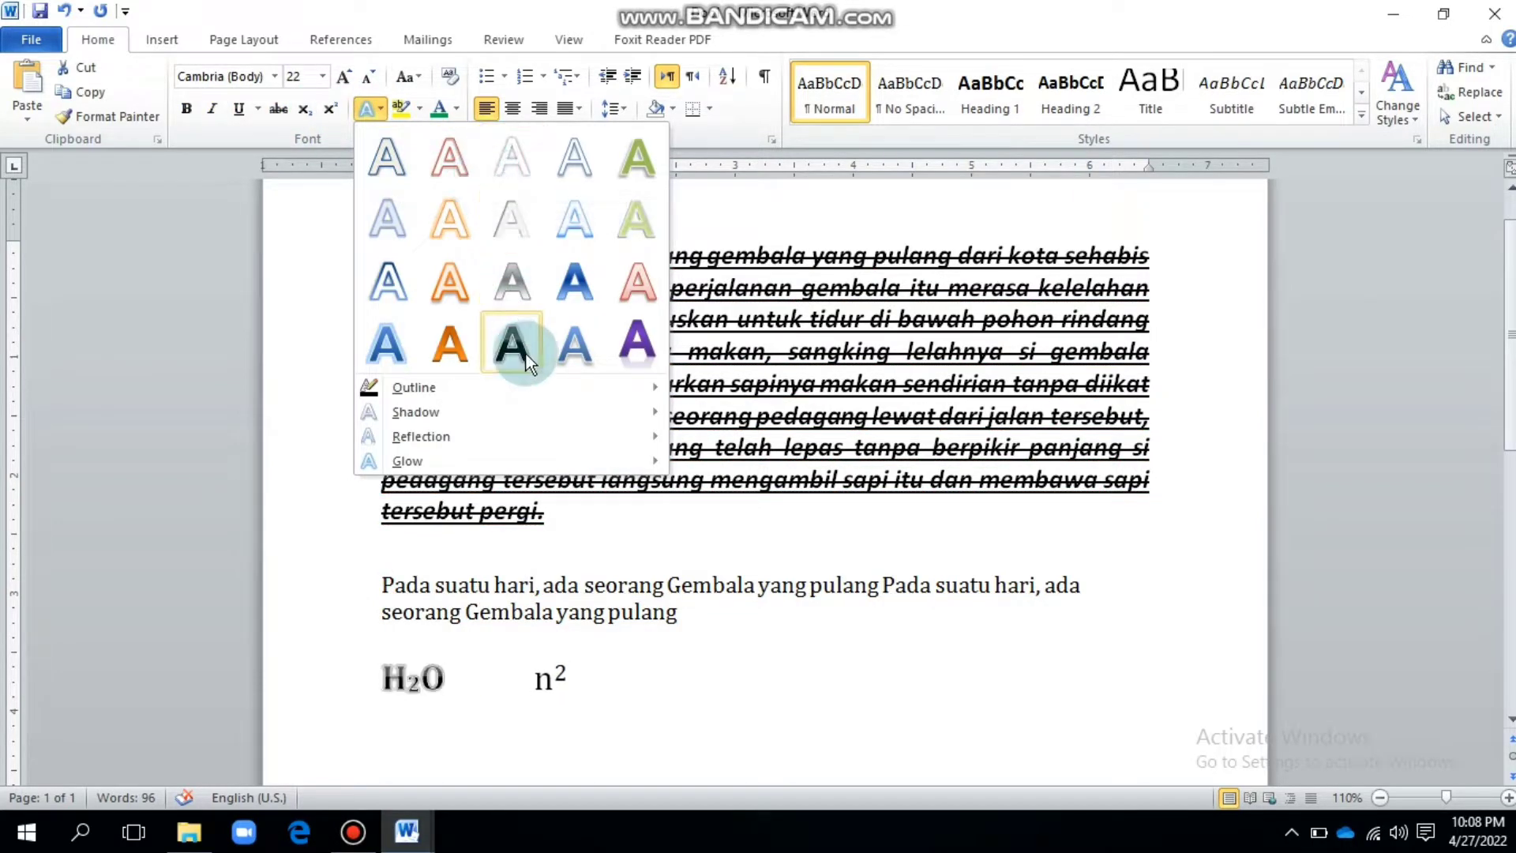
pyautogui.click(457, 361)
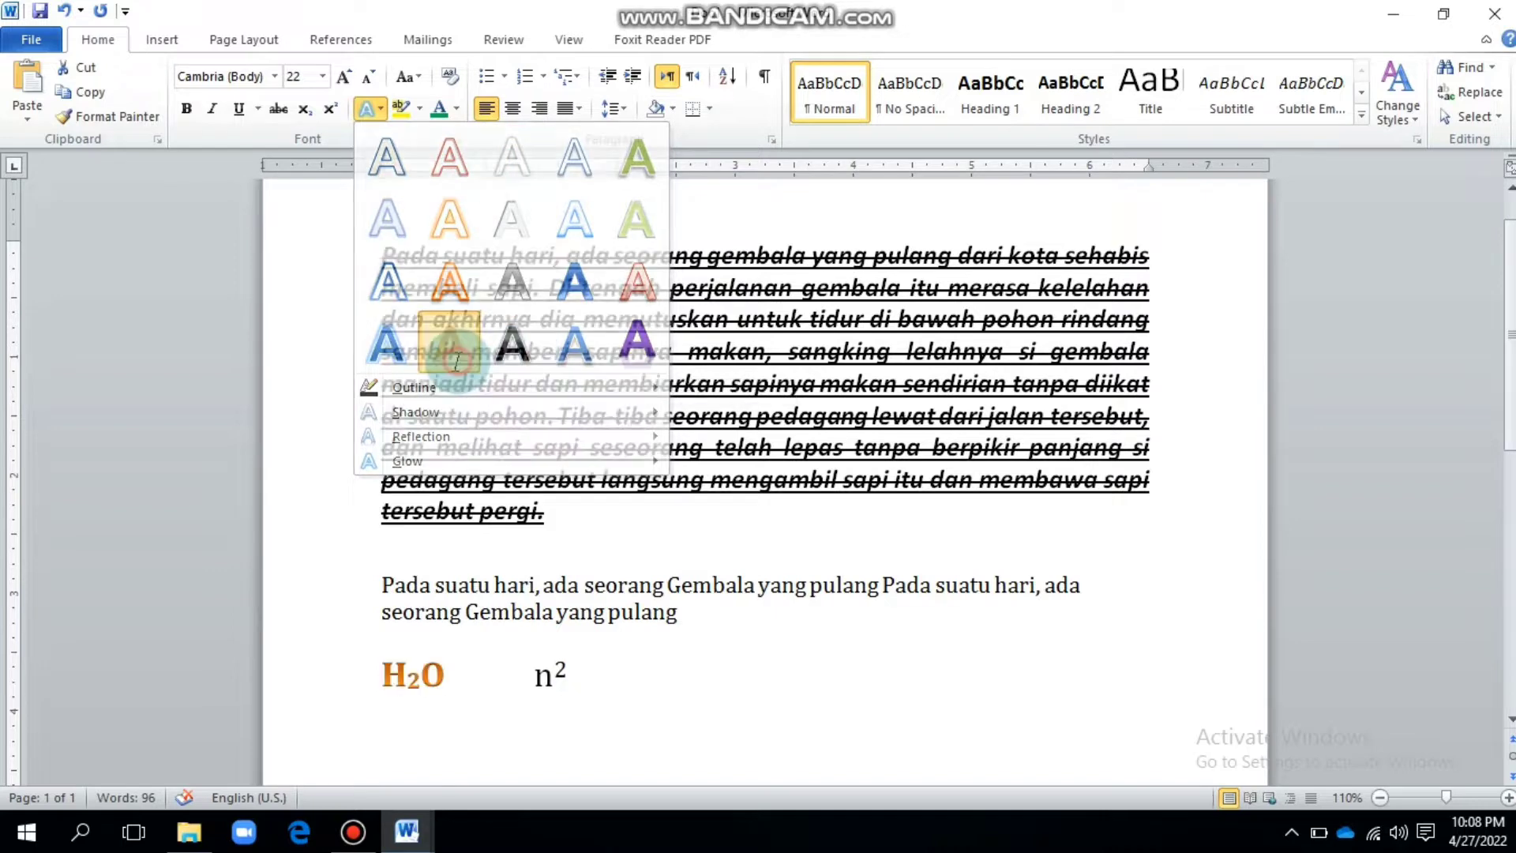
pyautogui.click(619, 664)
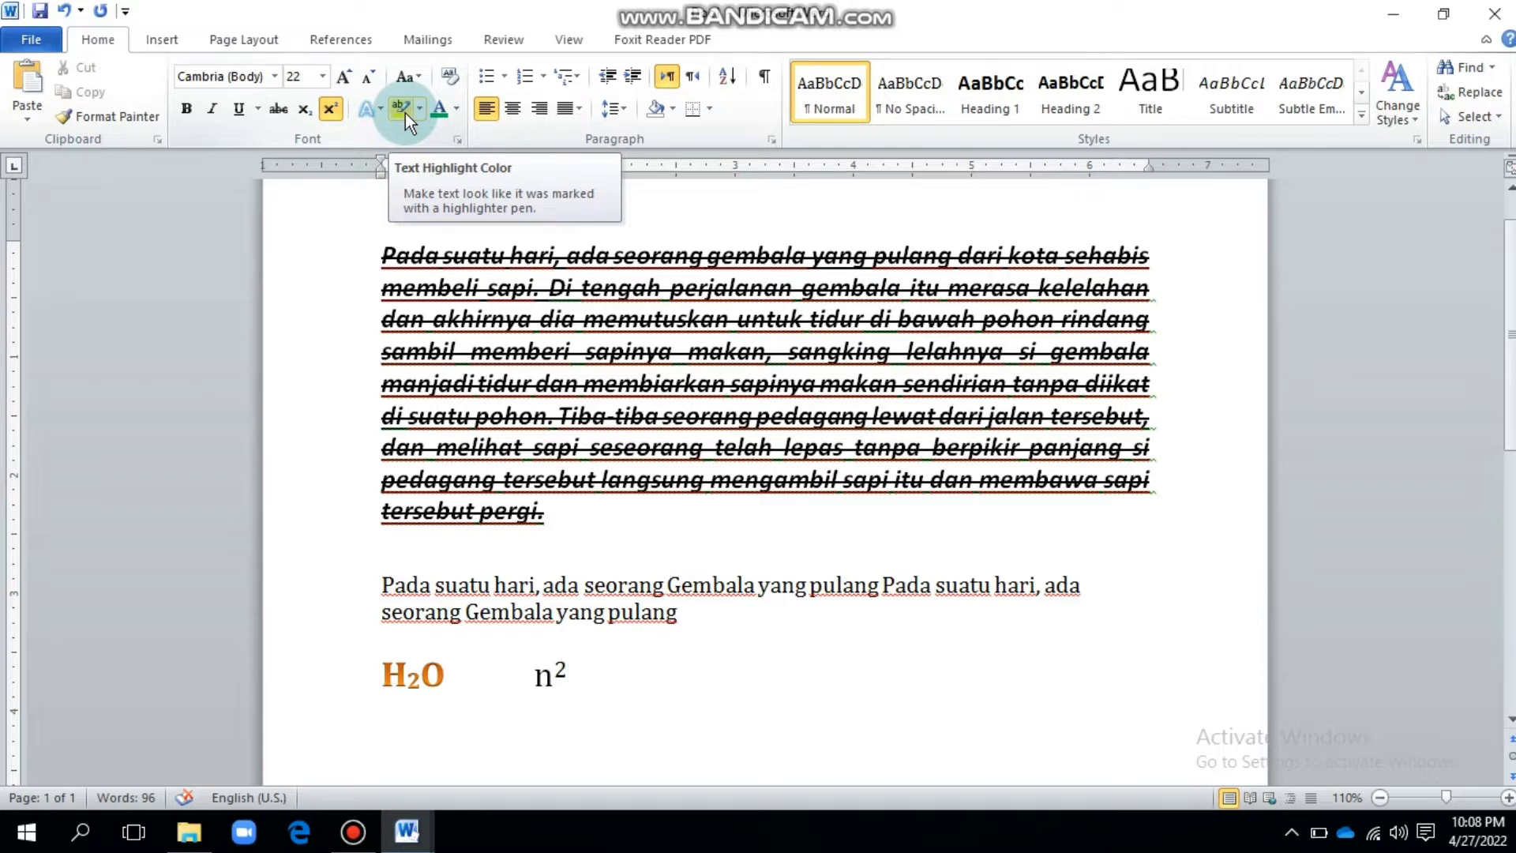
# Highlight the entire second paragraph, beginning "Pada suatu hari" above the H2O line, in yellow.
pyautogui.click(378, 588)
pyautogui.moveTo(379, 588); pyautogui.dragTo(662, 606)
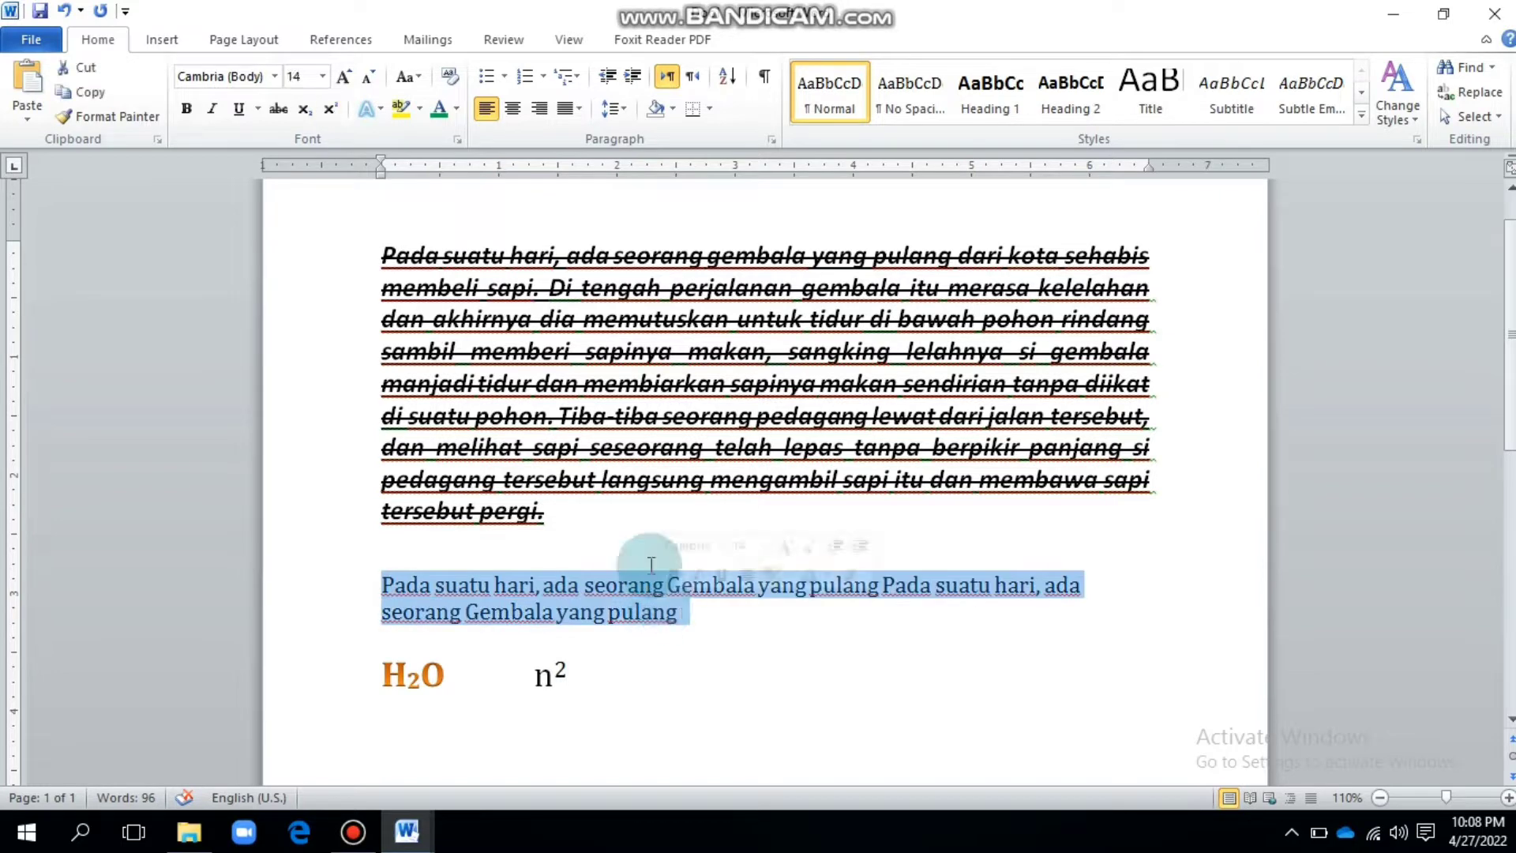
pyautogui.click(405, 107)
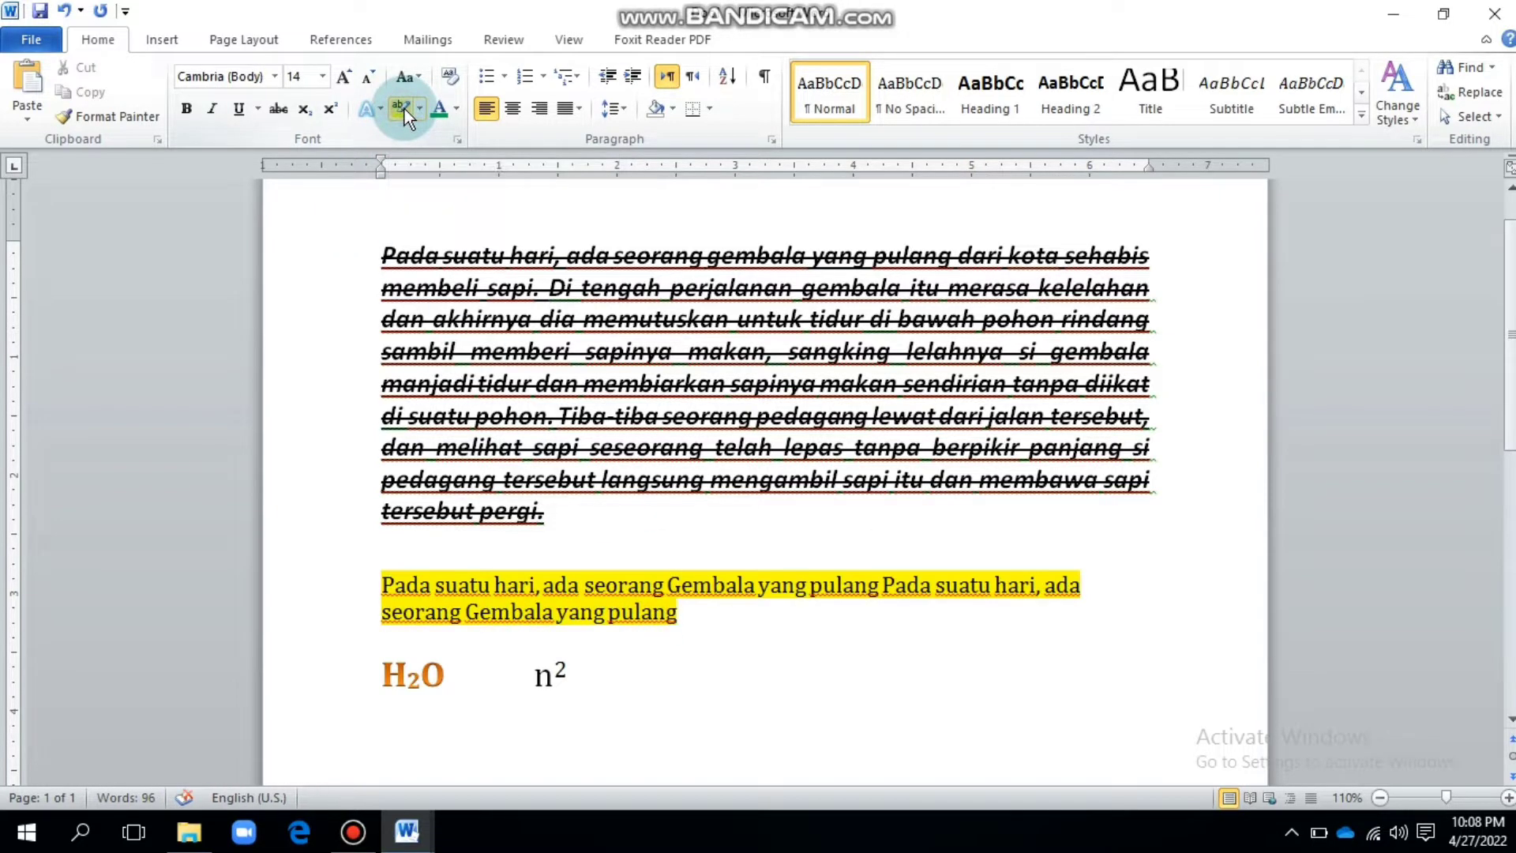
pyautogui.click(732, 580)
pyautogui.click(729, 619)
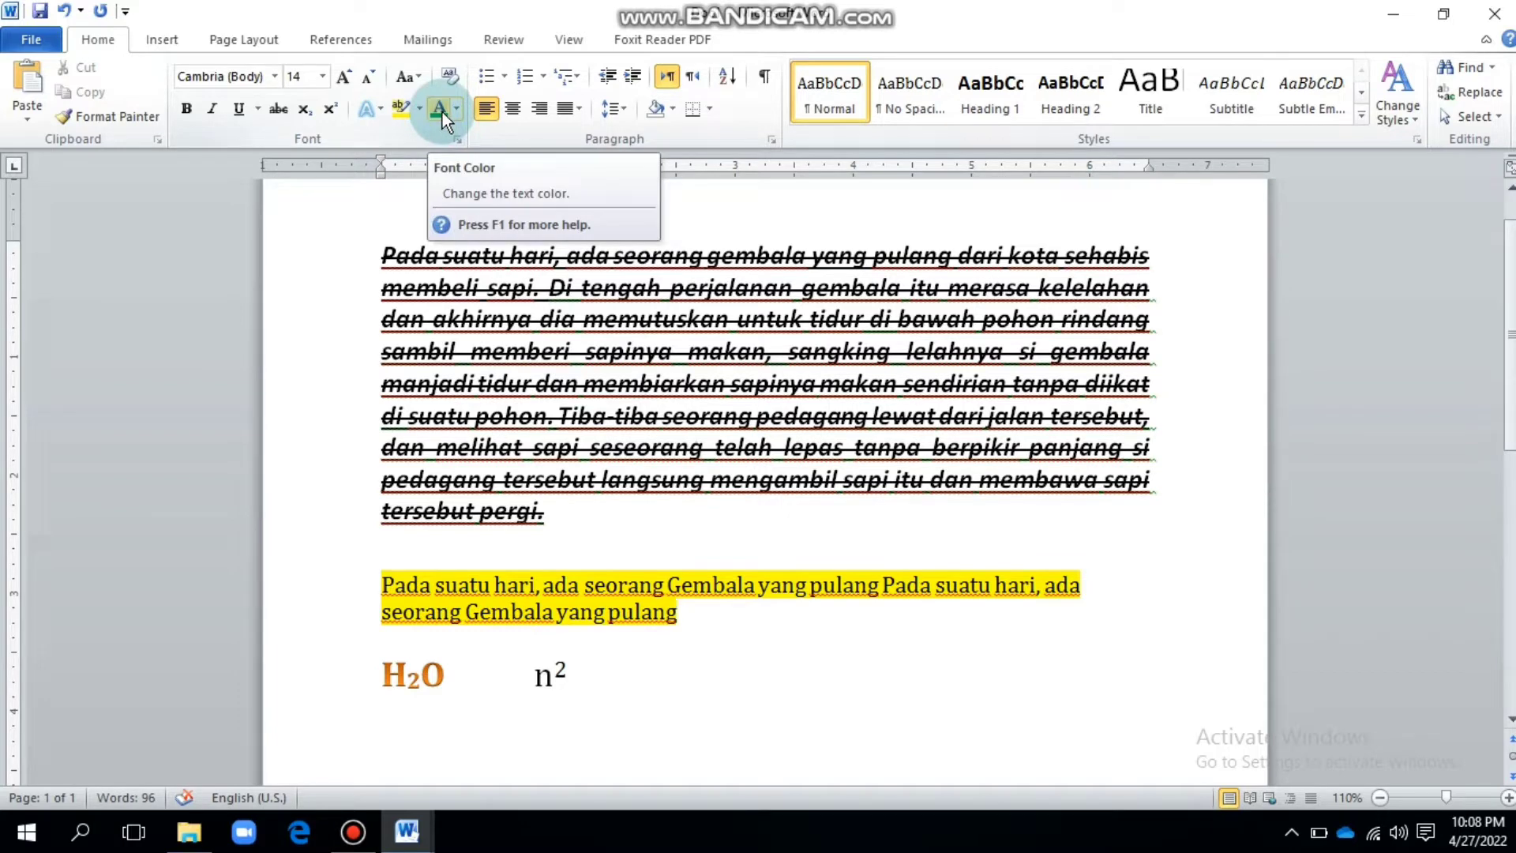
# Apply the green font color to the n² text and start a new line below it.
pyautogui.click(544, 680)
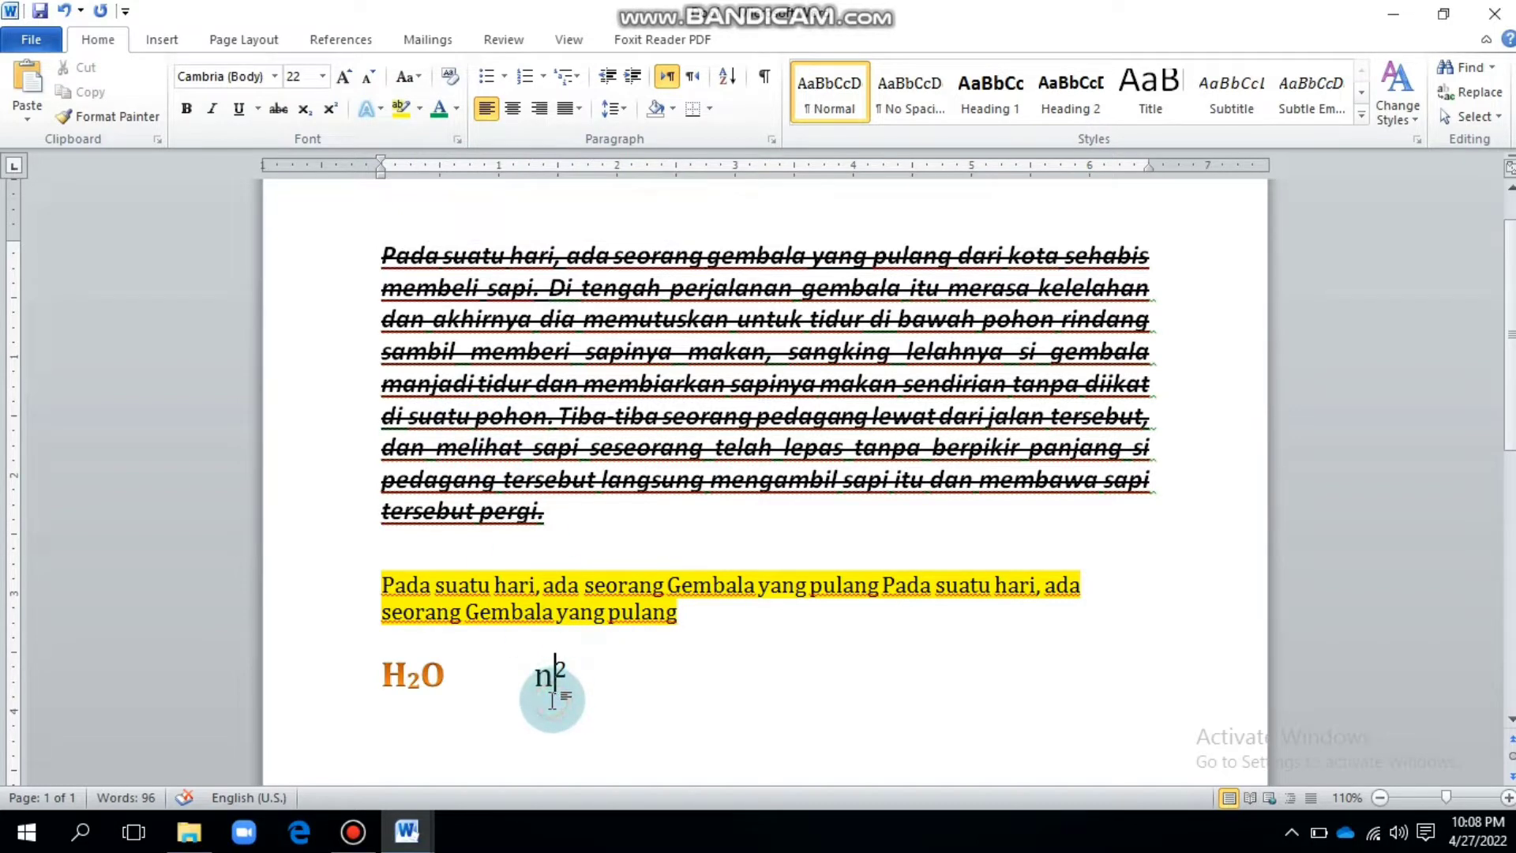
pyautogui.moveTo(538, 680); pyautogui.dragTo(571, 673)
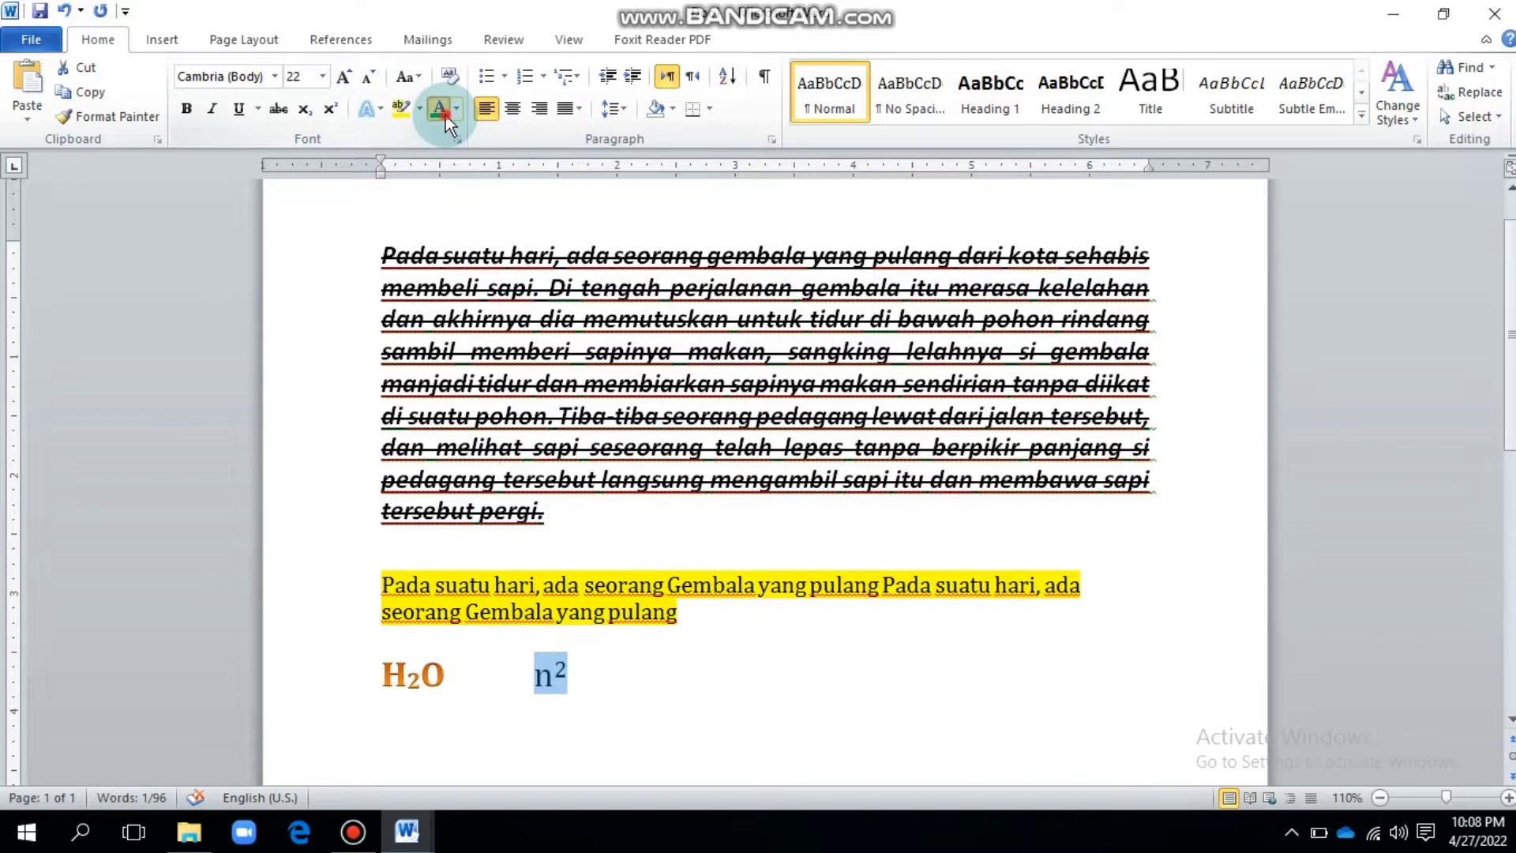
pyautogui.click(445, 115)
pyautogui.click(561, 667)
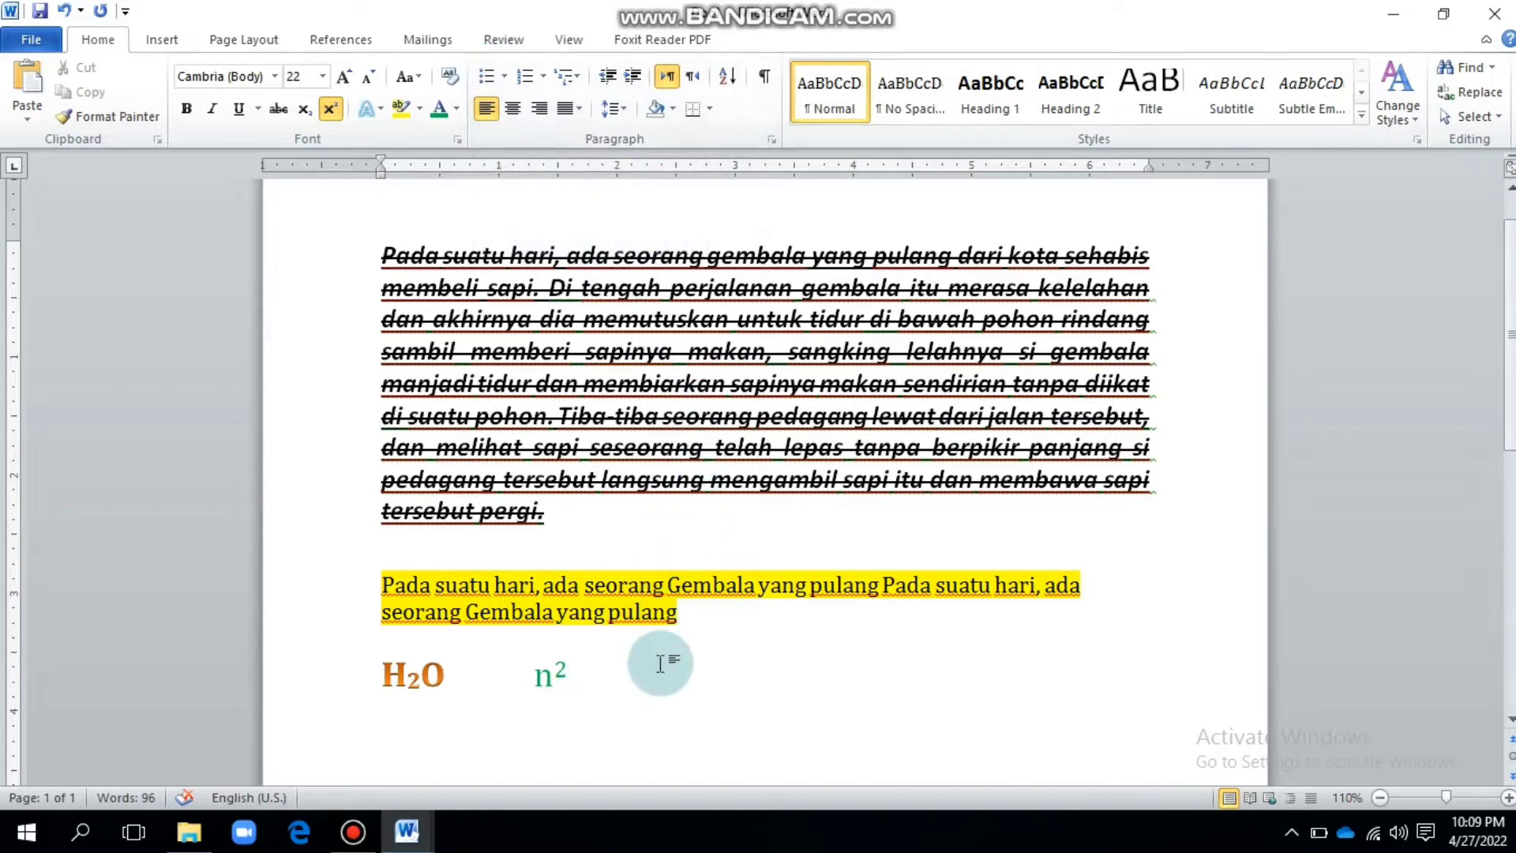
pyautogui.press('Return')
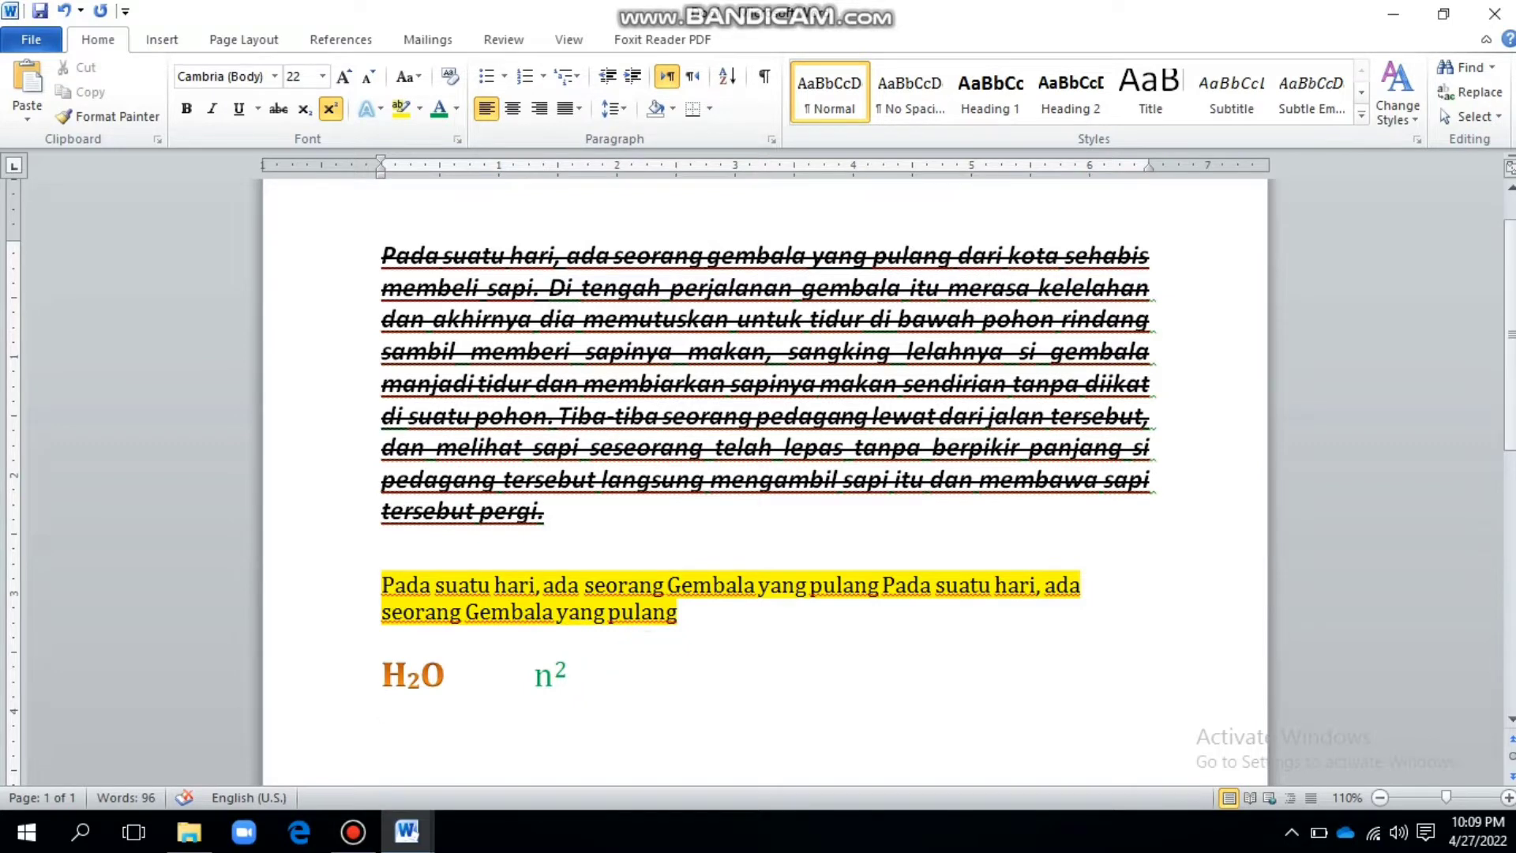
pyautogui.scroll(-2, 655, 662)
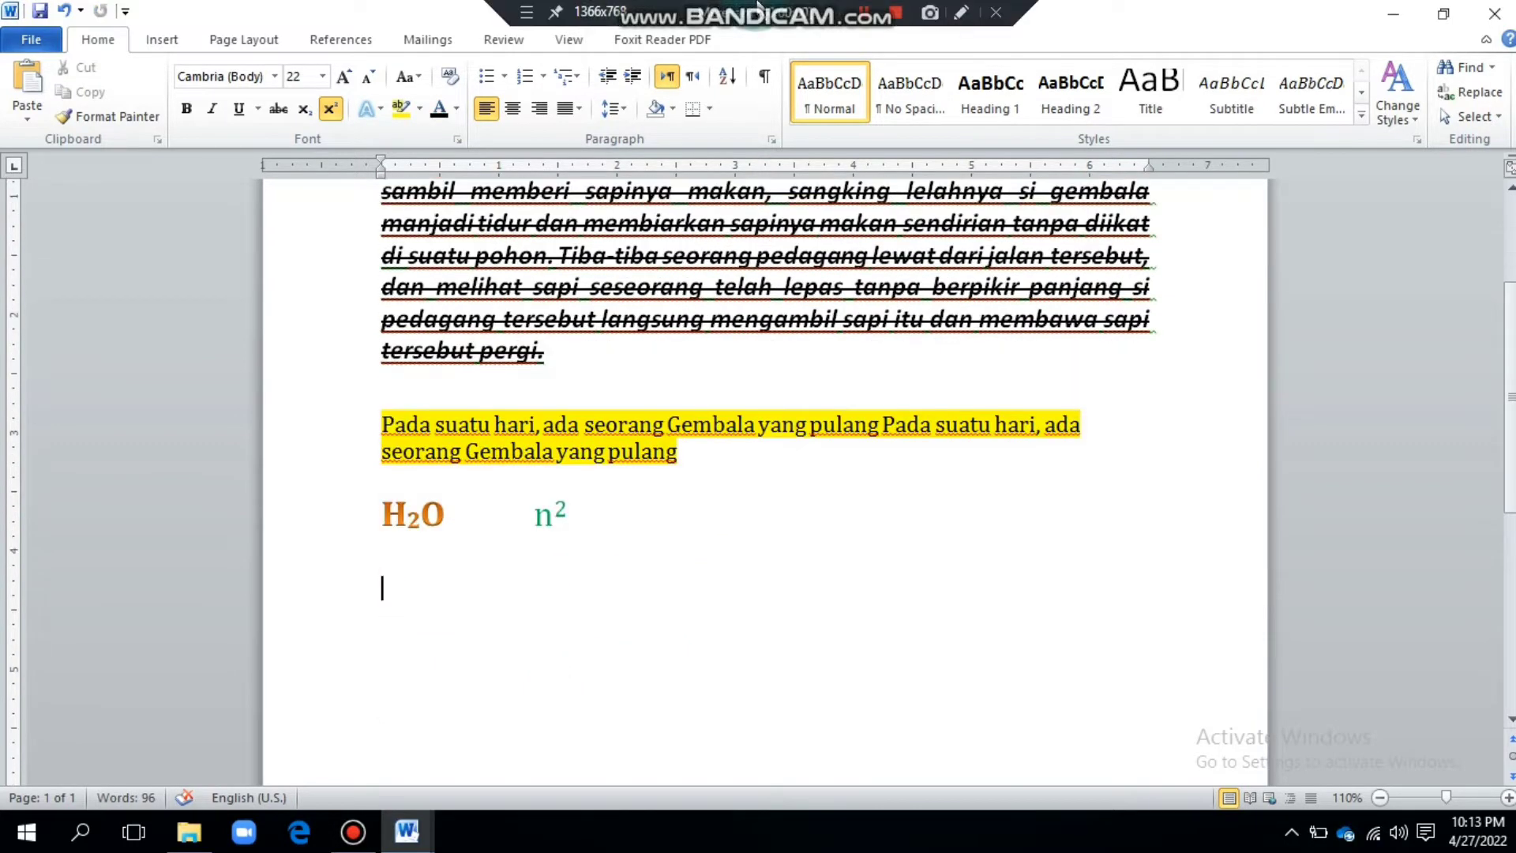
pyautogui.press('F12')
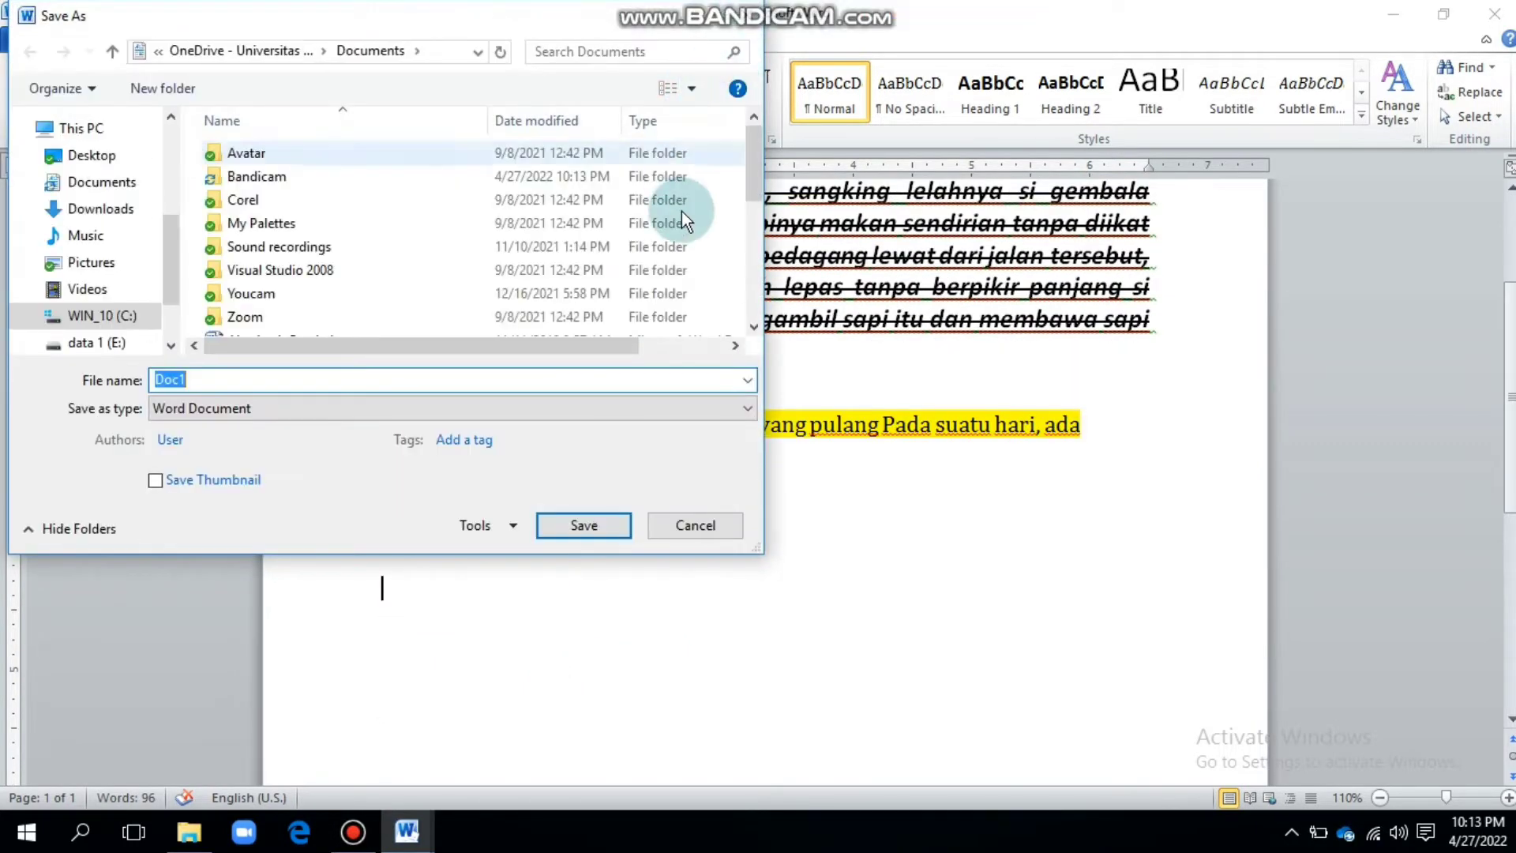
pyautogui.click(691, 522)
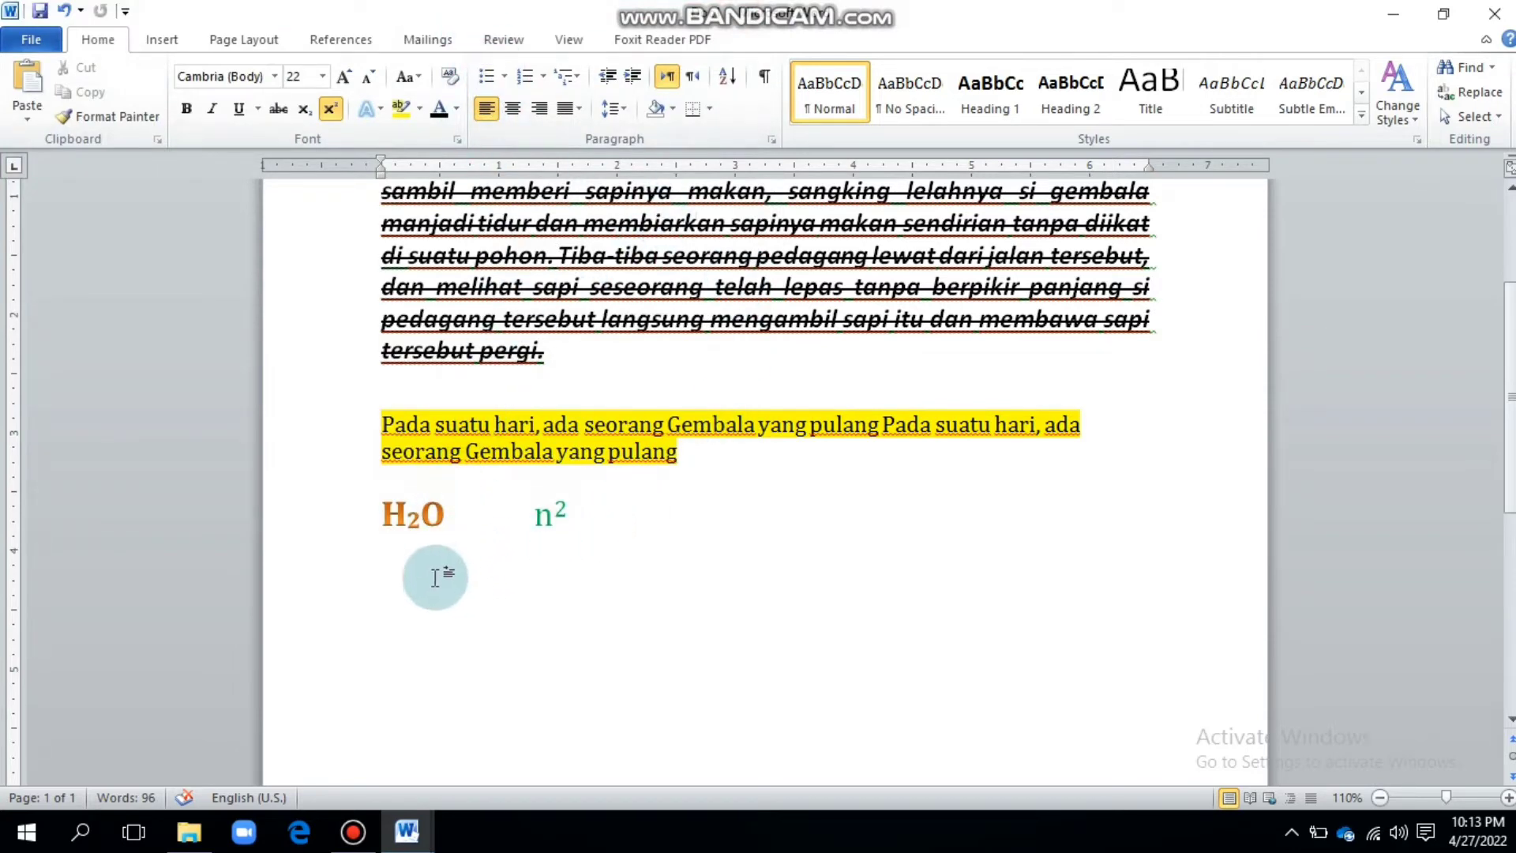
pyautogui.write('a')
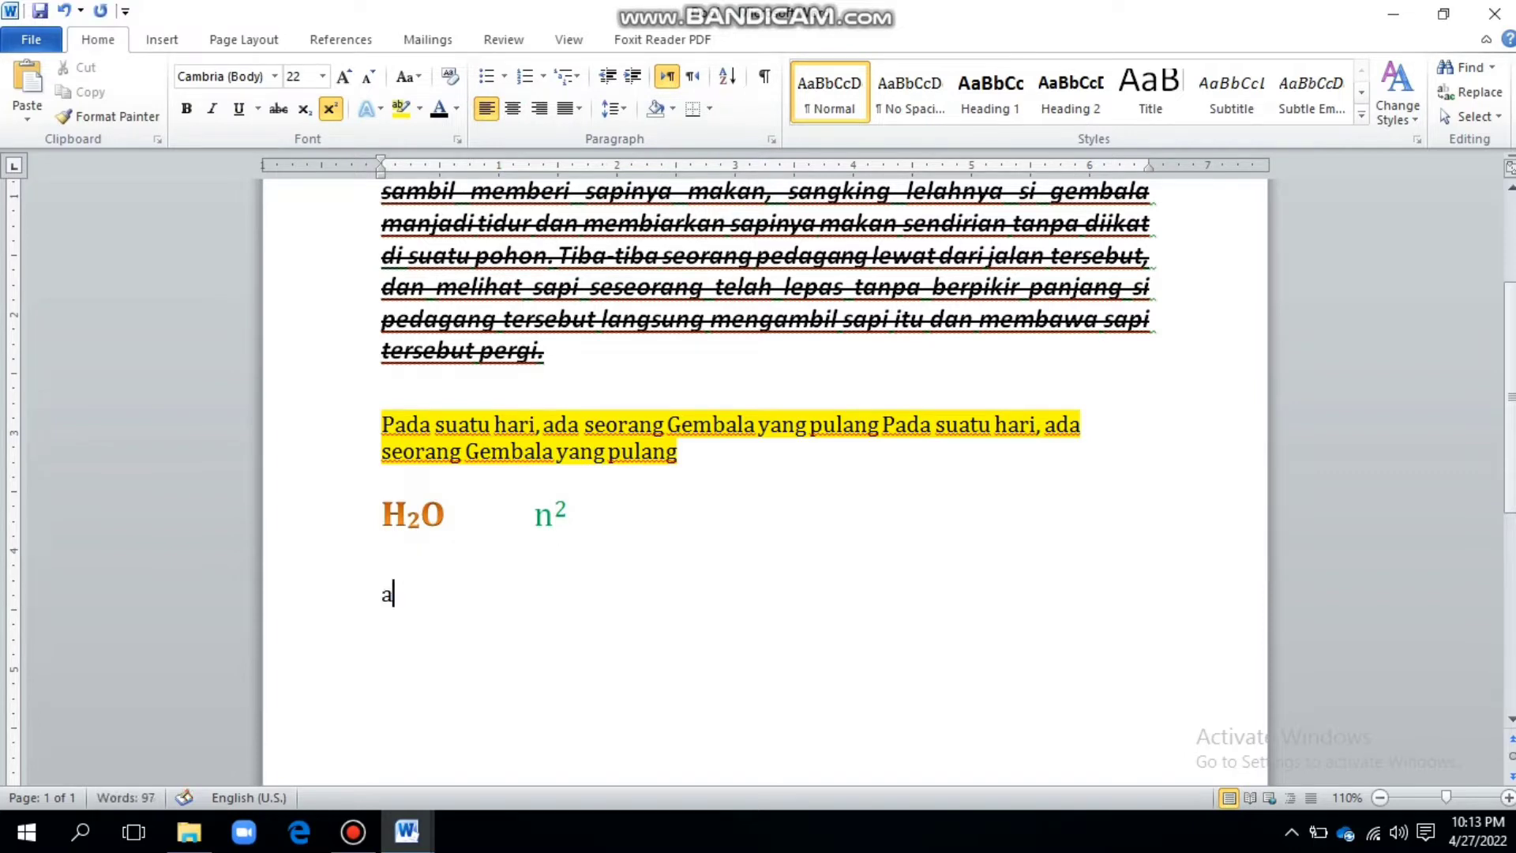
pyautogui.press('BackSpace')
pyautogui.write('pajak pe')
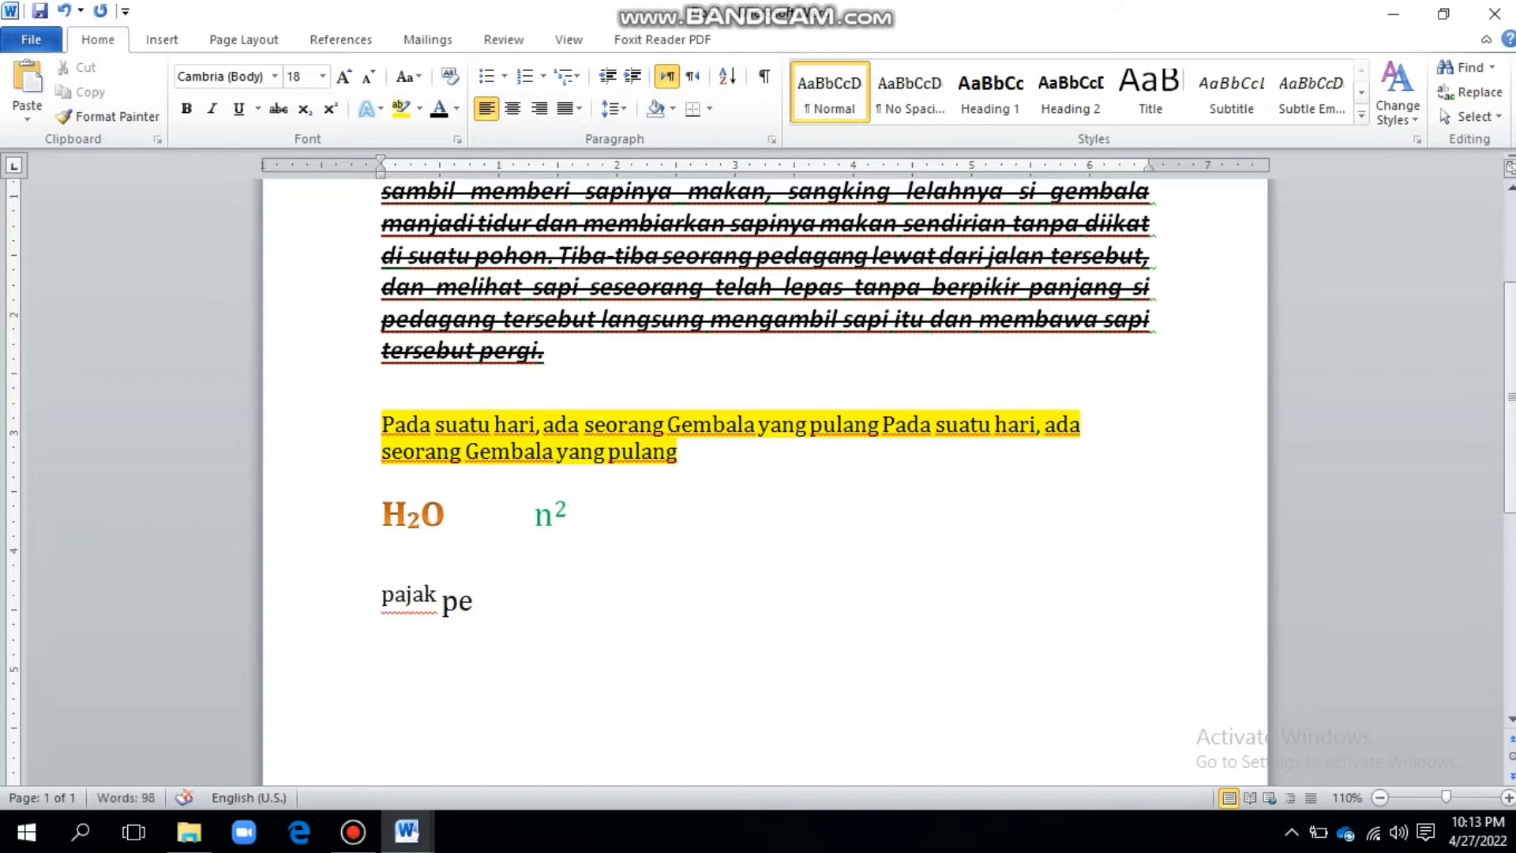
pyautogui.press('BackSpace')
pyautogui.press('BackSpace')
pyautogui.press('BackSpace')
pyautogui.press('BackSpace')
pyautogui.press('BackSpace')
pyautogui.press('BackSpace')
pyautogui.press('BackSpace')
pyautogui.press('BackSpace')
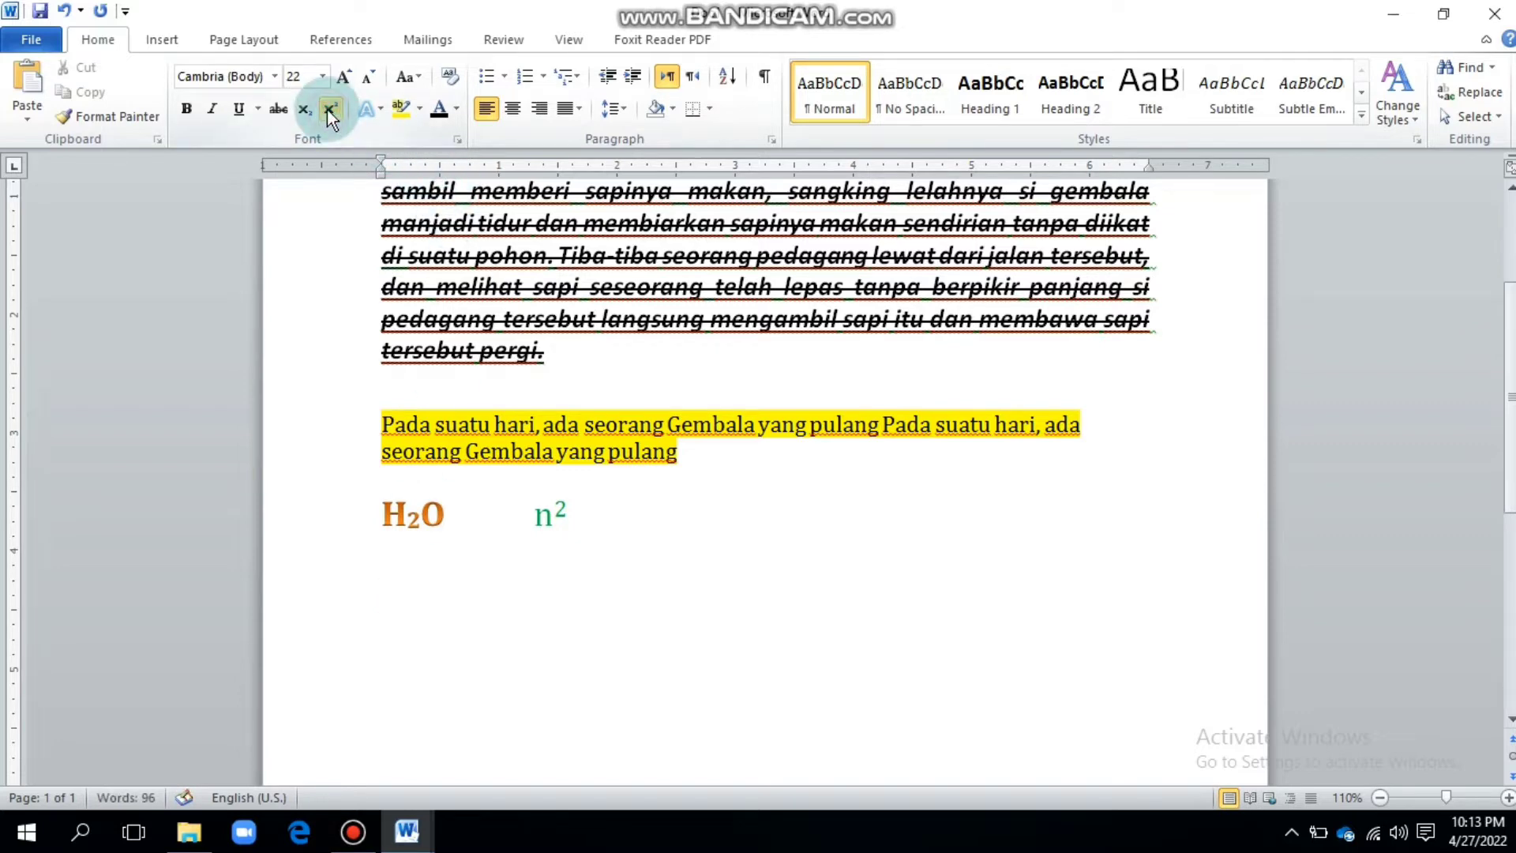
# Enter three lines of normal, non-superscript text below the formulas: "pajak penghasilan", "matematika bisnis" and "praktikum komputer".
pyautogui.write('pajak pe')
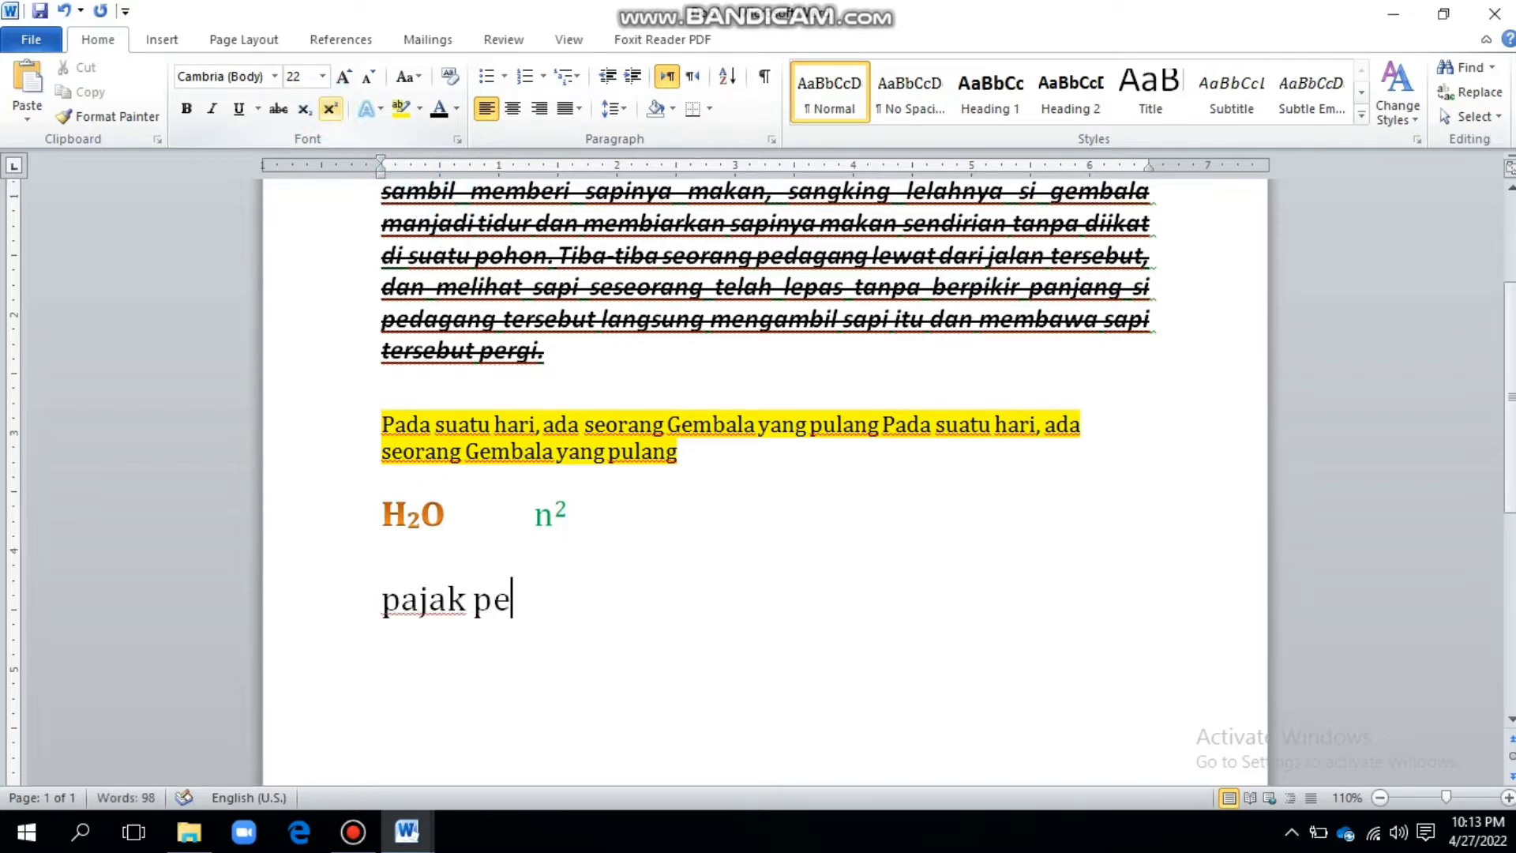
pyautogui.write('nghasilan')
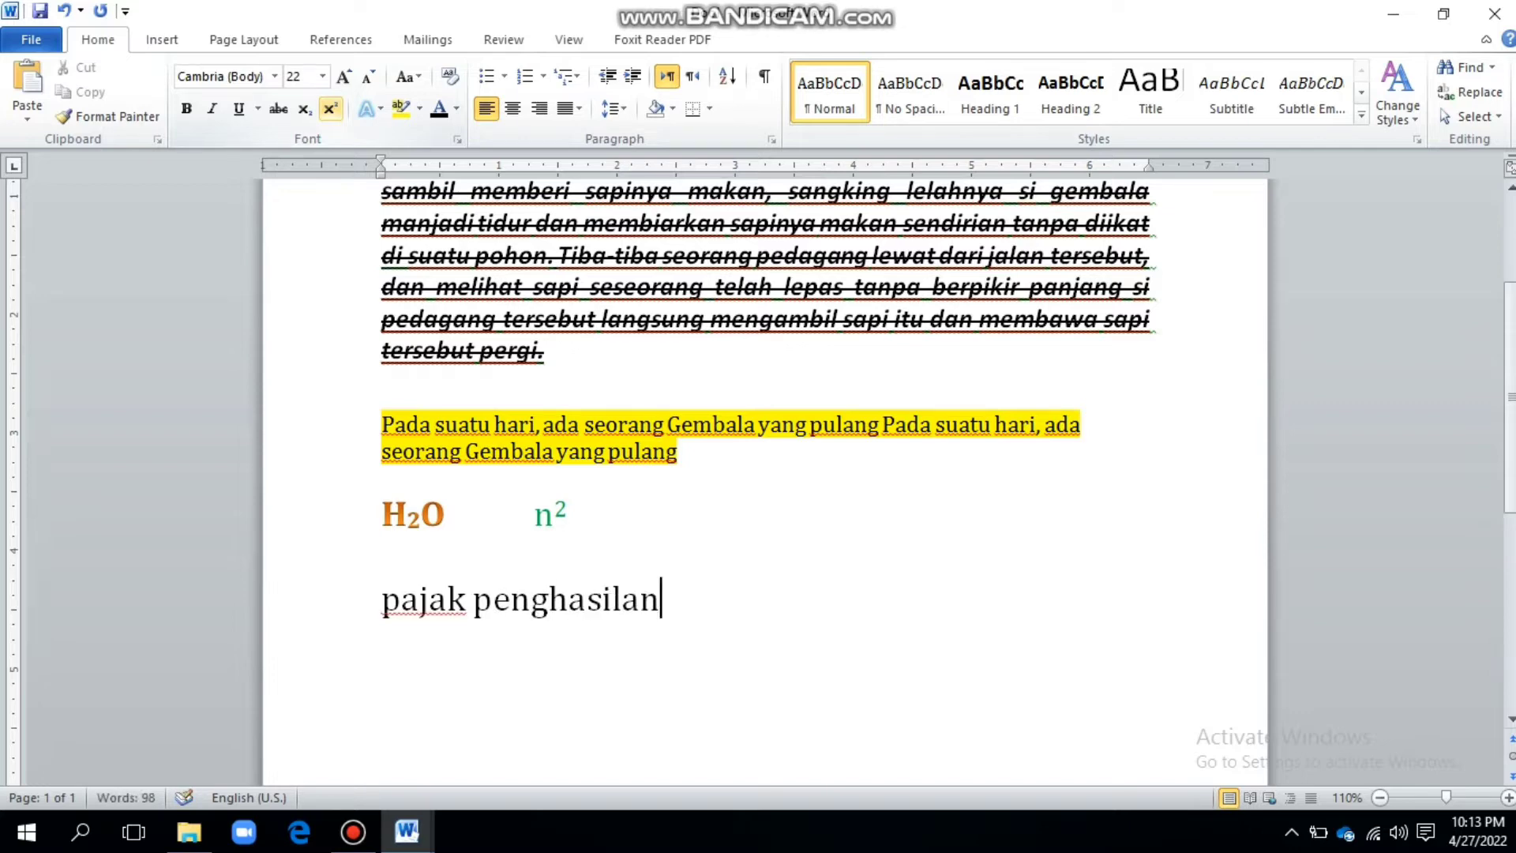
pyautogui.press('Return')
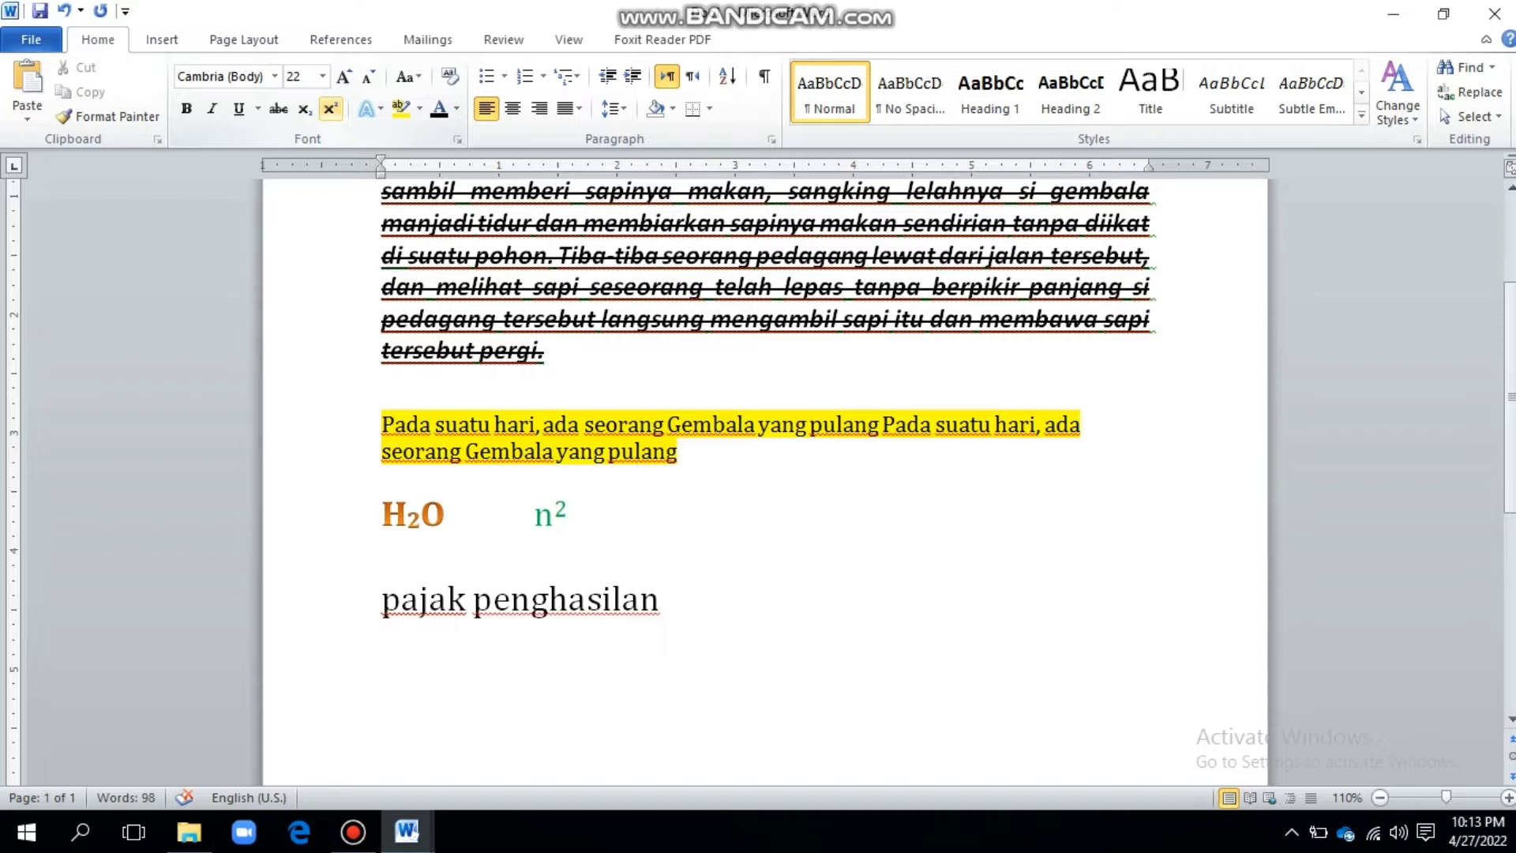
pyautogui.write('matematika')
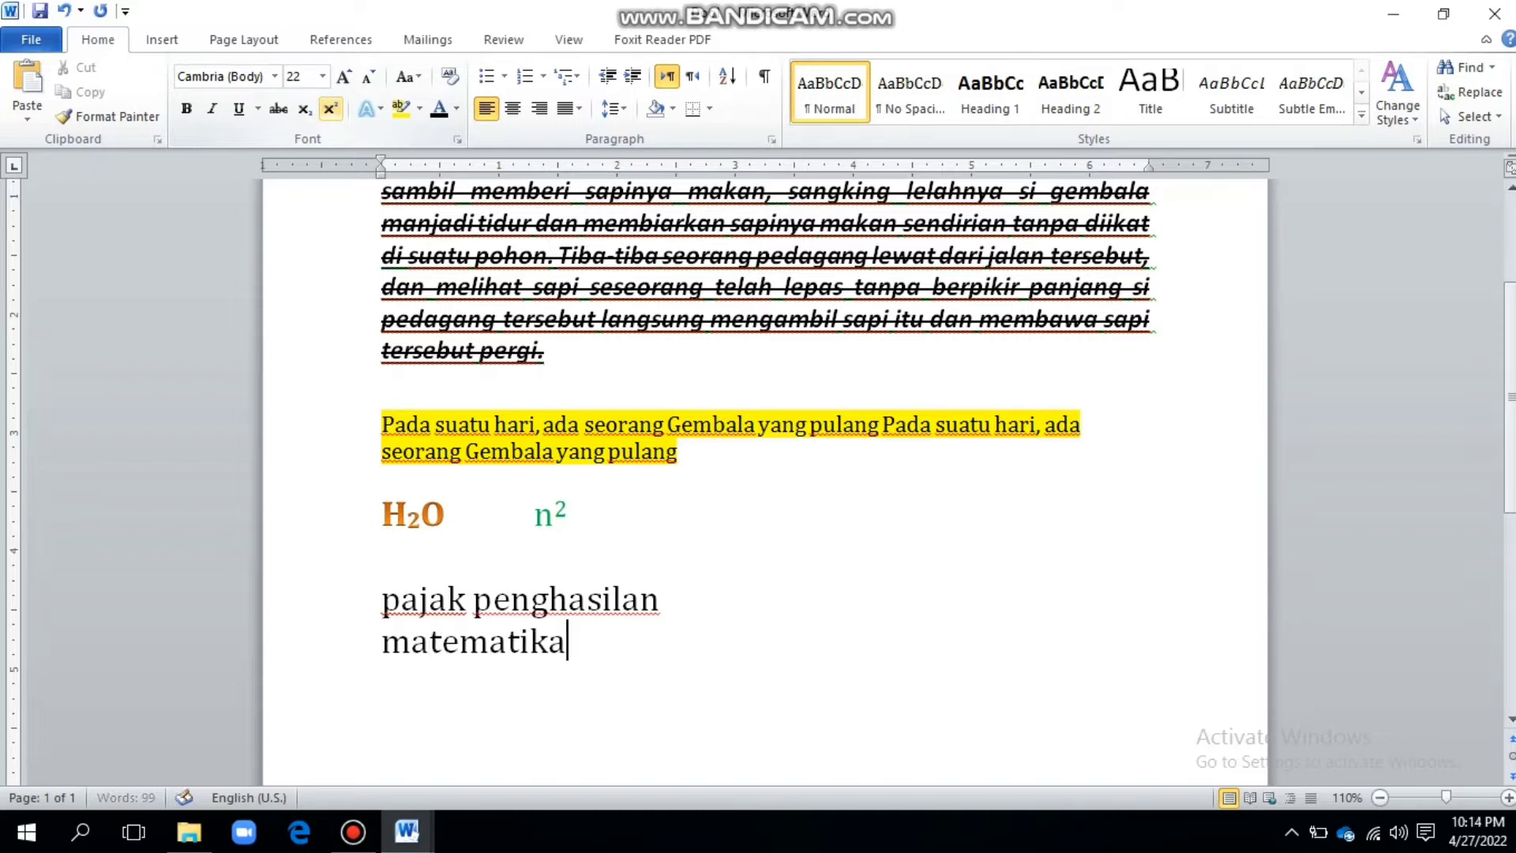
pyautogui.write(' bisnis')
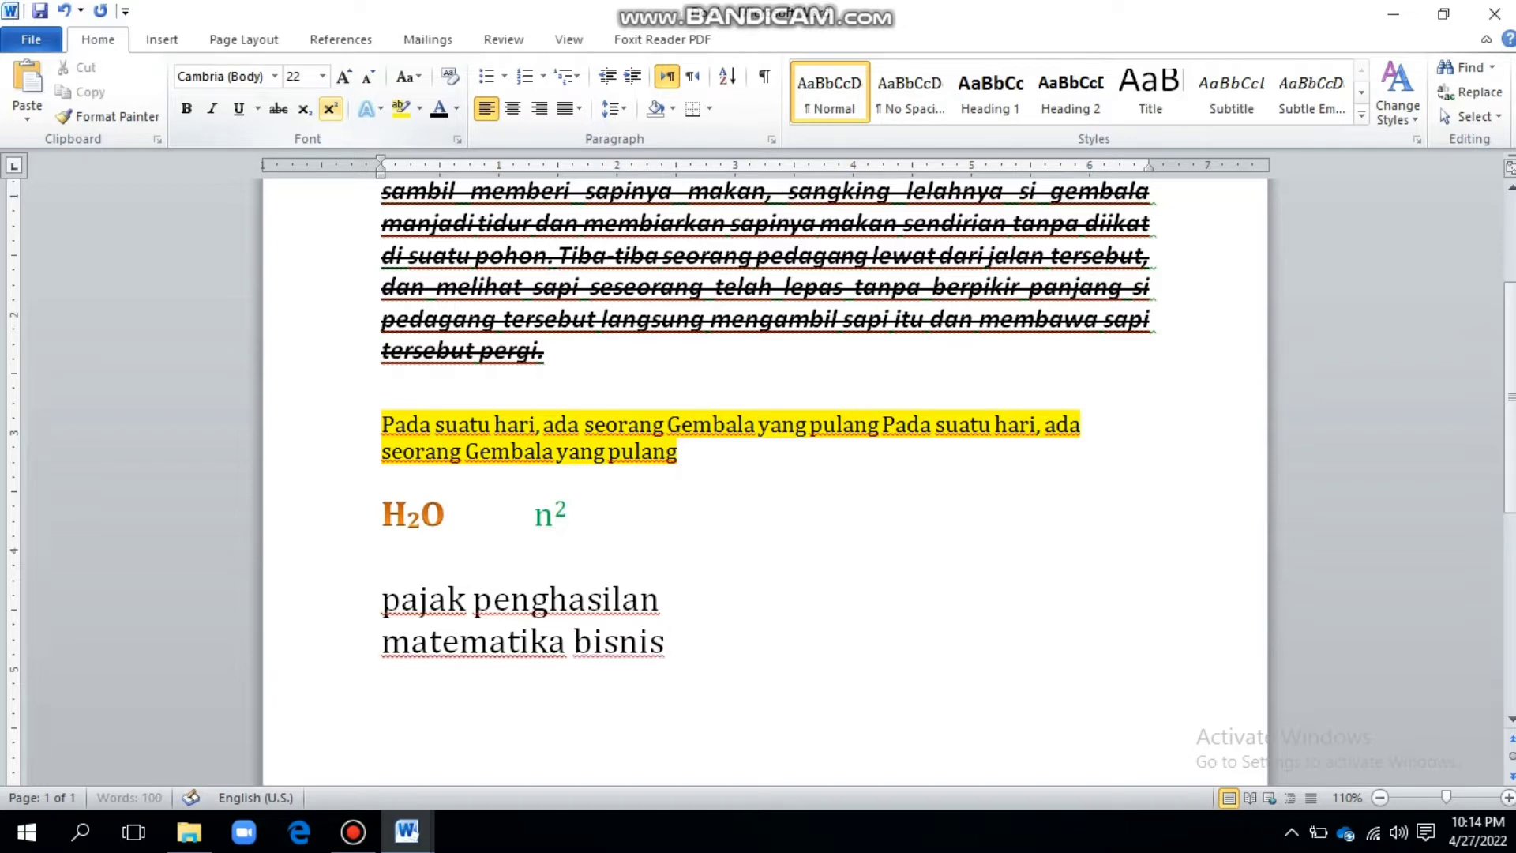
pyautogui.press('Return')
pyautogui.write('prakt')
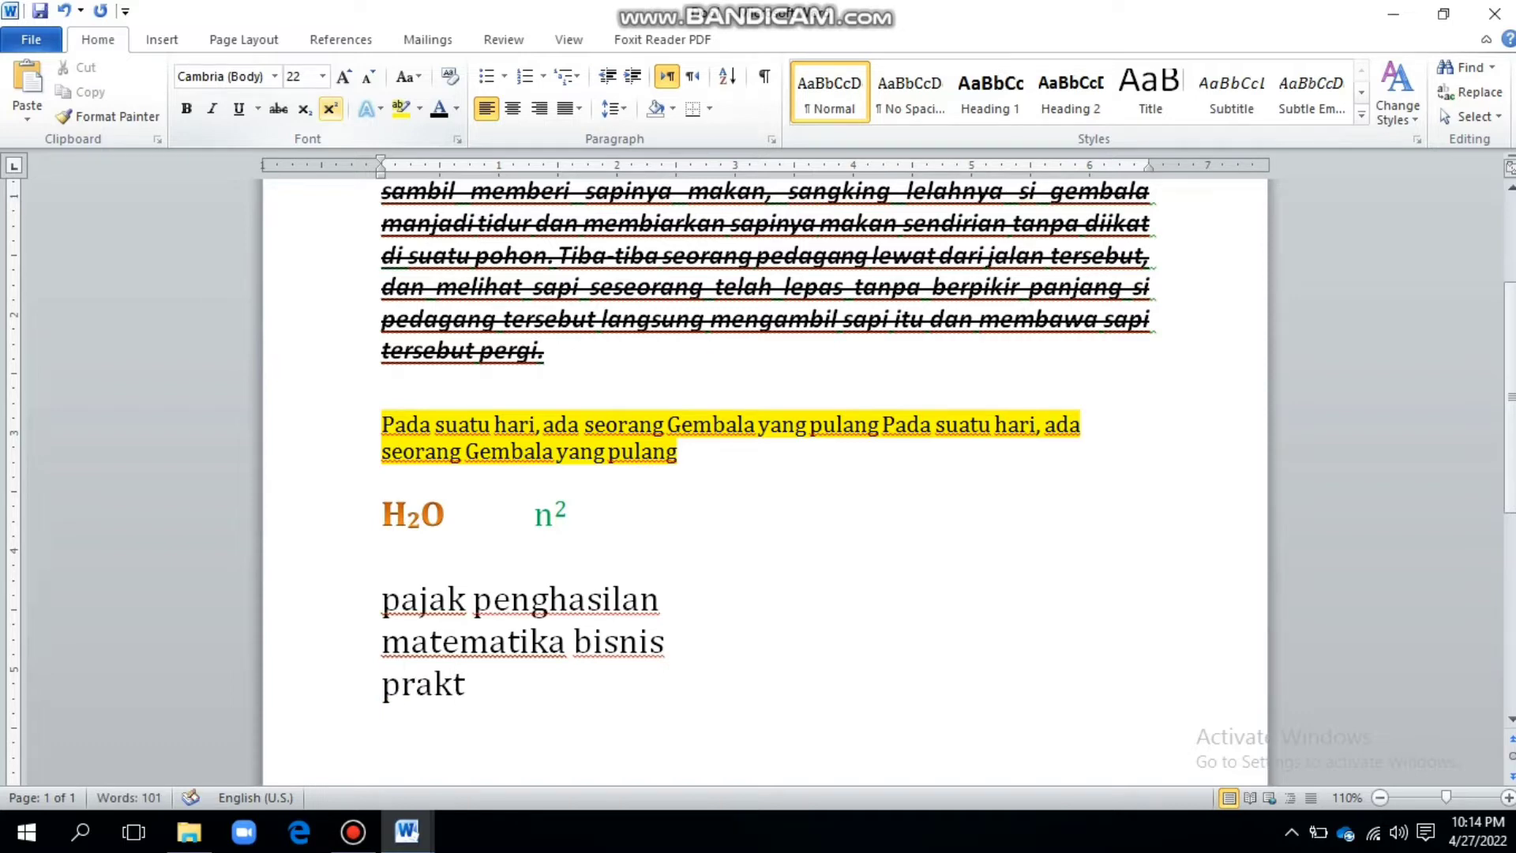
pyautogui.write('ikum kom')
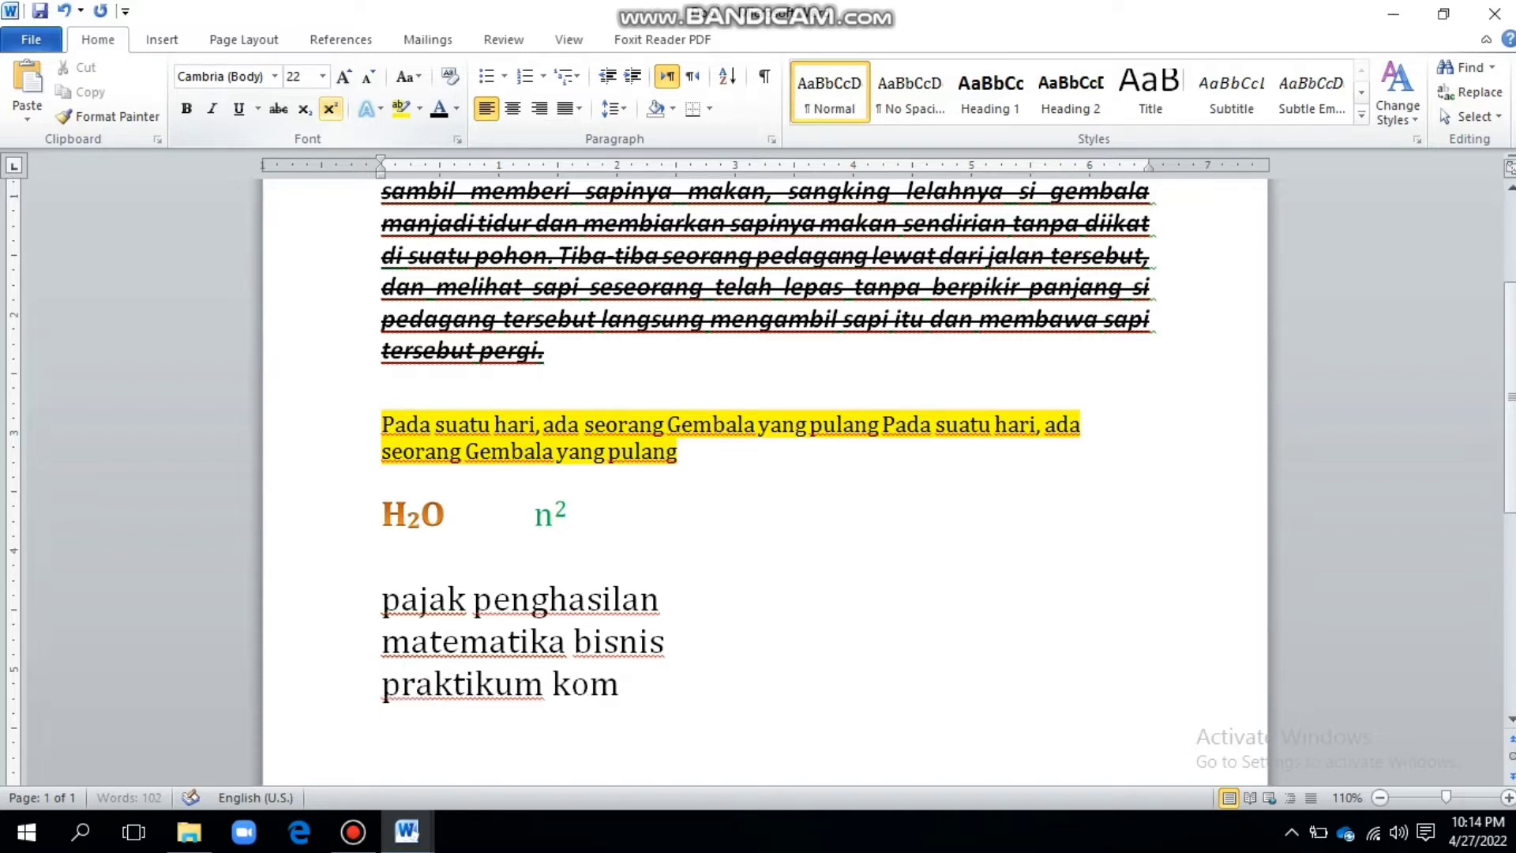
pyautogui.write('puter')
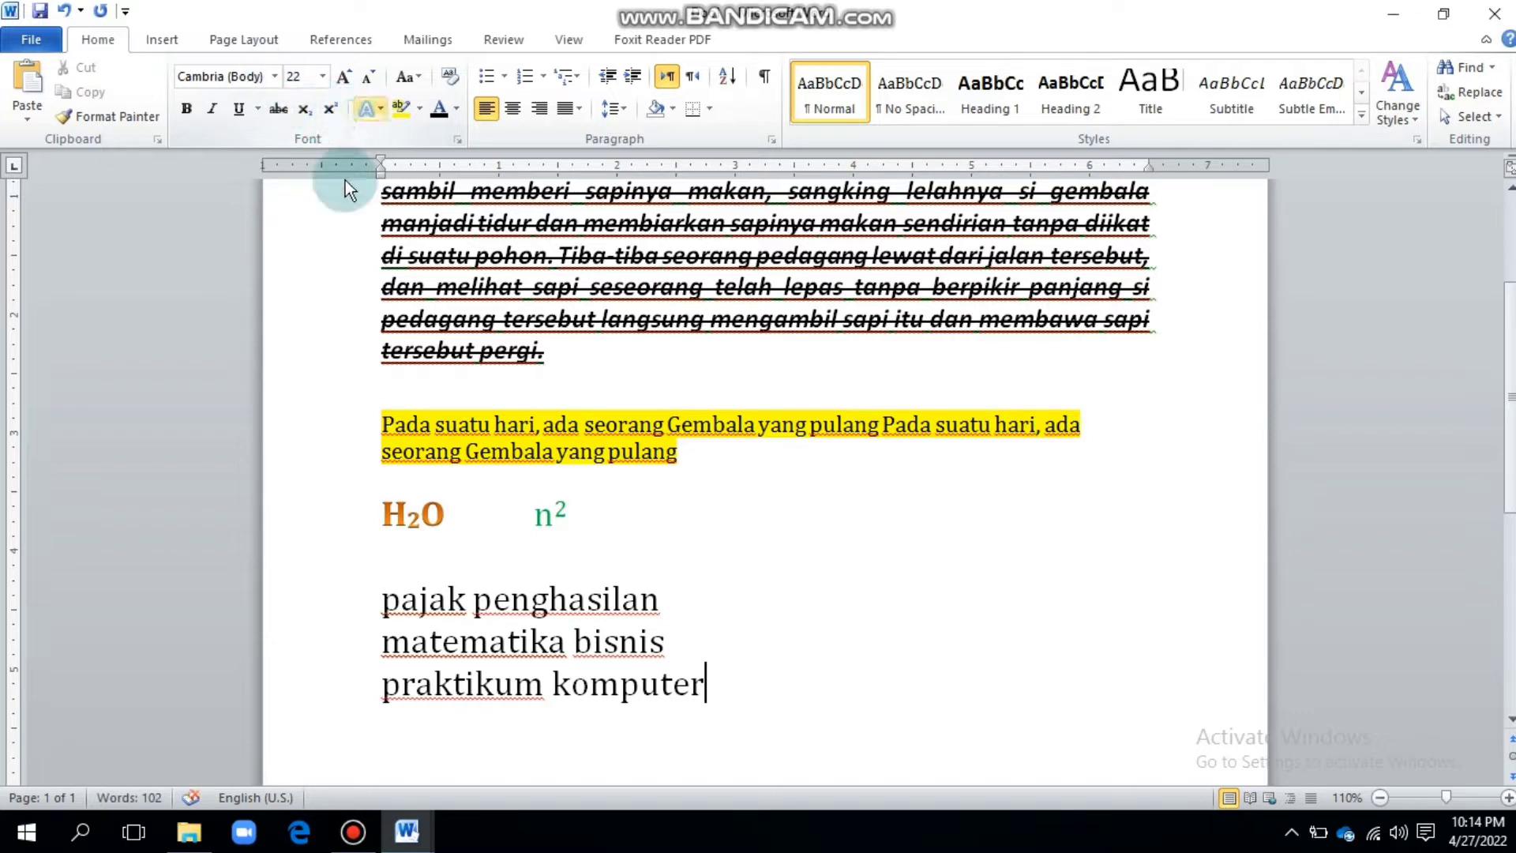
# Change the three new lines below the formulas to sentence case and set their font size to 14.
pyautogui.moveTo(383, 600); pyautogui.dragTo(584, 679)
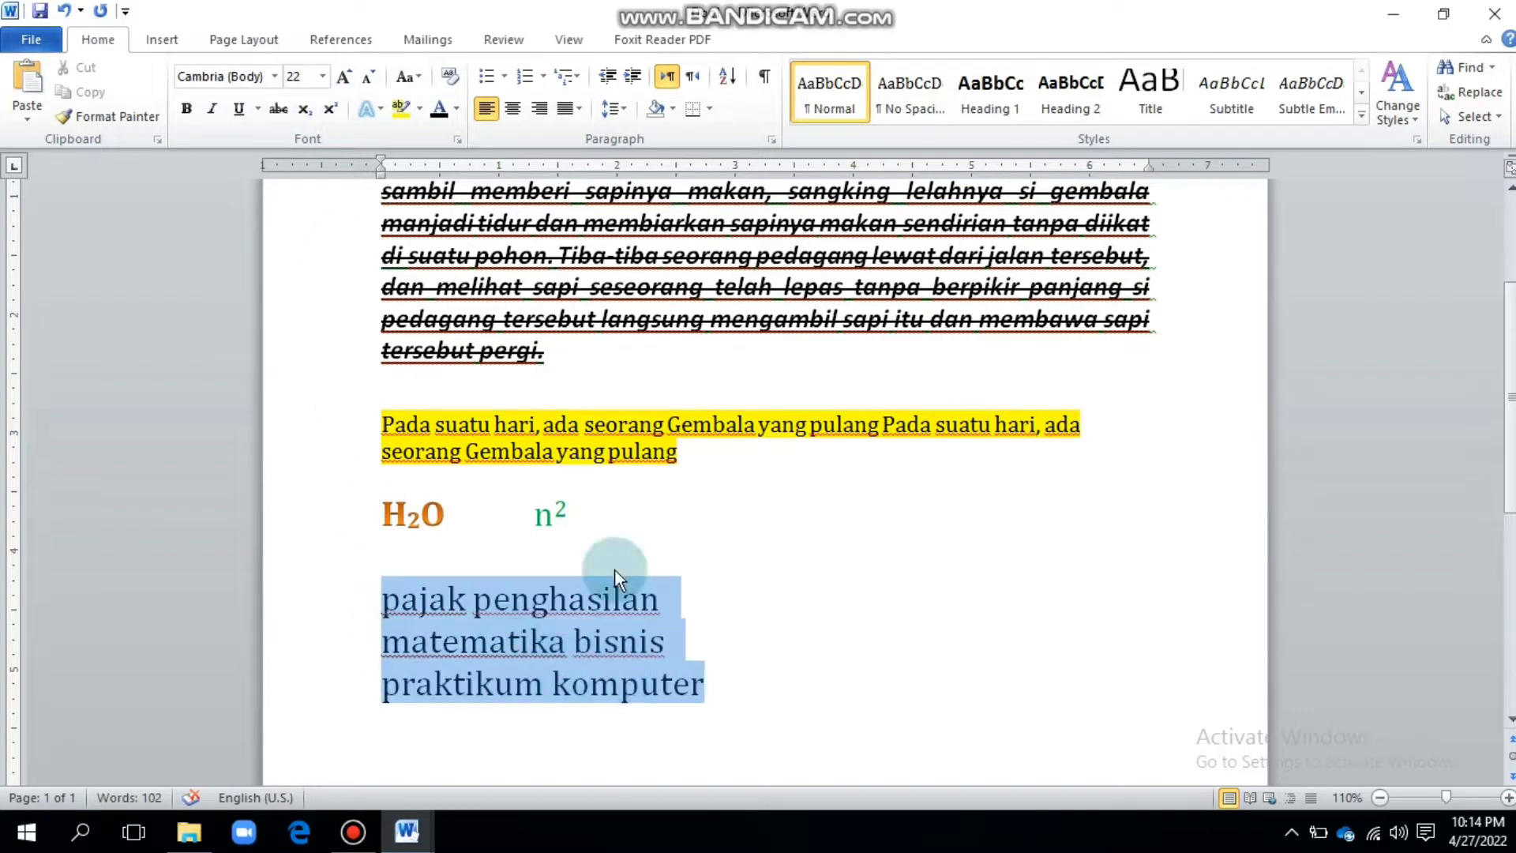
pyautogui.click(419, 77)
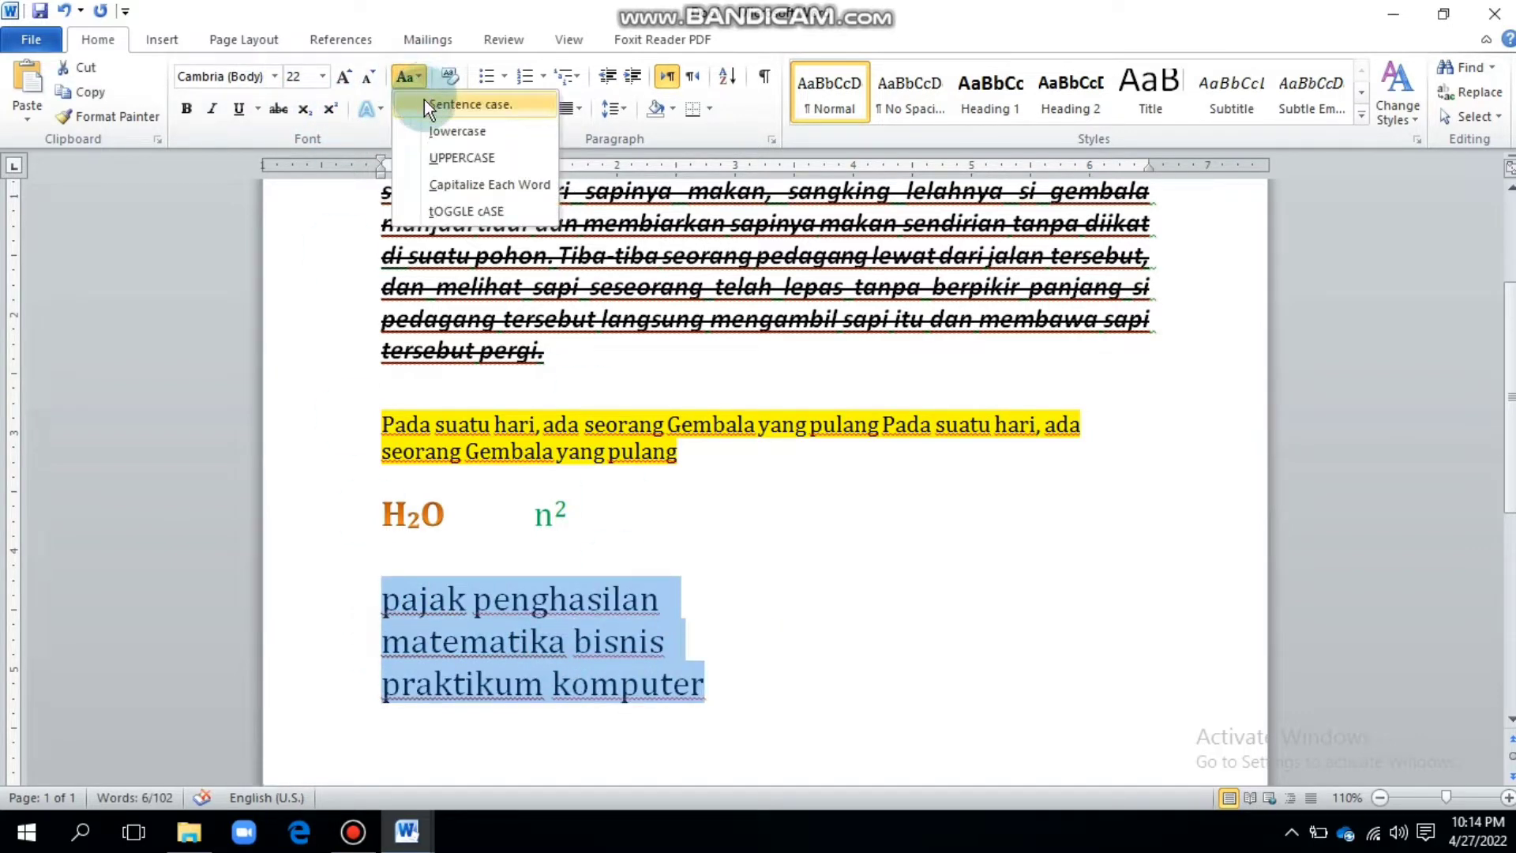
pyautogui.click(444, 104)
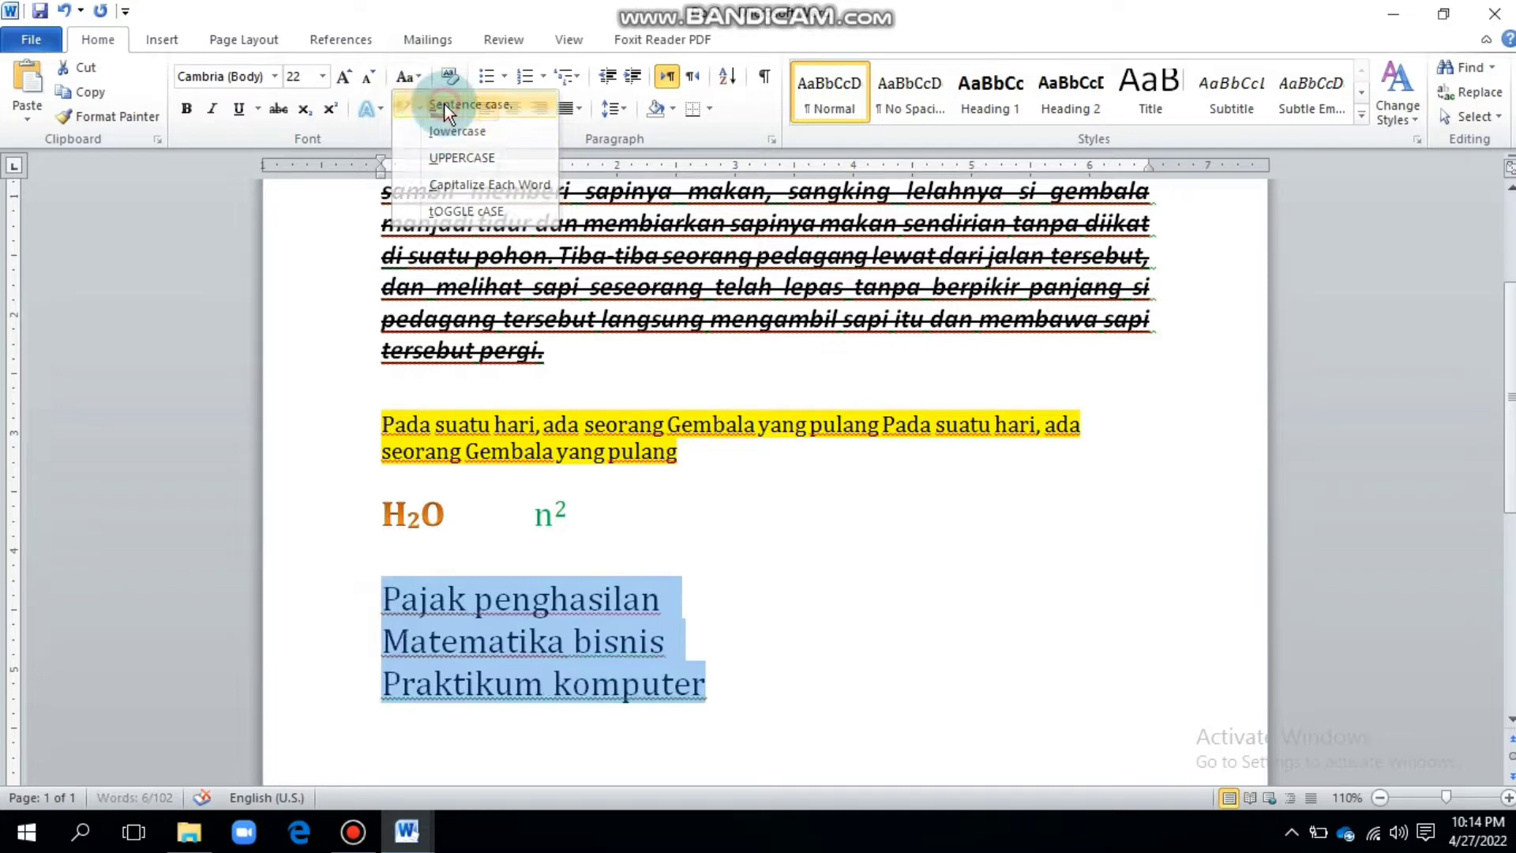
pyautogui.click(322, 76)
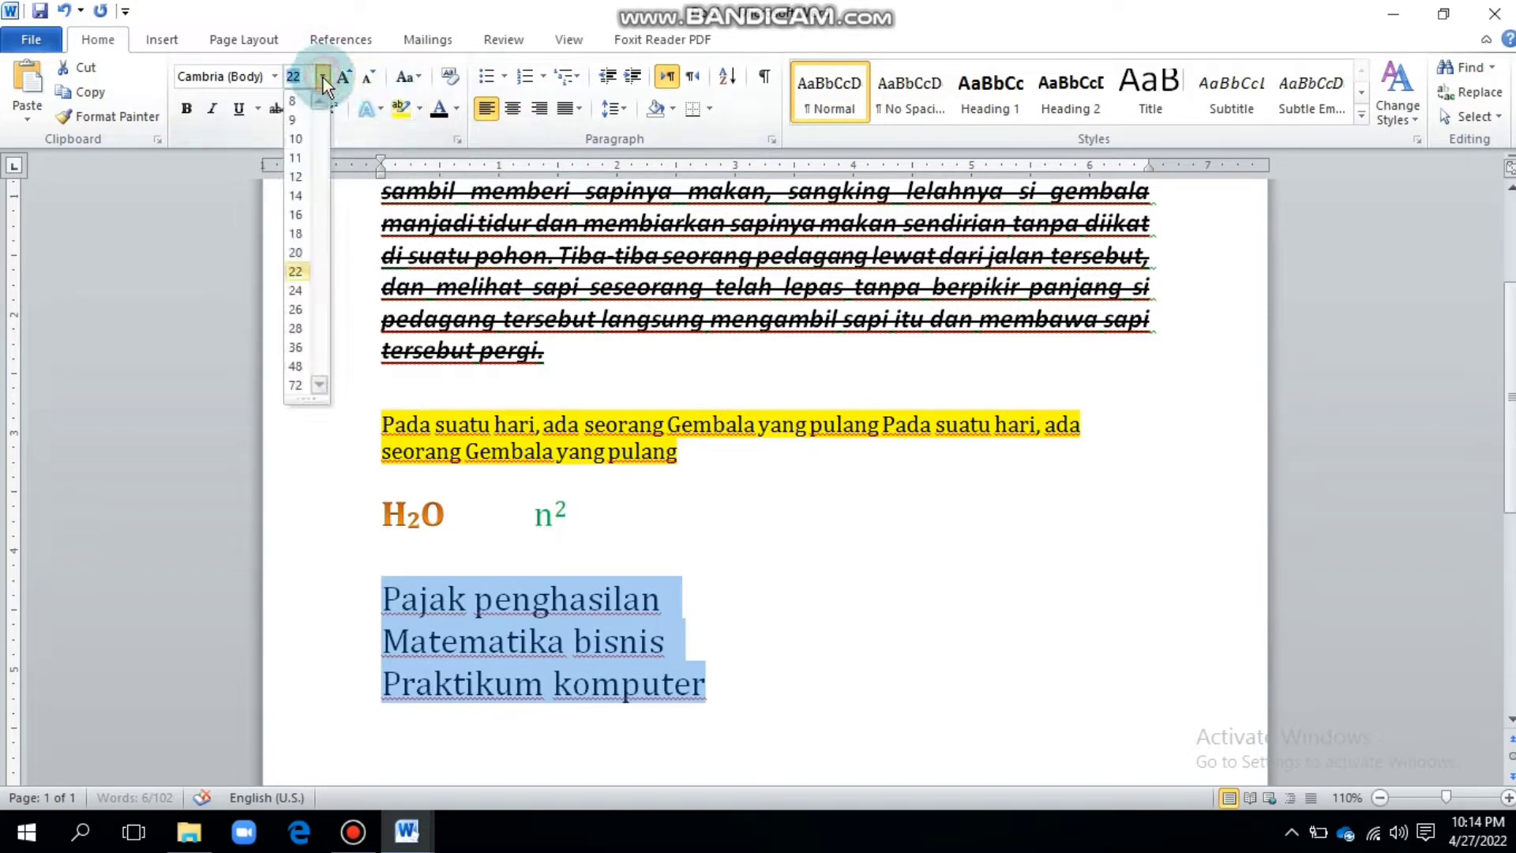
pyautogui.click(305, 191)
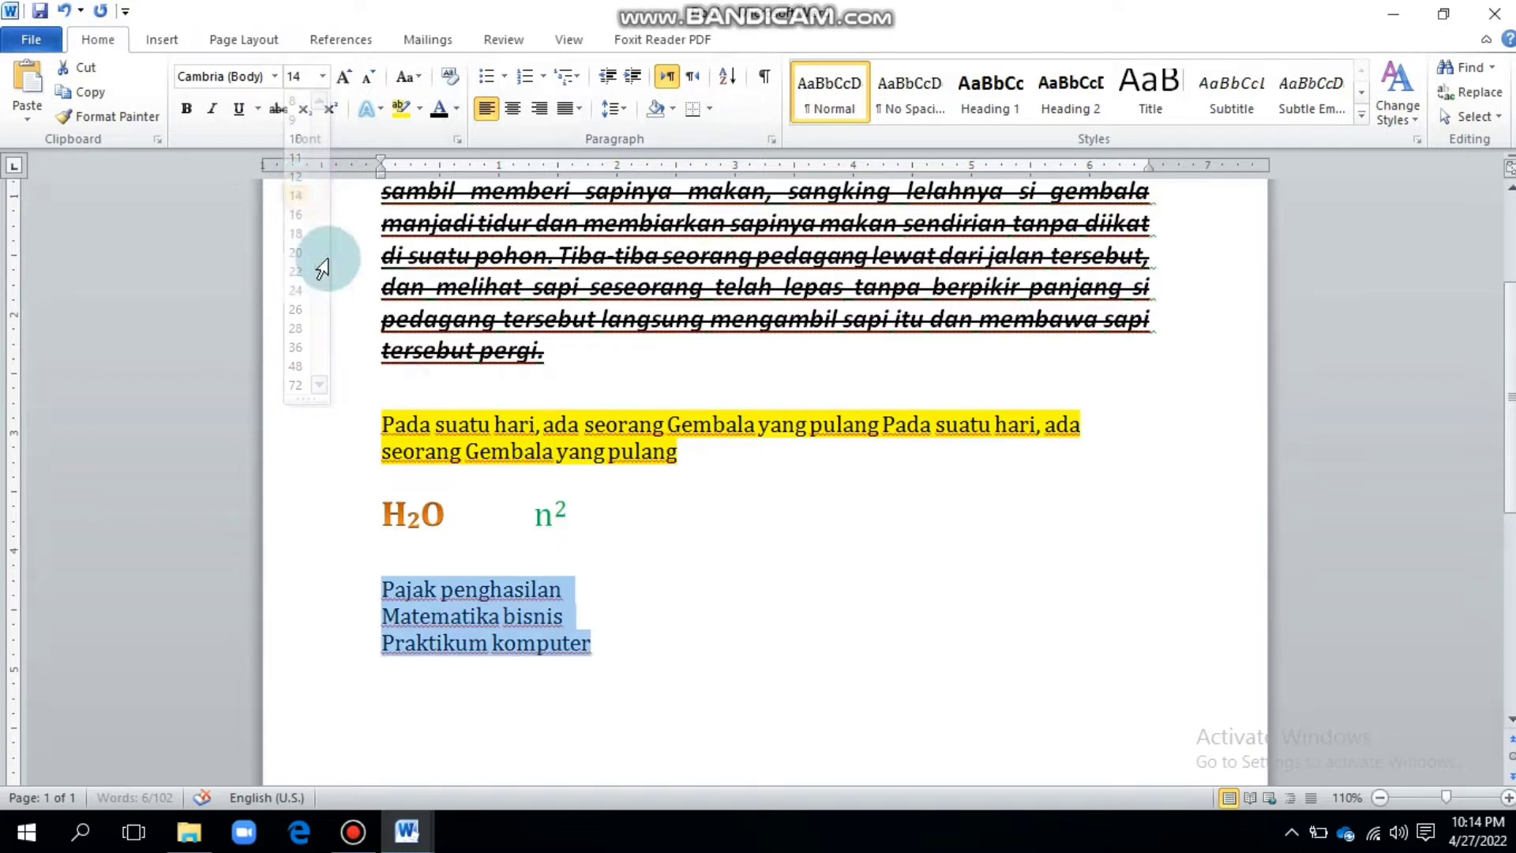
# Try the solid round bullet on the three lines and browse the multilevel list formats.
pyautogui.click(504, 76)
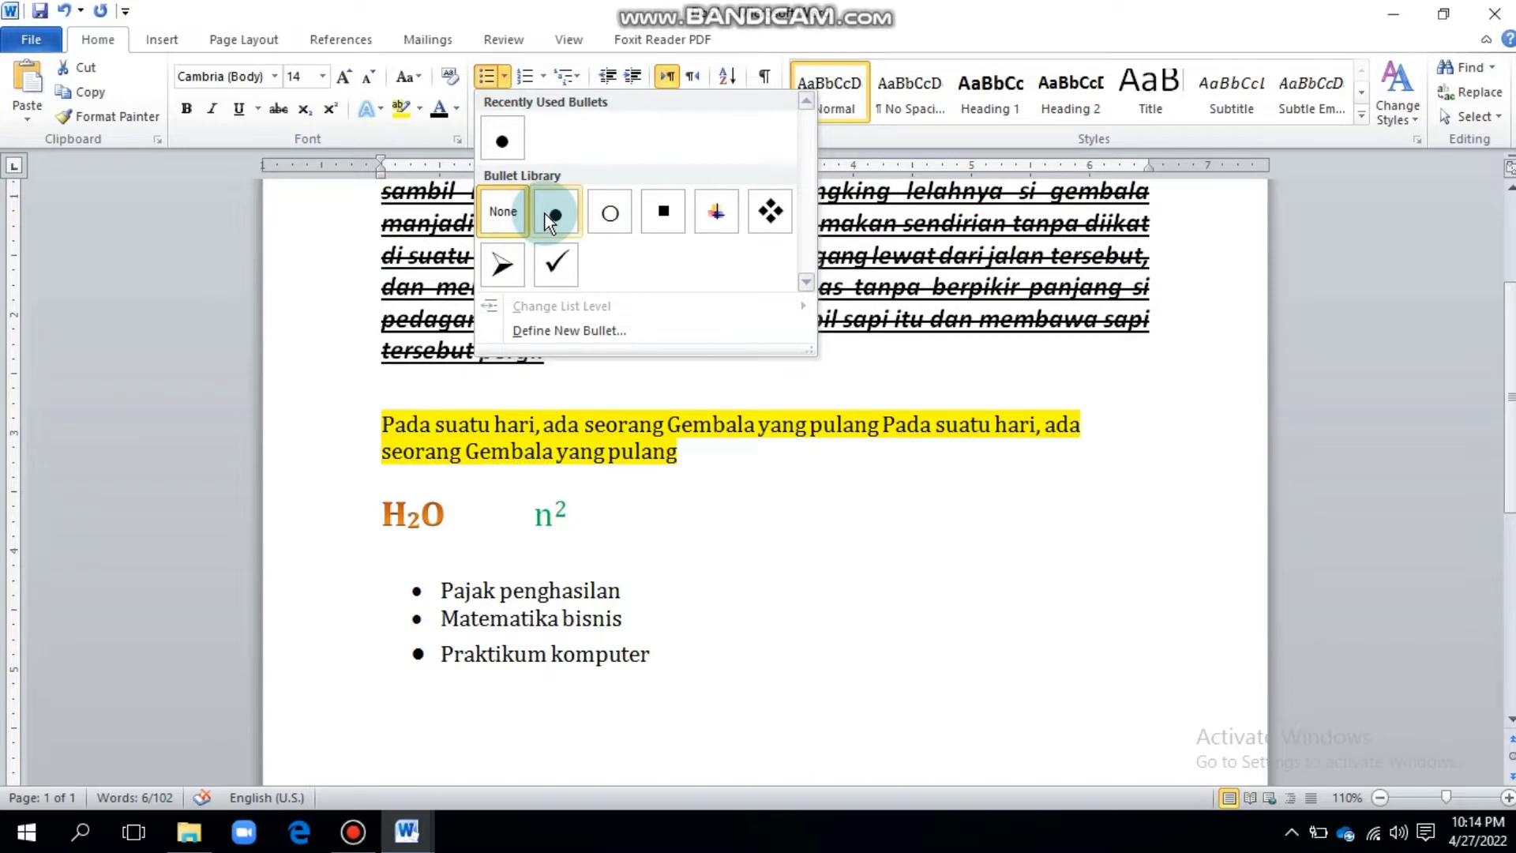
pyautogui.click(556, 221)
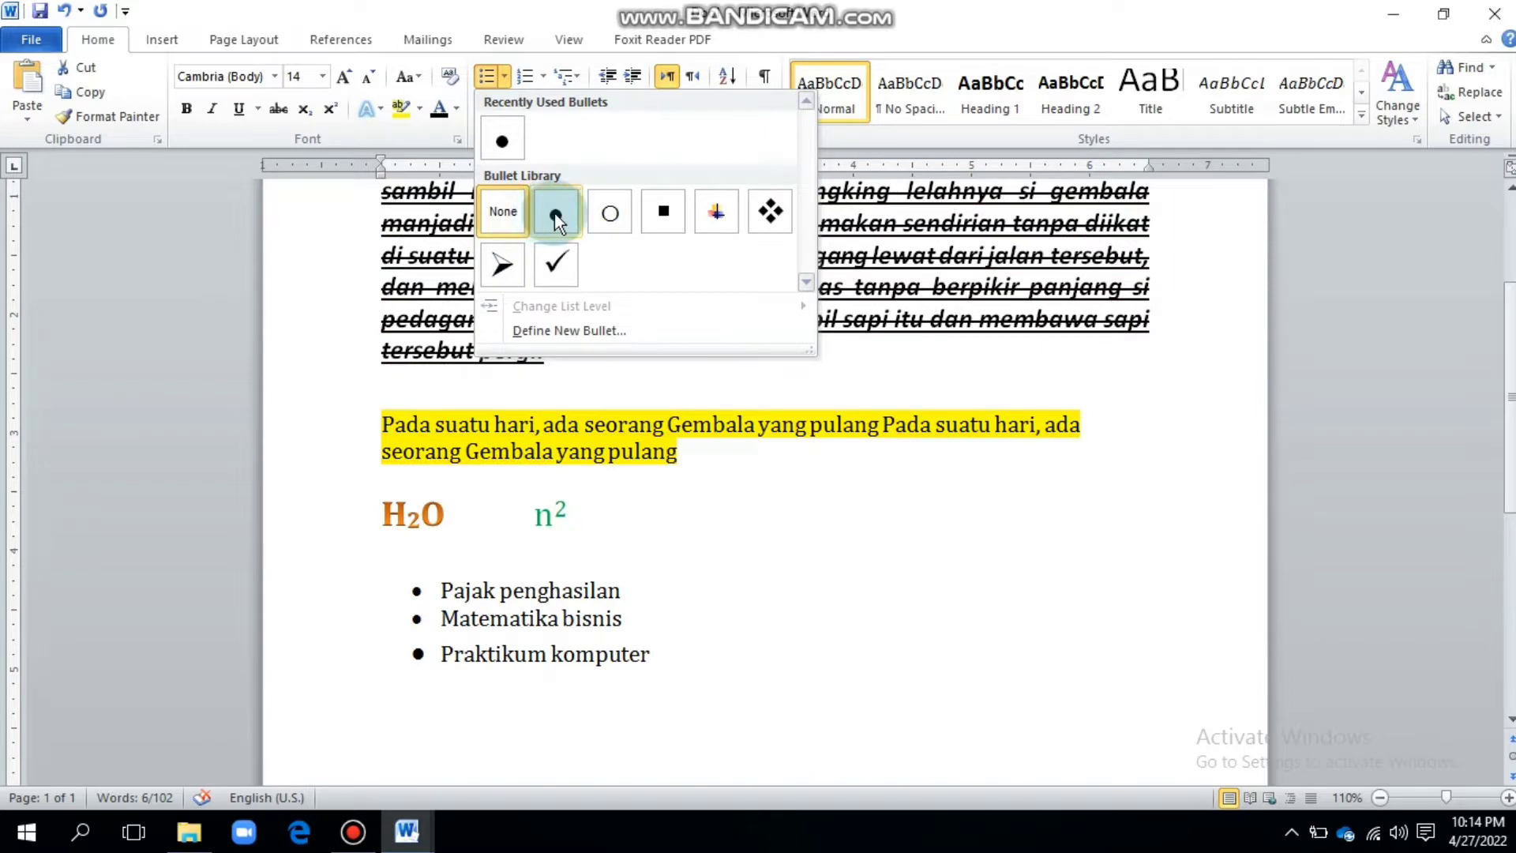
pyautogui.click(554, 83)
pyautogui.click(553, 84)
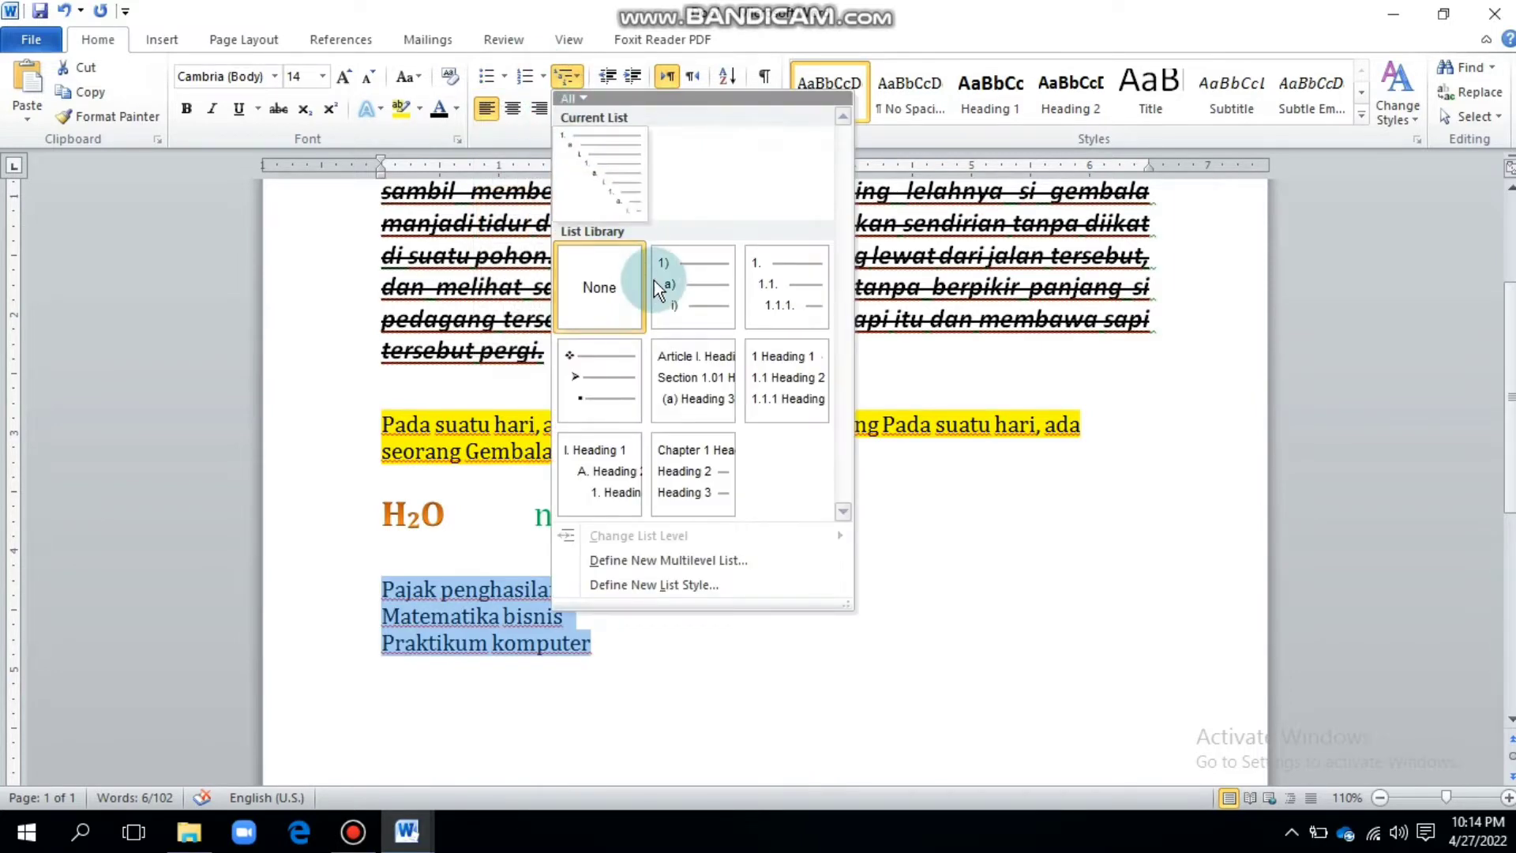
# Turn the three lines into a numbered list in the 1. 2. 3. format.
pyautogui.click(544, 77)
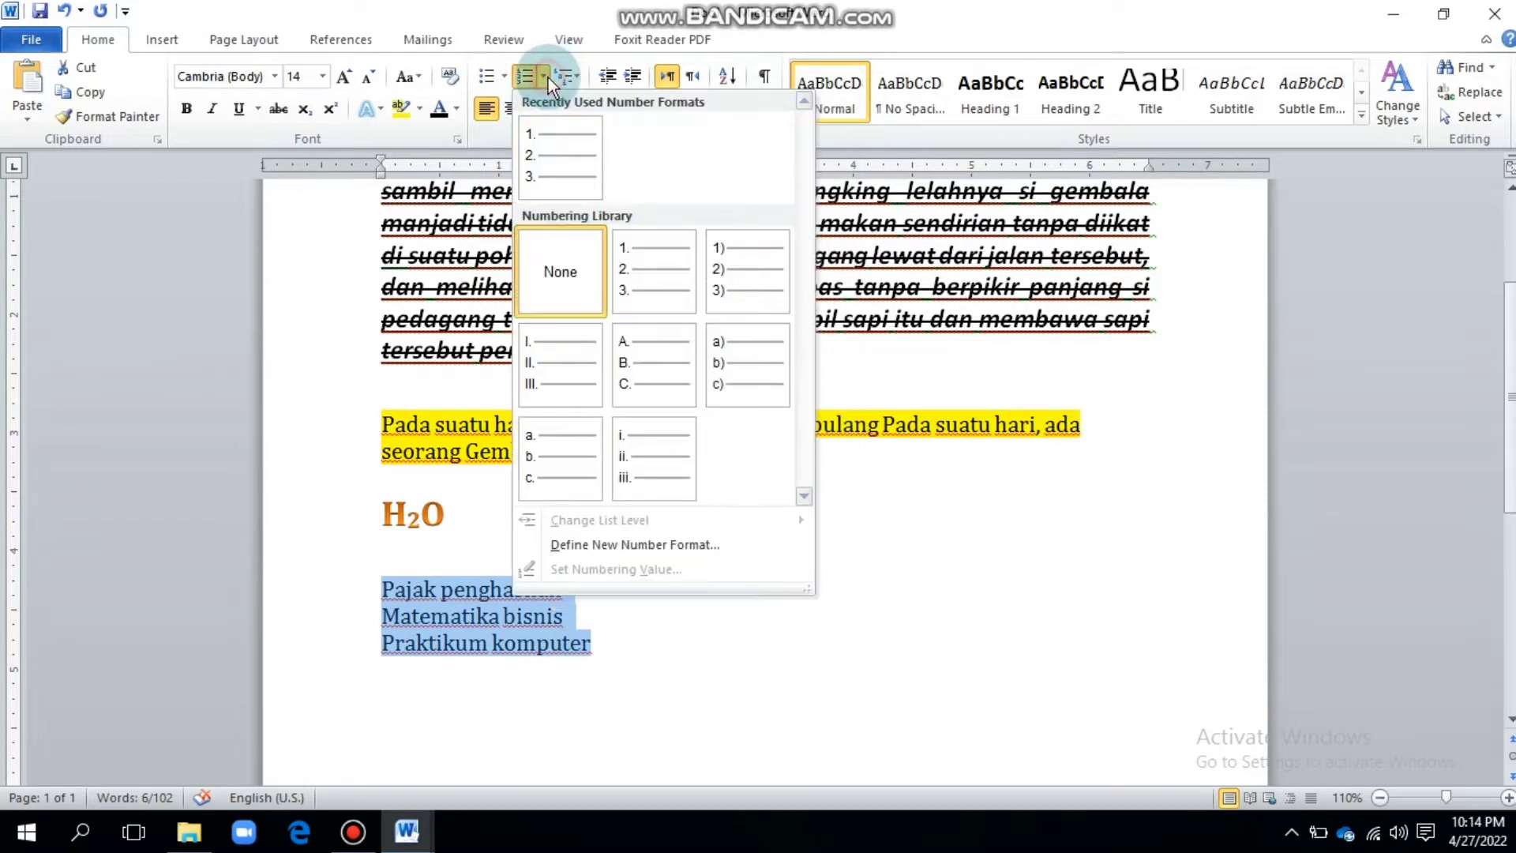
pyautogui.click(633, 279)
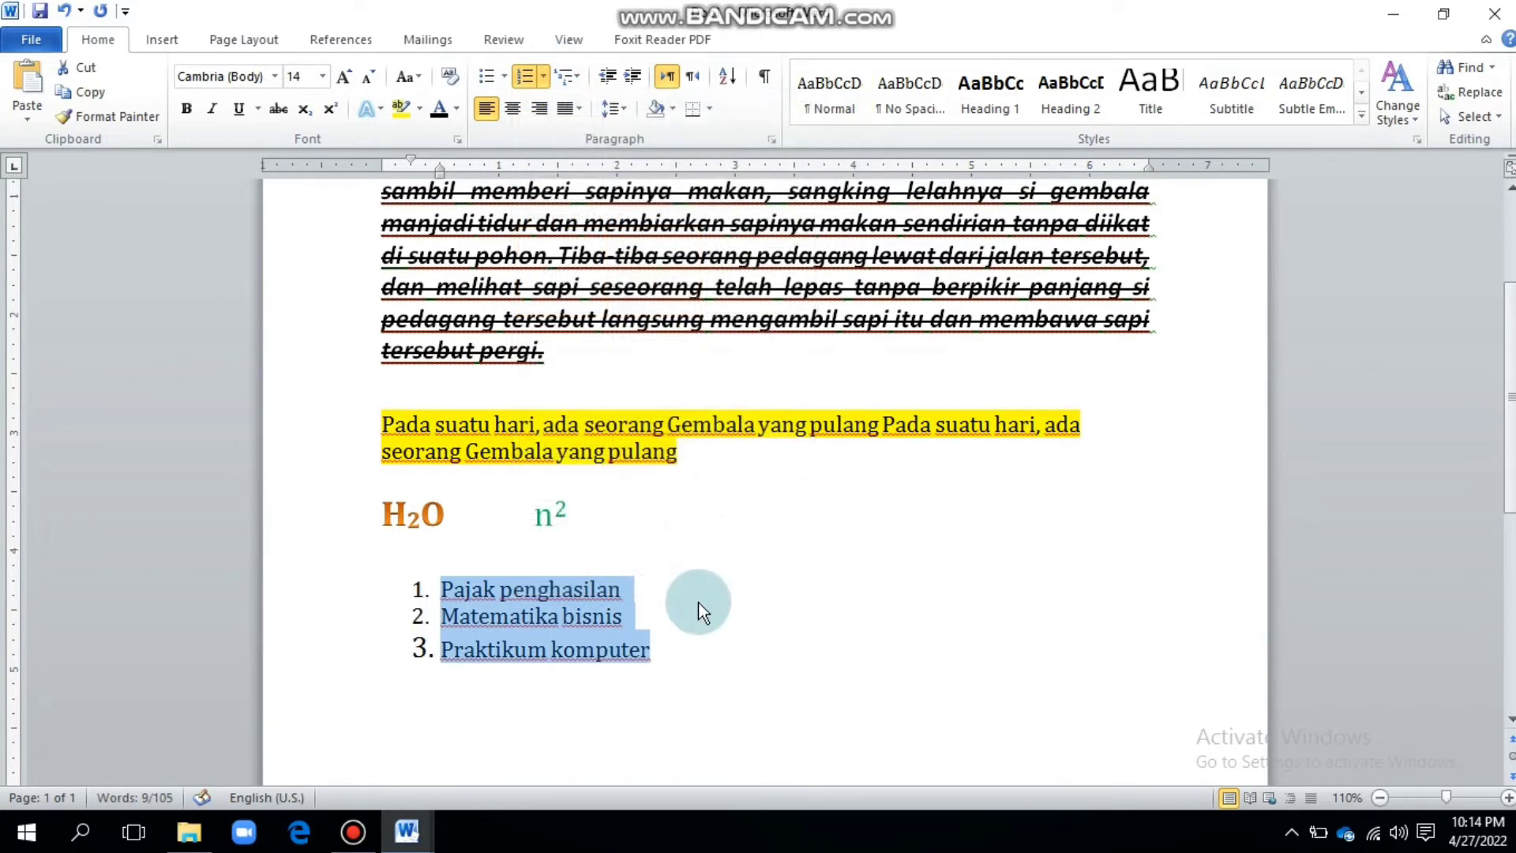
pyautogui.click(662, 642)
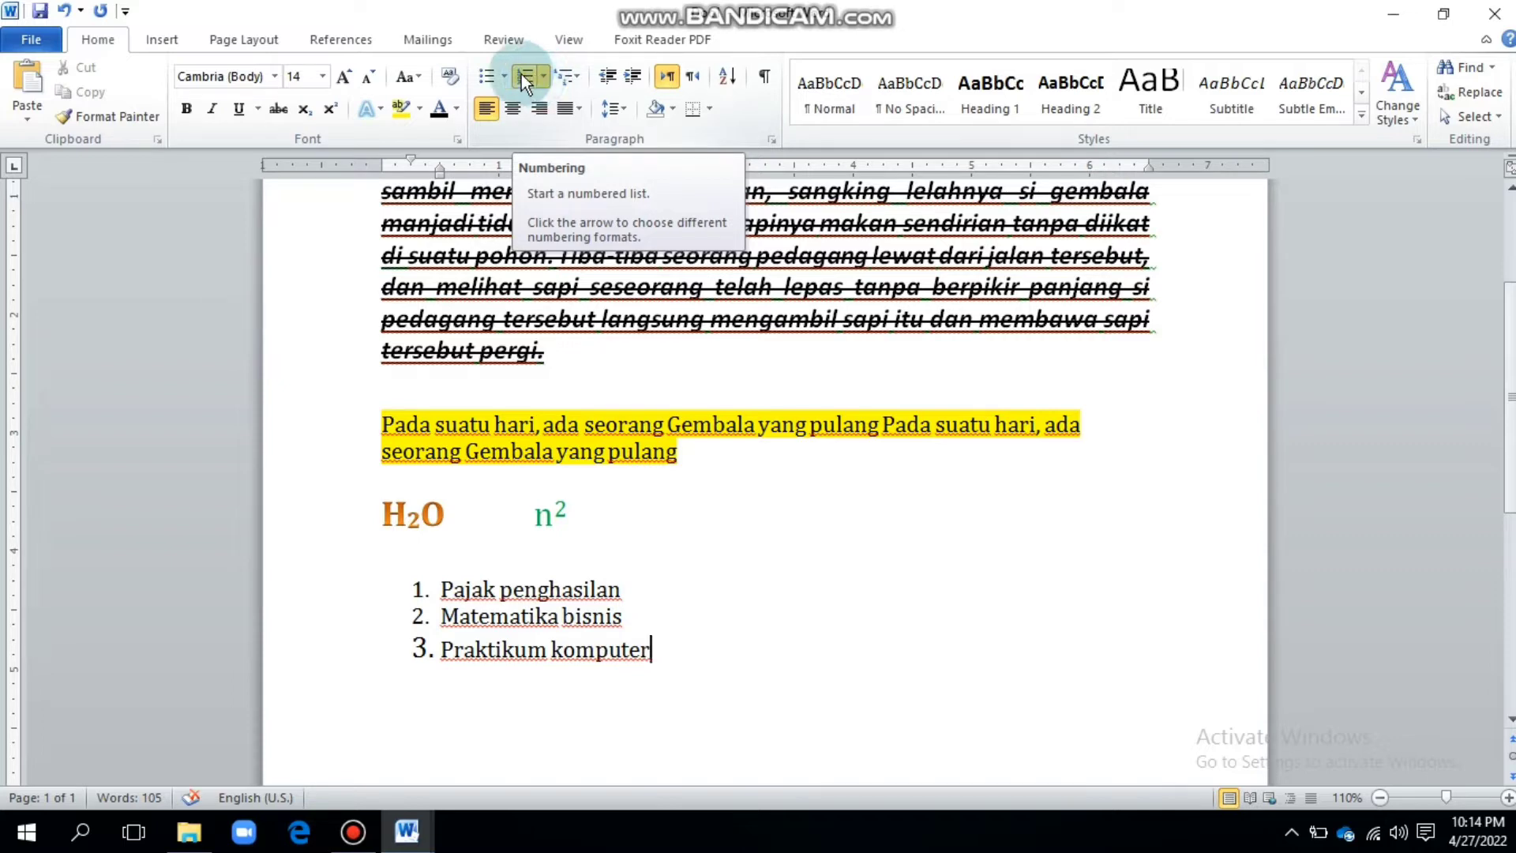
# Add a line after the third list item and remove its numbering to end the list.
pyautogui.scroll(-1, 687, 539)
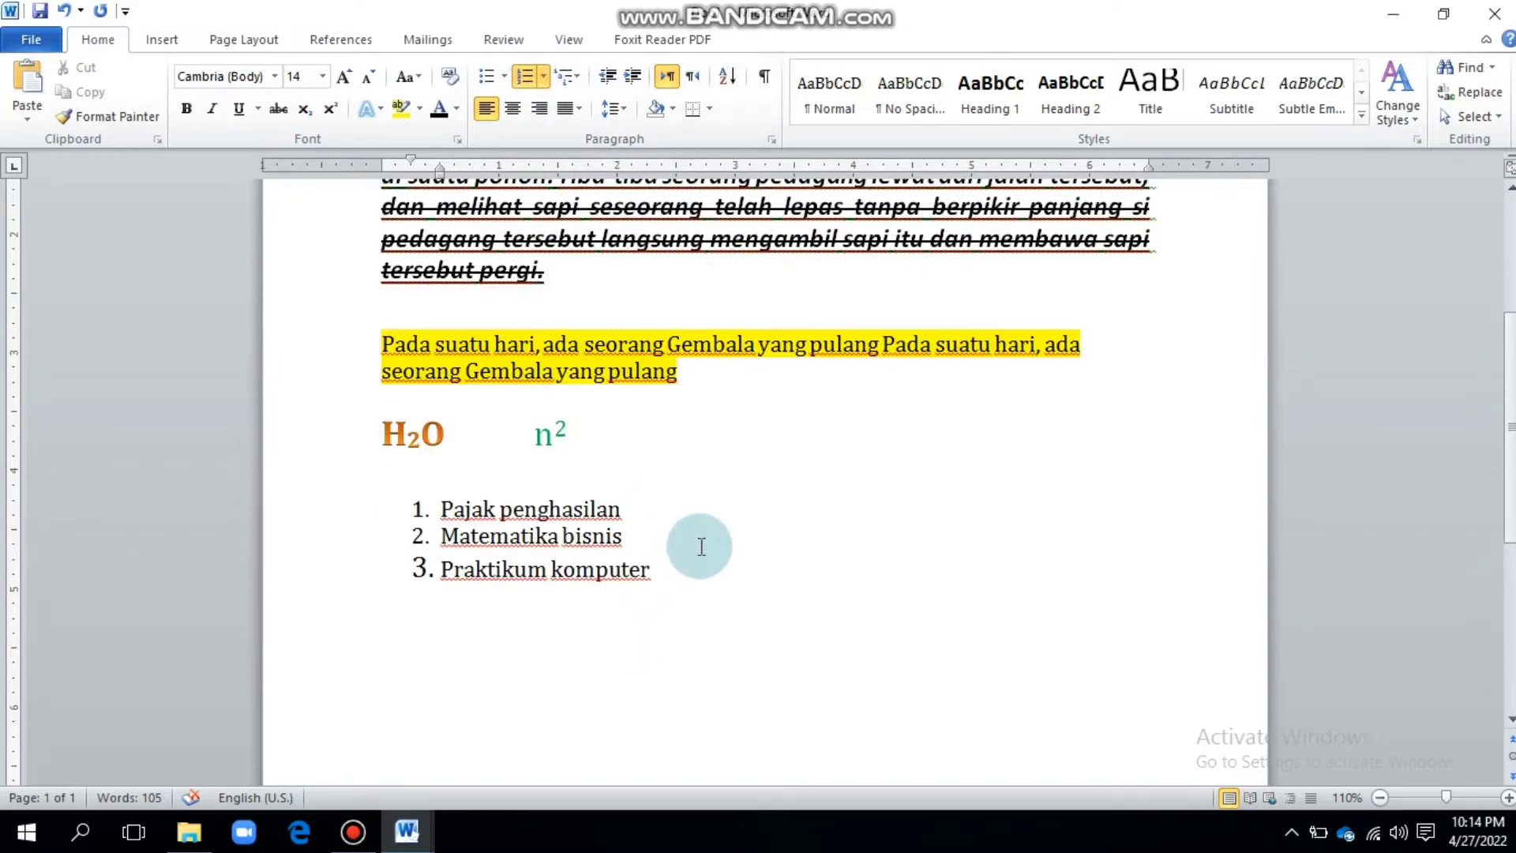
pyautogui.press('Return')
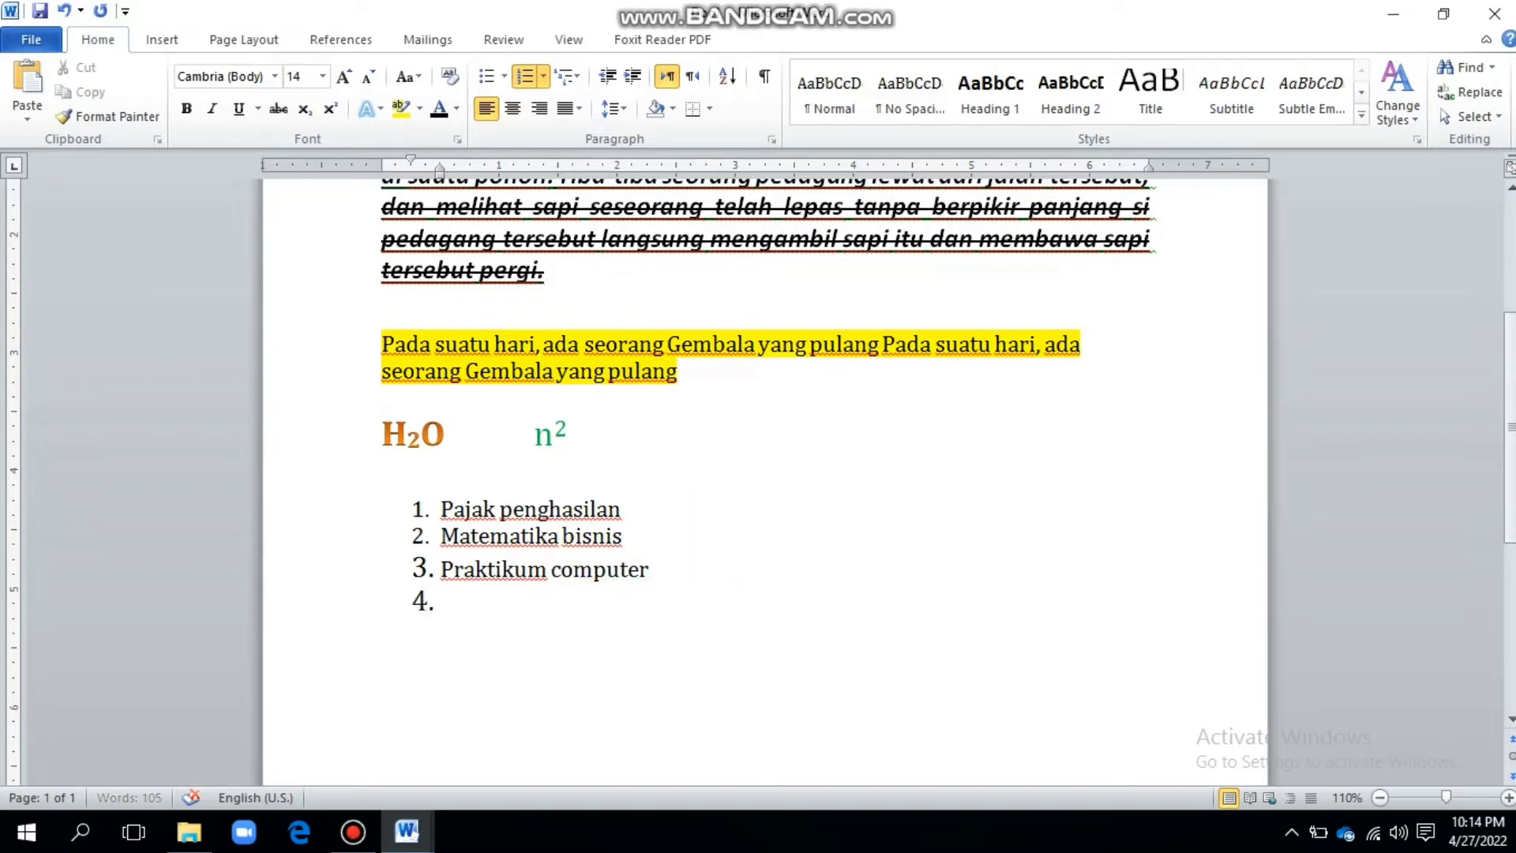
pyautogui.press('BackSpace')
pyautogui.press('BackSpace')
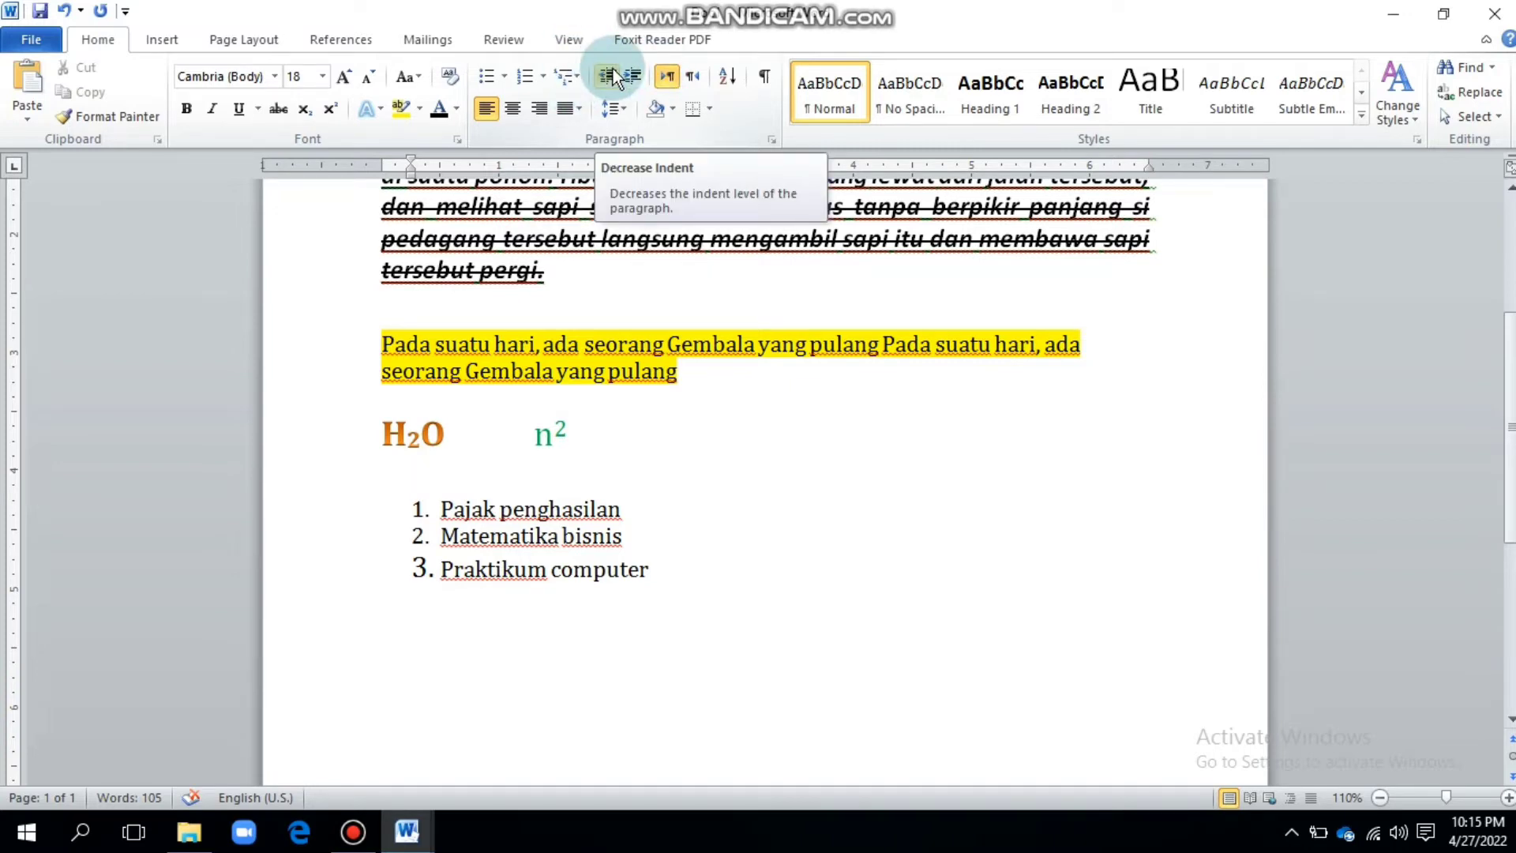
# Increase the indent of the second list item, "Matematika bisnis", by one level and bring it back to the main level.
pyautogui.moveTo(439, 505); pyautogui.dragTo(636, 578)
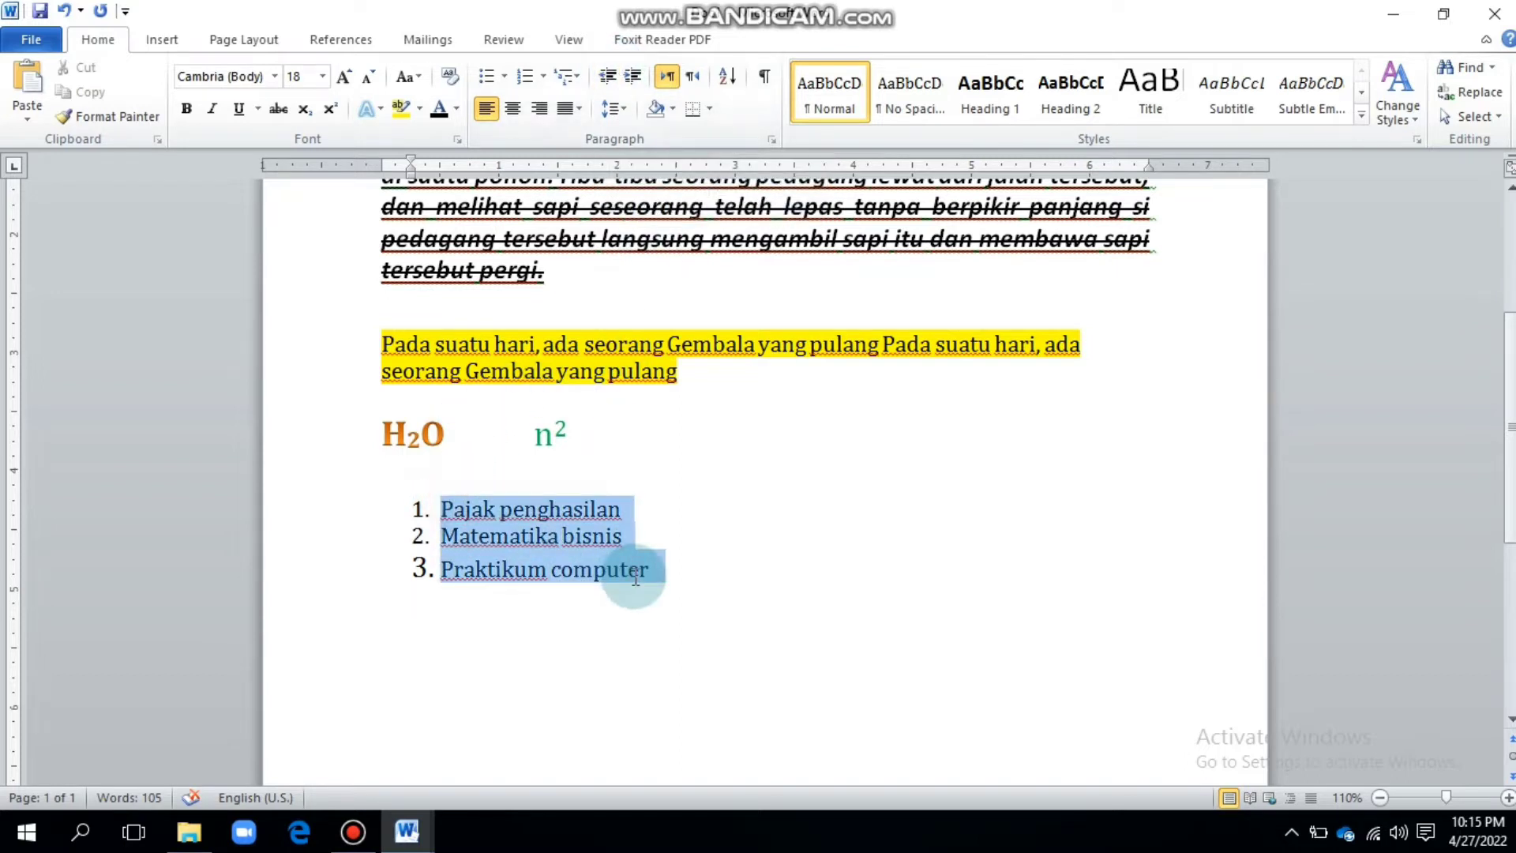
pyautogui.click(691, 529)
pyautogui.click(635, 79)
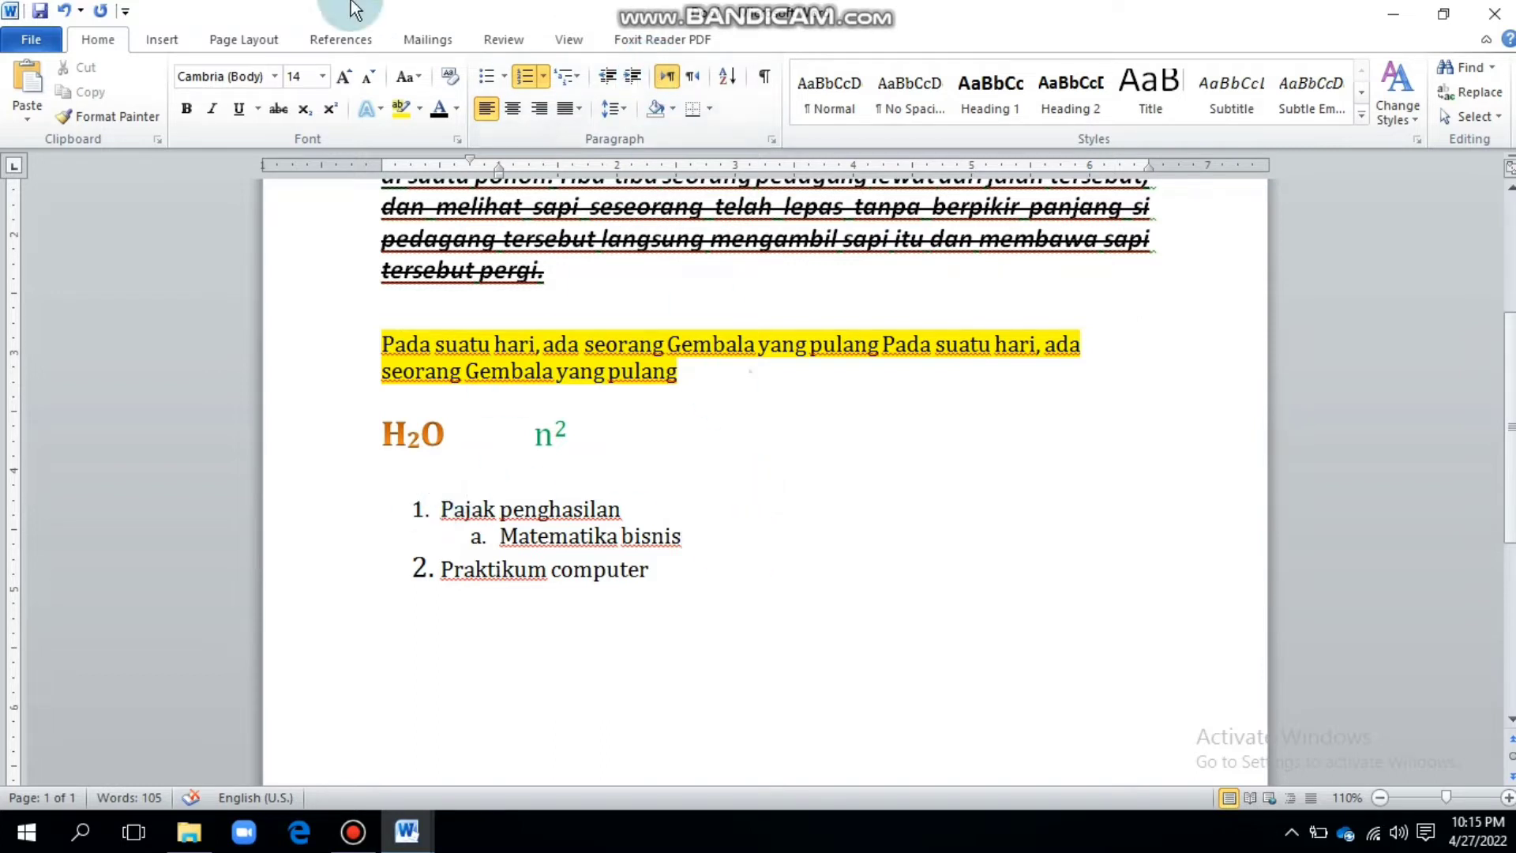
pyautogui.click(609, 76)
# Increase the indent of the three numbered list items by three steps and reduce it until the numbers align with the left margin.
pyautogui.click(685, 446)
pyautogui.moveTo(446, 499); pyautogui.dragTo(649, 570)
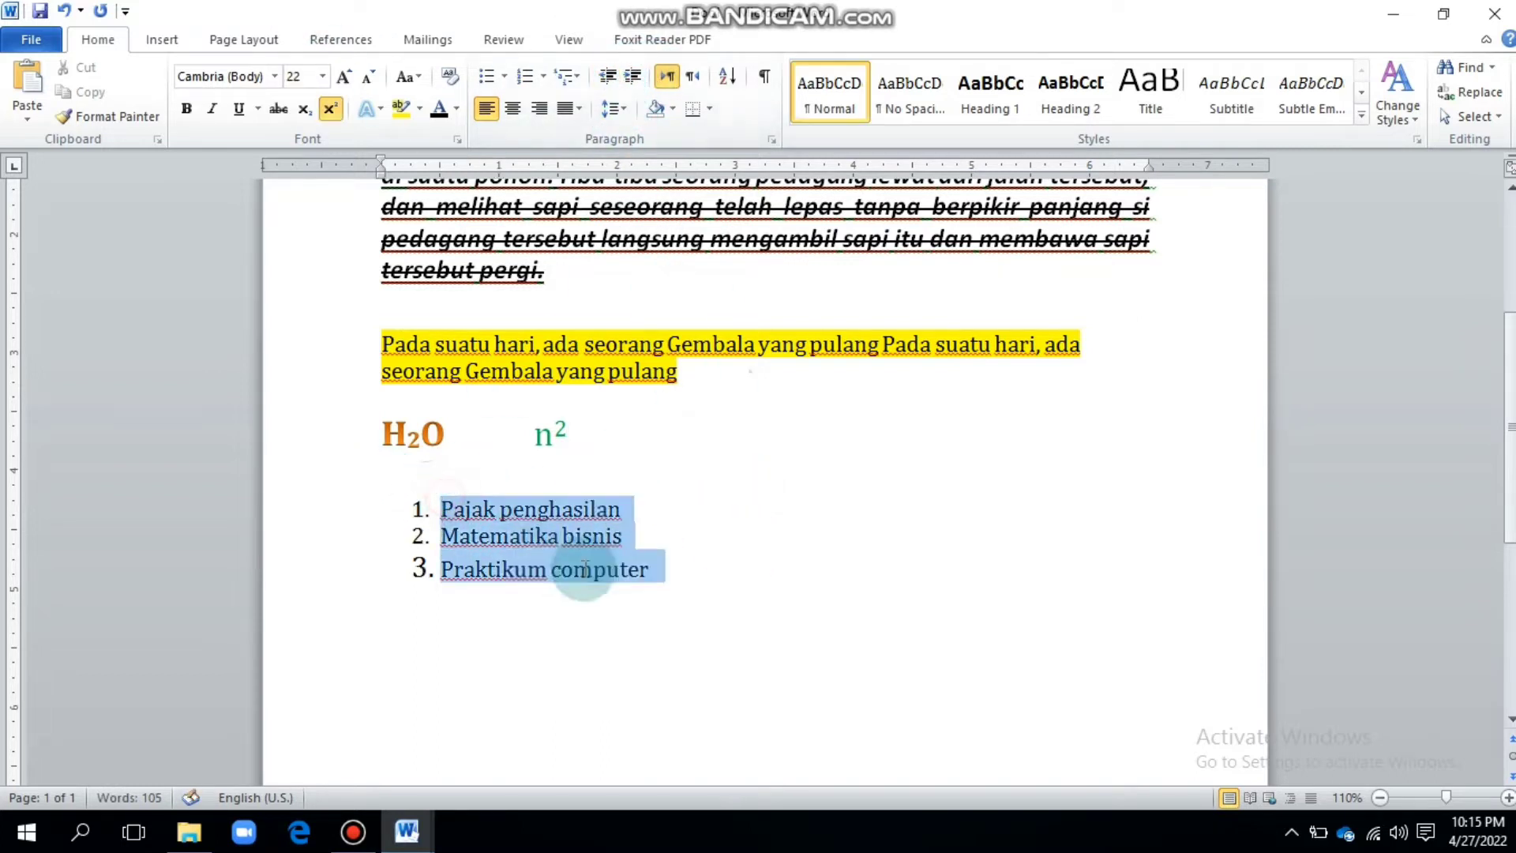
pyautogui.click(629, 76)
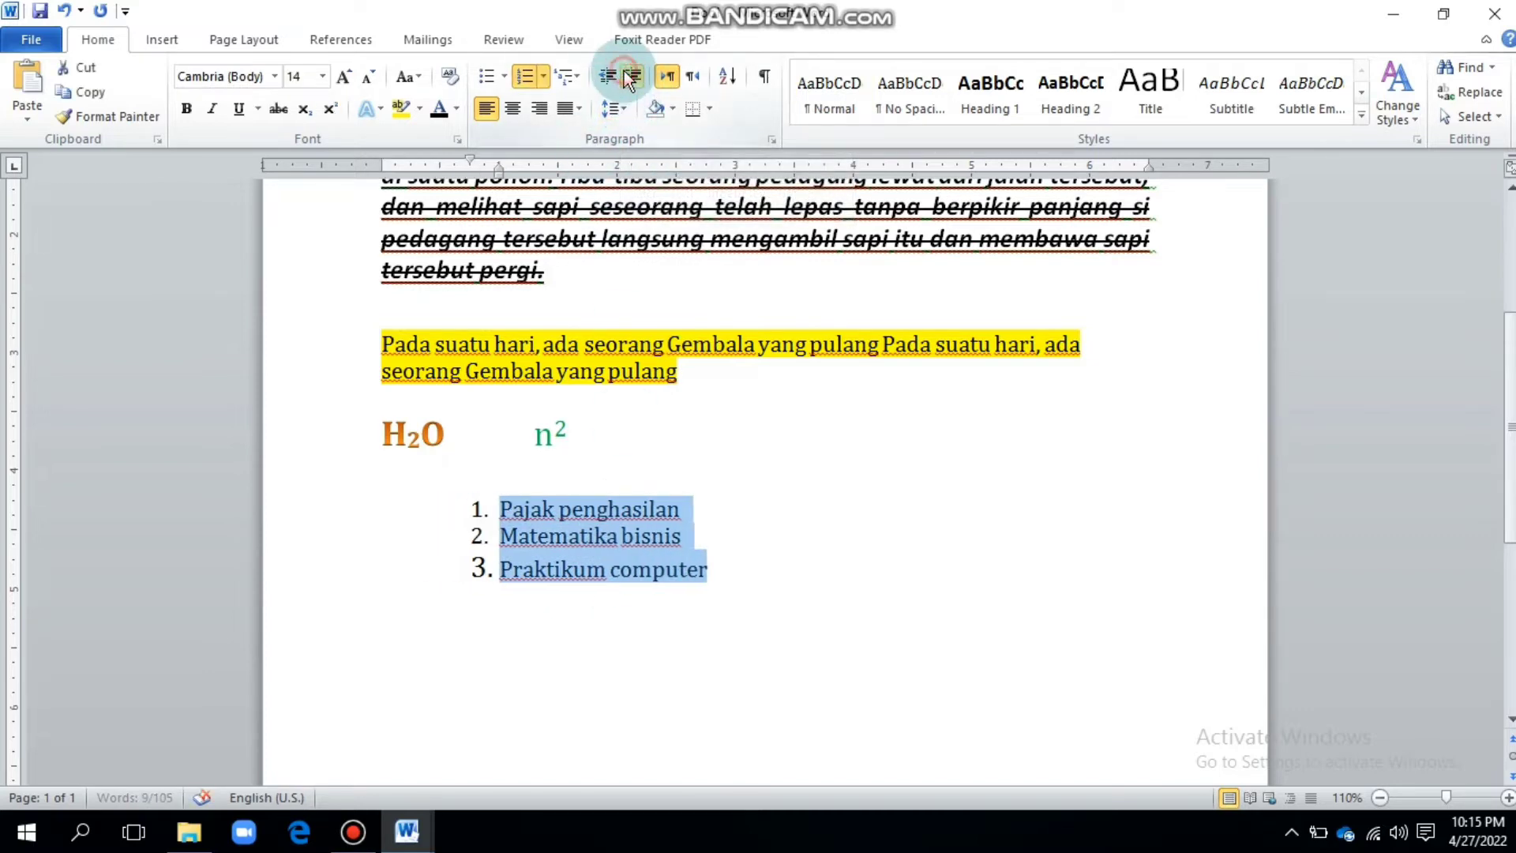
pyautogui.click(629, 77)
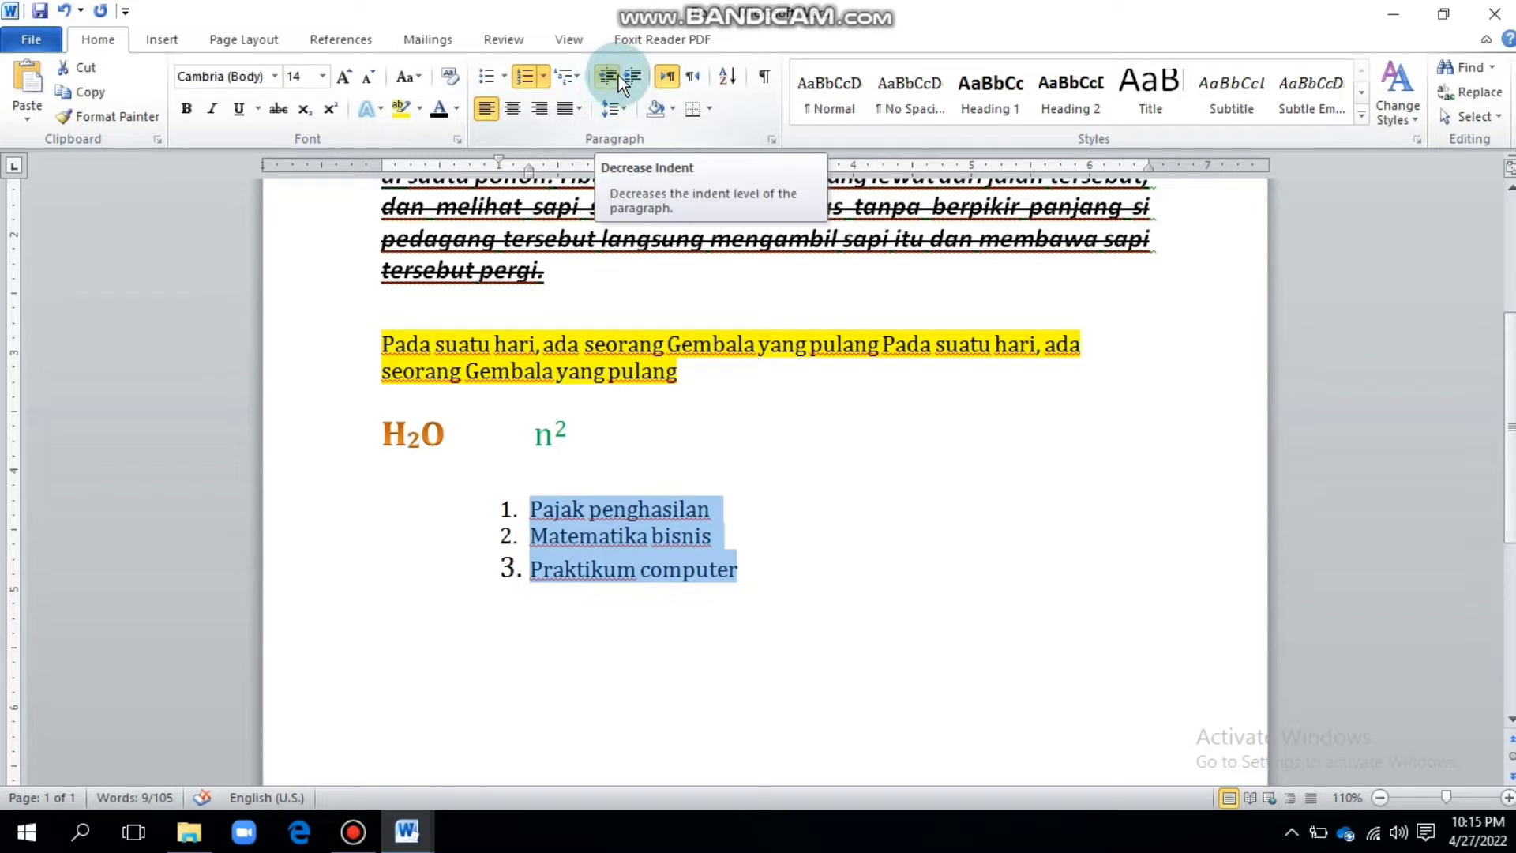
pyautogui.click(629, 76)
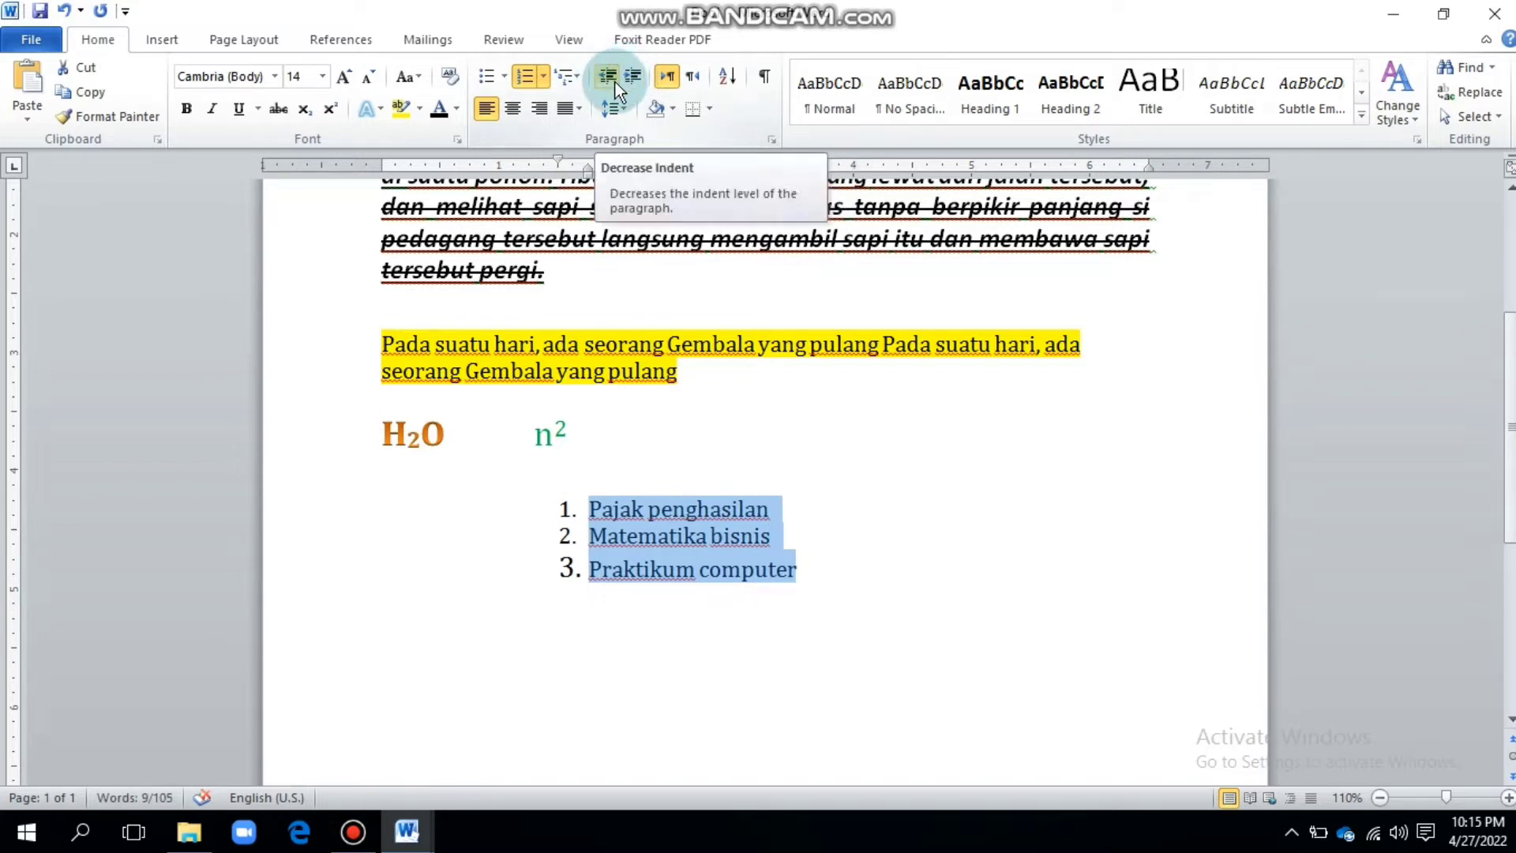
pyautogui.click(615, 83)
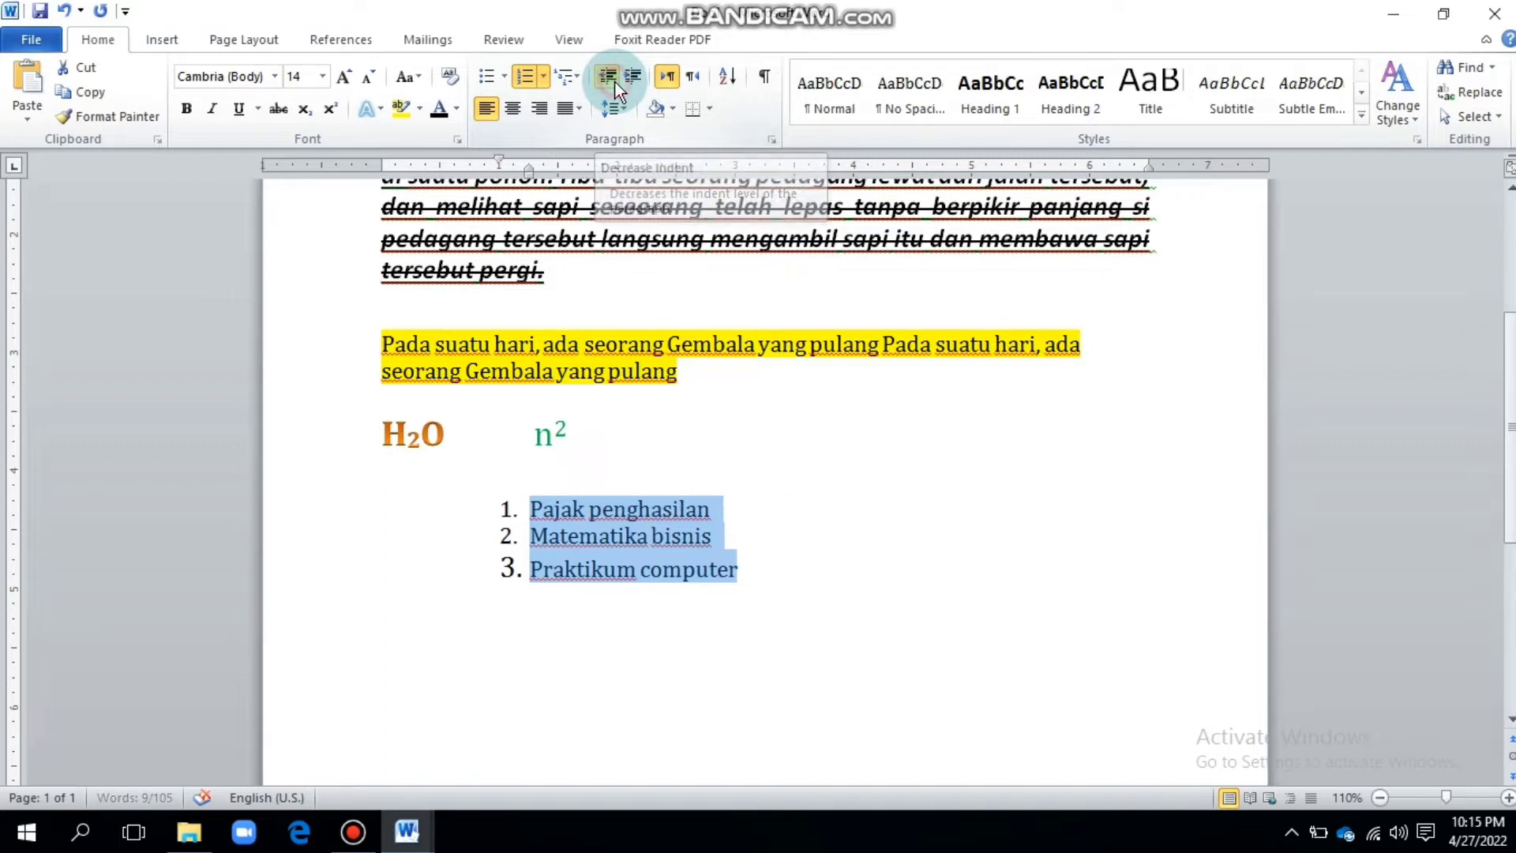
pyautogui.click(615, 82)
pyautogui.click(615, 82)
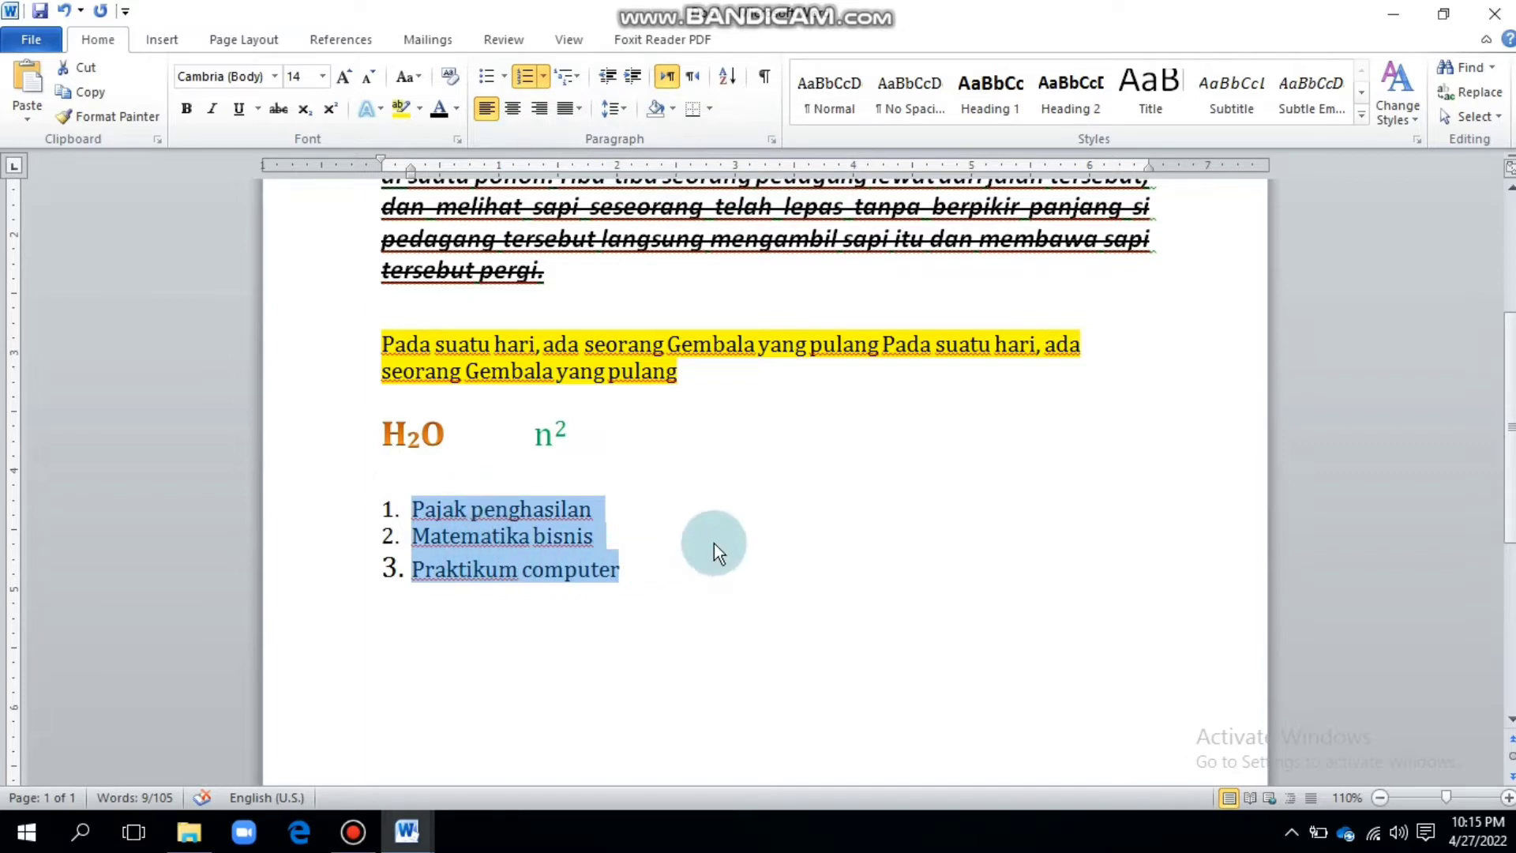
pyautogui.click(722, 594)
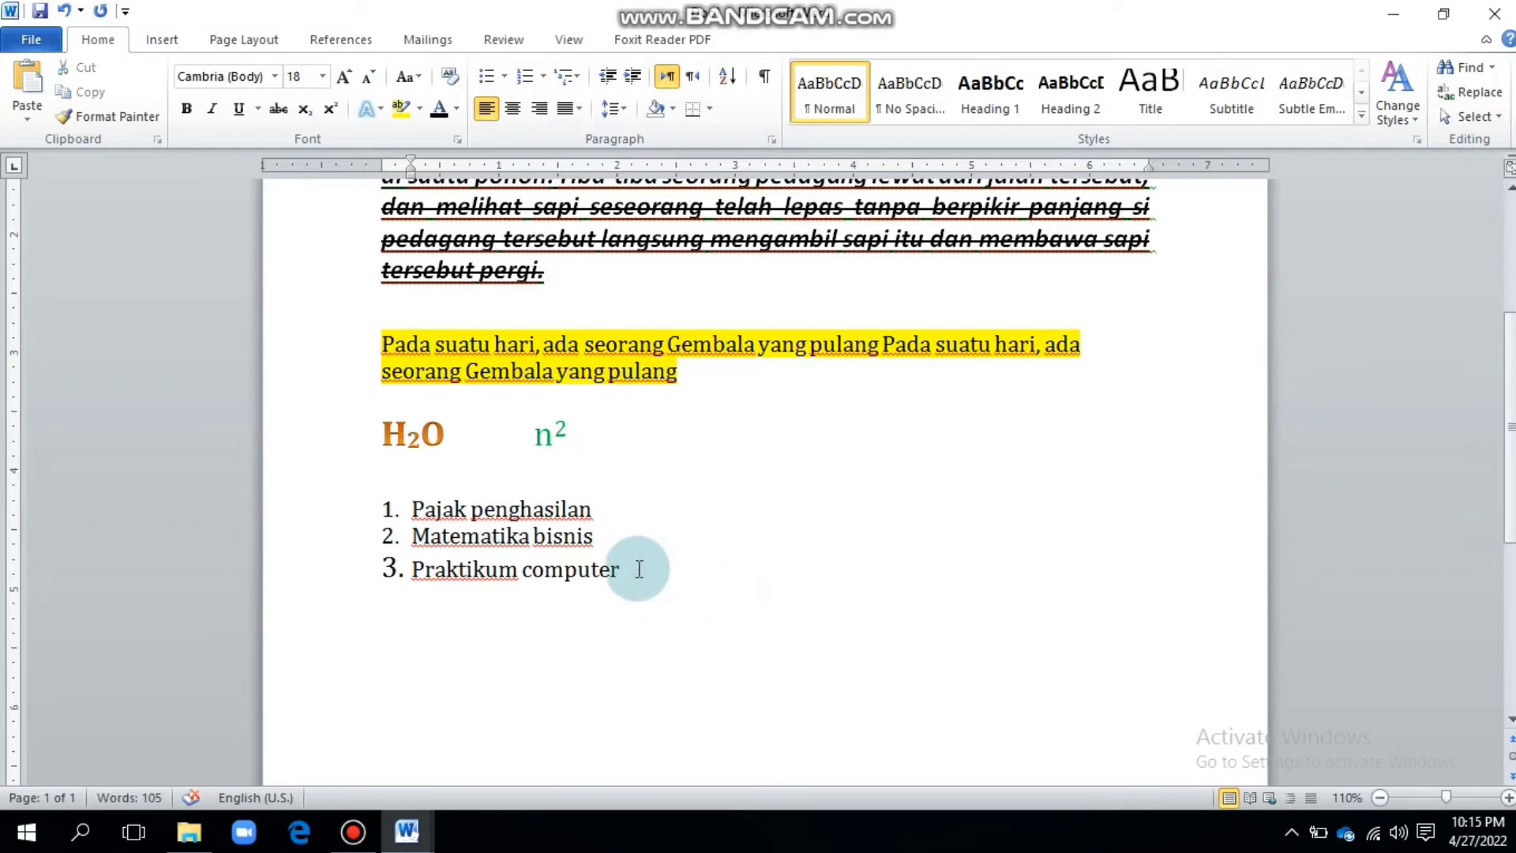
# Try center, right, Justify and Justify Low alignment on the first struck-through paragraph and leave it left-aligned.
pyautogui.scroll(1, 636, 545)
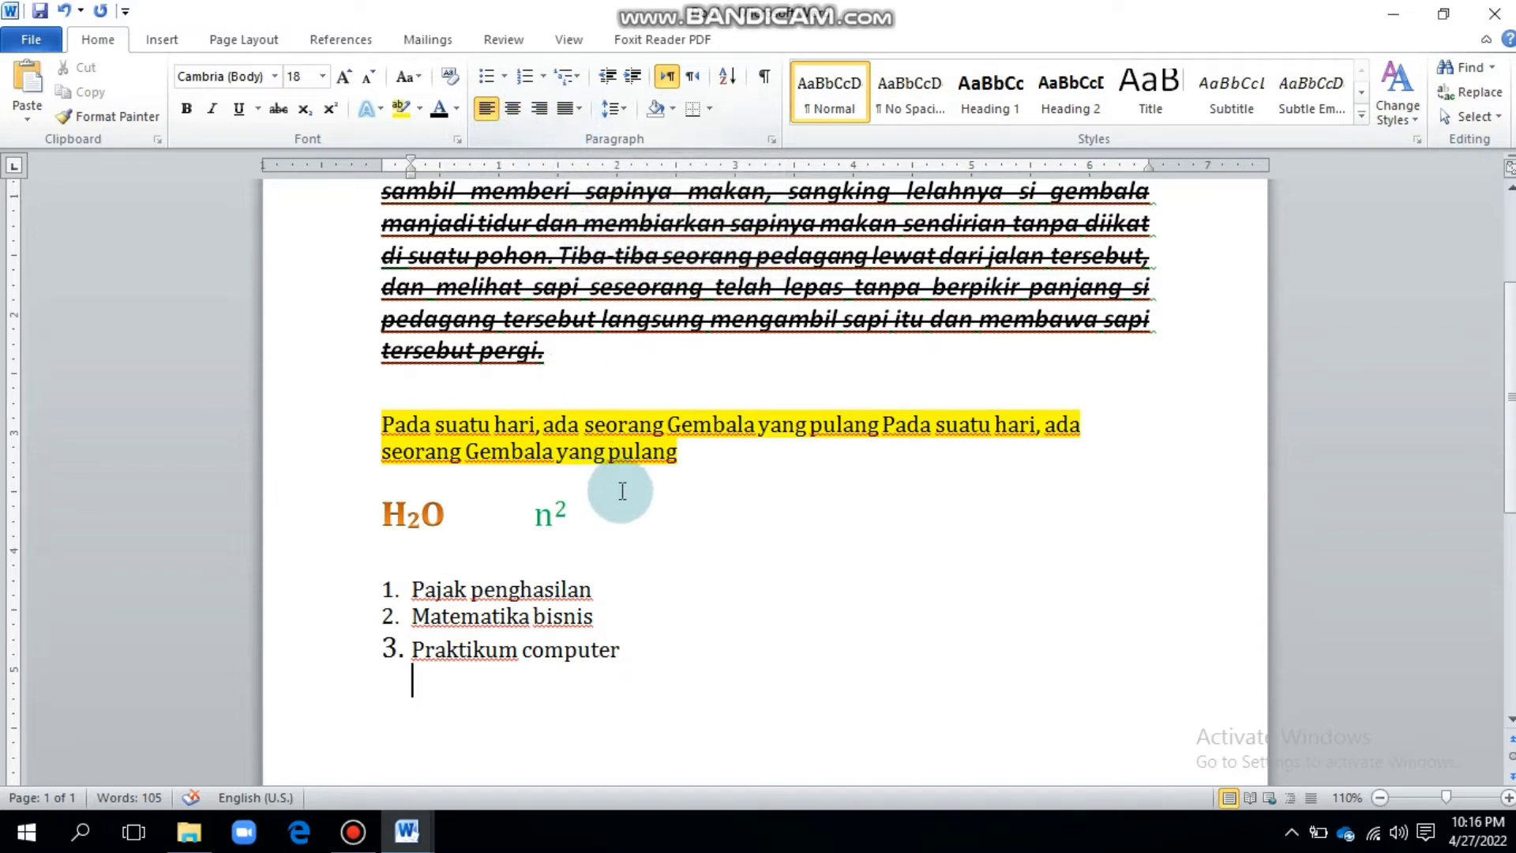
pyautogui.scroll(3, 622, 490)
pyautogui.moveTo(372, 339); pyautogui.dragTo(536, 608)
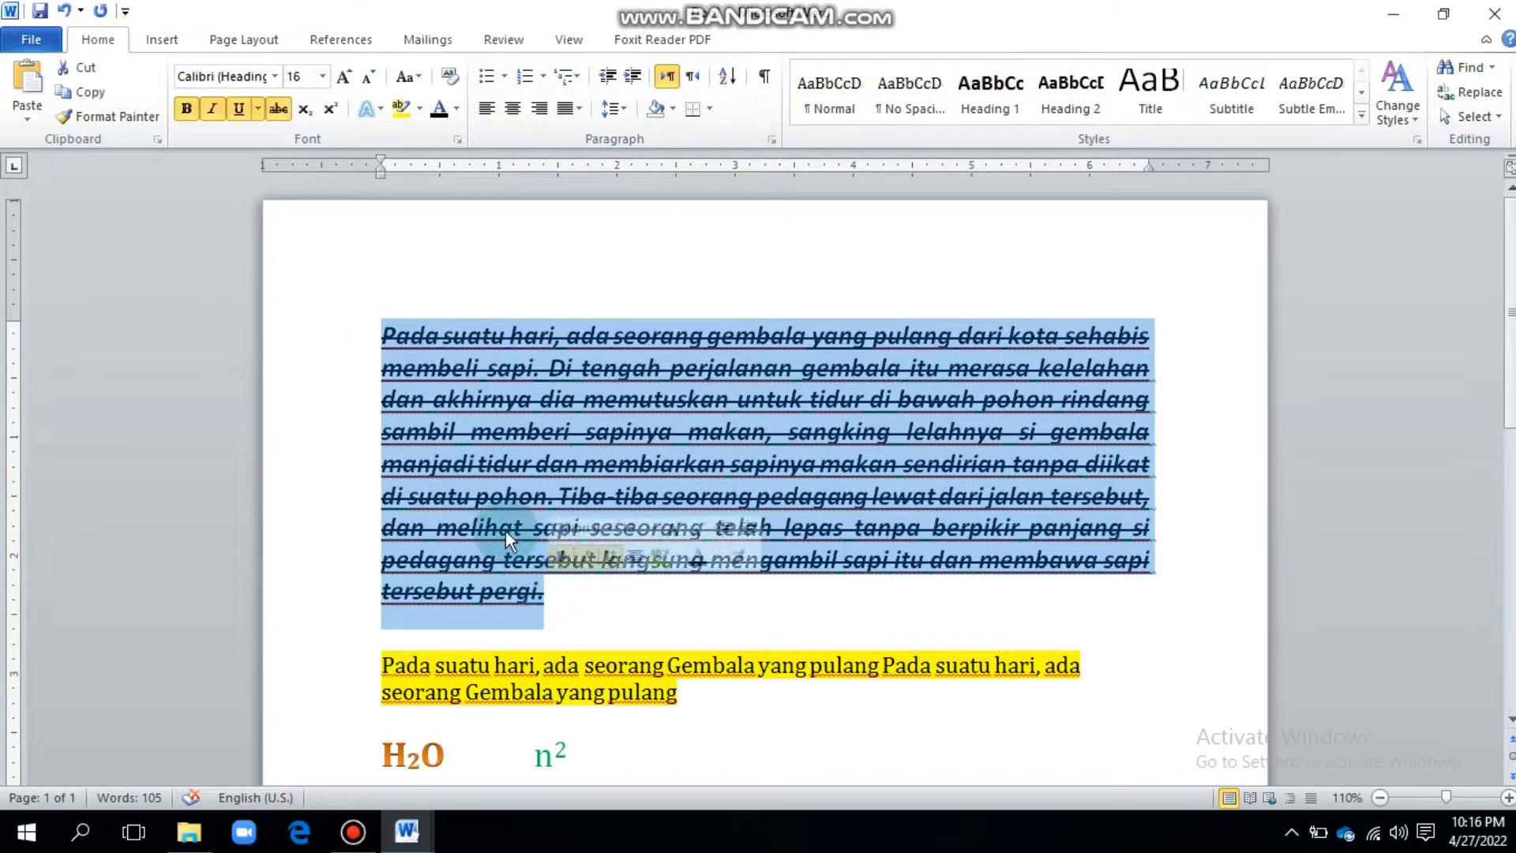
pyautogui.click(519, 109)
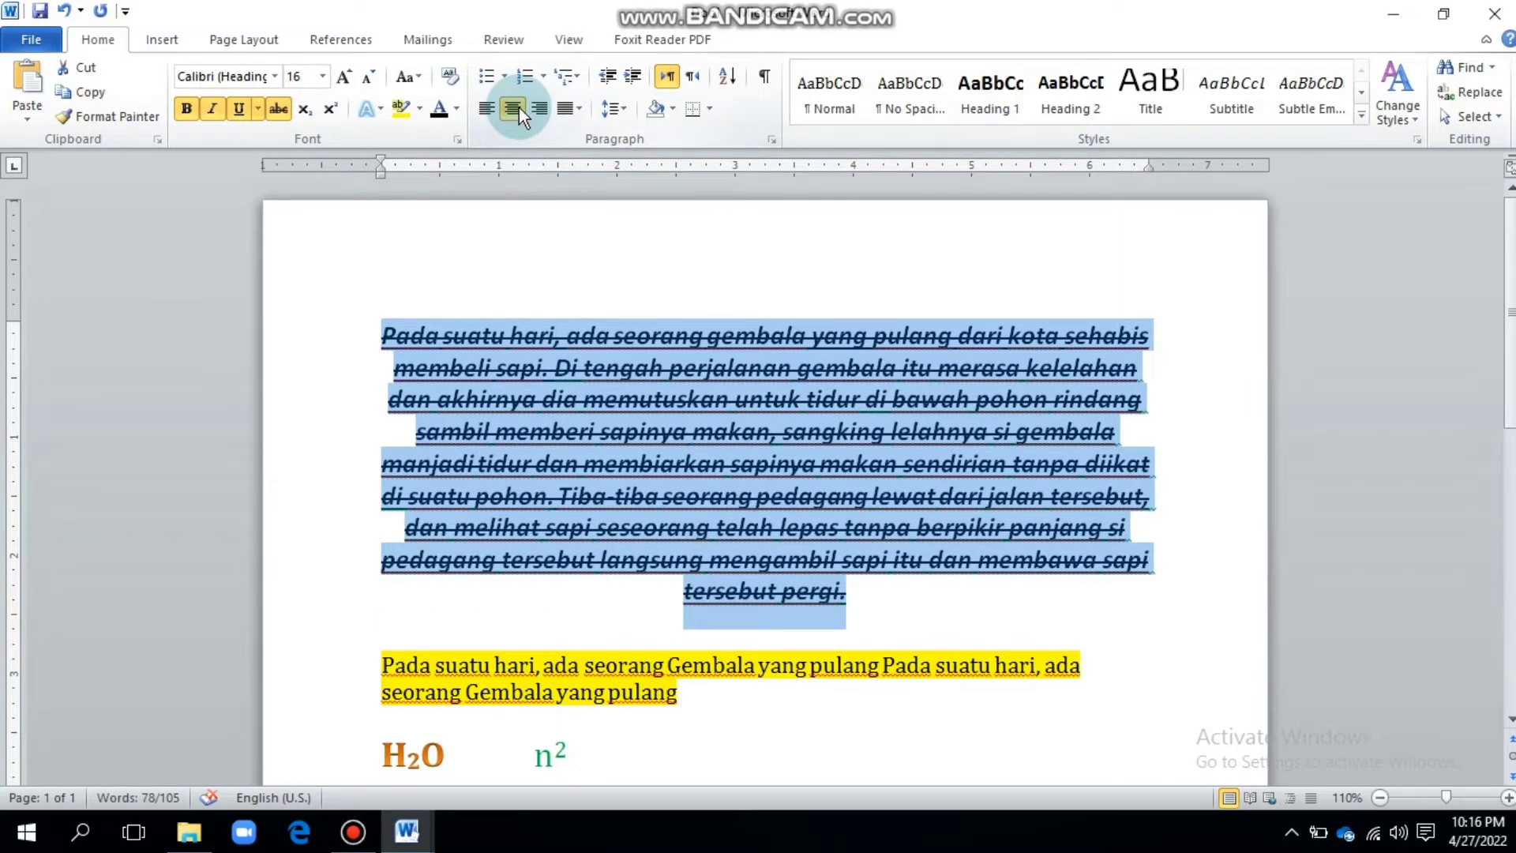
pyautogui.click(537, 108)
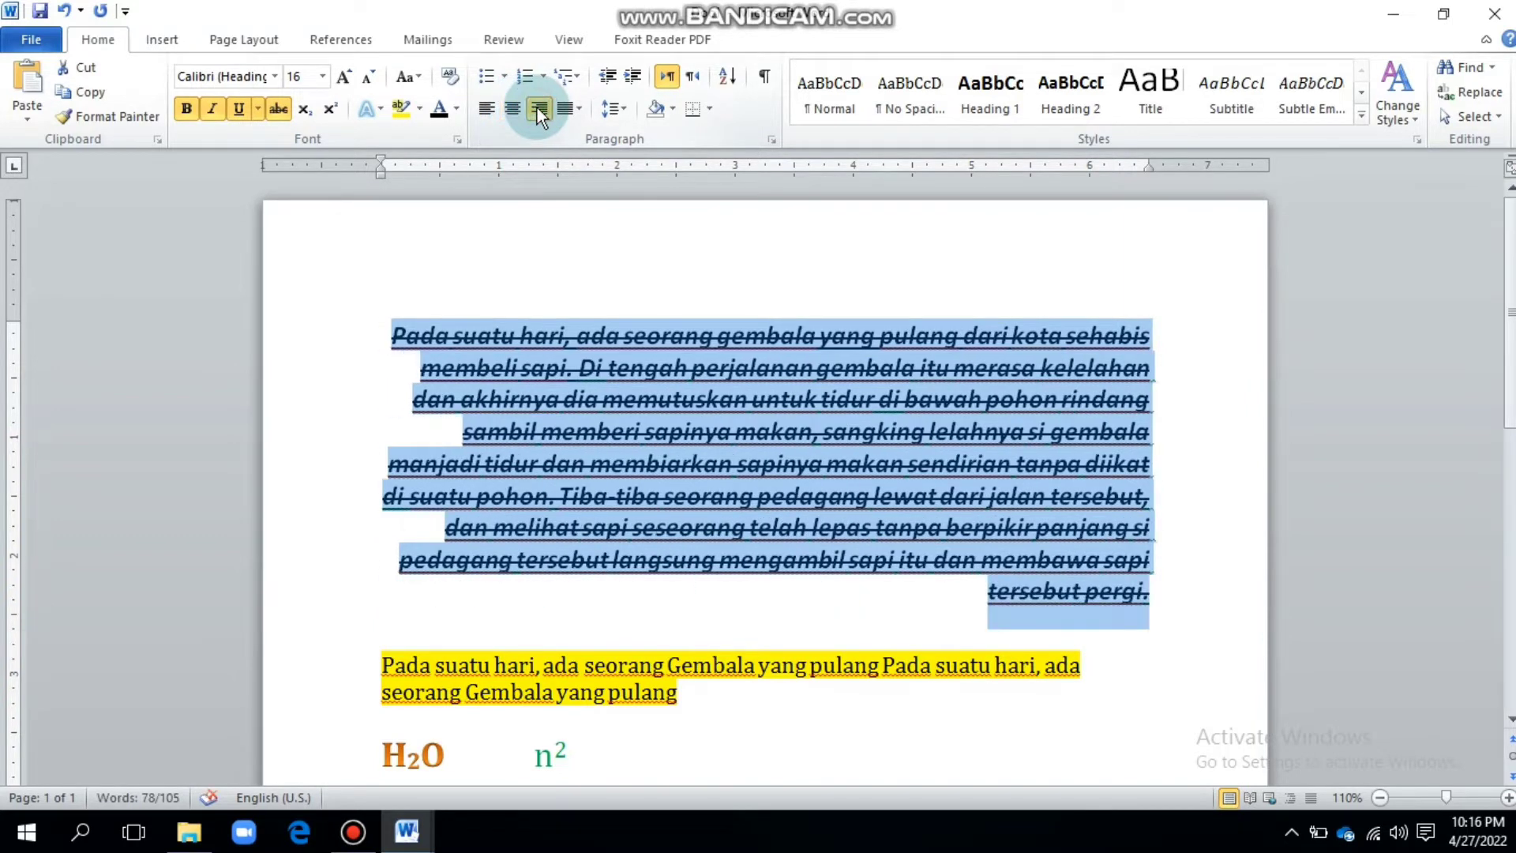
pyautogui.click(565, 111)
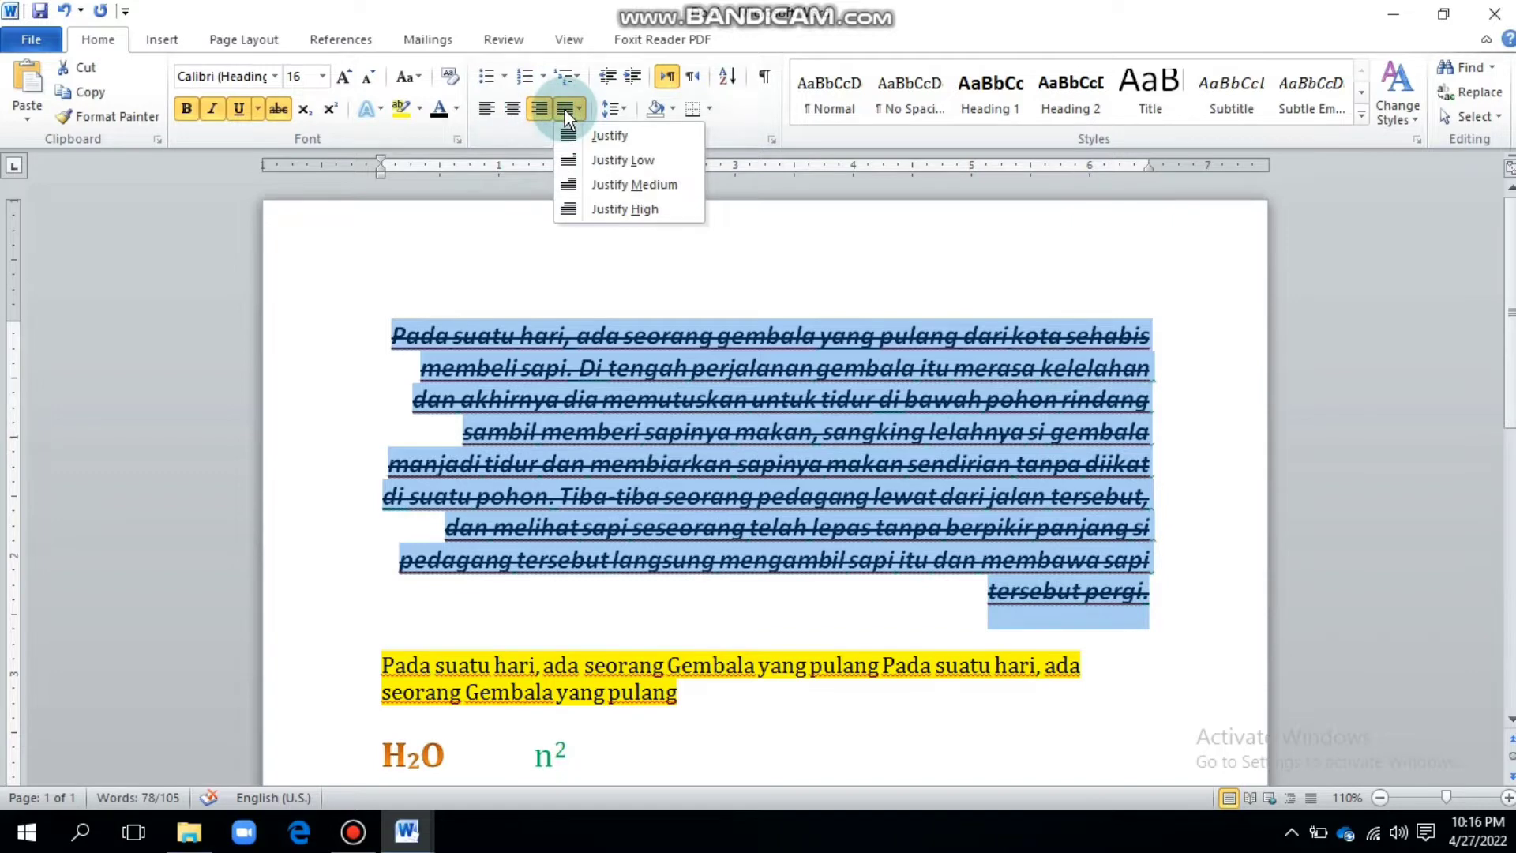
pyautogui.click(569, 138)
pyautogui.click(570, 110)
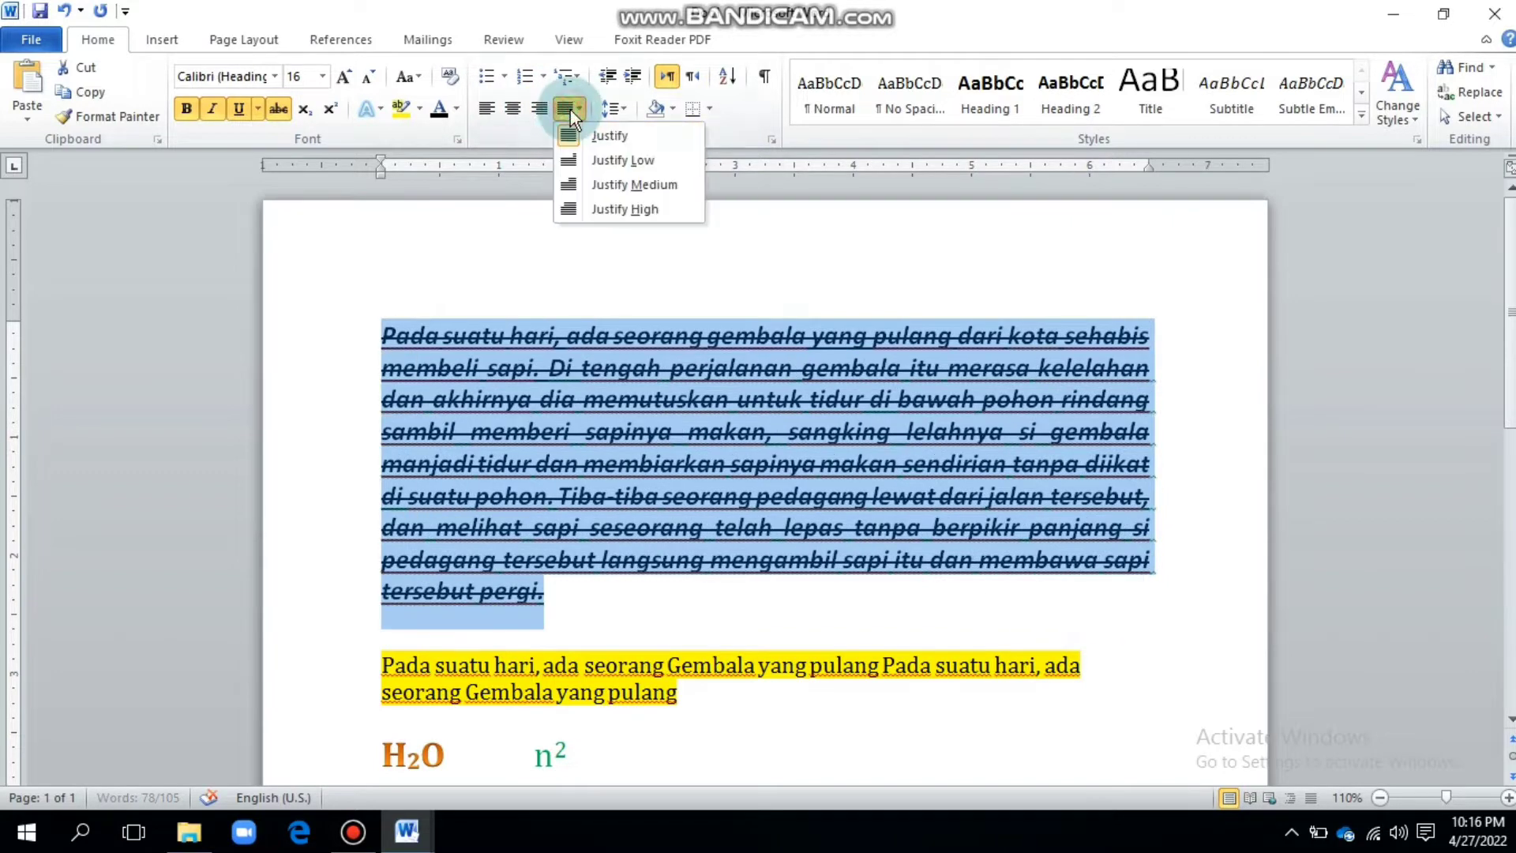
pyautogui.click(578, 160)
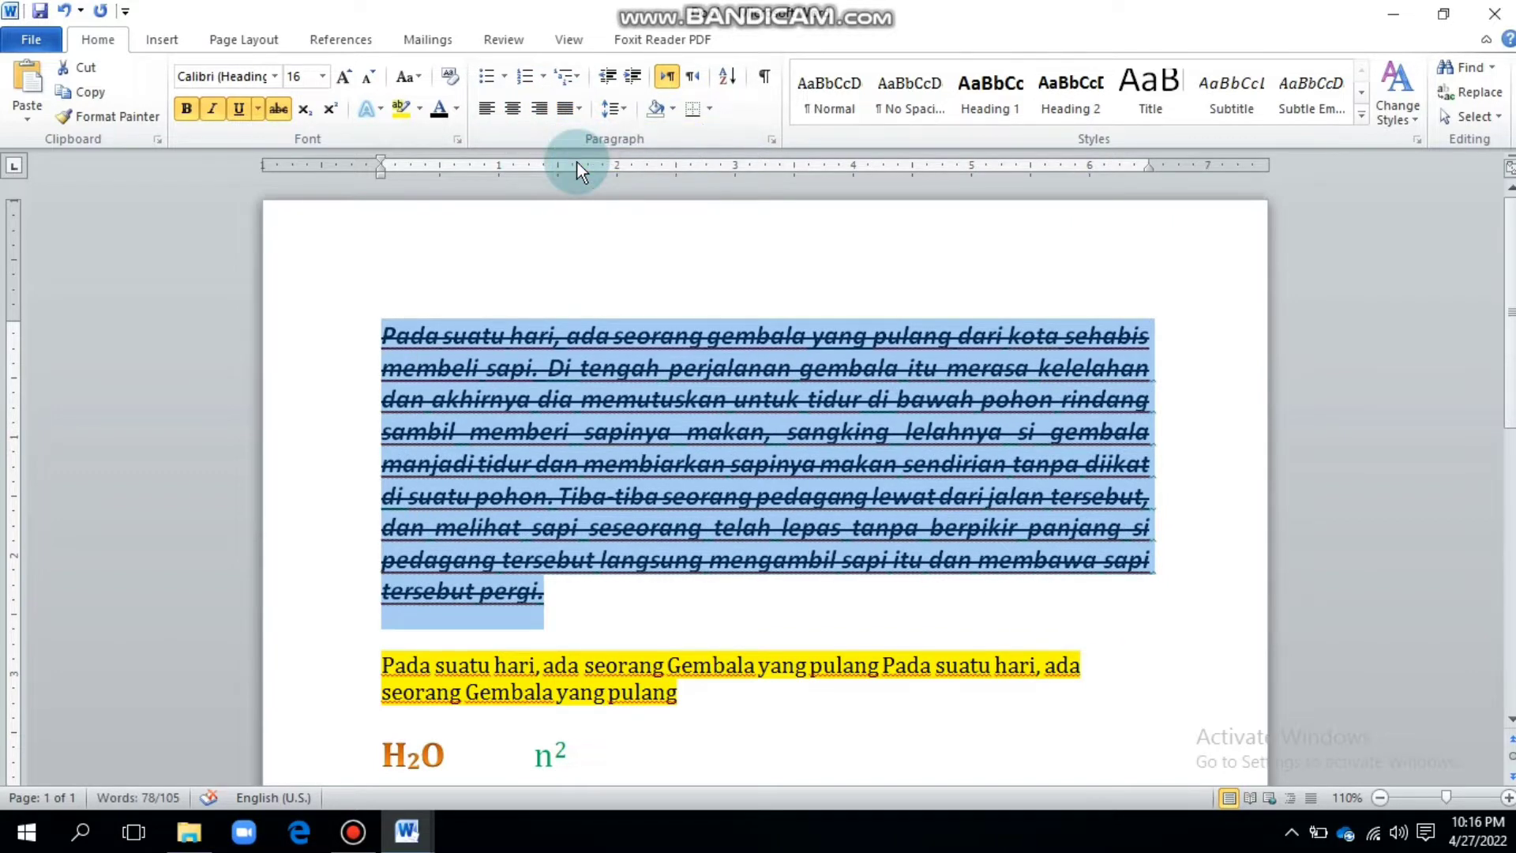
pyautogui.click(561, 111)
pyautogui.click(570, 135)
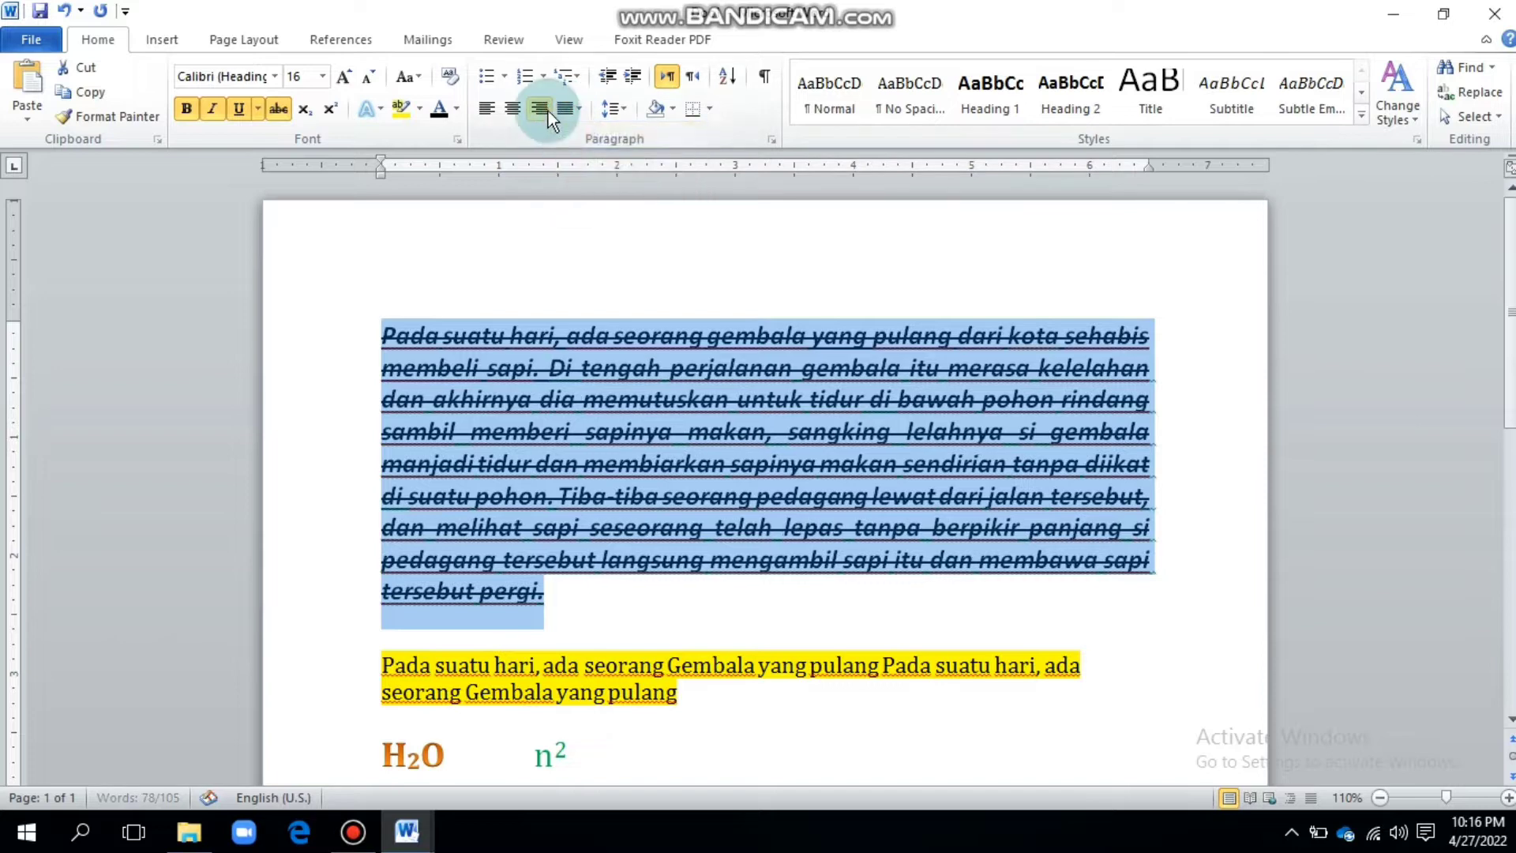
pyautogui.click(489, 109)
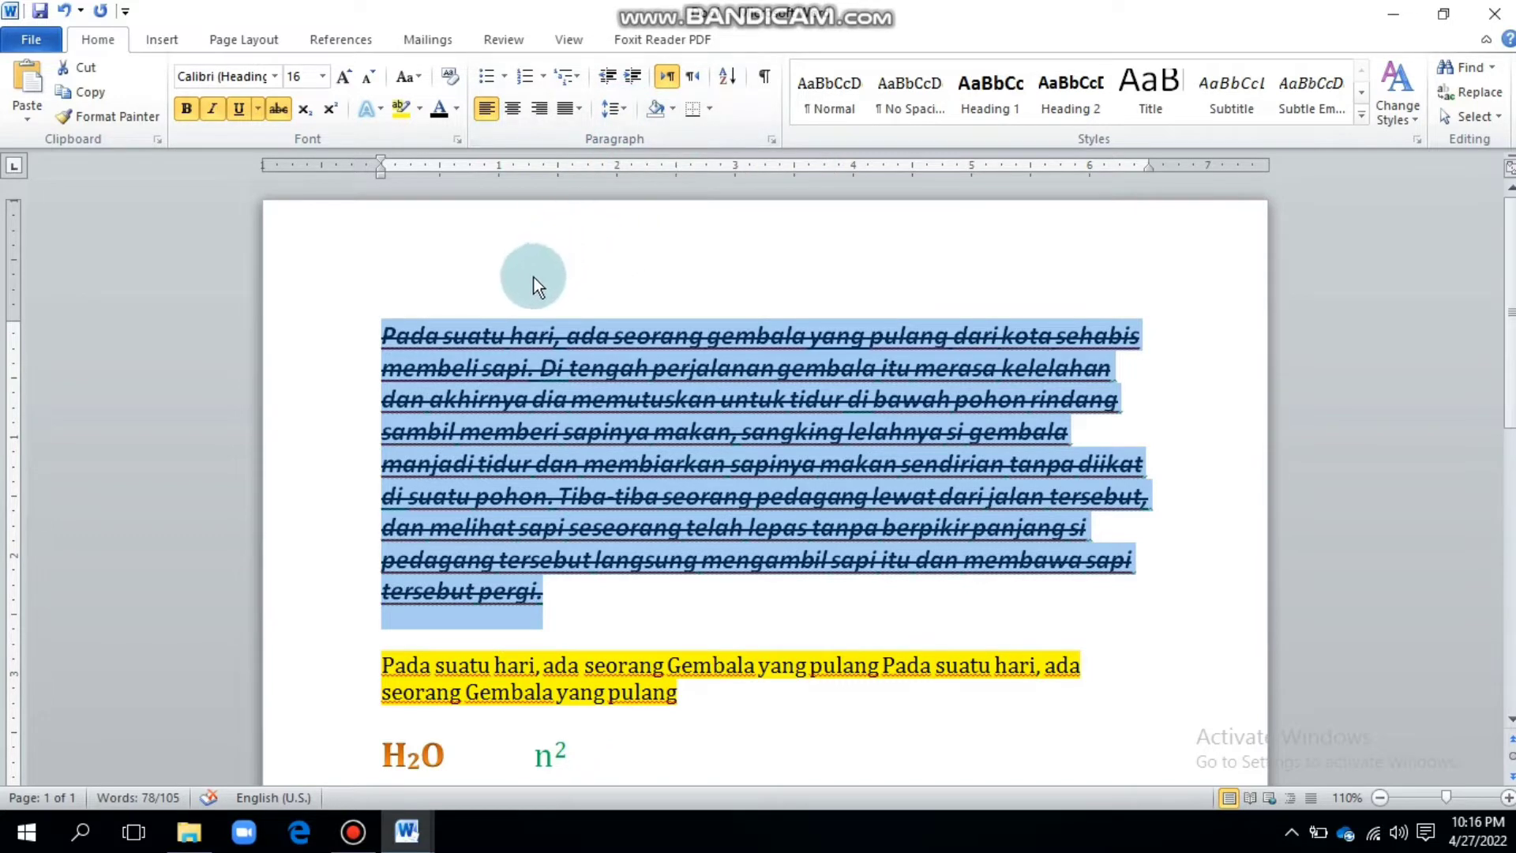
# Set the first paragraph's line spacing to 1.5 and look at the shading colors without applying one.
pyautogui.click(623, 116)
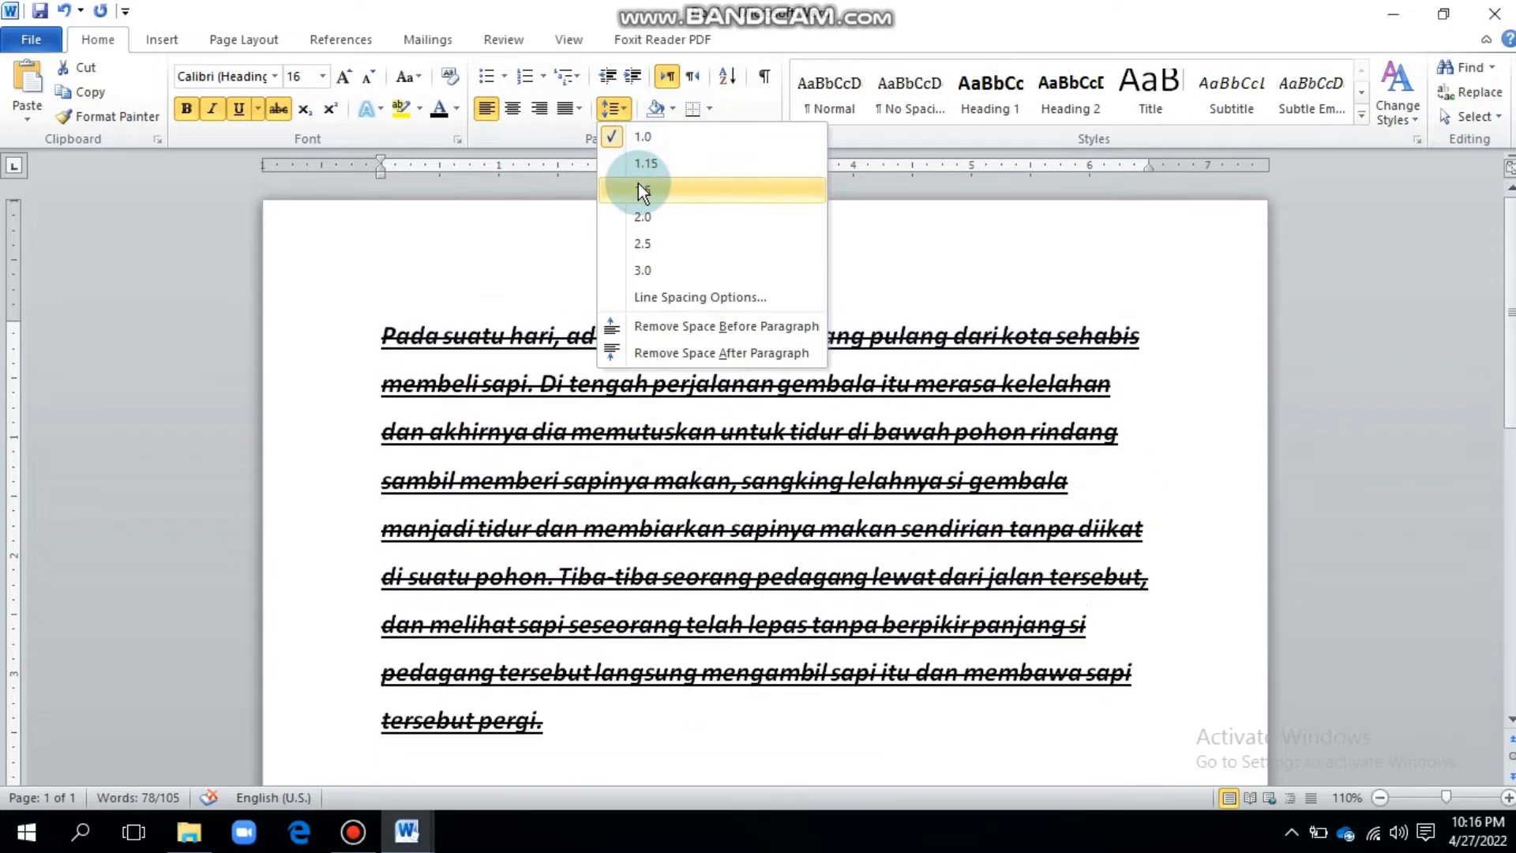
pyautogui.click(639, 189)
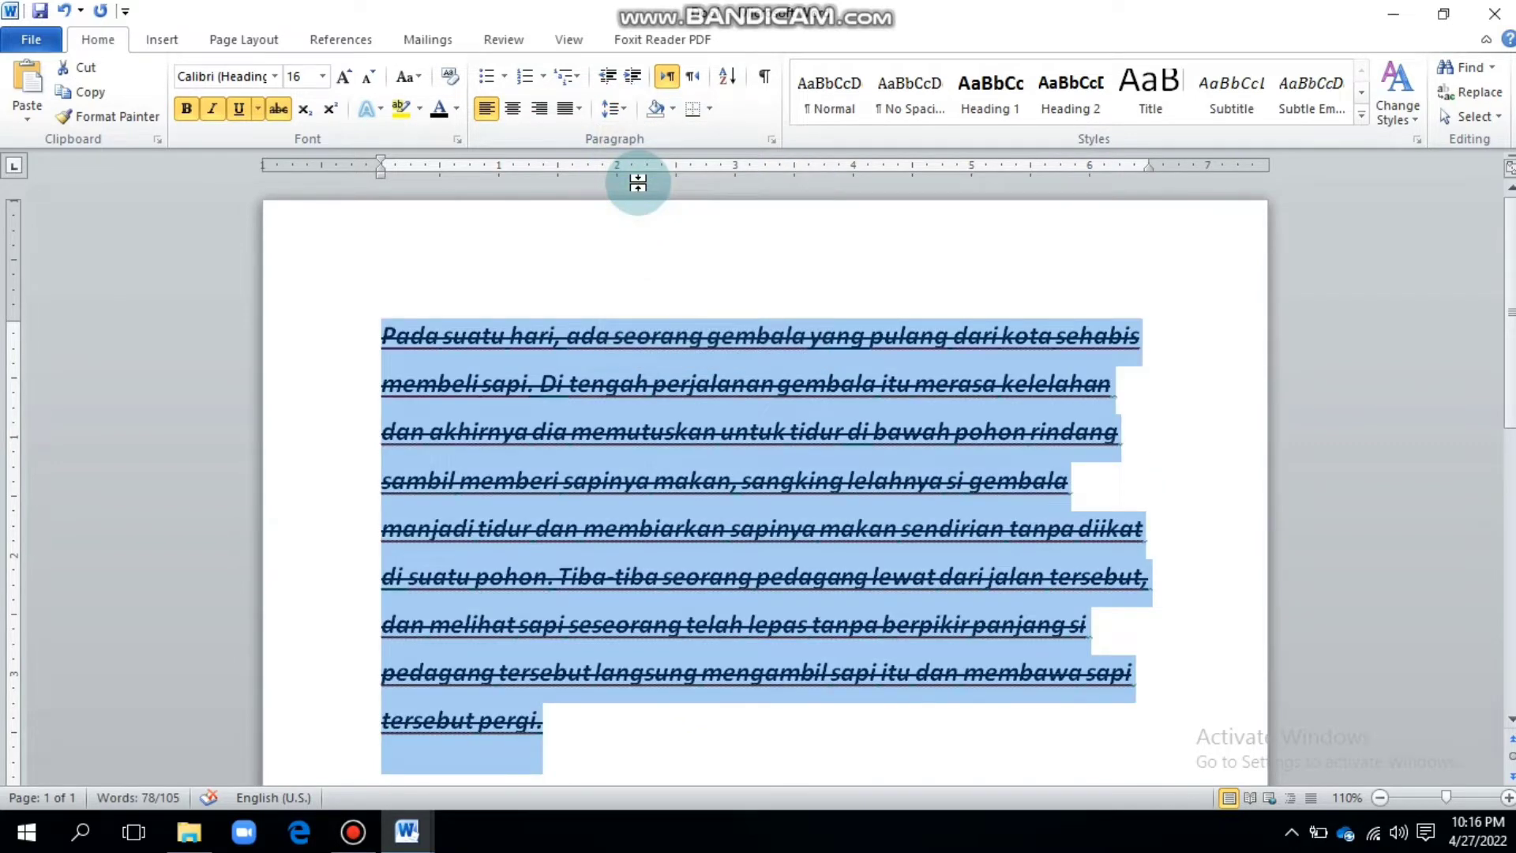
pyautogui.click(672, 109)
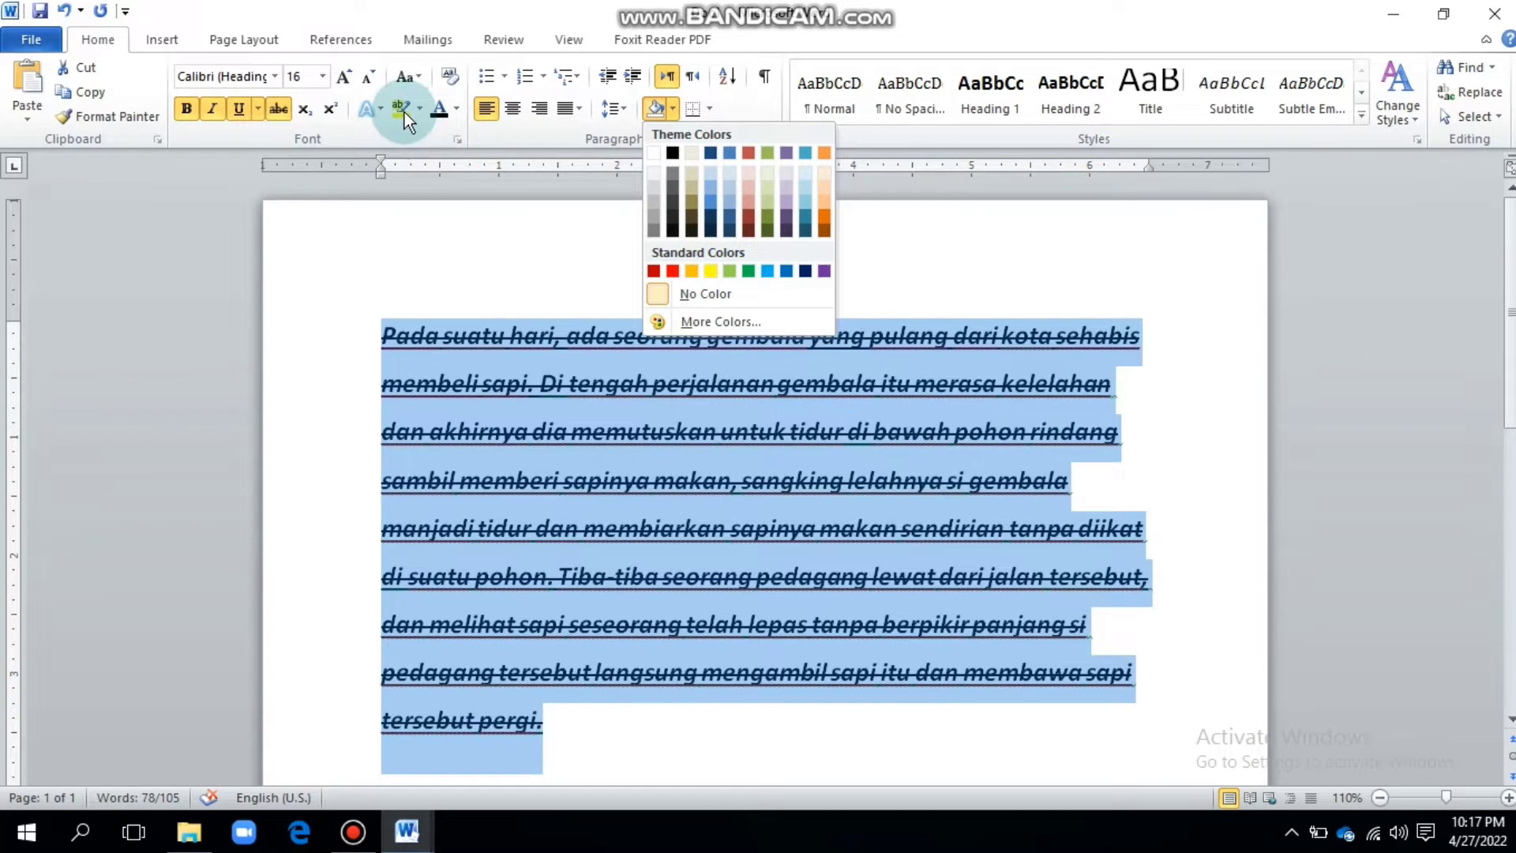
pyautogui.click(578, 251)
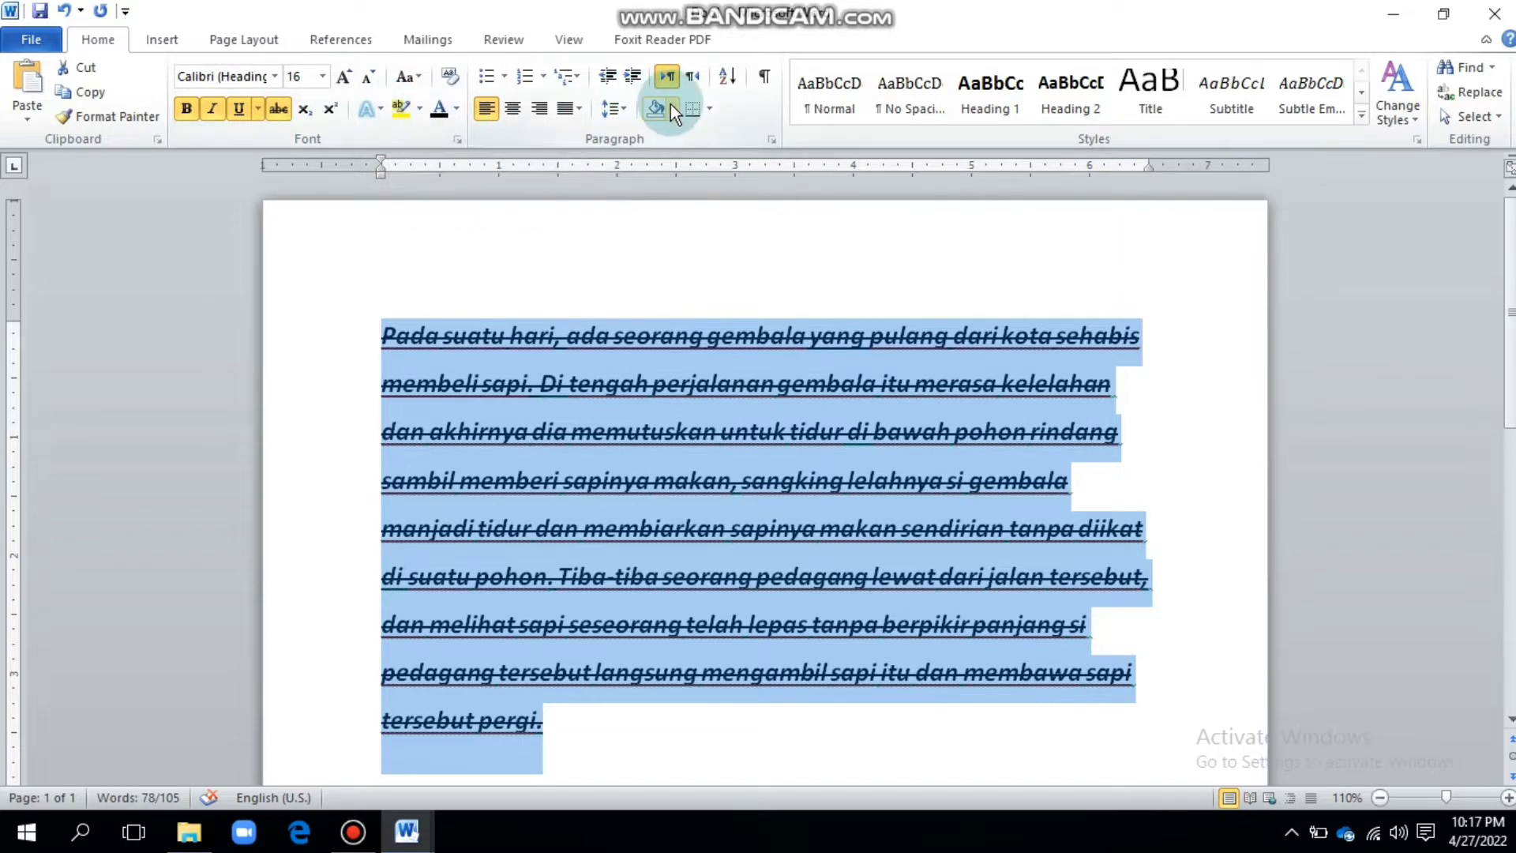
# Apply All Borders to the three numbered list items, undoing and redoing the borders once.
pyautogui.scroll(-3, 718, 419)
pyautogui.click(615, 599)
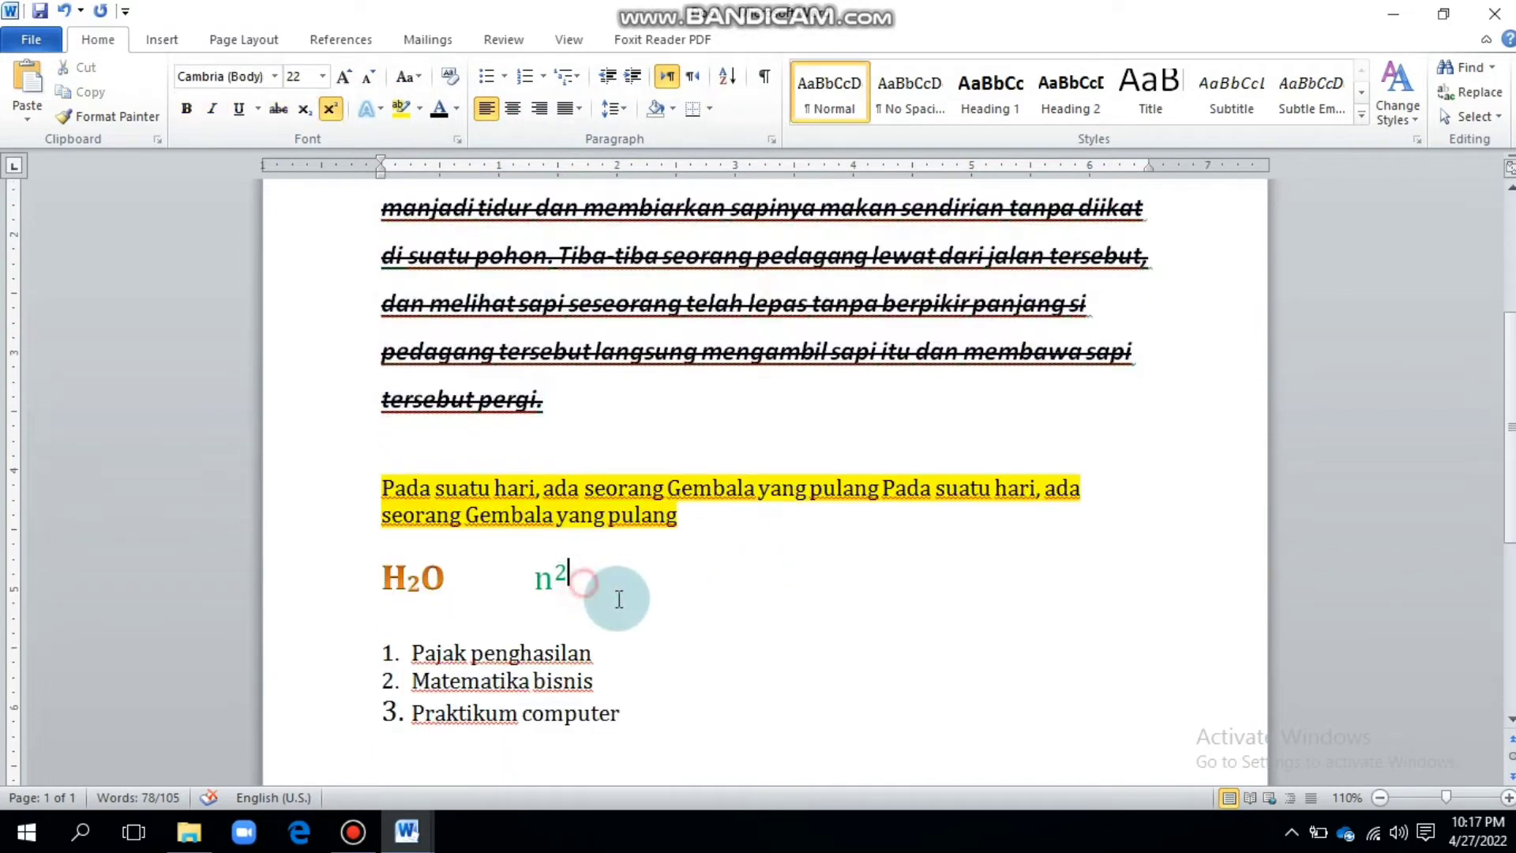
pyautogui.scroll(-2, 412, 477)
pyautogui.moveTo(400, 406); pyautogui.dragTo(633, 473)
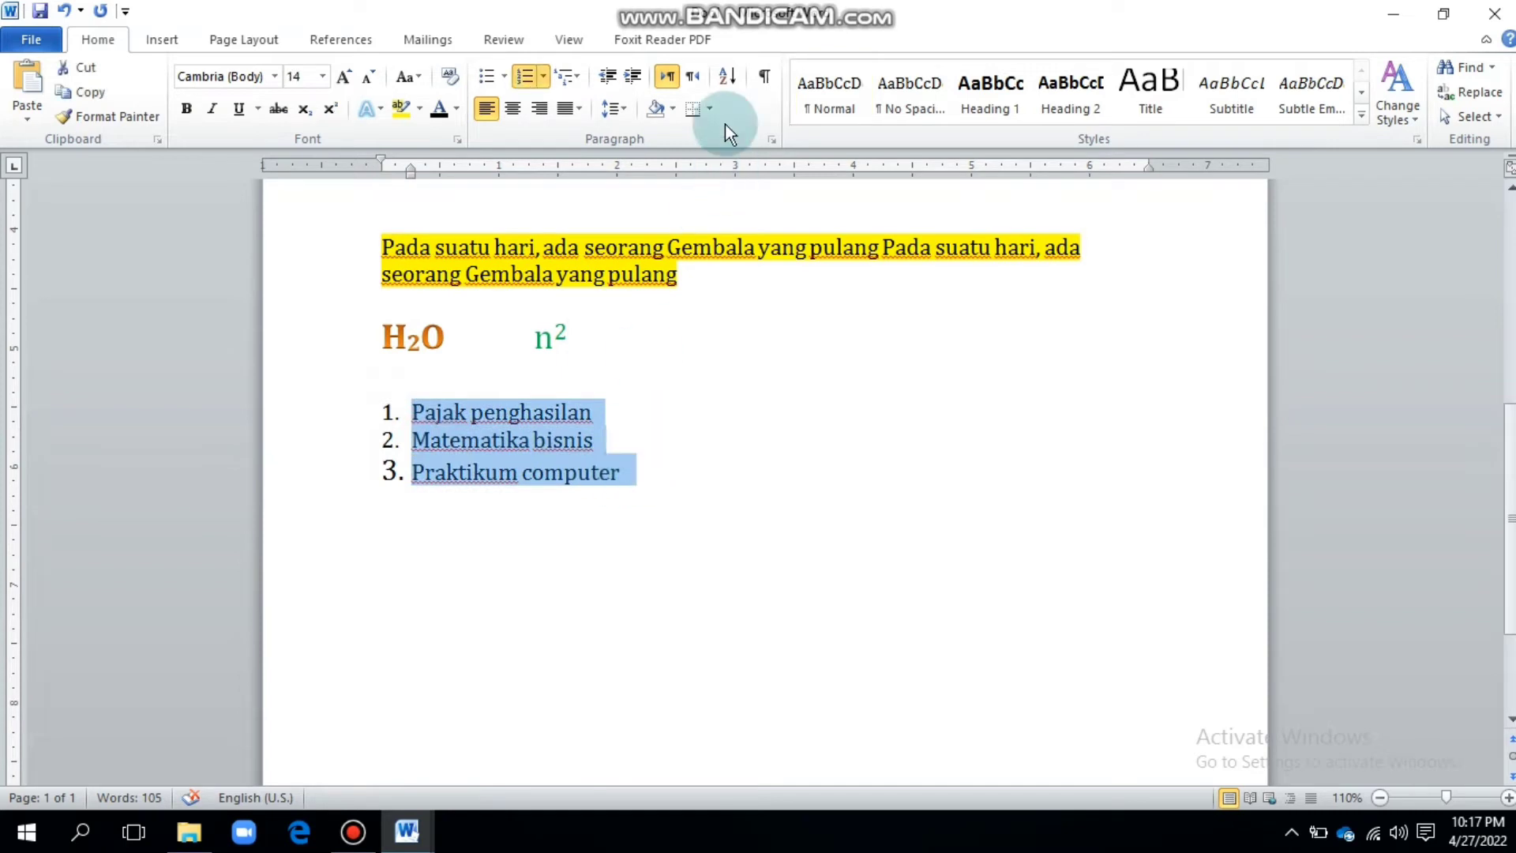
pyautogui.click(706, 107)
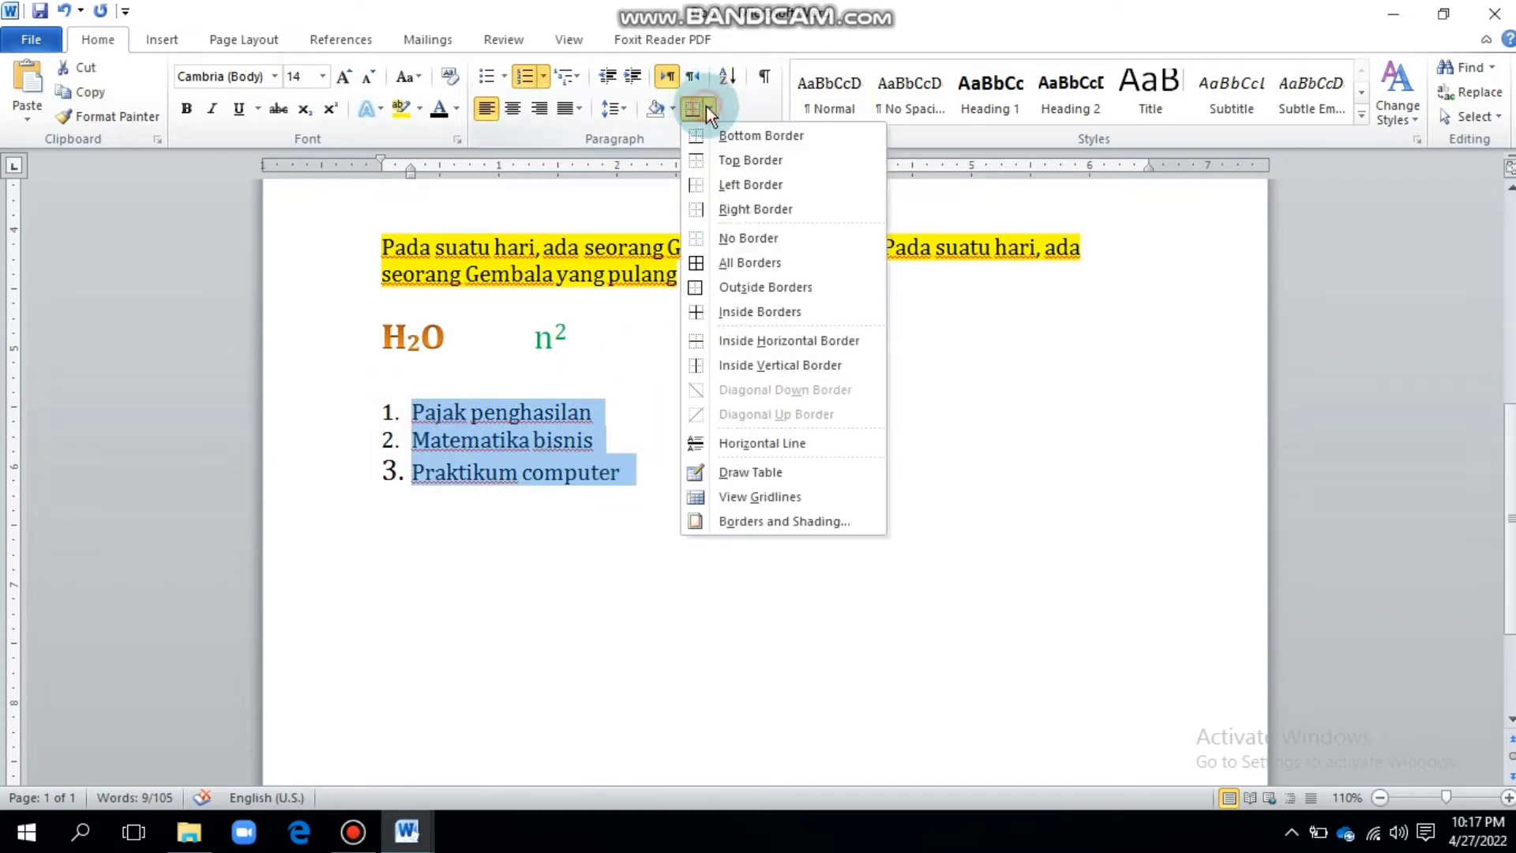
pyautogui.click(699, 262)
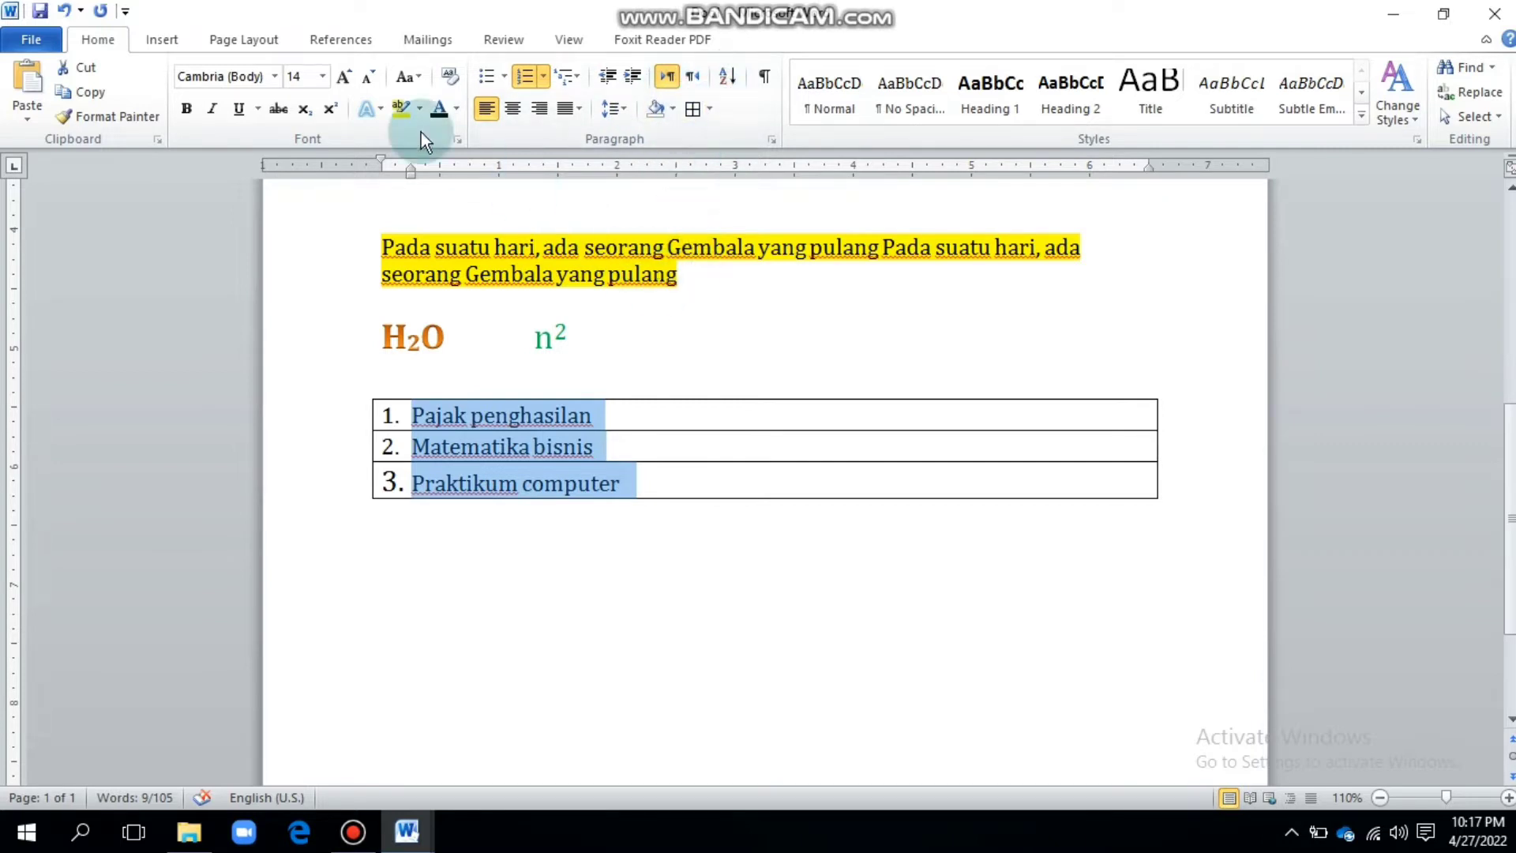
pyautogui.click(65, 10)
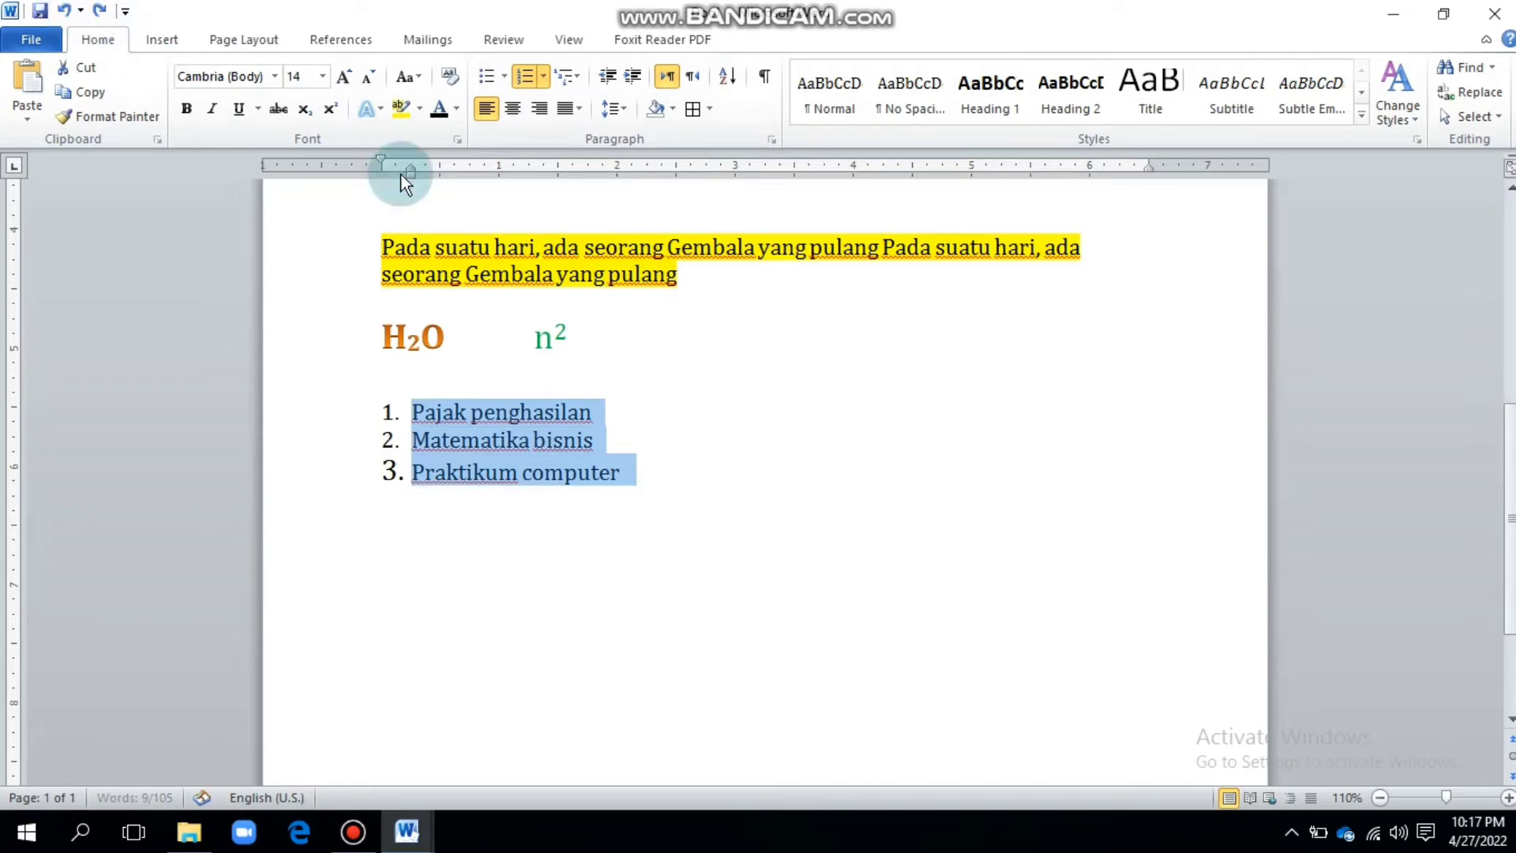
pyautogui.click(99, 11)
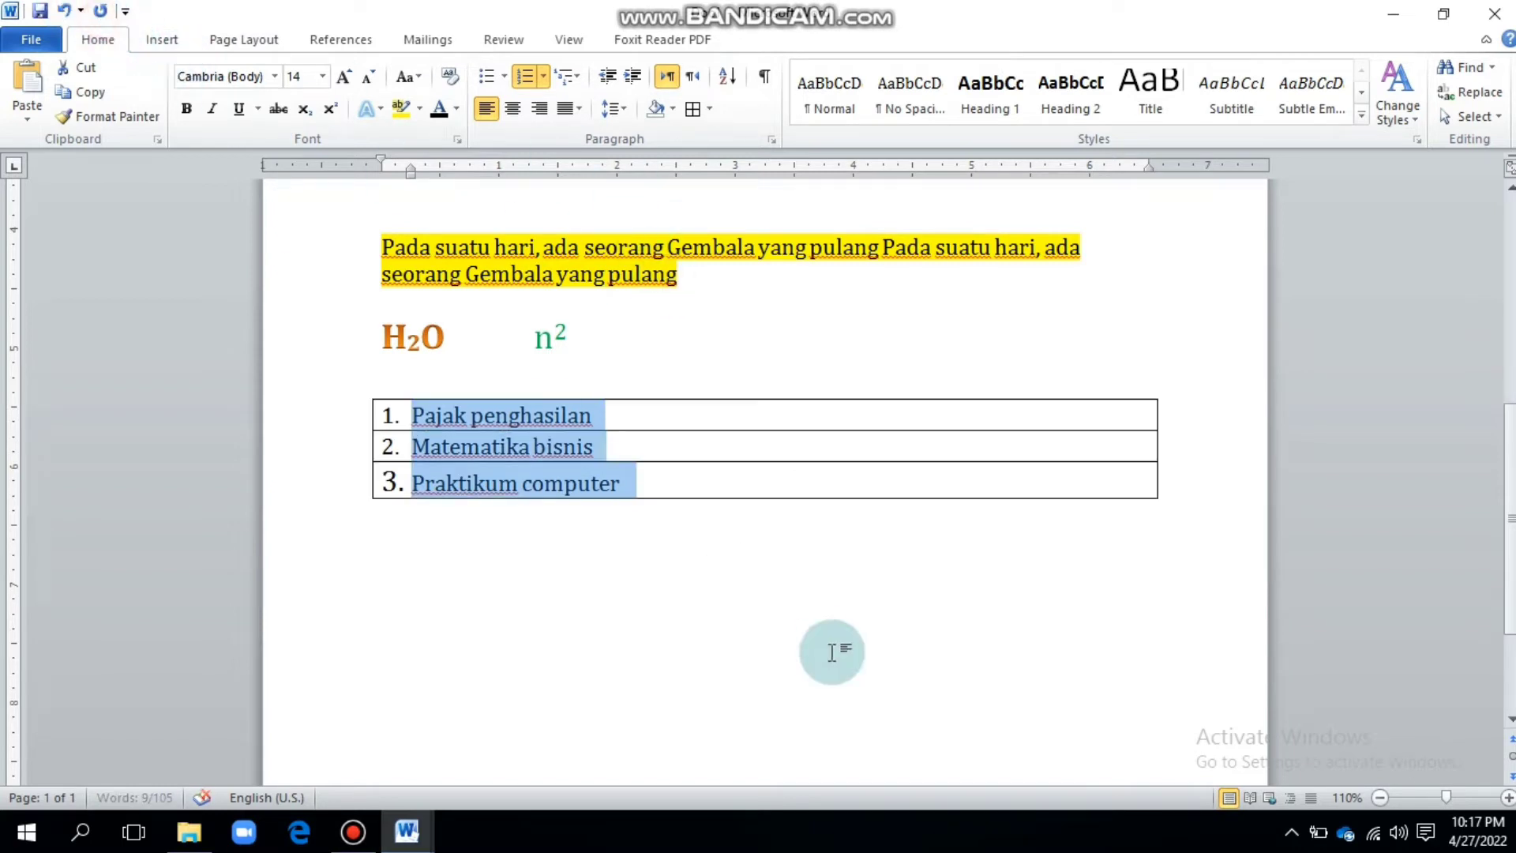
# Sort the three bordered list items by paragraph text in ascending order and re-sort them in descending order.
pyautogui.click(730, 84)
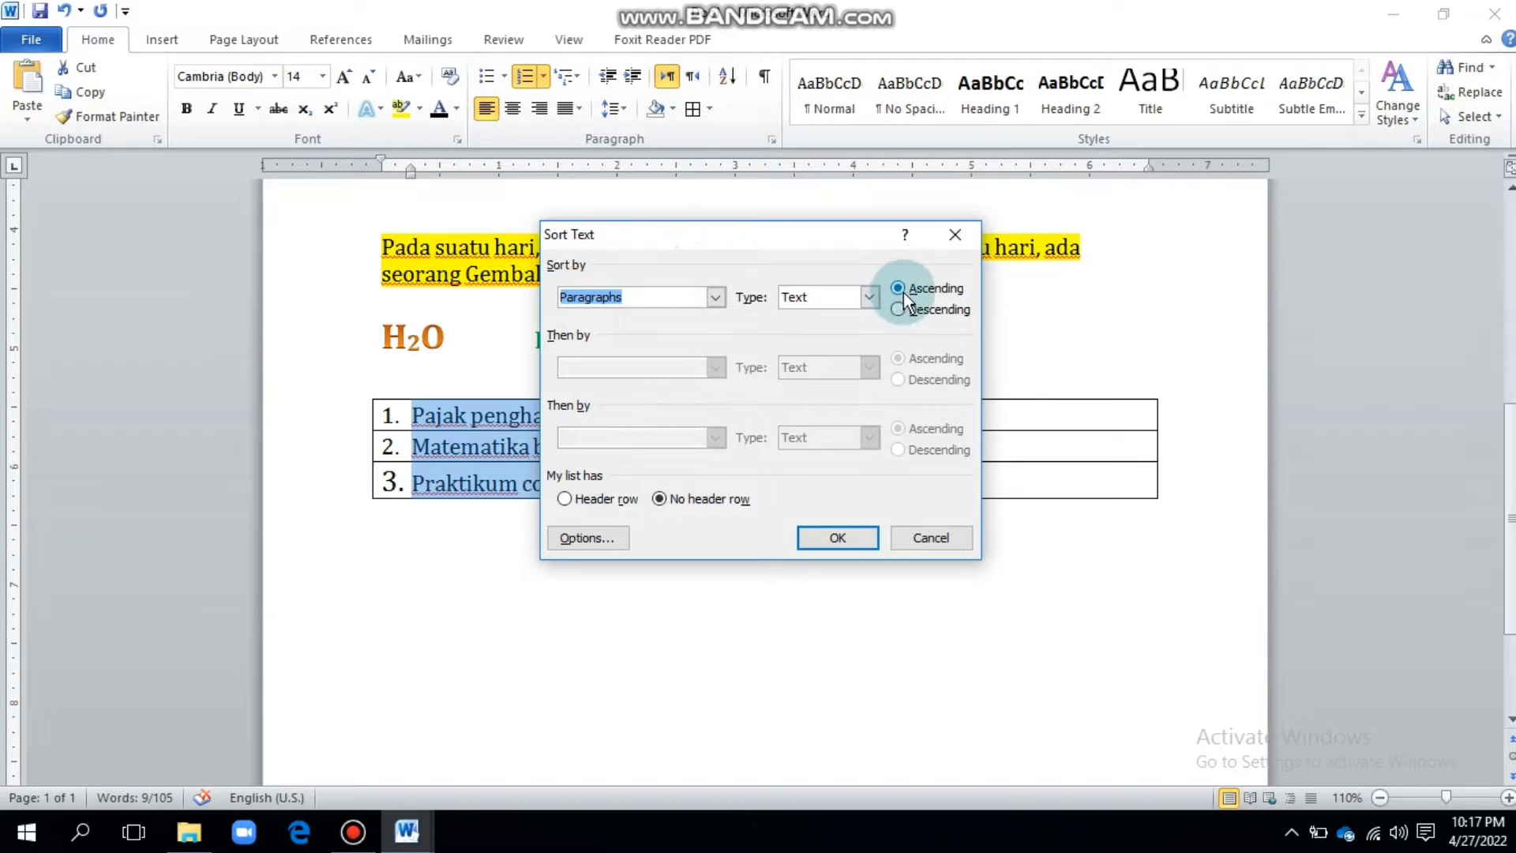
pyautogui.click(837, 550)
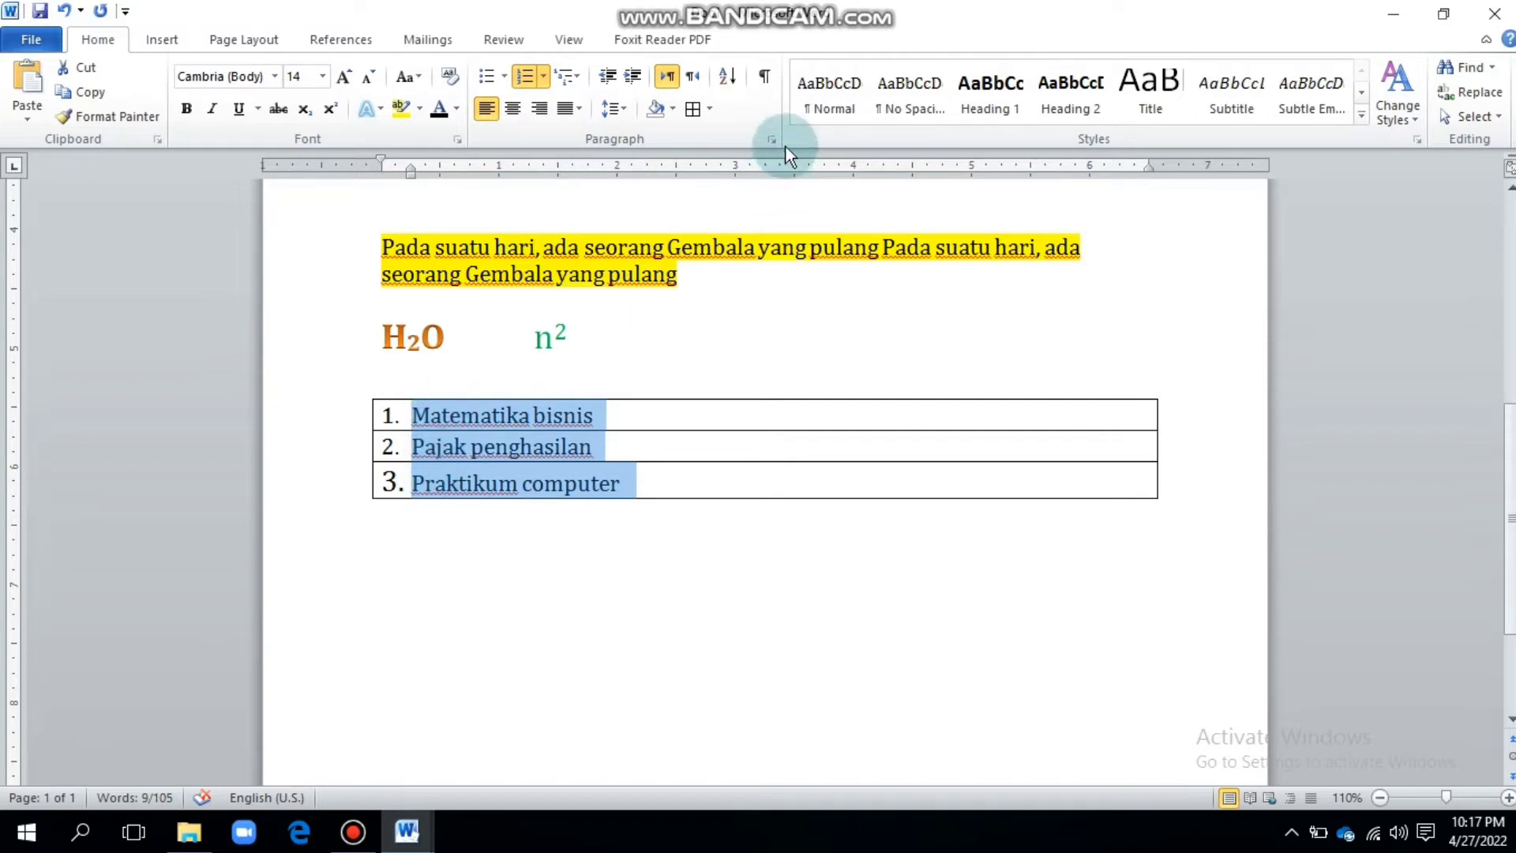
pyautogui.click(728, 79)
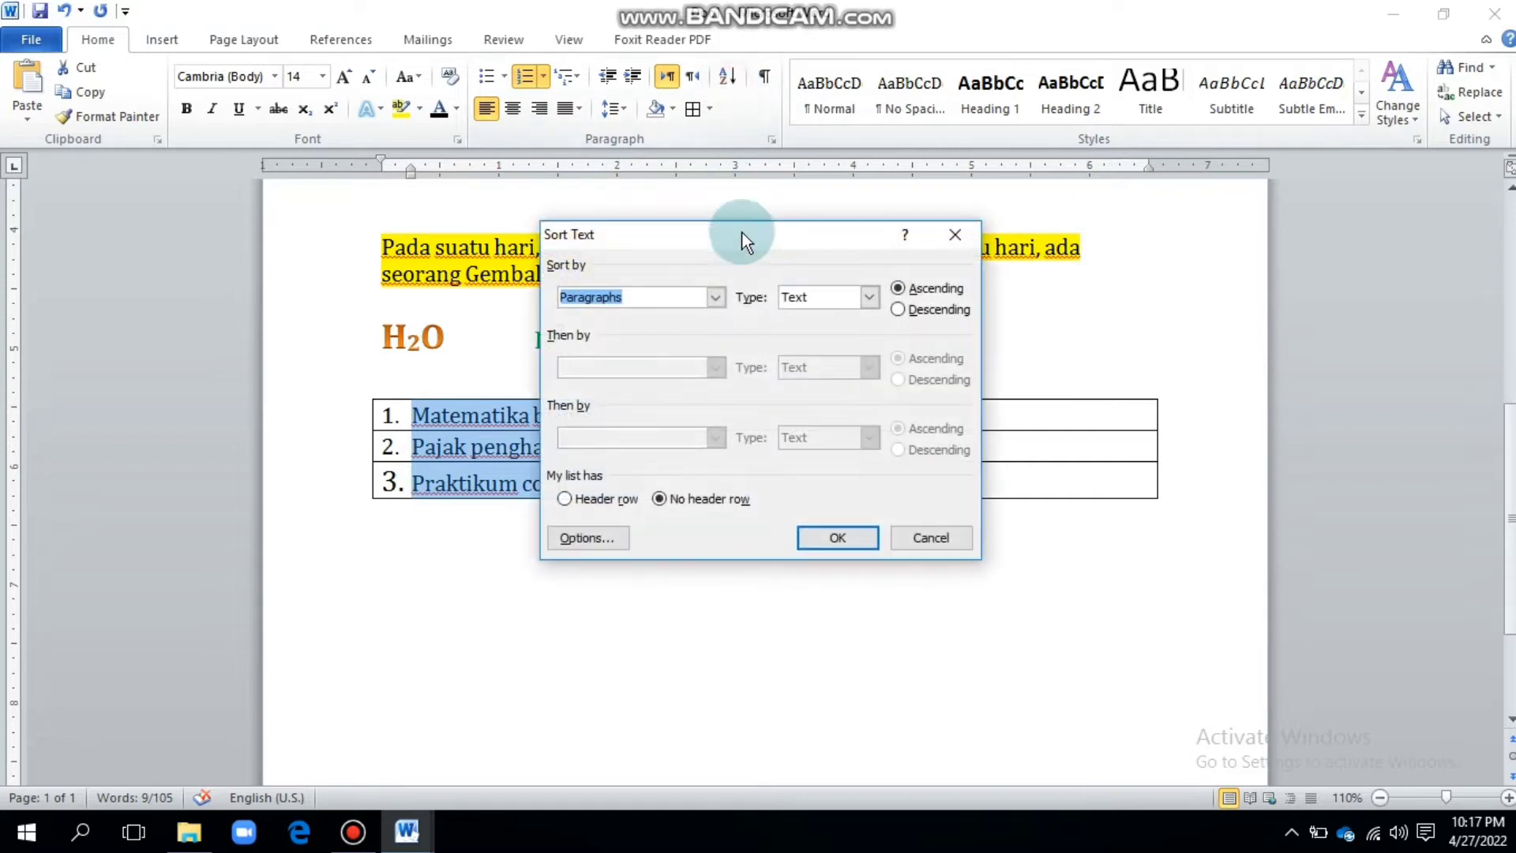
pyautogui.click(900, 310)
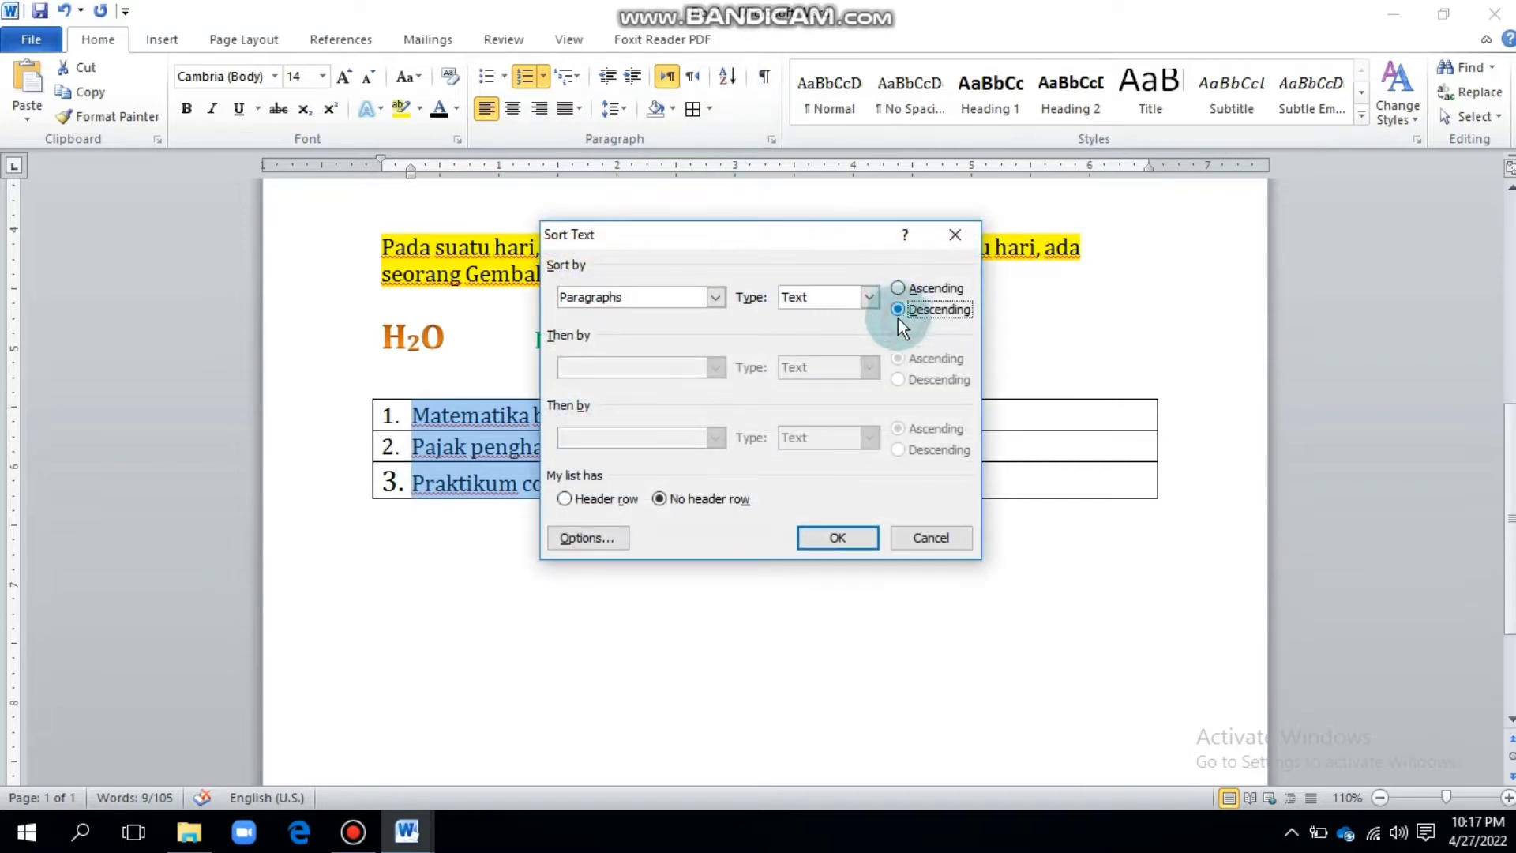
pyautogui.click(824, 537)
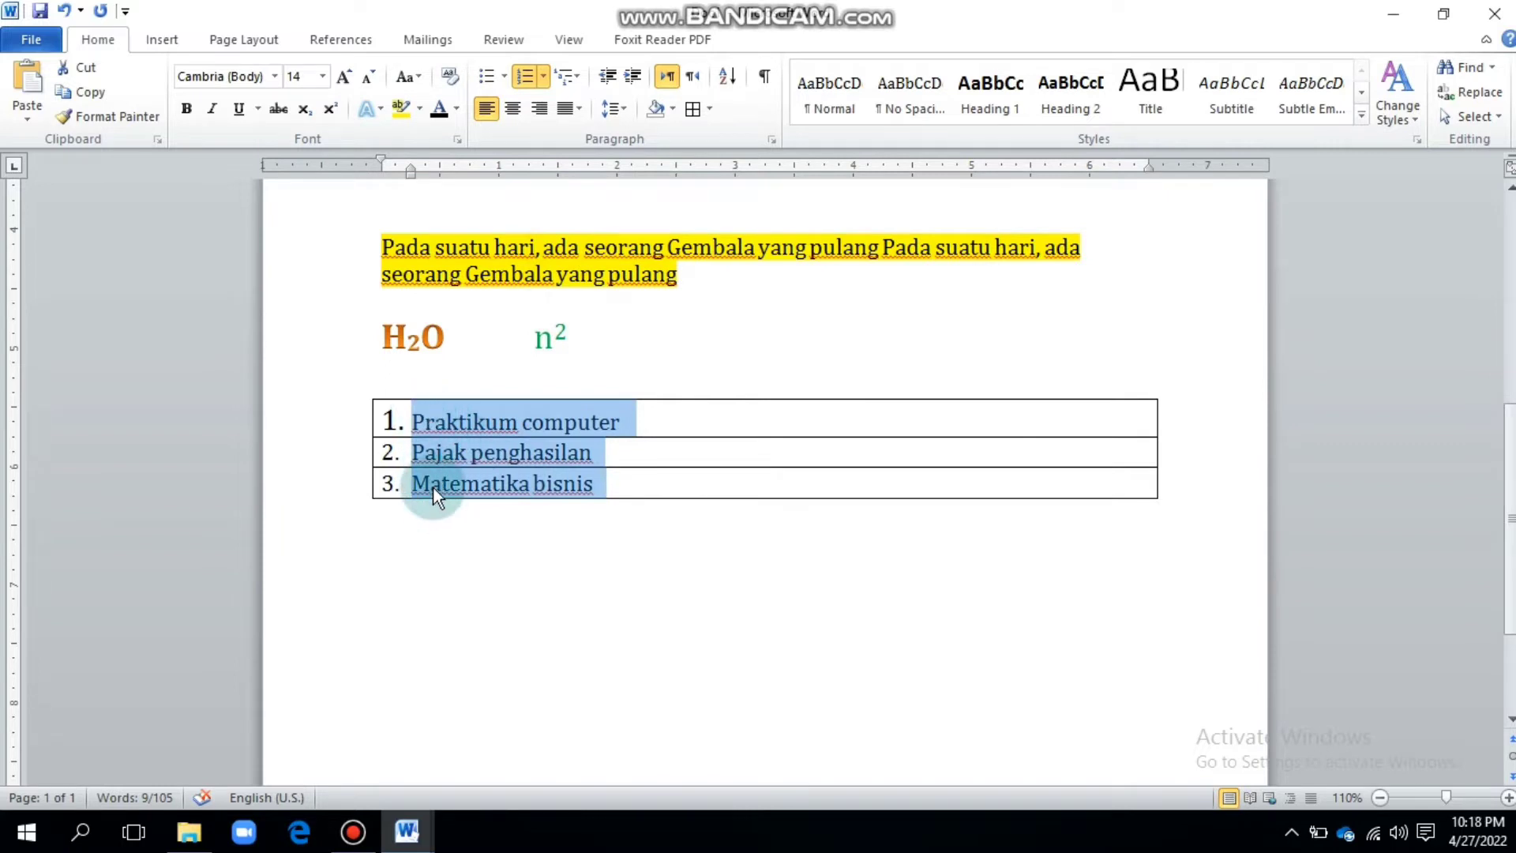
pyautogui.click(588, 542)
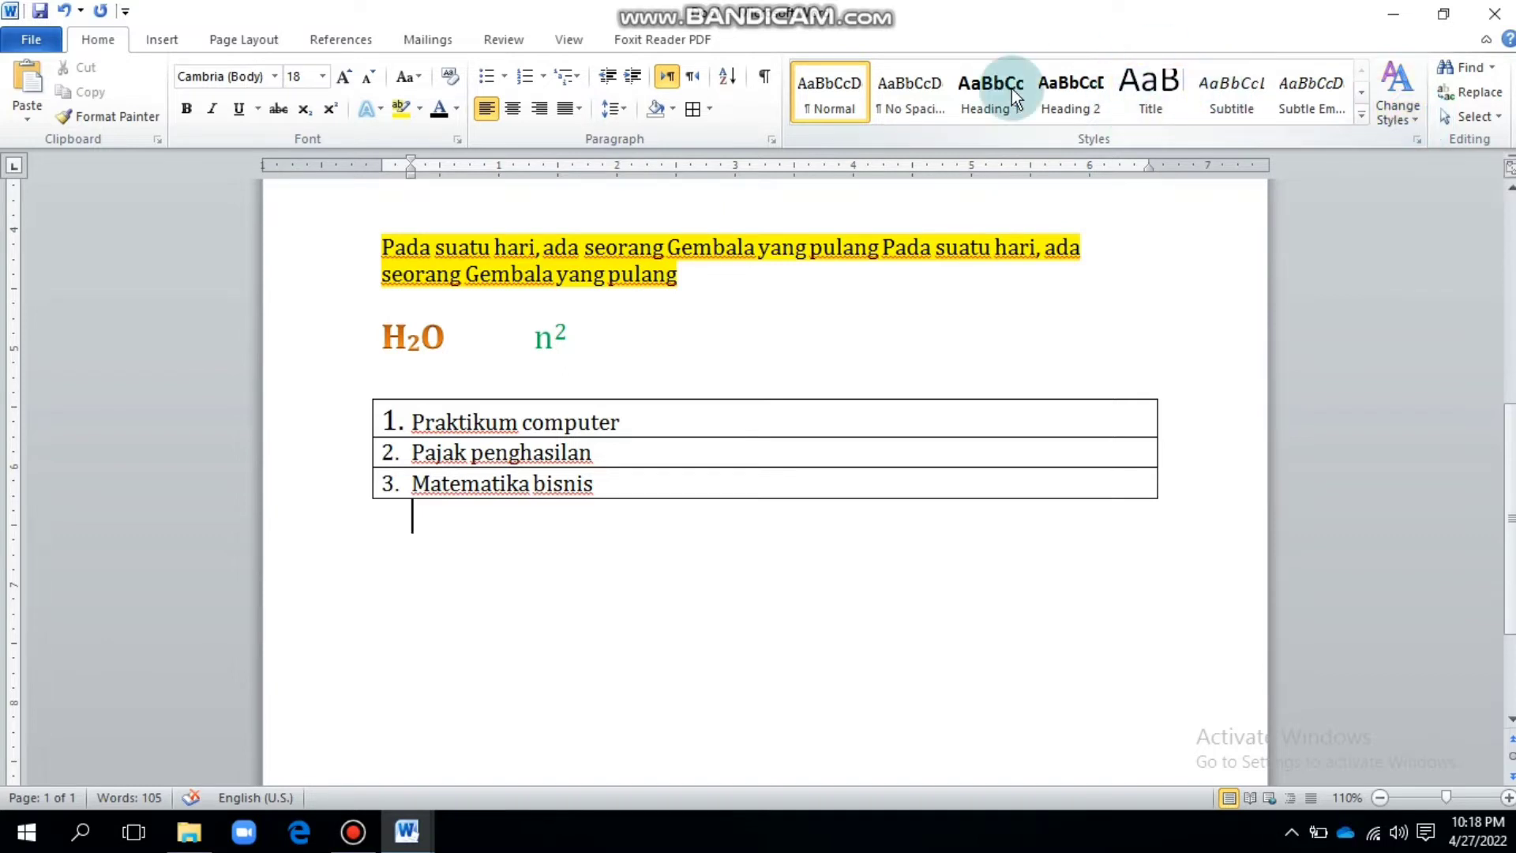
# Look through the style sets available for changing the document's styles and close the list without choosing one.
pyautogui.click(1413, 139)
pyautogui.click(1412, 140)
pyautogui.click(1415, 116)
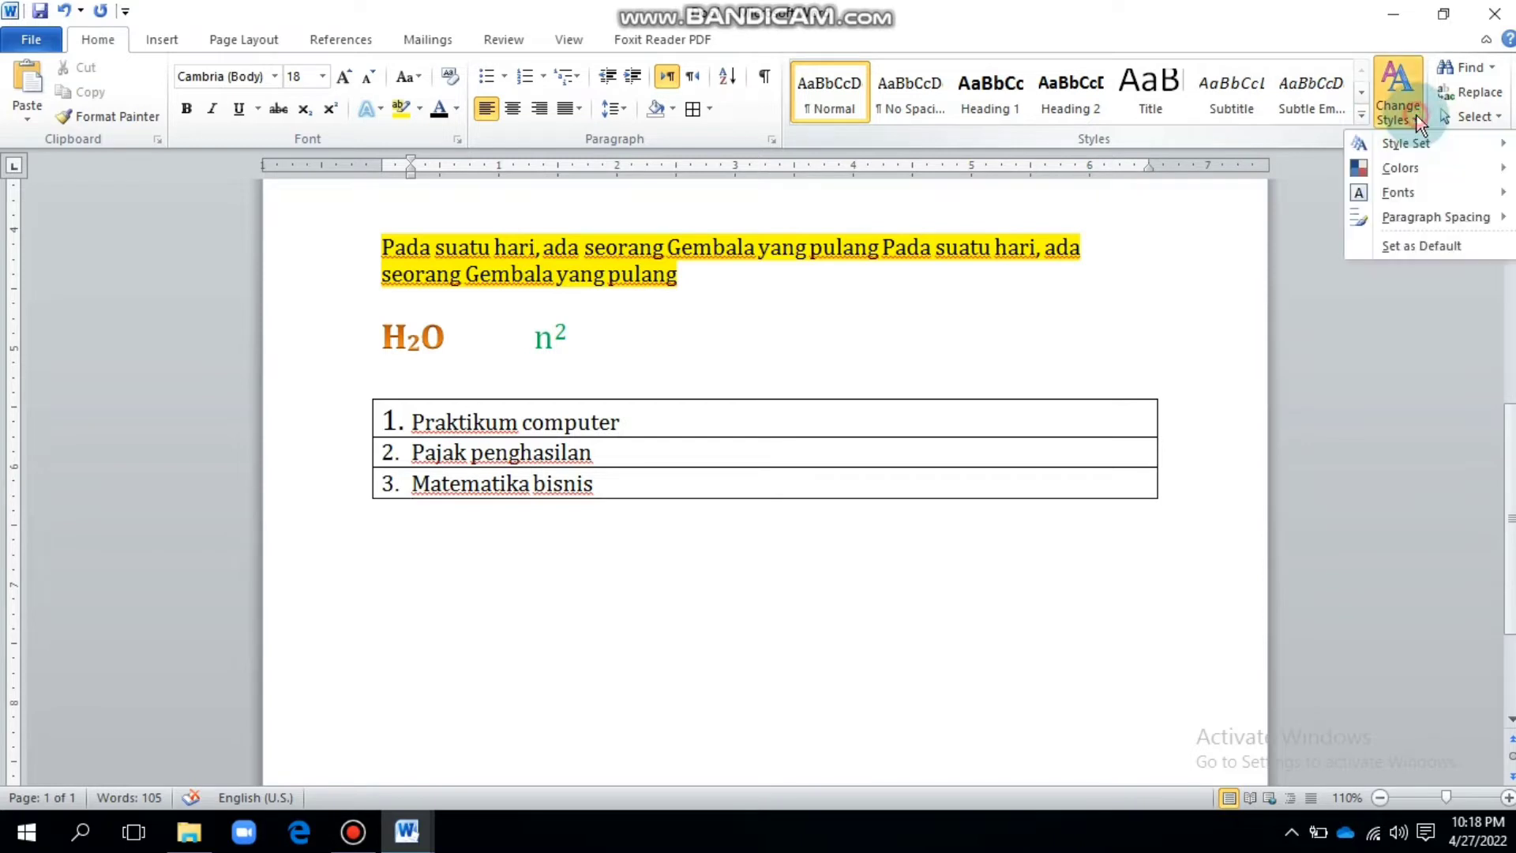
pyautogui.moveTo(1375, 140)
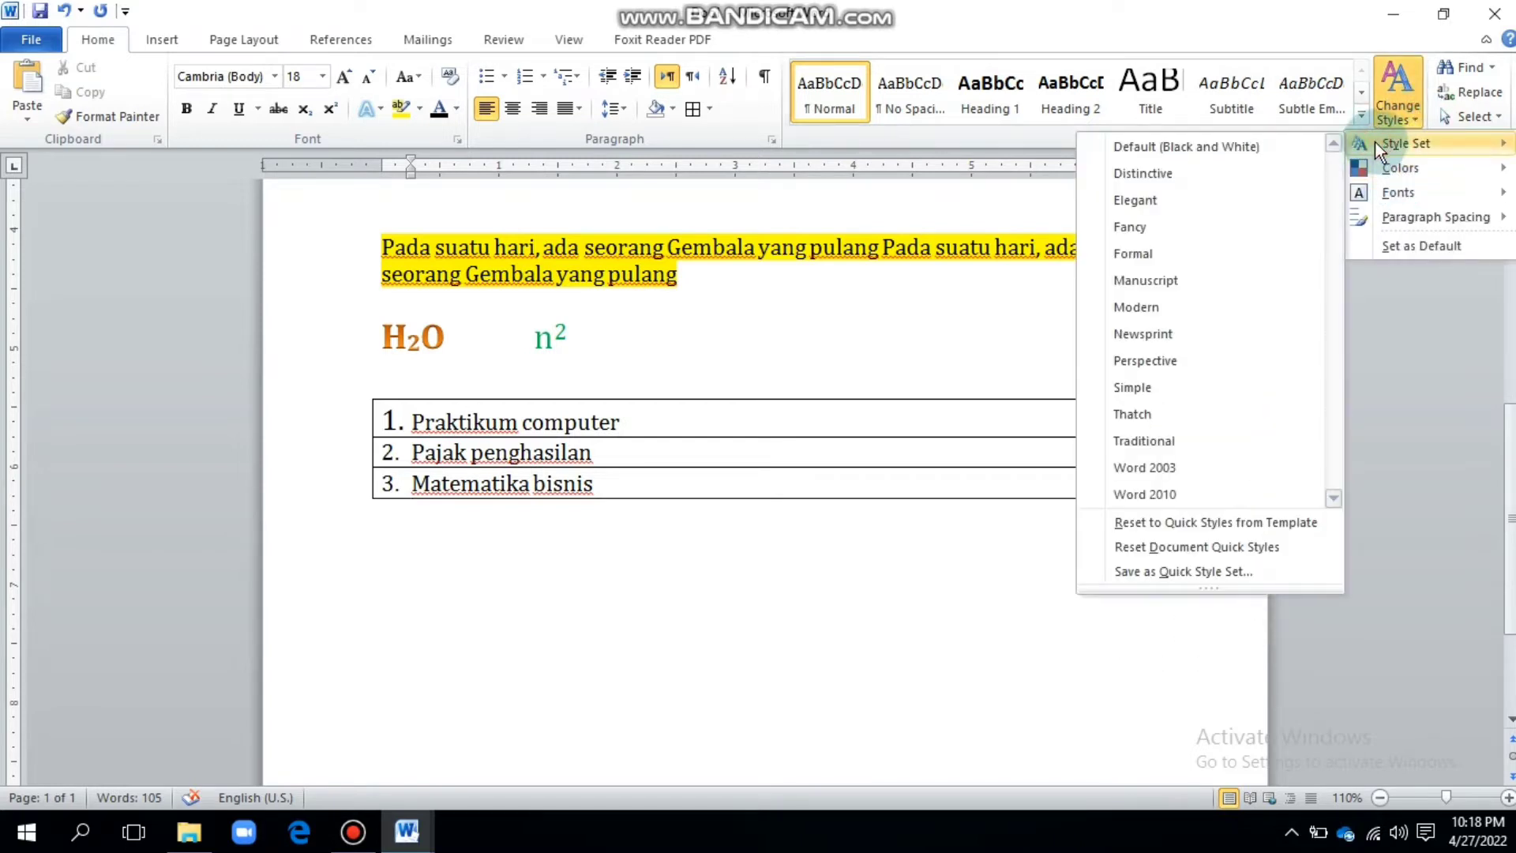
pyautogui.click(971, 313)
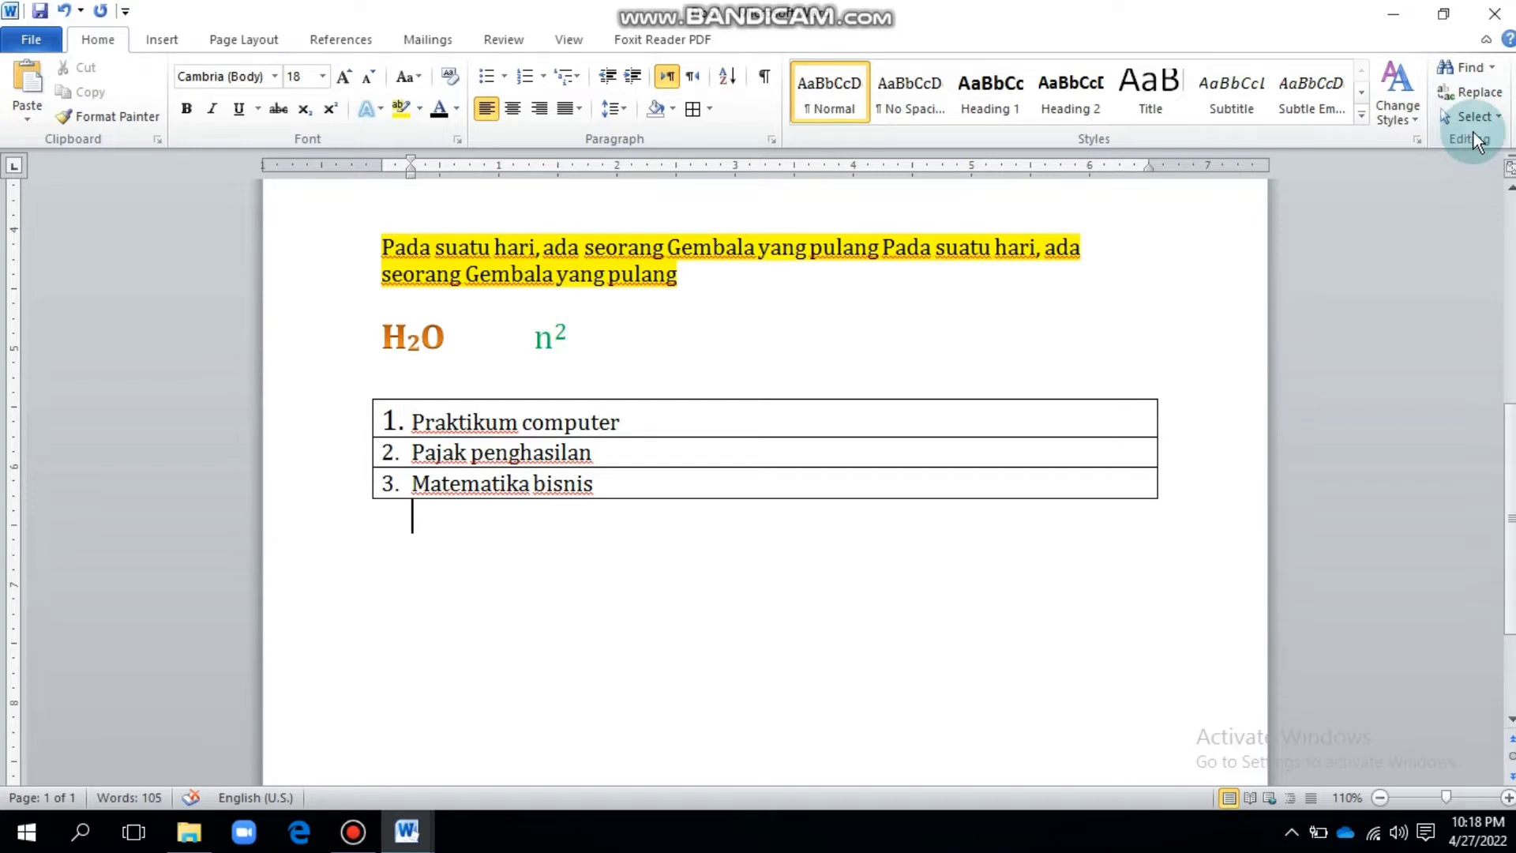
# Search the document for the word "langsung" and look at its highlighted occurrence in the first paragraph.
pyautogui.click(1489, 68)
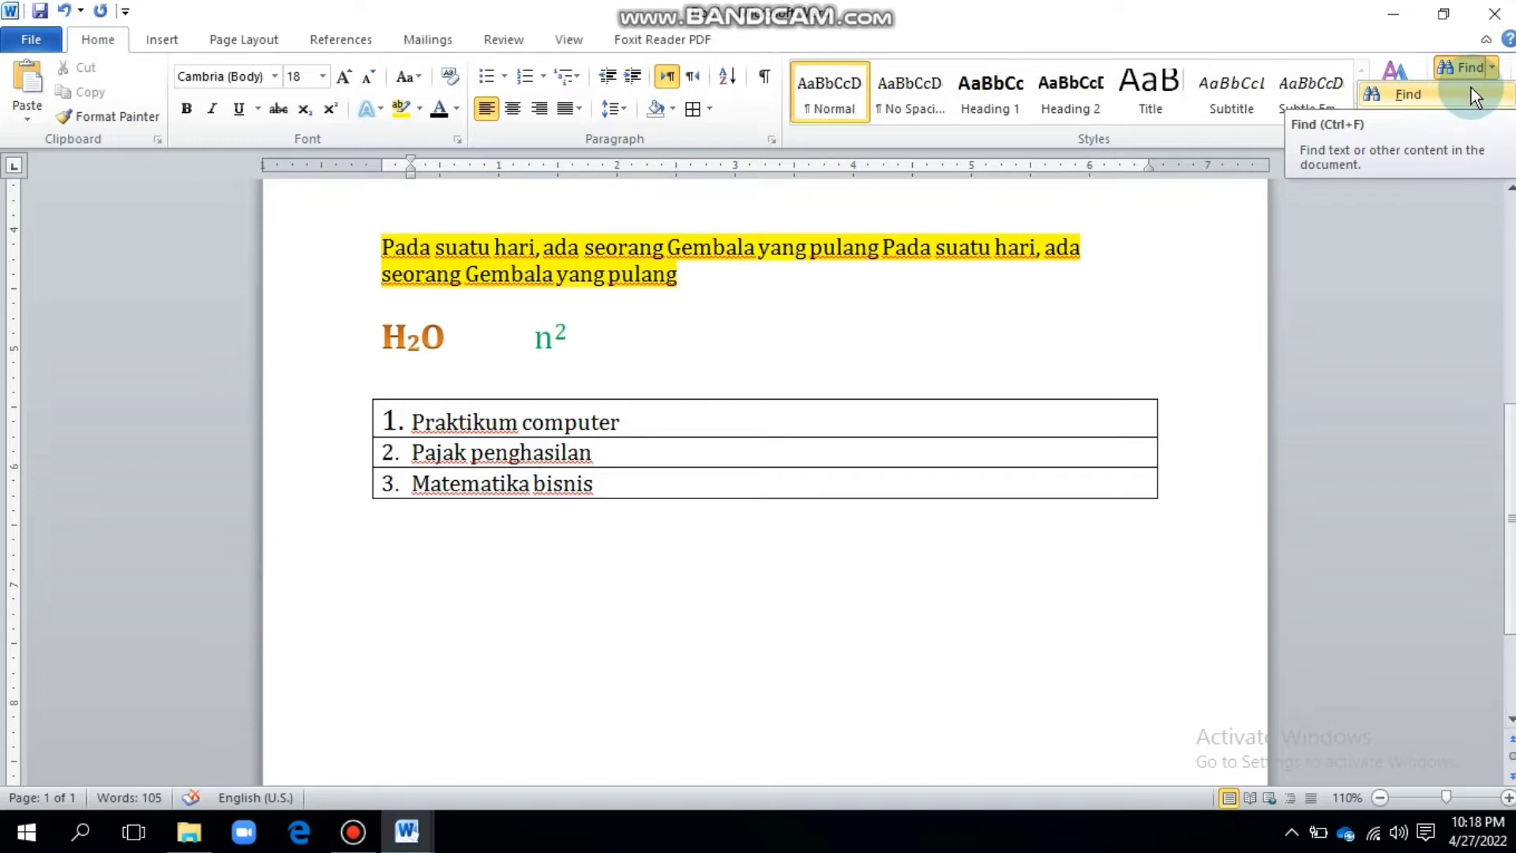
pyautogui.click(1411, 91)
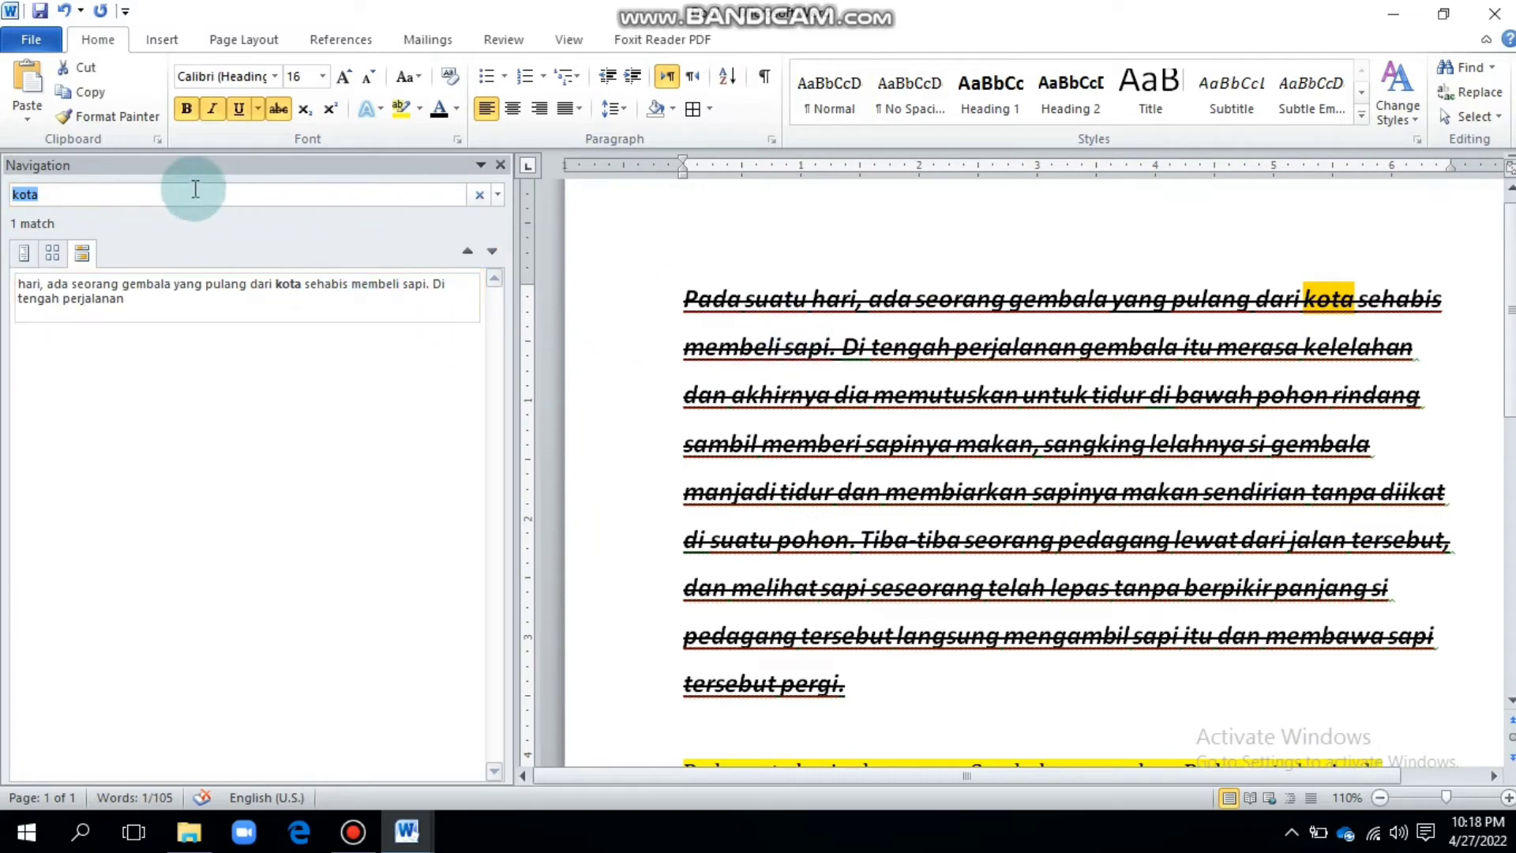
pyautogui.click(192, 195)
pyautogui.press('BackSpace')
pyautogui.press('BackSpace')
pyautogui.press('BackSpace')
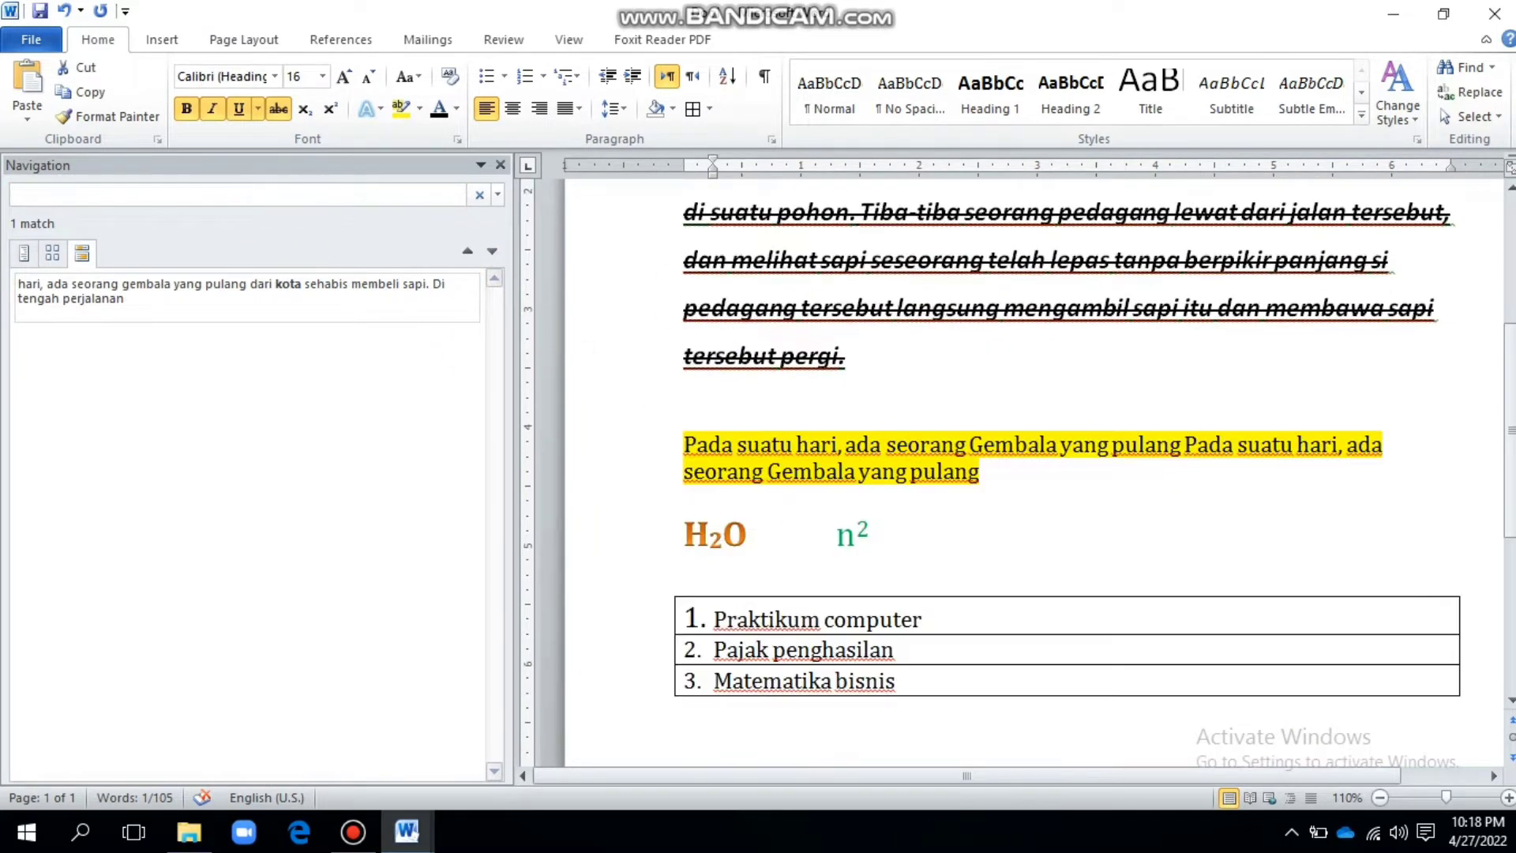
pyautogui.write('In')
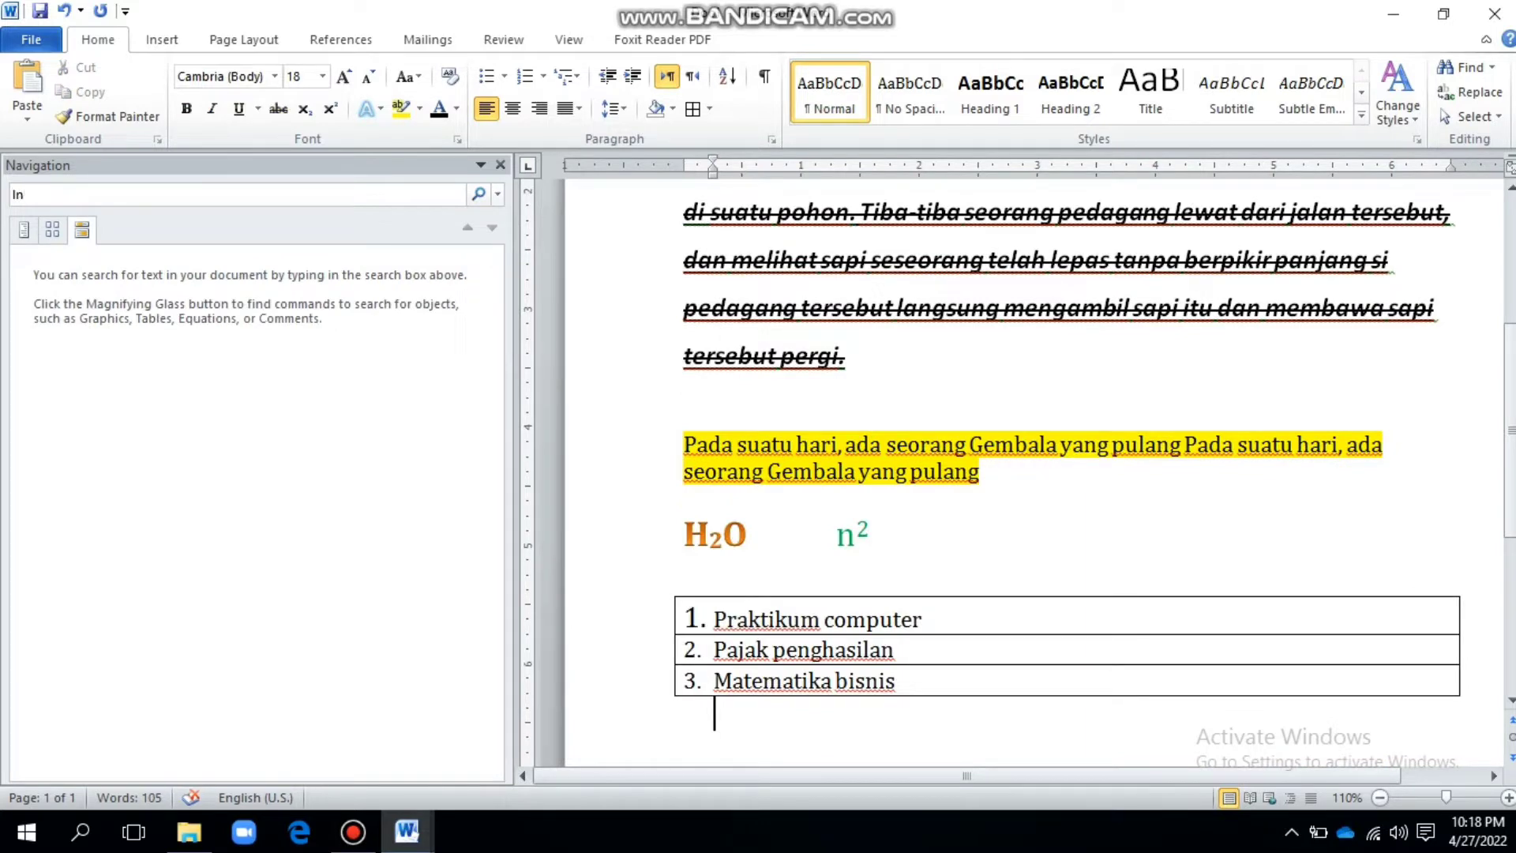
pyautogui.press('BackSpace')
pyautogui.write('ag')
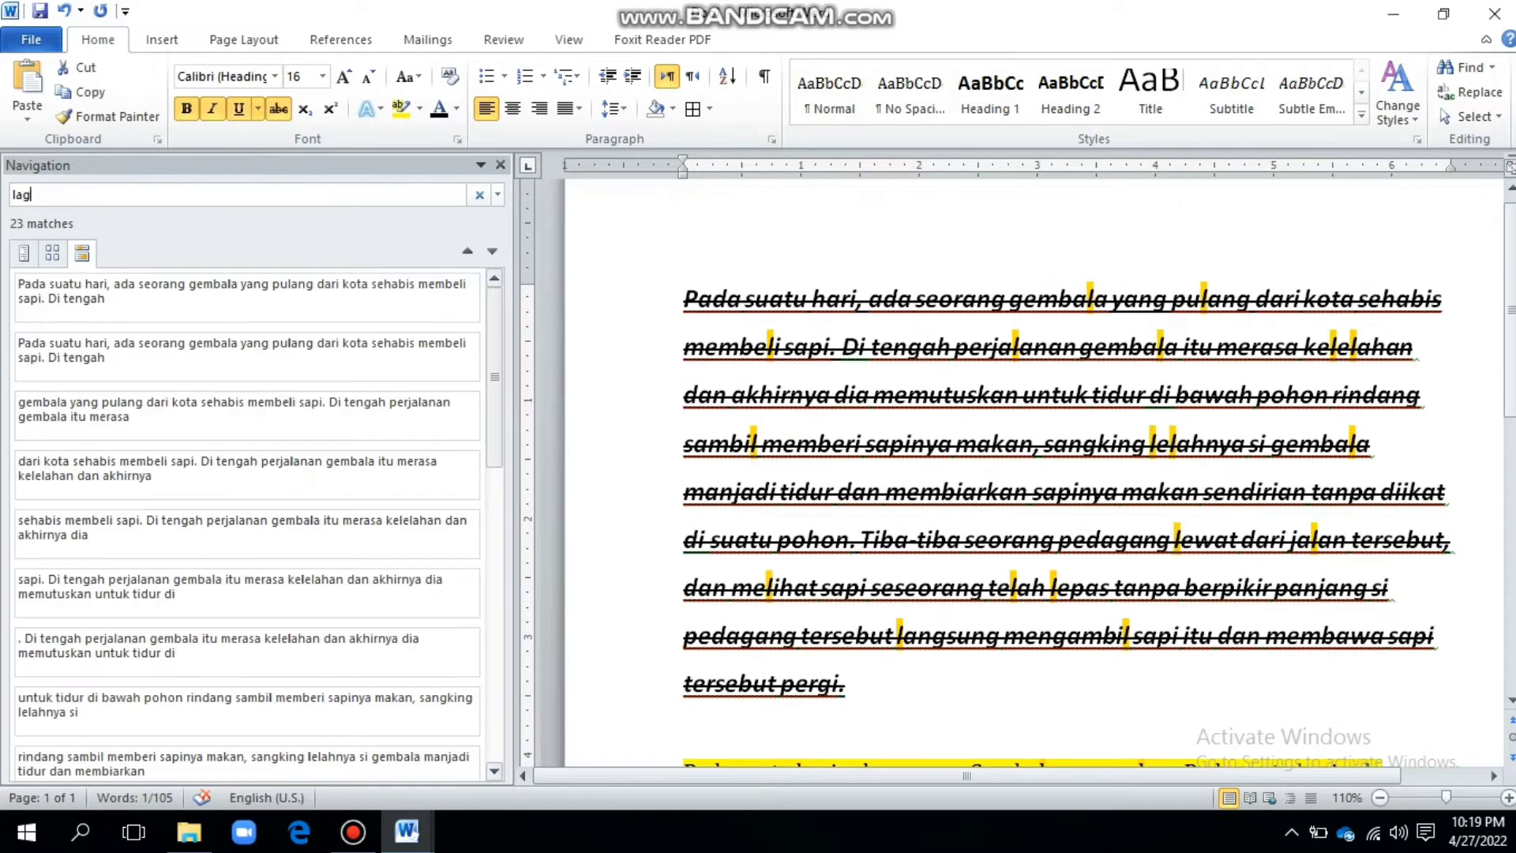
pyautogui.press('BackSpace')
pyautogui.write('ngsu')
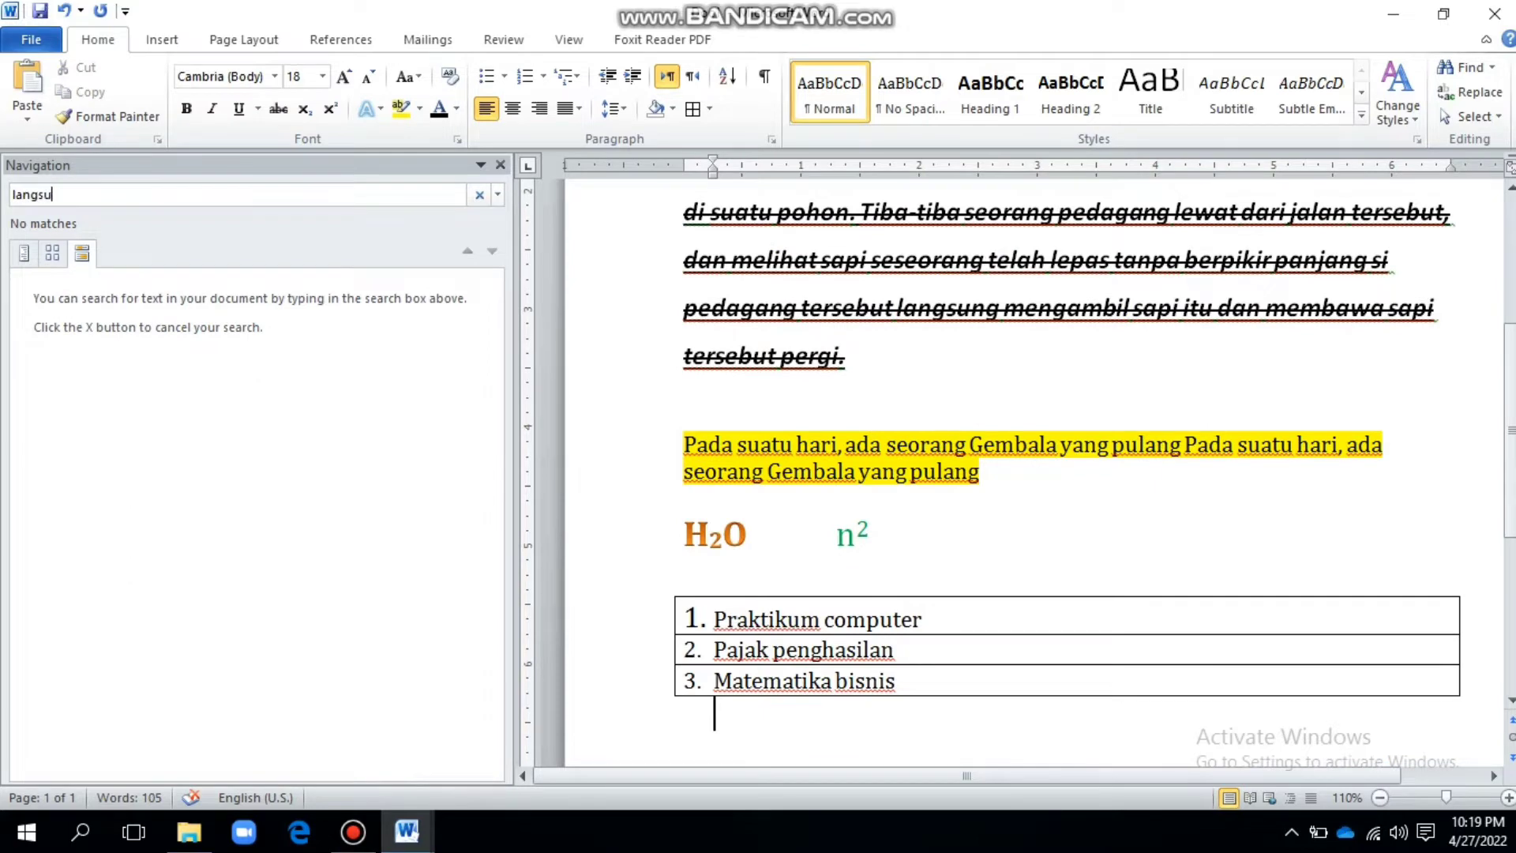
pyautogui.write('ng')
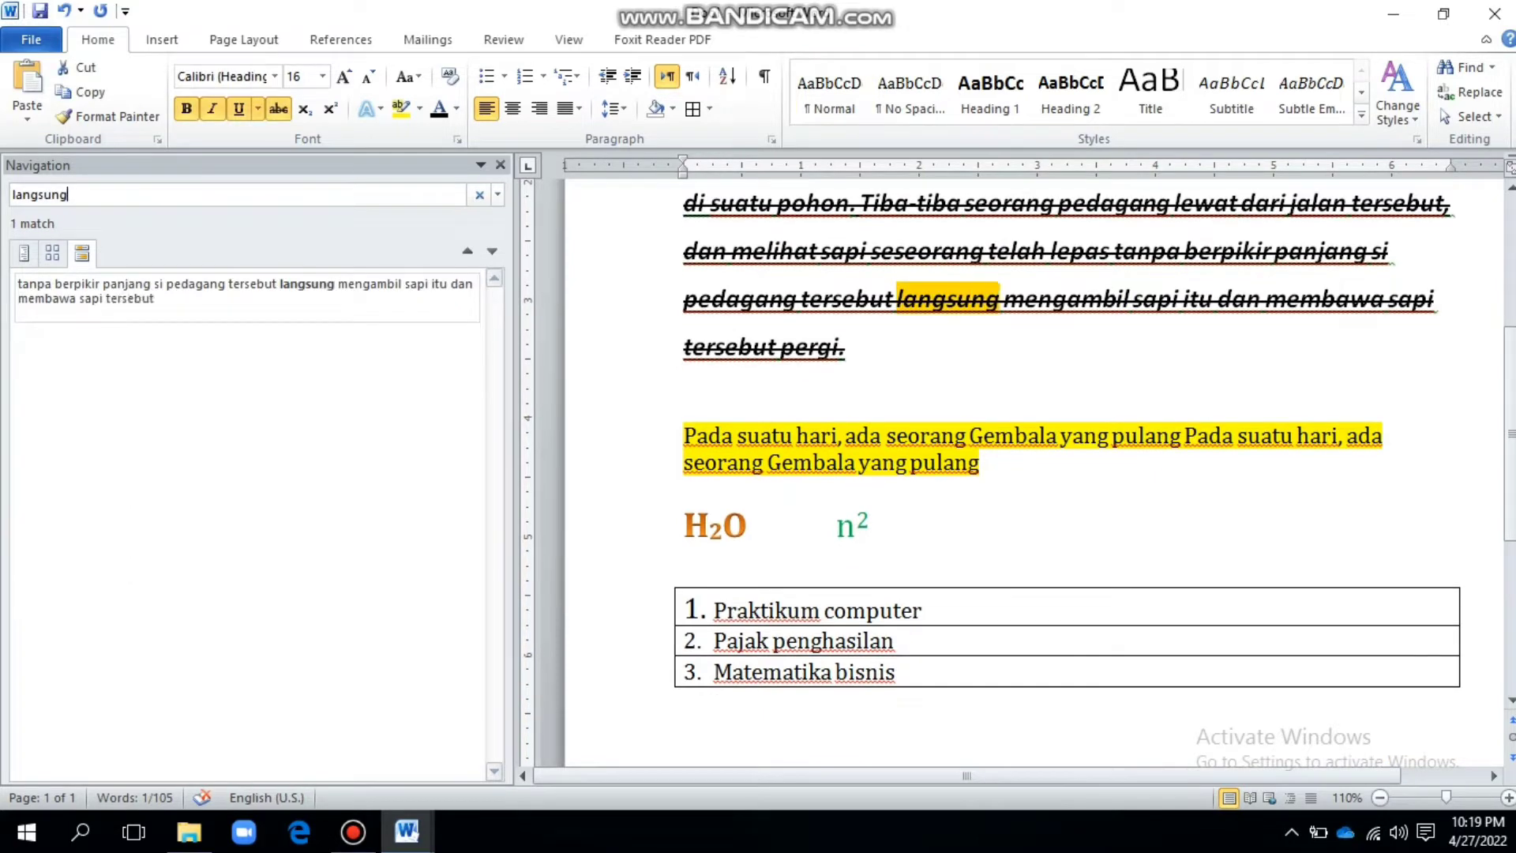
pyautogui.click(192, 197)
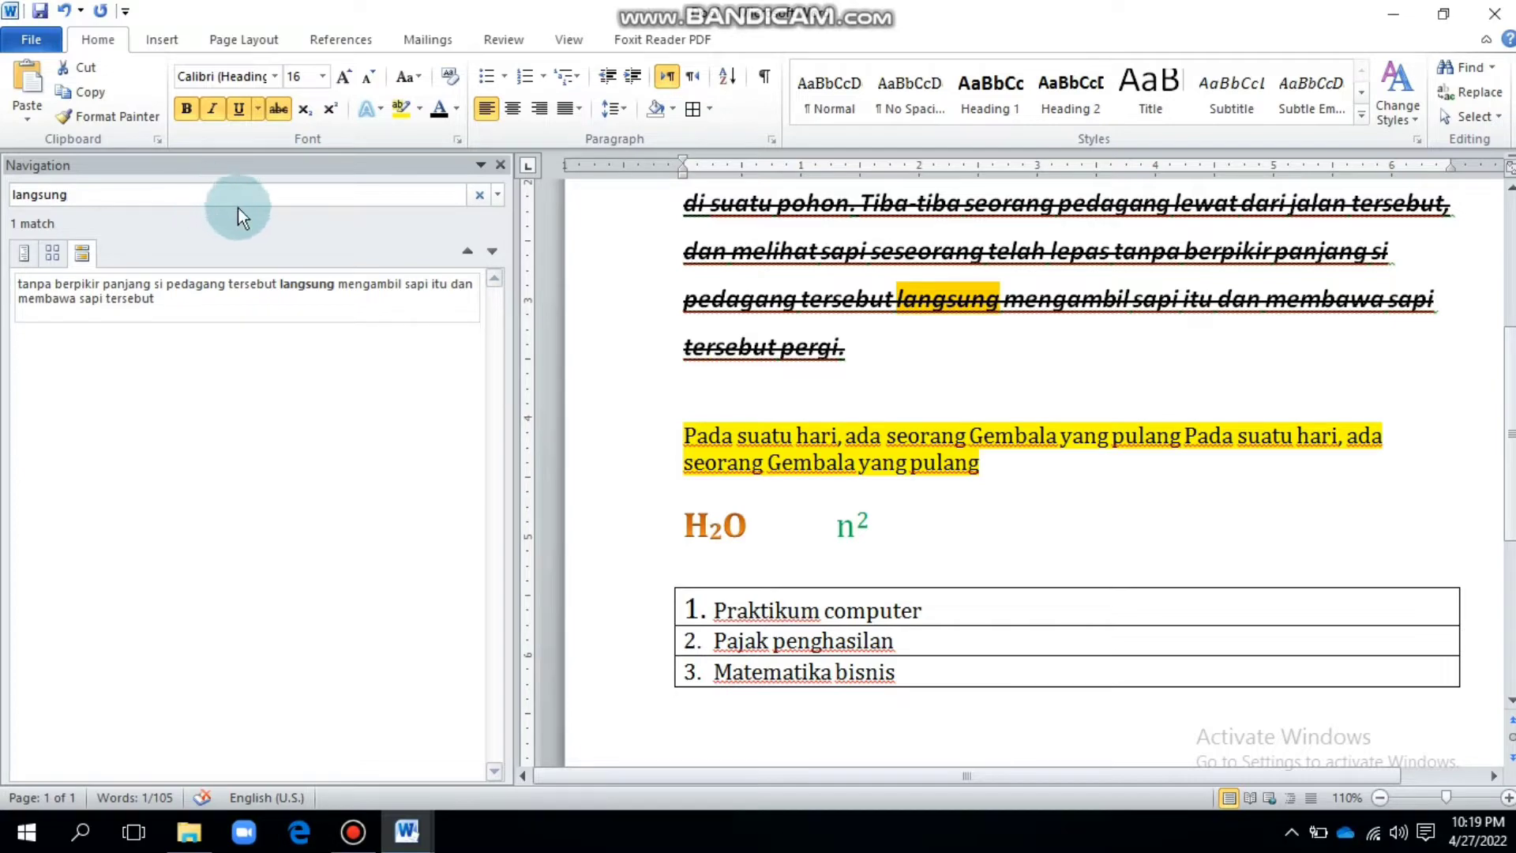
pyautogui.scroll(5, 1026, 382)
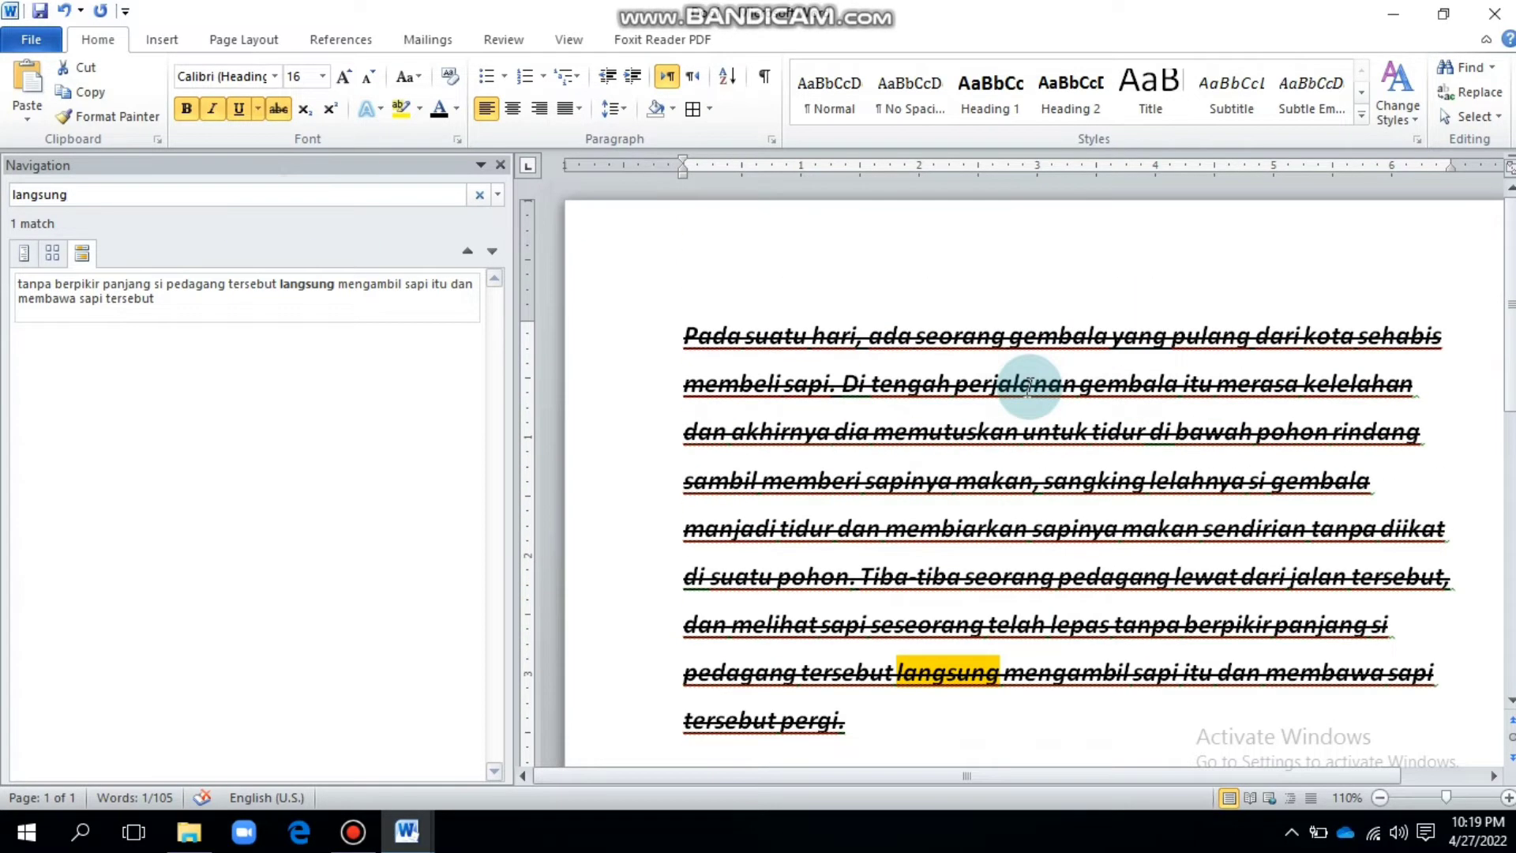
pyautogui.scroll(-3, 1028, 384)
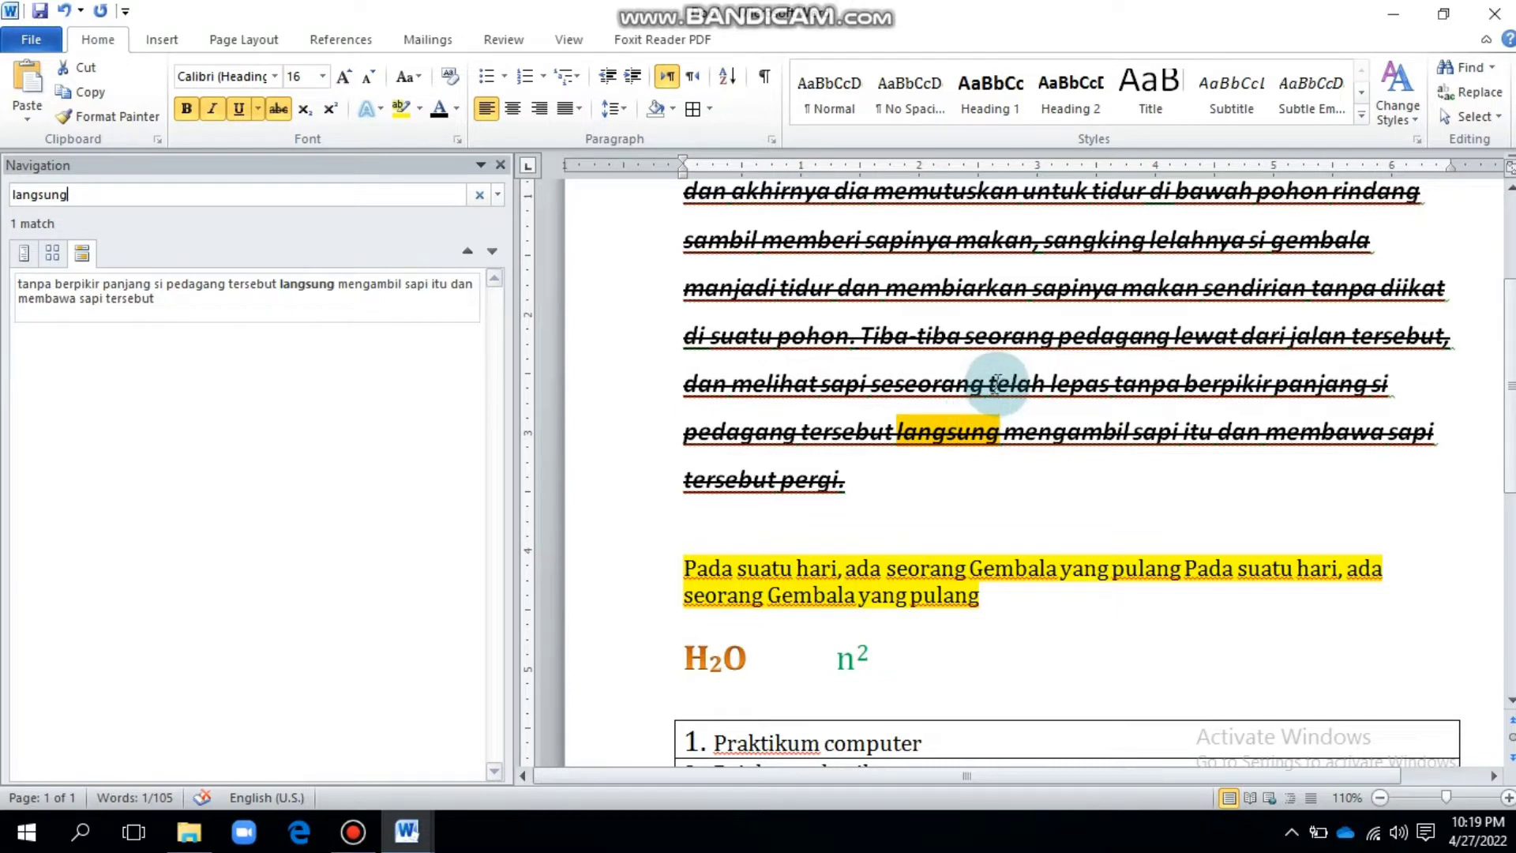
pyautogui.scroll(1, 996, 383)
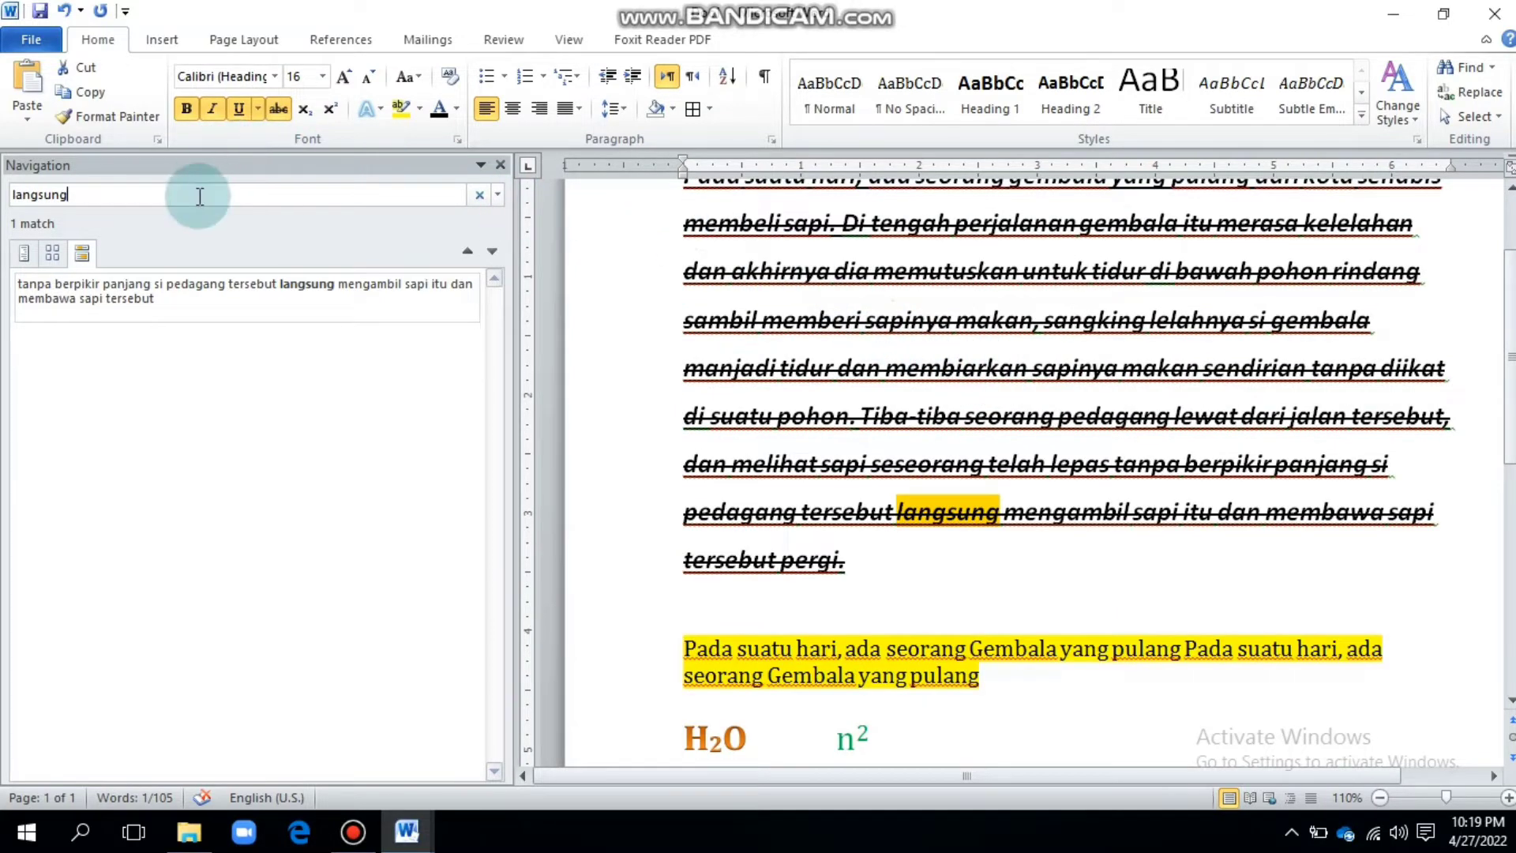
# Search the document for the word "memberi", look at its place in the paragraph, and close the search.
pyautogui.press('BackSpace')
pyautogui.press('BackSpace')
pyautogui.press('BackSpace')
pyautogui.press('BackSpace')
pyautogui.press('BackSpace')
pyautogui.press('BackSpace')
pyautogui.press('BackSpace')
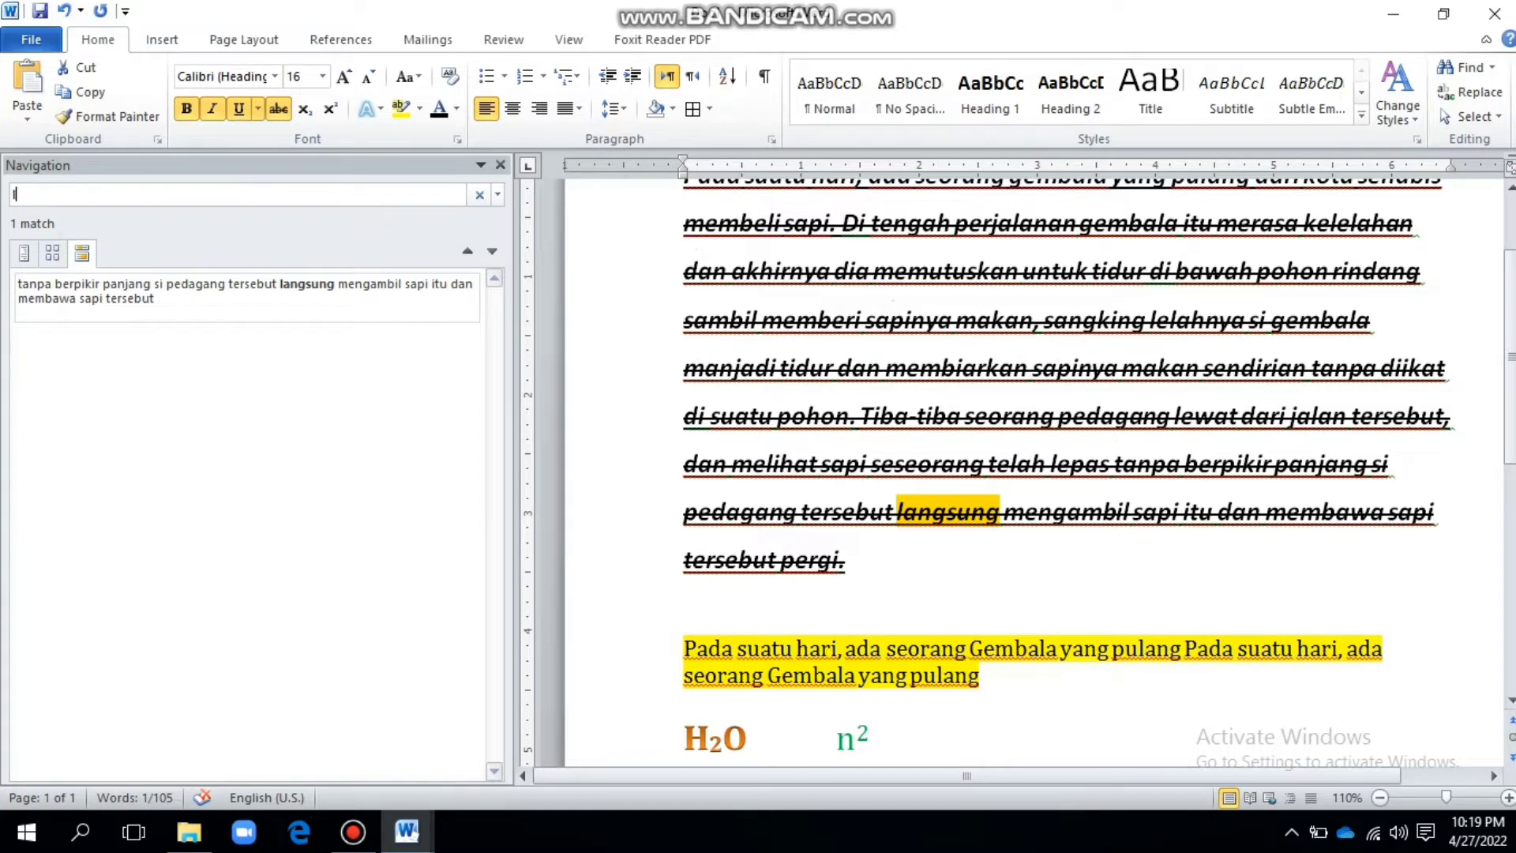
pyautogui.press('BackSpace')
pyautogui.write('membe')
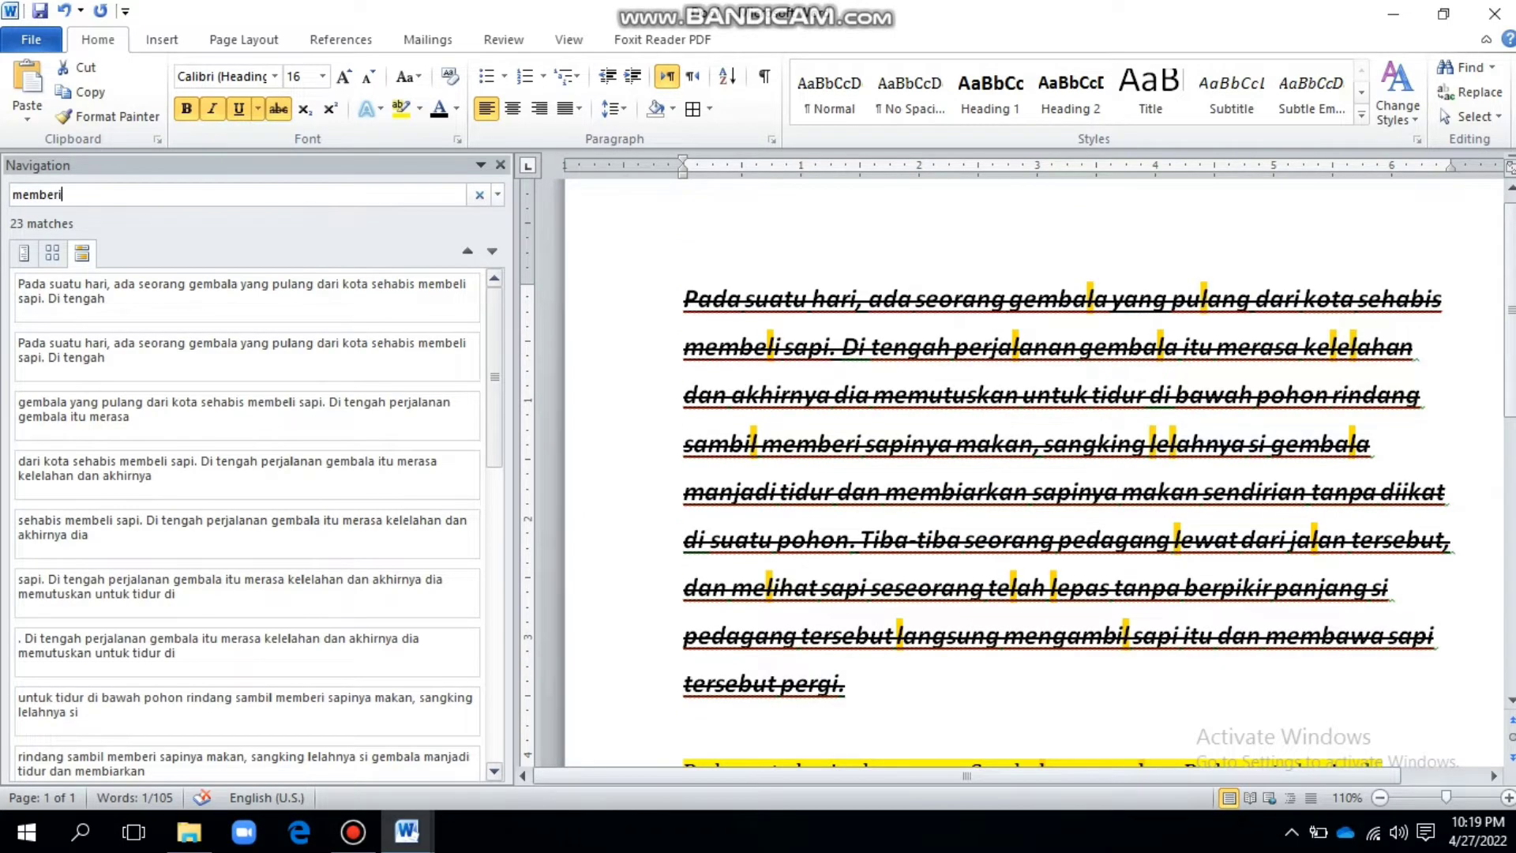
pyautogui.write('ri')
pyautogui.scroll(3, 1089, 679)
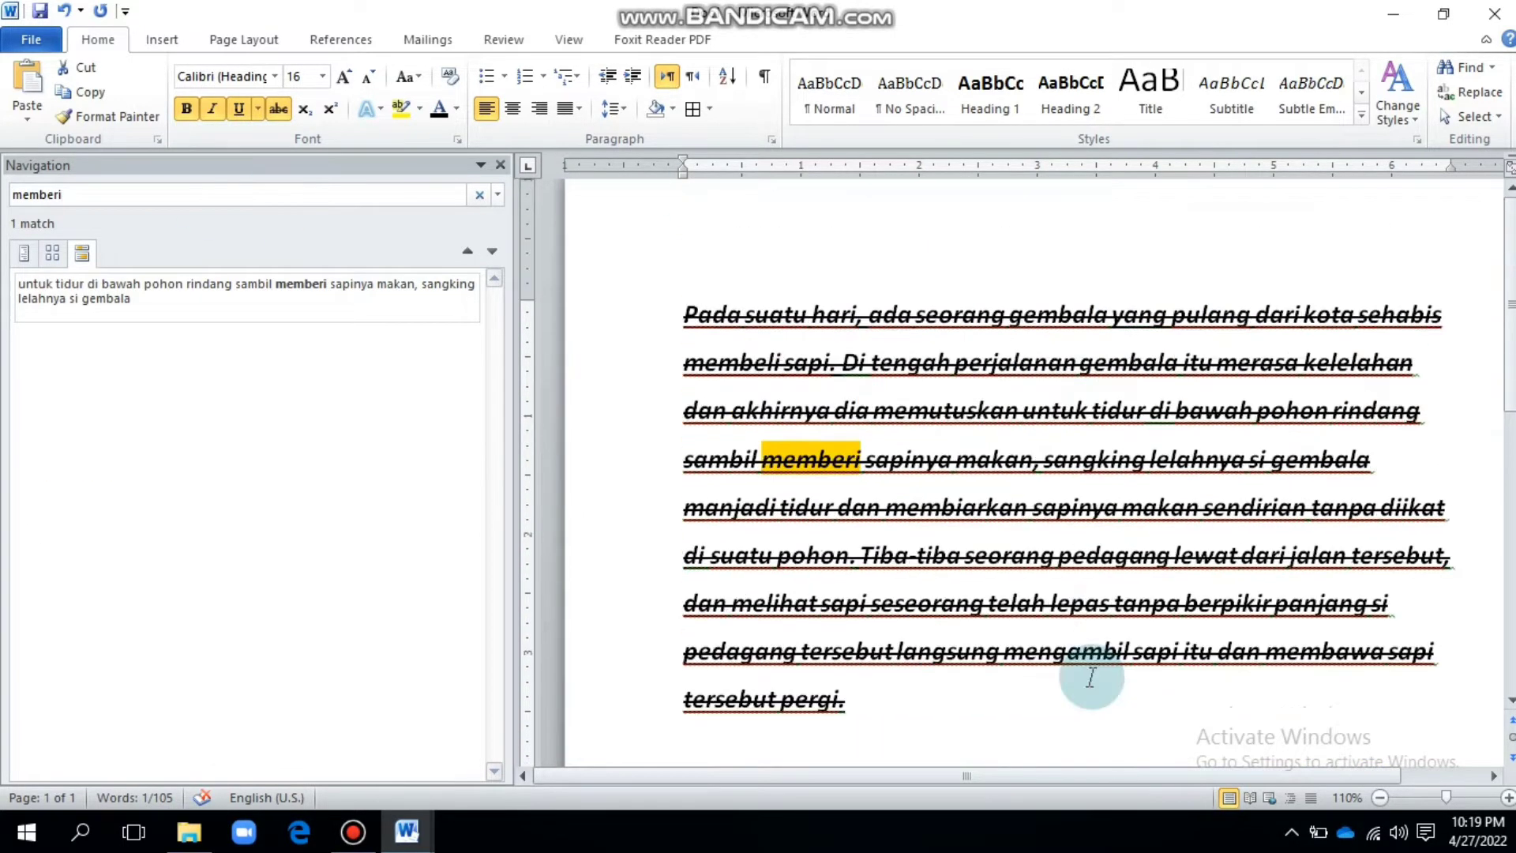
pyautogui.scroll(-3, 987, 584)
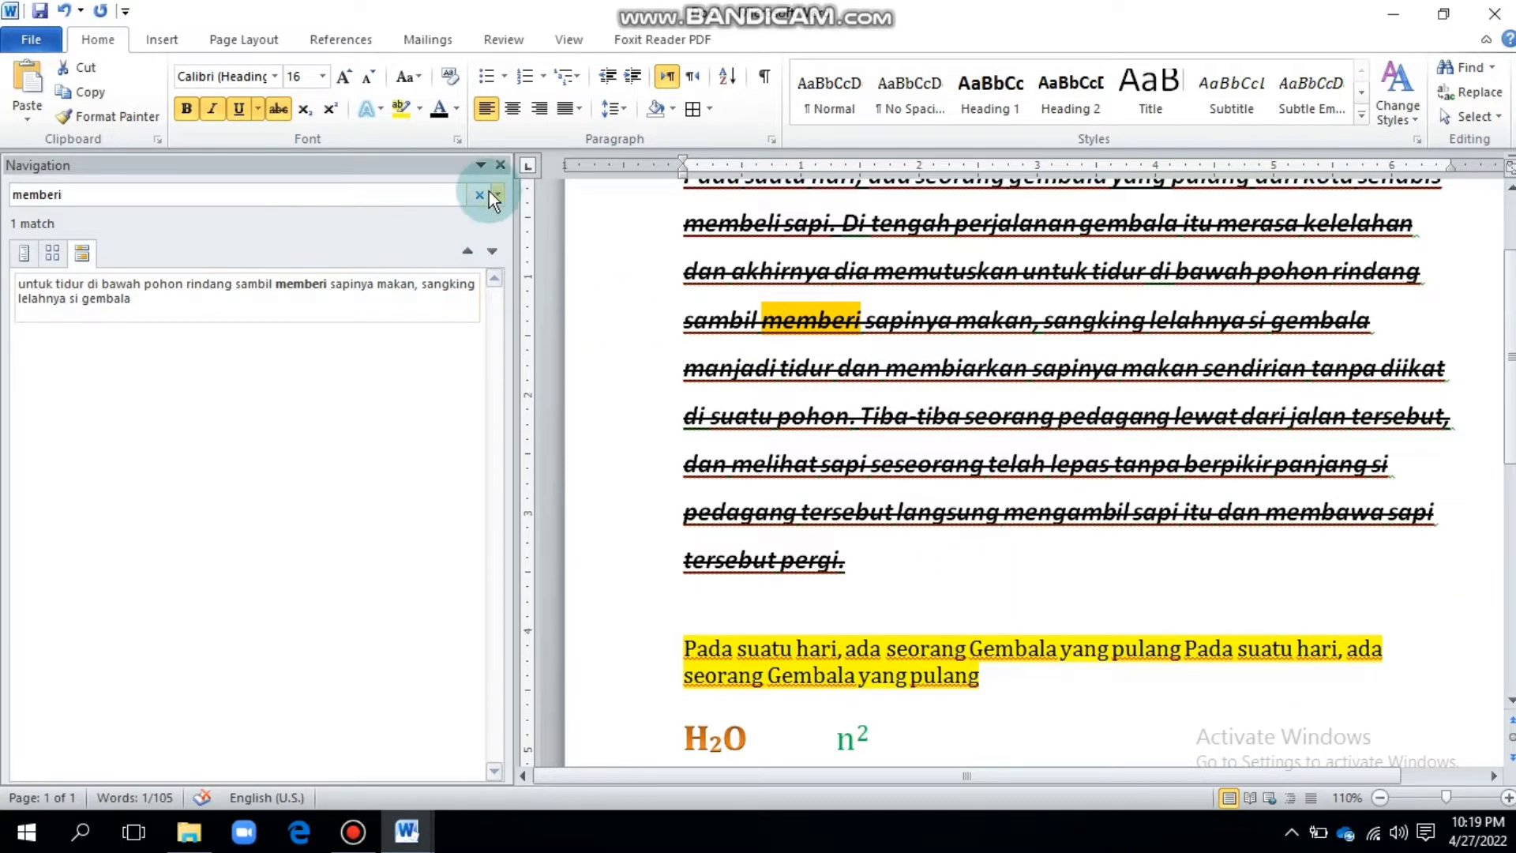
pyautogui.click(501, 165)
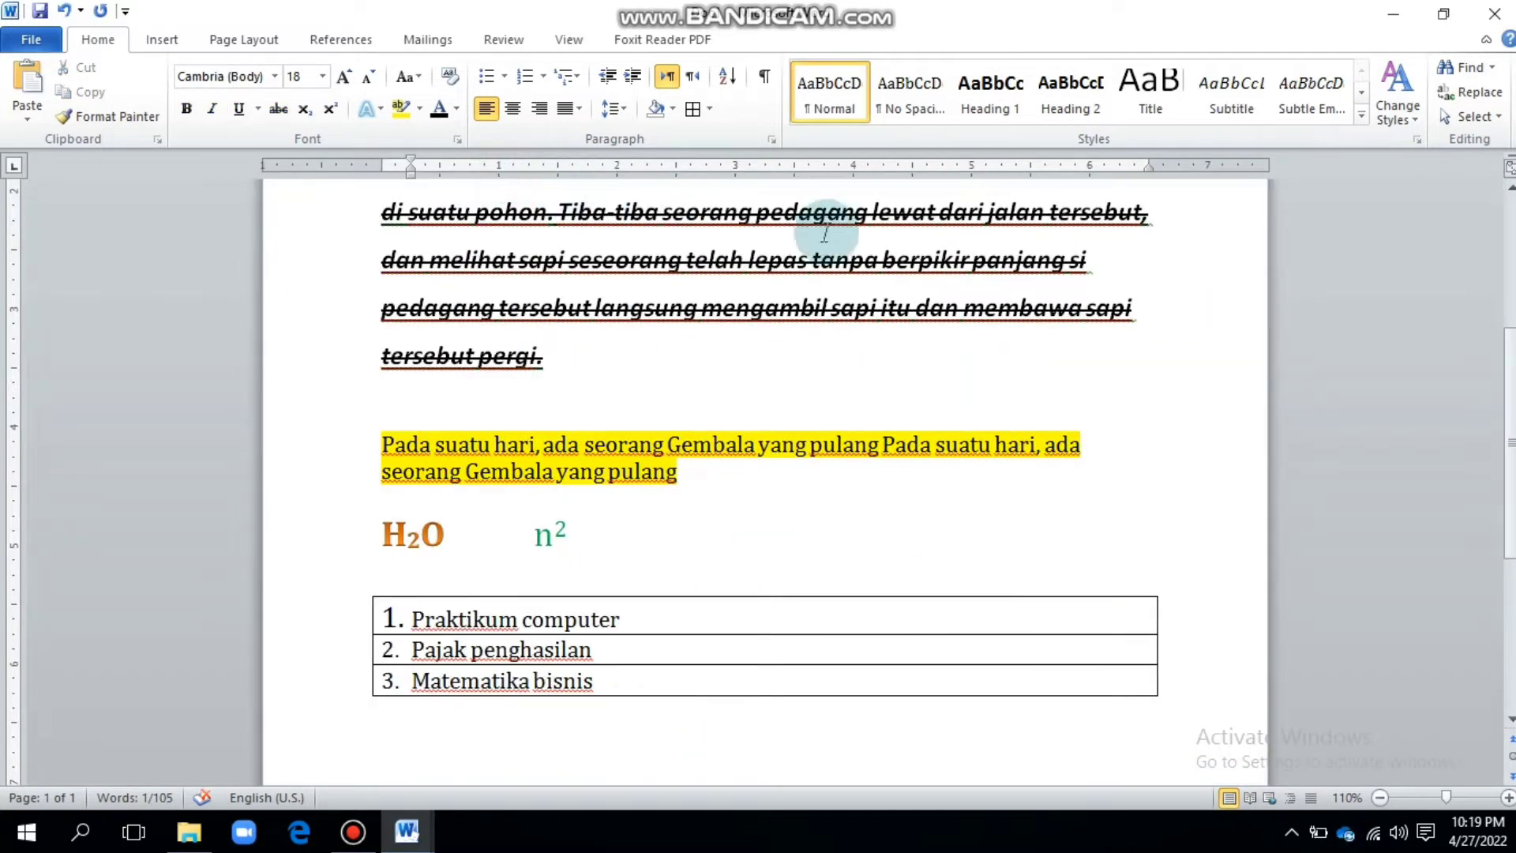
# Start a find-and-replace operation and enter "seorang" as the text to find.
pyautogui.click(1500, 98)
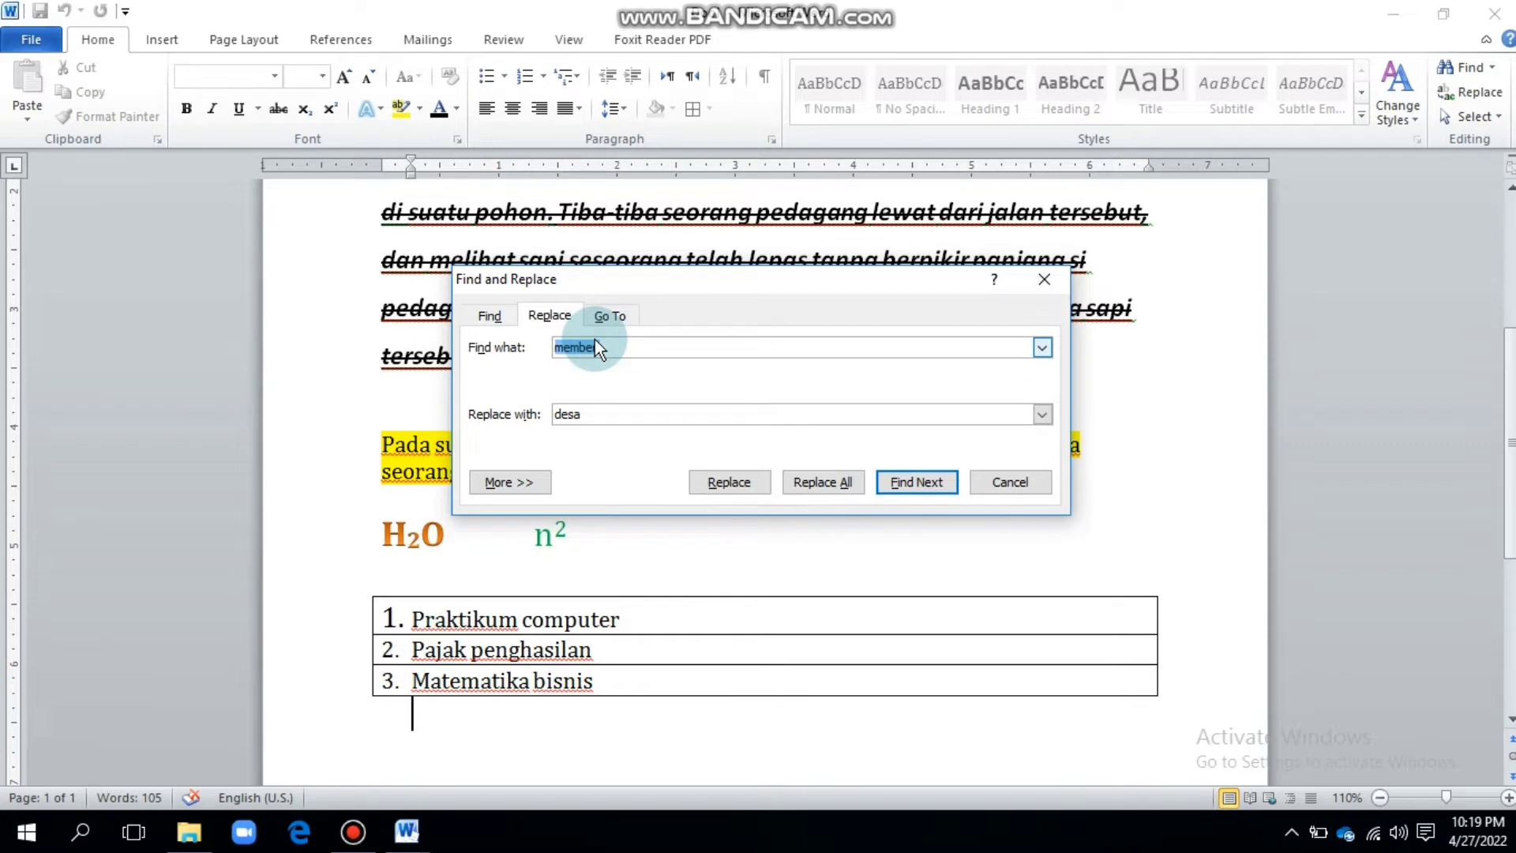
pyautogui.click(639, 346)
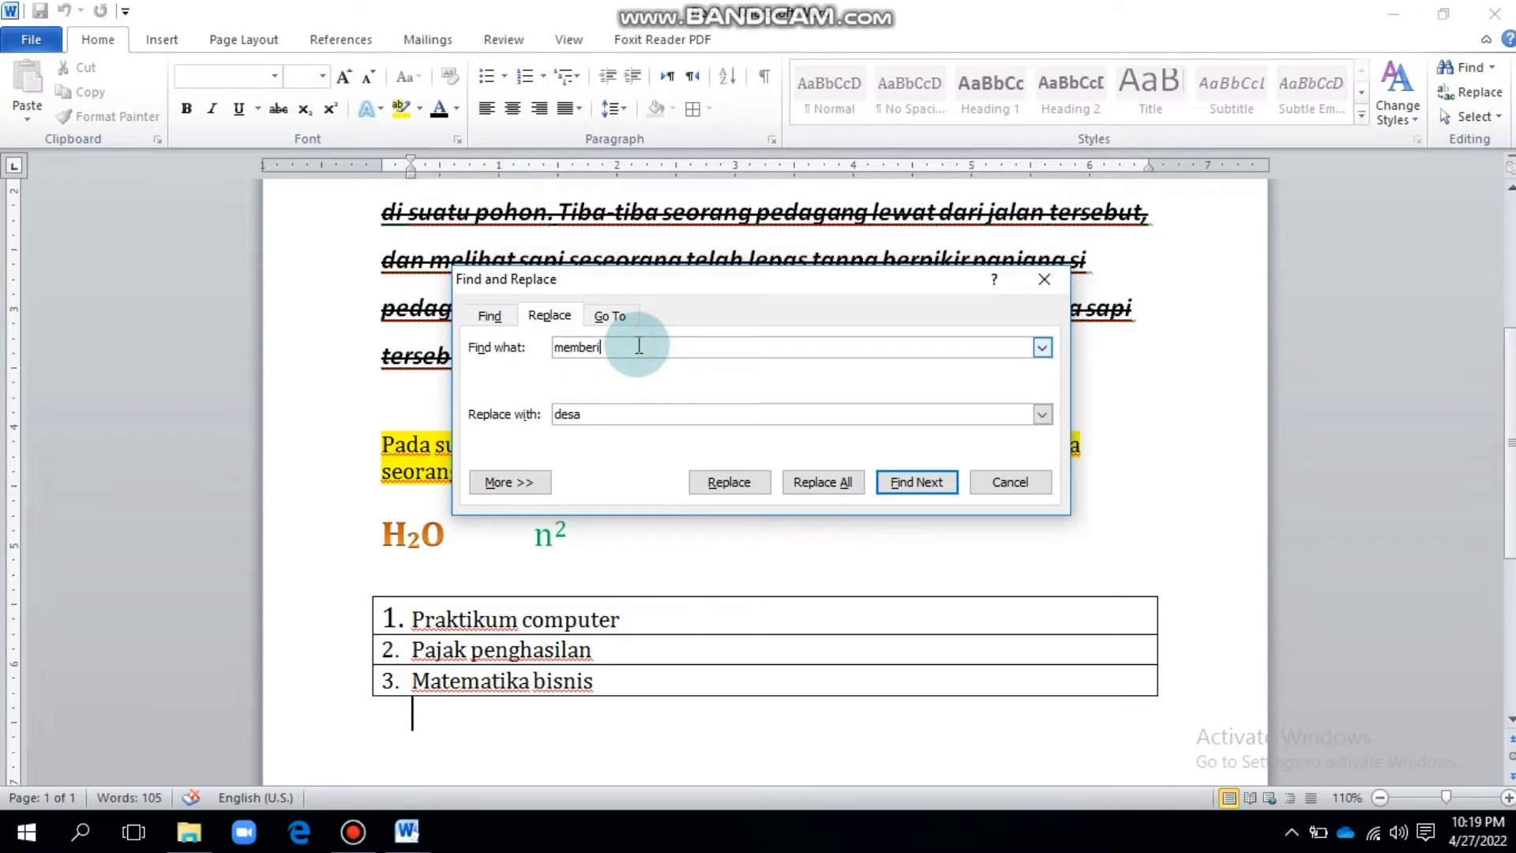
pyautogui.click(631, 406)
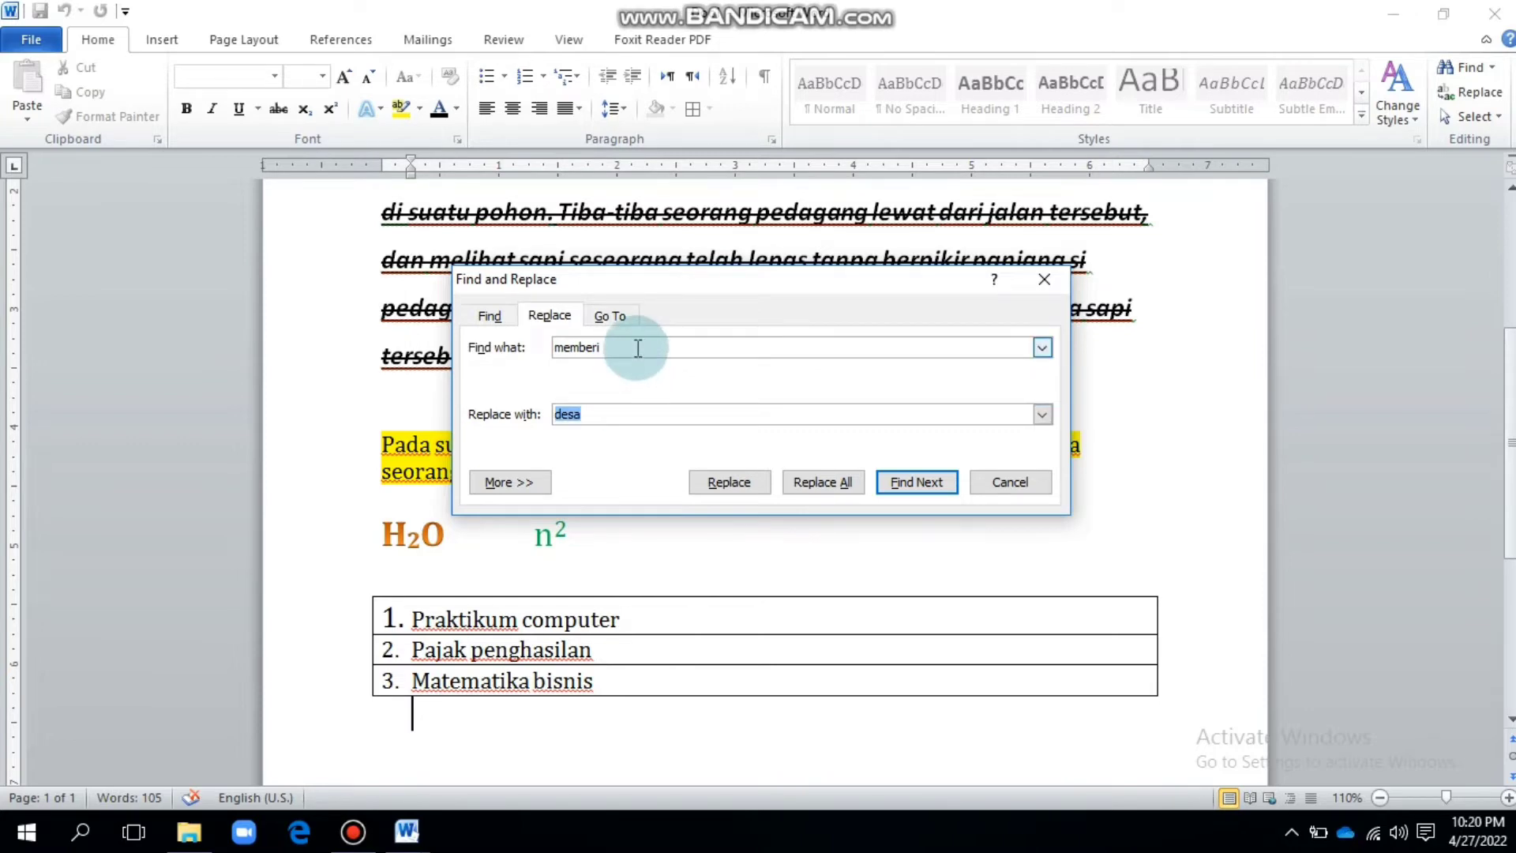
pyautogui.click(624, 413)
pyautogui.press('BackSpace')
pyautogui.press('BackSpace')
pyautogui.press('BackSpace')
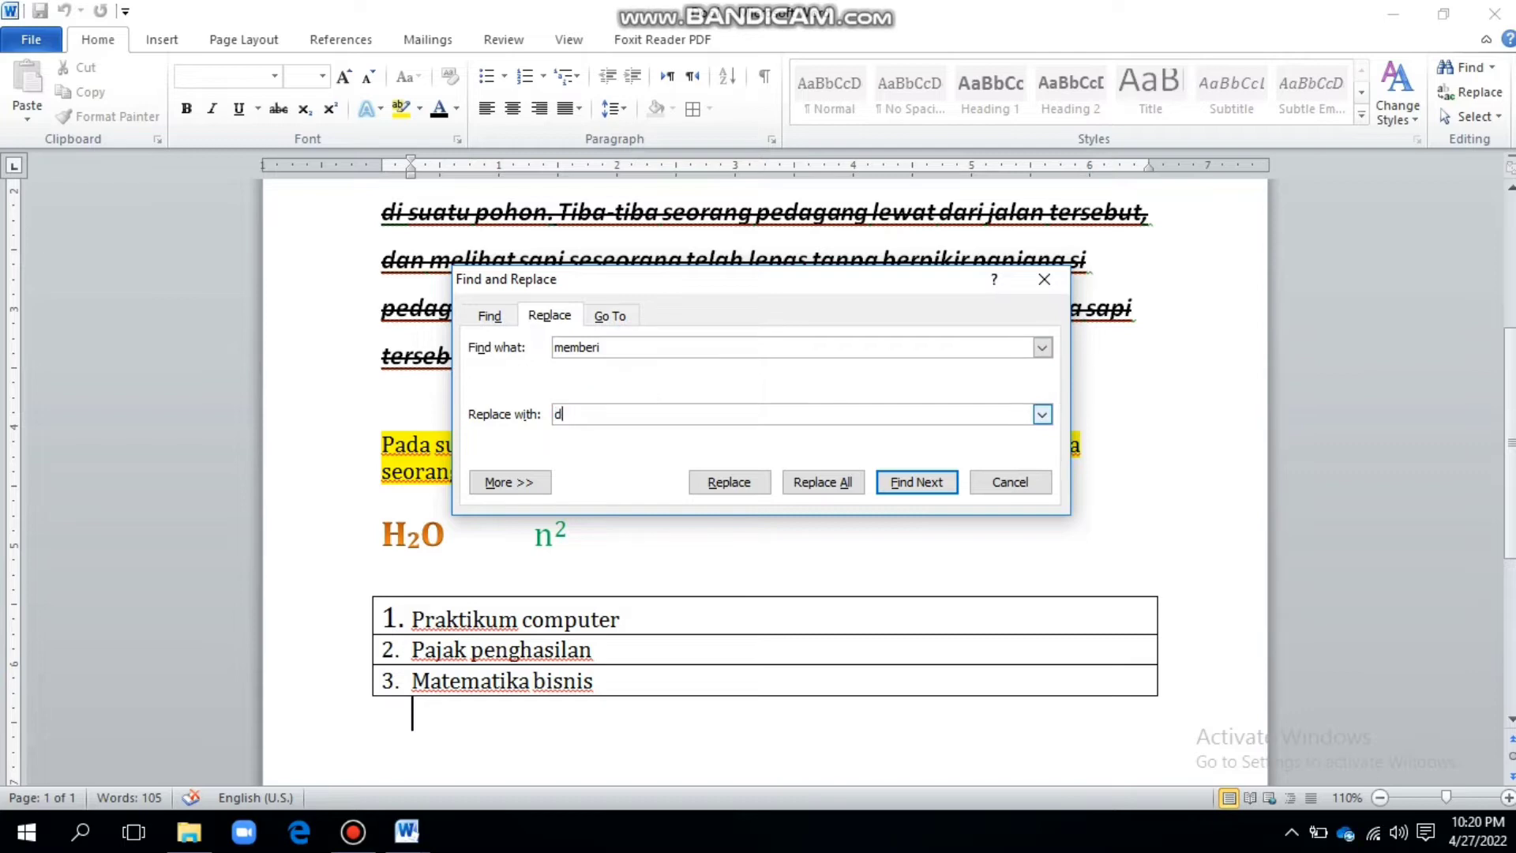
pyautogui.click(677, 347)
pyautogui.press('BackSpace')
pyautogui.press('BackSpace')
pyautogui.press('BackSpace')
pyautogui.press('BackSpace')
pyautogui.press('BackSpace')
pyautogui.press('BackSpace')
pyautogui.press('BackSpace')
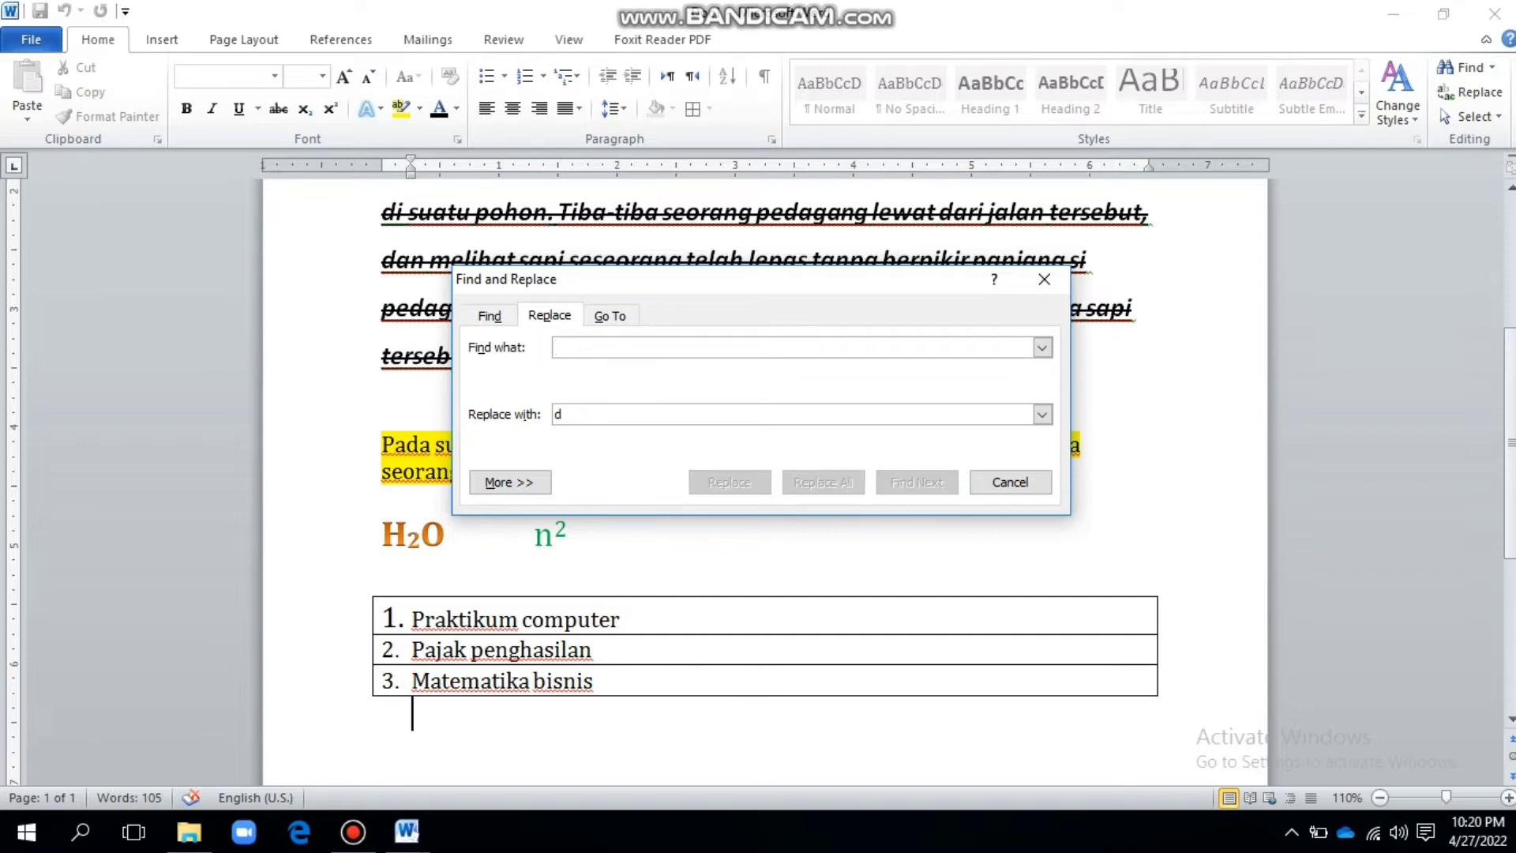
pyautogui.write('ja')
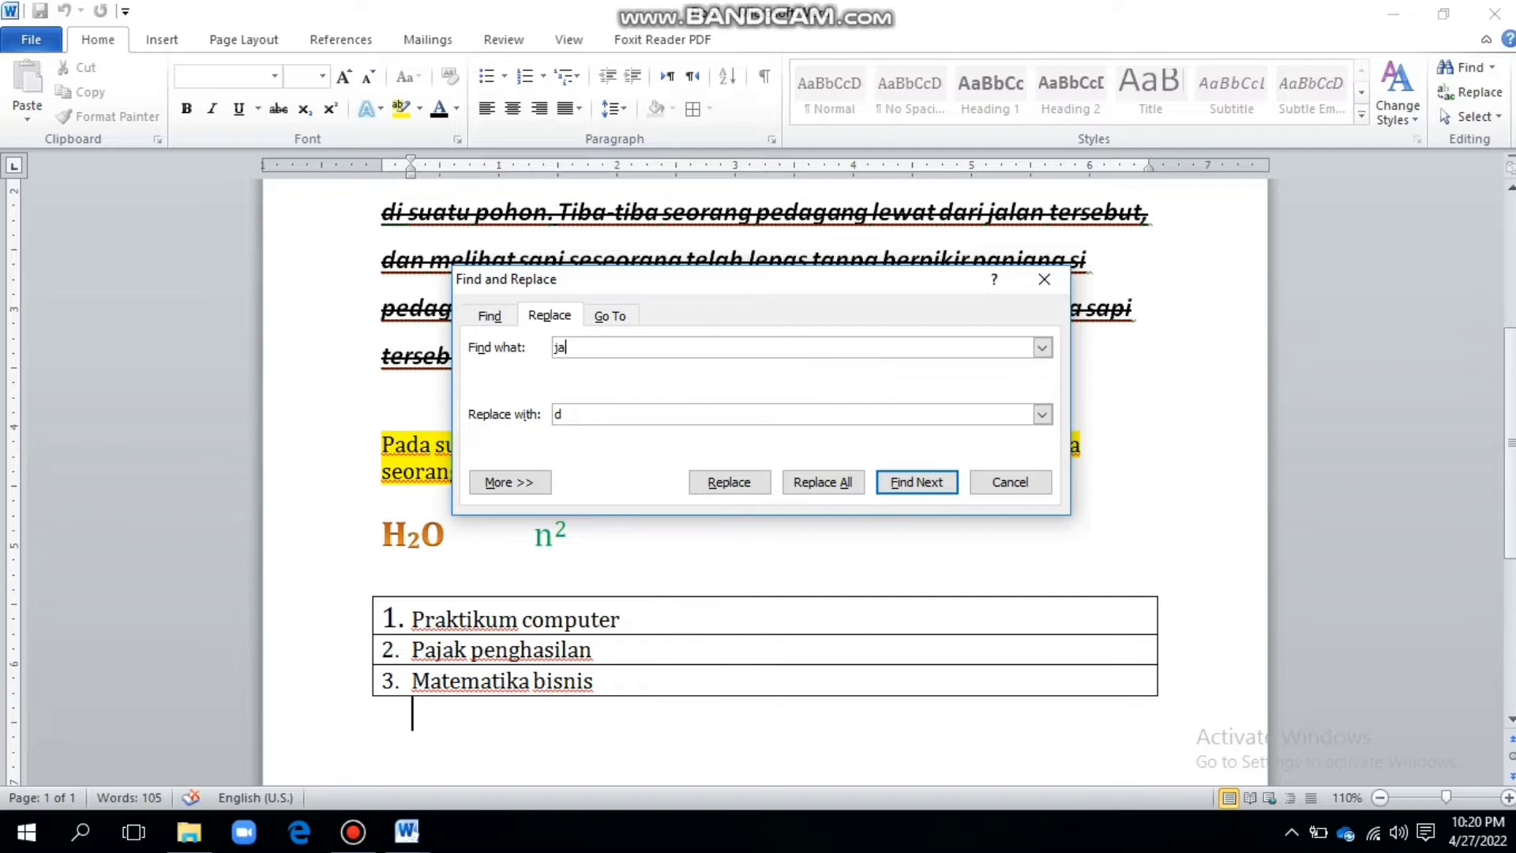
pyautogui.press('BackSpace')
pyautogui.press('BackSpace')
pyautogui.write('seorang')
# Replace every occurrence of "seorang" with "seseorang" throughout the document and review the changed text.
pyautogui.click(657, 417)
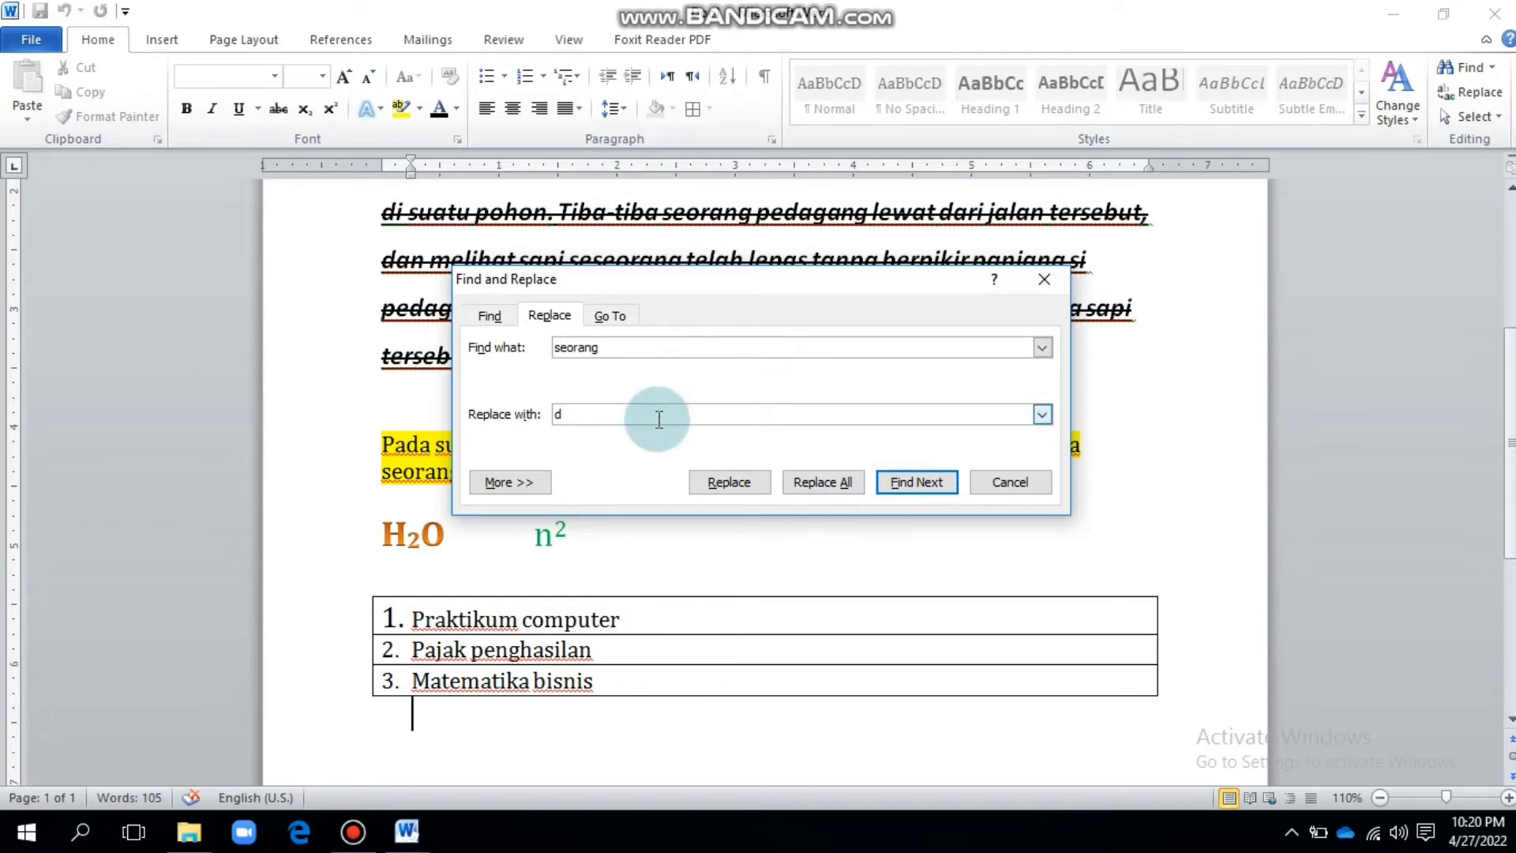
pyautogui.press('BackSpace')
pyautogui.write('seseo')
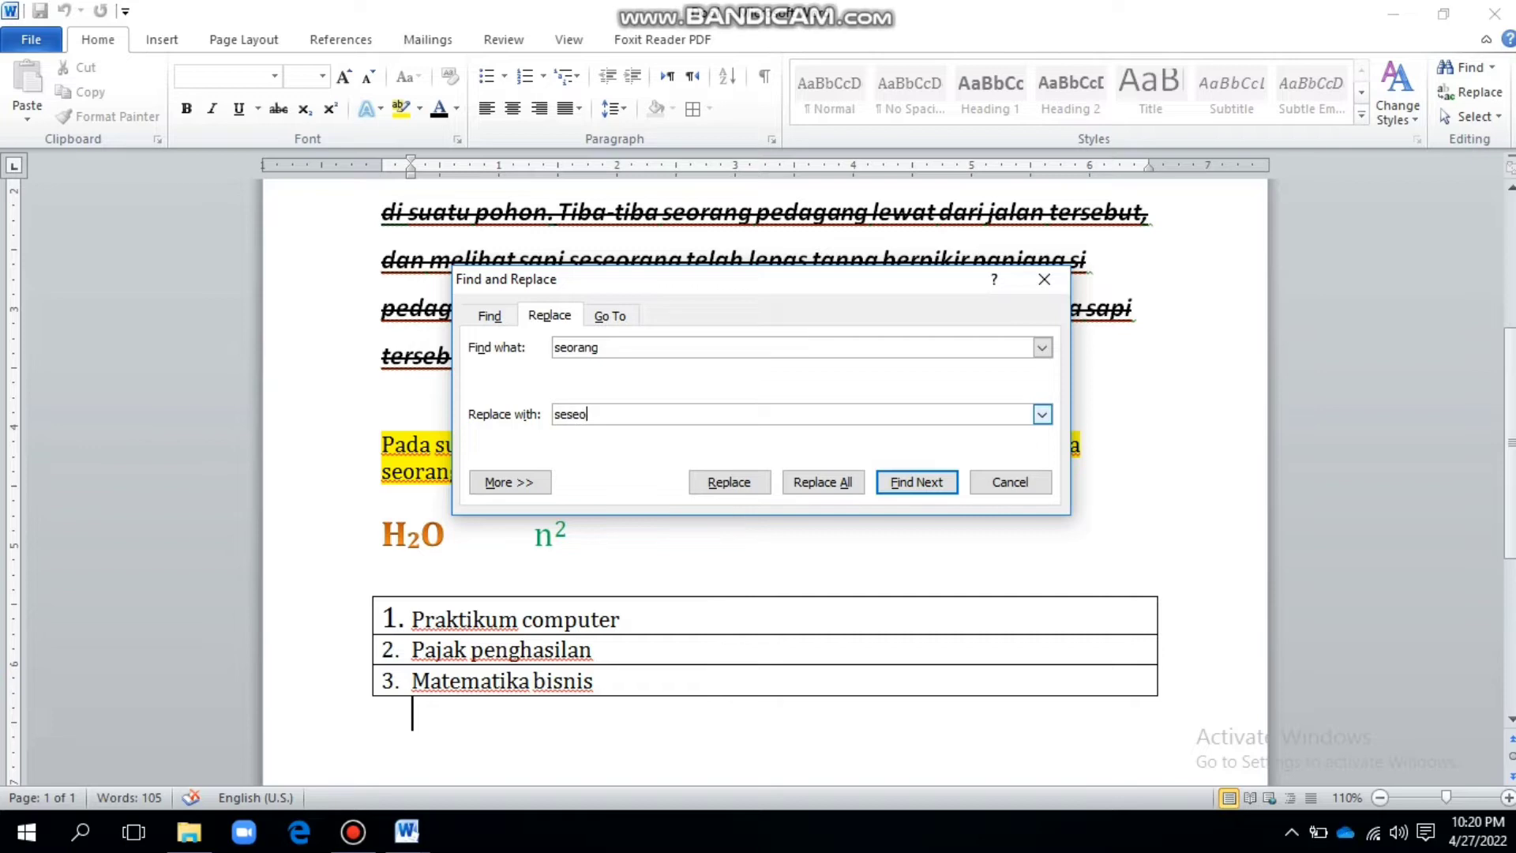
pyautogui.write('rang')
pyautogui.click(734, 487)
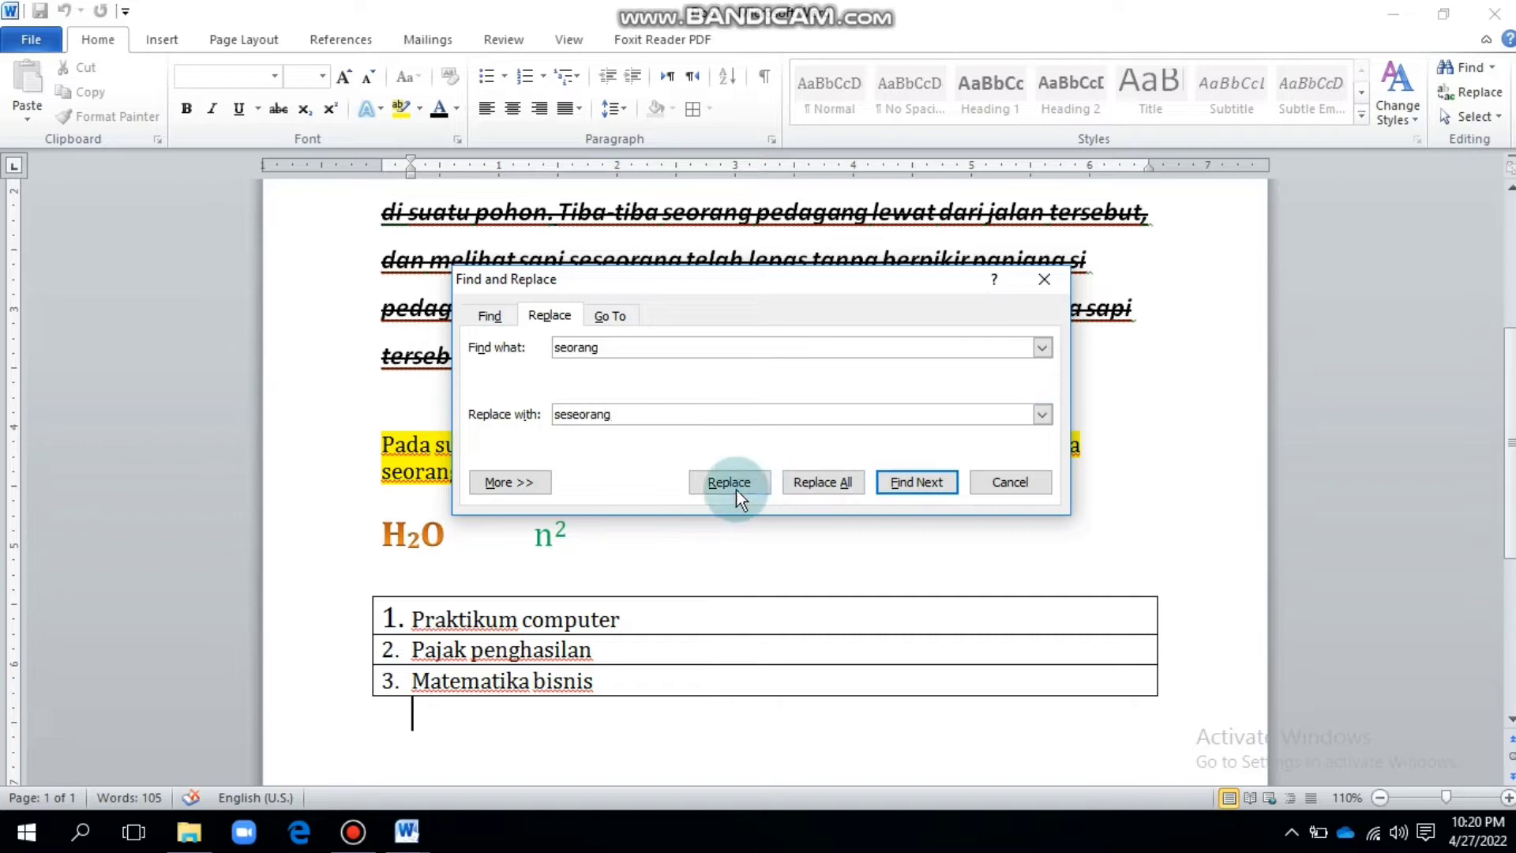
pyautogui.click(604, 351)
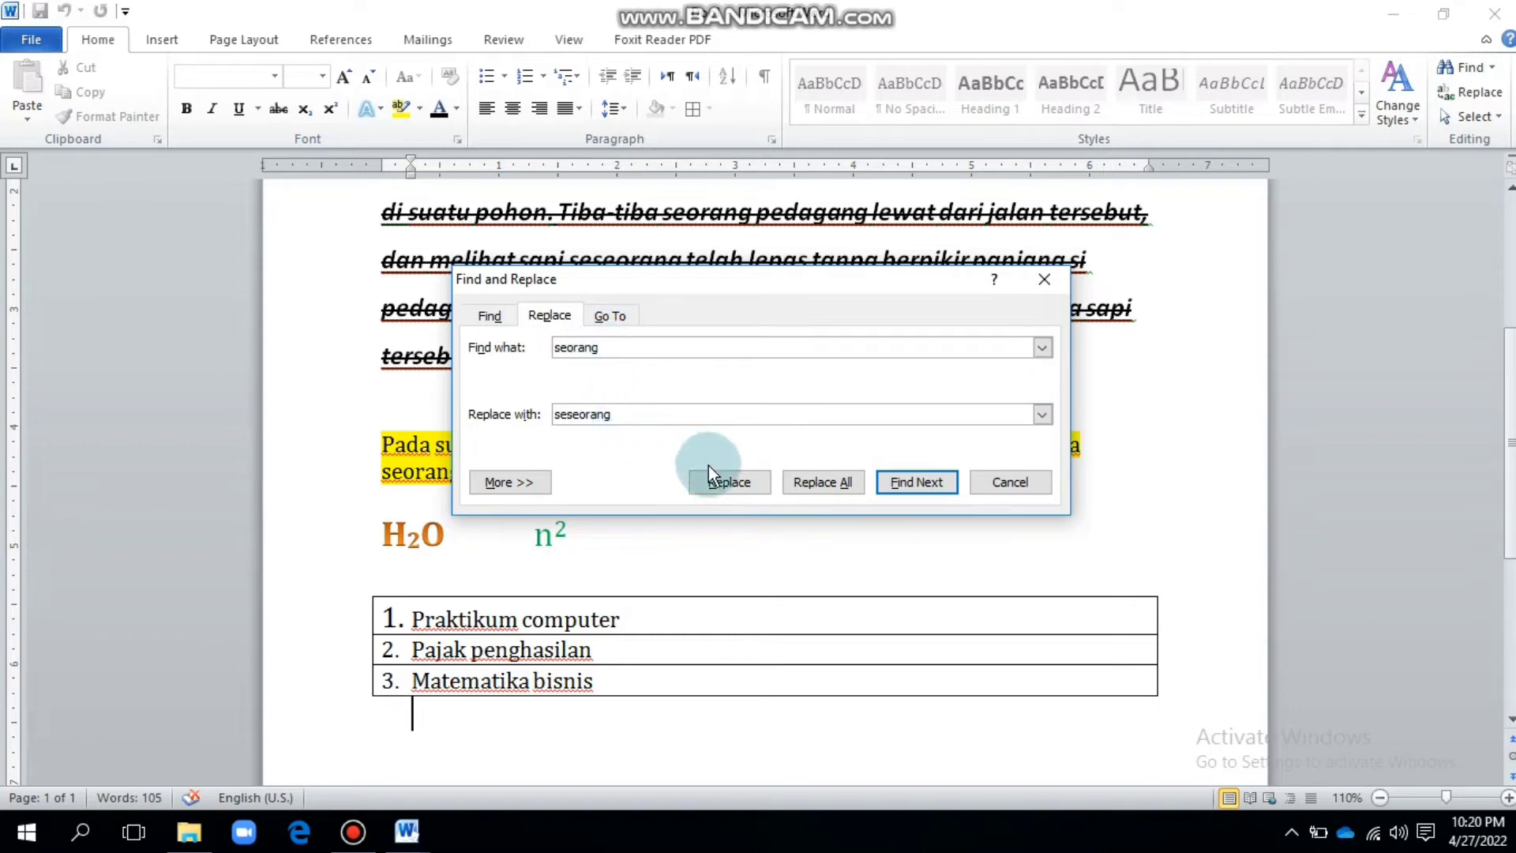
pyautogui.click(640, 417)
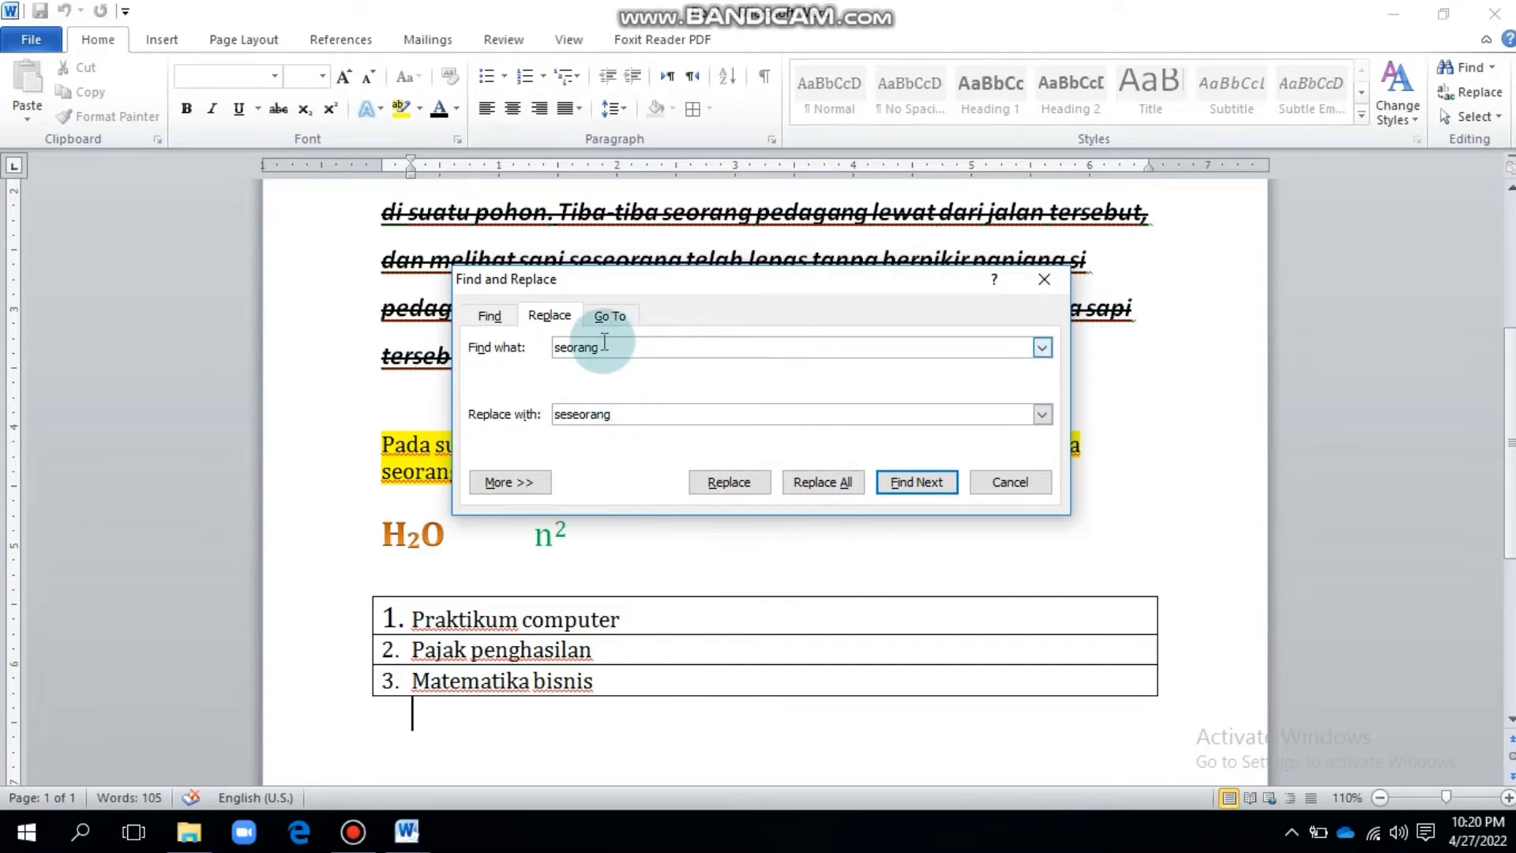
pyautogui.click(646, 417)
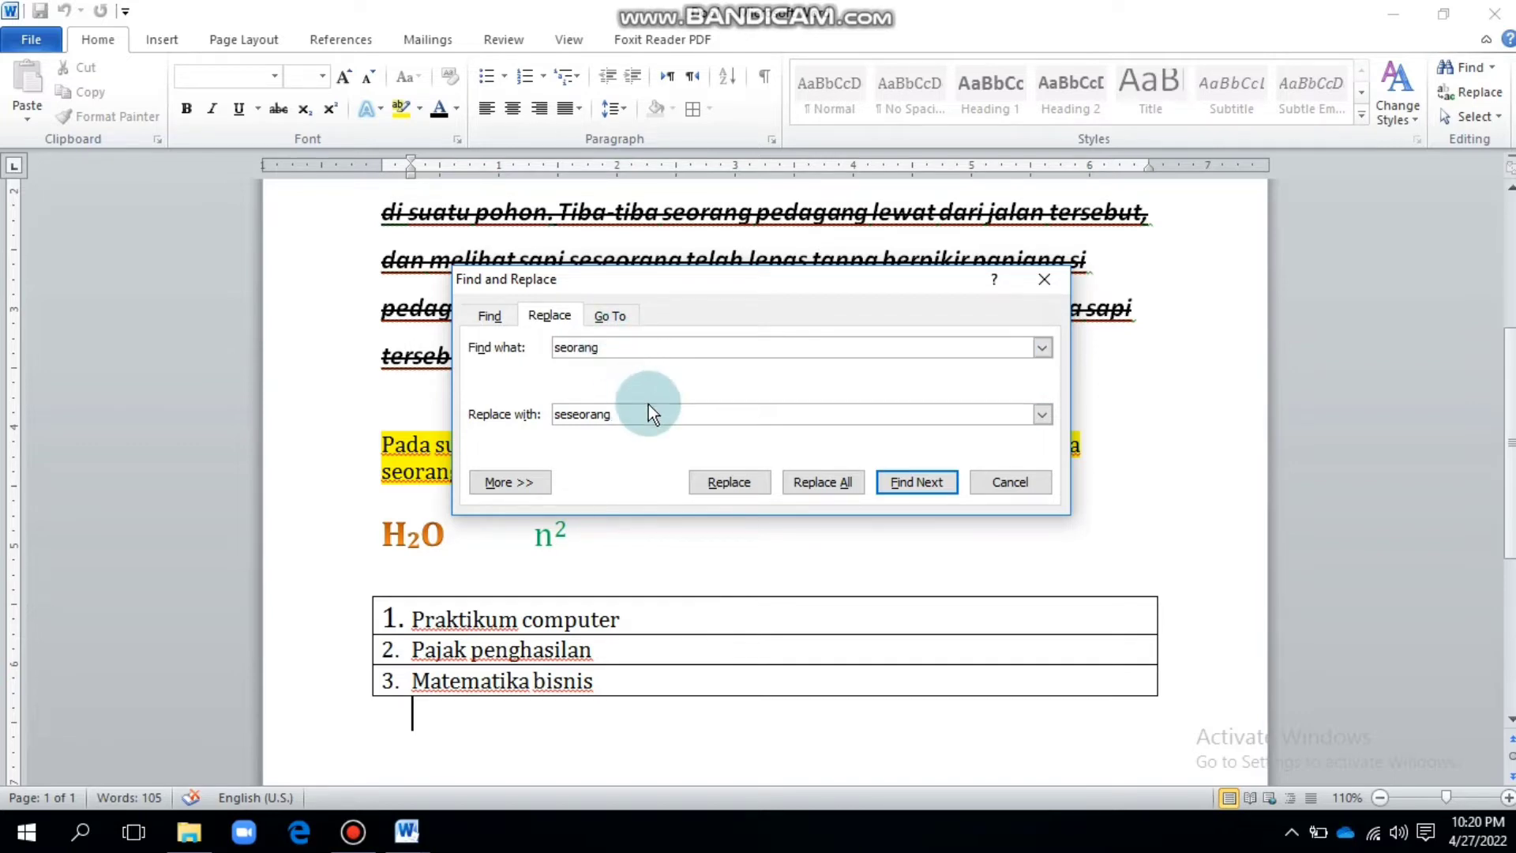
pyautogui.click(807, 488)
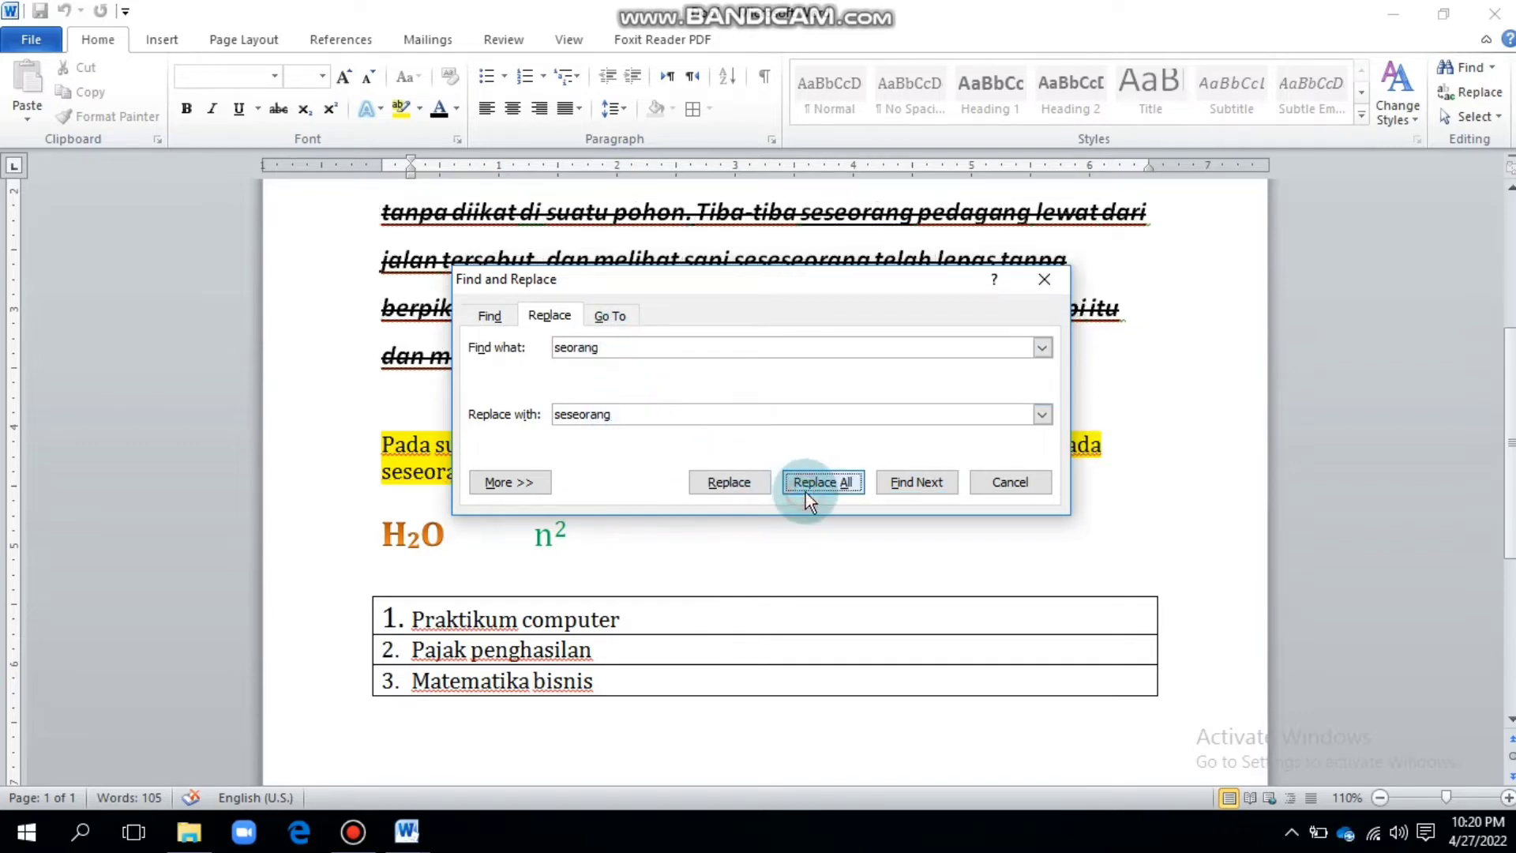
pyautogui.click(721, 472)
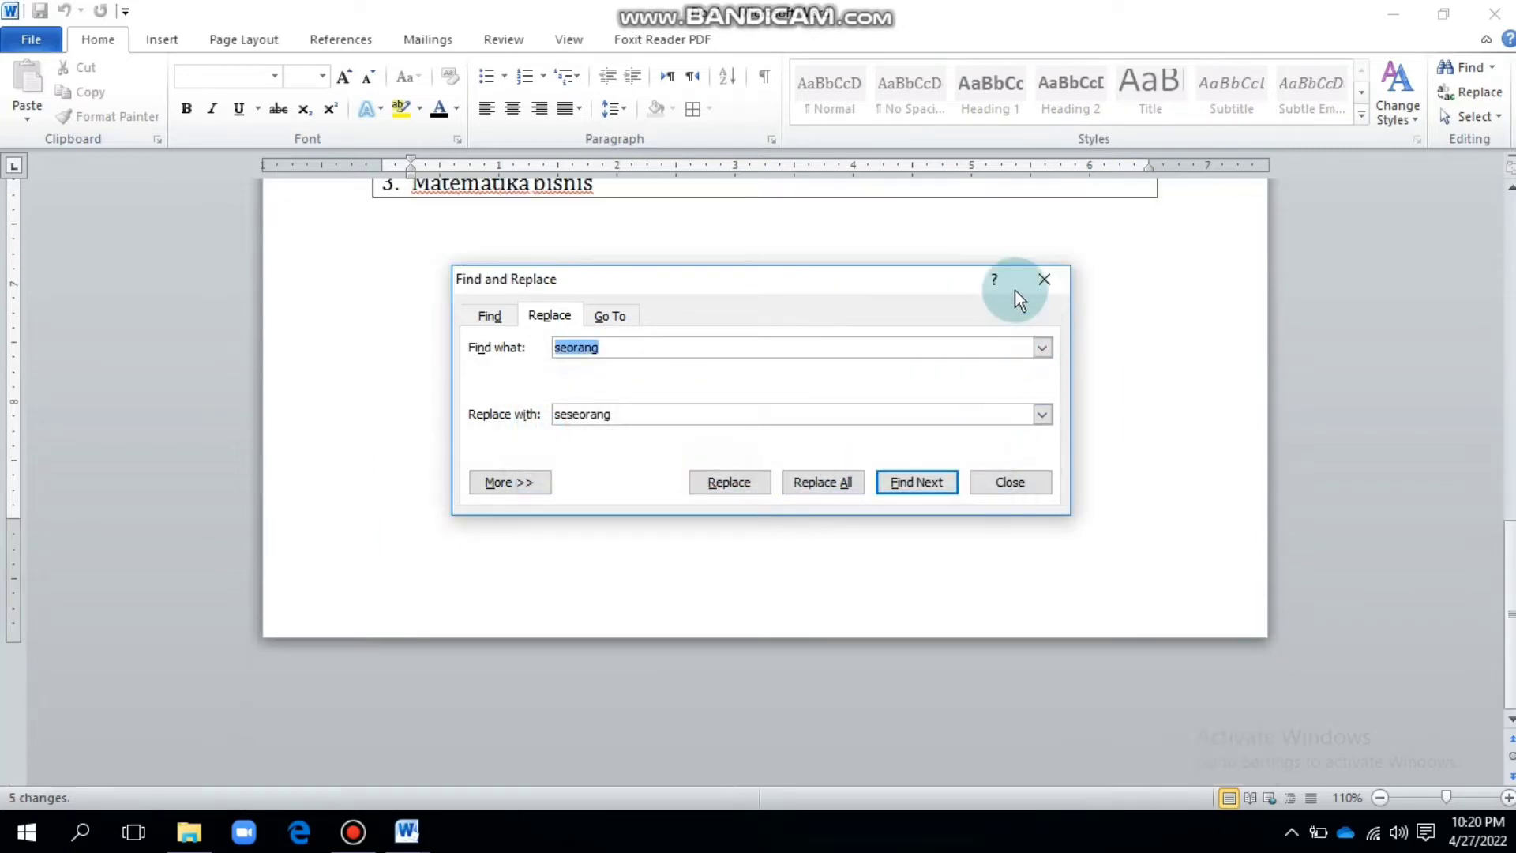
pyautogui.click(1043, 279)
pyautogui.scroll(8, 1042, 293)
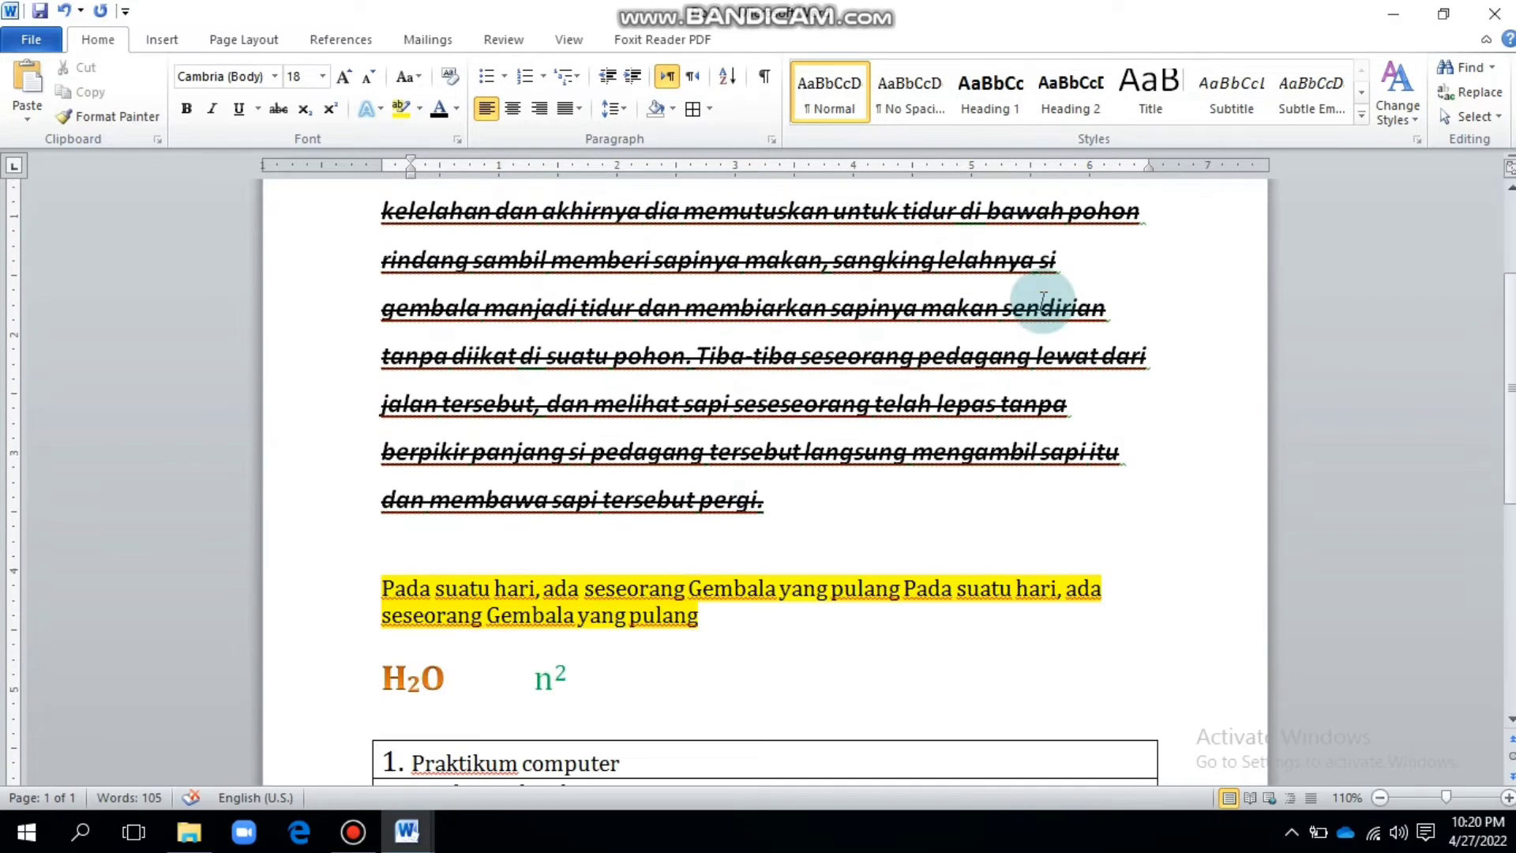
pyautogui.scroll(4, 656, 569)
pyautogui.scroll(-3, 947, 489)
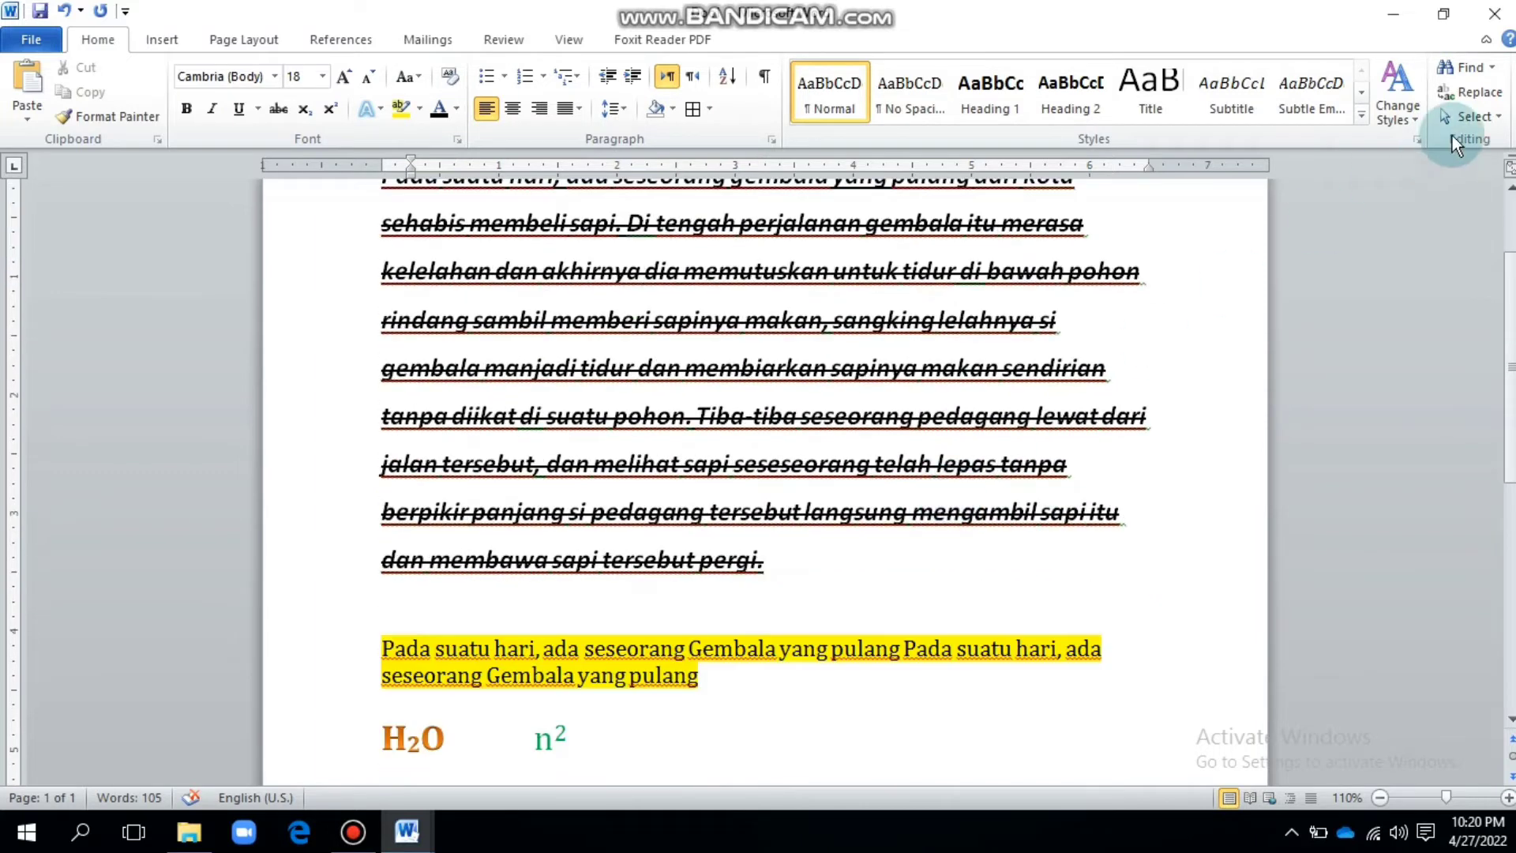
# Start another find-and-replace operation and enter "desa" as the text to find.
pyautogui.click(1470, 92)
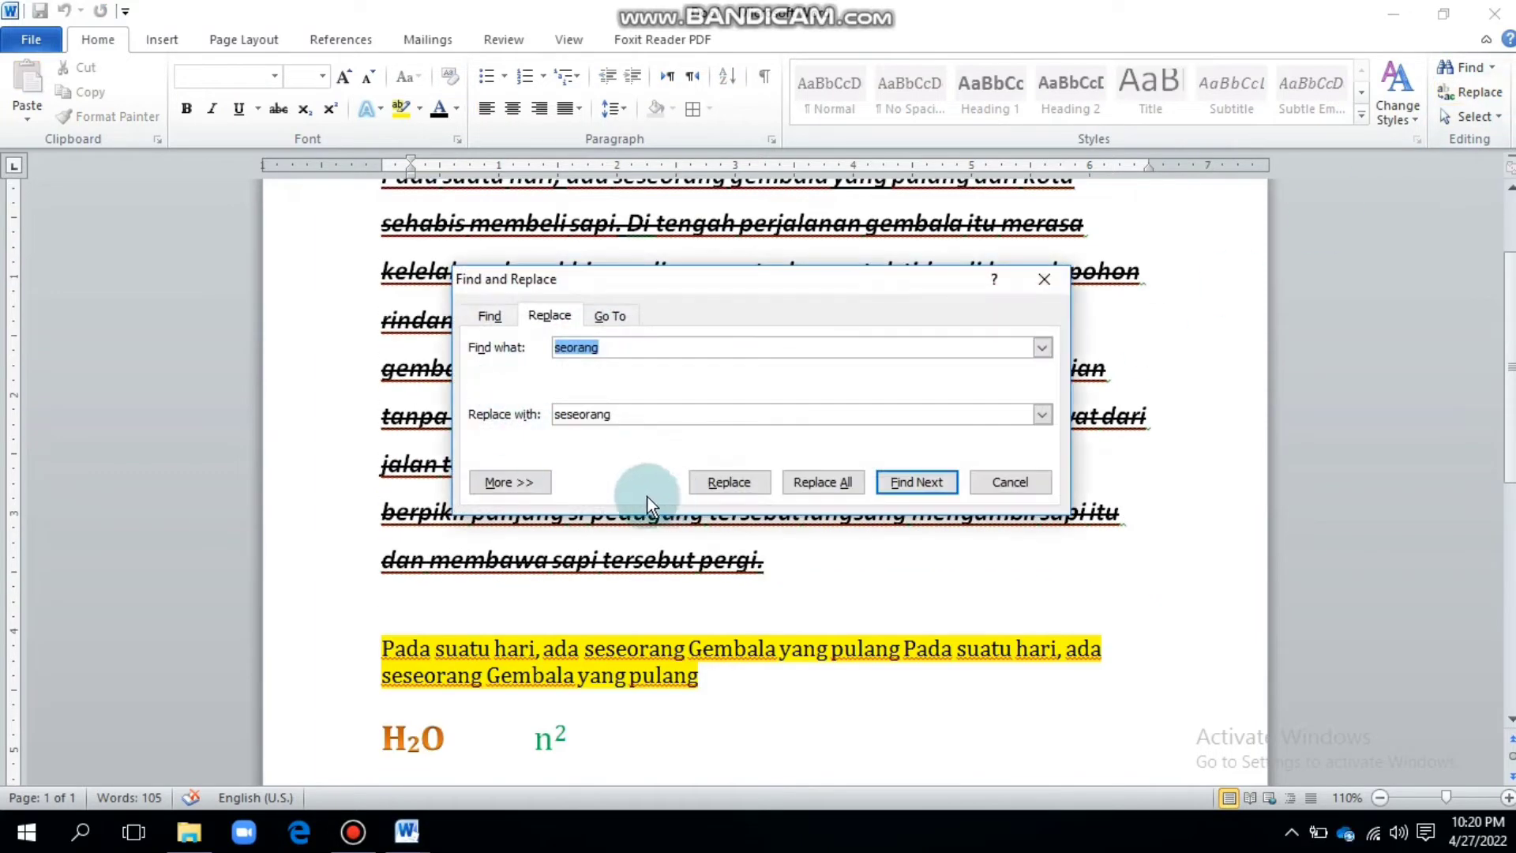
pyautogui.click(692, 346)
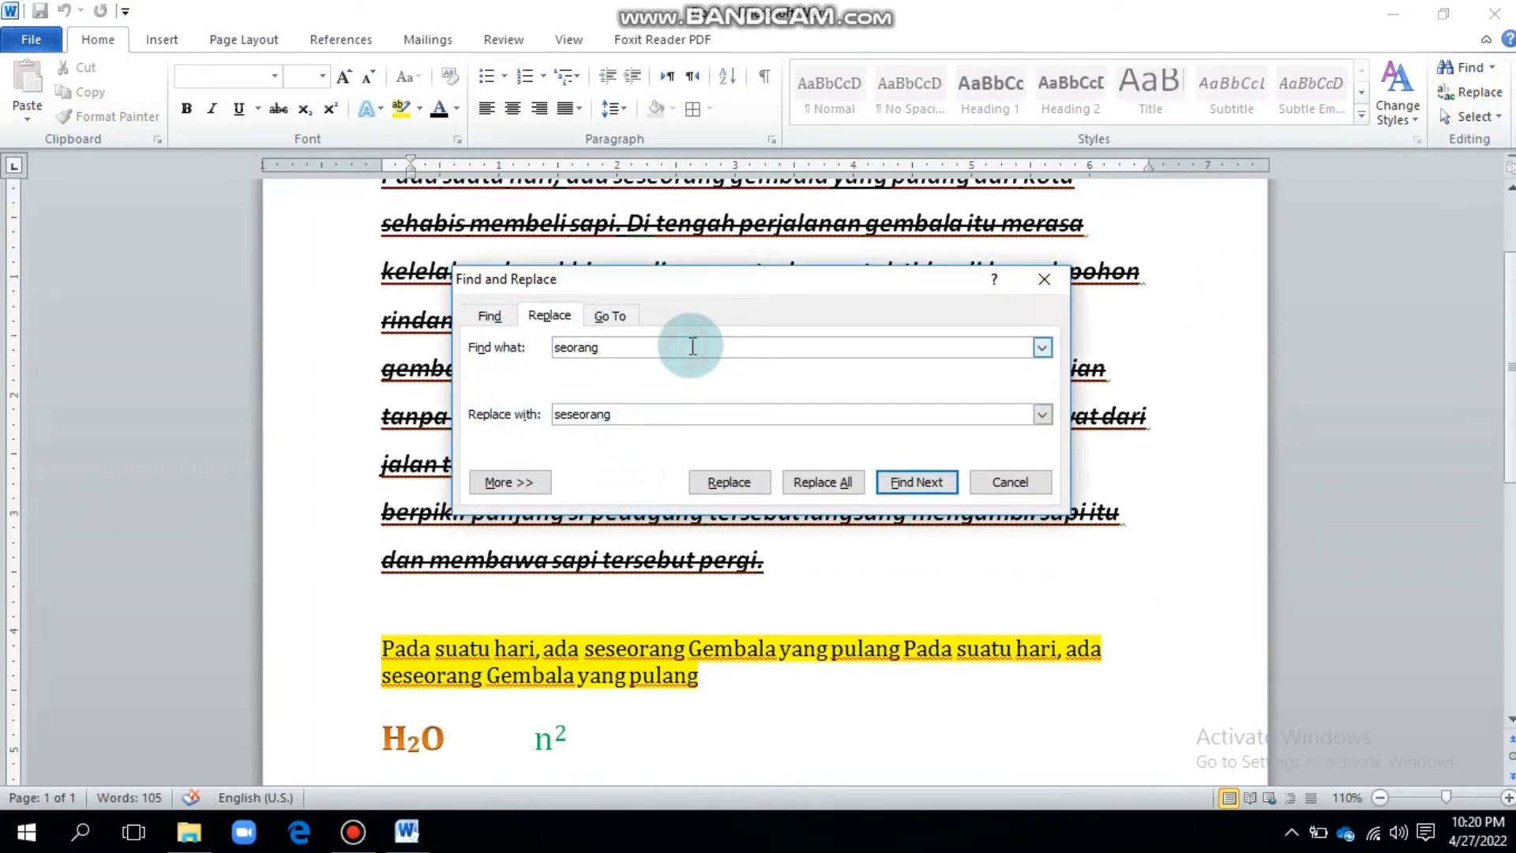
pyautogui.press('BackSpace')
pyautogui.press('BackSpace')
pyautogui.press('BackSpace')
pyautogui.press('BackSpace')
pyautogui.press('BackSpace')
pyautogui.press('BackSpace')
pyautogui.press('BackSpace')
pyautogui.write('desa')
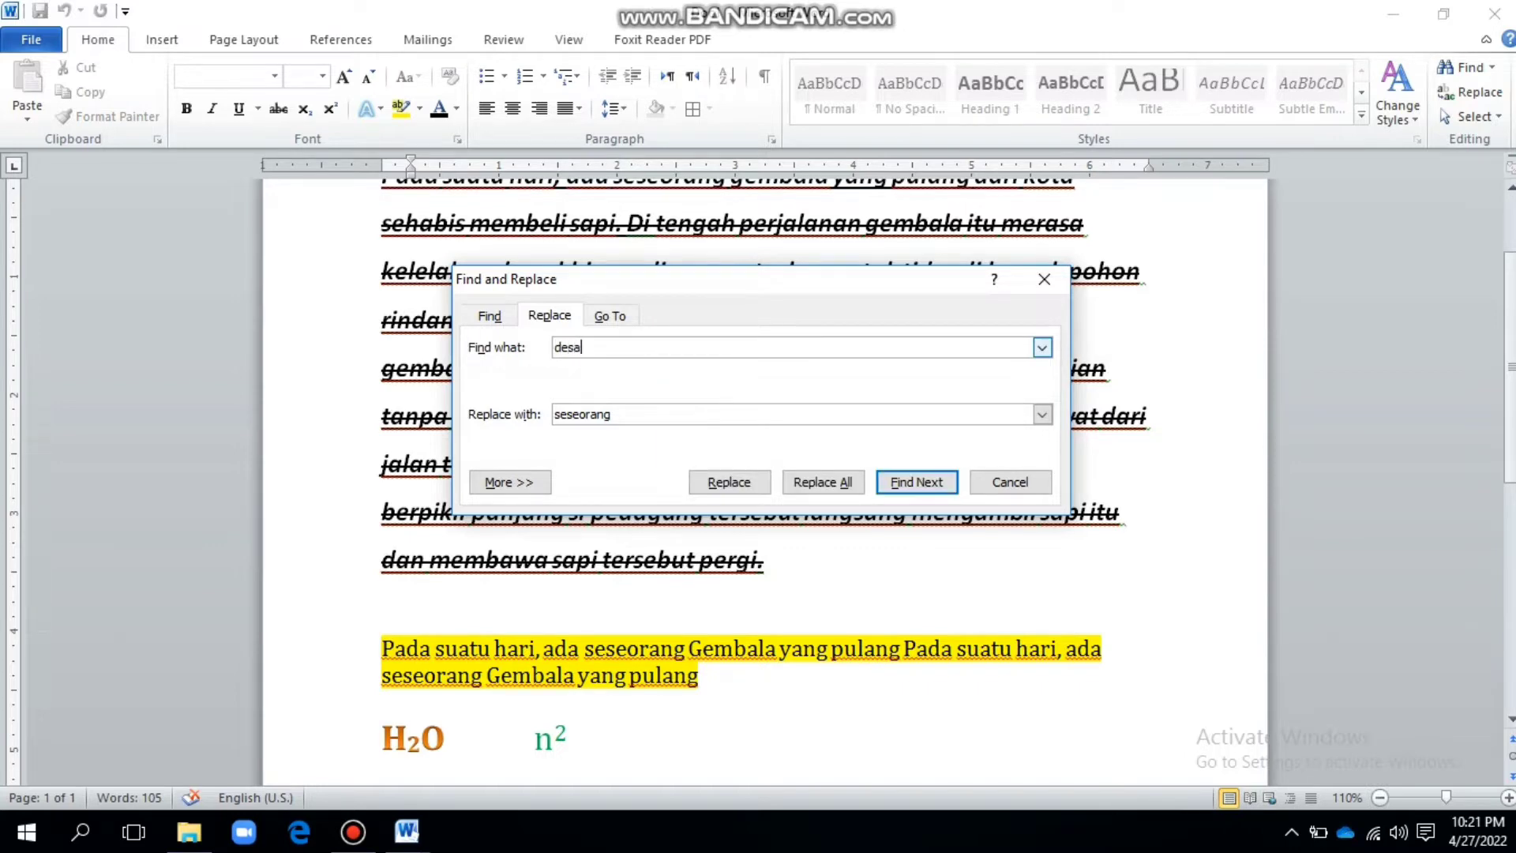
# Try to replace every occurrence of "desa" with "kota" throughout the document, close the replace operation, and return to the first paragraph.
pyautogui.click(721, 416)
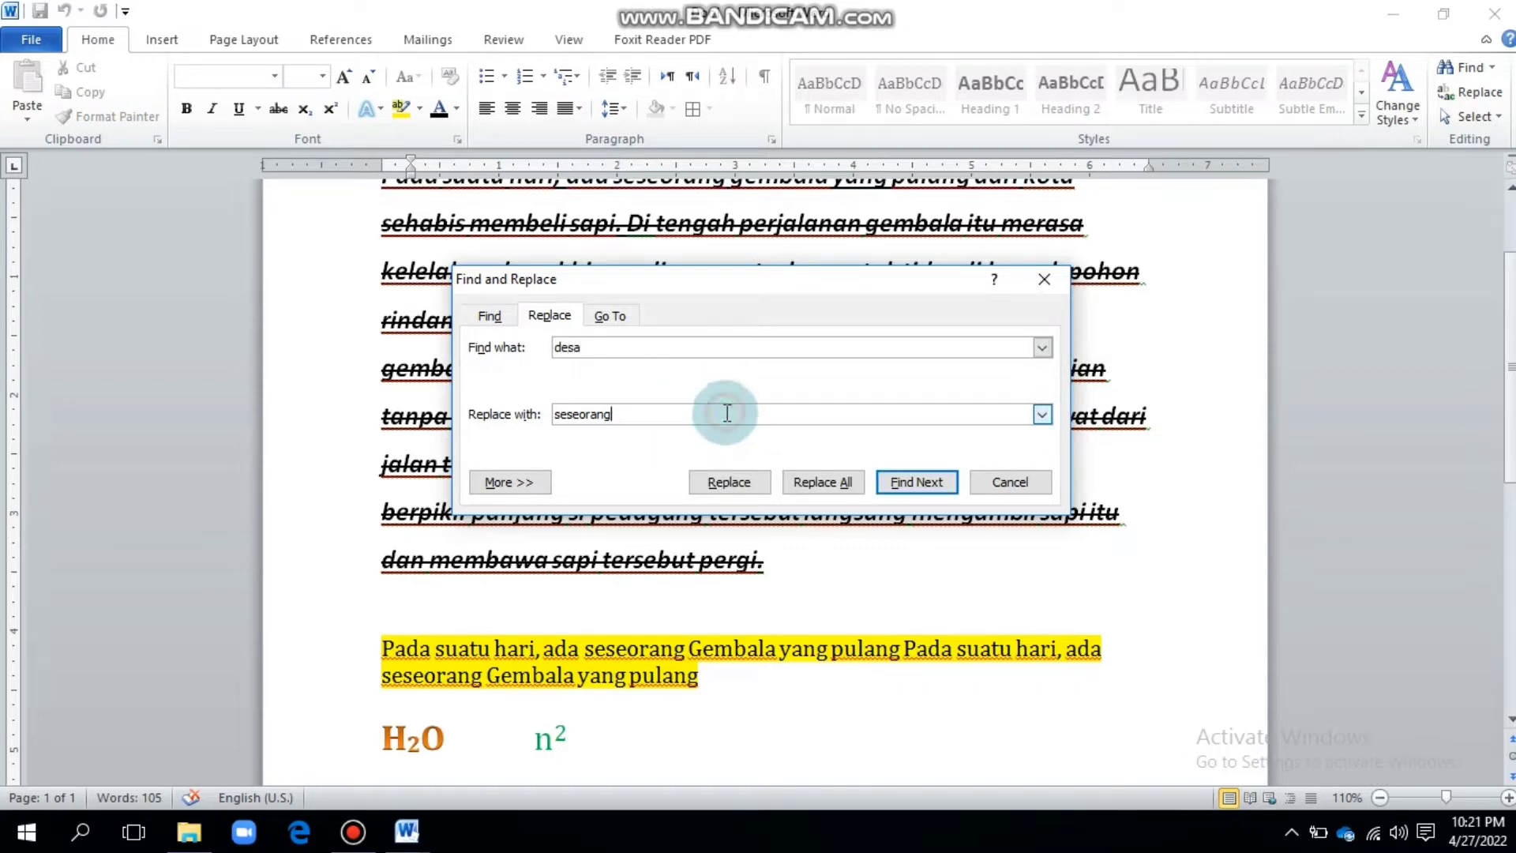
pyautogui.press('BackSpace')
pyautogui.press('BackSpace')
pyautogui.press('BackSpace')
pyautogui.press('BackSpace')
pyautogui.press('BackSpace')
pyautogui.press('BackSpace')
pyautogui.press('BackSpace')
pyautogui.press('BackSpace')
pyautogui.press('BackSpace')
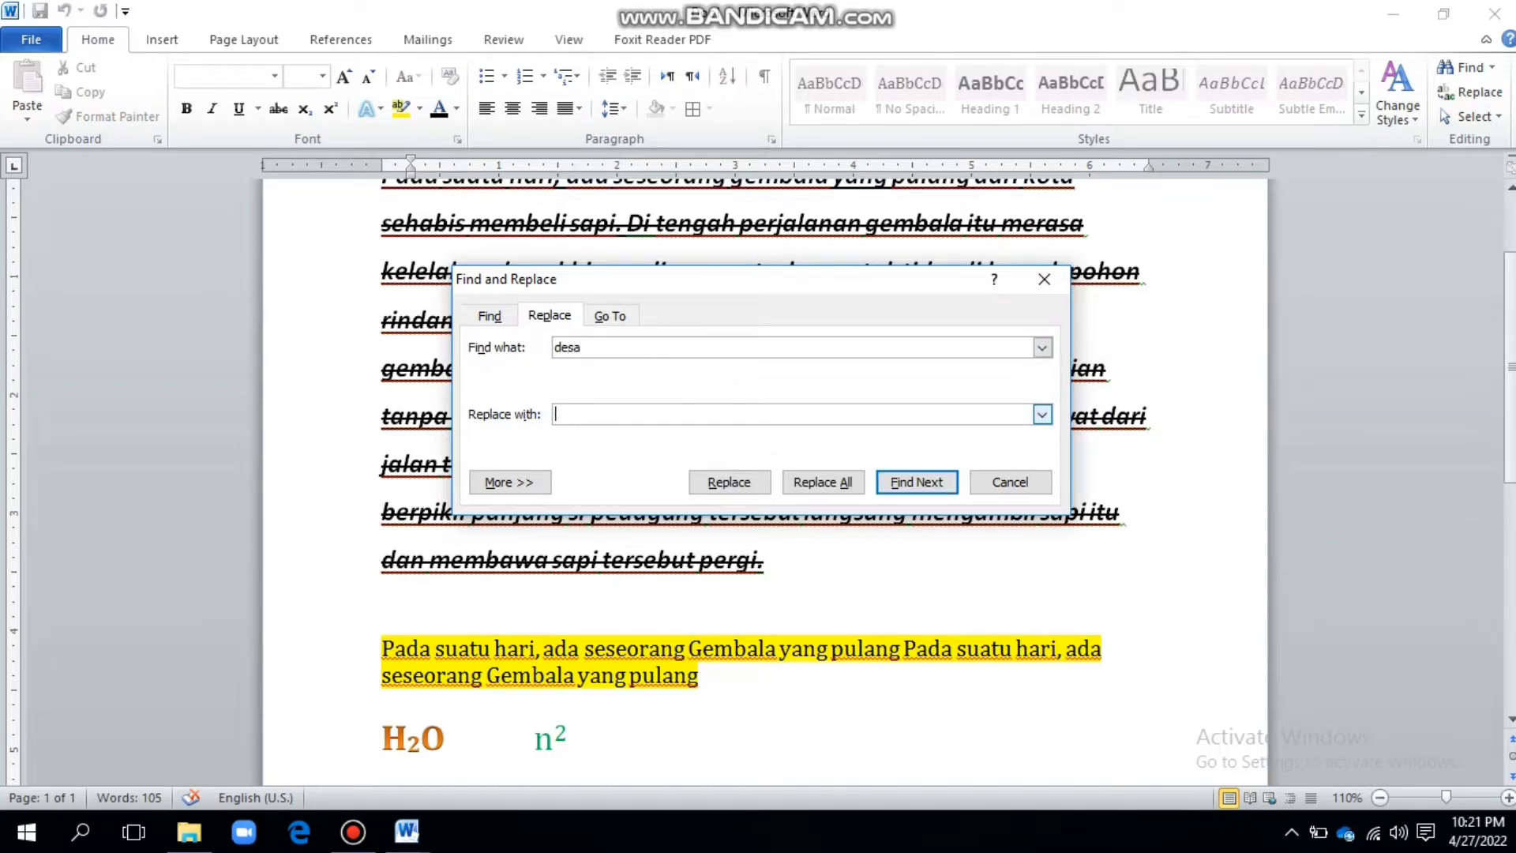
pyautogui.write('kota')
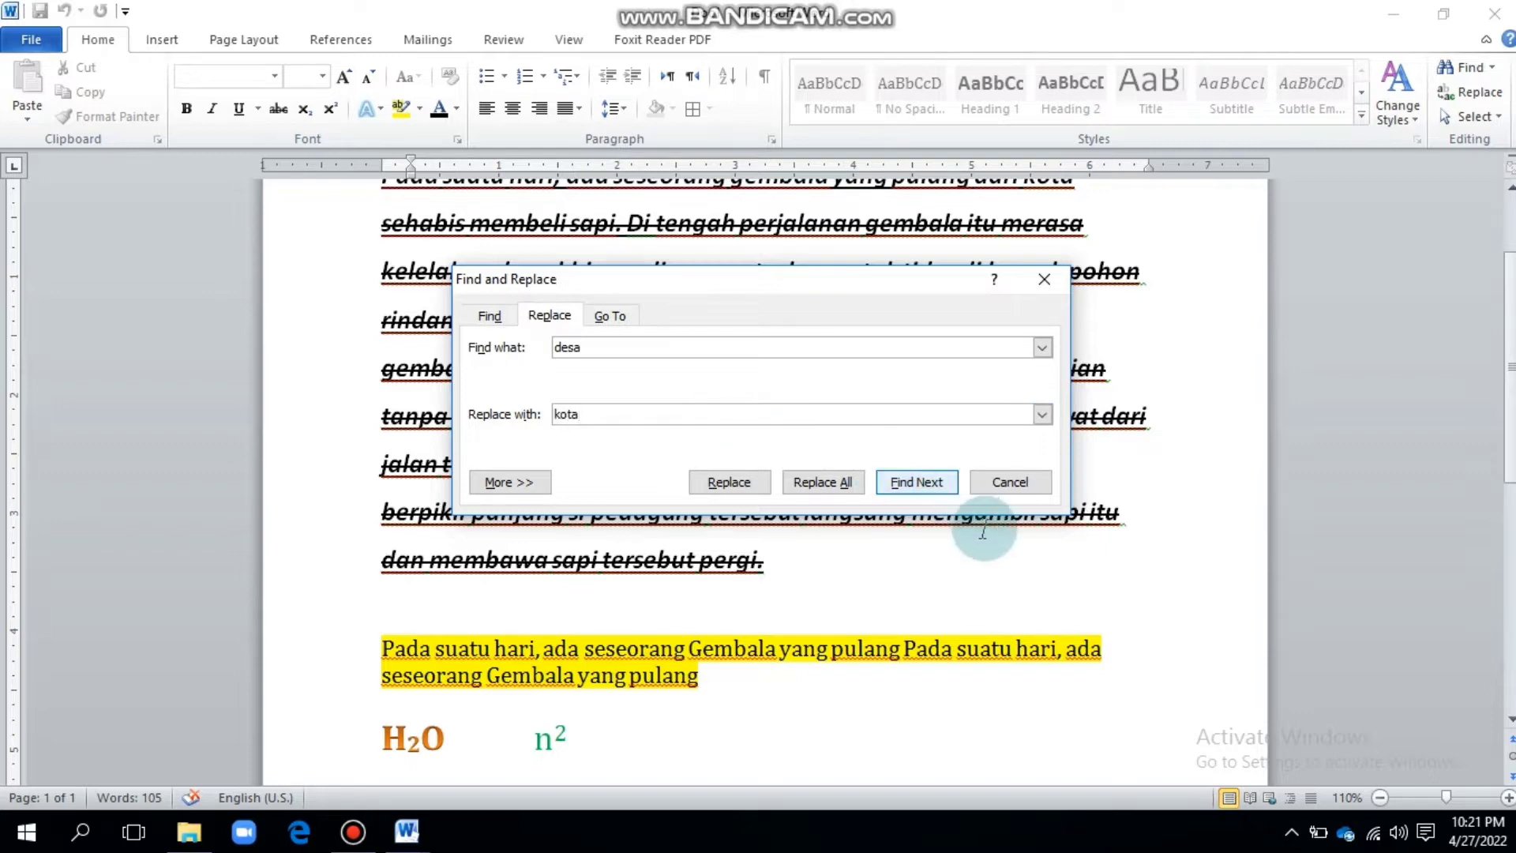
pyautogui.click(825, 482)
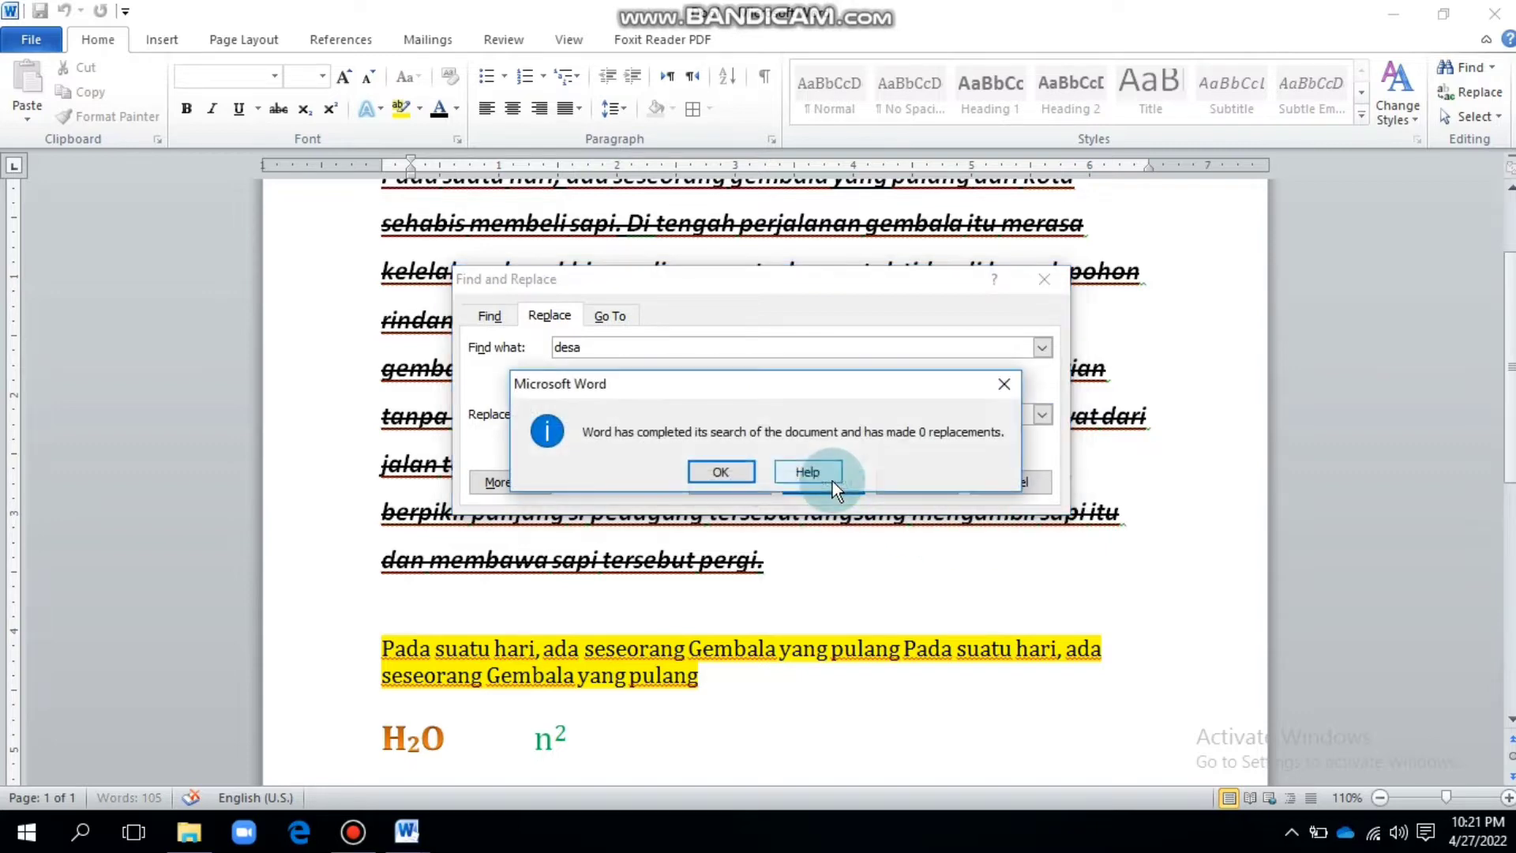
pyautogui.click(722, 472)
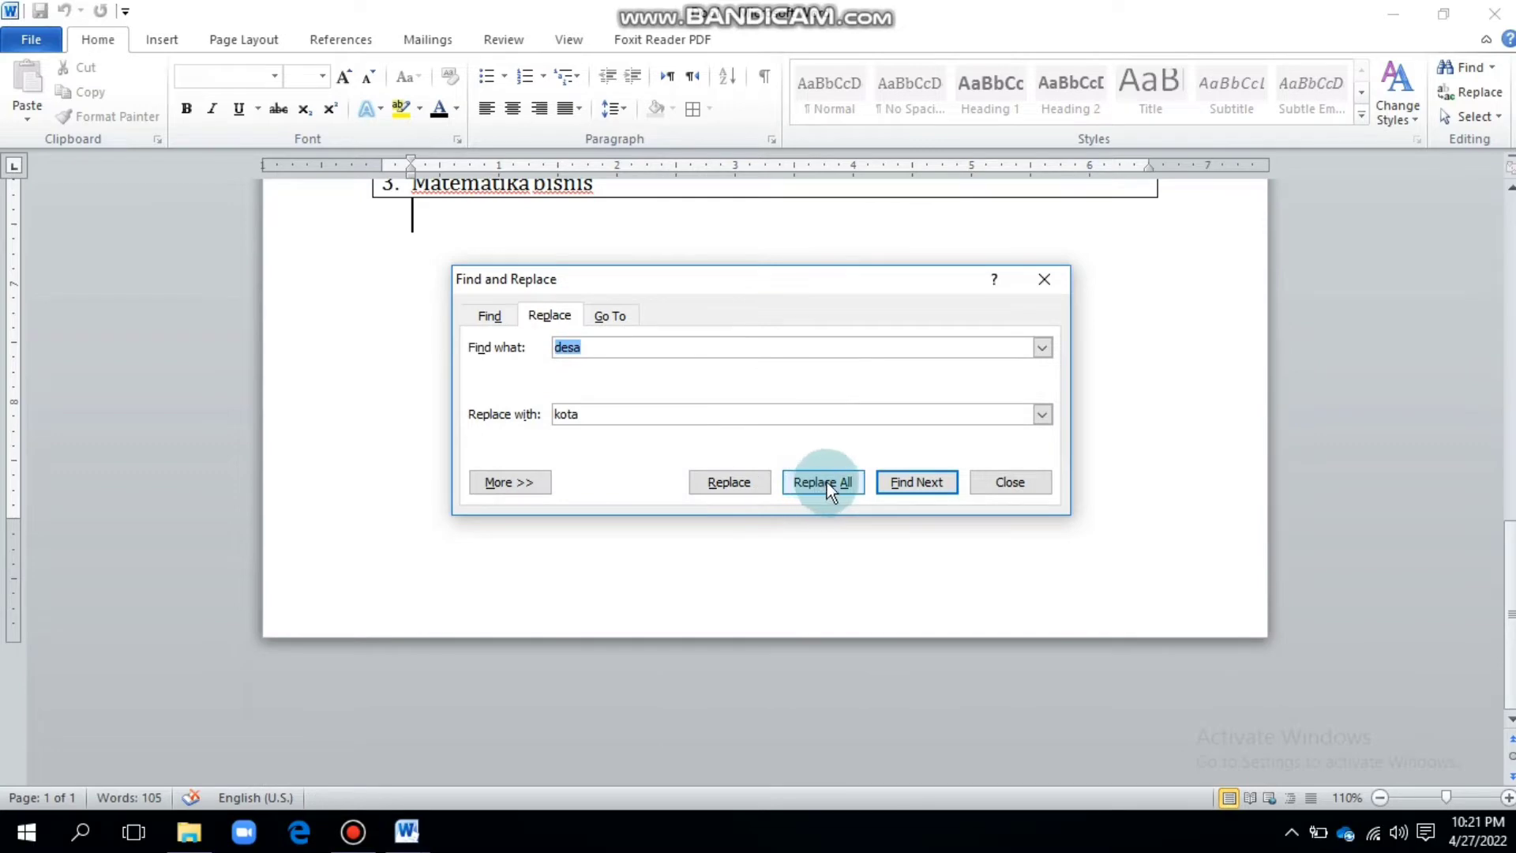
pyautogui.click(1044, 280)
pyautogui.scroll(3, 954, 369)
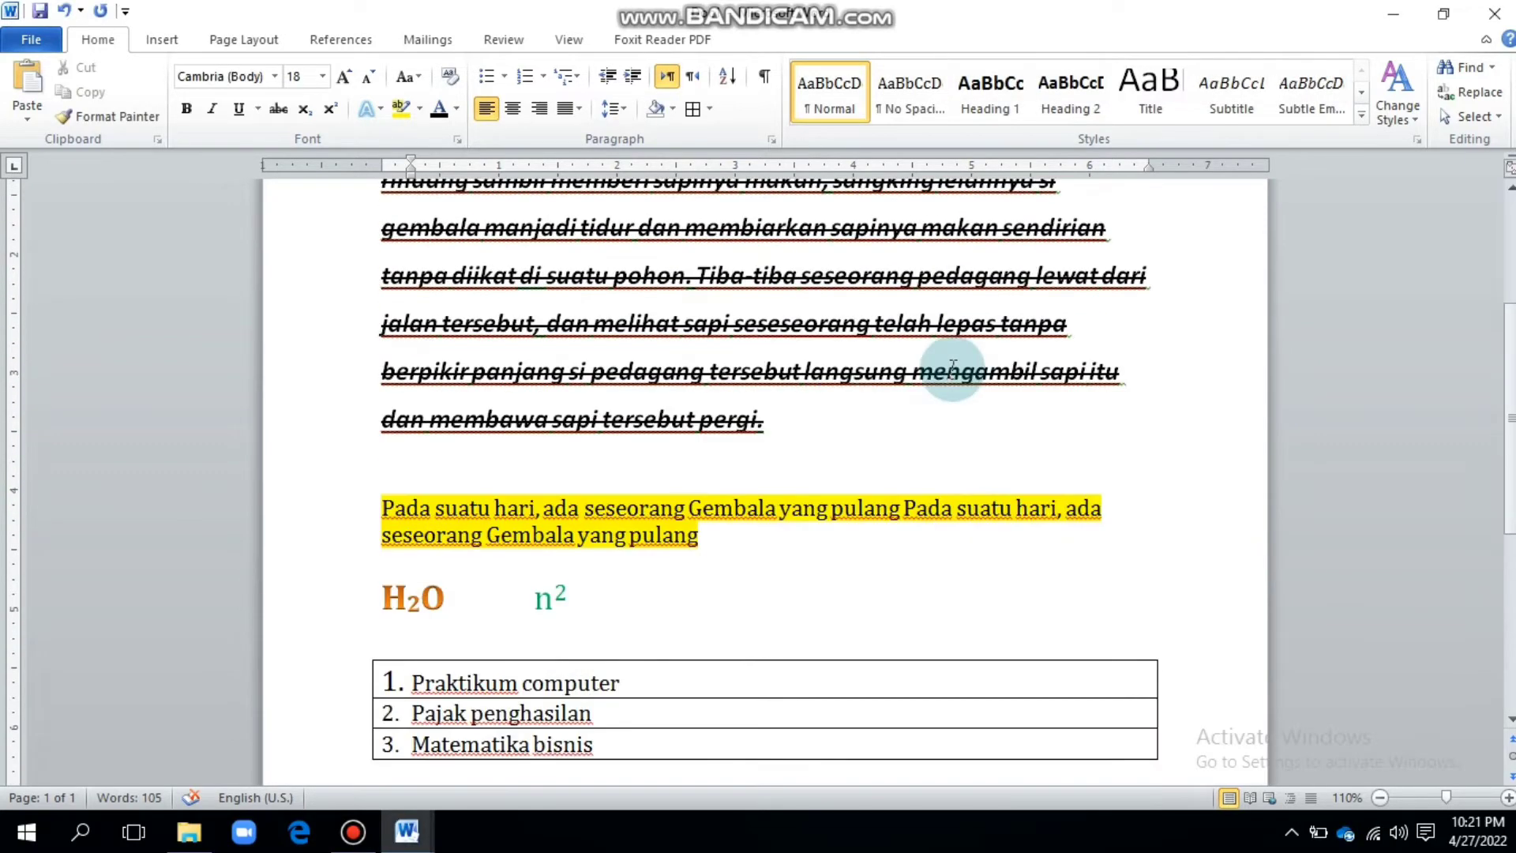
pyautogui.scroll(1, 789, 414)
pyautogui.scroll(1, 788, 418)
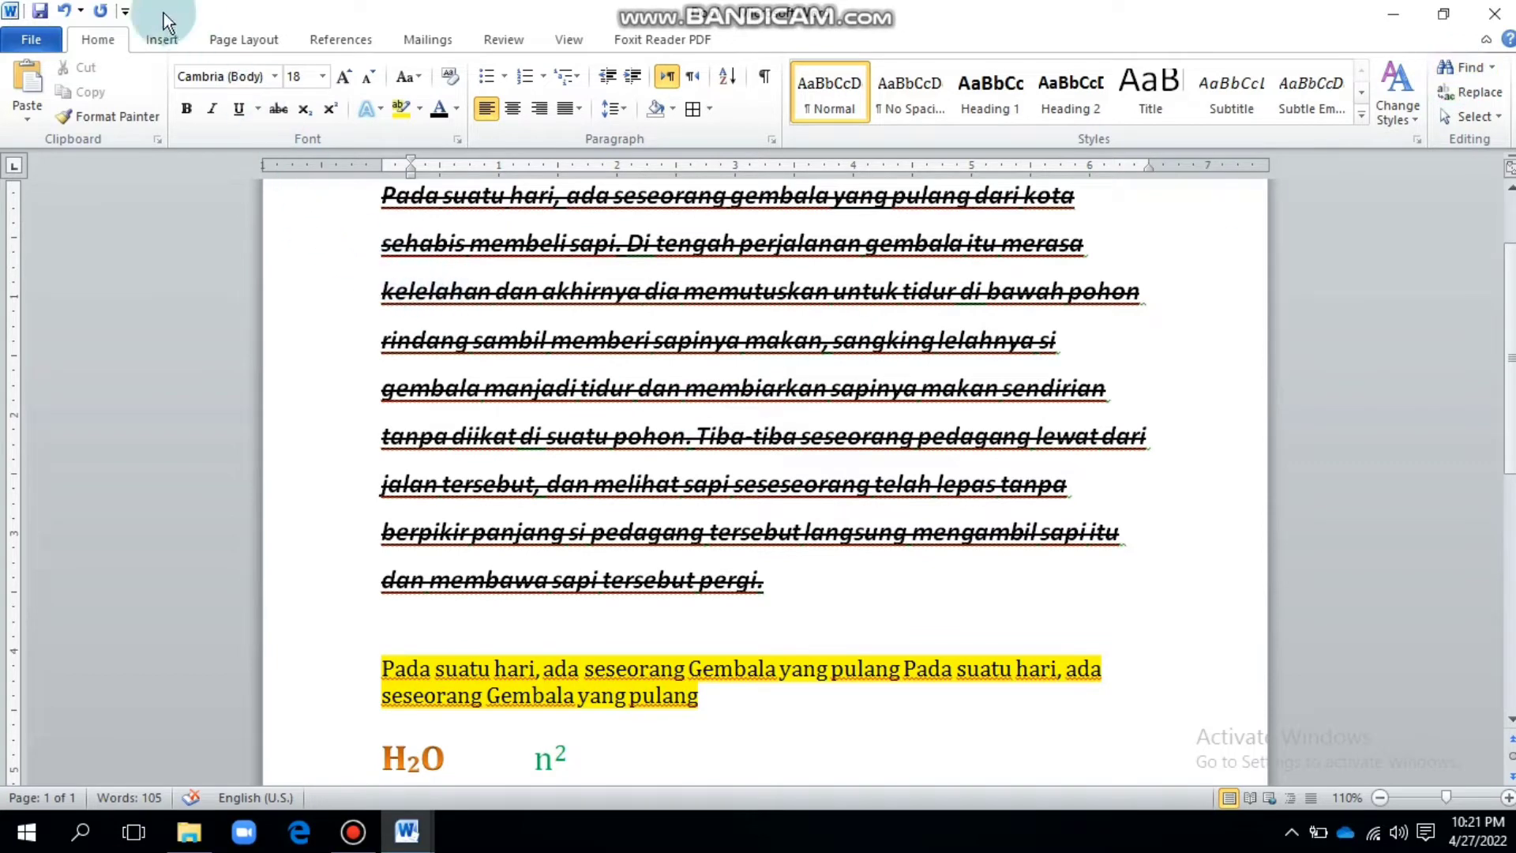
# Browse the built-in cover page designs, from Alphabet through Puzzle, without inserting one.
pyautogui.click(164, 39)
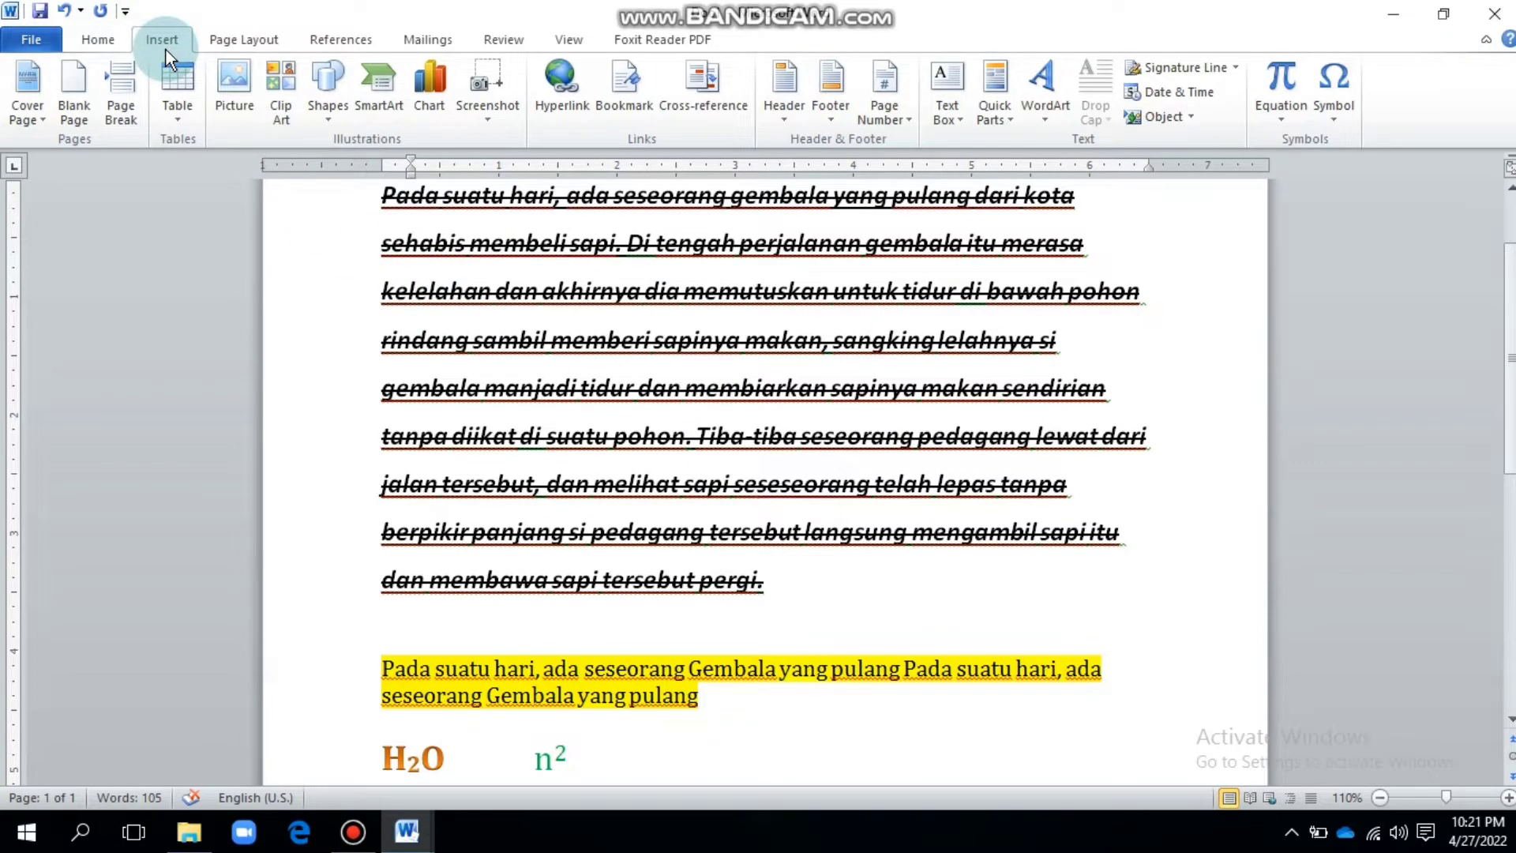
pyautogui.scroll(-8, 495, 390)
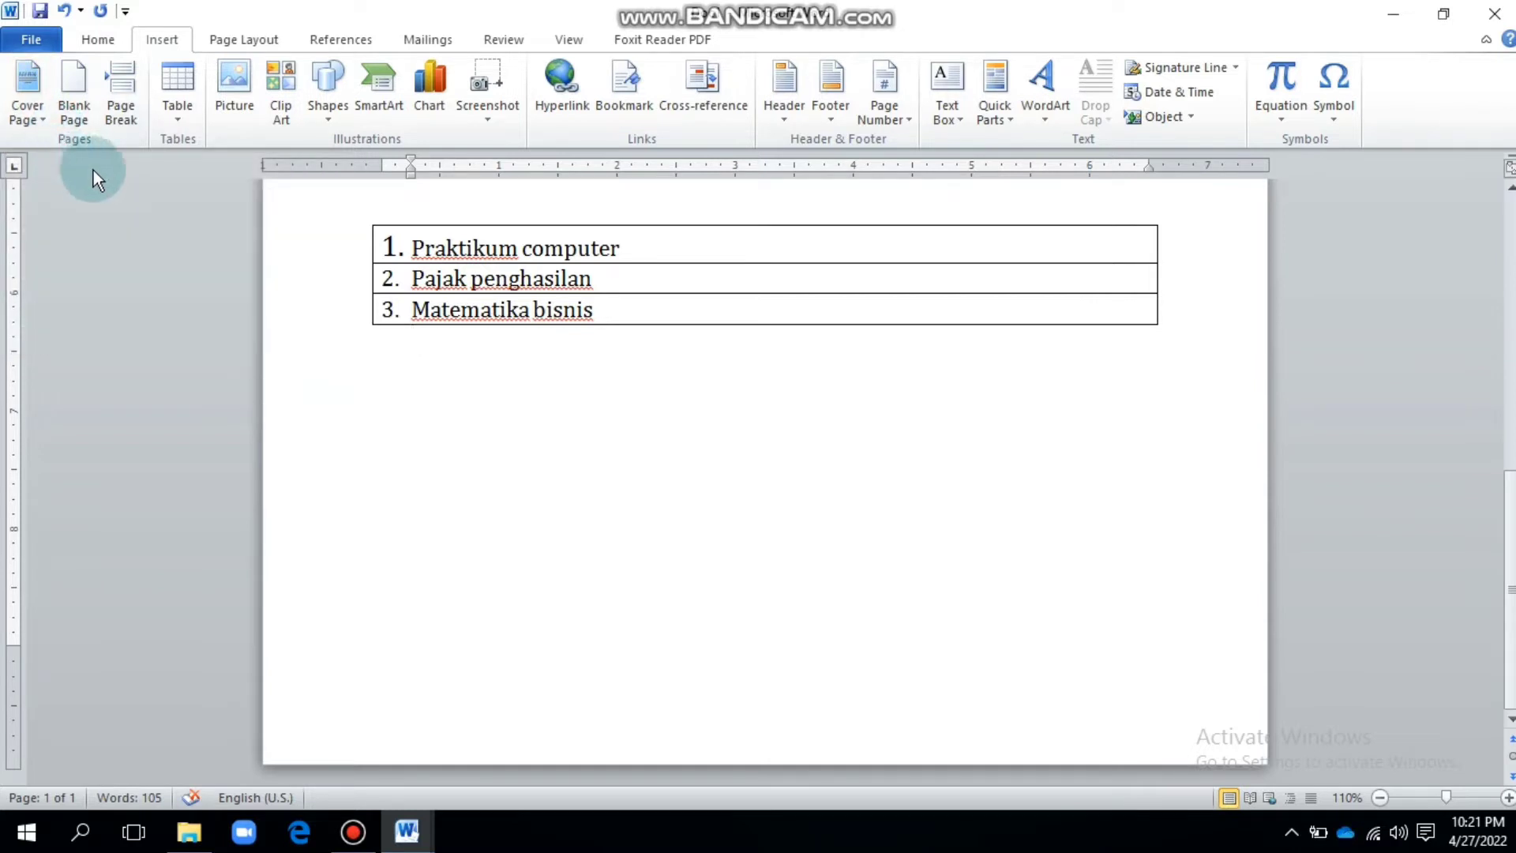
pyautogui.click(46, 123)
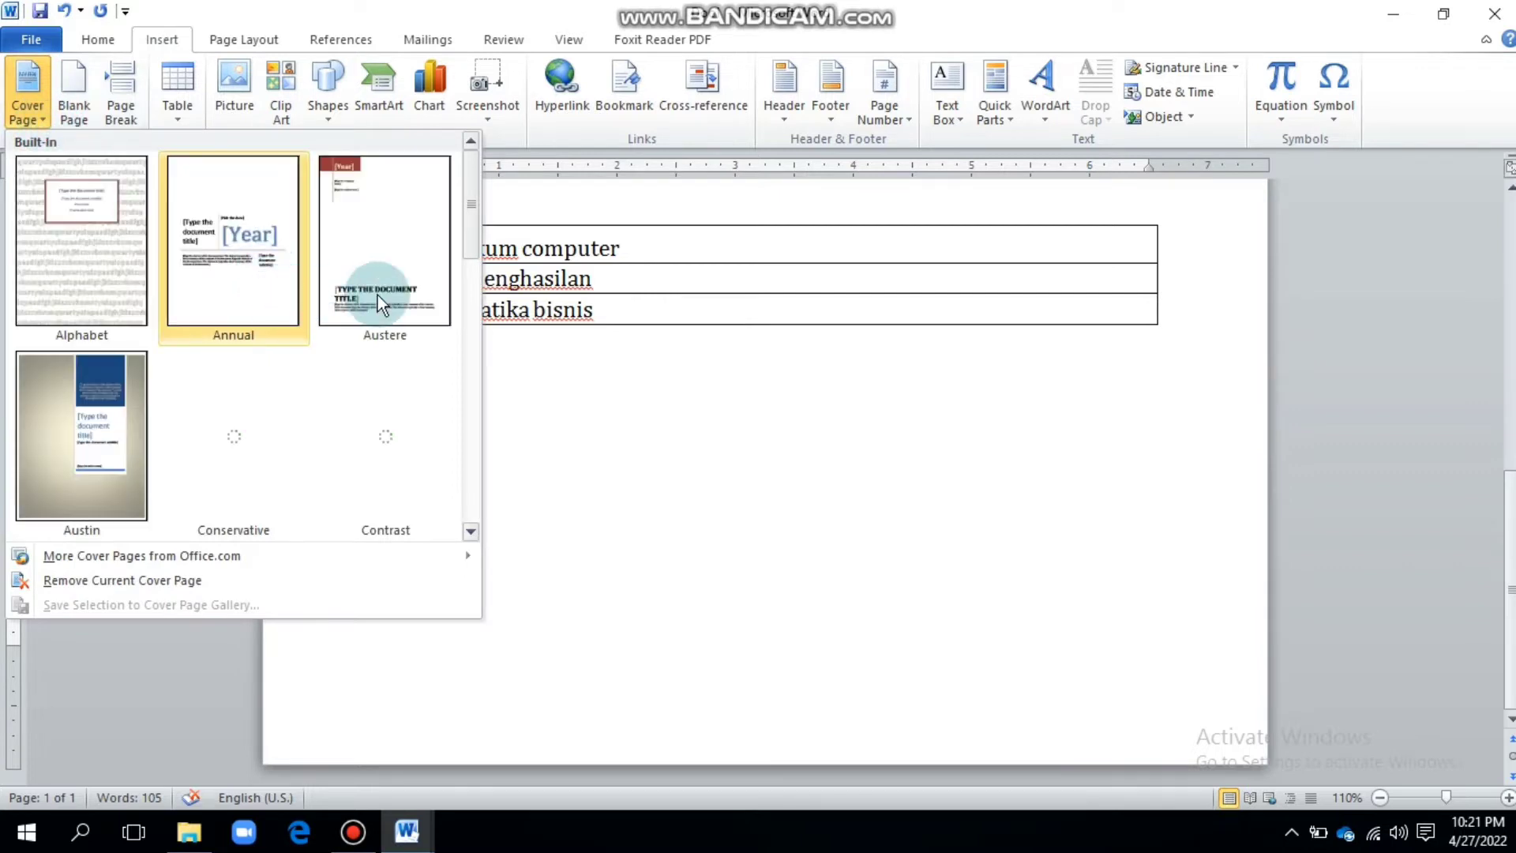
pyautogui.click(476, 277)
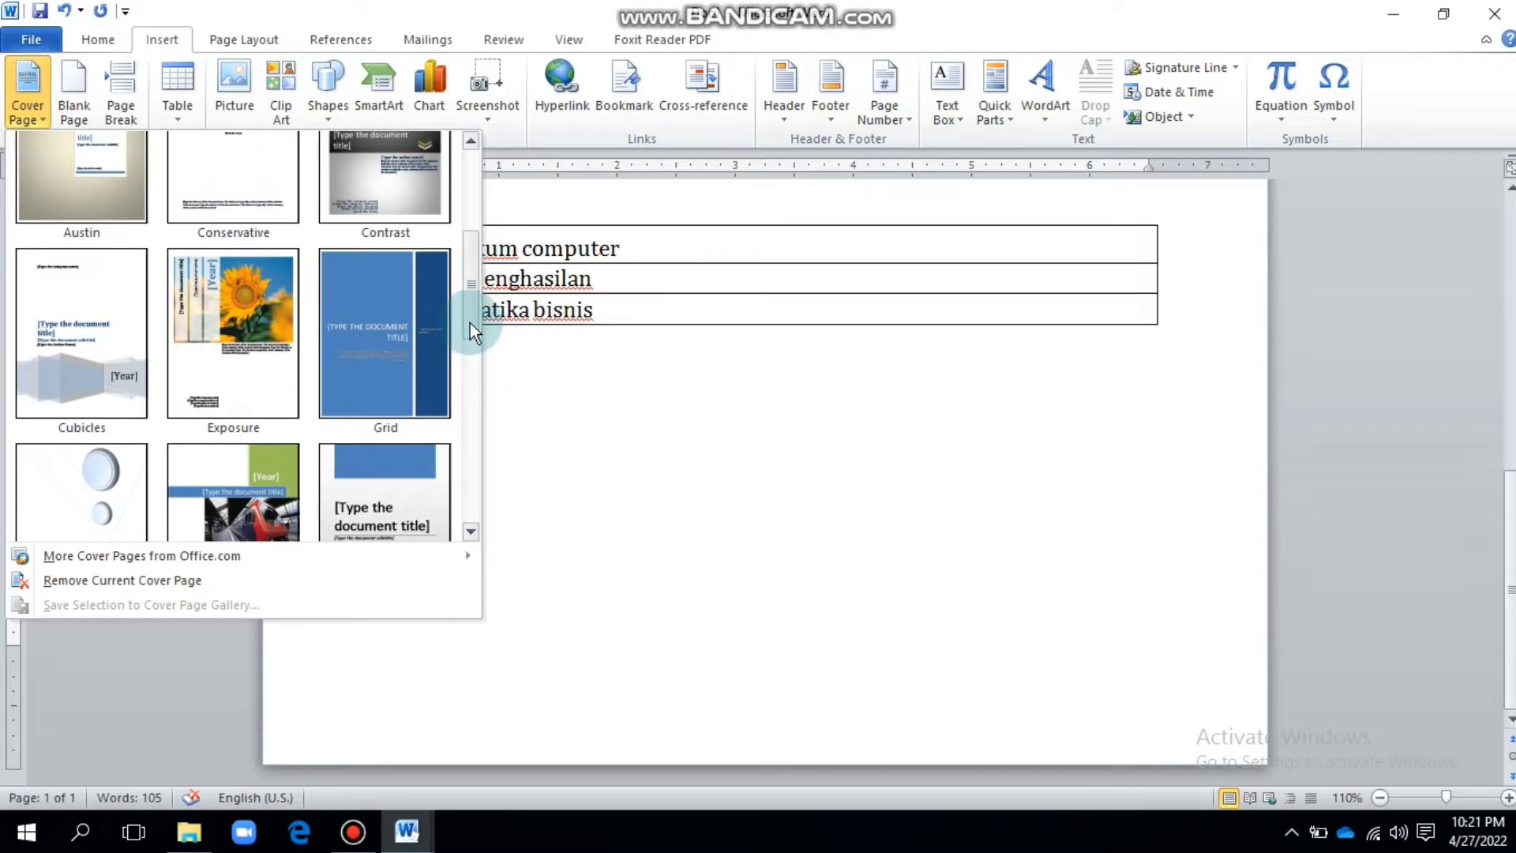
pyautogui.moveTo(472, 327); pyautogui.dragTo(469, 409)
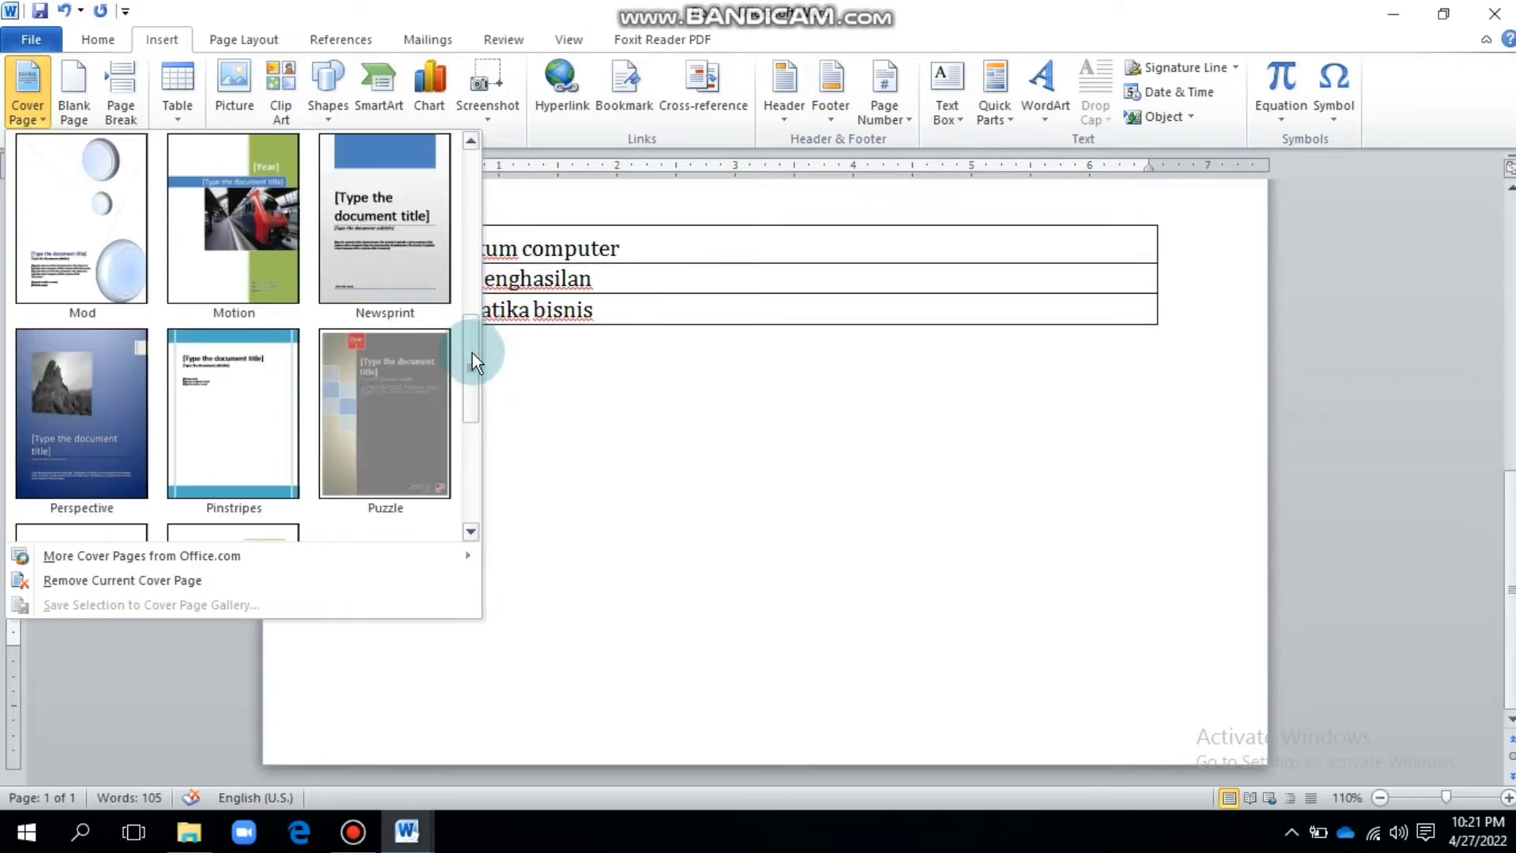
pyautogui.moveTo(472, 353); pyautogui.dragTo(487, 164)
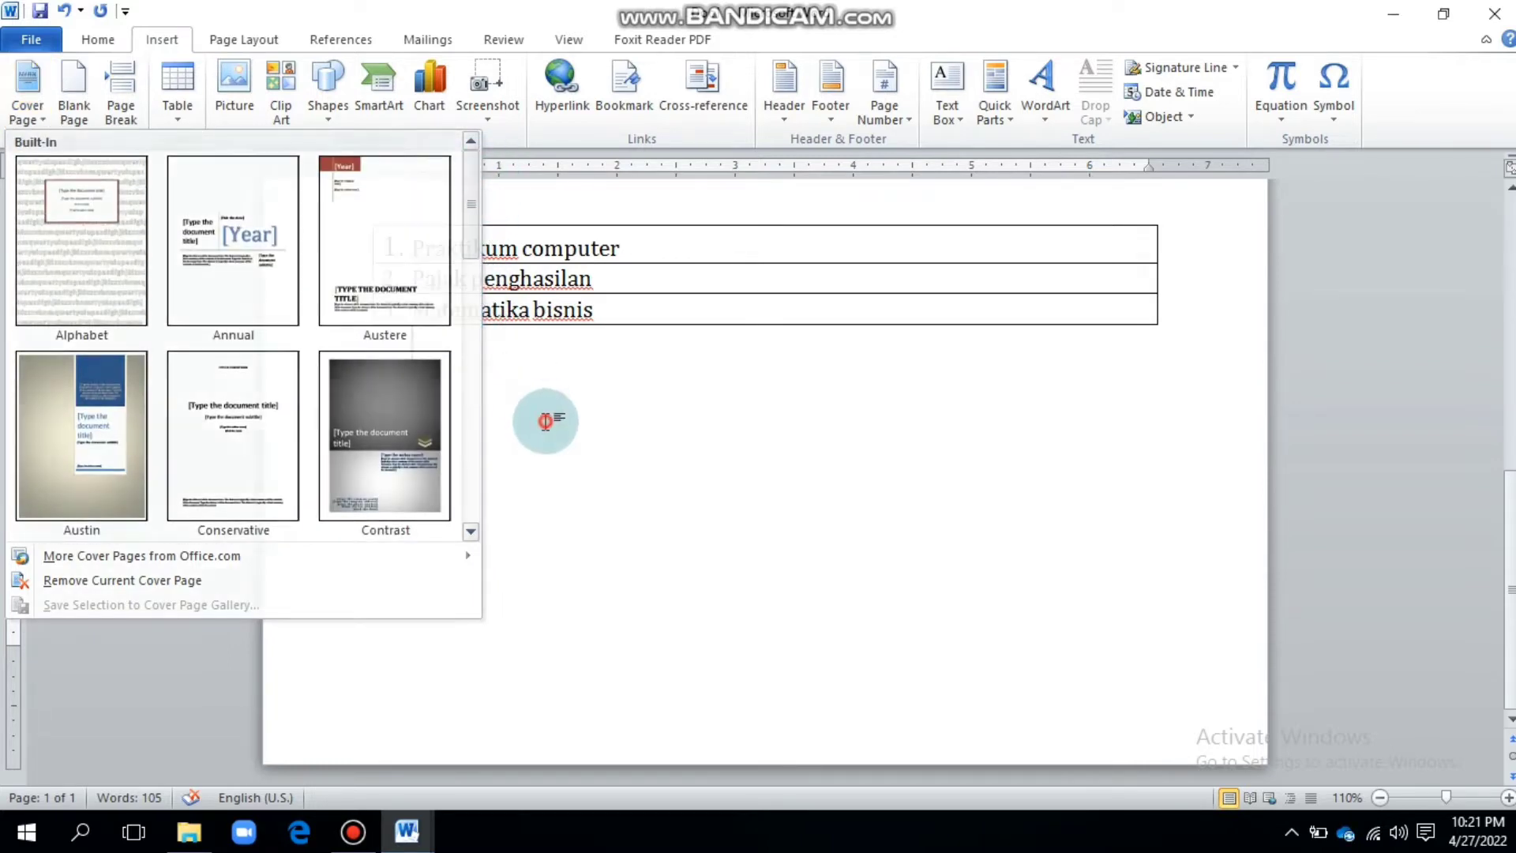
pyautogui.click(545, 421)
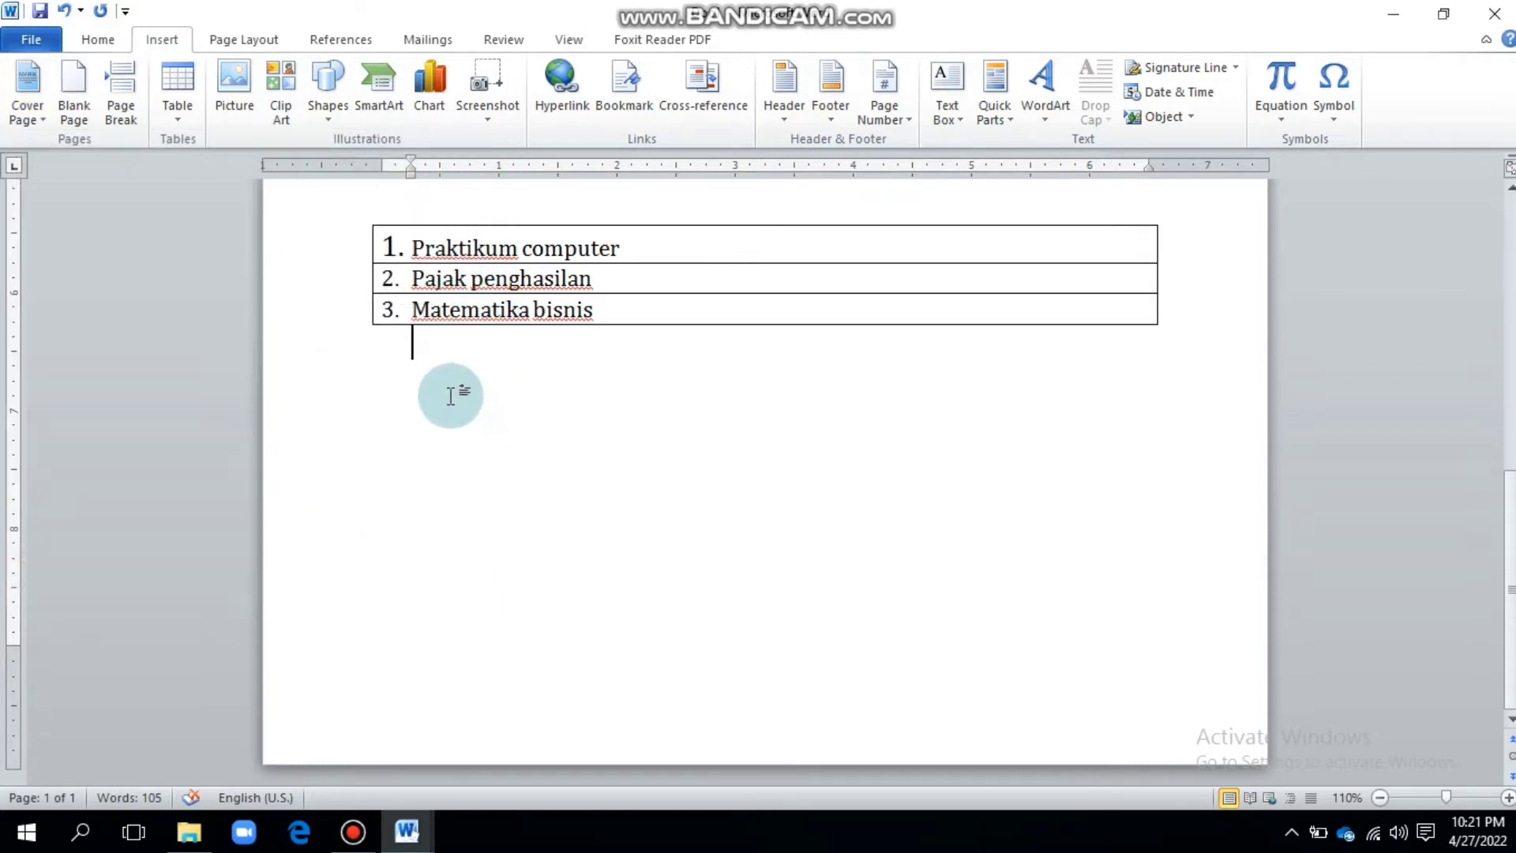
# Insert a blank page below the bordered numbered list, followed by a page break.
pyautogui.click(84, 87)
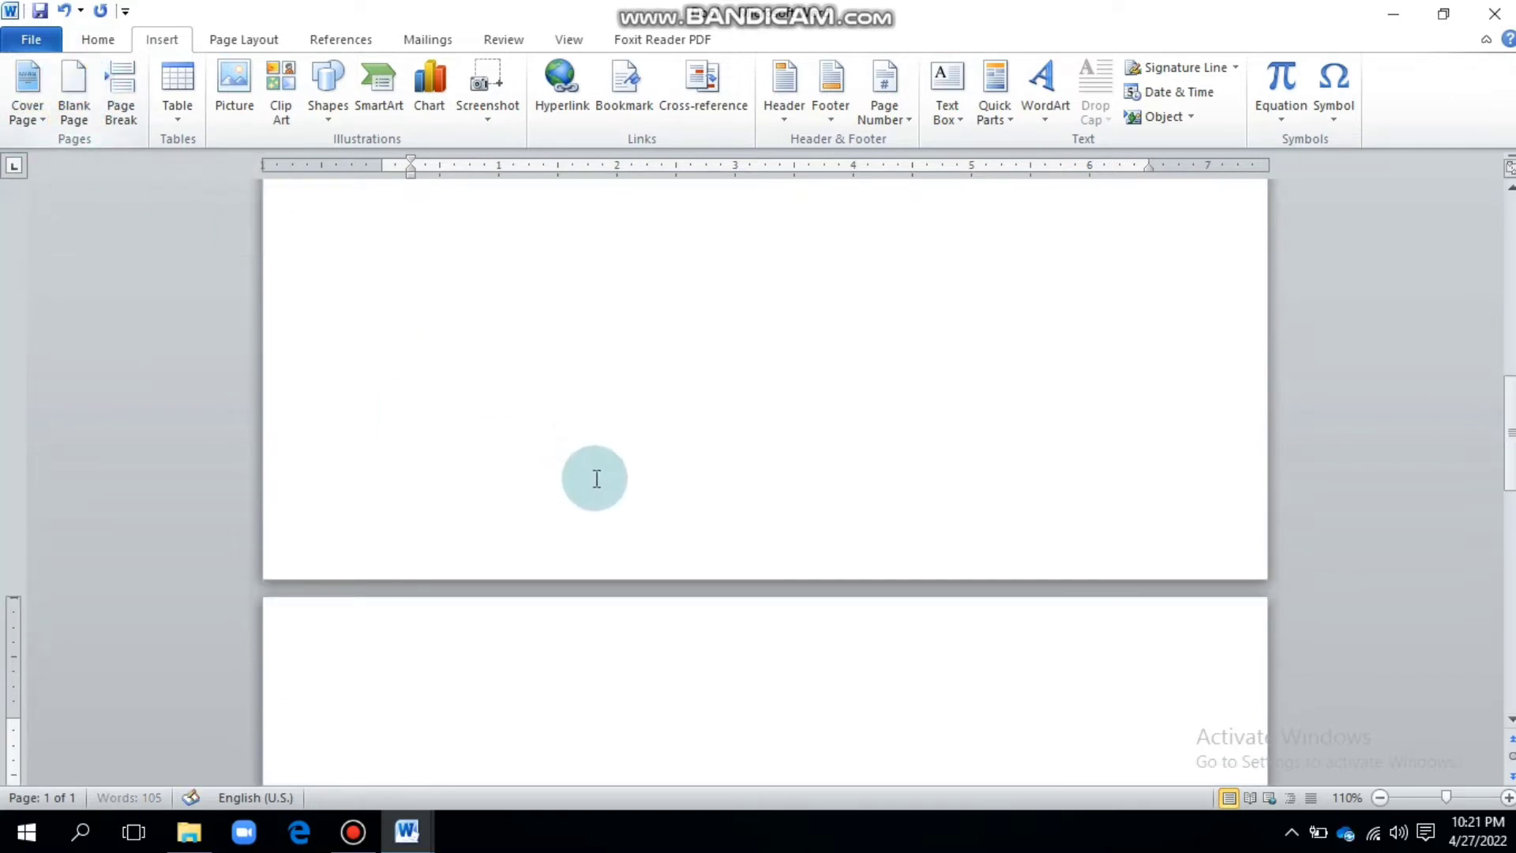
pyautogui.scroll(-5, 596, 479)
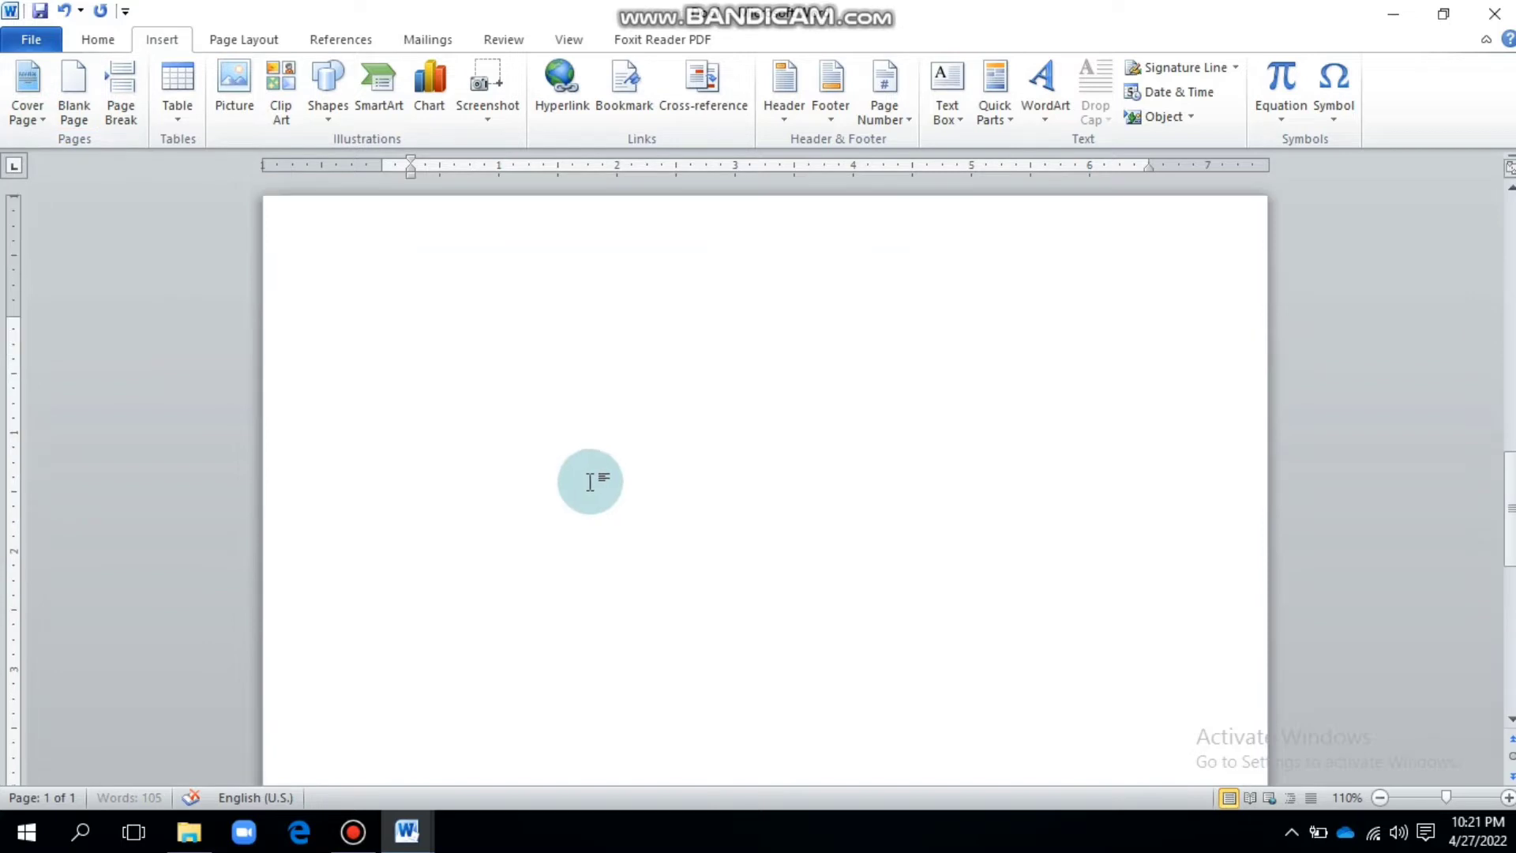
pyautogui.click(122, 110)
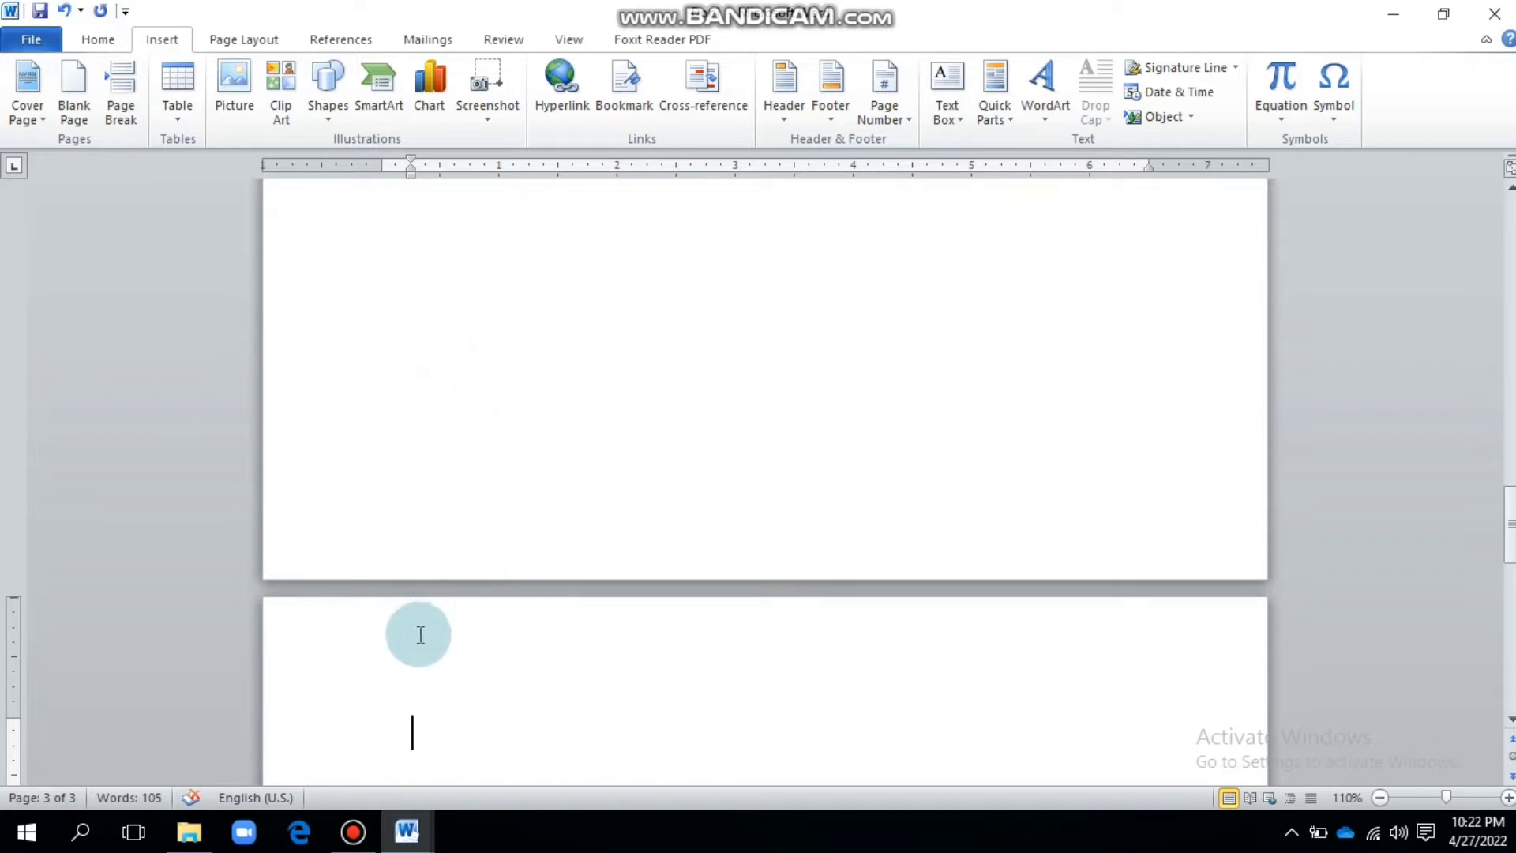
pyautogui.scroll(-3, 420, 635)
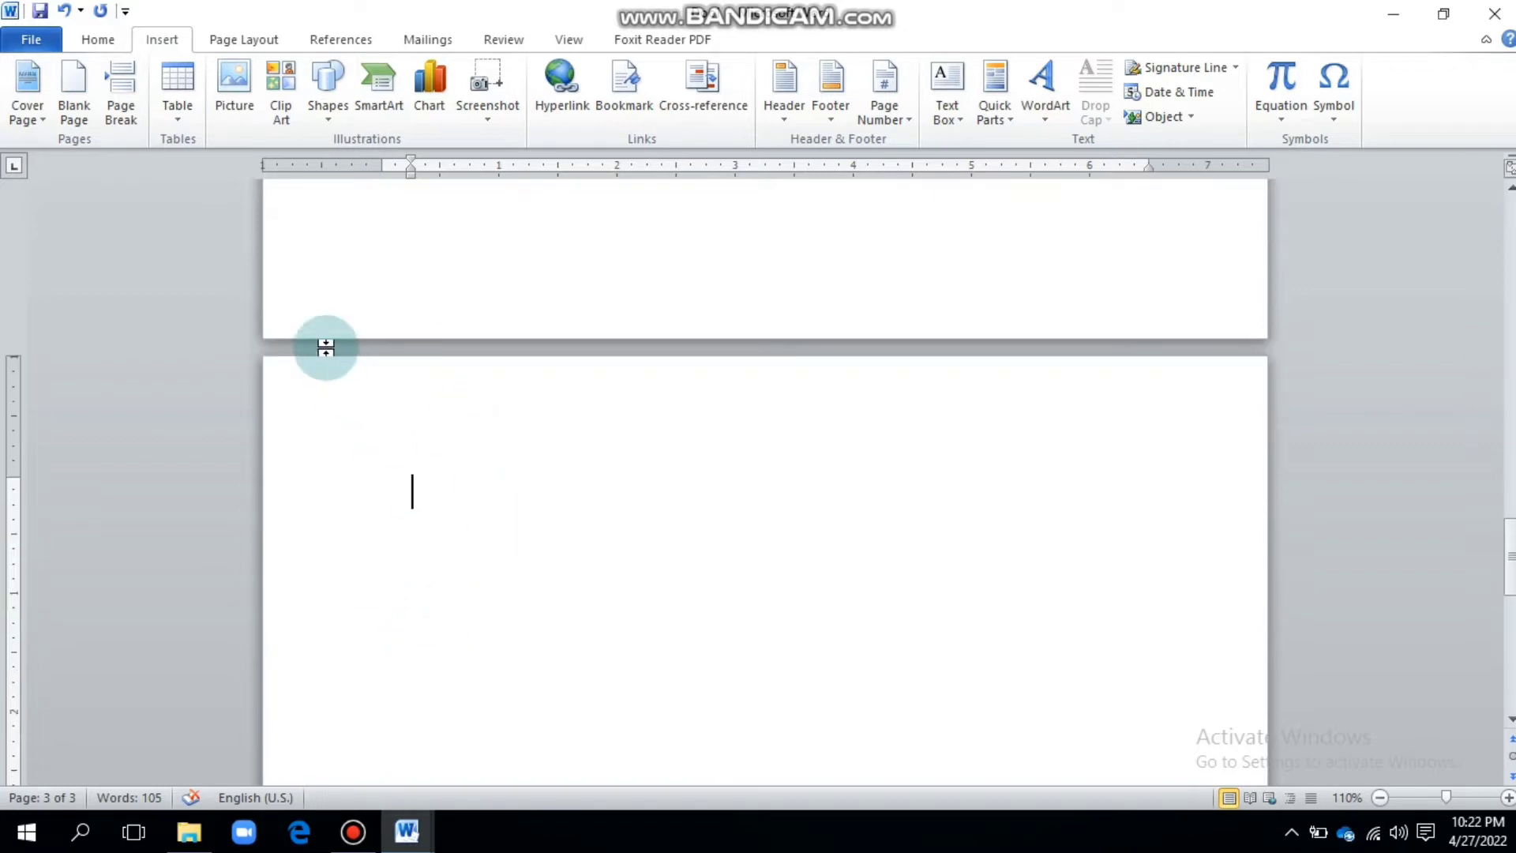
# Insert a table with three columns and four rows at the start of the third page.
pyautogui.click(181, 119)
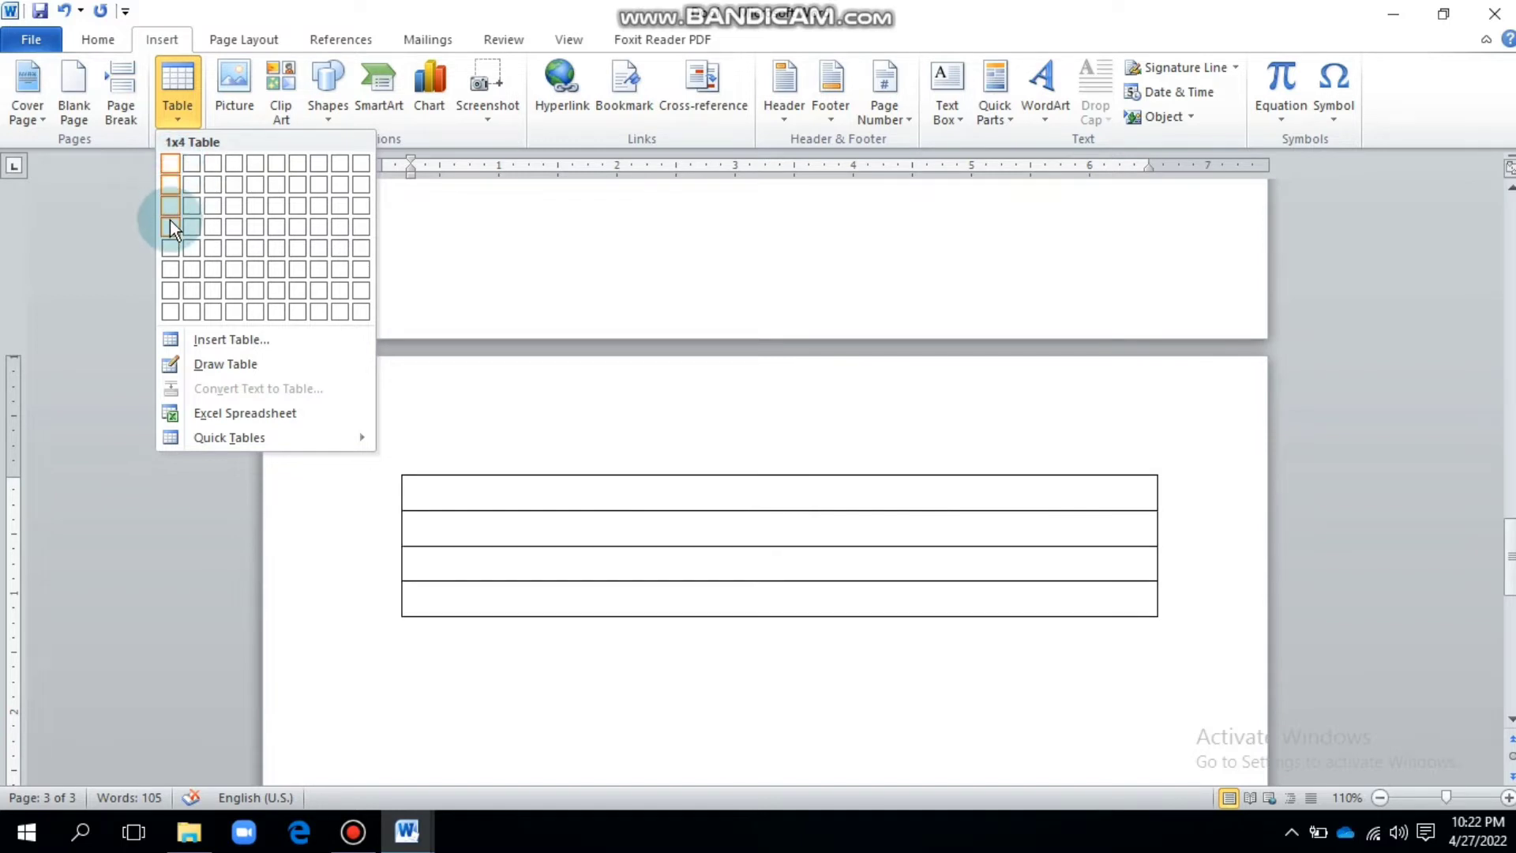
pyautogui.click(215, 234)
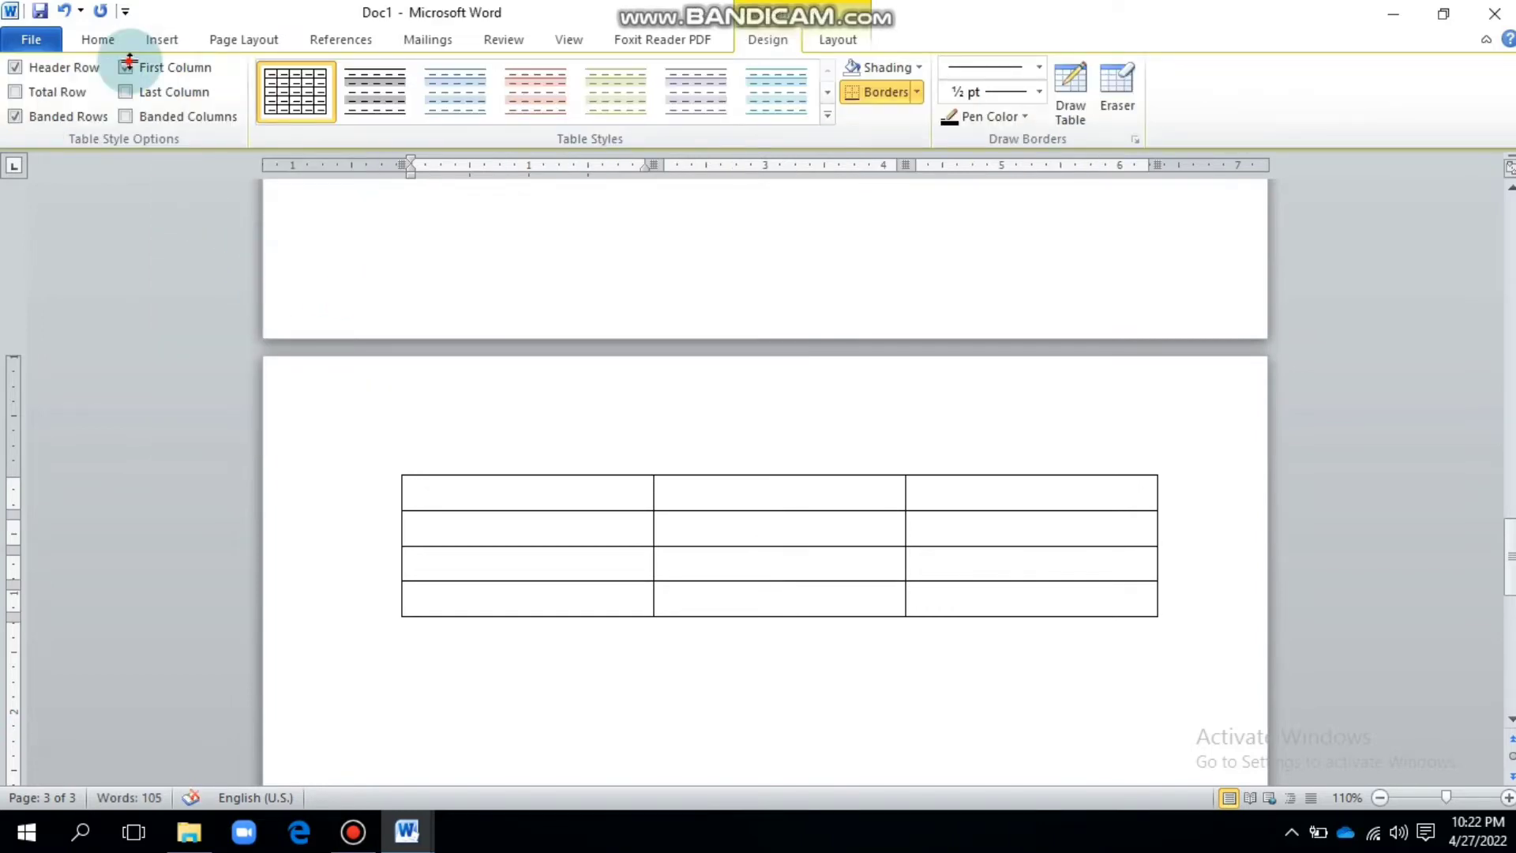
pyautogui.click(158, 41)
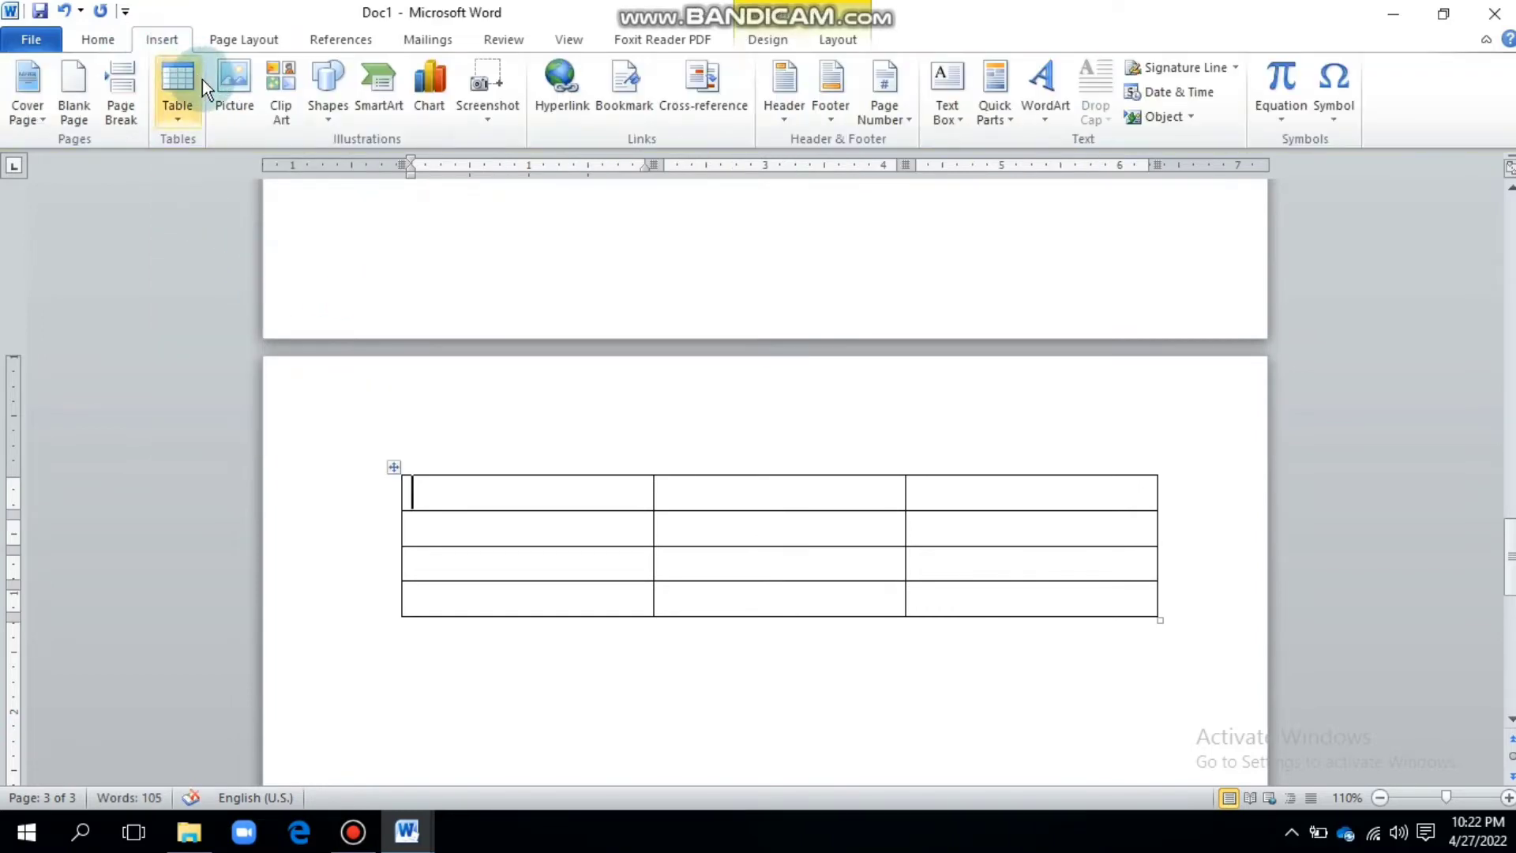
pyautogui.click(172, 125)
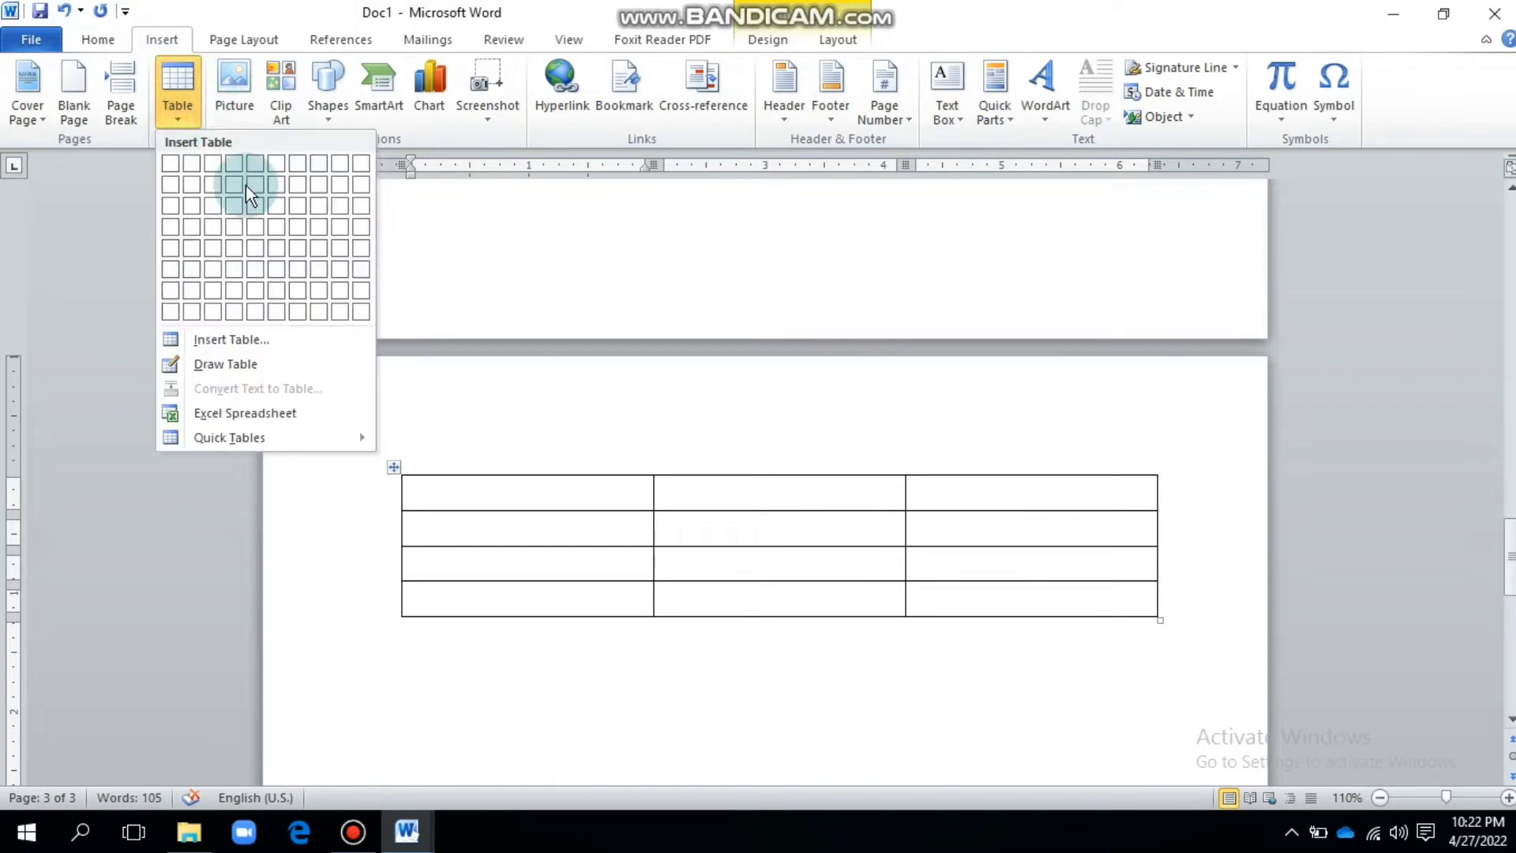
pyautogui.click(491, 495)
# Examine the design and layout tools available for the new table and the cells of its first column.
pyautogui.click(770, 39)
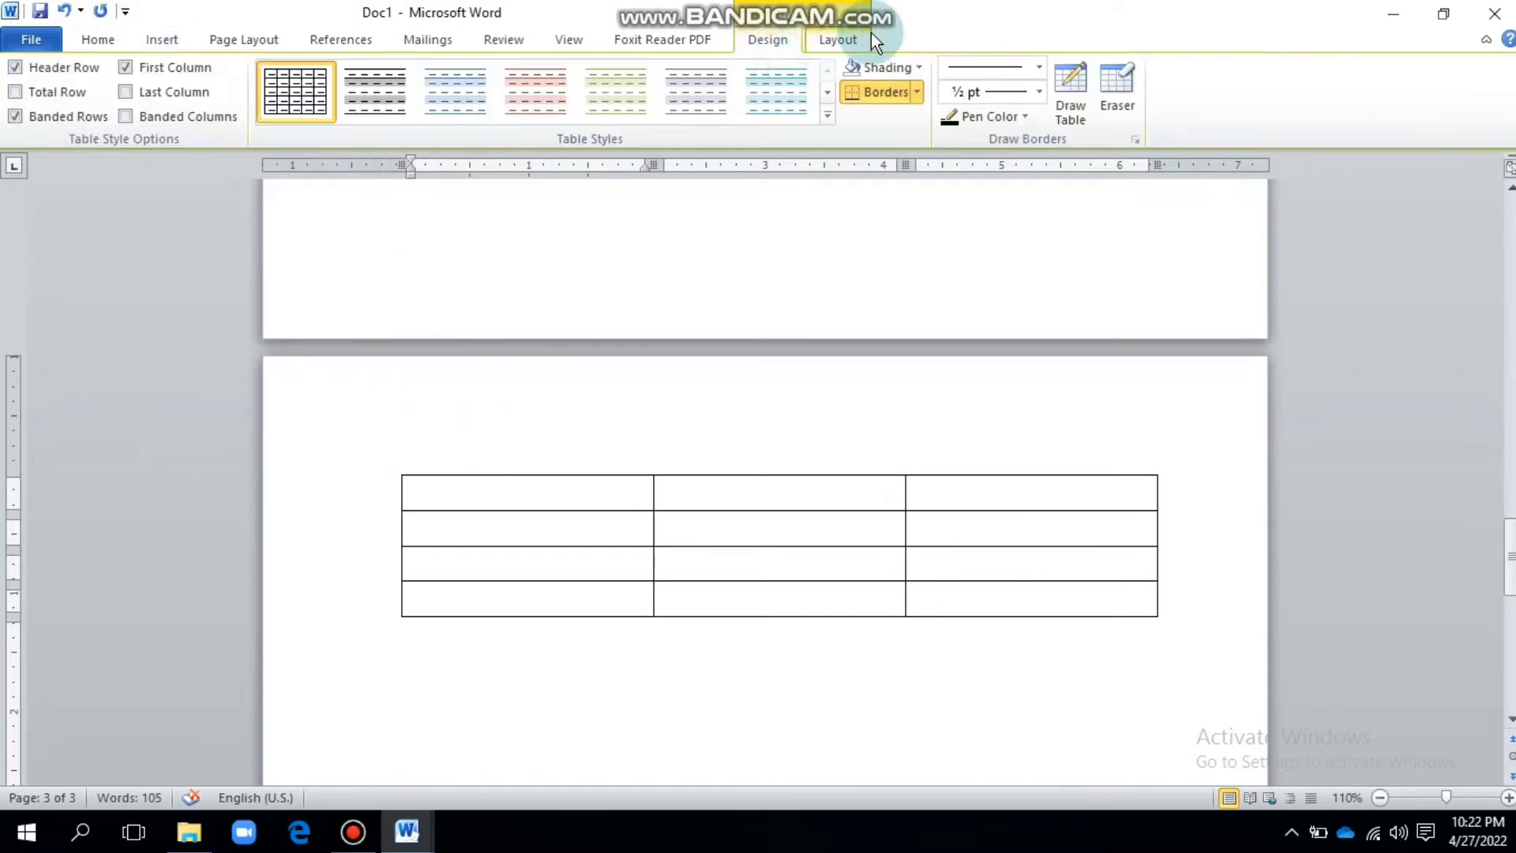
pyautogui.click(860, 36)
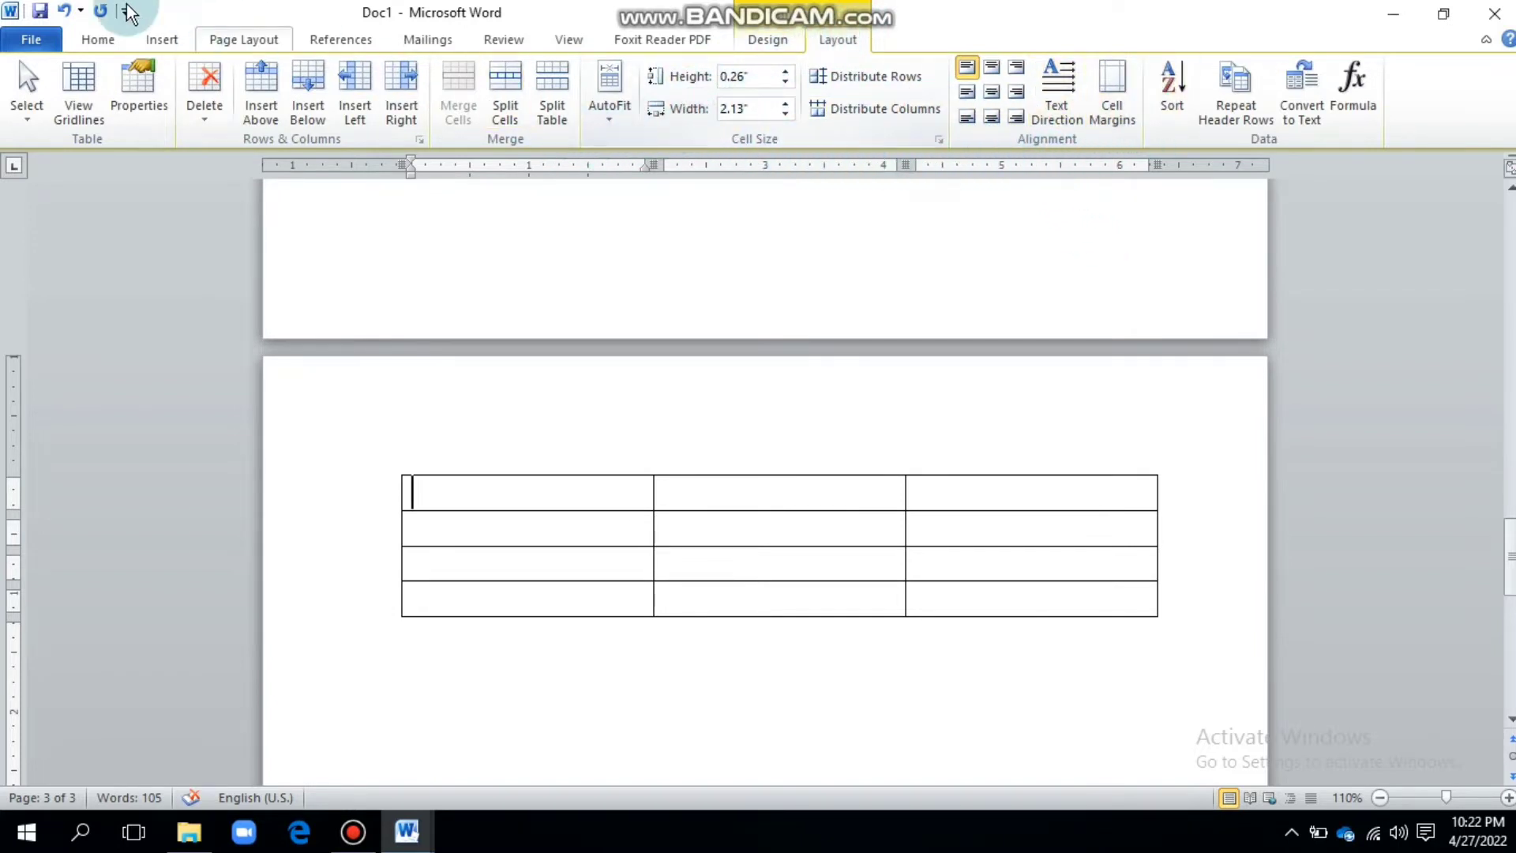
pyautogui.click(162, 40)
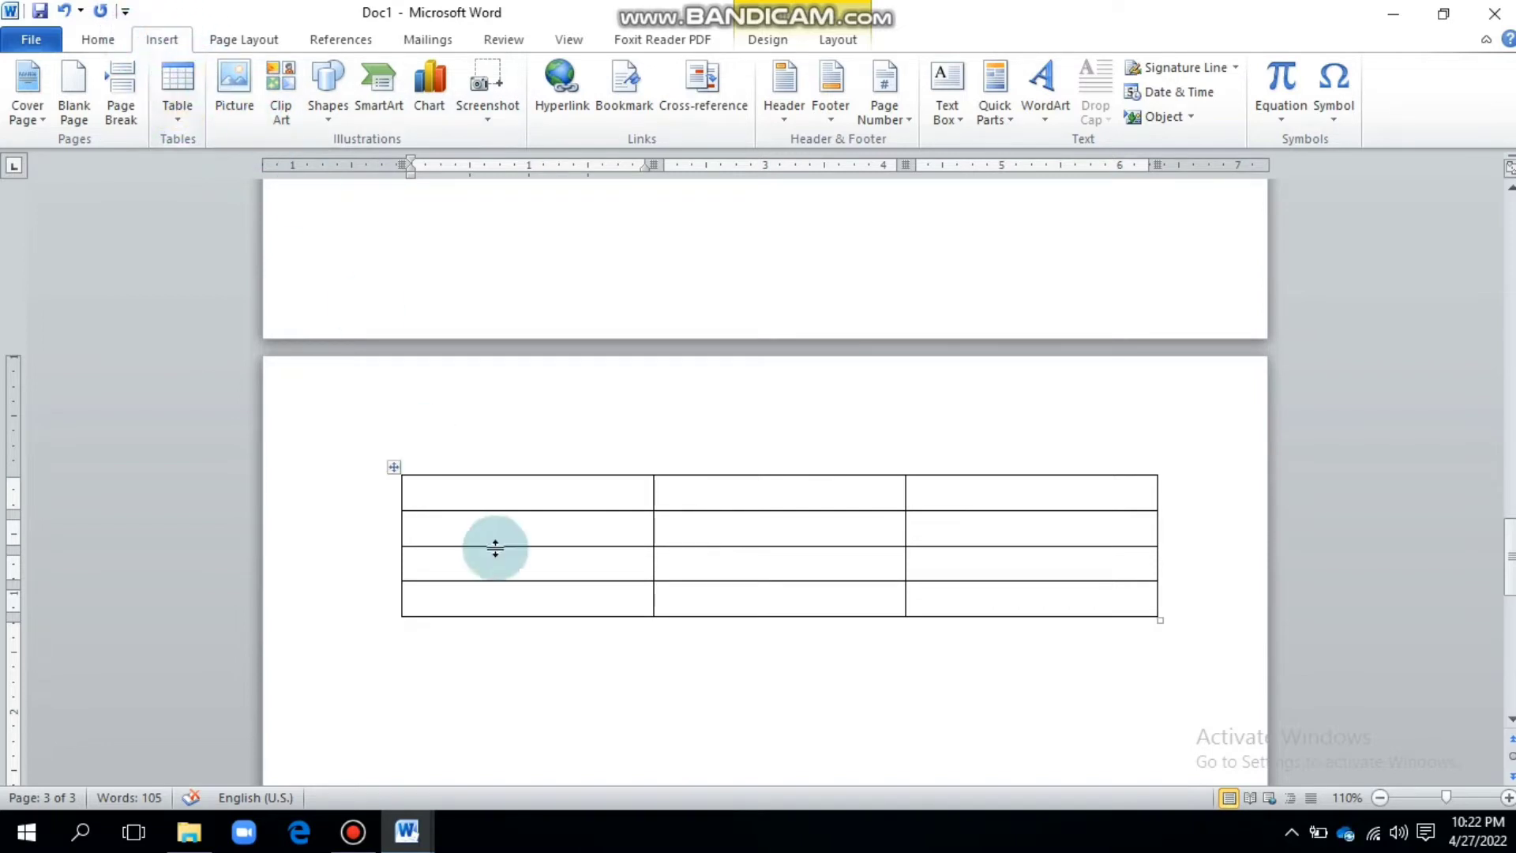
pyautogui.click(500, 606)
pyautogui.click(513, 561)
pyautogui.click(514, 522)
pyautogui.click(525, 493)
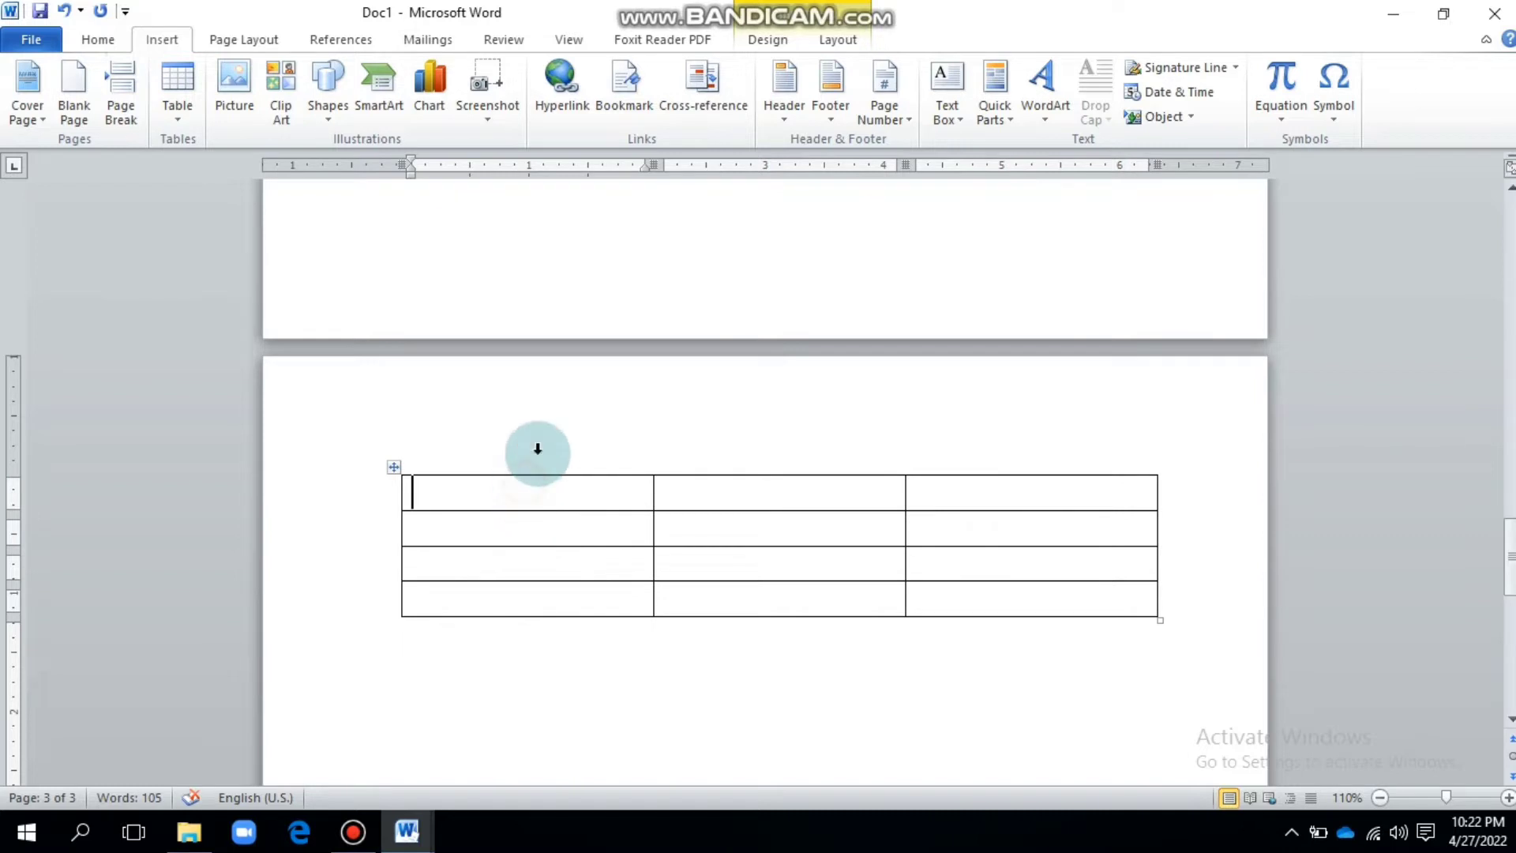
pyautogui.click(837, 40)
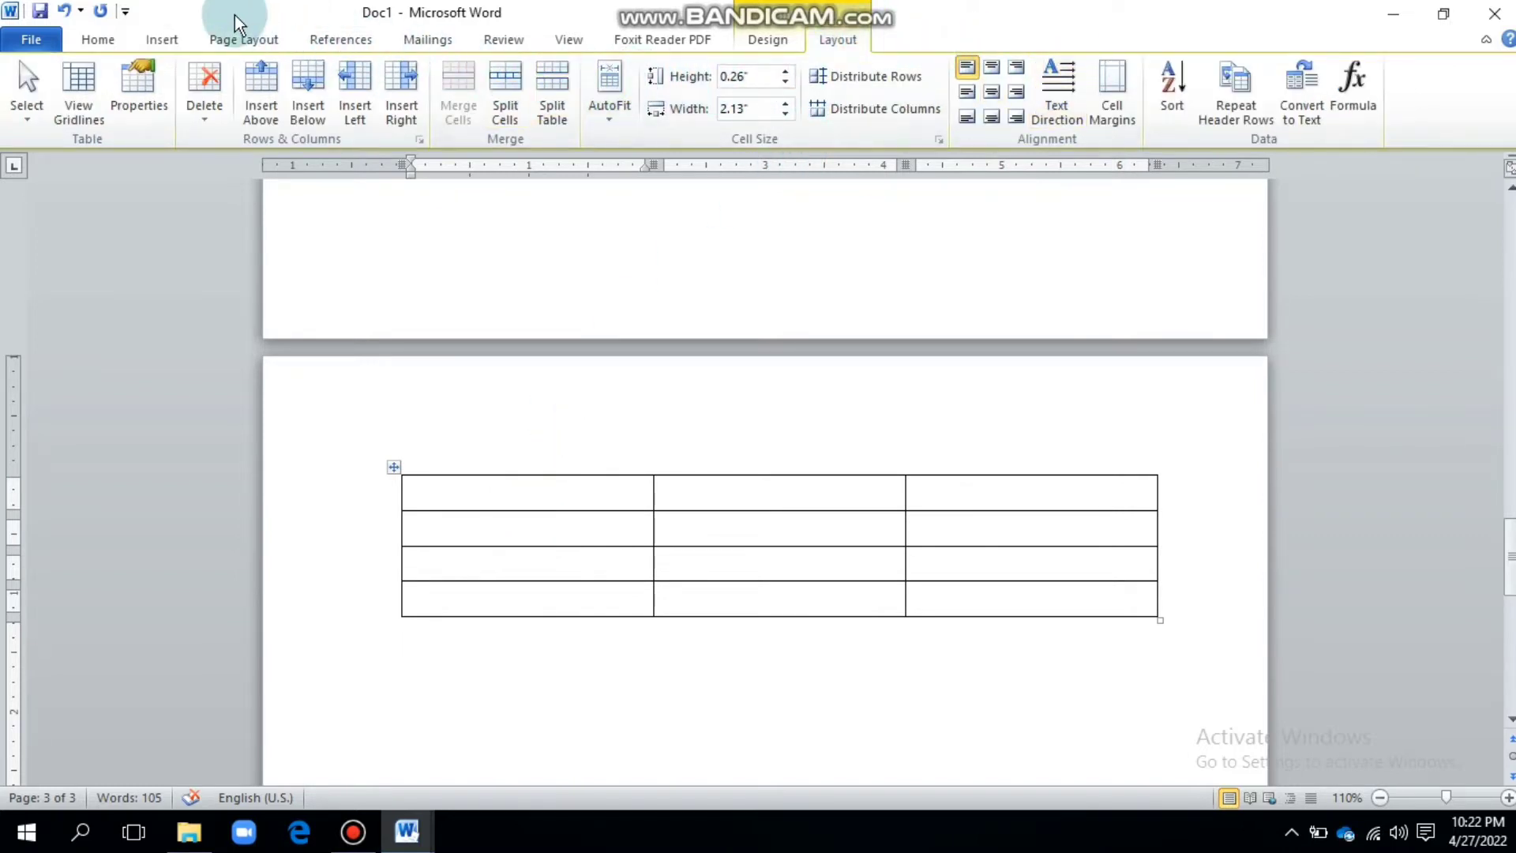
pyautogui.click(160, 38)
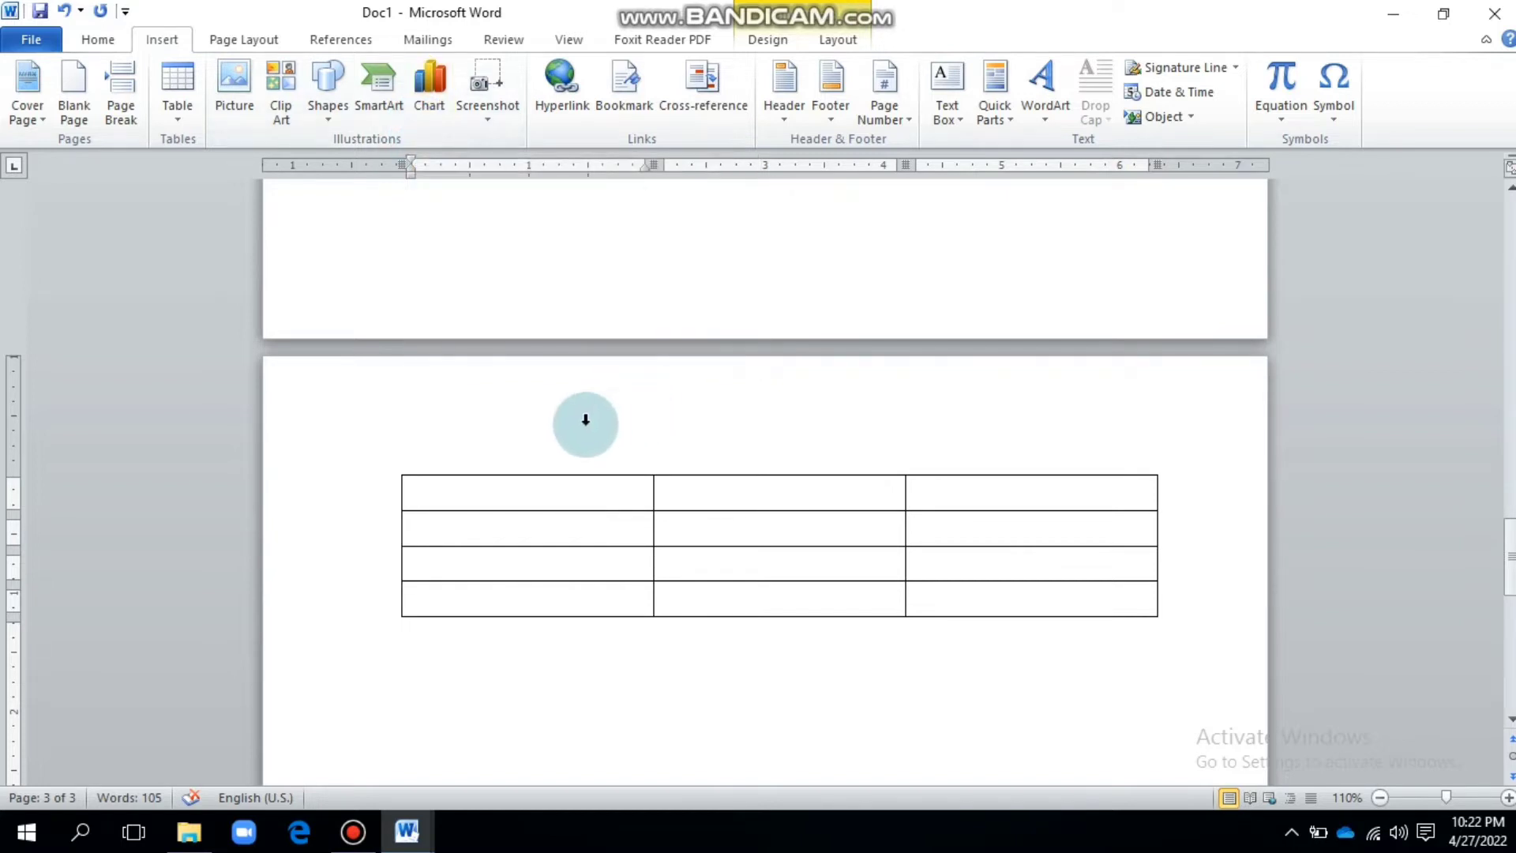
# Insert the picture named 1 from the Pictures folder into the empty space below the table.
pyautogui.scroll(-1, 619, 477)
pyautogui.scroll(1, 674, 474)
pyautogui.scroll(-3, 679, 481)
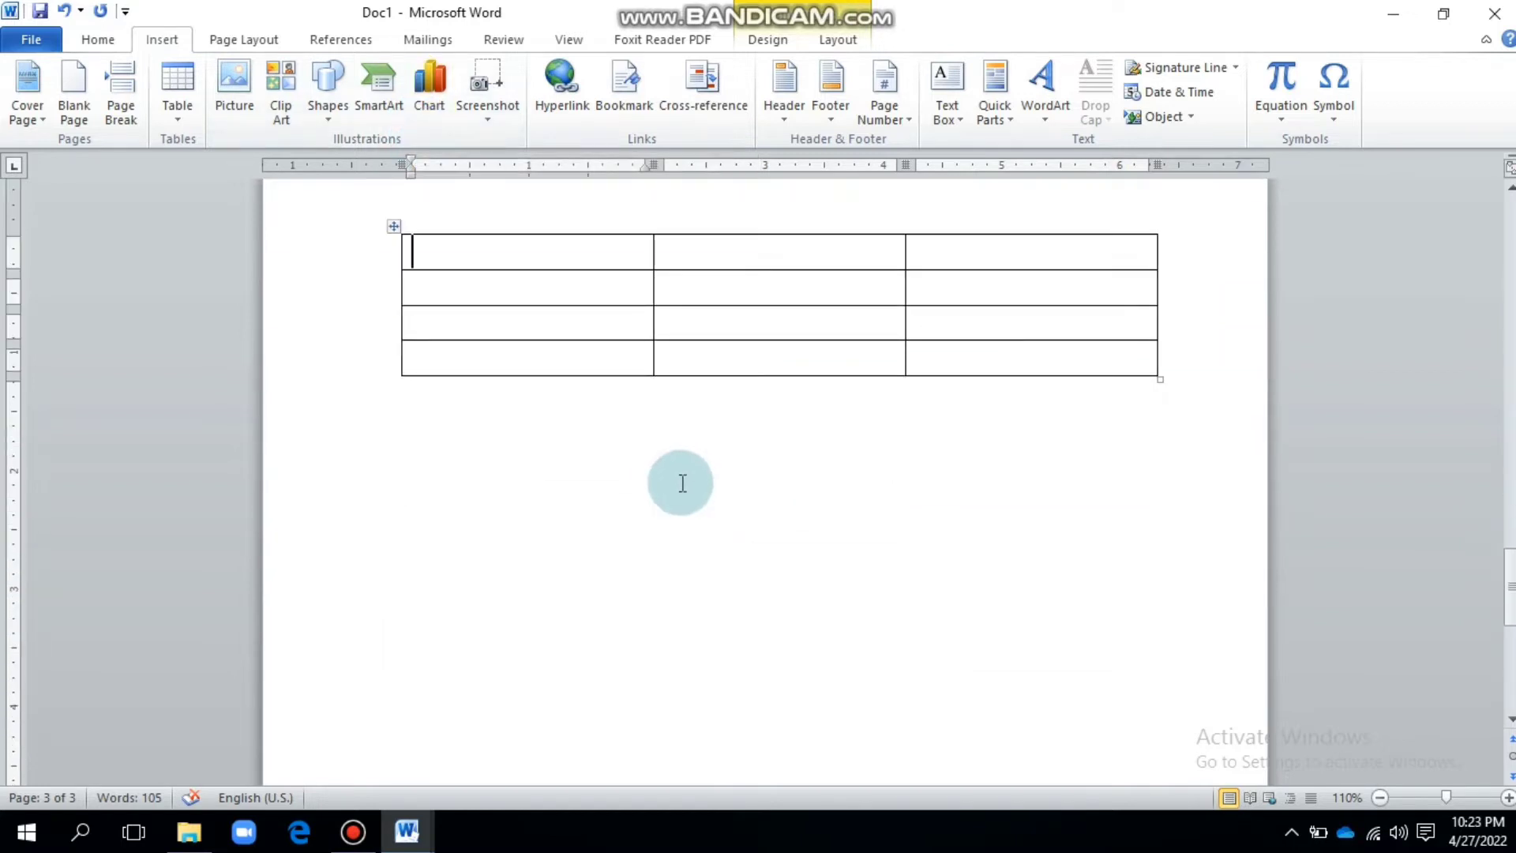
pyautogui.doubleClick(682, 483)
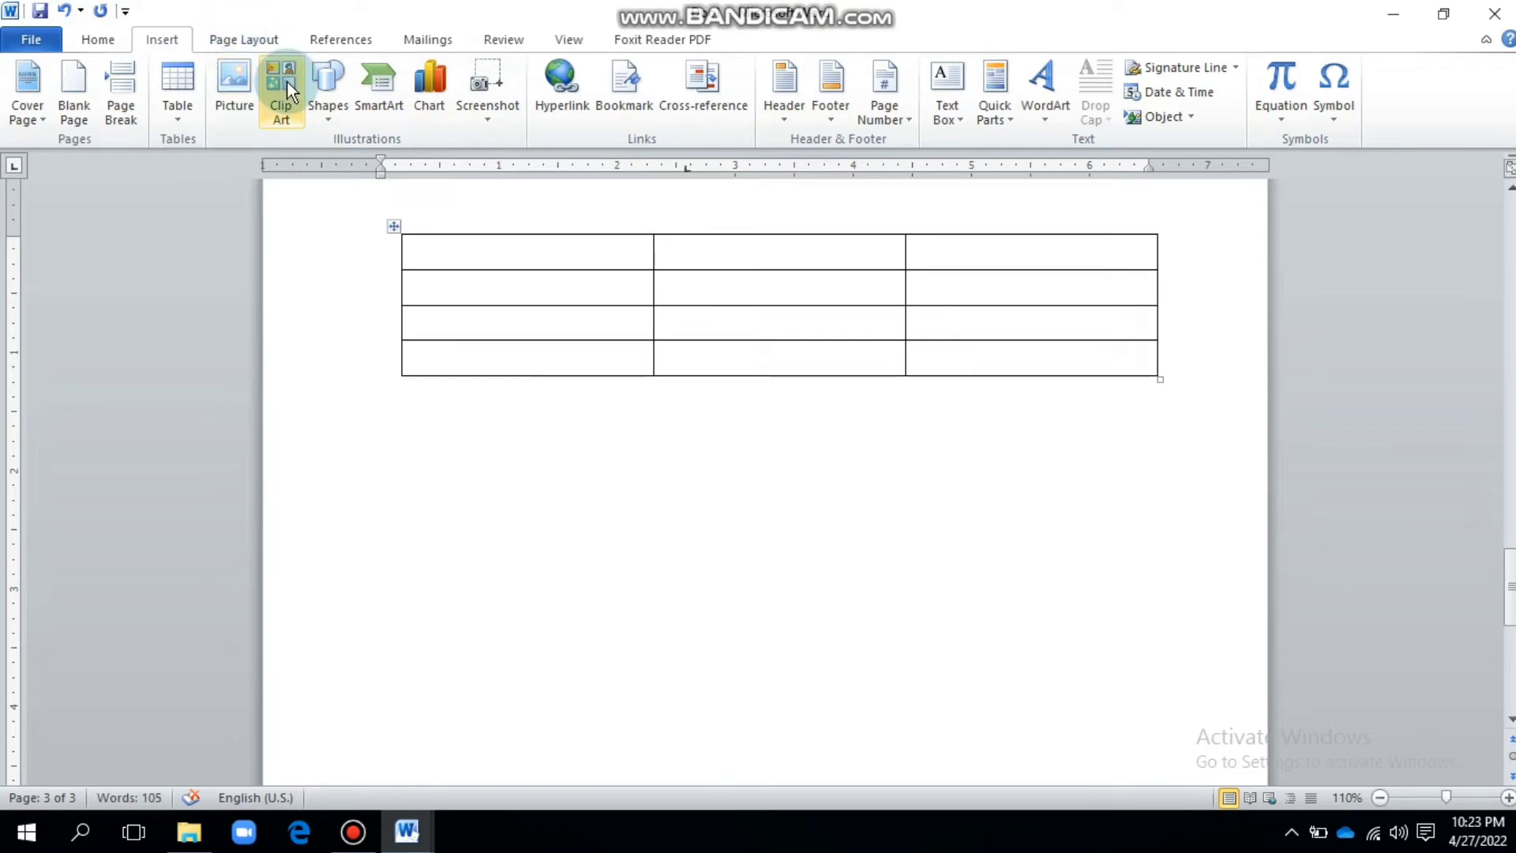
pyautogui.click(245, 88)
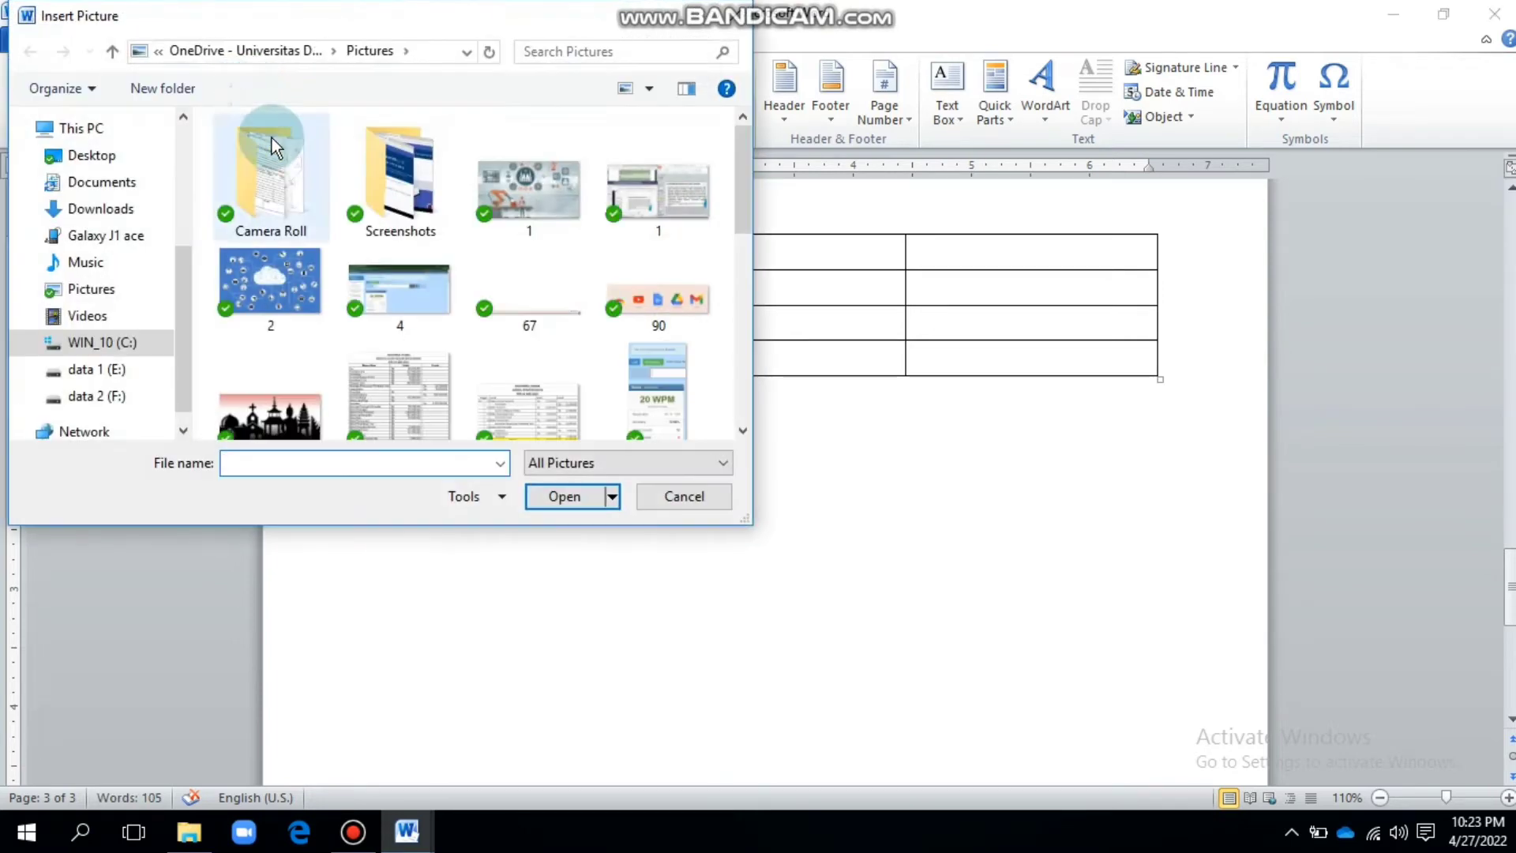
pyautogui.click(525, 213)
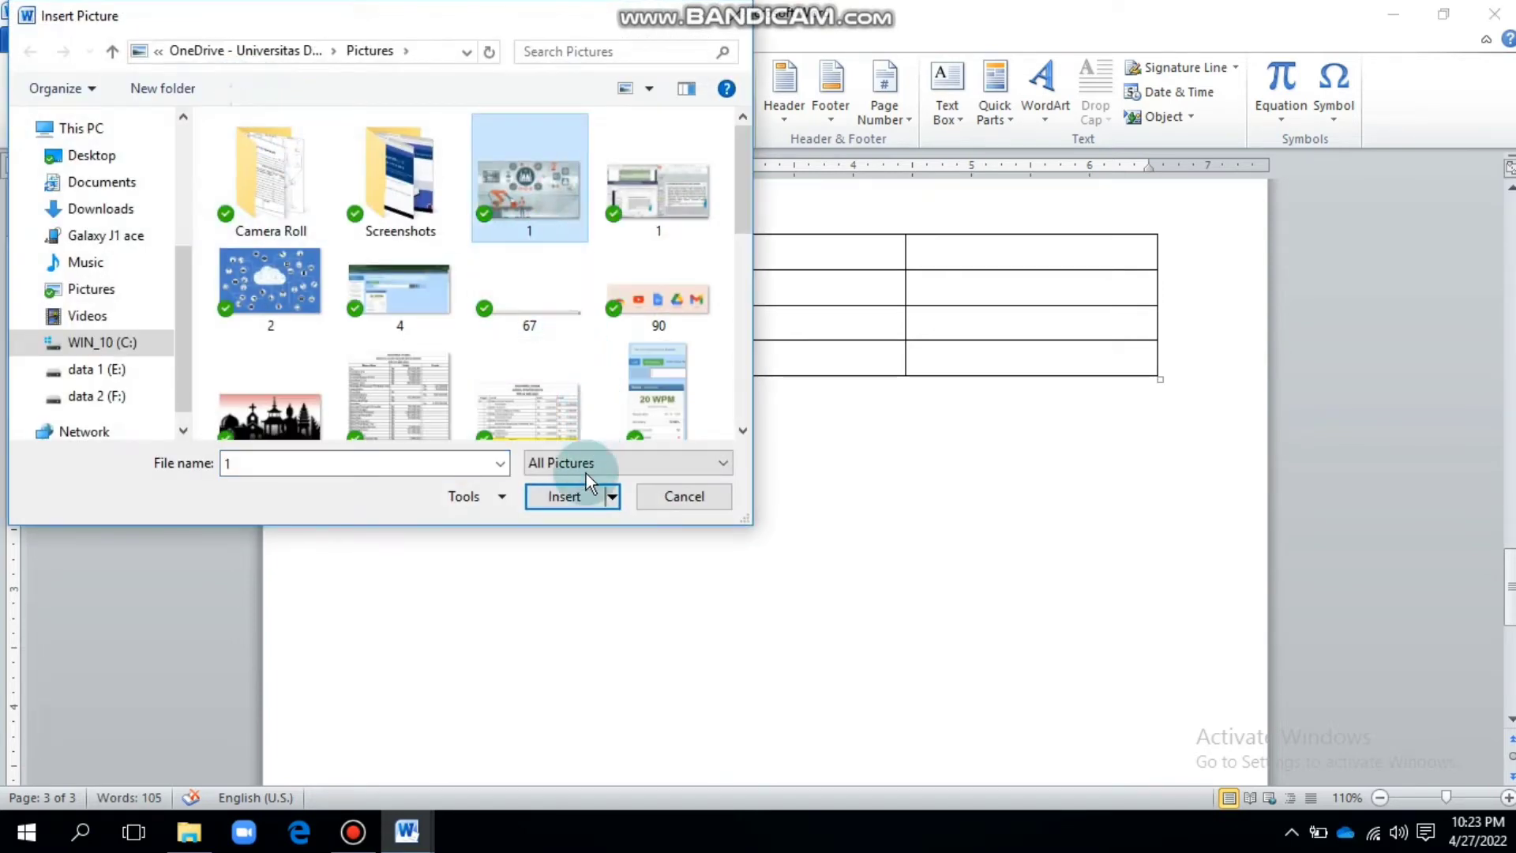
pyautogui.click(577, 496)
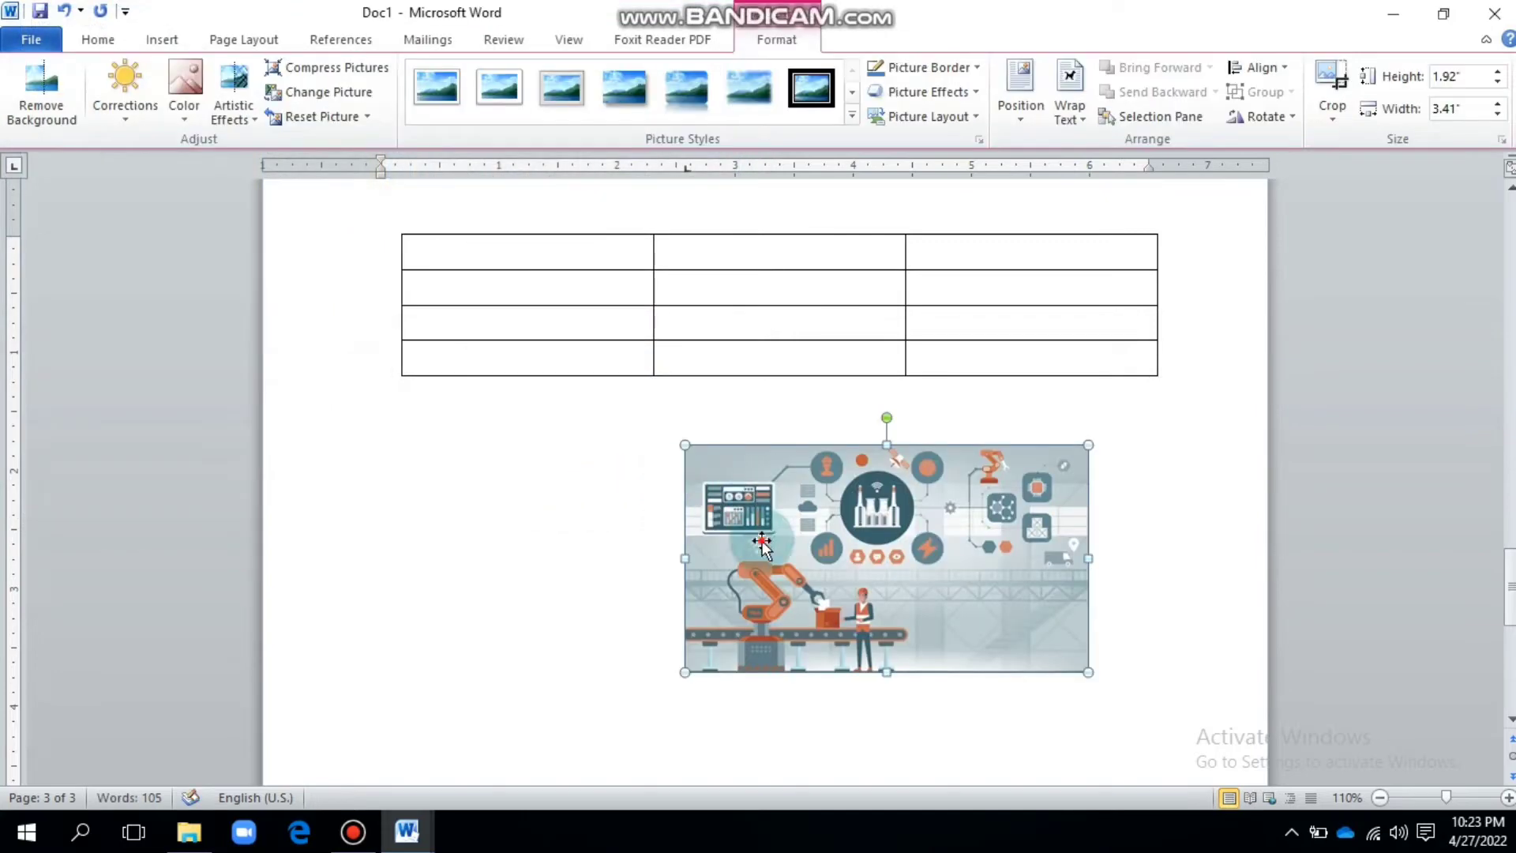
# Try to move the picture toward the page's left margin, and examine its selection pane and position choices.
pyautogui.moveTo(762, 543); pyautogui.dragTo(549, 479)
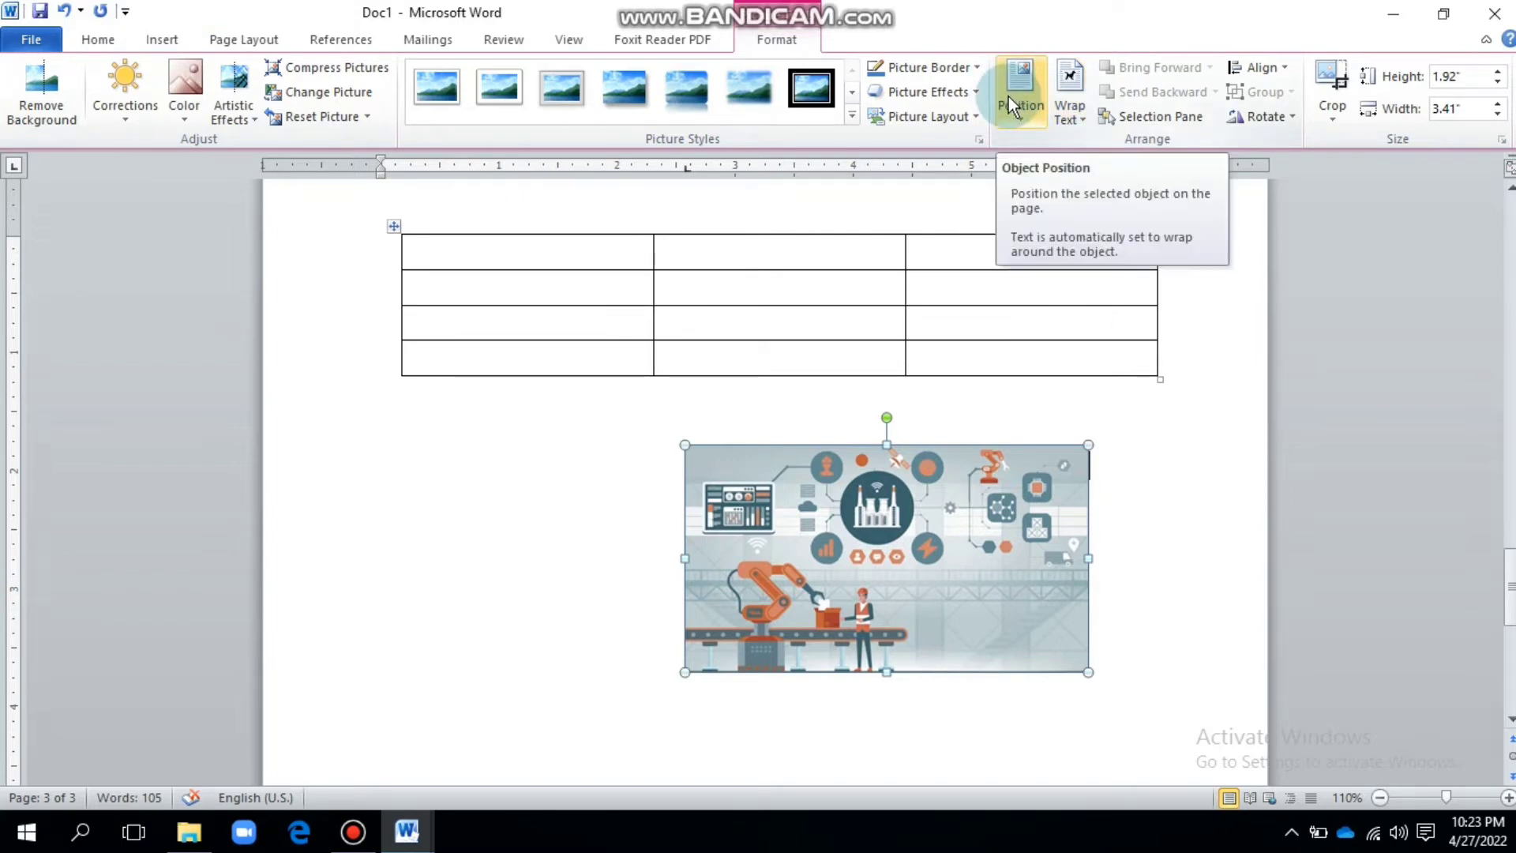
pyautogui.click(1128, 122)
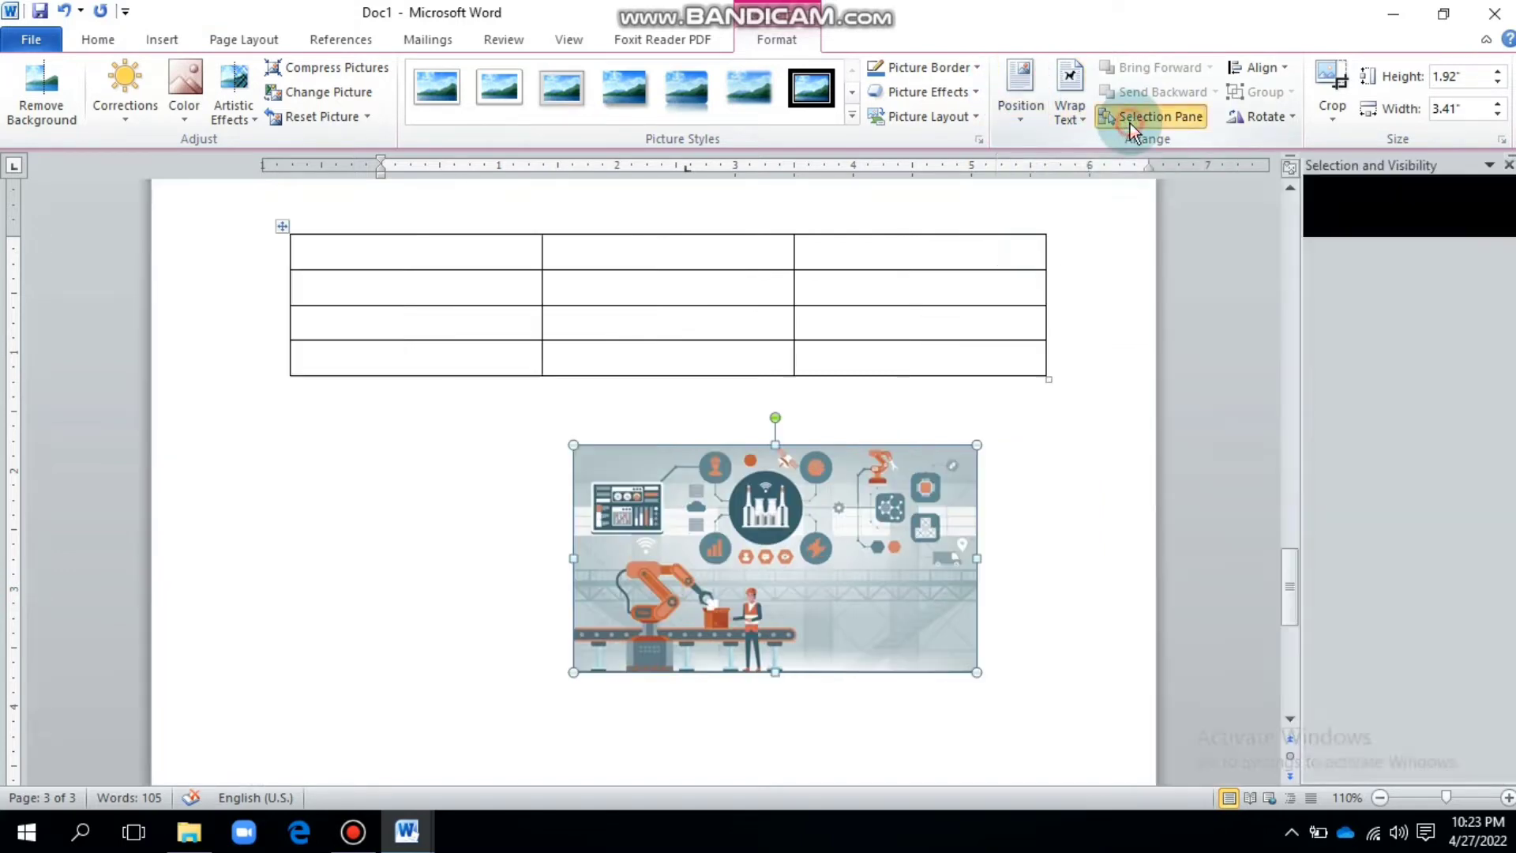
pyautogui.click(1130, 123)
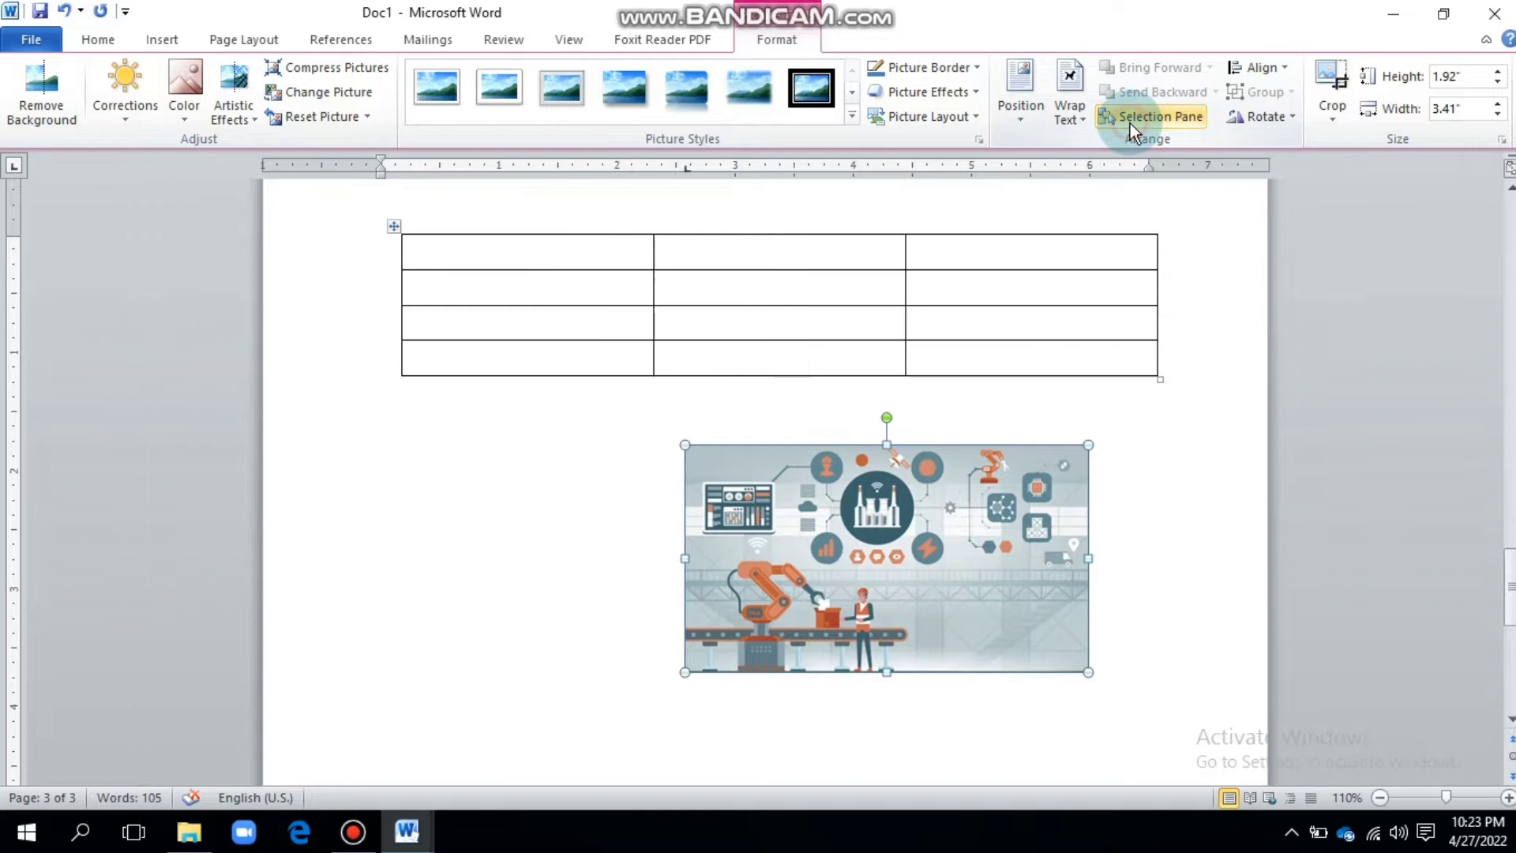
pyautogui.click(1024, 85)
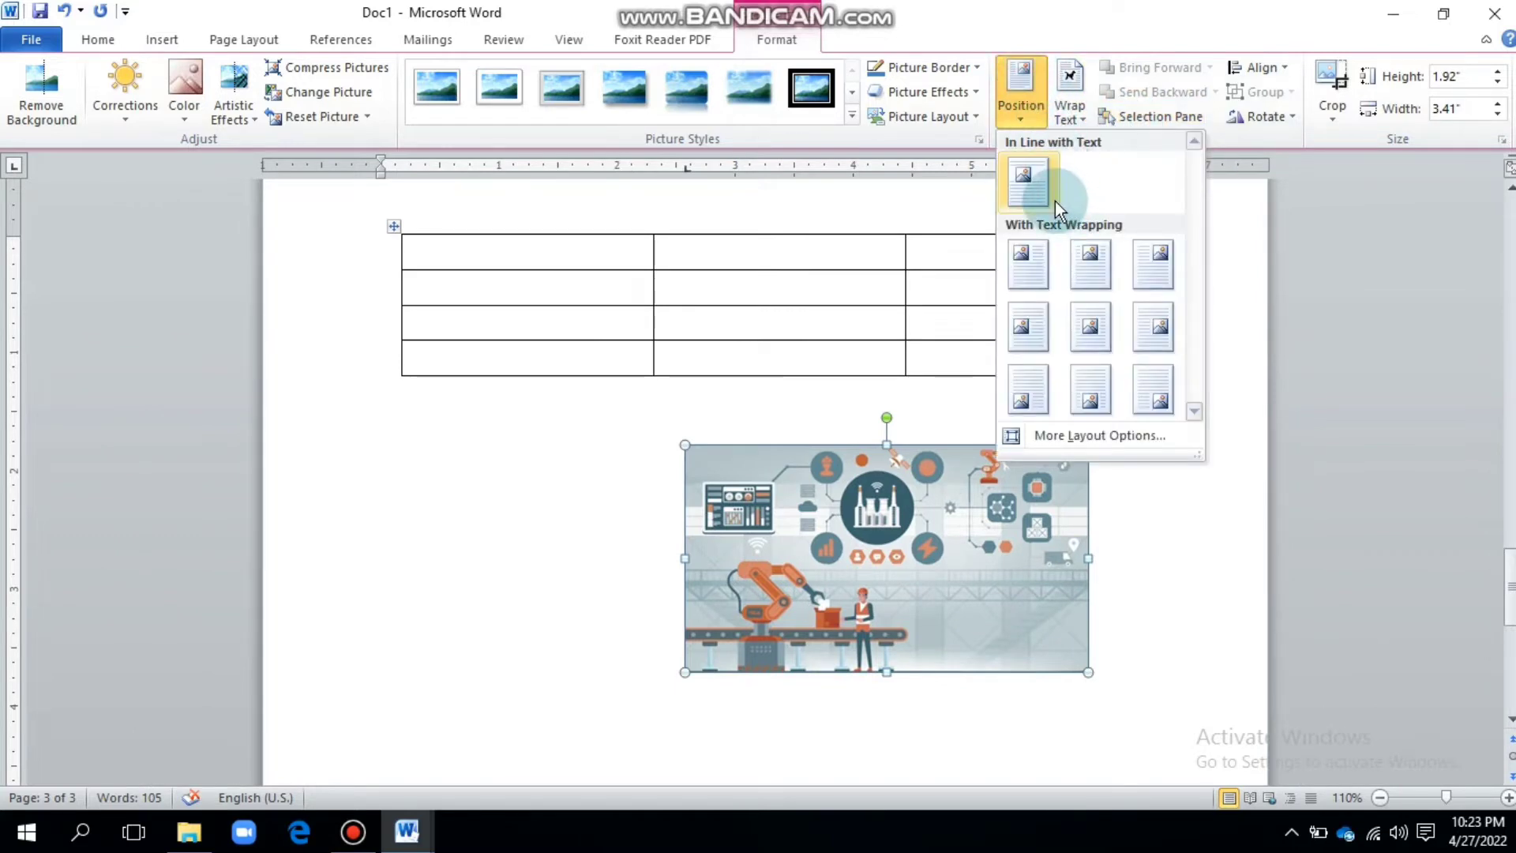
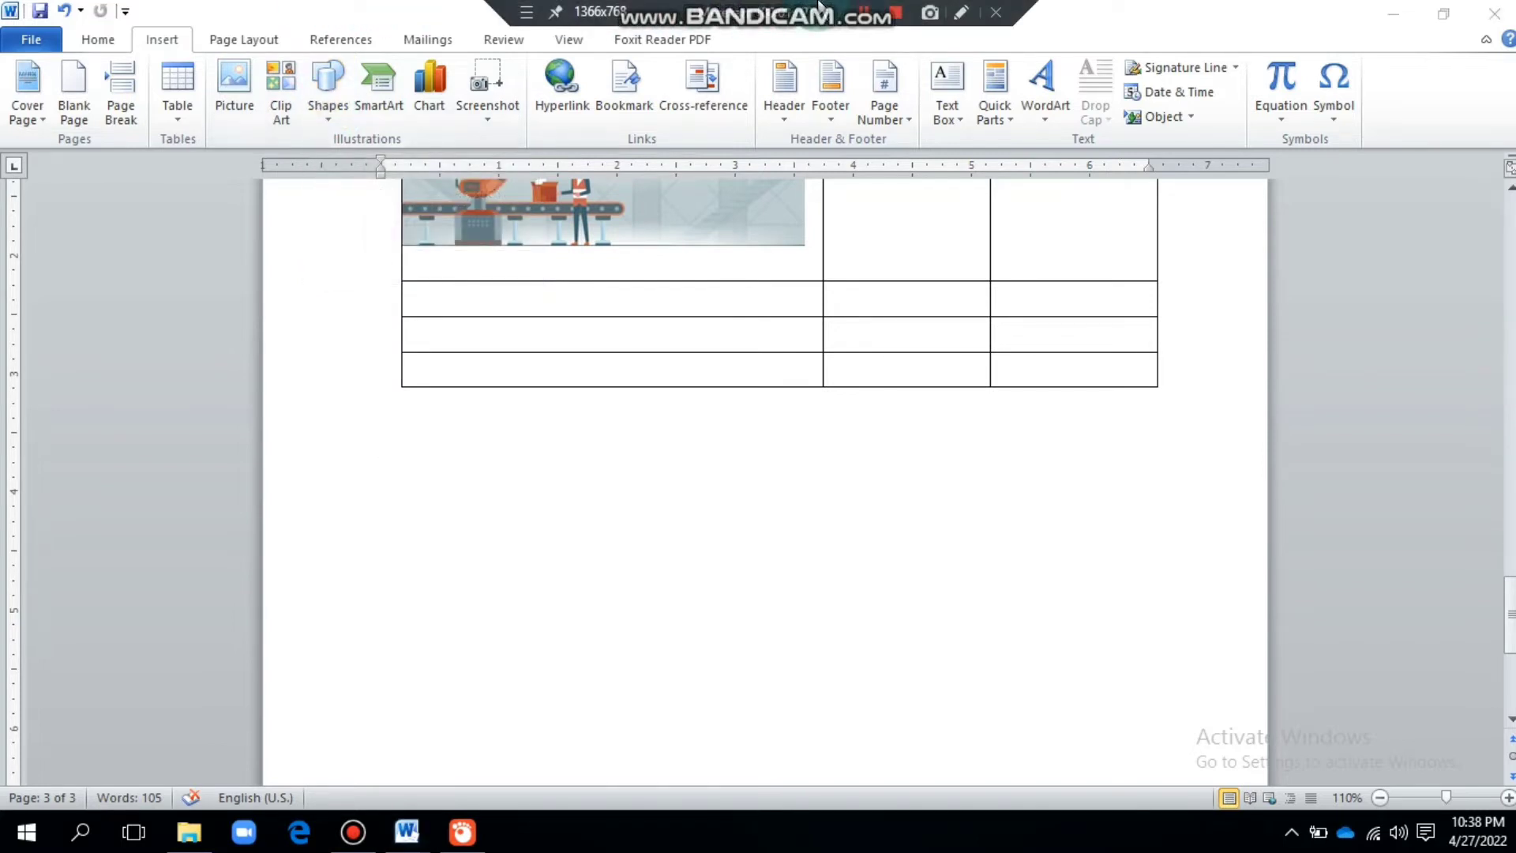
# Draw an oval about 1.4" wide and 1.2" high in the empty space below the table.
pyautogui.click(819, 210)
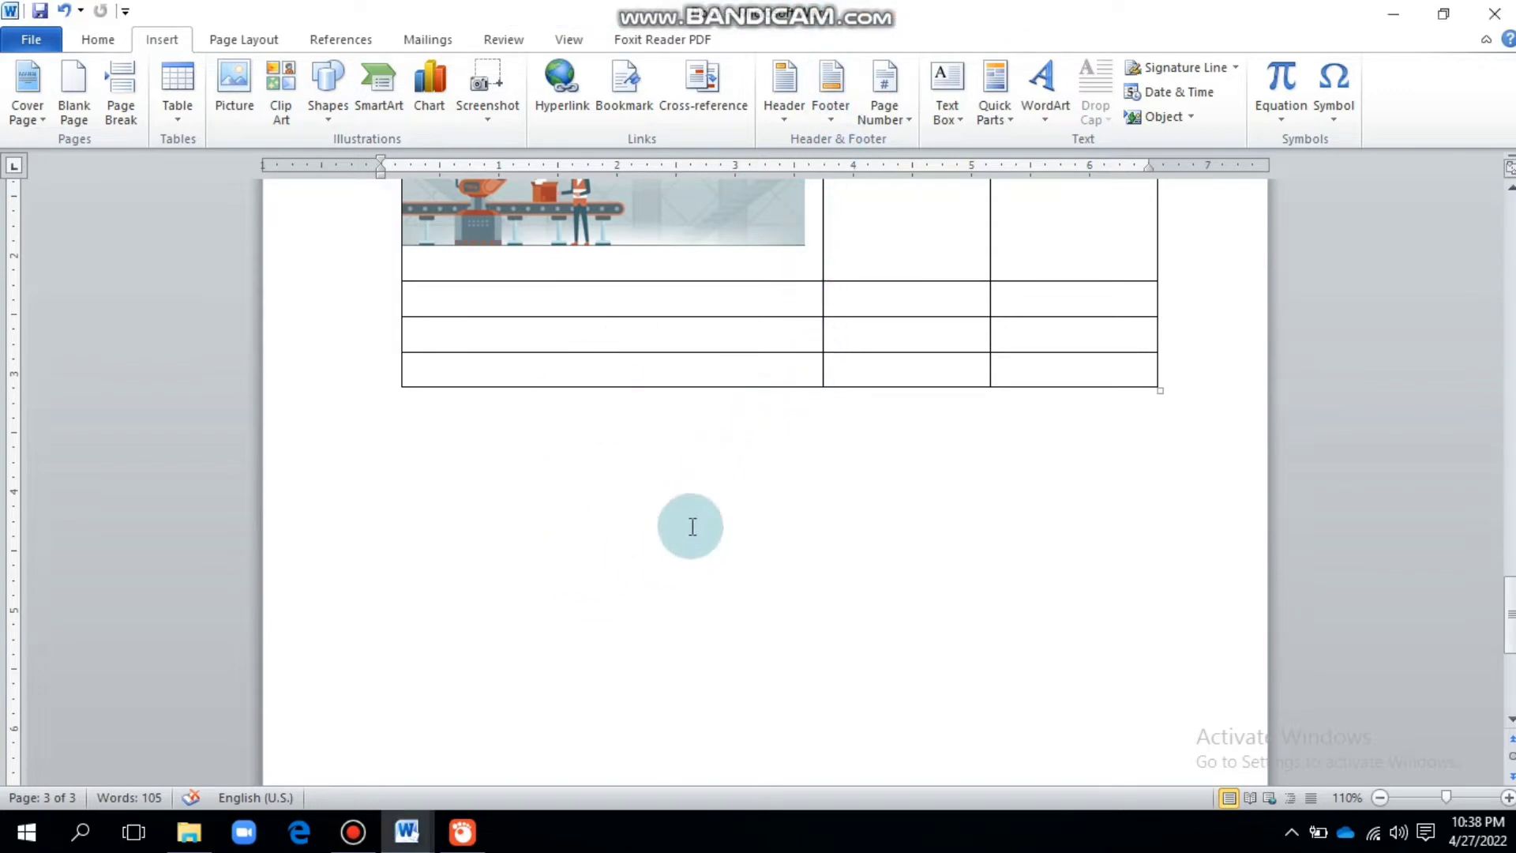
pyautogui.click(326, 112)
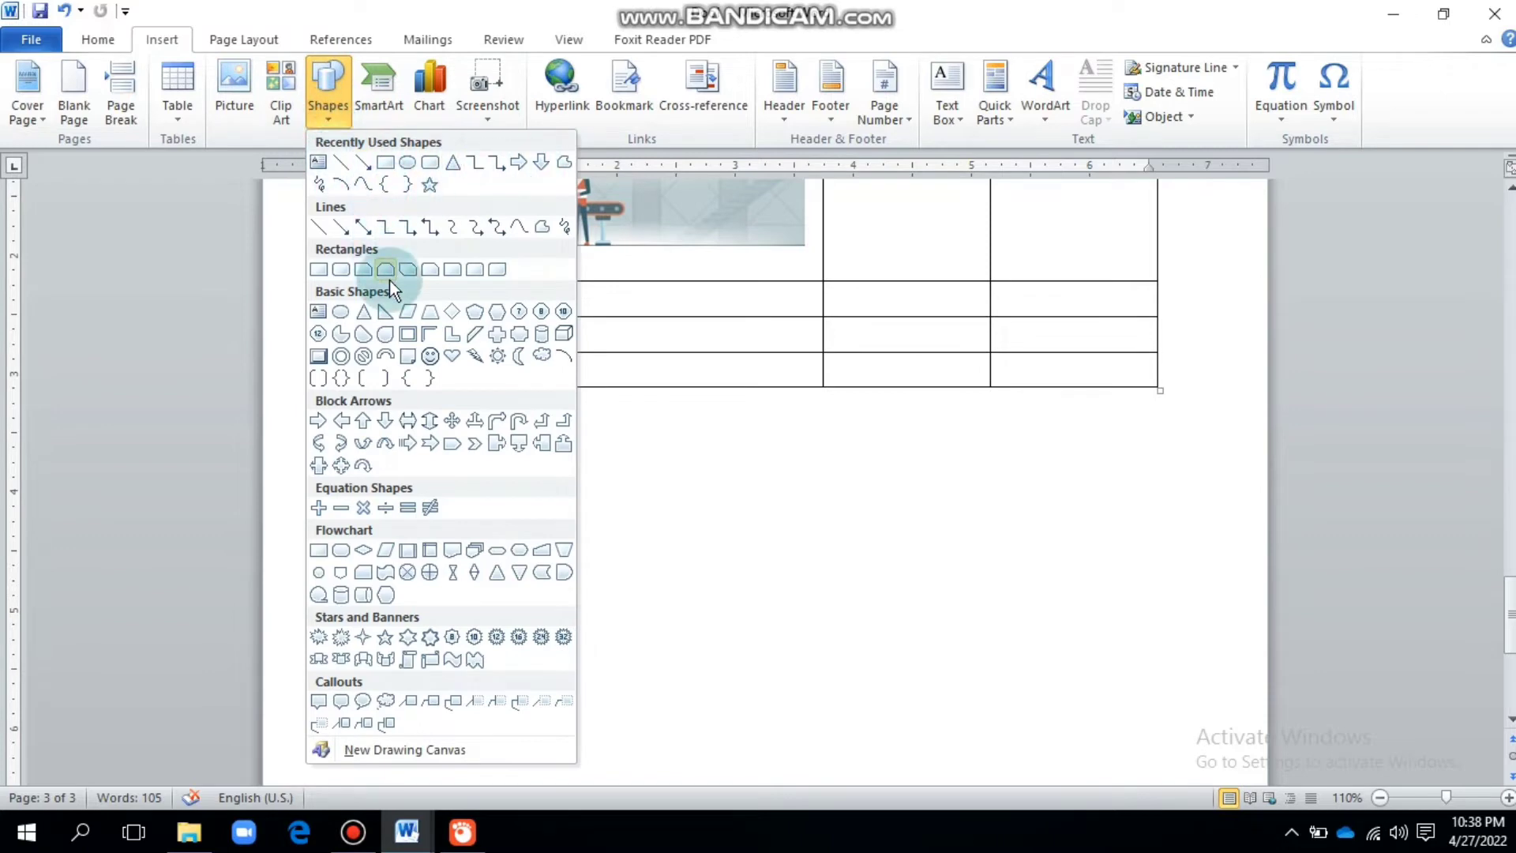
pyautogui.click(408, 163)
pyautogui.moveTo(467, 447)
pyautogui.mouseDown()
pyautogui.moveTo(548, 581)
pyautogui.moveTo(631, 588)
pyautogui.mouseUp()
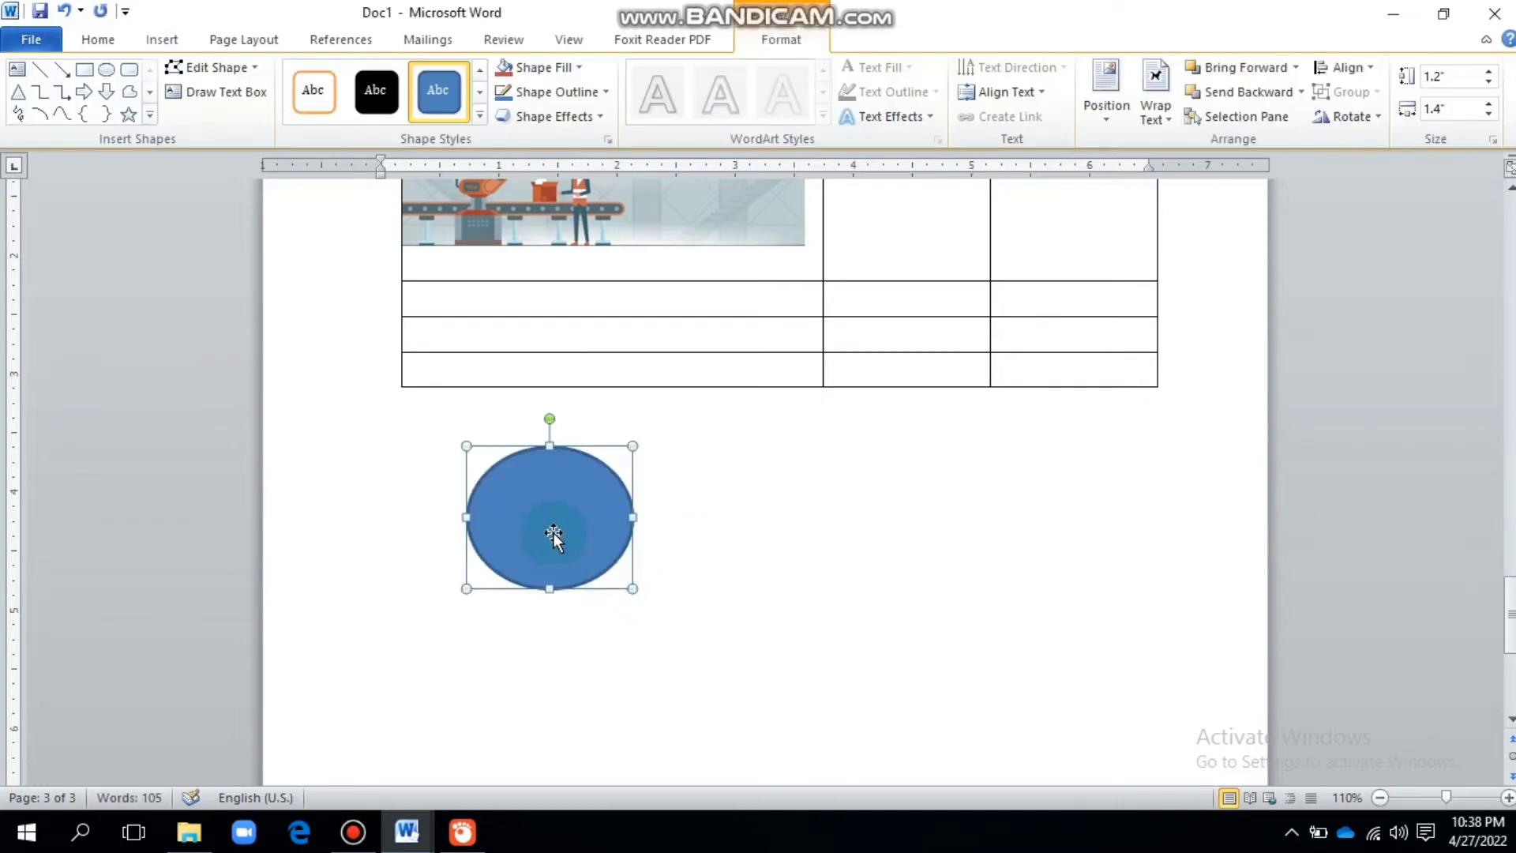
# Give the oval the shape style with a light blue outline and a white fill.
pyautogui.click(516, 528)
pyautogui.click(480, 113)
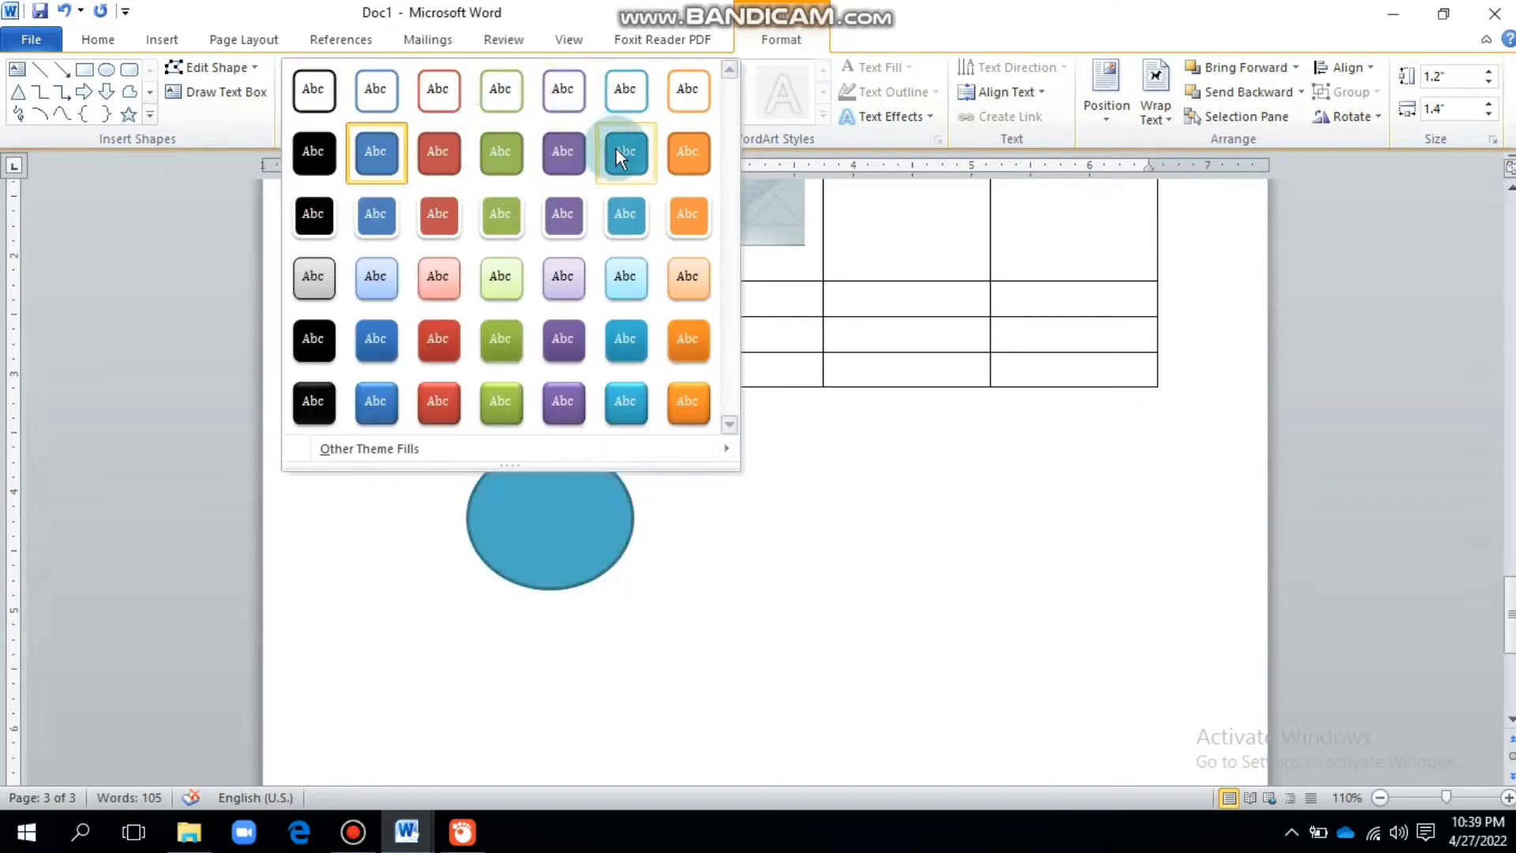
pyautogui.click(626, 88)
pyautogui.click(745, 474)
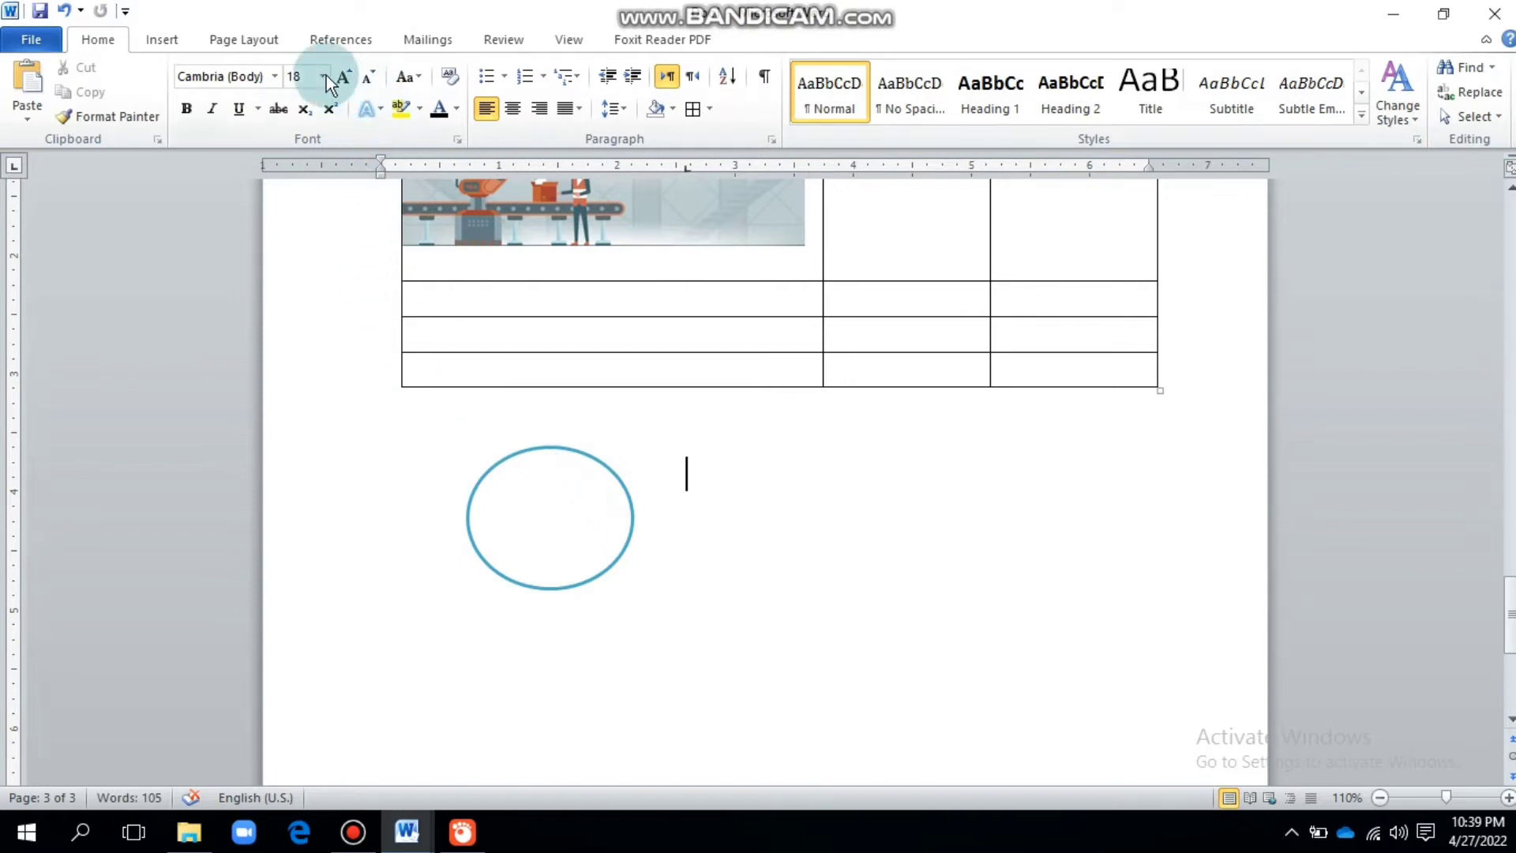
# Browse the SmartArt graphic categories, from List through Office.com, without inserting one.
pyautogui.click(181, 33)
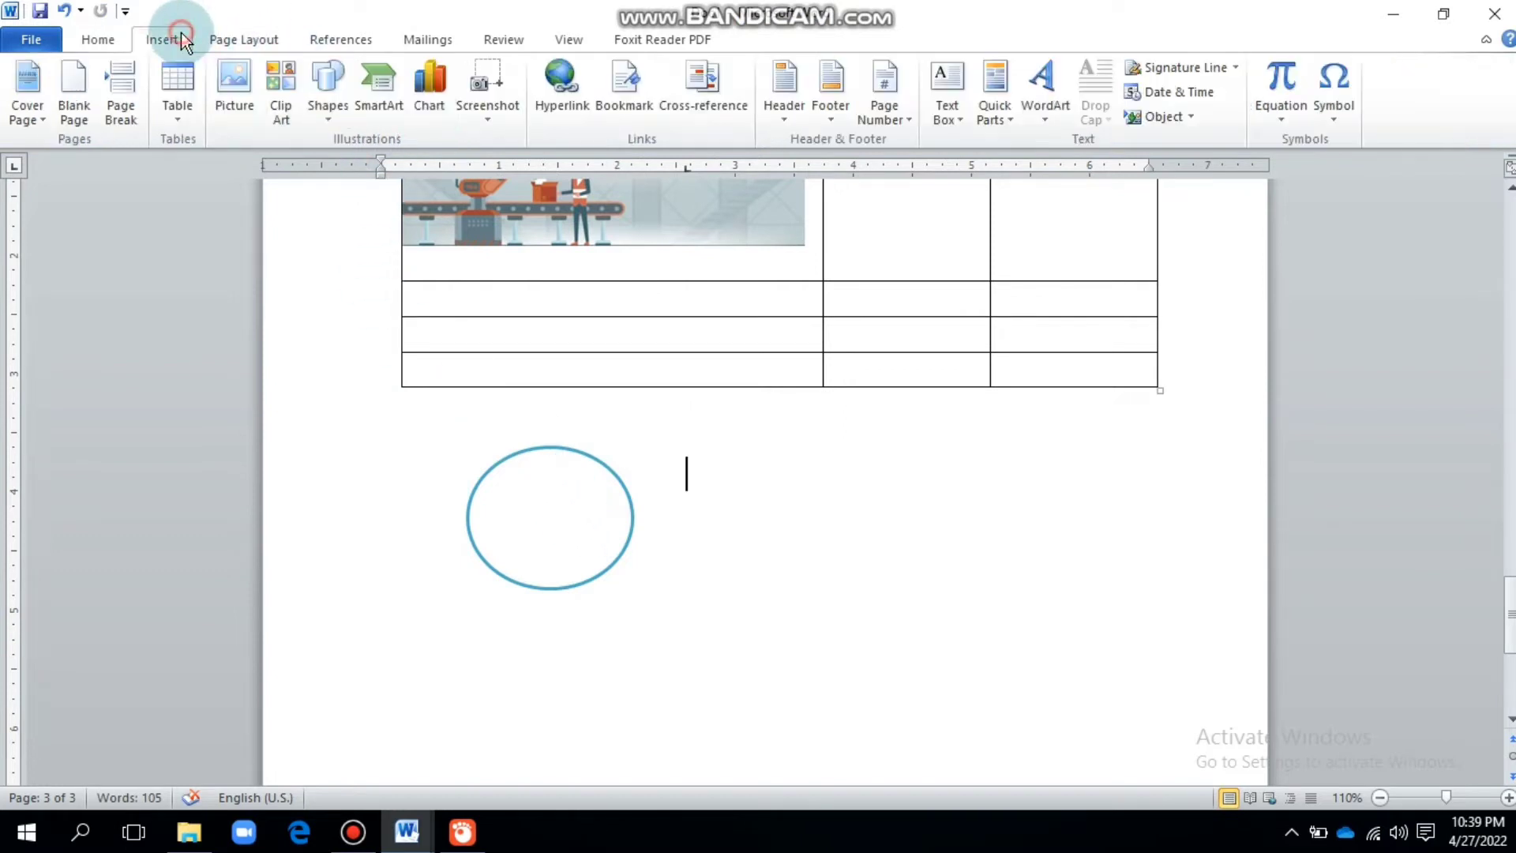
pyautogui.click(384, 106)
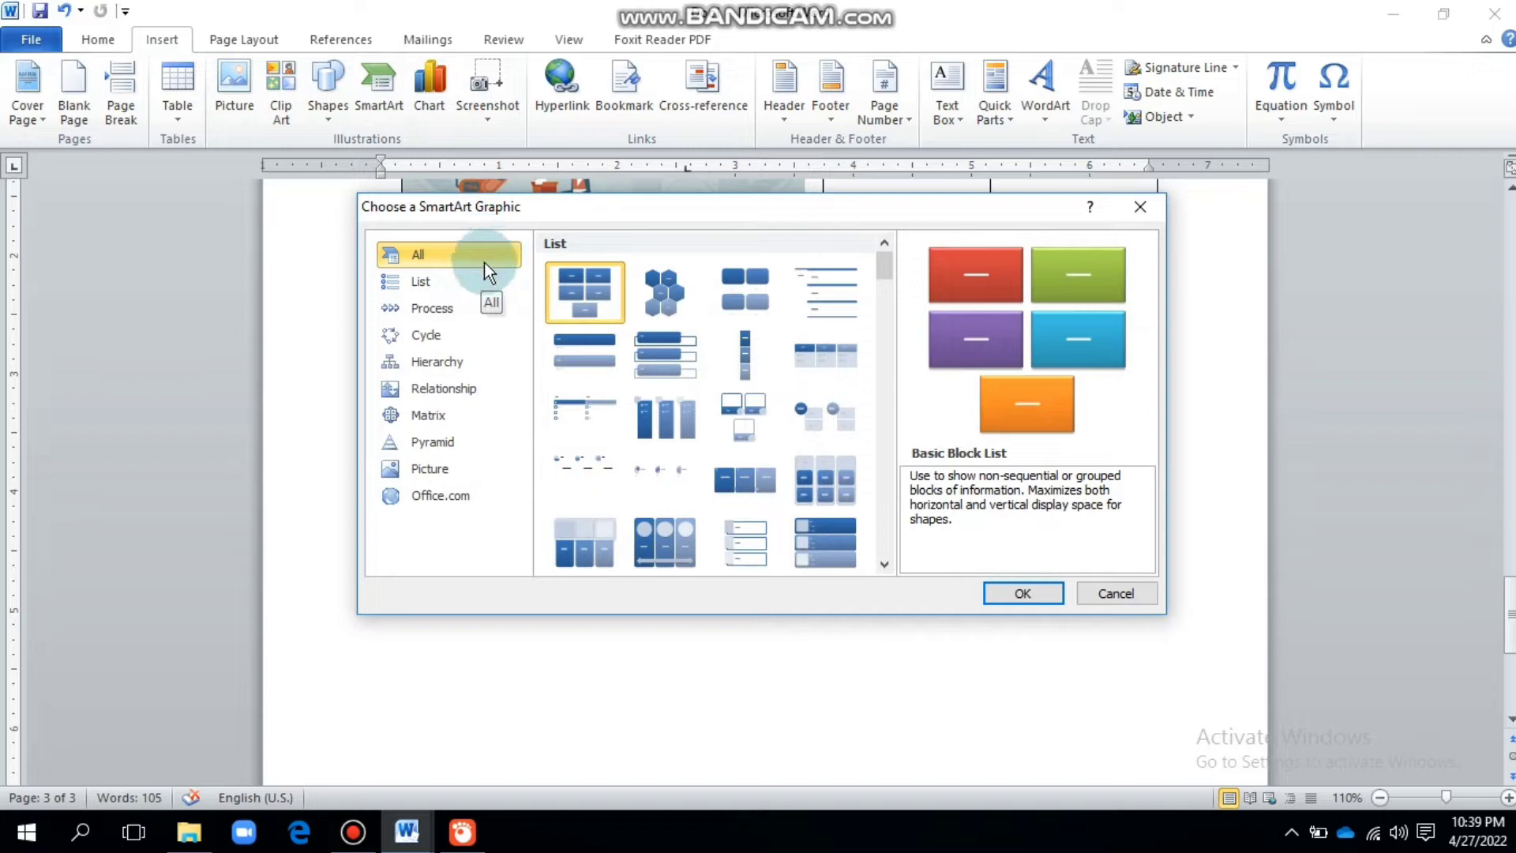
pyautogui.click(466, 287)
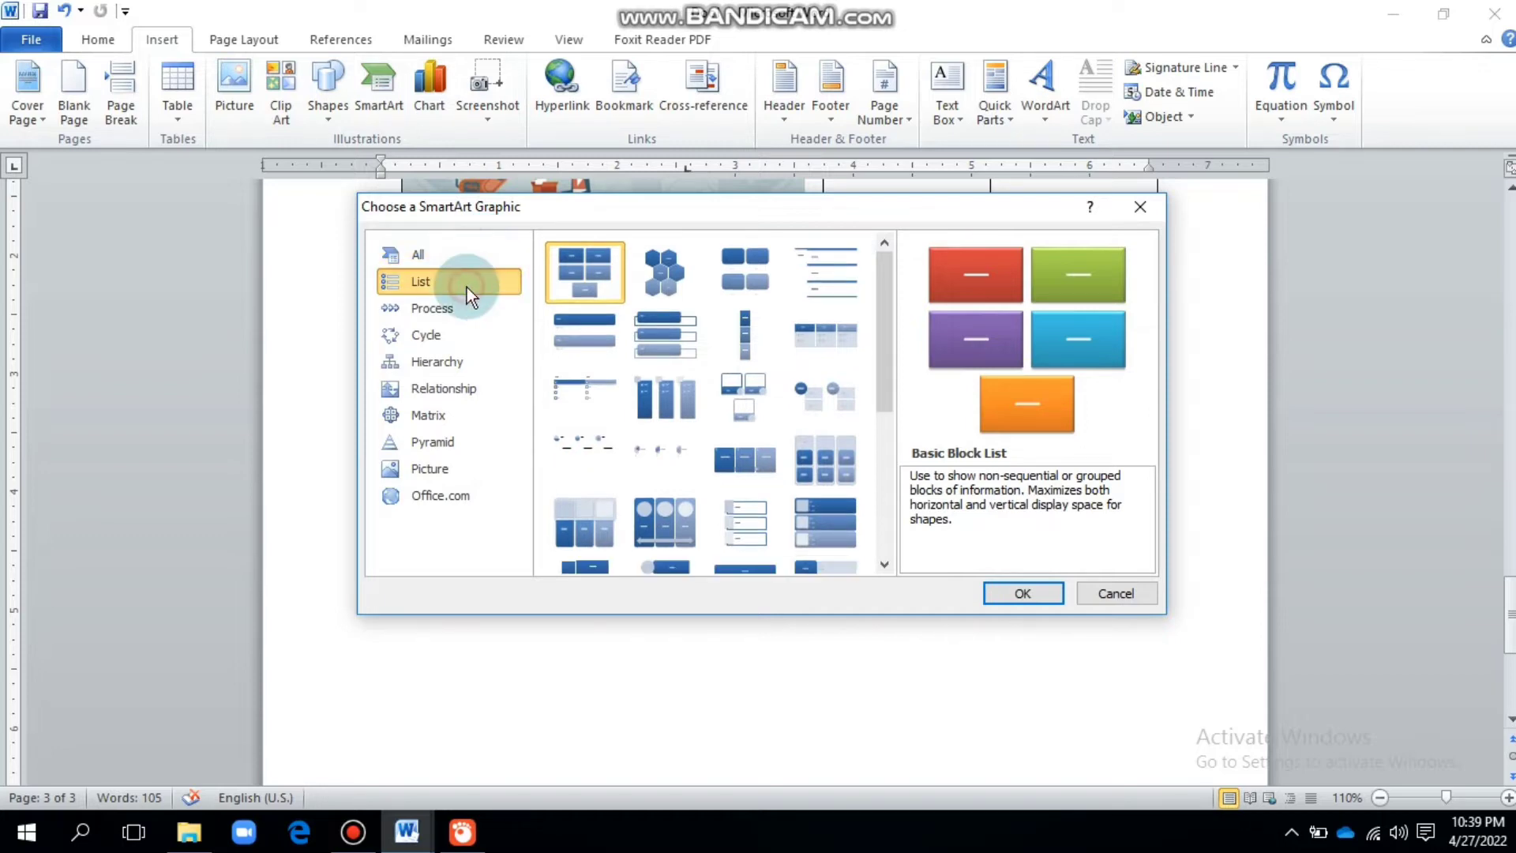
pyautogui.click(436, 309)
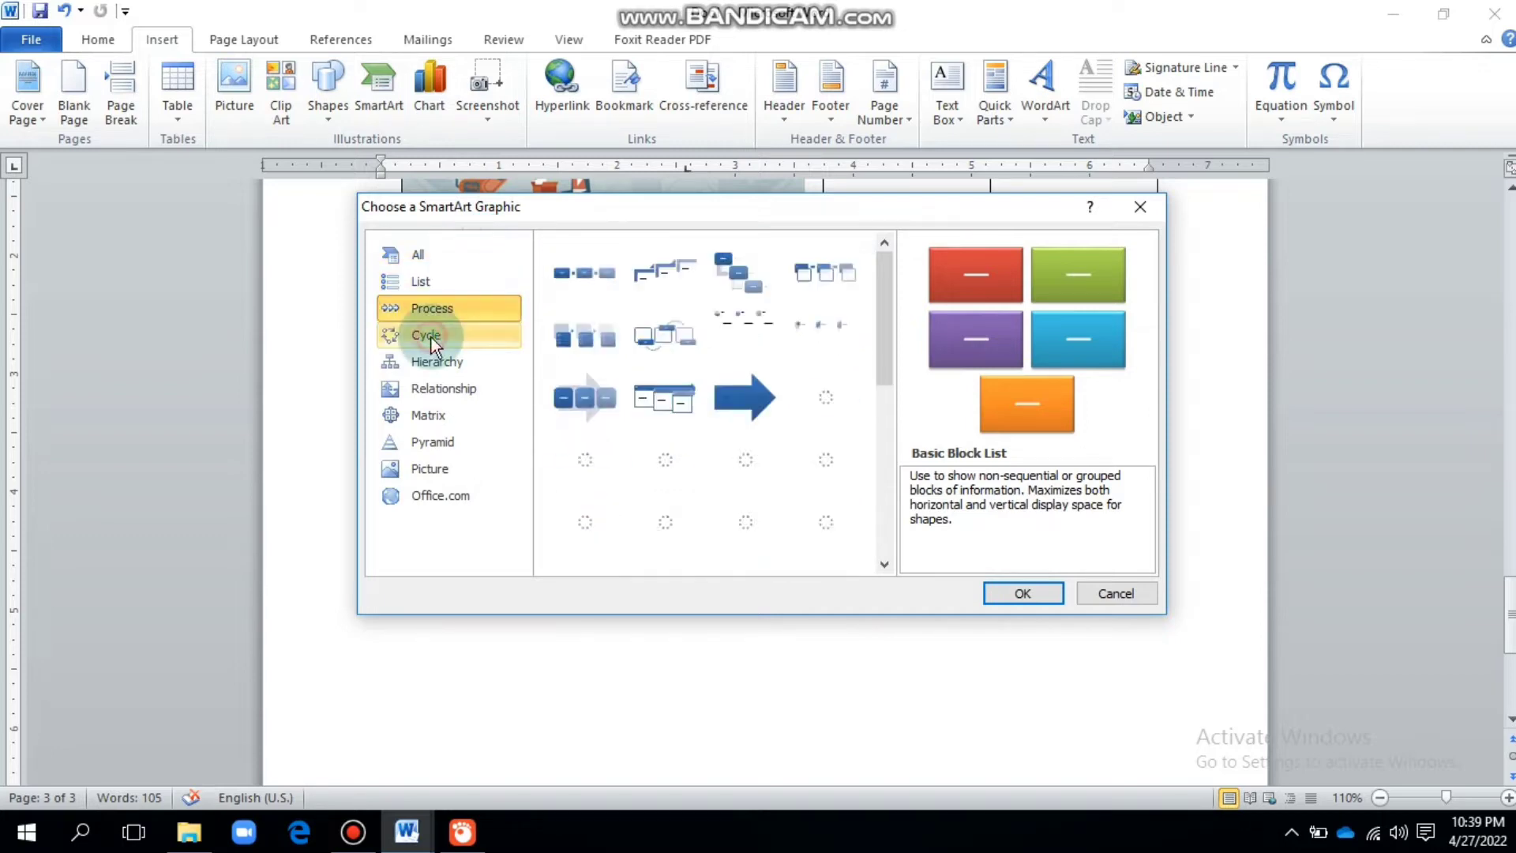
pyautogui.click(437, 360)
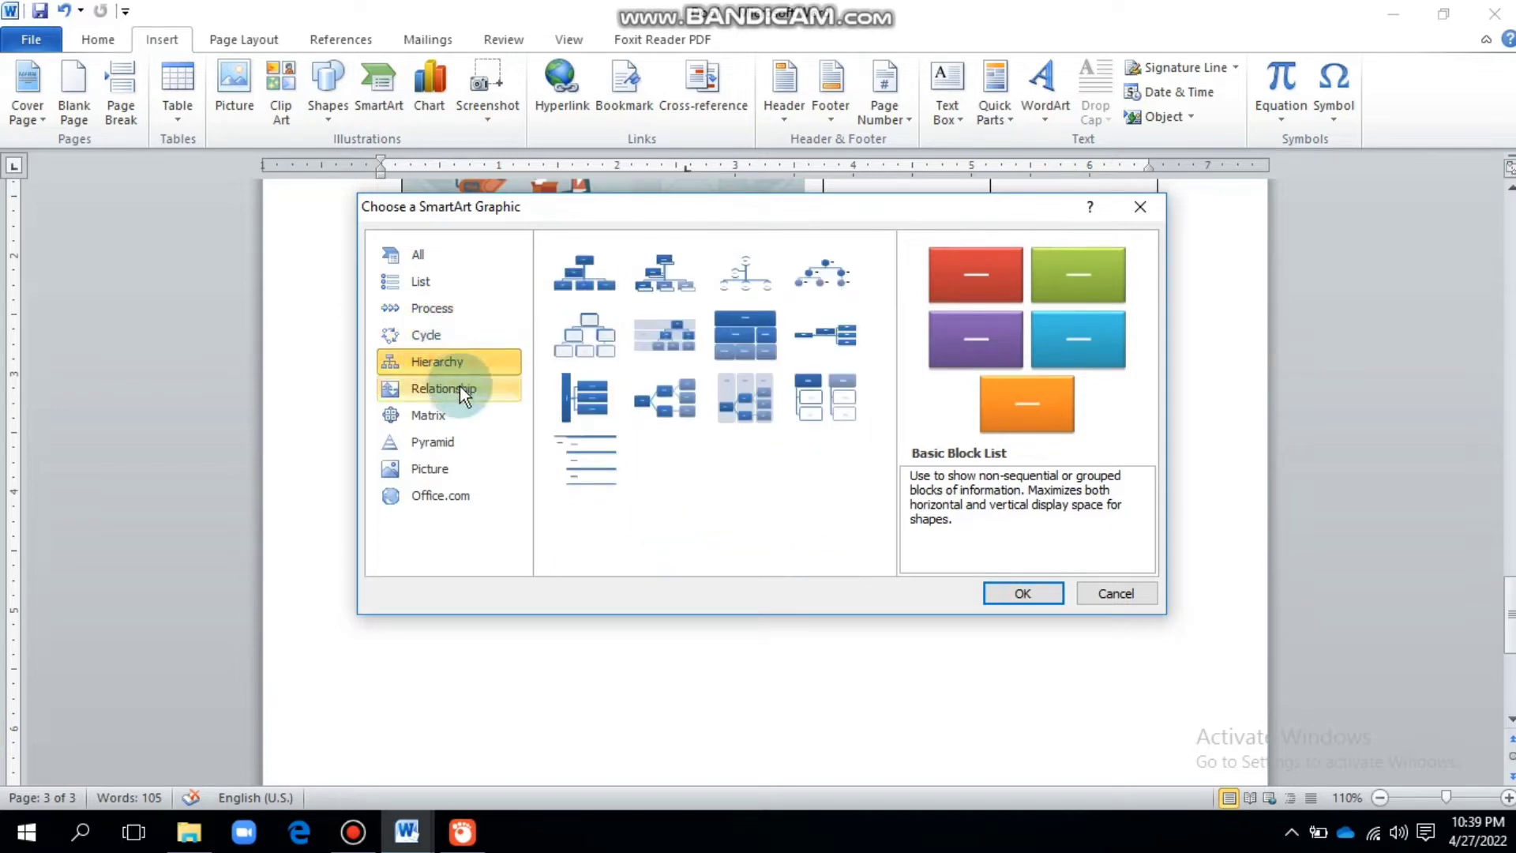
pyautogui.click(439, 418)
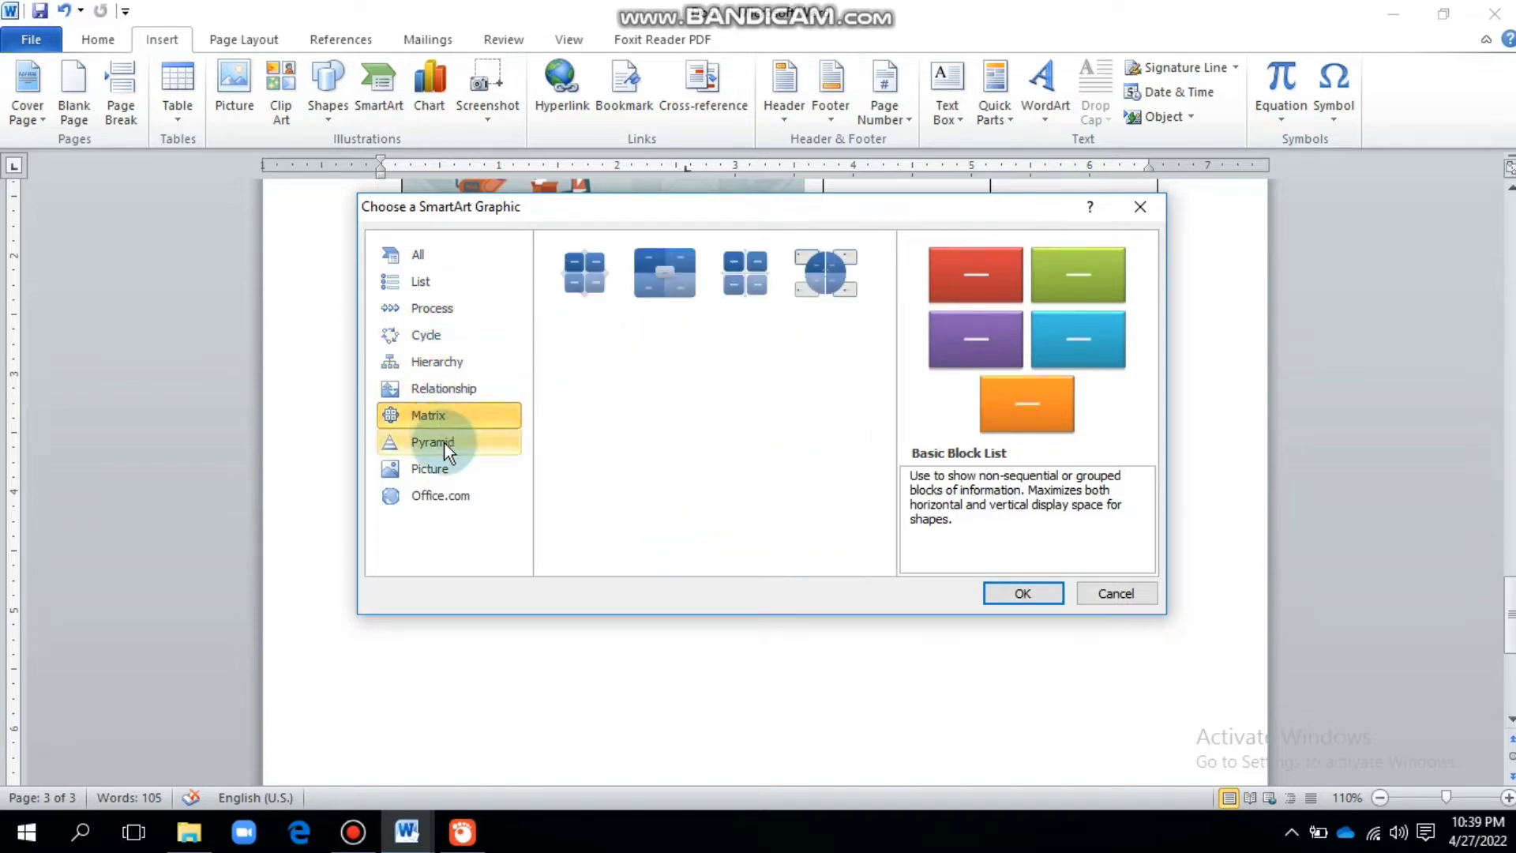
pyautogui.click(467, 468)
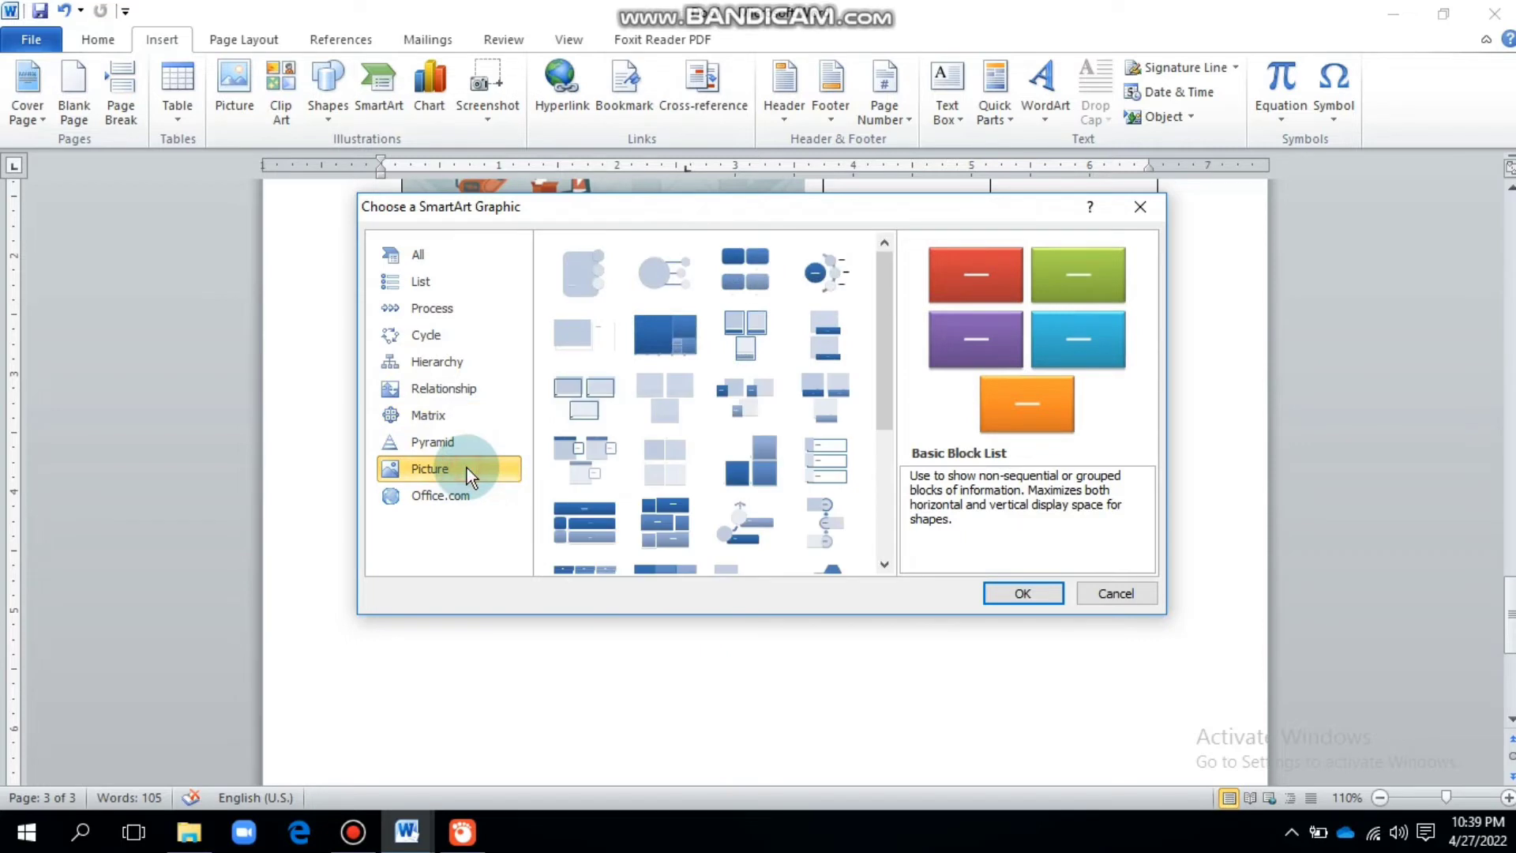
pyautogui.click(447, 494)
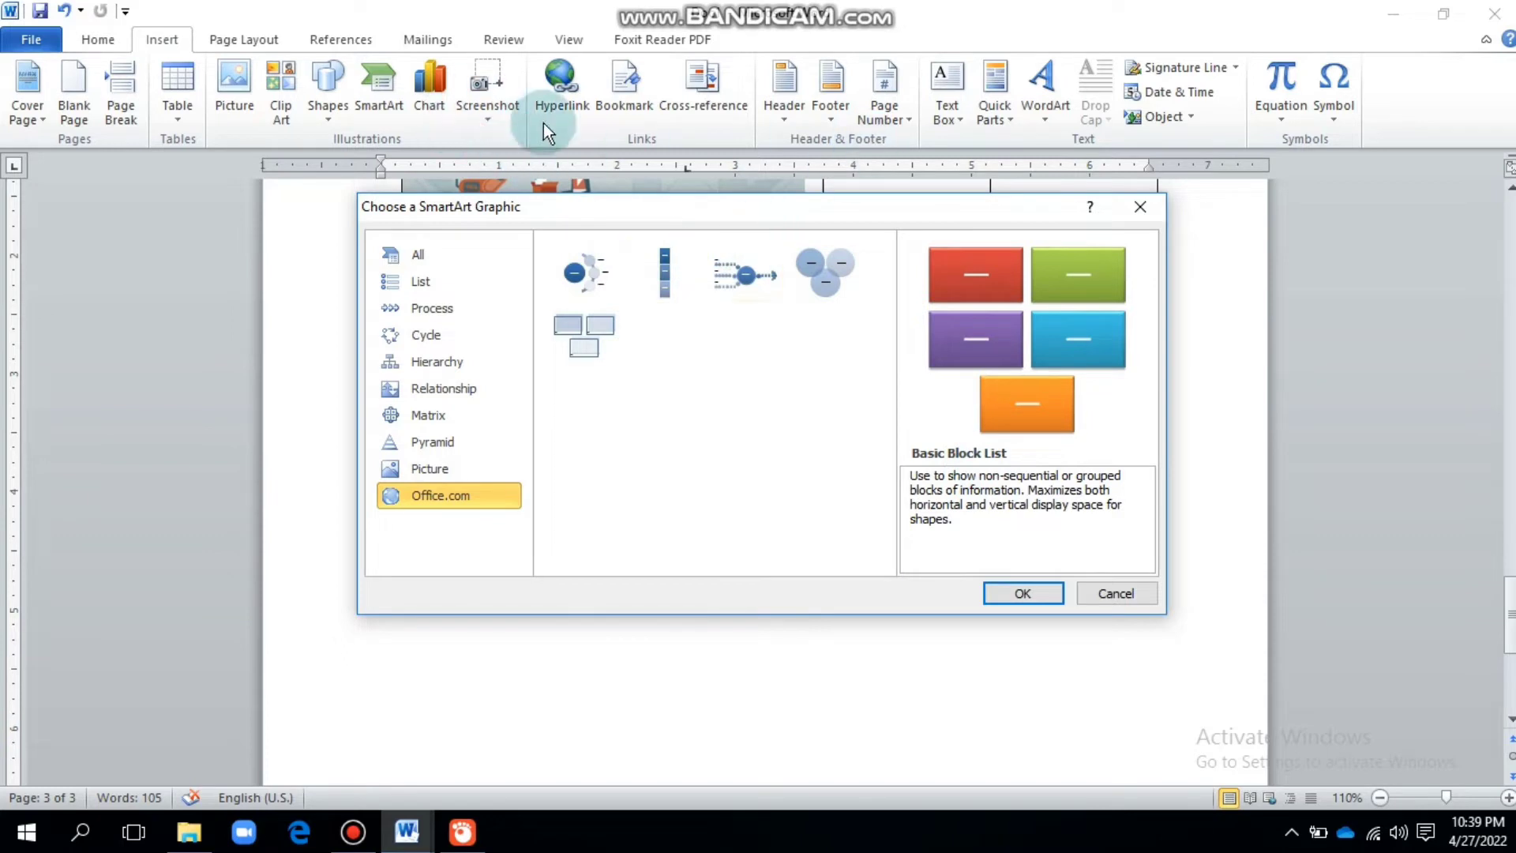
pyautogui.click(1140, 206)
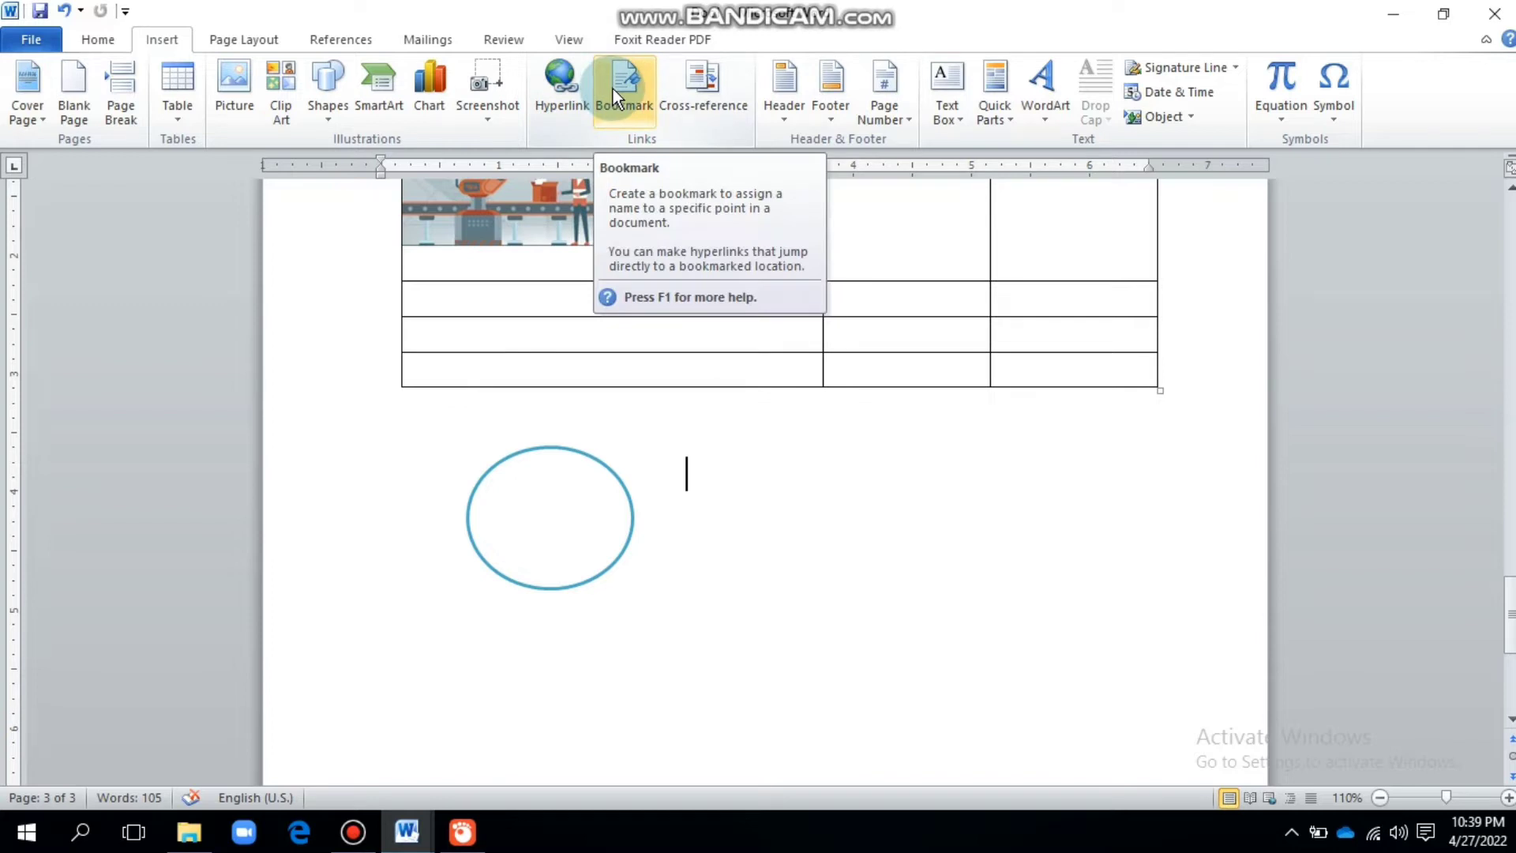
# Enter "Praktikum komputer" in the first cell of the table's second row.
pyautogui.click(702, 348)
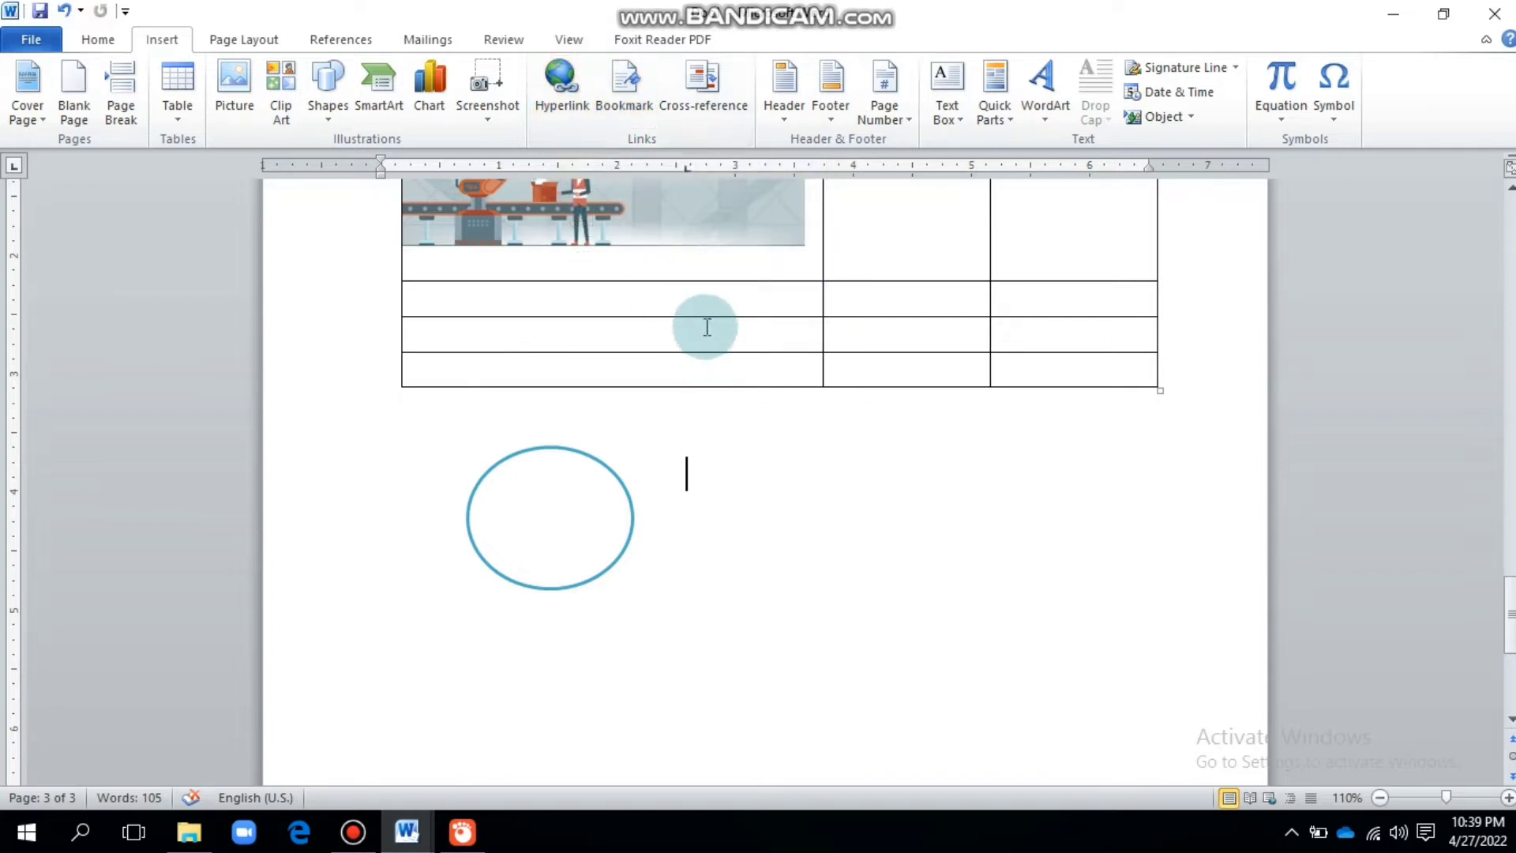
pyautogui.click(693, 297)
pyautogui.rightClick(585, 91)
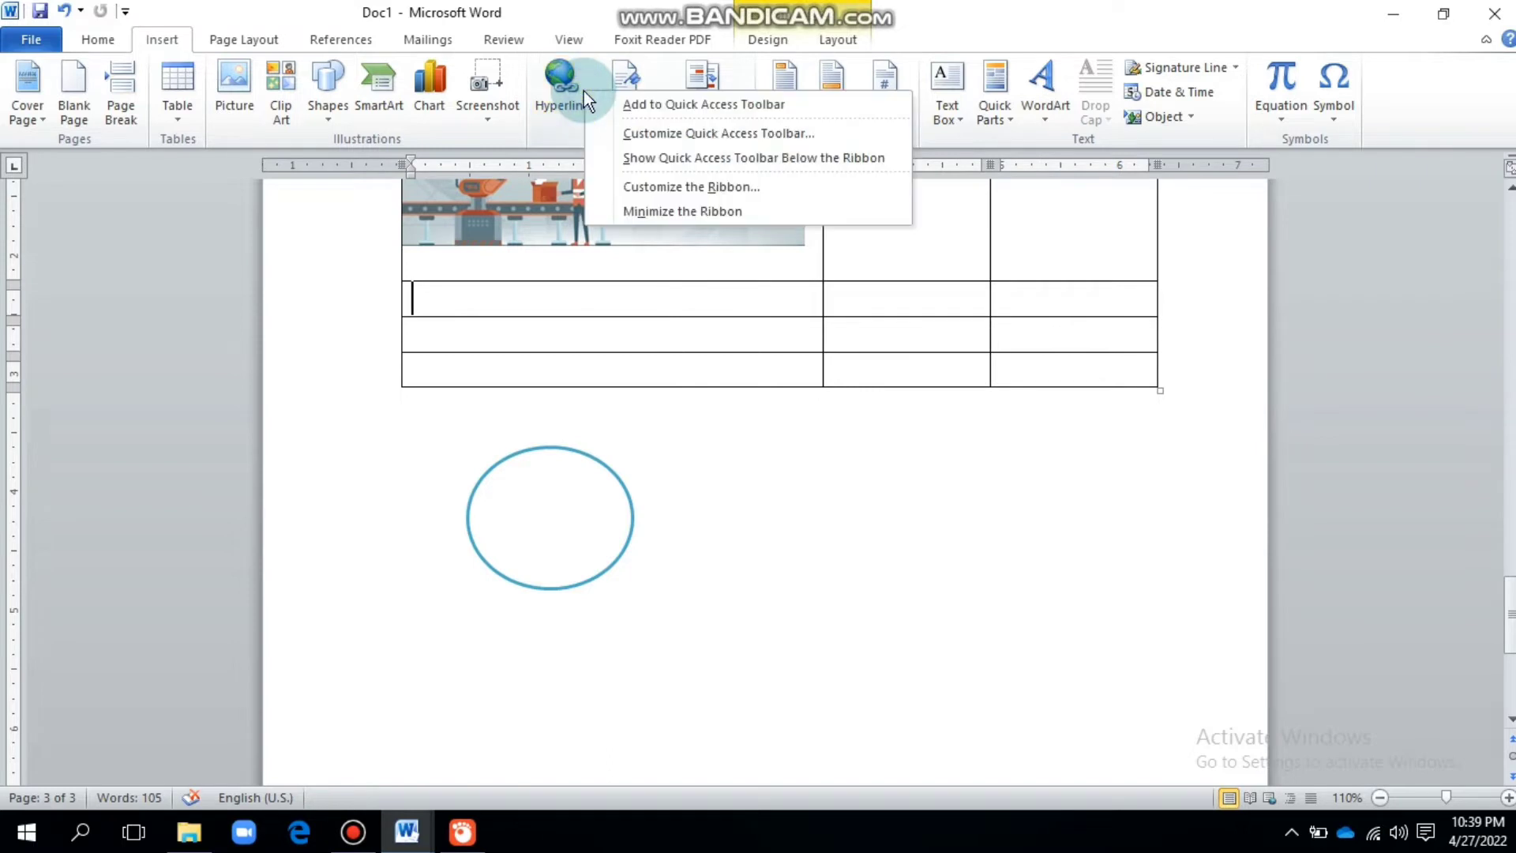
pyautogui.click(564, 281)
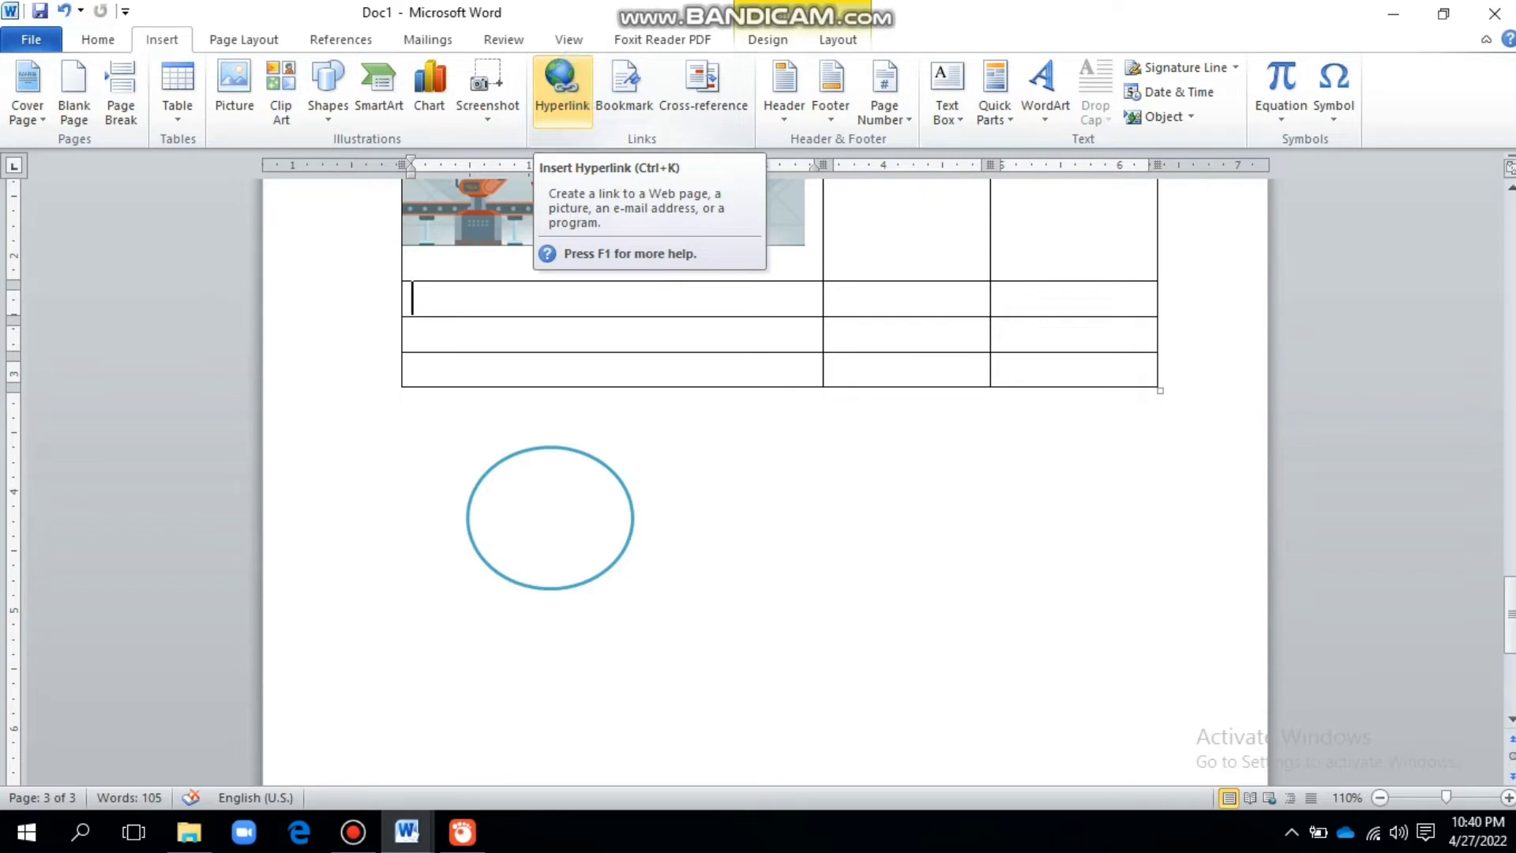
pyautogui.write('pa')
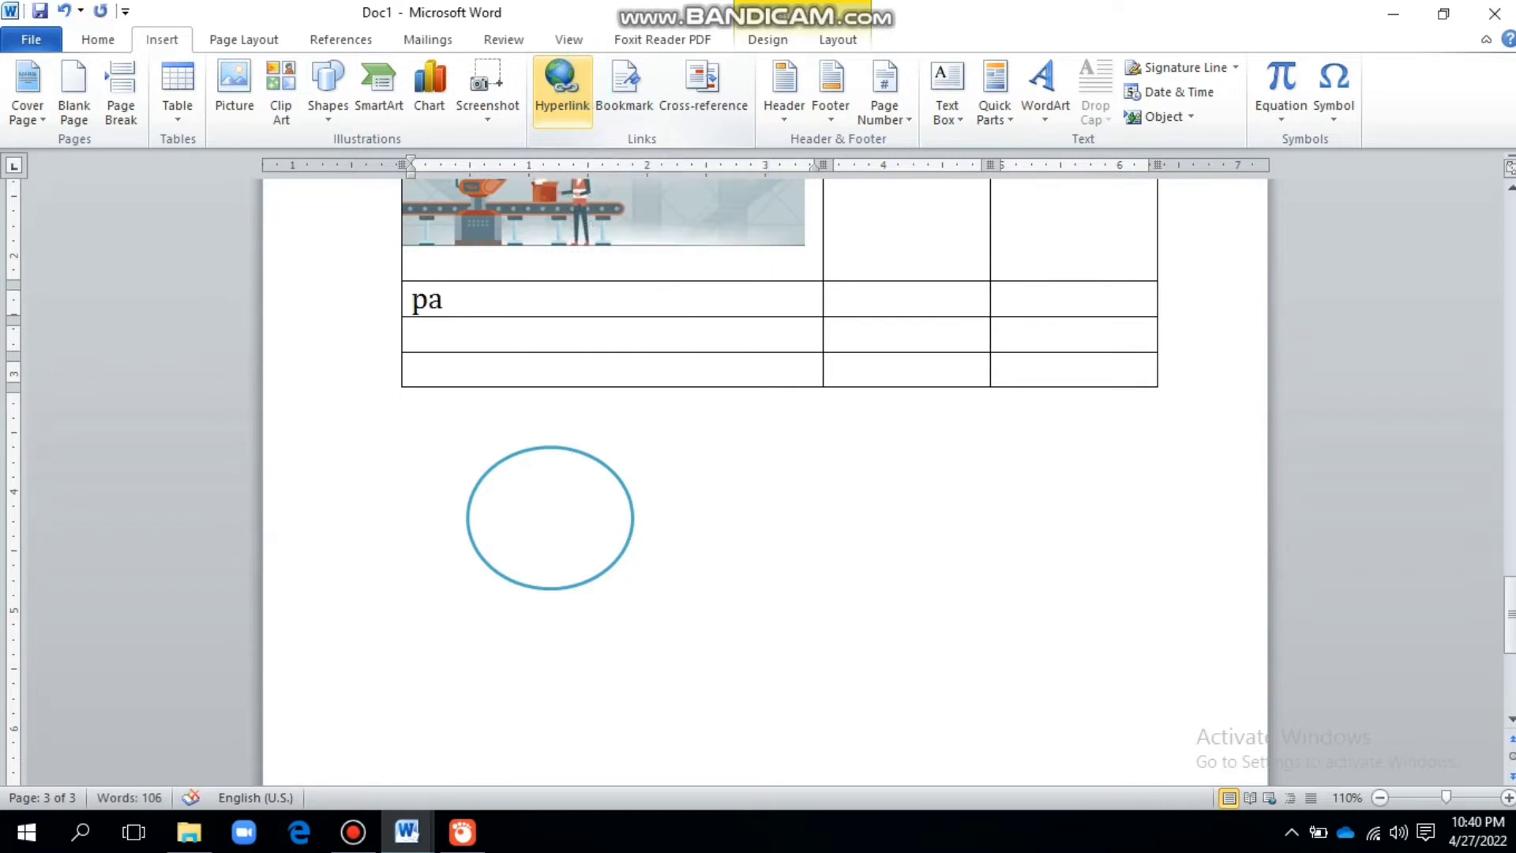
pyautogui.press('BackSpace')
pyautogui.write('raktik')
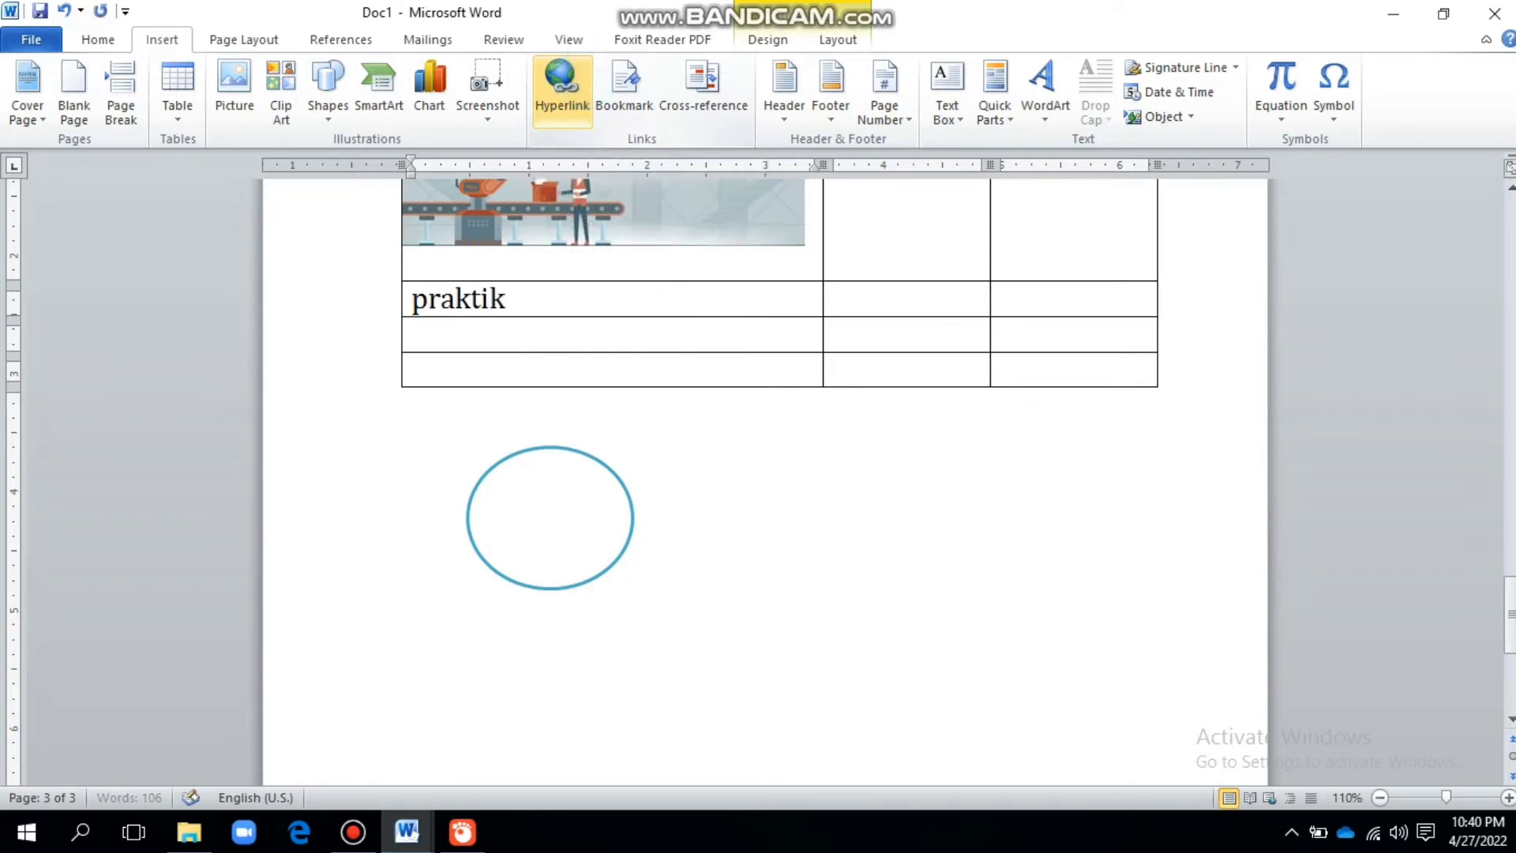
pyautogui.write('um komputer')
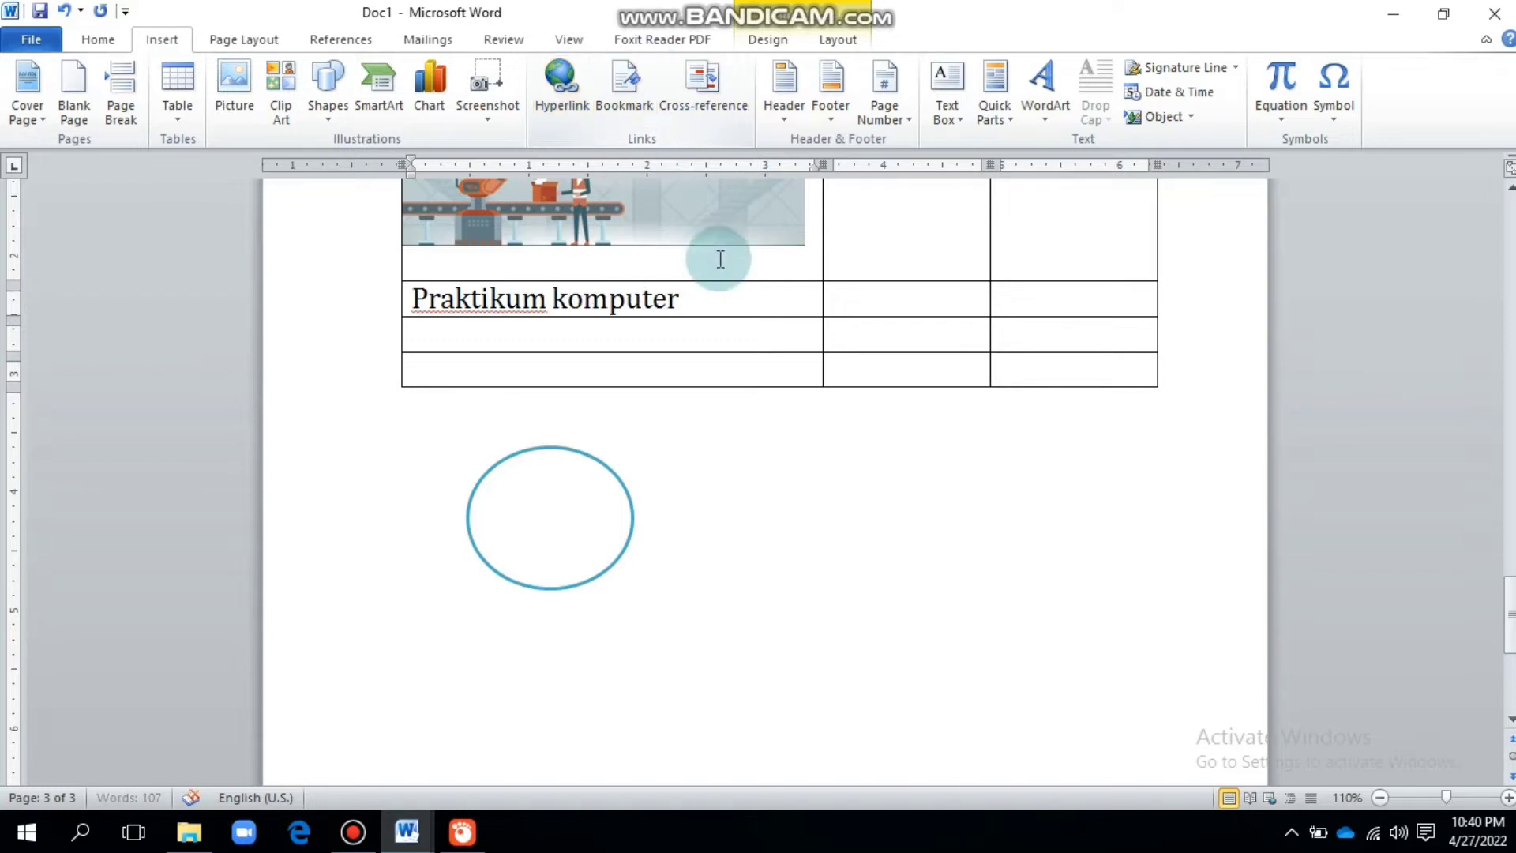
# Insert a hyperlink to the existing file DEFINISI PAJAK.docx right after "Praktikum komputer" in the table cell.
pyautogui.click(418, 298)
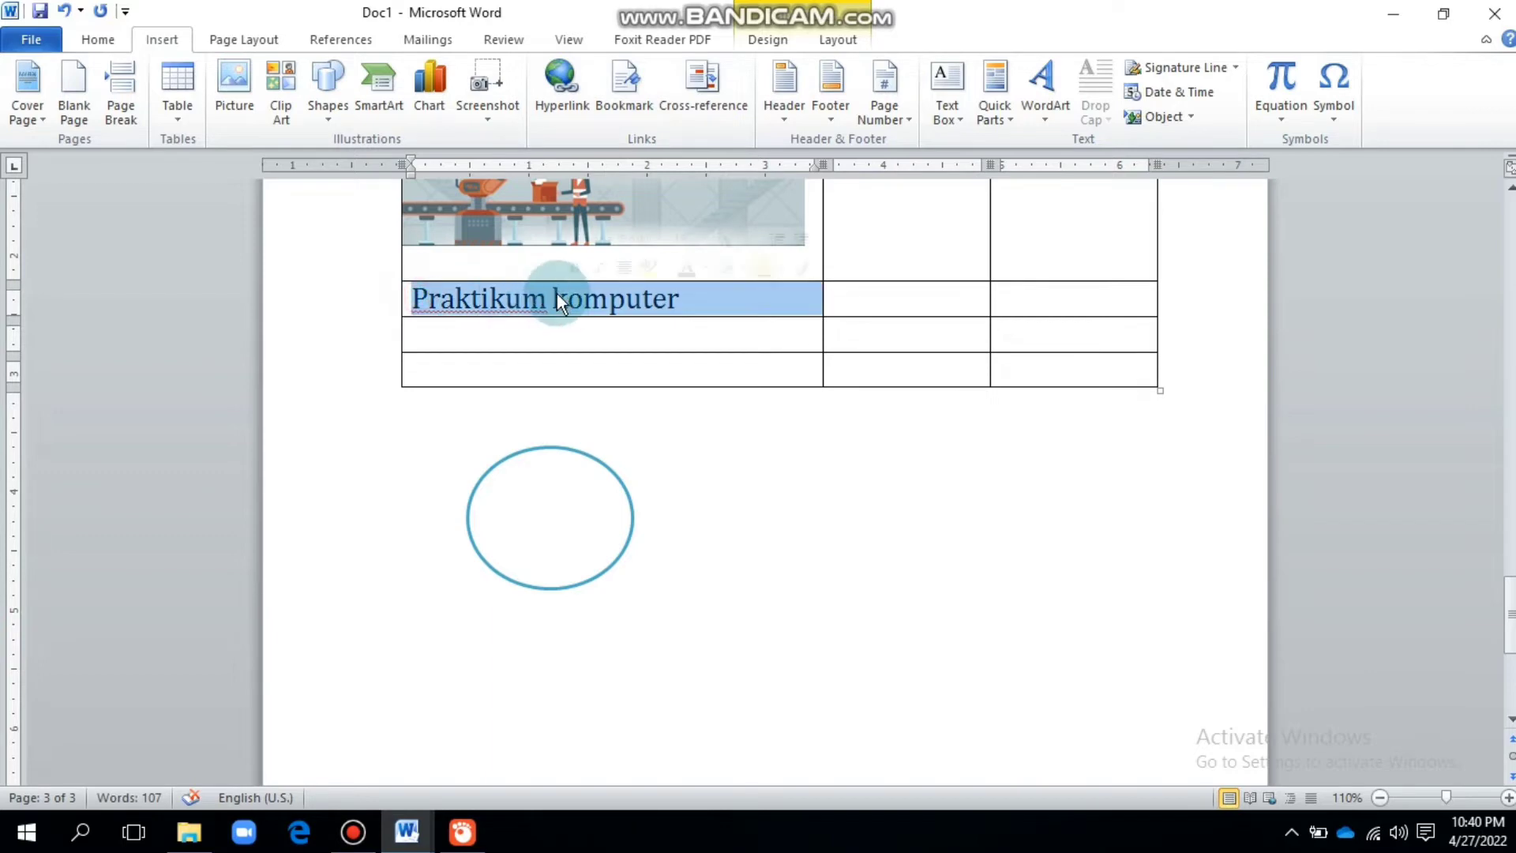
pyautogui.click(636, 298)
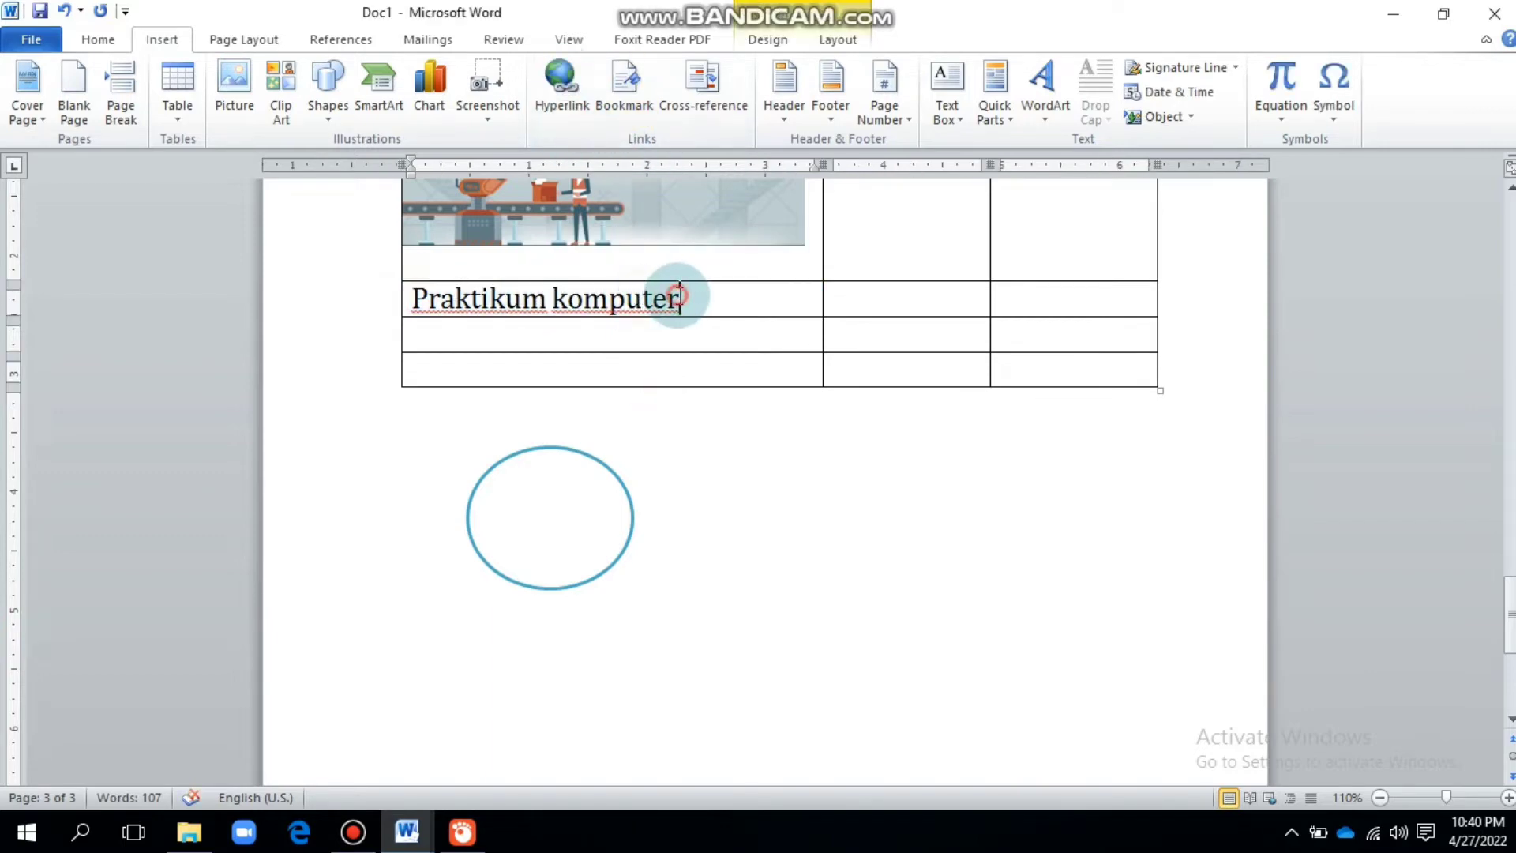
pyautogui.click(575, 87)
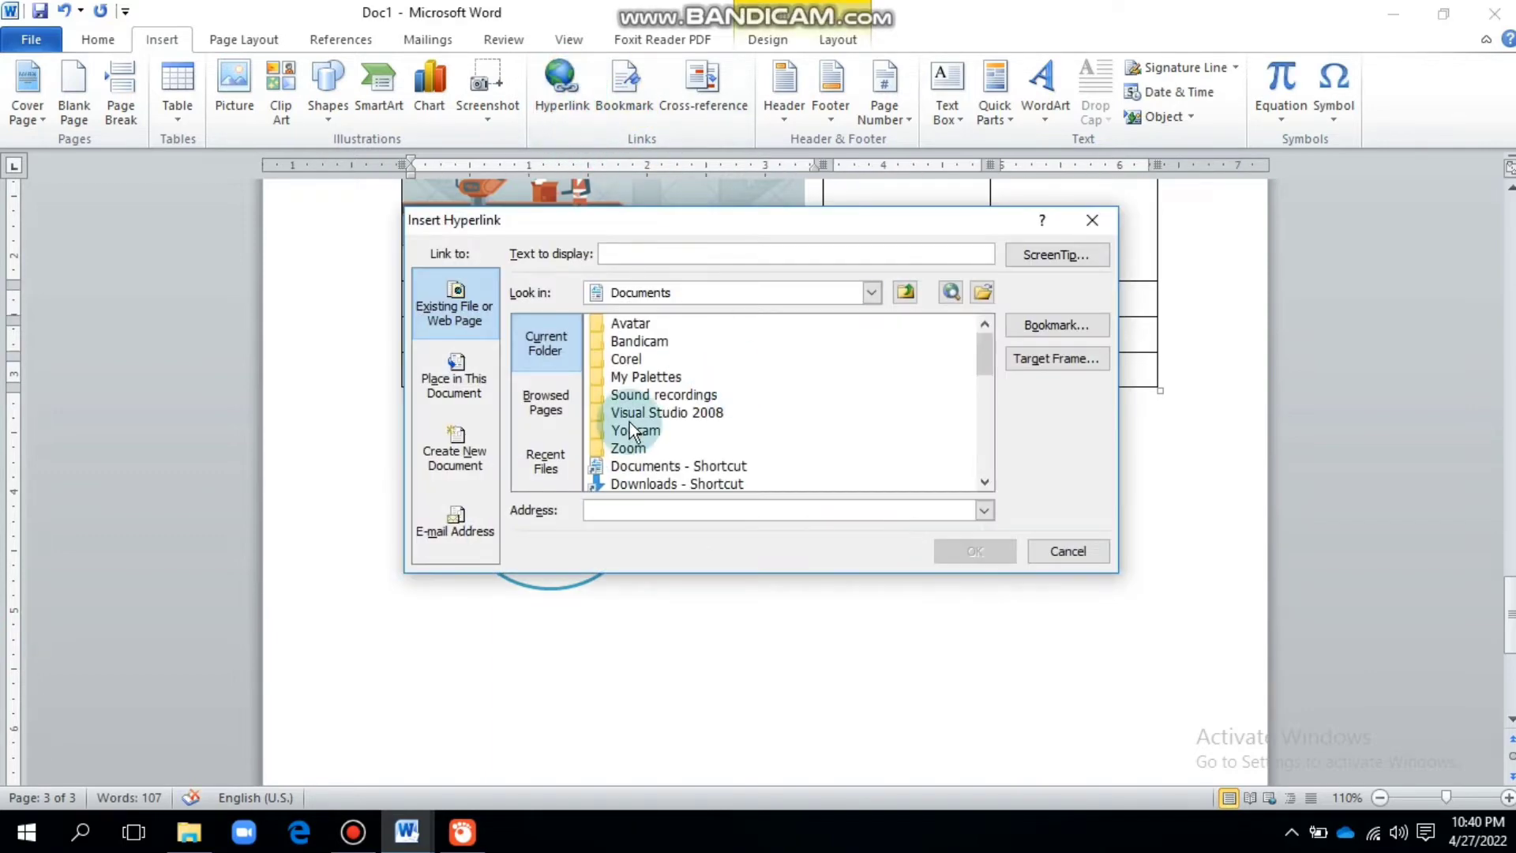
pyautogui.scroll(-3, 650, 453)
pyautogui.scroll(-2, 675, 451)
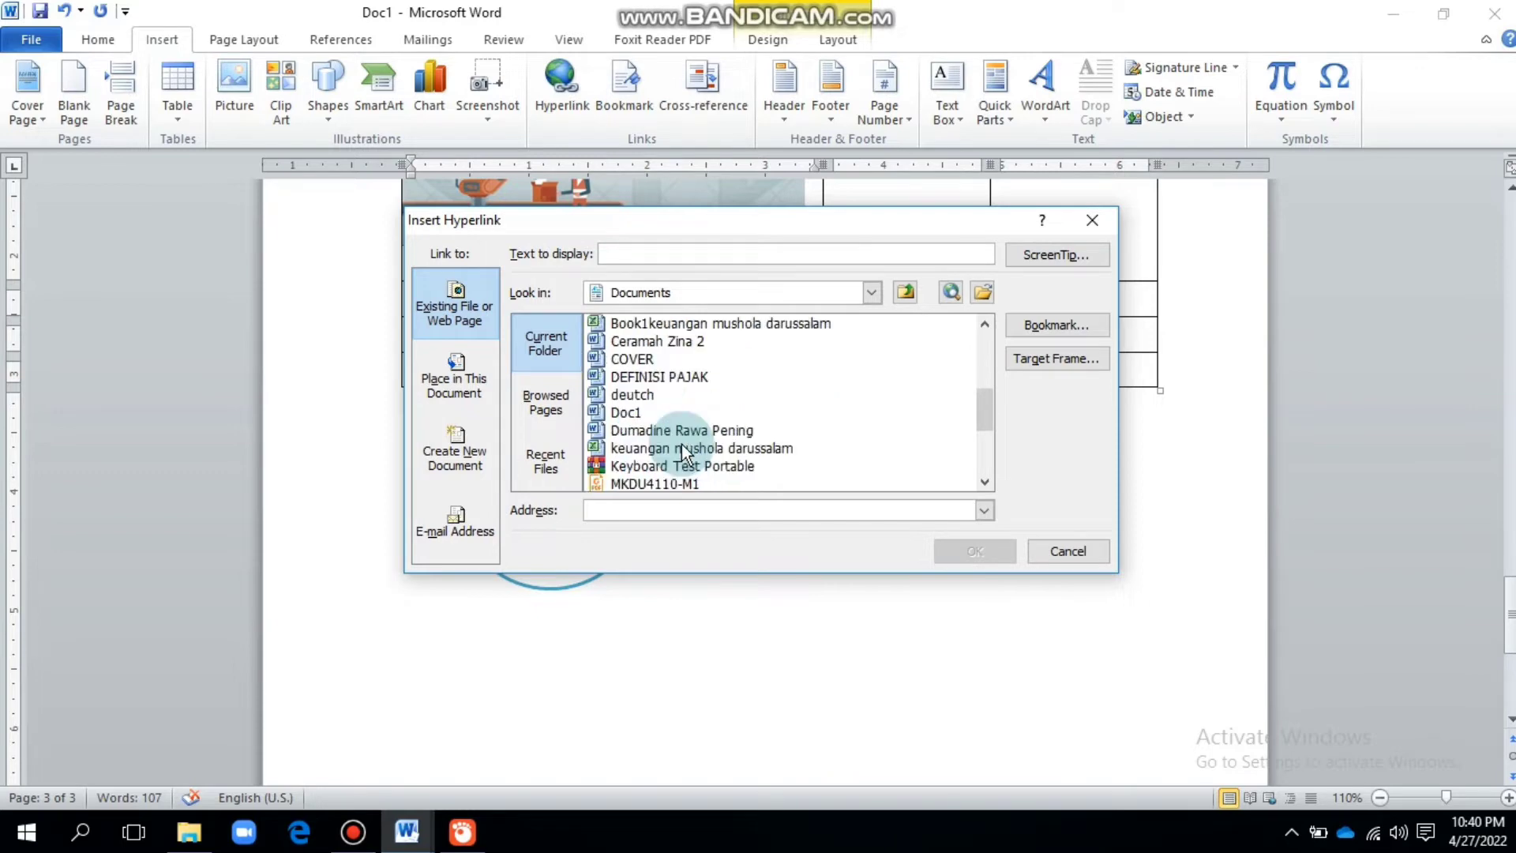
pyautogui.click(481, 386)
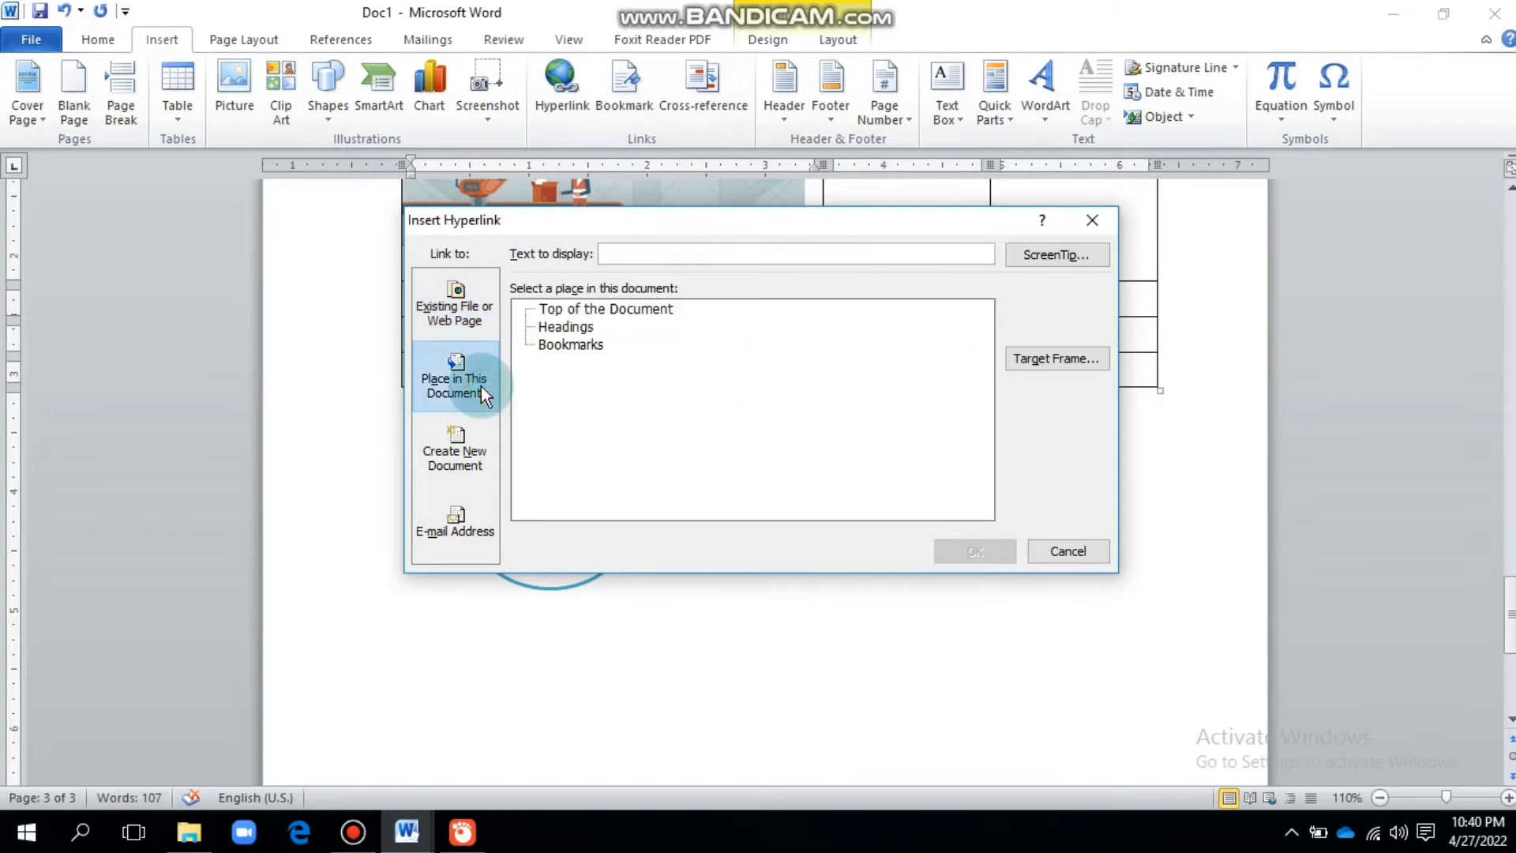
pyautogui.click(474, 312)
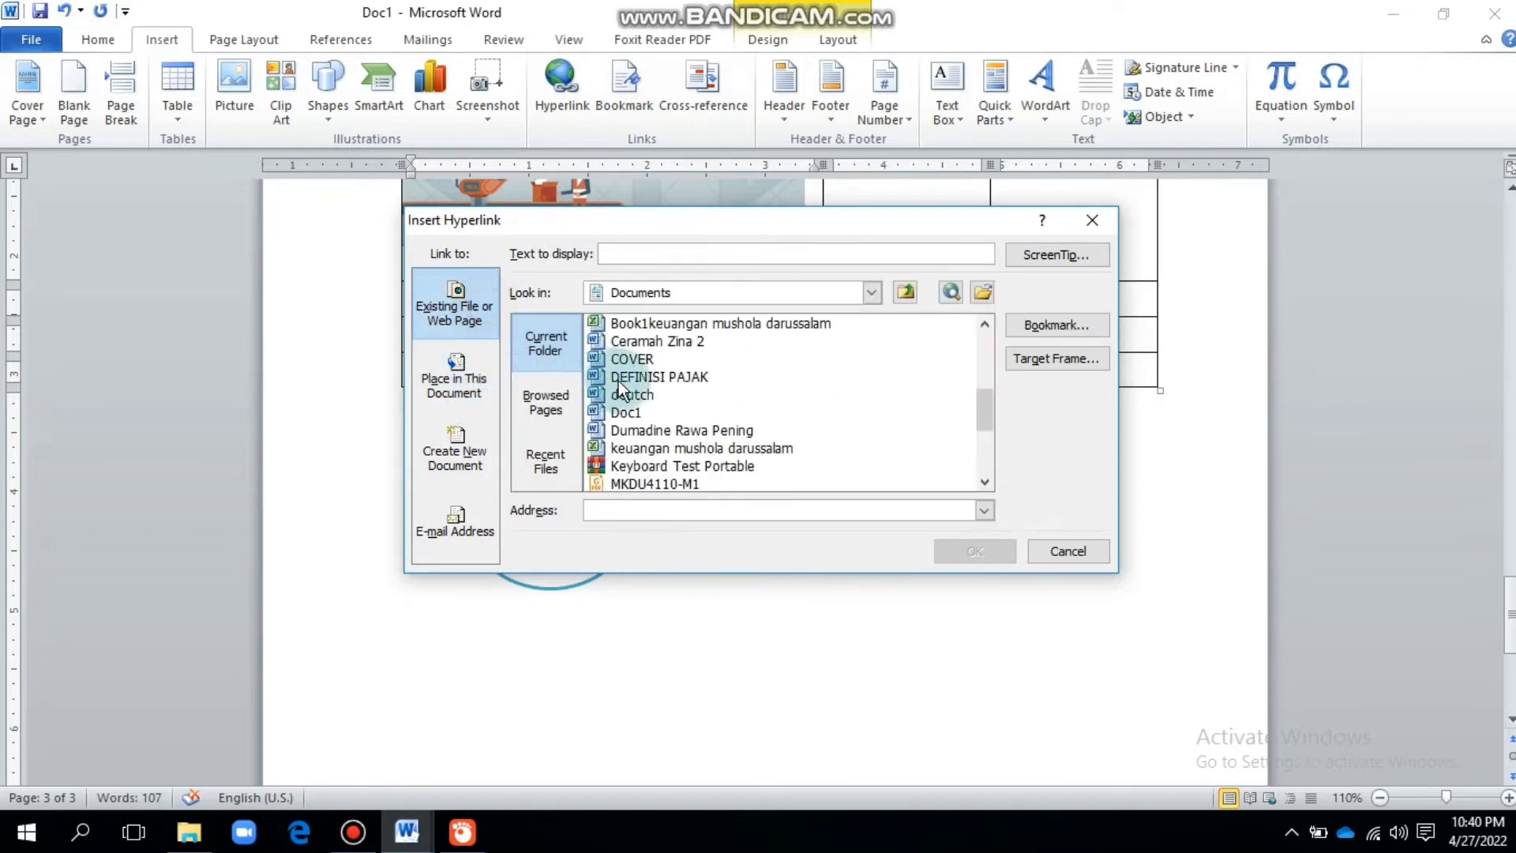
pyautogui.click(681, 379)
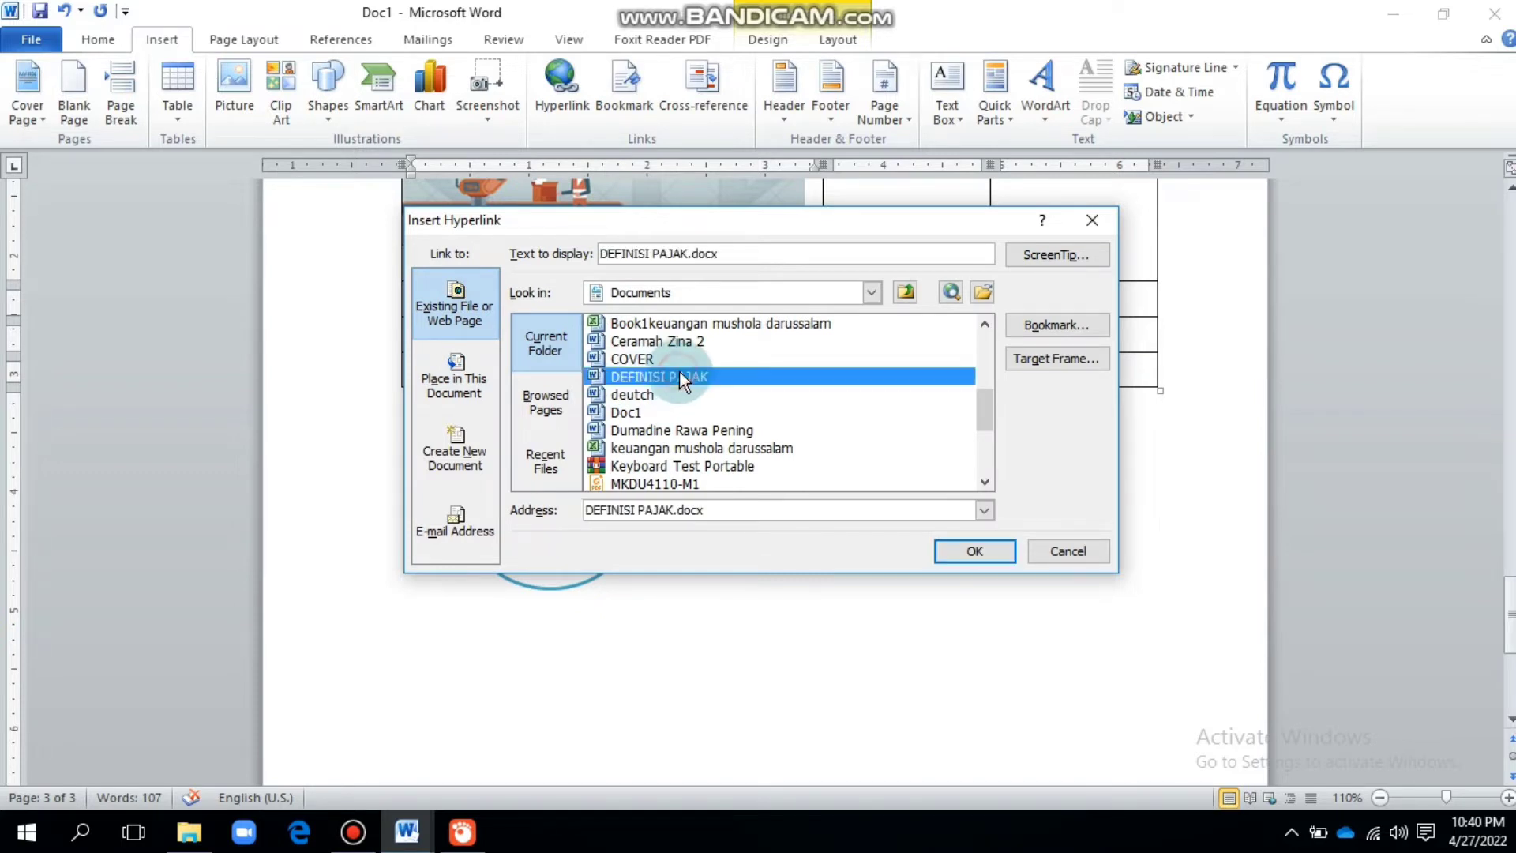
pyautogui.click(988, 554)
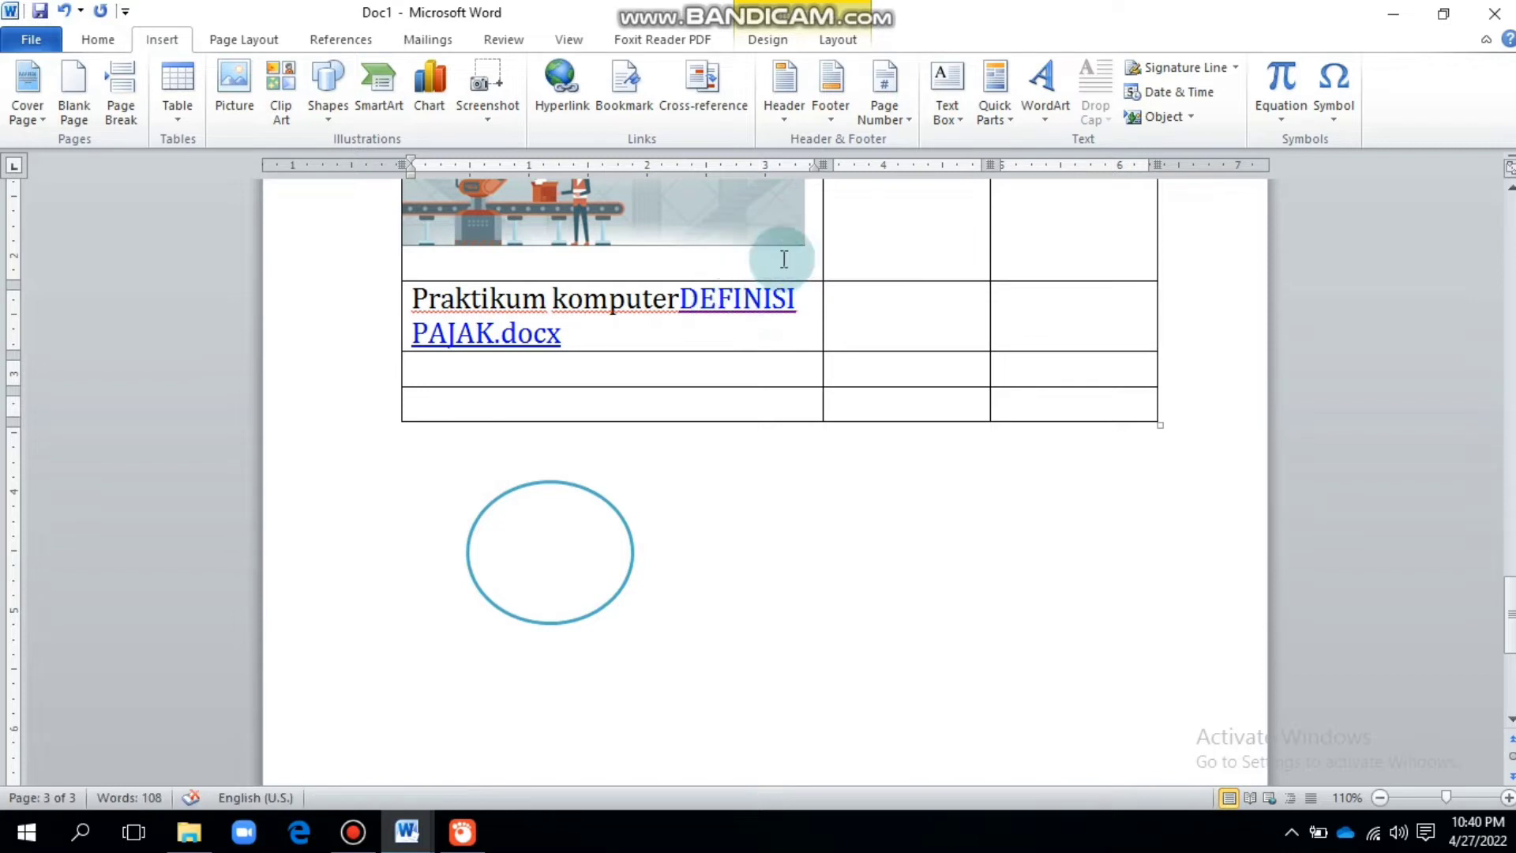
# View the Bookmark and Cross-reference options for the hyperlink text without adding either.
pyautogui.click(700, 301)
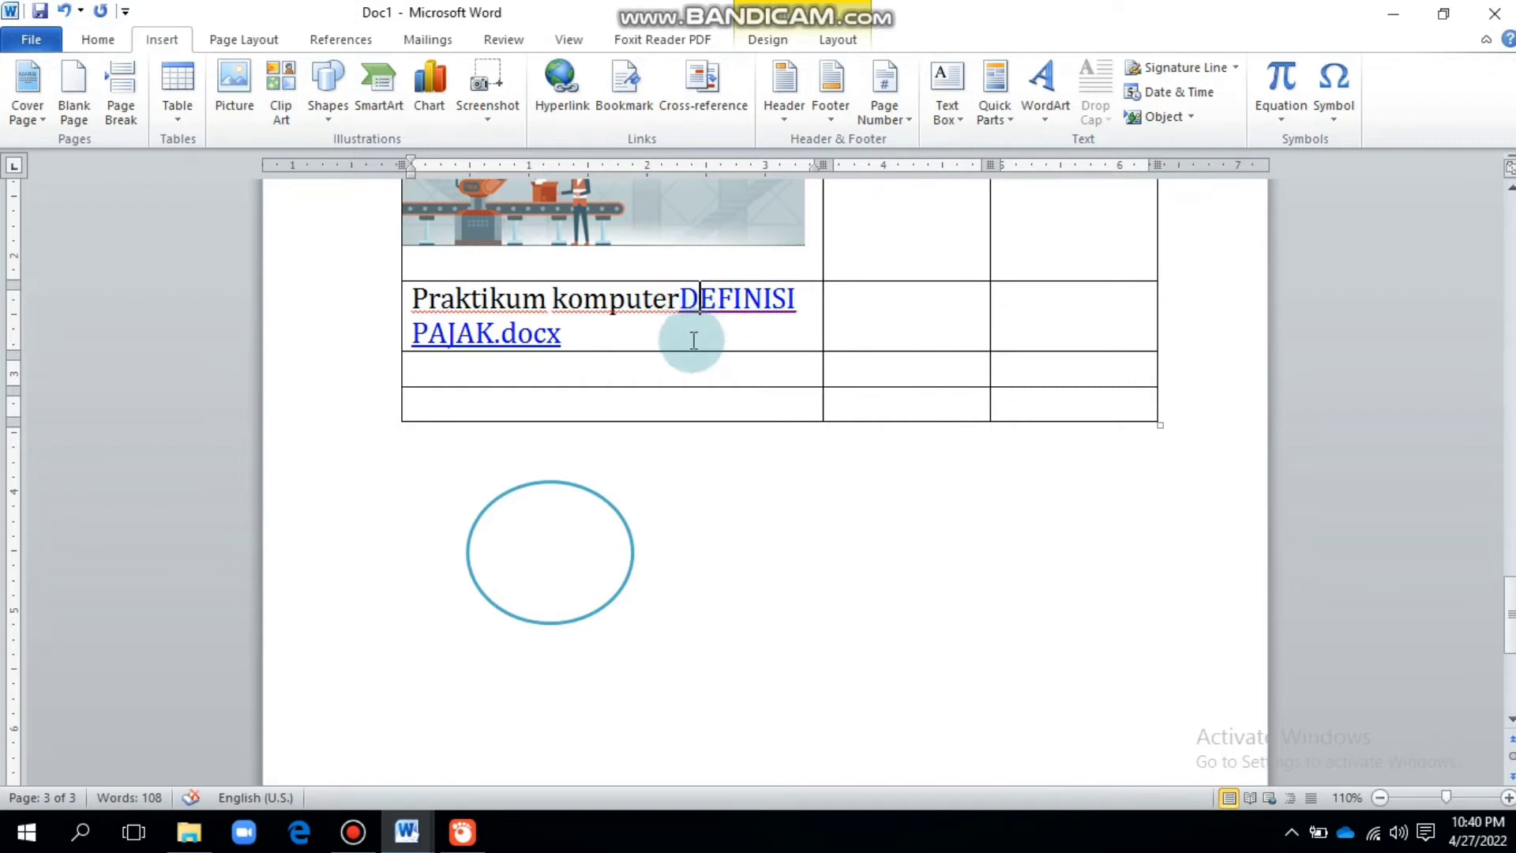
pyautogui.click(646, 112)
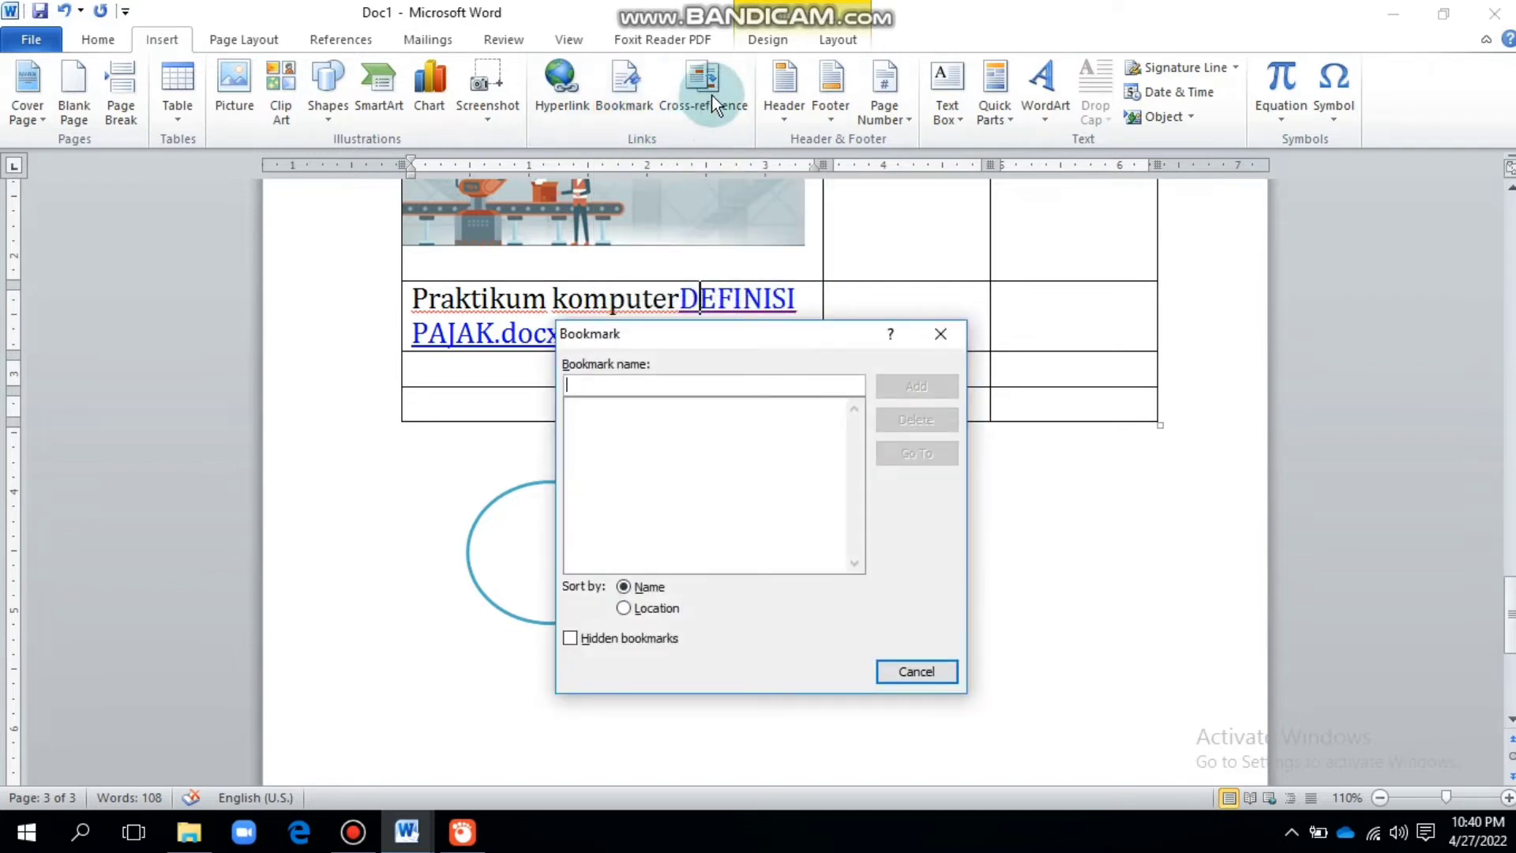
pyautogui.click(941, 333)
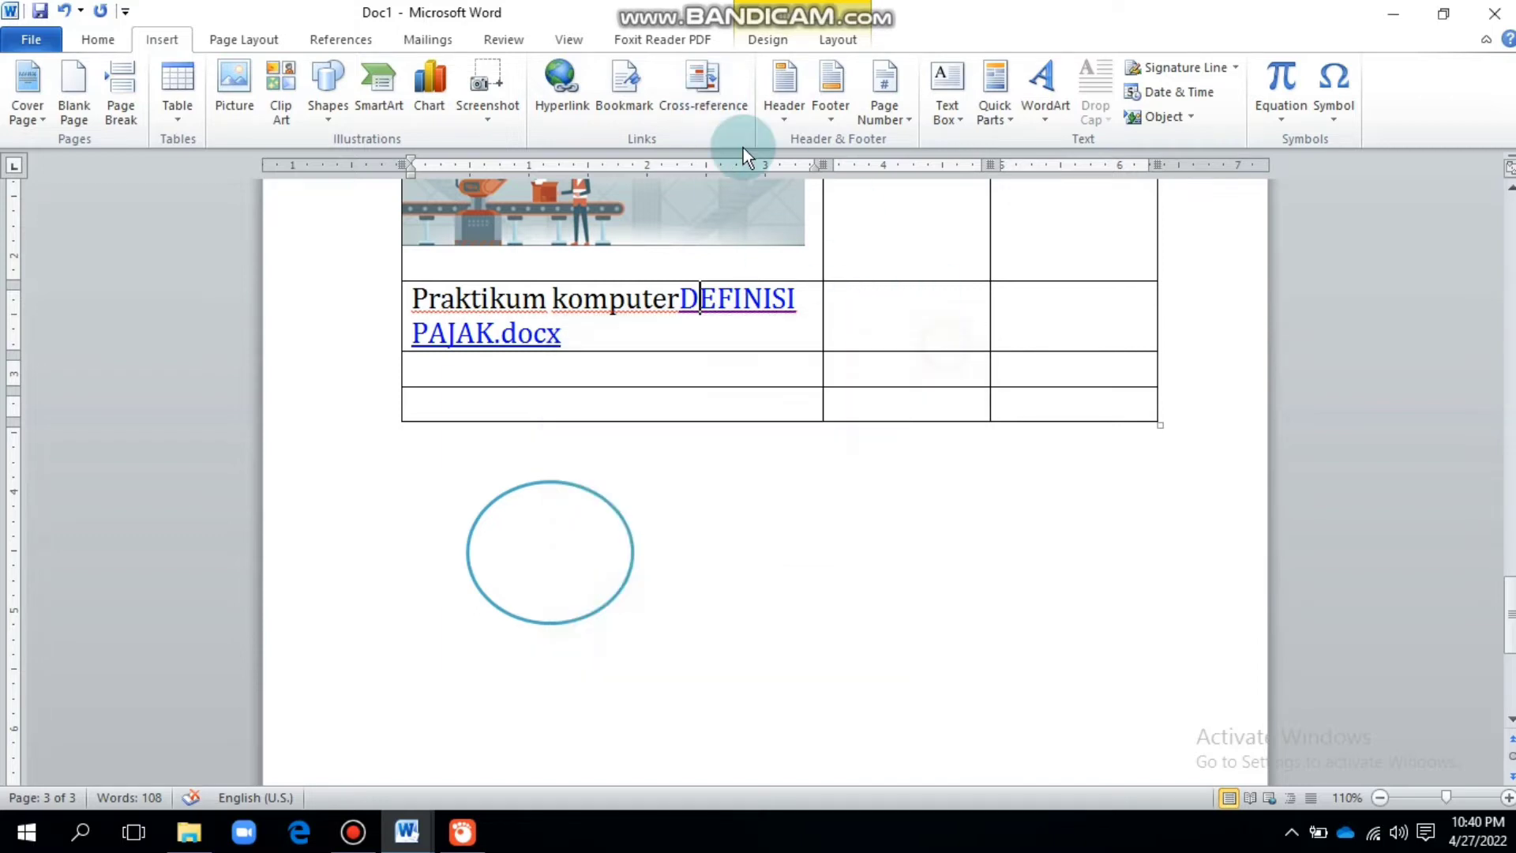
pyautogui.click(724, 112)
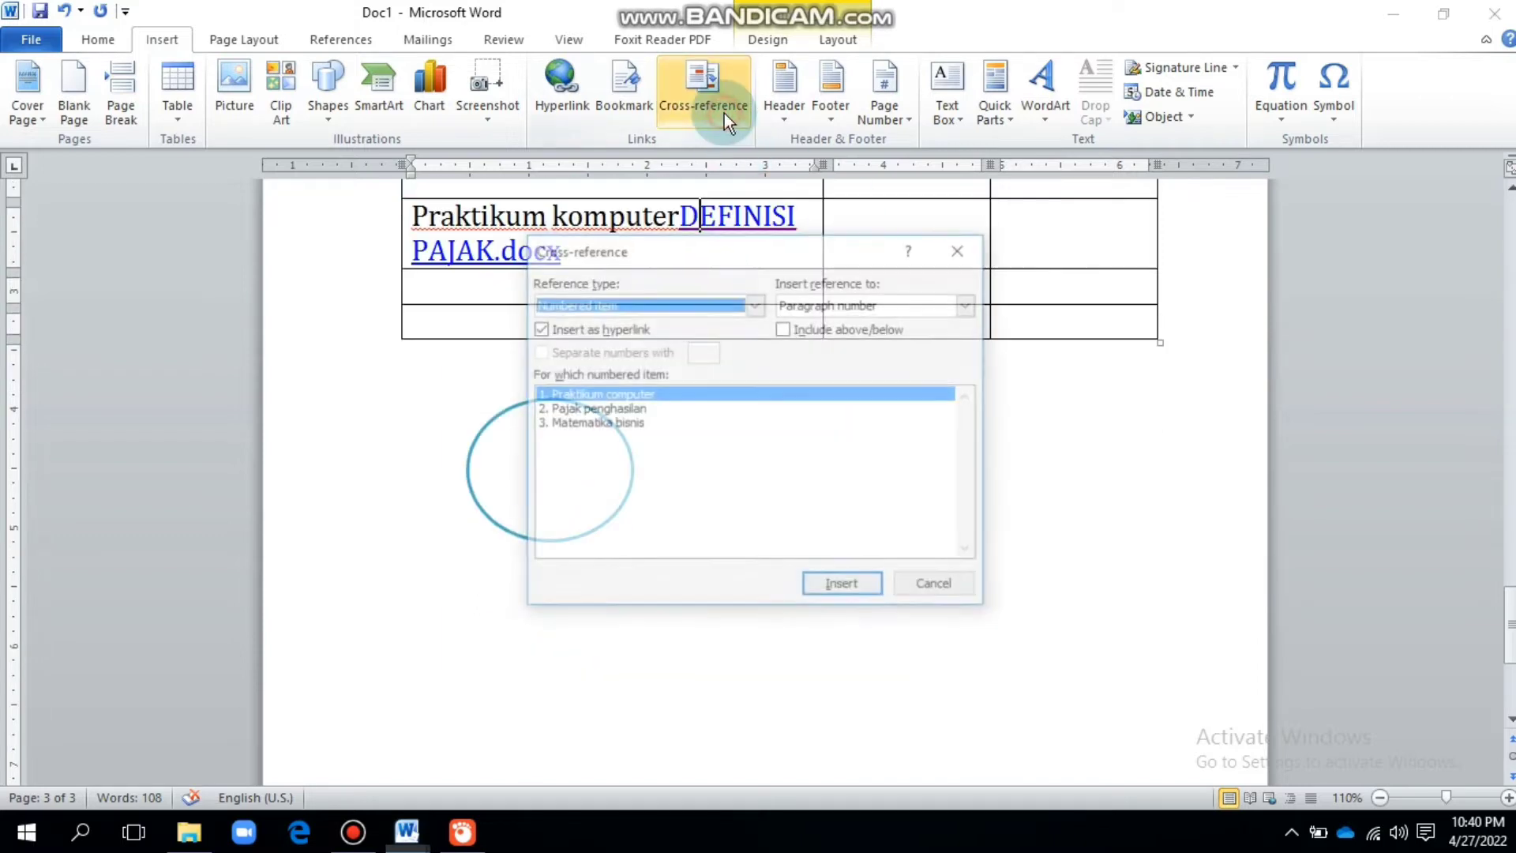
pyautogui.click(969, 250)
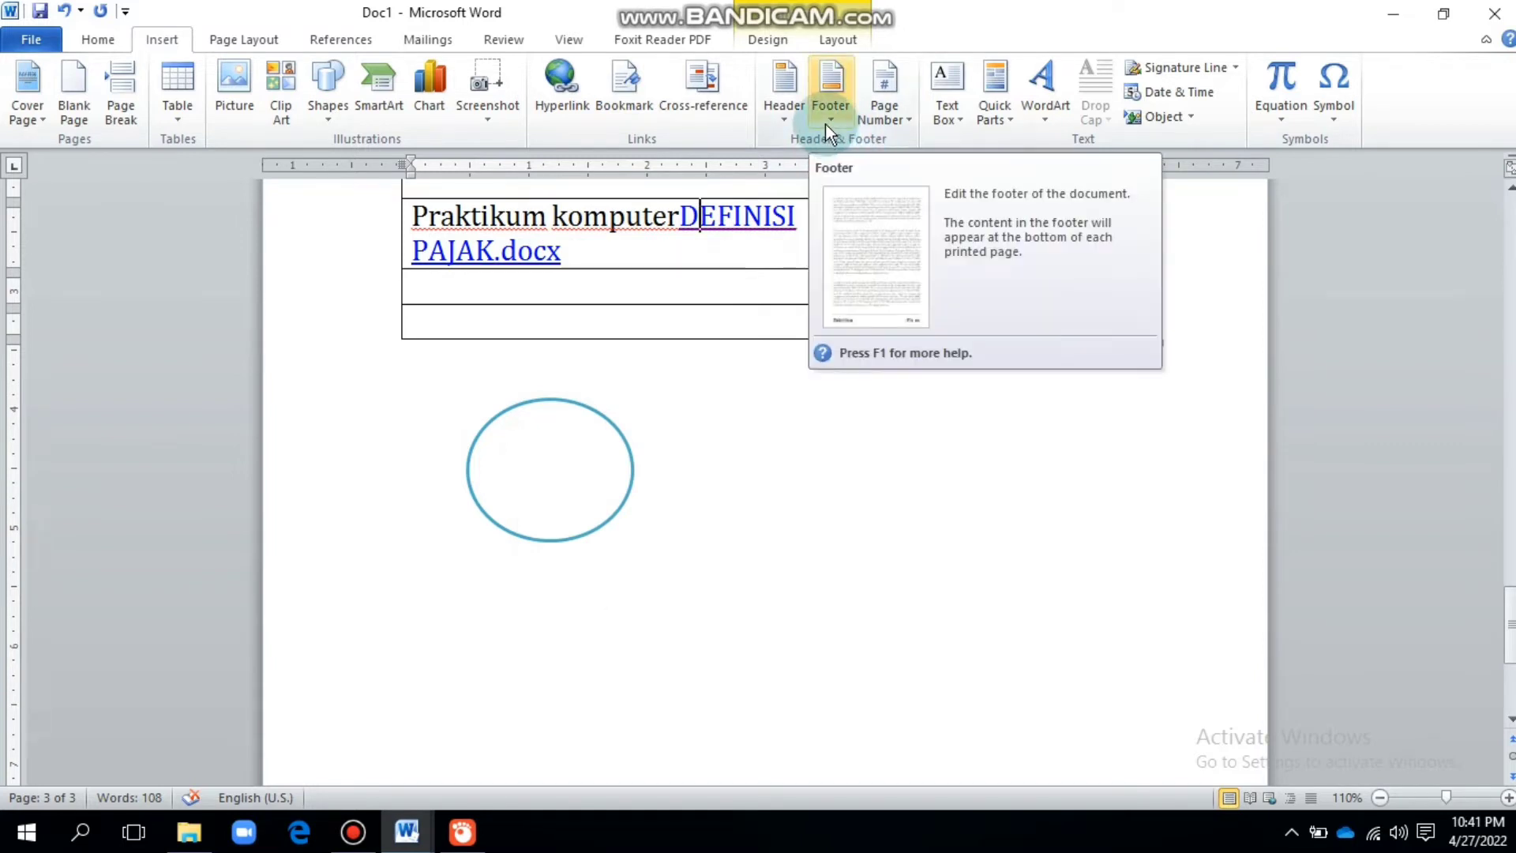
# Add a Blank header reading "Praktikum Komputer" with an empty line below it, and return to the document body.
pyautogui.click(784, 112)
pyautogui.click(865, 198)
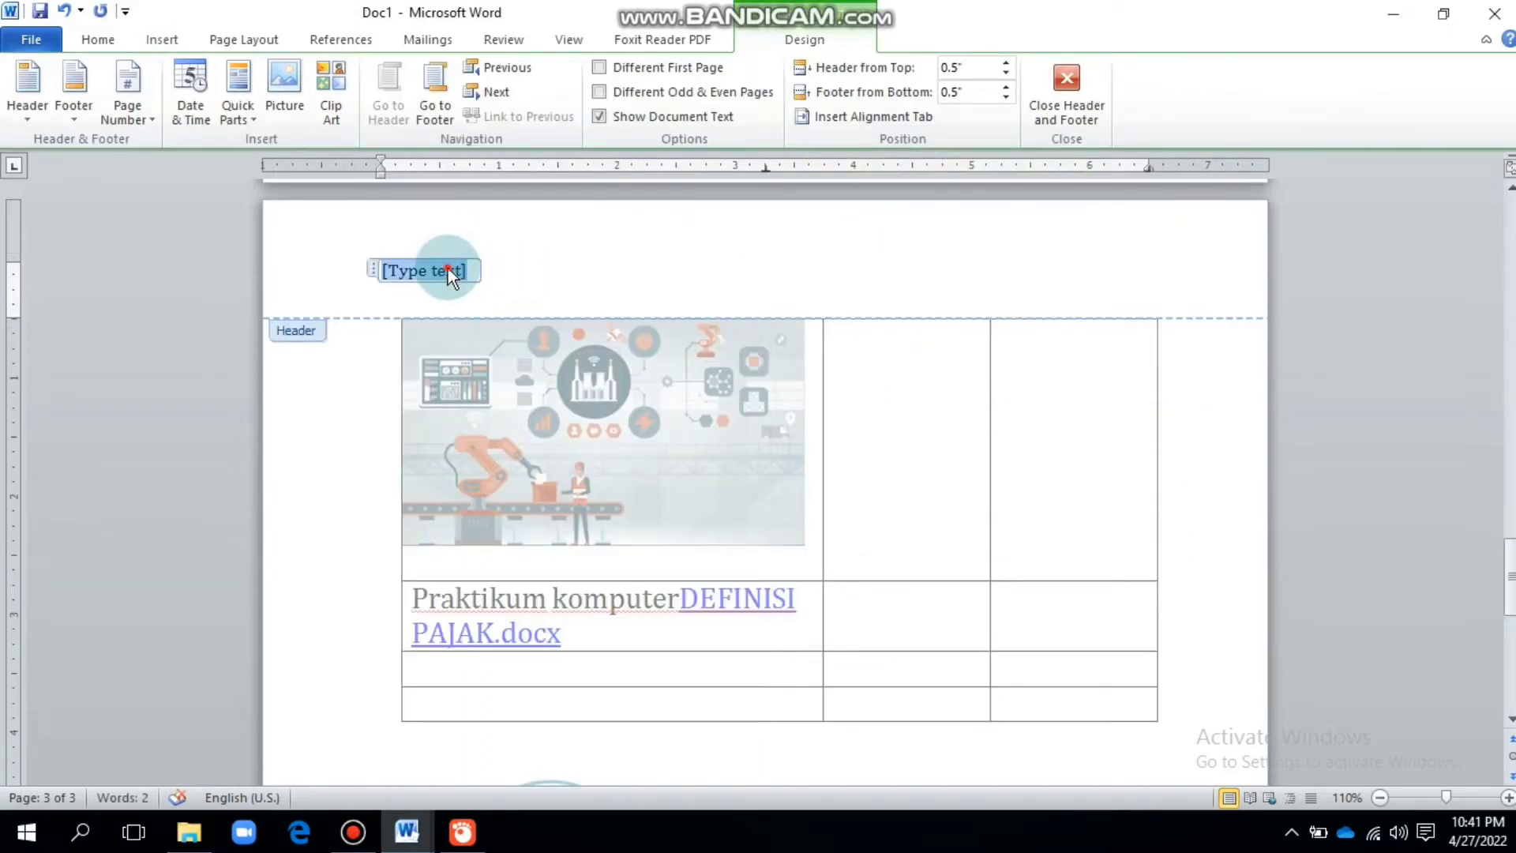
pyautogui.press('Delete')
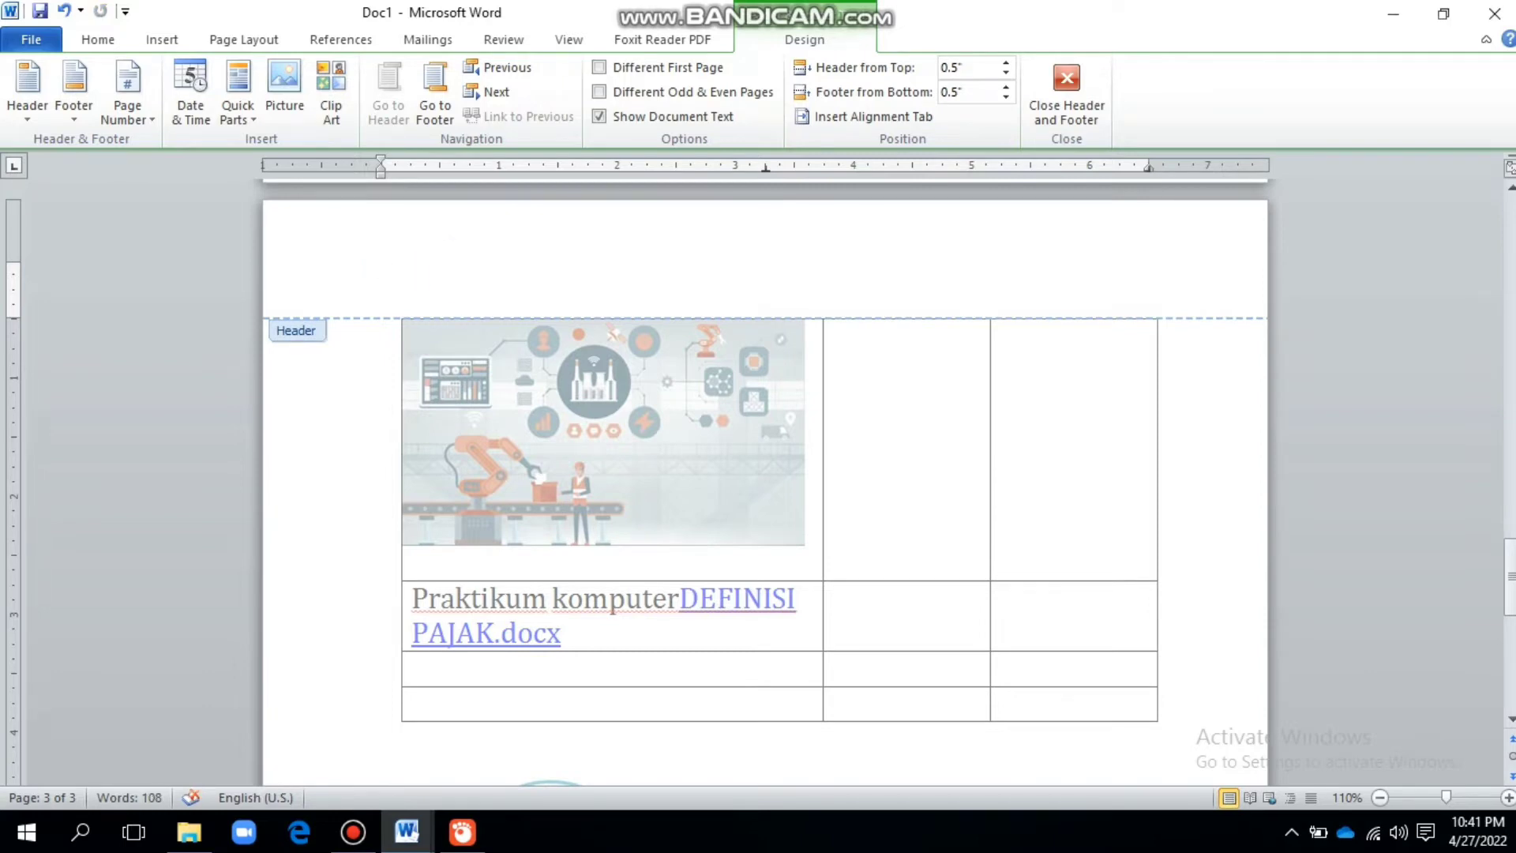
pyautogui.write('Praktikum Komp')
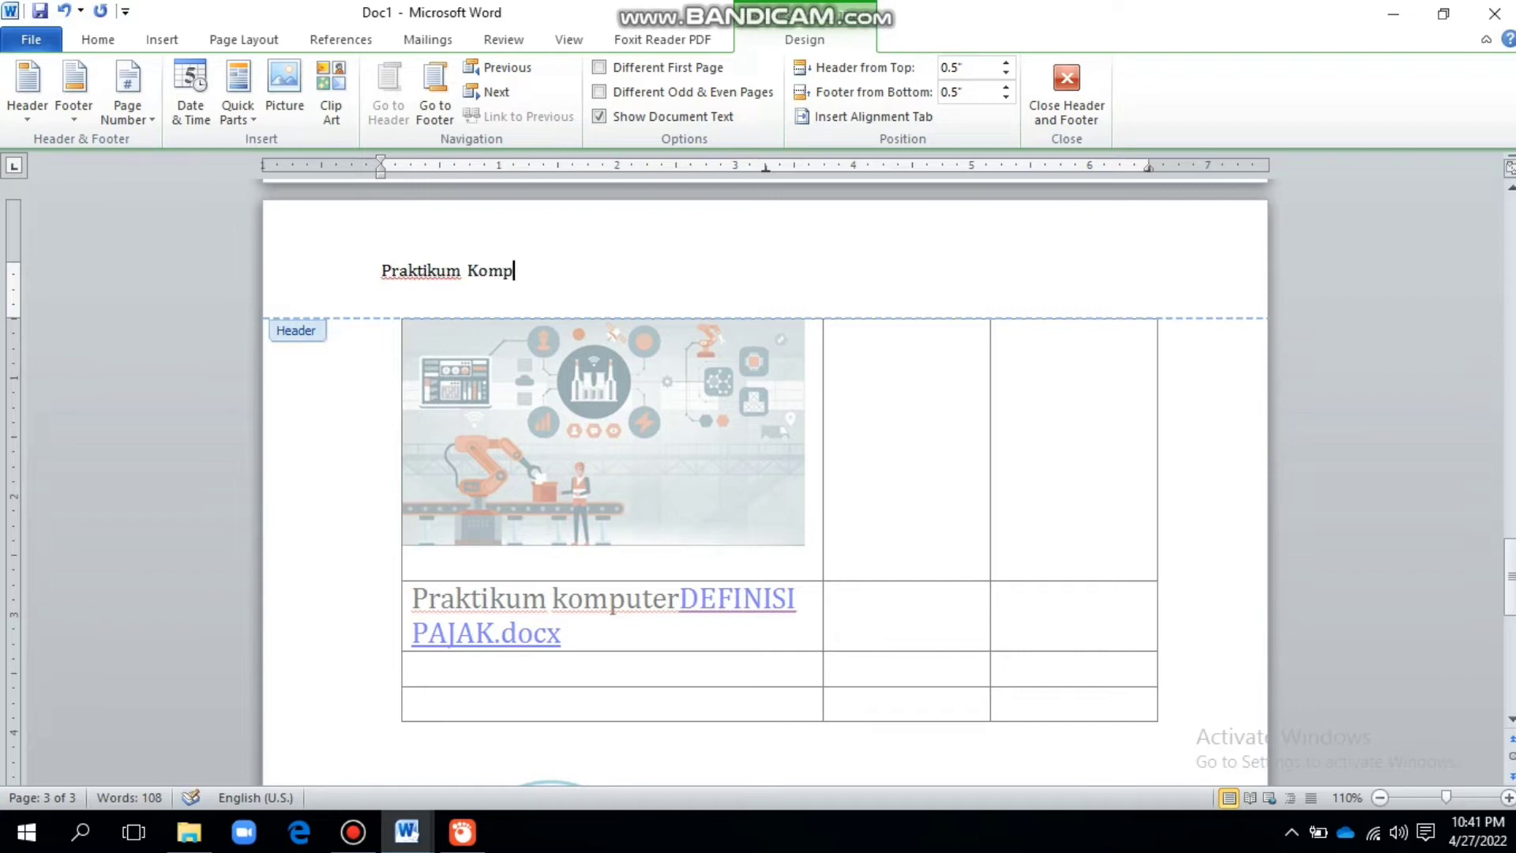
pyautogui.write('uter')
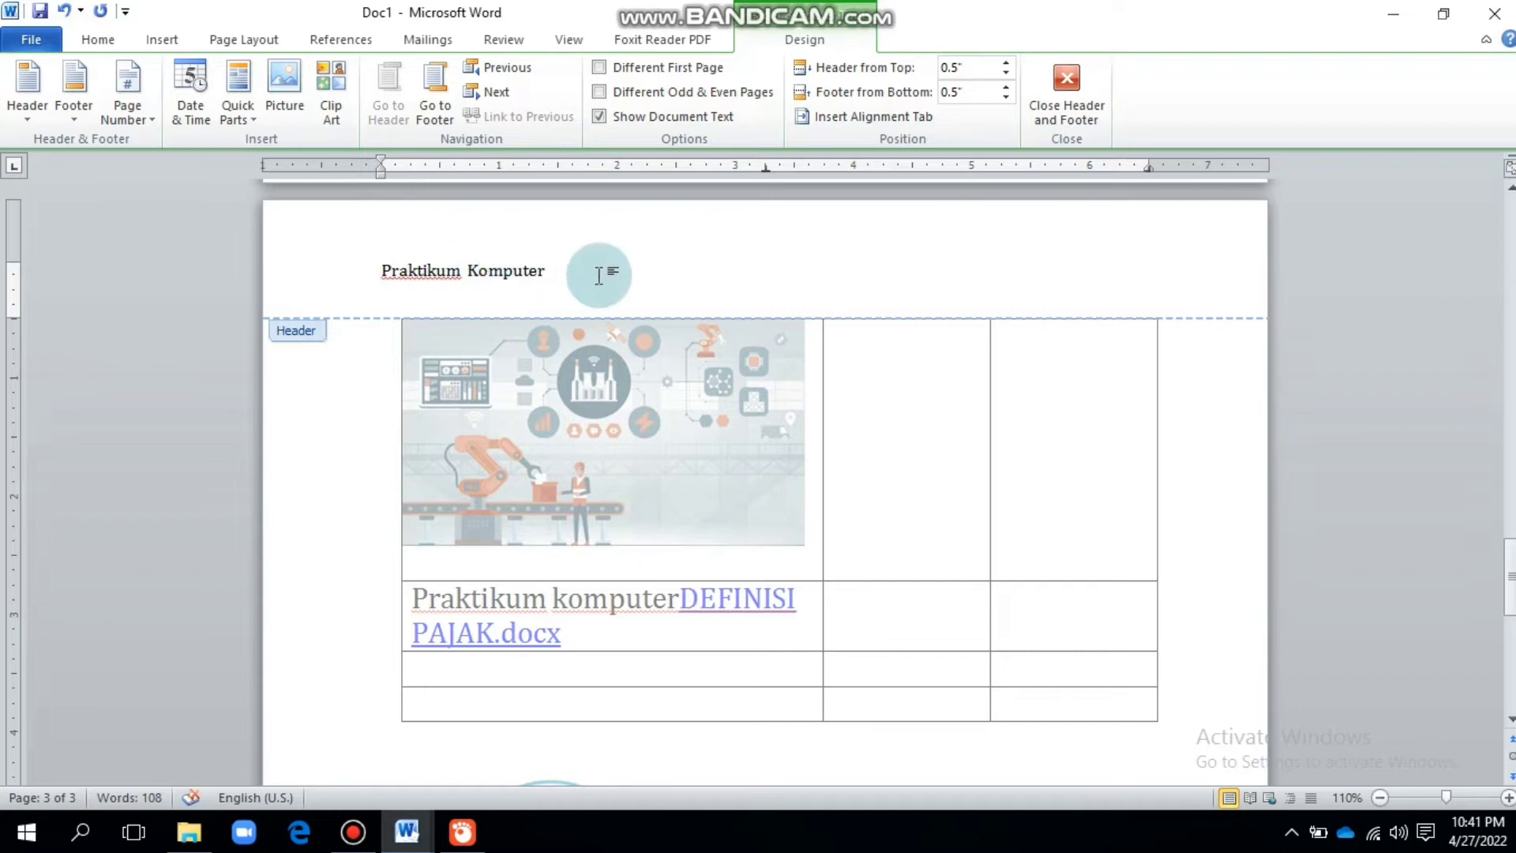
pyautogui.press('Return')
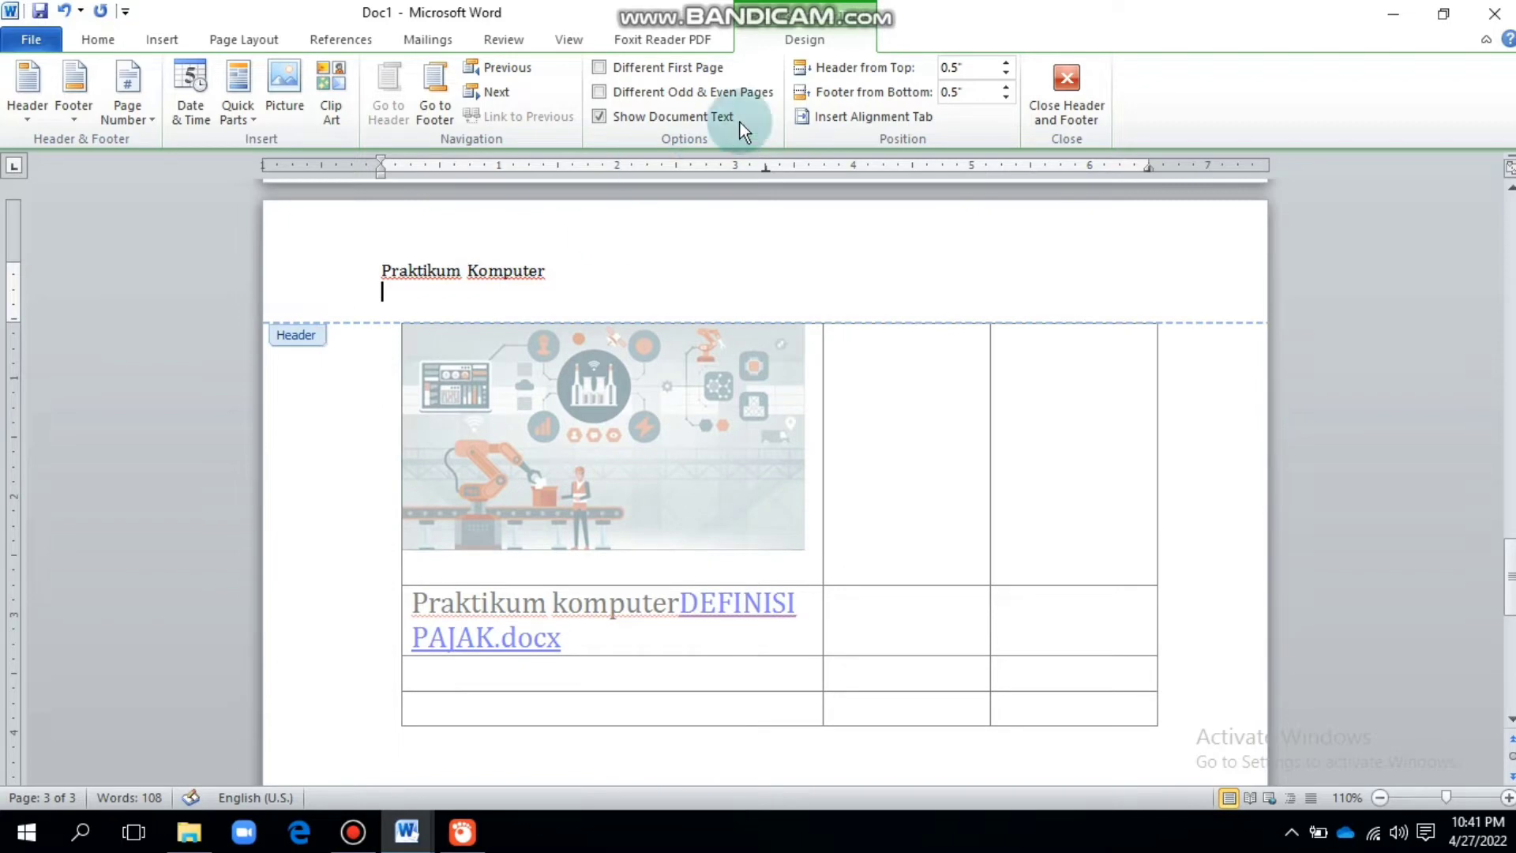
pyautogui.click(1066, 79)
pyautogui.click(429, 284)
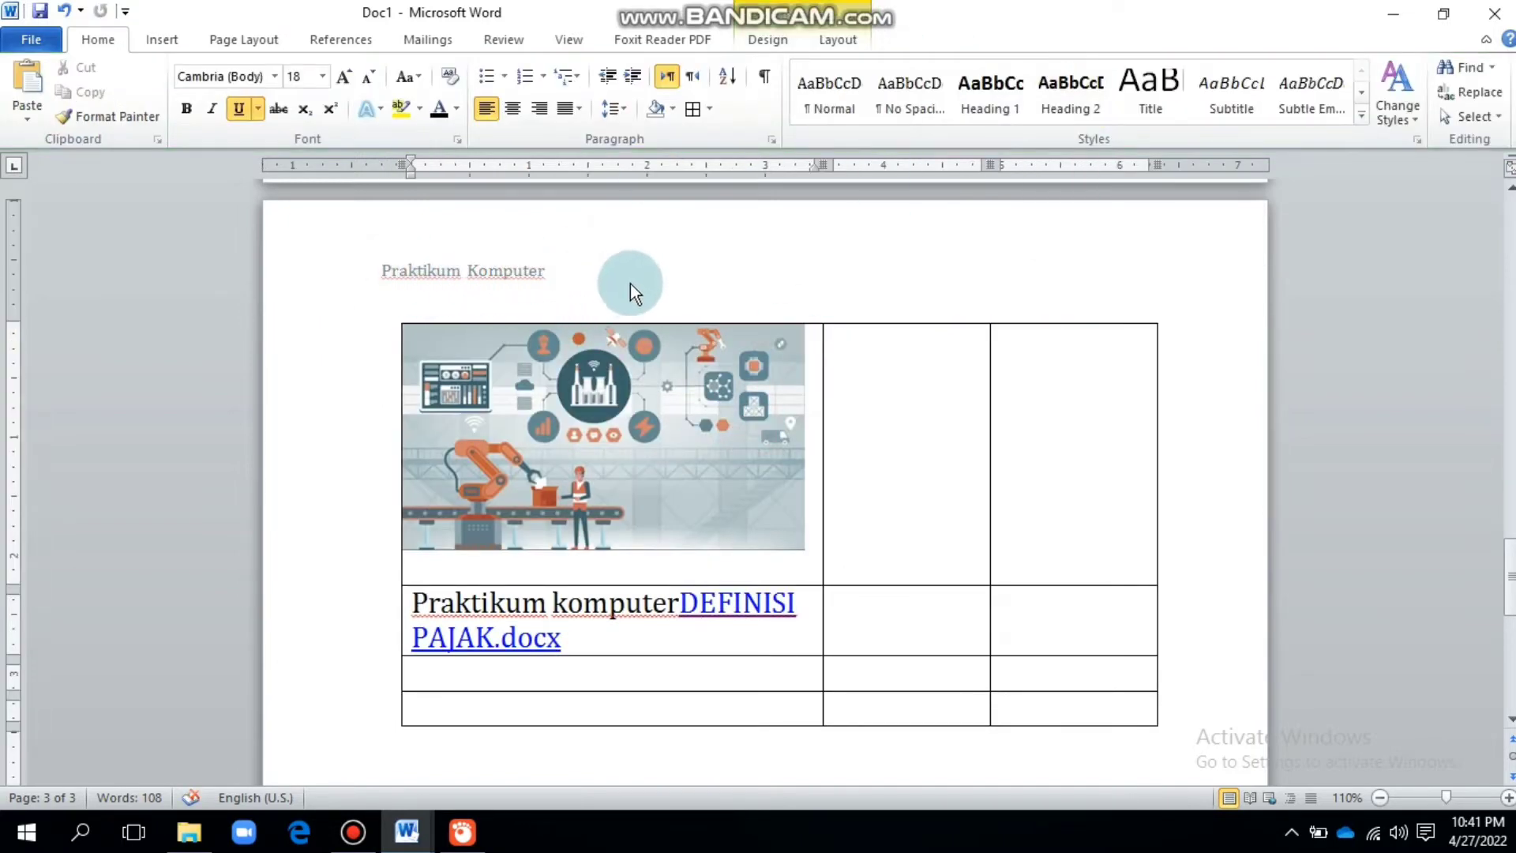
# Examine the tops of all document pages to check the header.
pyautogui.scroll(-10, 633, 305)
pyautogui.scroll(14, 637, 306)
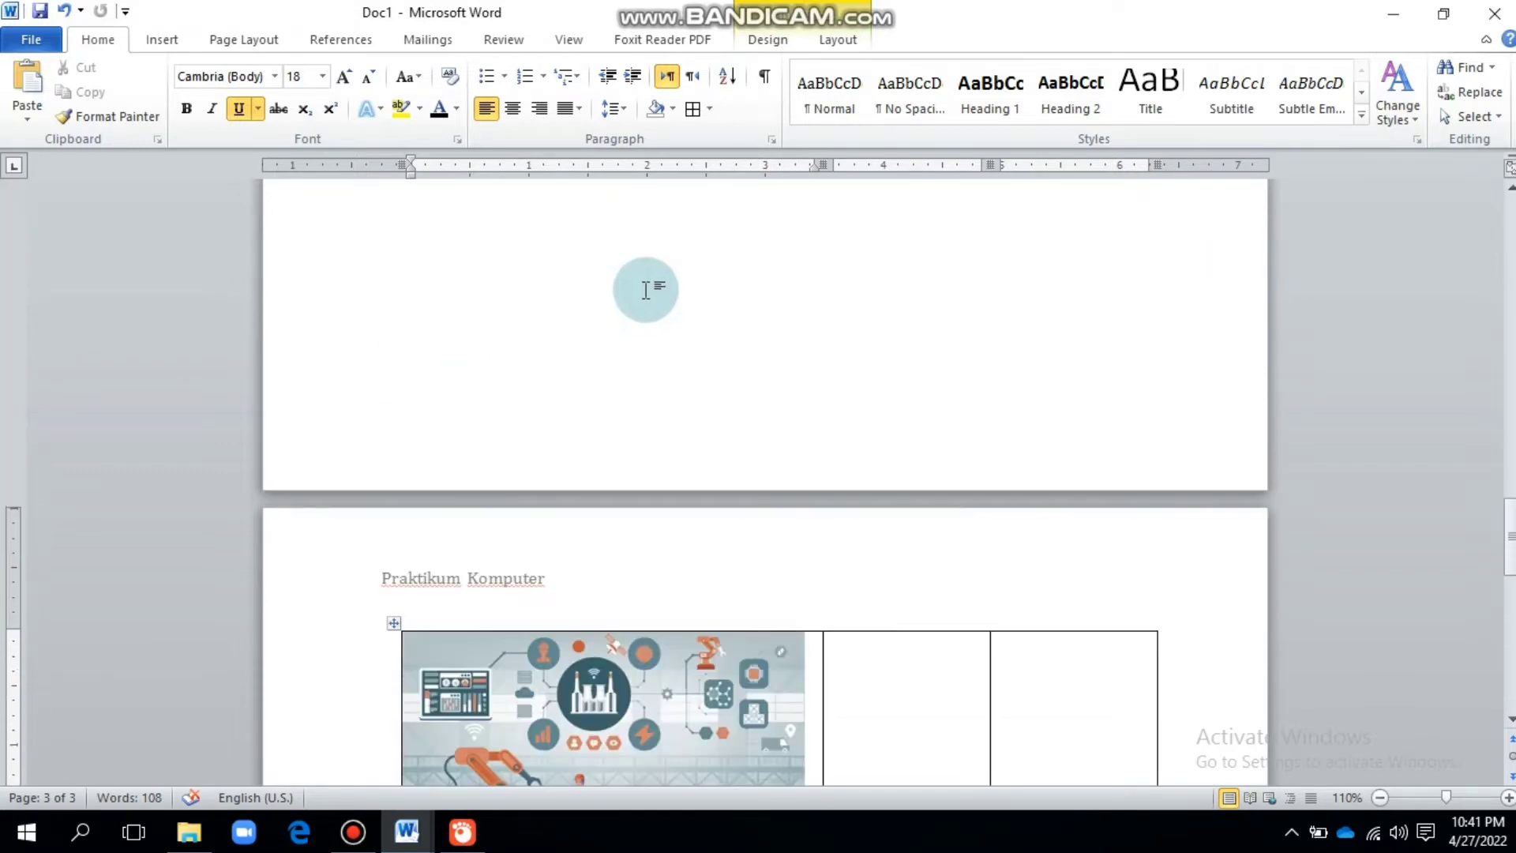
pyautogui.scroll(5, 645, 289)
pyautogui.scroll(-6, 645, 290)
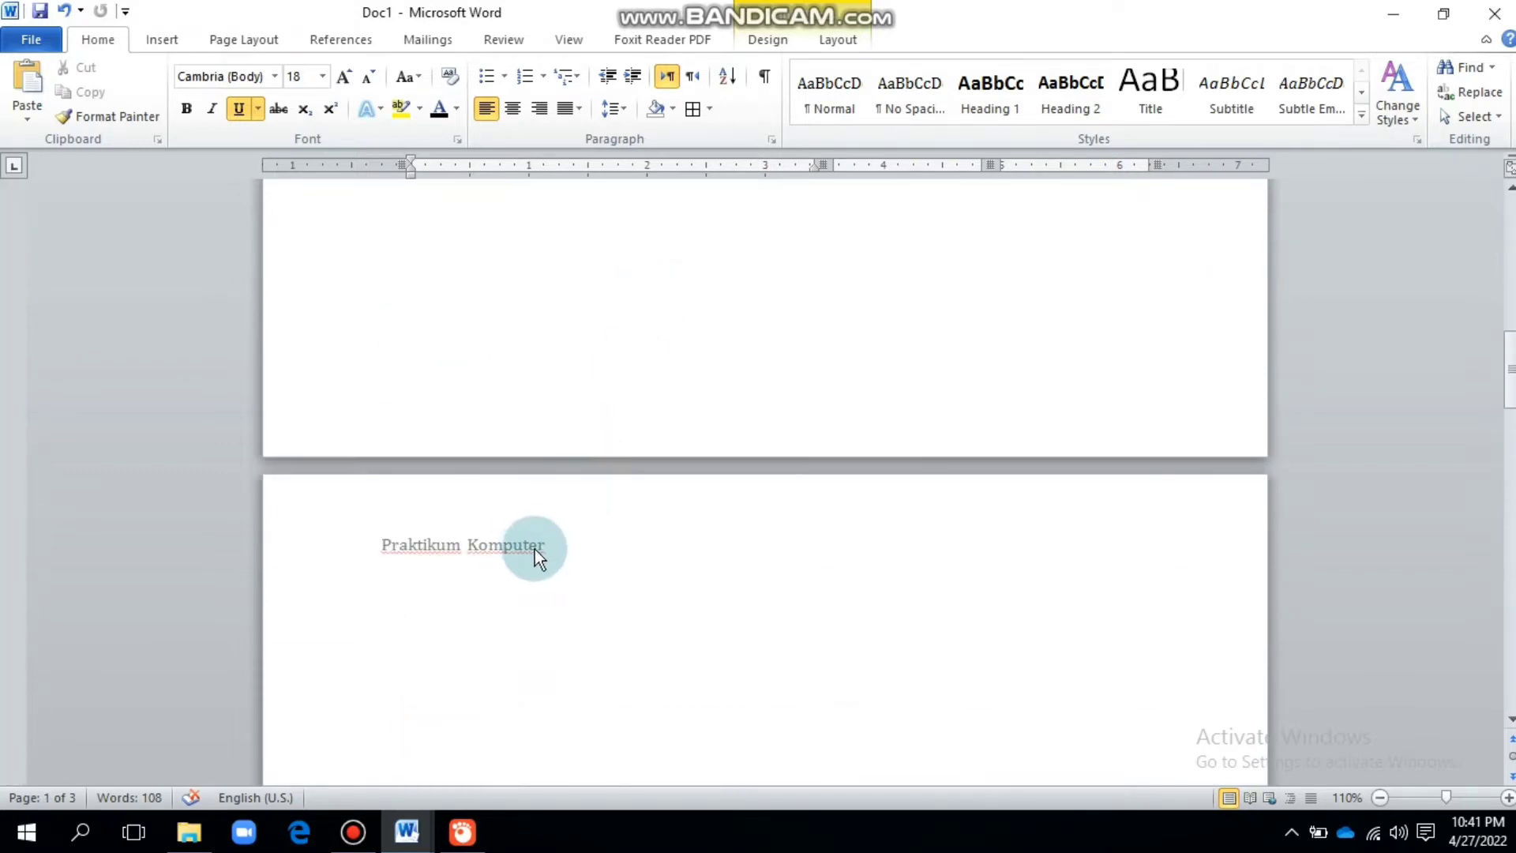
pyautogui.scroll(13, 536, 551)
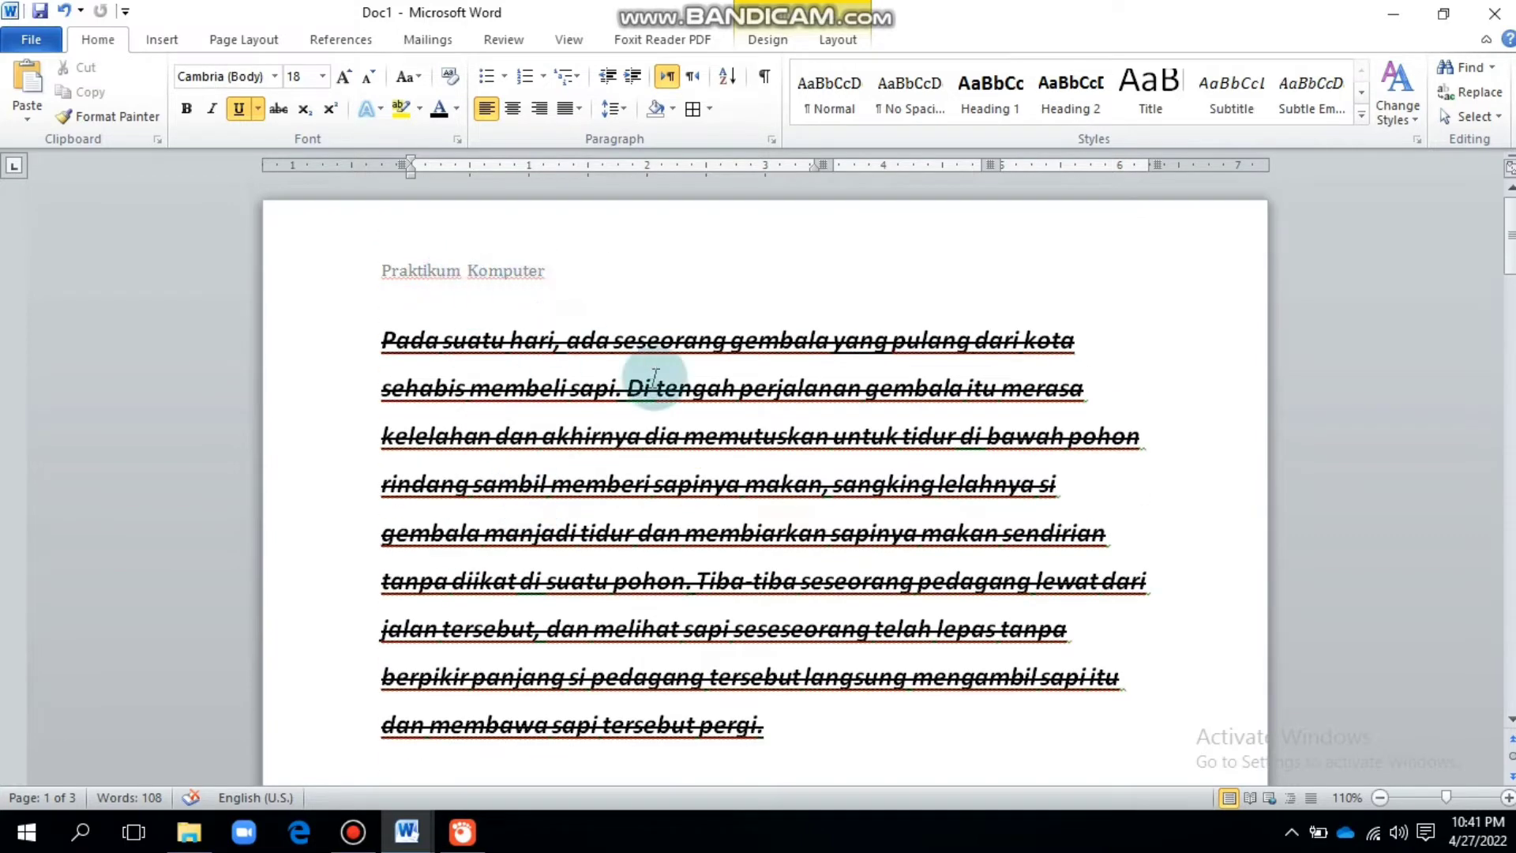
pyautogui.scroll(-13, 664, 400)
pyautogui.scroll(-15, 662, 419)
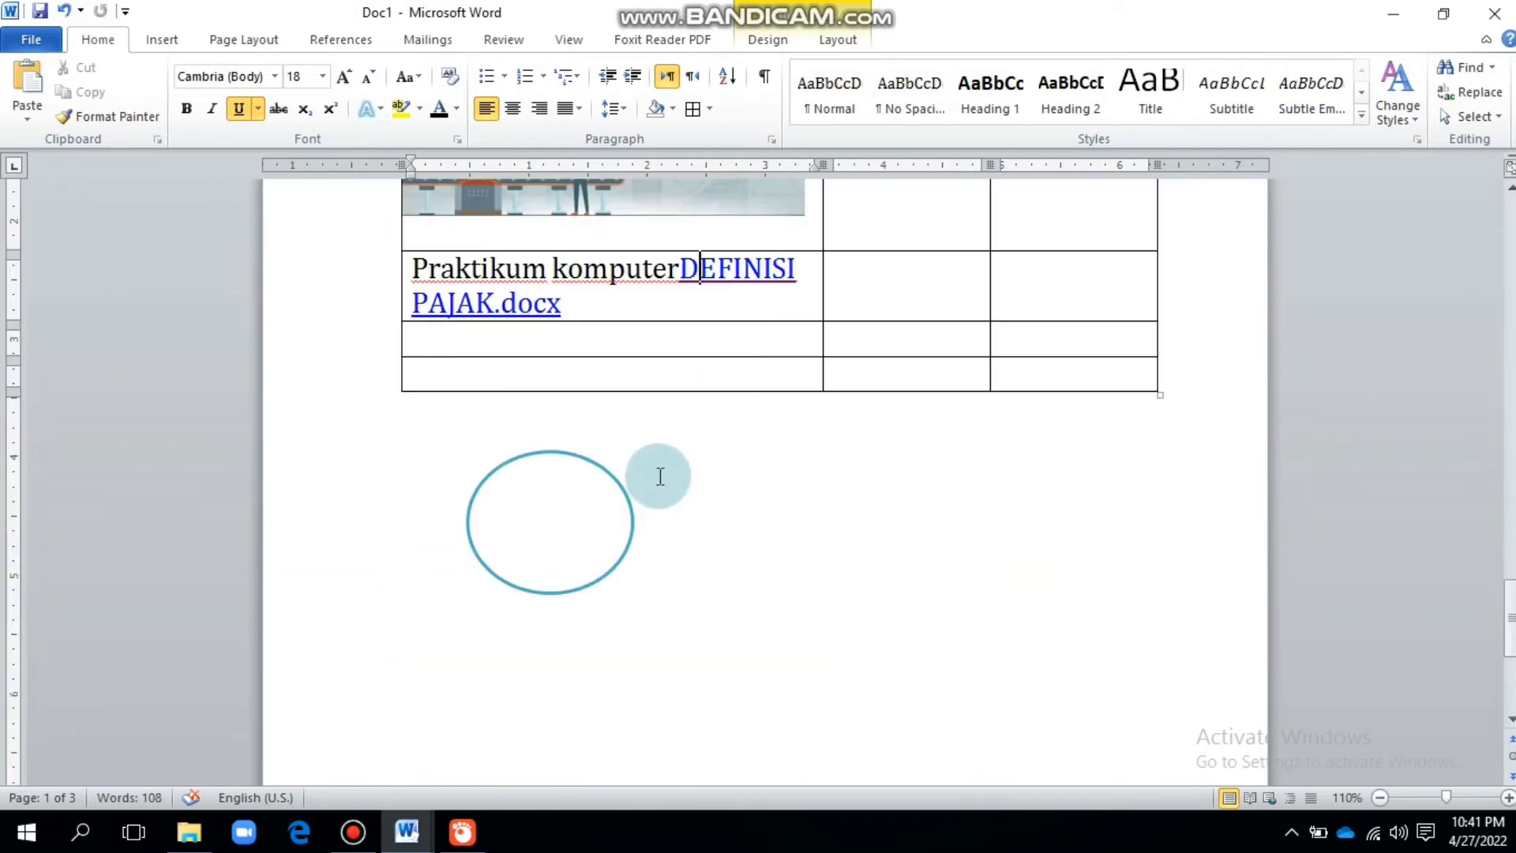
# Browse the built-in footer designs and the top-of-page number styles without inserting any.
pyautogui.click(740, 393)
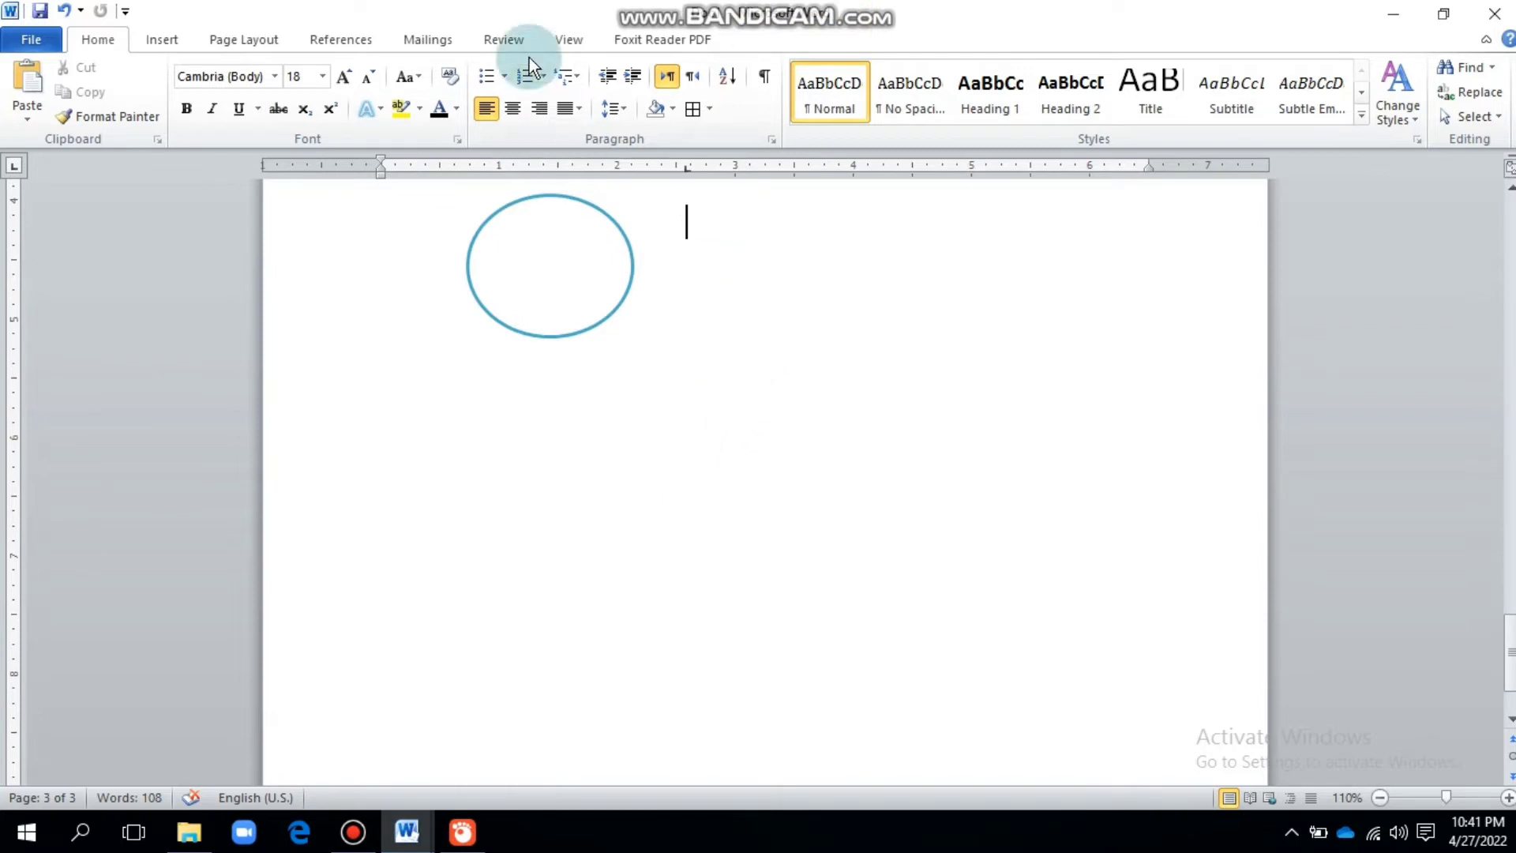
pyautogui.click(164, 39)
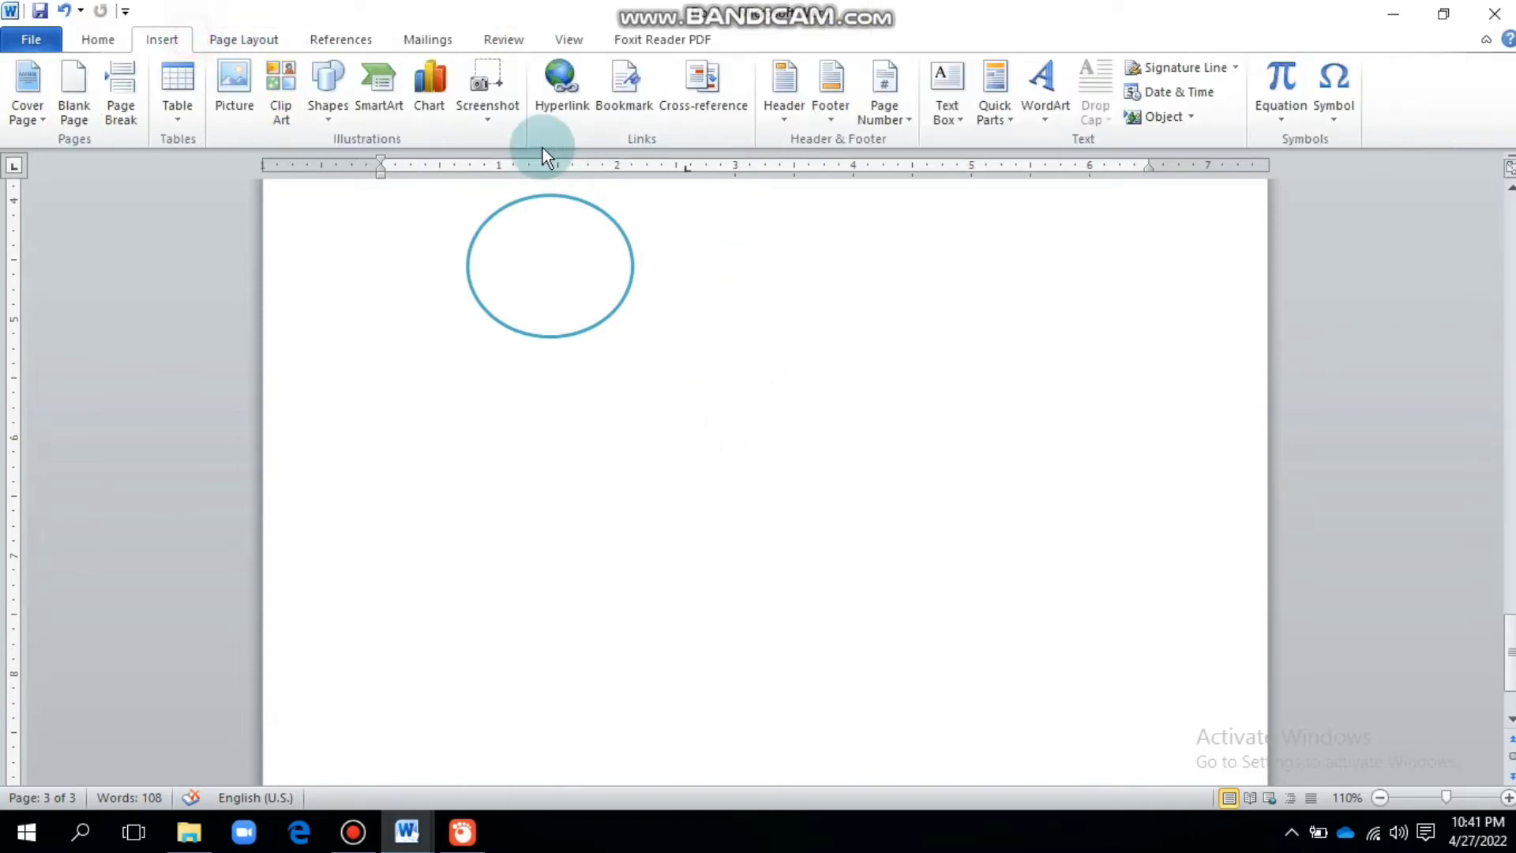
pyautogui.click(829, 111)
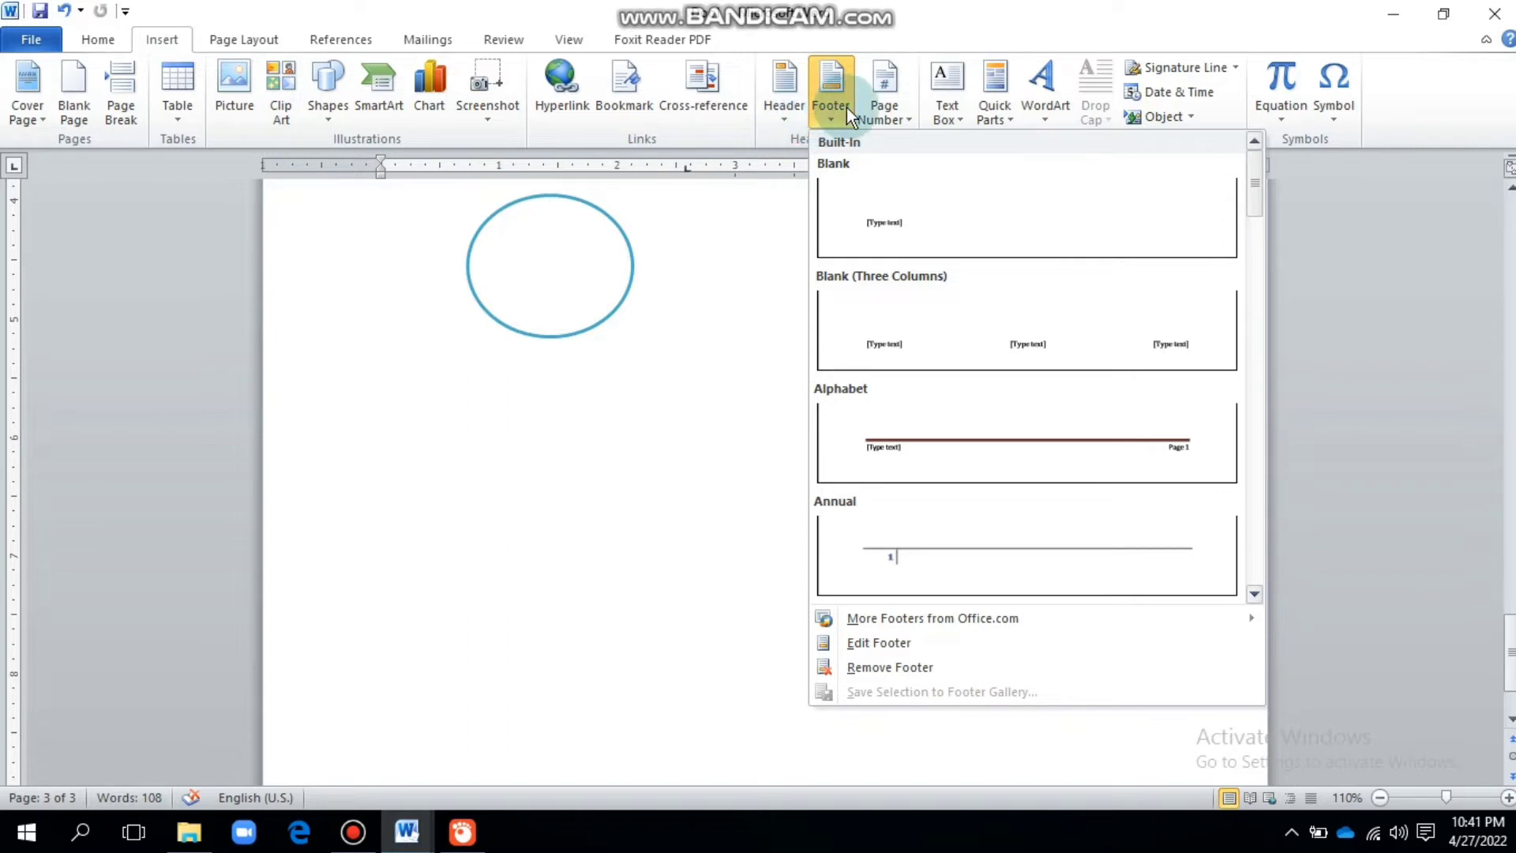
pyautogui.click(893, 112)
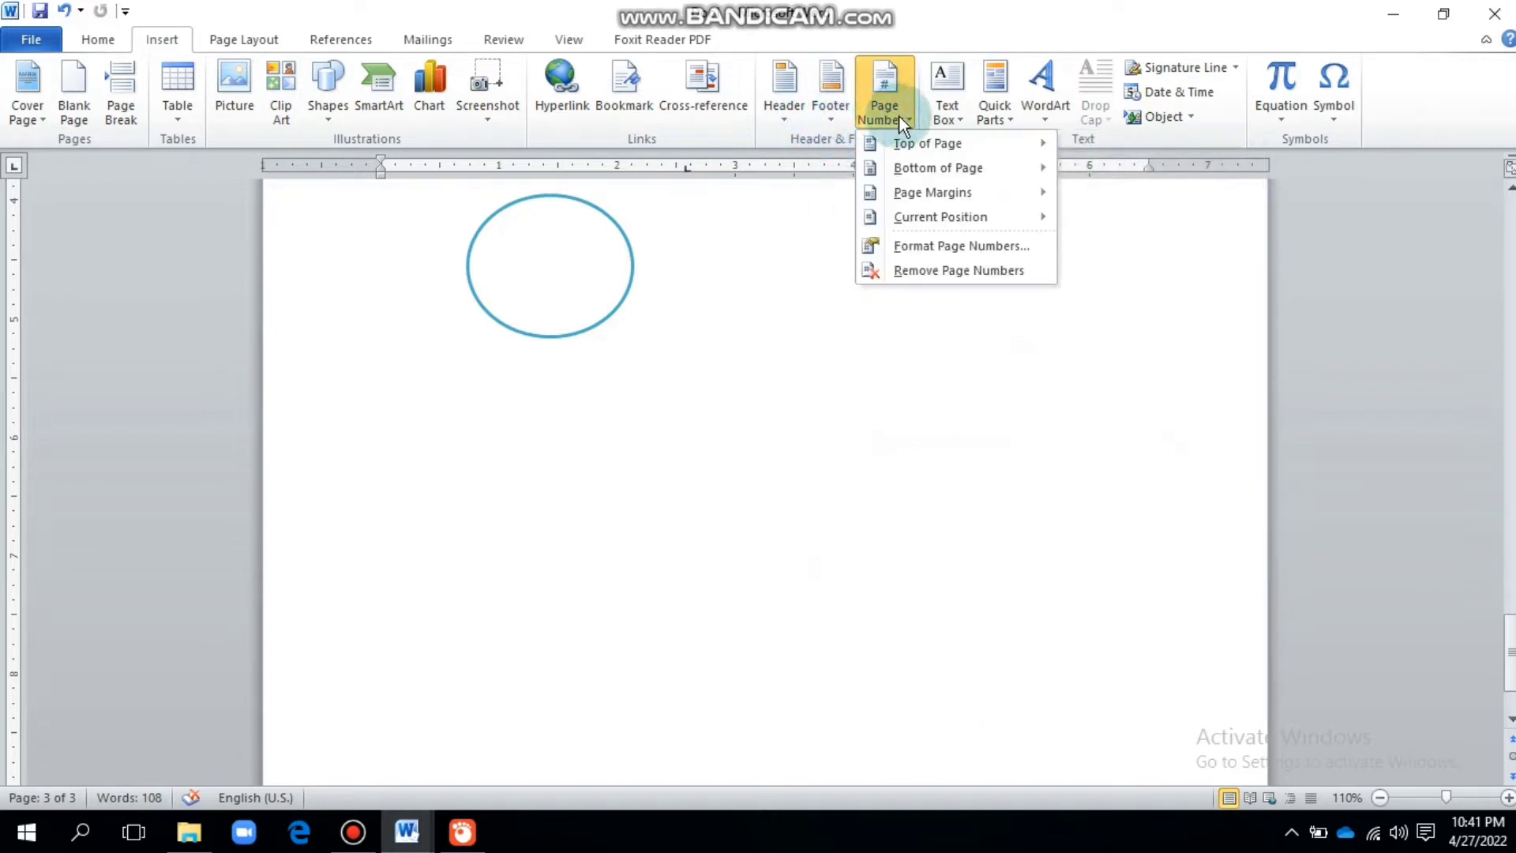
pyautogui.moveTo(1047, 146)
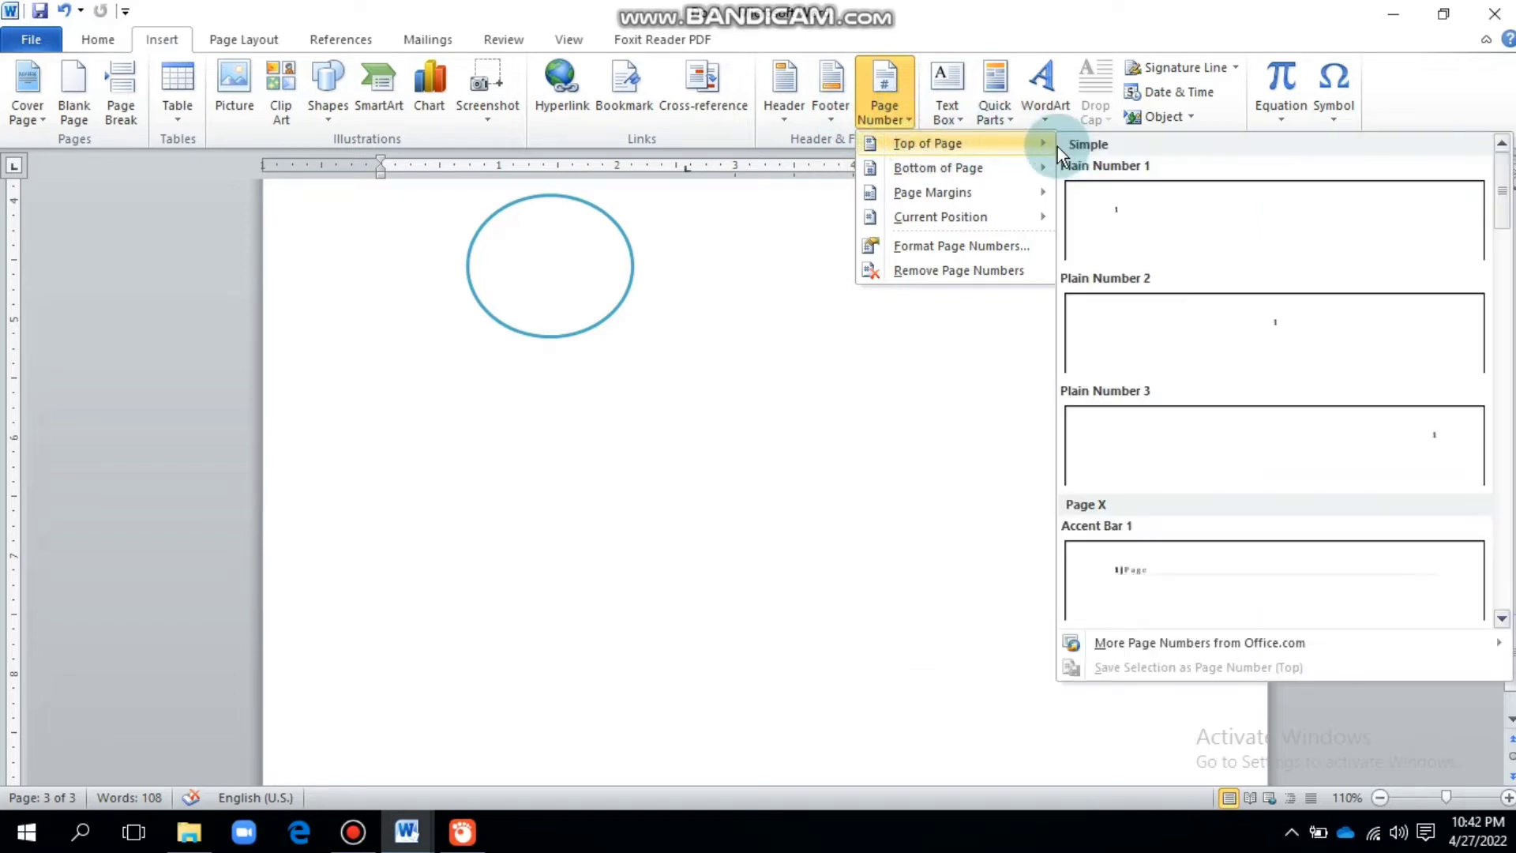
# Add a Blank footer containing the author's full name with an empty line below it, and return to the document body.
pyautogui.click(835, 111)
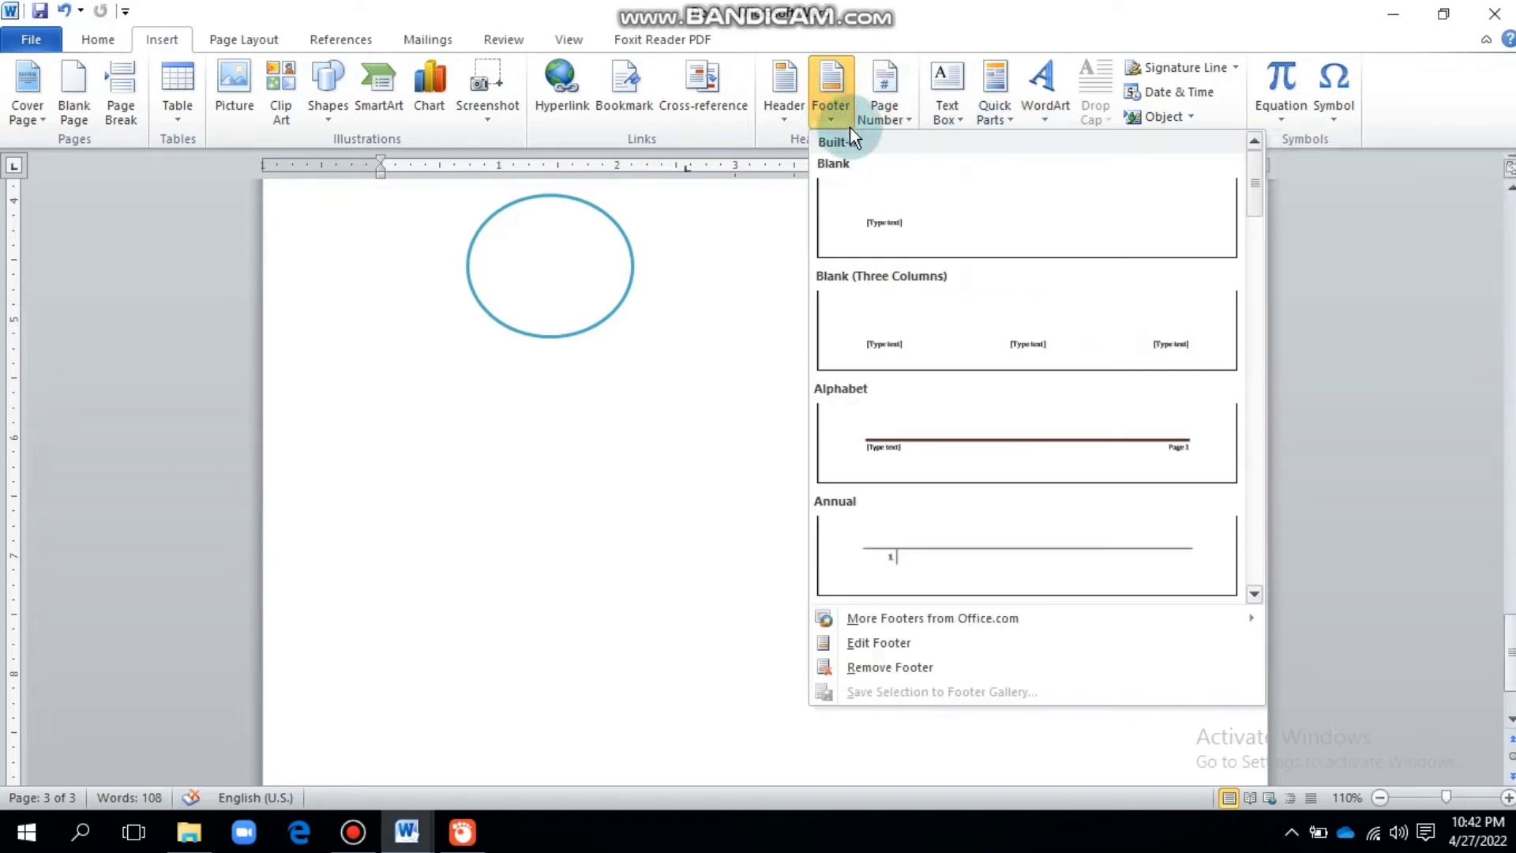
pyautogui.click(1079, 245)
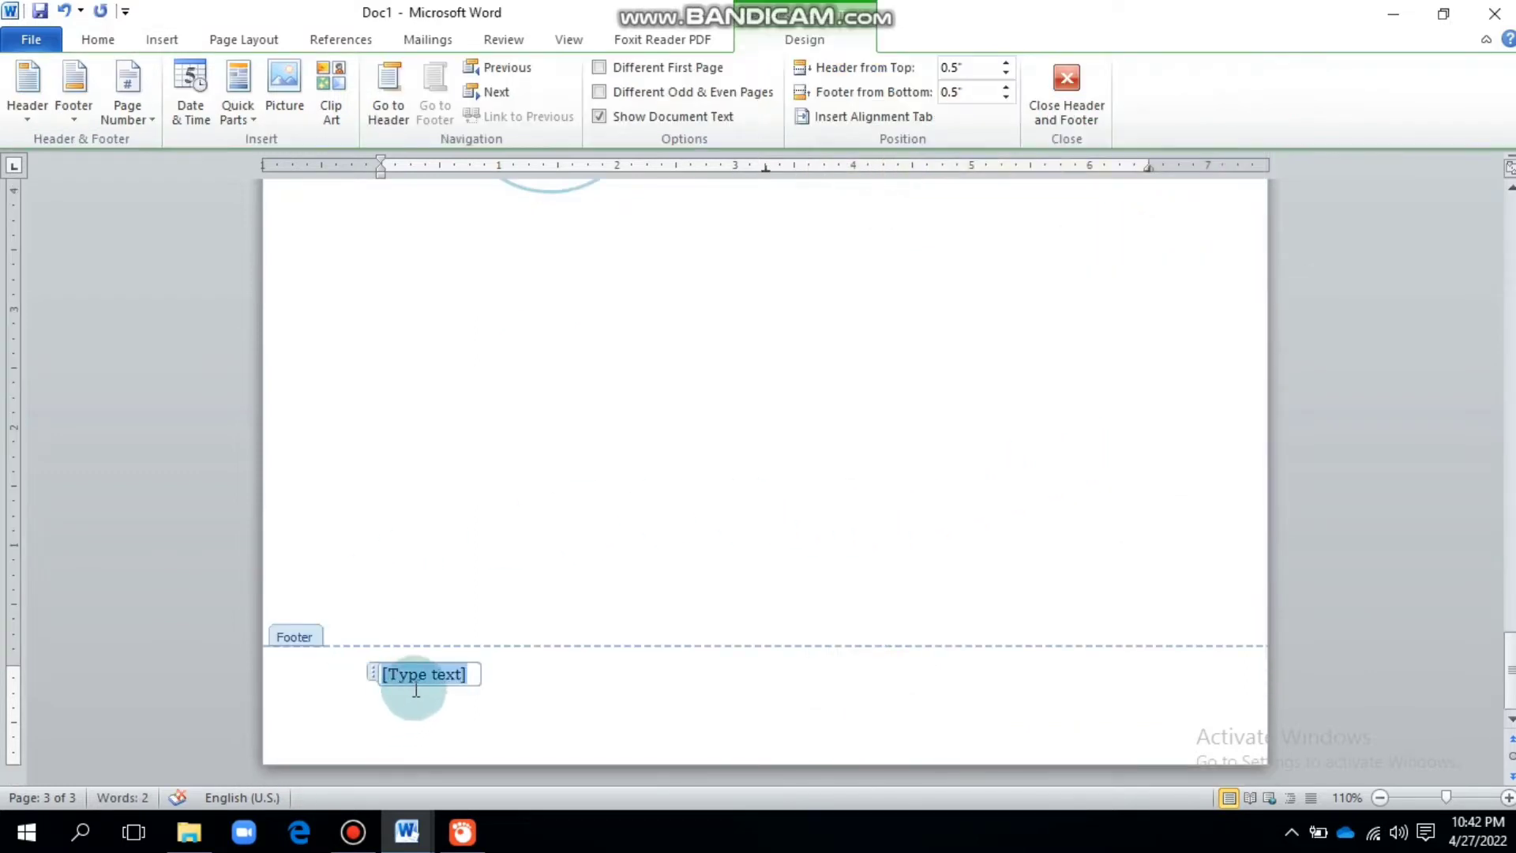
pyautogui.press('BackSpace')
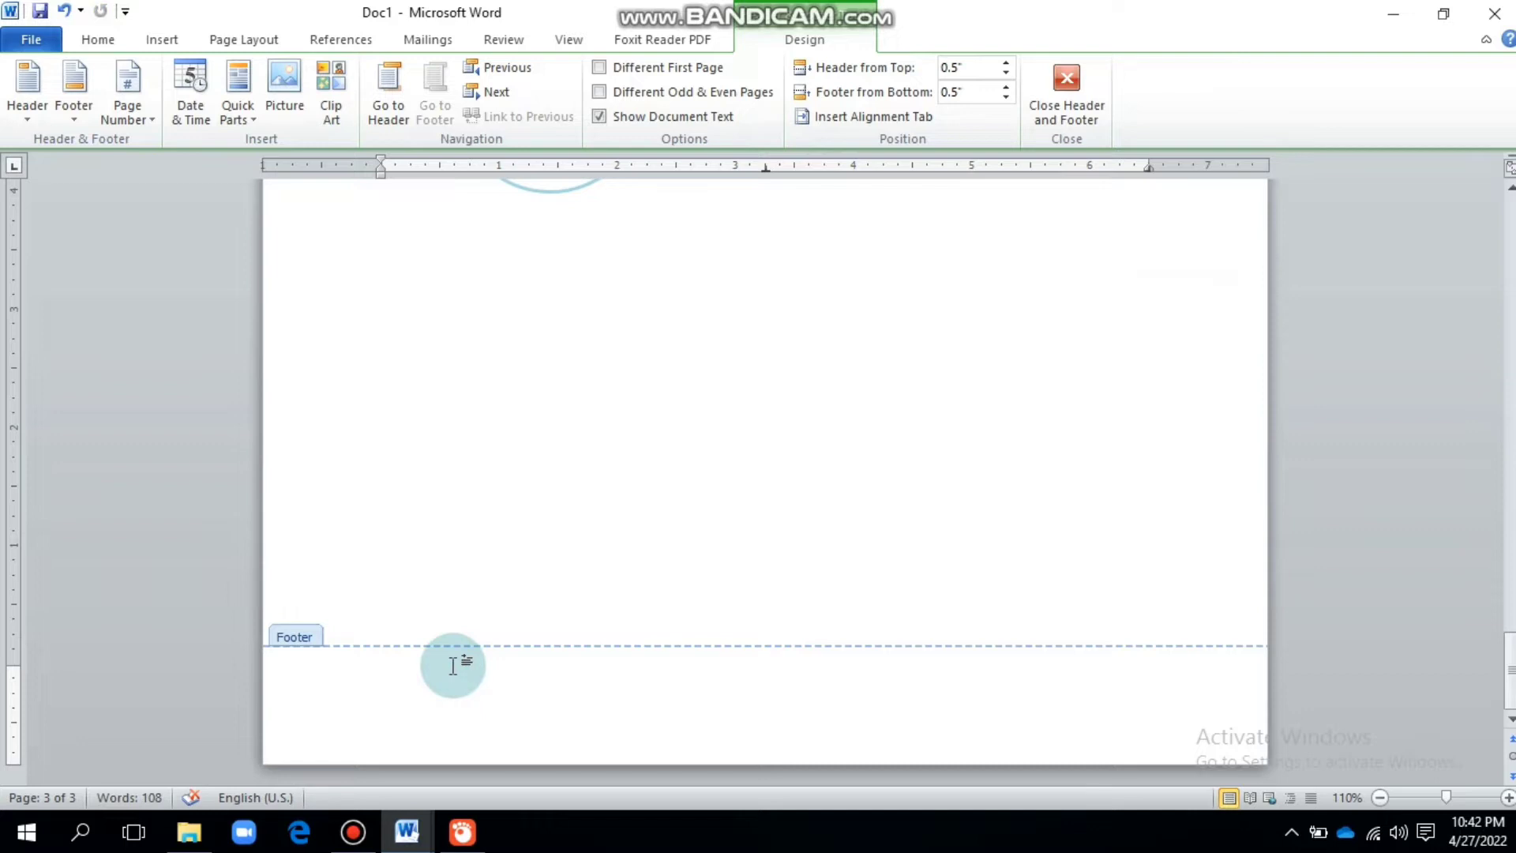
pyautogui.write('Ayu Dyah Shasmita')
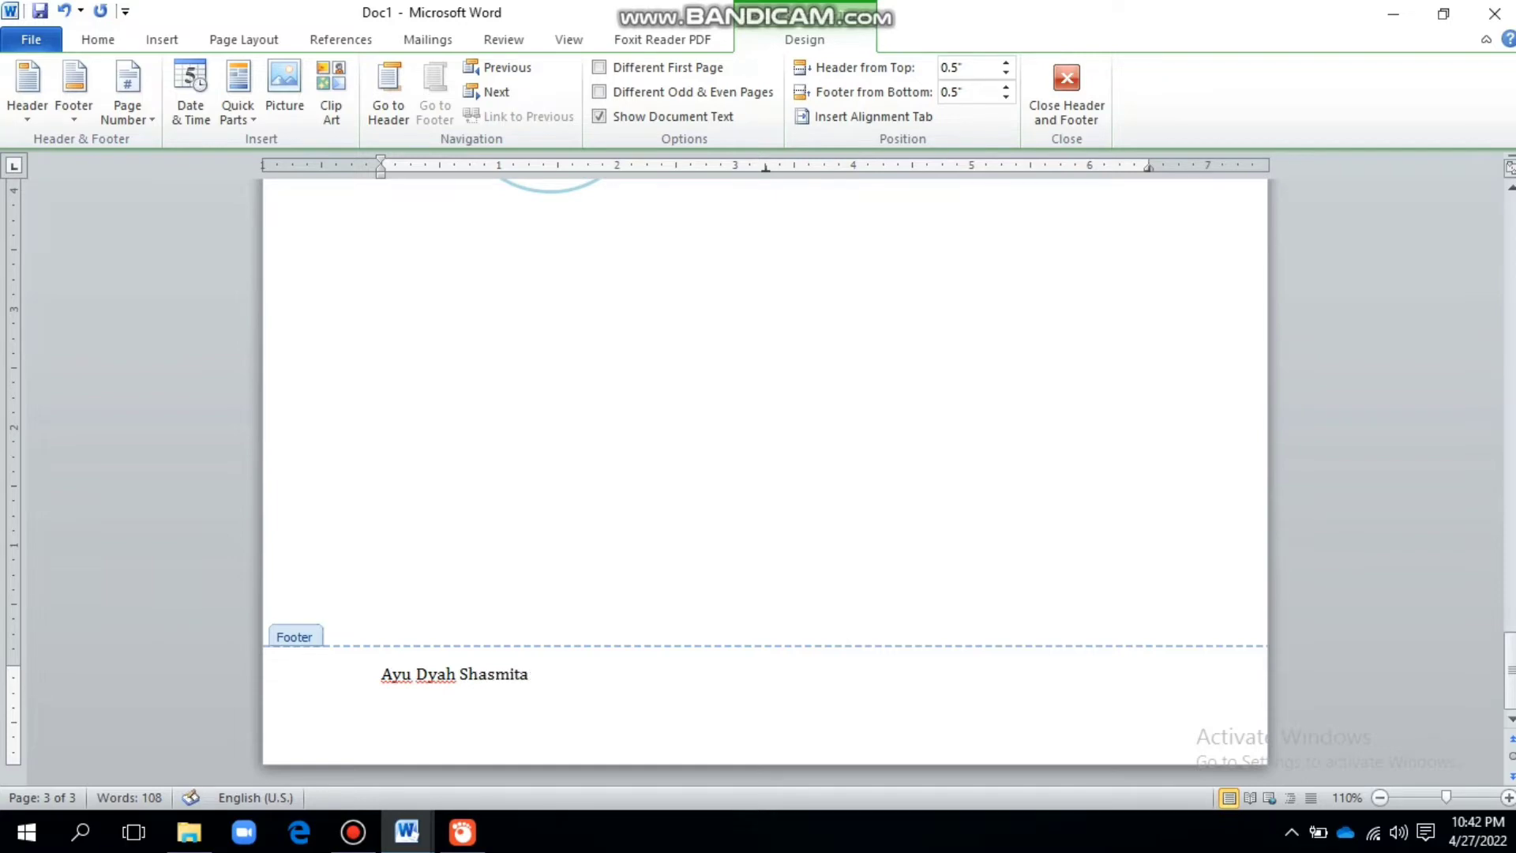
pyautogui.press('Return')
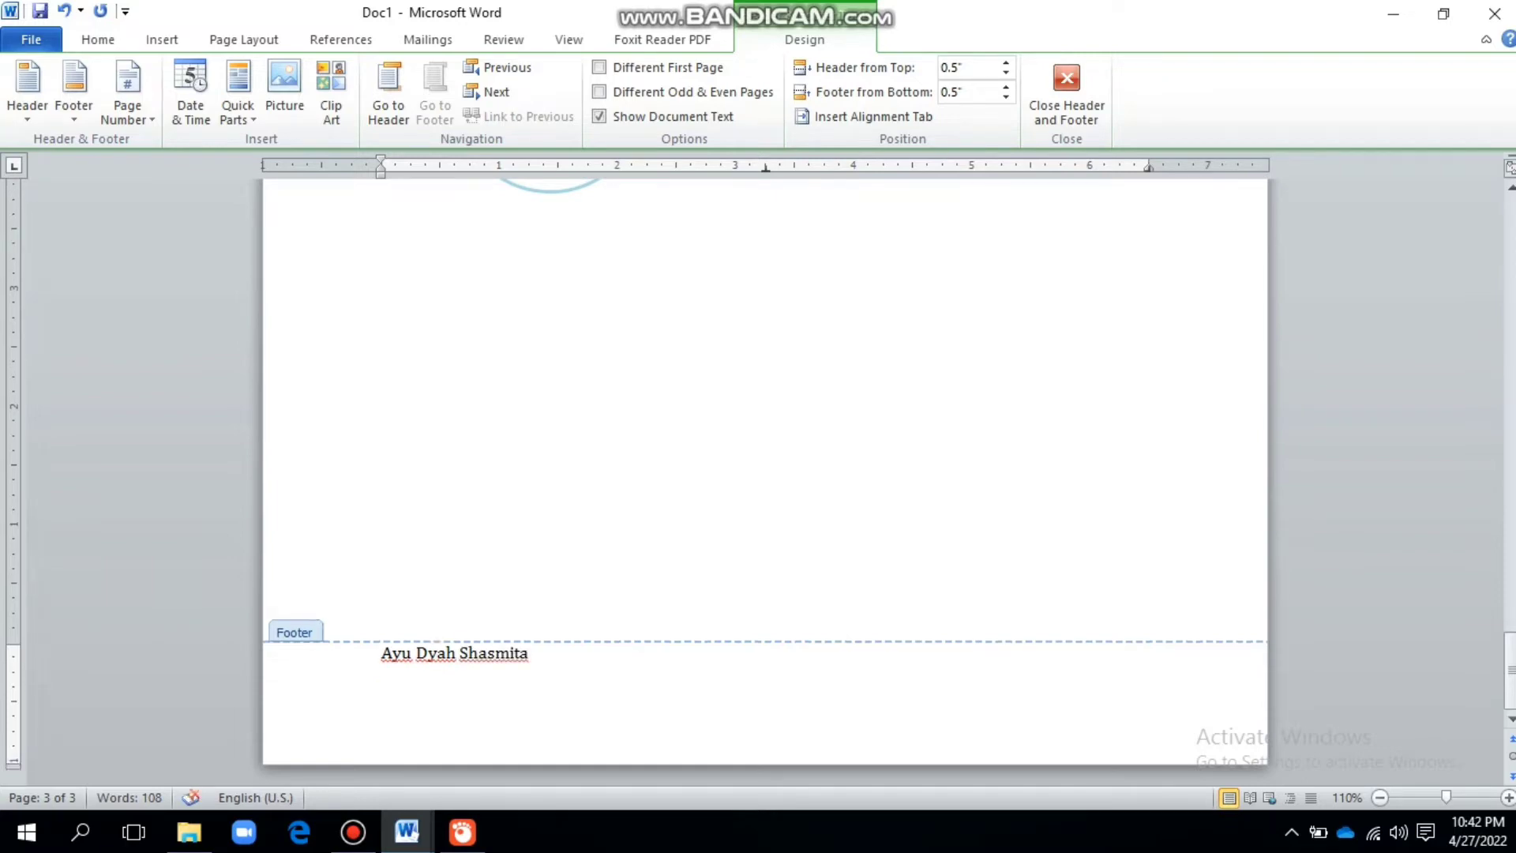
pyautogui.click(1066, 87)
pyautogui.scroll(12, 809, 436)
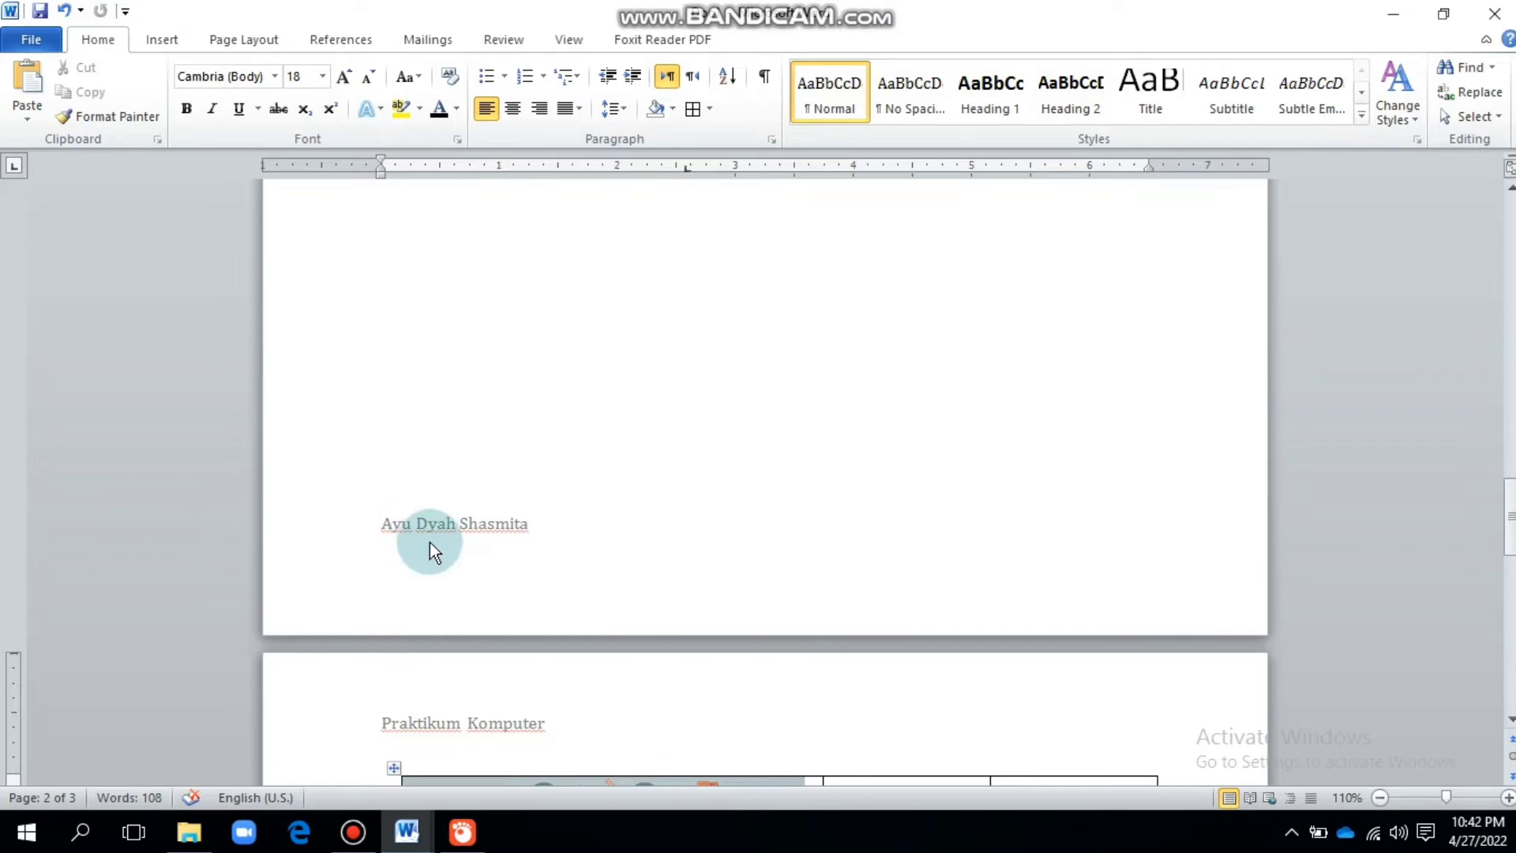
pyautogui.scroll(6, 532, 533)
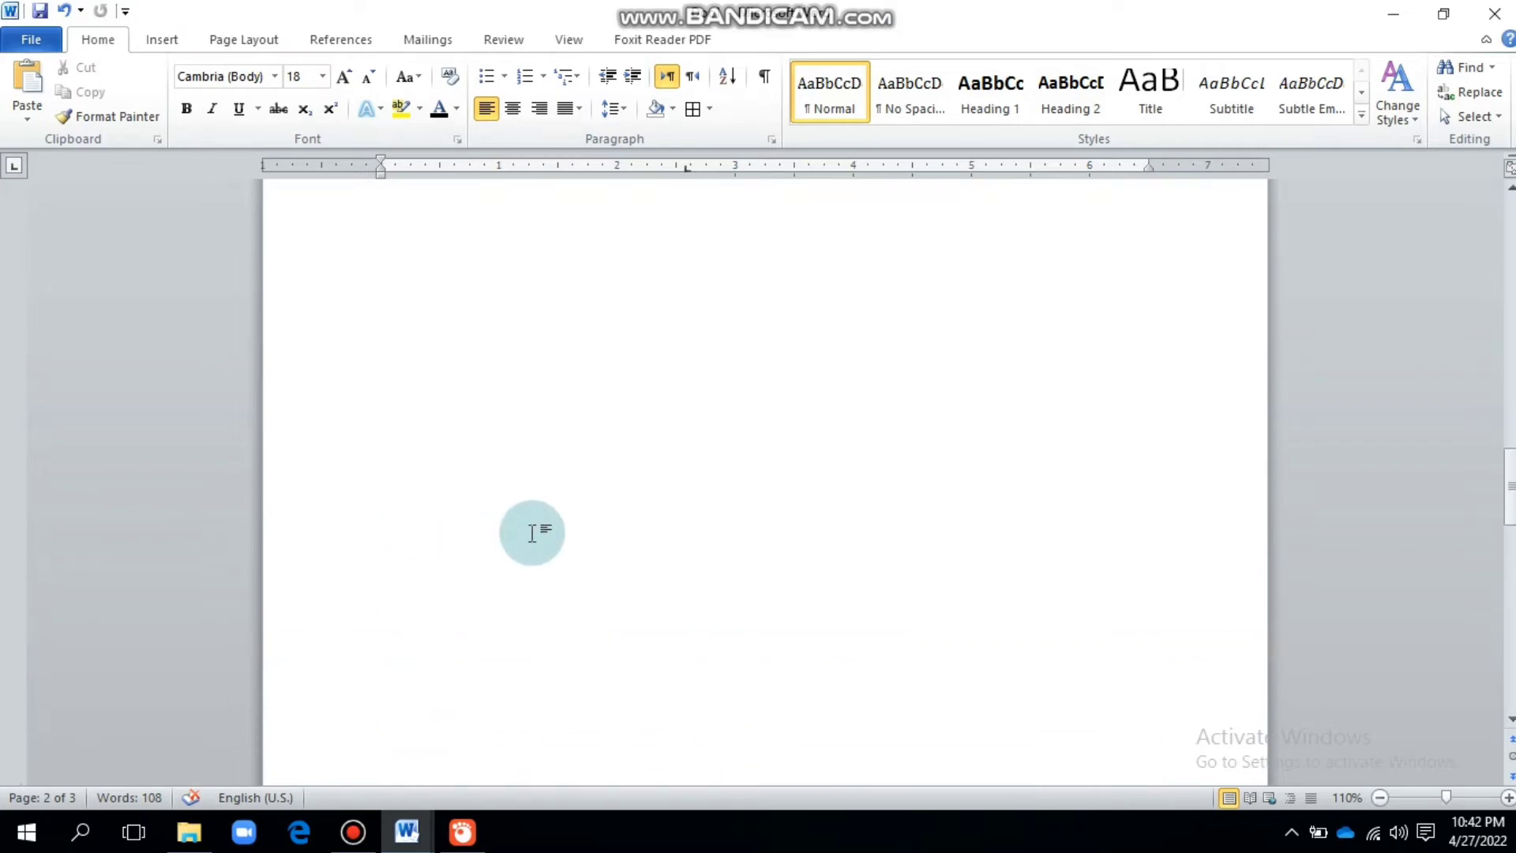
pyautogui.scroll(-18, 535, 529)
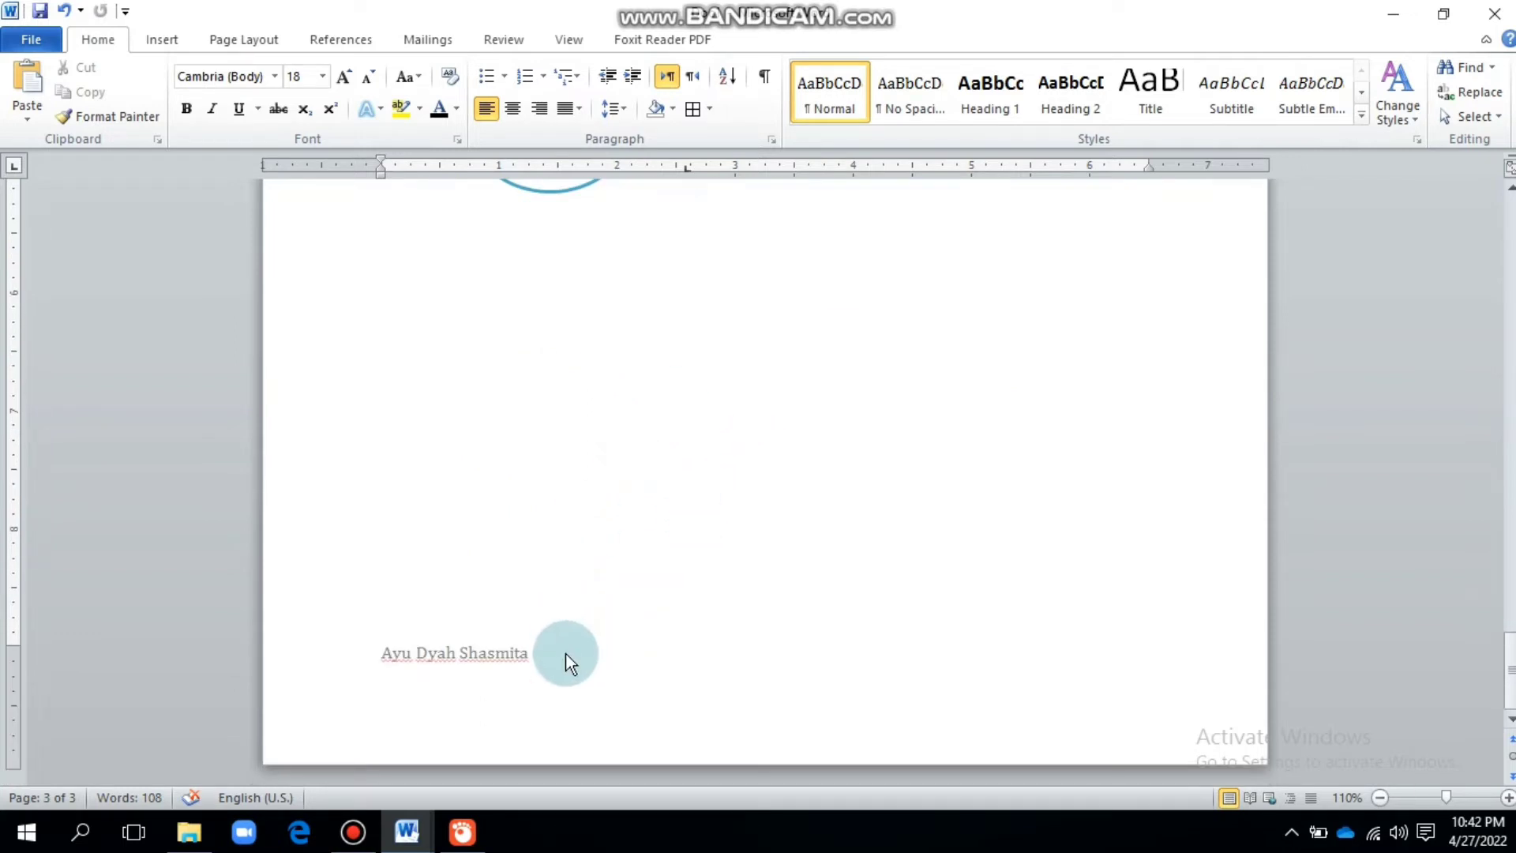
# Insert a page number at the bottom of the page in the Plain Number 3 style and close footer editing.
pyautogui.click(241, 40)
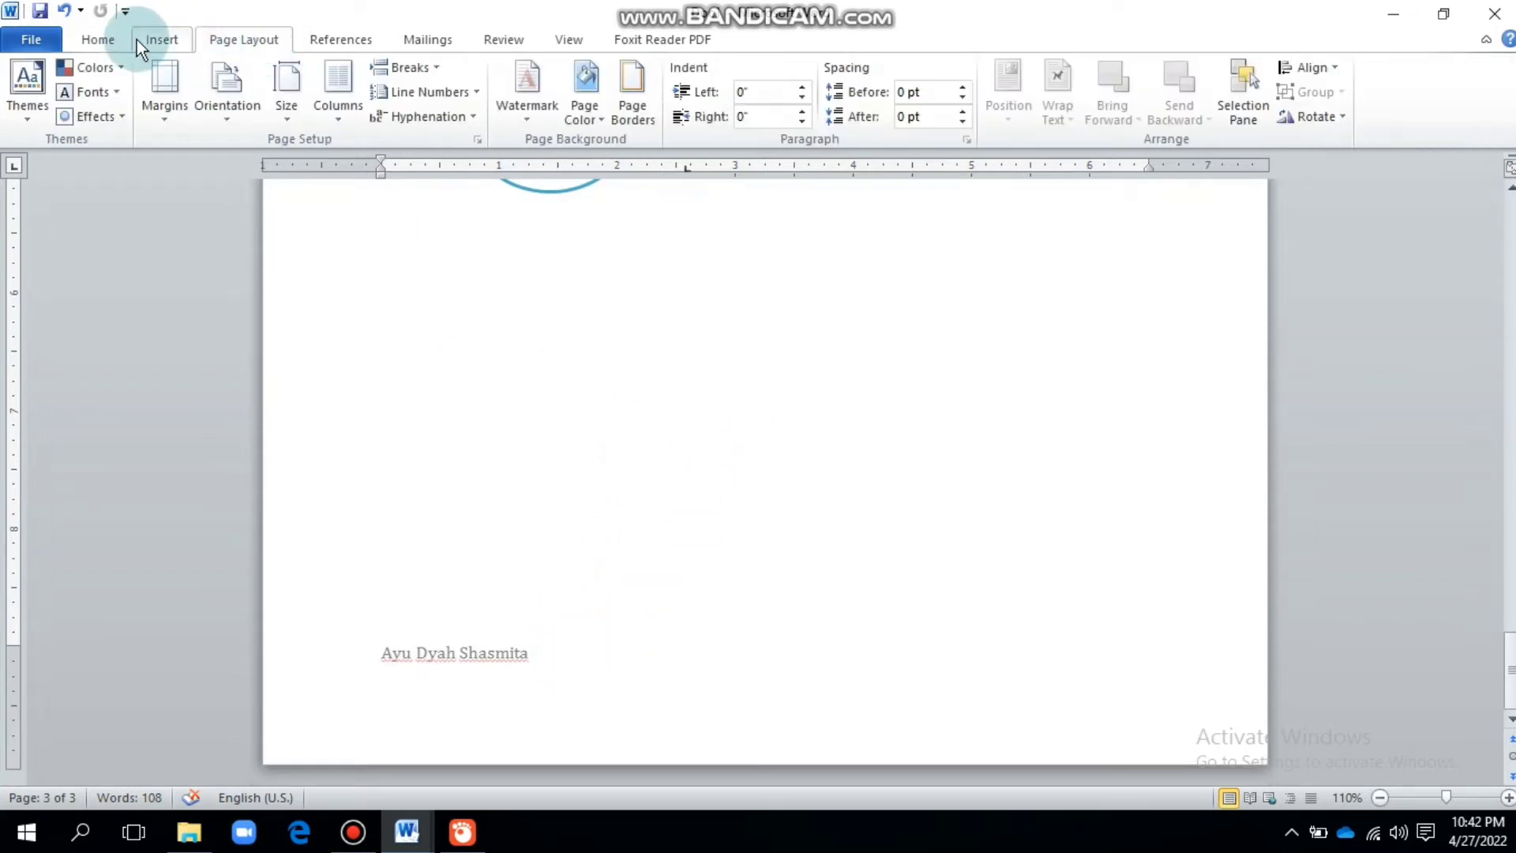
pyautogui.click(162, 40)
pyautogui.click(900, 119)
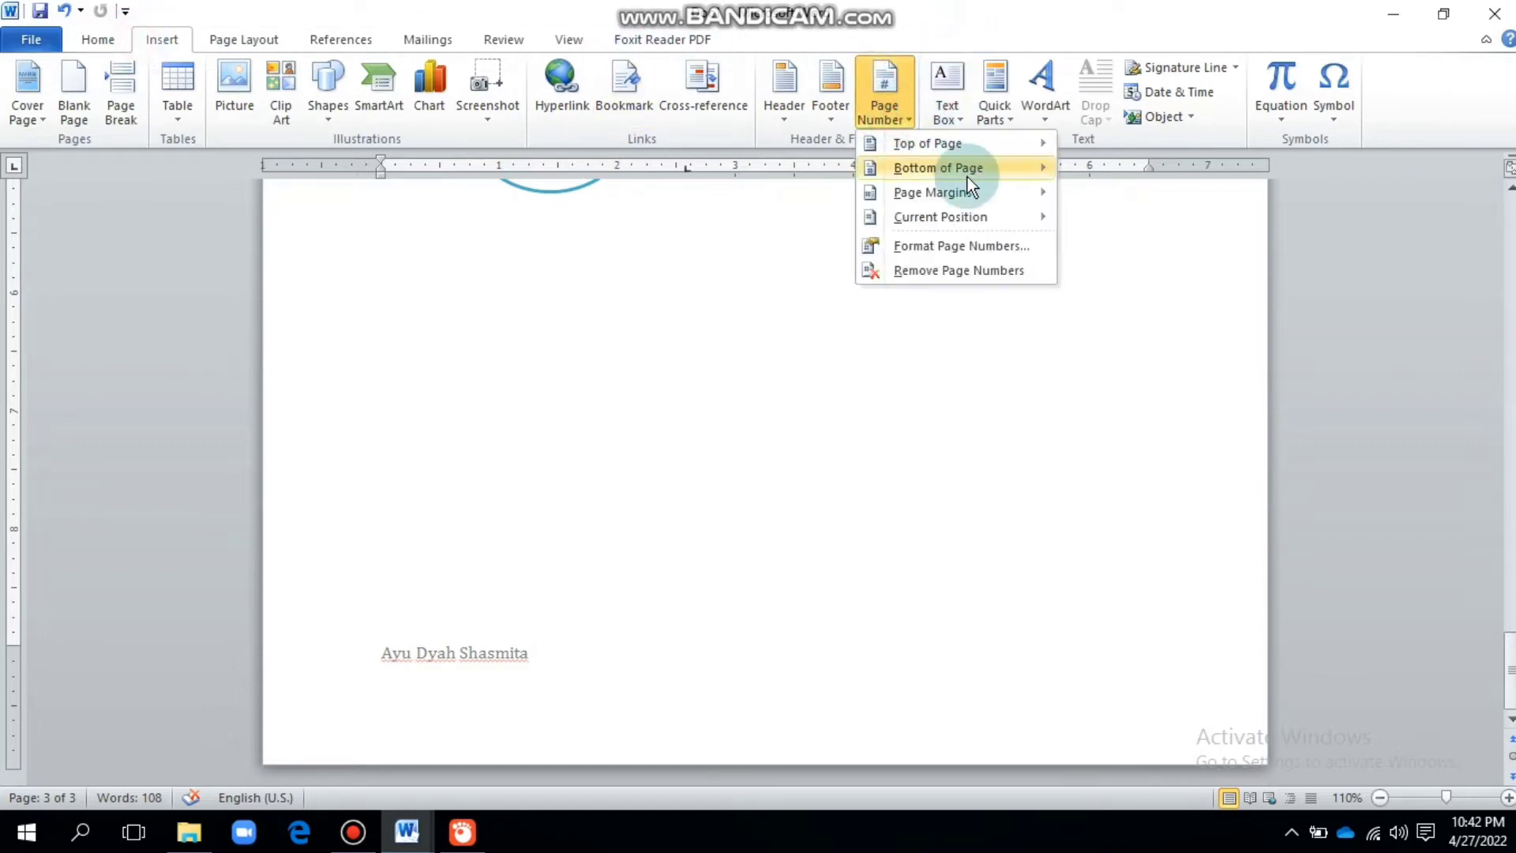
pyautogui.moveTo(1047, 145)
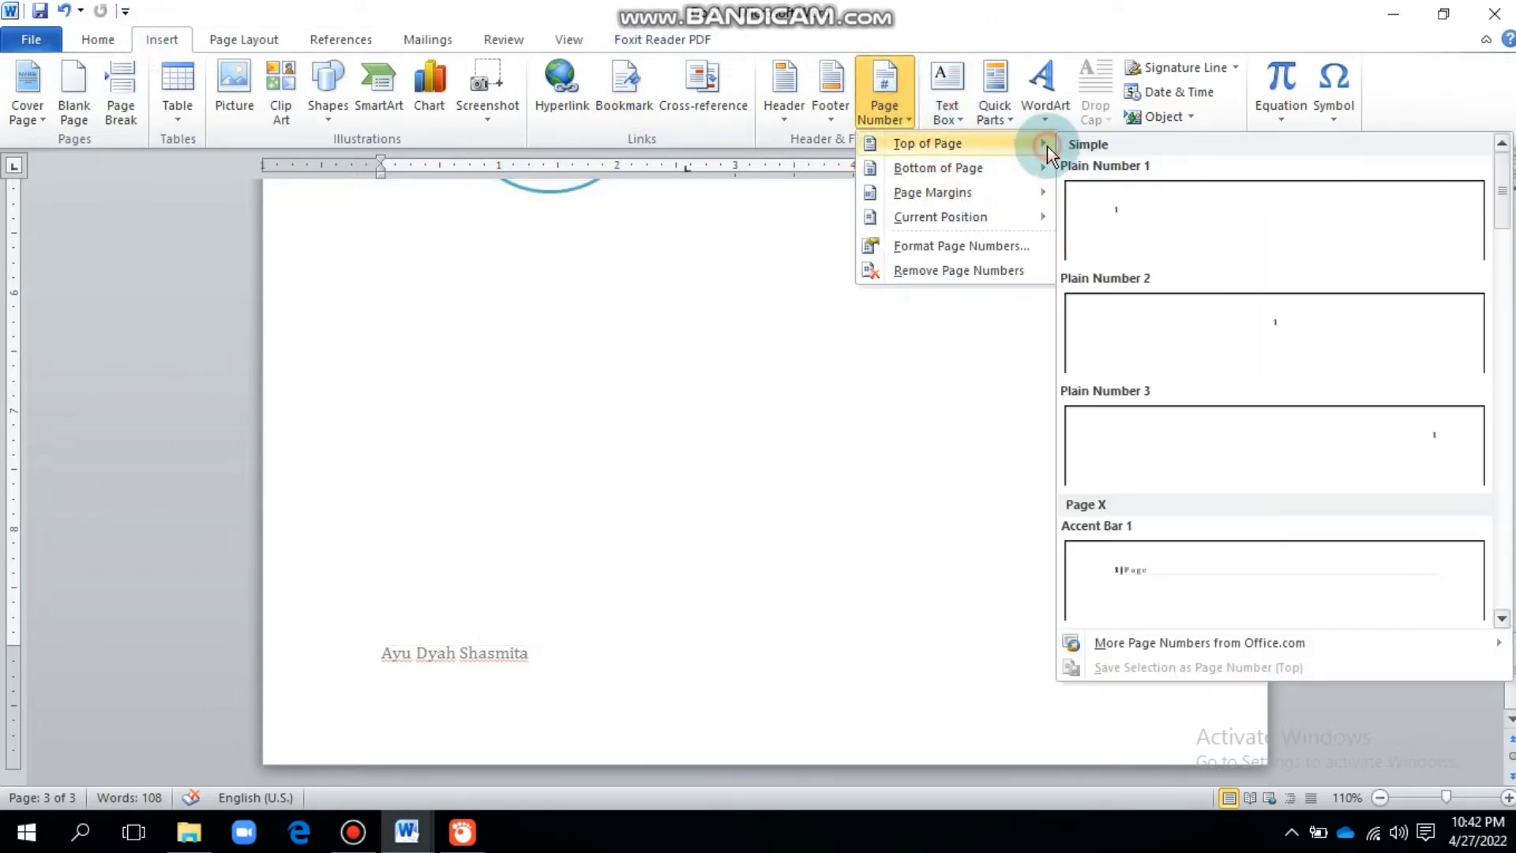
pyautogui.moveTo(1007, 167)
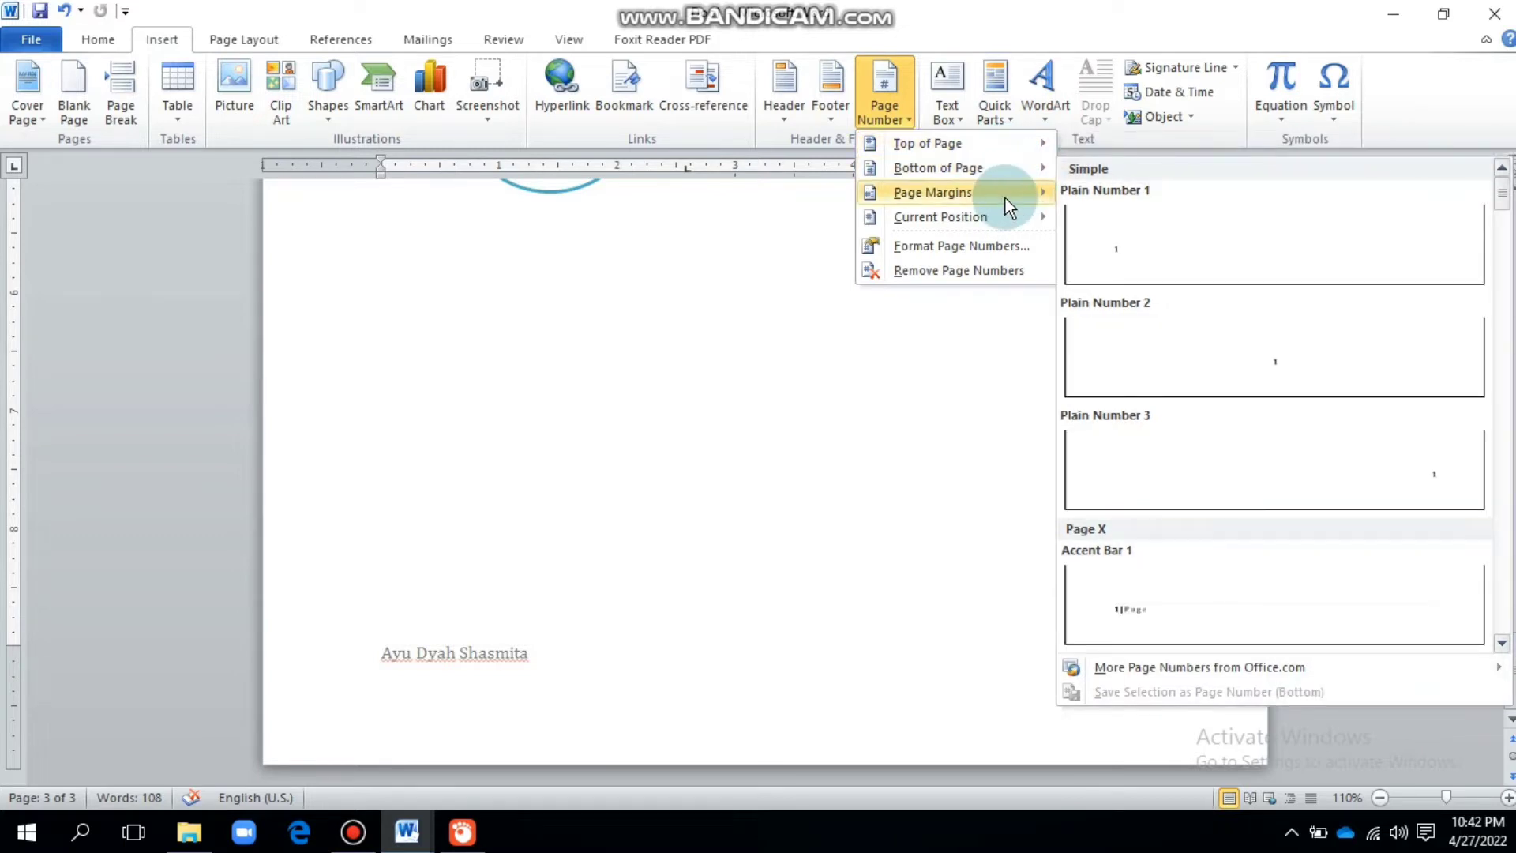
pyautogui.moveTo(1030, 214)
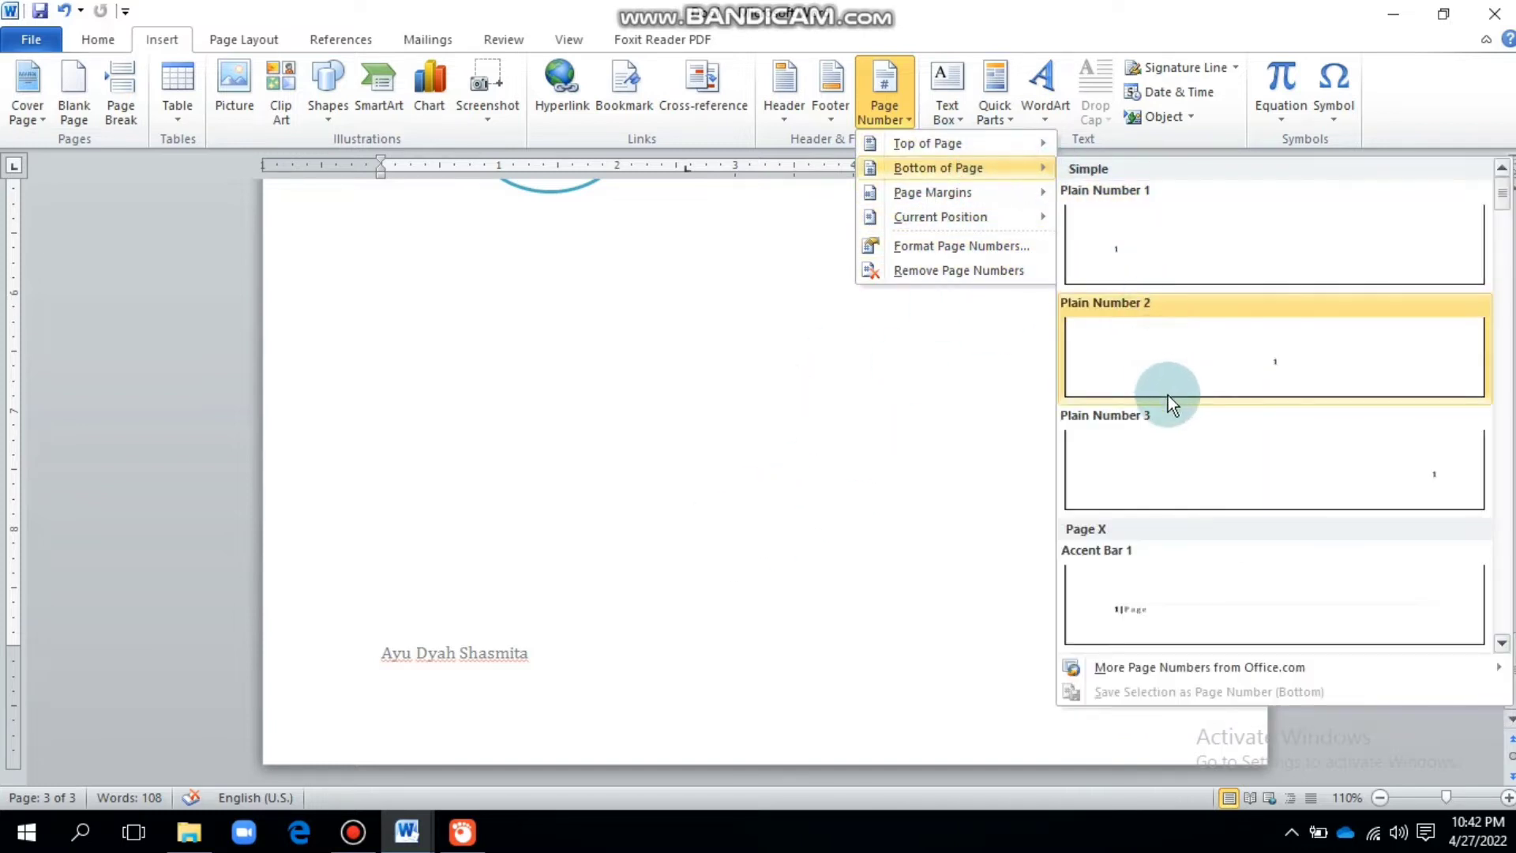
pyautogui.click(1174, 435)
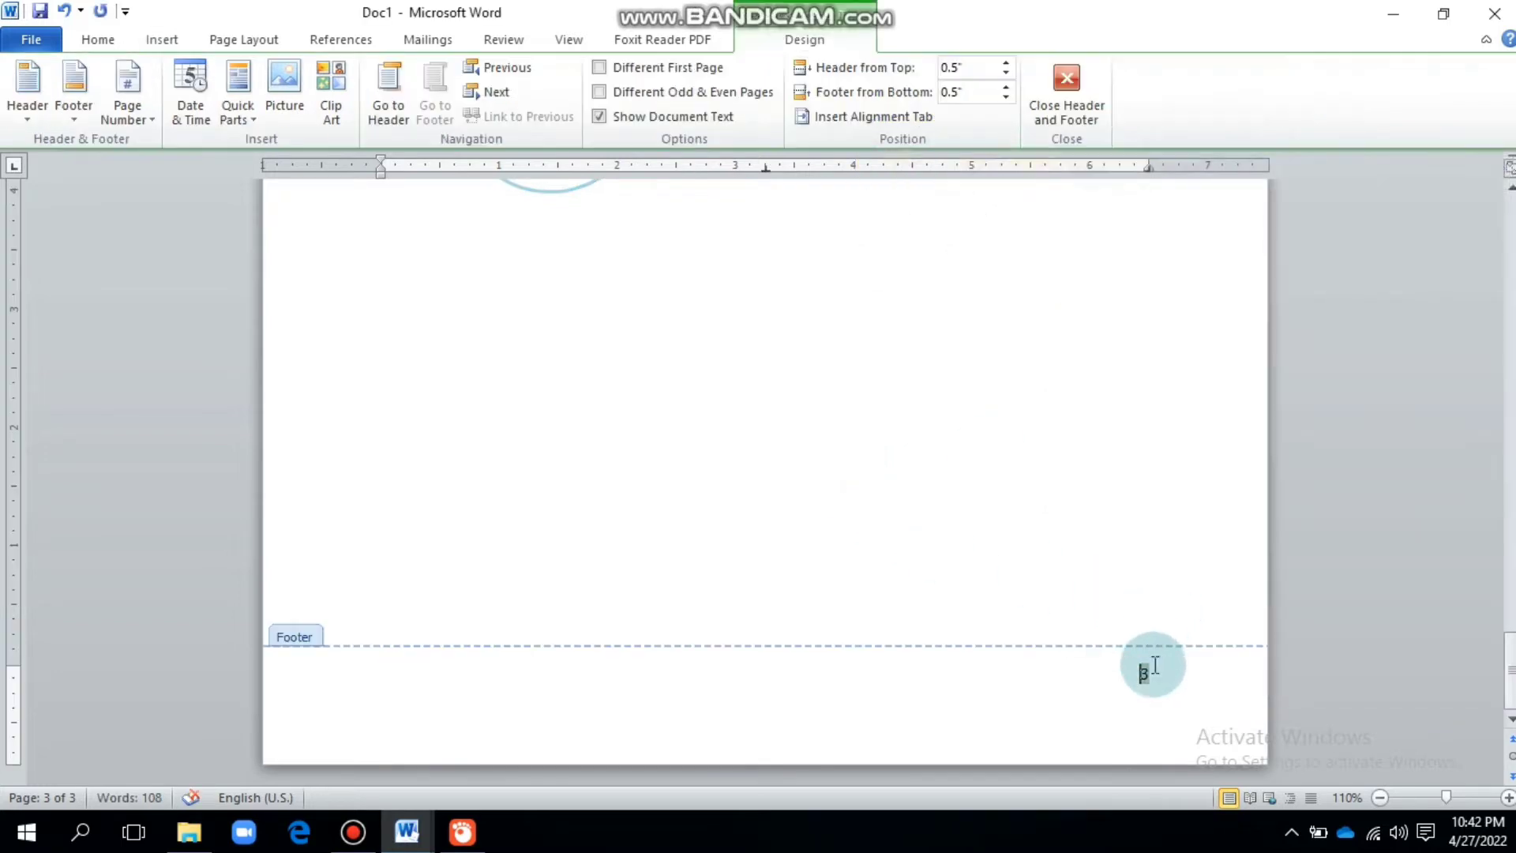
pyautogui.scroll(3, 1146, 632)
pyautogui.scroll(20, 1146, 631)
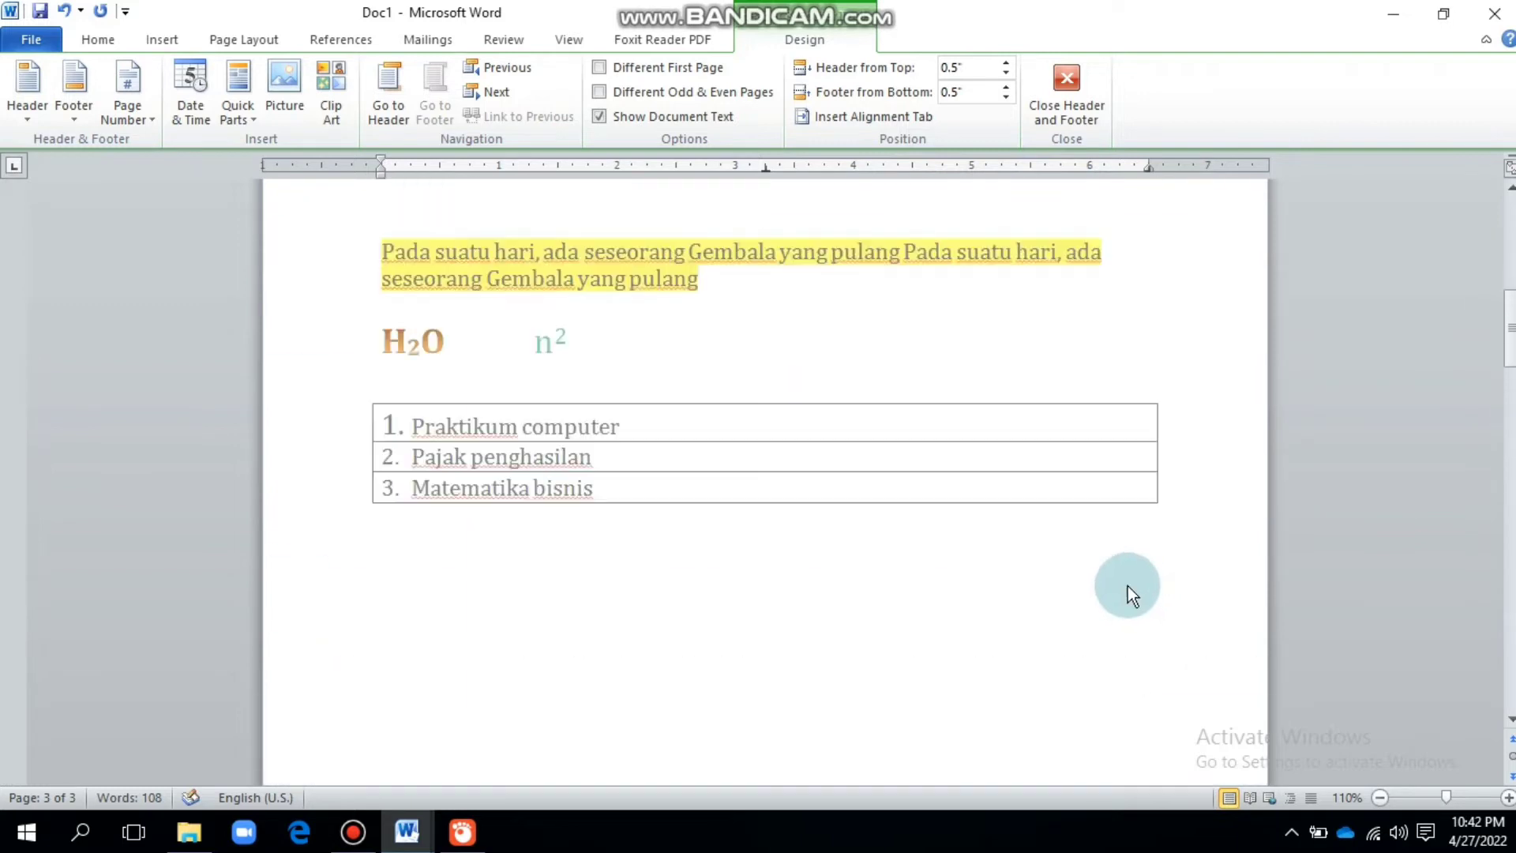
pyautogui.scroll(-10, 721, 540)
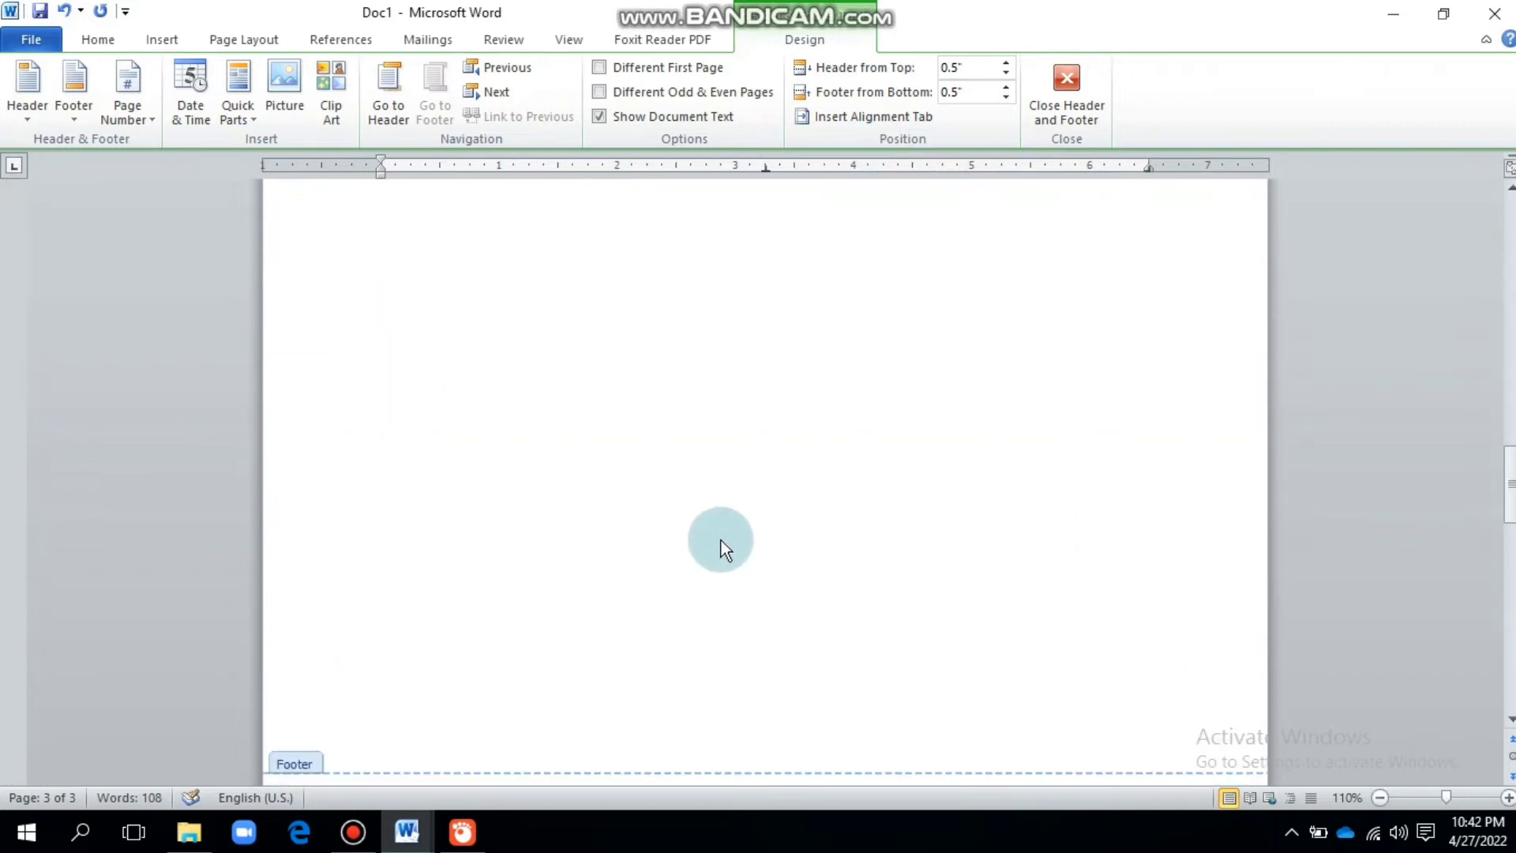
pyautogui.click(1066, 79)
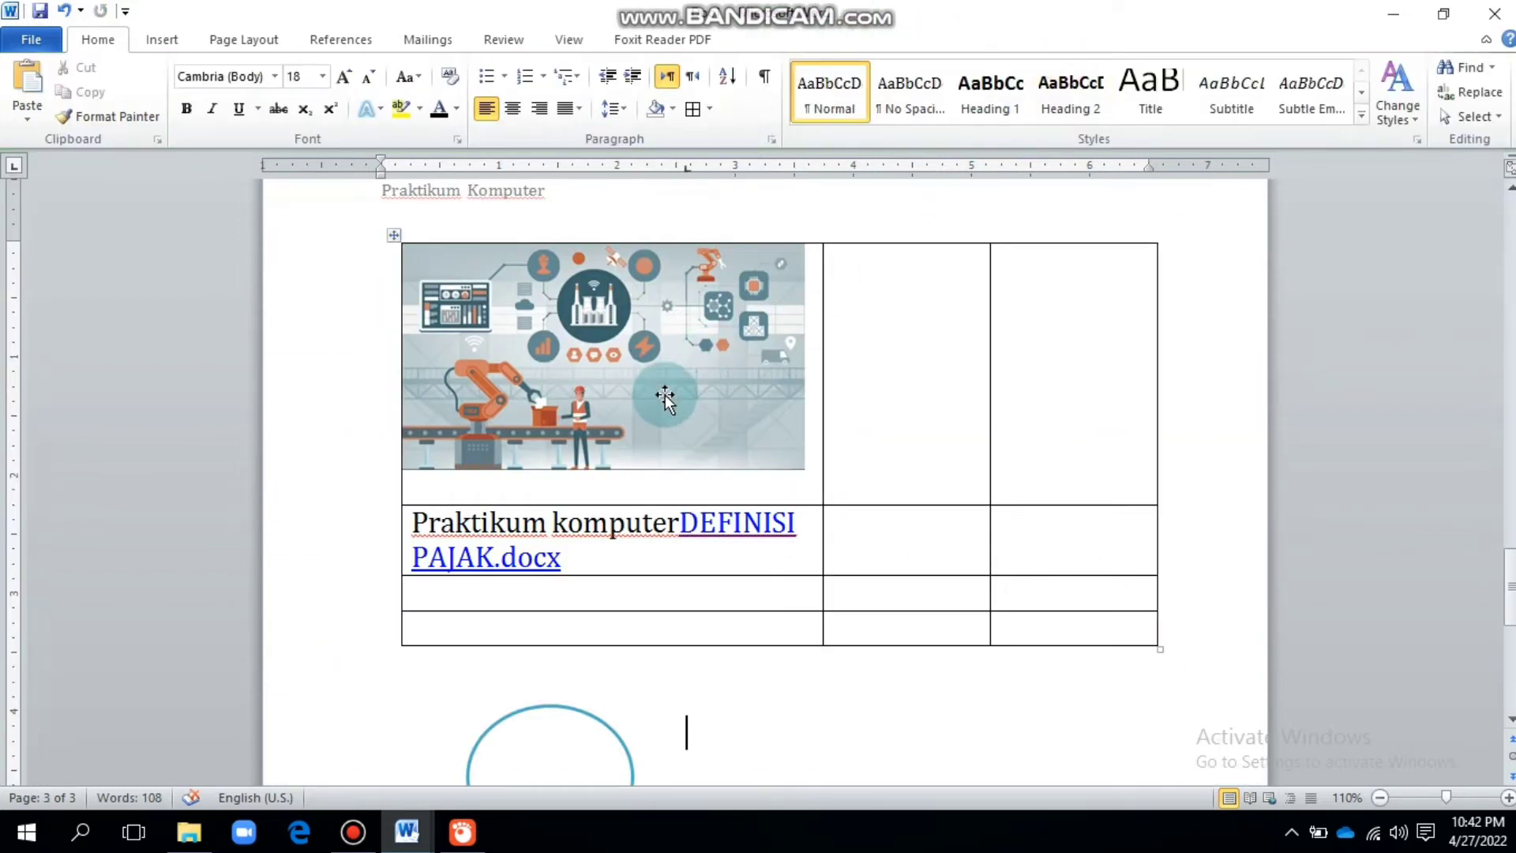
# Insert an Austere Quote text box below the picture table and move the circle to the left, clear of the text box.
pyautogui.click(161, 40)
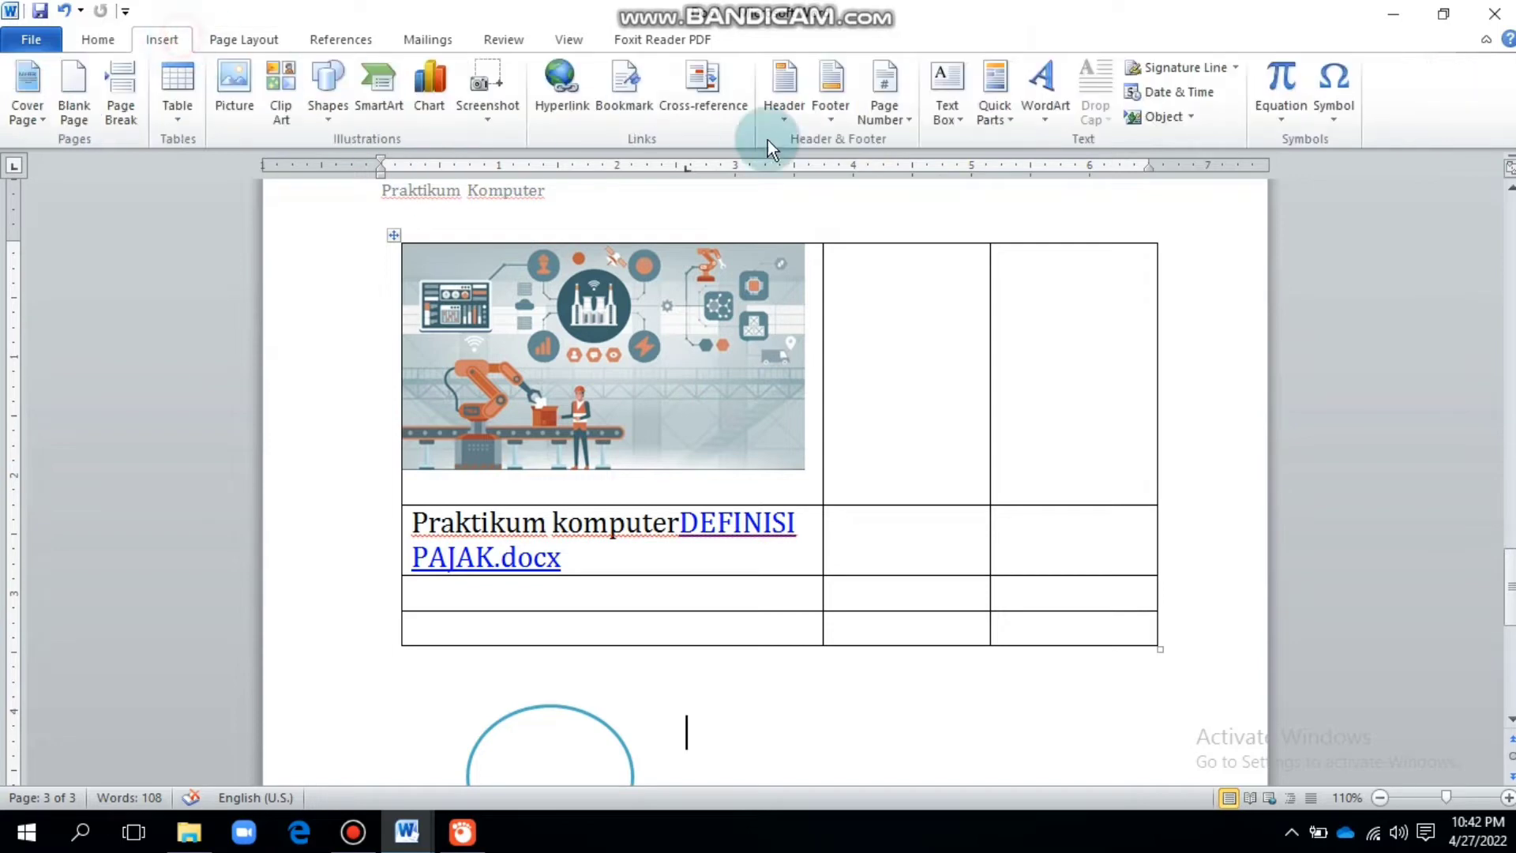
pyautogui.click(933, 111)
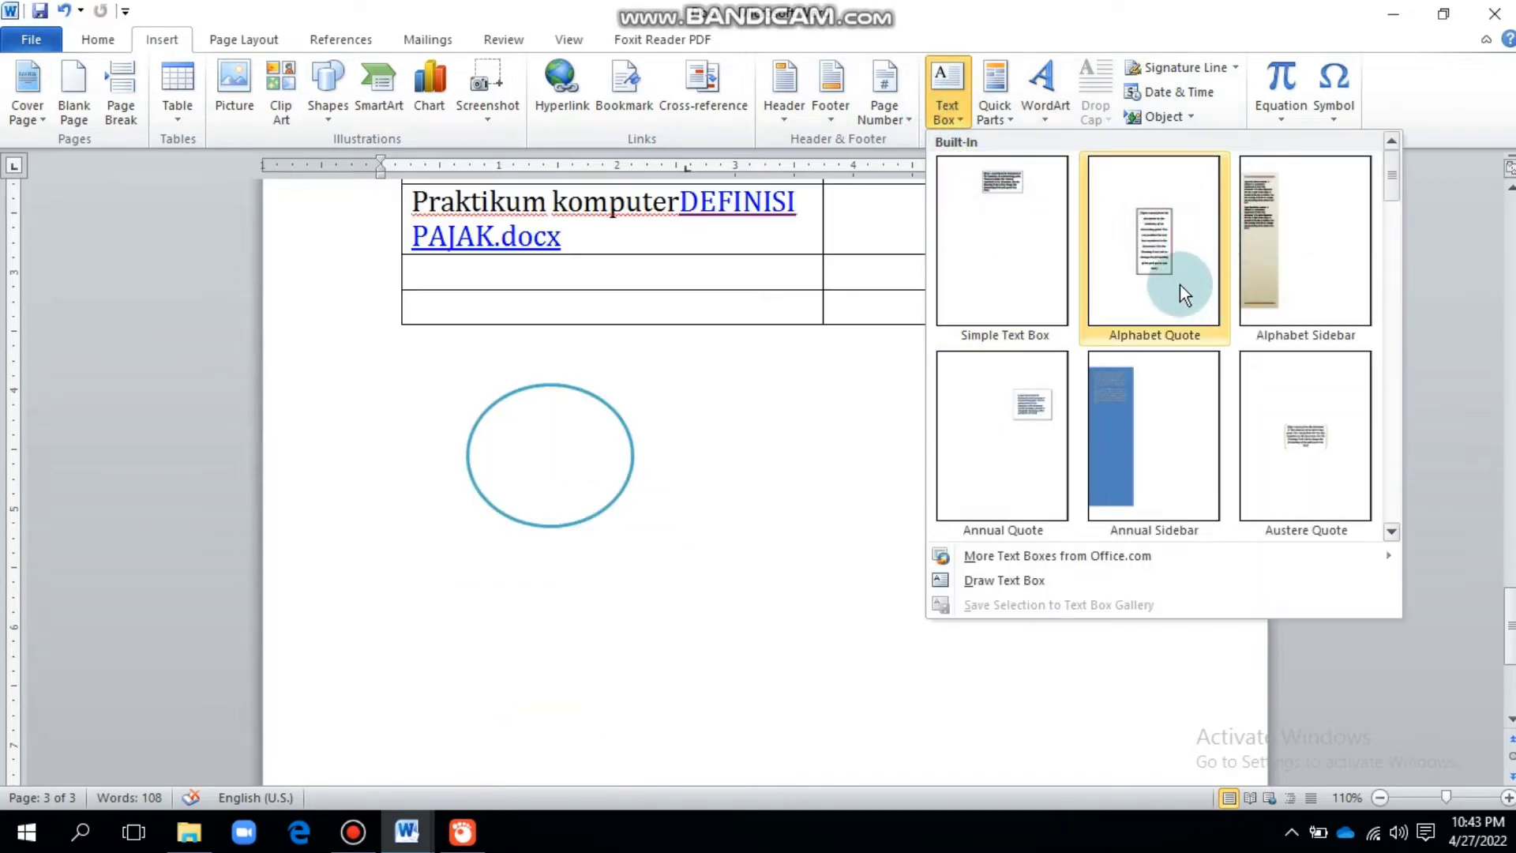
pyautogui.click(1283, 385)
pyautogui.click(823, 473)
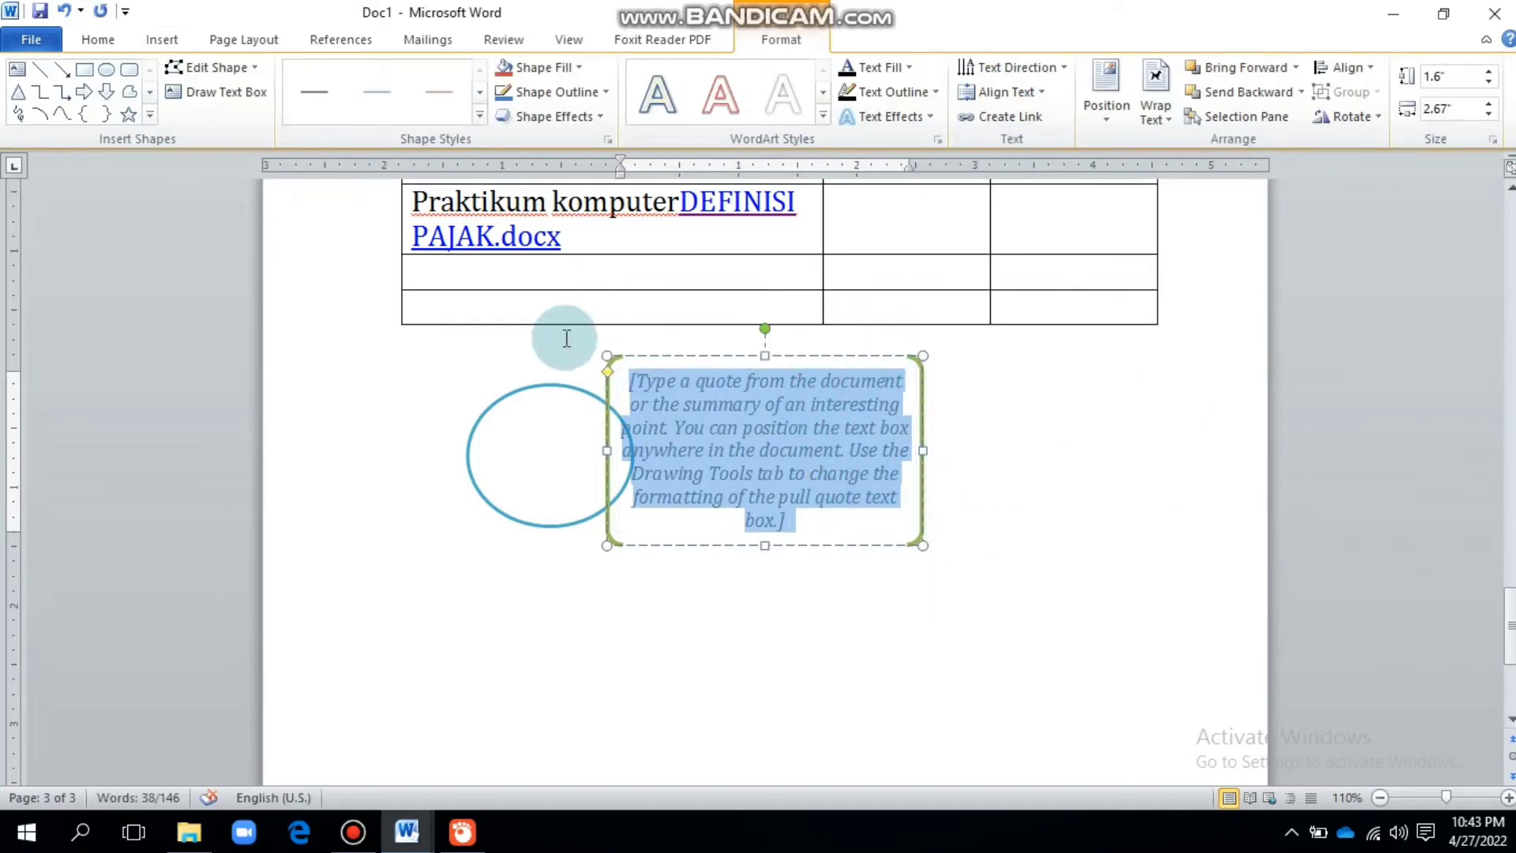
pyautogui.moveTo(524, 423); pyautogui.dragTo(432, 446)
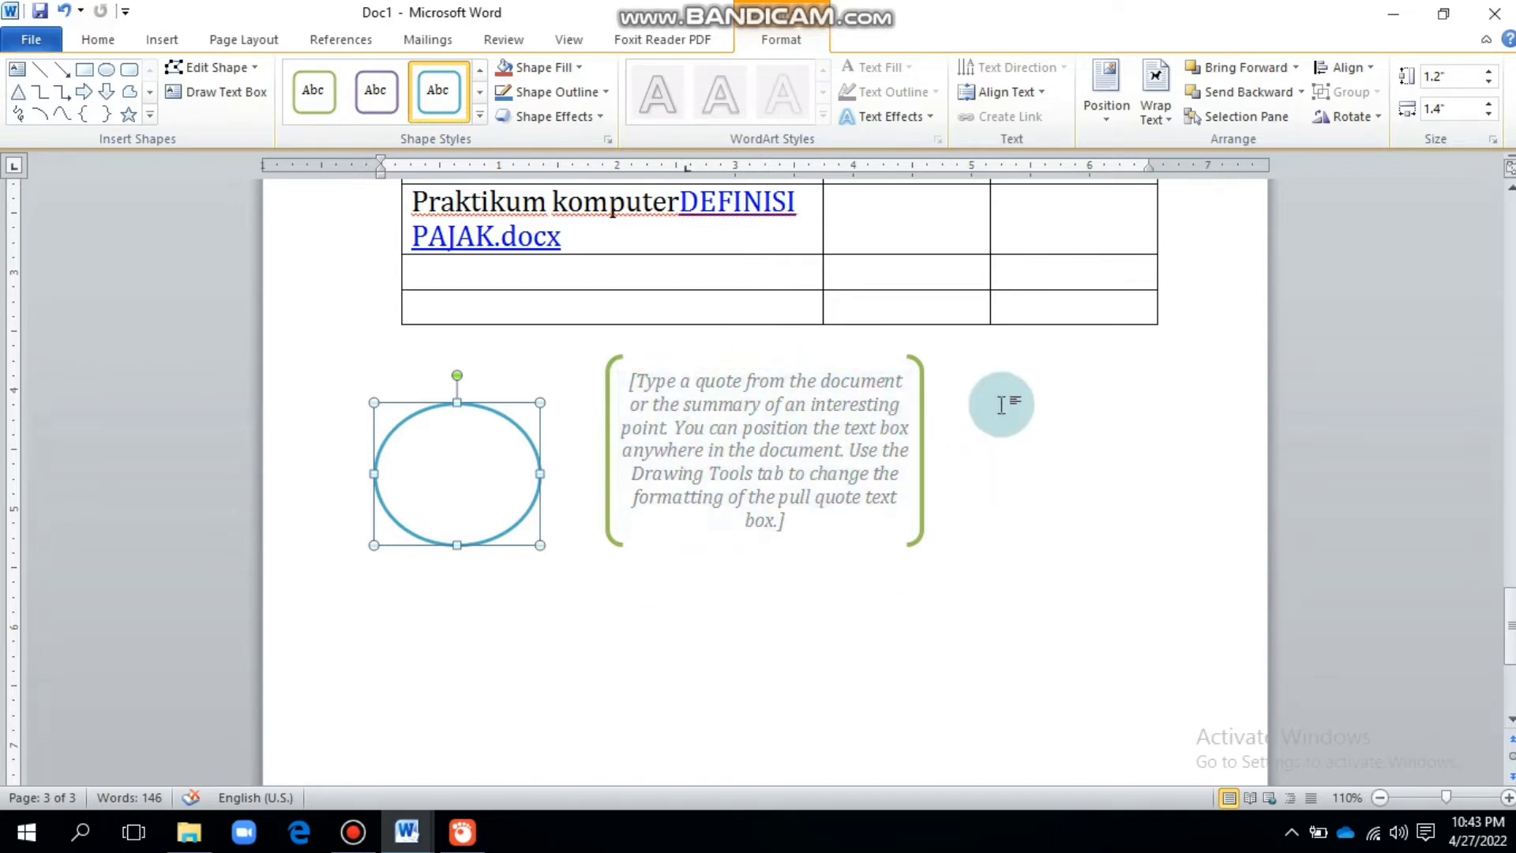
pyautogui.click(867, 533)
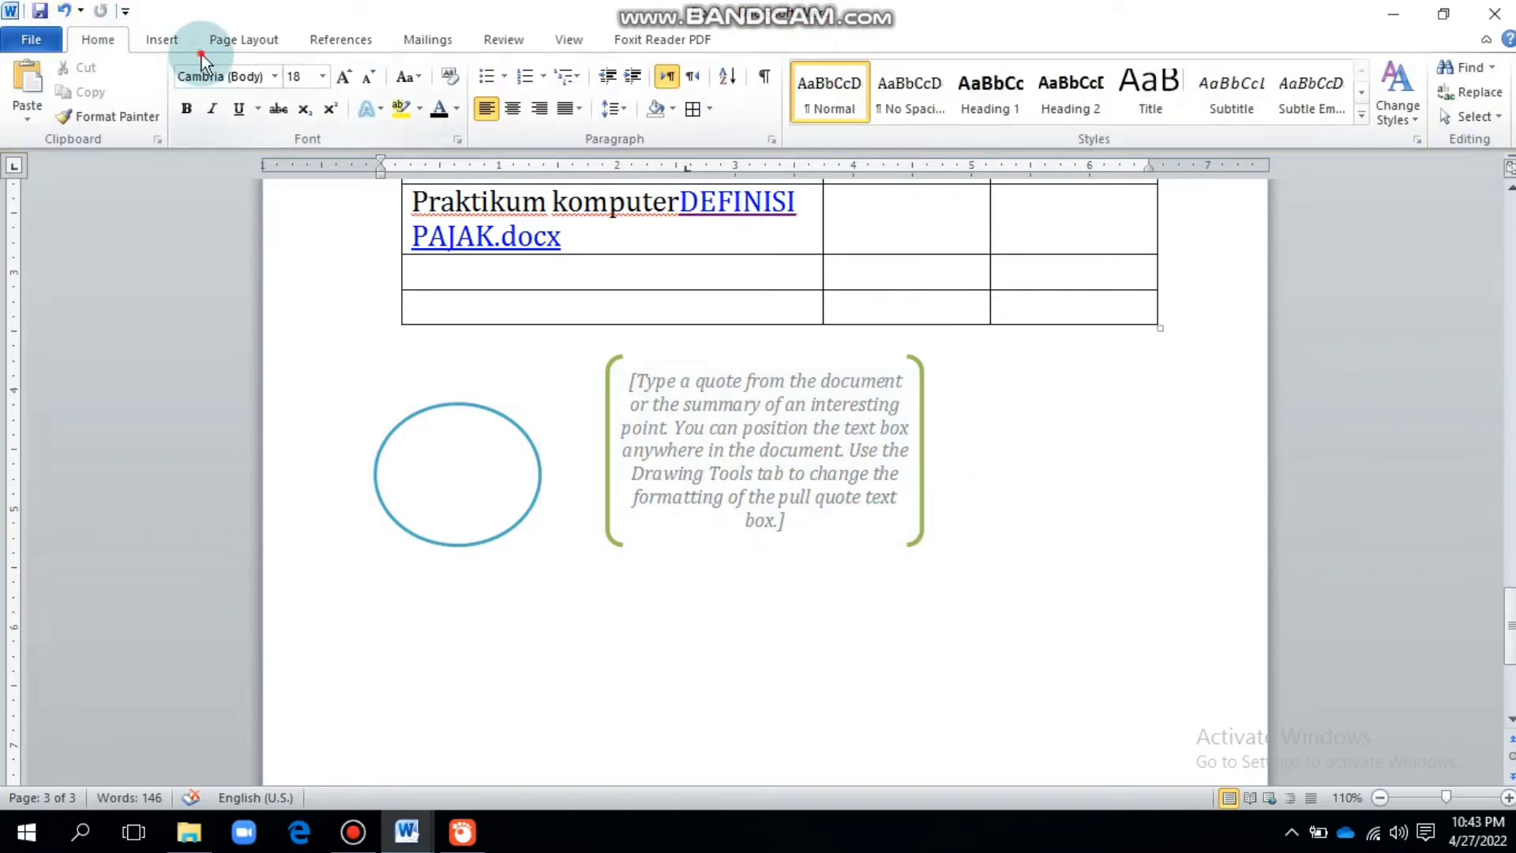
# Look through the field names offered in the Field dialog and the available WordArt styles.
pyautogui.click(162, 41)
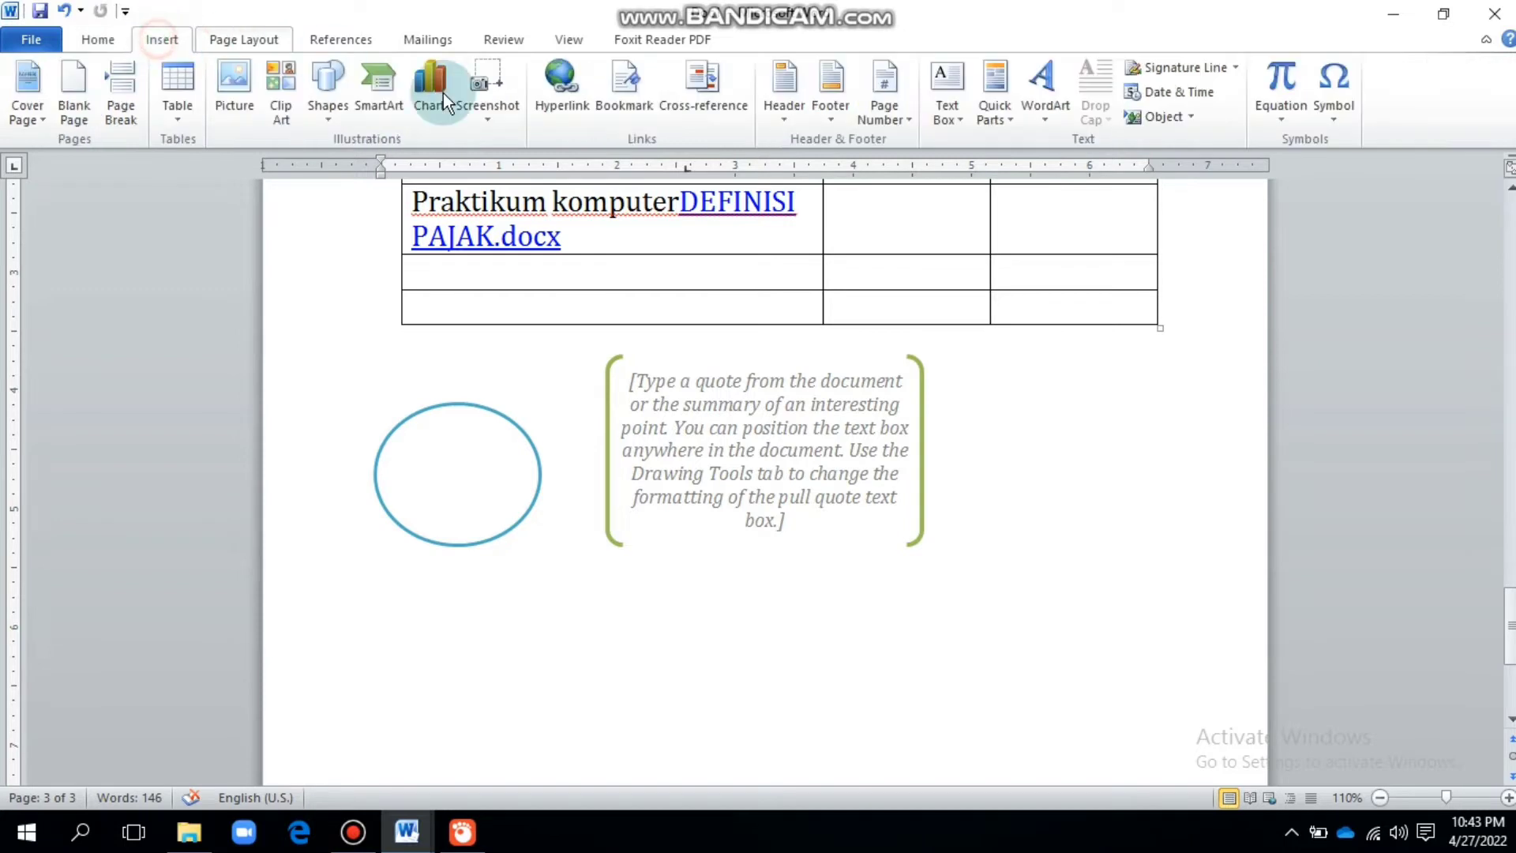
pyautogui.click(1009, 112)
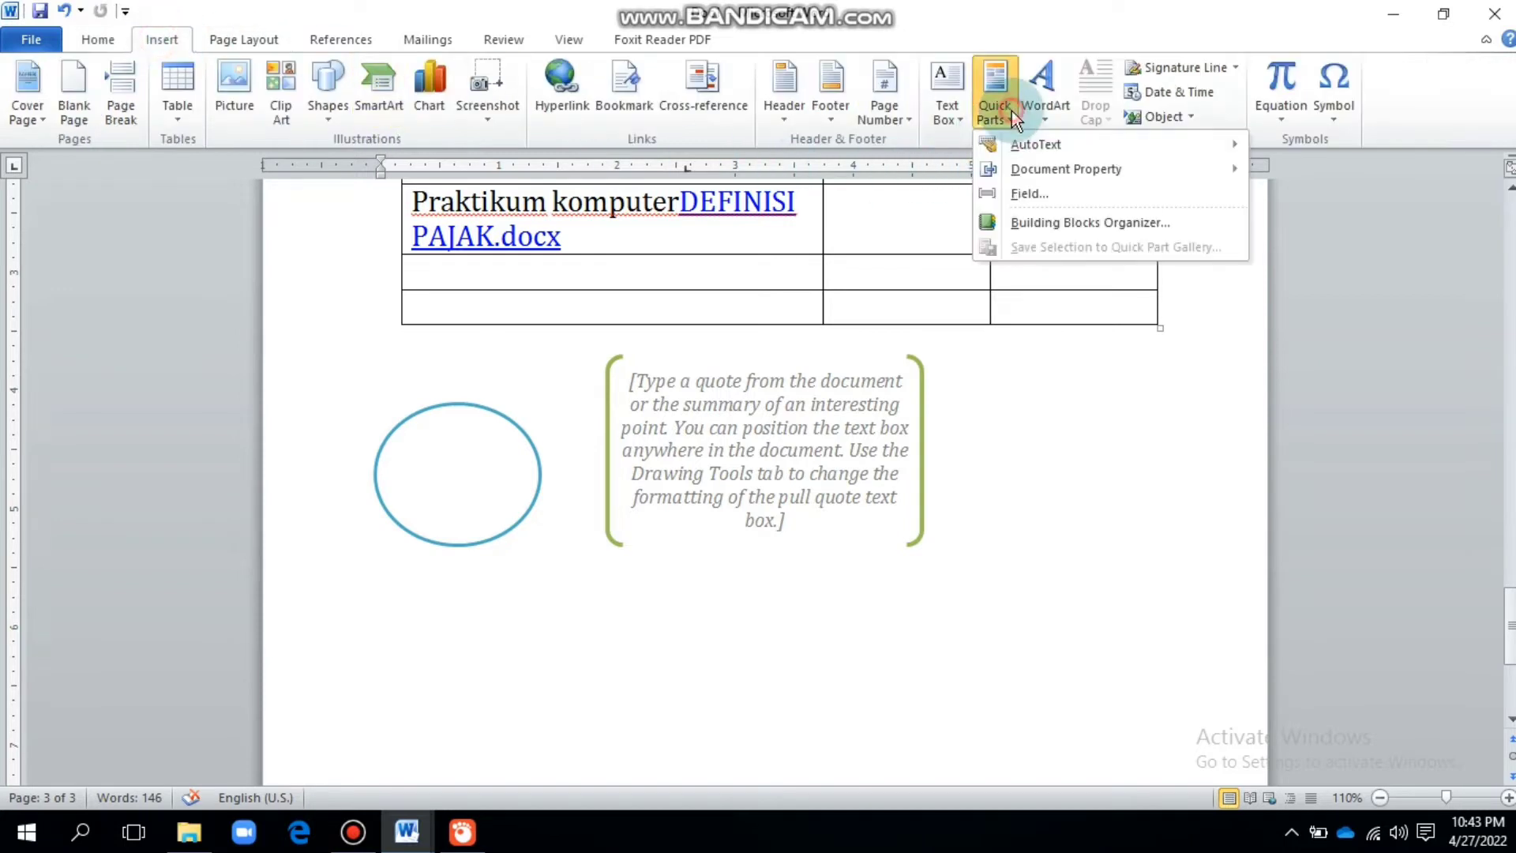
pyautogui.click(1024, 193)
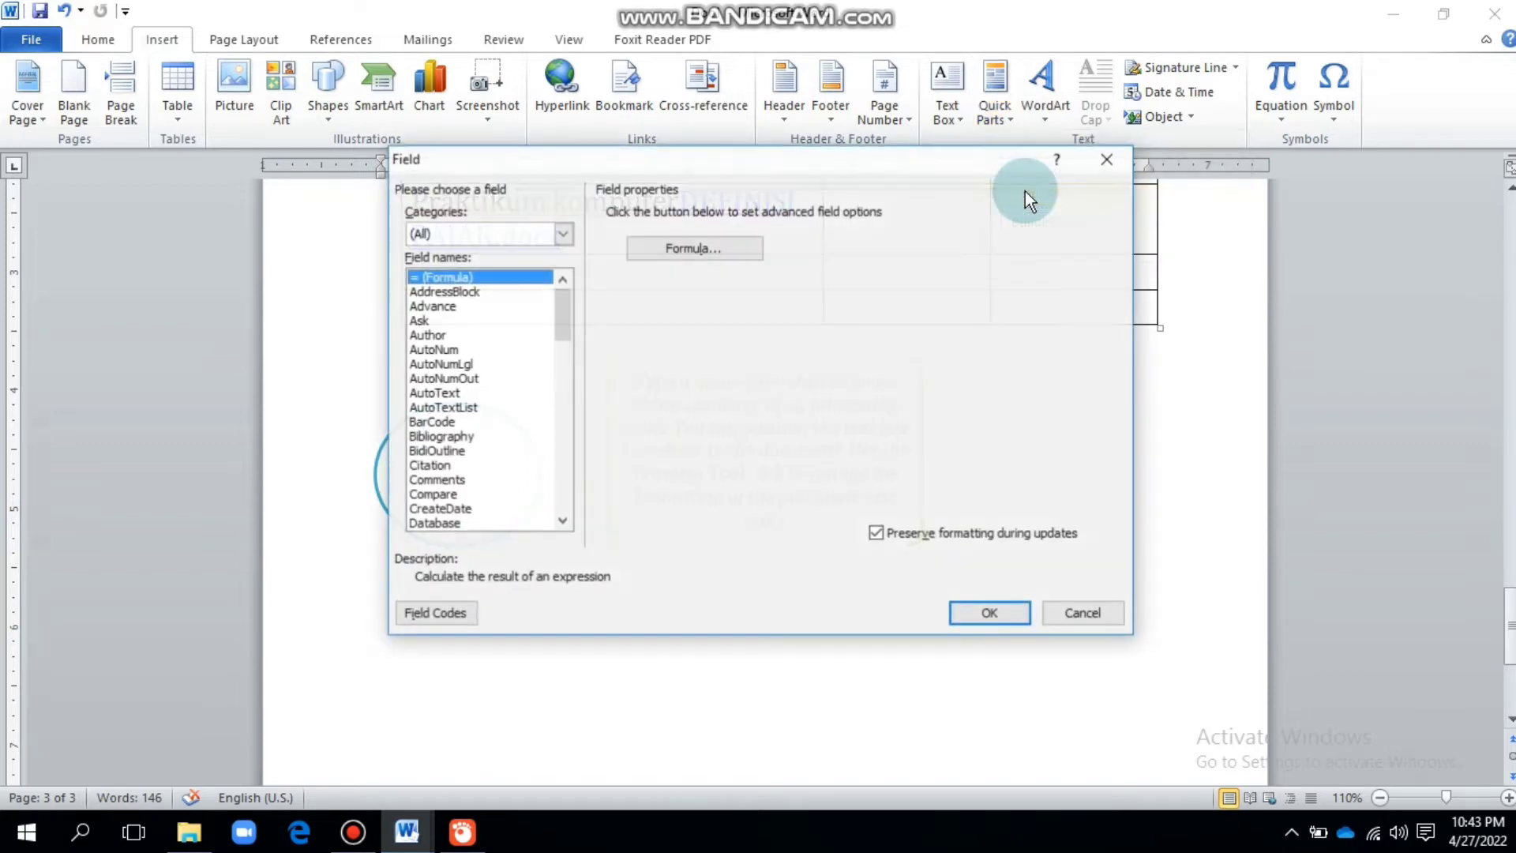
pyautogui.moveTo(557, 304); pyautogui.dragTo(561, 511)
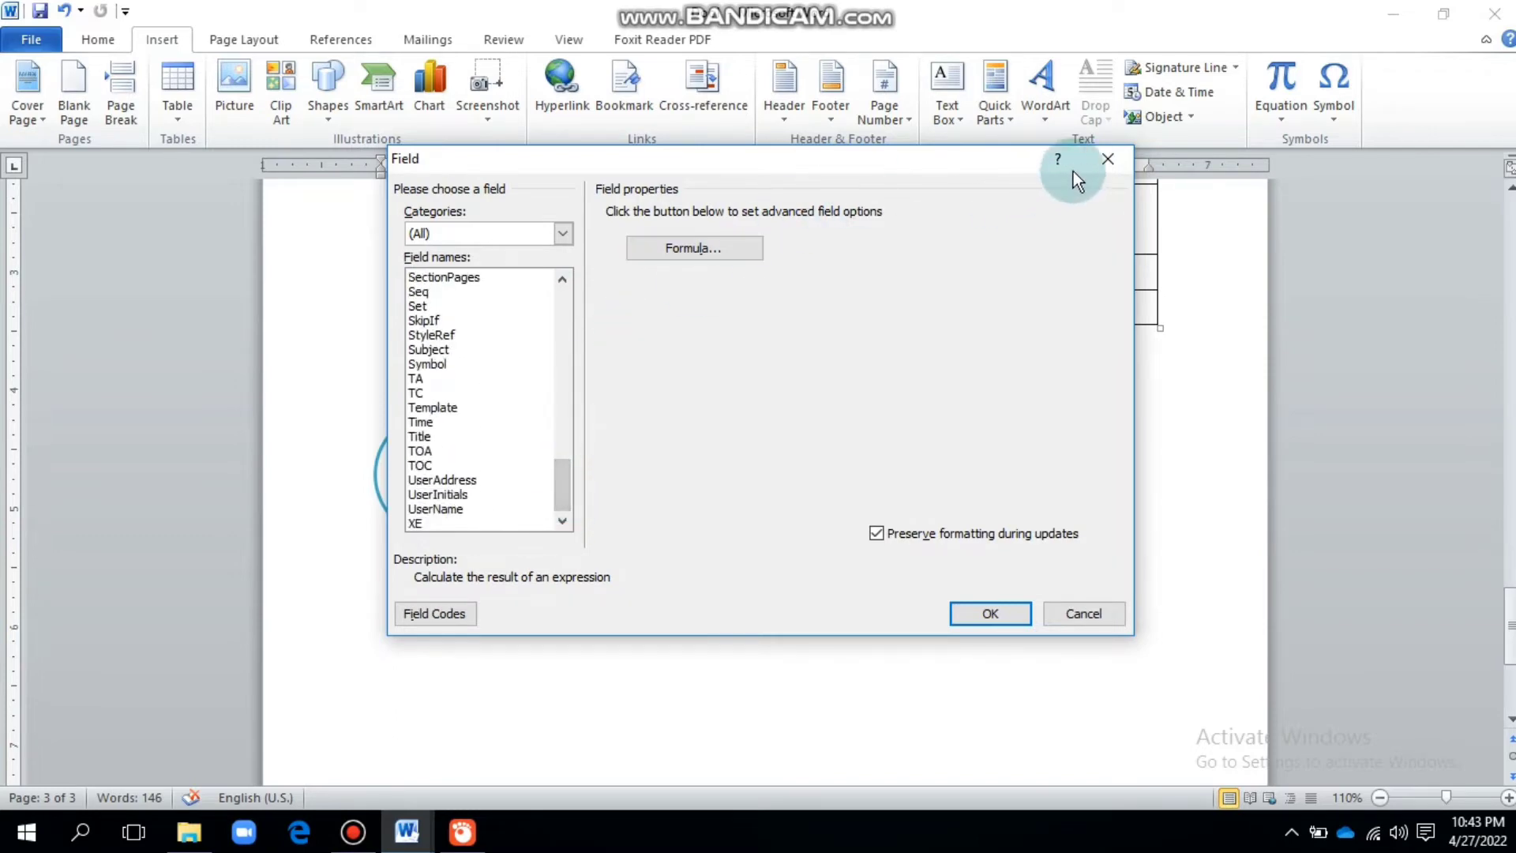
pyautogui.click(1104, 160)
pyautogui.click(1053, 117)
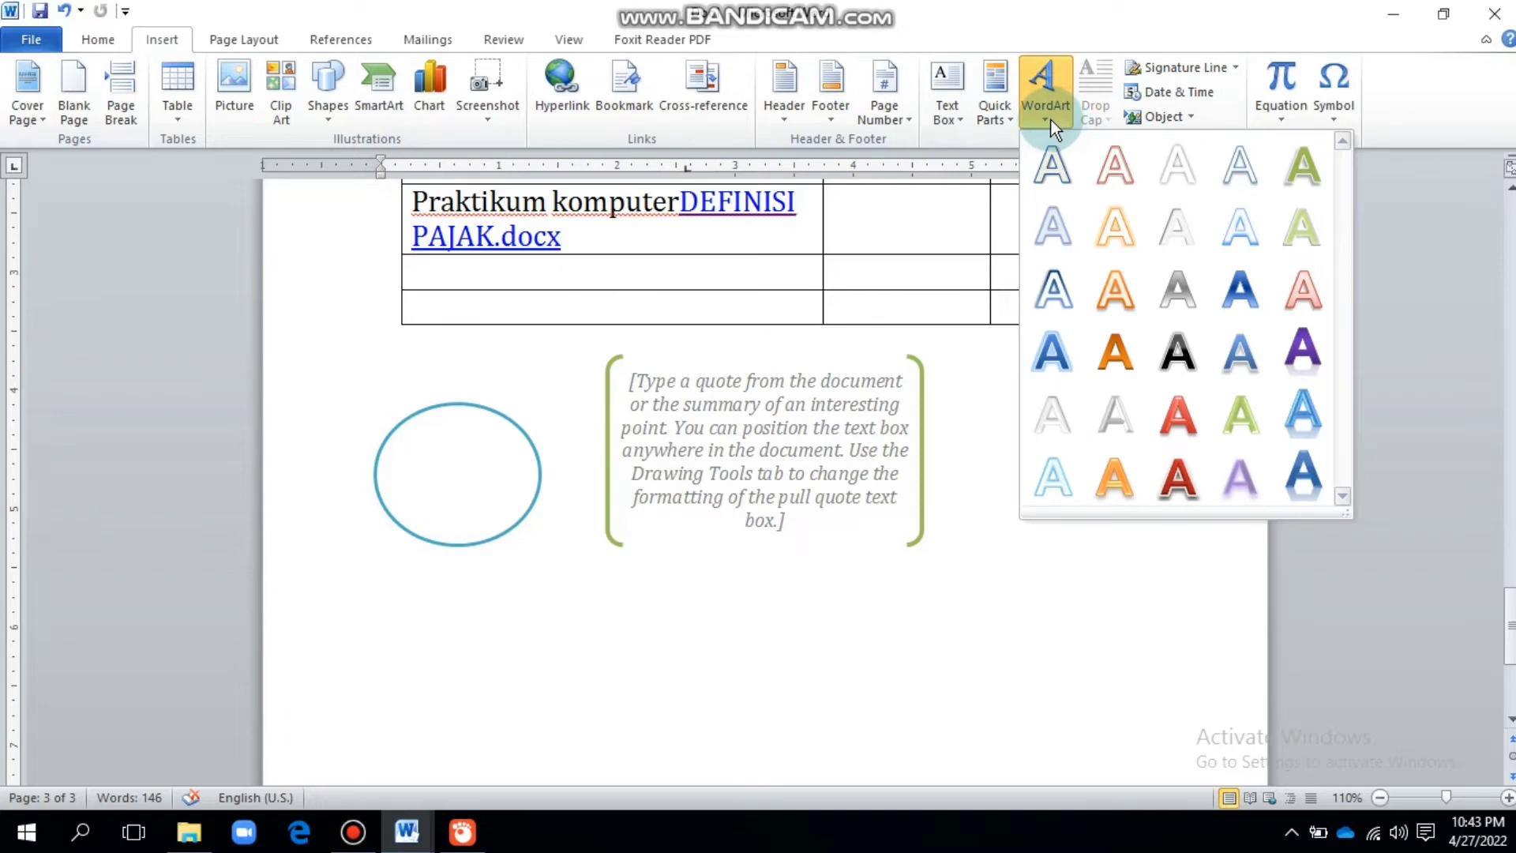
pyautogui.click(833, 613)
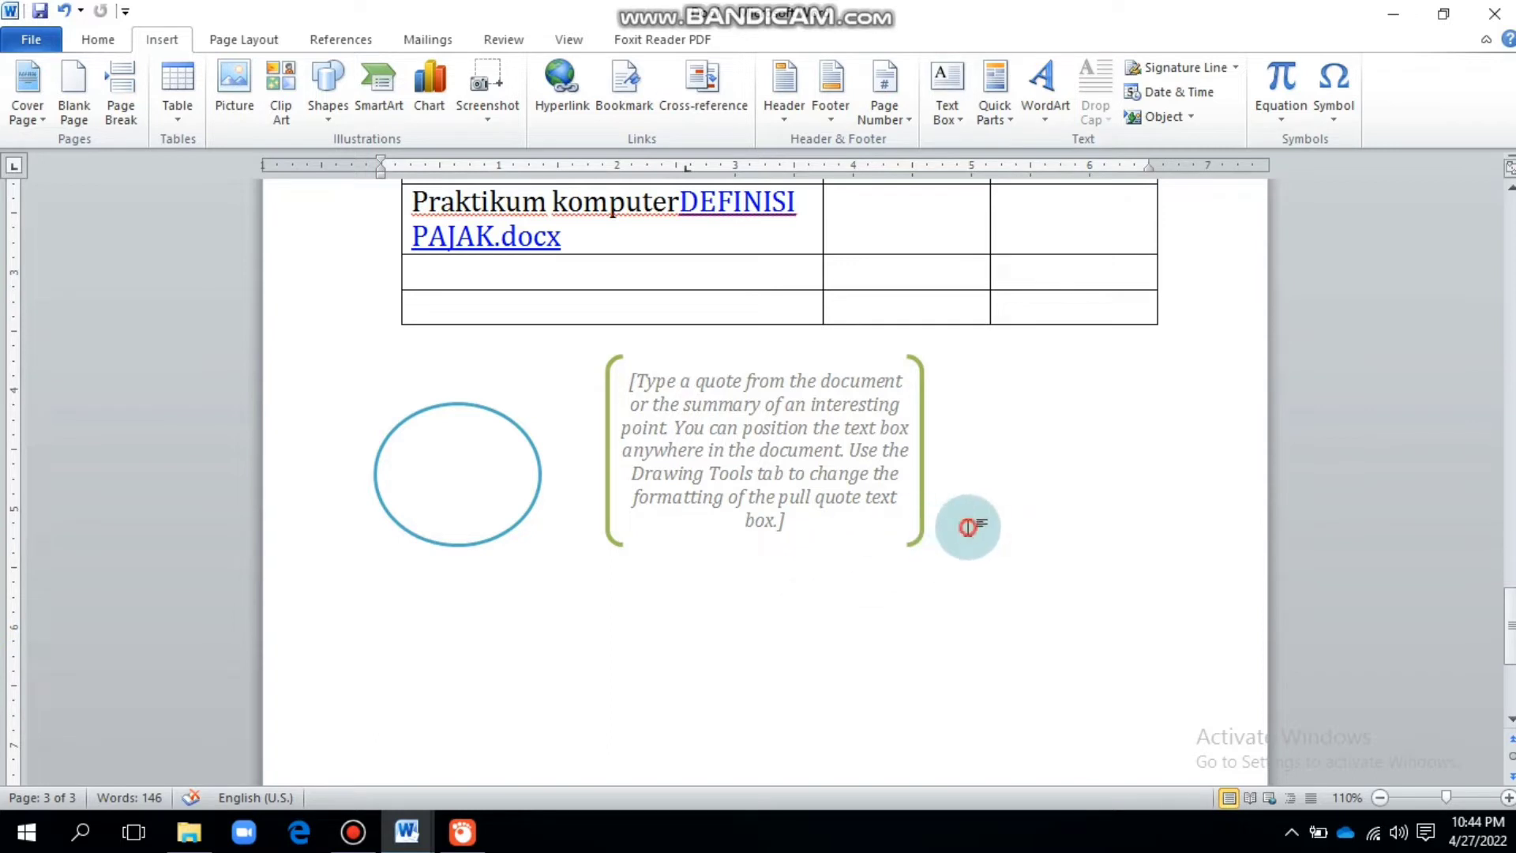
# Insert a page break between the picture table and the paragraph holding the circle and quote text box.
pyautogui.click(897, 484)
pyautogui.click(947, 489)
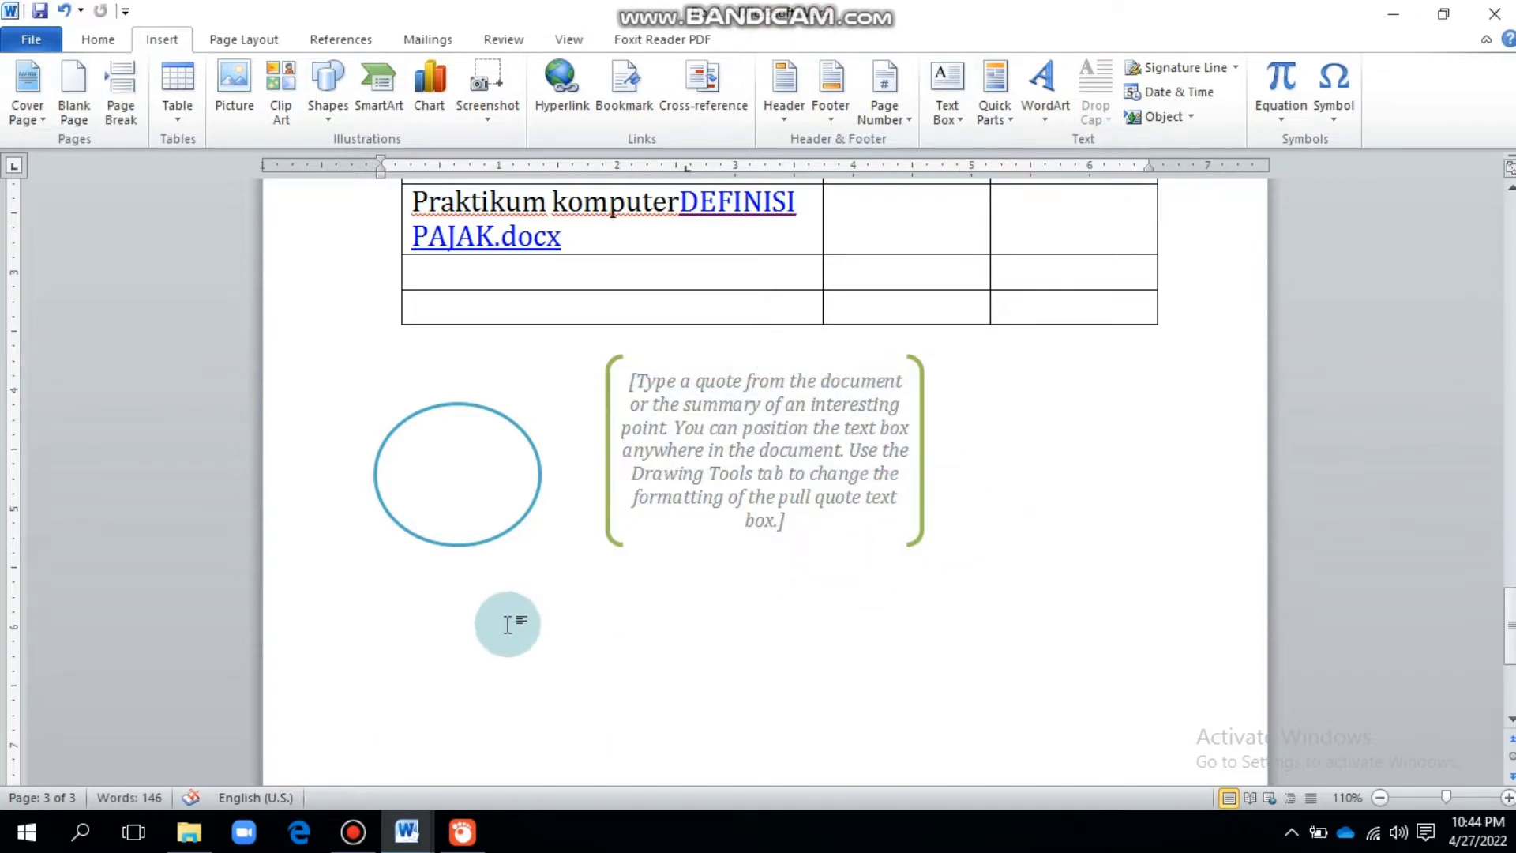
pyautogui.scroll(-5, 649, 596)
pyautogui.scroll(-2, 447, 574)
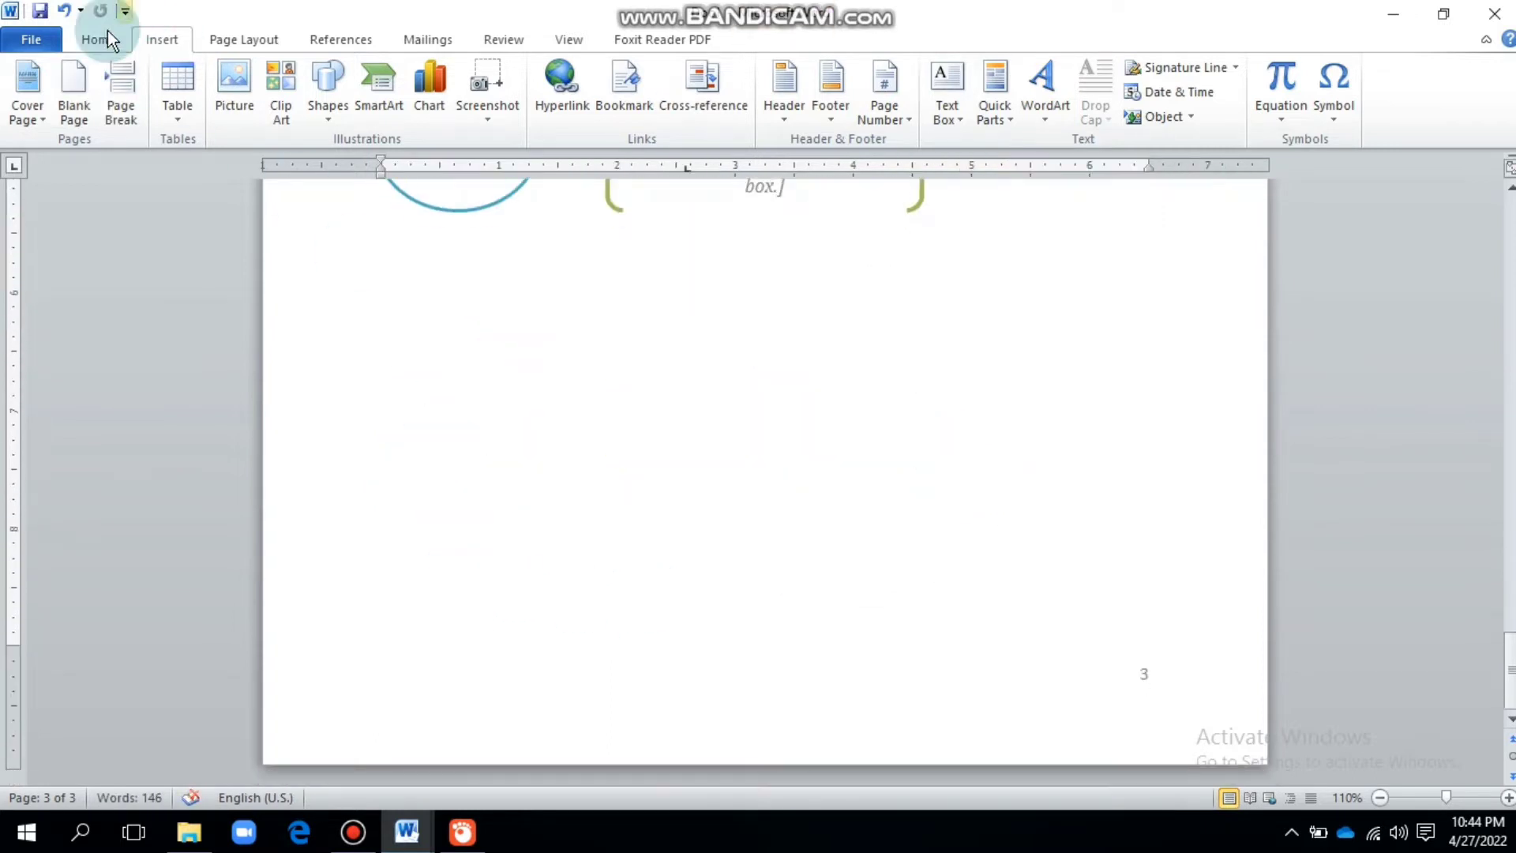
pyautogui.click(120, 113)
pyautogui.hotkey('ctrl', 'z')
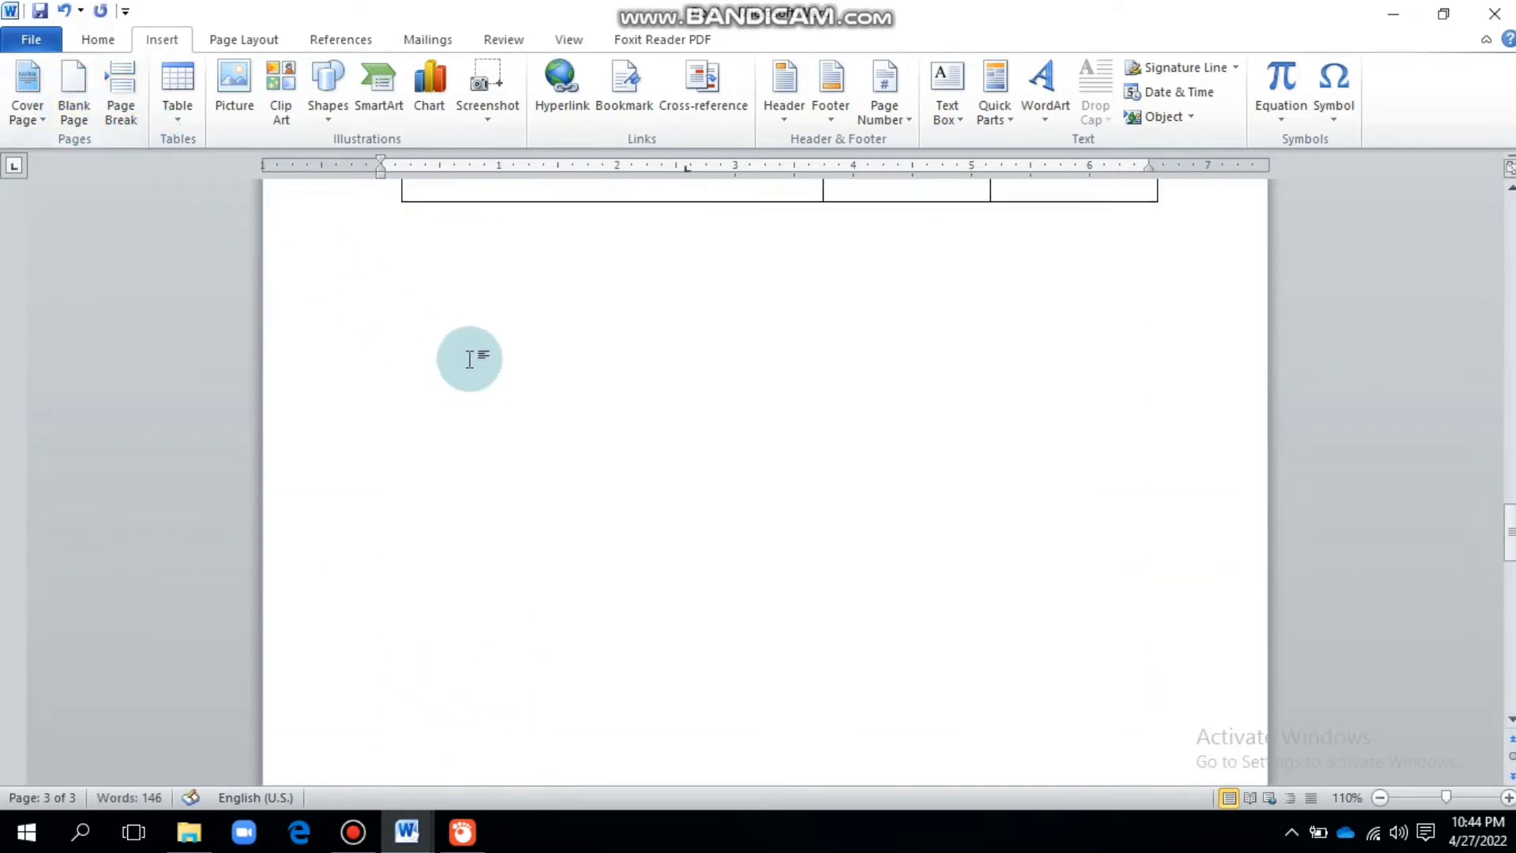
# Enter the text "Administrasi Pajak" on a line of its own just below the picture table.
pyautogui.scroll(7, 469, 360)
pyautogui.click(464, 623)
pyautogui.scroll(-2, 450, 497)
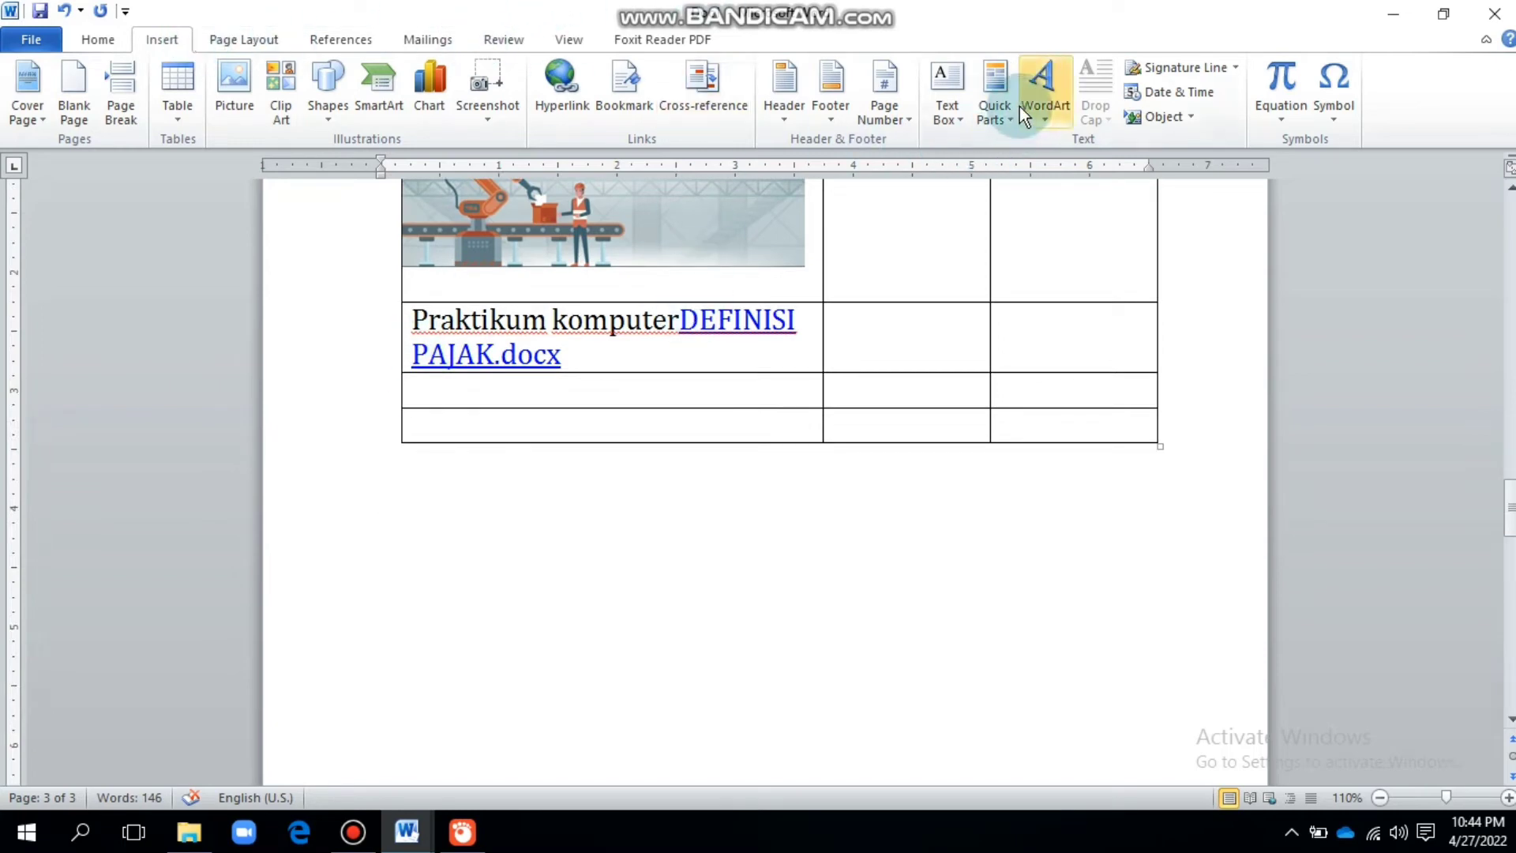
pyautogui.click(1046, 120)
pyautogui.click(418, 462)
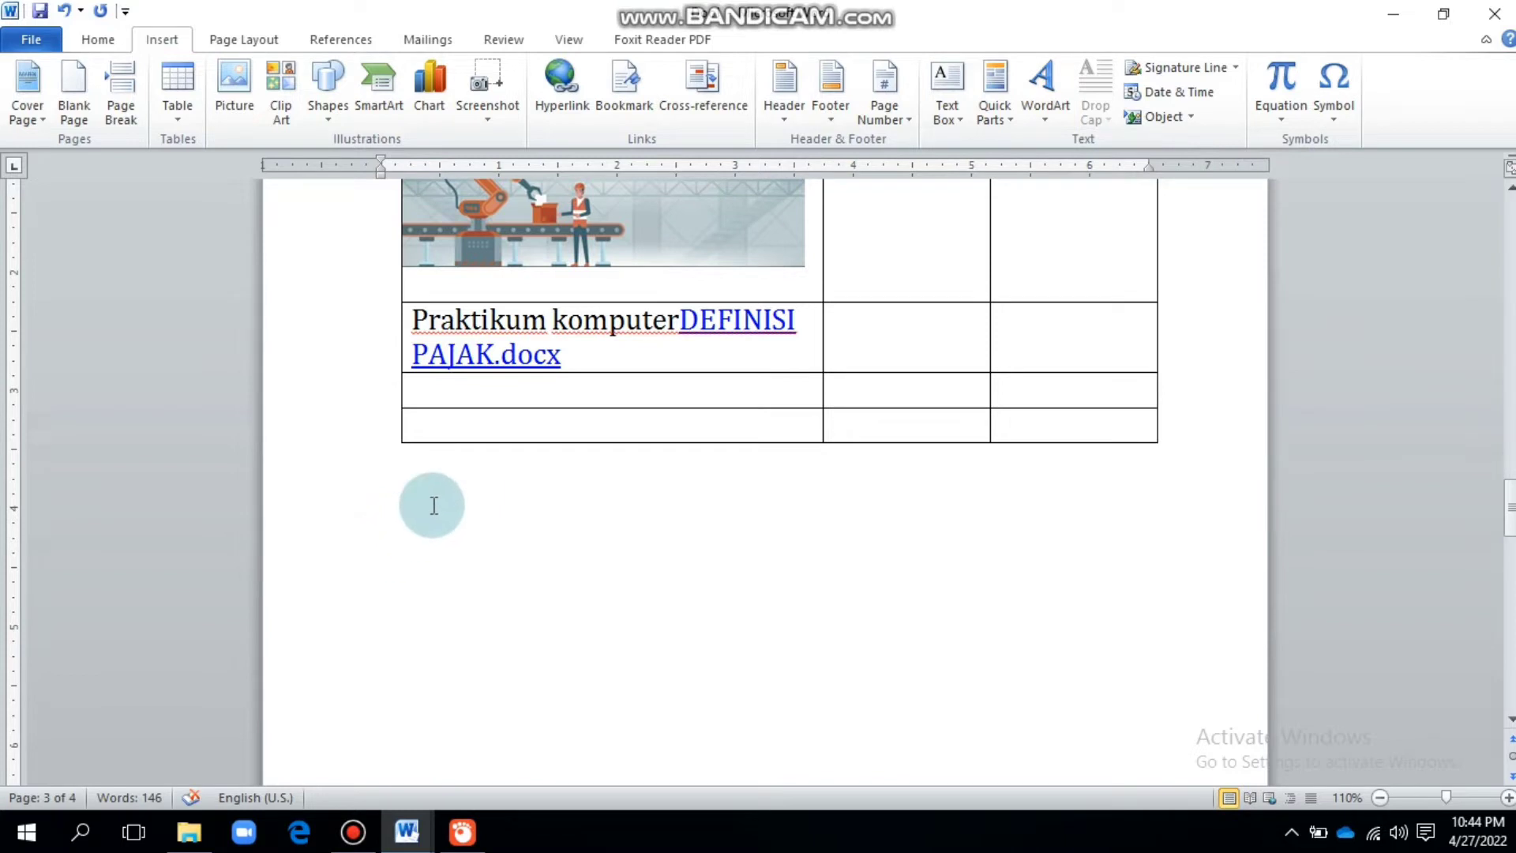
pyautogui.write('Adm')
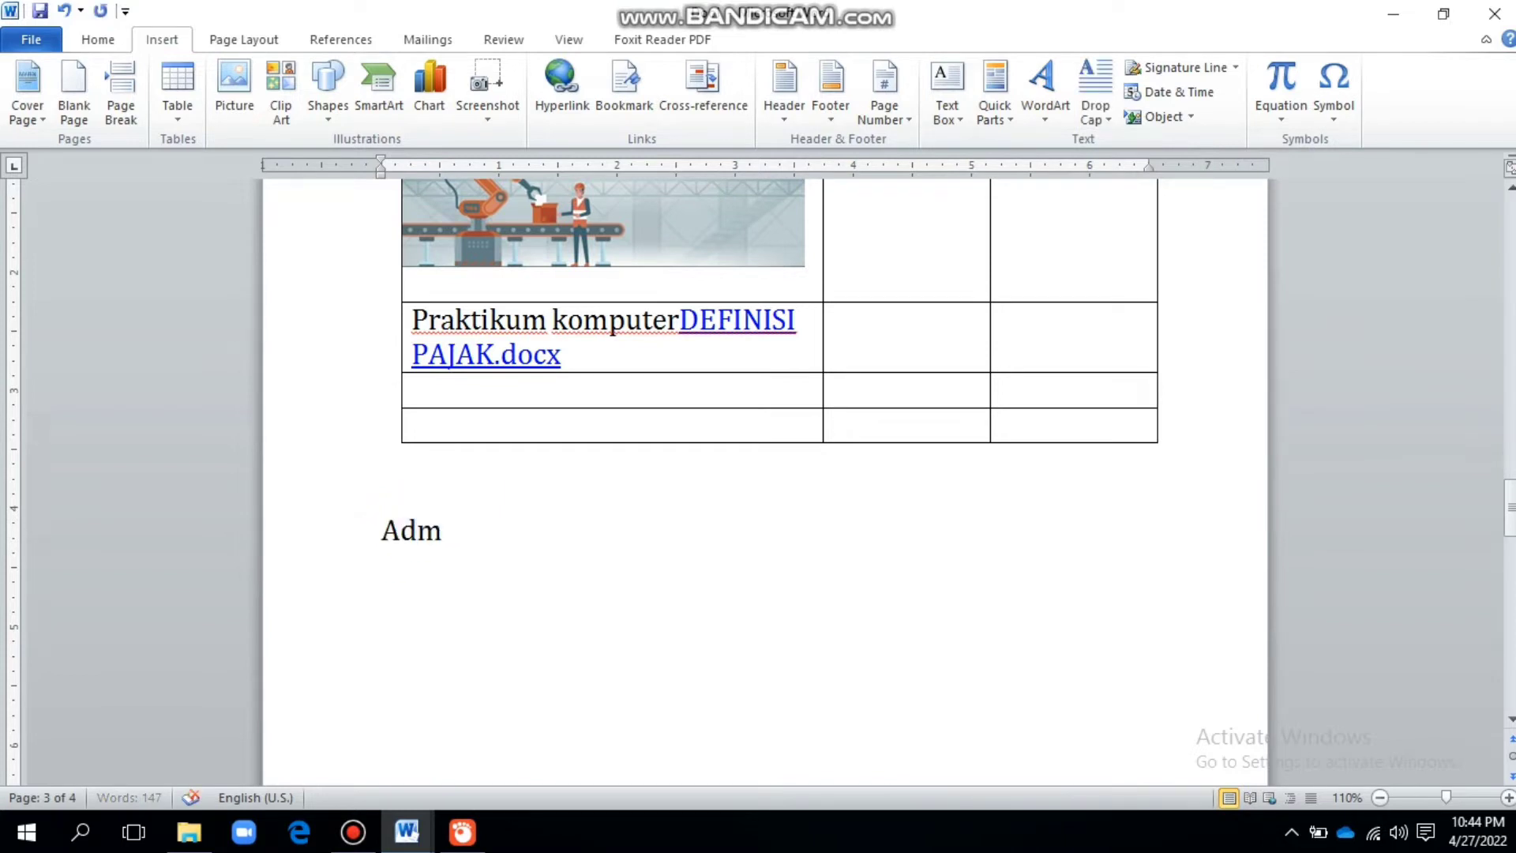
pyautogui.write('inisit')
pyautogui.press('BackSpace')
pyautogui.press('BackSpace')
pyautogui.write('trasui ')
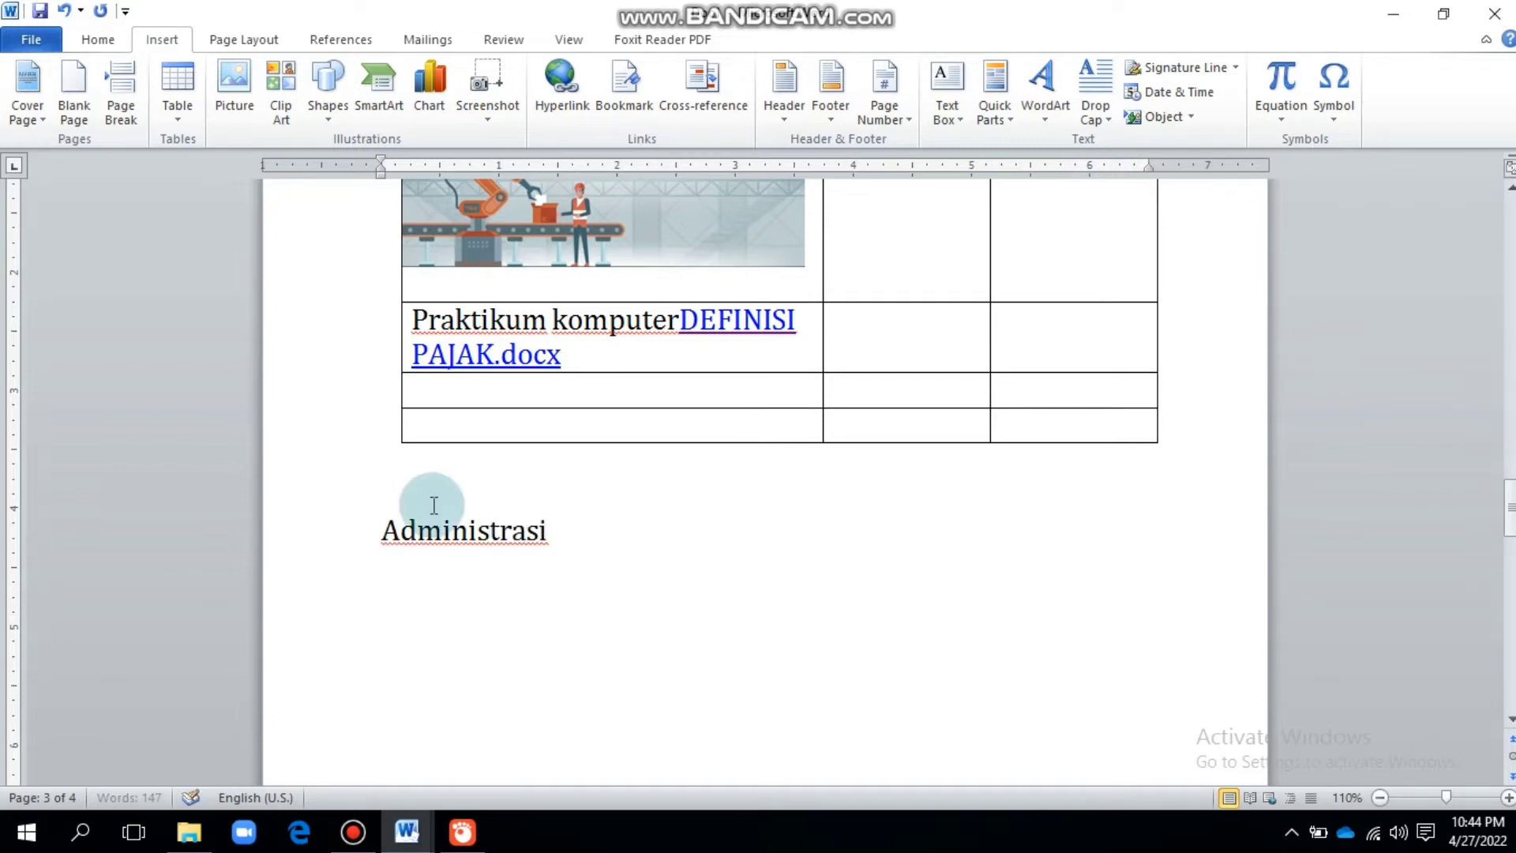
pyautogui.write('Pajak')
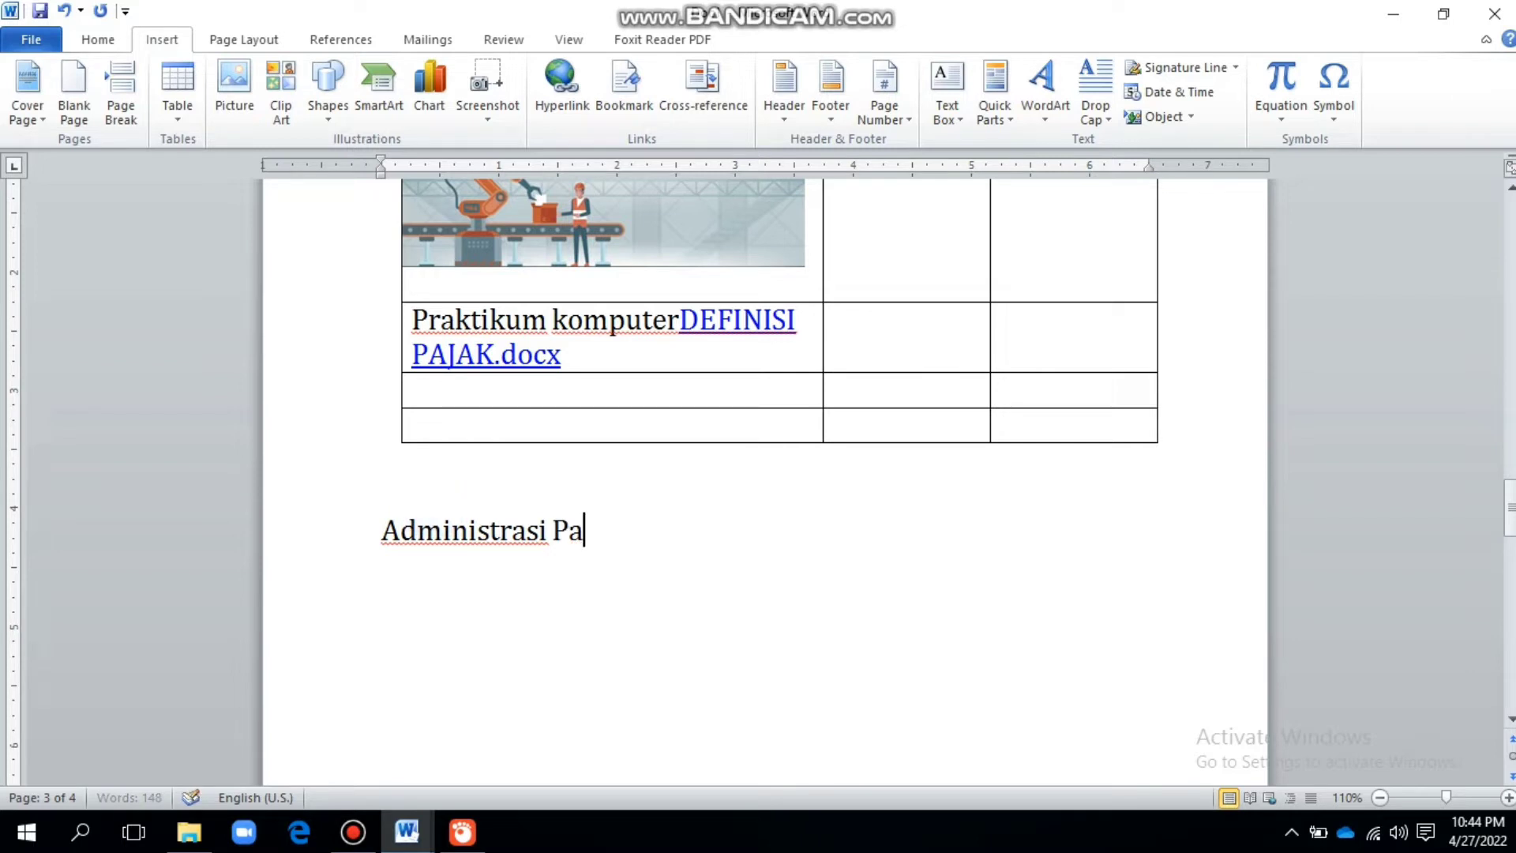
pyautogui.press('BackSpace')
pyautogui.press('BackSpace')
pyautogui.write('ak')
# Convert the text "Administrasi Pajak" to WordArt in the orange outlined style from the second row of the gallery.
pyautogui.click(383, 526)
pyautogui.moveTo(383, 527); pyautogui.dragTo(620, 529)
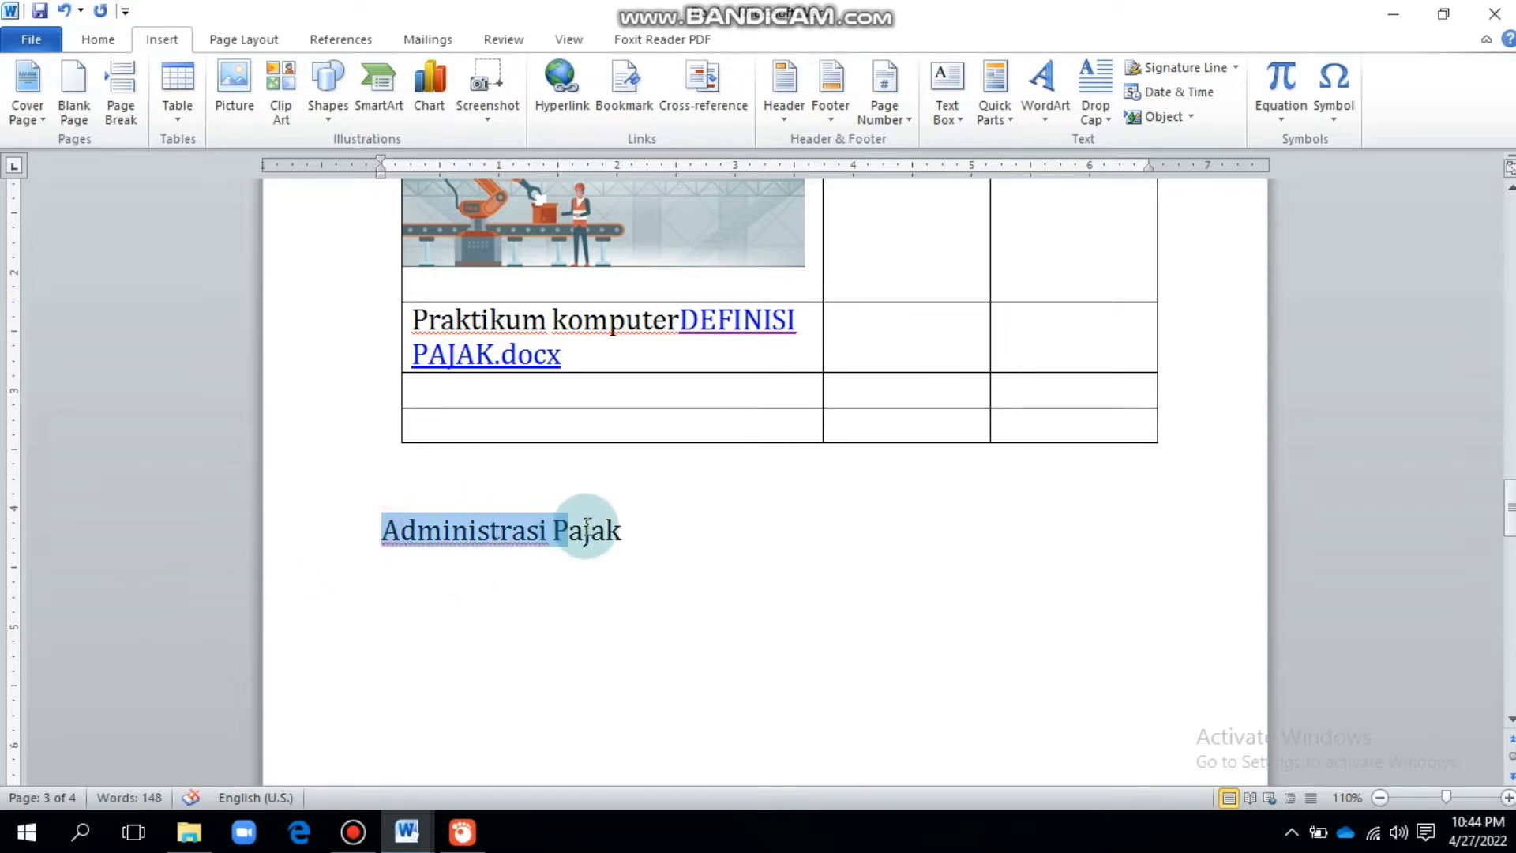
pyautogui.click(1047, 118)
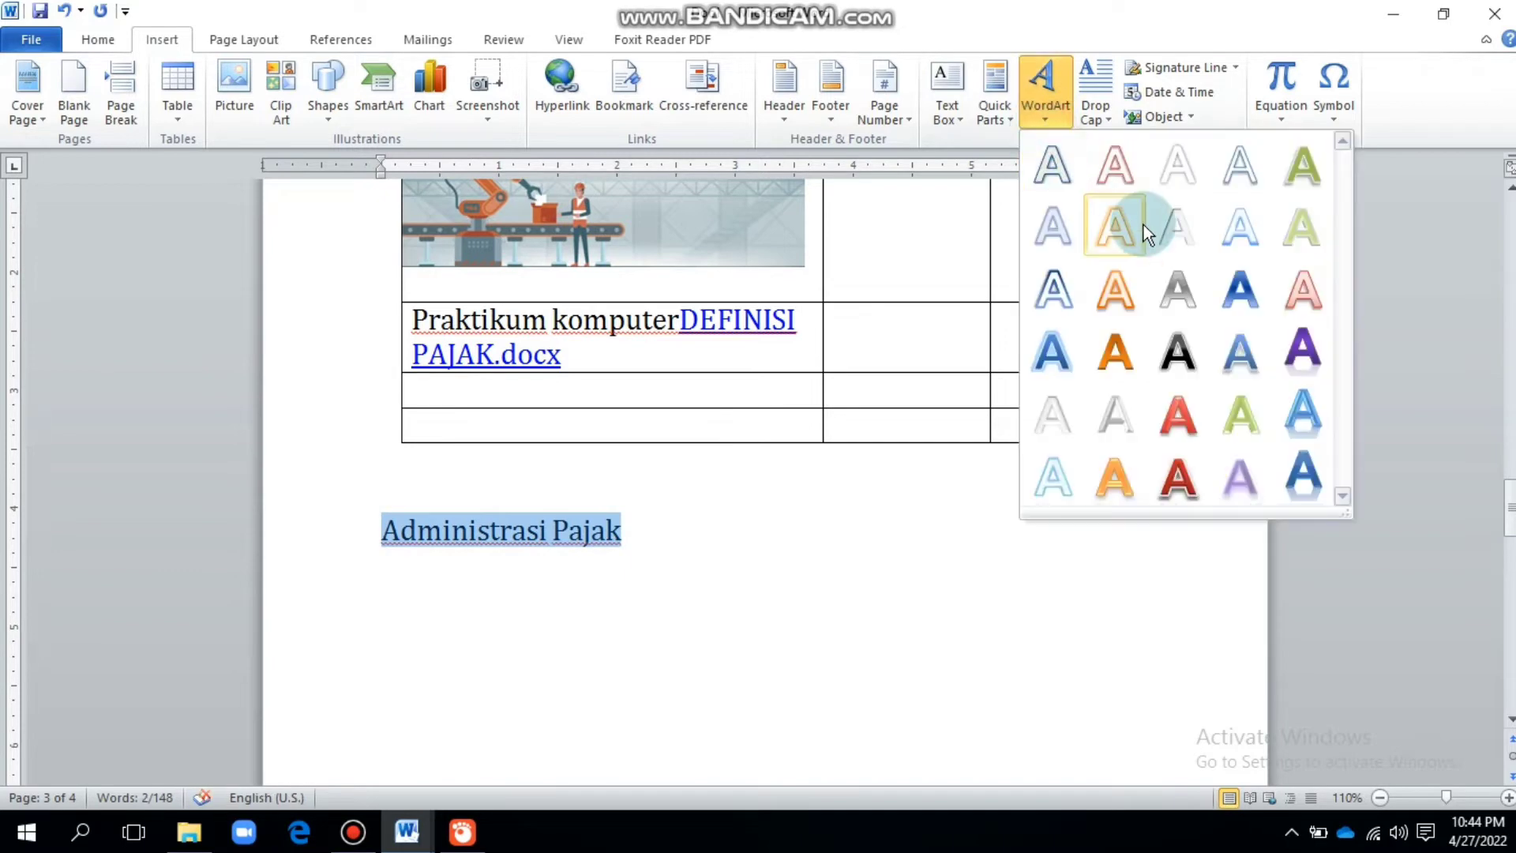
pyautogui.click(1119, 227)
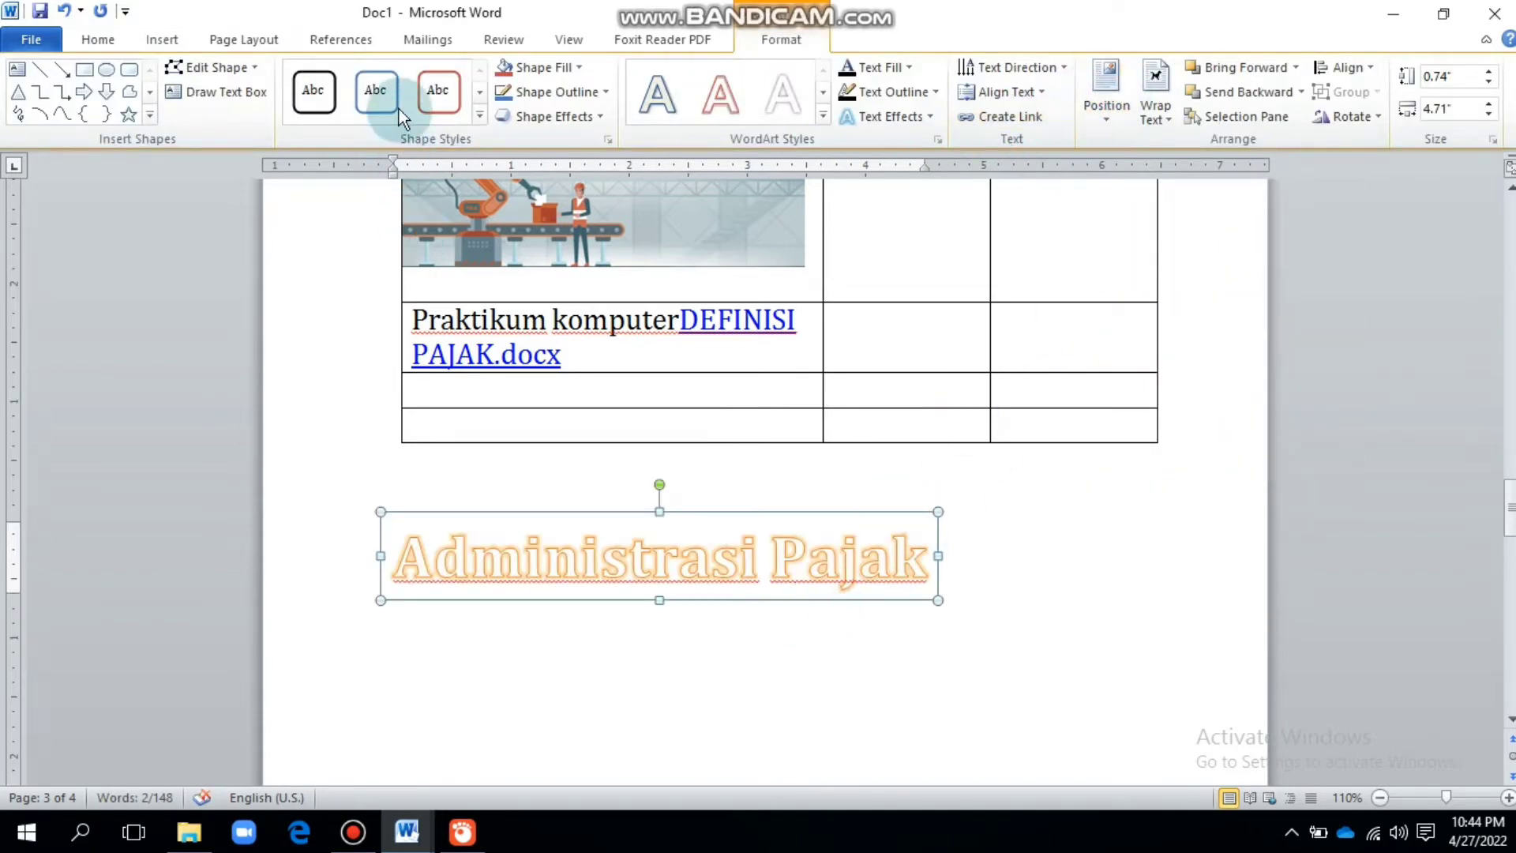
# Try the red outlined WordArt style from the gallery's first row on "Administrasi Pajak" and undo it.
pyautogui.click(159, 46)
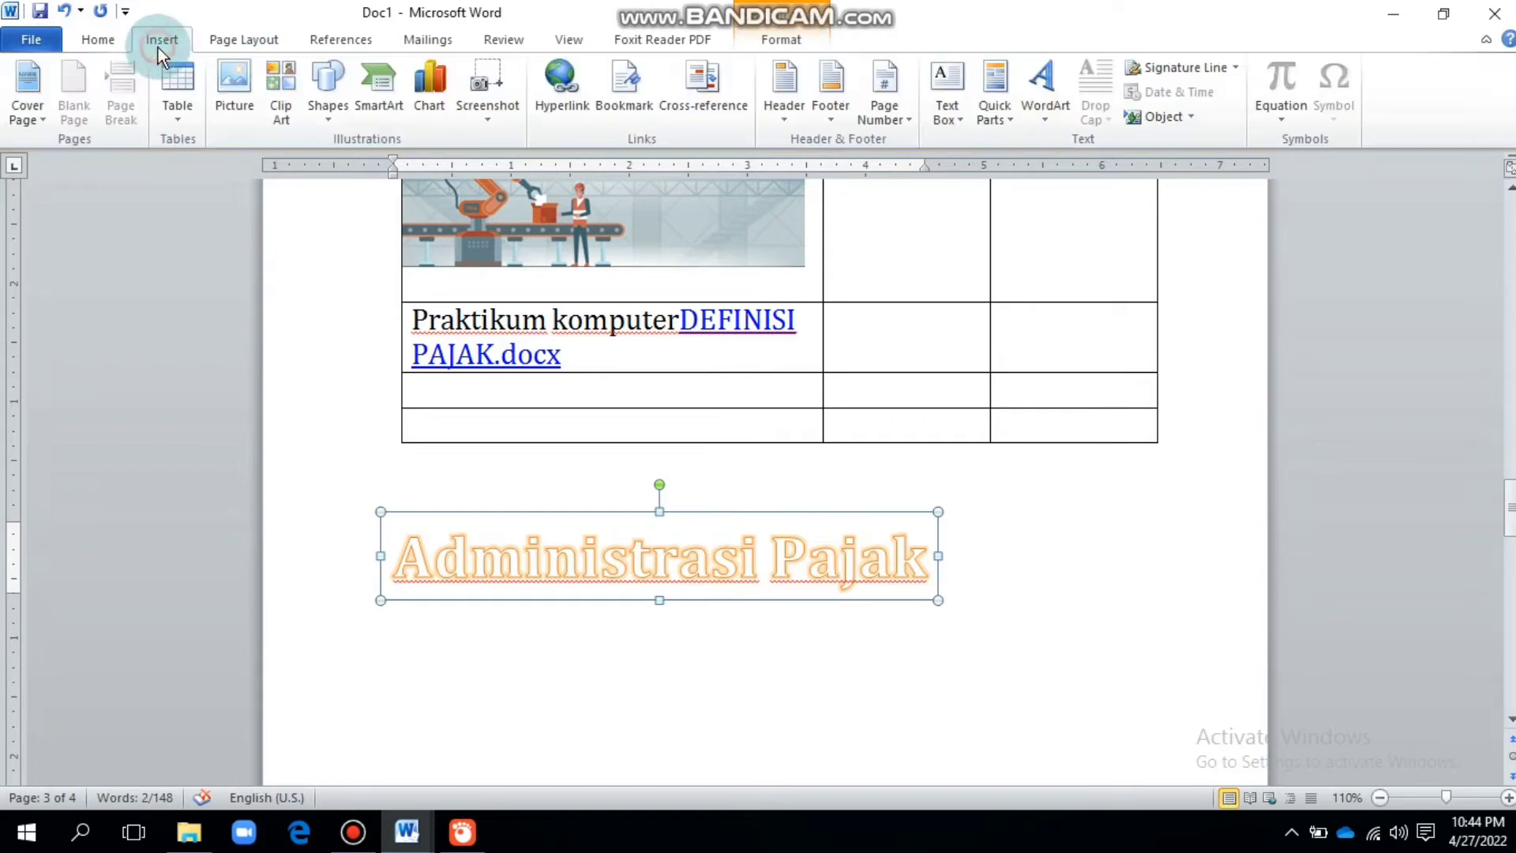
pyautogui.click(1048, 111)
pyautogui.click(1134, 158)
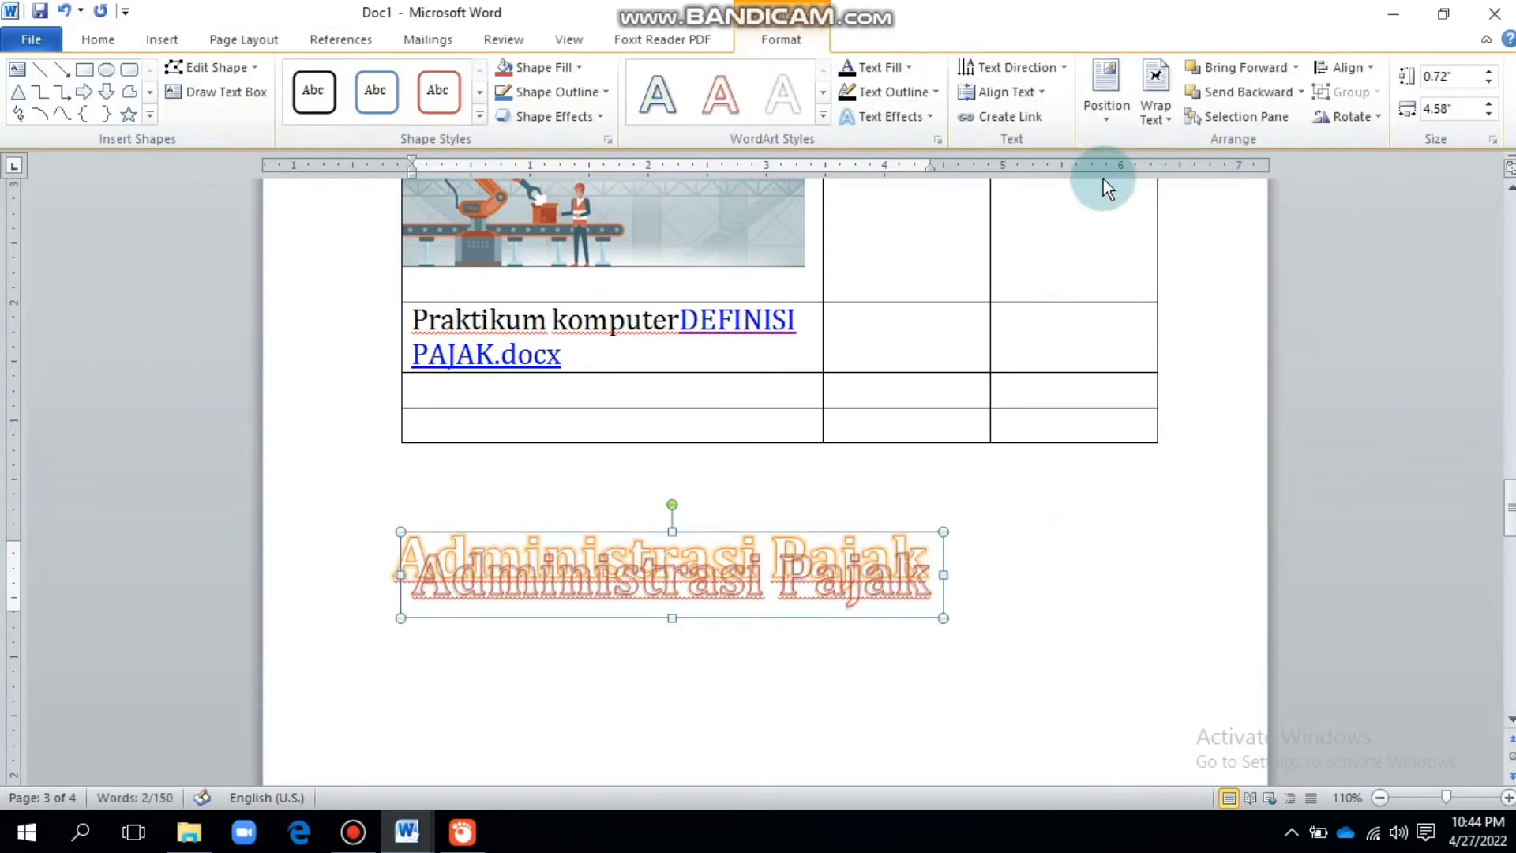
pyautogui.click(886, 575)
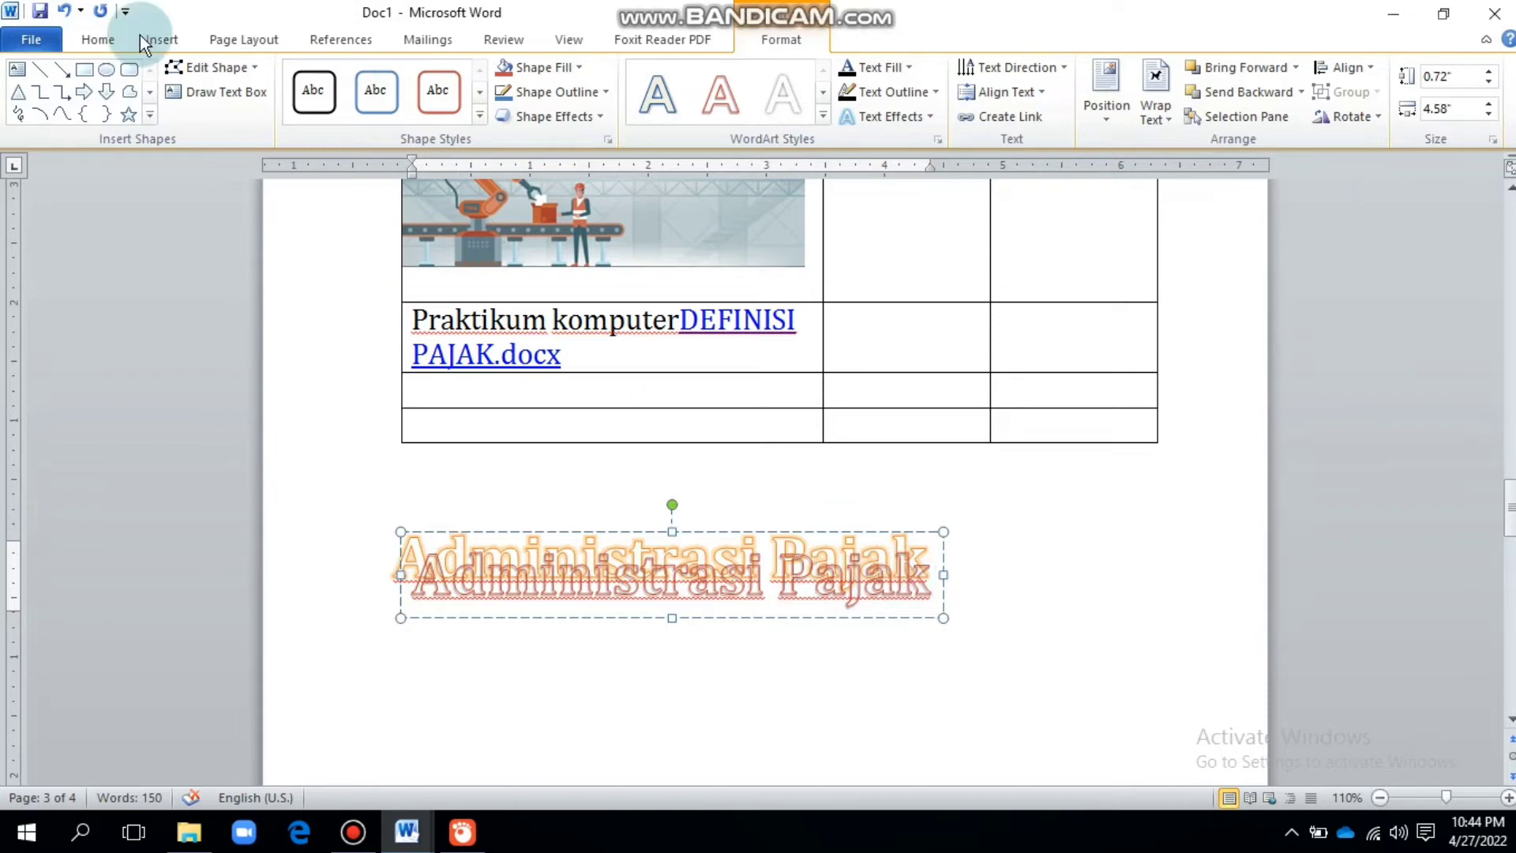
pyautogui.click(63, 12)
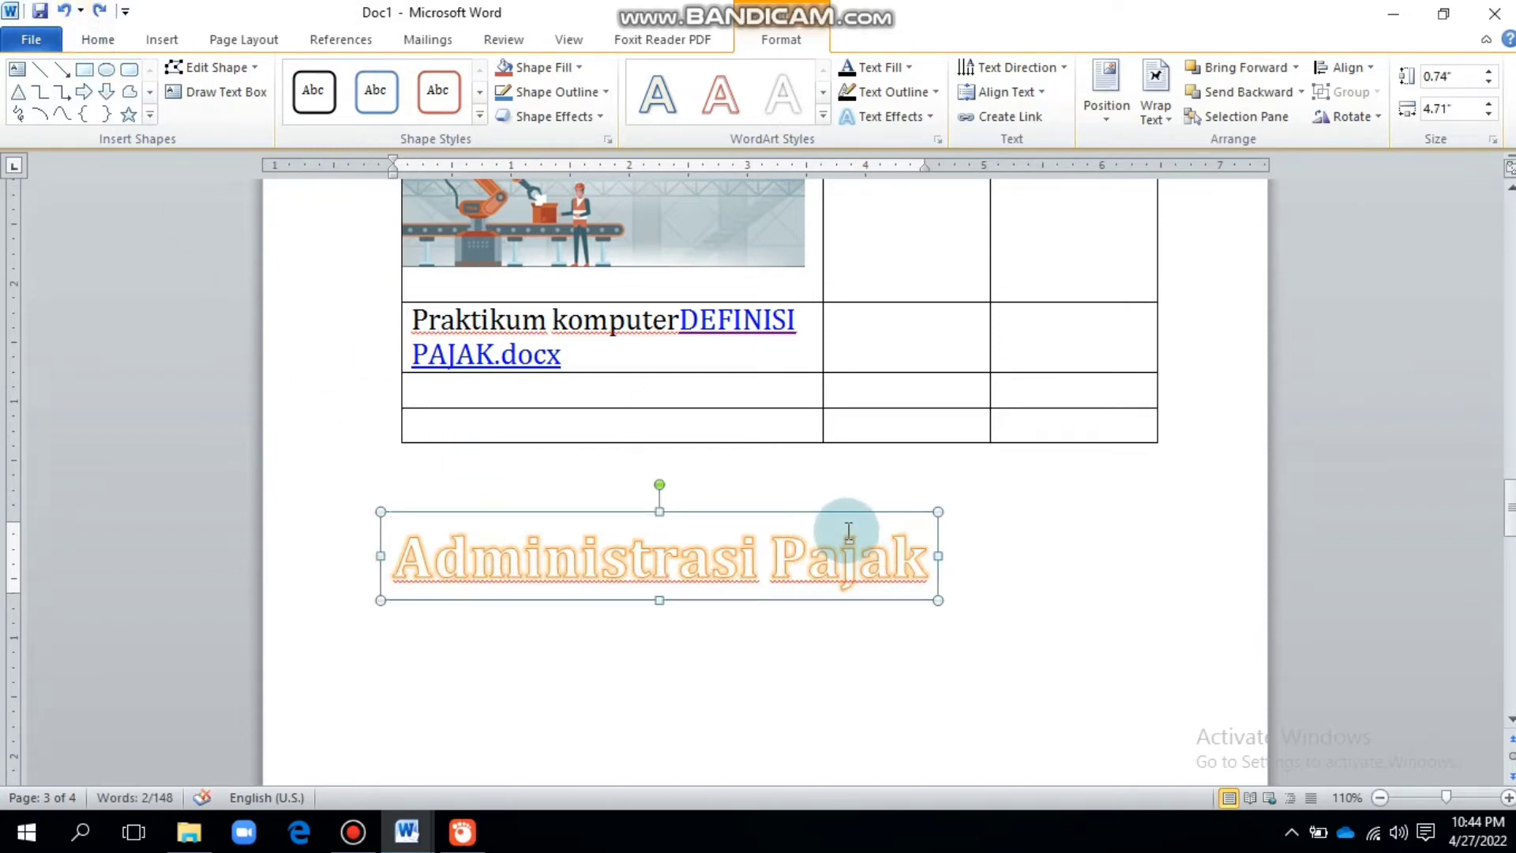
pyautogui.click(150, 40)
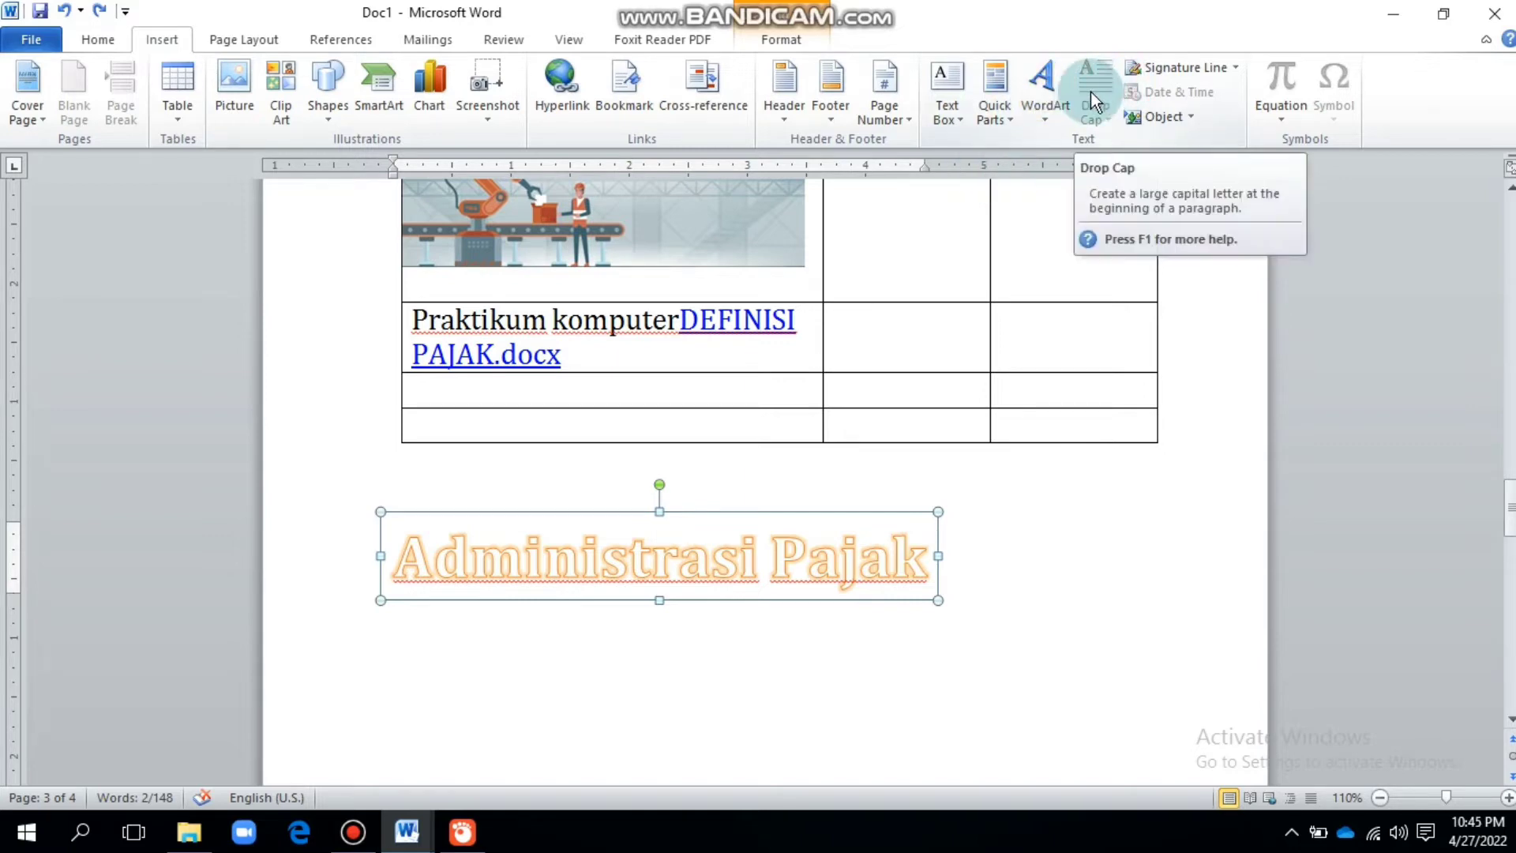
pyautogui.click(1223, 68)
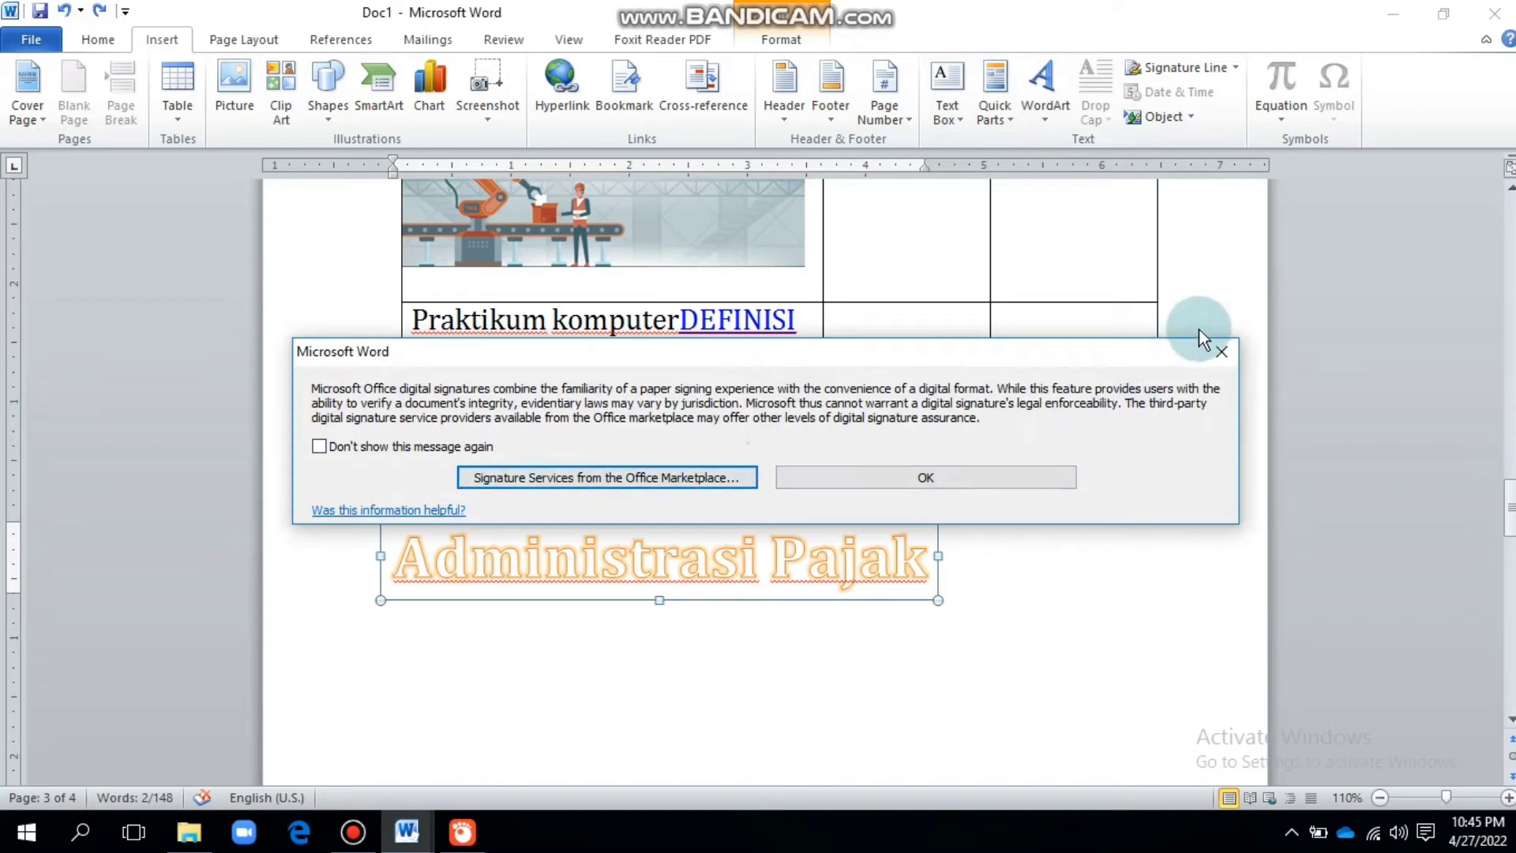
pyautogui.click(1216, 352)
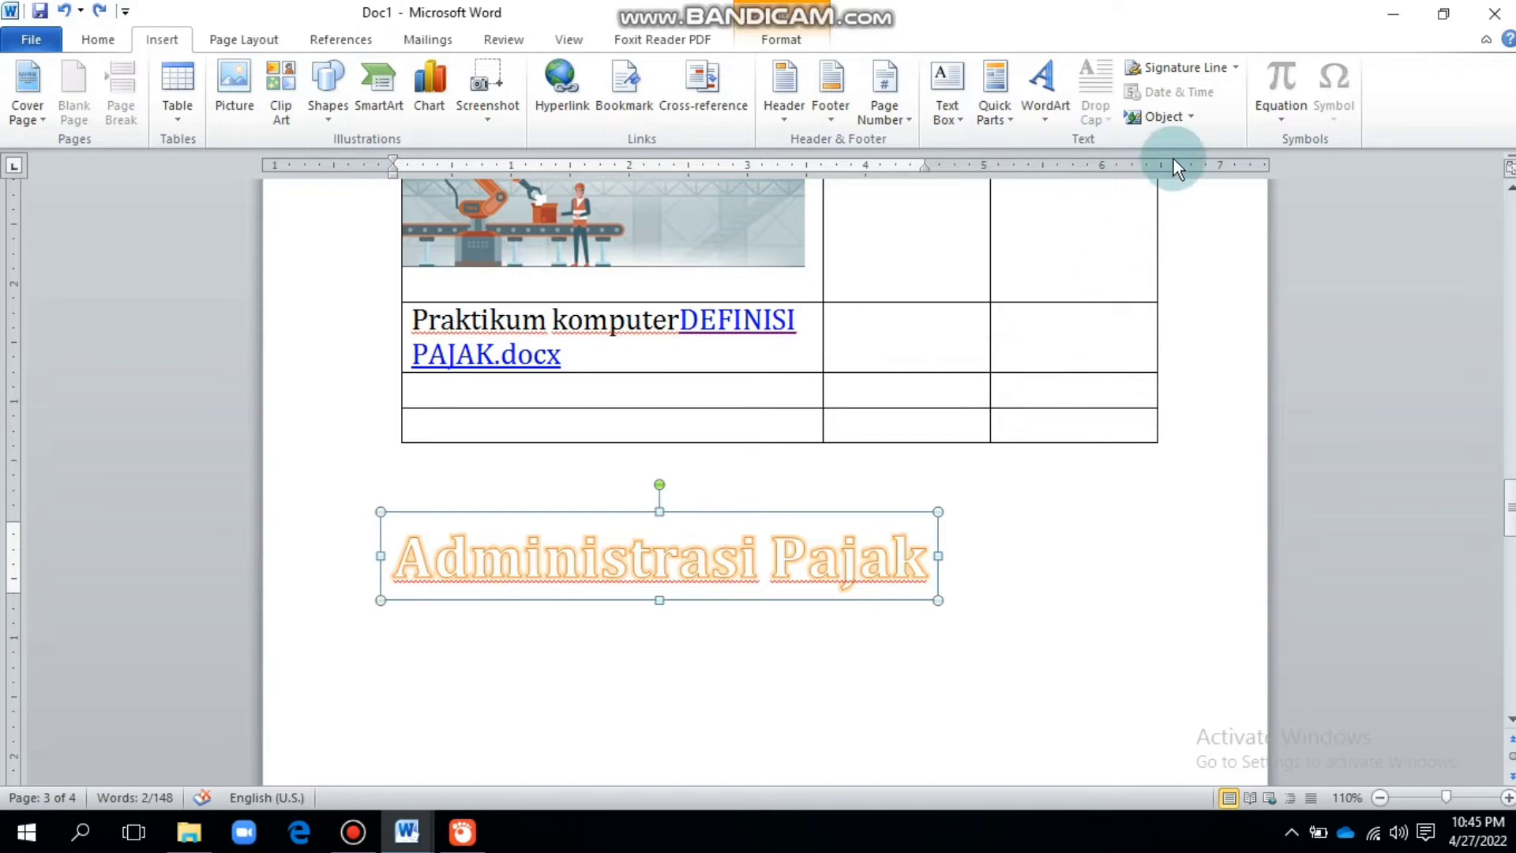
pyautogui.click(1184, 116)
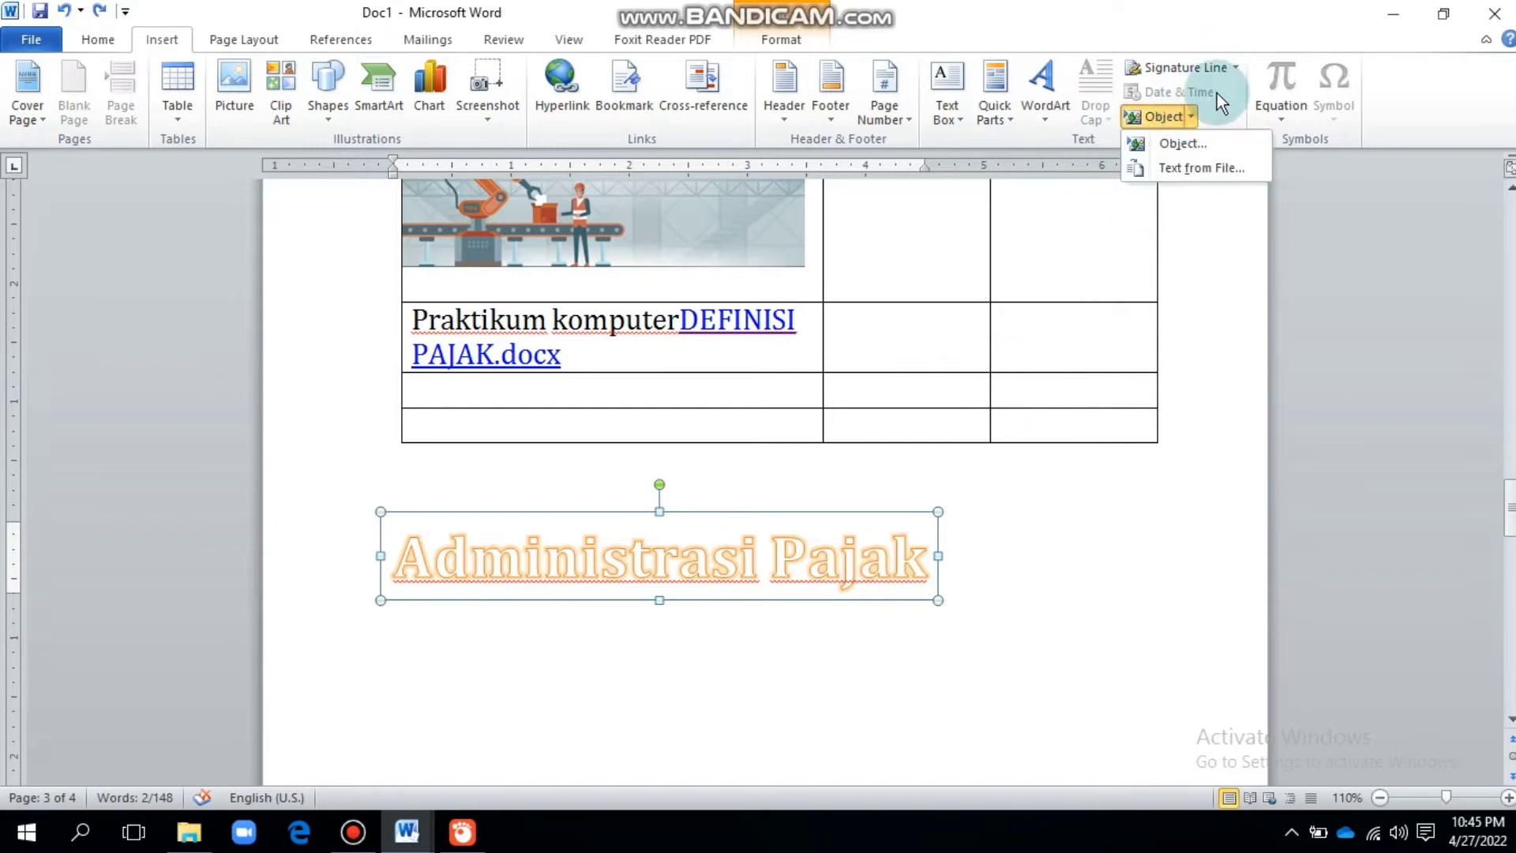
pyautogui.click(1216, 93)
# Insert the date in the format "Wednesday, April 27, 2022" into the third column of the table's picture row.
pyautogui.click(1131, 243)
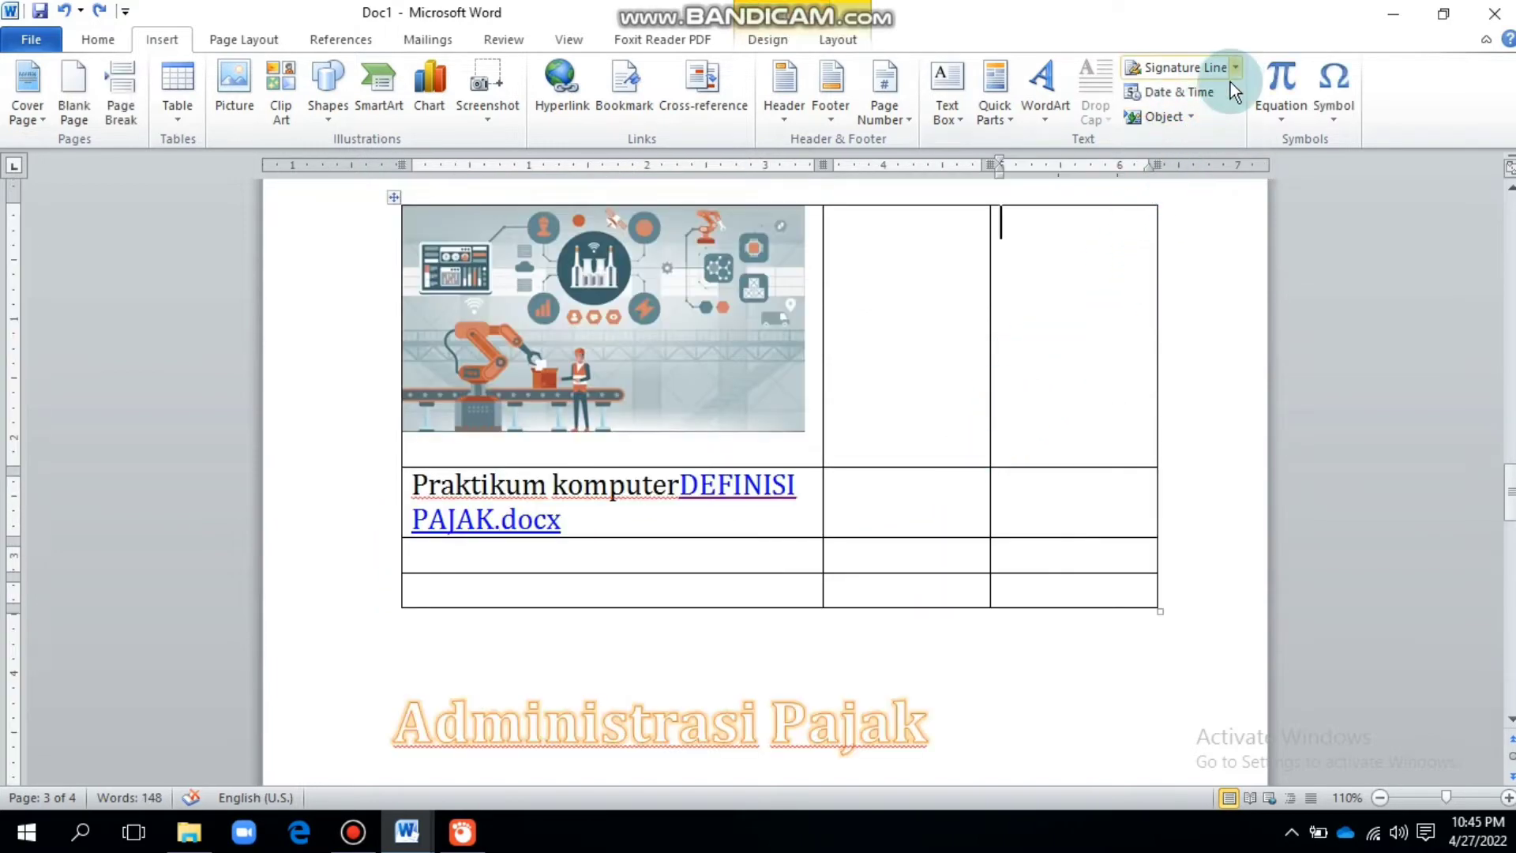
pyautogui.click(1212, 91)
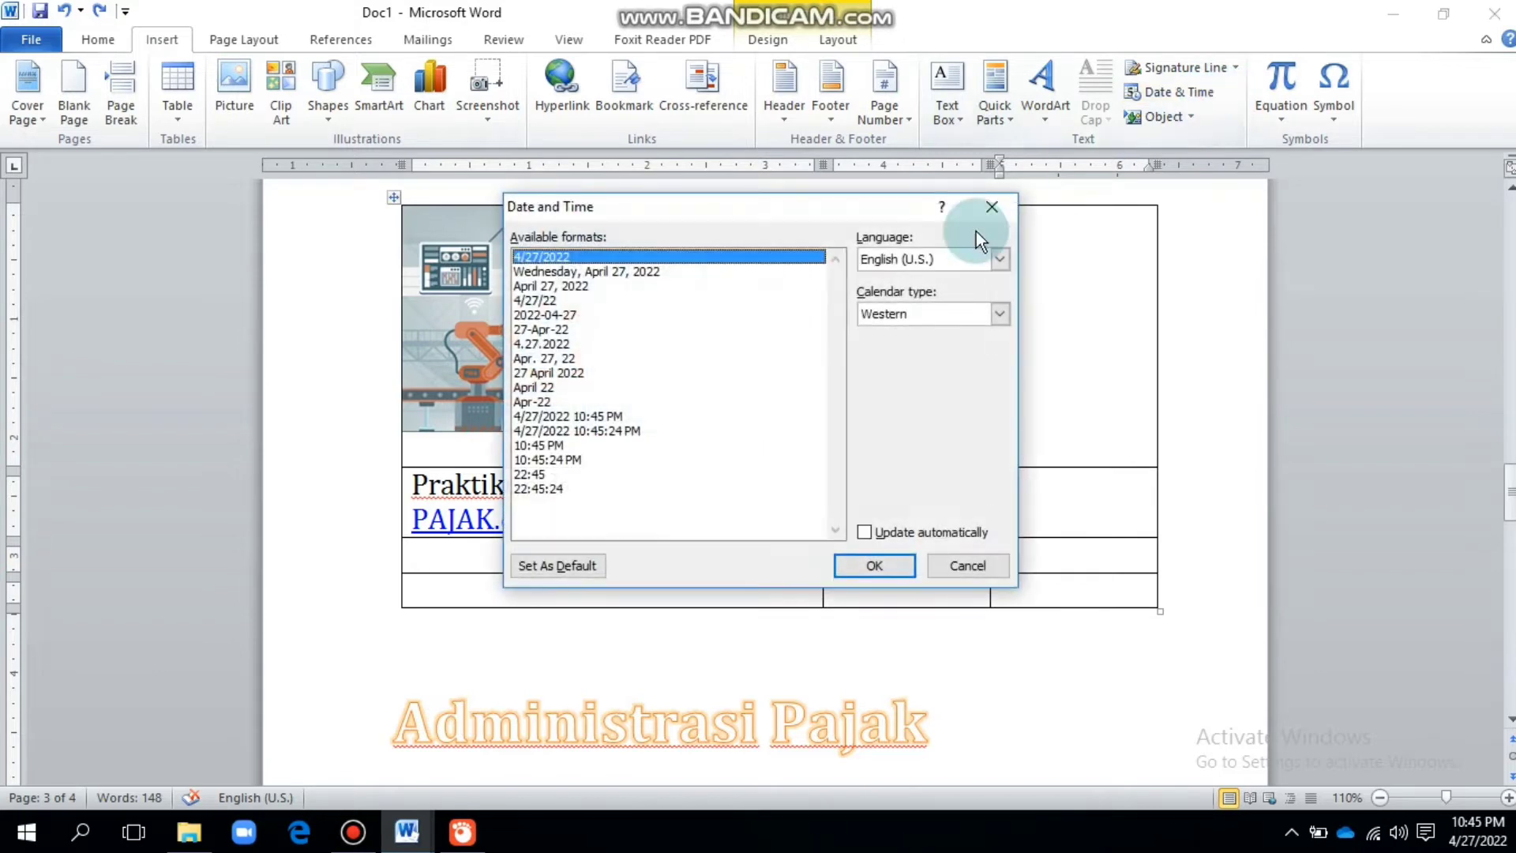
pyautogui.click(683, 282)
pyautogui.click(678, 272)
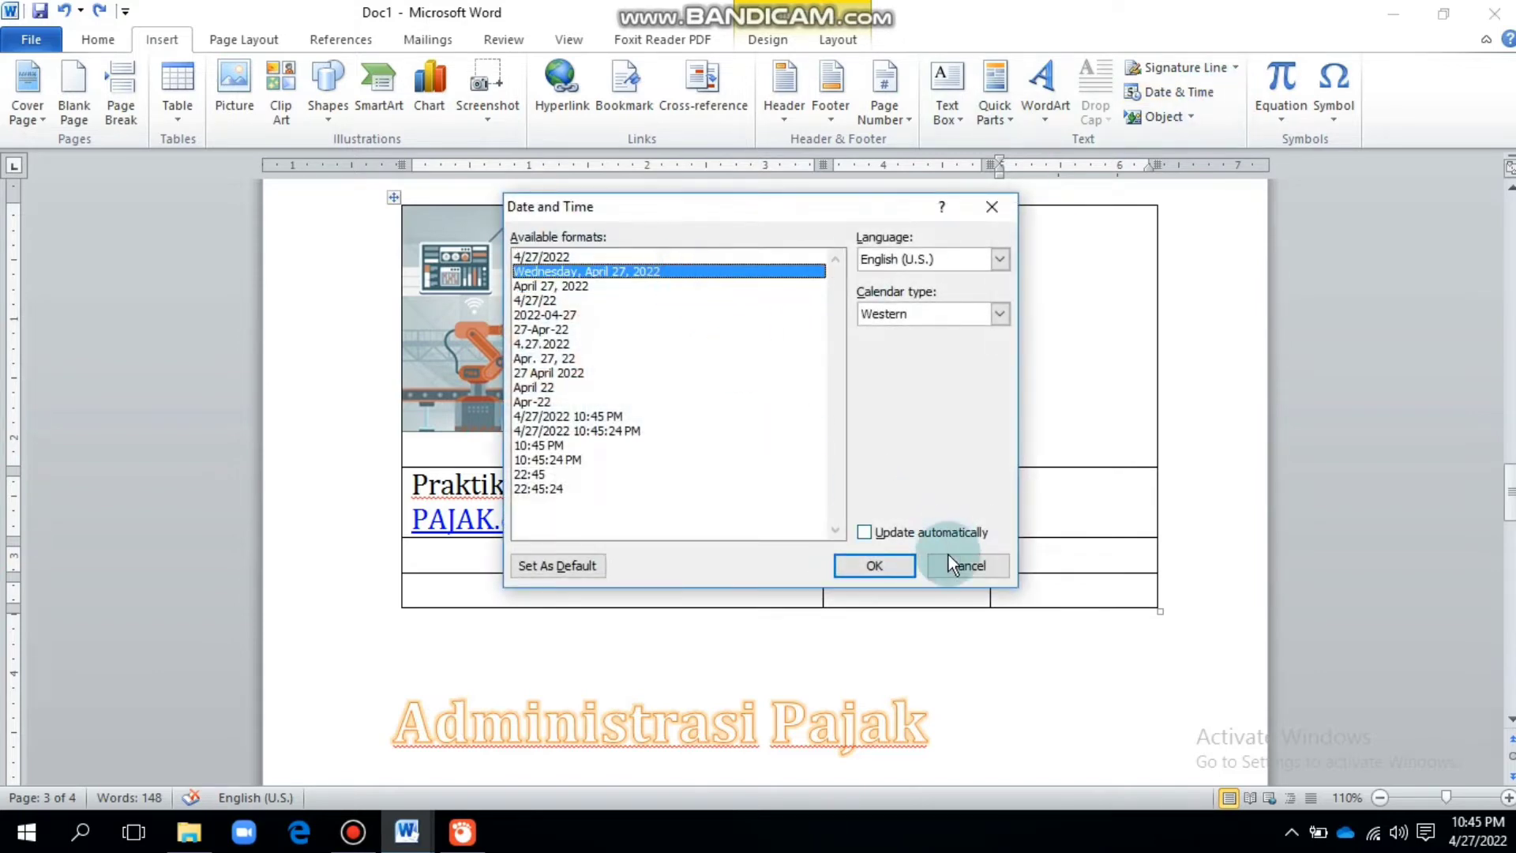
pyautogui.click(864, 575)
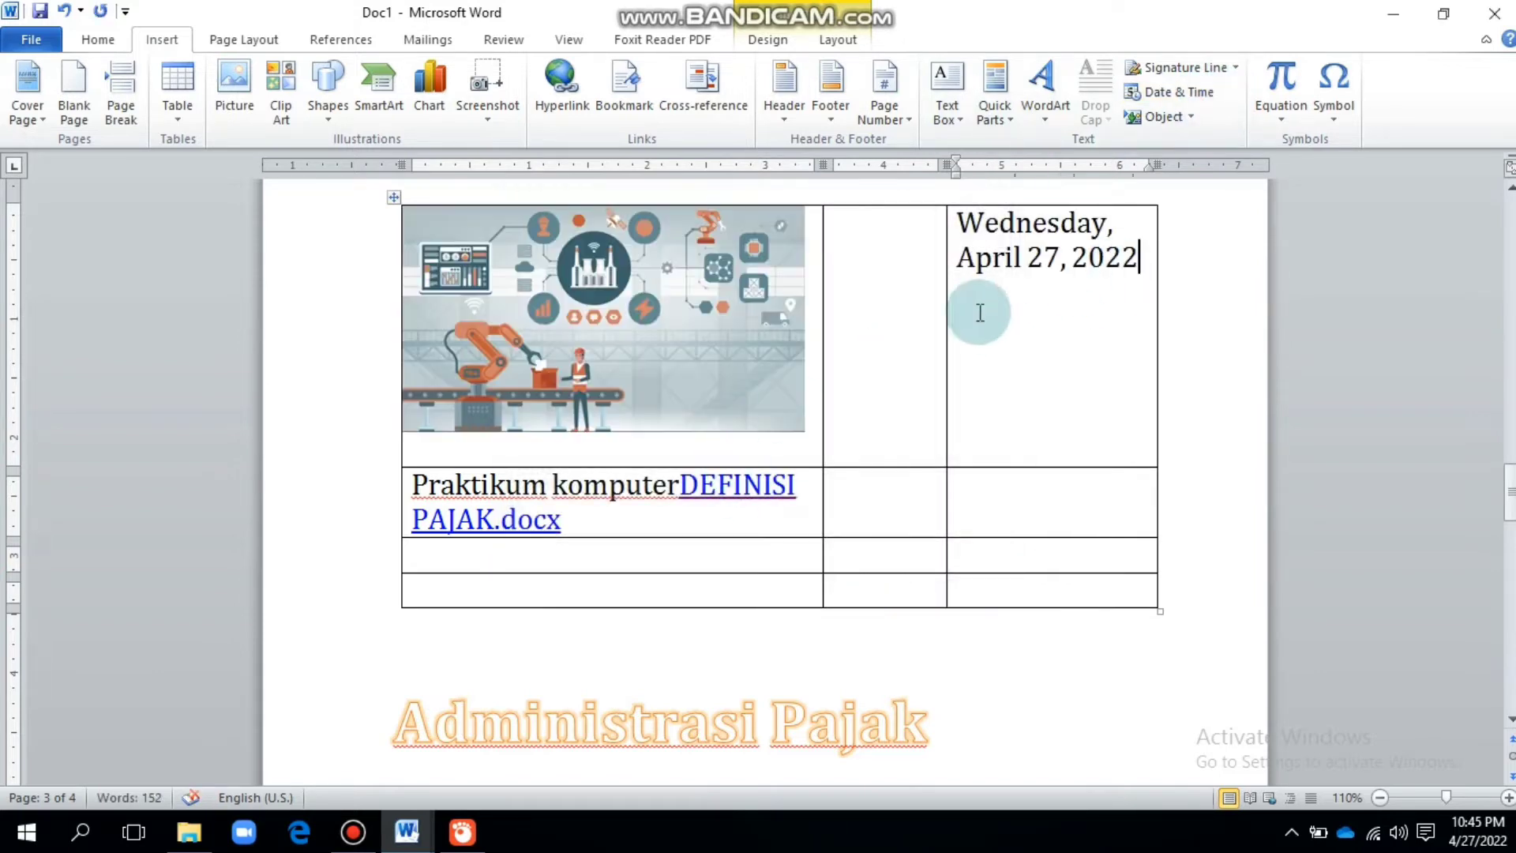
# Try inserting the built-in Area of Circle equation within the date text and undo it.
pyautogui.click(993, 259)
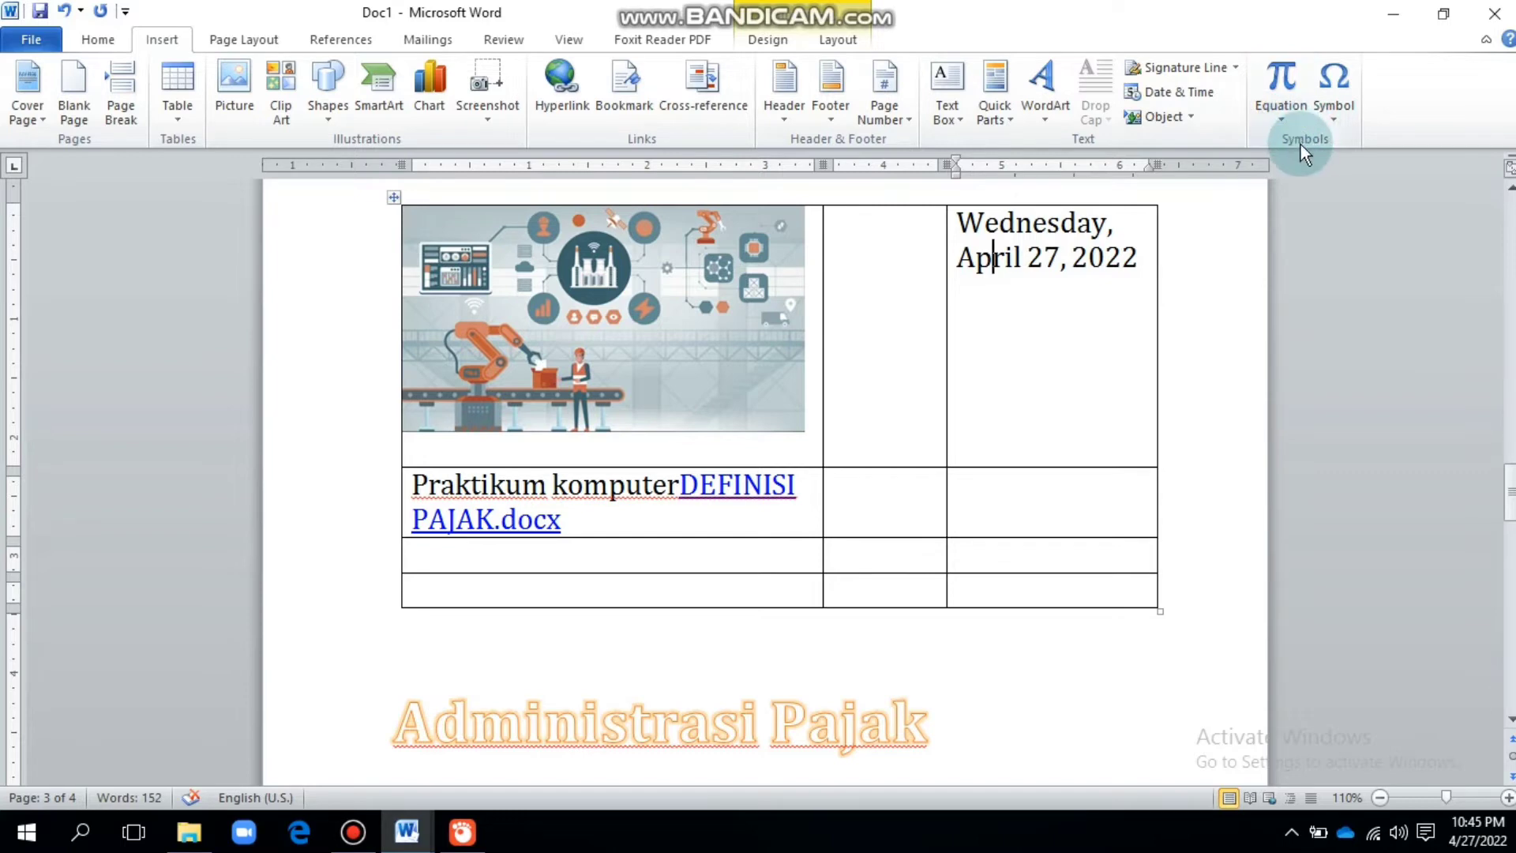
pyautogui.moveTo(875, 6)
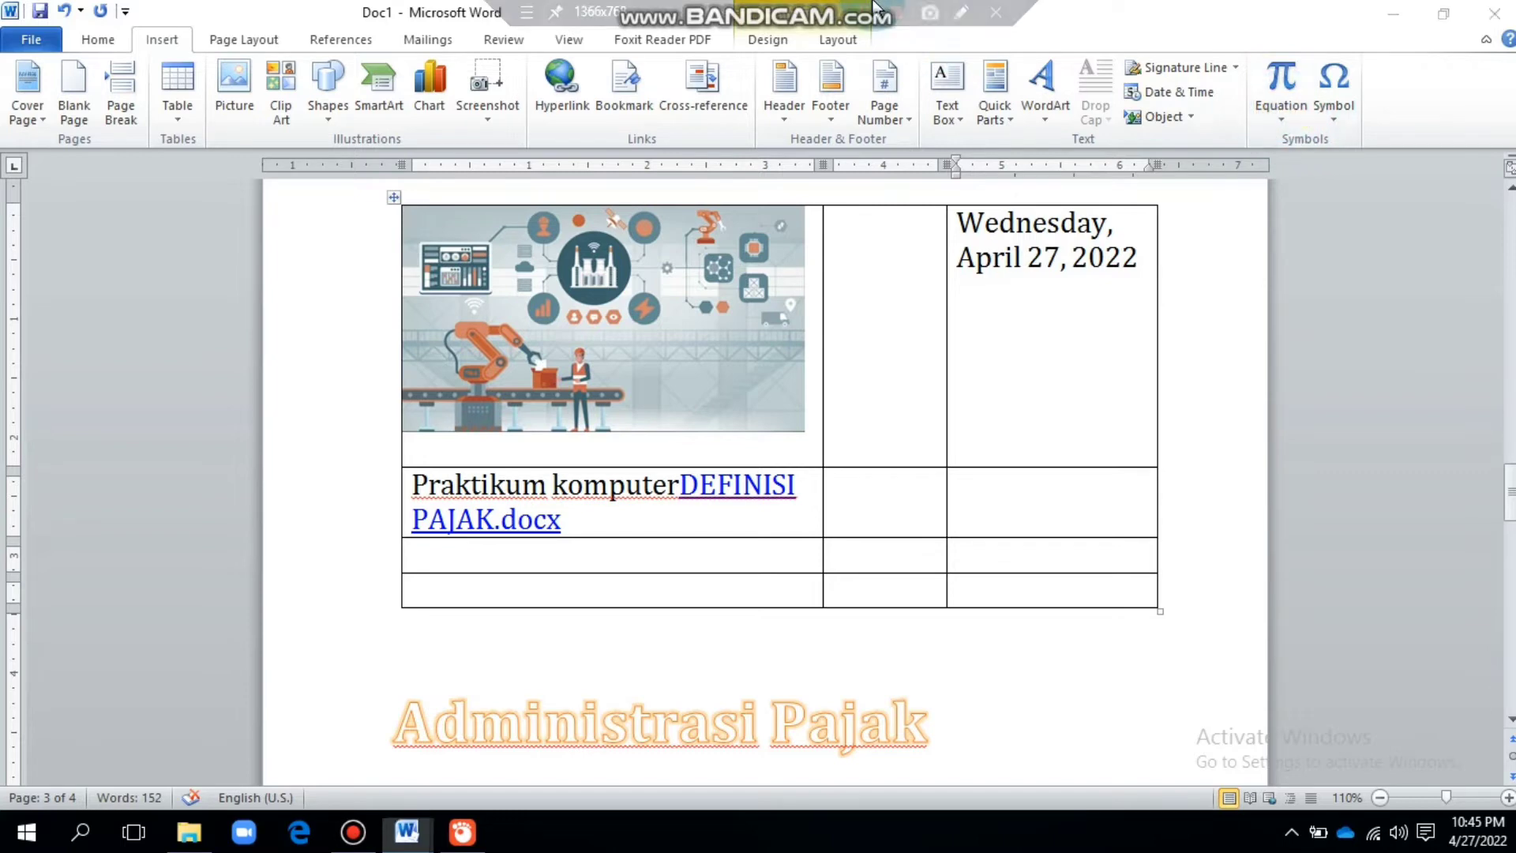
pyautogui.click(1290, 121)
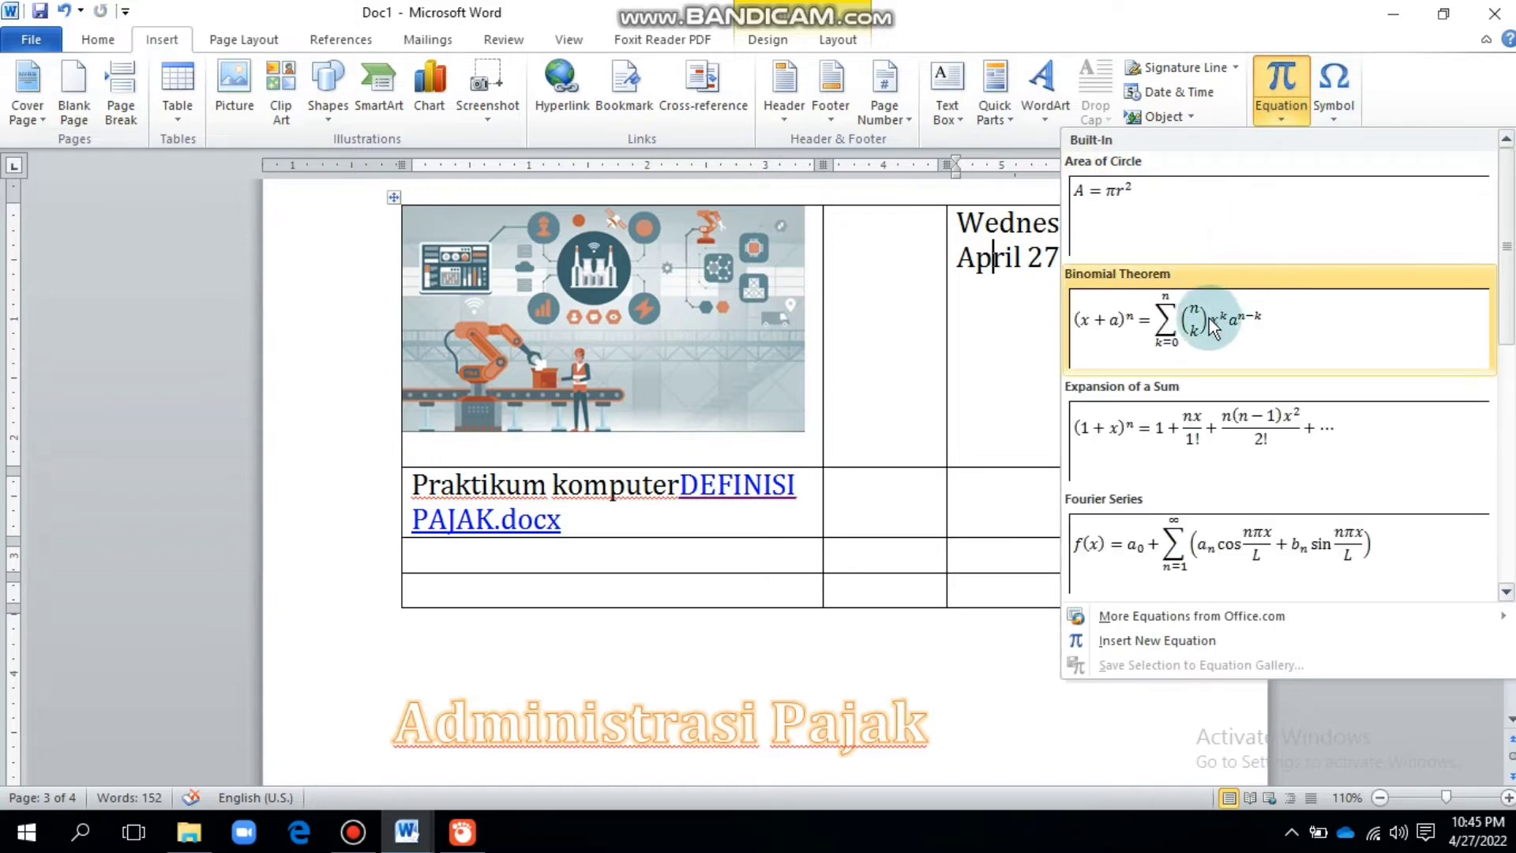
pyautogui.scroll(-4, 1167, 382)
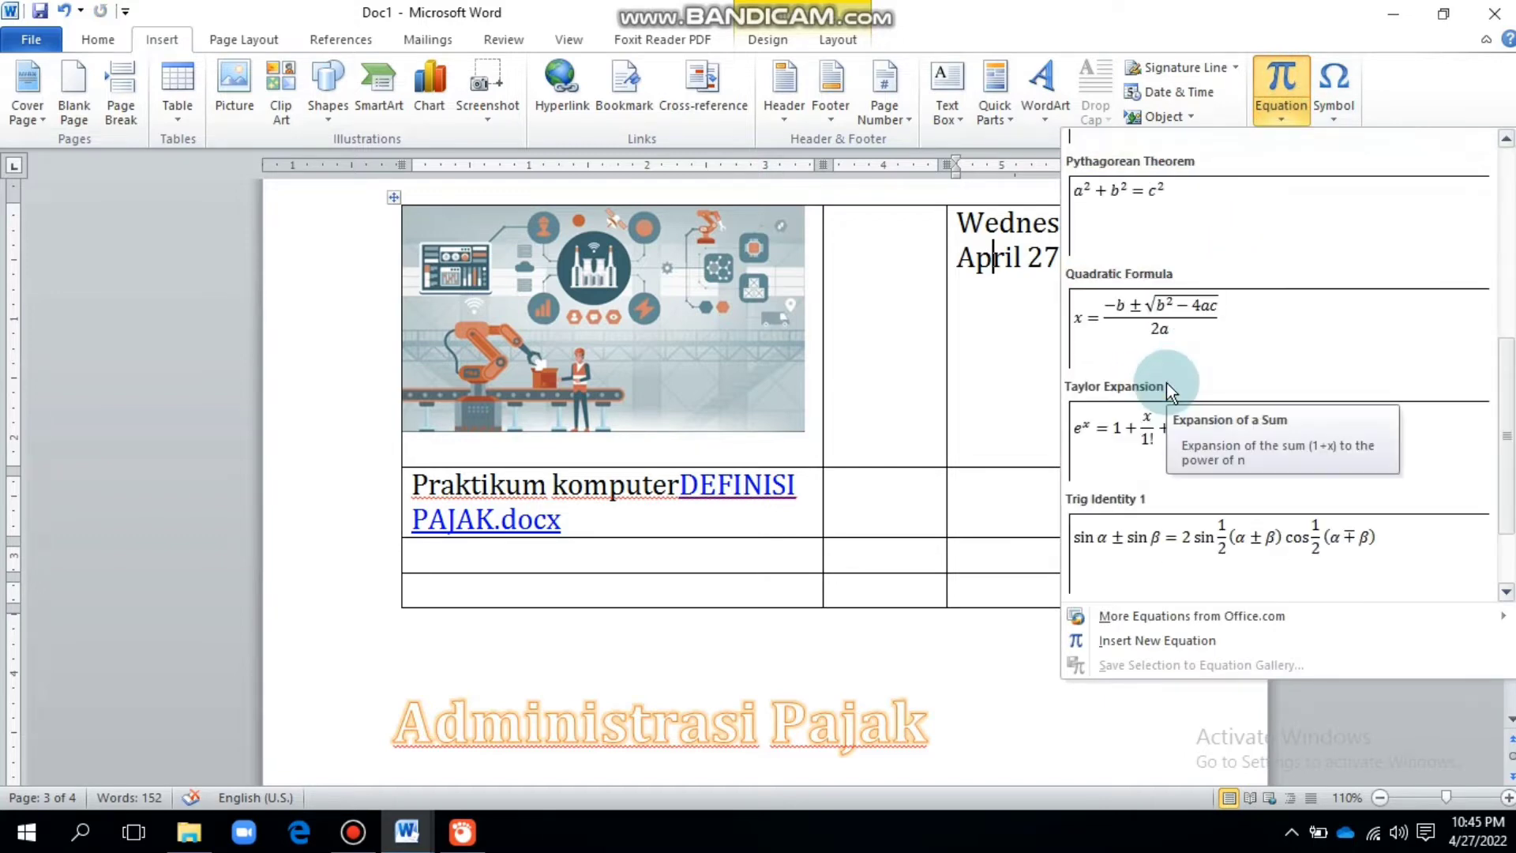
pyautogui.scroll(4, 1167, 383)
pyautogui.click(1163, 221)
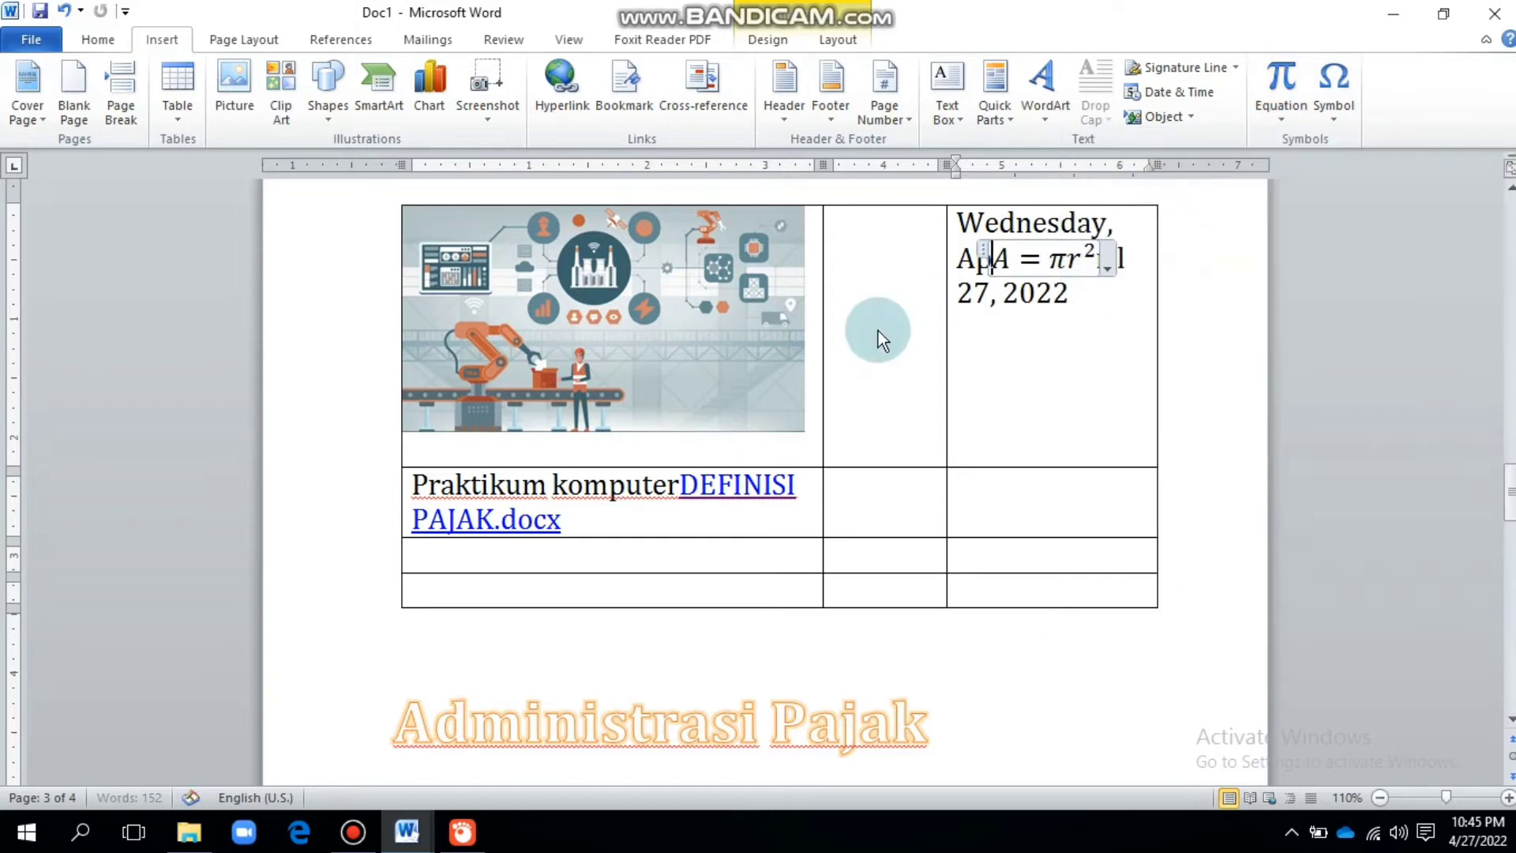
pyautogui.click(63, 10)
# Insert the built-in Area of Circle equation into the third column of the "Praktikum komputer" row.
pyautogui.click(1078, 380)
pyautogui.click(887, 485)
pyautogui.click(1058, 505)
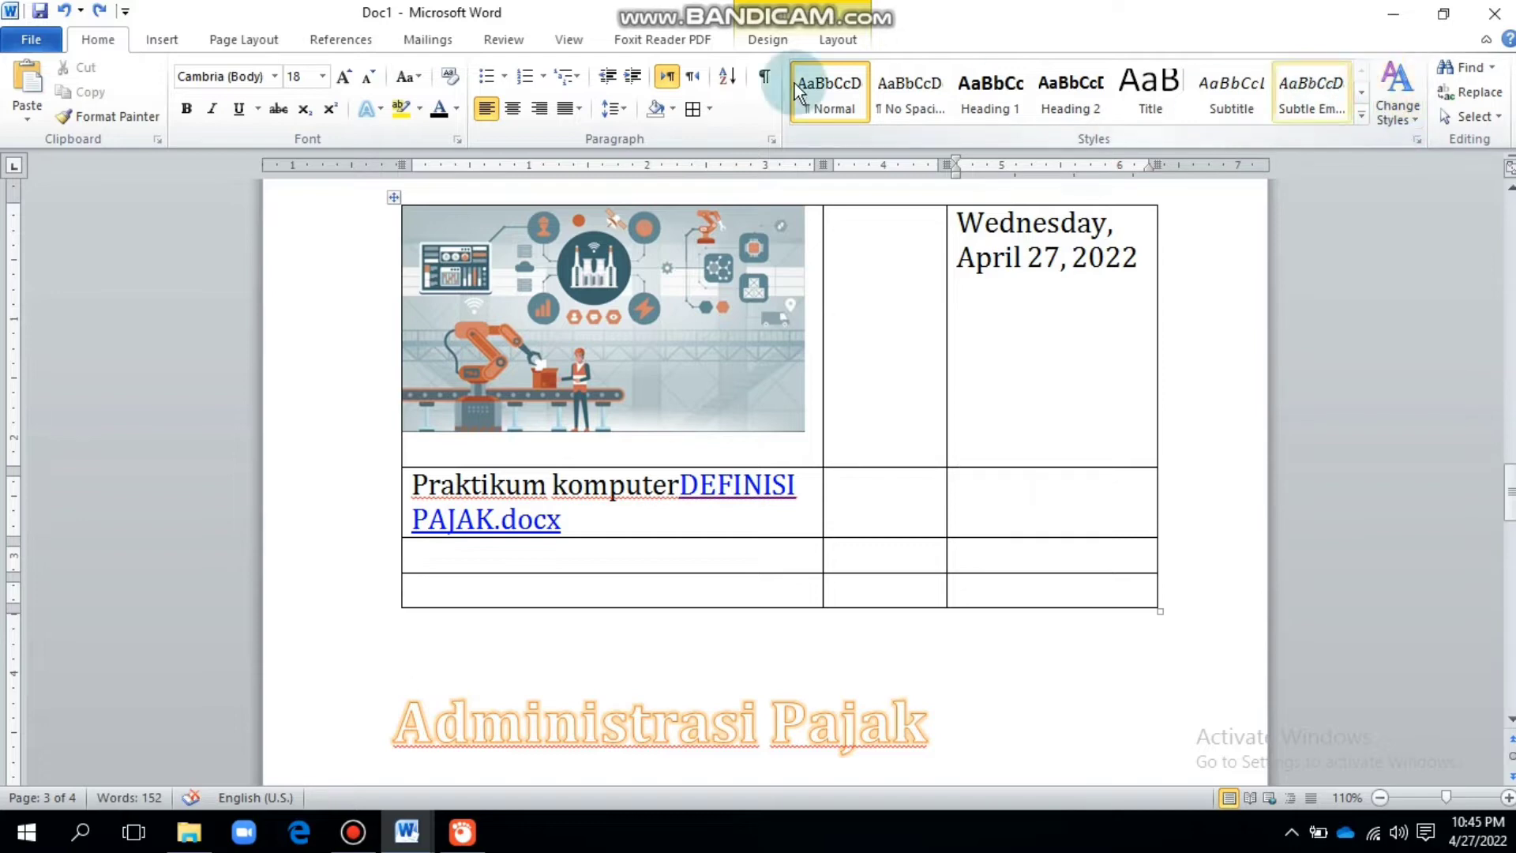
pyautogui.click(164, 40)
pyautogui.click(1263, 109)
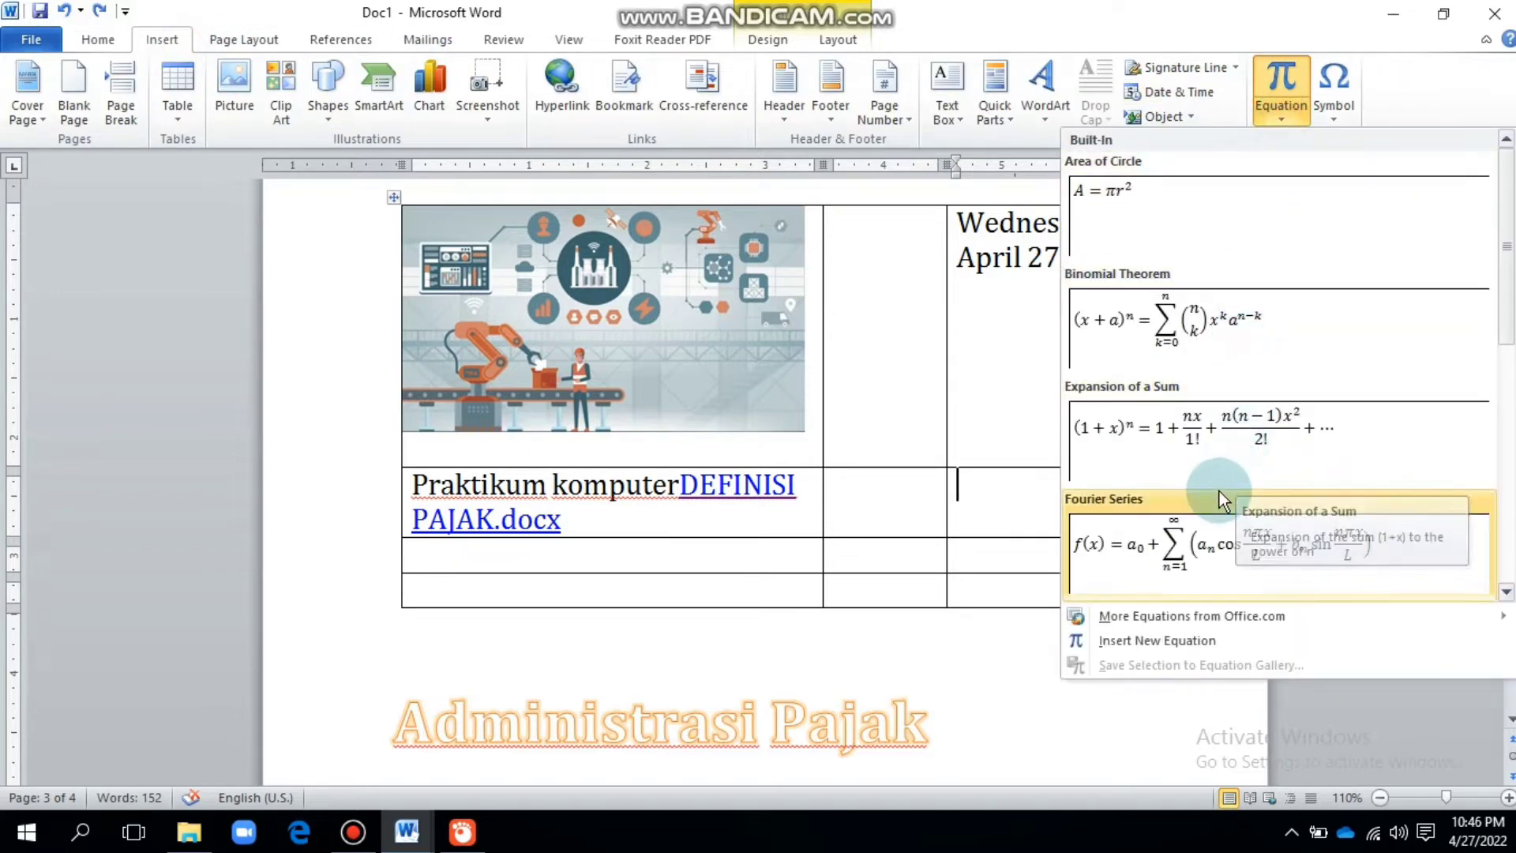
pyautogui.scroll(-3, 1219, 491)
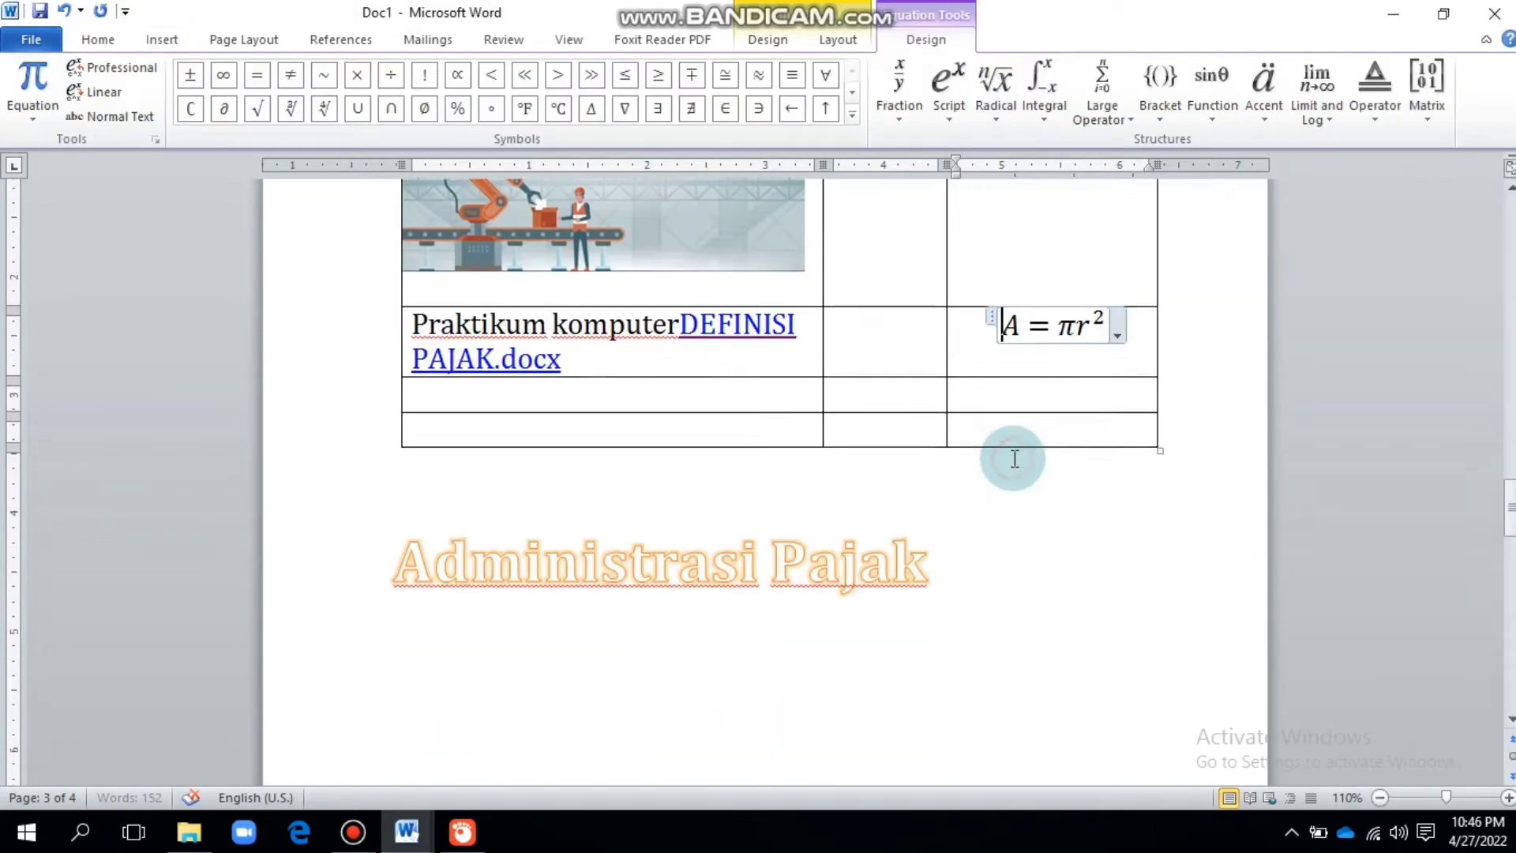
pyautogui.scroll(-1, 1016, 457)
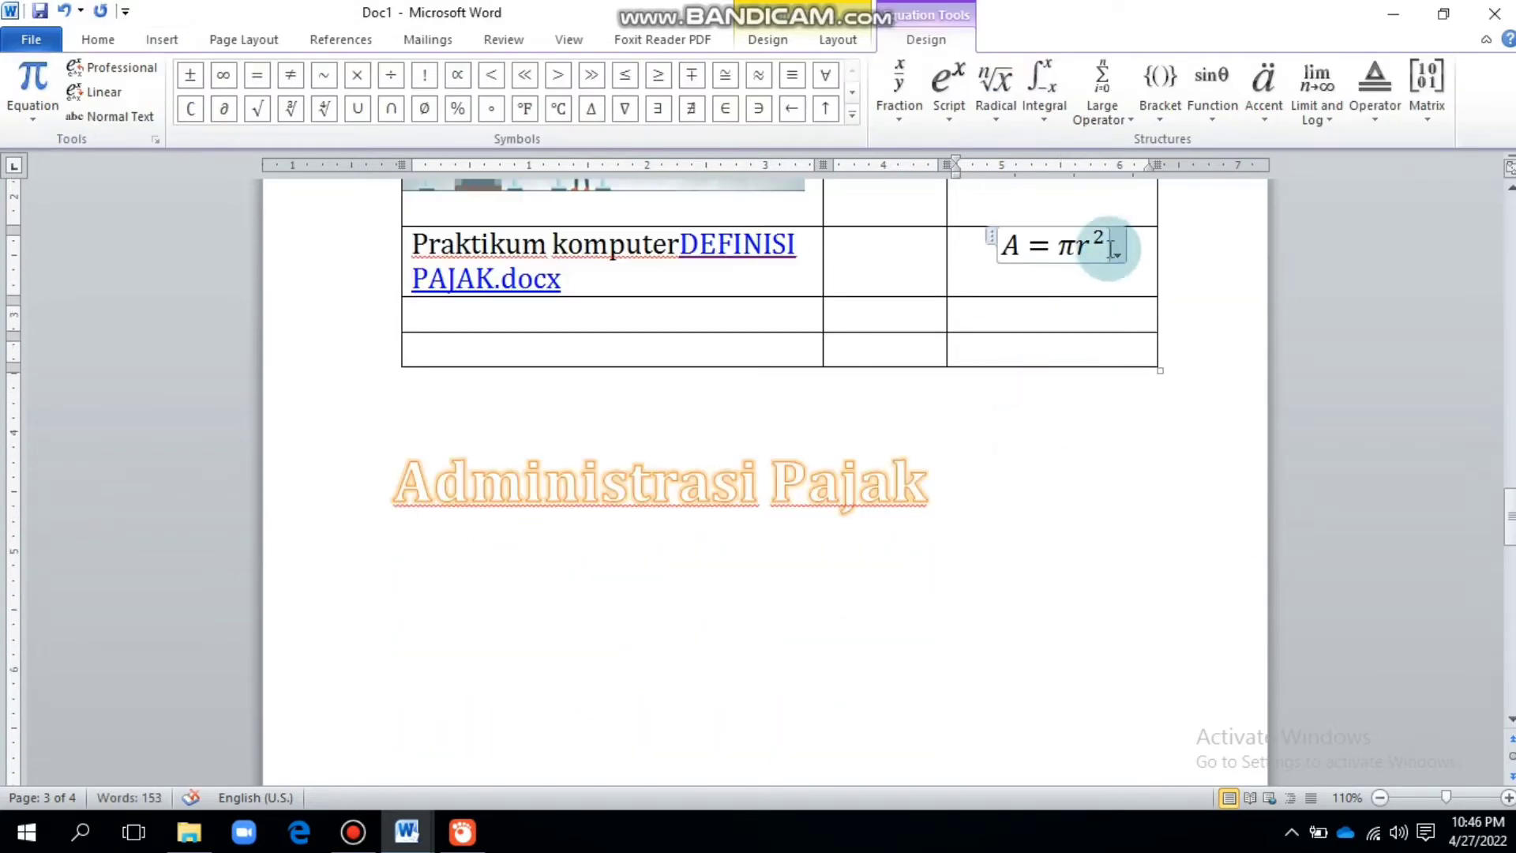
# Increase the font size of the Area of Circle equation to 22.
pyautogui.click(107, 36)
pyautogui.click(339, 78)
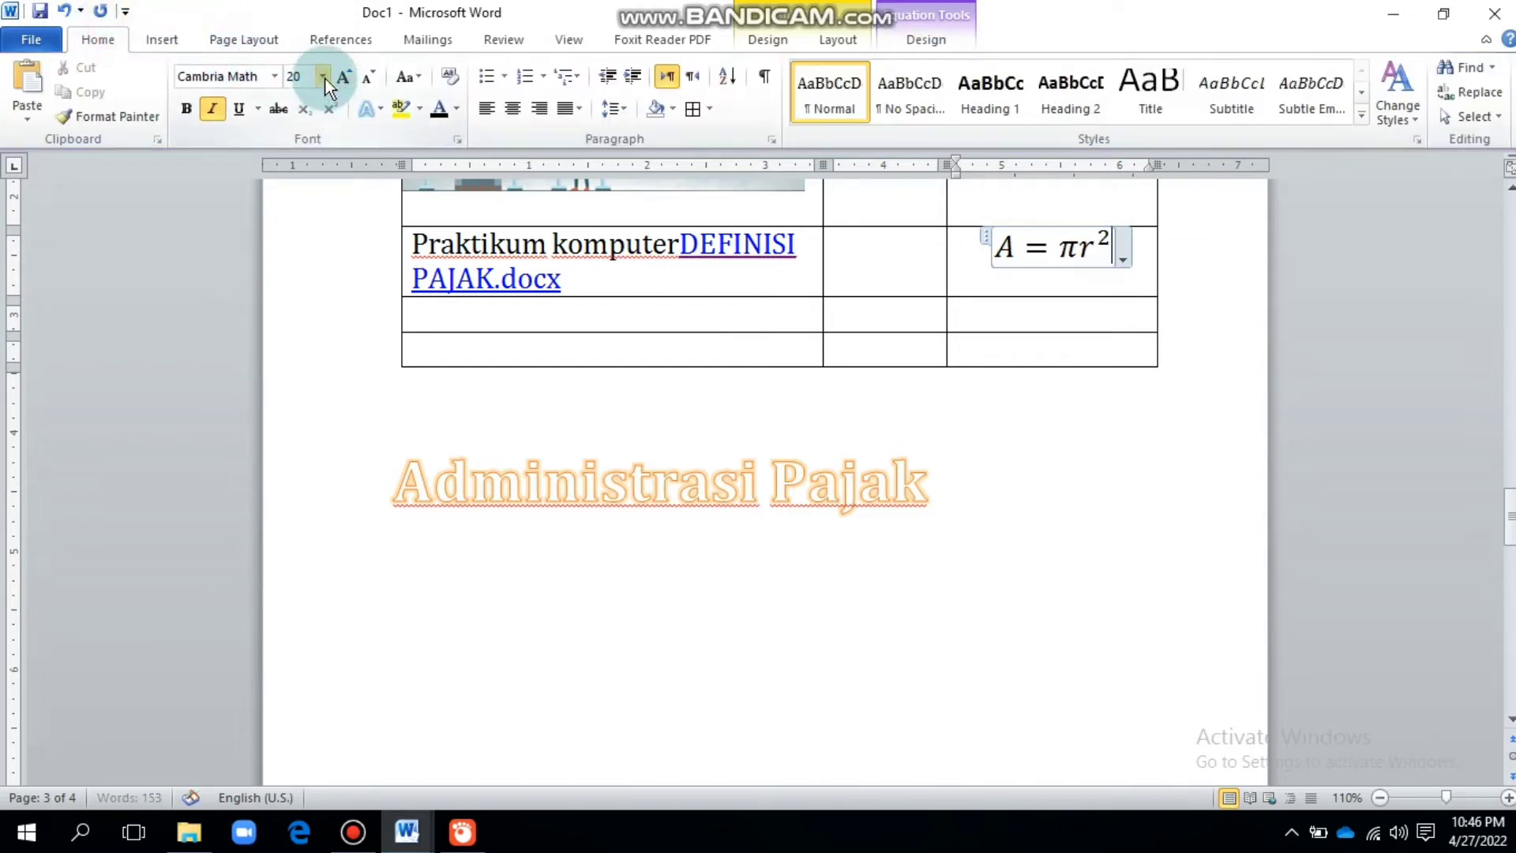
pyautogui.click(344, 76)
pyautogui.click(1109, 246)
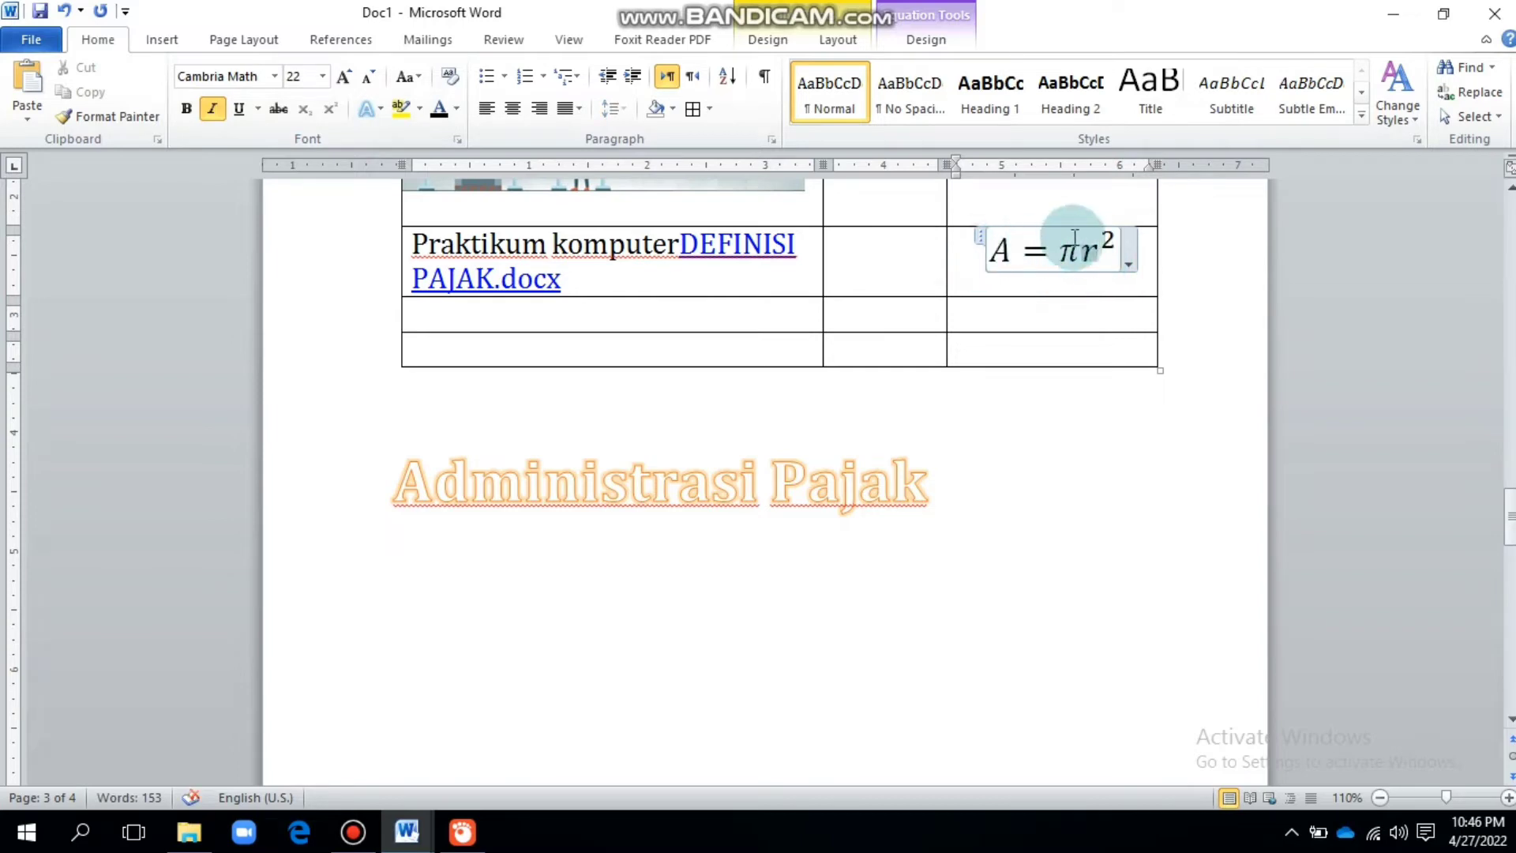
# Try inserting the built-in Fourier Series equation inside the Area of Circle equation and undo it.
pyautogui.click(154, 40)
pyautogui.click(1282, 119)
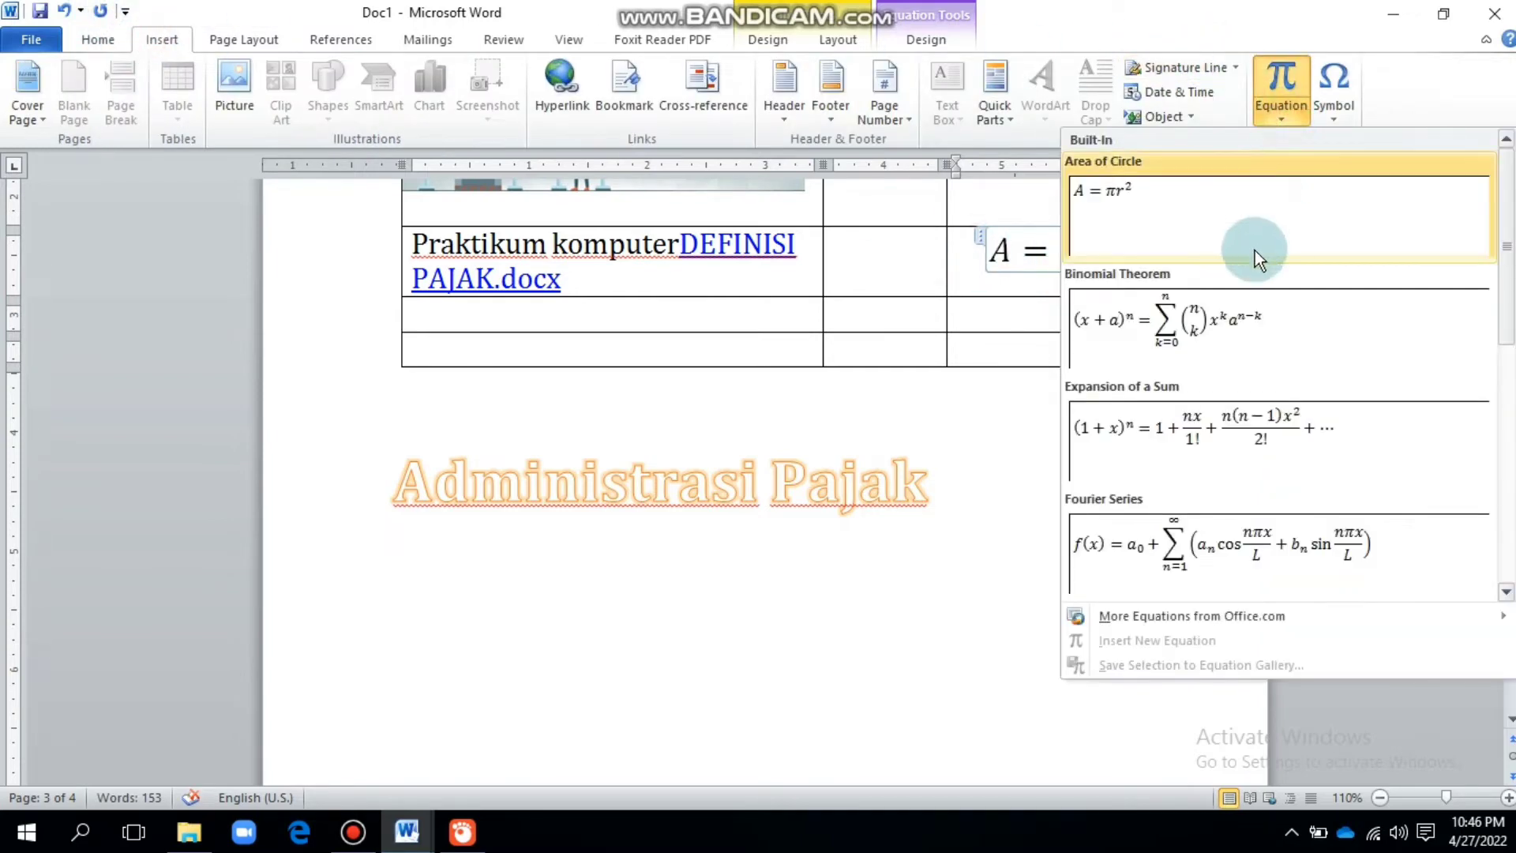
pyautogui.click(1276, 532)
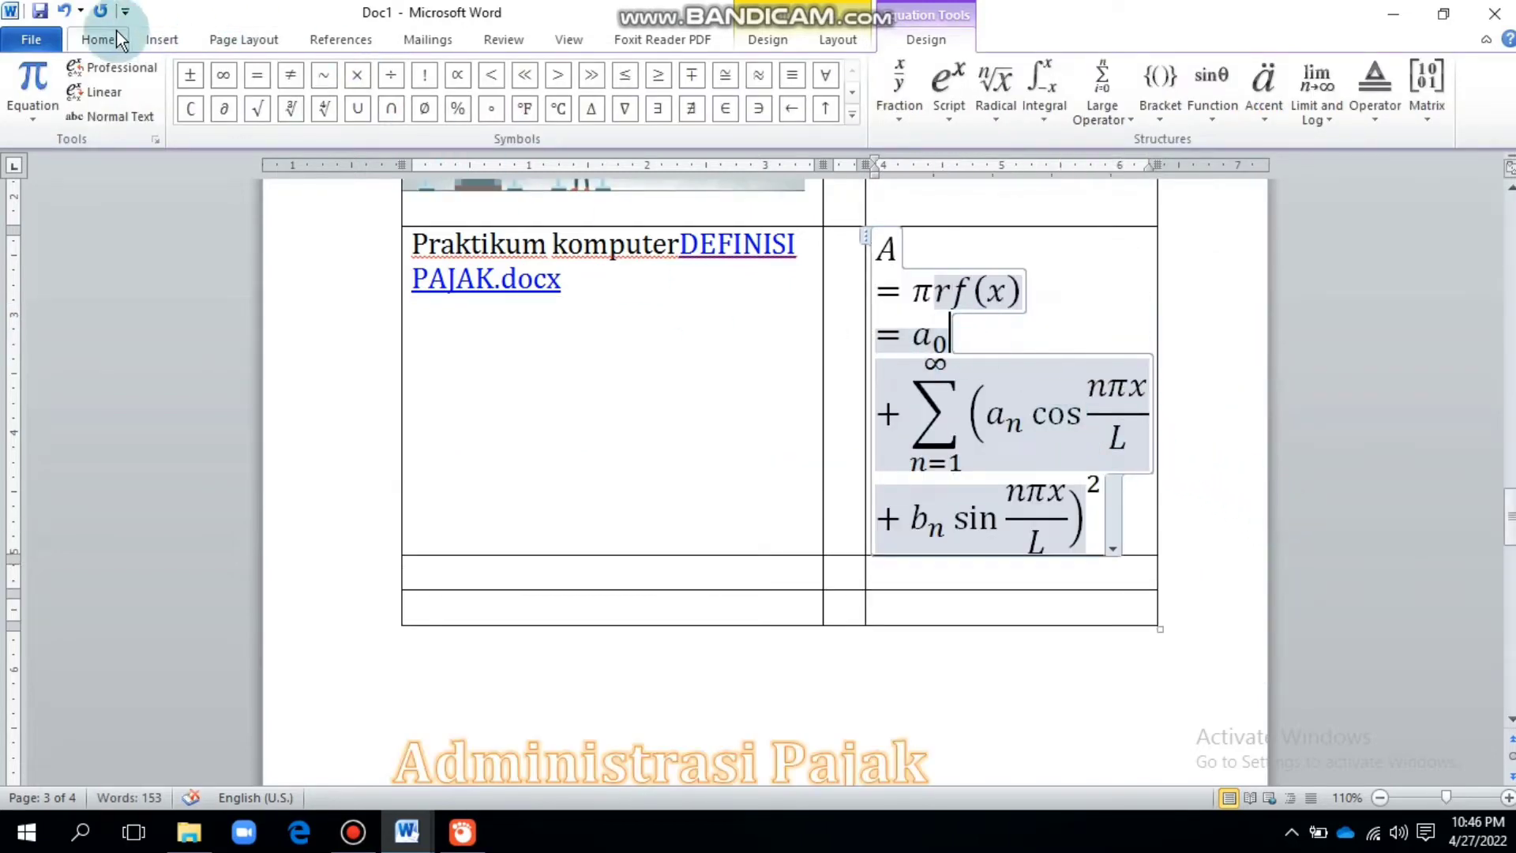
pyautogui.click(64, 11)
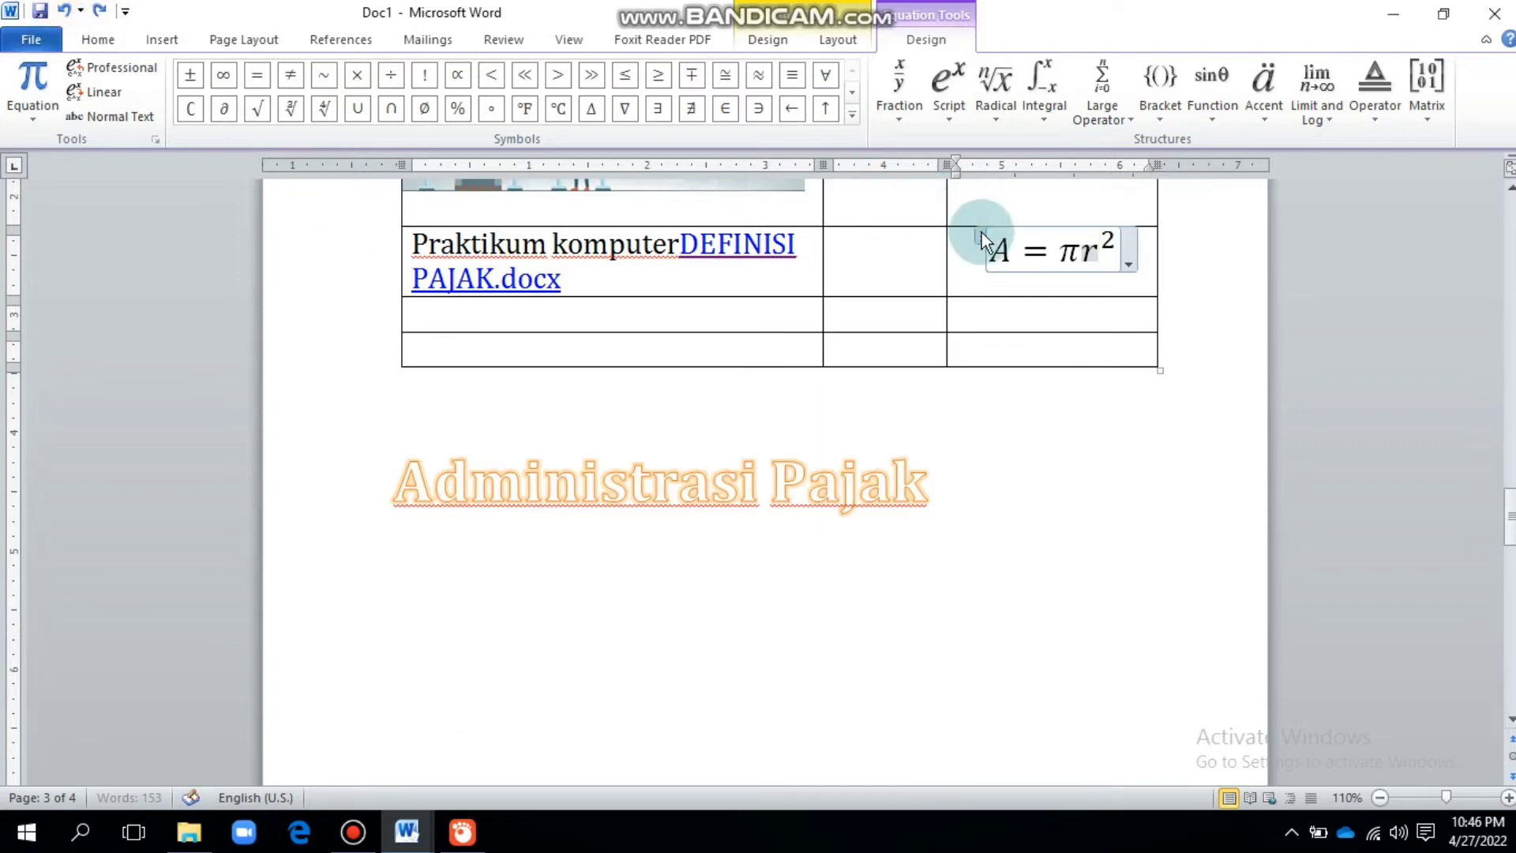
# Insert the symbols α, β, π and % in that order into the table cell directly below the equation.
pyautogui.click(1042, 320)
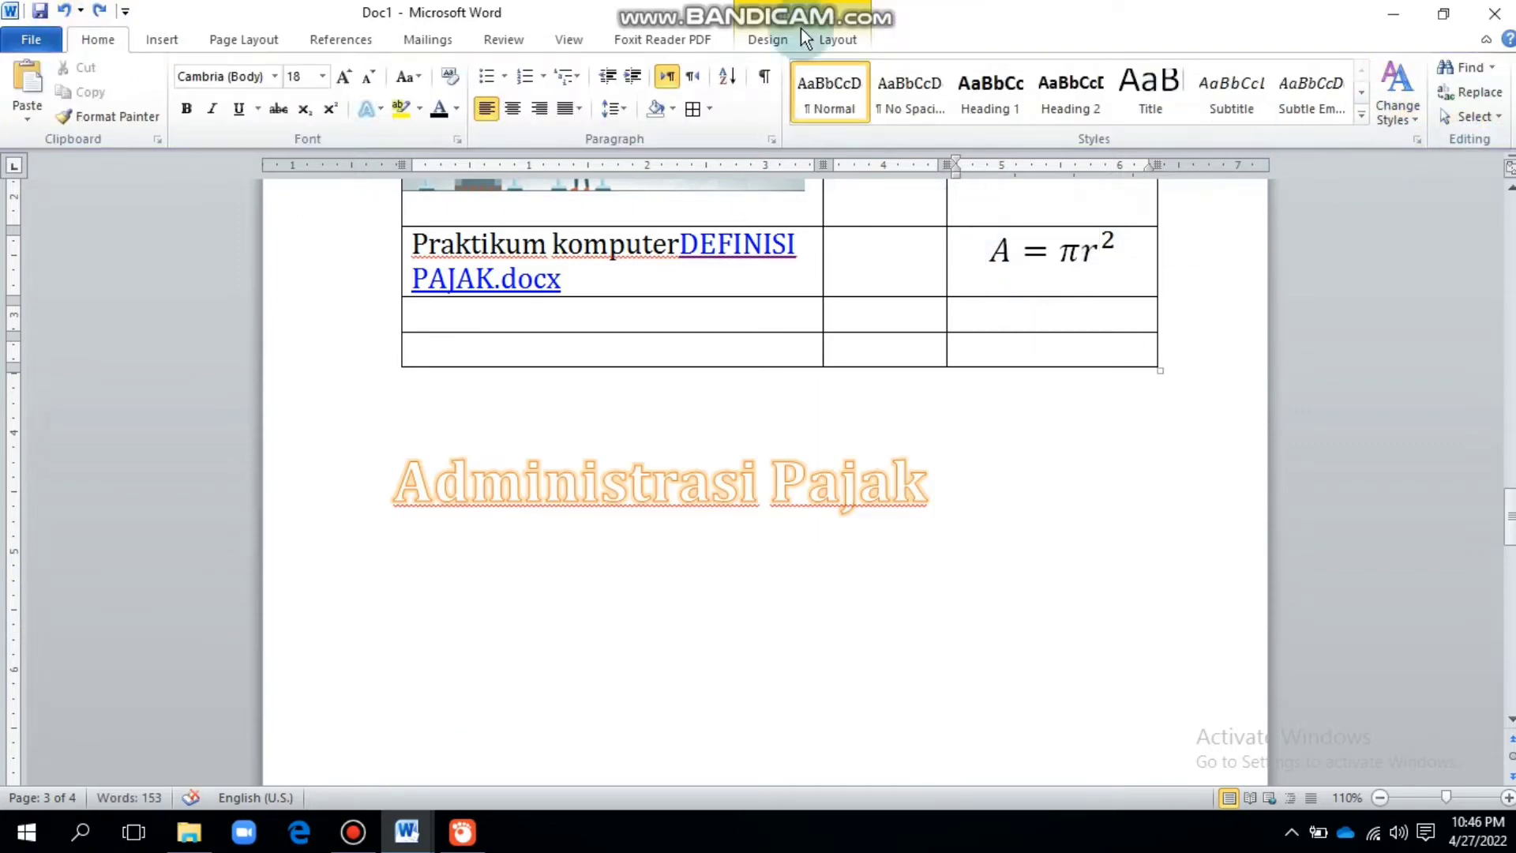
pyautogui.click(160, 40)
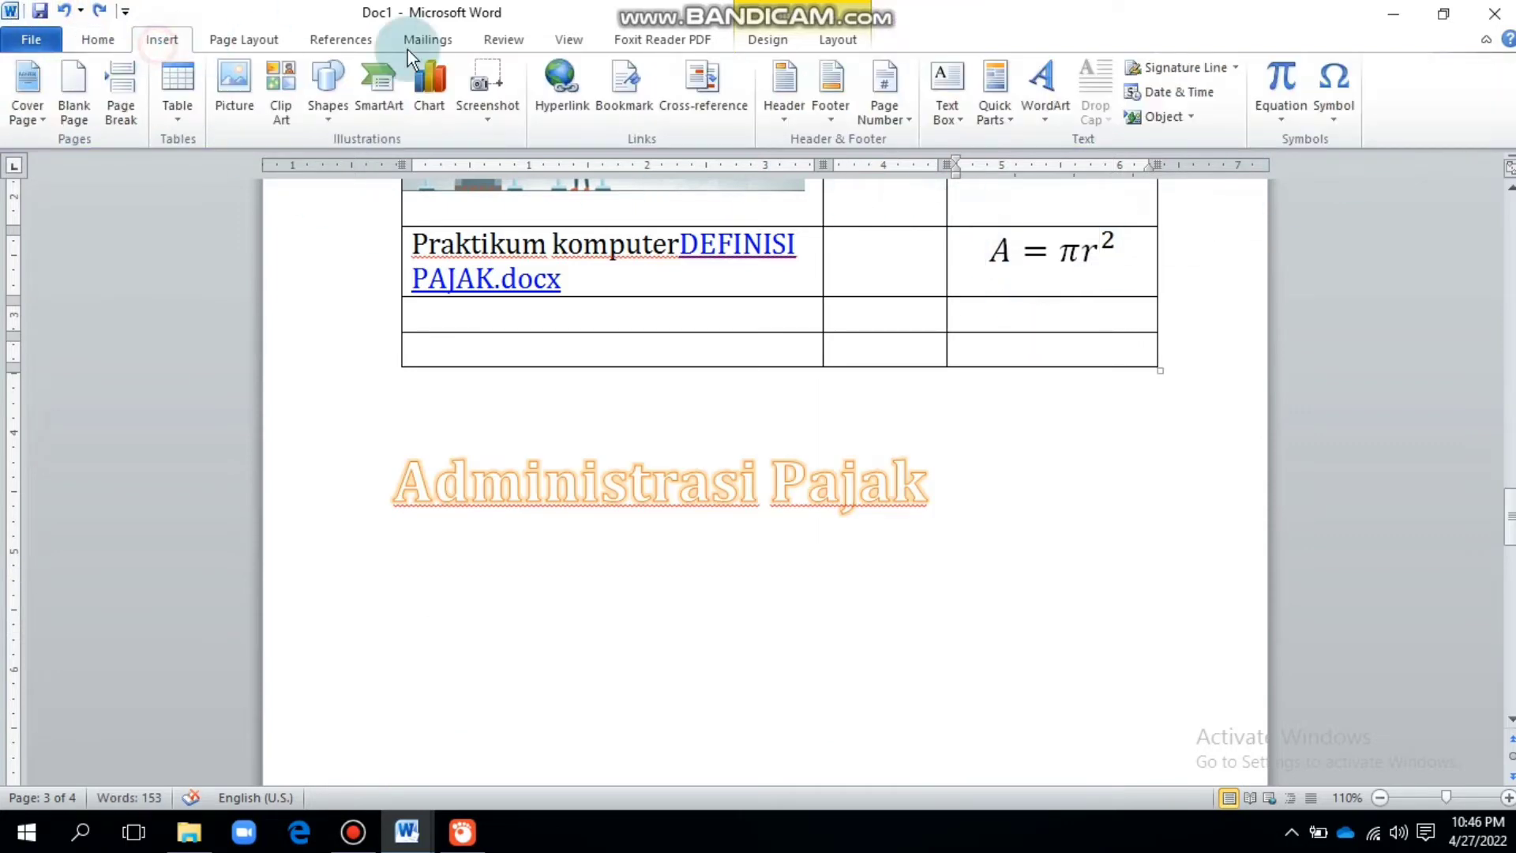
pyautogui.click(1297, 122)
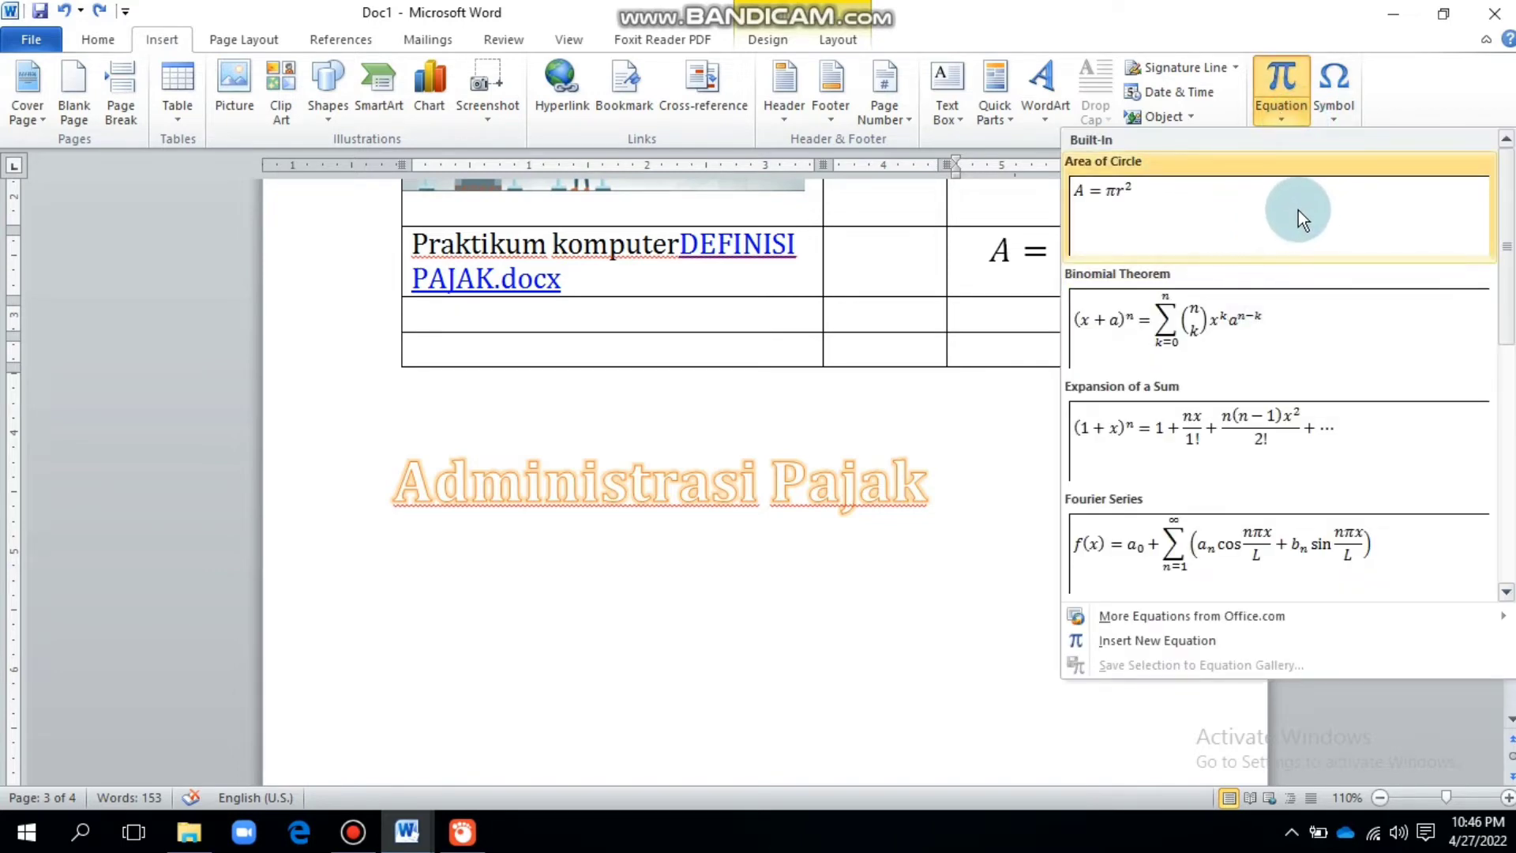
pyautogui.click(1341, 119)
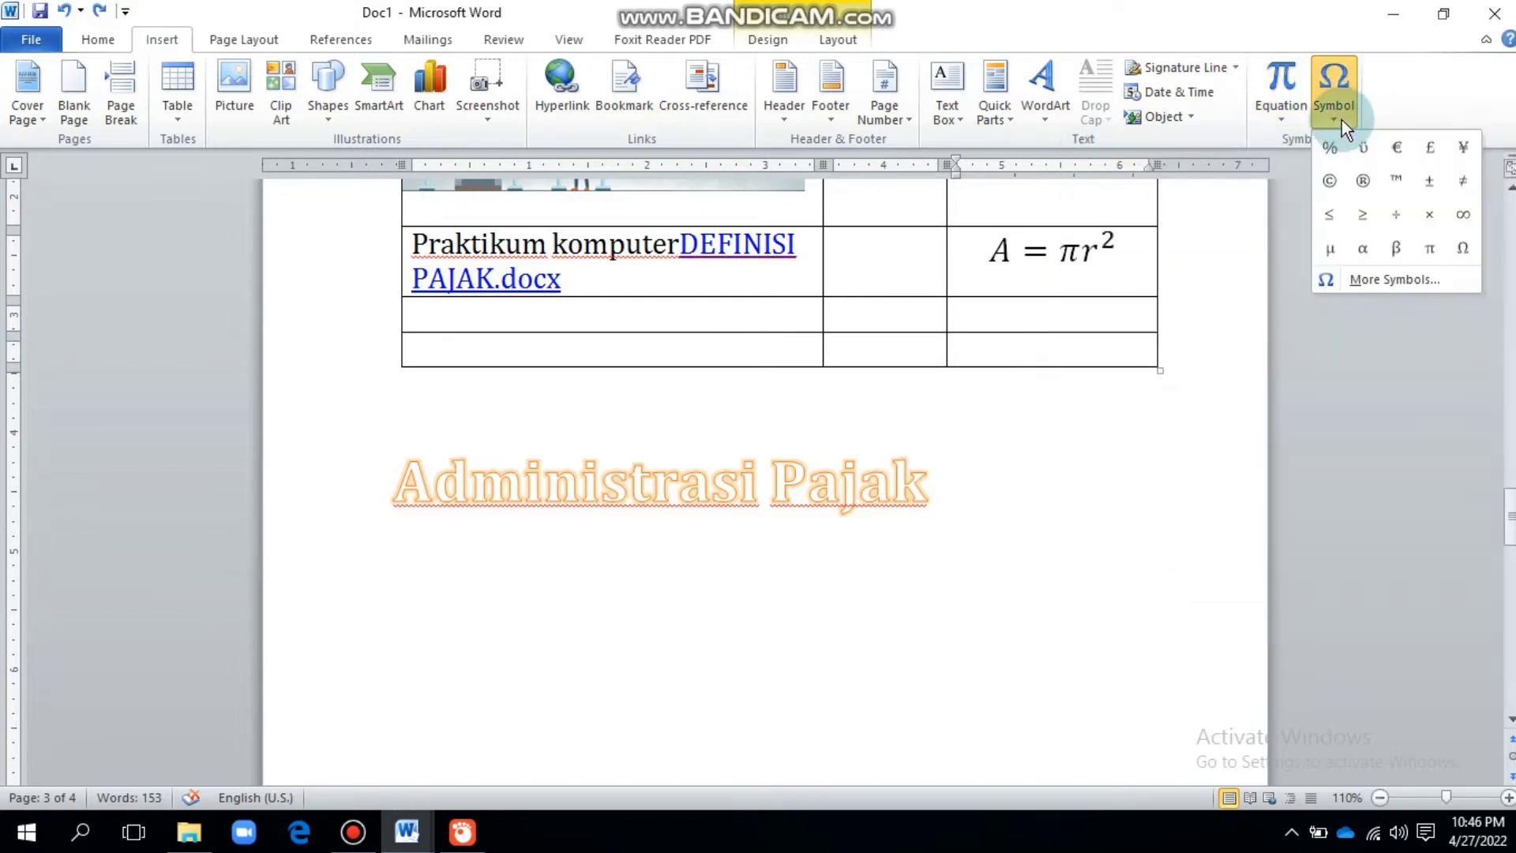
pyautogui.click(1361, 248)
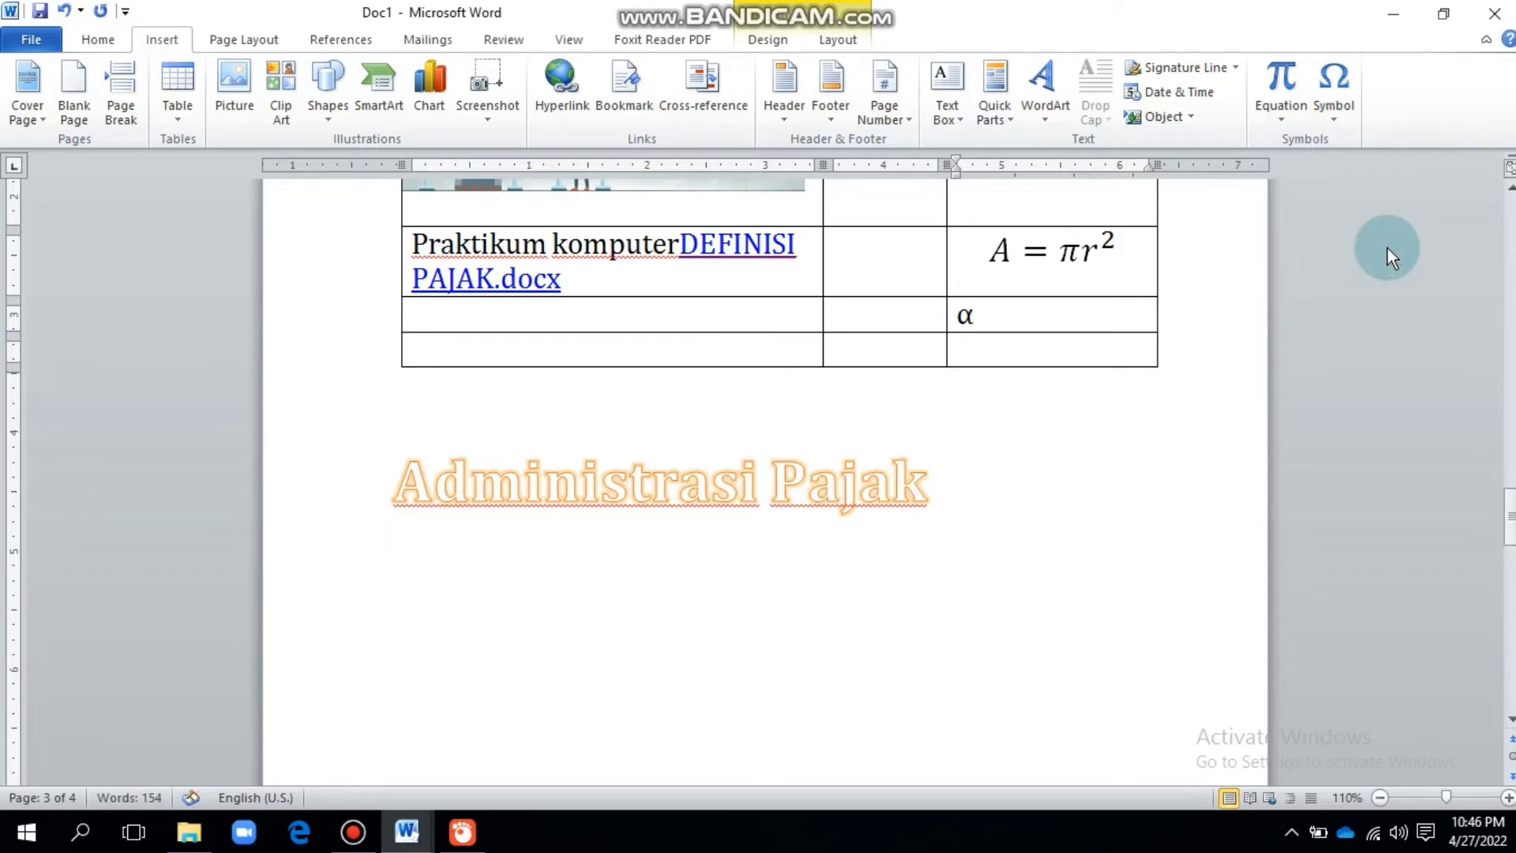
pyautogui.click(1328, 112)
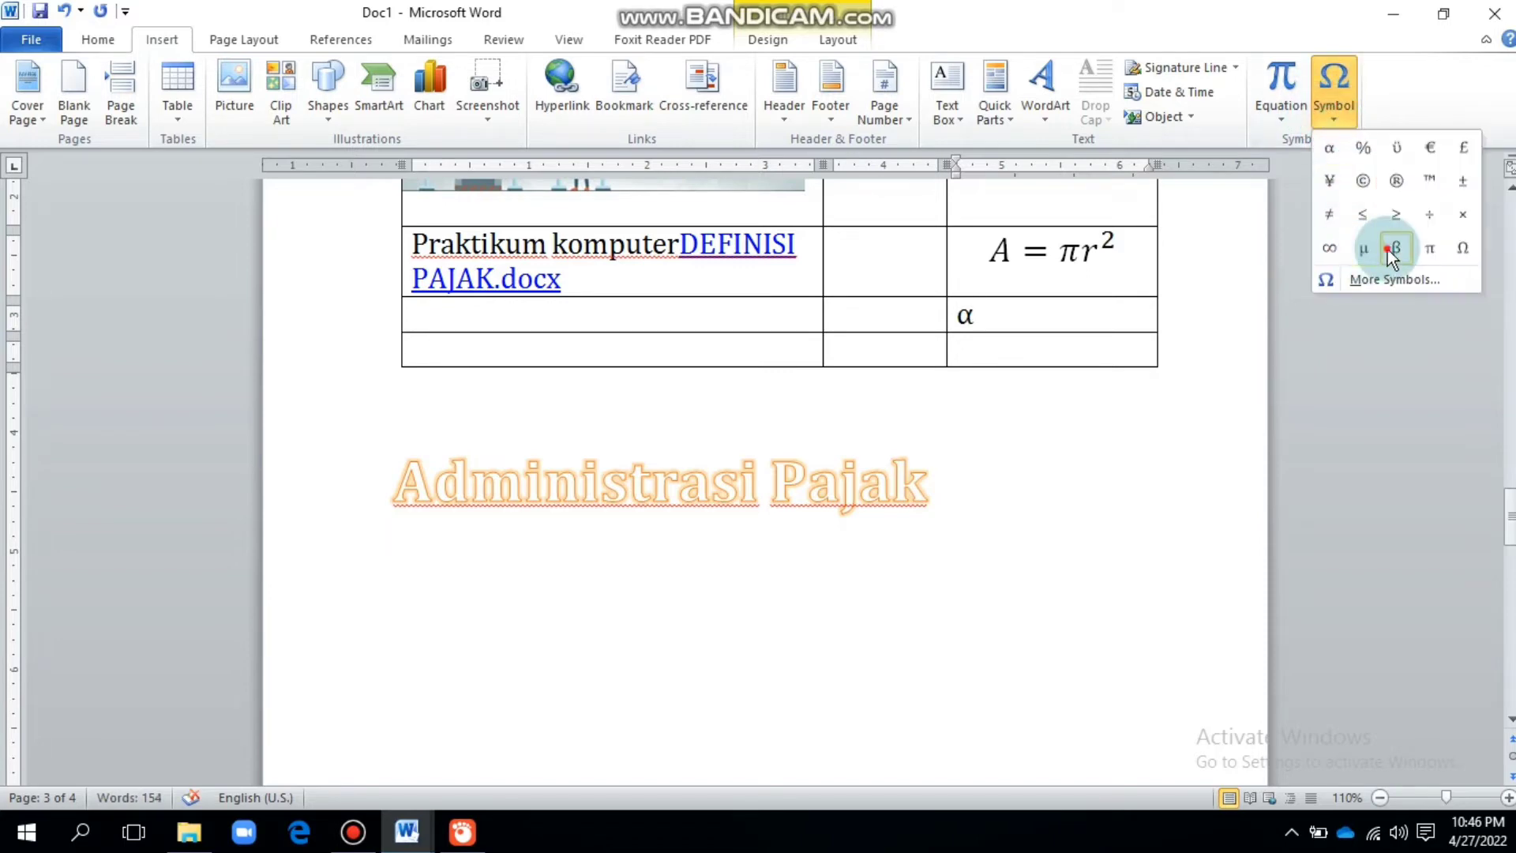
pyautogui.click(1390, 251)
pyautogui.click(1330, 111)
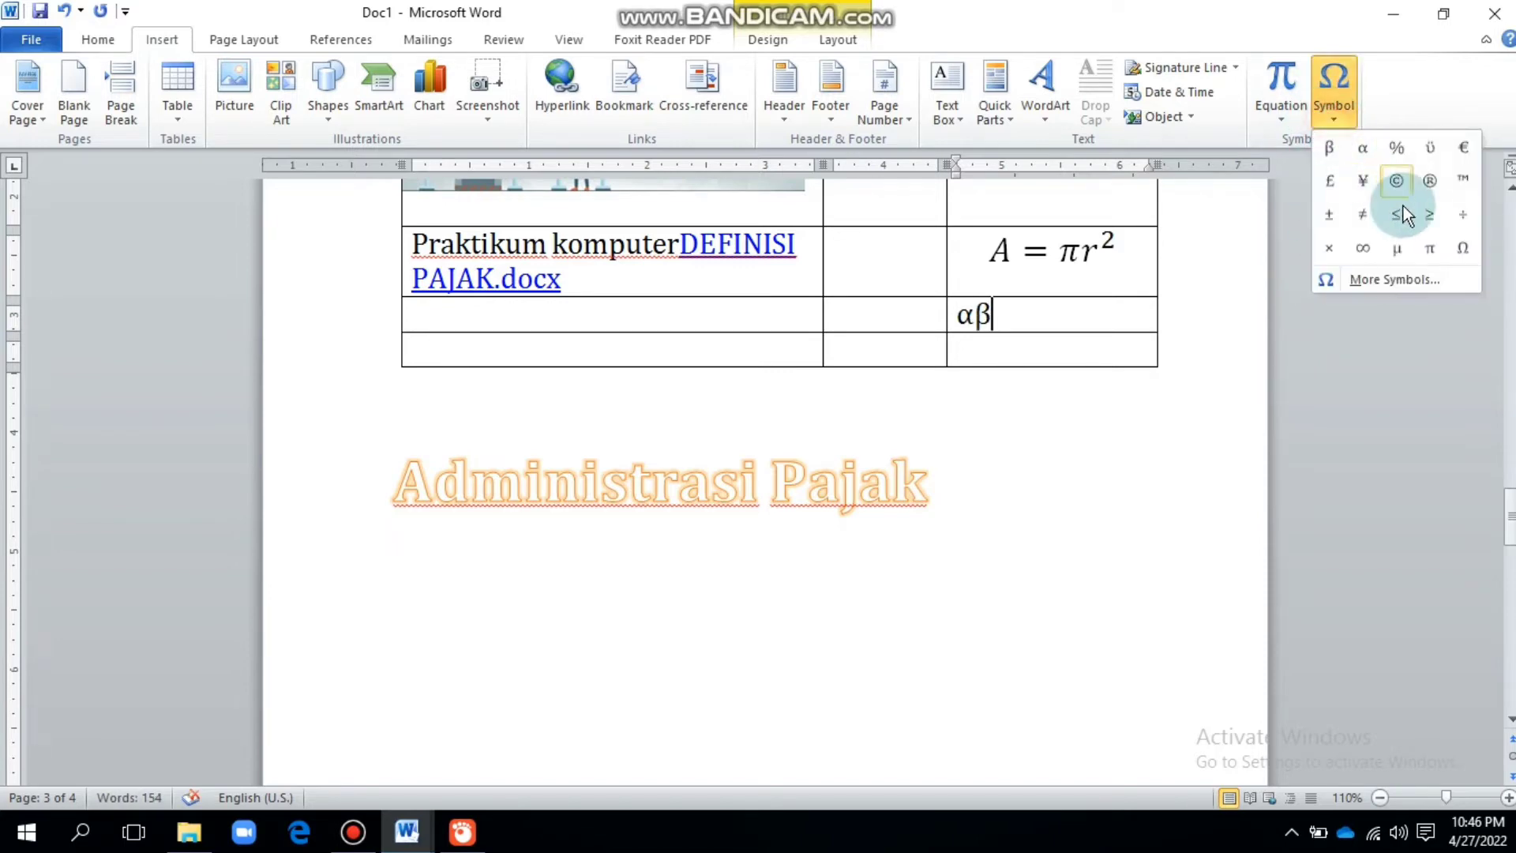
pyautogui.click(1419, 248)
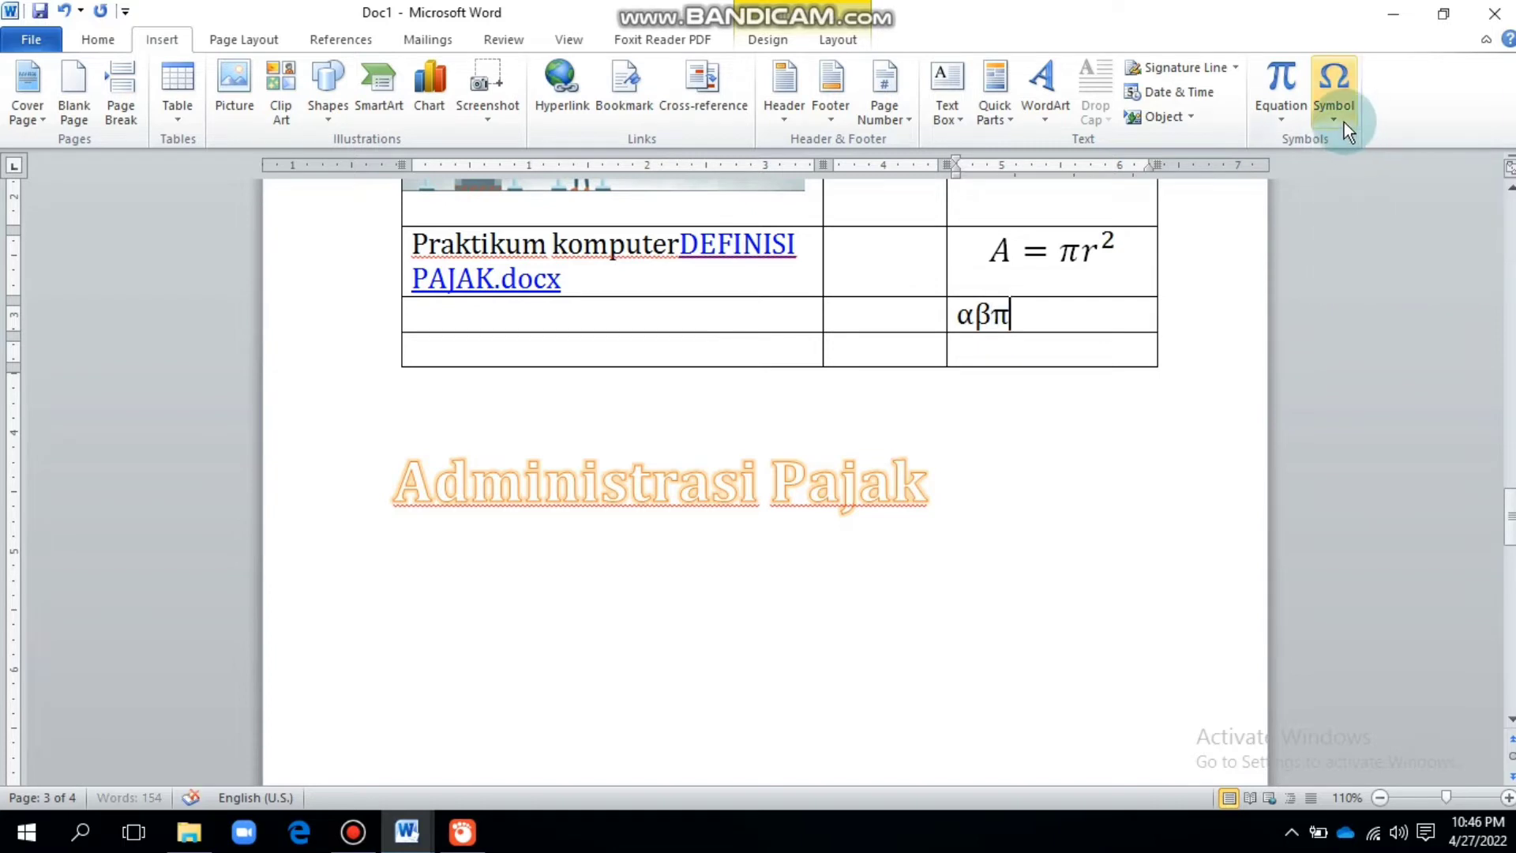
pyautogui.click(1342, 121)
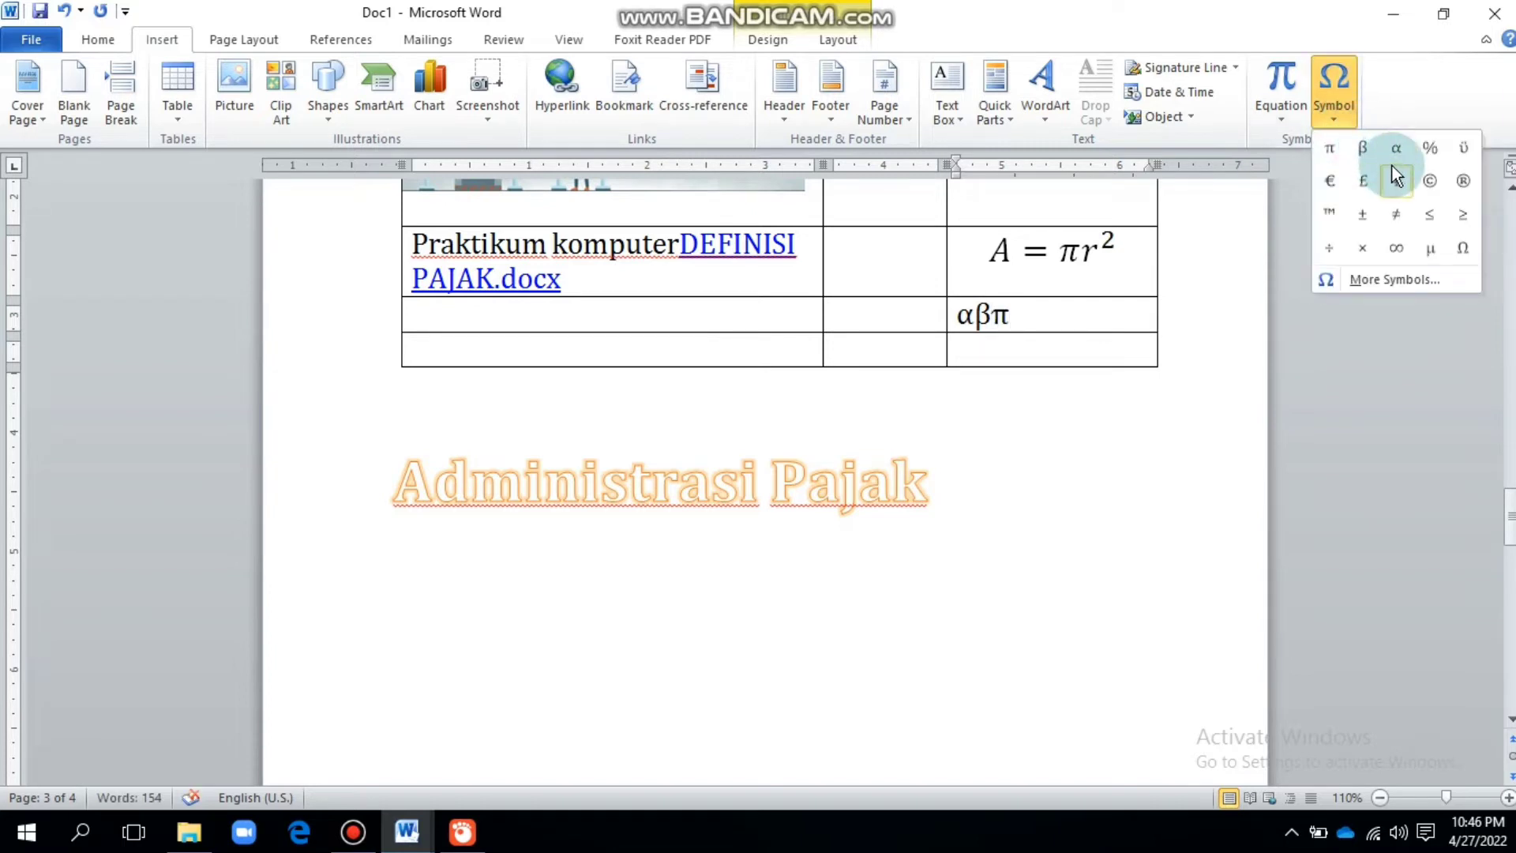
pyautogui.click(1432, 146)
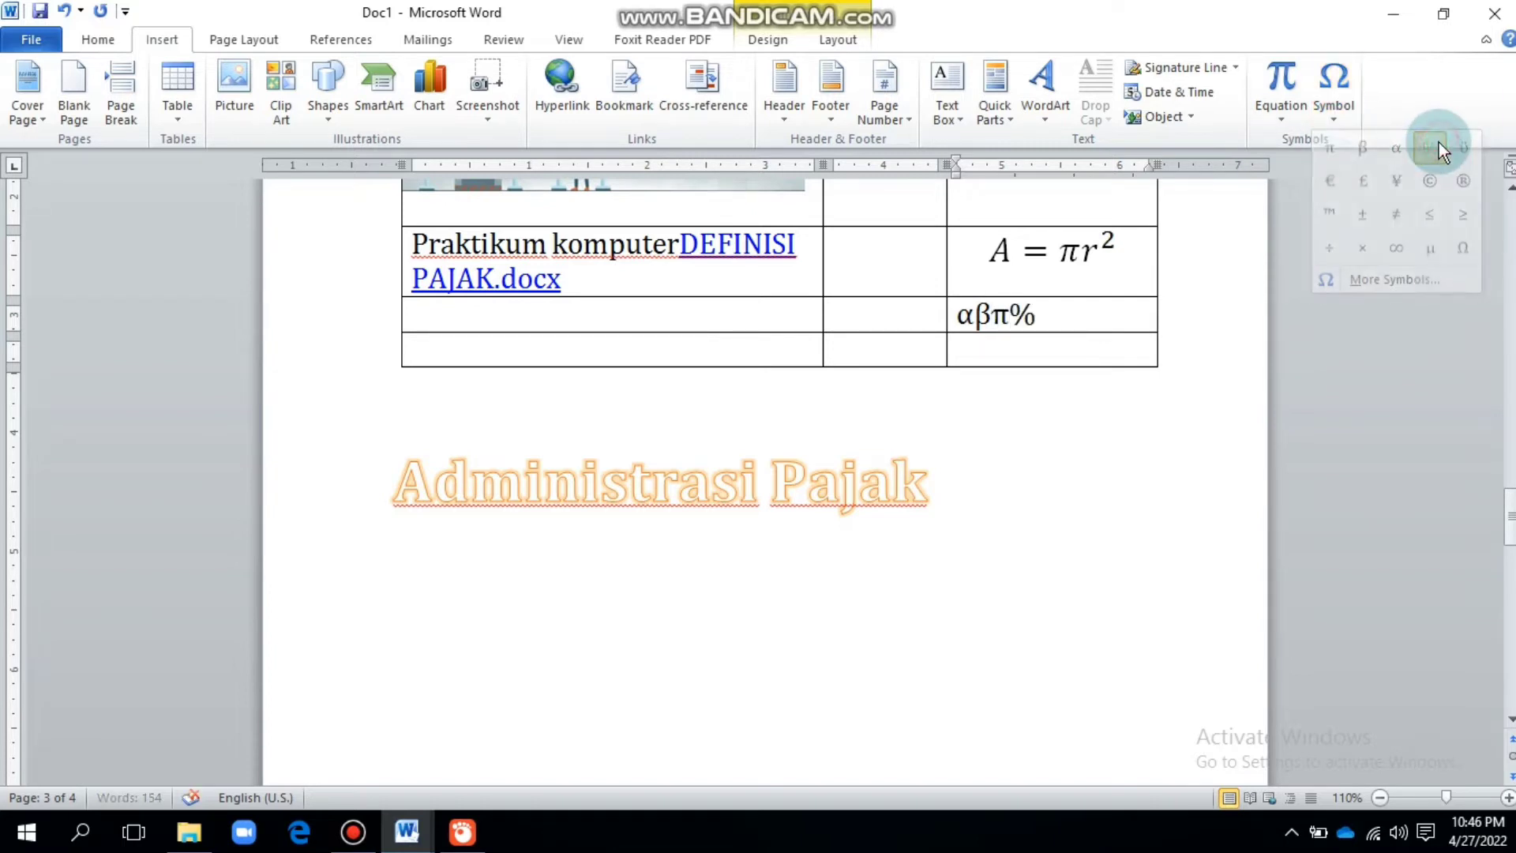
# Browse the full symbol set down to the Mathematical Operators subset and close it without inserting a symbol.
pyautogui.click(1341, 102)
pyautogui.click(1352, 281)
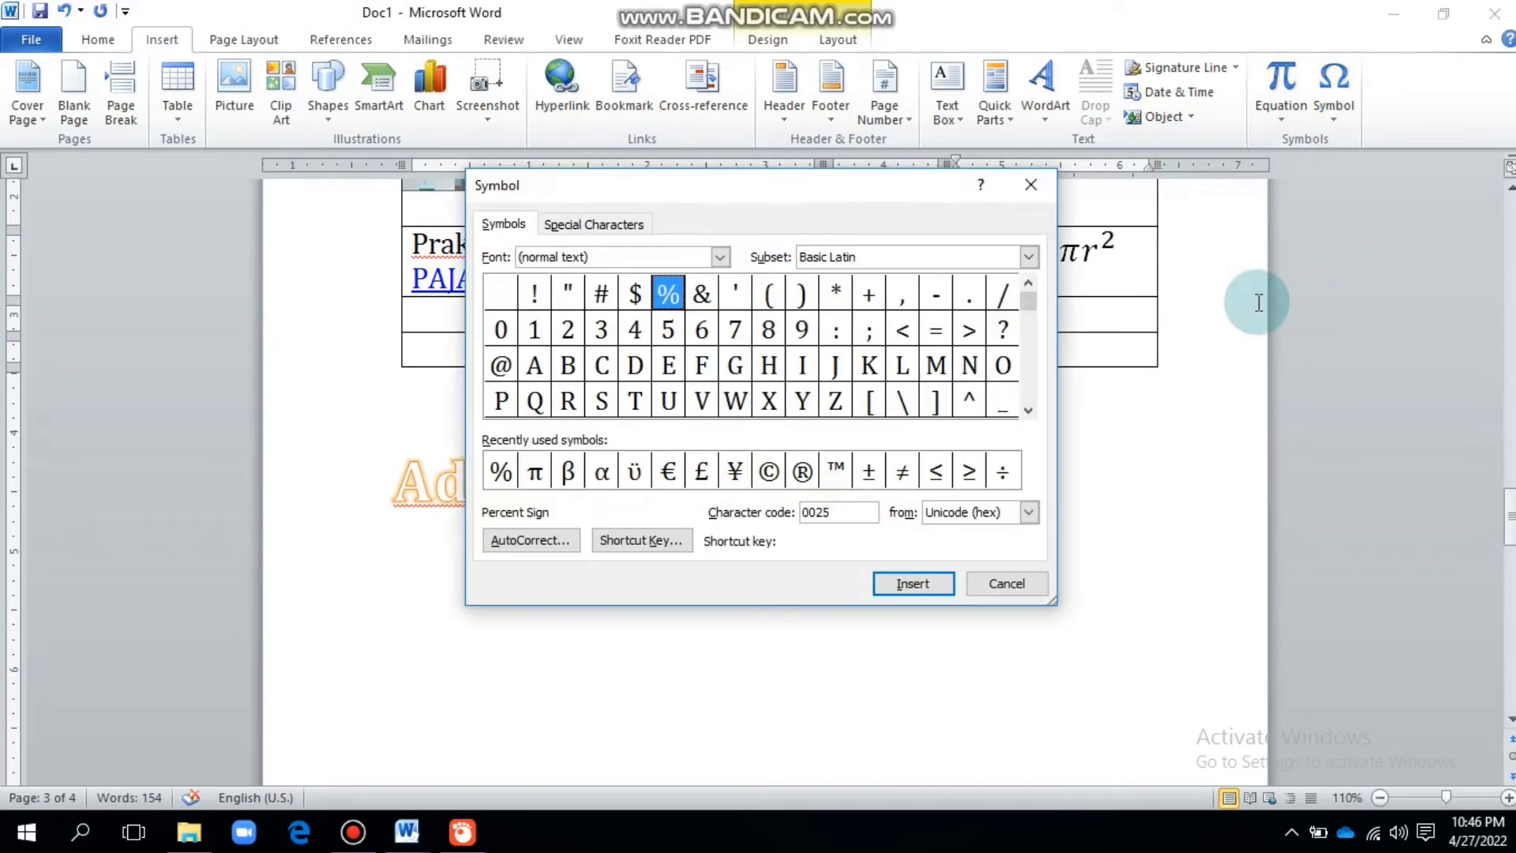
pyautogui.moveTo(1028, 327); pyautogui.dragTo(1023, 358)
pyautogui.click(1016, 364)
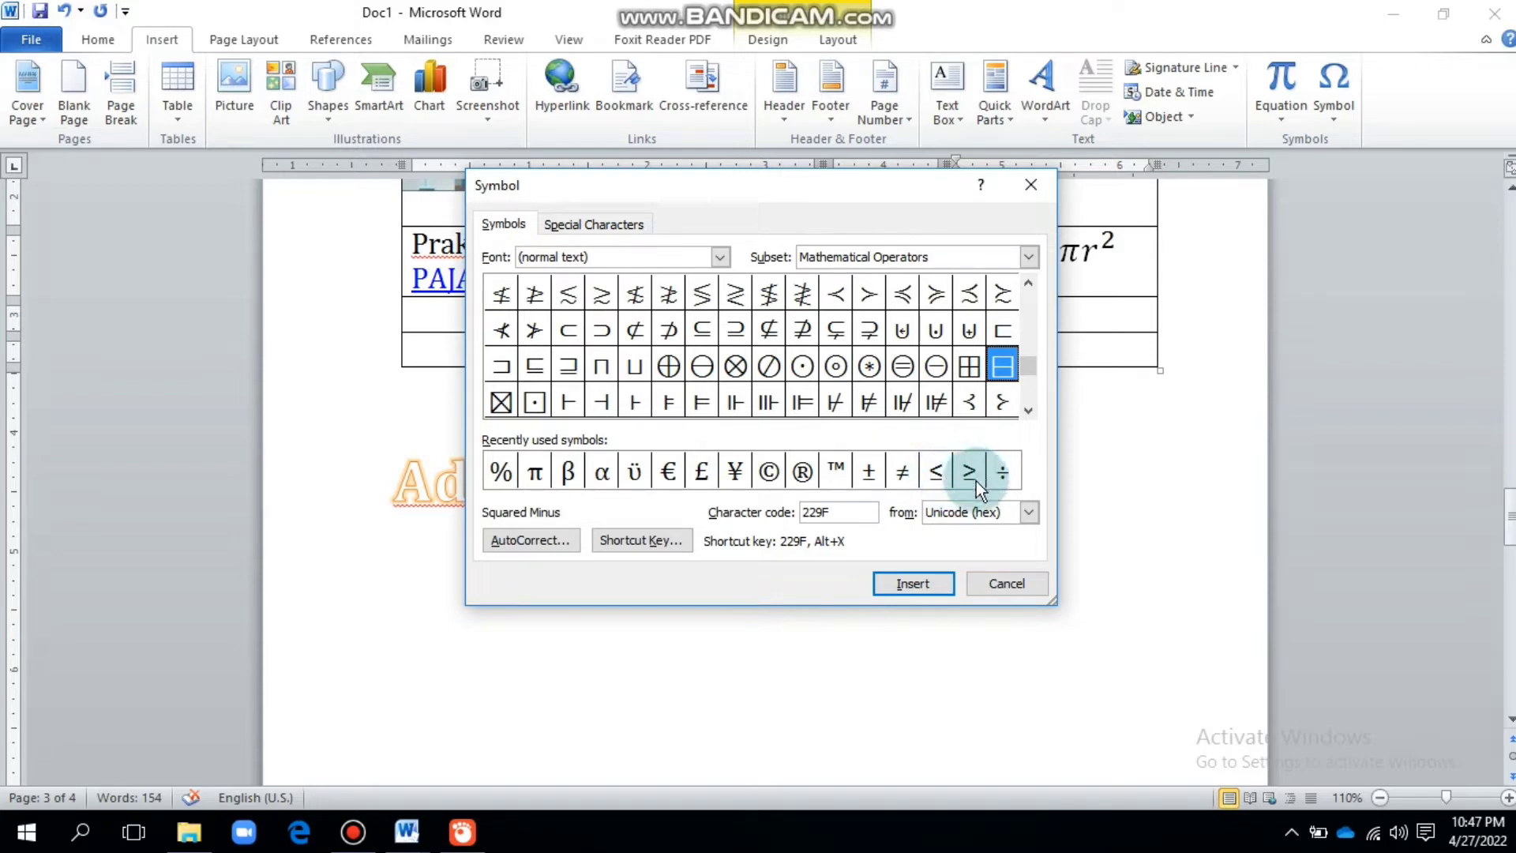
pyautogui.click(1030, 186)
pyautogui.click(1077, 318)
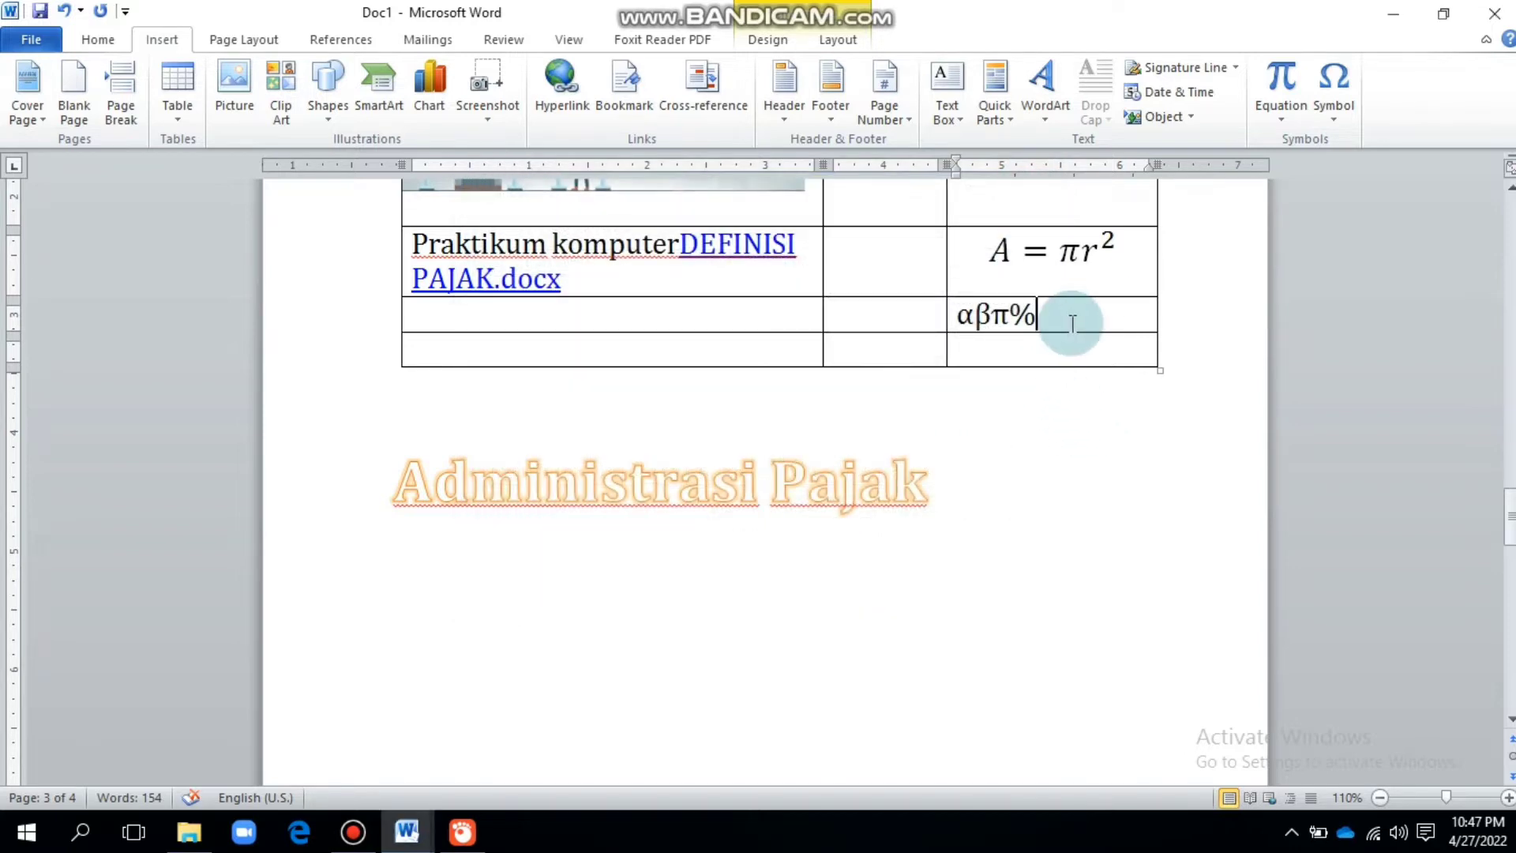
# Apply the built-in Aspect theme to the document.
pyautogui.click(268, 36)
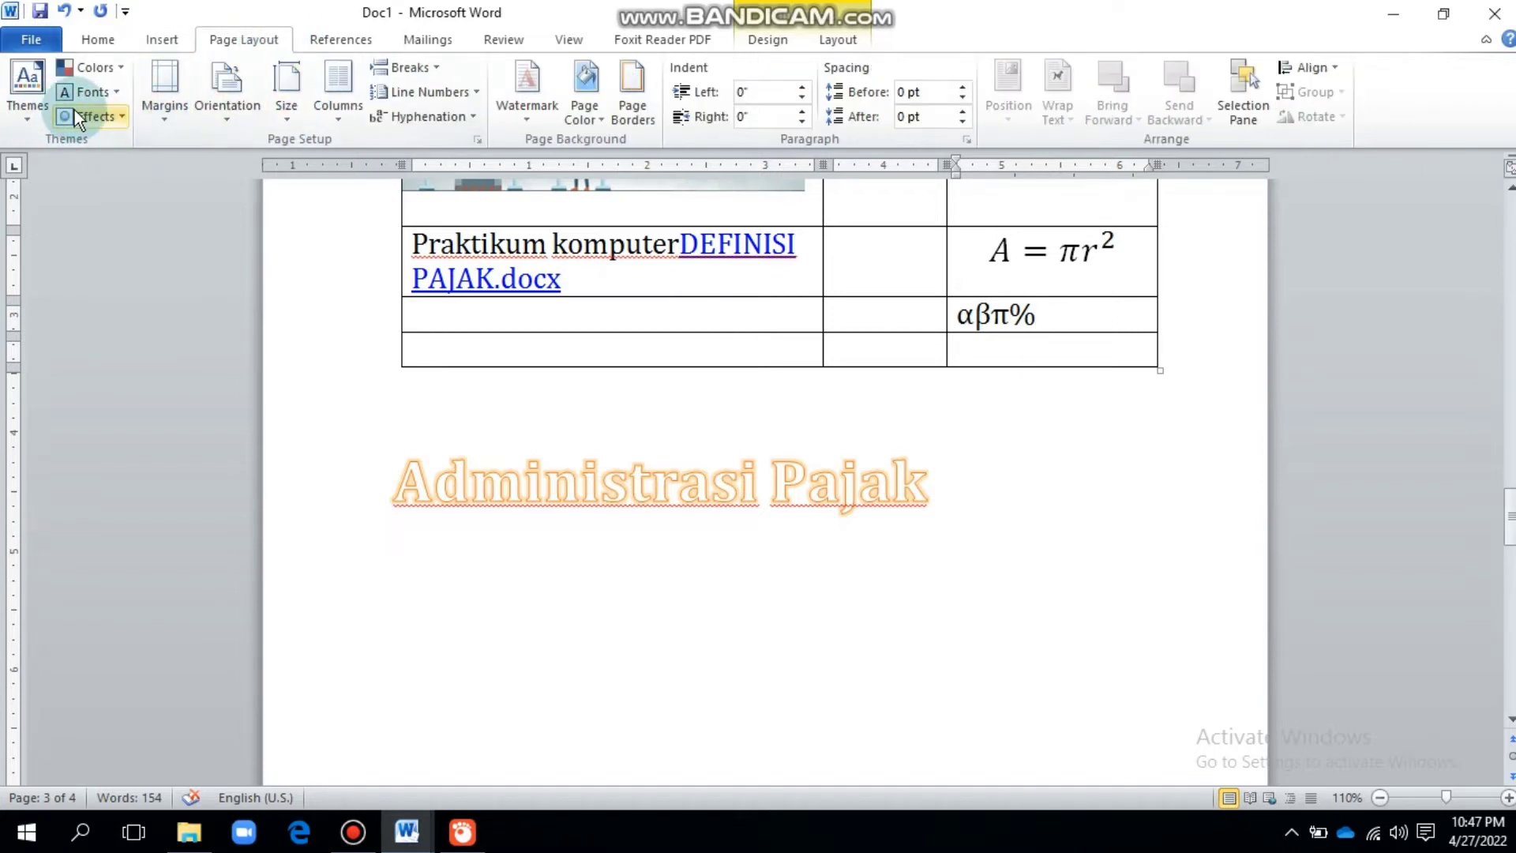
pyautogui.click(25, 110)
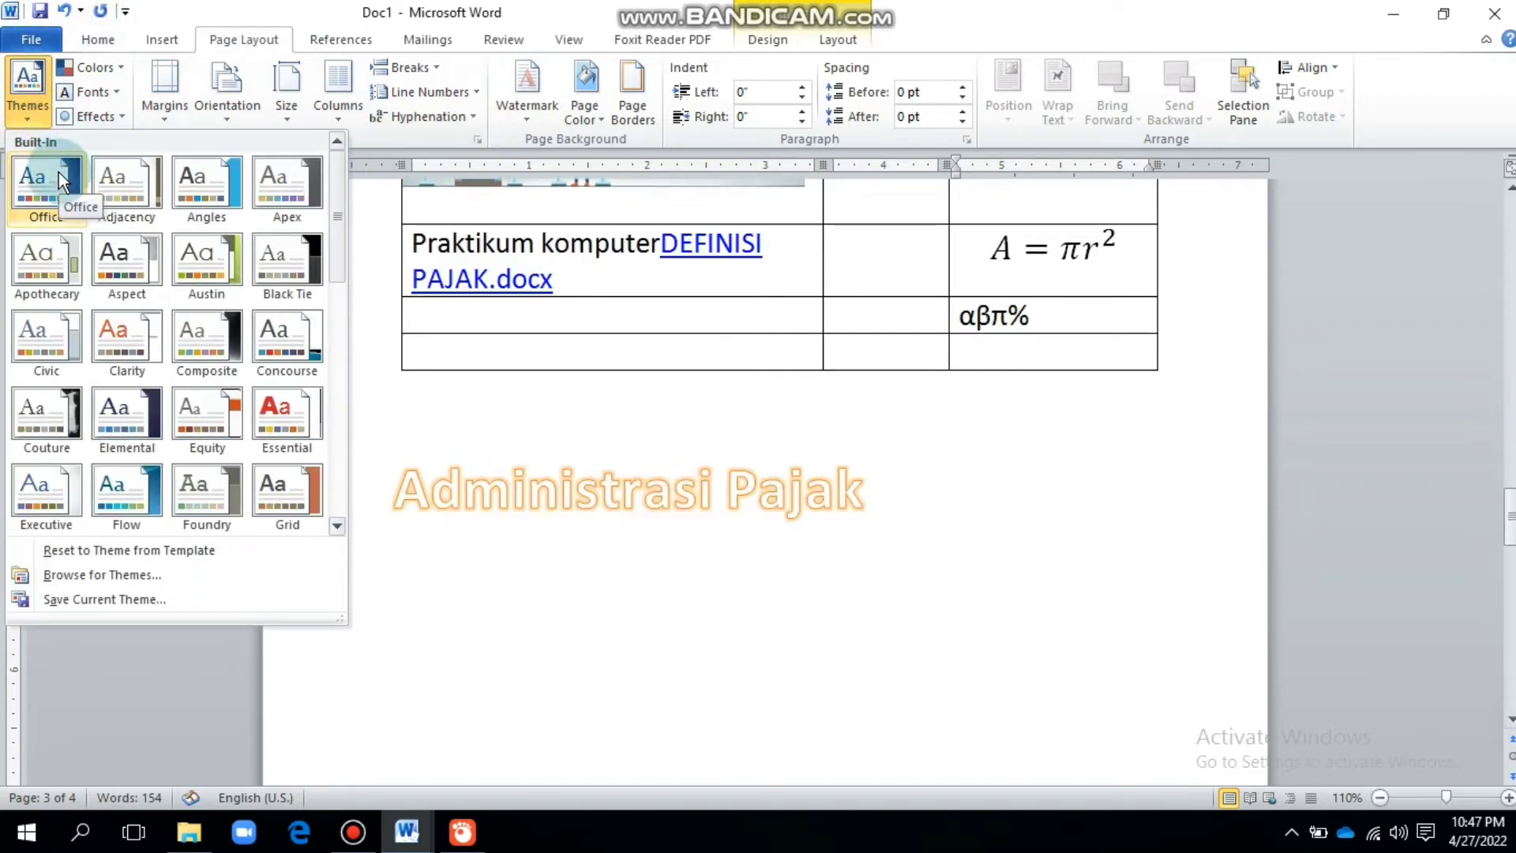
pyautogui.moveTo(1511, 523); pyautogui.dragTo(1511, 225)
pyautogui.click(41, 106)
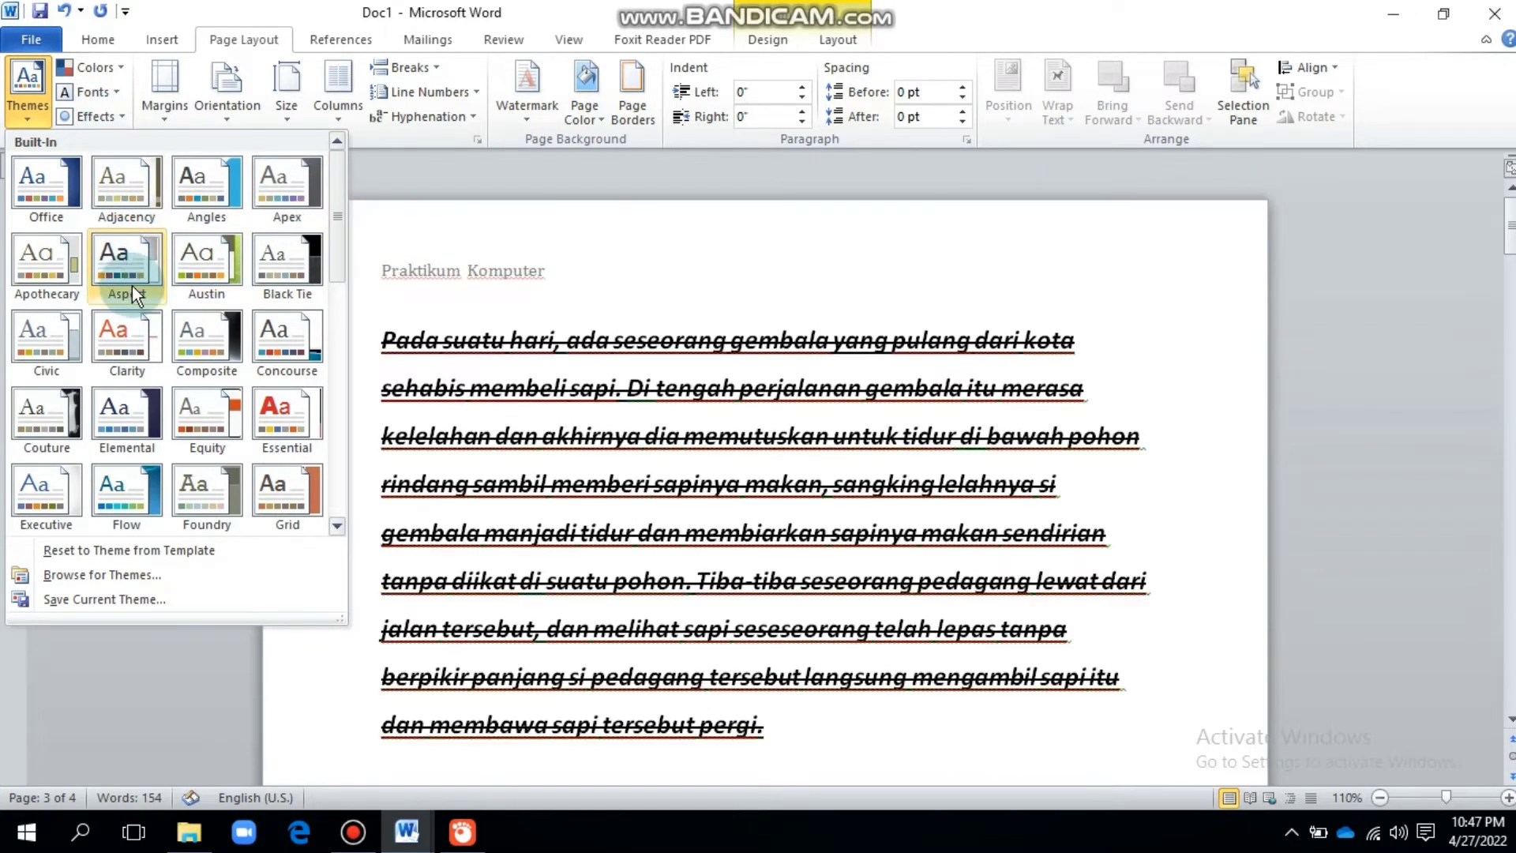
pyautogui.click(131, 286)
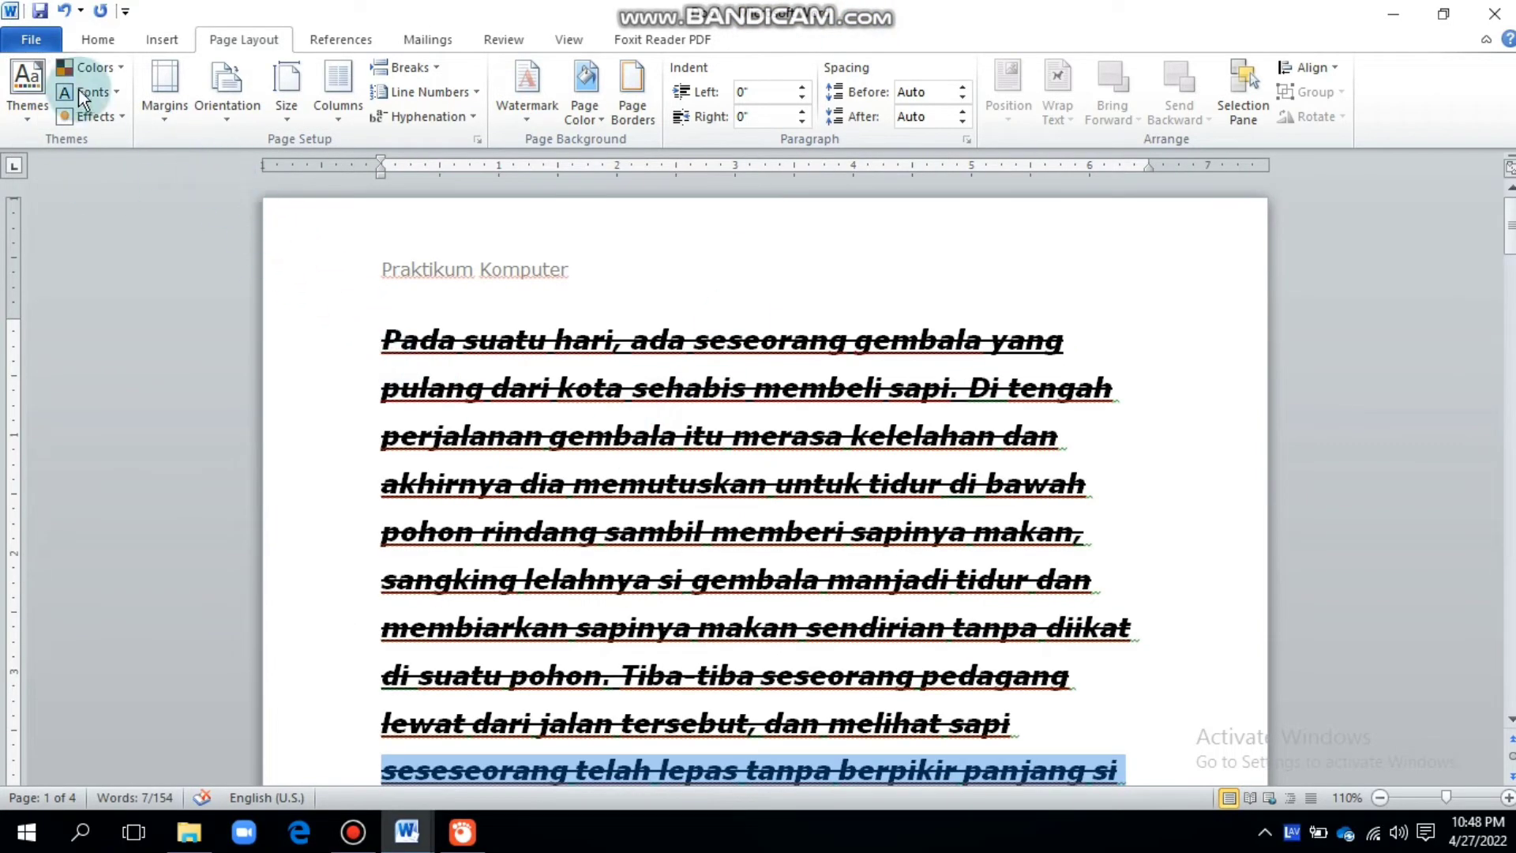
pyautogui.click(118, 67)
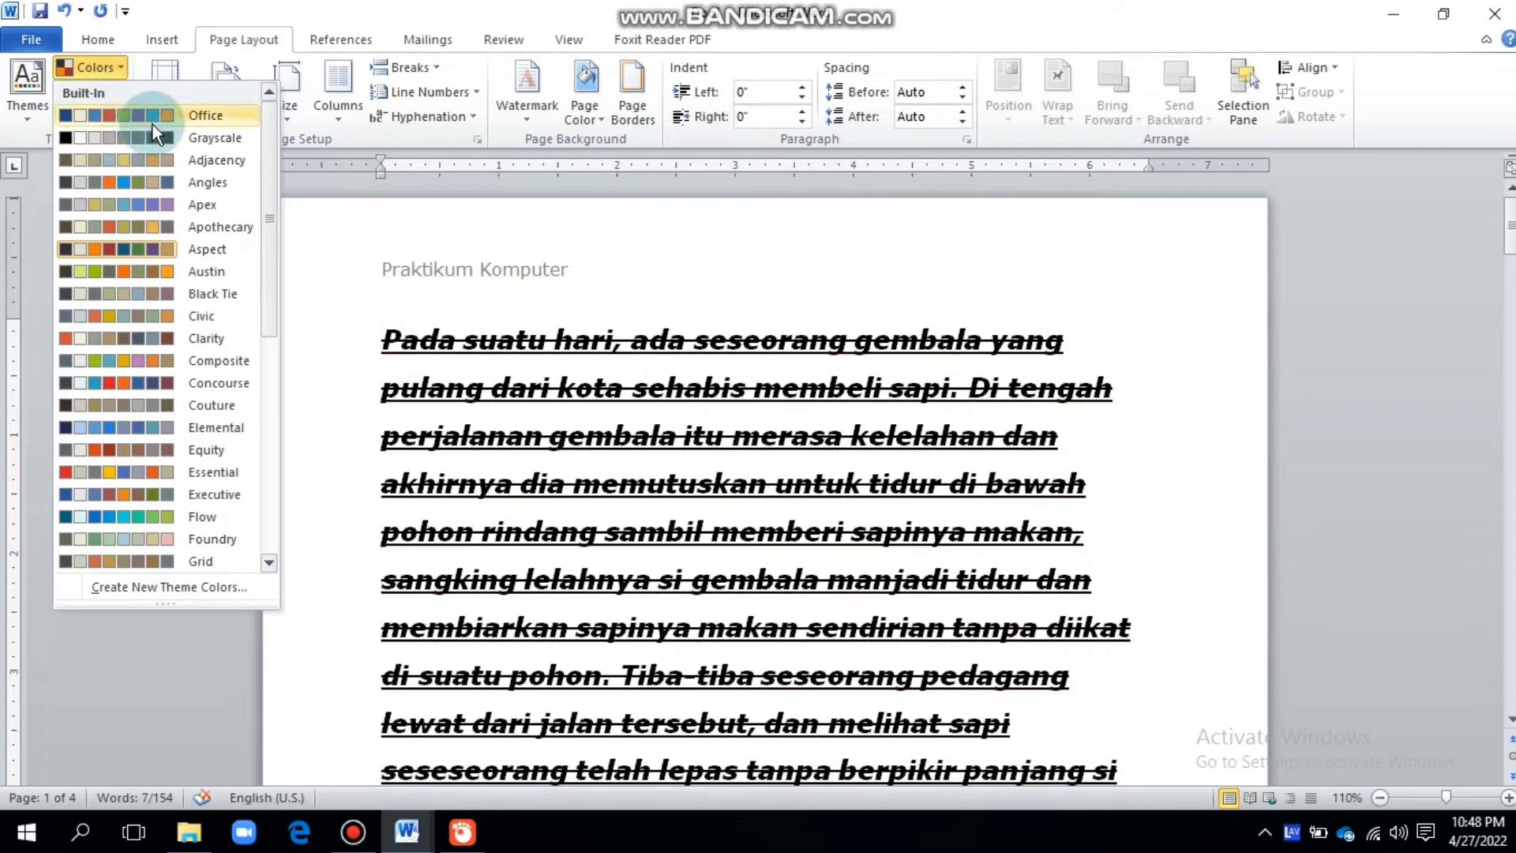
pyautogui.click(357, 221)
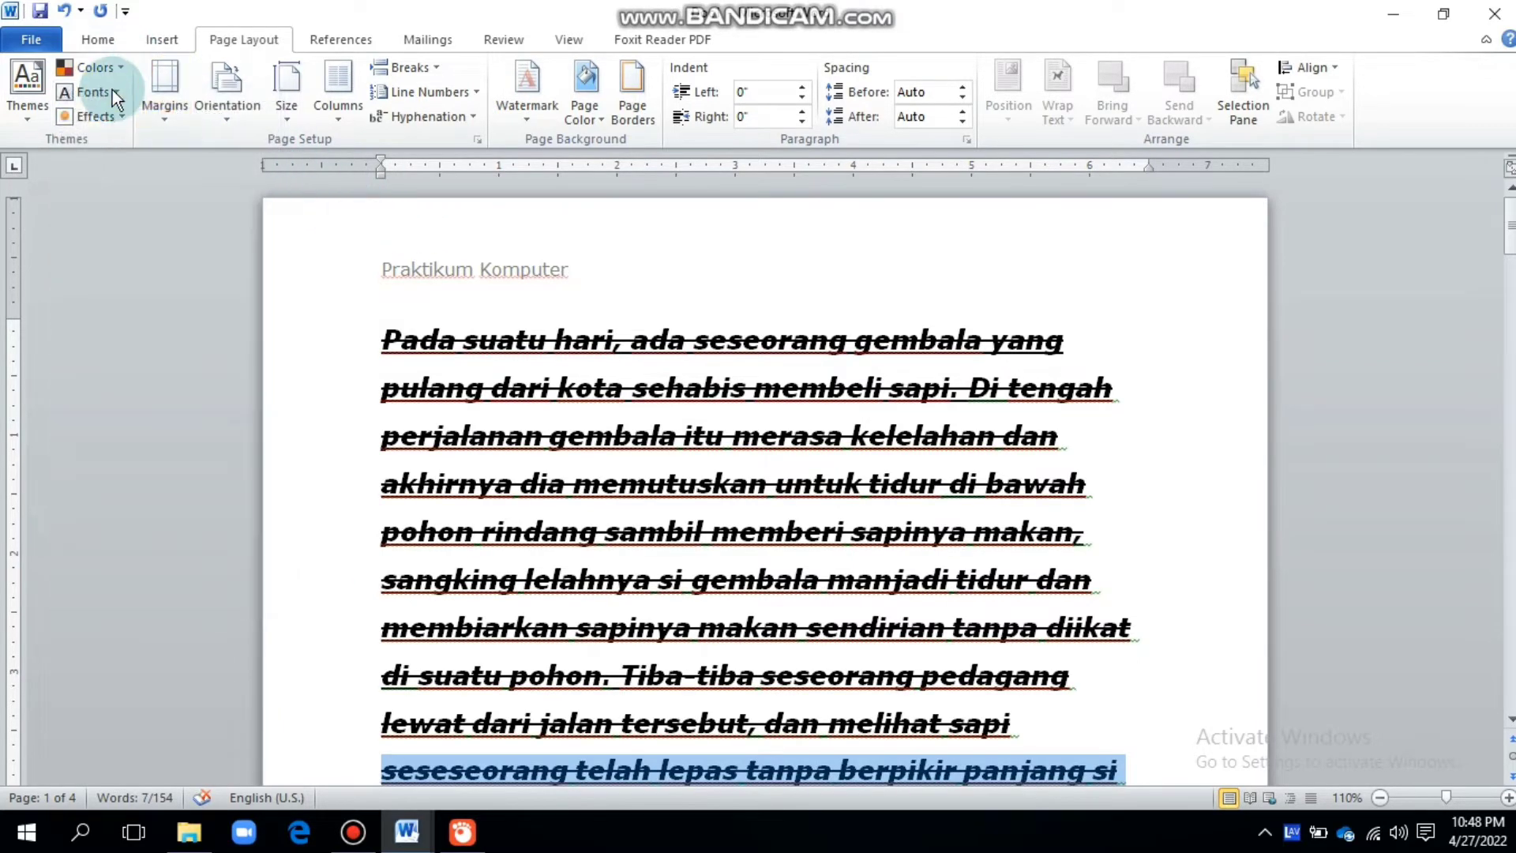
pyautogui.click(112, 91)
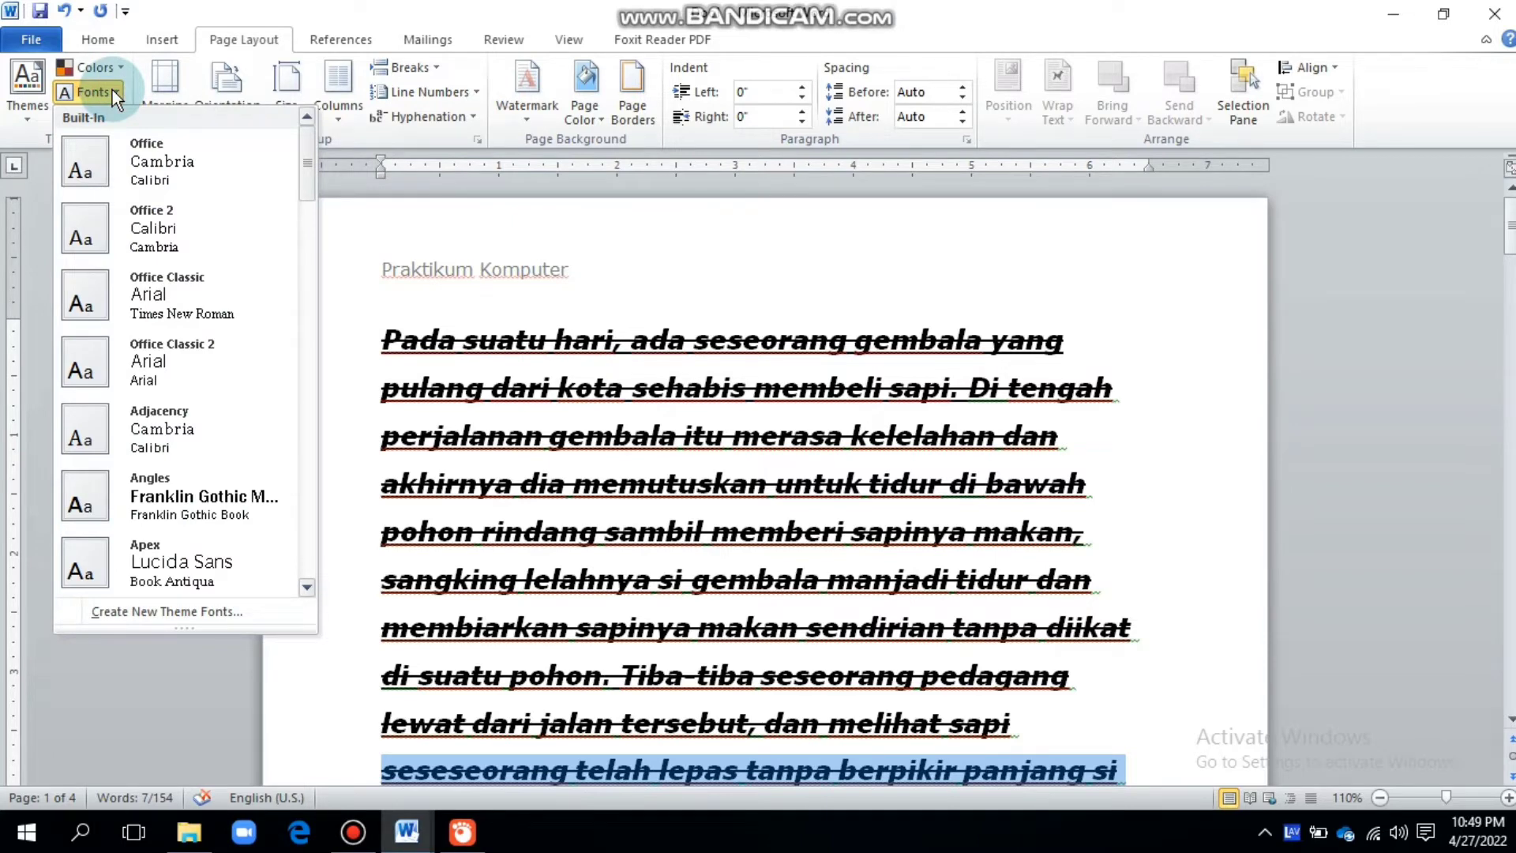
pyautogui.click(347, 302)
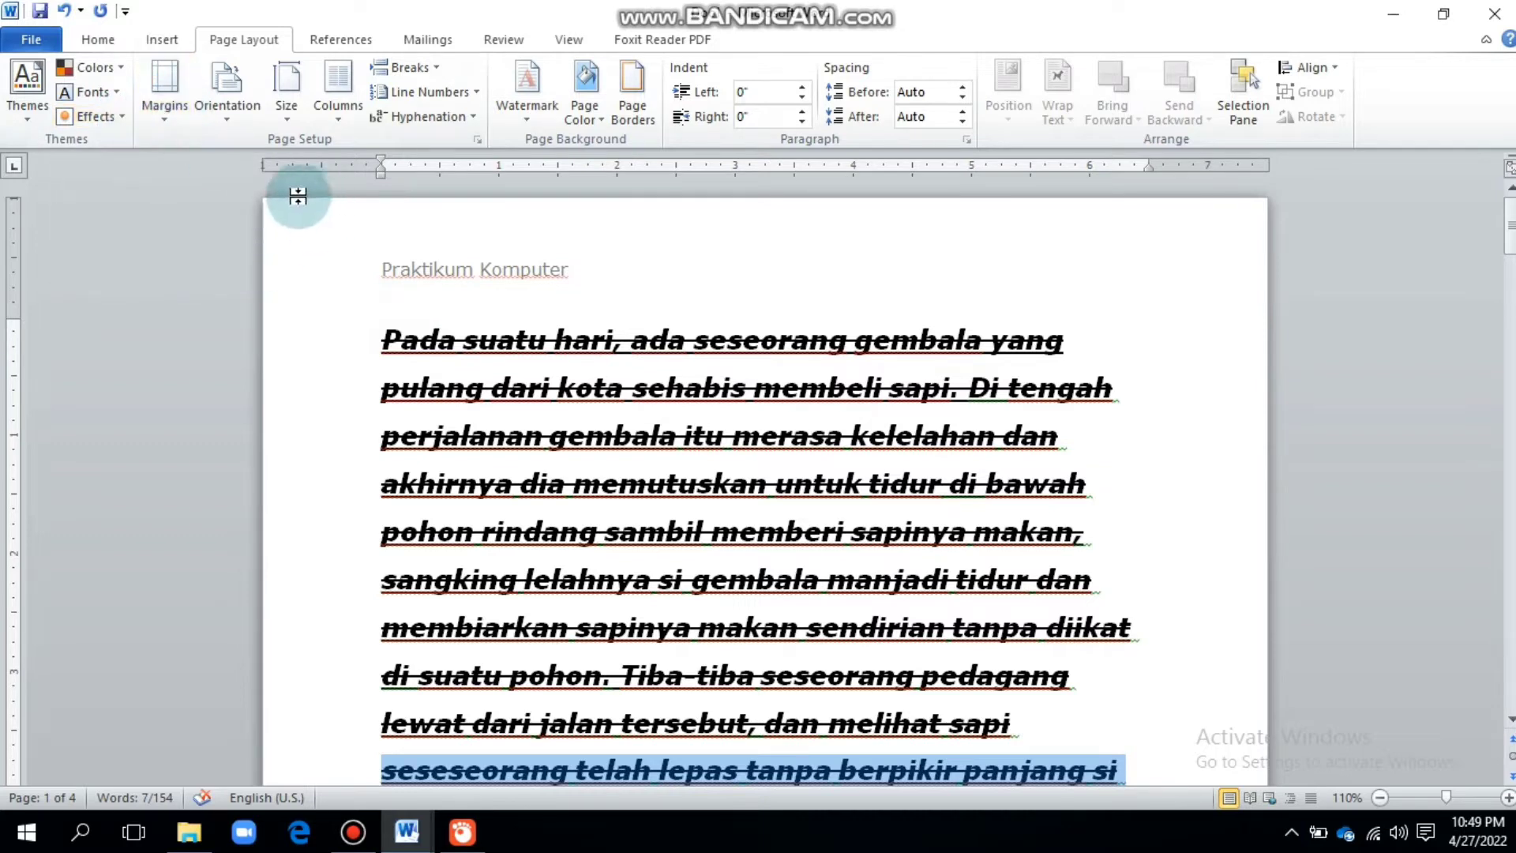
# Try the Narrow and Moderate margin presets and set the page margins back to Normal.
pyautogui.click(163, 116)
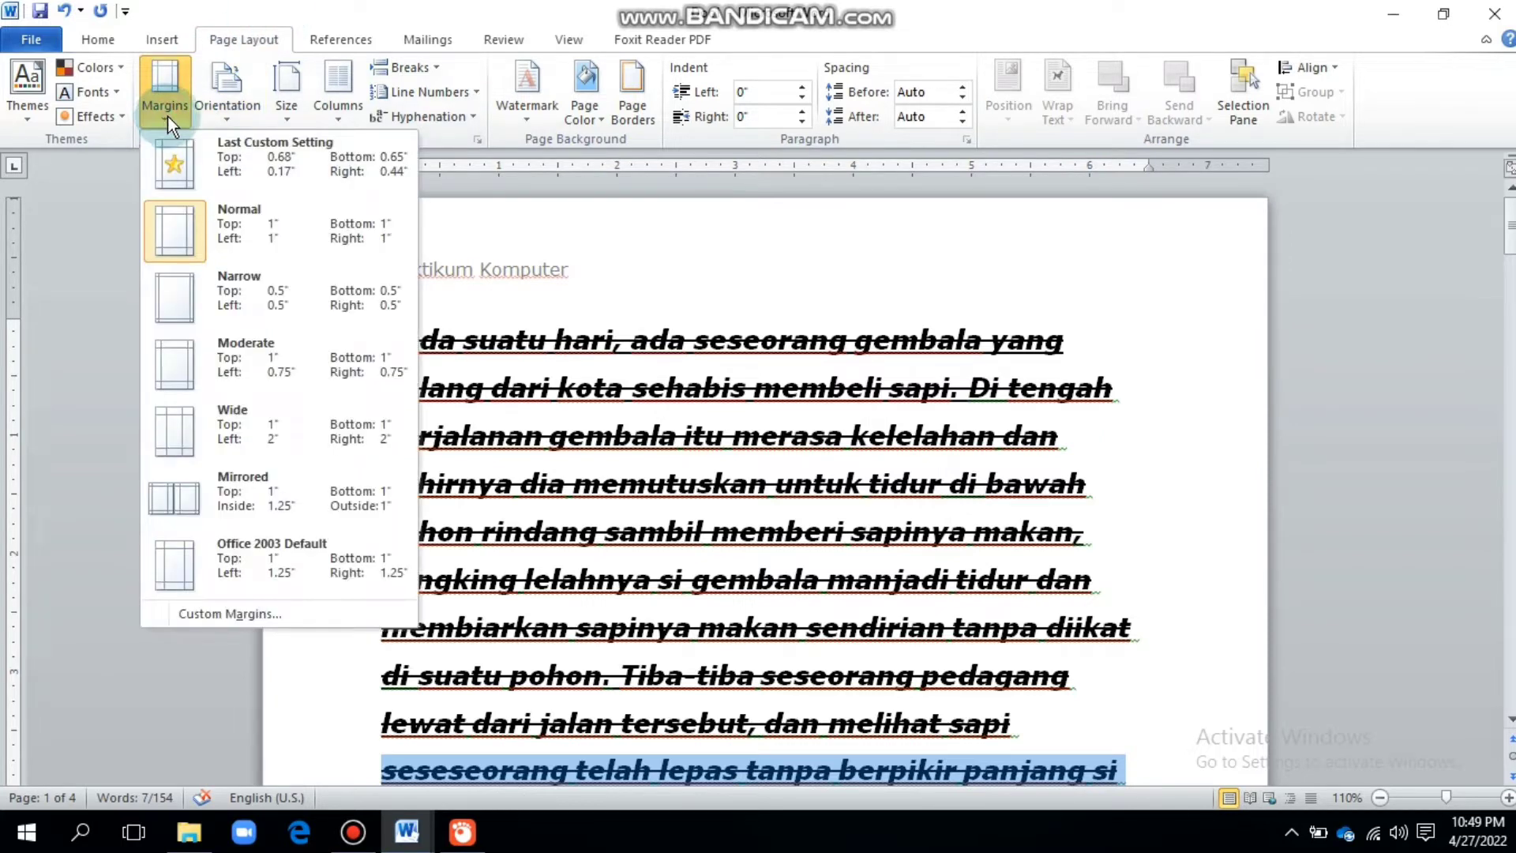
pyautogui.click(274, 287)
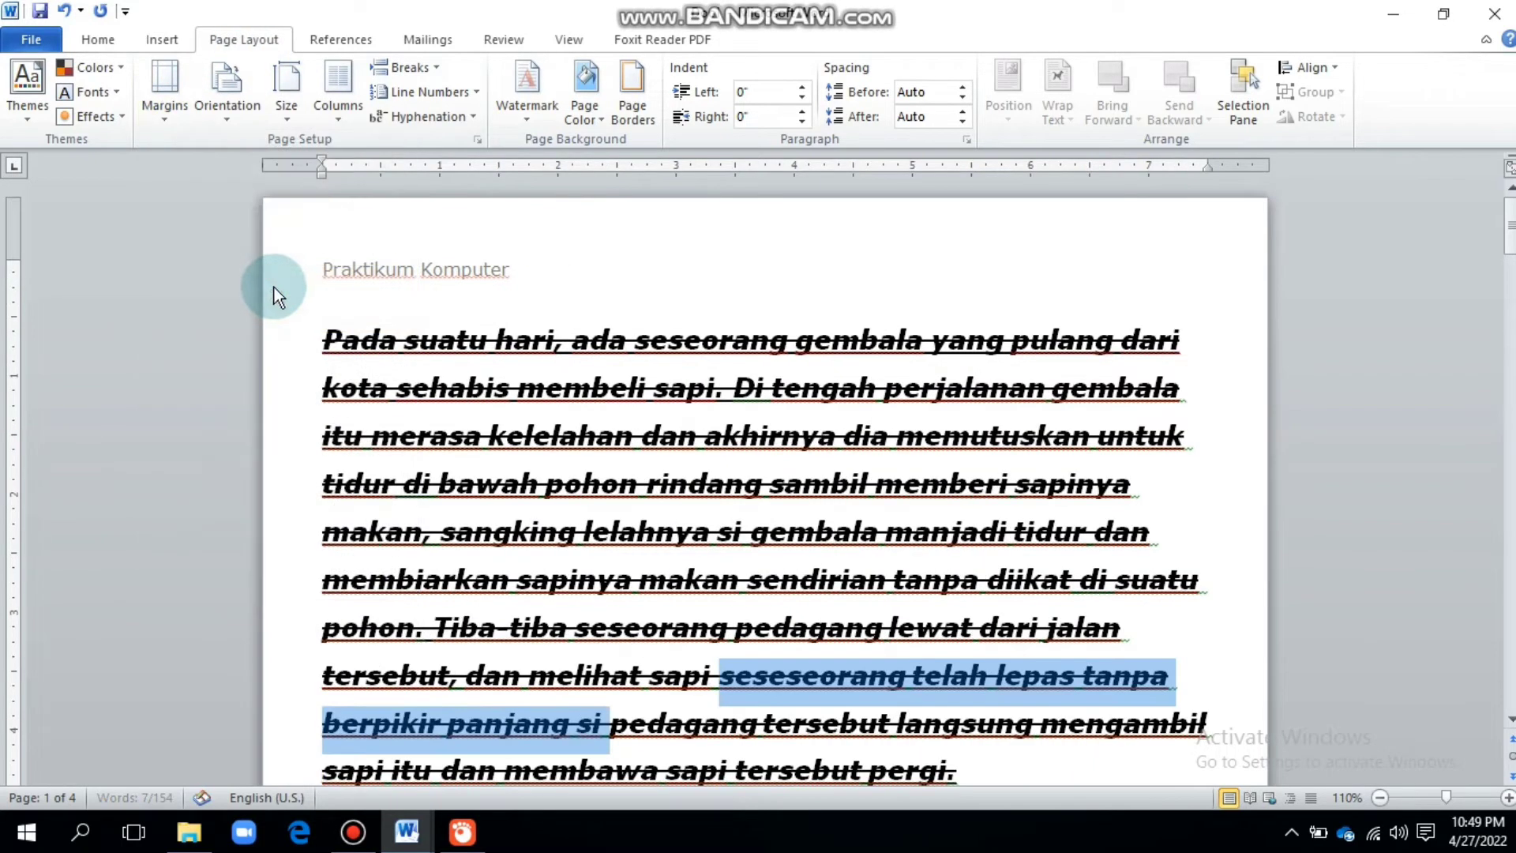
pyautogui.click(167, 119)
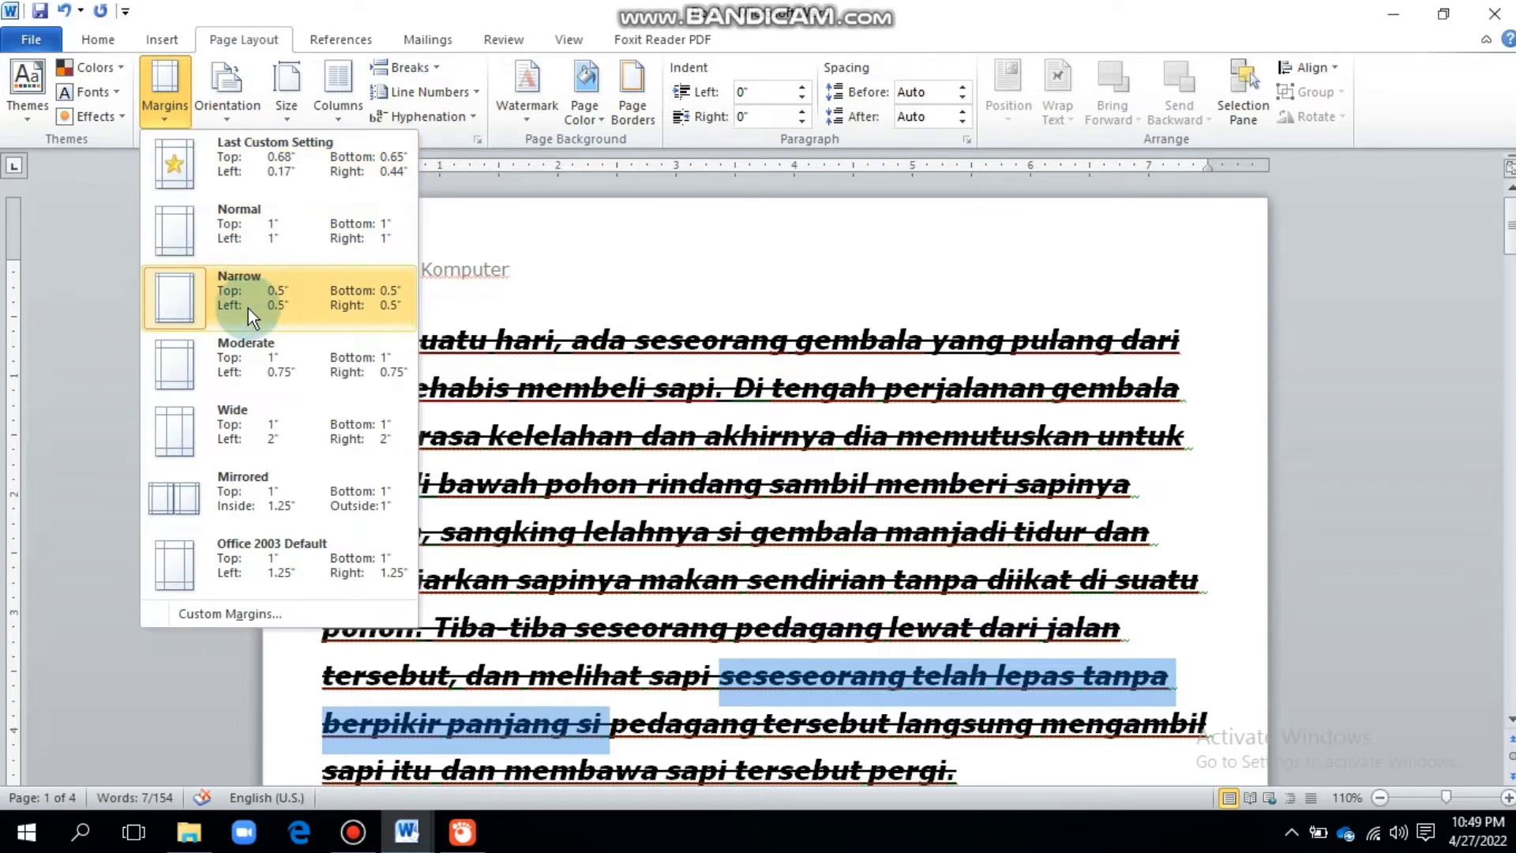
pyautogui.click(259, 355)
pyautogui.click(183, 117)
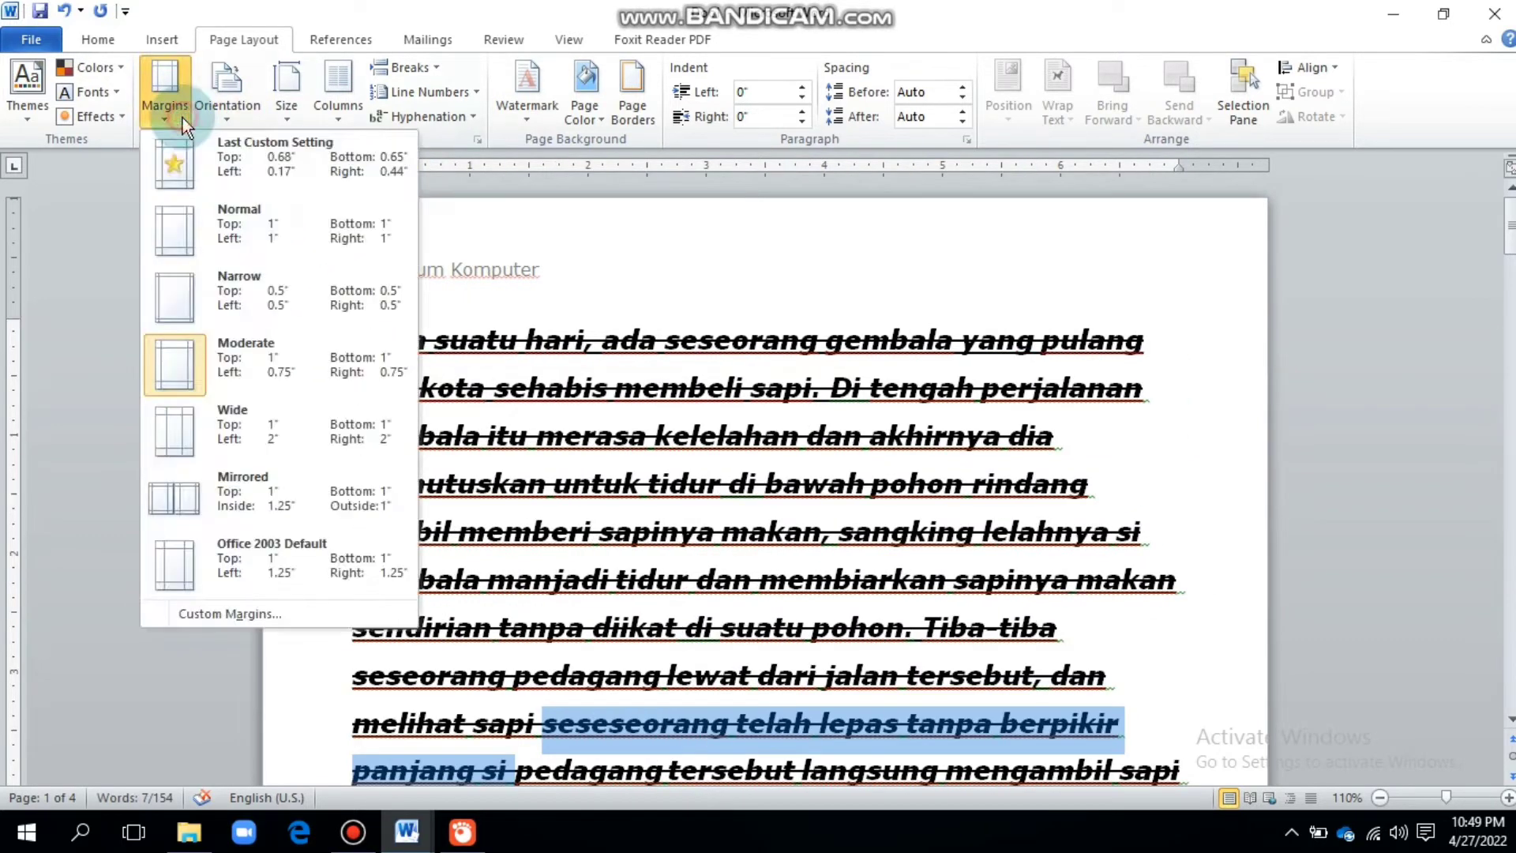
pyautogui.click(225, 241)
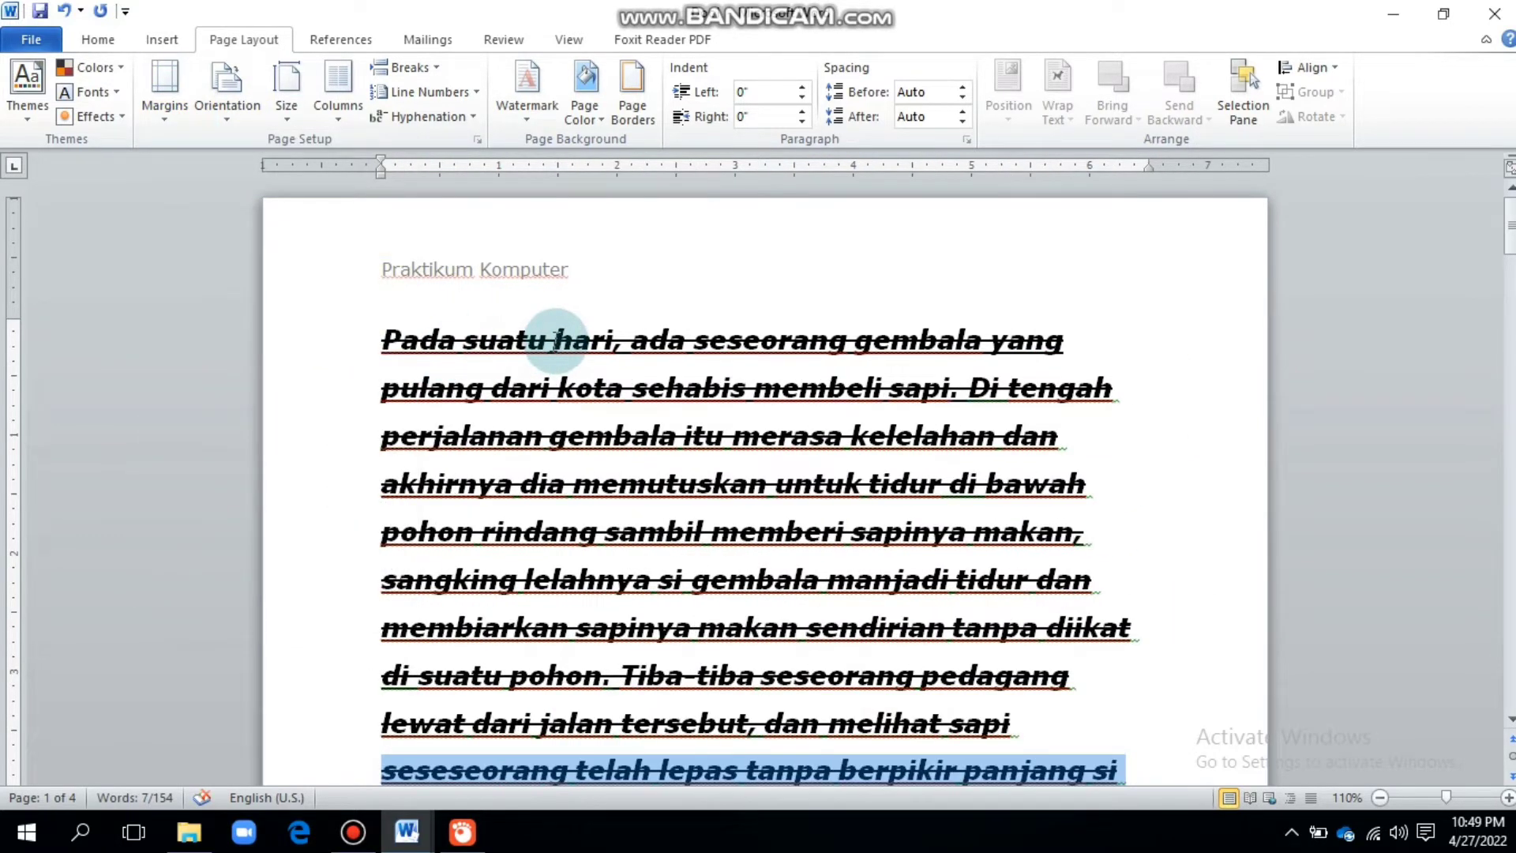
# Zoom out to 70% and change the document's page orientation to landscape.
pyautogui.click(237, 107)
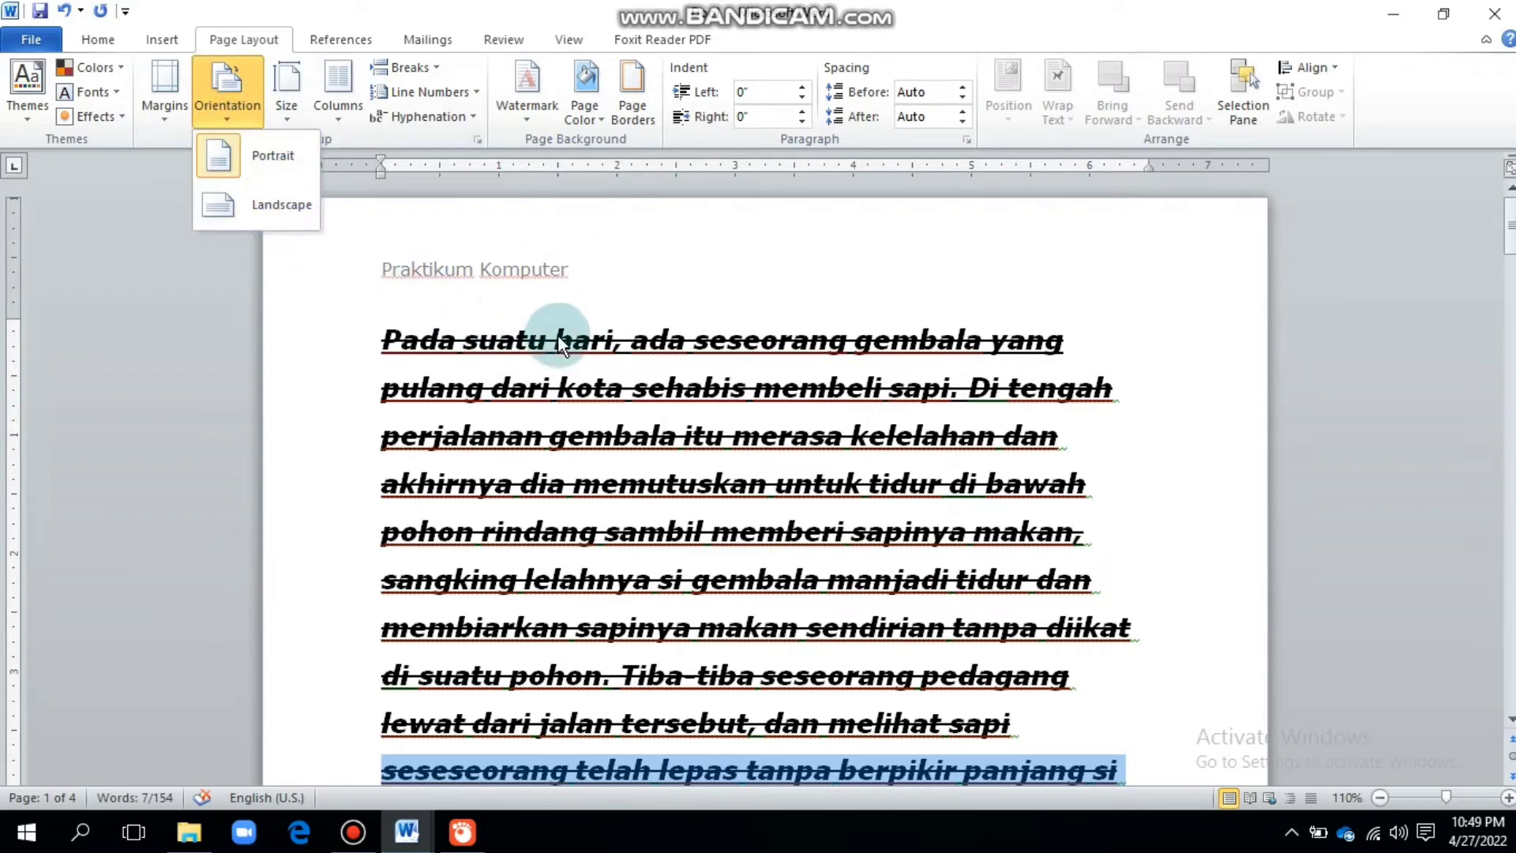
pyautogui.scroll(-4, 666, 437)
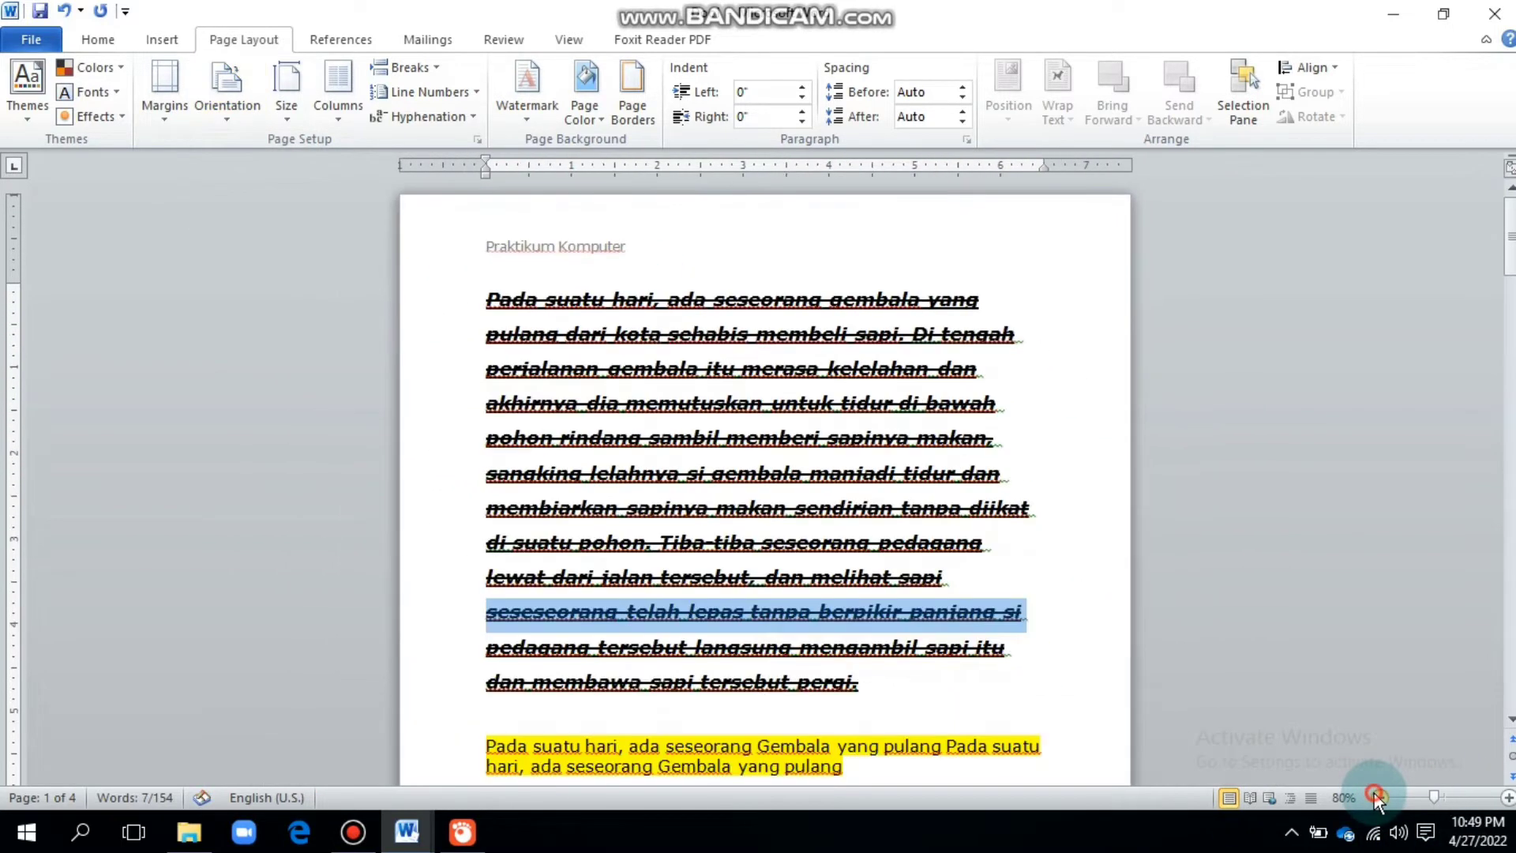
pyautogui.click(950, 341)
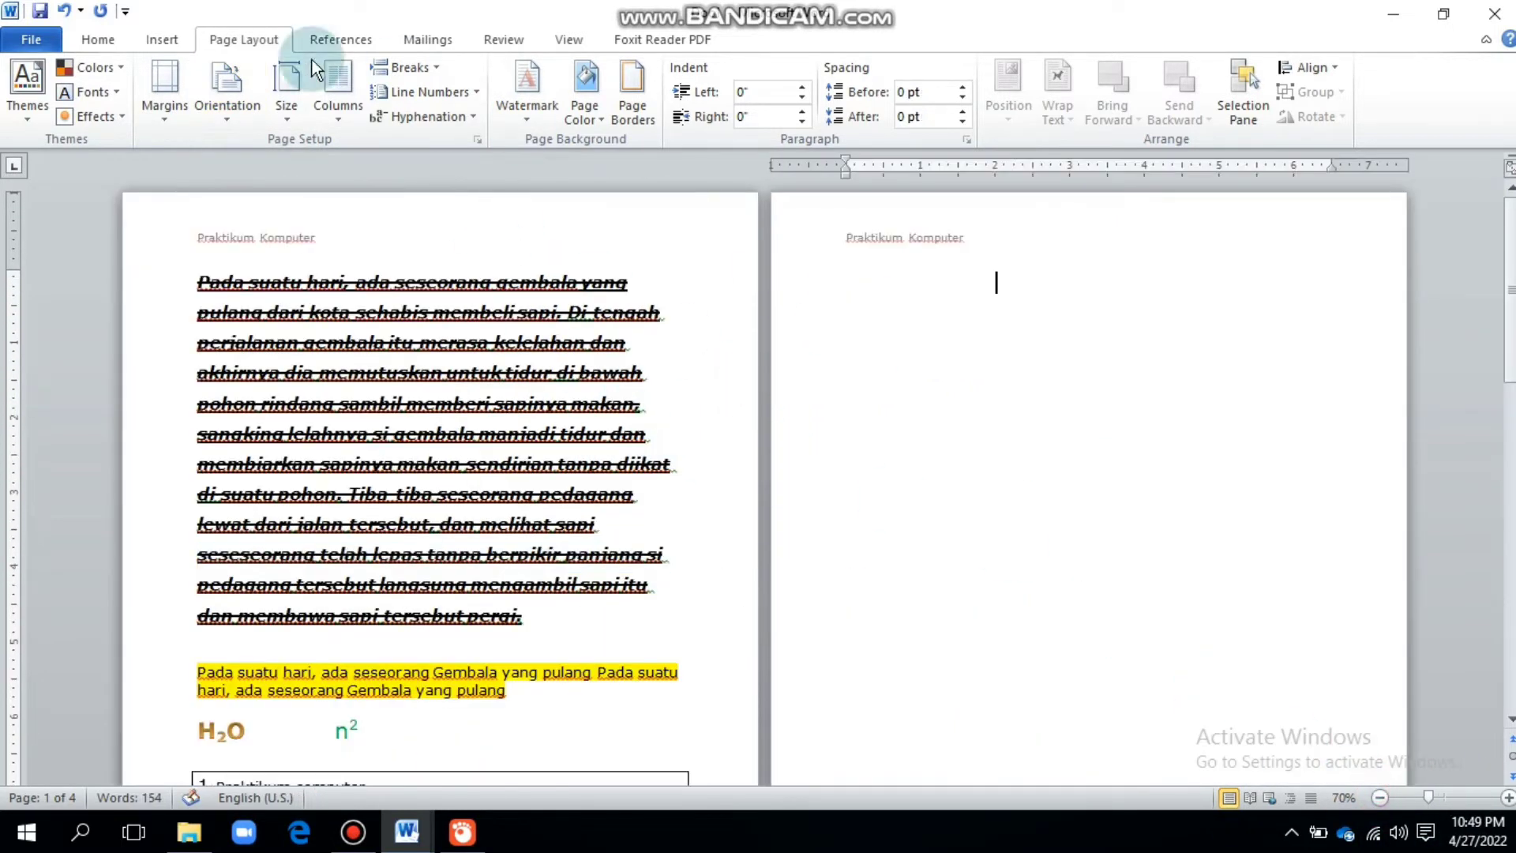
pyautogui.click(224, 97)
pyautogui.click(236, 206)
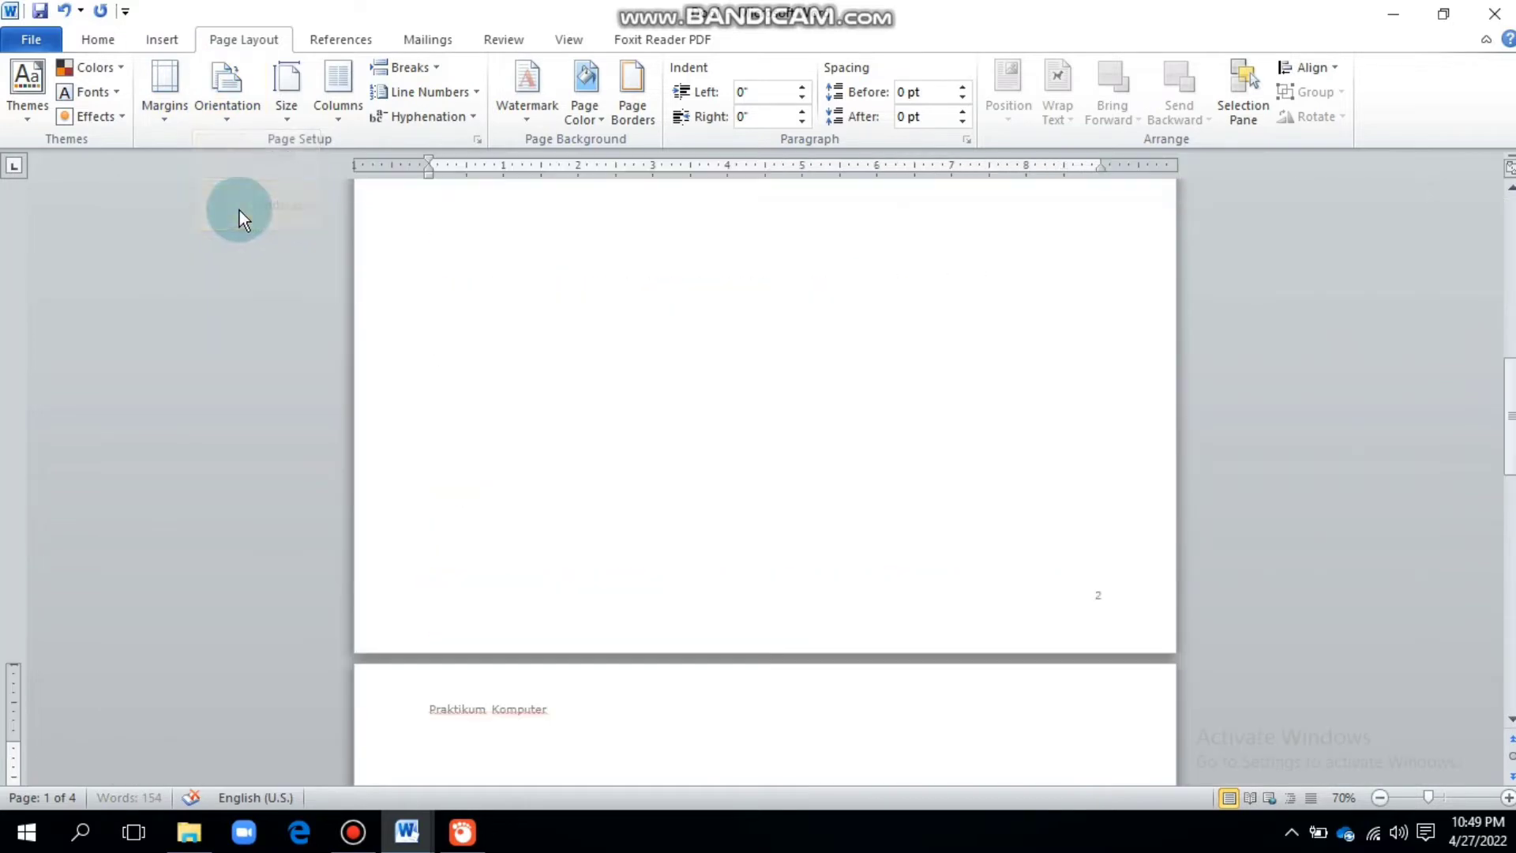
pyautogui.click(763, 436)
pyautogui.scroll(10, 758, 419)
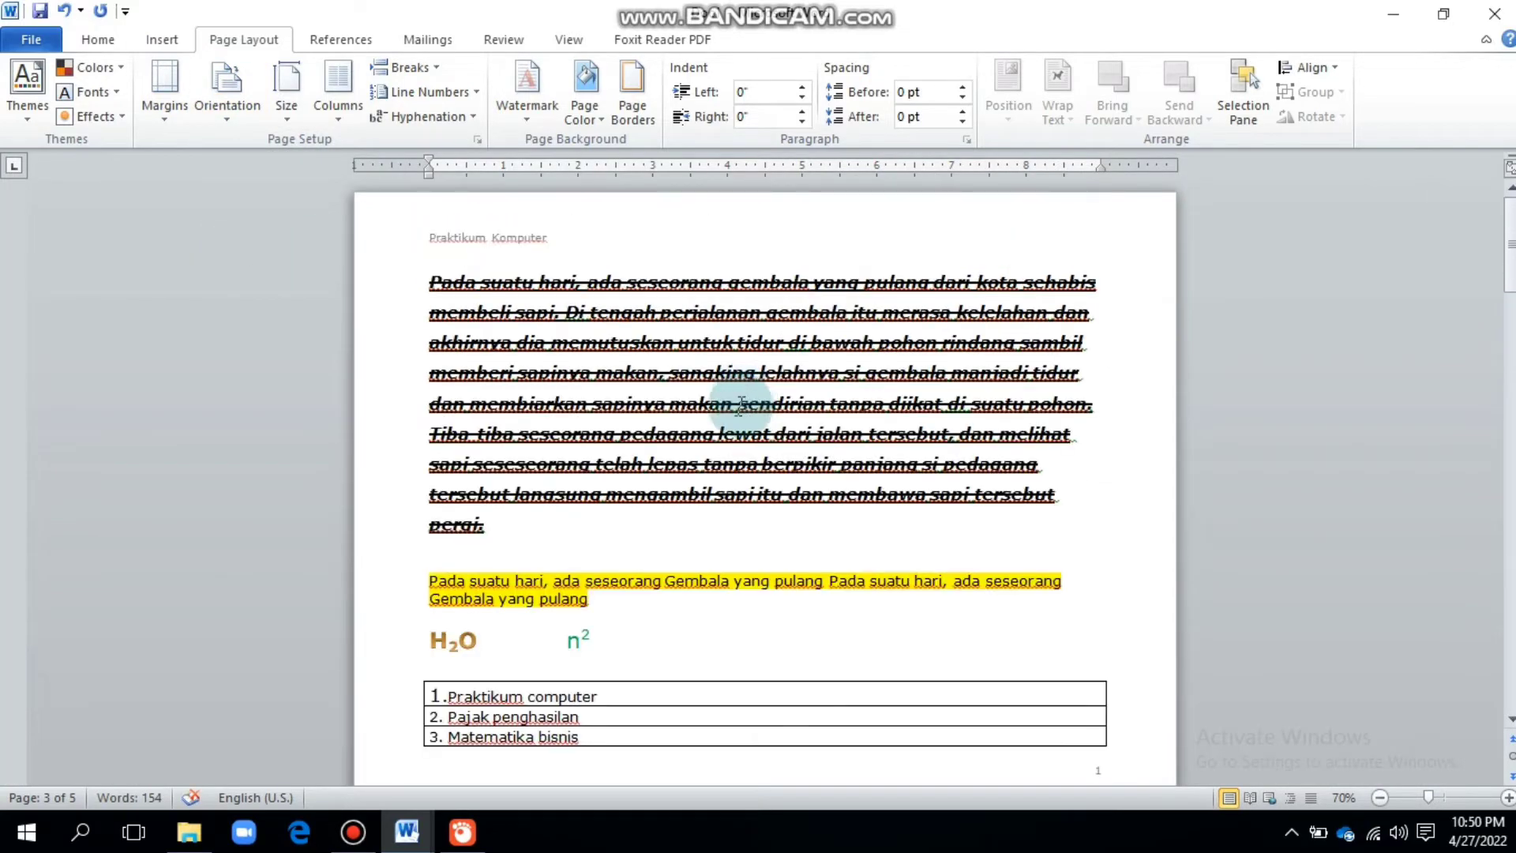
pyautogui.scroll(-14, 740, 391)
pyautogui.scroll(14, 745, 364)
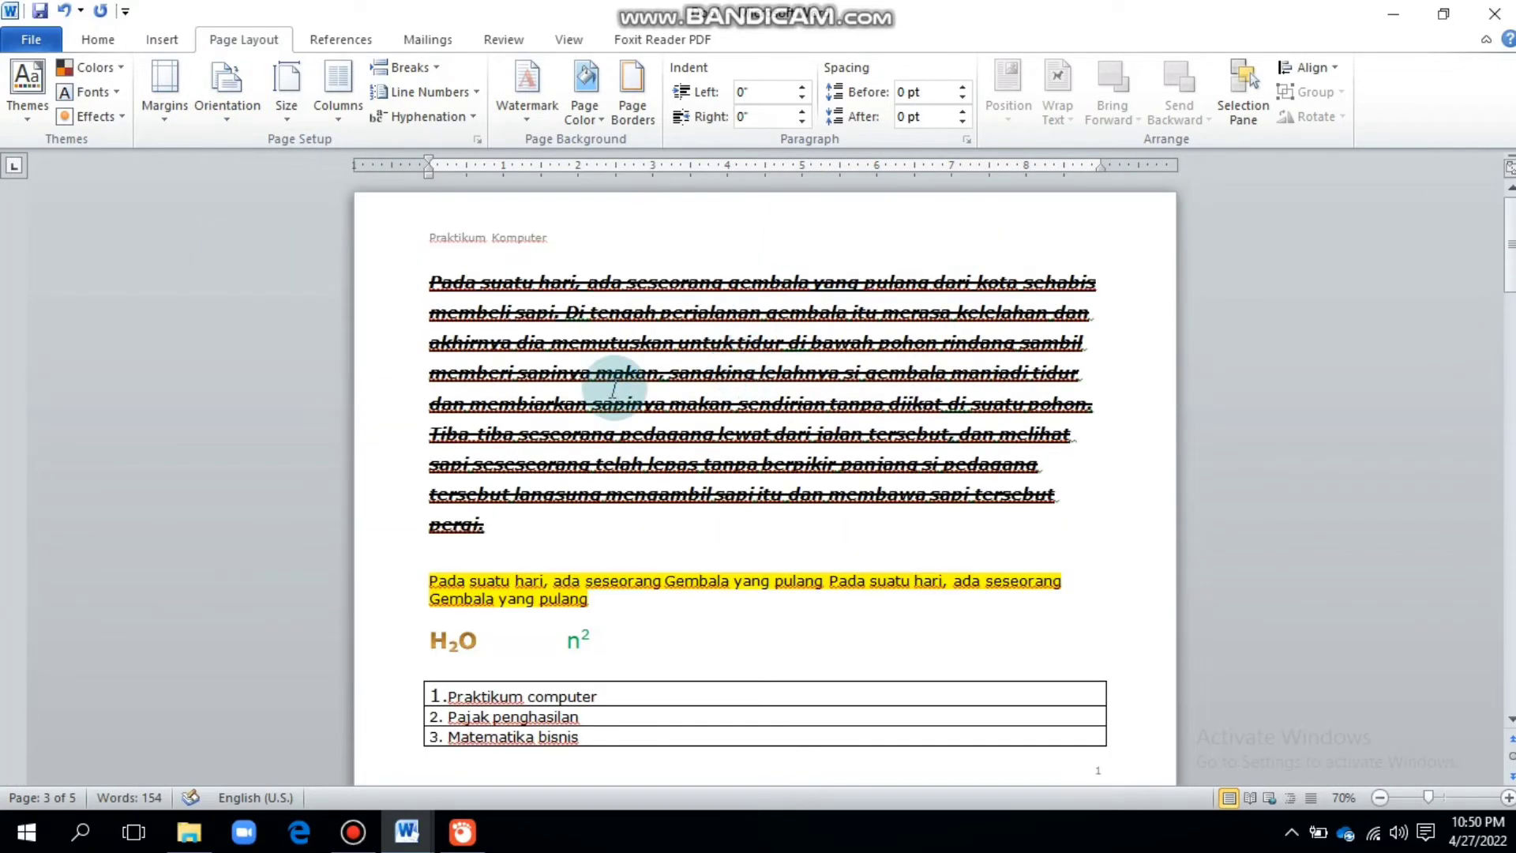
# Try portrait and landscape orientation with the whole document selected and undo both changes.
pyautogui.hotkey('ctrl', 'a')
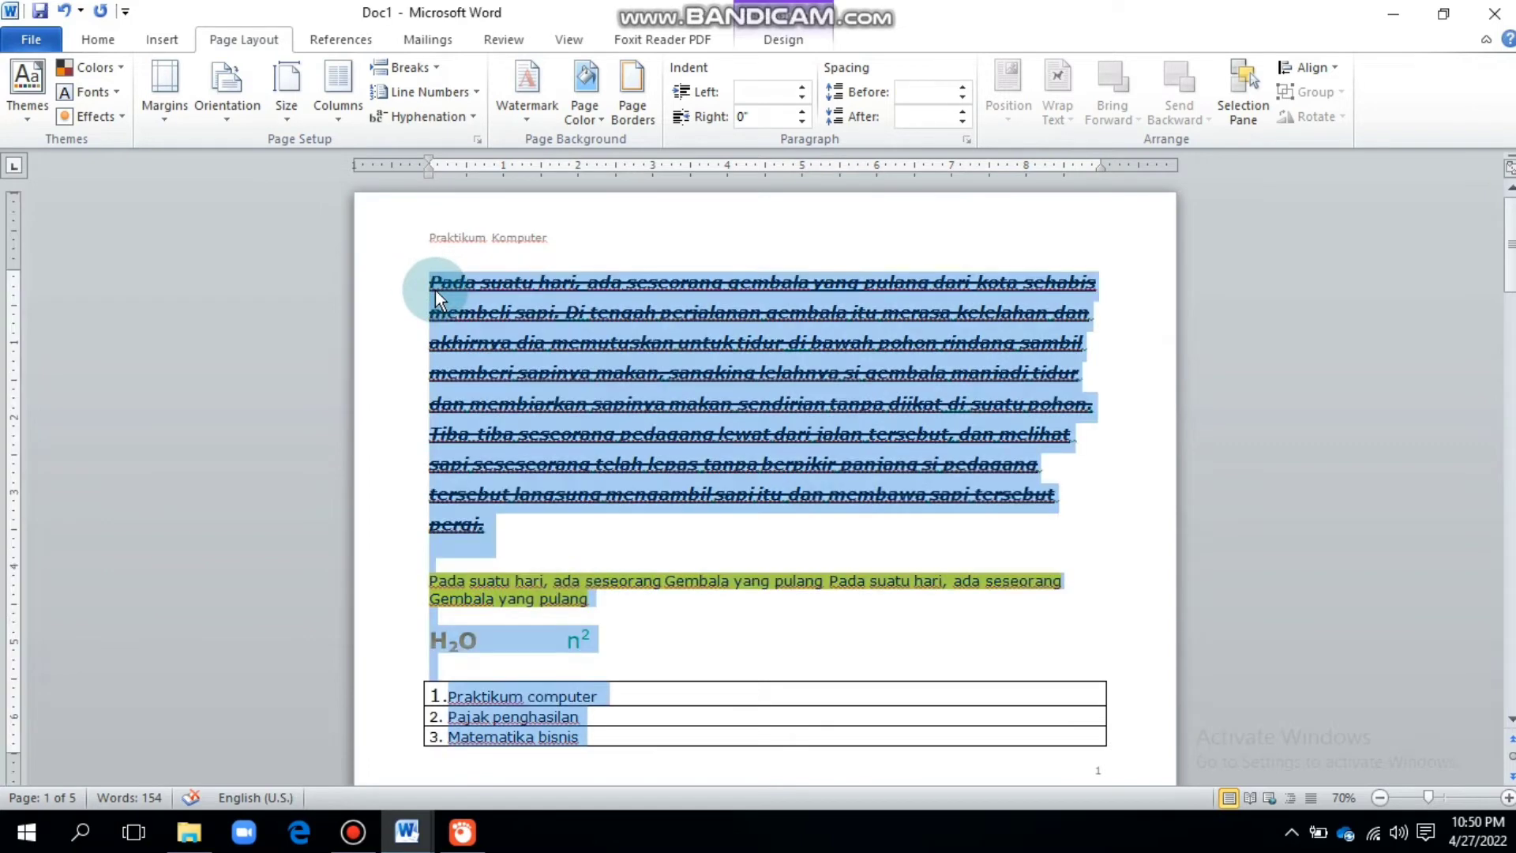
pyautogui.click(231, 107)
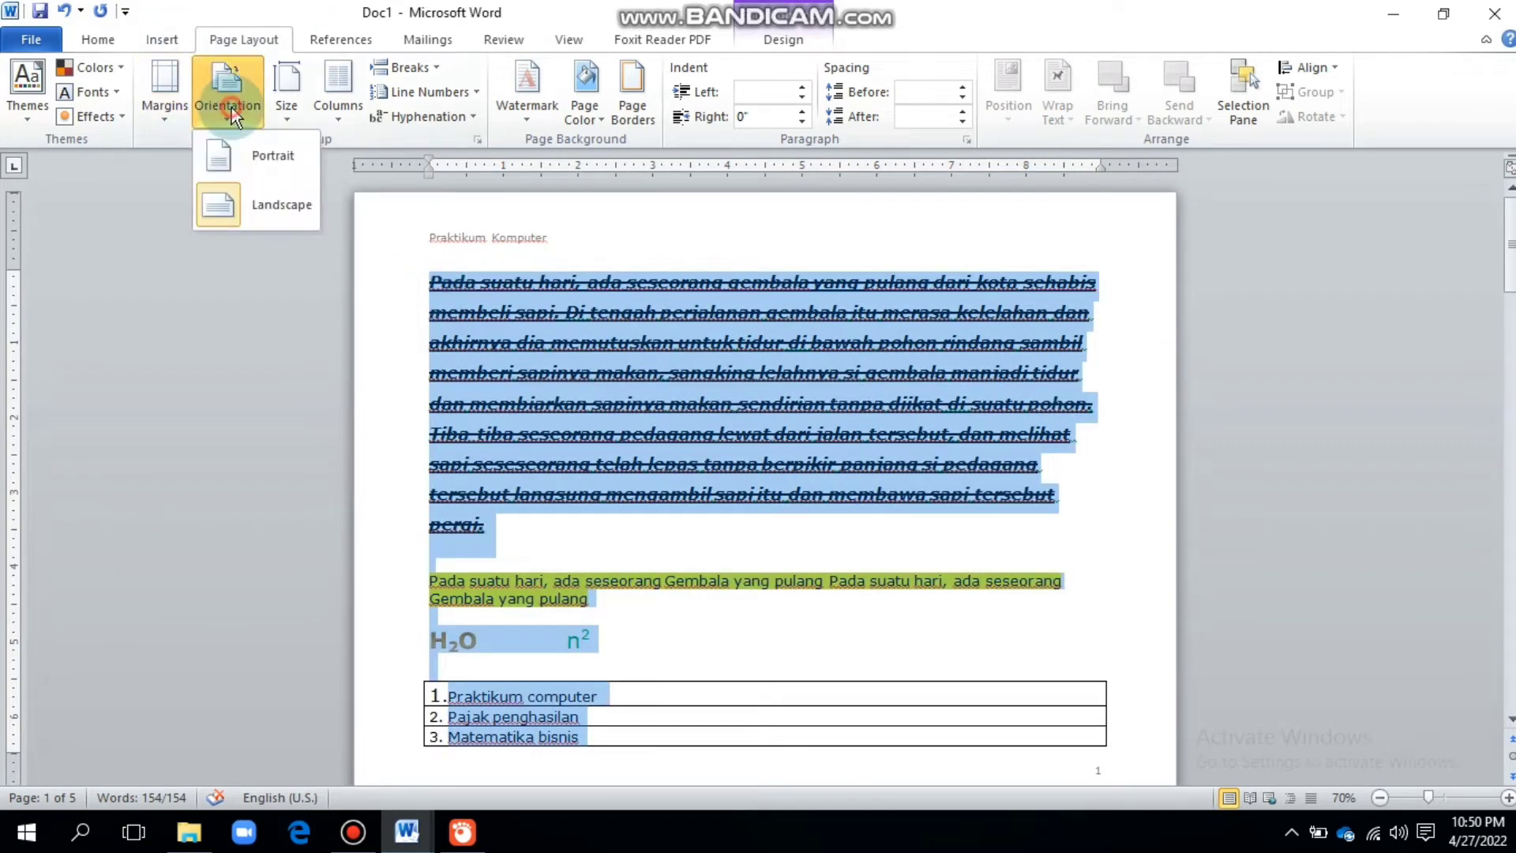
pyautogui.click(244, 155)
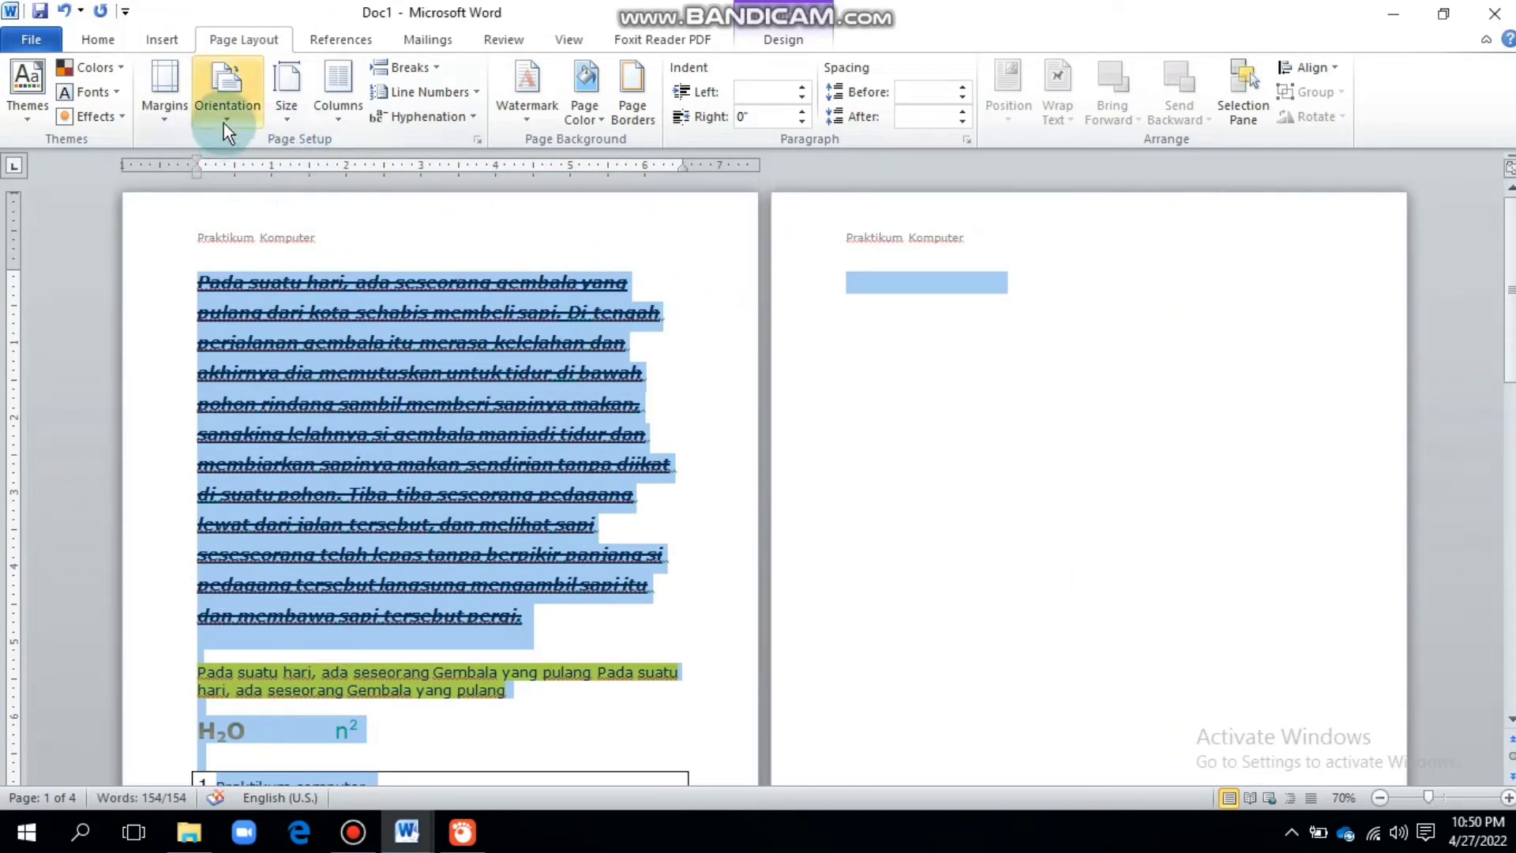
pyautogui.click(224, 123)
pyautogui.click(226, 207)
pyautogui.scroll(-15, 565, 286)
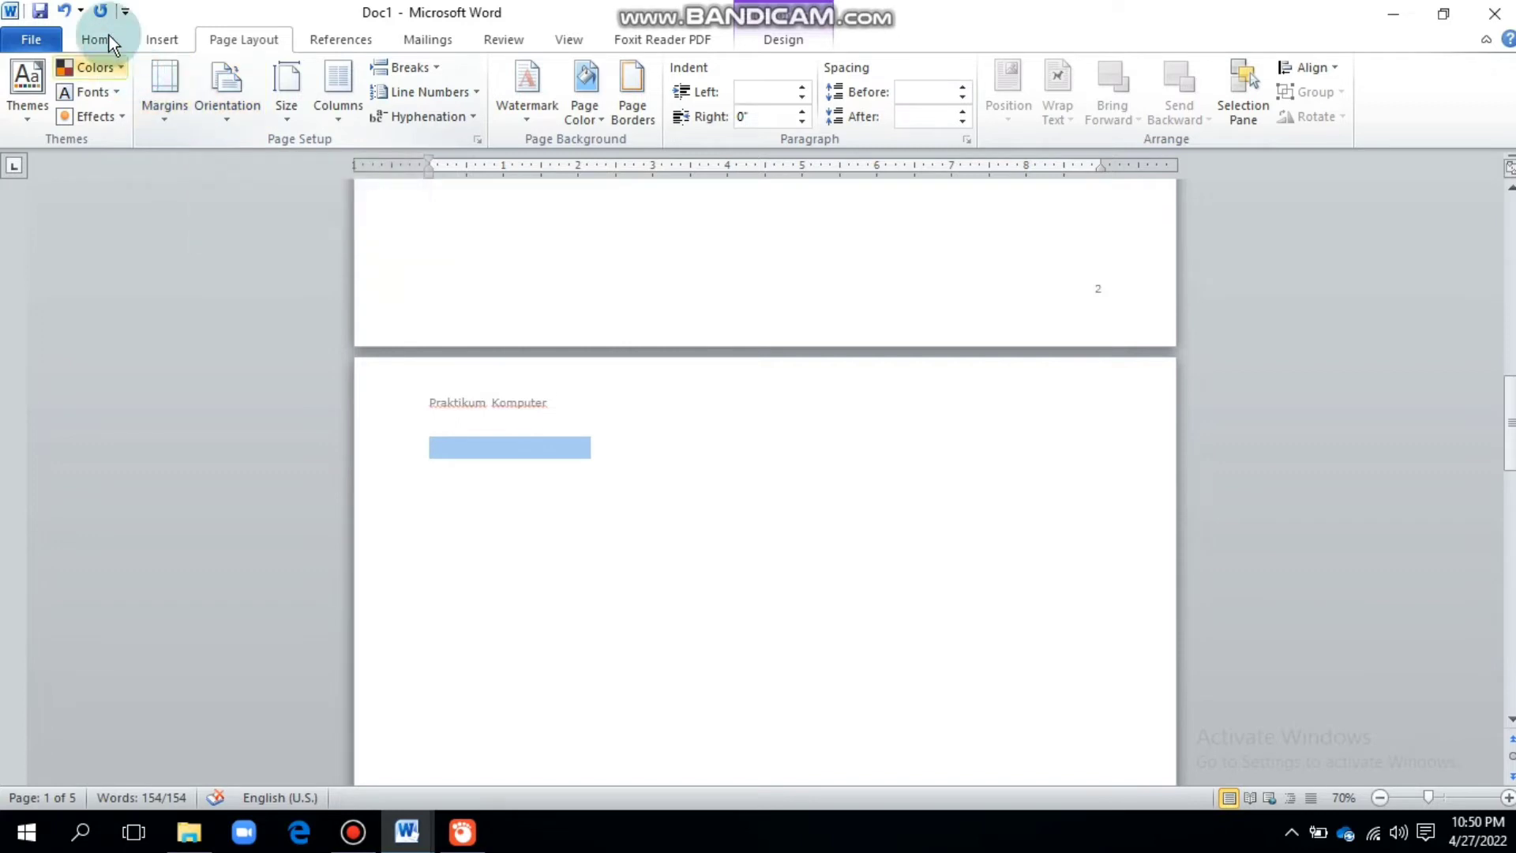
pyautogui.click(64, 13)
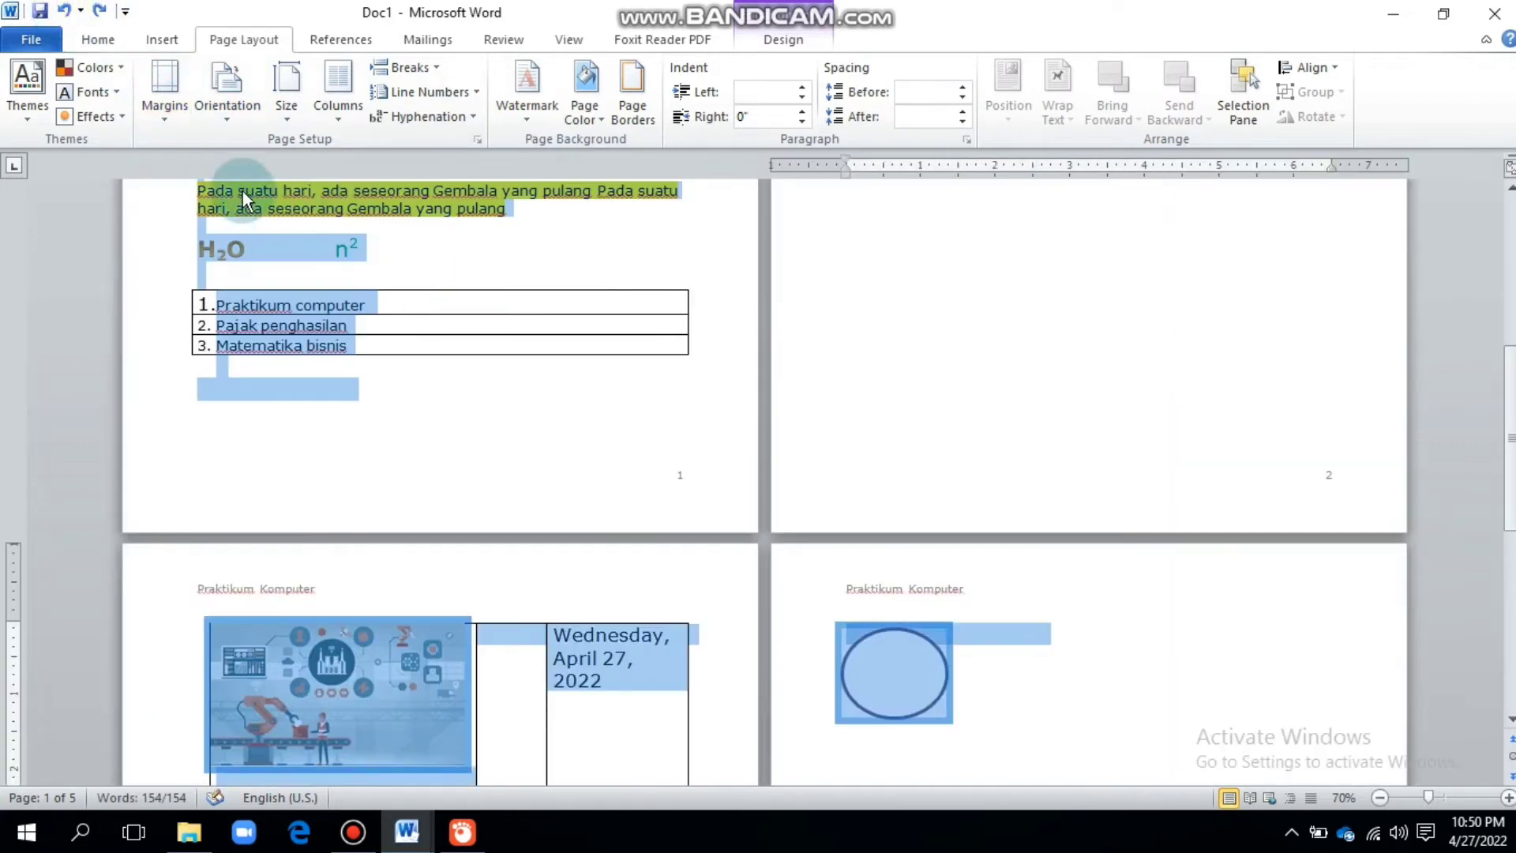
pyautogui.click(68, 17)
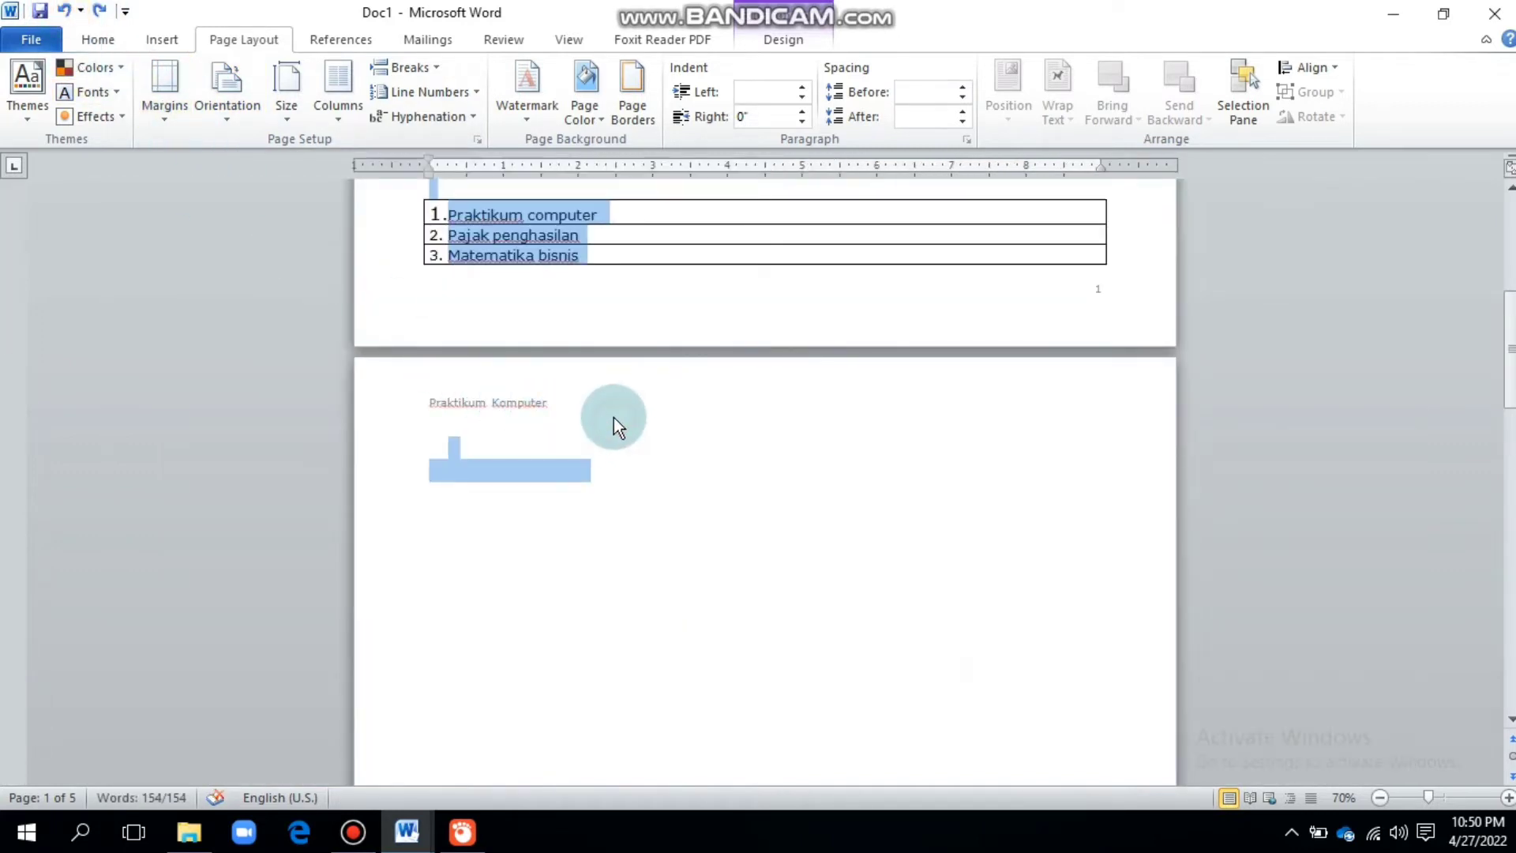
# Insert a page break on the empty line of page 2.
pyautogui.scroll(2, 639, 506)
pyautogui.scroll(-3, 641, 489)
pyautogui.click(638, 439)
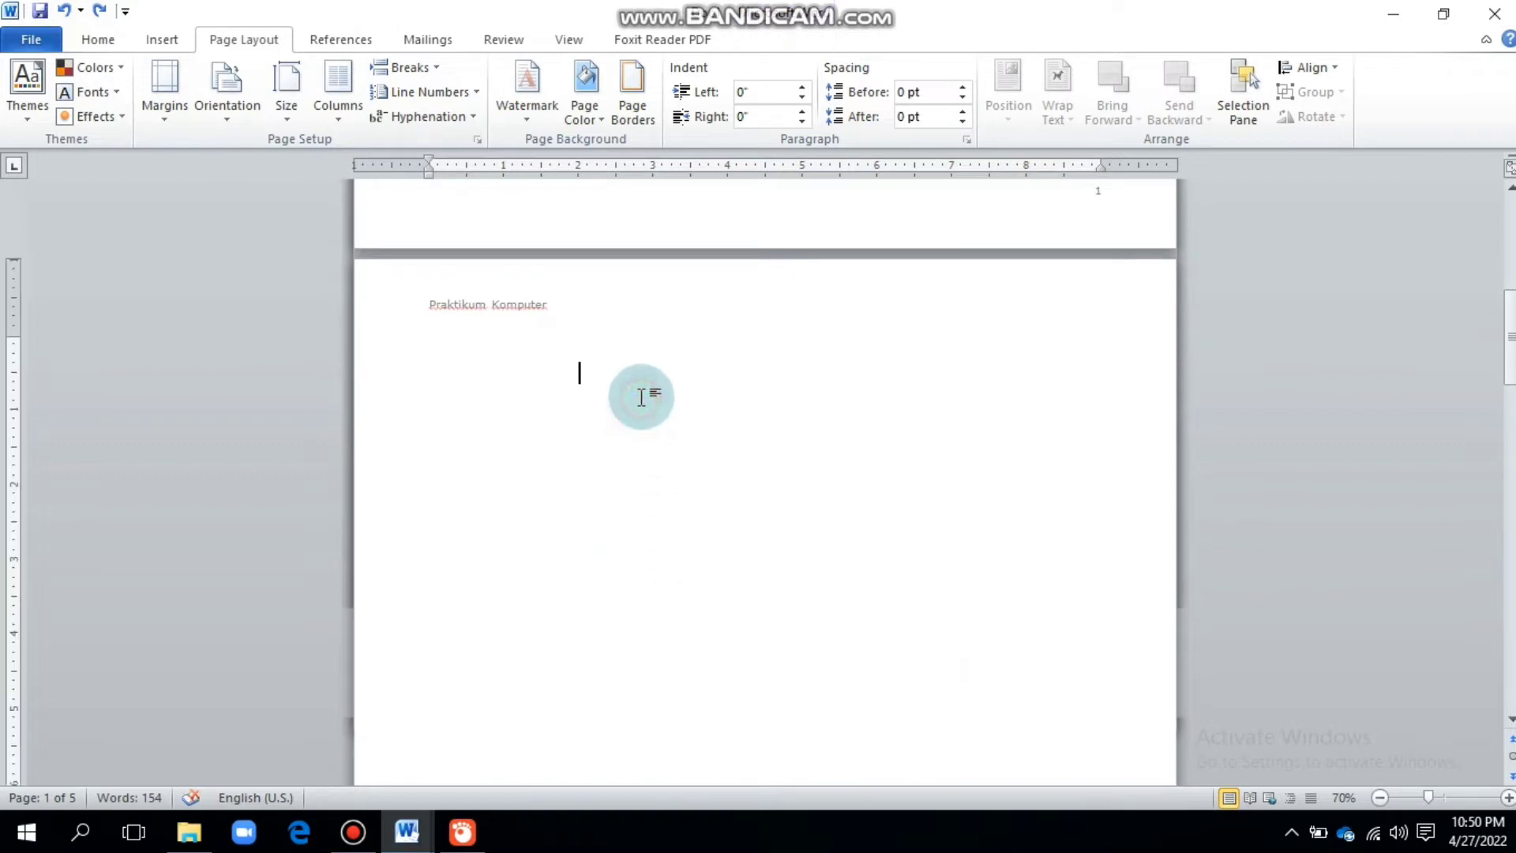
pyautogui.click(161, 38)
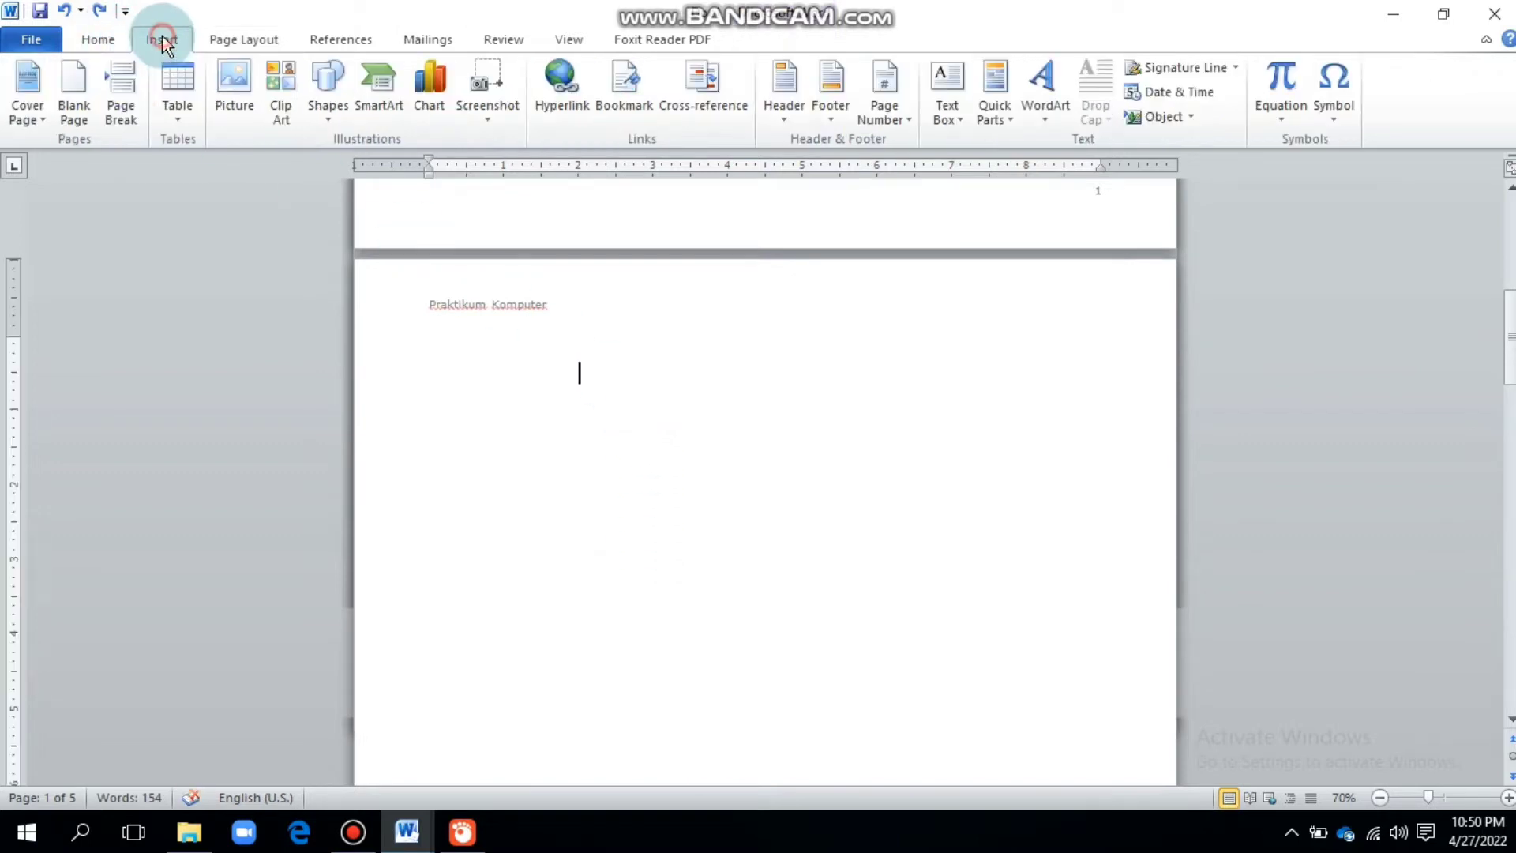
pyautogui.click(120, 106)
pyautogui.scroll(-5, 486, 315)
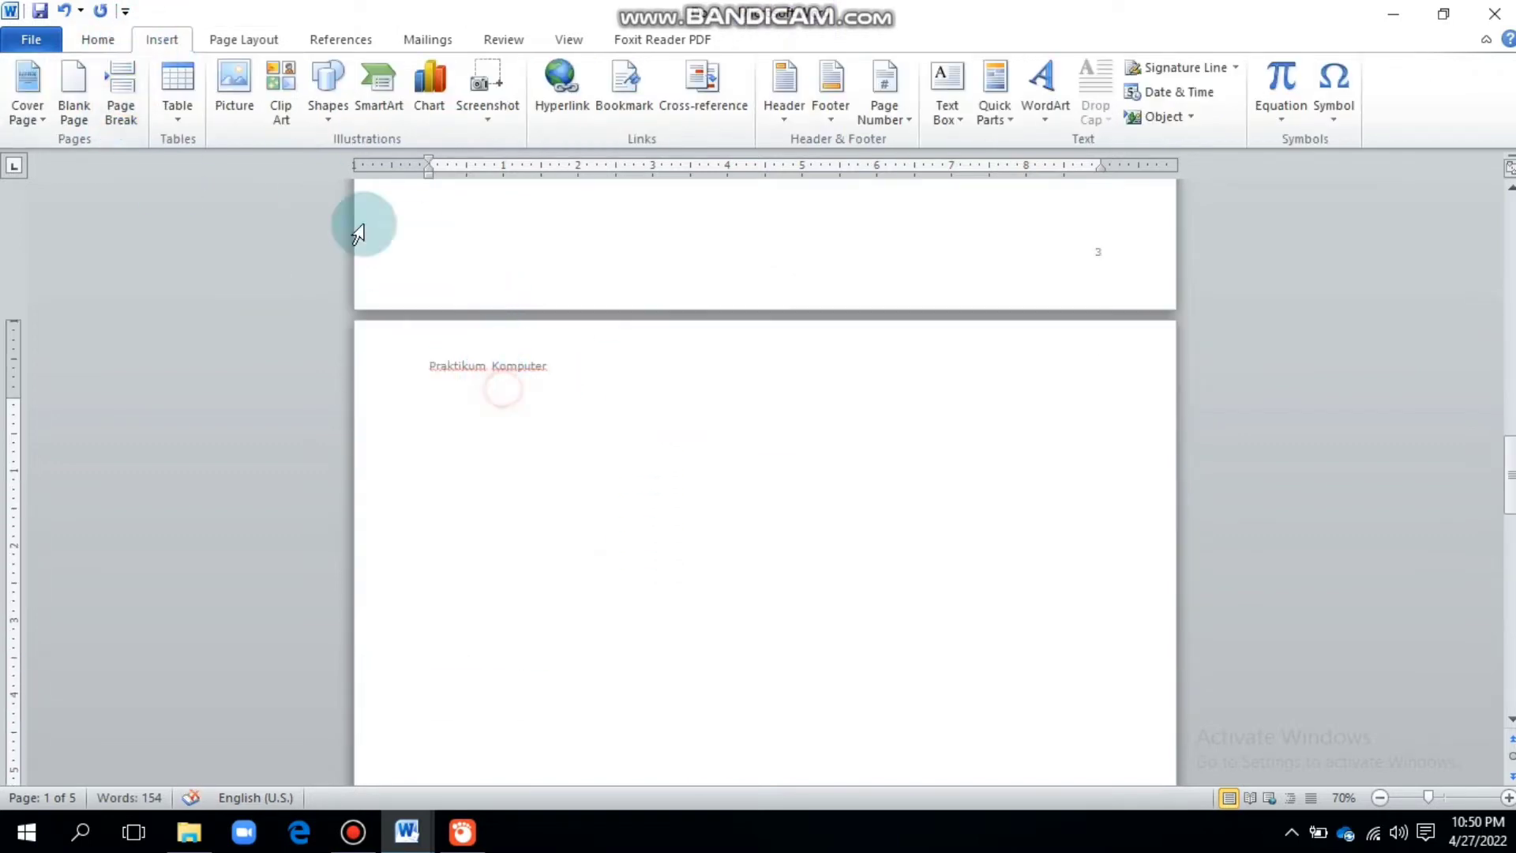
# Reapply landscape orientation and switch the document's pages to portrait.
pyautogui.click(210, 39)
pyautogui.click(225, 110)
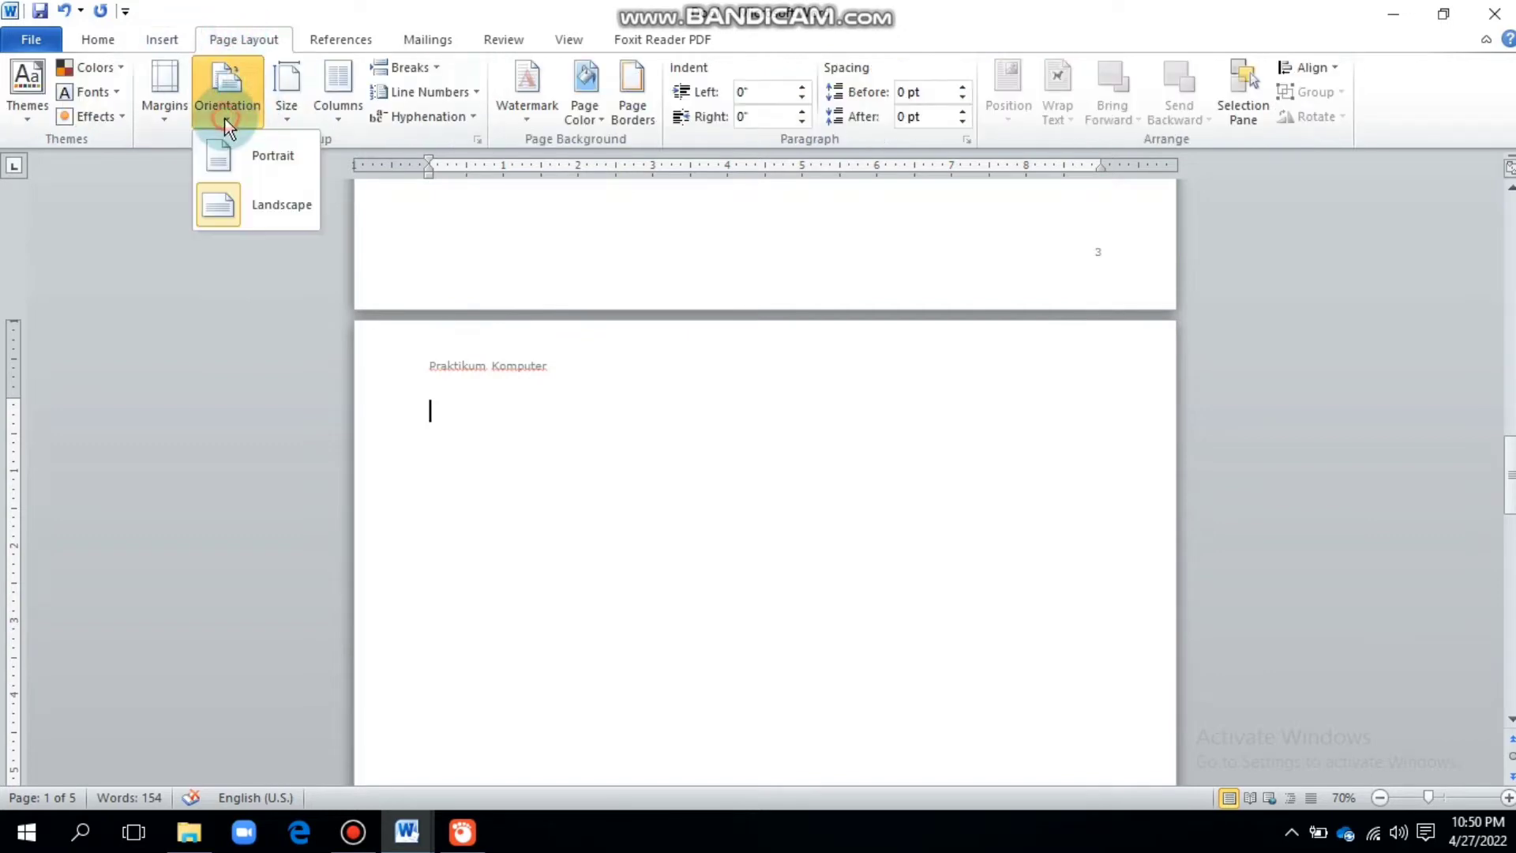
pyautogui.click(263, 201)
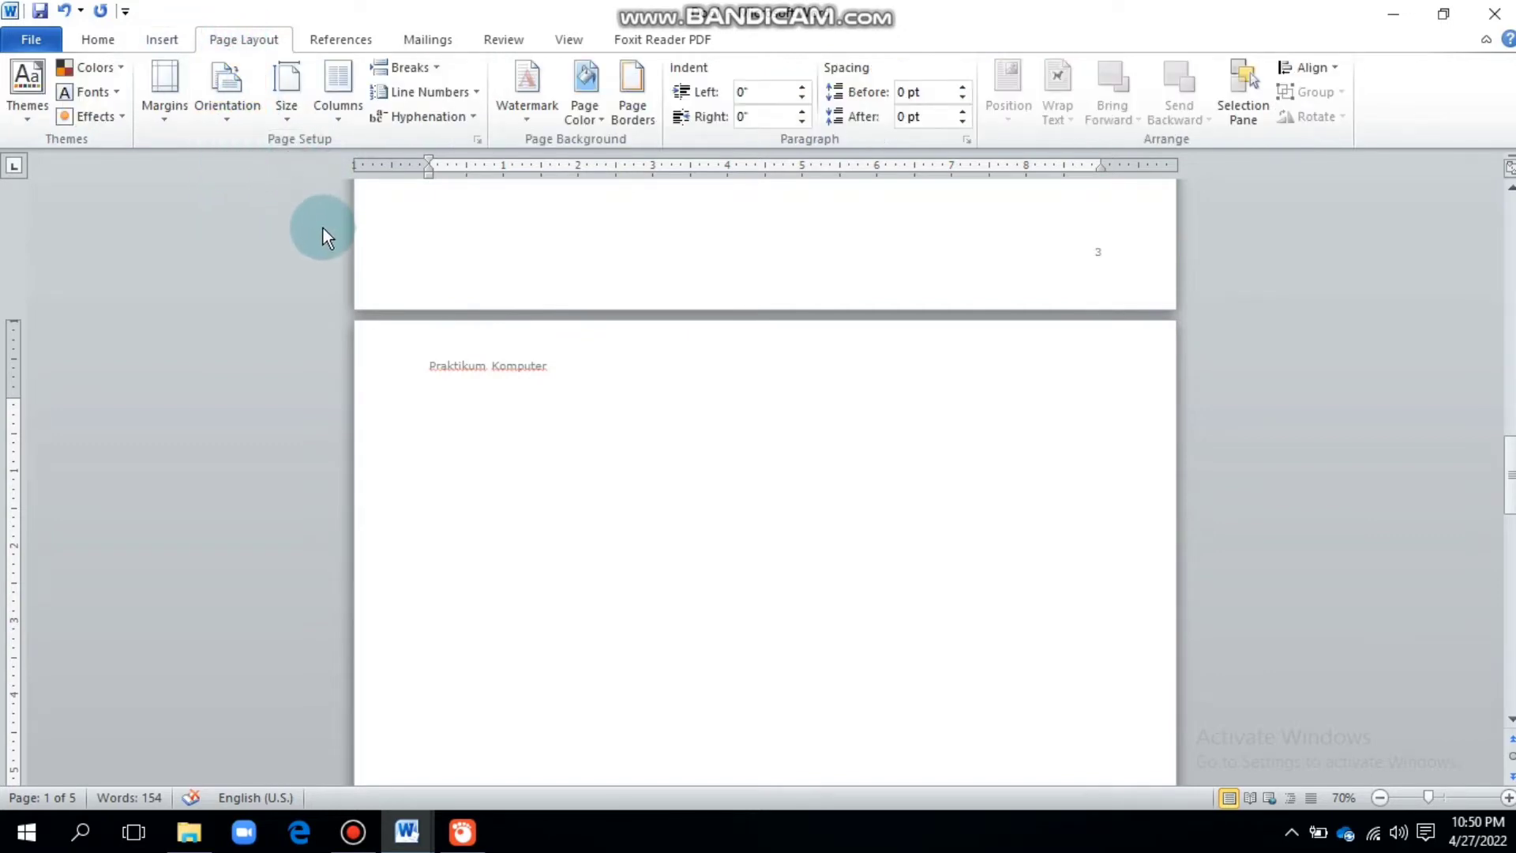
pyautogui.click(226, 97)
pyautogui.click(242, 154)
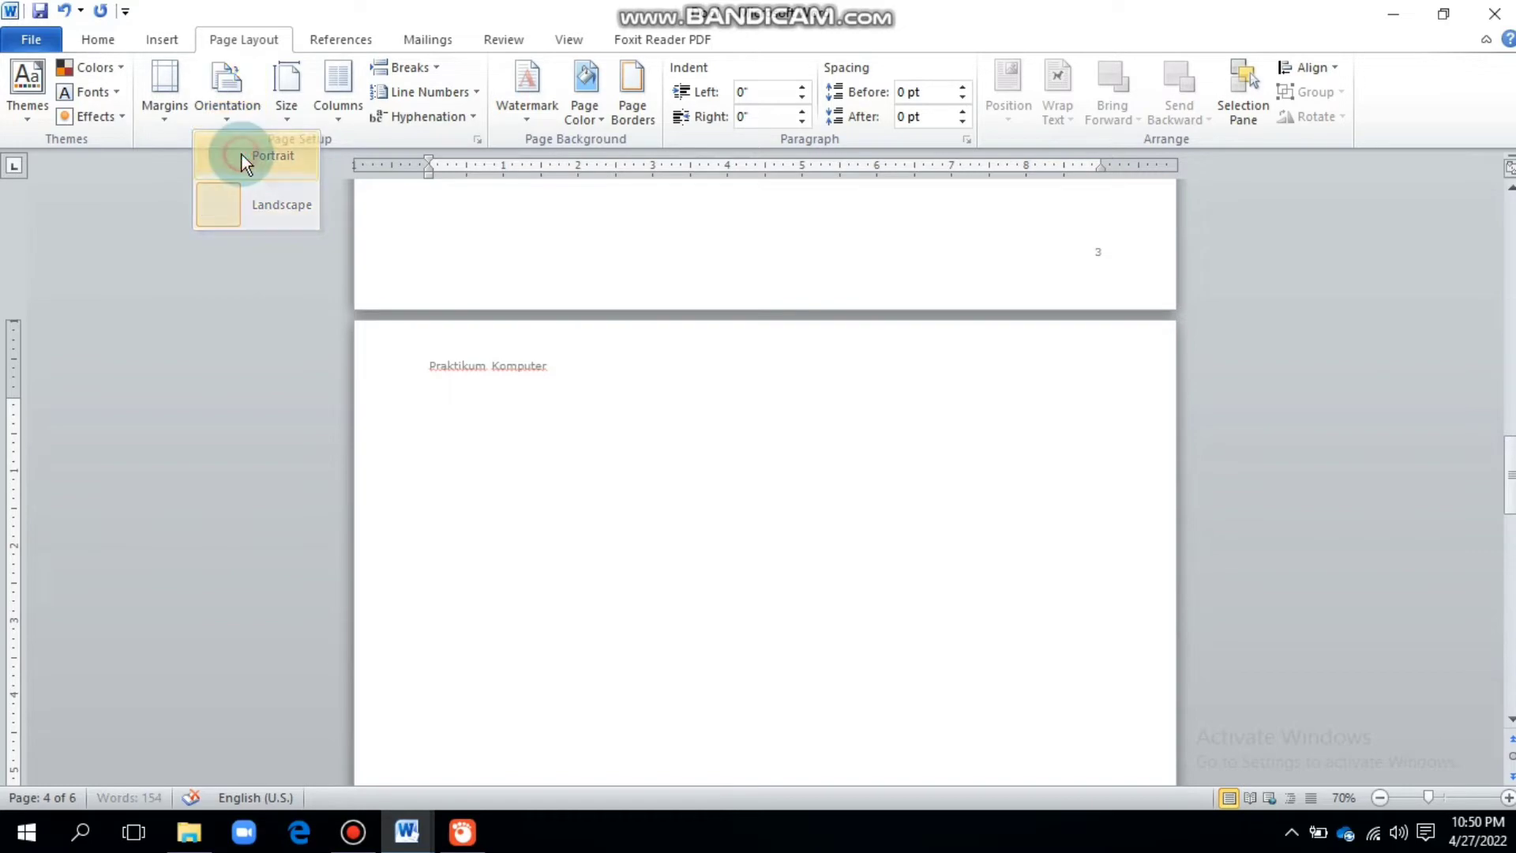
pyautogui.click(421, 263)
# Restore the zoom to 100% and set the paper size to Letter Small, 8.5" x 11".
pyautogui.scroll(15, 422, 263)
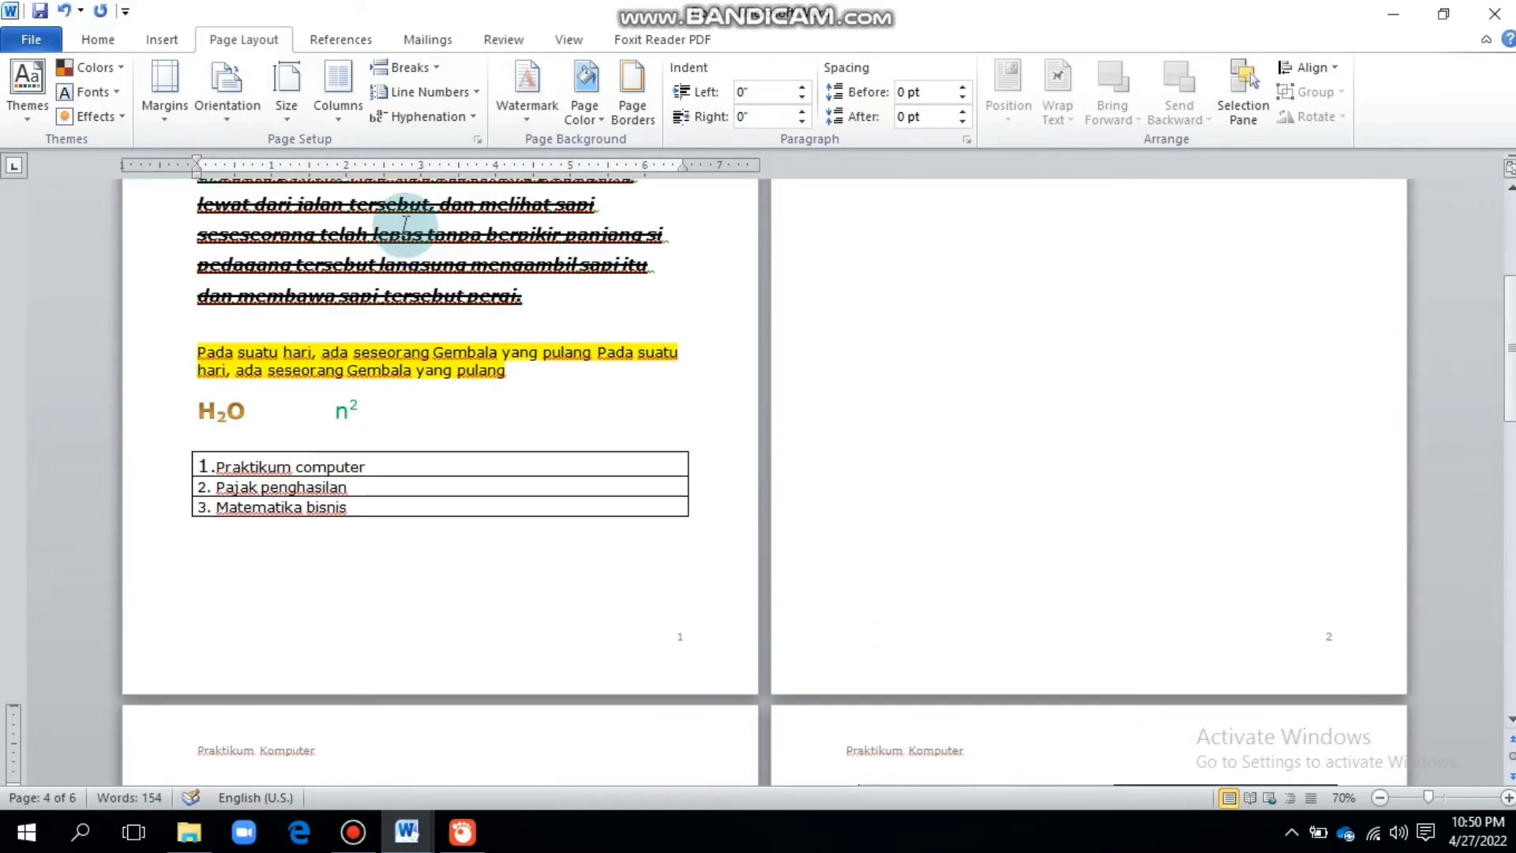
pyautogui.click(1508, 797)
pyautogui.click(1508, 797)
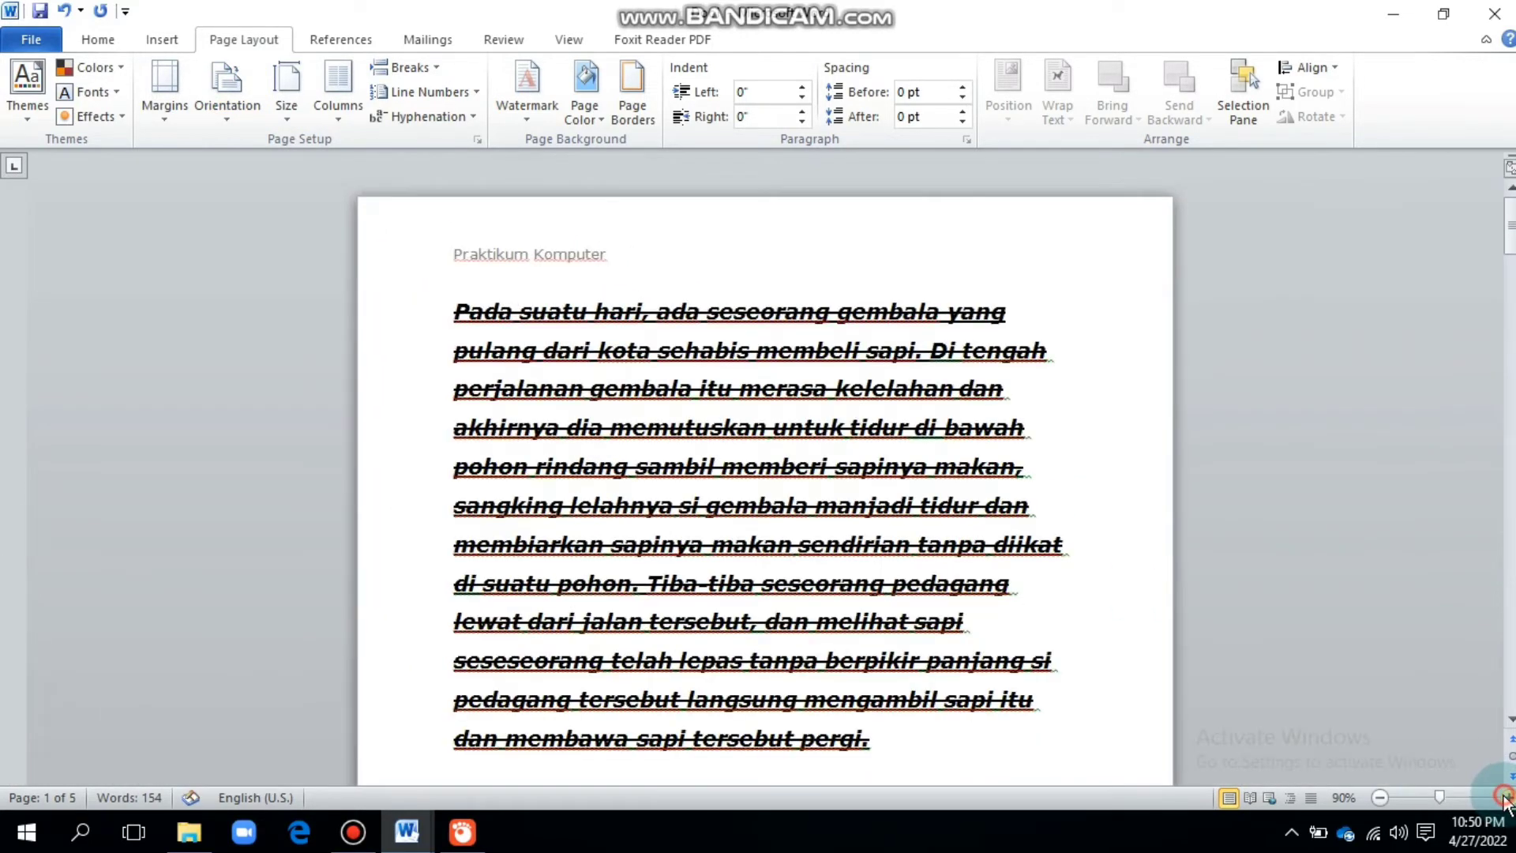
pyautogui.click(1507, 797)
pyautogui.click(289, 94)
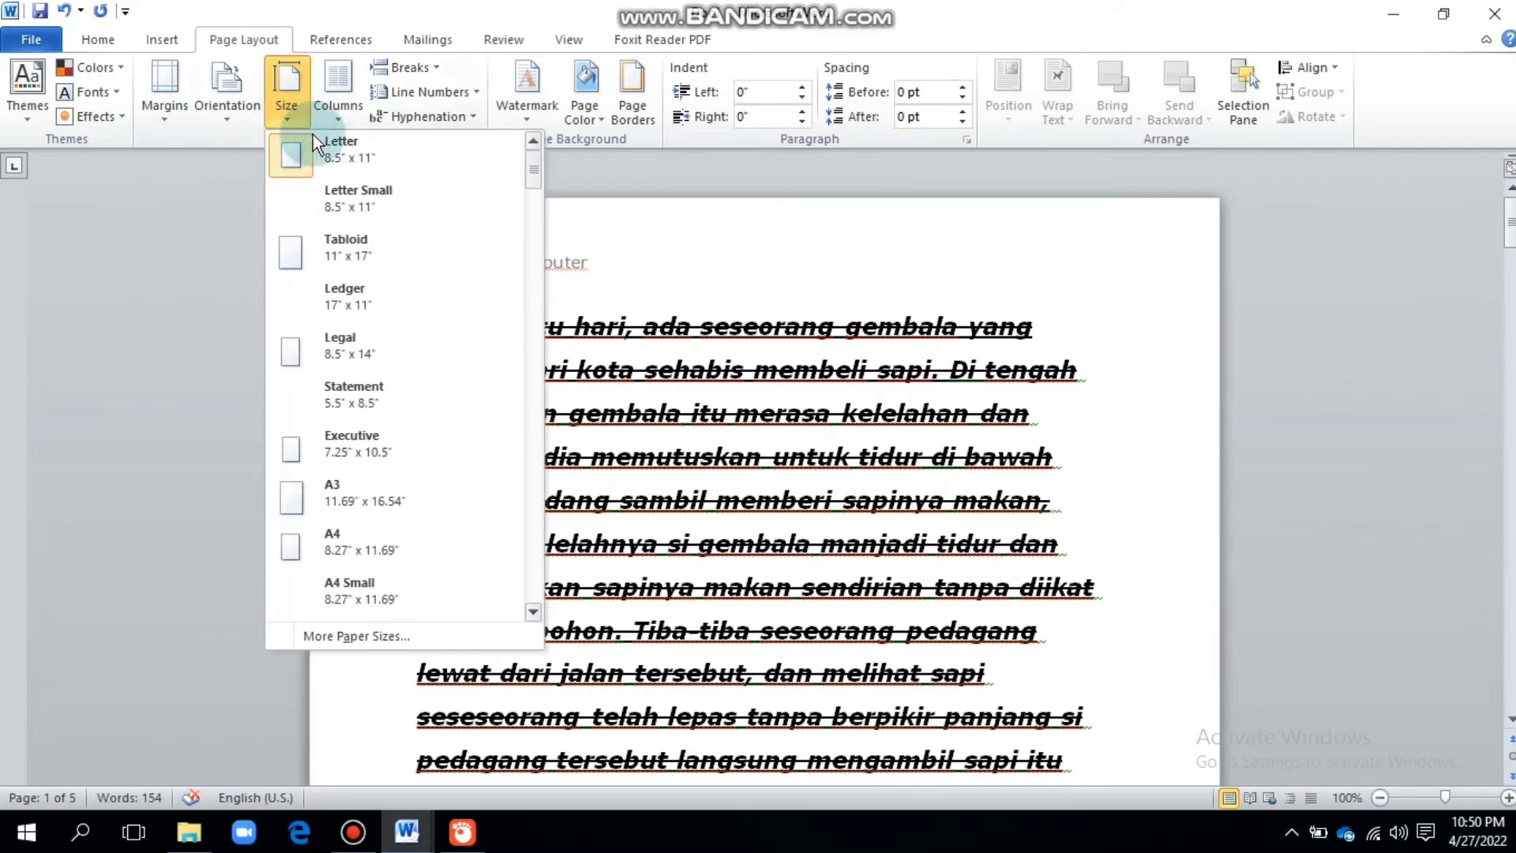
pyautogui.click(356, 209)
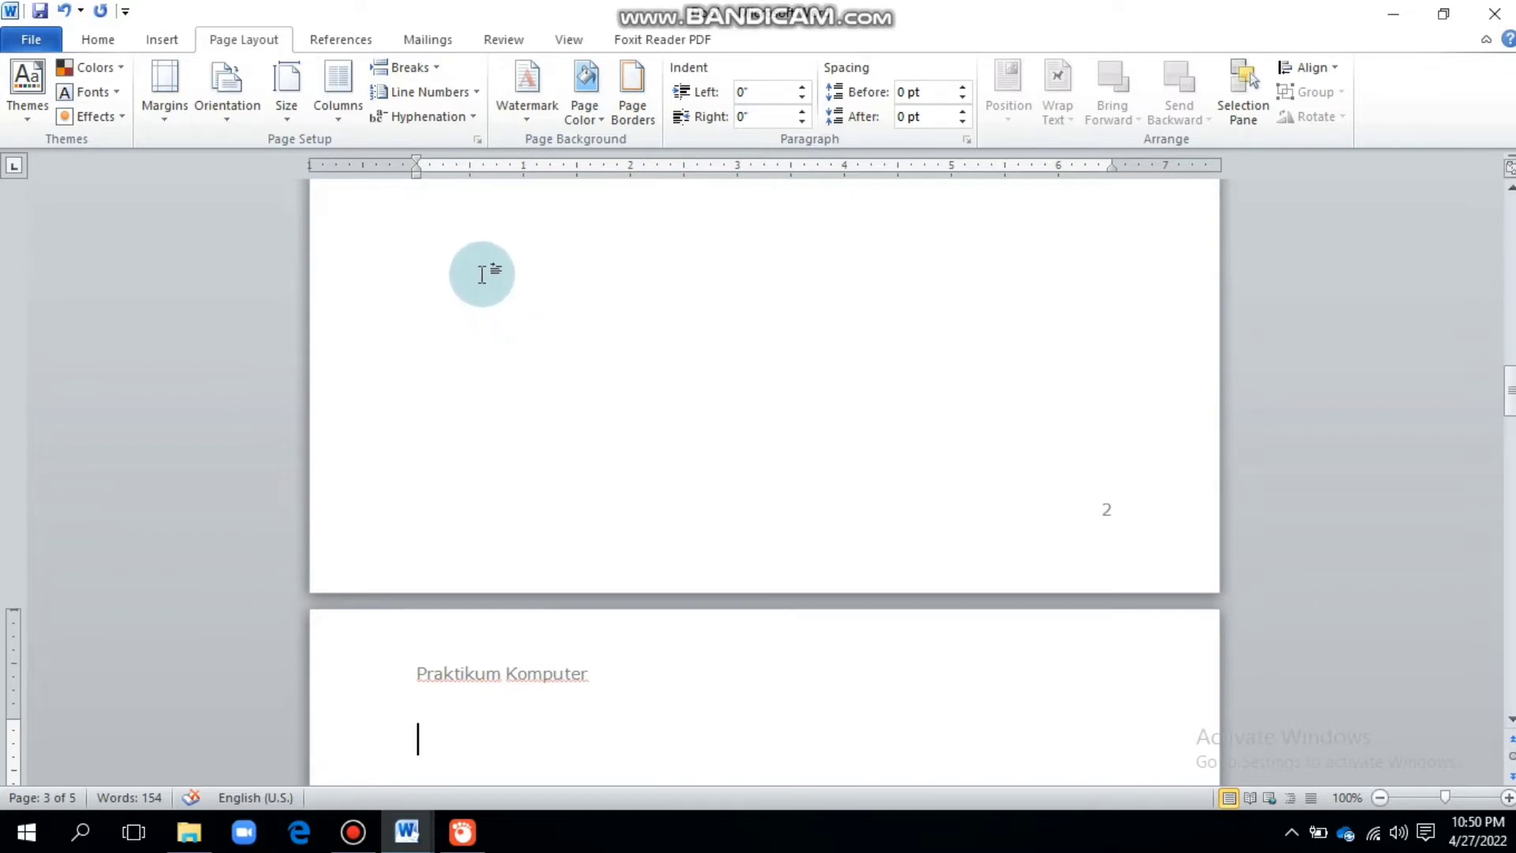
# Try the Tabloid 11" x 17" paper size and set the paper to Letter, 8.5" x 11".
pyautogui.click(288, 115)
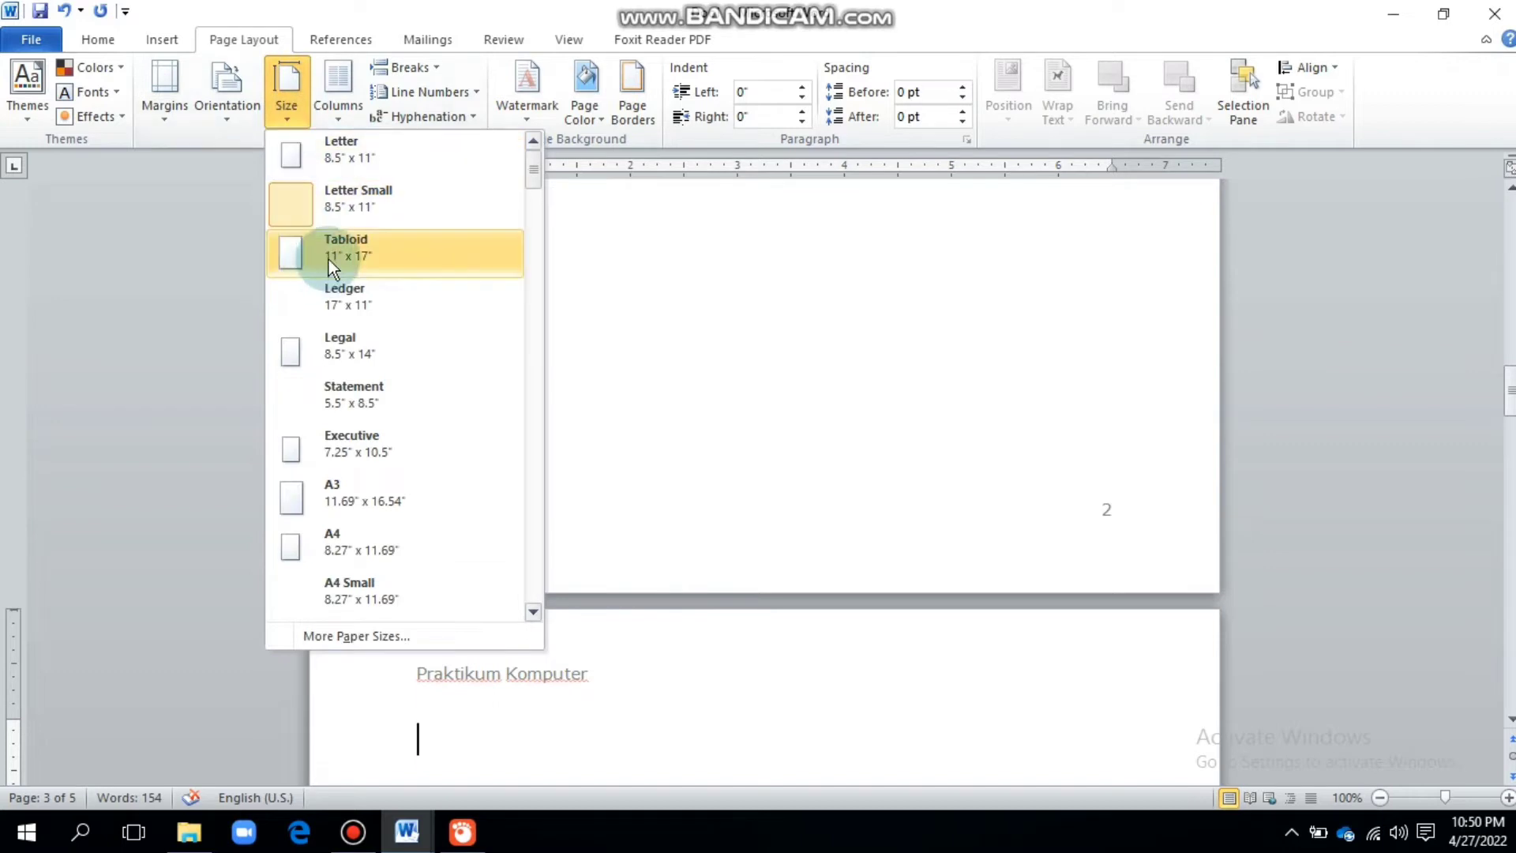
pyautogui.click(359, 257)
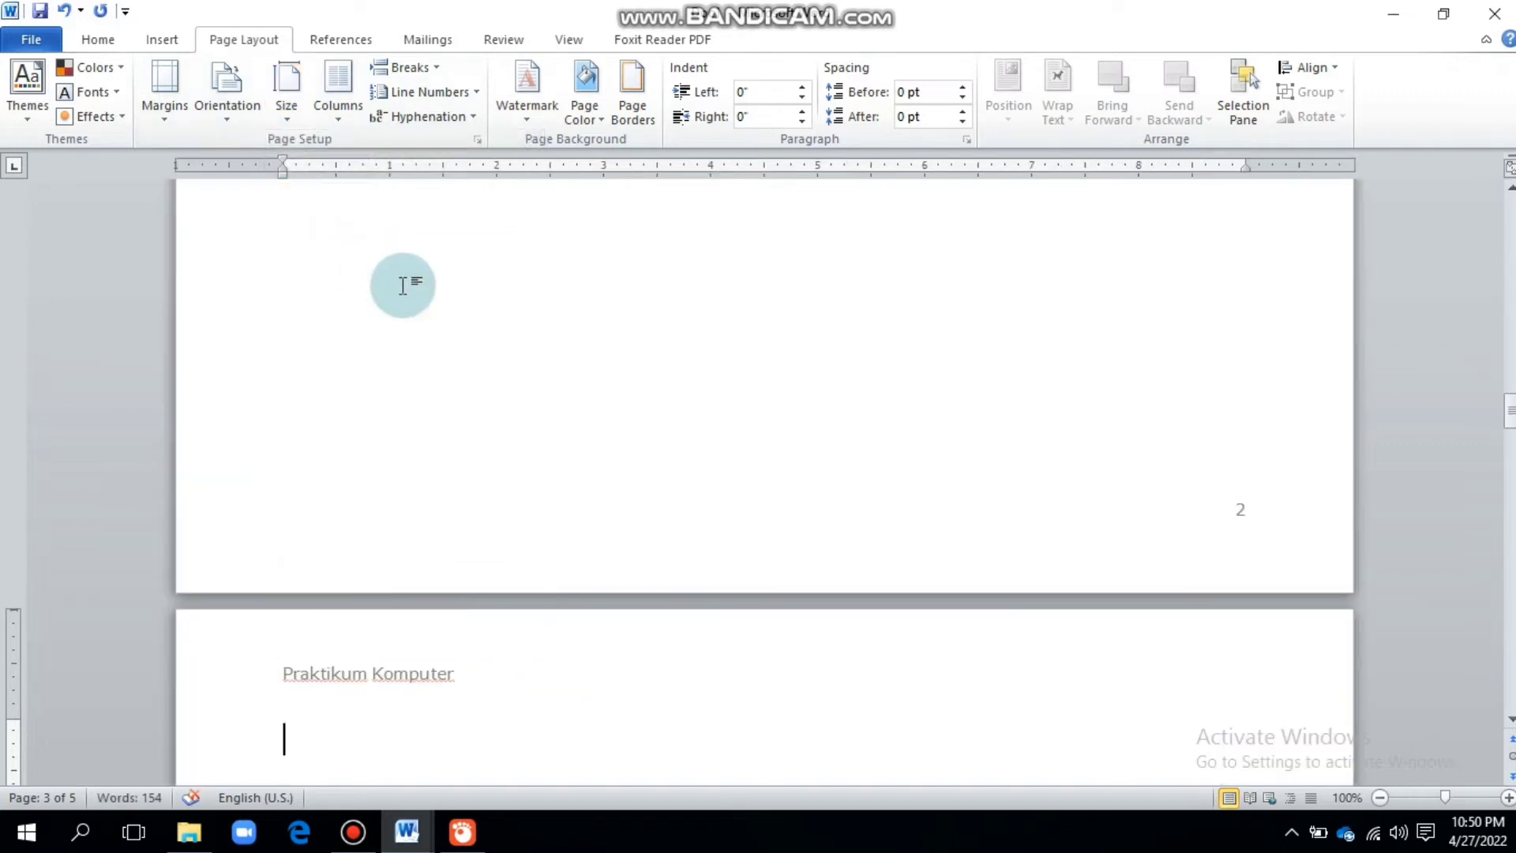
pyautogui.click(288, 106)
pyautogui.click(357, 150)
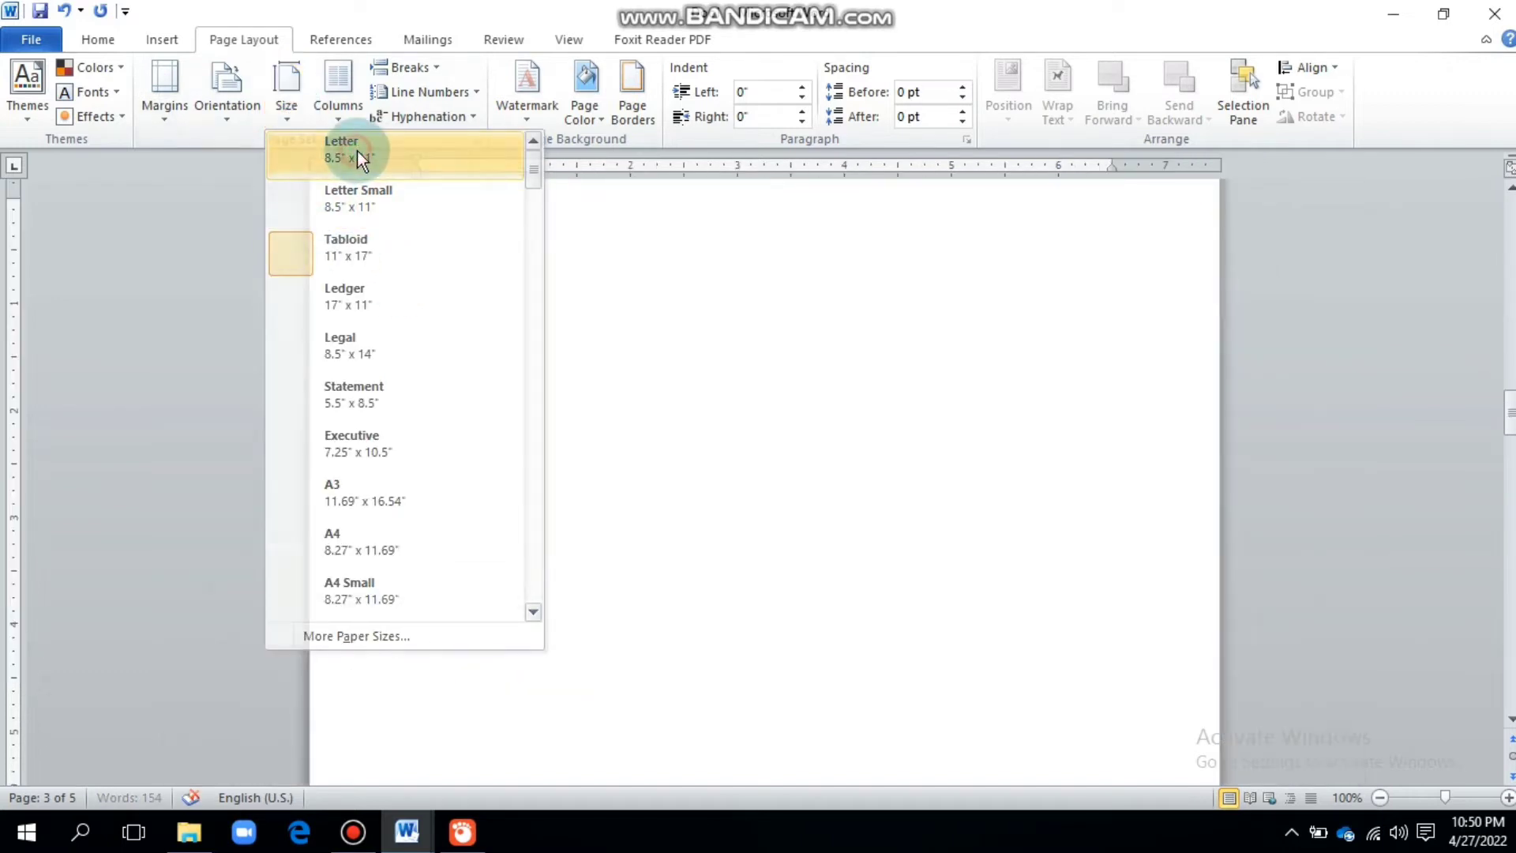
pyautogui.click(352, 107)
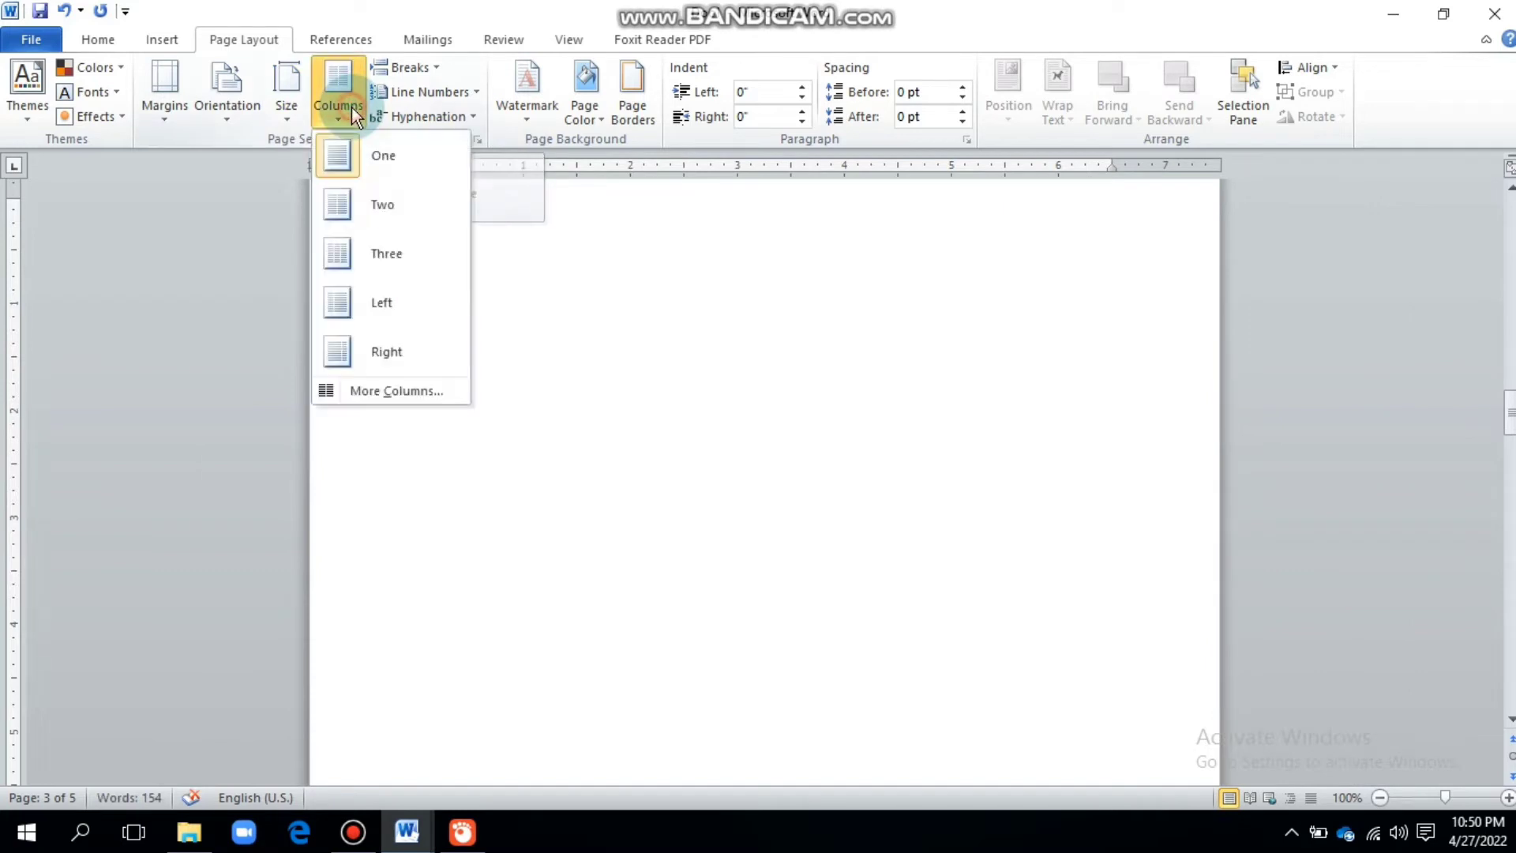
pyautogui.click(1137, 368)
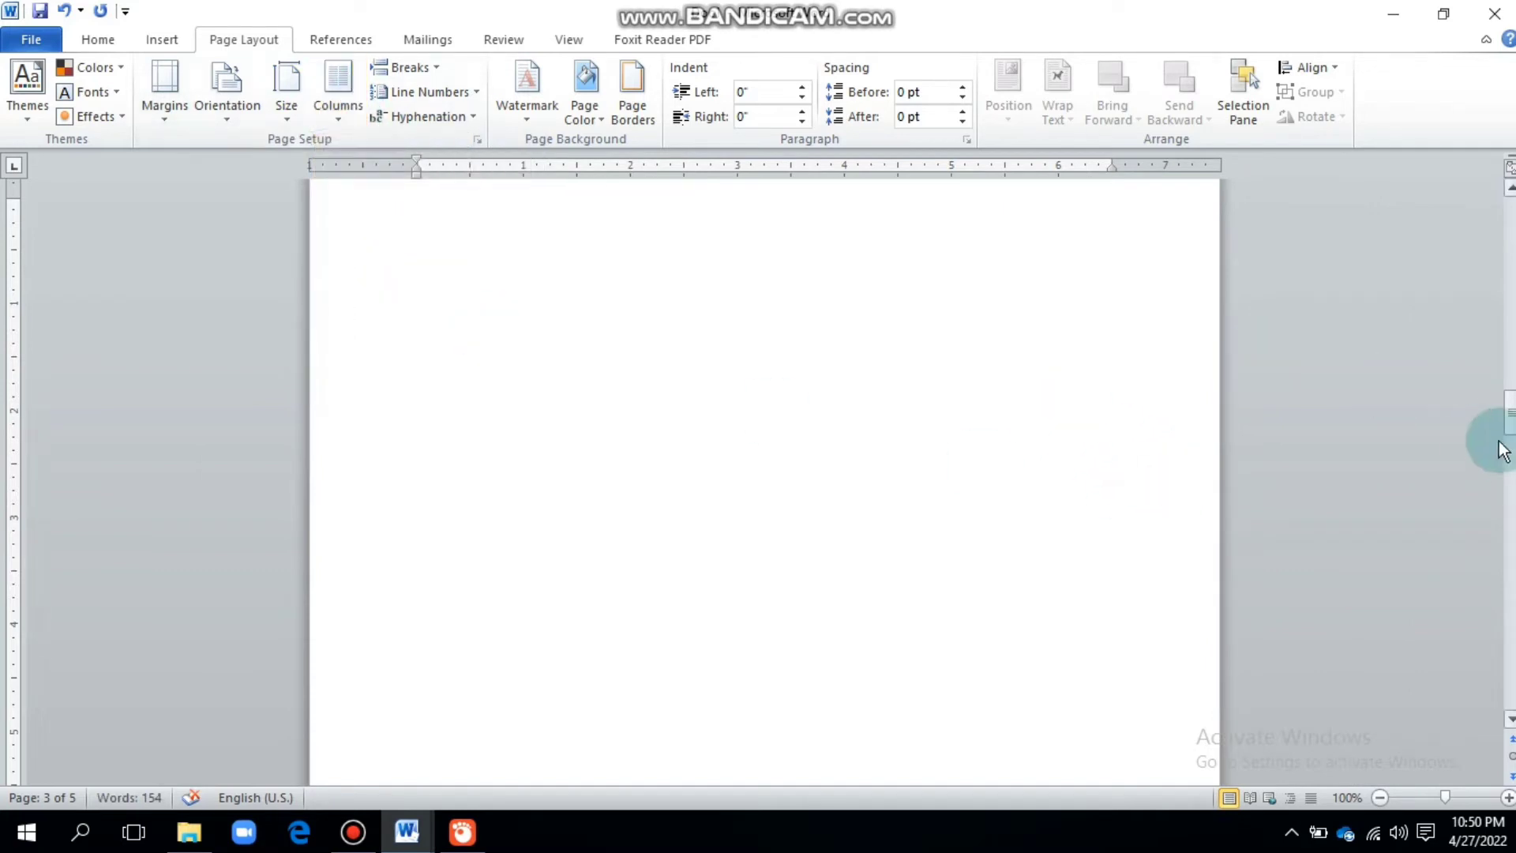
# Remove bold, italic, underline and strikethrough from the opening story paragraph on page 1.
pyautogui.moveTo(1510, 391); pyautogui.dragTo(1509, 193)
pyautogui.moveTo(413, 332); pyautogui.dragTo(970, 613)
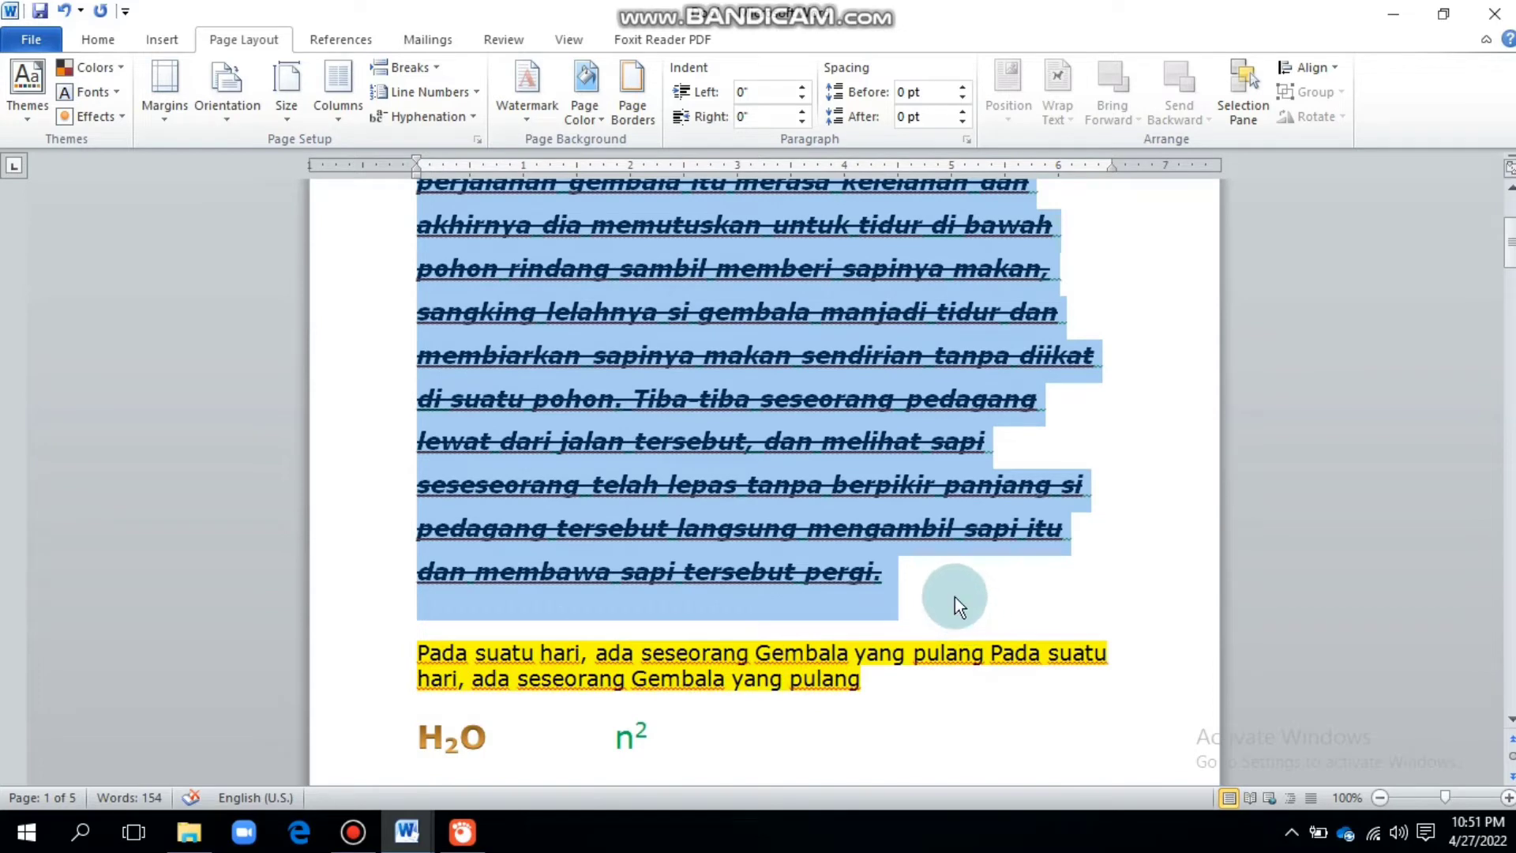
pyautogui.click(98, 39)
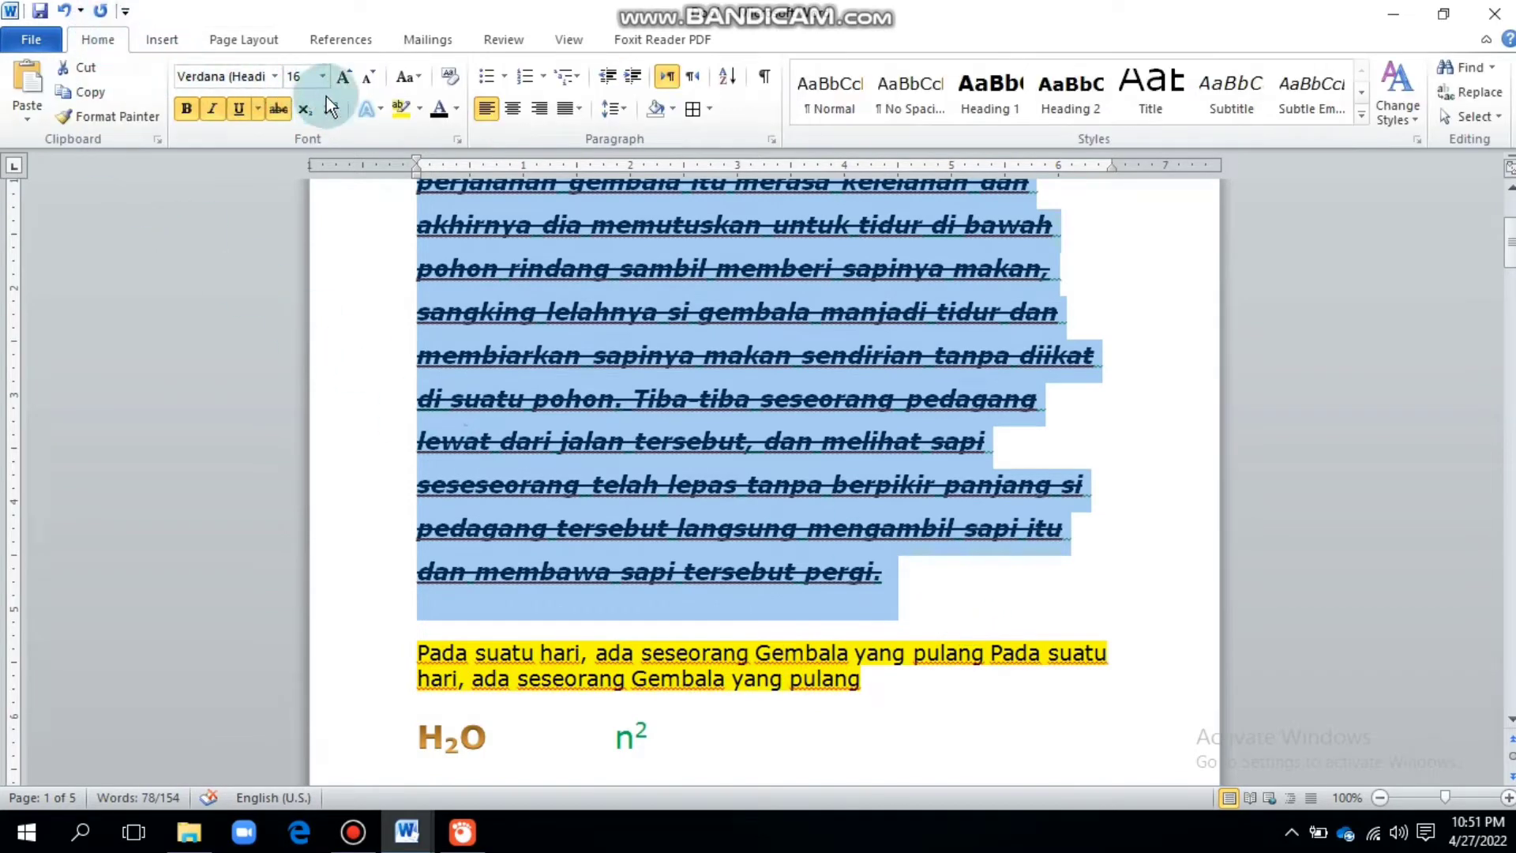
pyautogui.click(186, 108)
pyautogui.click(212, 108)
pyautogui.click(239, 108)
pyautogui.click(278, 108)
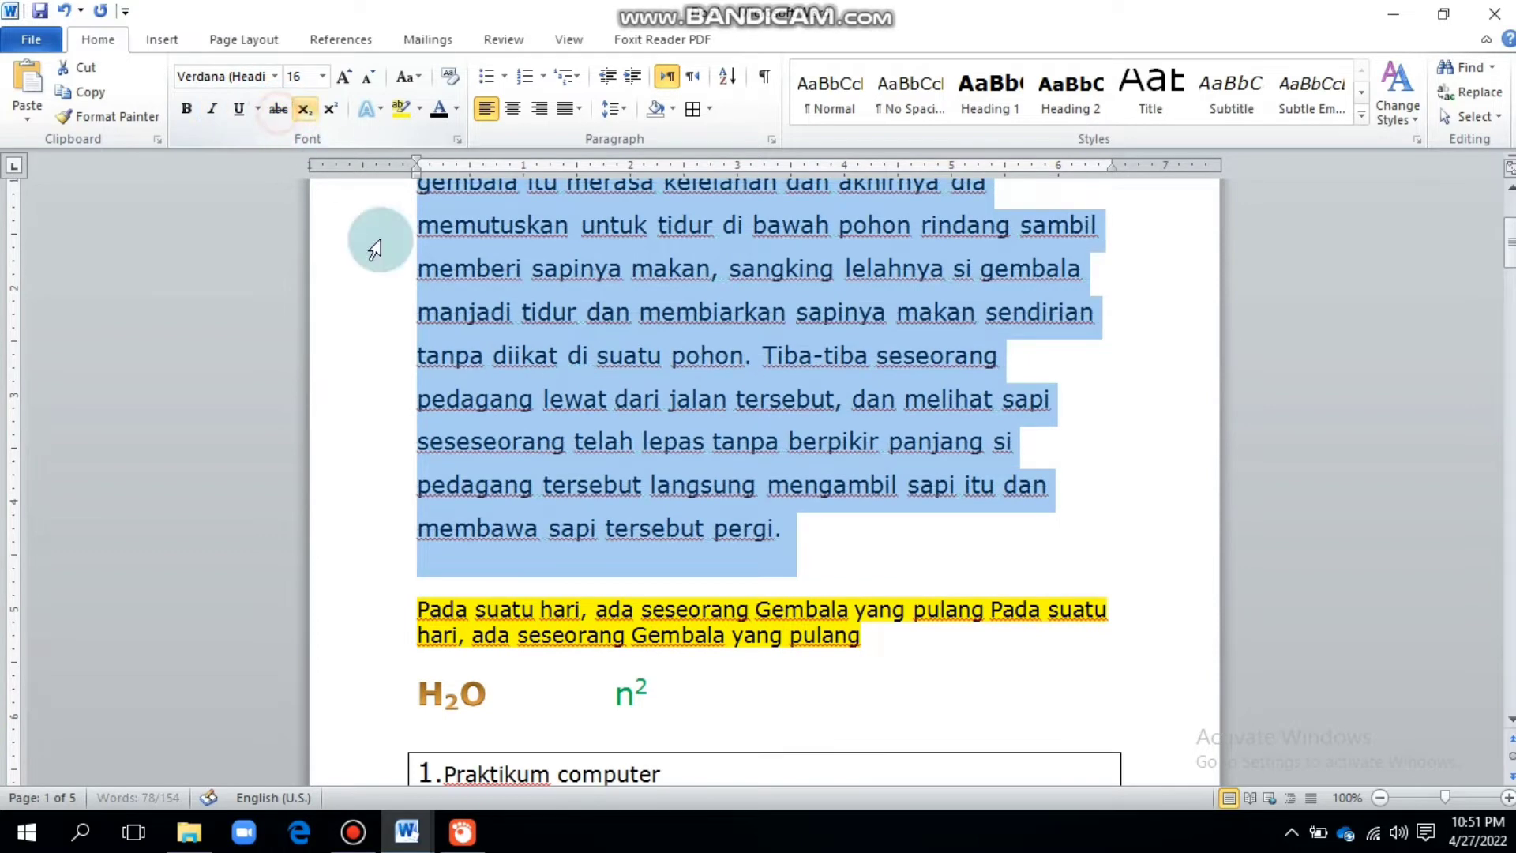
# Lay out the selected story paragraph in two columns.
pyautogui.scroll(3, 527, 367)
pyautogui.click(162, 39)
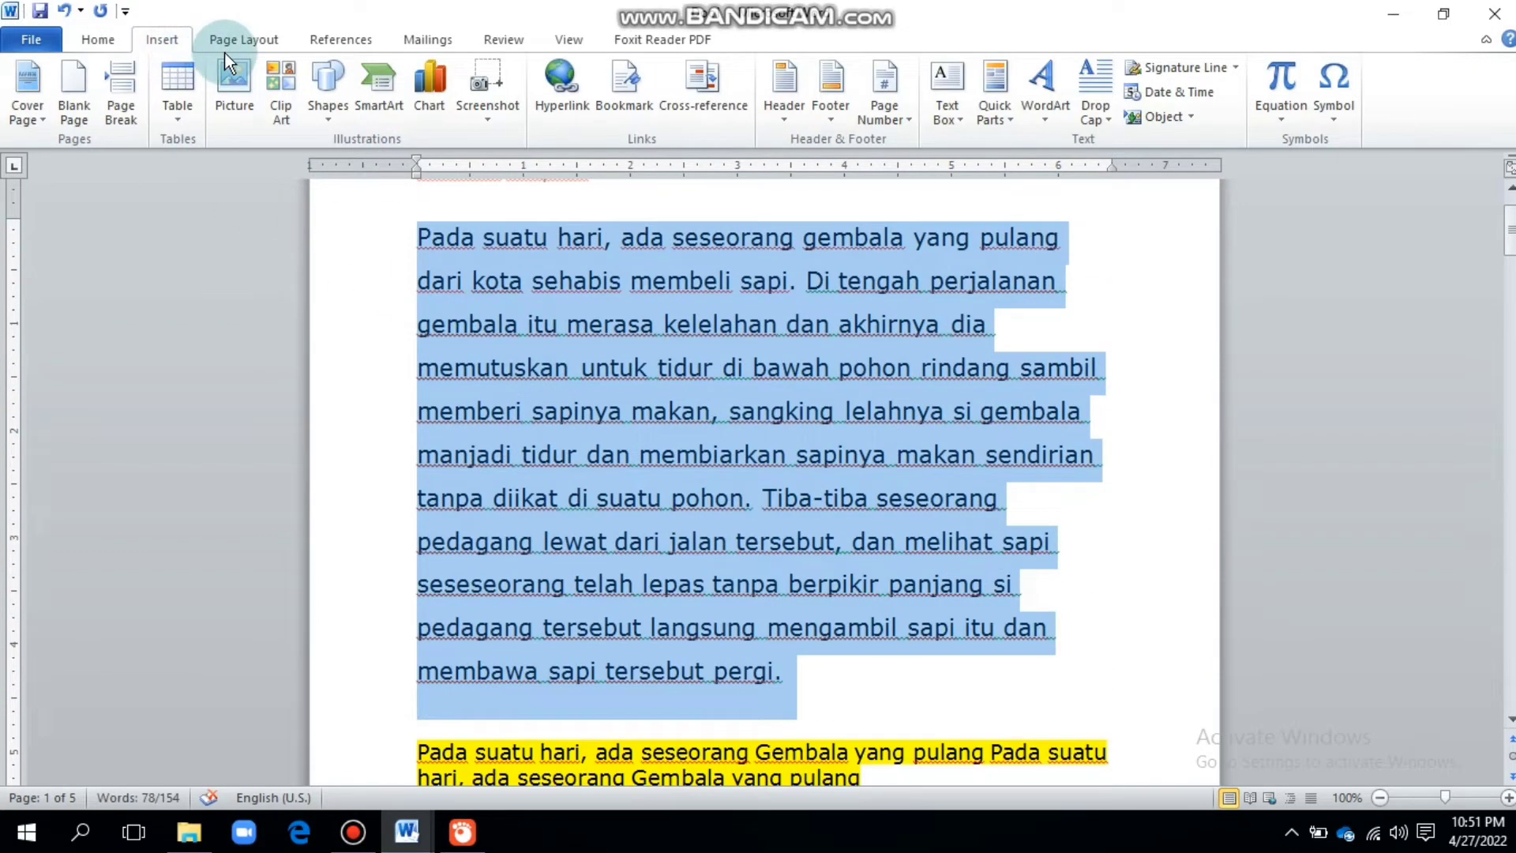
pyautogui.click(242, 41)
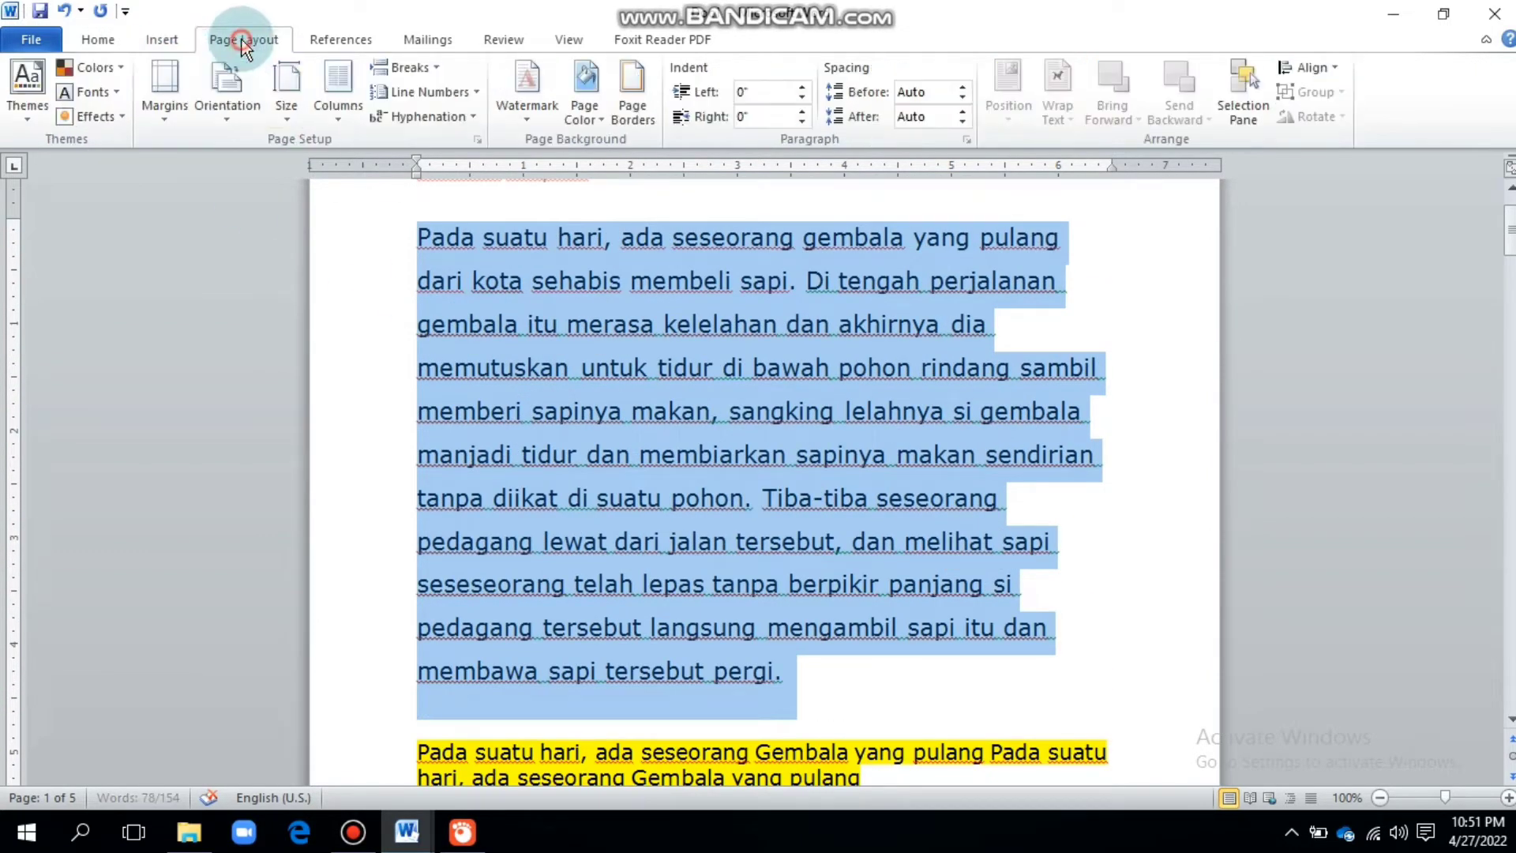
pyautogui.click(319, 111)
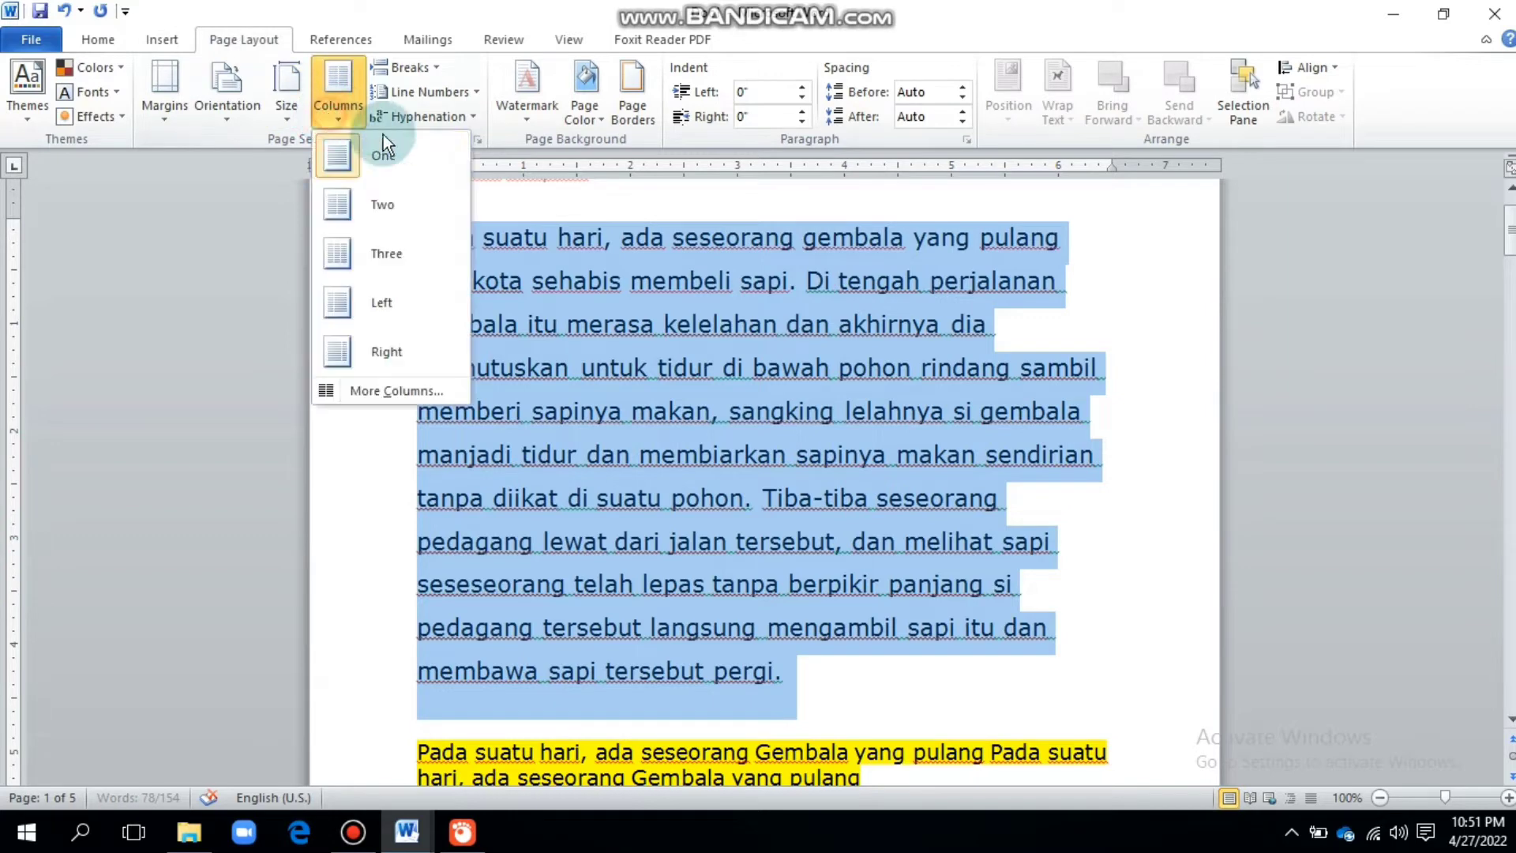
pyautogui.click(373, 206)
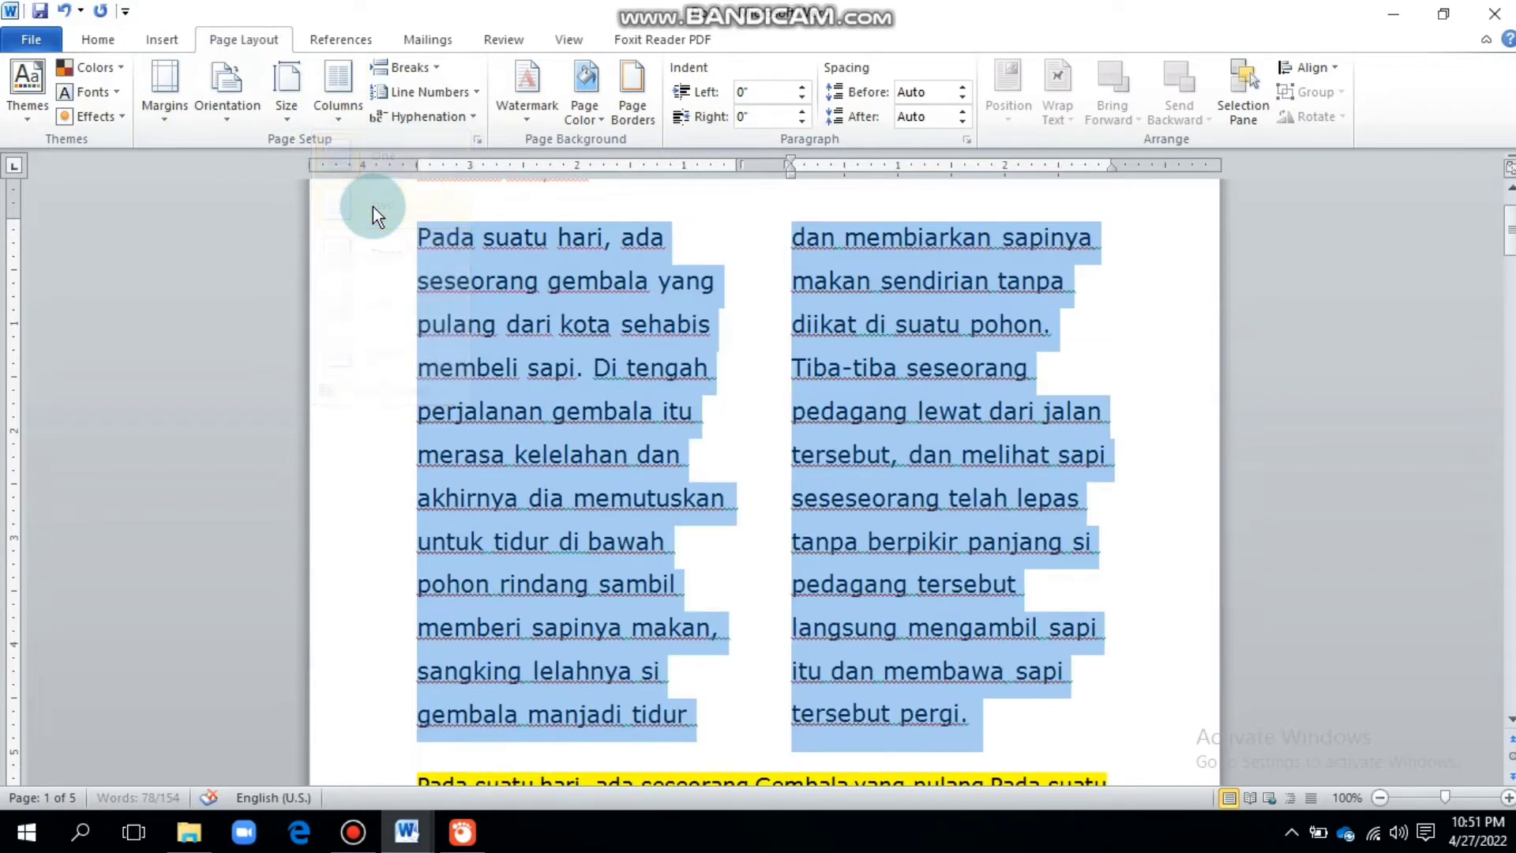
# Try the Three, Right and One column layouts on the story paragraph and return it to two columns.
pyautogui.click(339, 108)
pyautogui.click(369, 258)
pyautogui.click(334, 120)
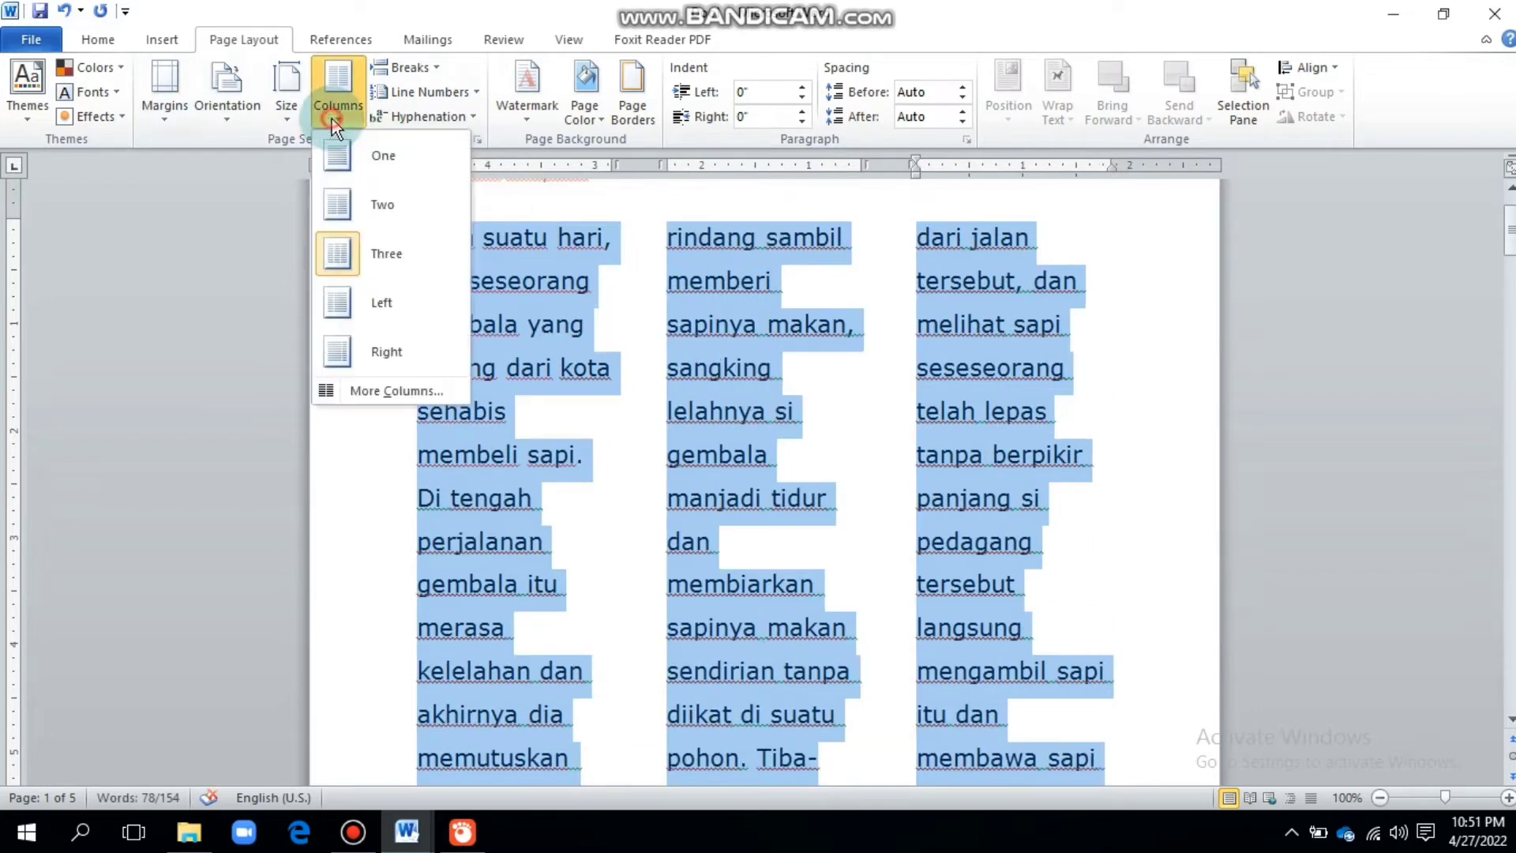
pyautogui.click(378, 352)
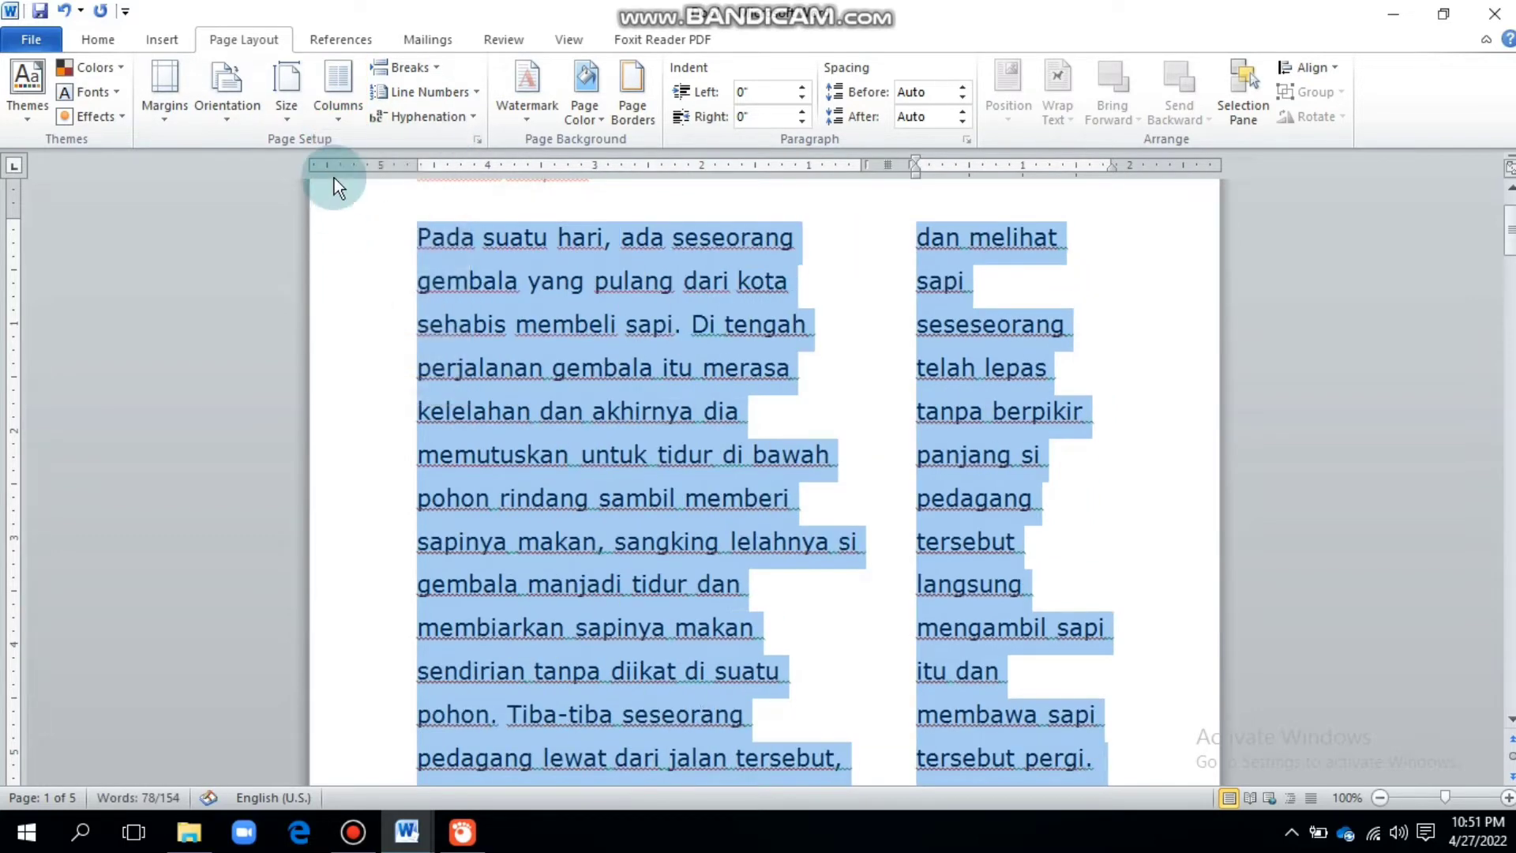
pyautogui.click(324, 118)
pyautogui.click(379, 156)
pyautogui.click(341, 126)
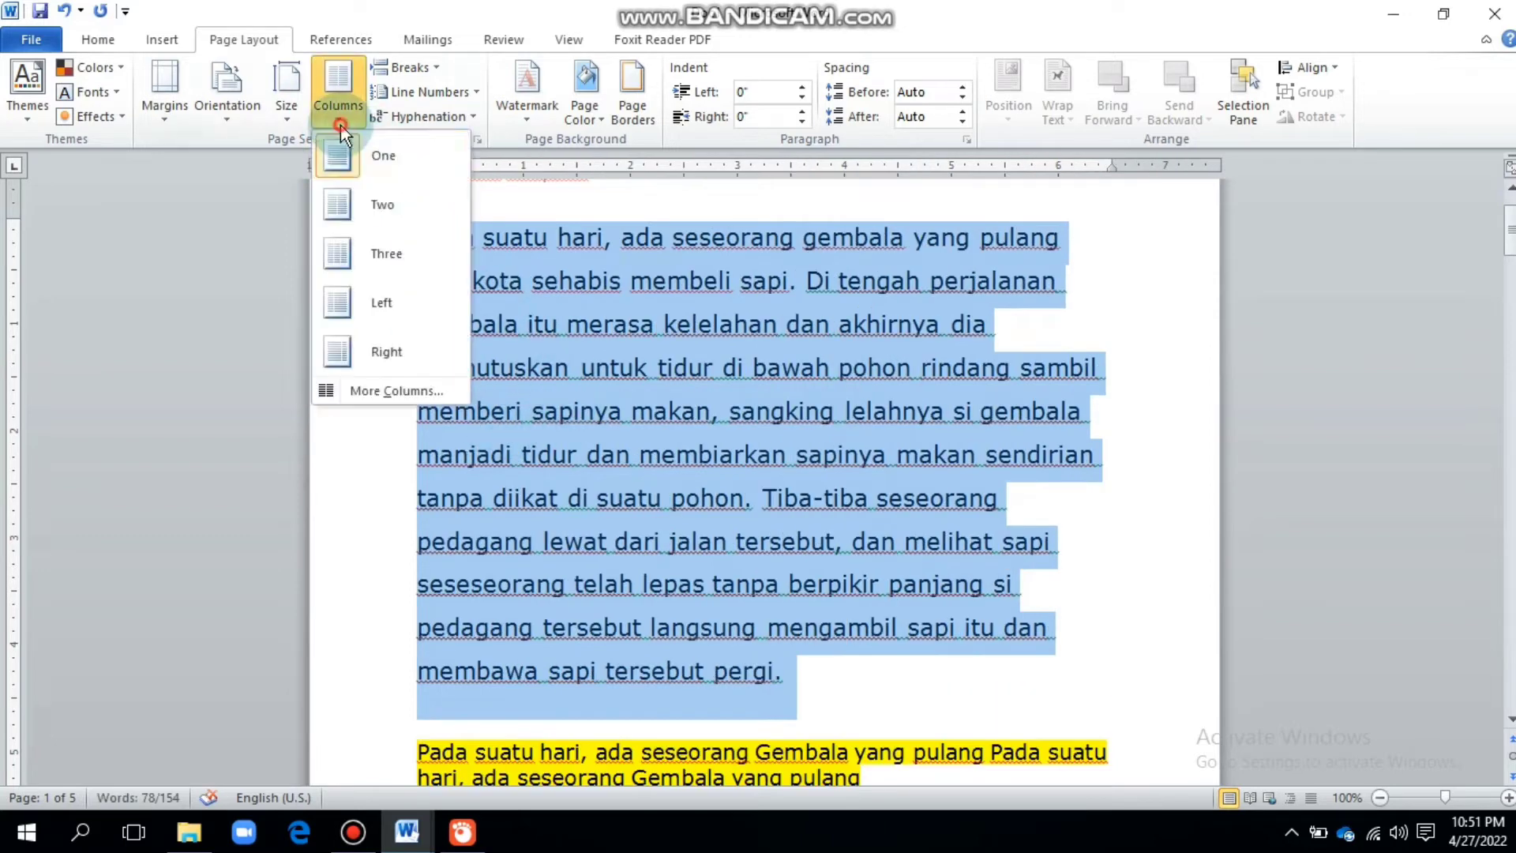
pyautogui.click(376, 207)
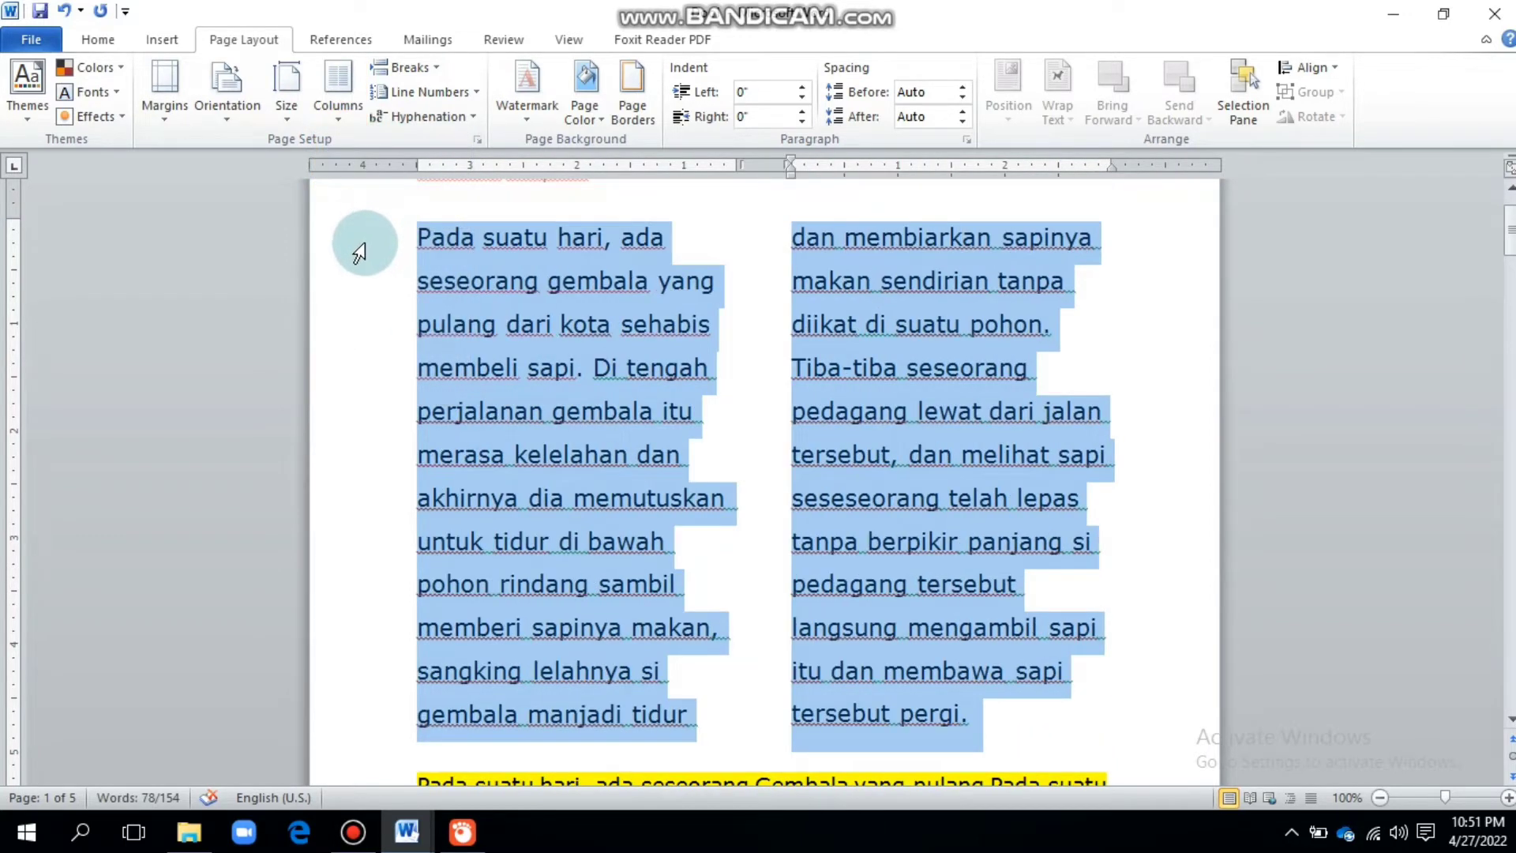
# Try a page break with the two-column paragraph still selected, check the resulting pages and undo the break.
pyautogui.click(433, 74)
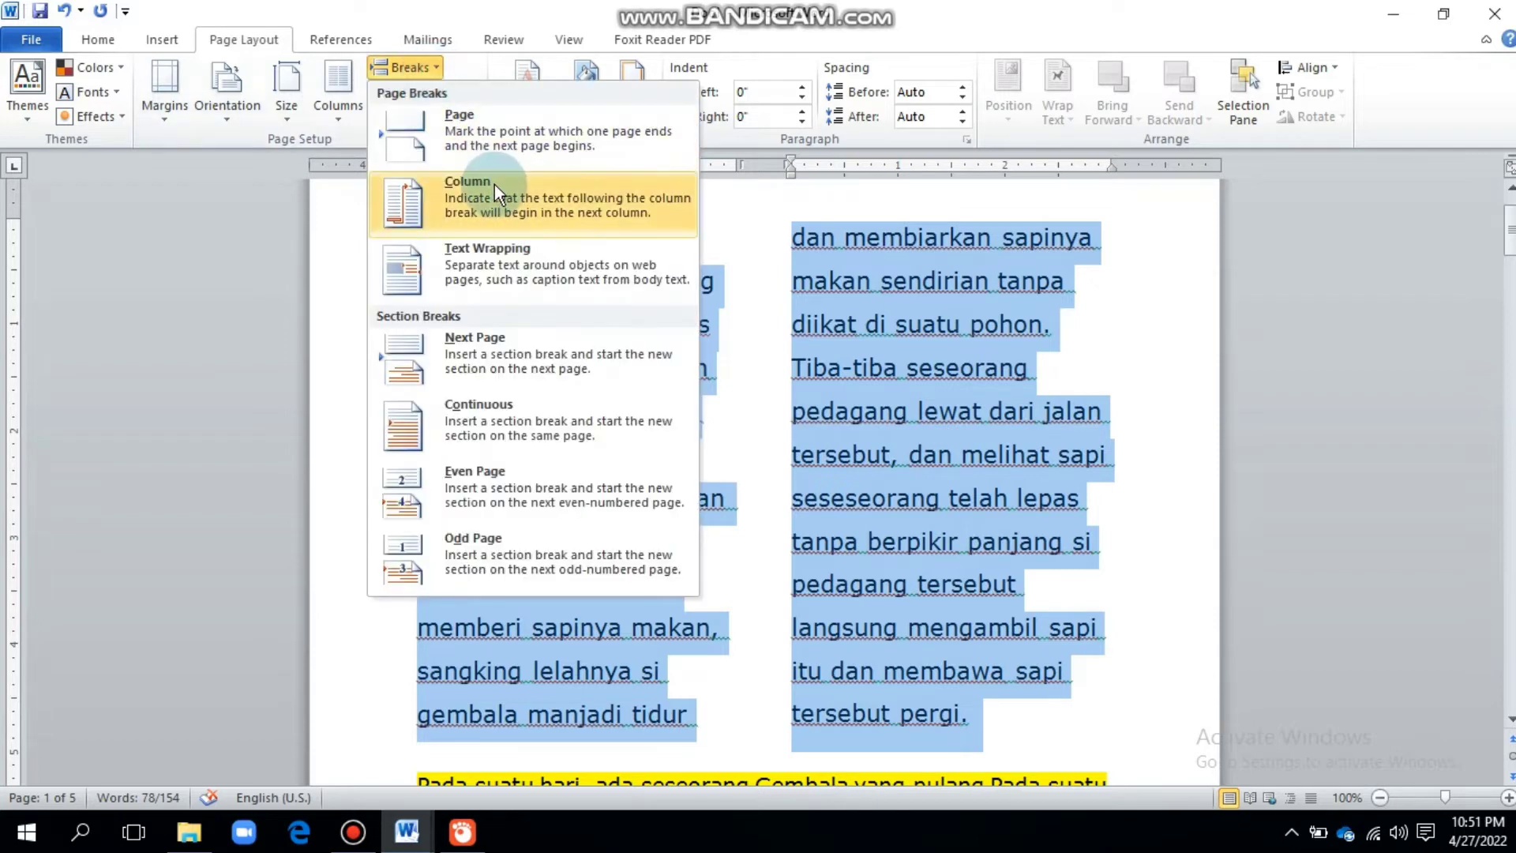
pyautogui.click(726, 433)
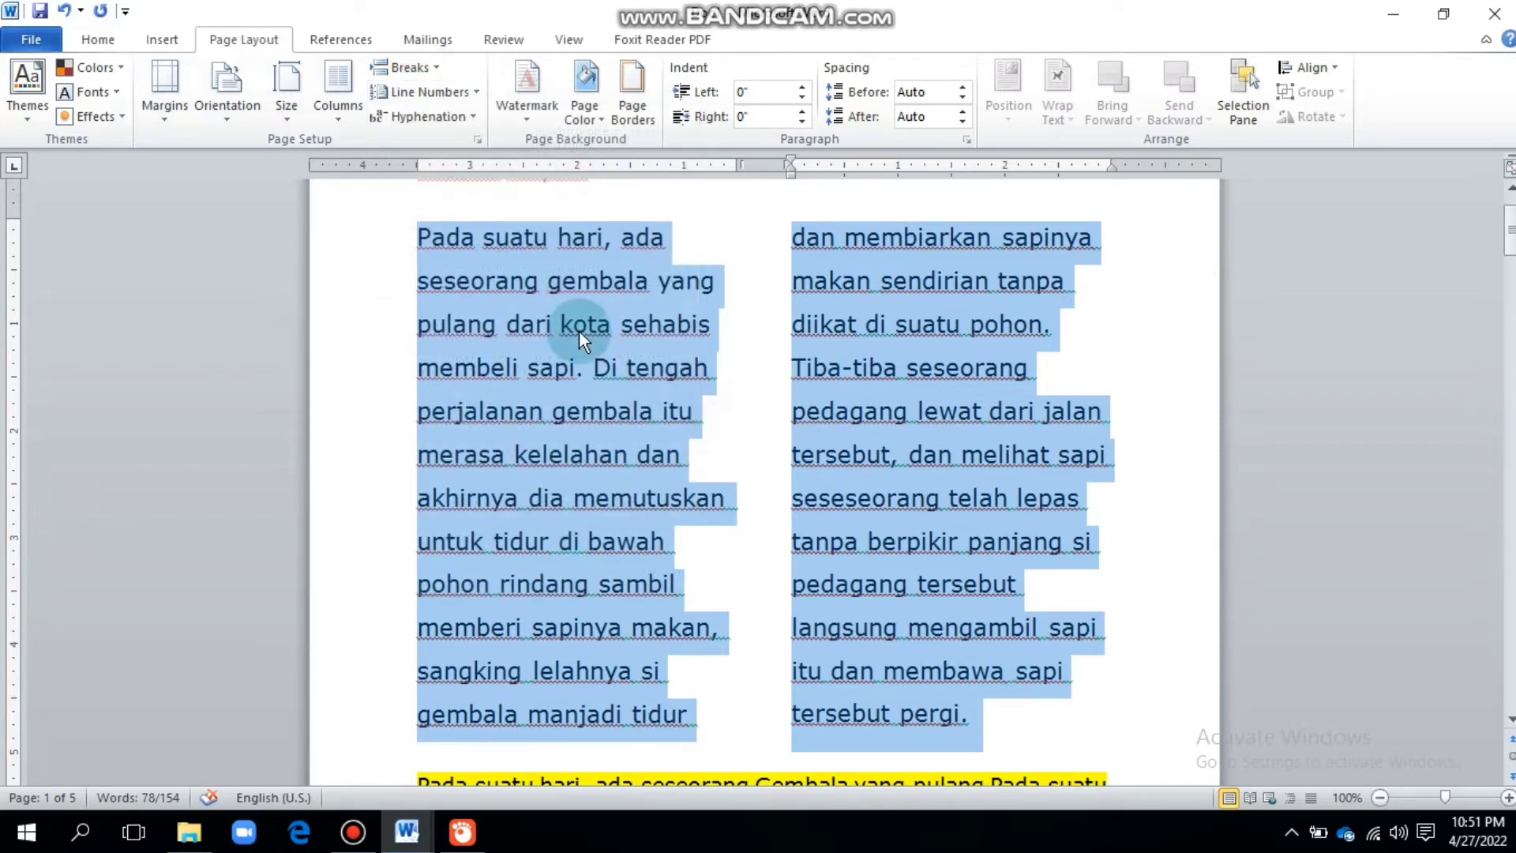
pyautogui.click(413, 69)
pyautogui.click(457, 118)
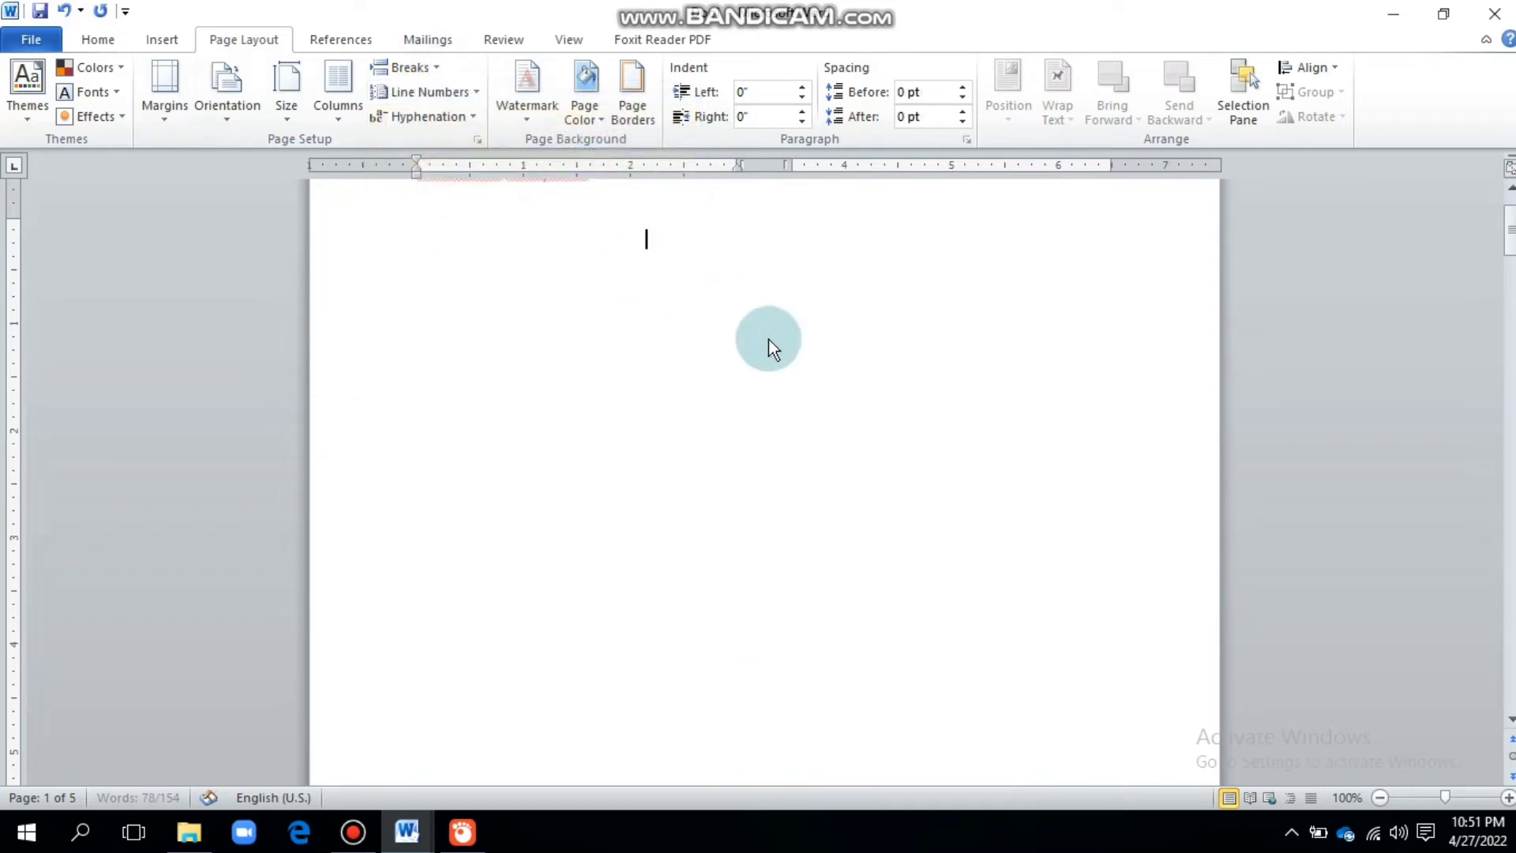
pyautogui.scroll(-6, 782, 376)
pyautogui.scroll(13, 774, 364)
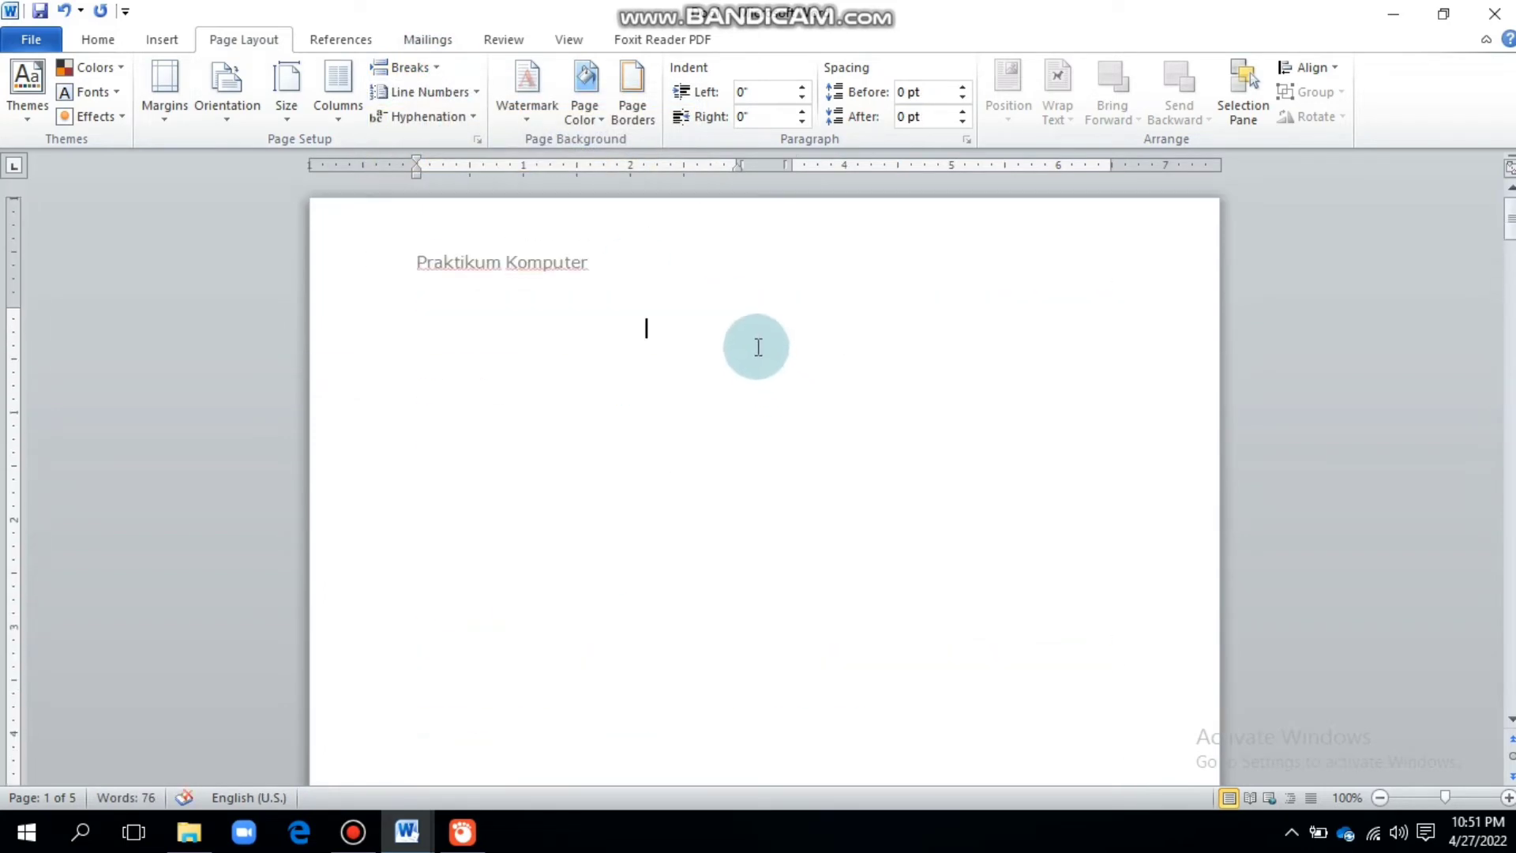
pyautogui.scroll(-20, 755, 345)
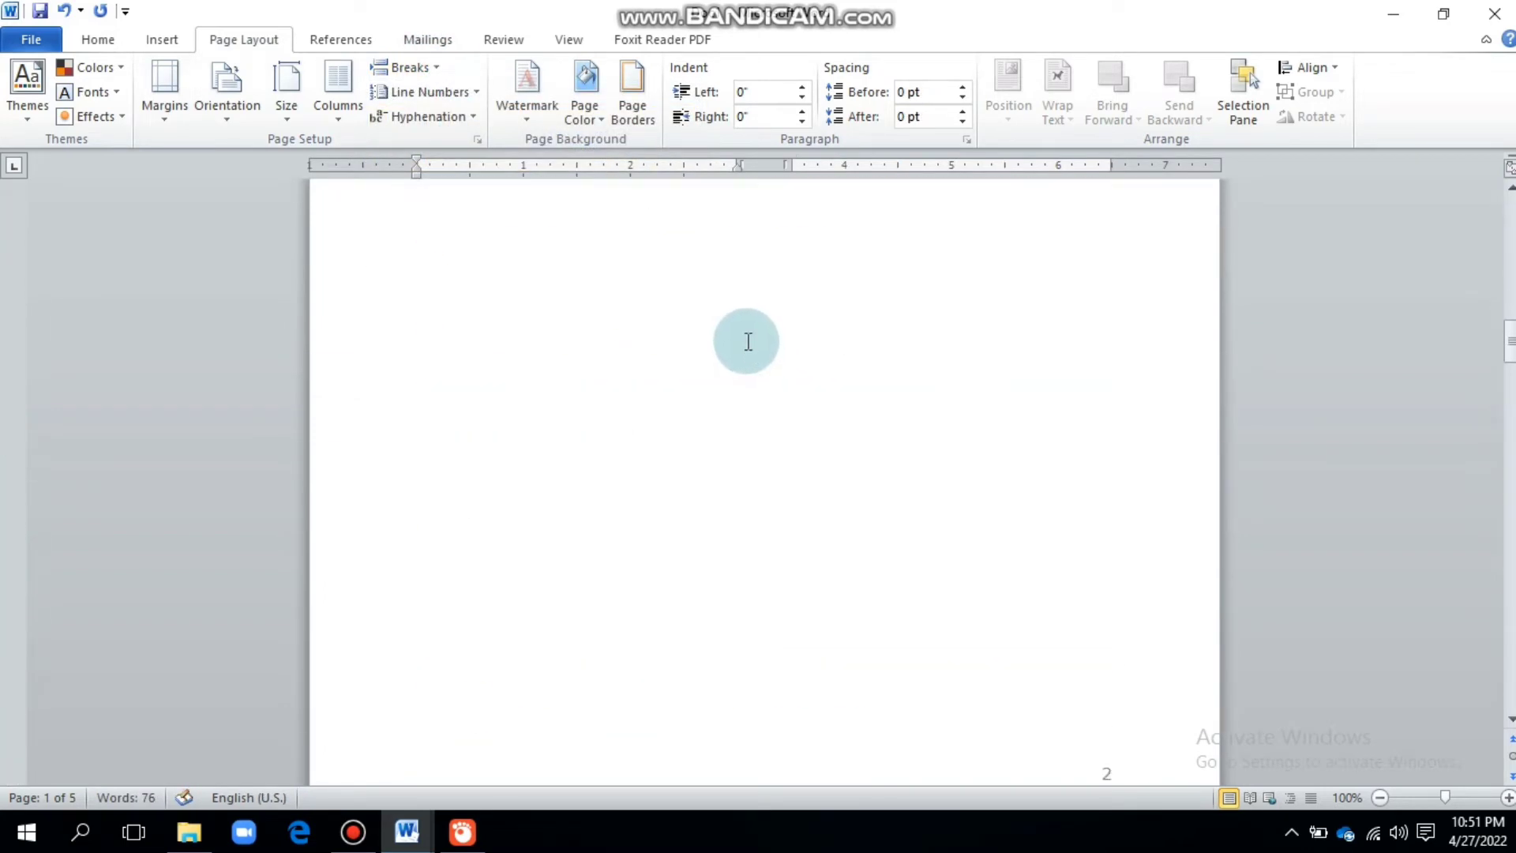
pyautogui.scroll(-20, 745, 345)
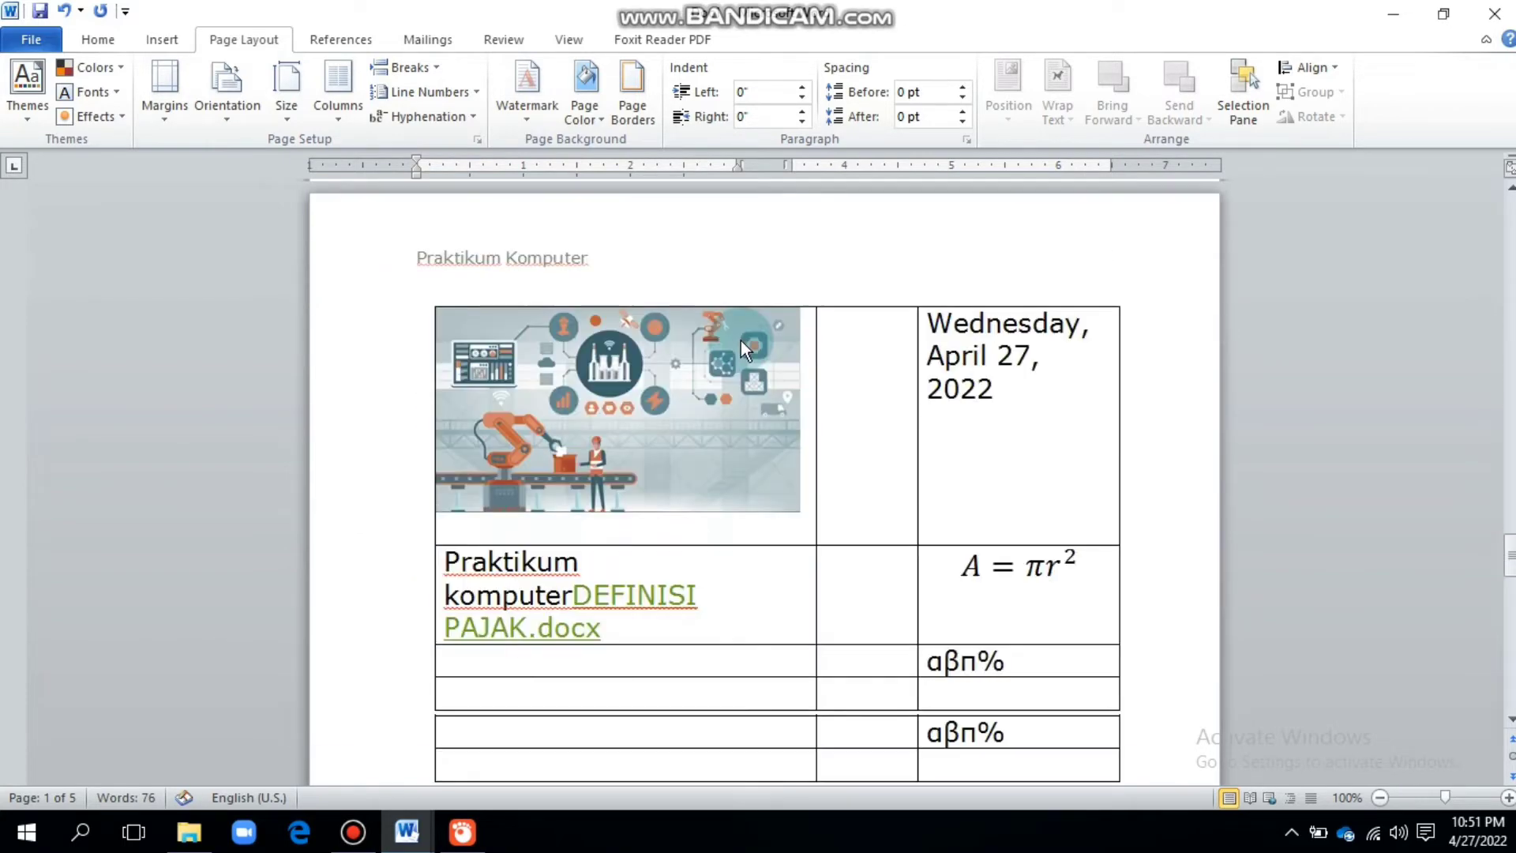
pyautogui.scroll(-10, 733, 351)
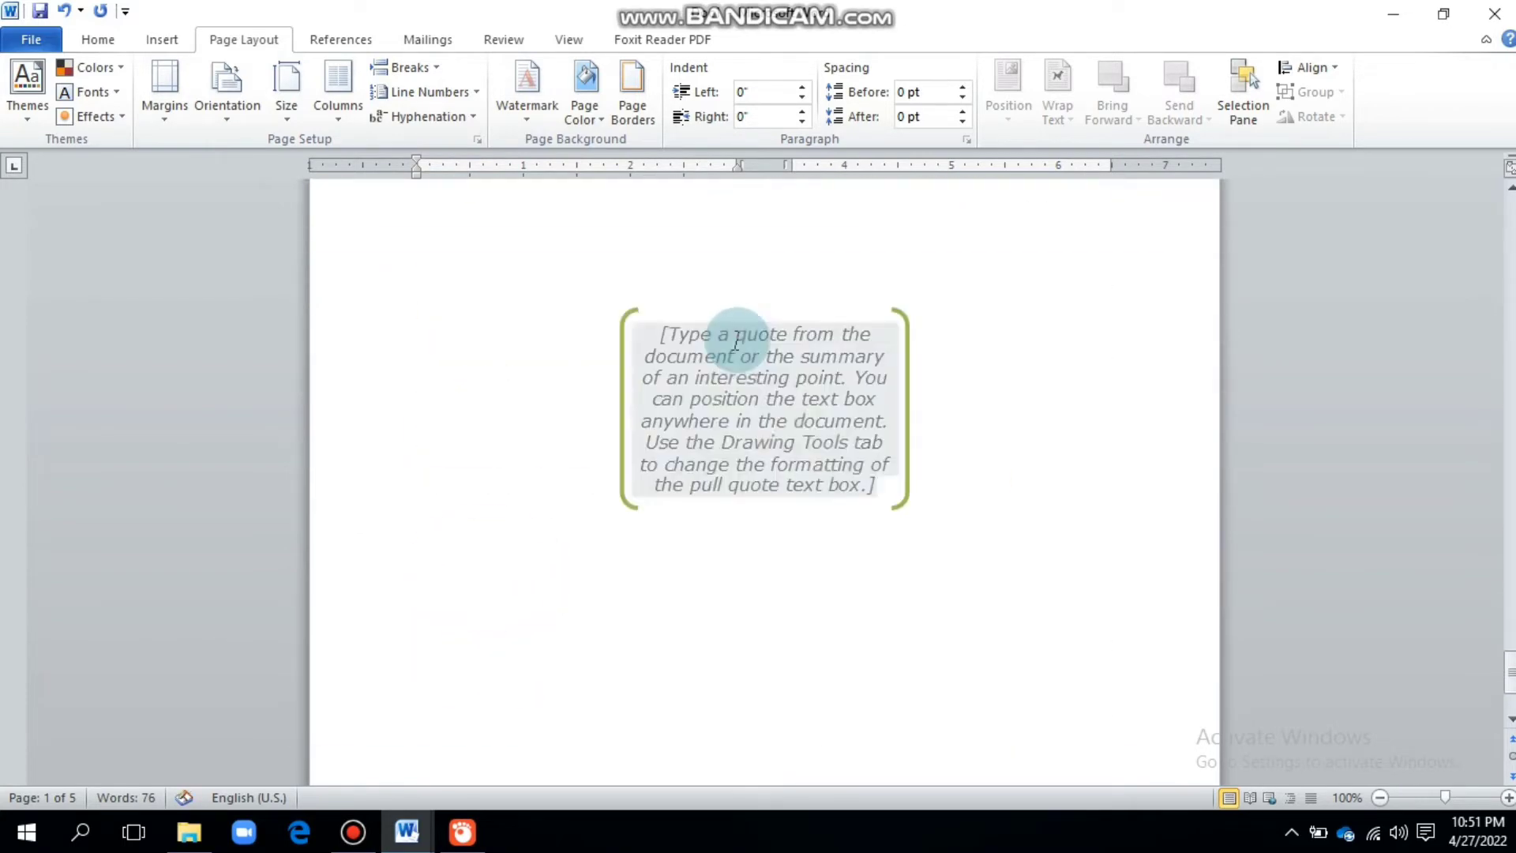
pyautogui.click(69, 18)
pyautogui.scroll(5, 642, 410)
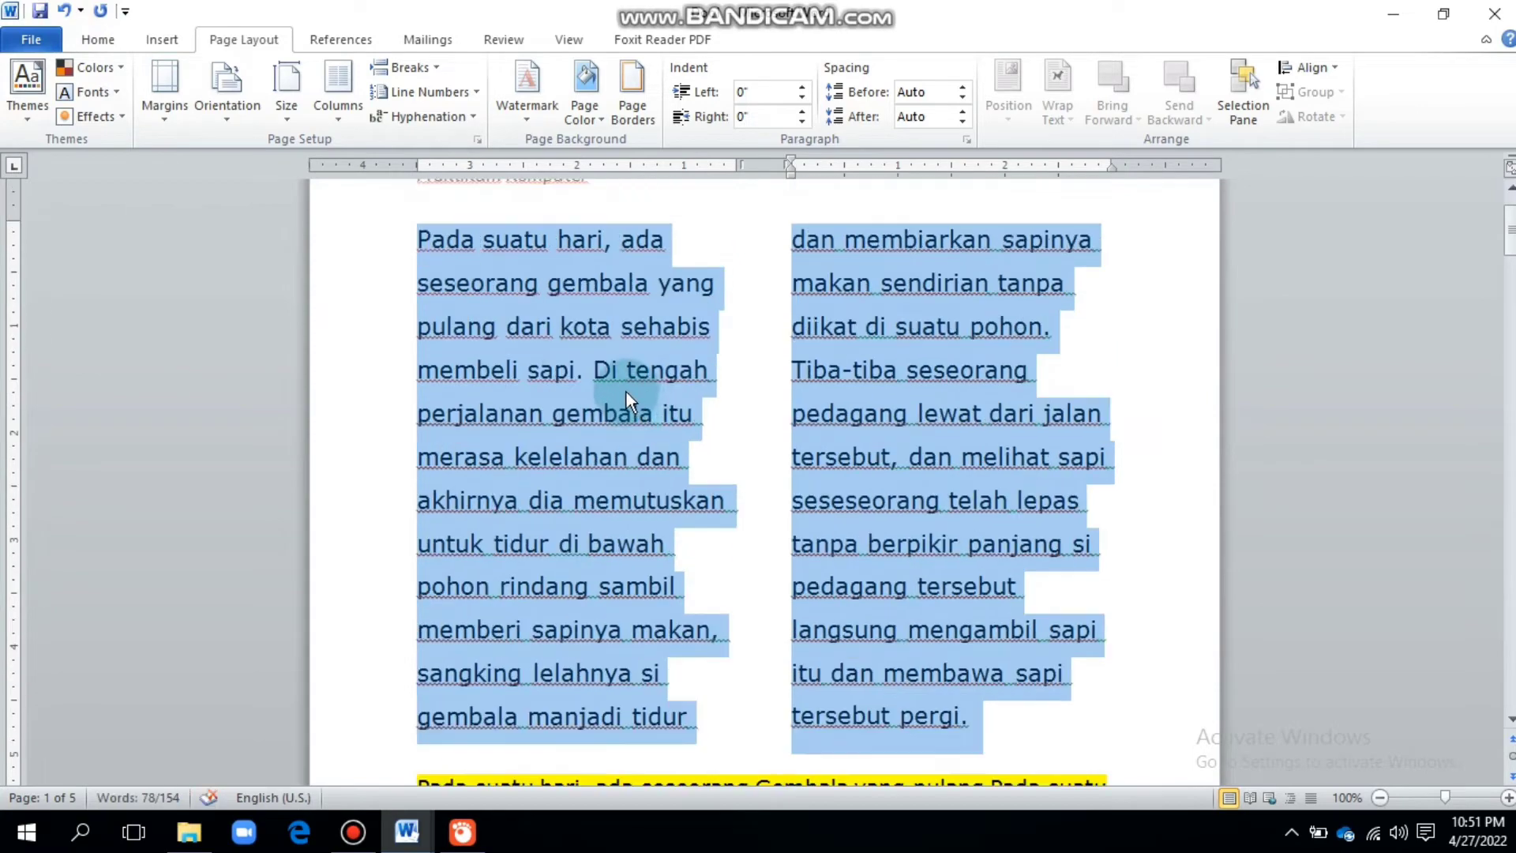
# Insert a page break after the last line of the two-column story, "tersebut pergi.", and check the pages.
pyautogui.click(725, 448)
pyautogui.scroll(-5, 734, 474)
pyautogui.click(991, 234)
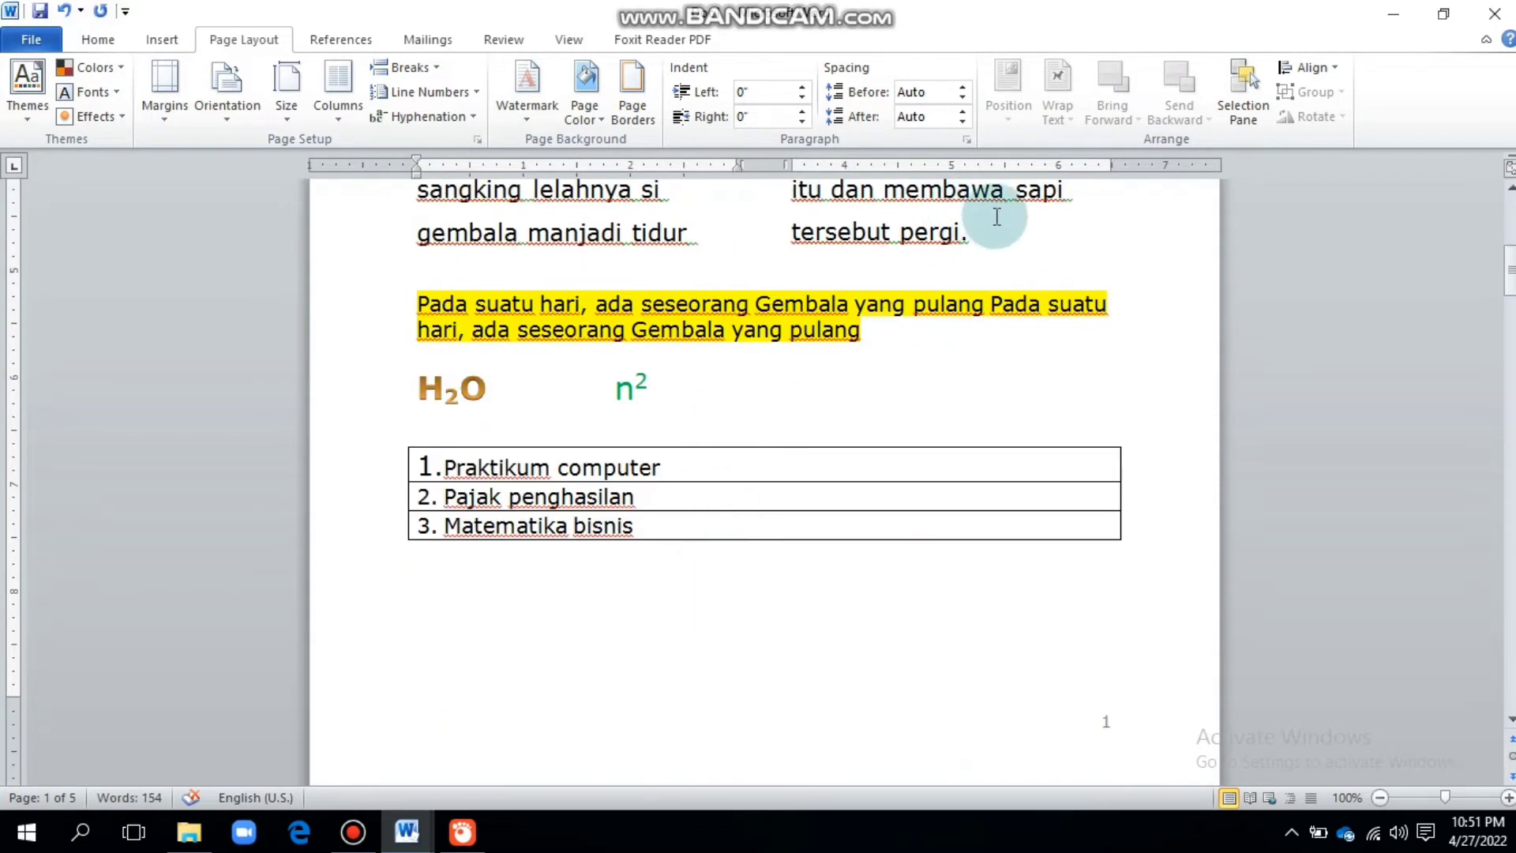
pyautogui.click(429, 68)
pyautogui.click(462, 126)
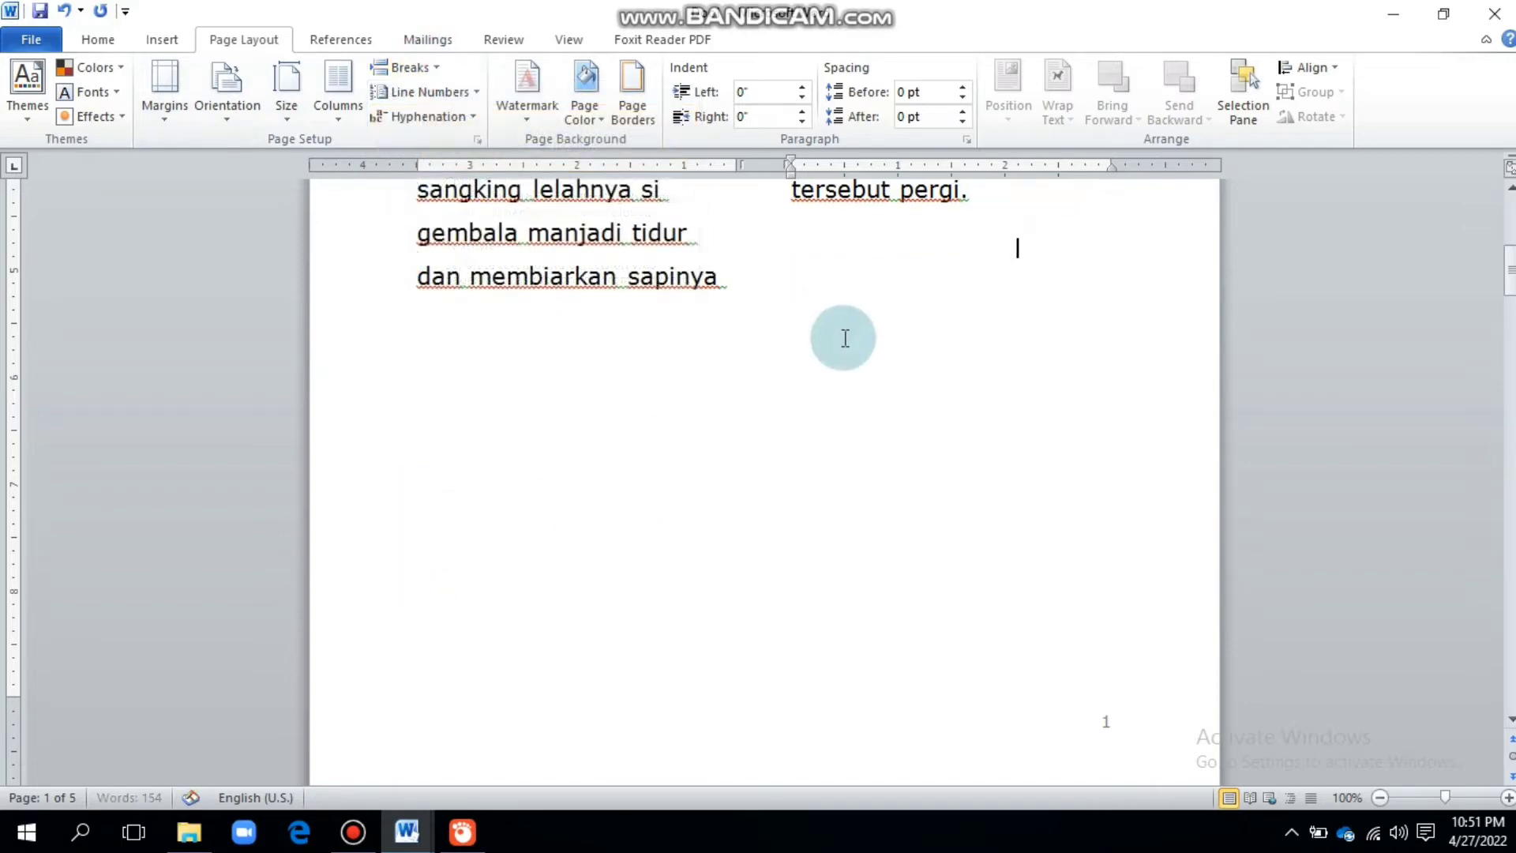
pyautogui.scroll(10, 812, 298)
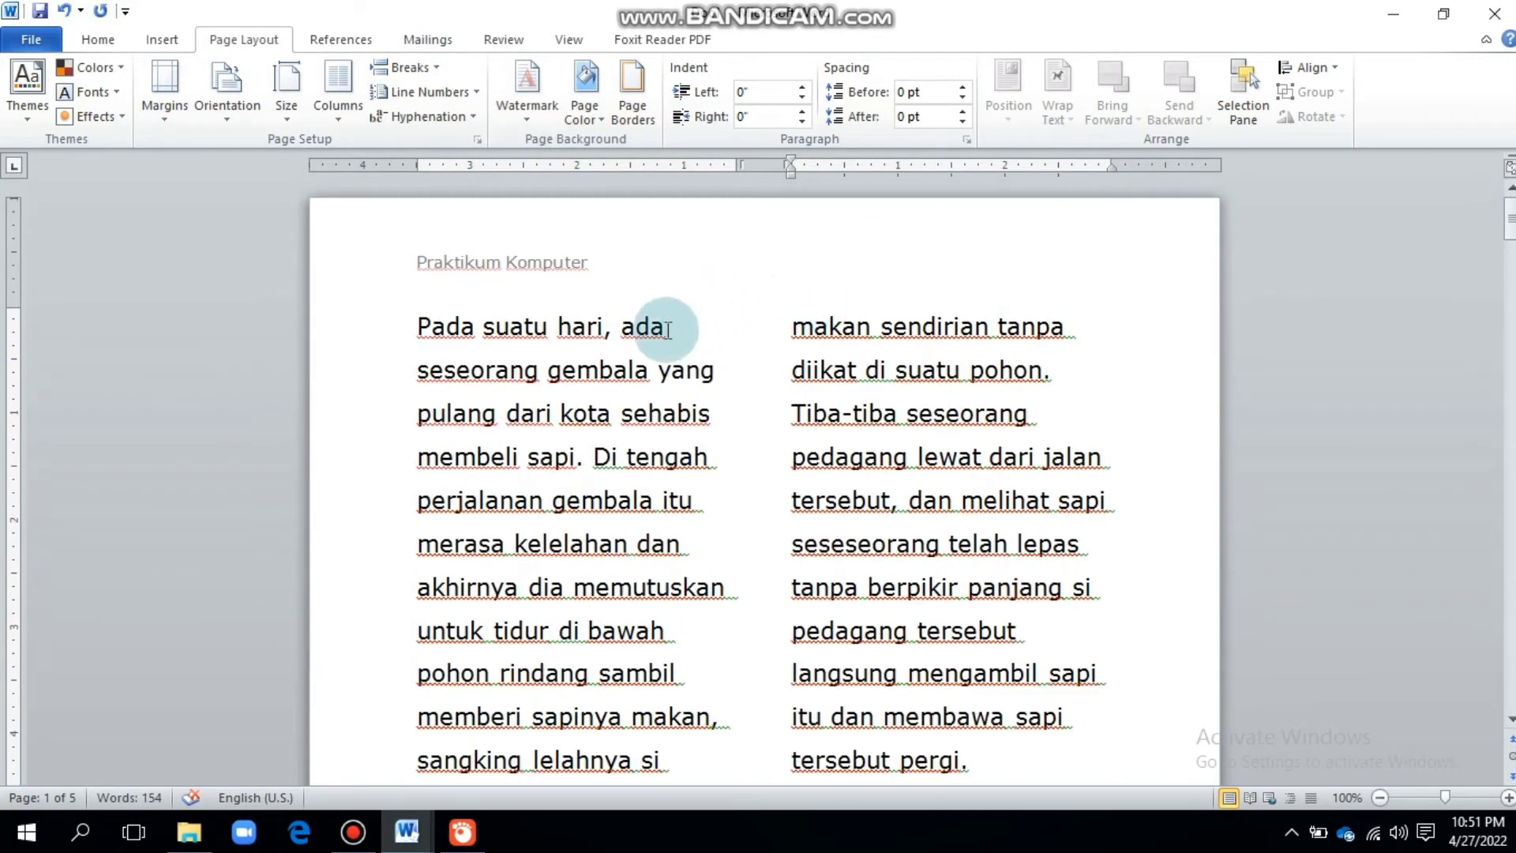
pyautogui.scroll(-15, 667, 330)
pyautogui.scroll(2, 602, 367)
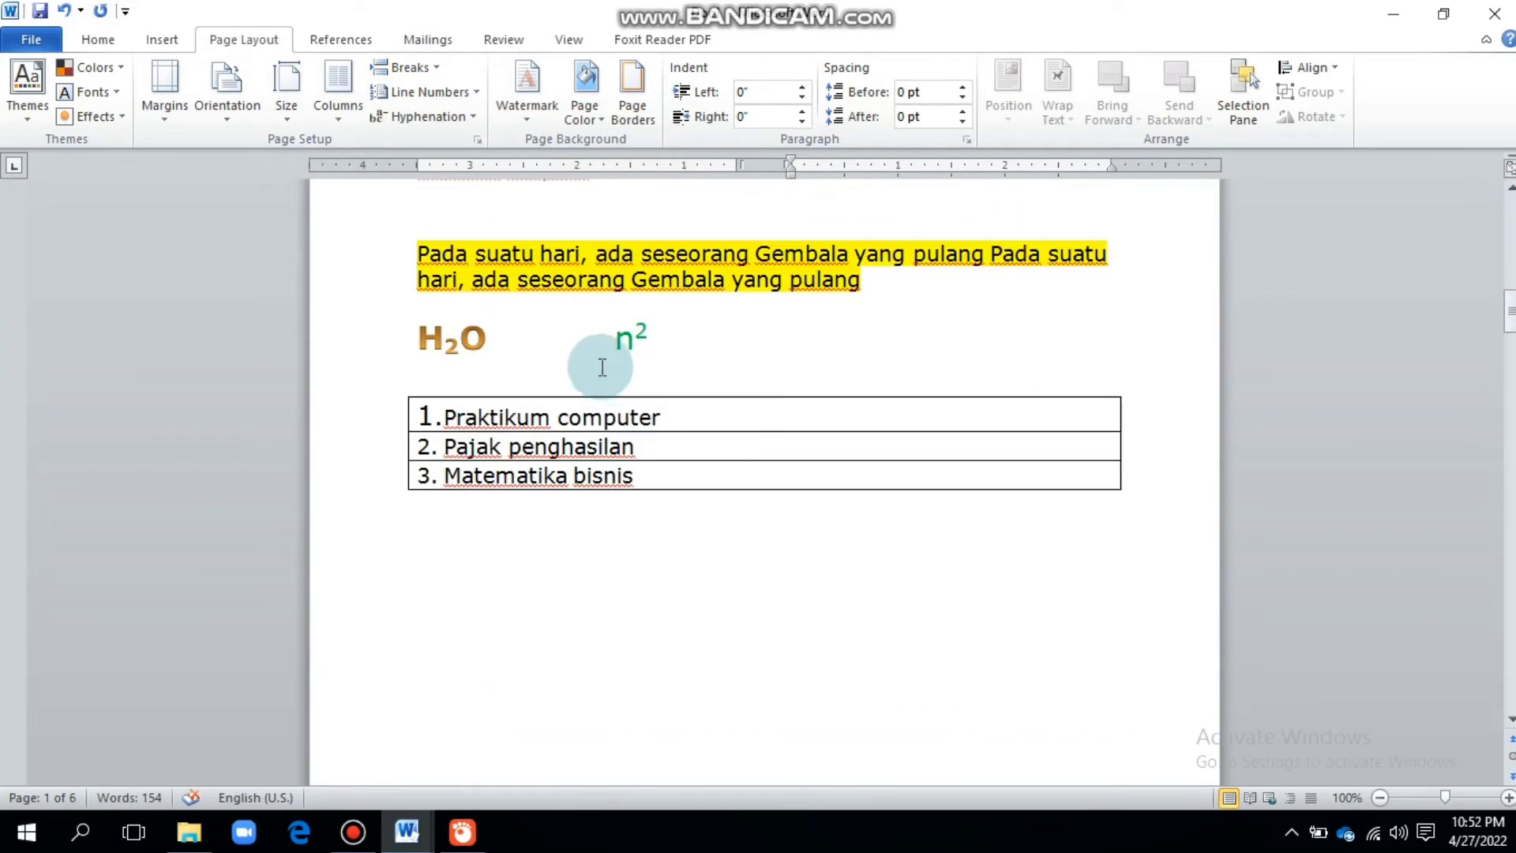
# Add continuous line numbers to the two-column story on page 1.
pyautogui.scroll(5, 535, 404)
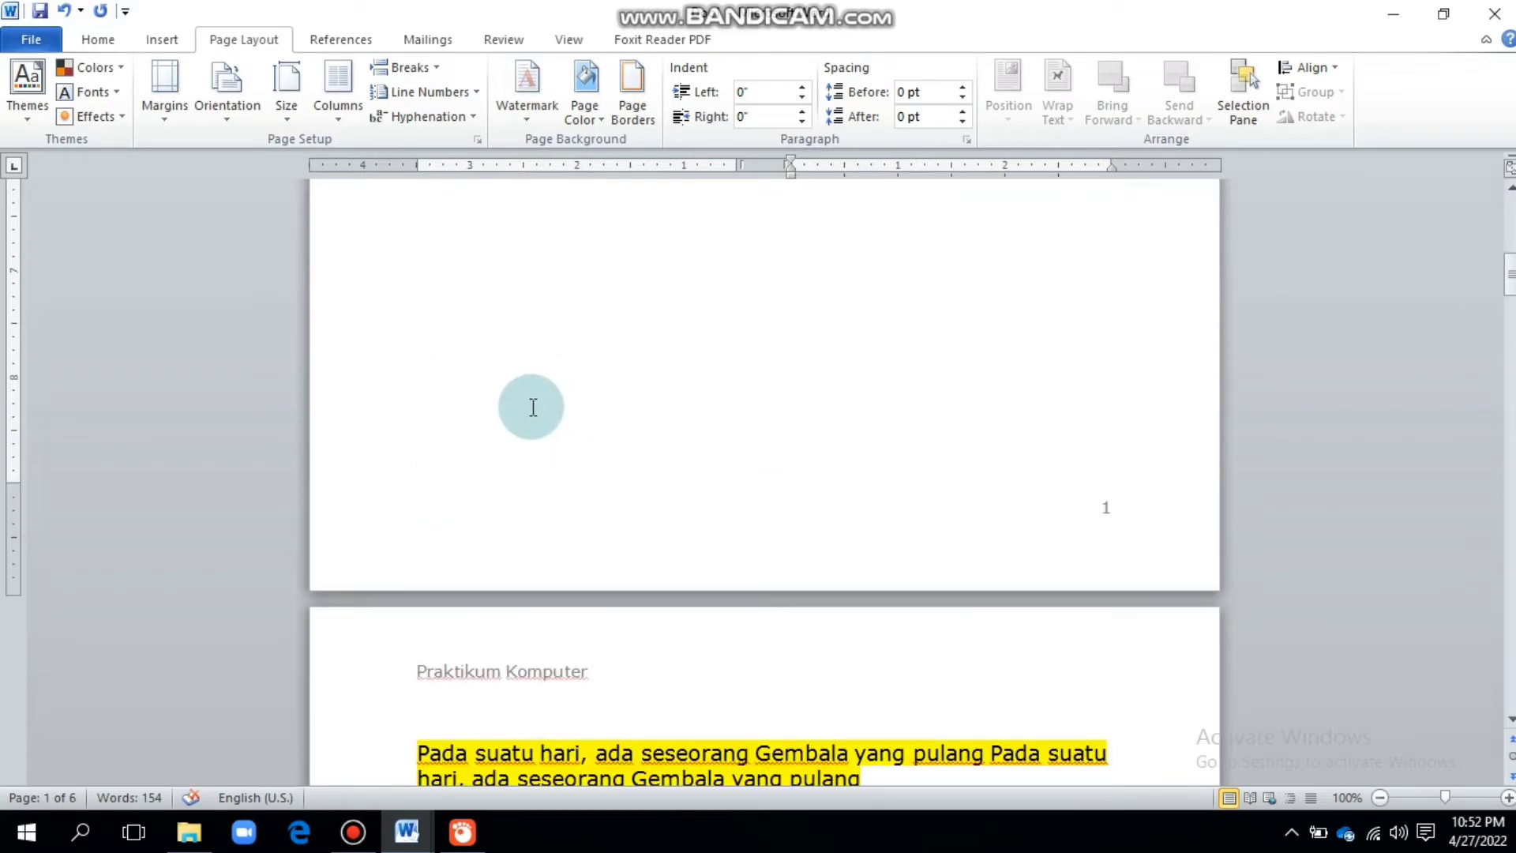
pyautogui.scroll(5, 525, 399)
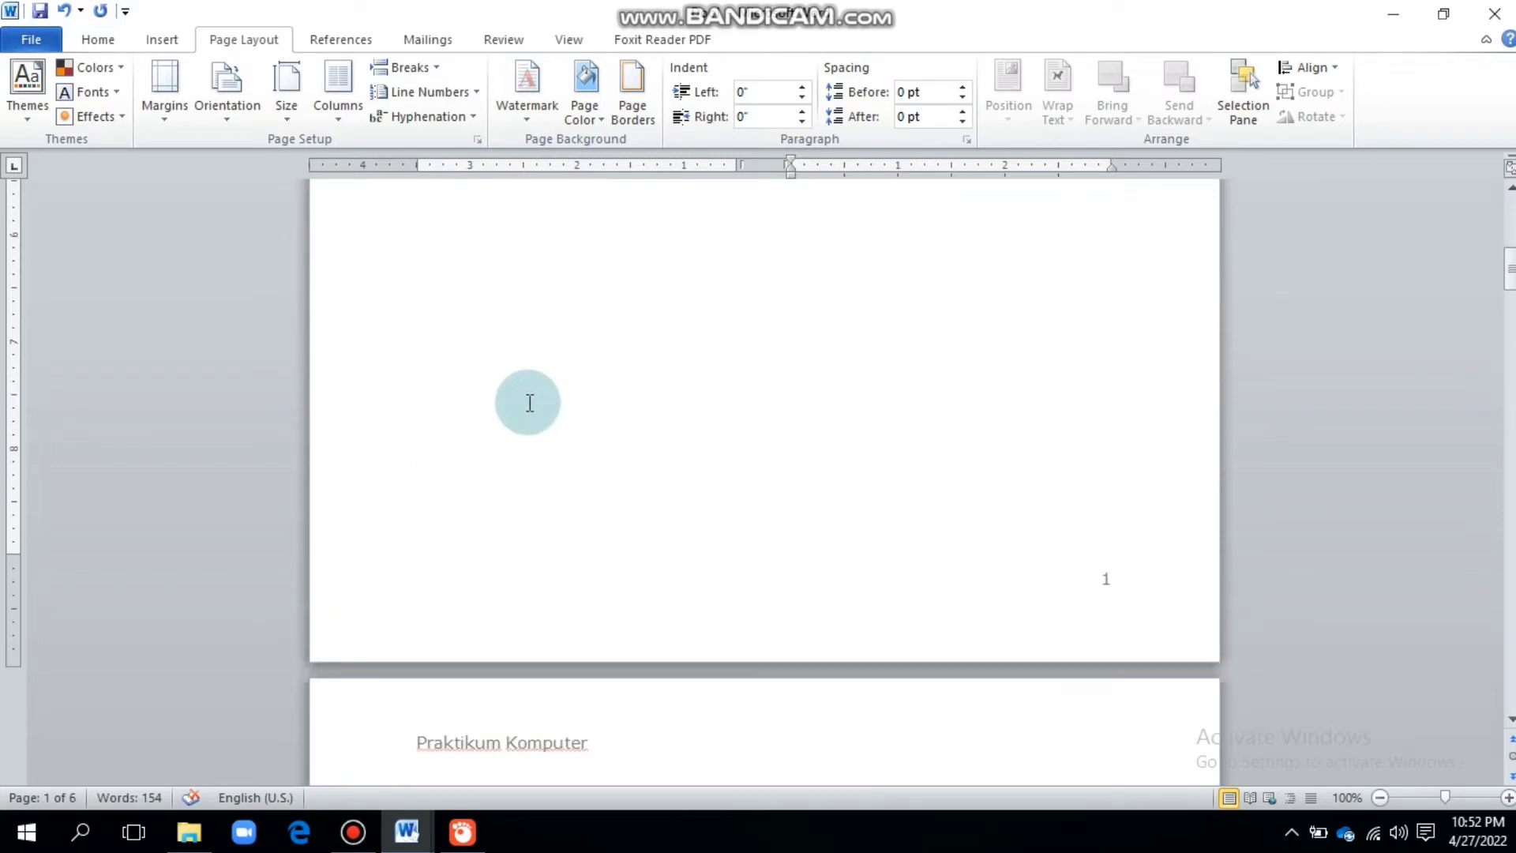
pyautogui.click(477, 90)
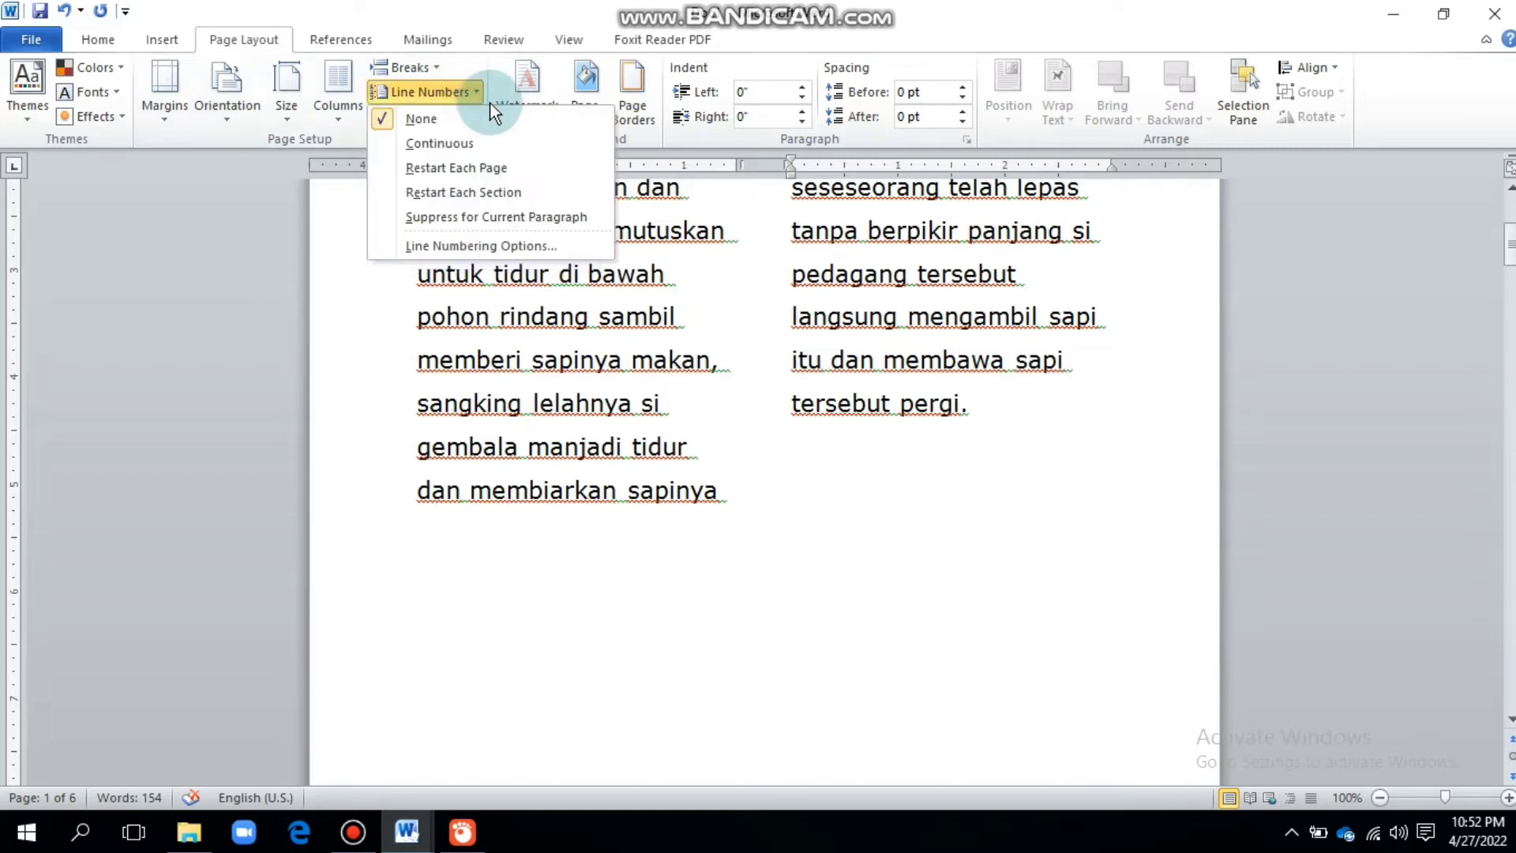
pyautogui.click(480, 143)
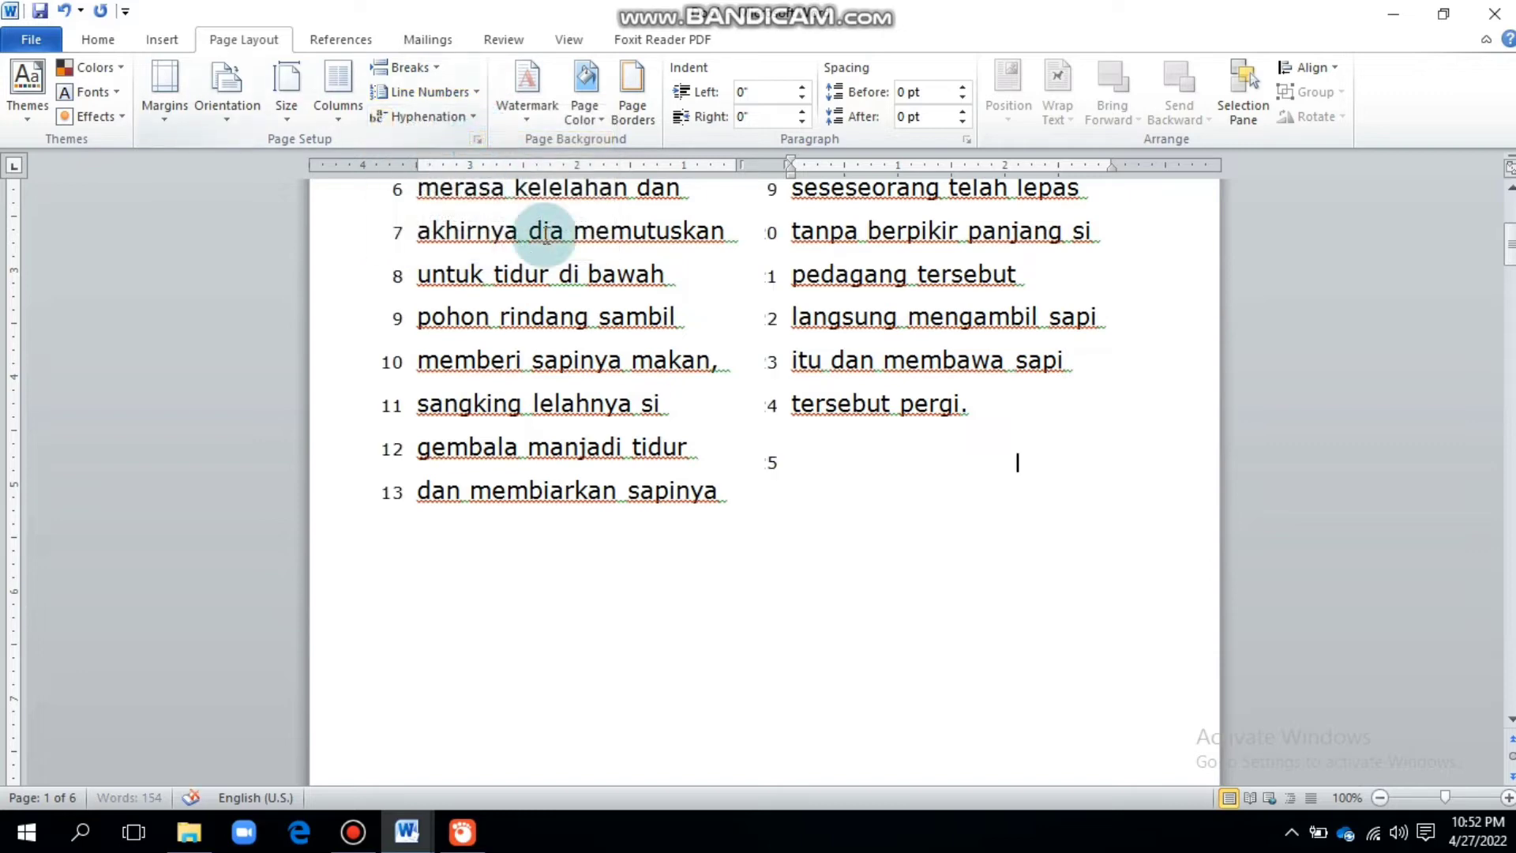
pyautogui.scroll(3, 537, 268)
pyautogui.scroll(-1, 550, 267)
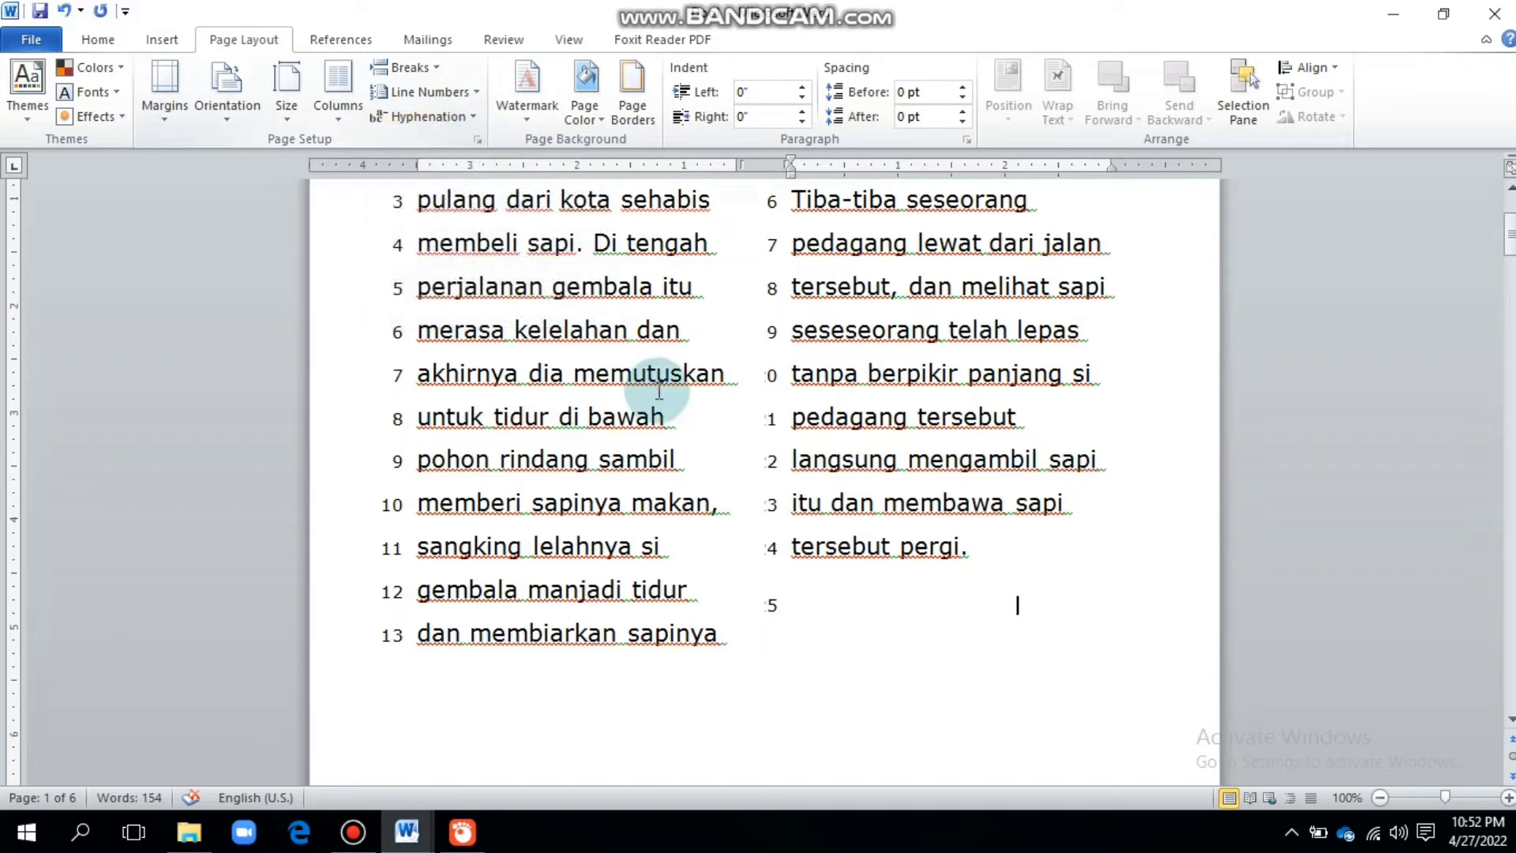
# Remove the line numbers from the two-column story on page 1.
pyautogui.moveTo(657, 379); pyautogui.dragTo(650, 419)
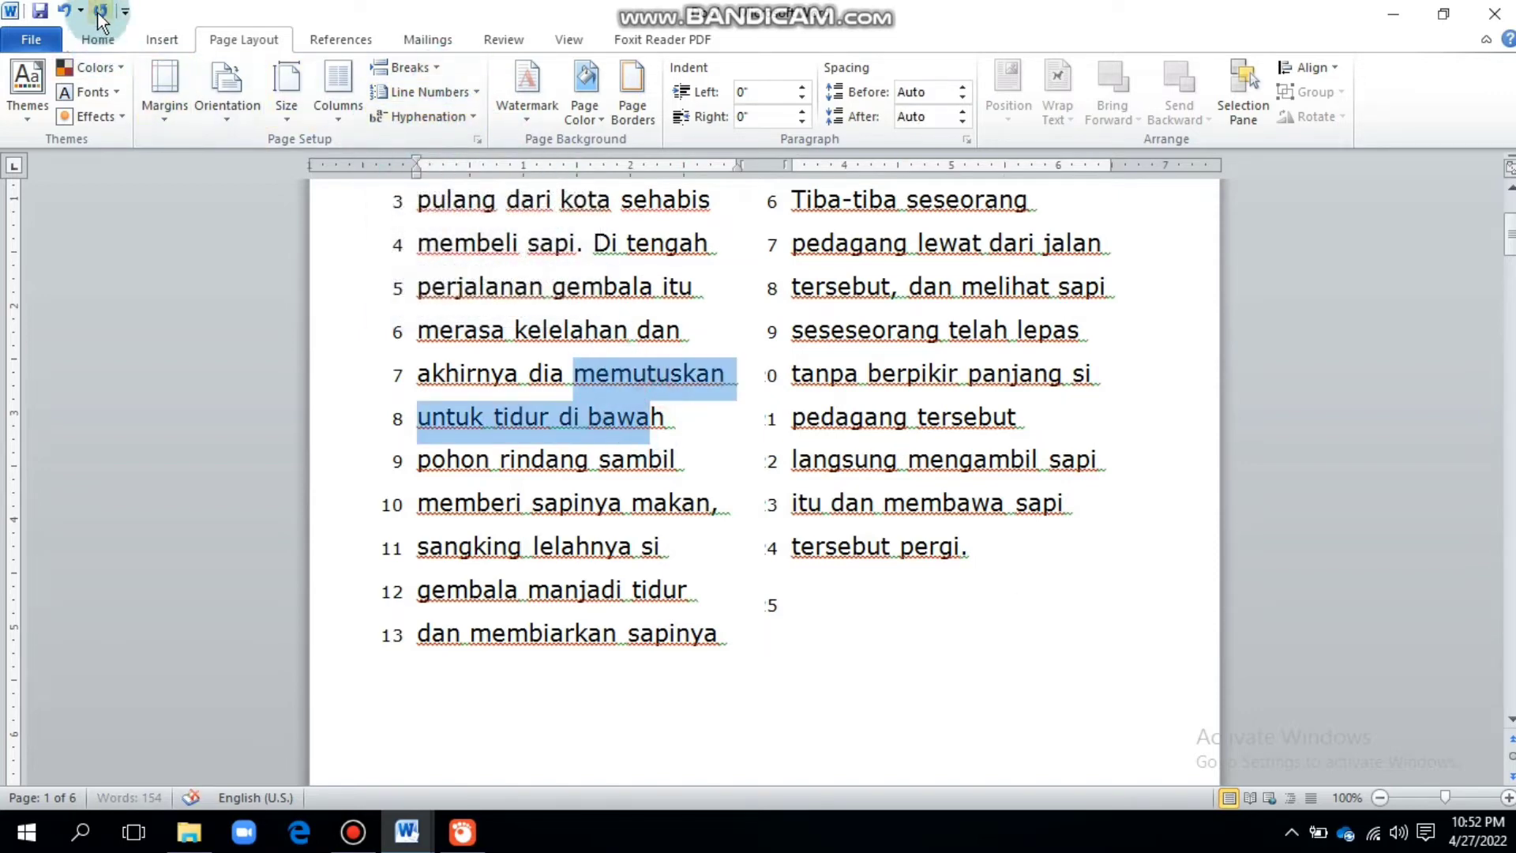
pyautogui.click(68, 17)
pyautogui.scroll(3, 838, 349)
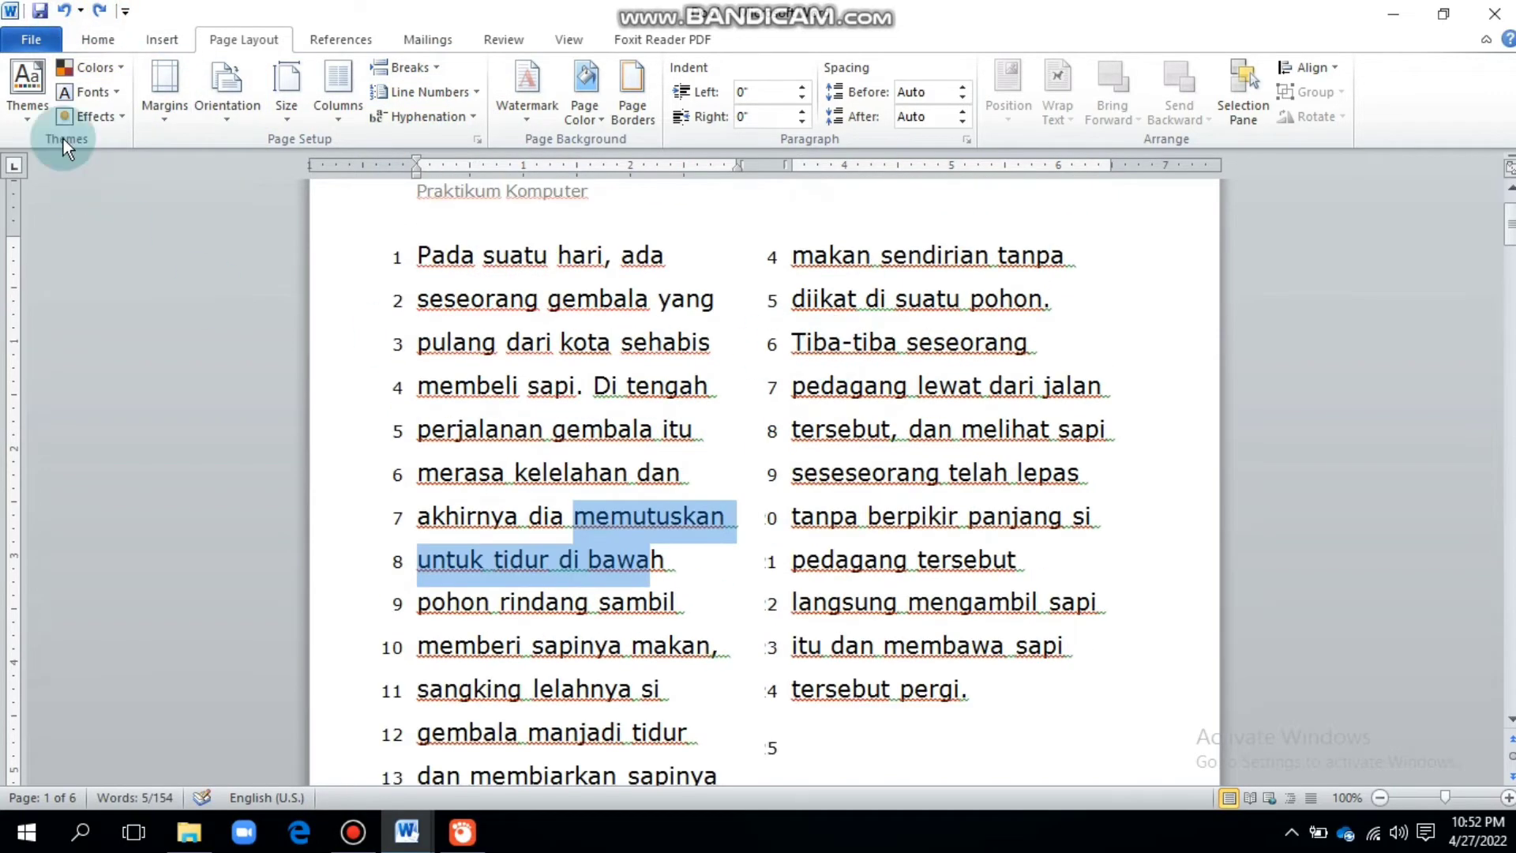
pyautogui.click(623, 398)
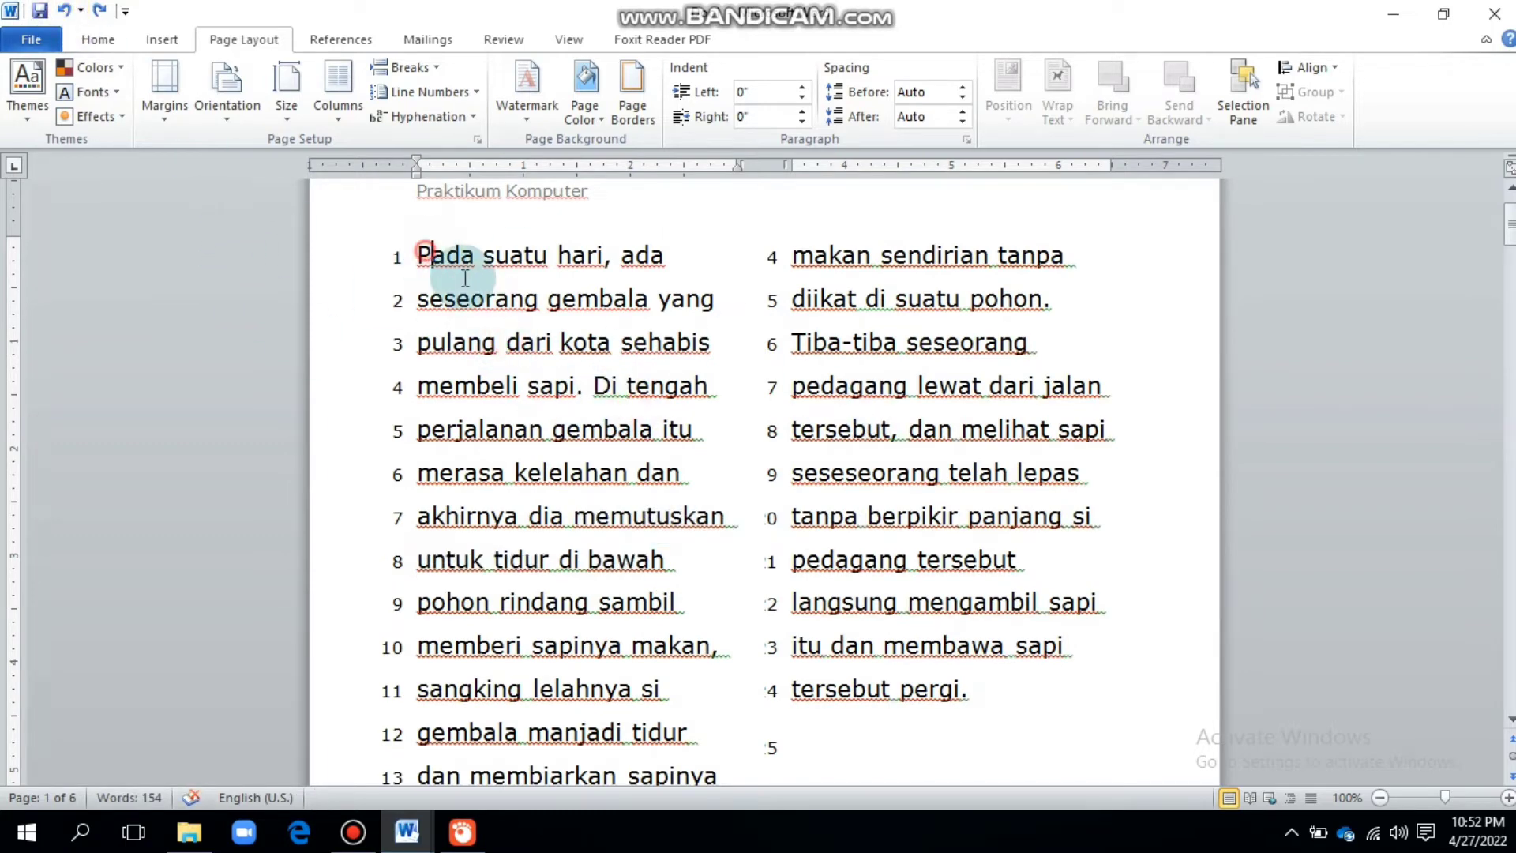
pyautogui.moveTo(417, 251); pyautogui.dragTo(1076, 731)
pyautogui.click(442, 92)
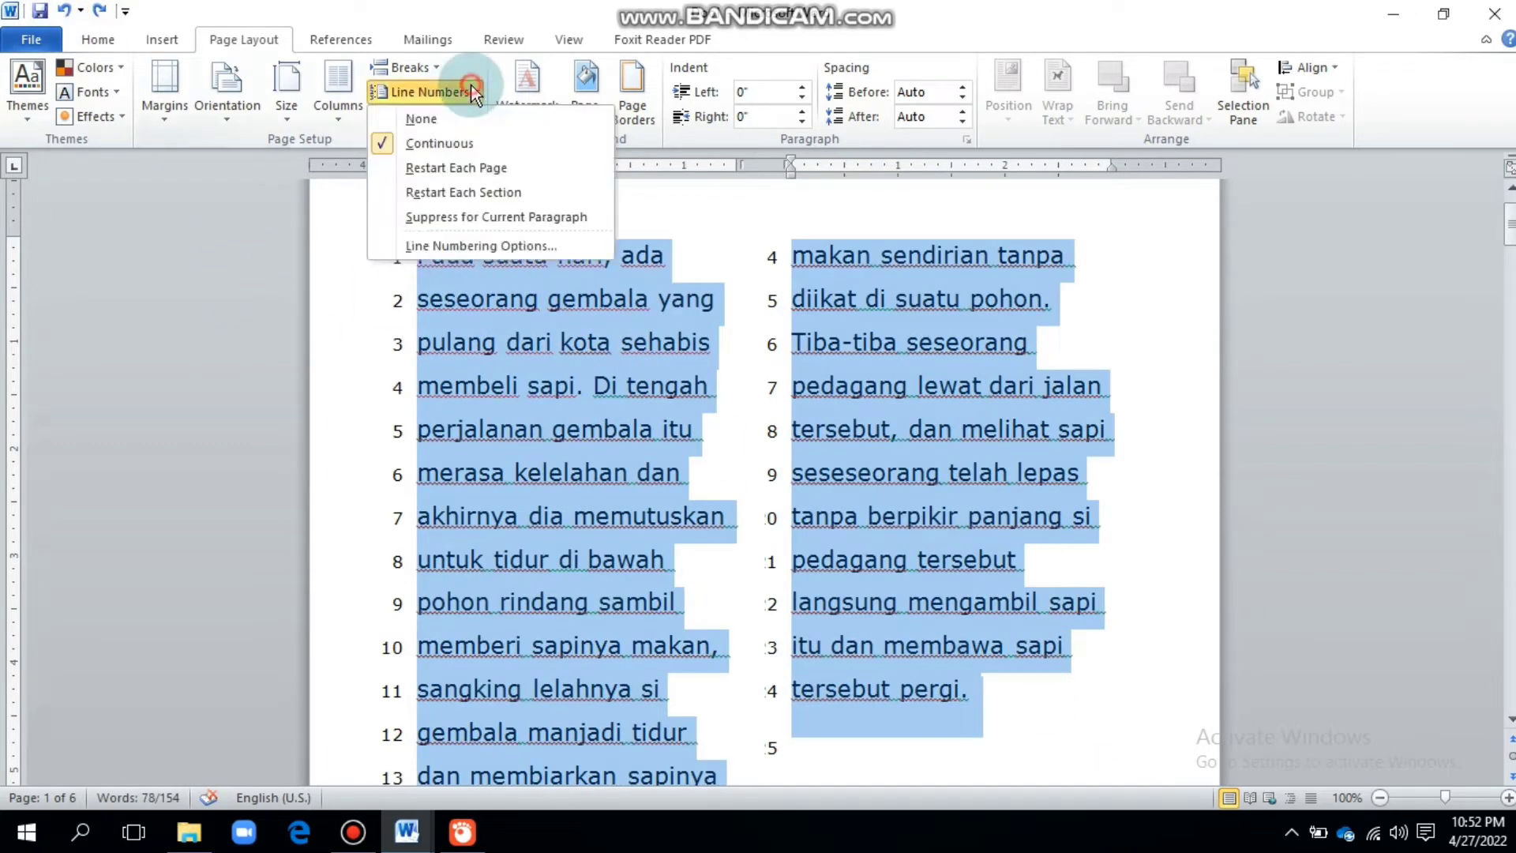
pyautogui.click(477, 117)
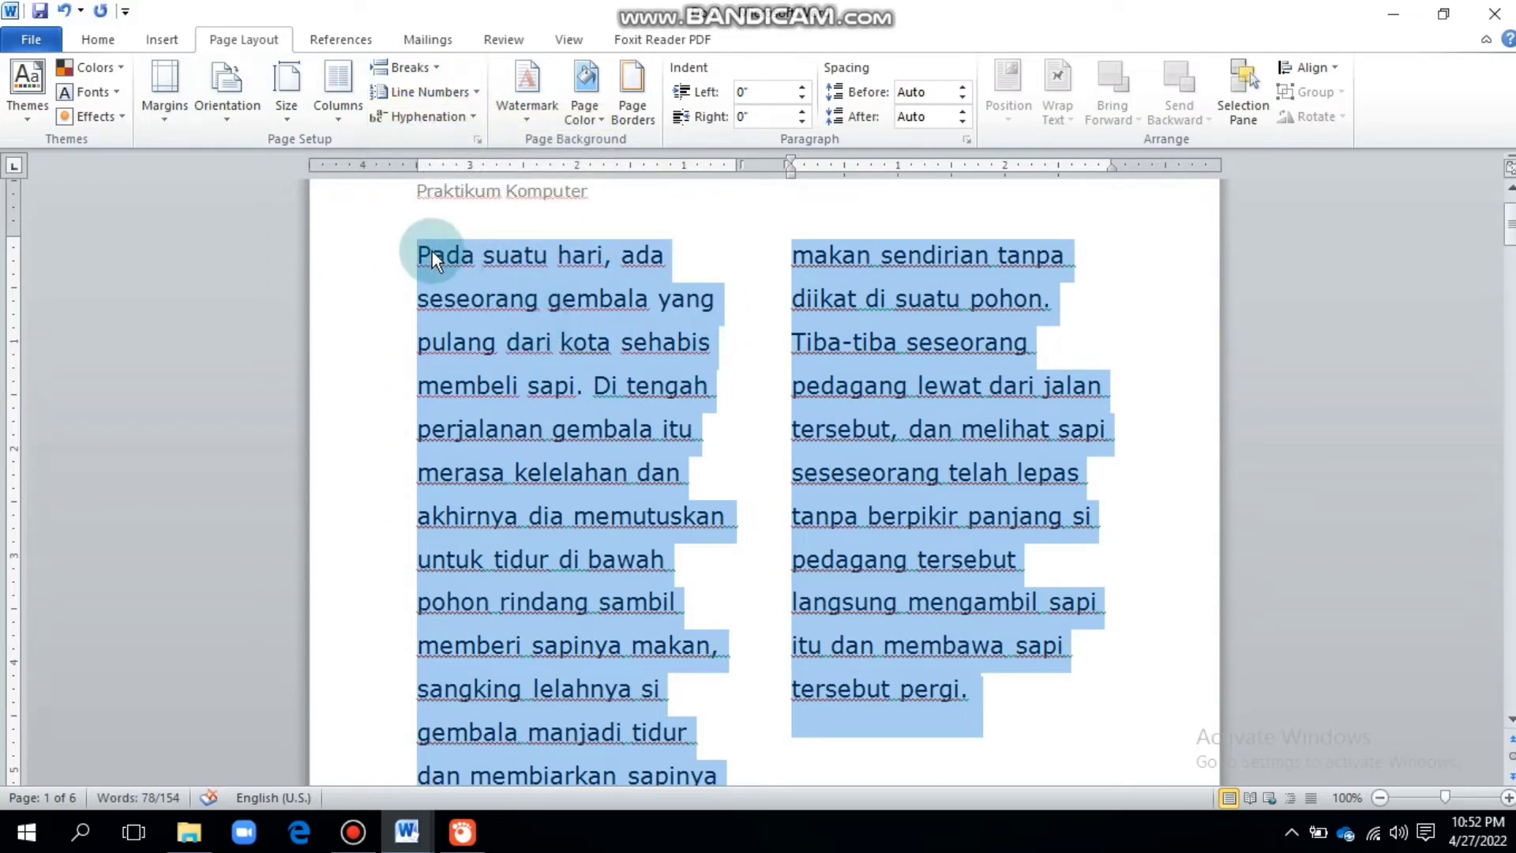
# Apply automatic hyphenation to the two-column story and check the word breaks in both columns.
pyautogui.click(841, 426)
pyautogui.moveTo(420, 254); pyautogui.dragTo(1041, 715)
pyautogui.click(423, 118)
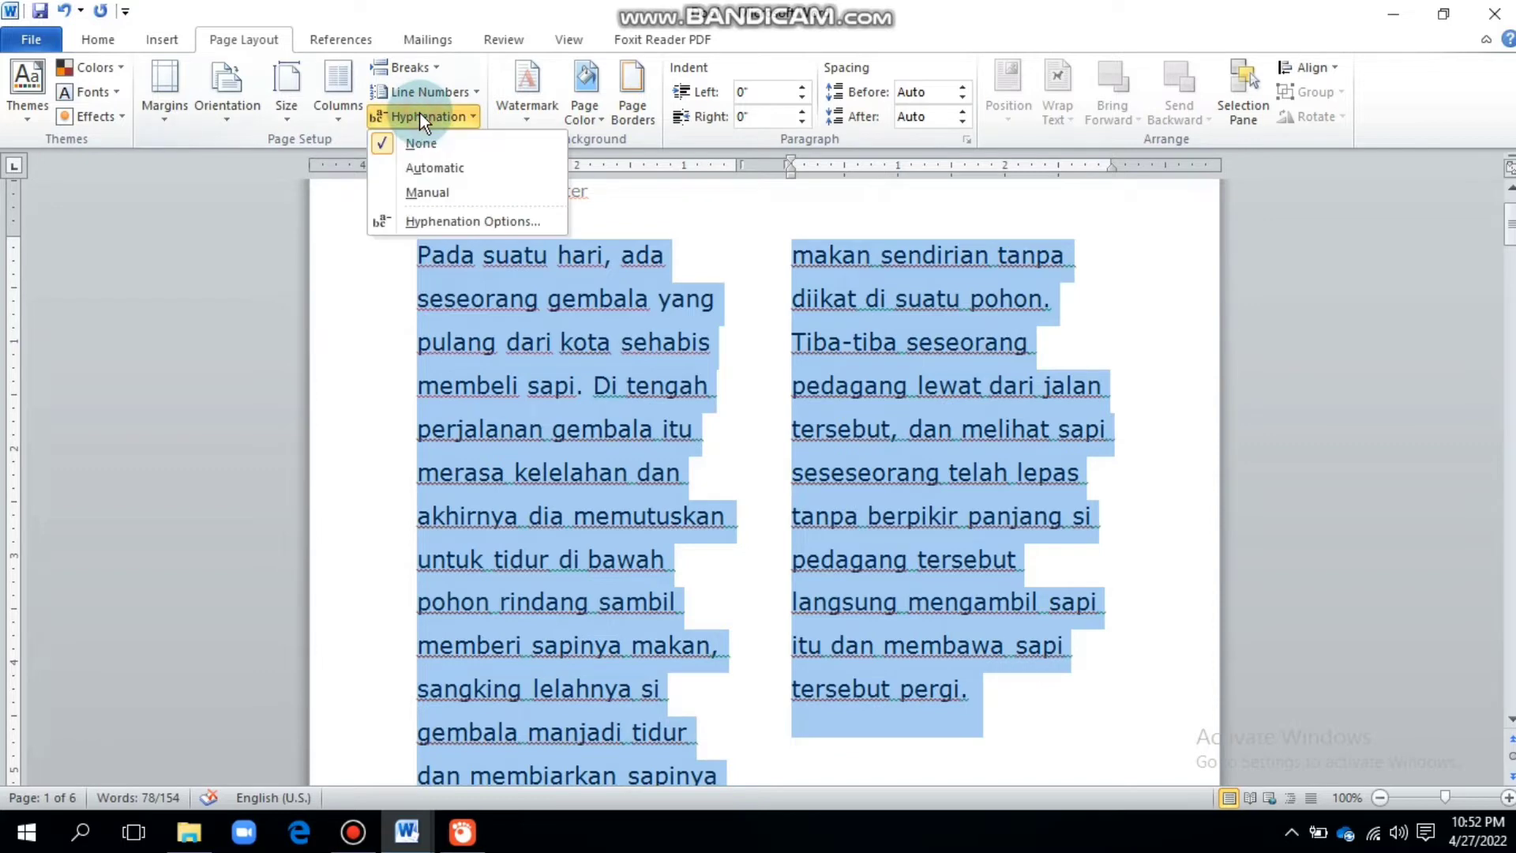
pyautogui.click(490, 197)
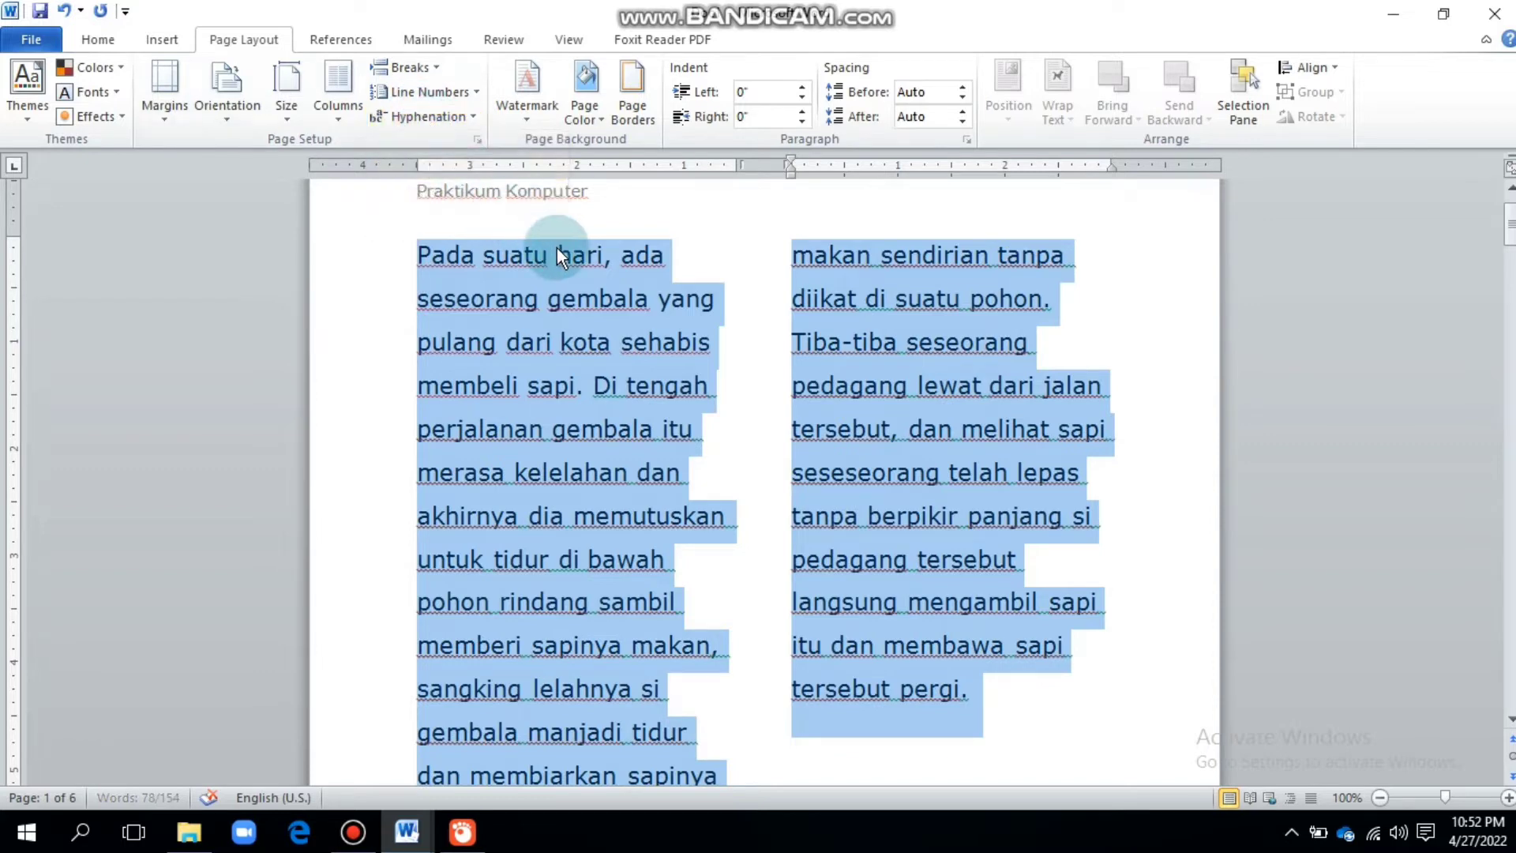
pyautogui.scroll(-3, 608, 269)
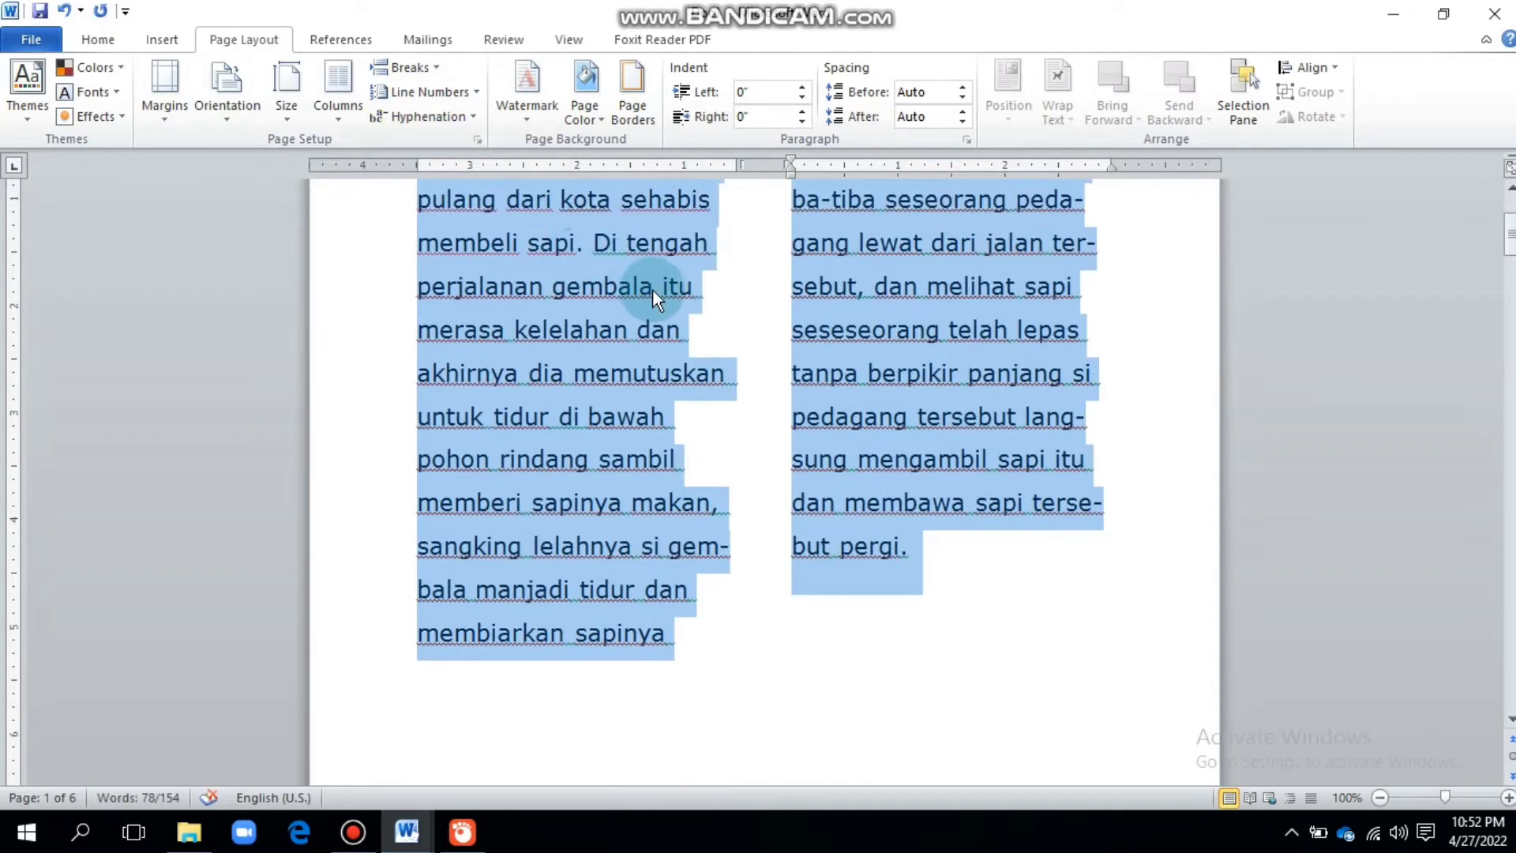
pyautogui.scroll(5, 652, 289)
# Run manual hyphenation on the story, accept the breaks "gem-bala" and "peda-gang", and close the hyphenation prompt.
pyautogui.click(460, 129)
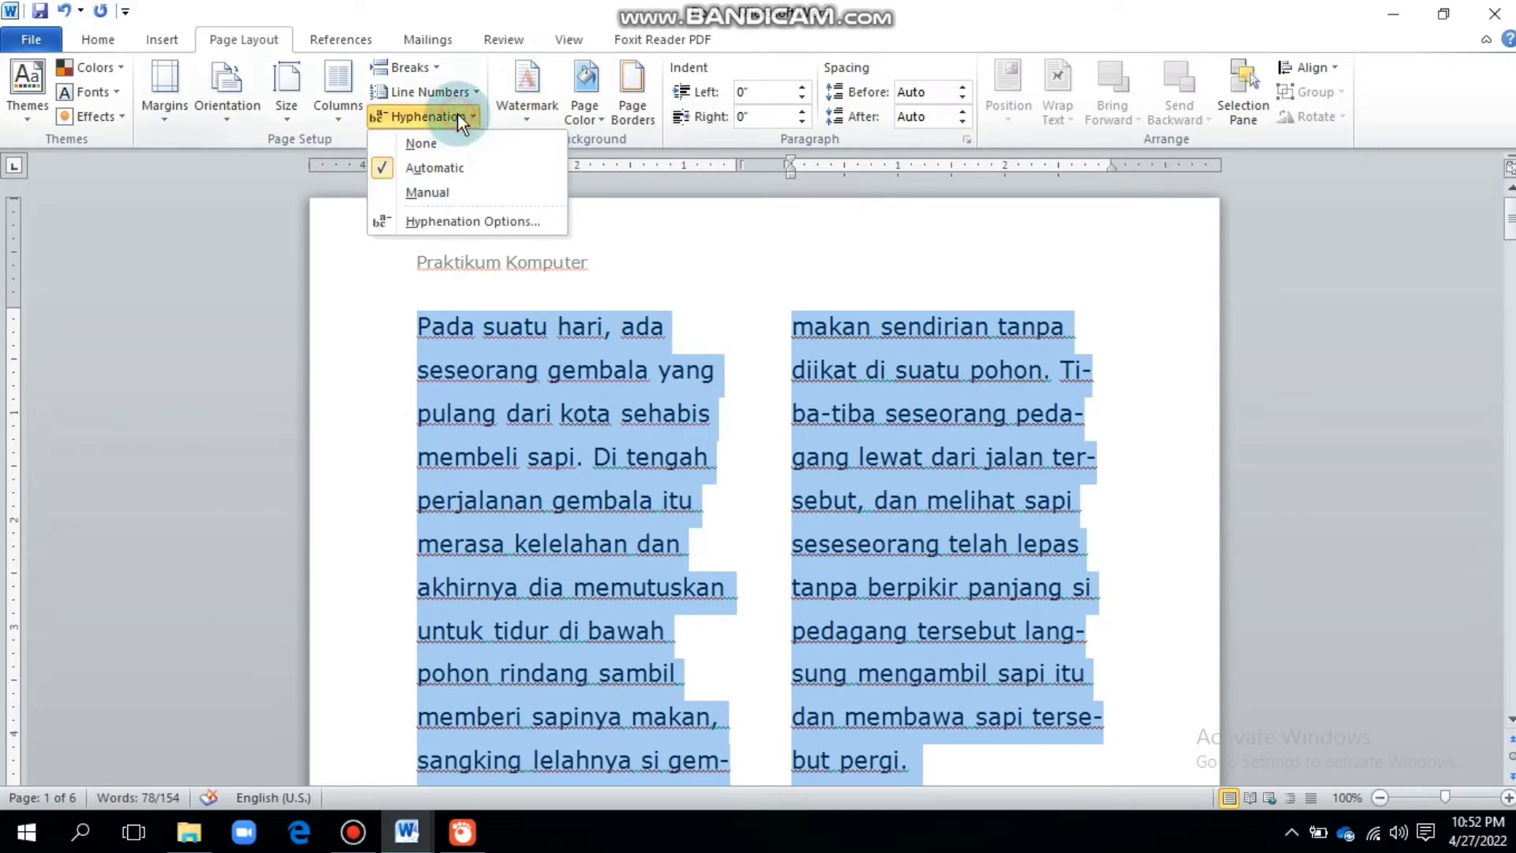
pyautogui.click(448, 188)
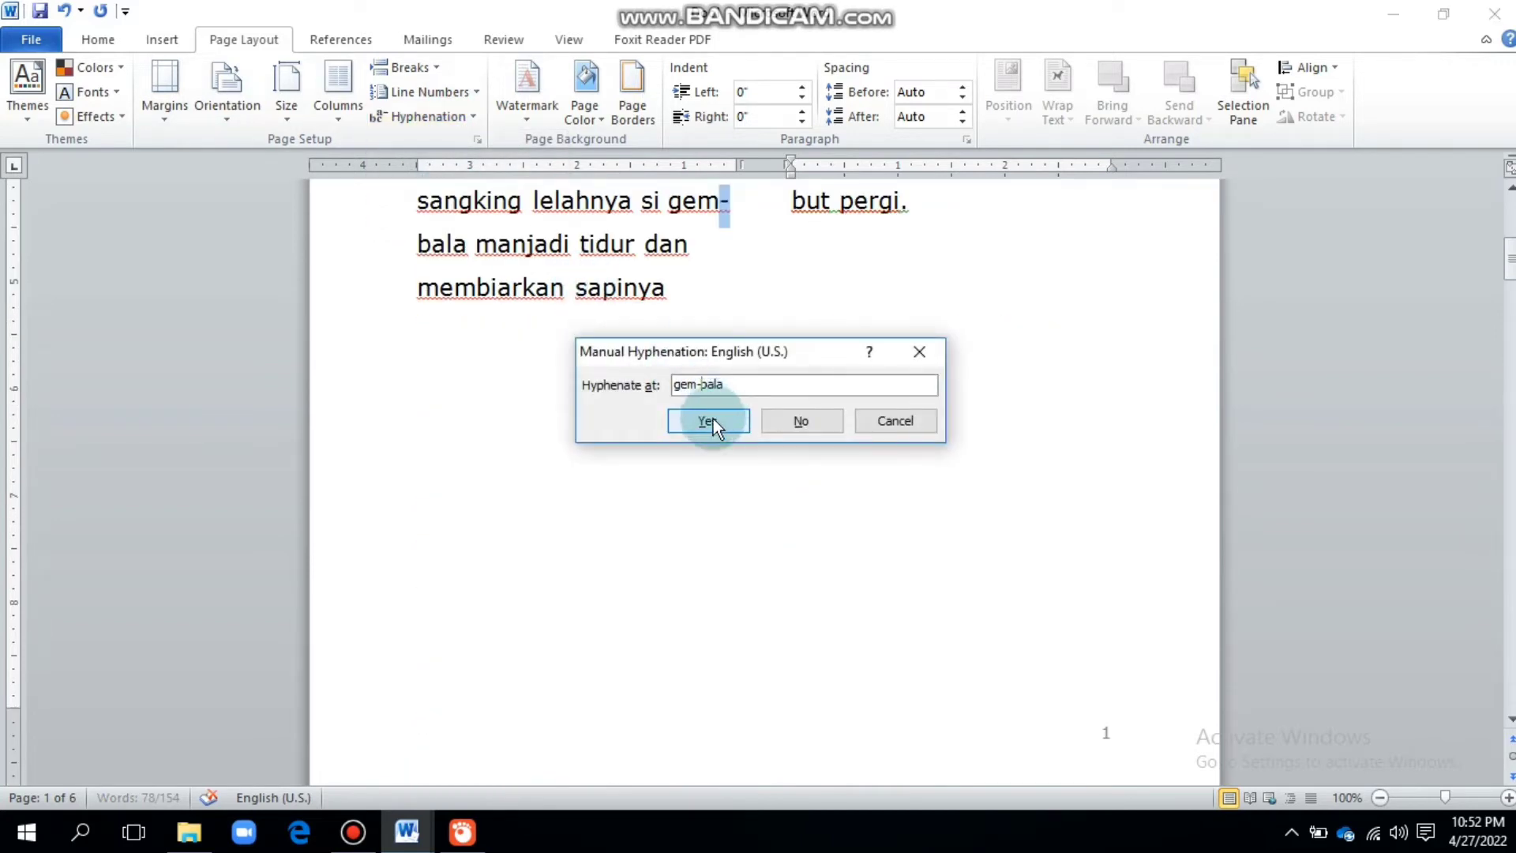
pyautogui.click(77, 17)
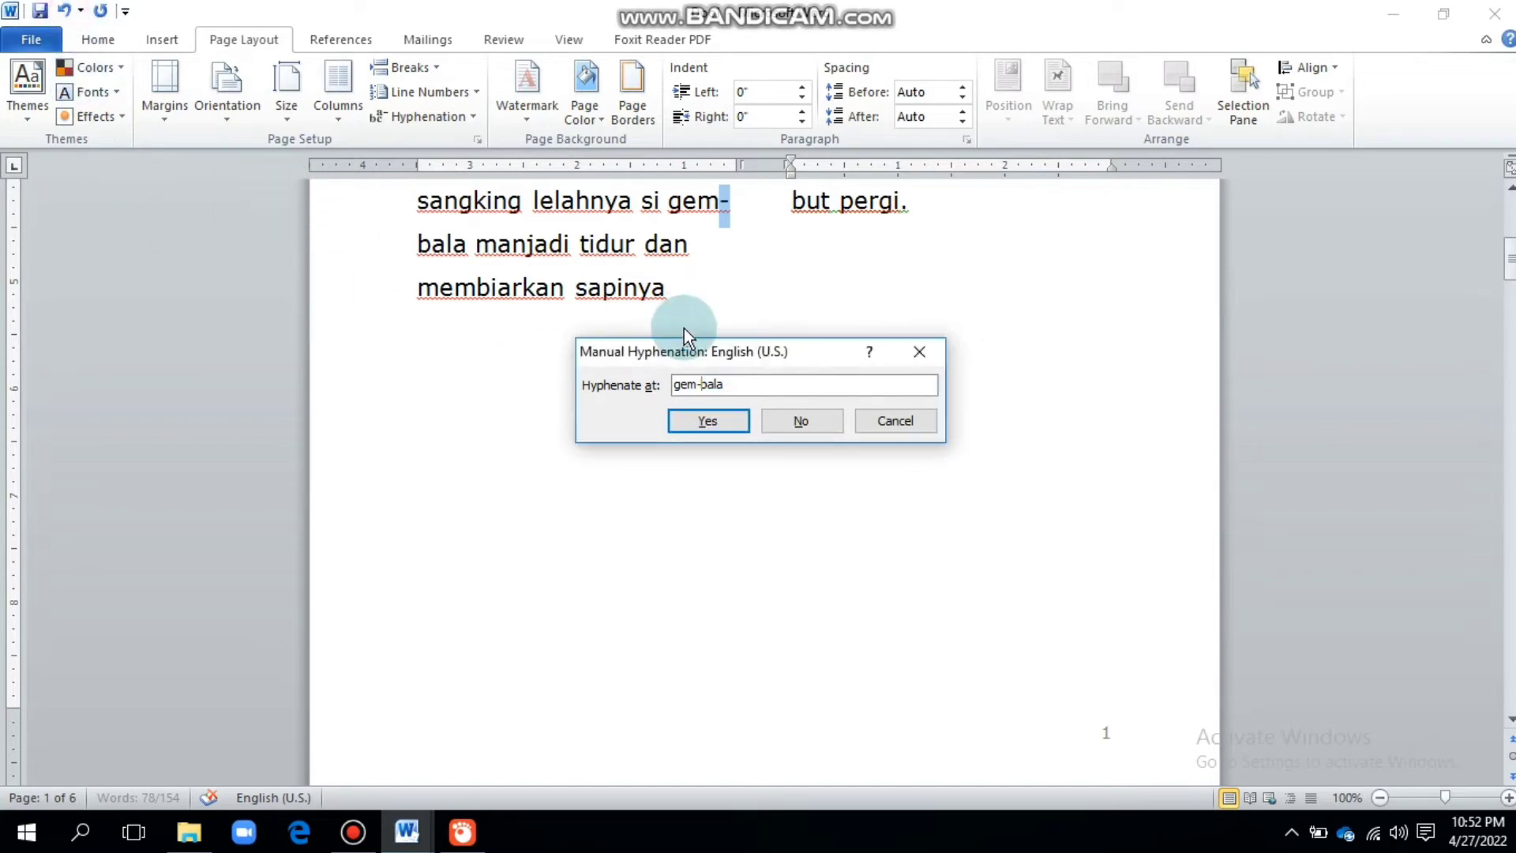
pyautogui.click(710, 422)
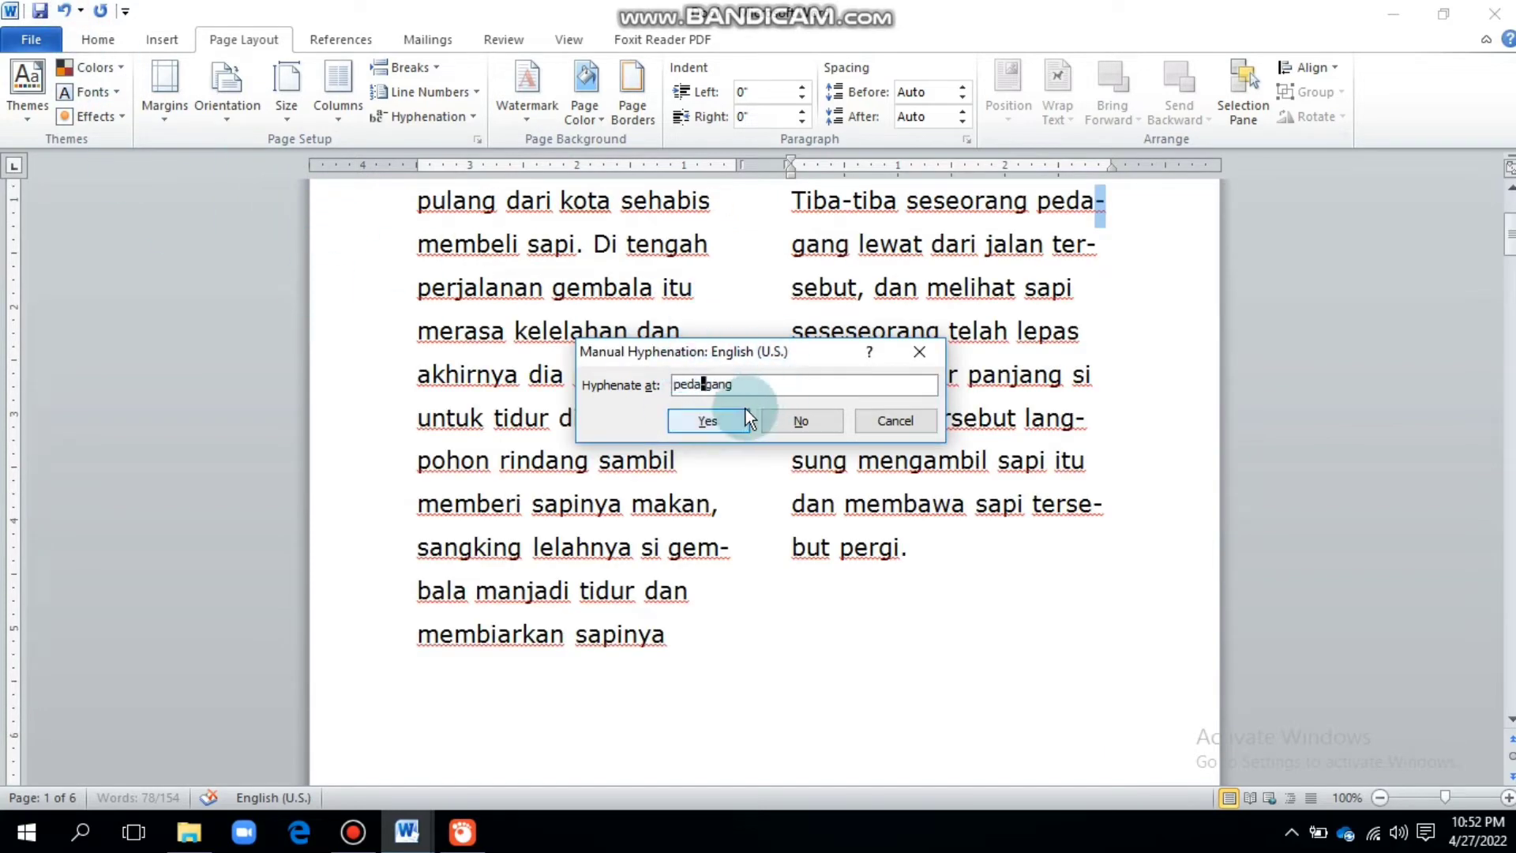
pyautogui.click(707, 420)
pyautogui.click(919, 351)
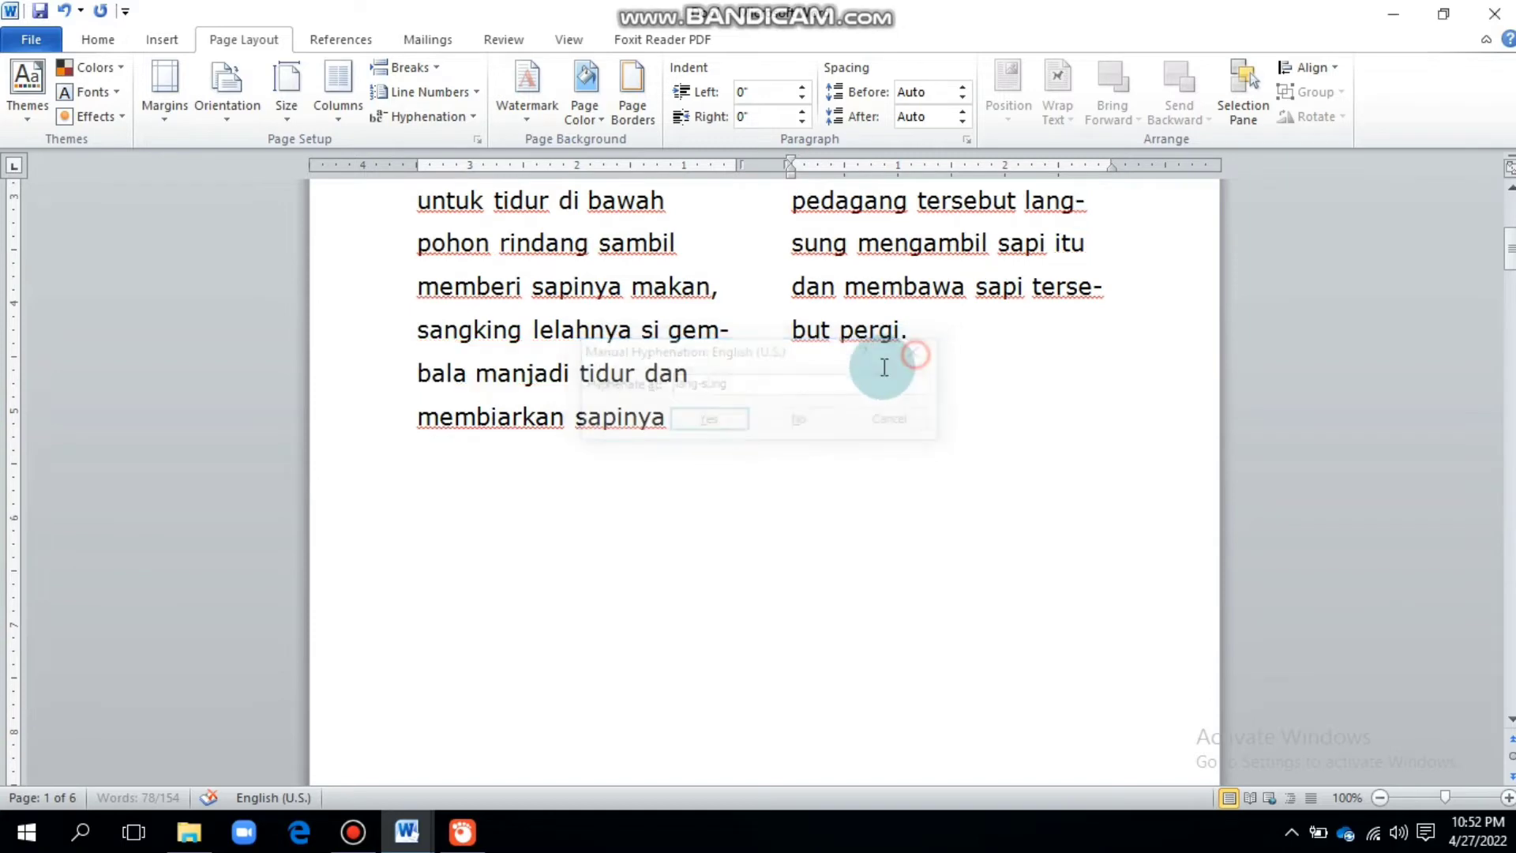
# With the story's first column selected, turn hyphenation off and return it to automatic.
pyautogui.click(405, 238)
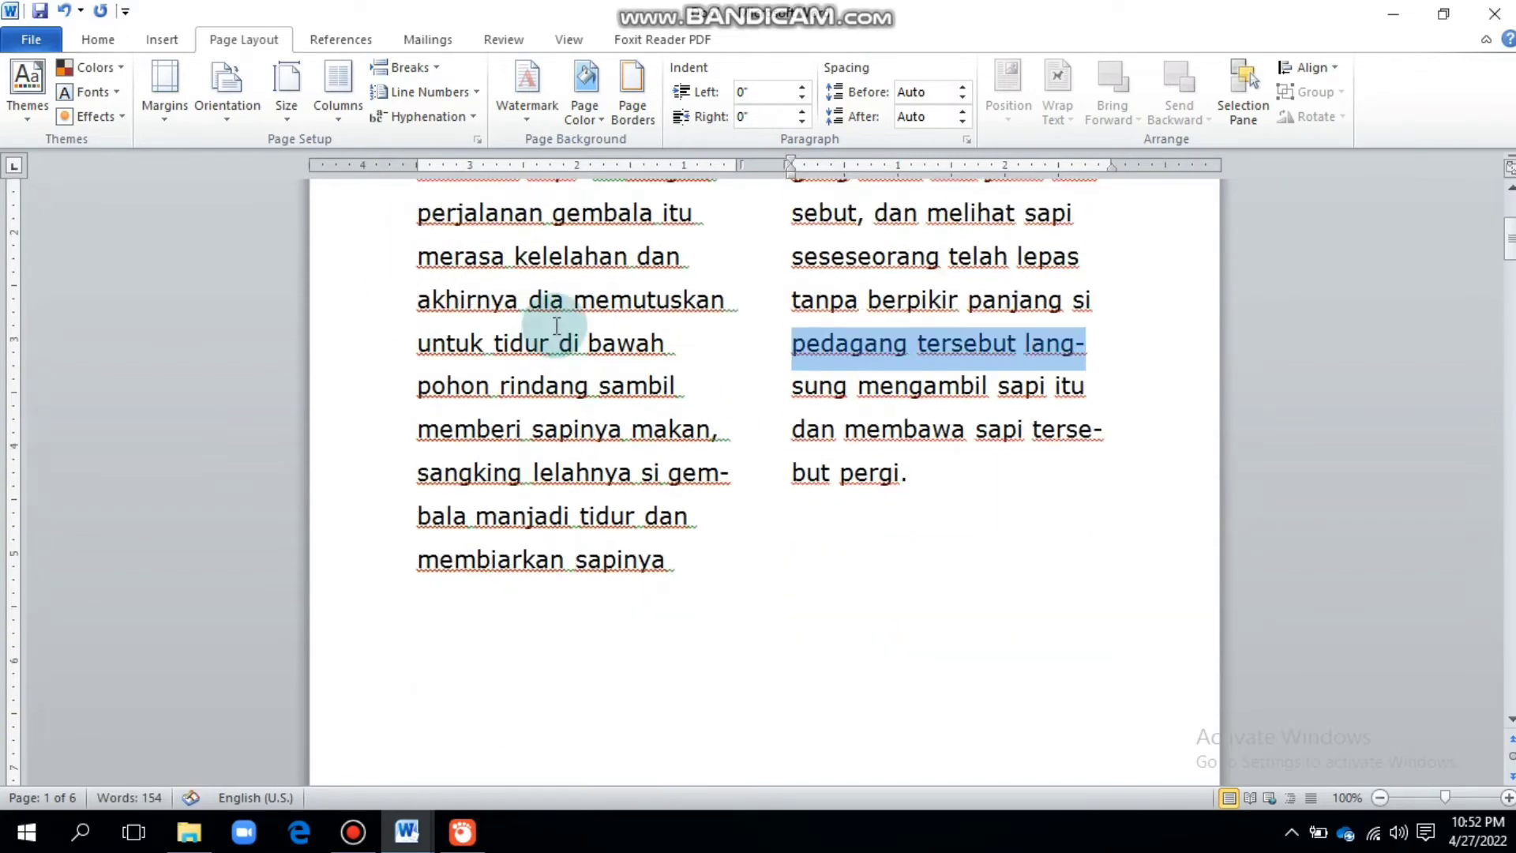
pyautogui.scroll(4, 443, 316)
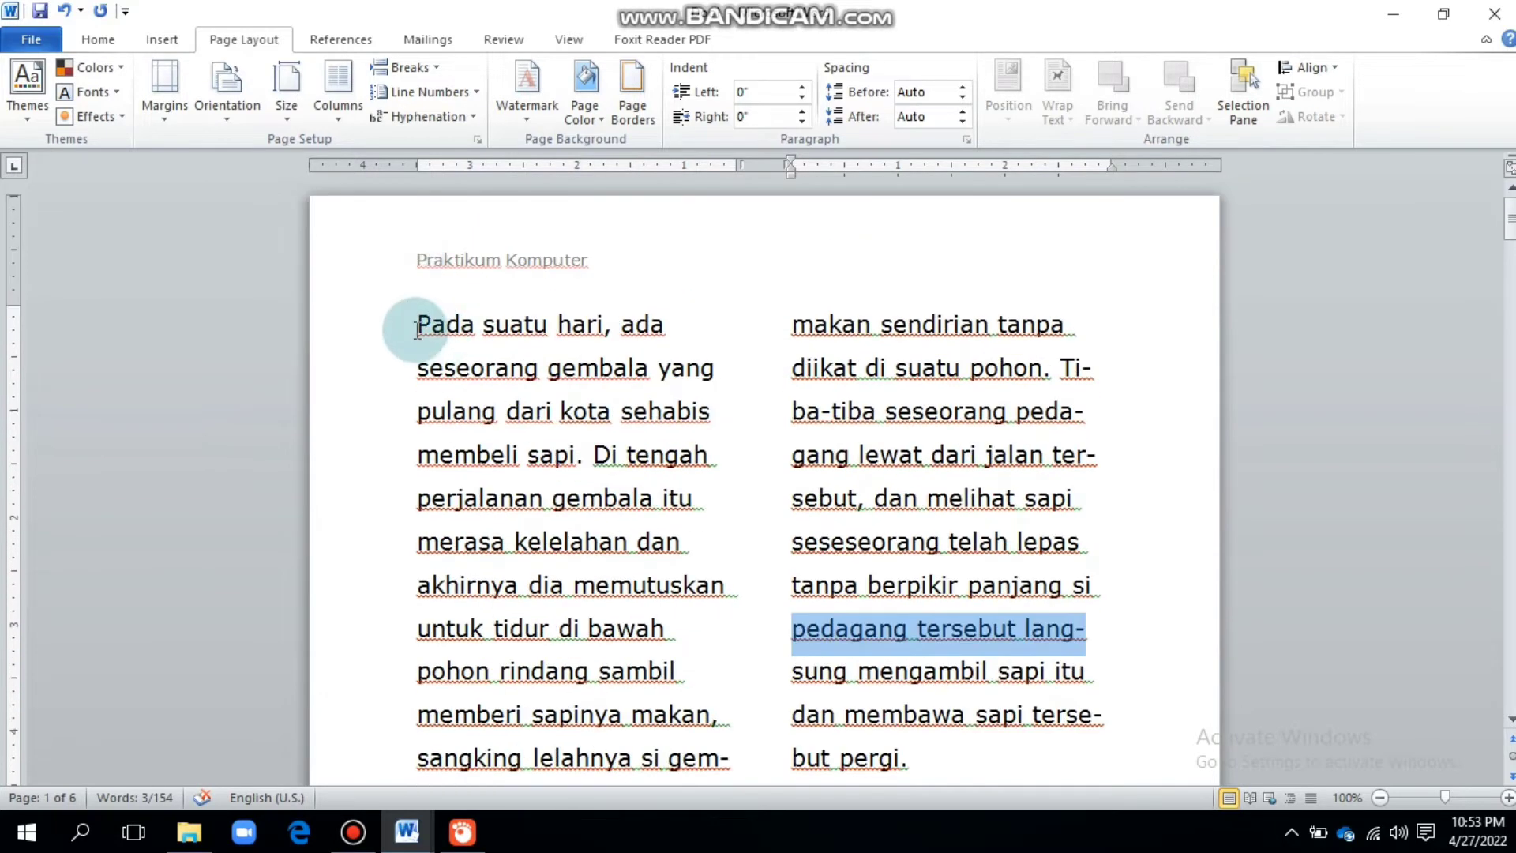
pyautogui.moveTo(417, 322); pyautogui.dragTo(743, 702)
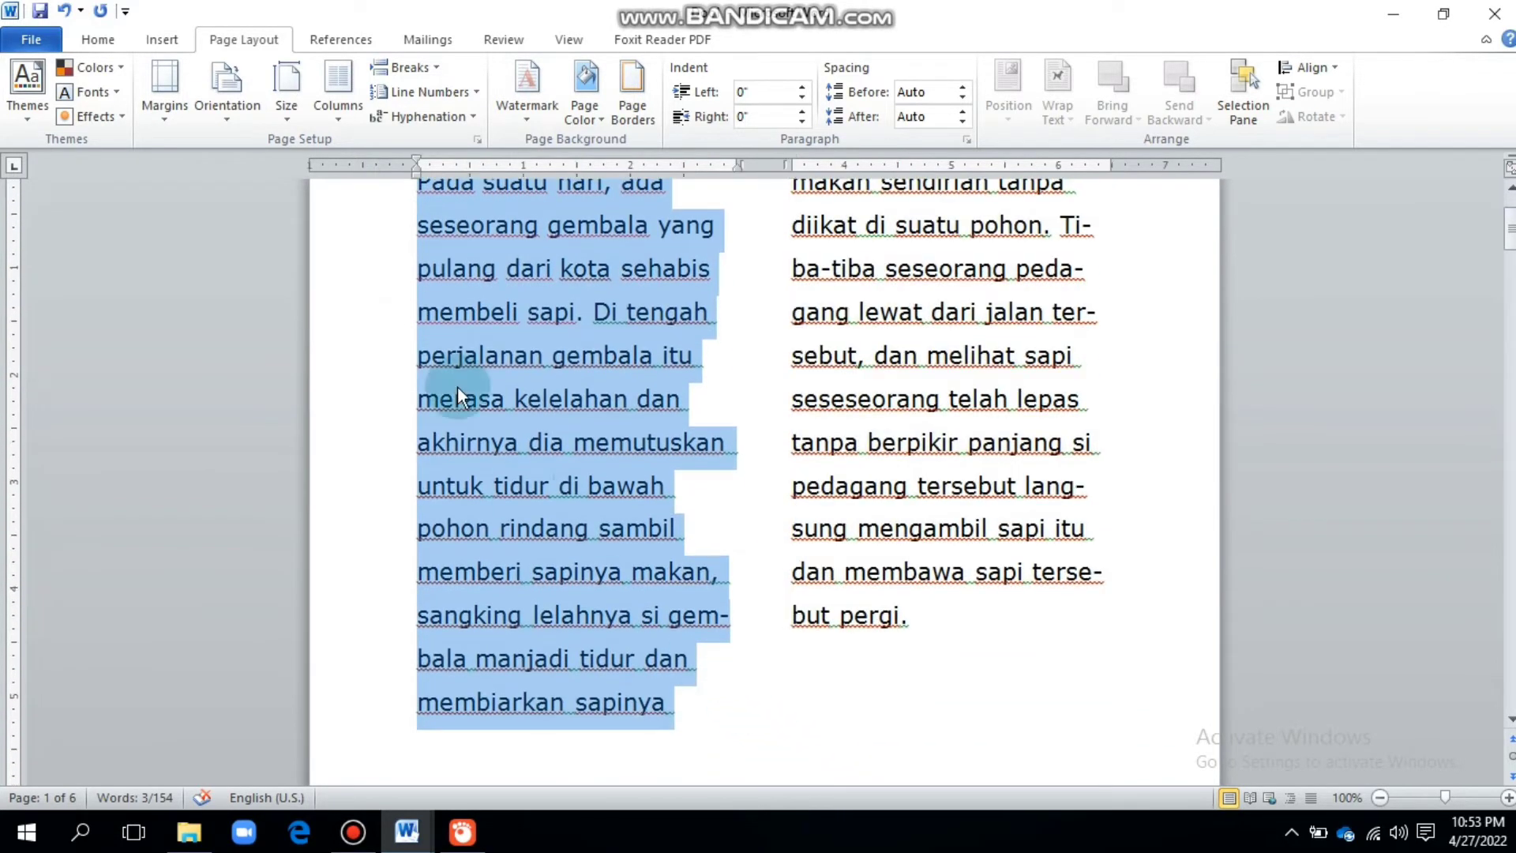
pyautogui.click(447, 118)
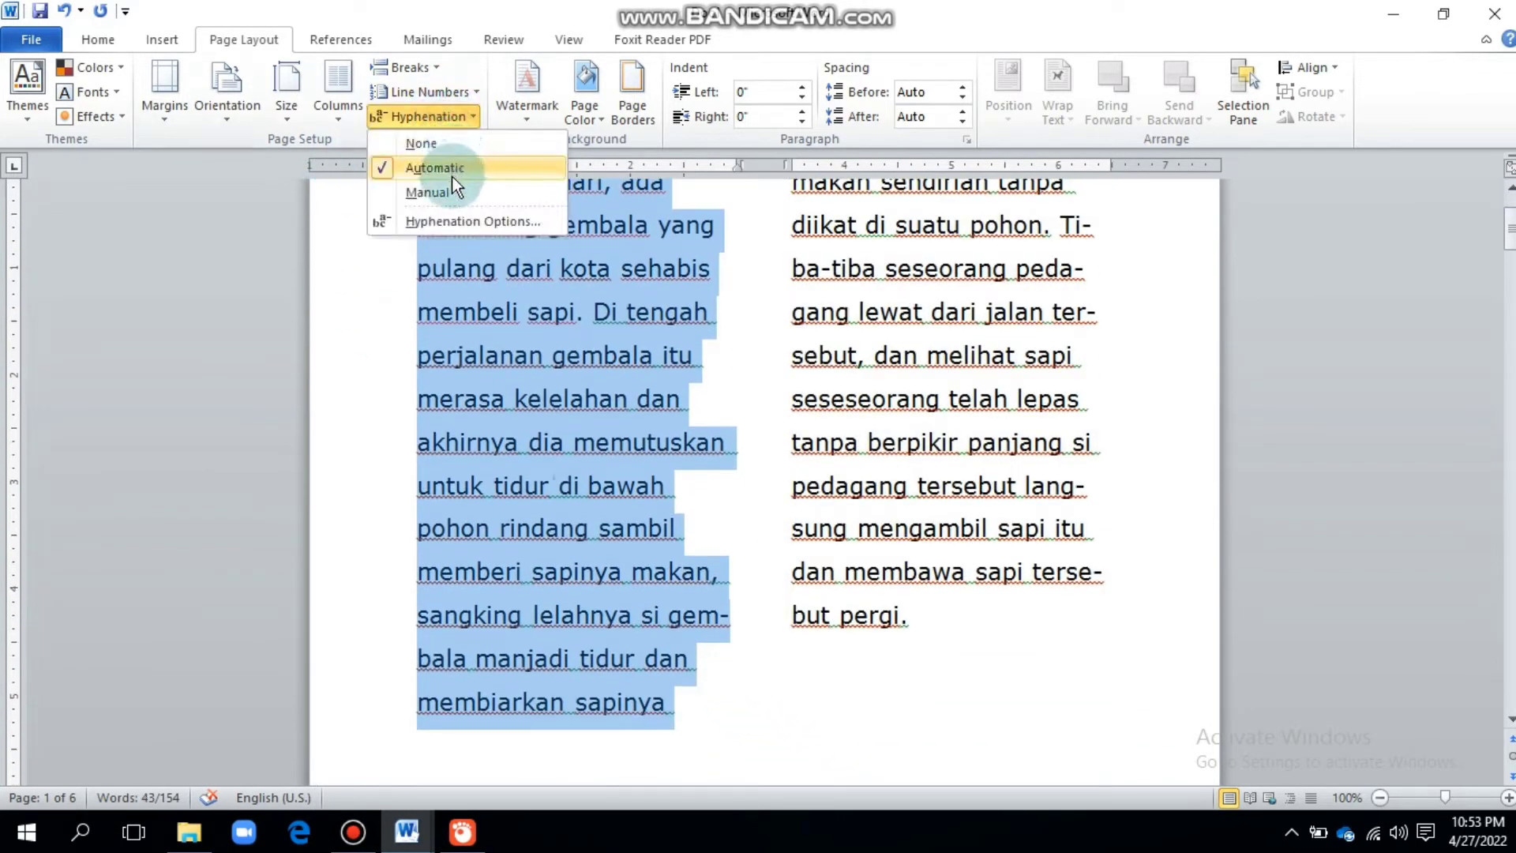
pyautogui.click(451, 168)
pyautogui.click(439, 118)
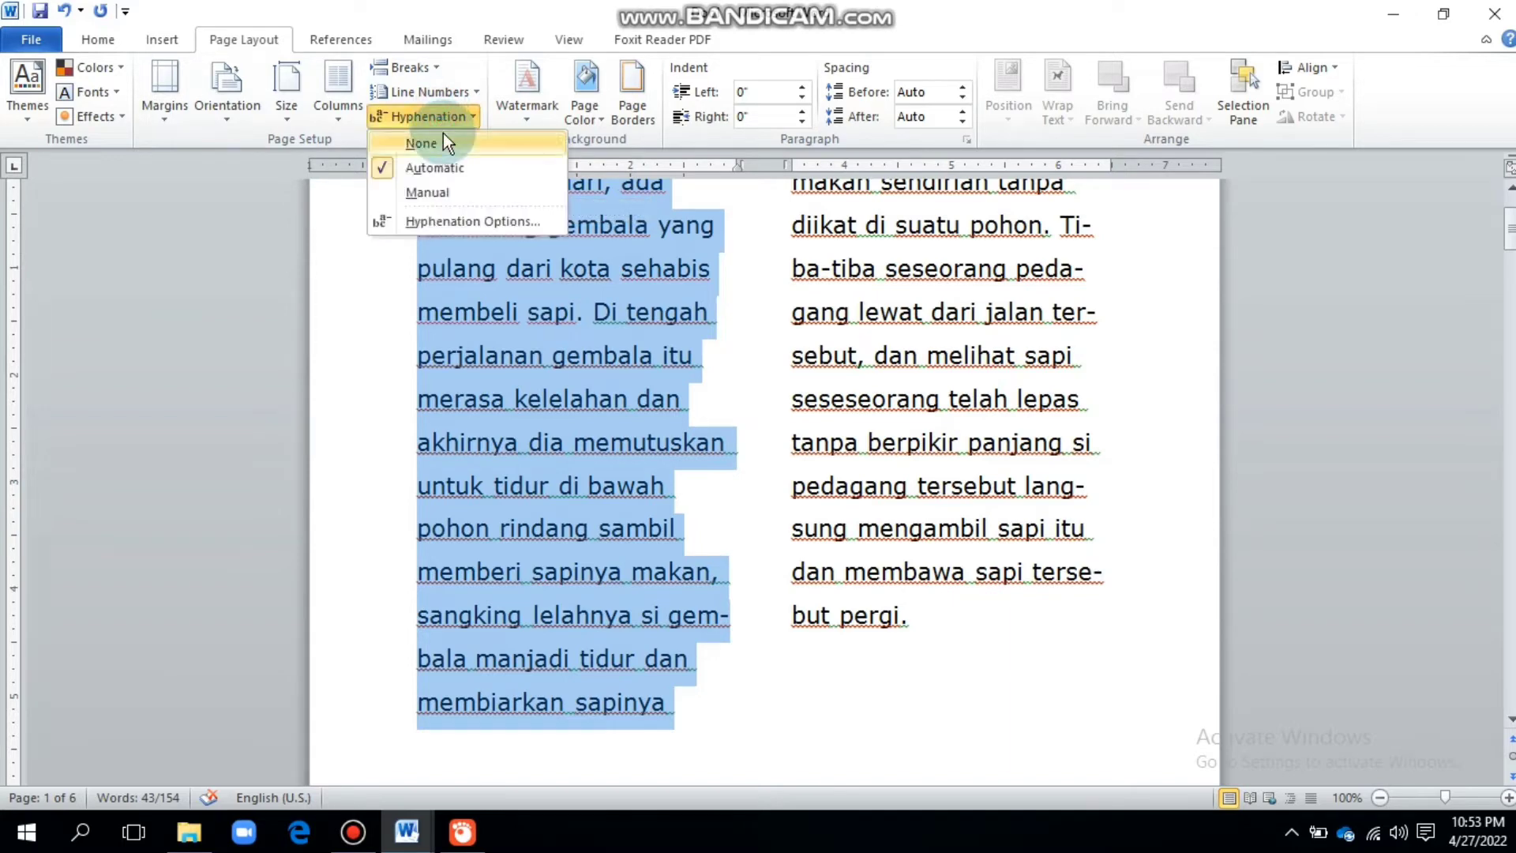
pyautogui.click(443, 142)
pyautogui.click(446, 118)
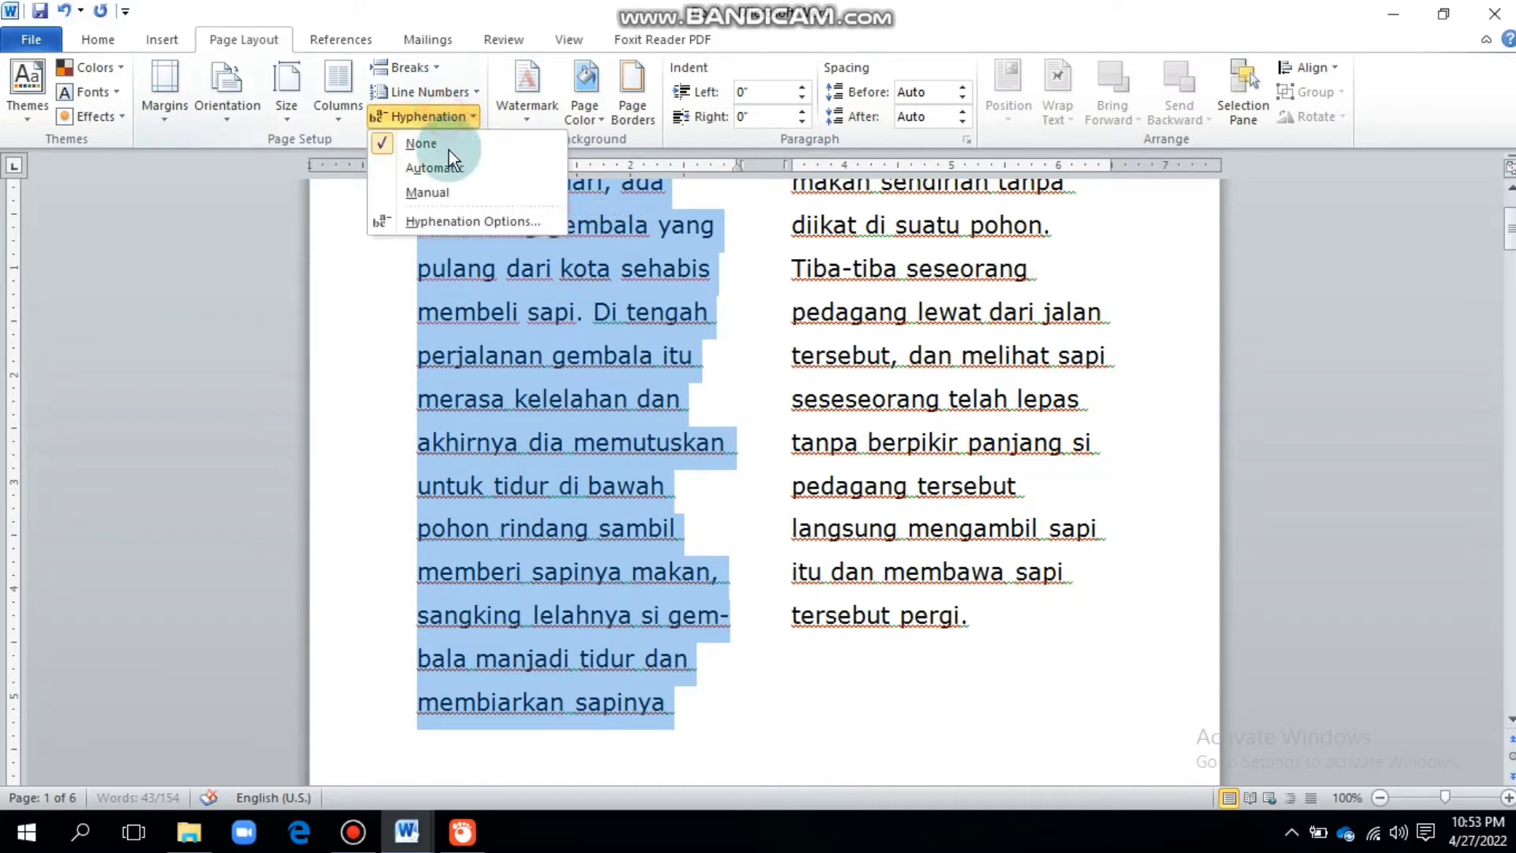
pyautogui.click(449, 168)
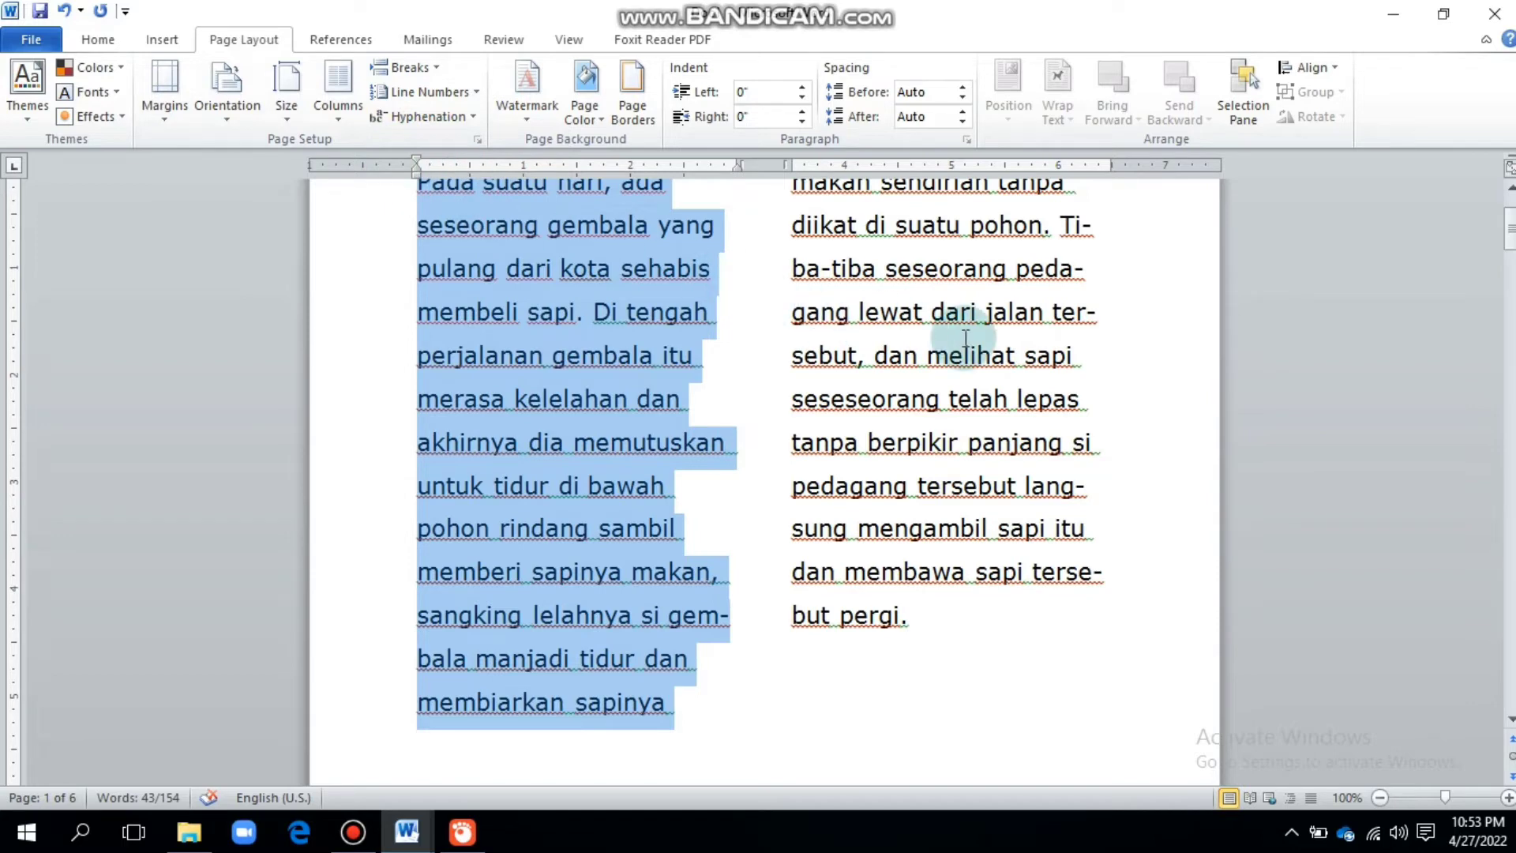
pyautogui.scroll(2, 884, 339)
pyautogui.click(967, 399)
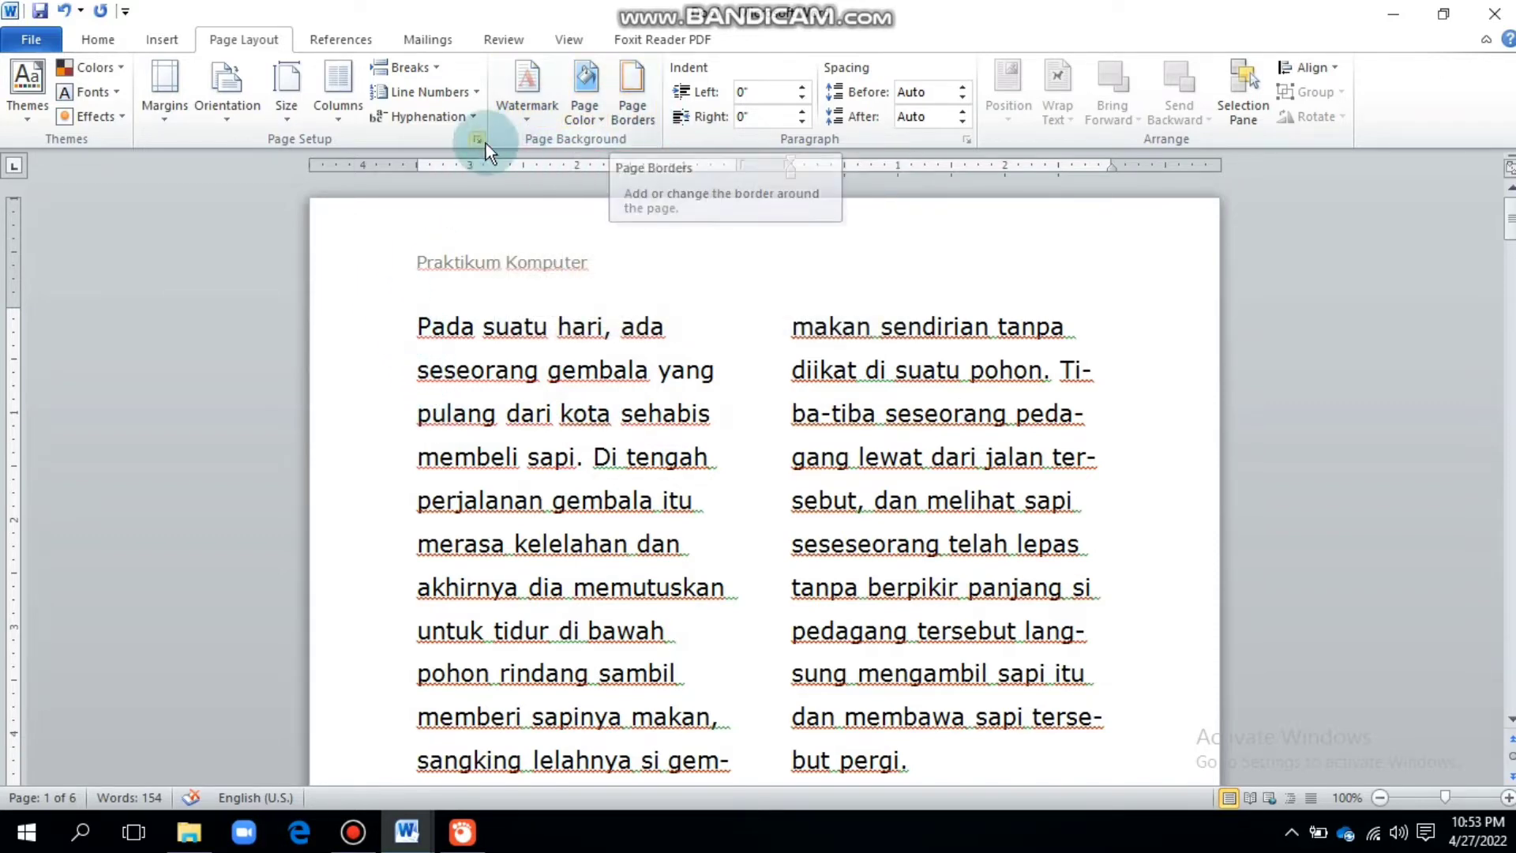
# Add the diagonal CONFIDENTIAL 1 watermark to the document and check it on the pages.
pyautogui.click(532, 118)
pyautogui.click(623, 237)
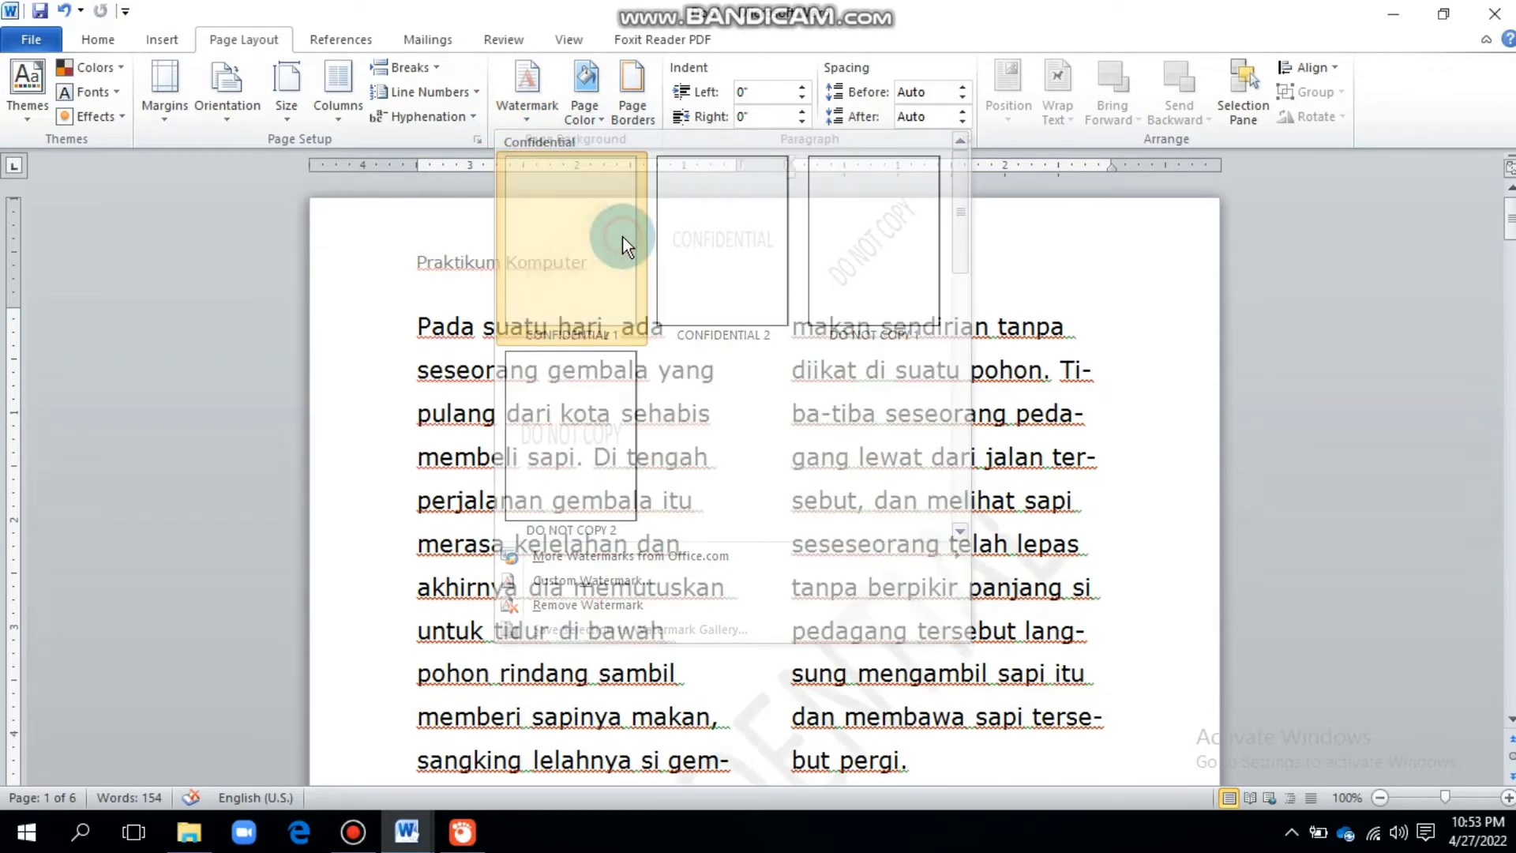
pyautogui.scroll(-5, 671, 260)
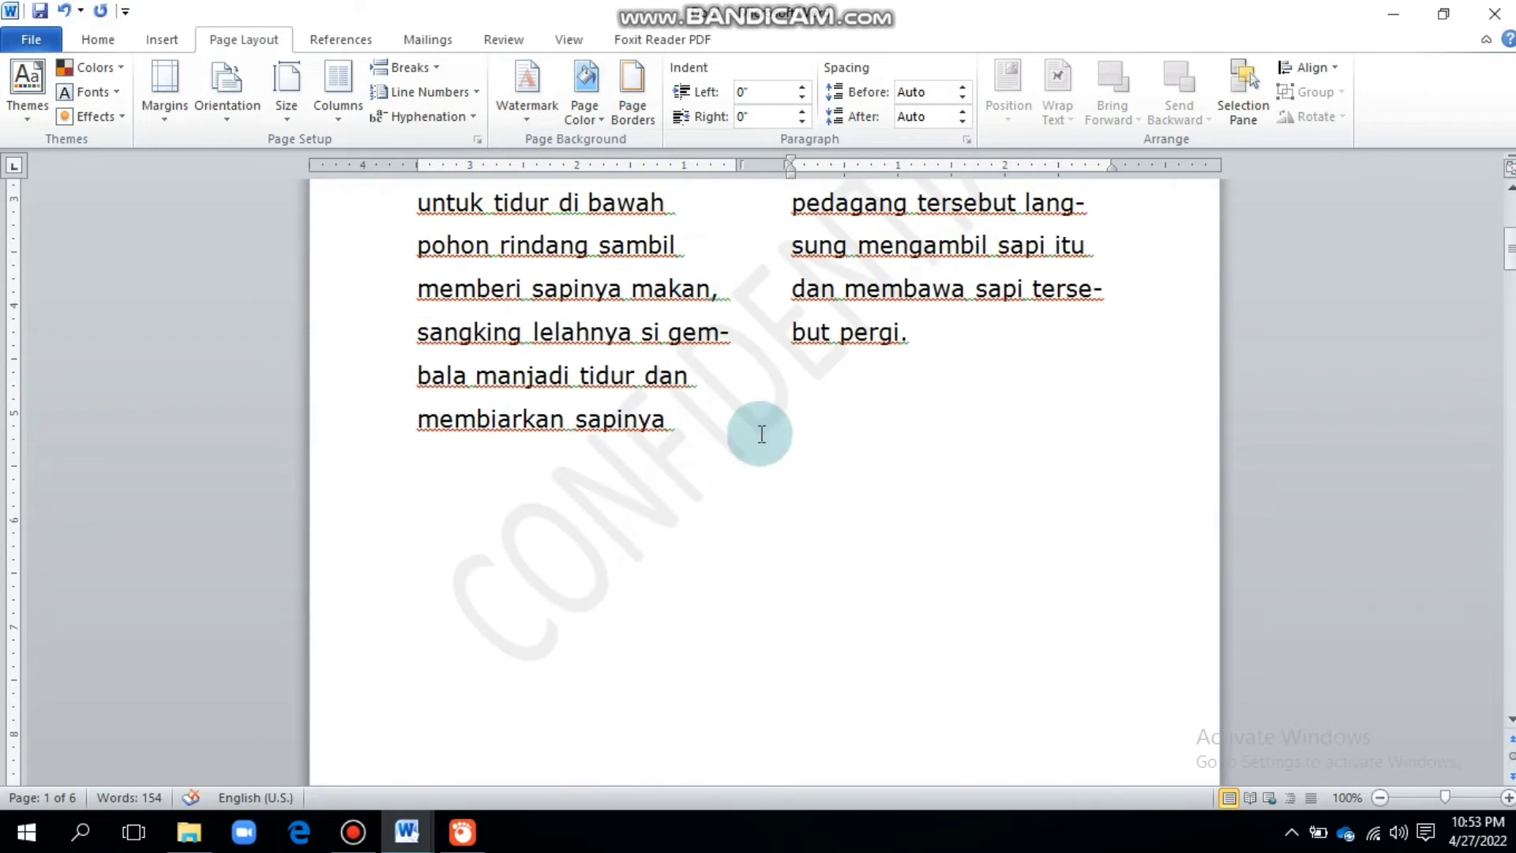
pyautogui.click(749, 407)
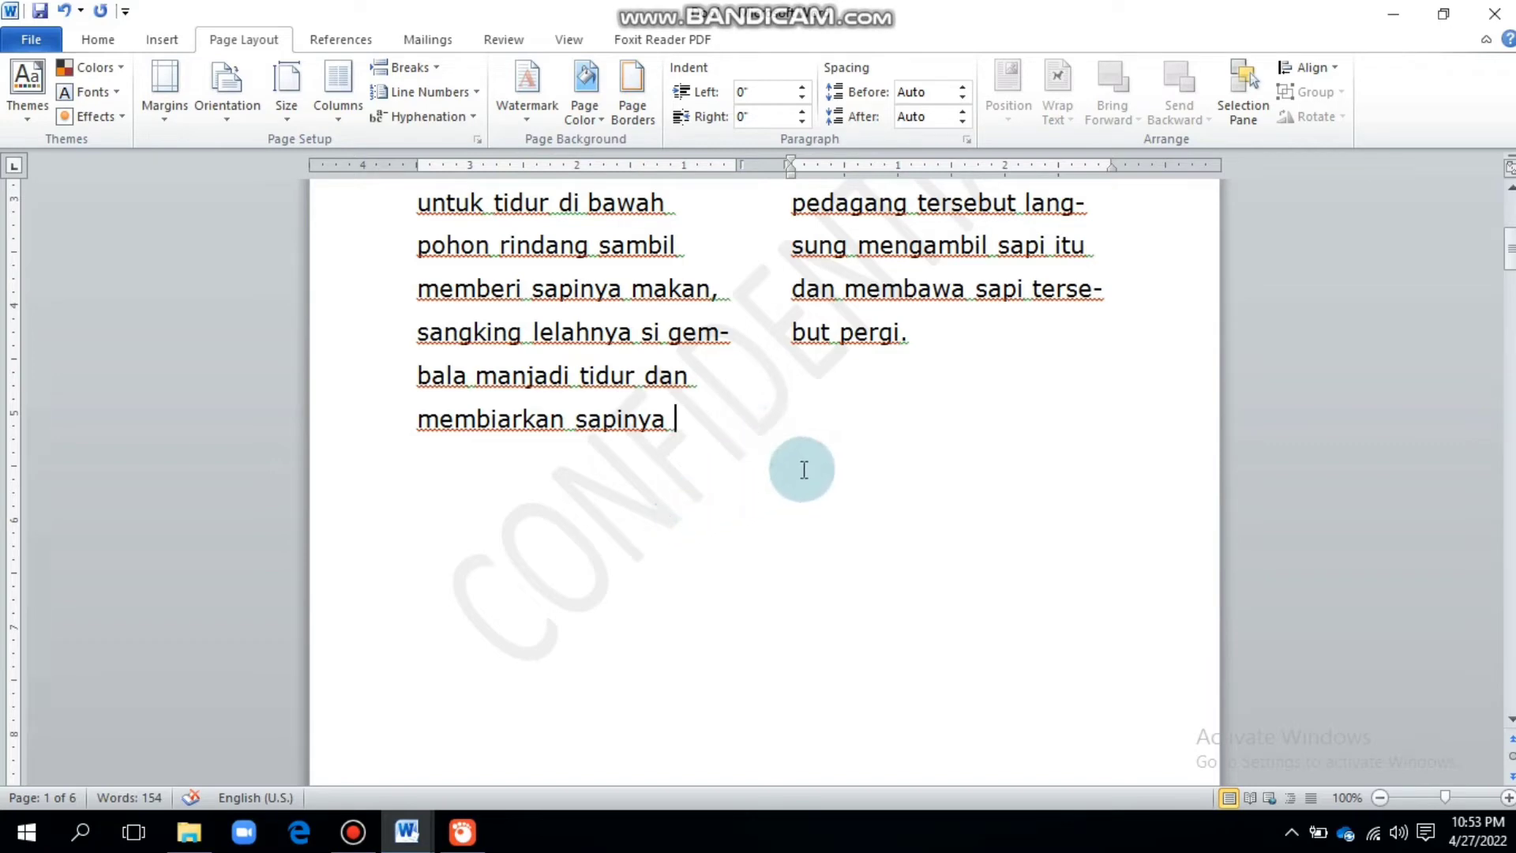
pyautogui.scroll(-4, 800, 467)
pyautogui.scroll(6, 798, 464)
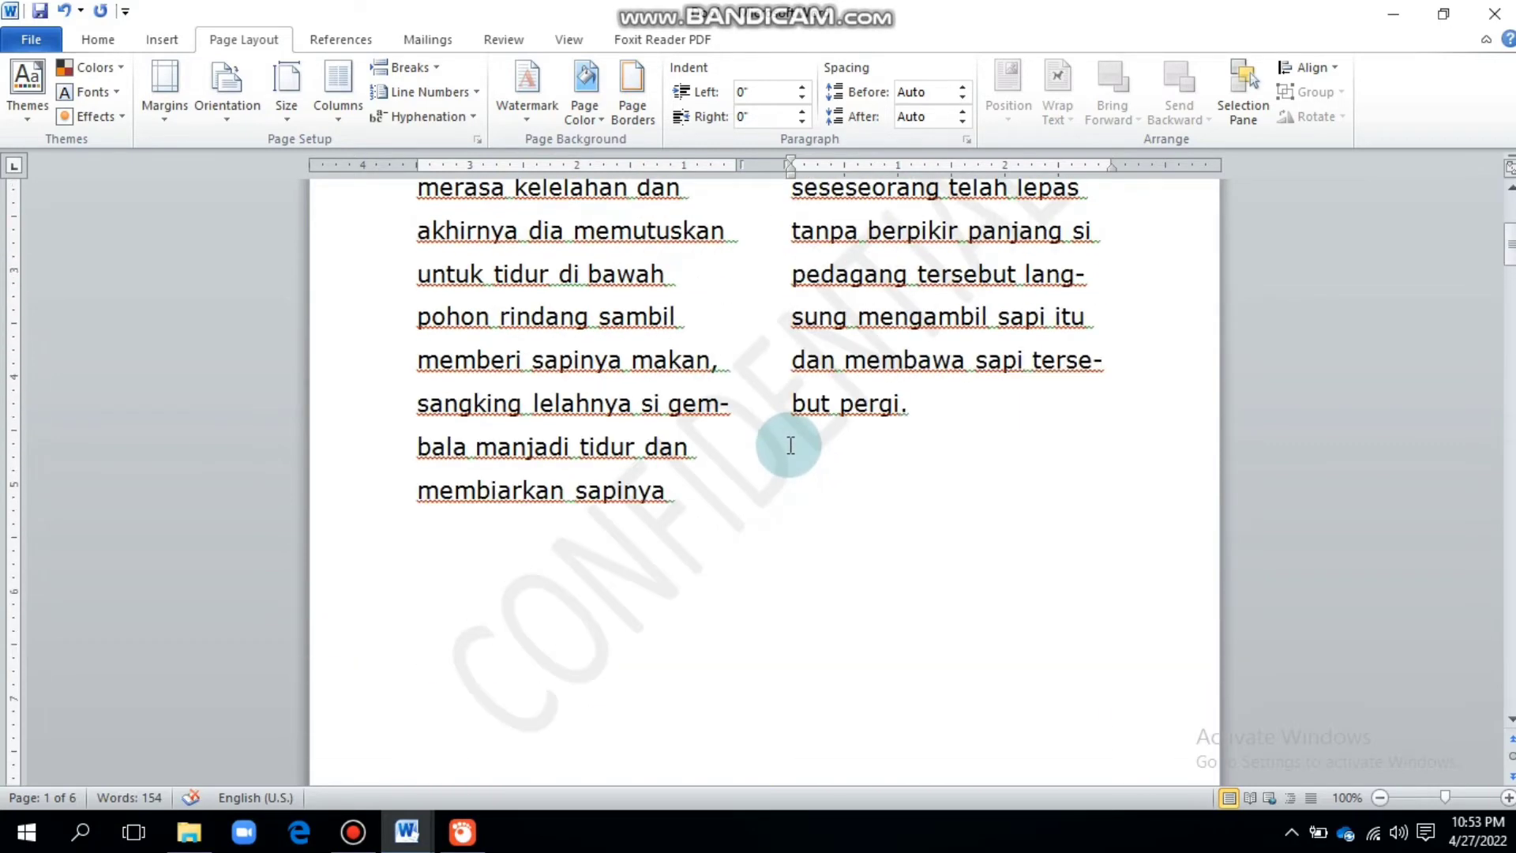
pyautogui.scroll(1, 782, 433)
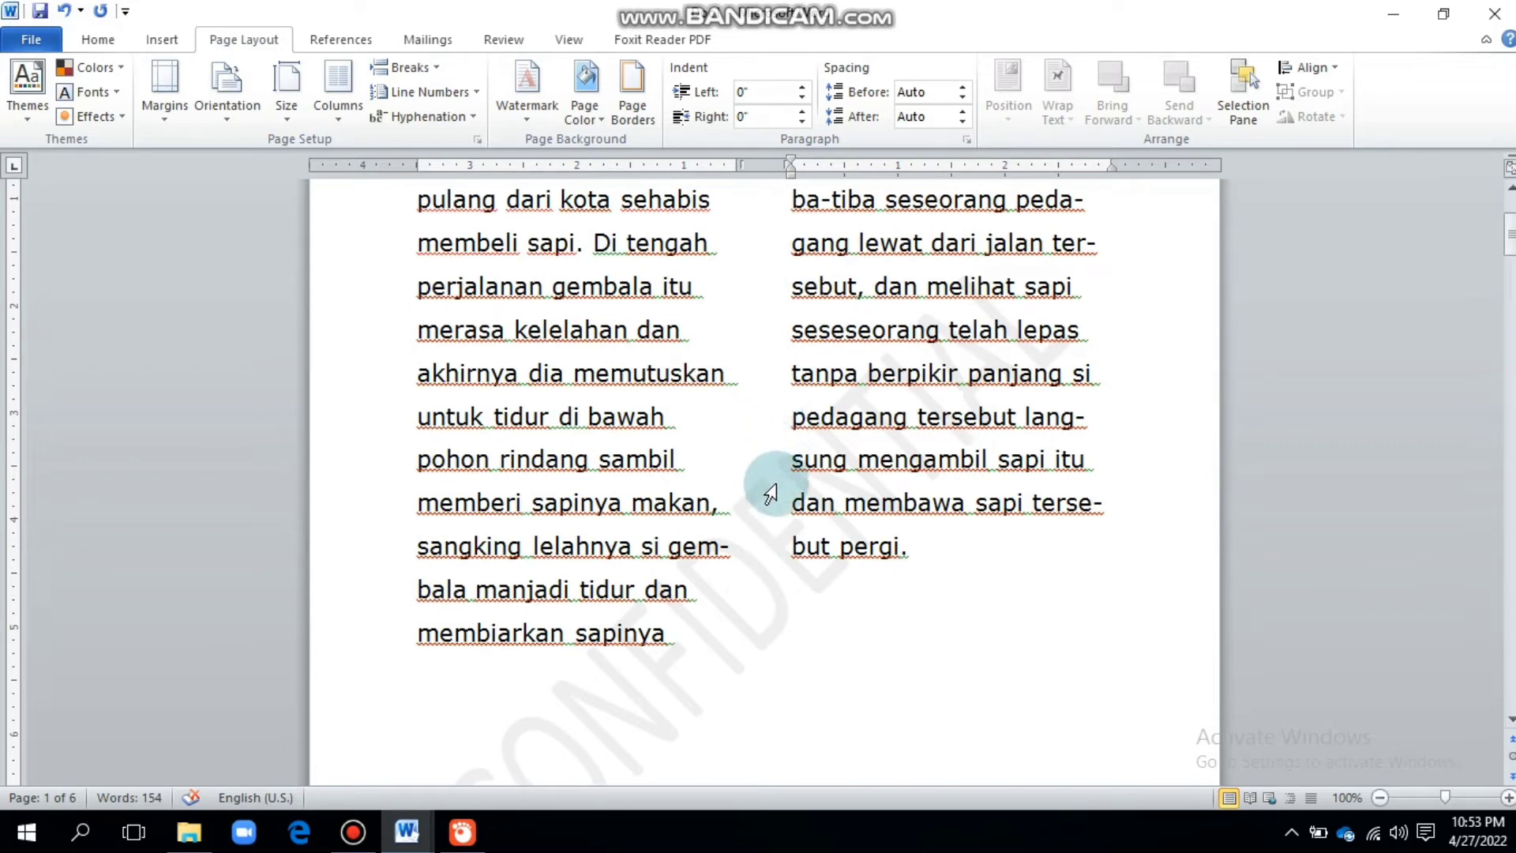
pyautogui.scroll(-2, 767, 478)
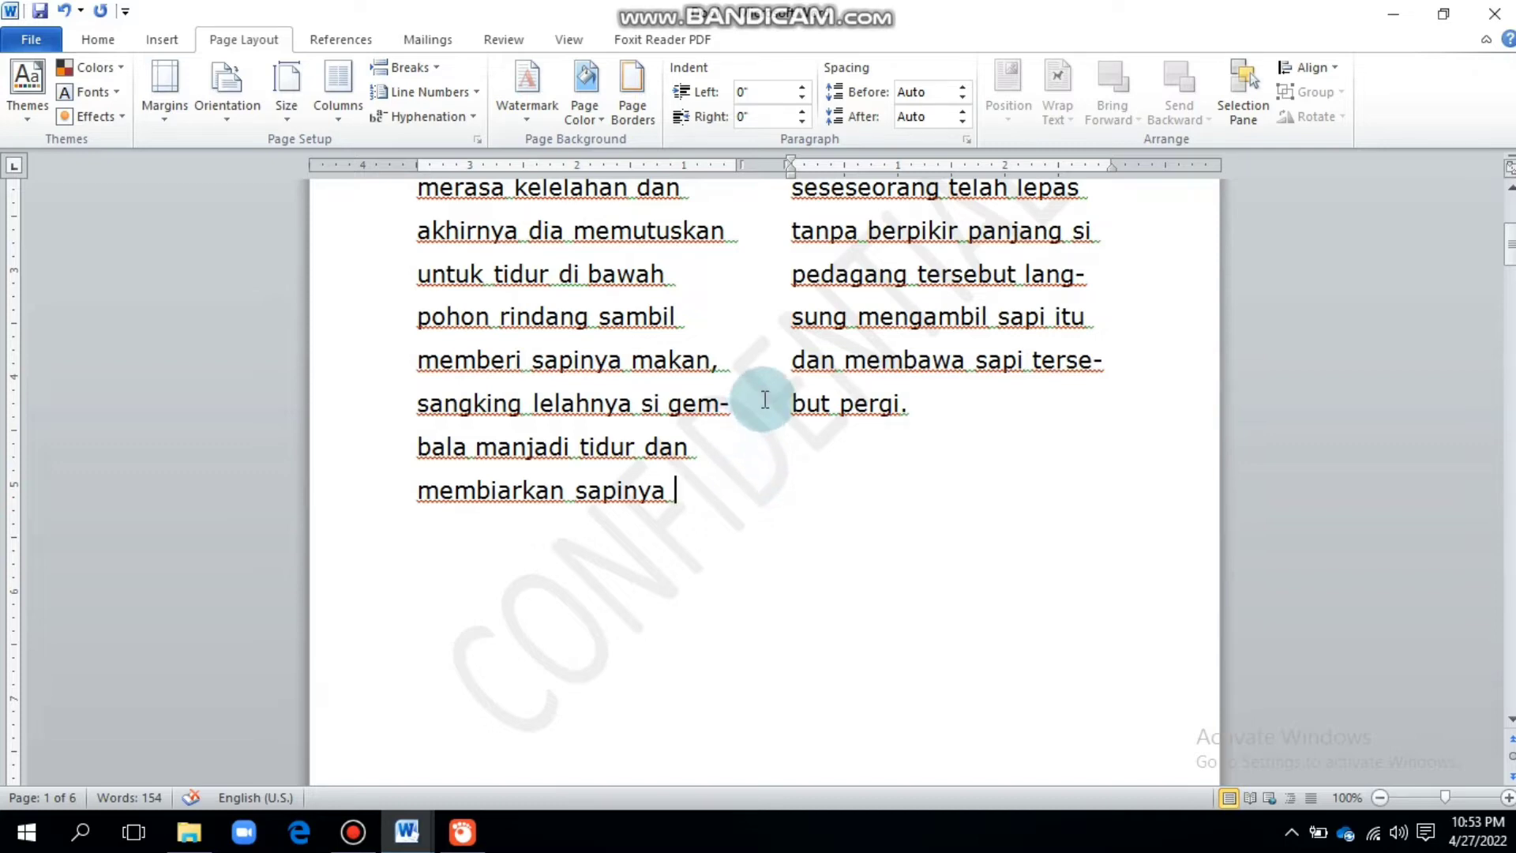
pyautogui.scroll(2, 795, 338)
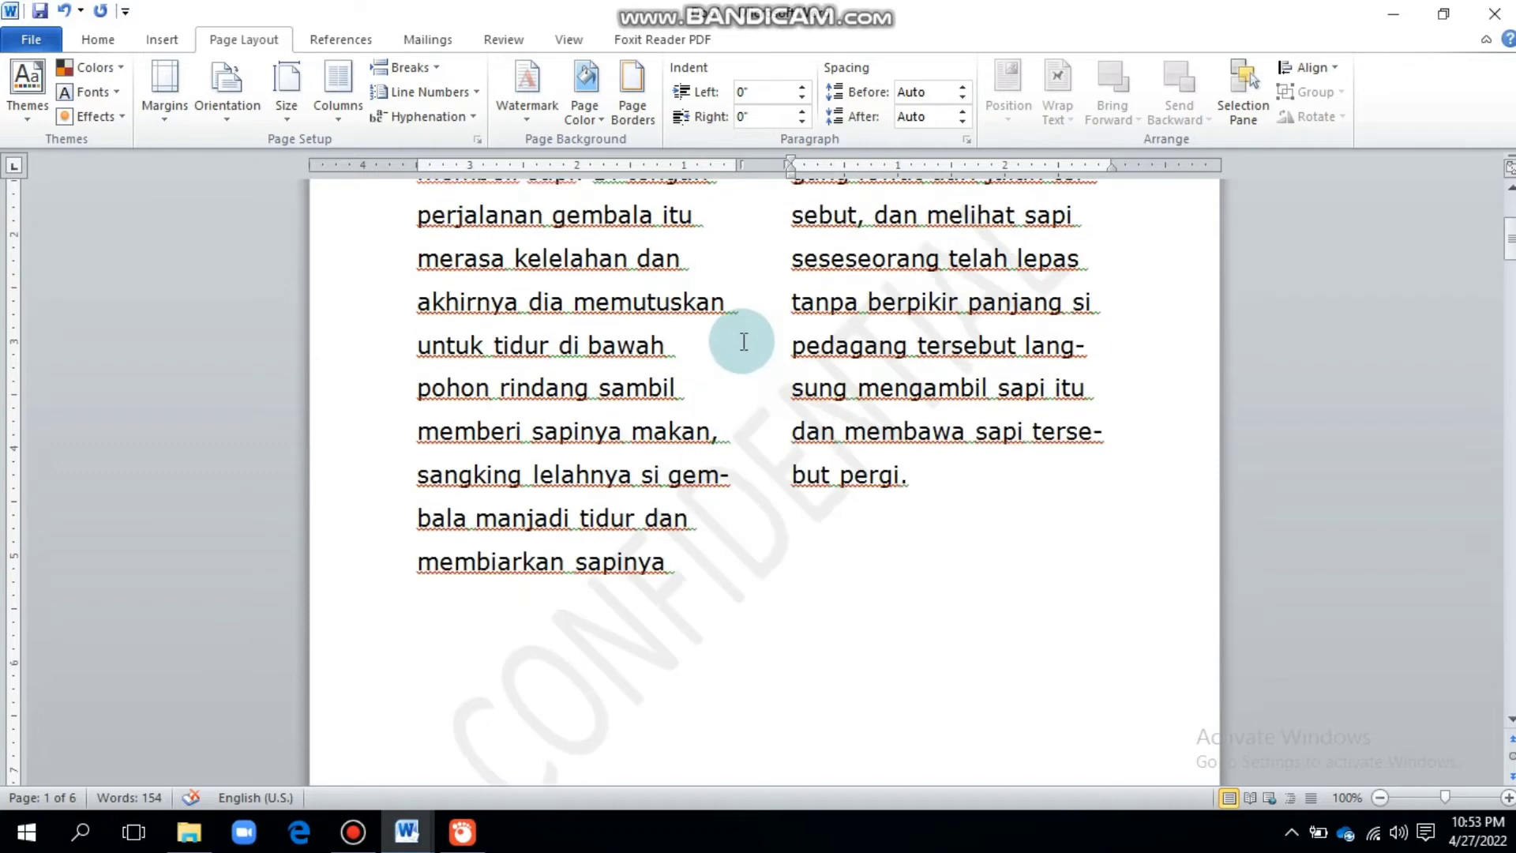
# Try a tan theme color as the page color, check the pages and return the page background to white.
pyautogui.click(596, 112)
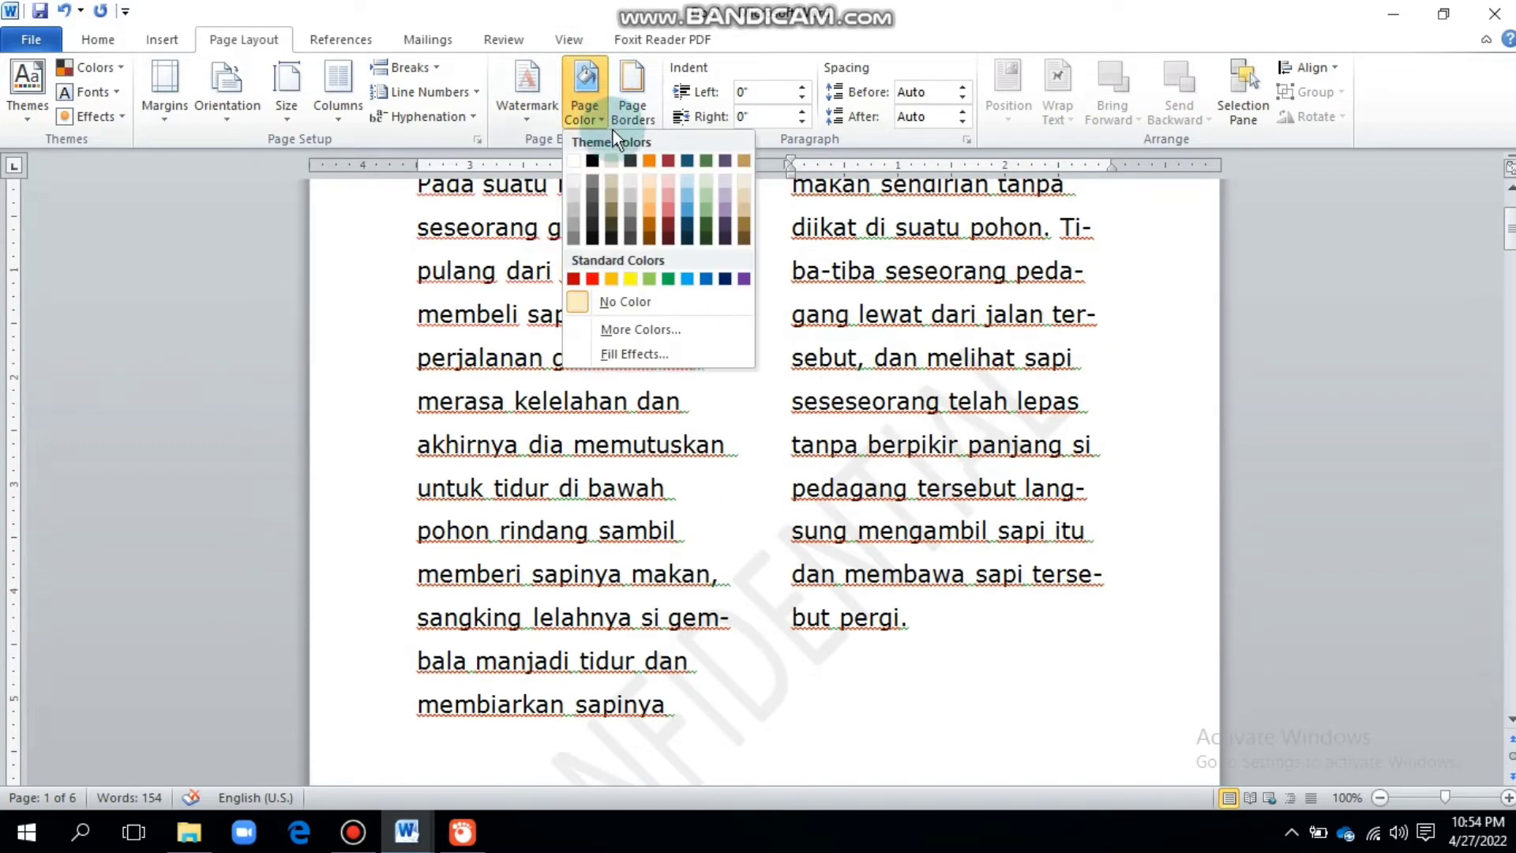
pyautogui.click(616, 193)
pyautogui.scroll(-6, 757, 320)
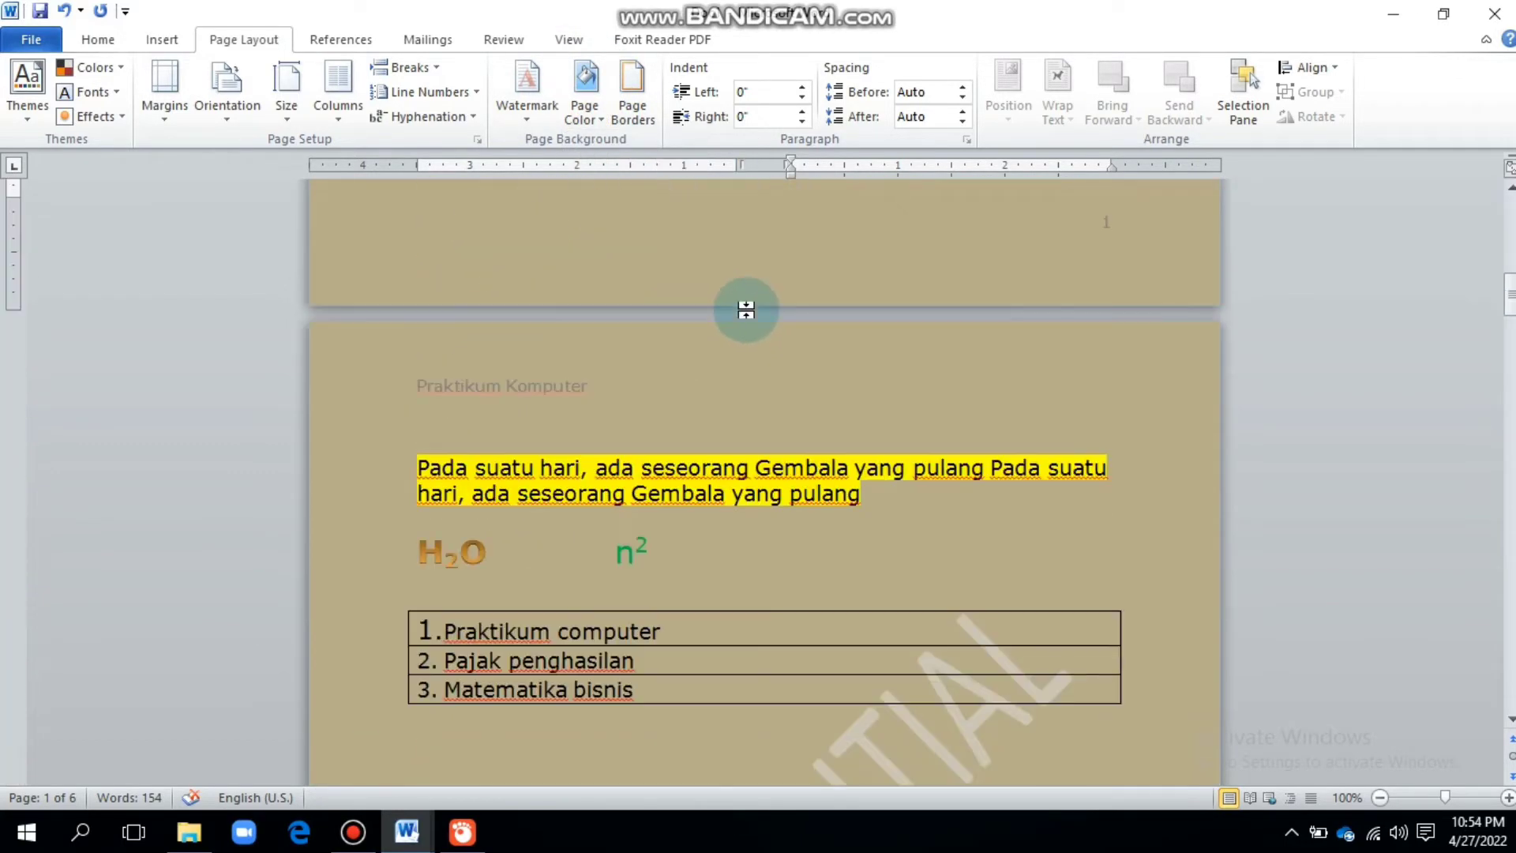
pyautogui.scroll(6, 748, 314)
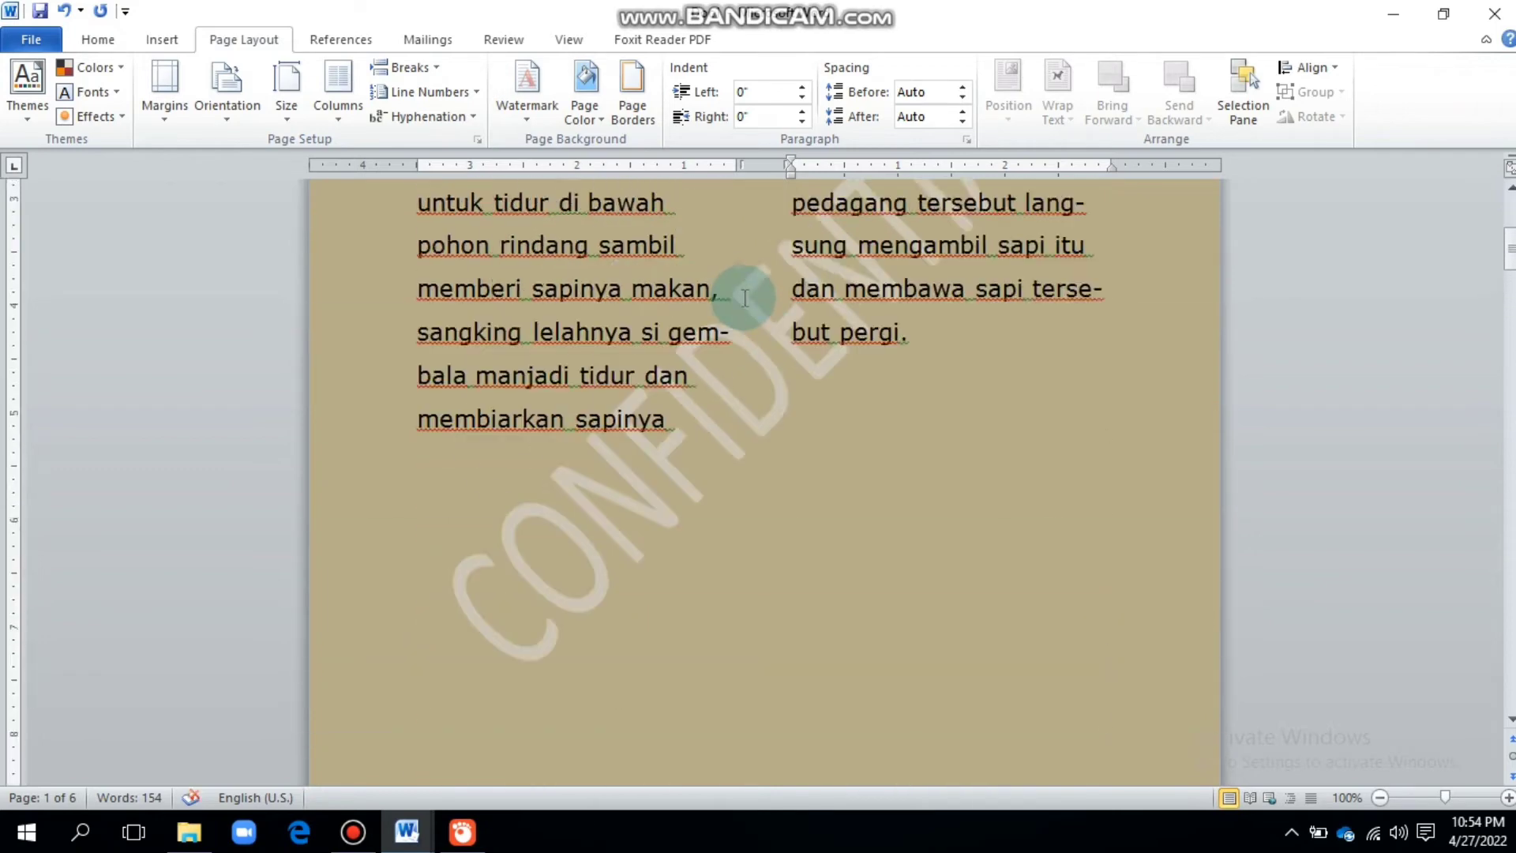
pyautogui.click(599, 106)
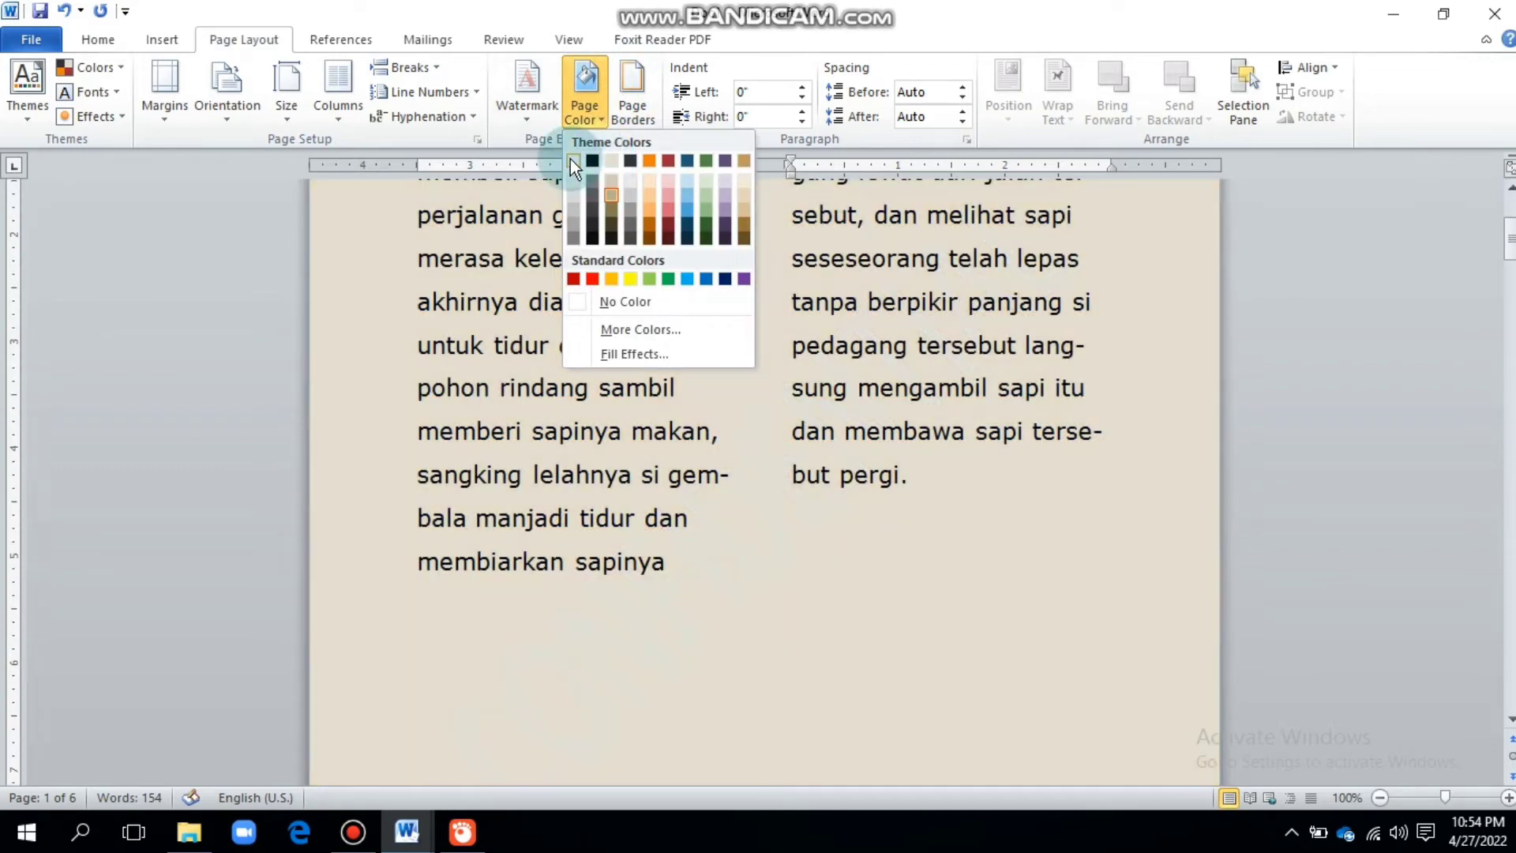
pyautogui.click(623, 184)
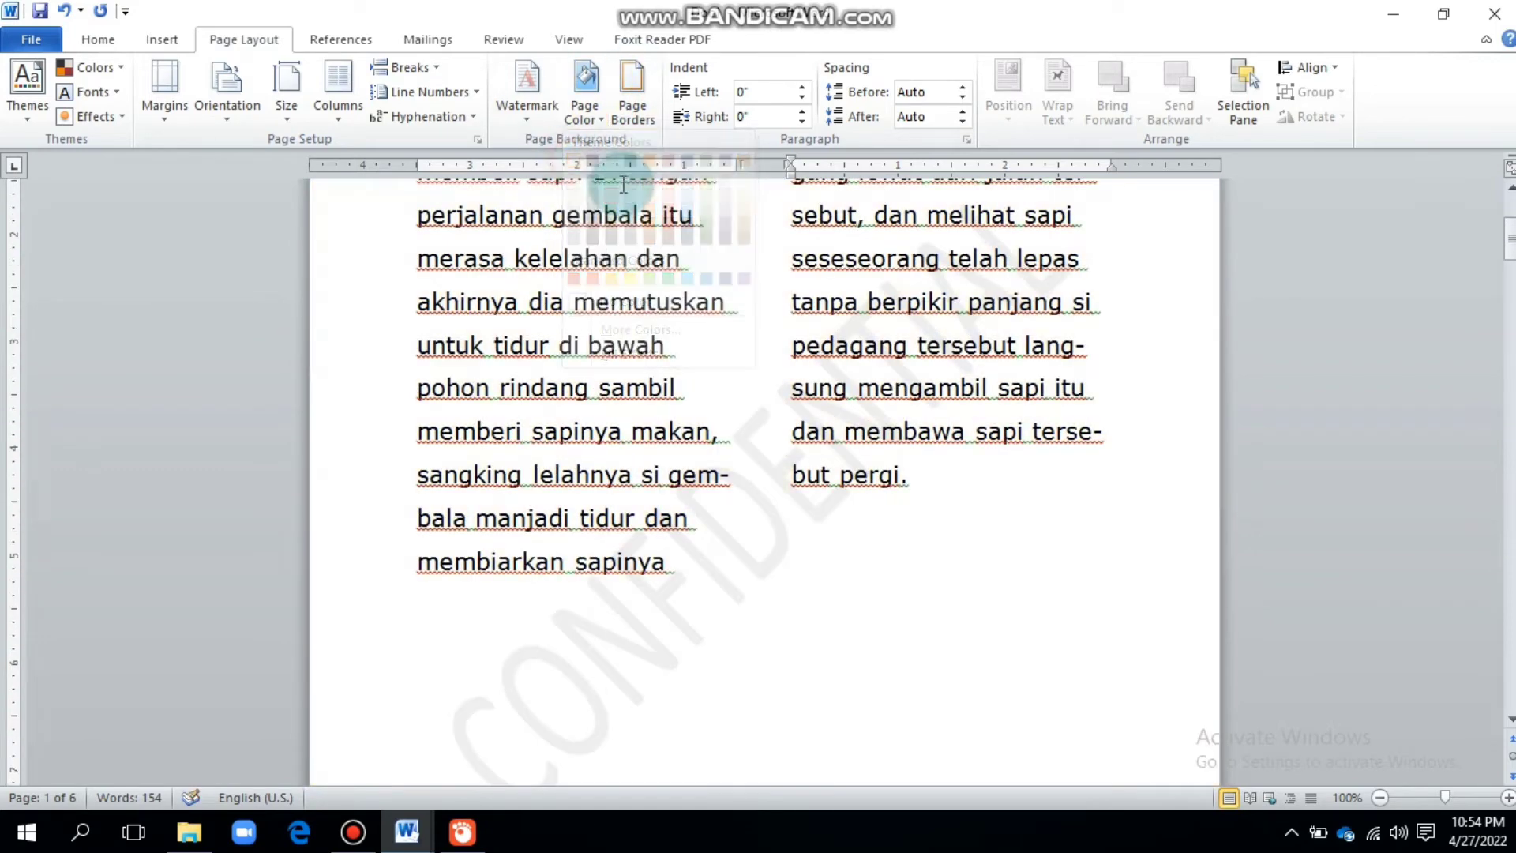
# Apply a ½ pt finely dashed custom page border to the whole document on every side except the top.
pyautogui.click(647, 122)
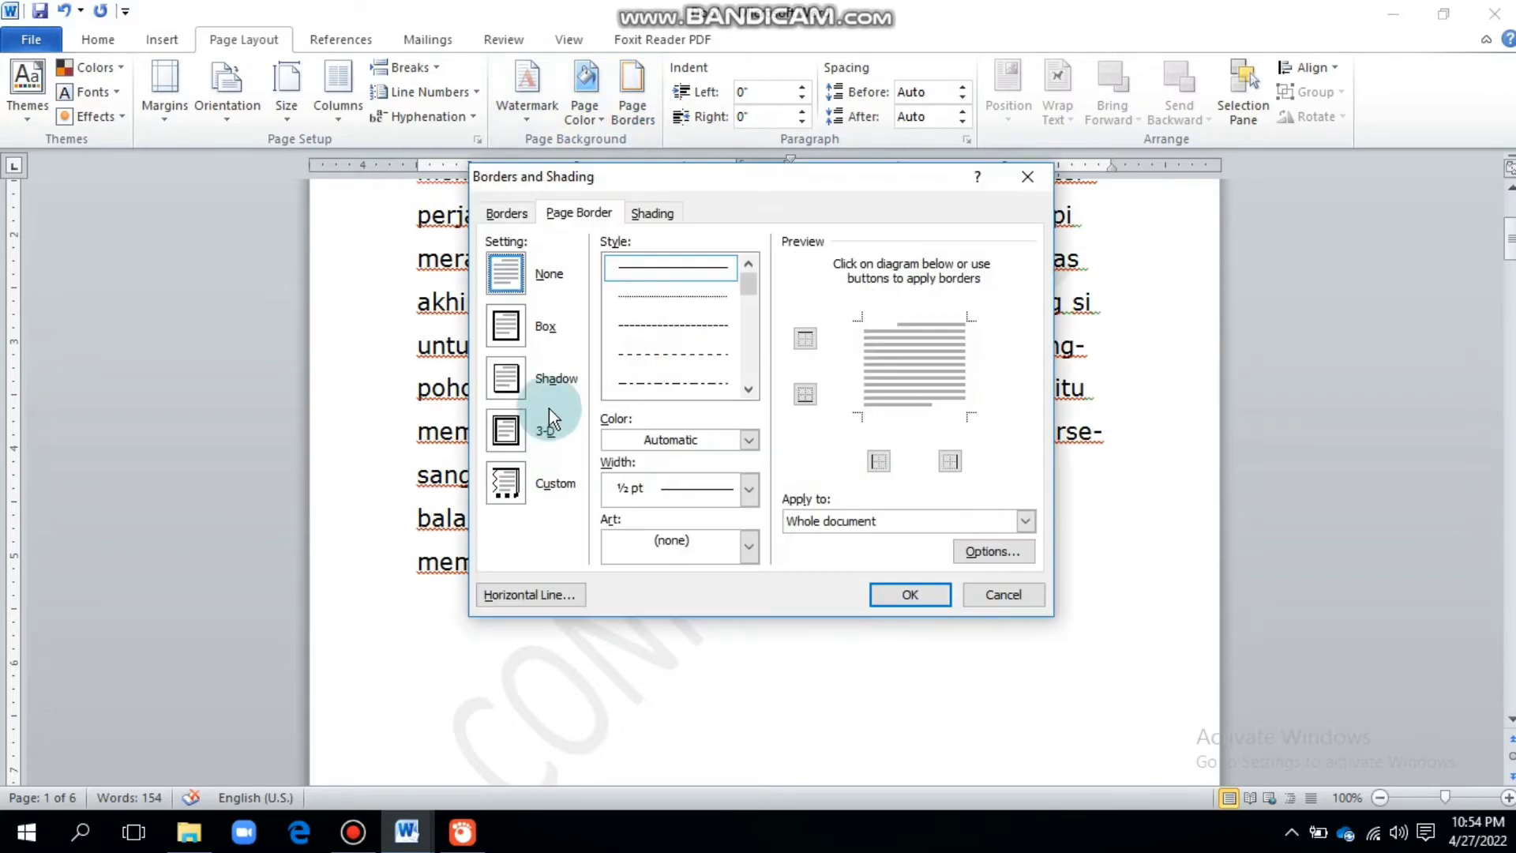
pyautogui.click(641, 324)
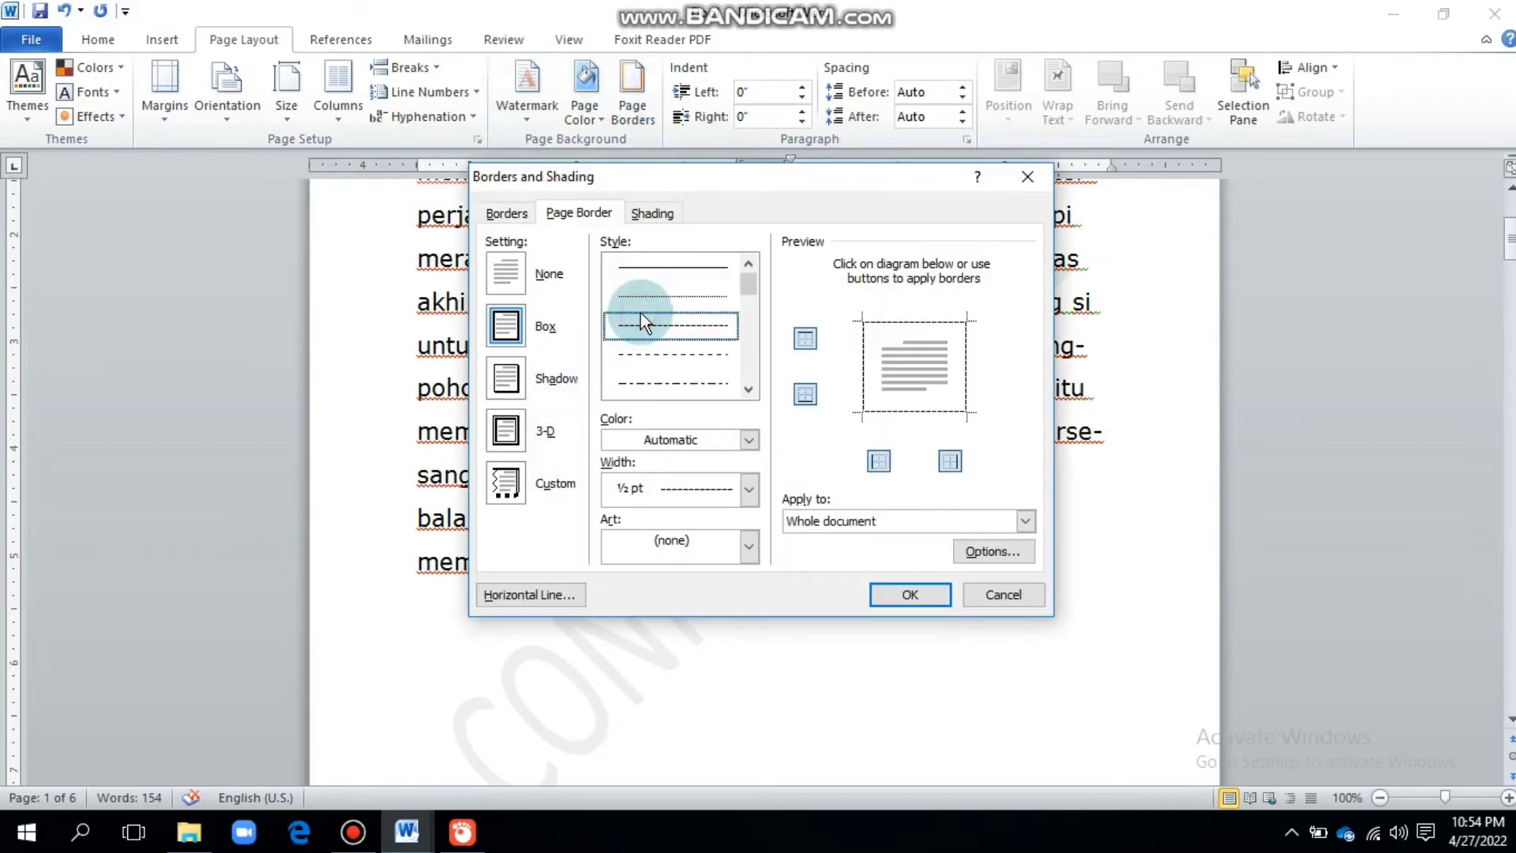
pyautogui.click(861, 320)
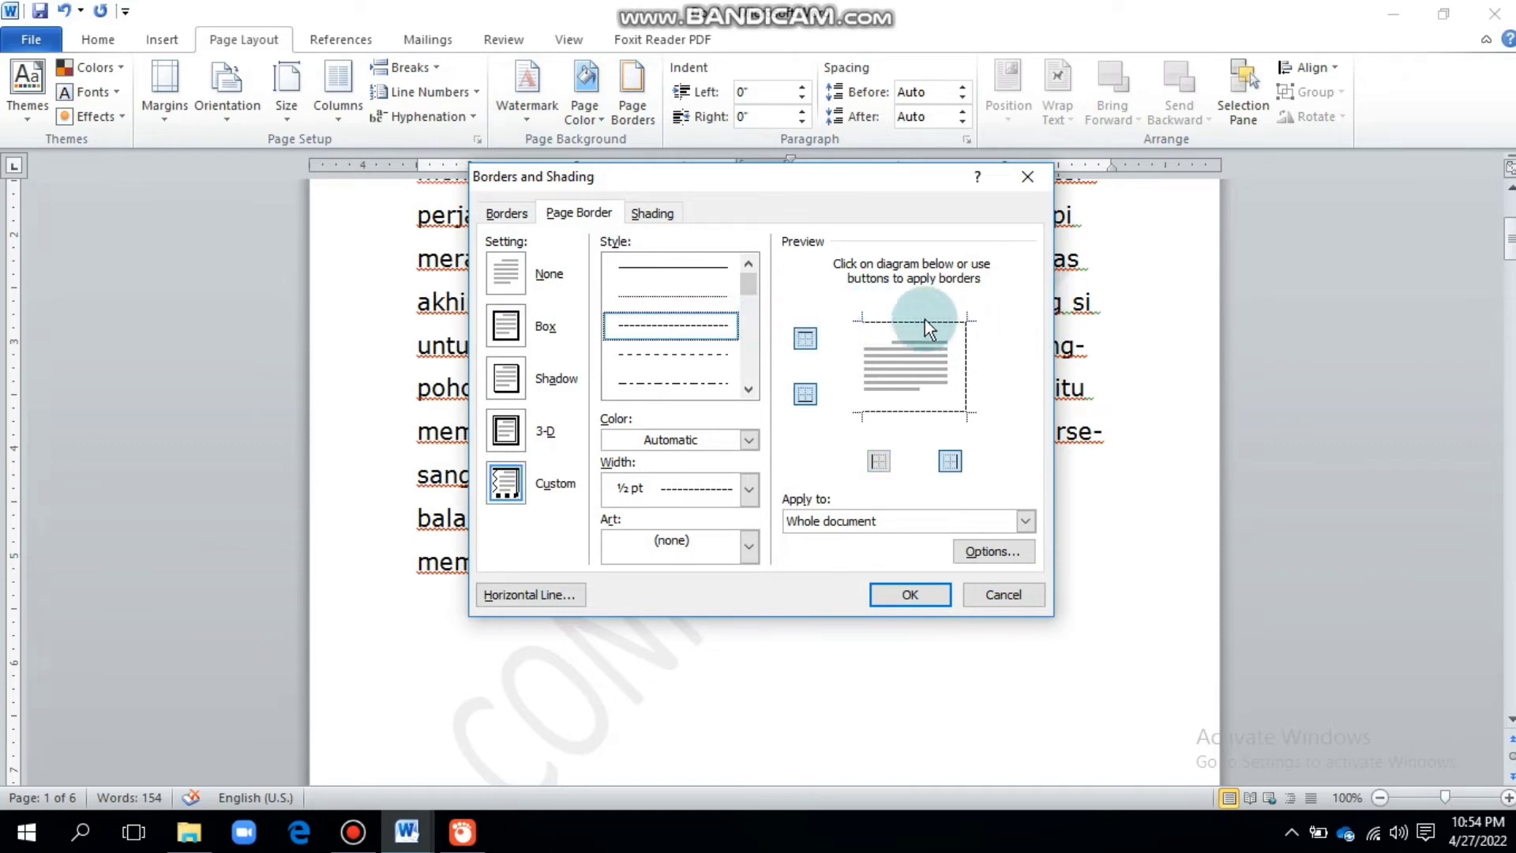
pyautogui.click(856, 323)
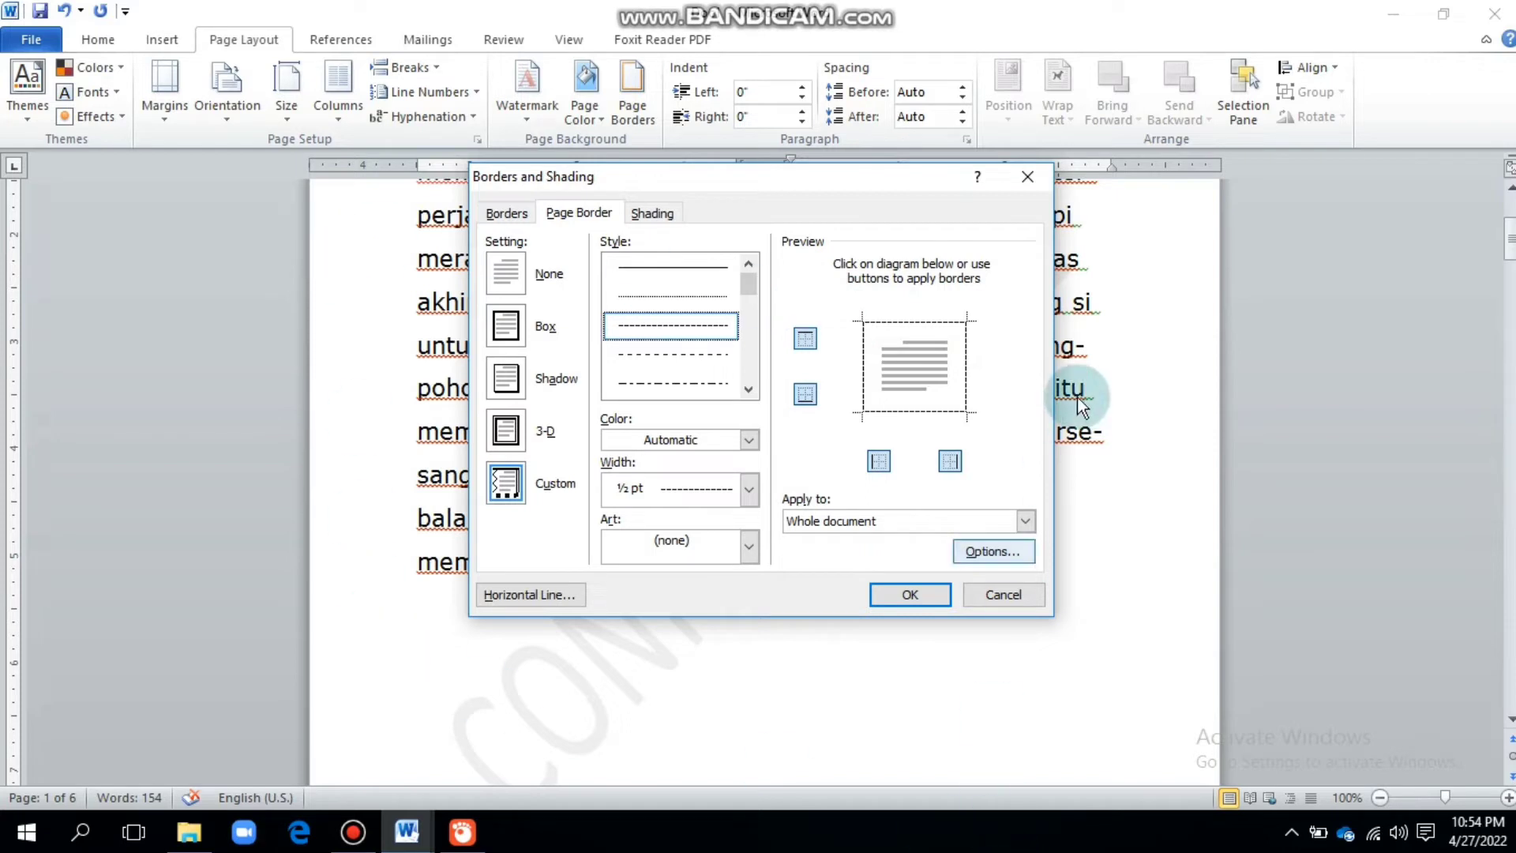
pyautogui.click(730, 325)
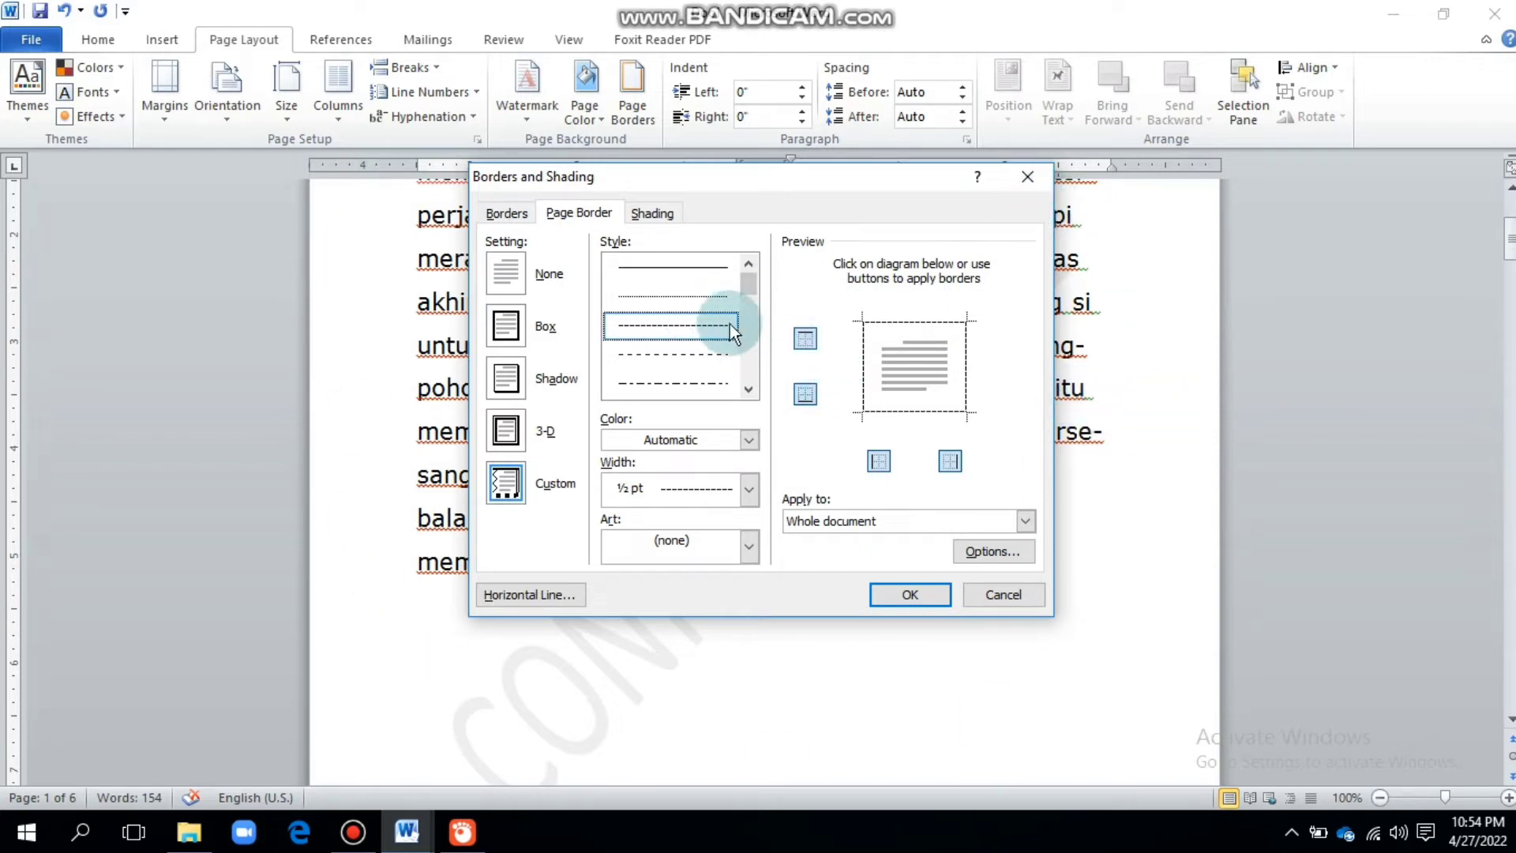
pyautogui.click(862, 320)
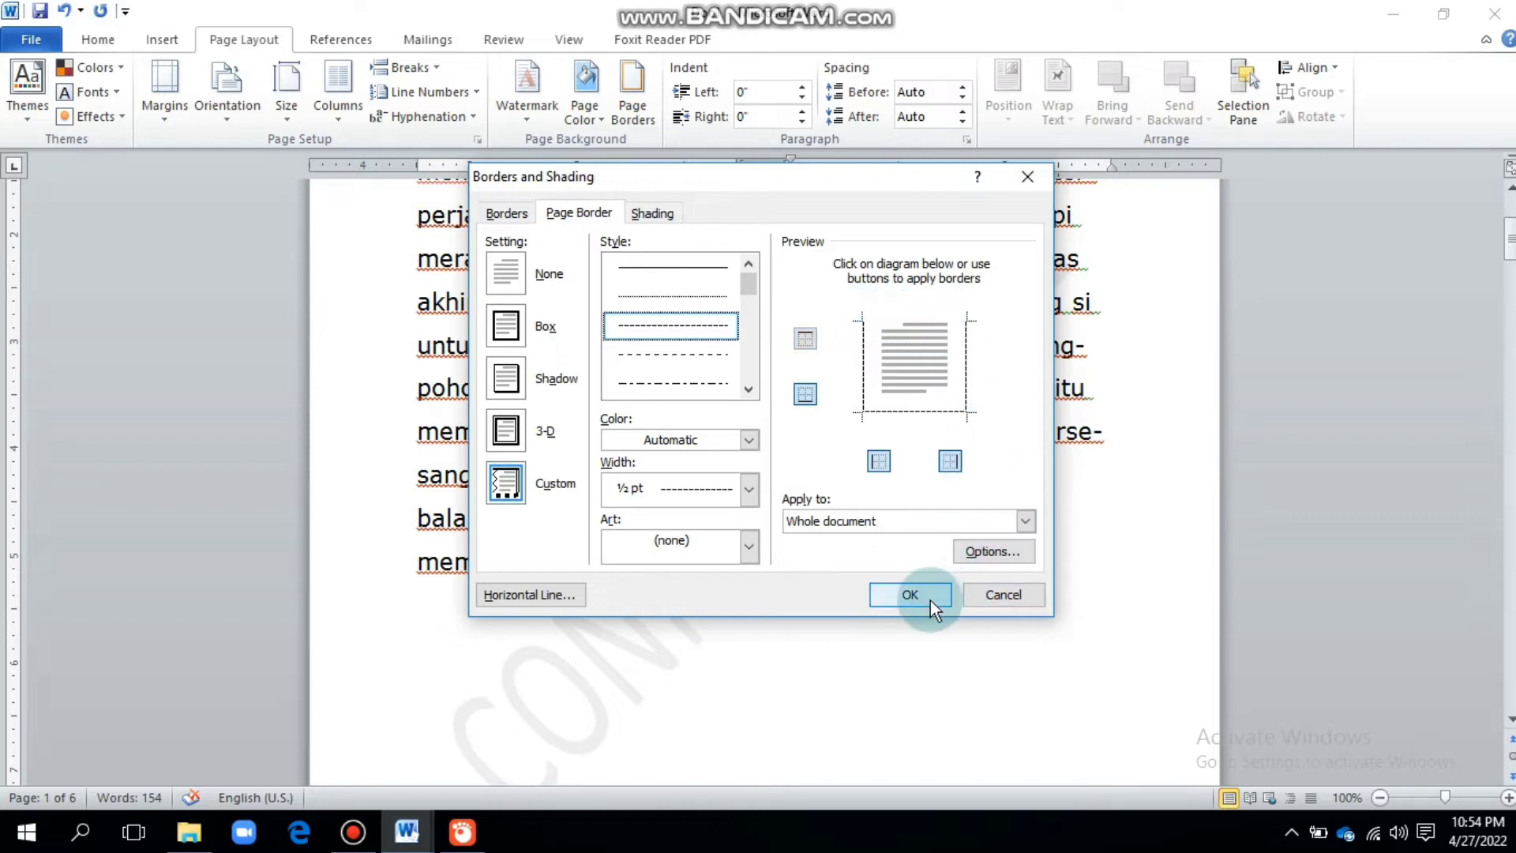
pyautogui.click(910, 595)
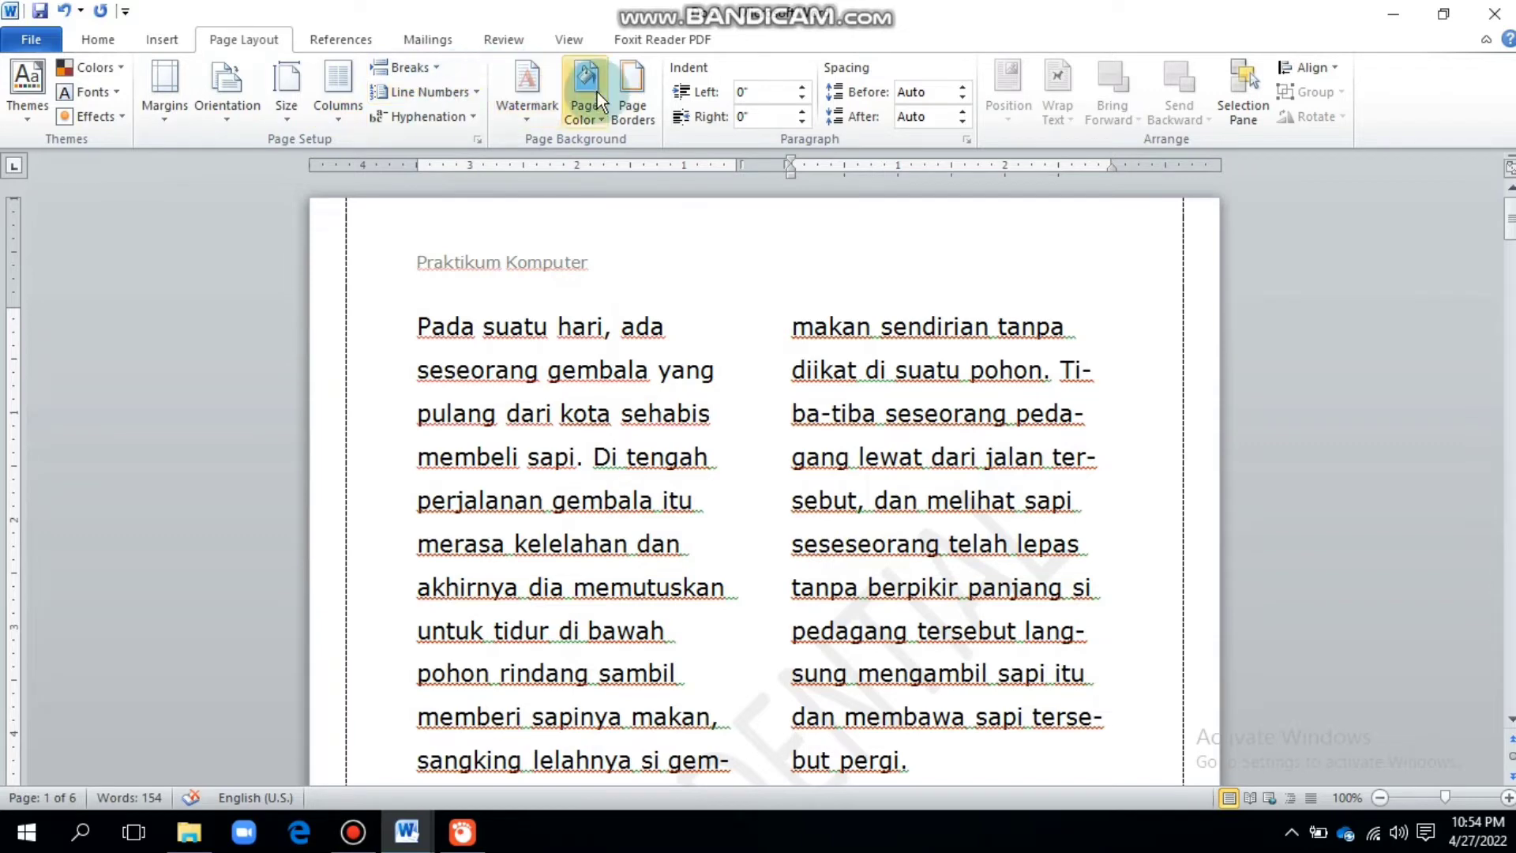
# Remove the page border's bottom and left edges, keep only the right edge, and check it on the pages.
pyautogui.click(638, 110)
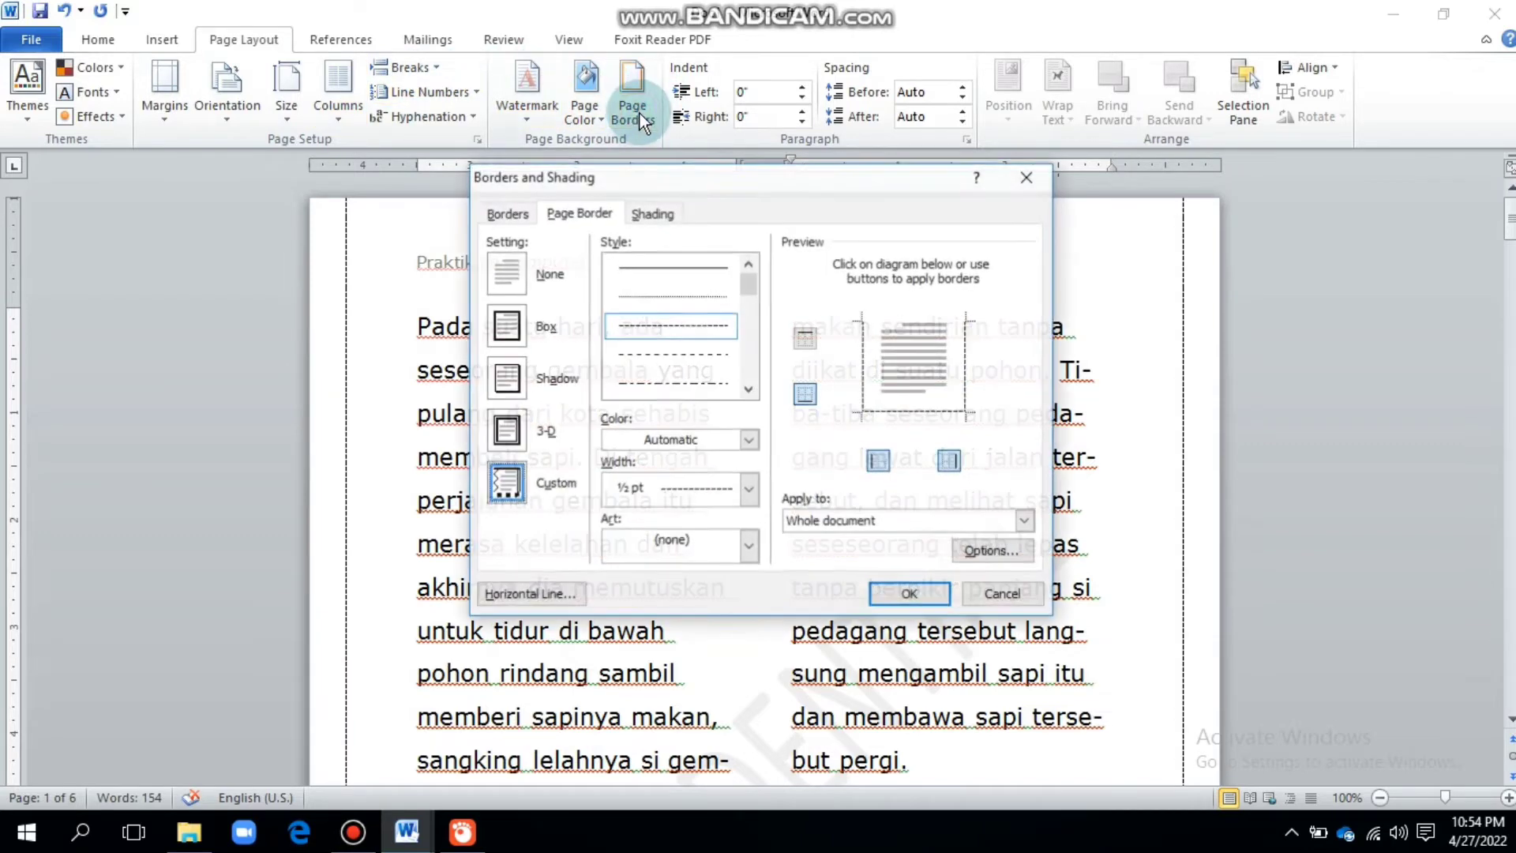
pyautogui.click(864, 412)
pyautogui.click(861, 412)
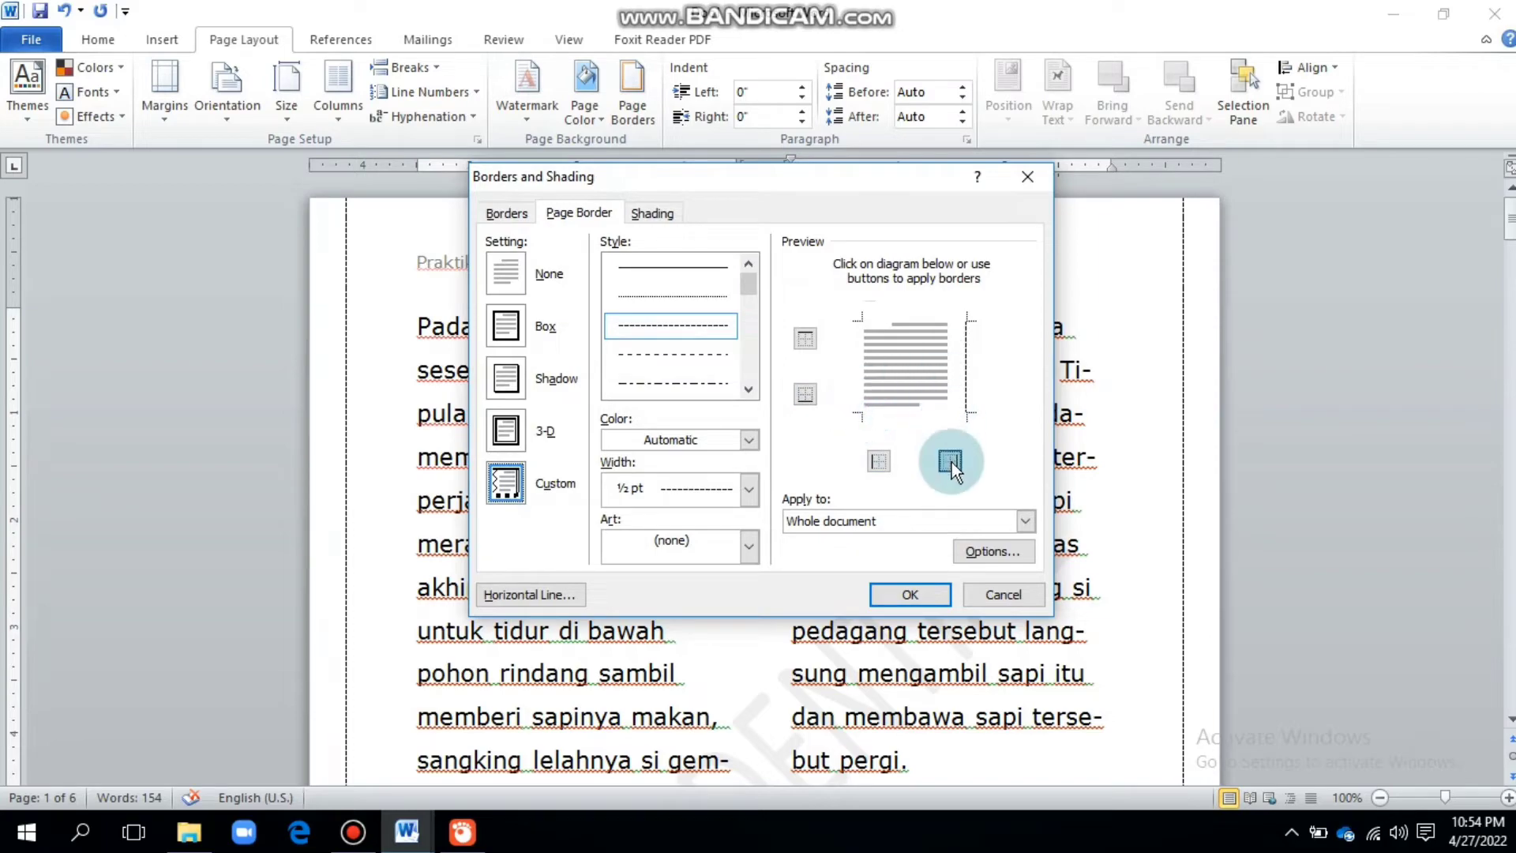
pyautogui.click(914, 594)
pyautogui.scroll(-10, 897, 457)
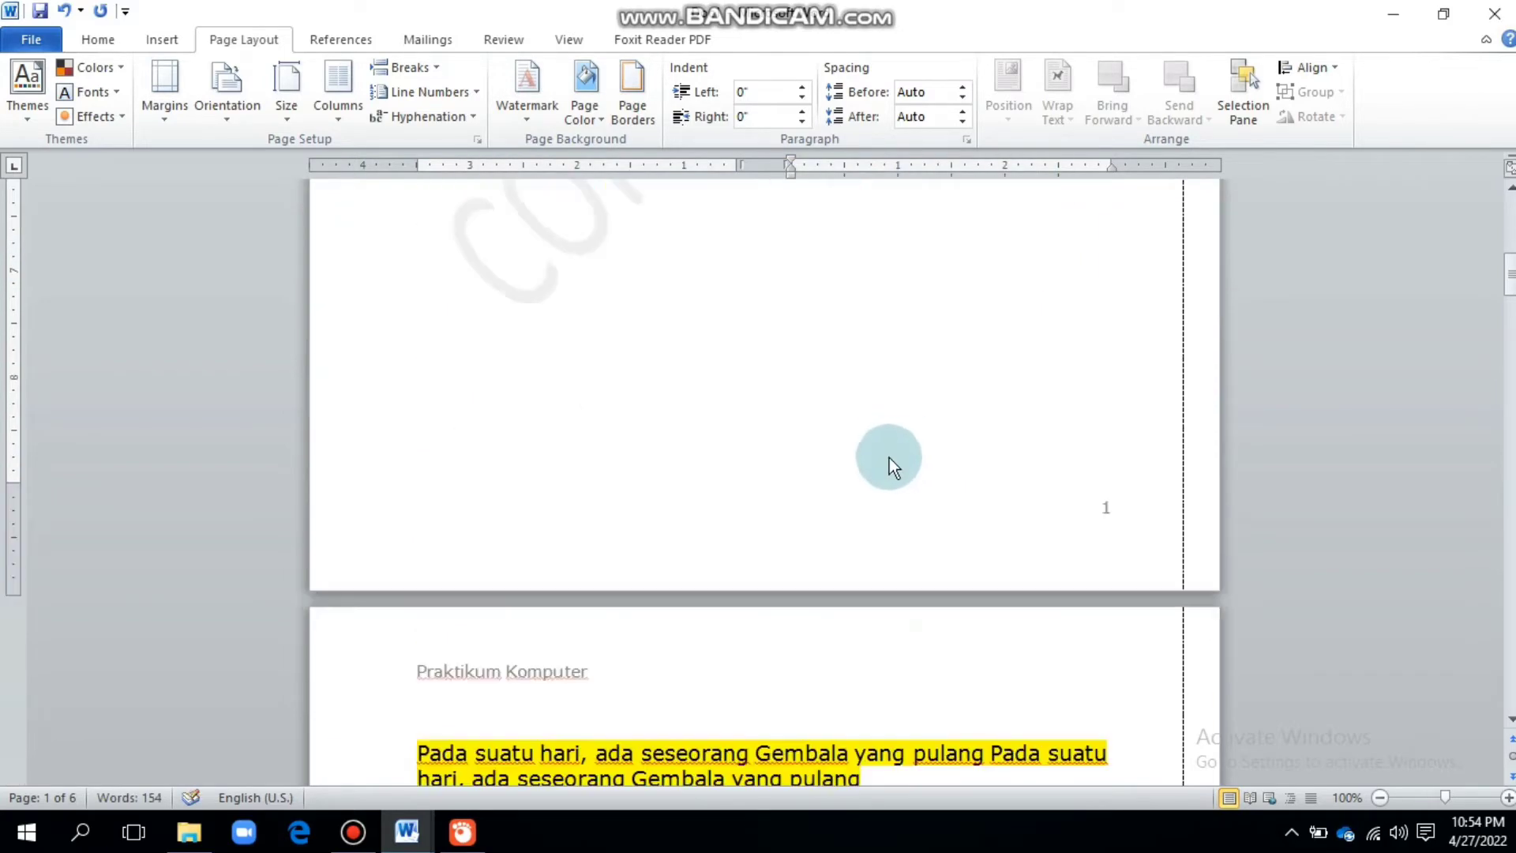
pyautogui.scroll(-5, 892, 434)
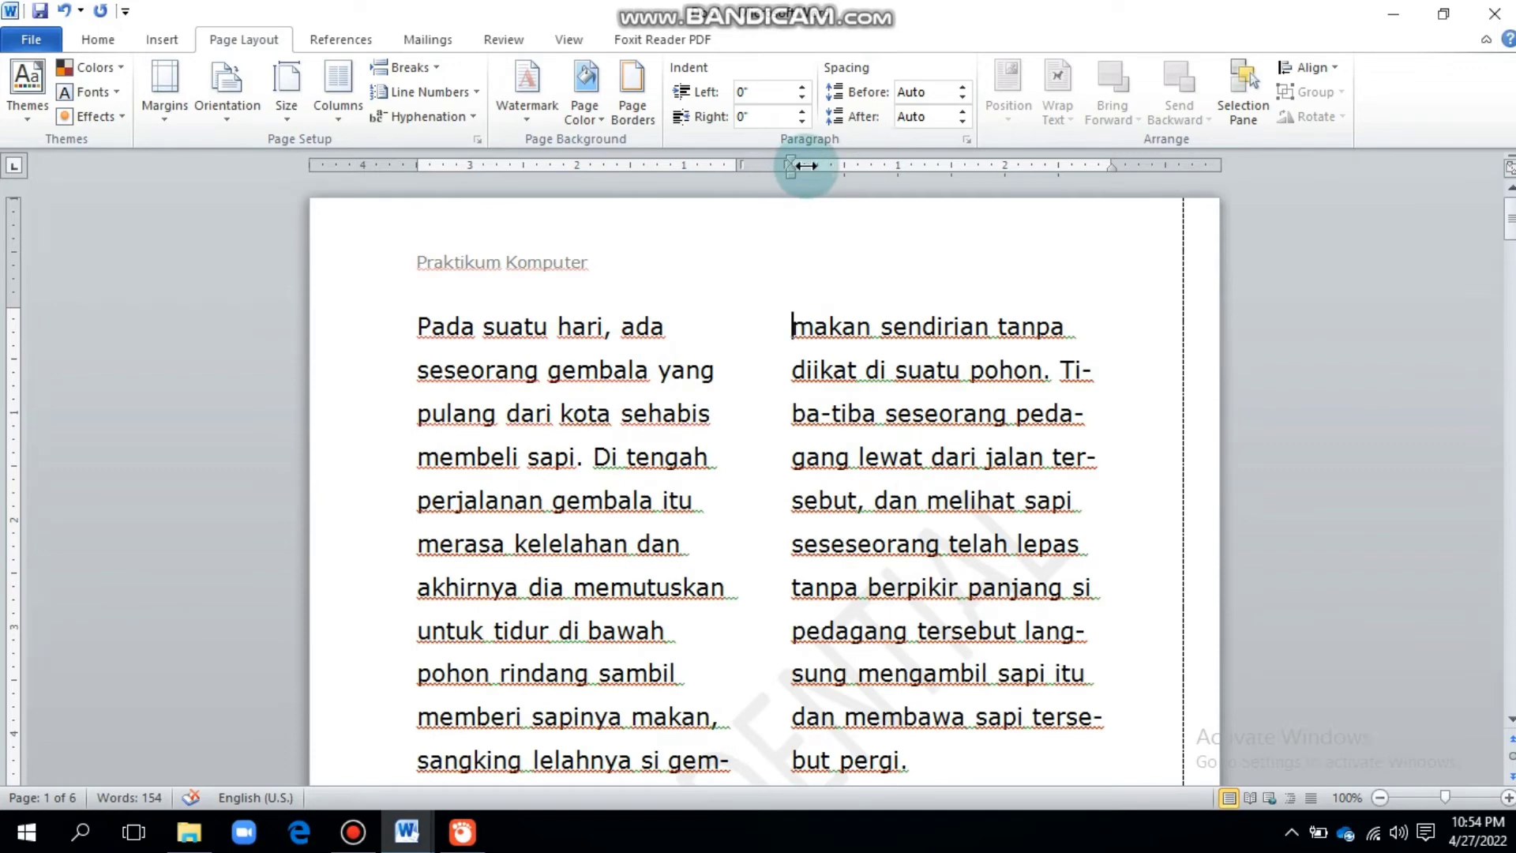
# Close the page border settings without changes and undo the page border edits.
pyautogui.click(638, 113)
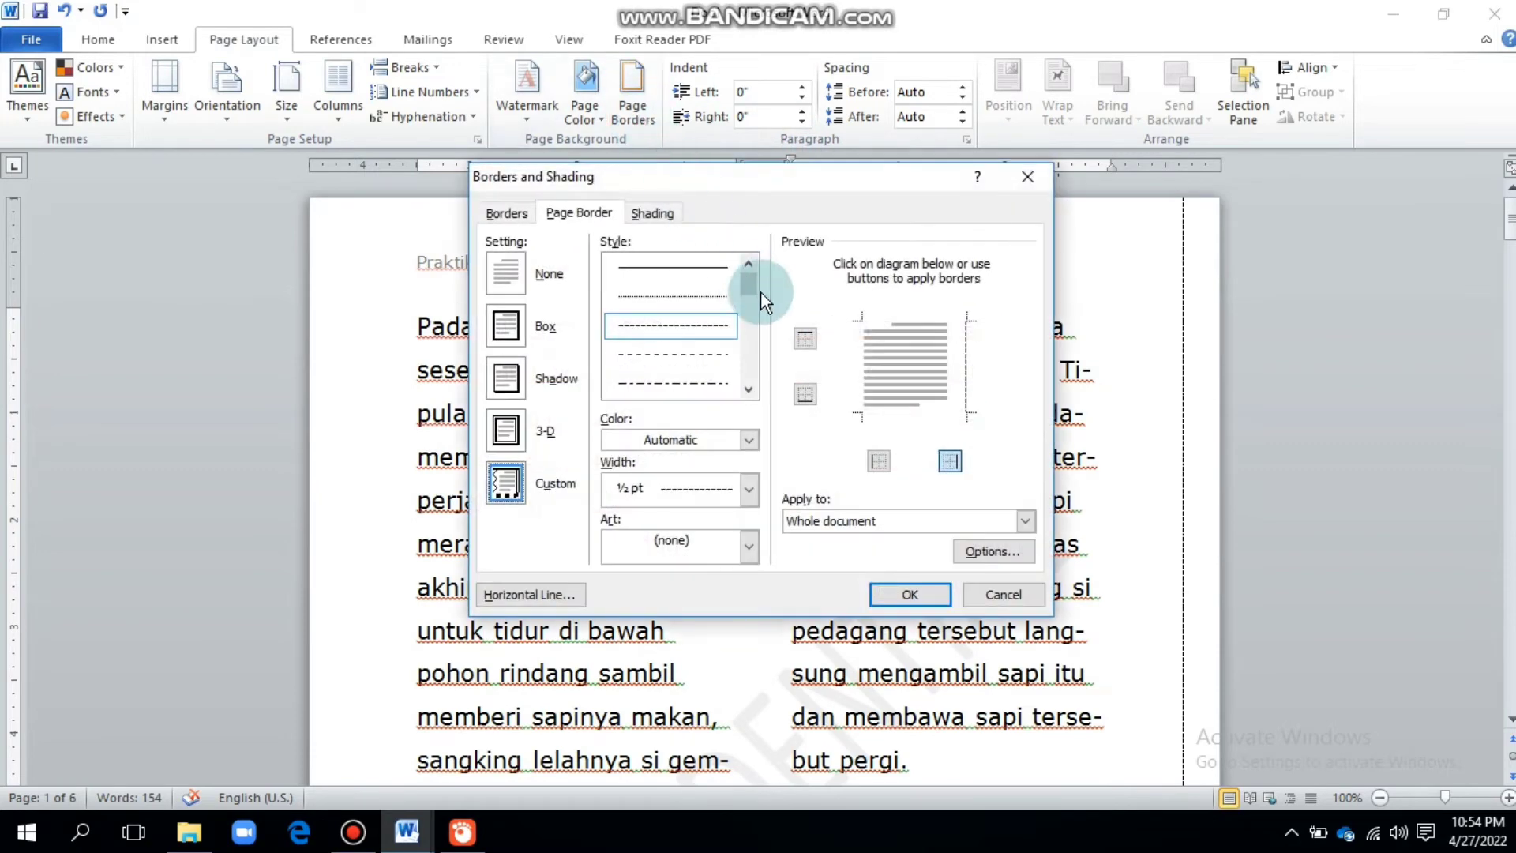
pyautogui.click(1029, 176)
pyautogui.click(63, 11)
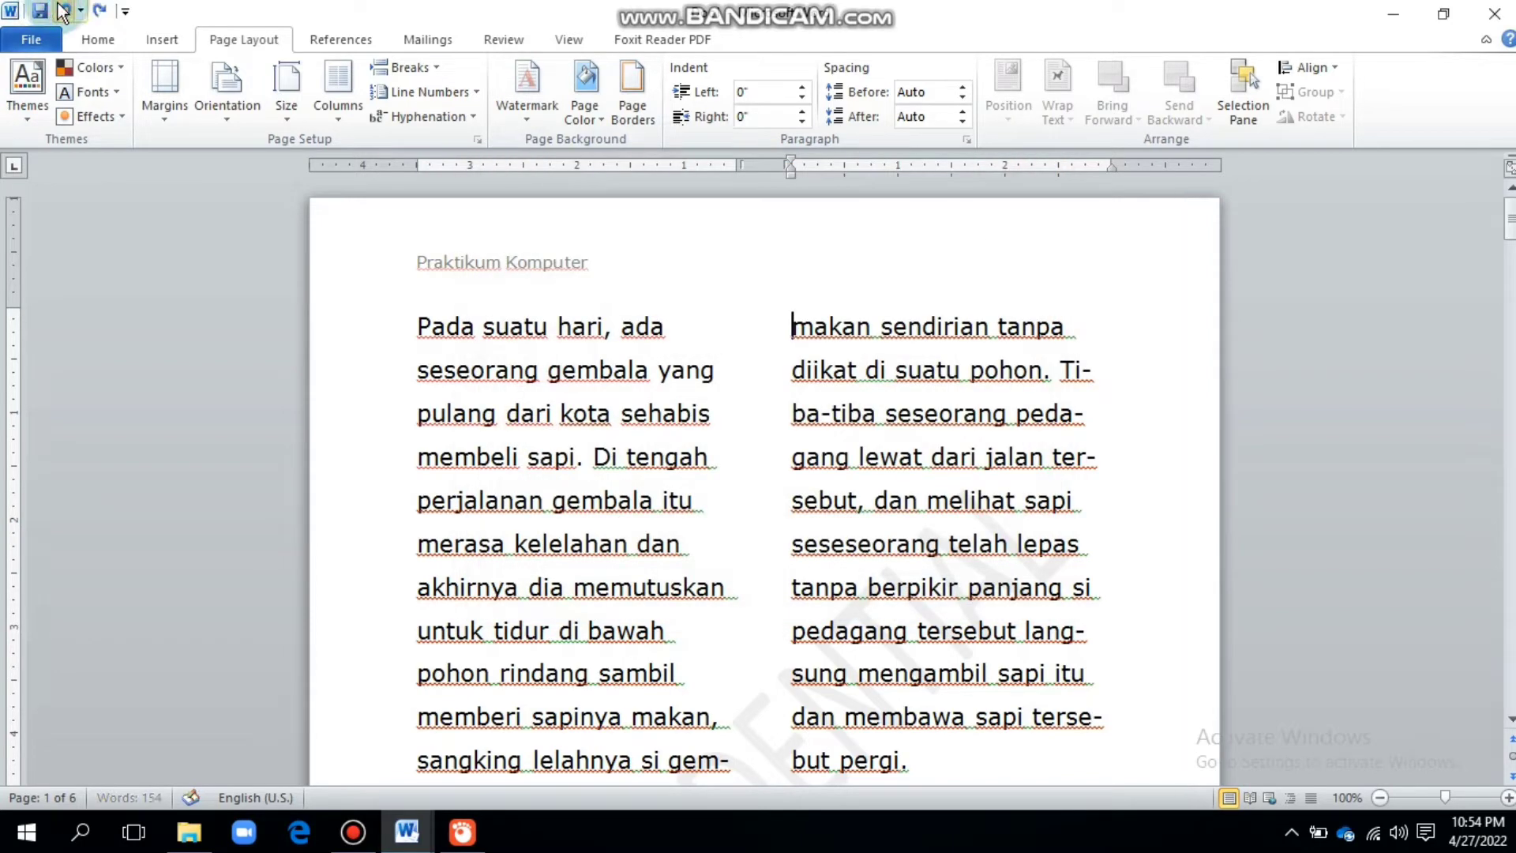
pyautogui.click(63, 11)
pyautogui.click(101, 11)
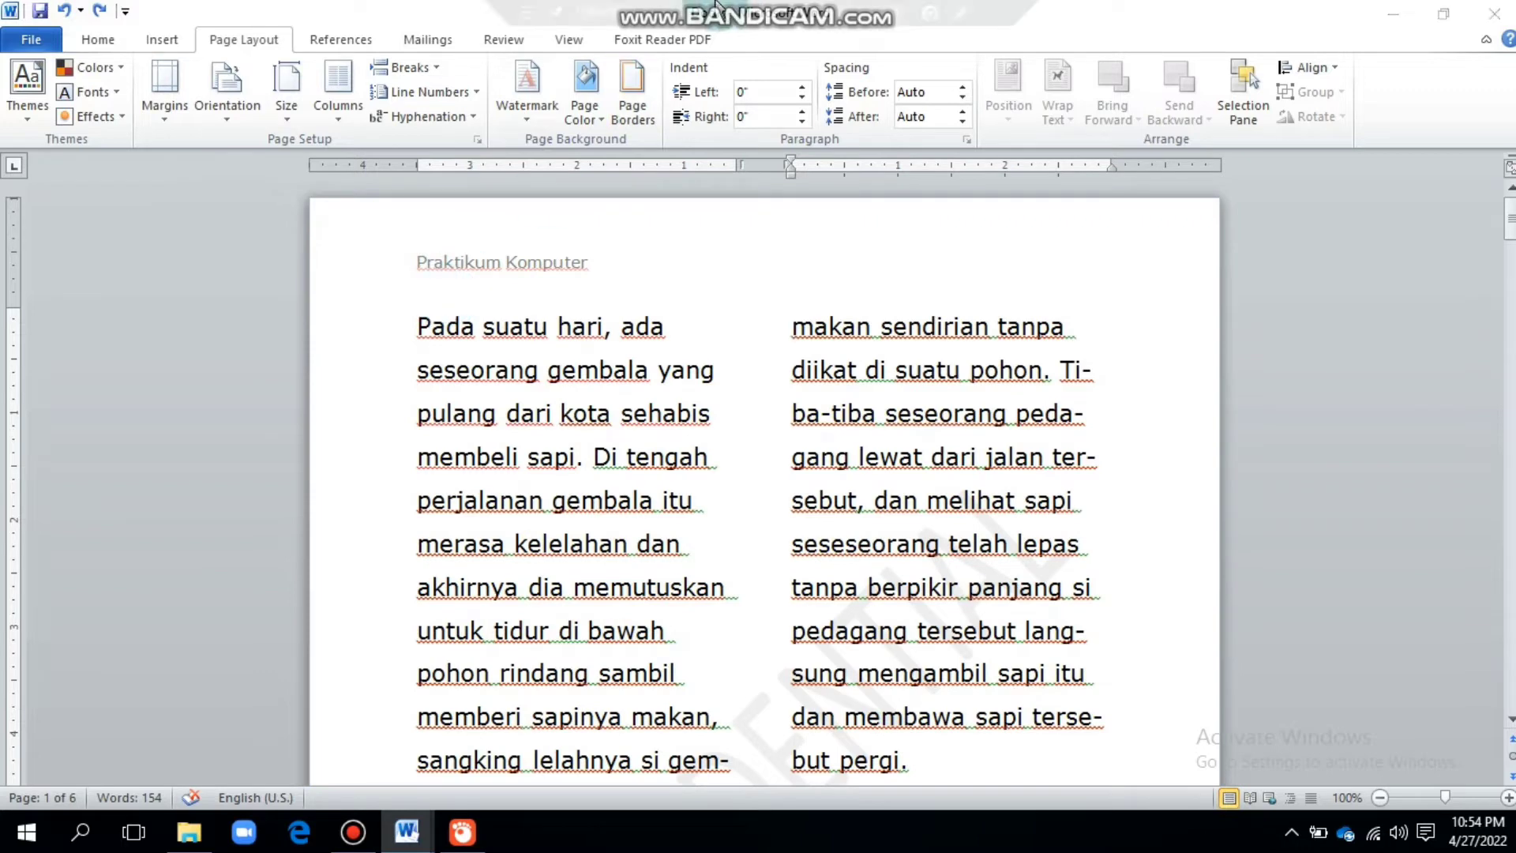
pyautogui.click(765, 118)
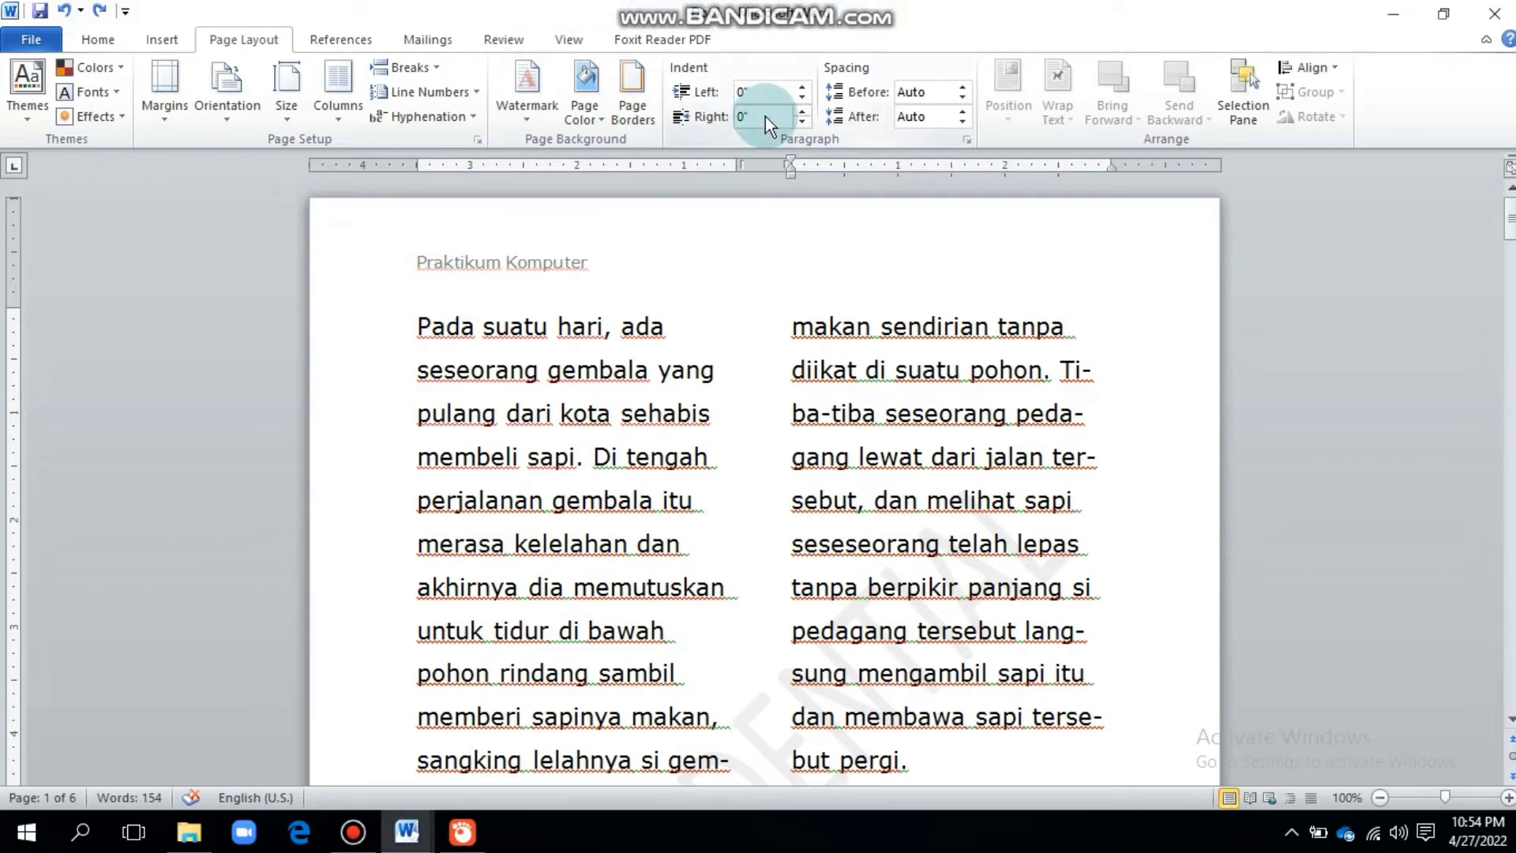
pyautogui.click(868, 221)
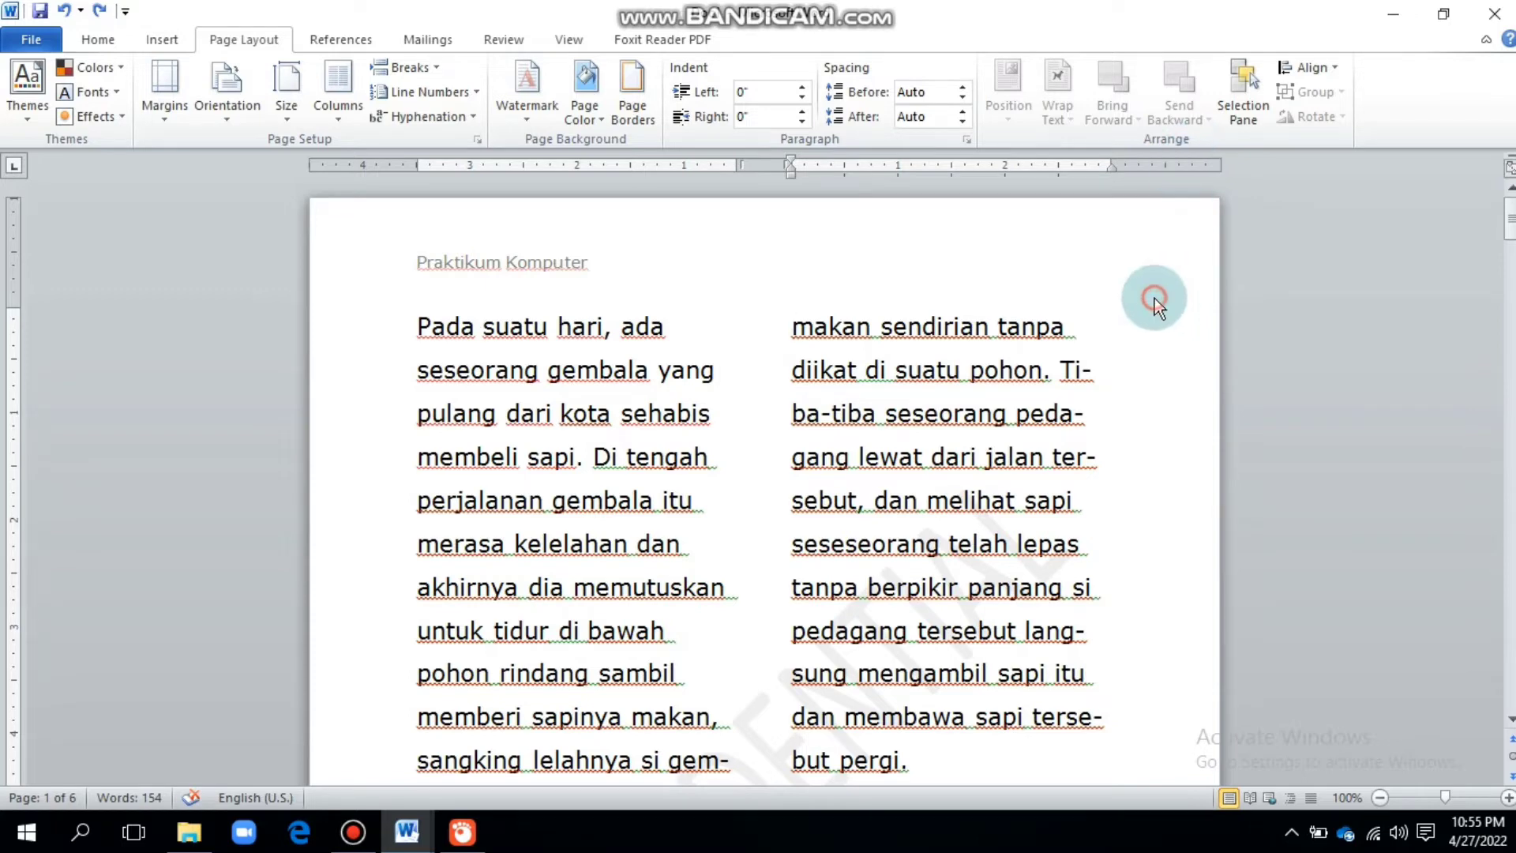
pyautogui.scroll(-4, 984, 295)
pyautogui.click(986, 286)
pyautogui.scroll(4, 1026, 323)
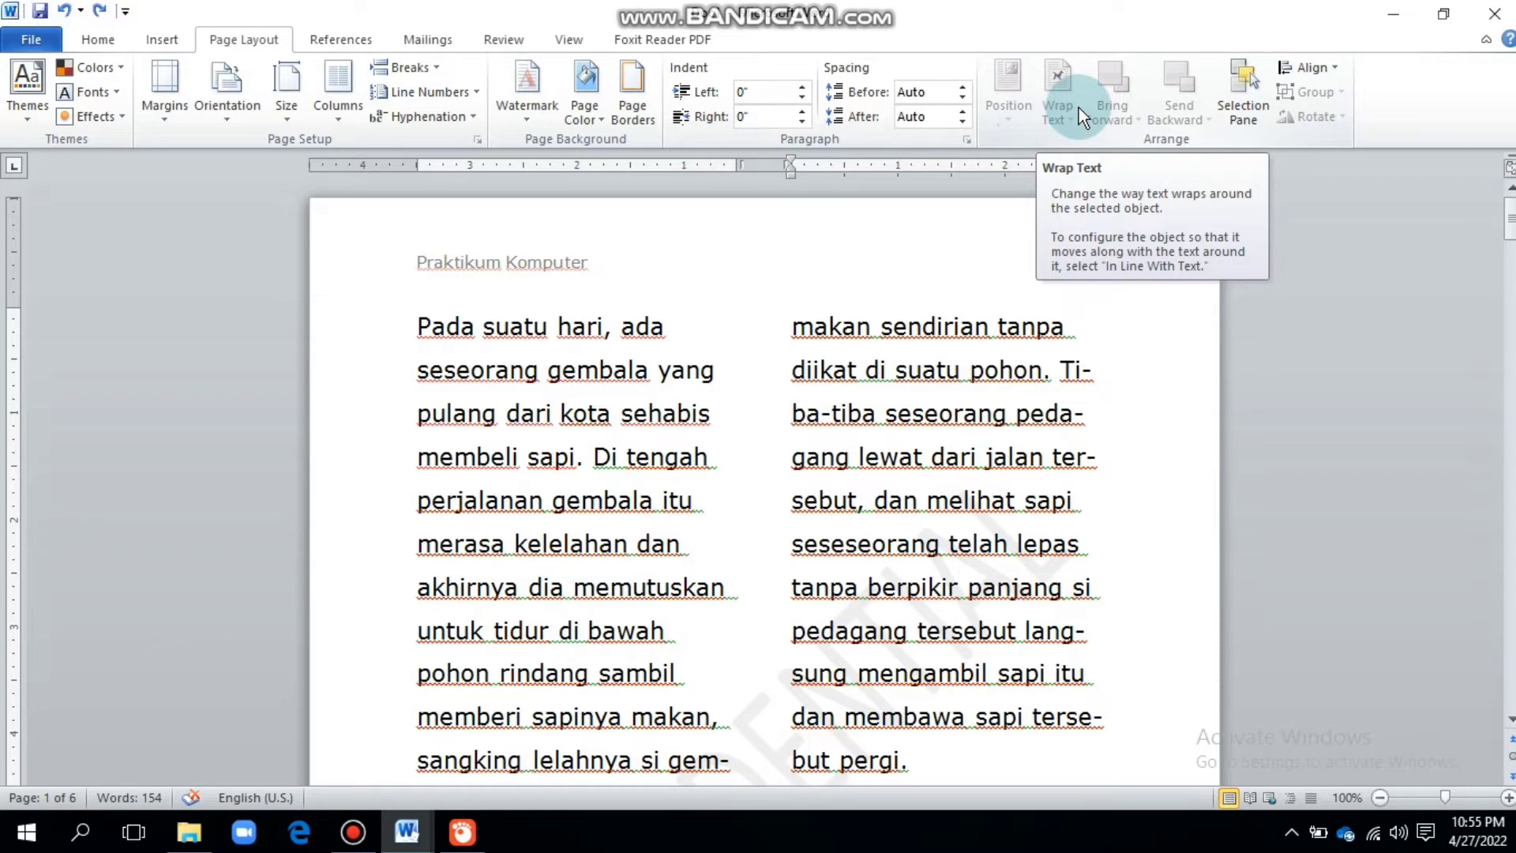
# With the cursor in the highlighted text on page 2, show and close the Selection Pane, then view the alignment options.
pyautogui.scroll(-10, 1015, 355)
pyautogui.click(789, 351)
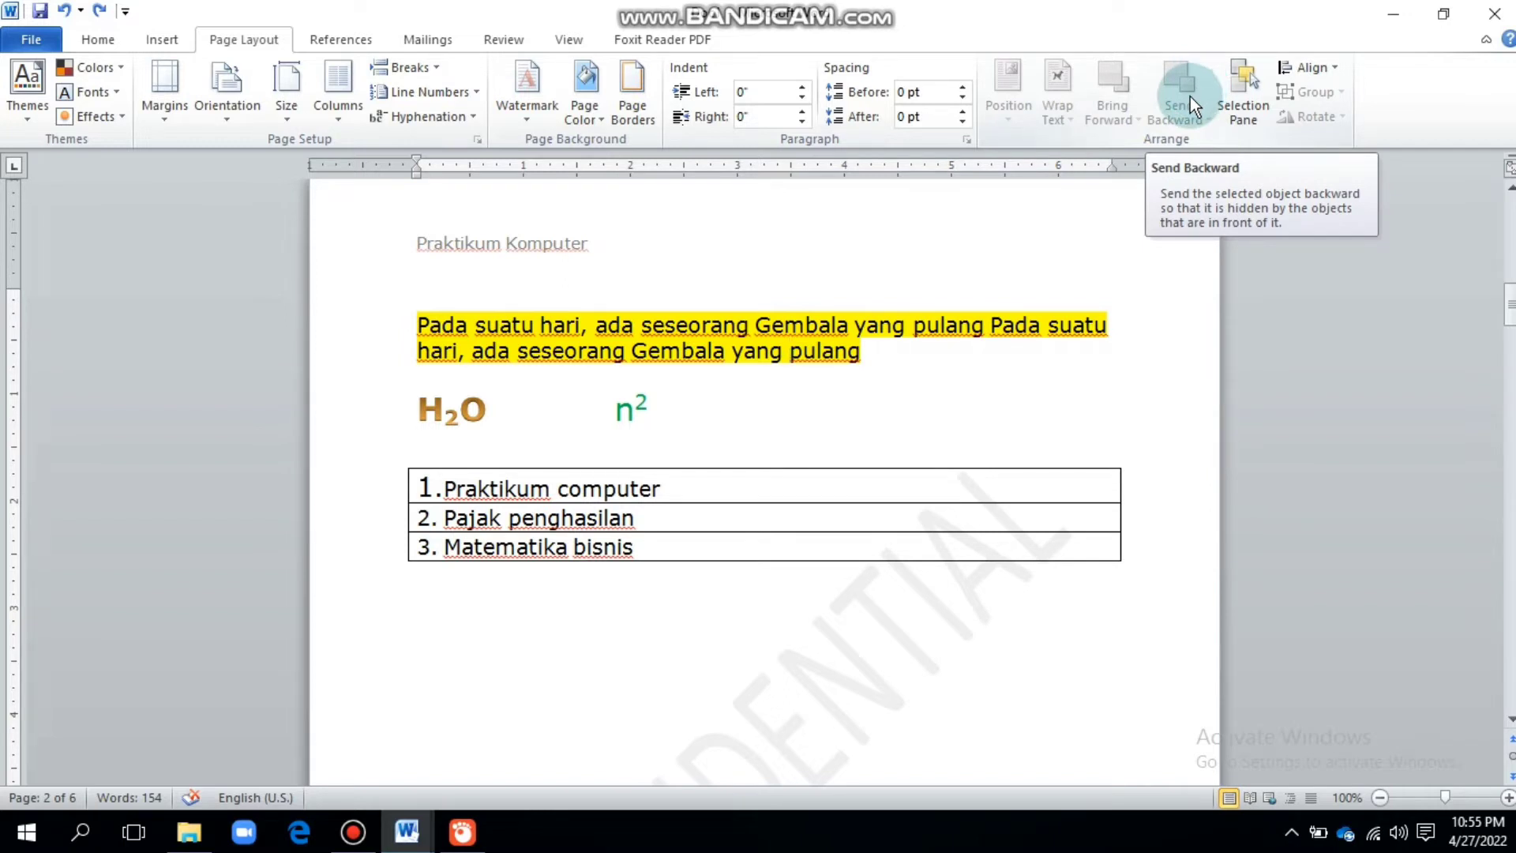
pyautogui.click(1247, 79)
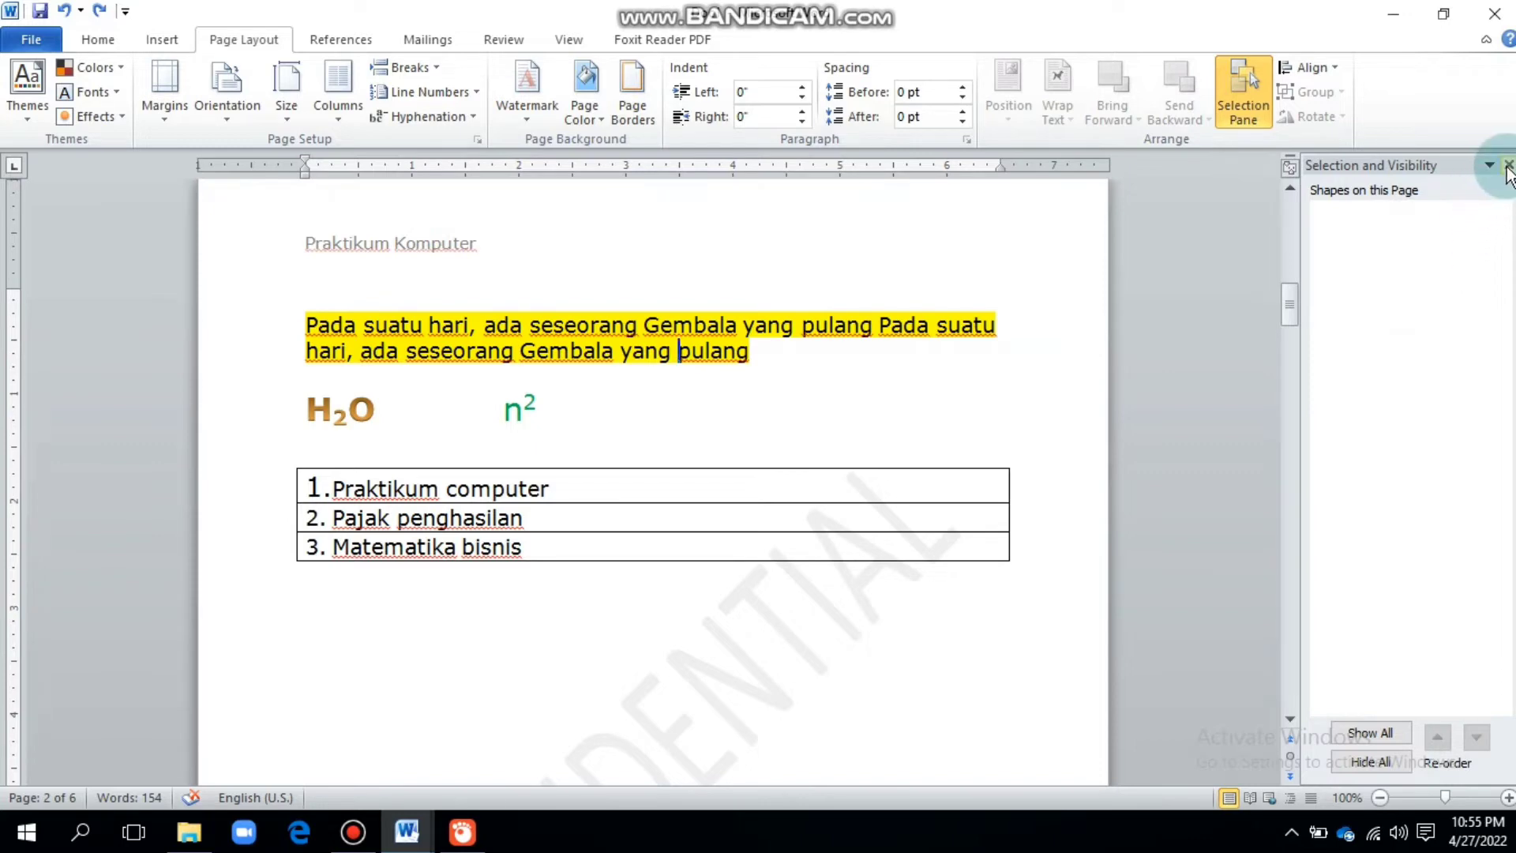
pyautogui.click(1508, 165)
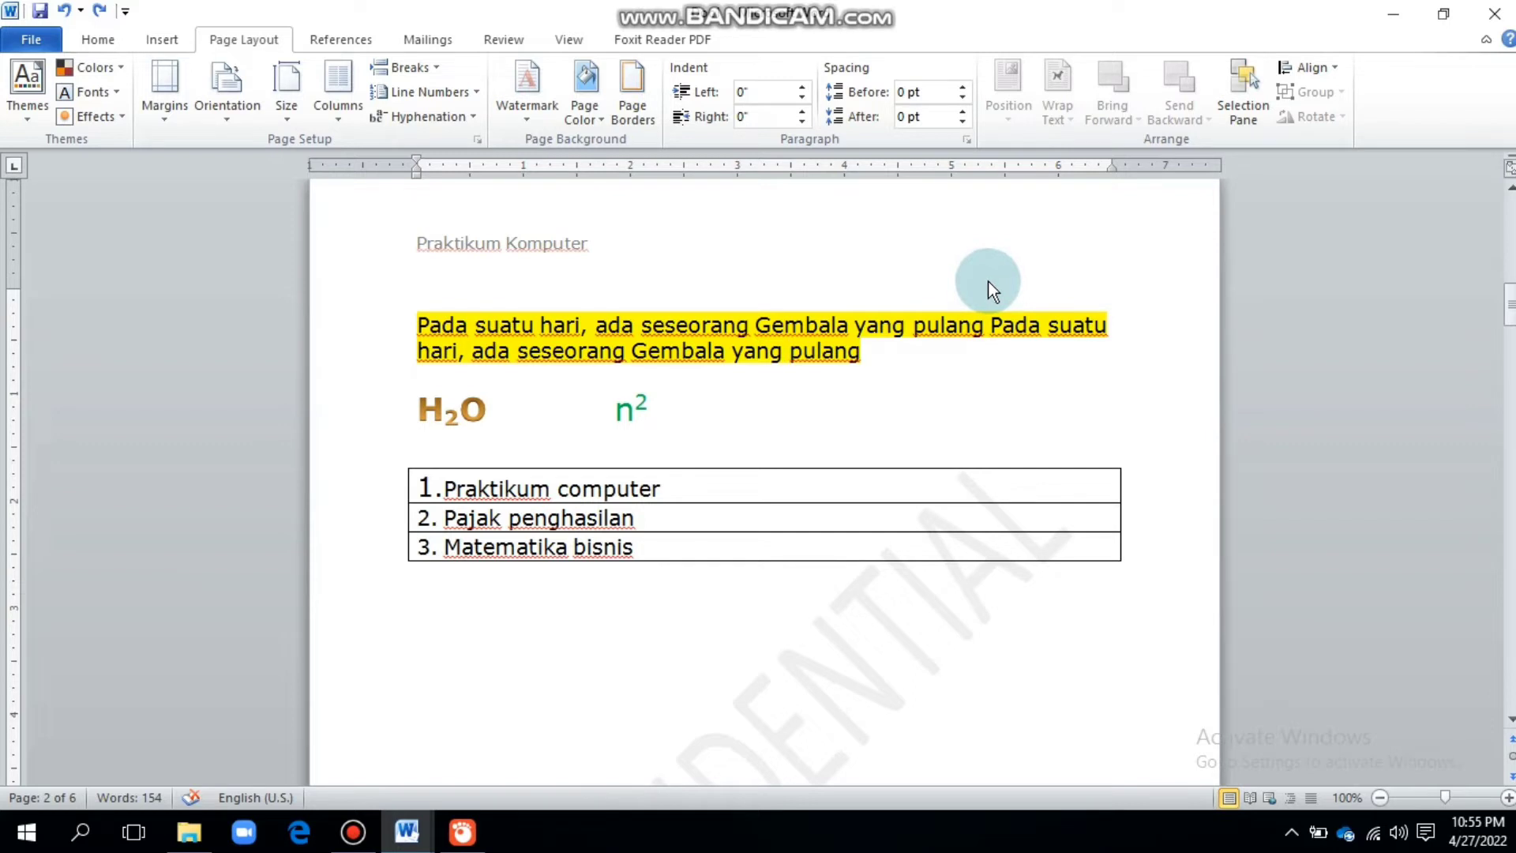
pyautogui.click(1333, 66)
pyautogui.click(1253, 101)
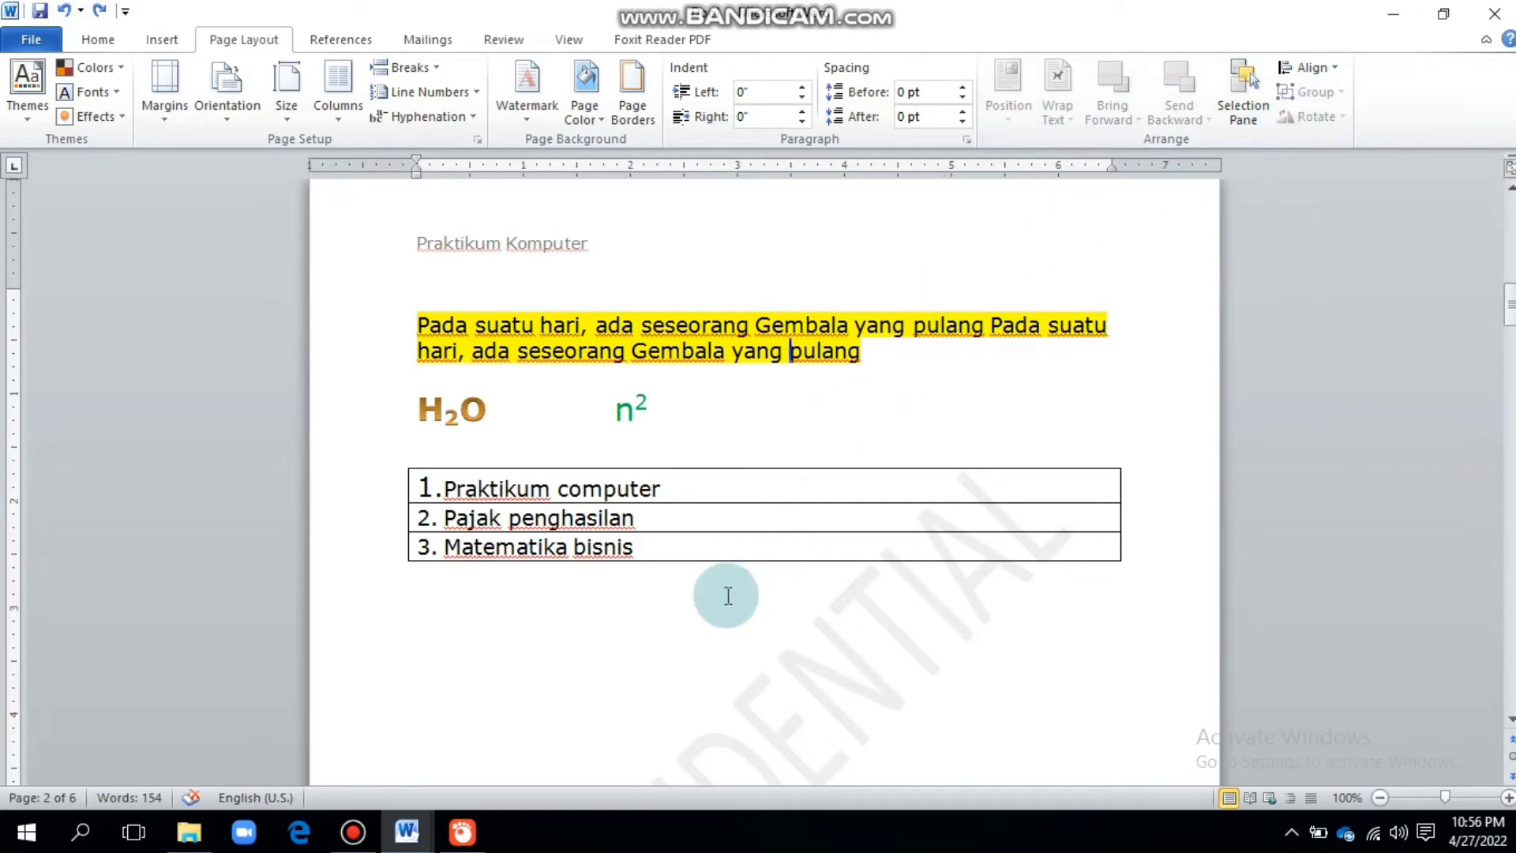
# Rotate the industrial robot picture in the page 5 table right by 90° twice and align it to the center.
pyautogui.scroll(-3, 674, 387)
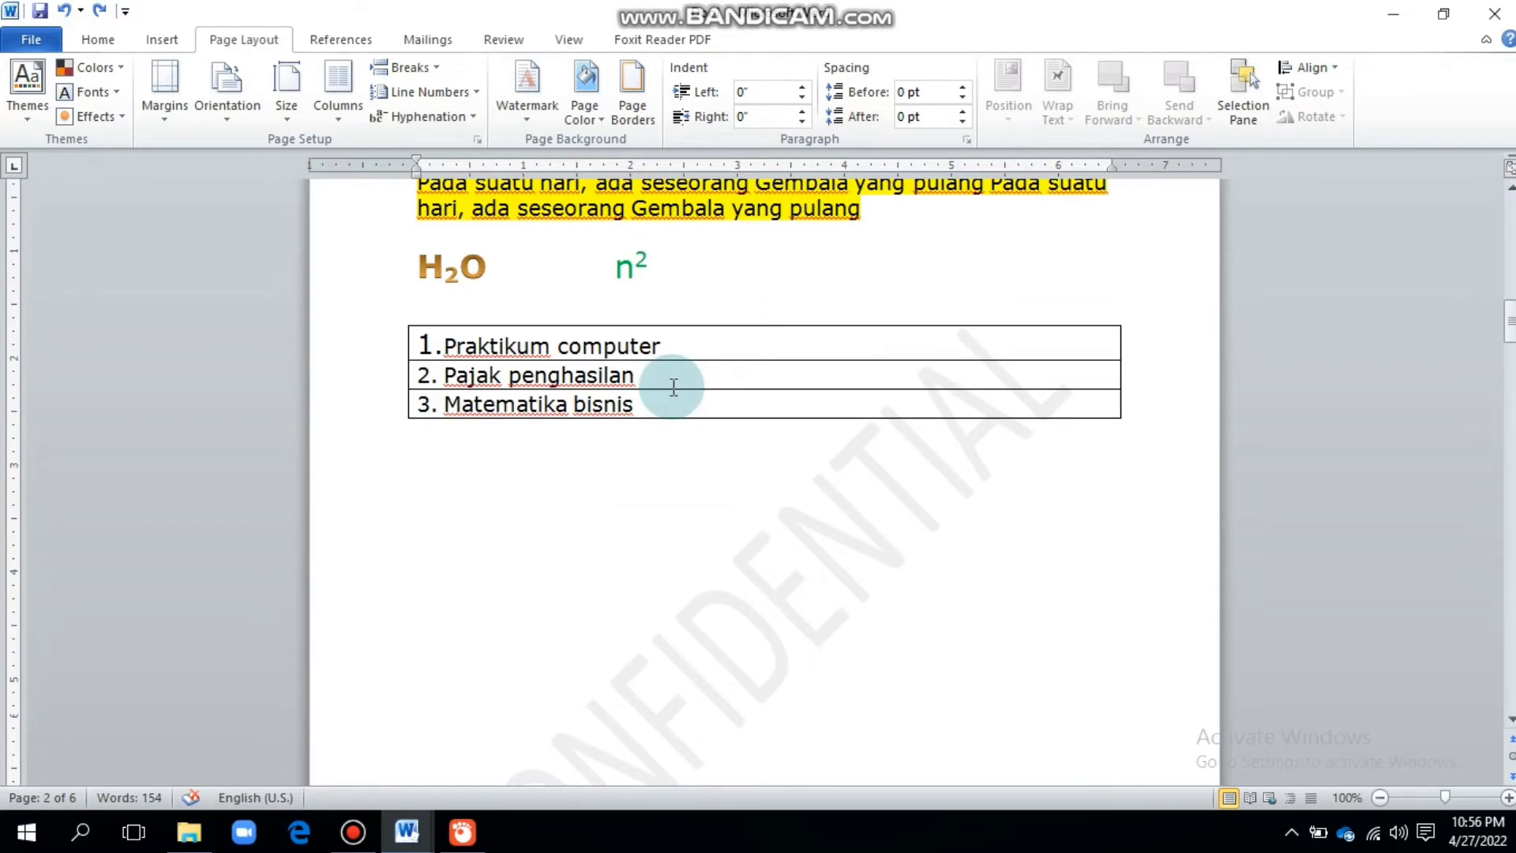
pyautogui.scroll(-5, 674, 387)
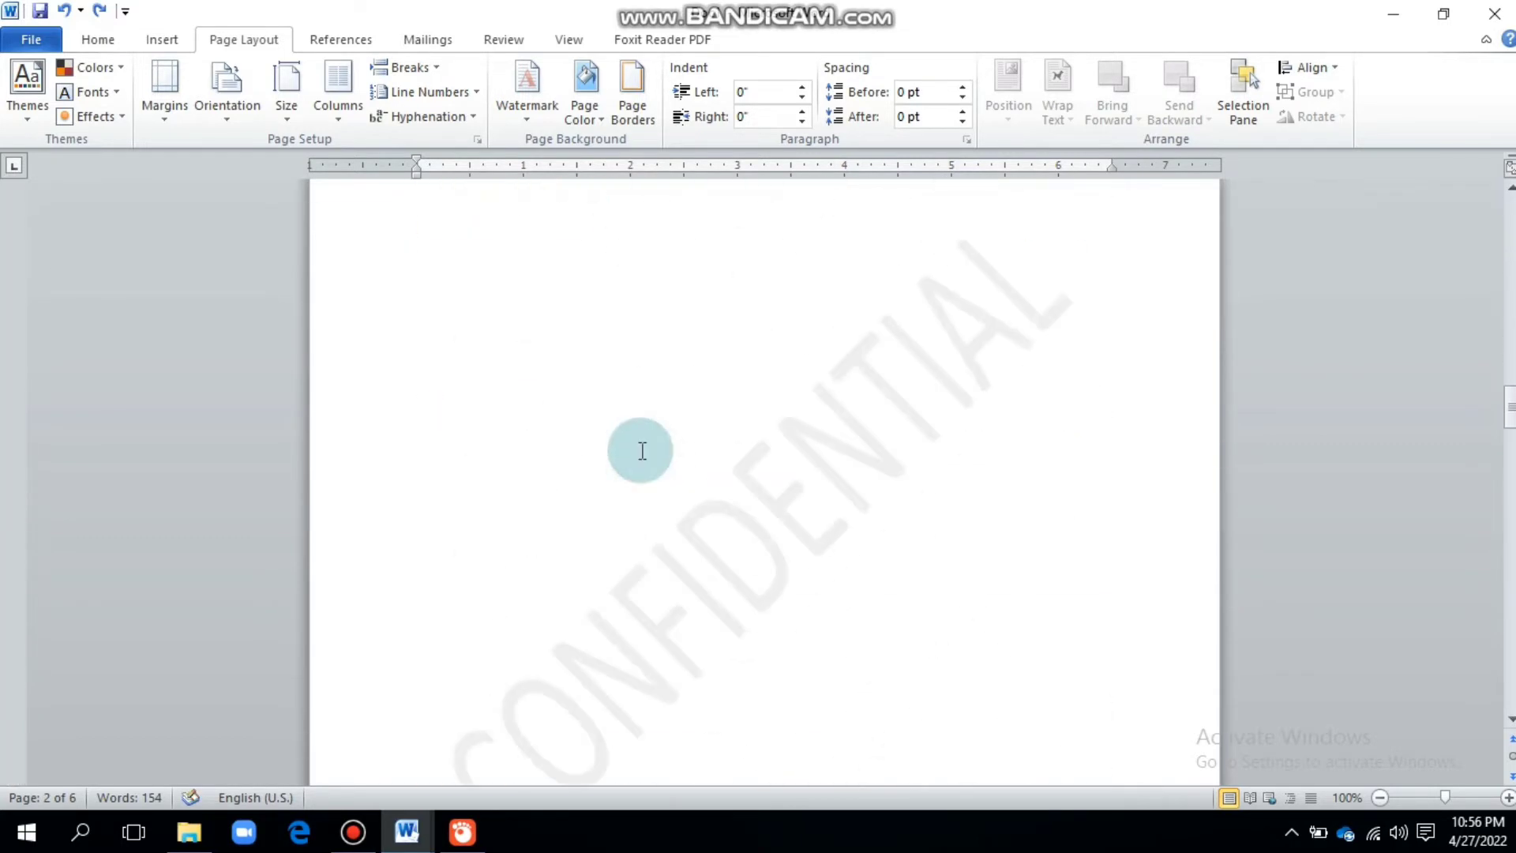
pyautogui.scroll(-5, 642, 451)
pyautogui.scroll(10, 640, 443)
pyautogui.click(659, 409)
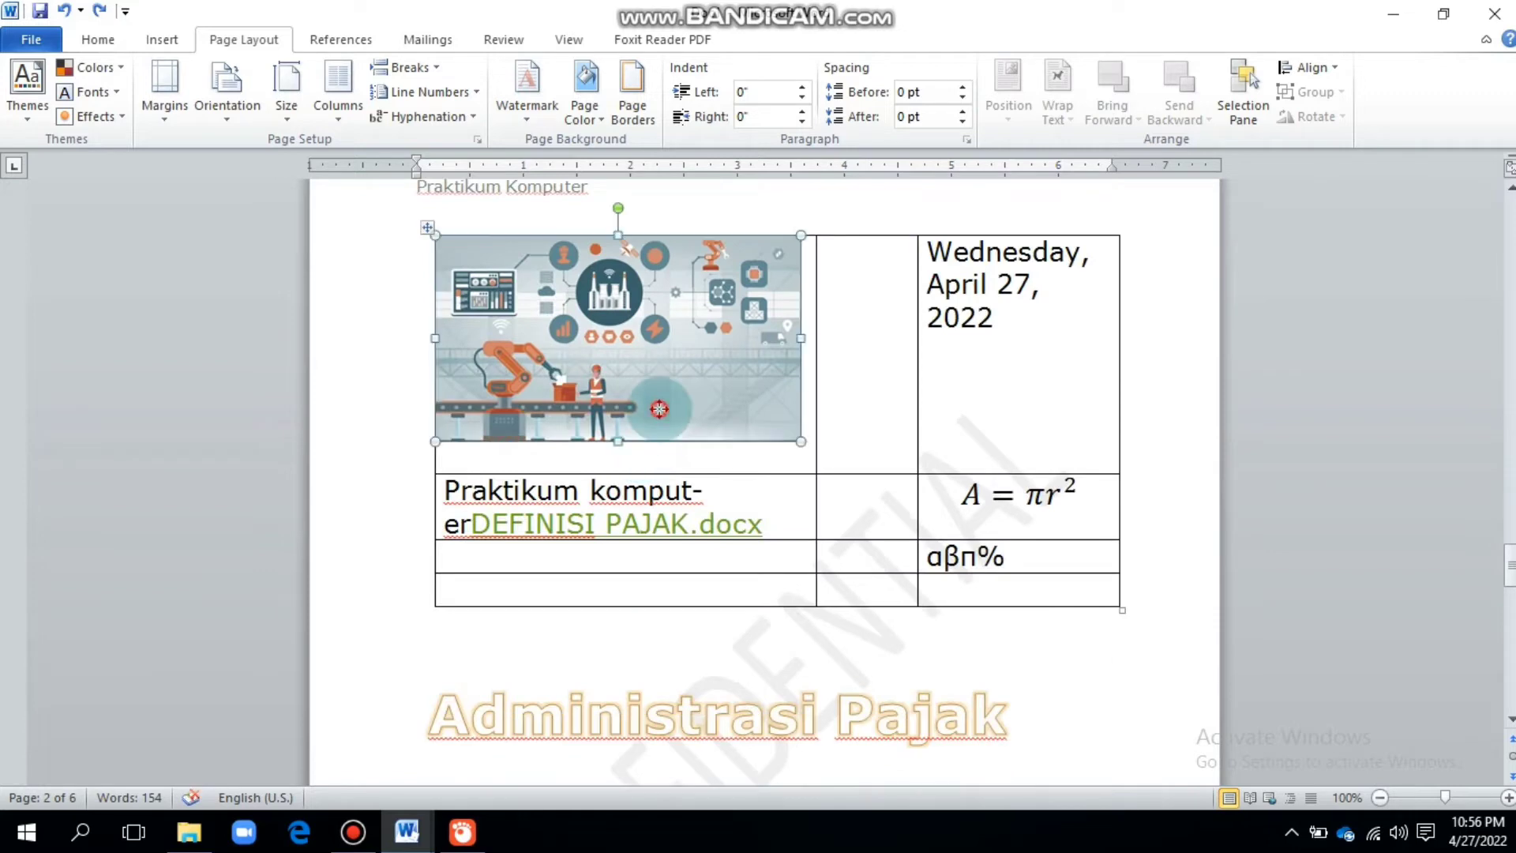
pyautogui.click(1205, 108)
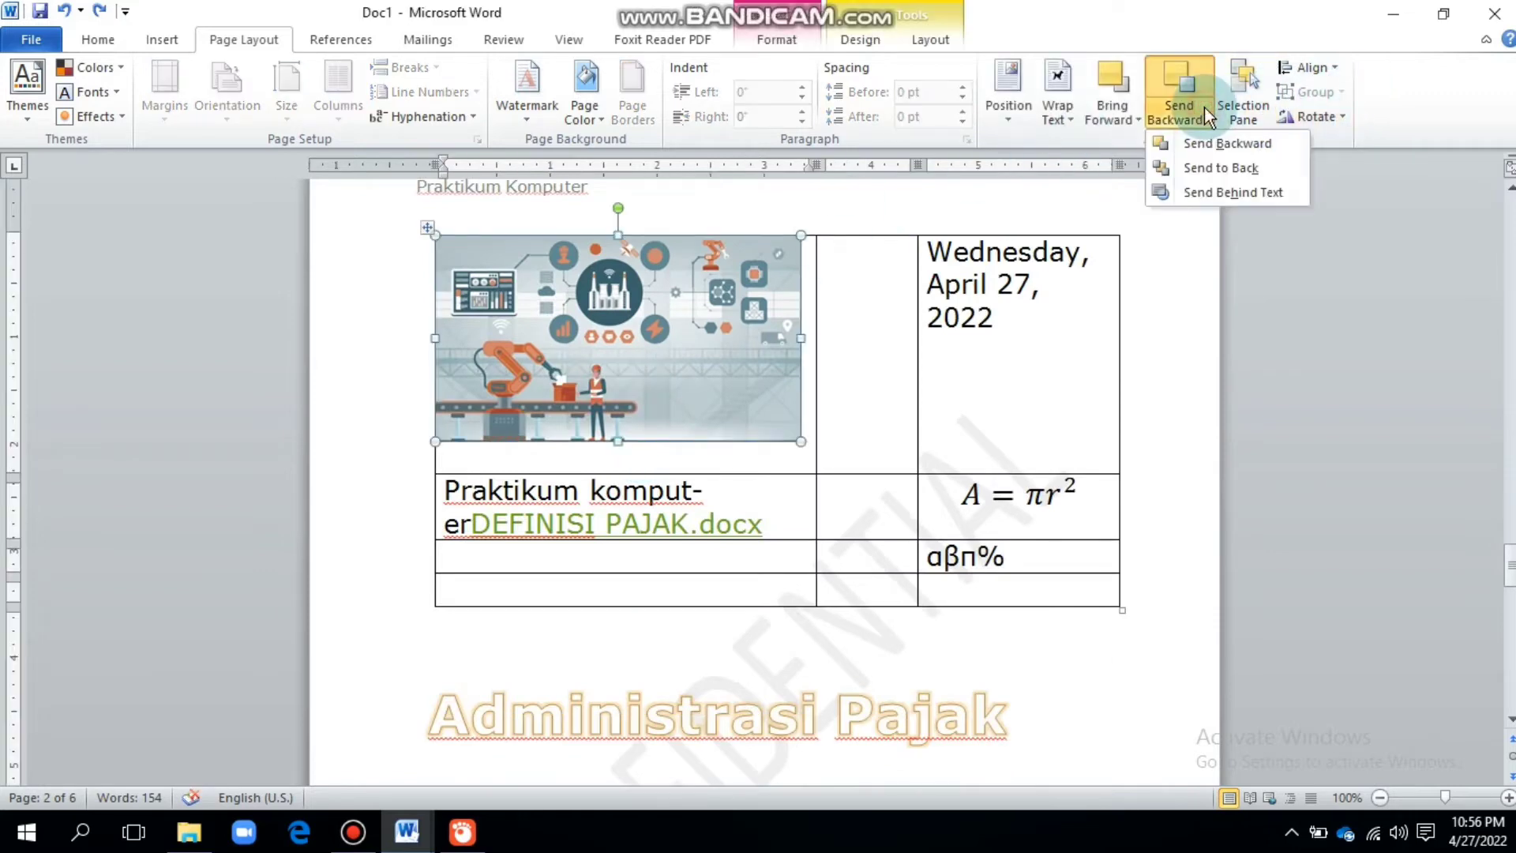
pyautogui.click(1315, 117)
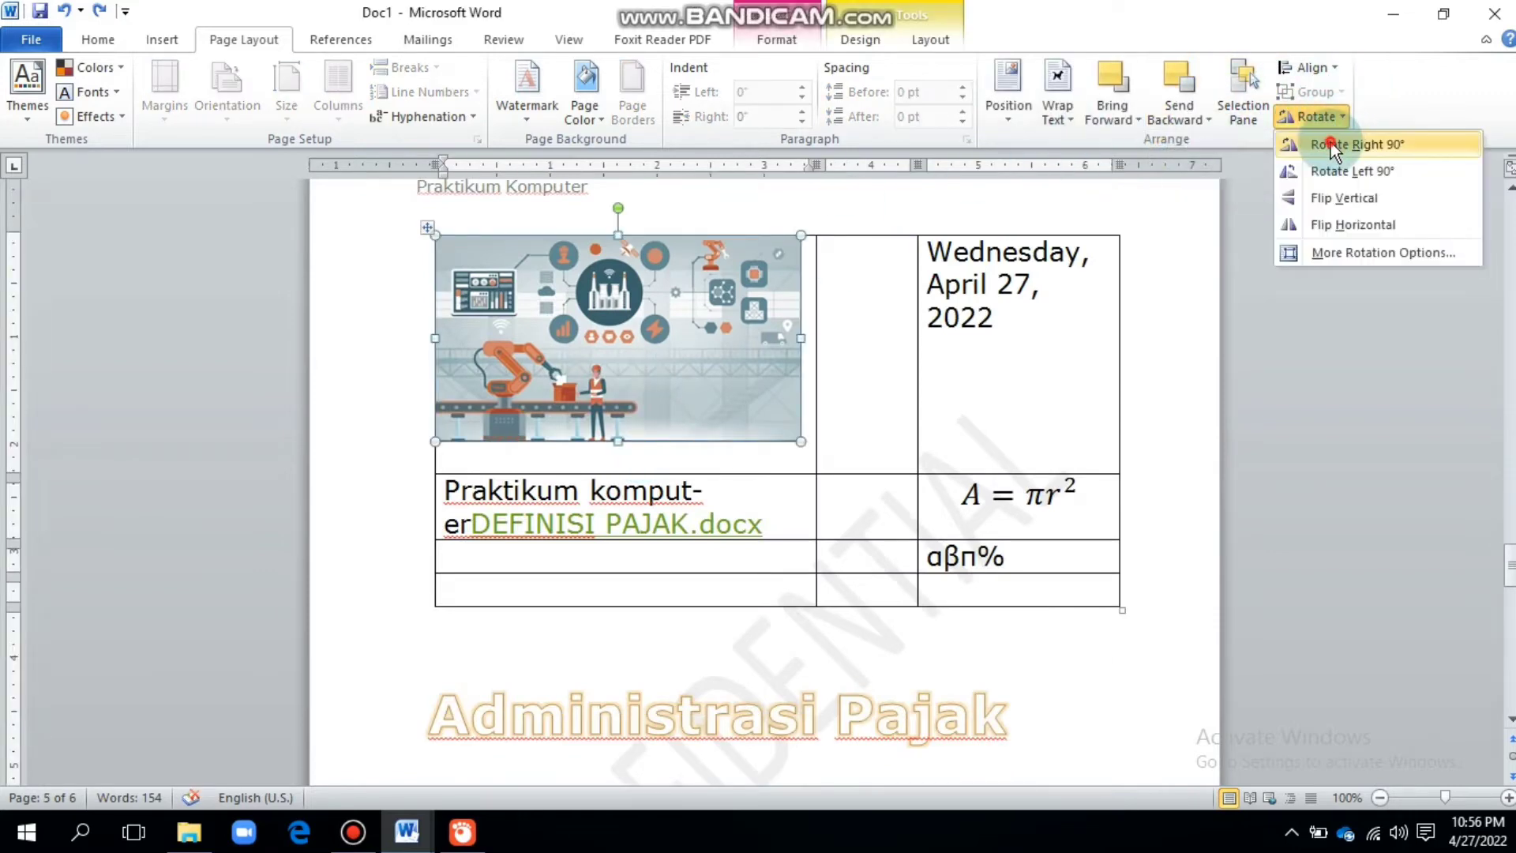
pyautogui.click(1330, 142)
pyautogui.click(1317, 118)
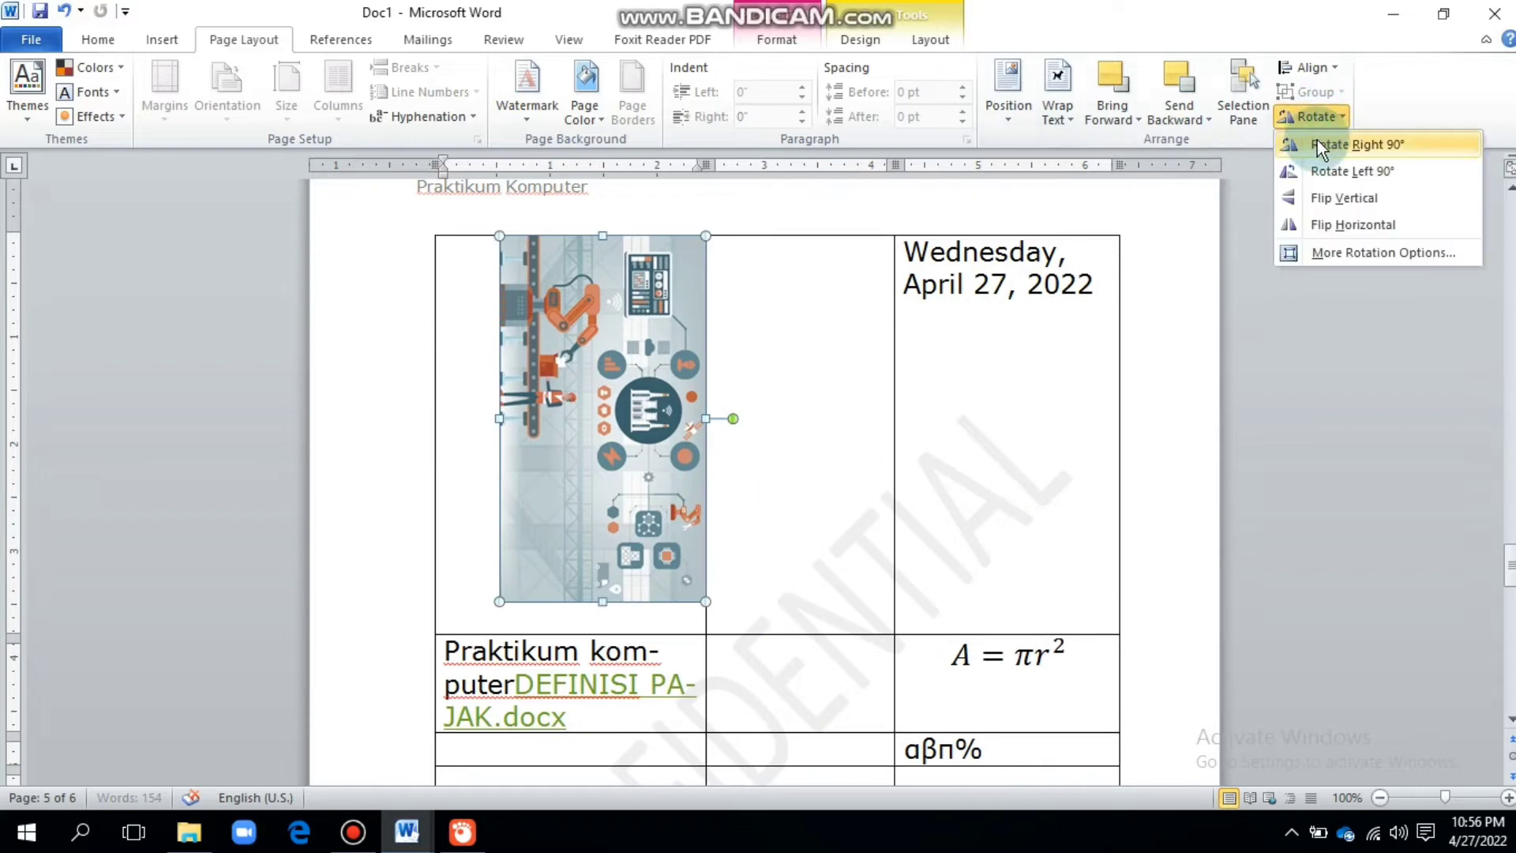
pyautogui.click(1317, 139)
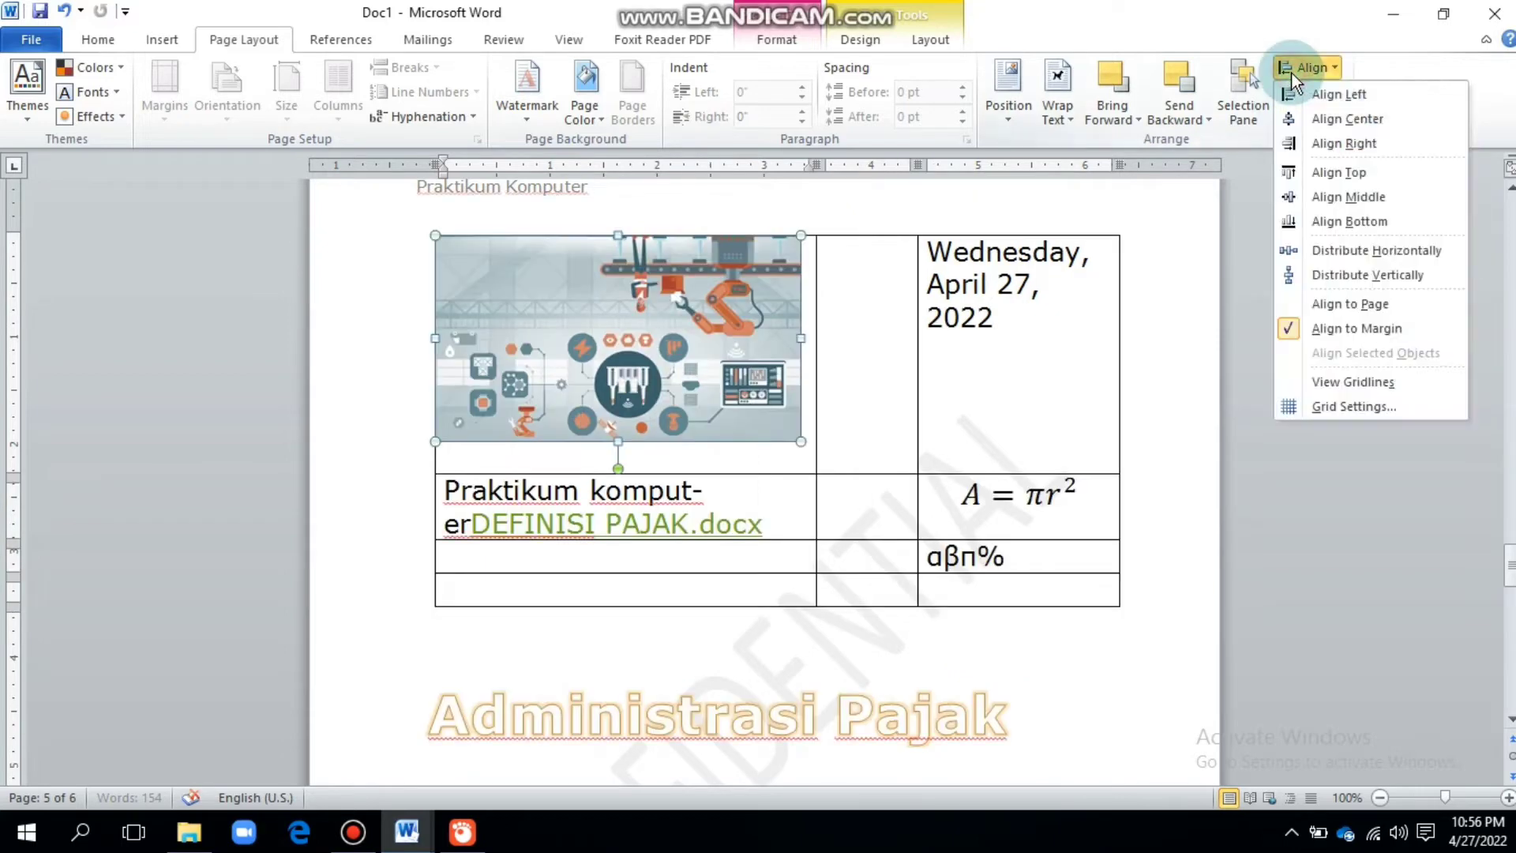
pyautogui.click(1314, 119)
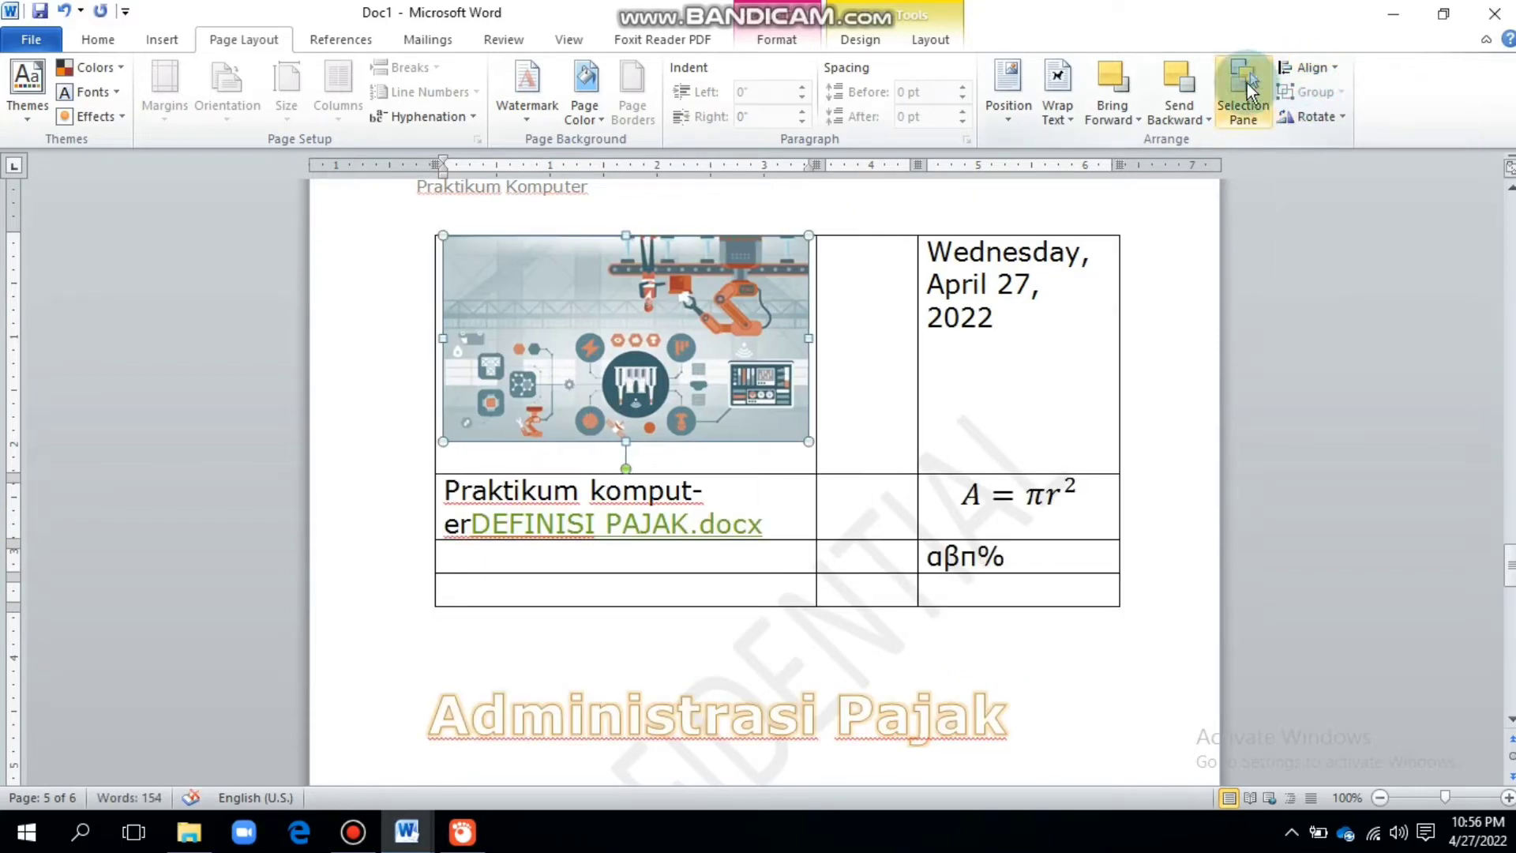
# Show the Selection Pane and send the rotated picture backward, then to the back.
pyautogui.click(1242, 119)
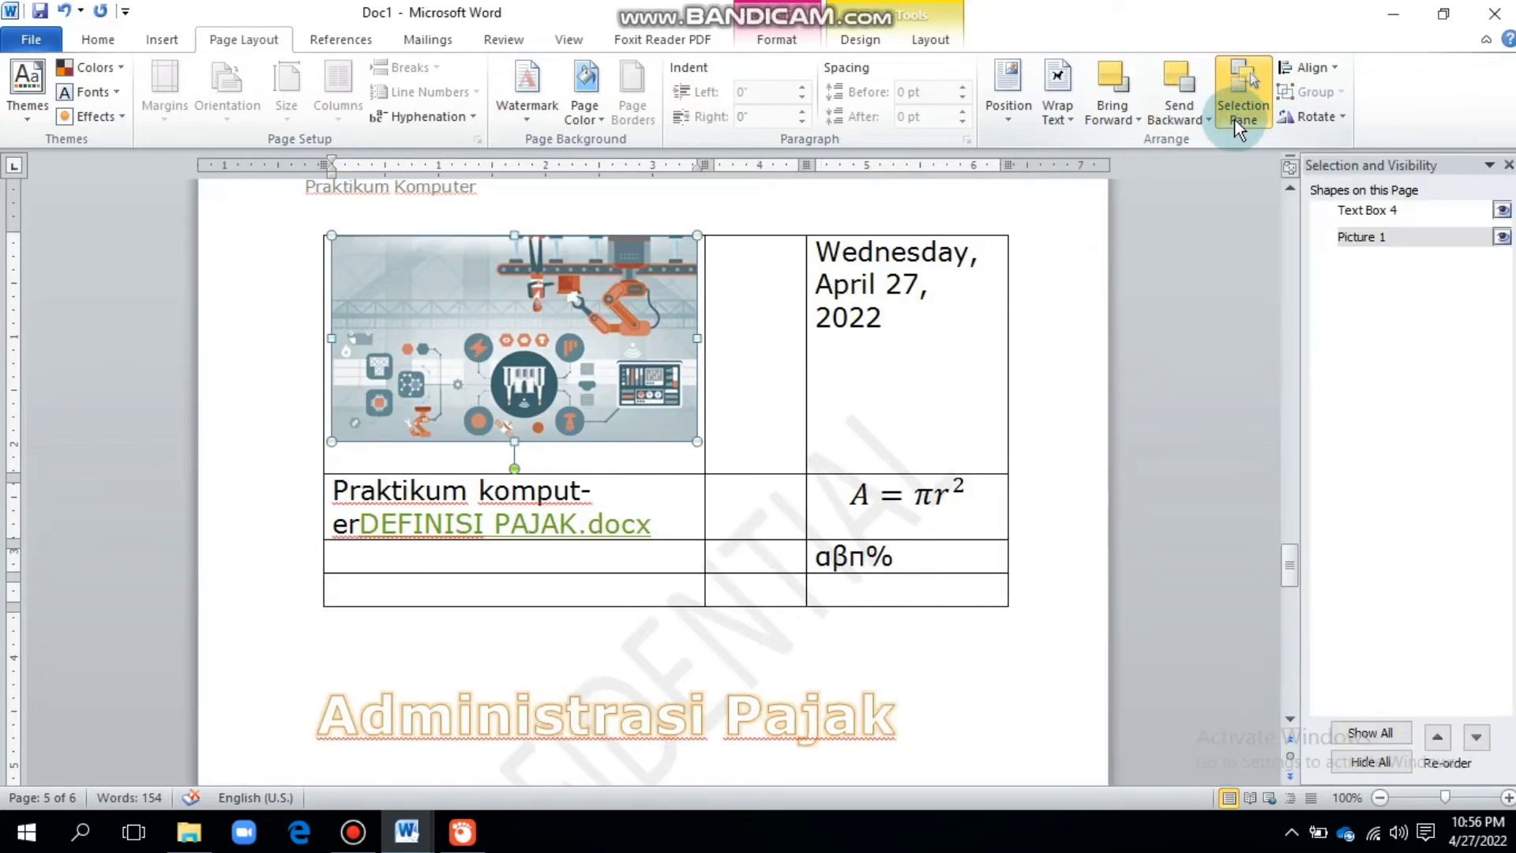
pyautogui.click(1179, 94)
pyautogui.click(1205, 120)
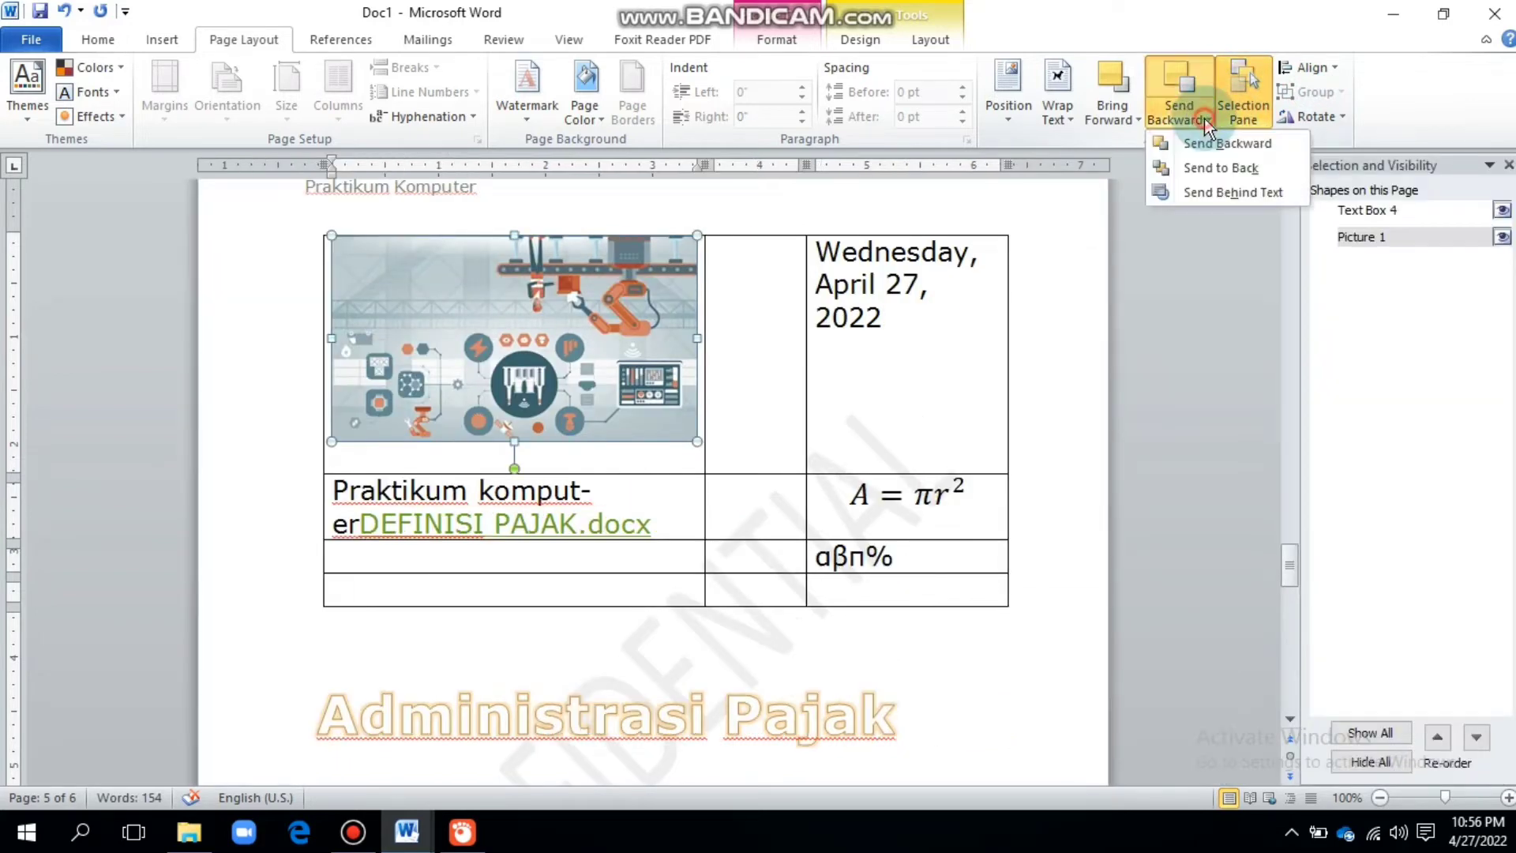
pyautogui.click(1201, 163)
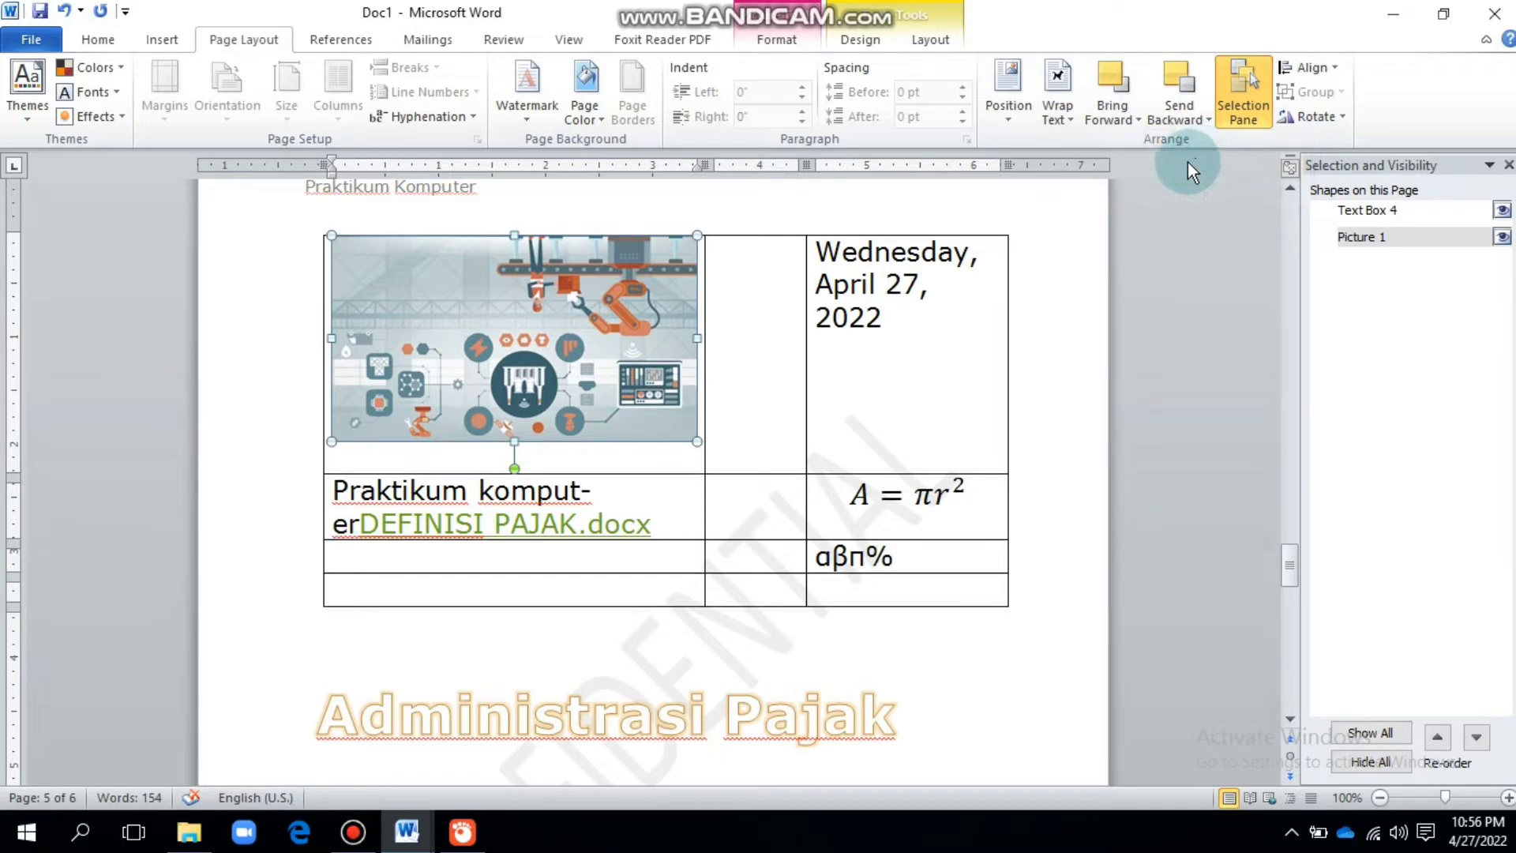
# Bring the selected picture forward one level and close the layering options.
pyautogui.click(1129, 122)
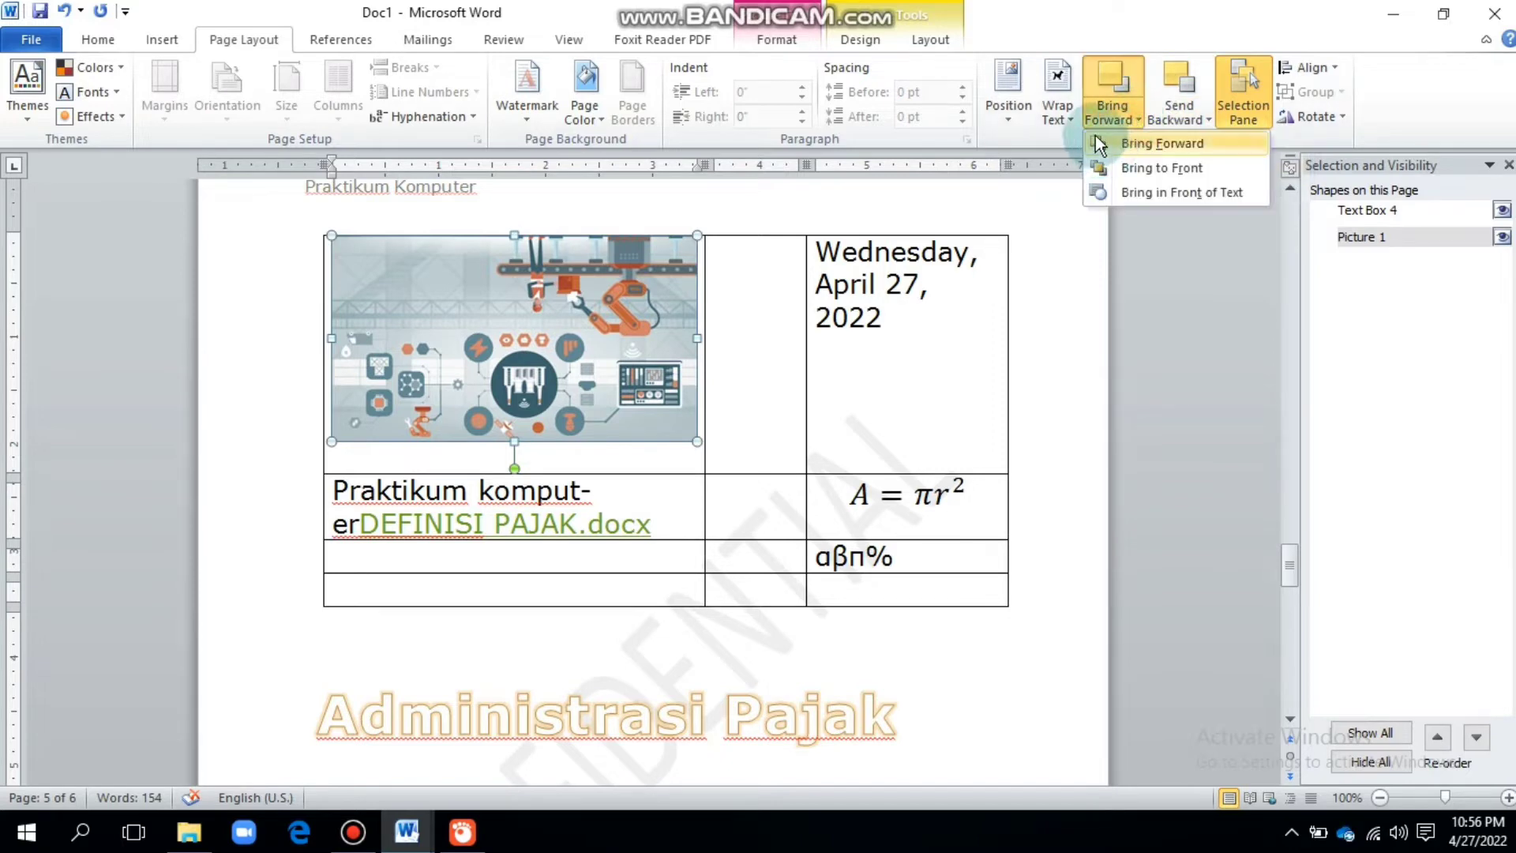
pyautogui.click(1102, 141)
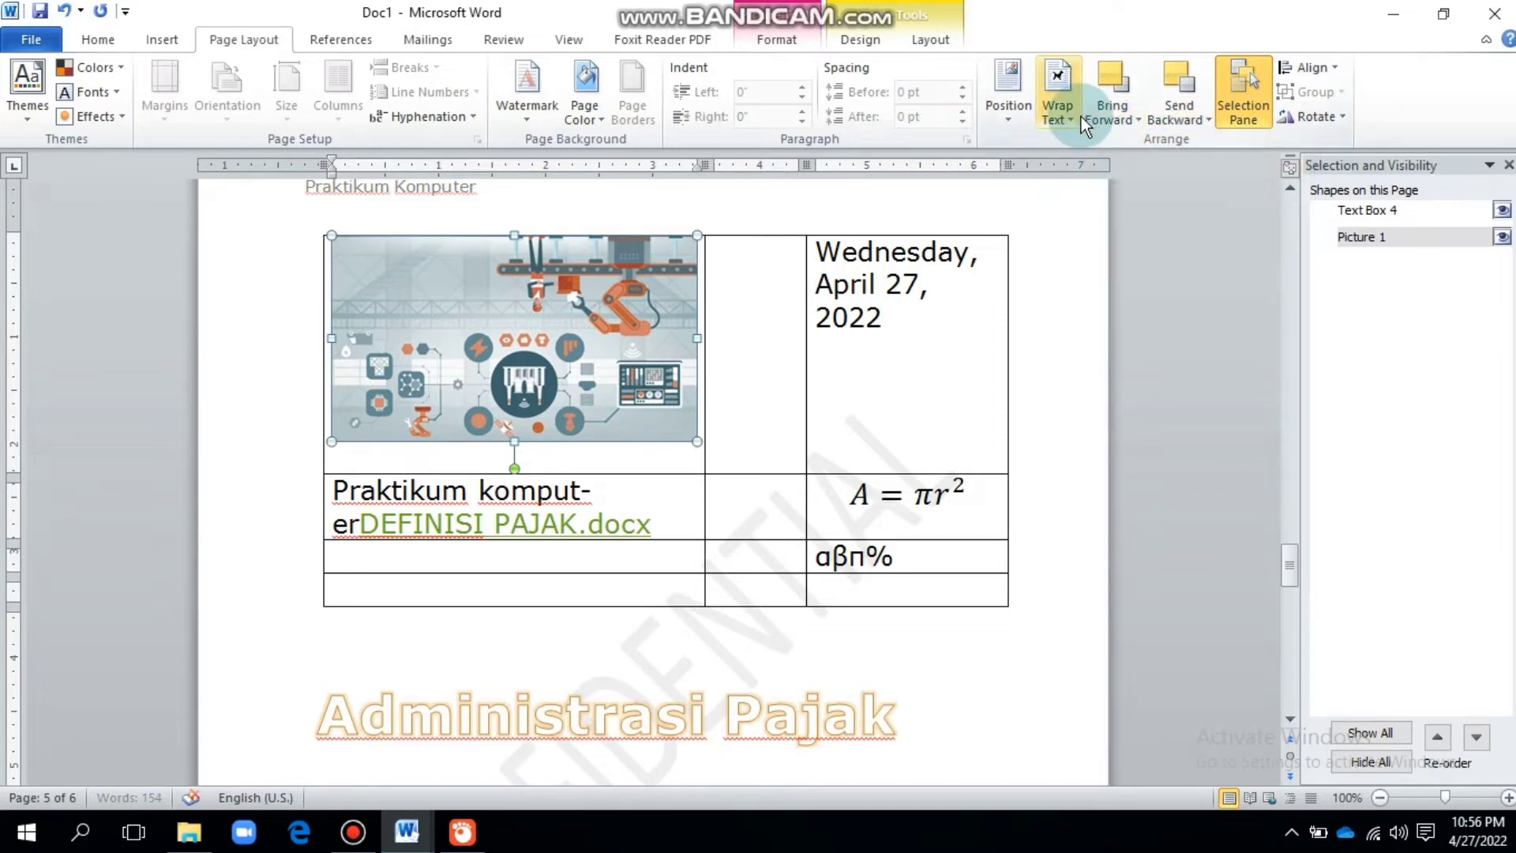
pyautogui.click(1128, 120)
pyautogui.click(1188, 287)
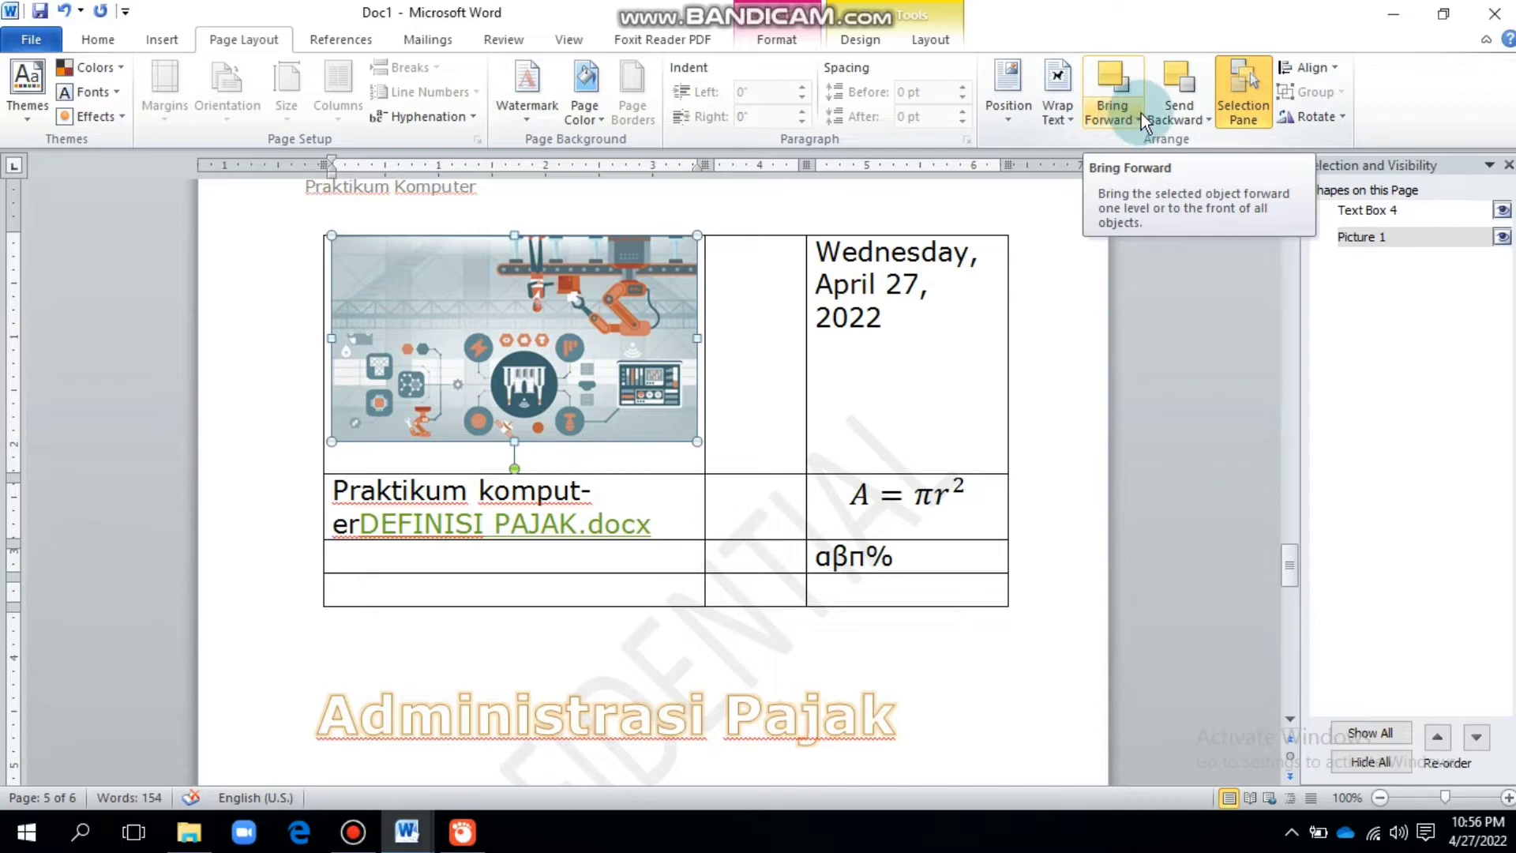
# Bring the selected robot picture in front of the text box in the stacking order and close the Selection Pane.
pyautogui.click(1132, 120)
pyautogui.click(1095, 168)
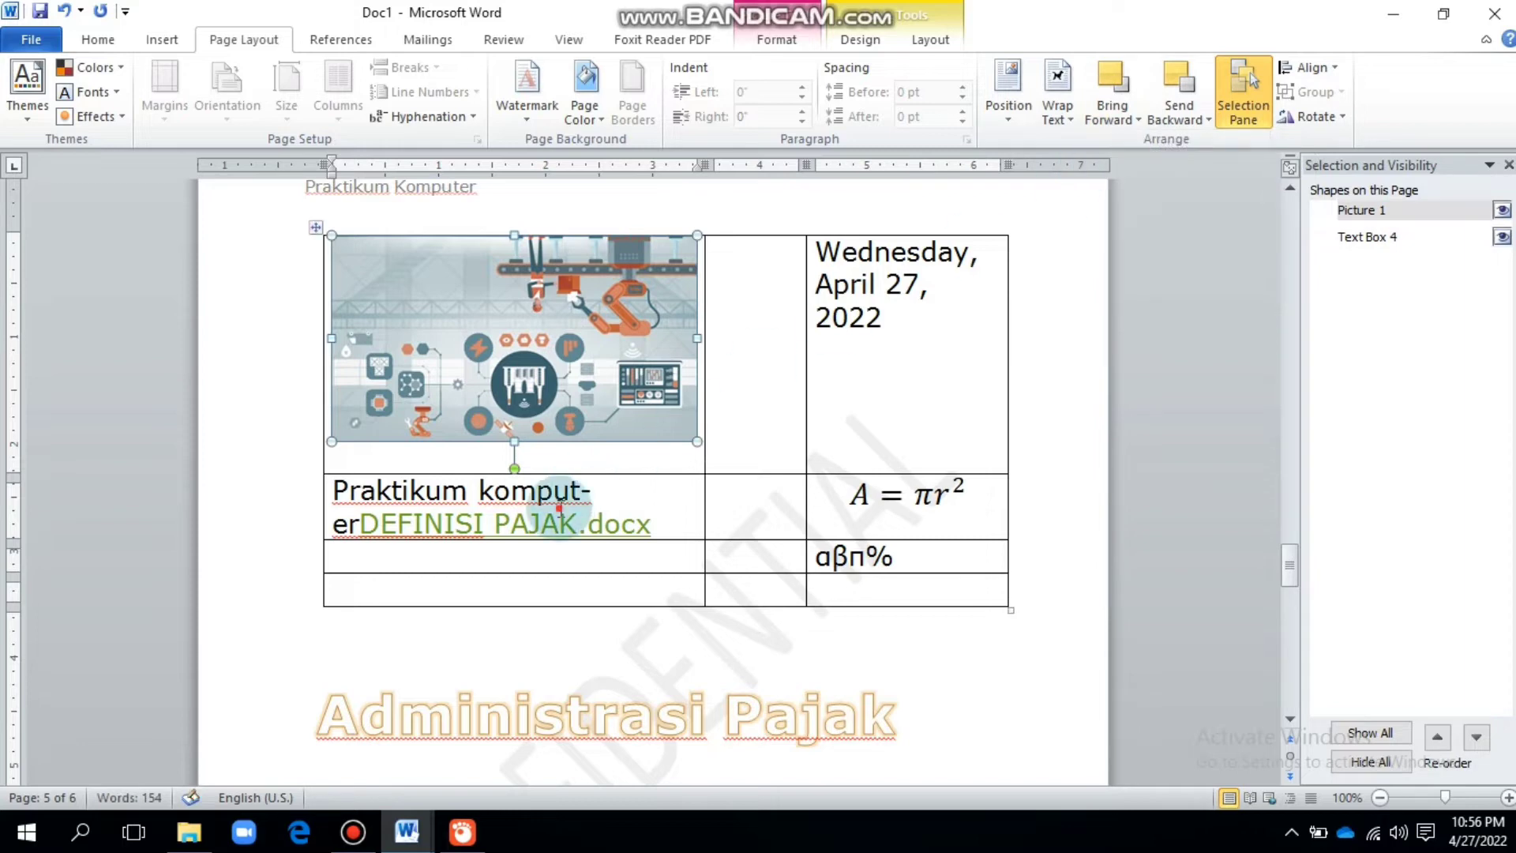
pyautogui.click(559, 508)
pyautogui.click(1508, 165)
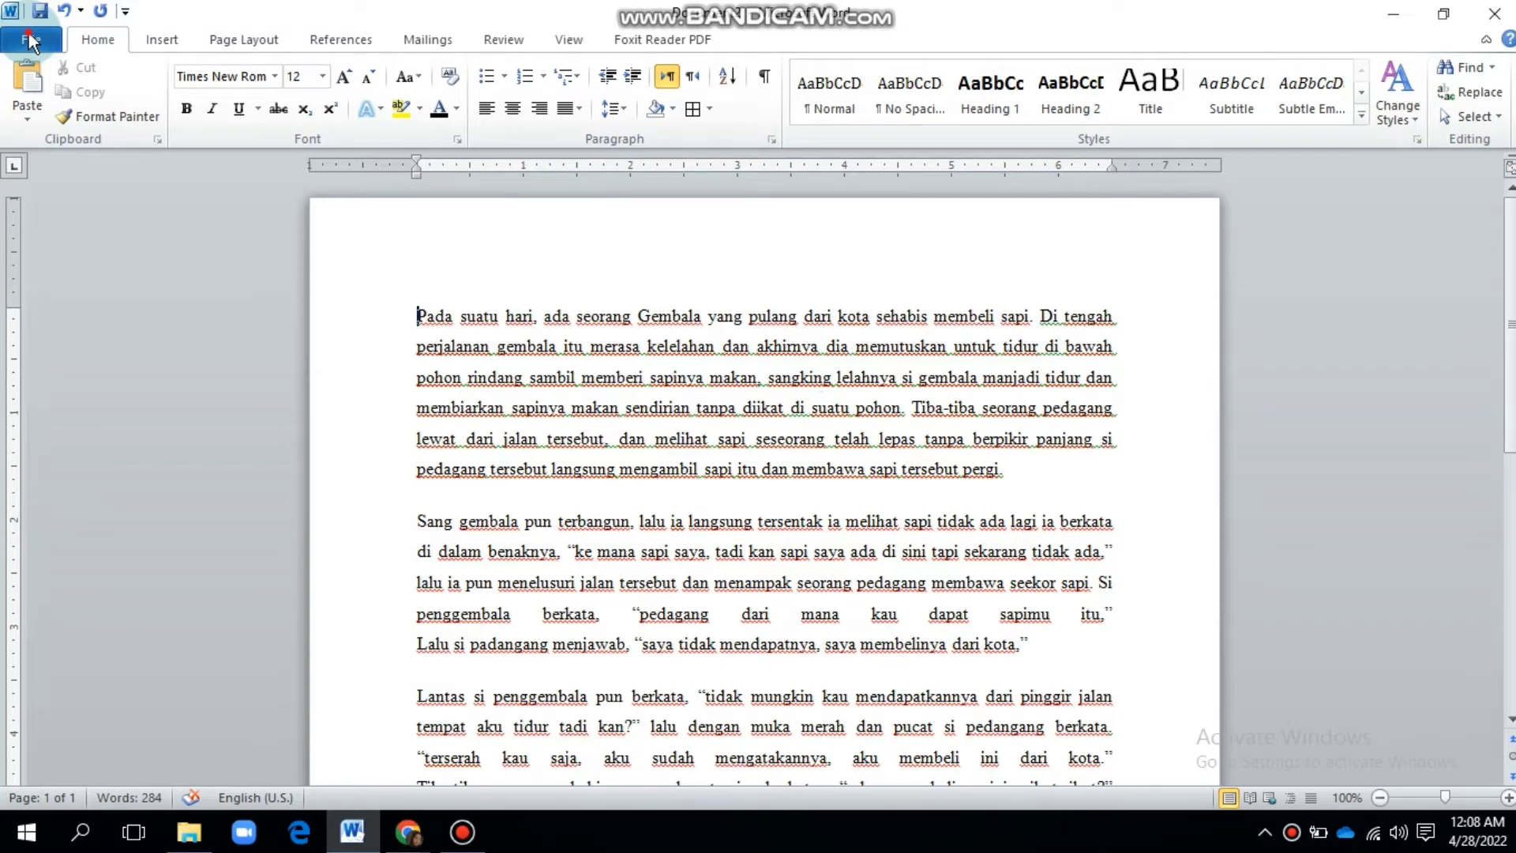
# Save the shepherd story document in the Documents folder as a Word Document named "menyimpan dokumen".
pyautogui.click(30, 41)
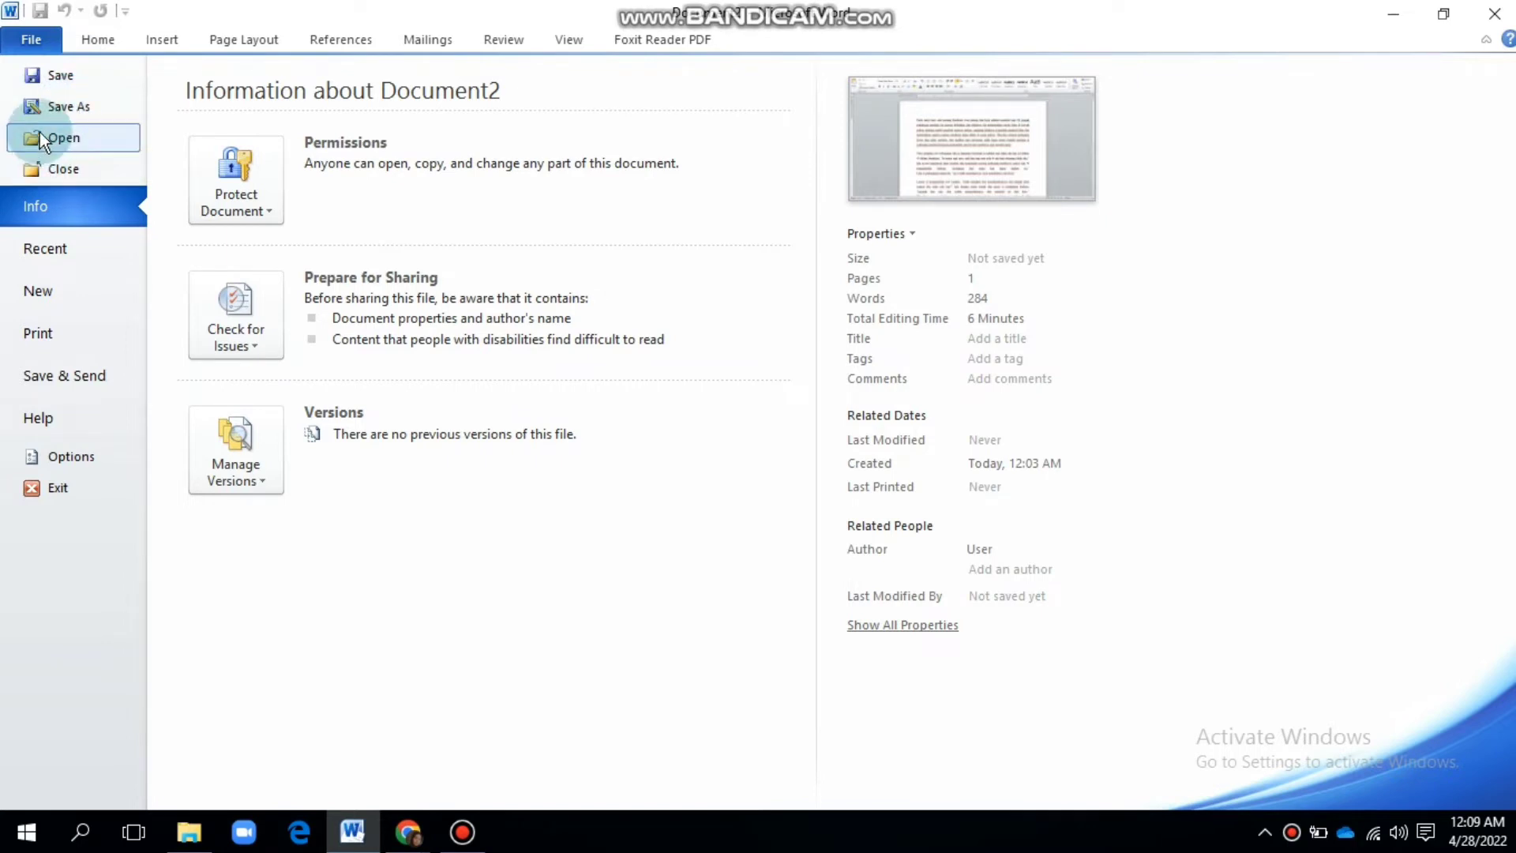
pyautogui.click(61, 101)
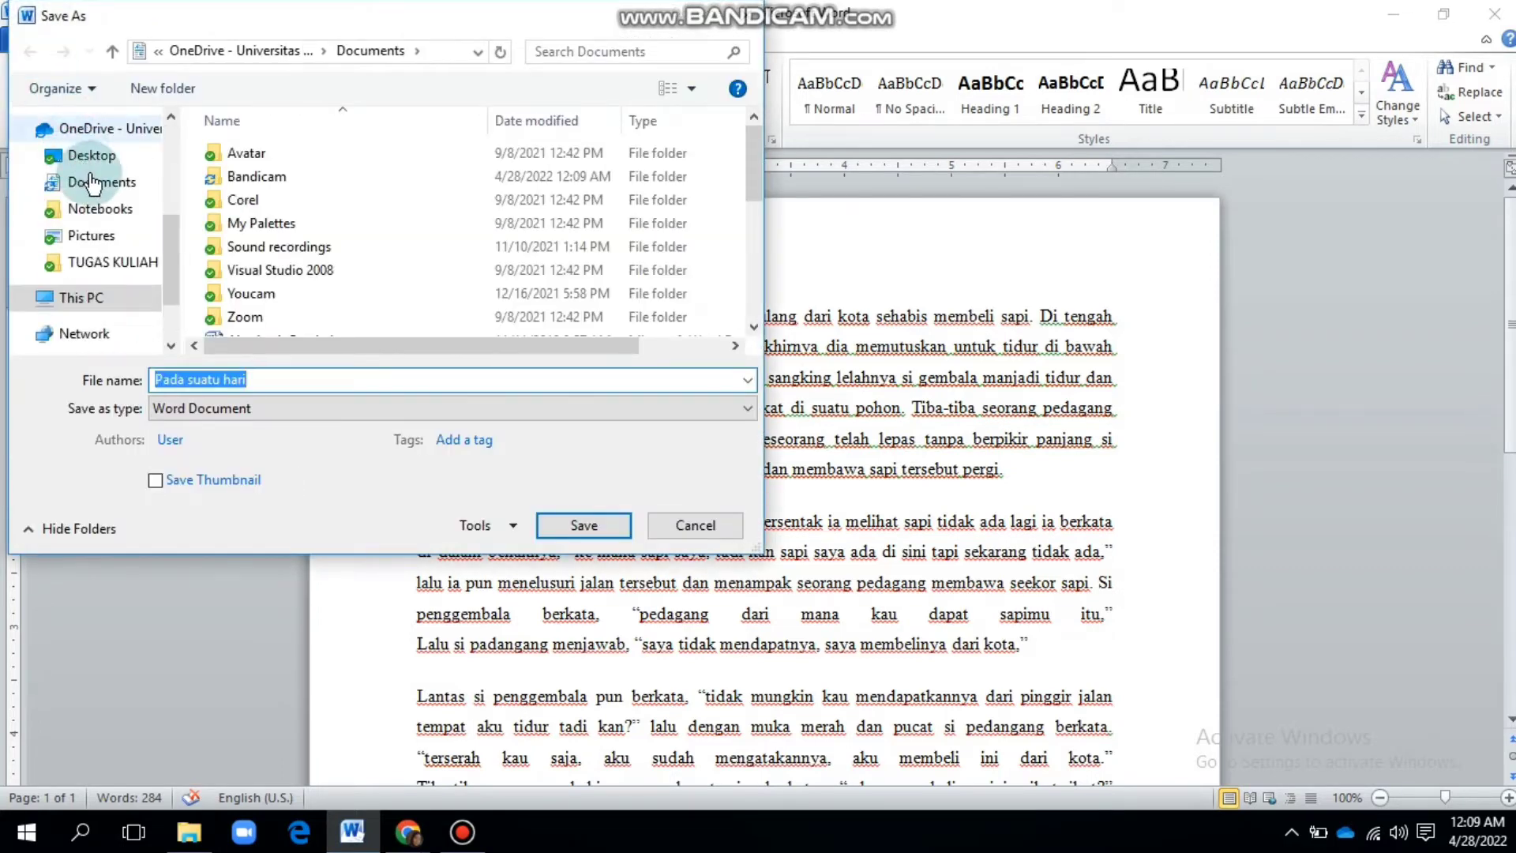
pyautogui.click(280, 381)
pyautogui.press('BackSpace')
pyautogui.press('BackSpace')
pyautogui.press('BackSpace')
pyautogui.press('BackSpace')
pyautogui.press('BackSpace')
pyautogui.press('BackSpace')
pyautogui.press('BackSpace')
pyautogui.press('BackSpace')
pyautogui.press('BackSpace')
pyautogui.press('BackSpace')
pyautogui.press('BackSpace')
pyautogui.press('BackSpace')
pyautogui.press('BackSpace')
pyautogui.press('BackSpace')
pyautogui.press('BackSpace')
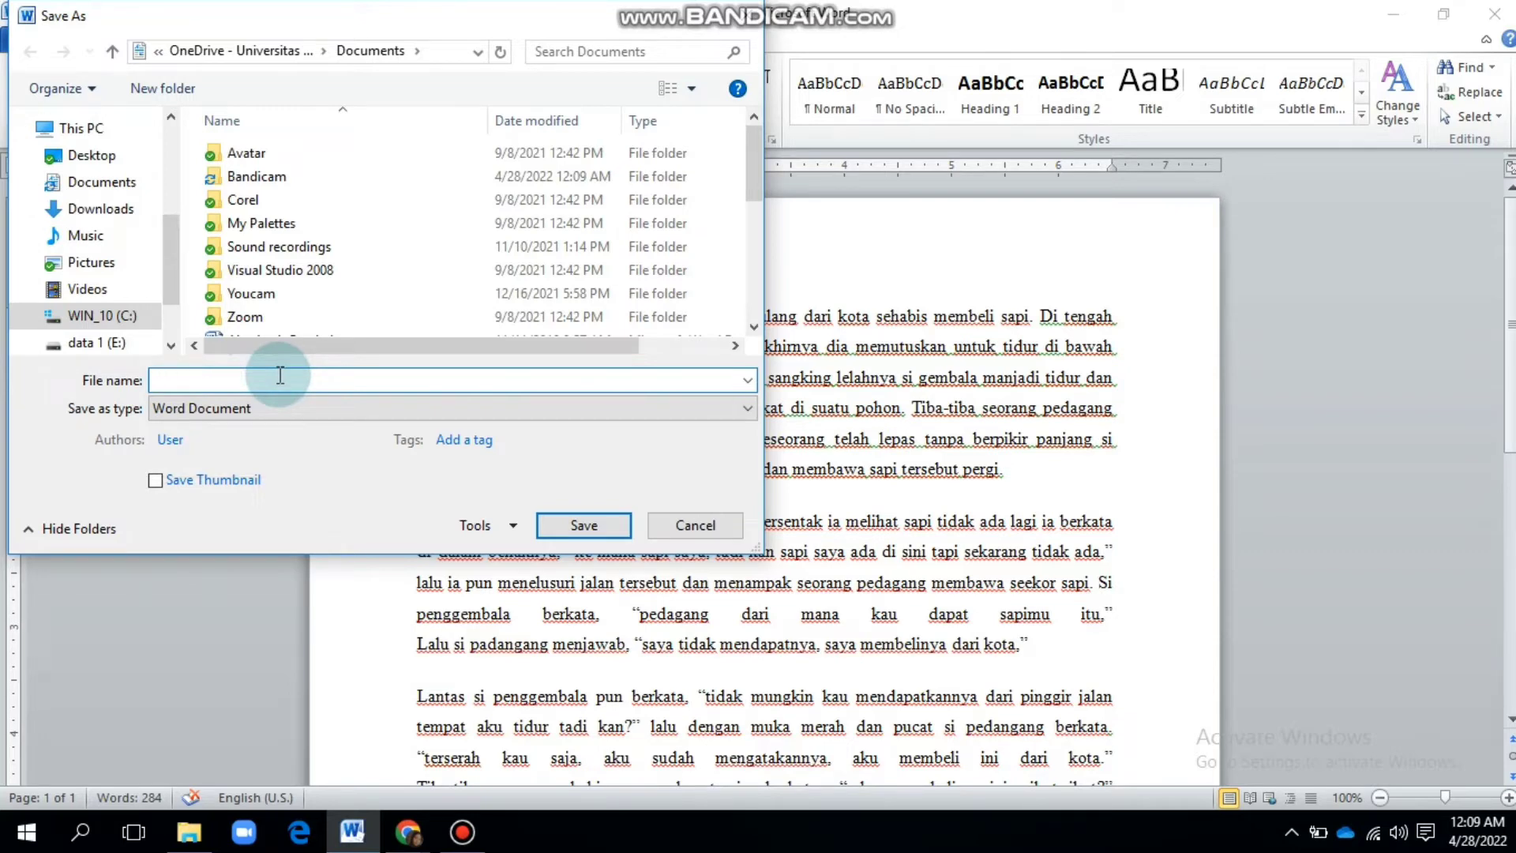
pyautogui.write('m')
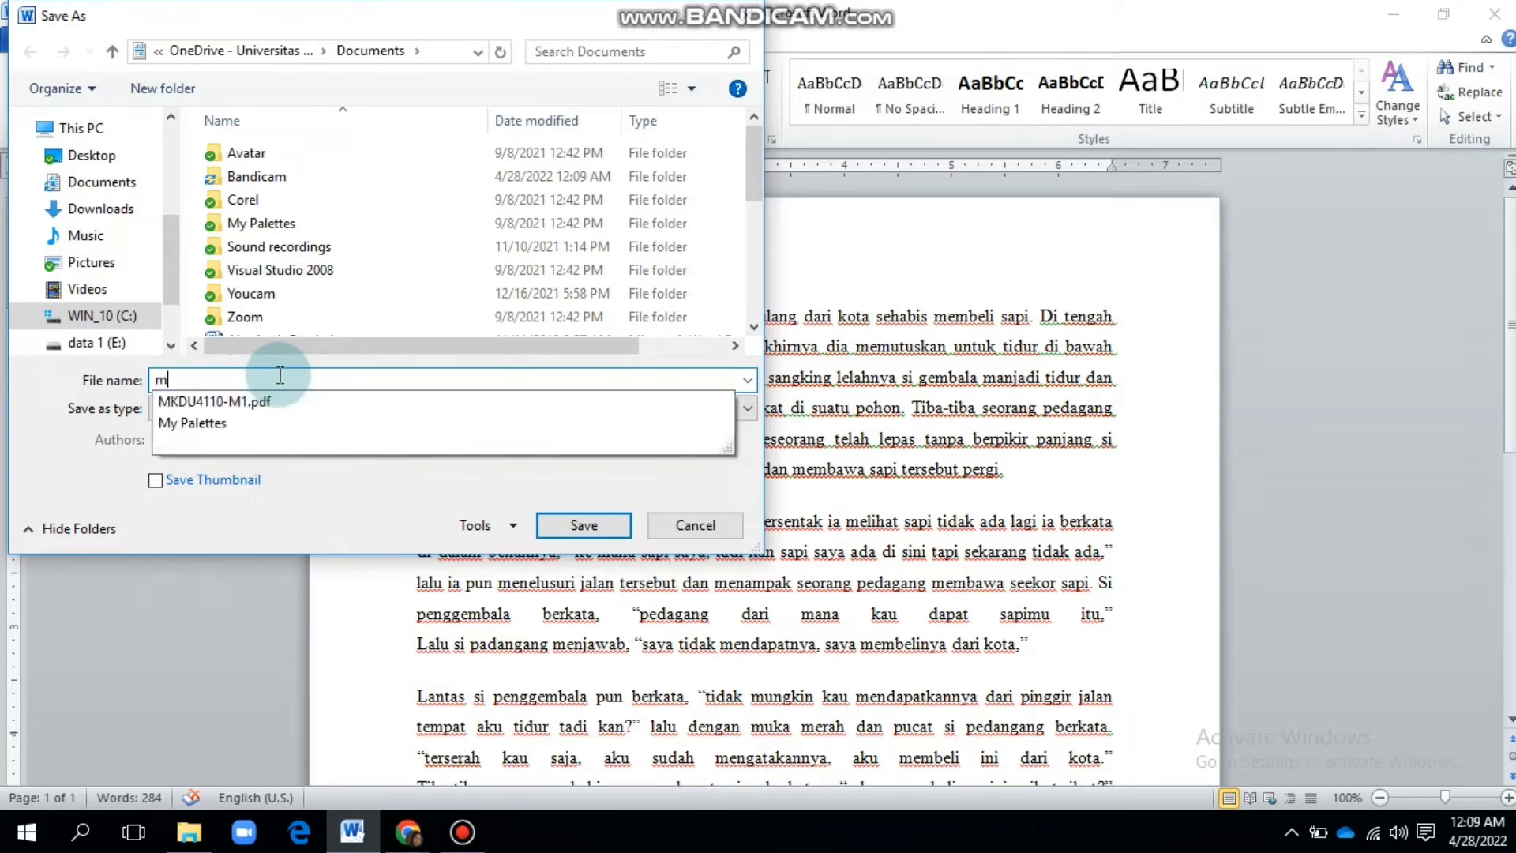
pyautogui.write('enyimp')
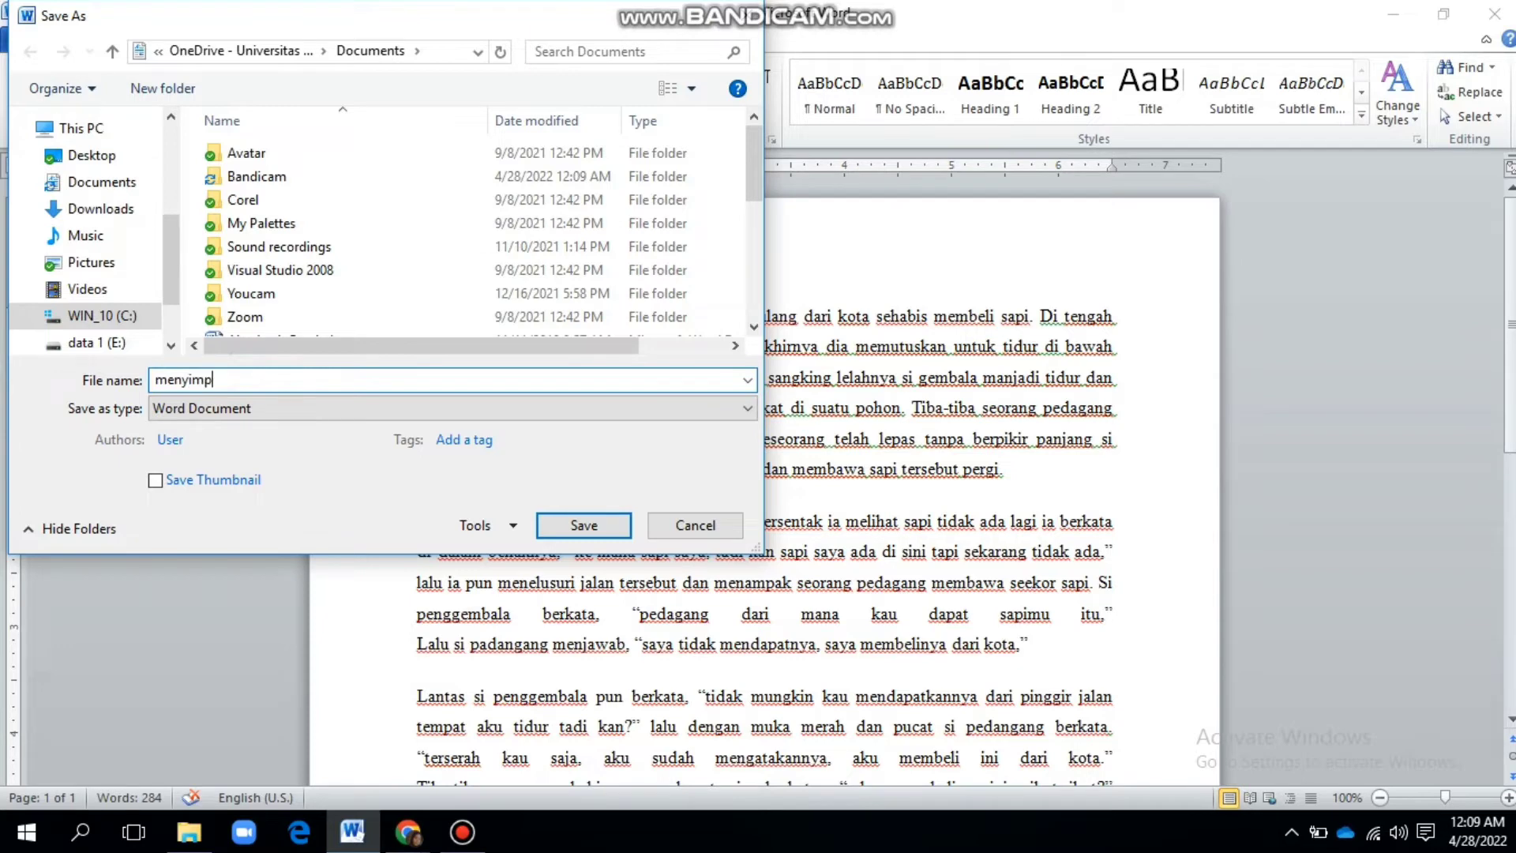
pyautogui.write('an dokumen')
pyautogui.scroll(-5, 329, 281)
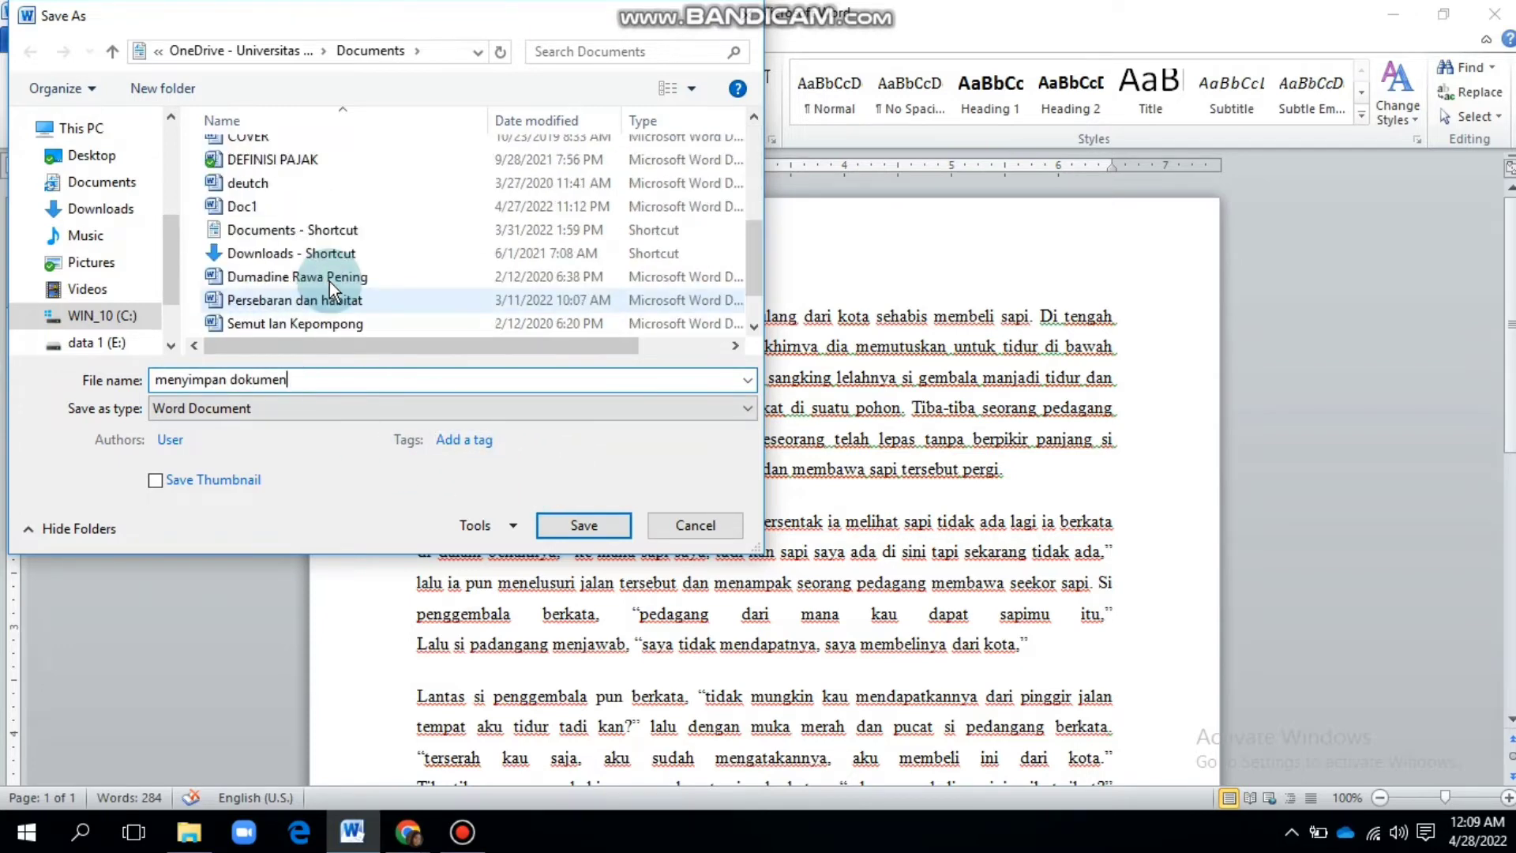
pyautogui.scroll(5, 362, 264)
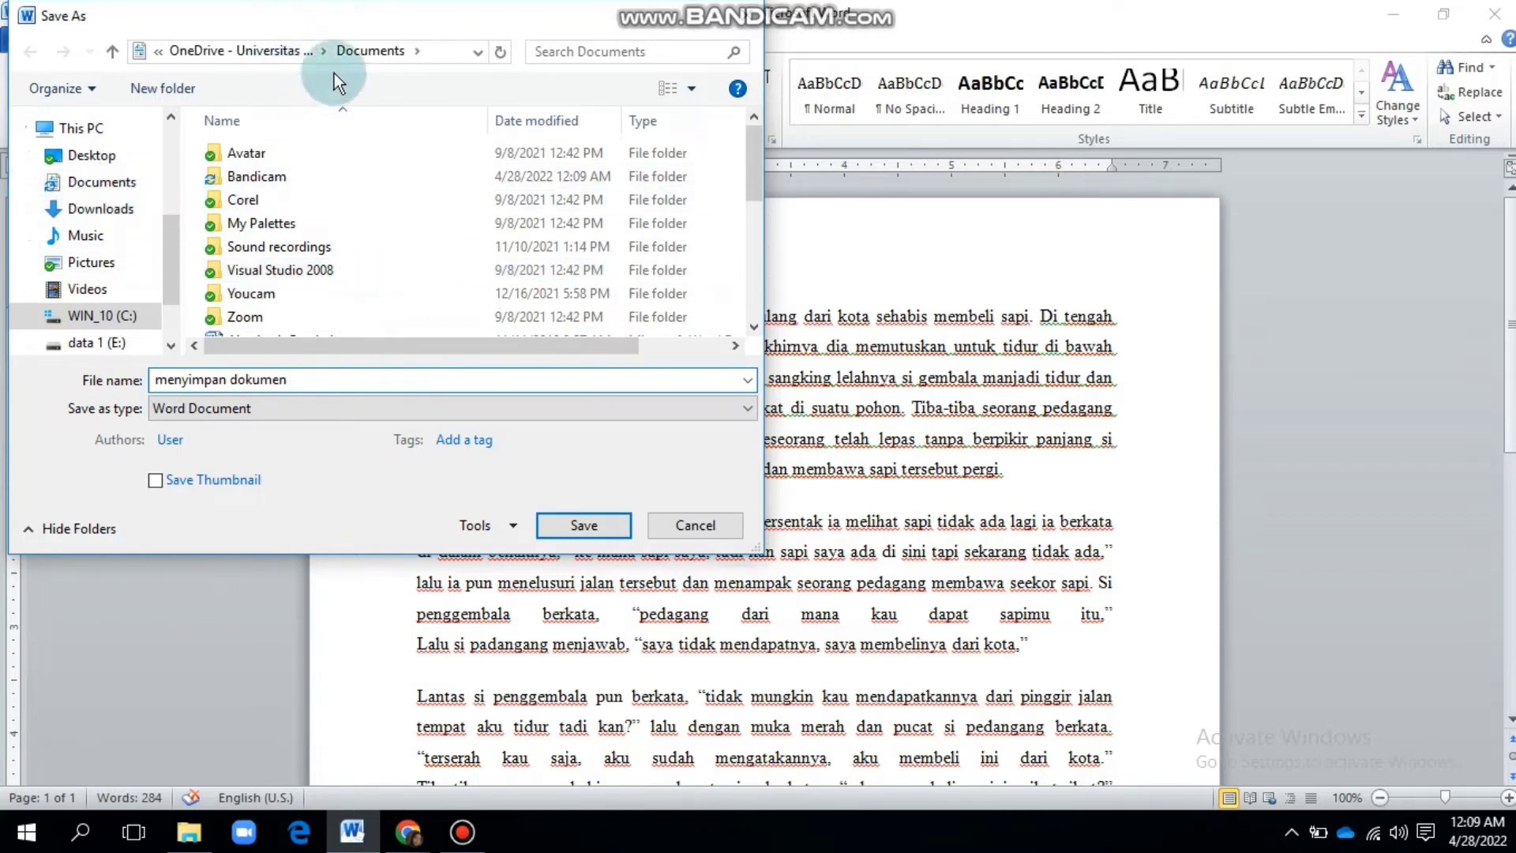
pyautogui.click(608, 523)
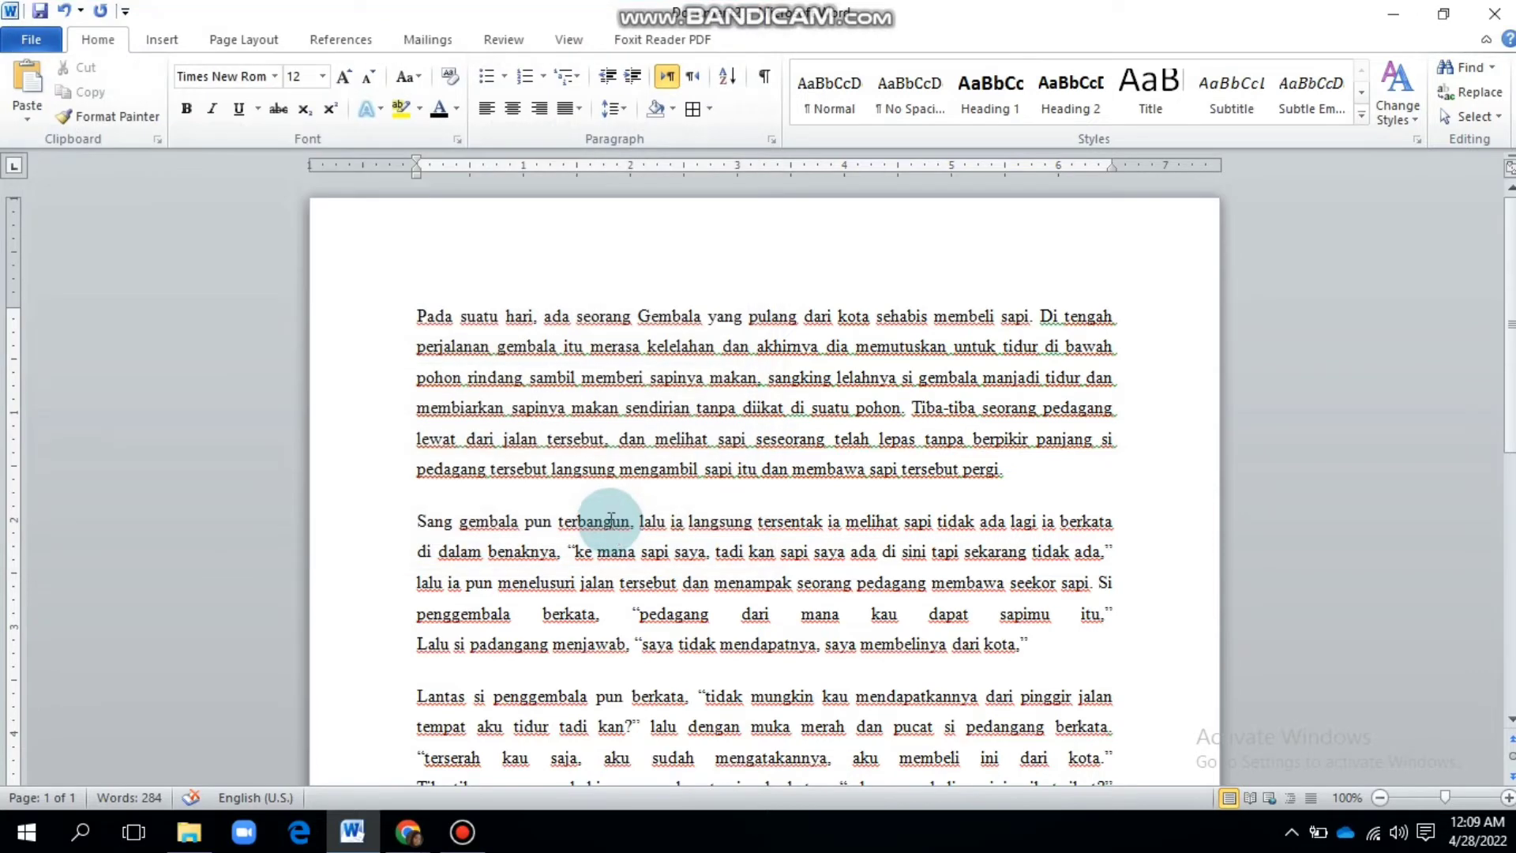
# Open the existing document "Dumadine Rawa Pening" from the Documents folder, then close it to return to the saved story.
pyautogui.click(31, 41)
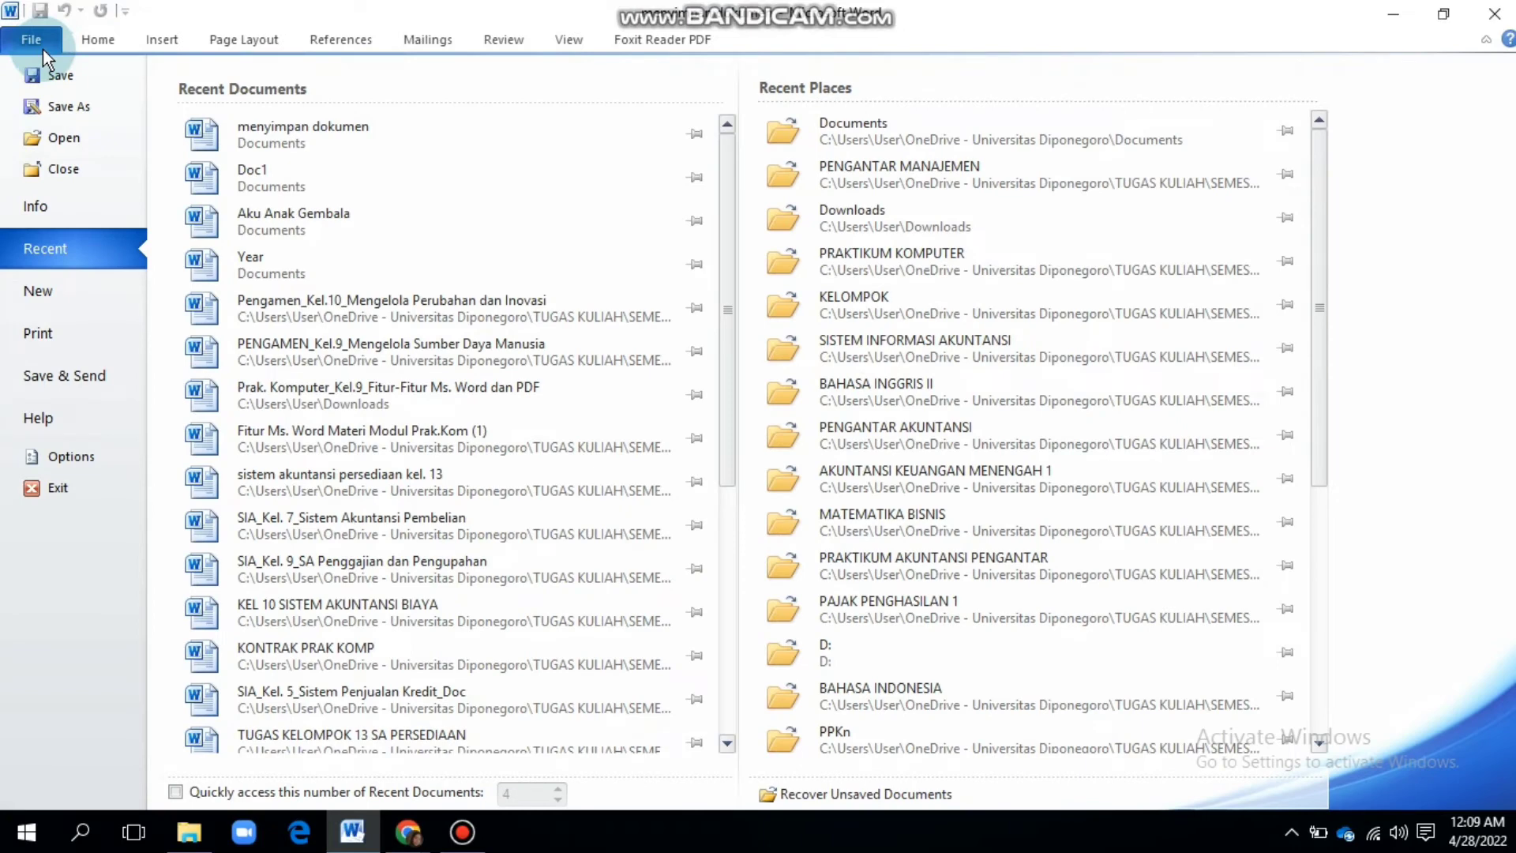
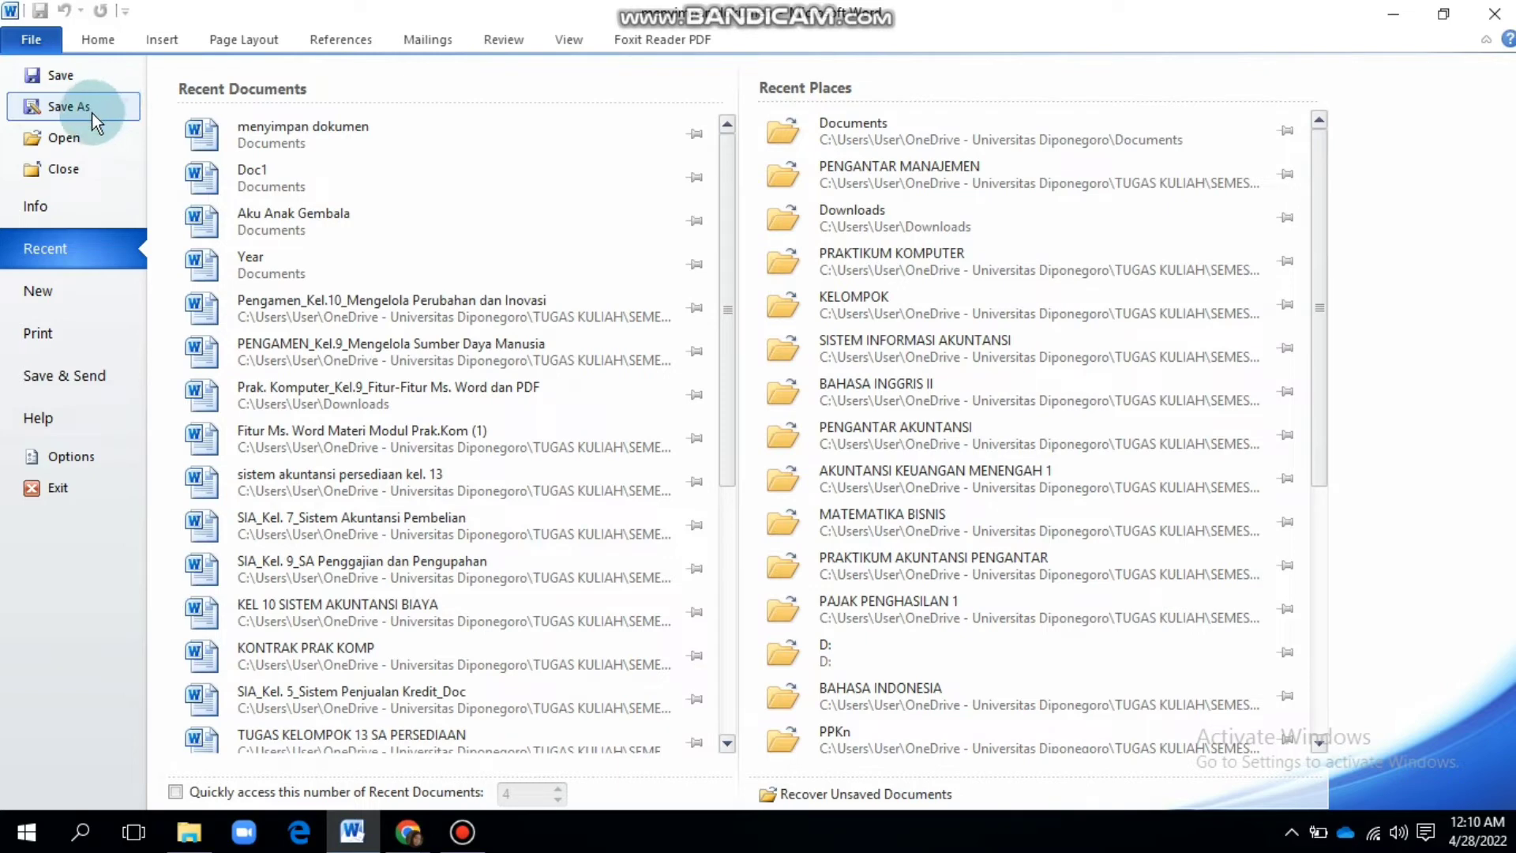
pyautogui.click(47, 137)
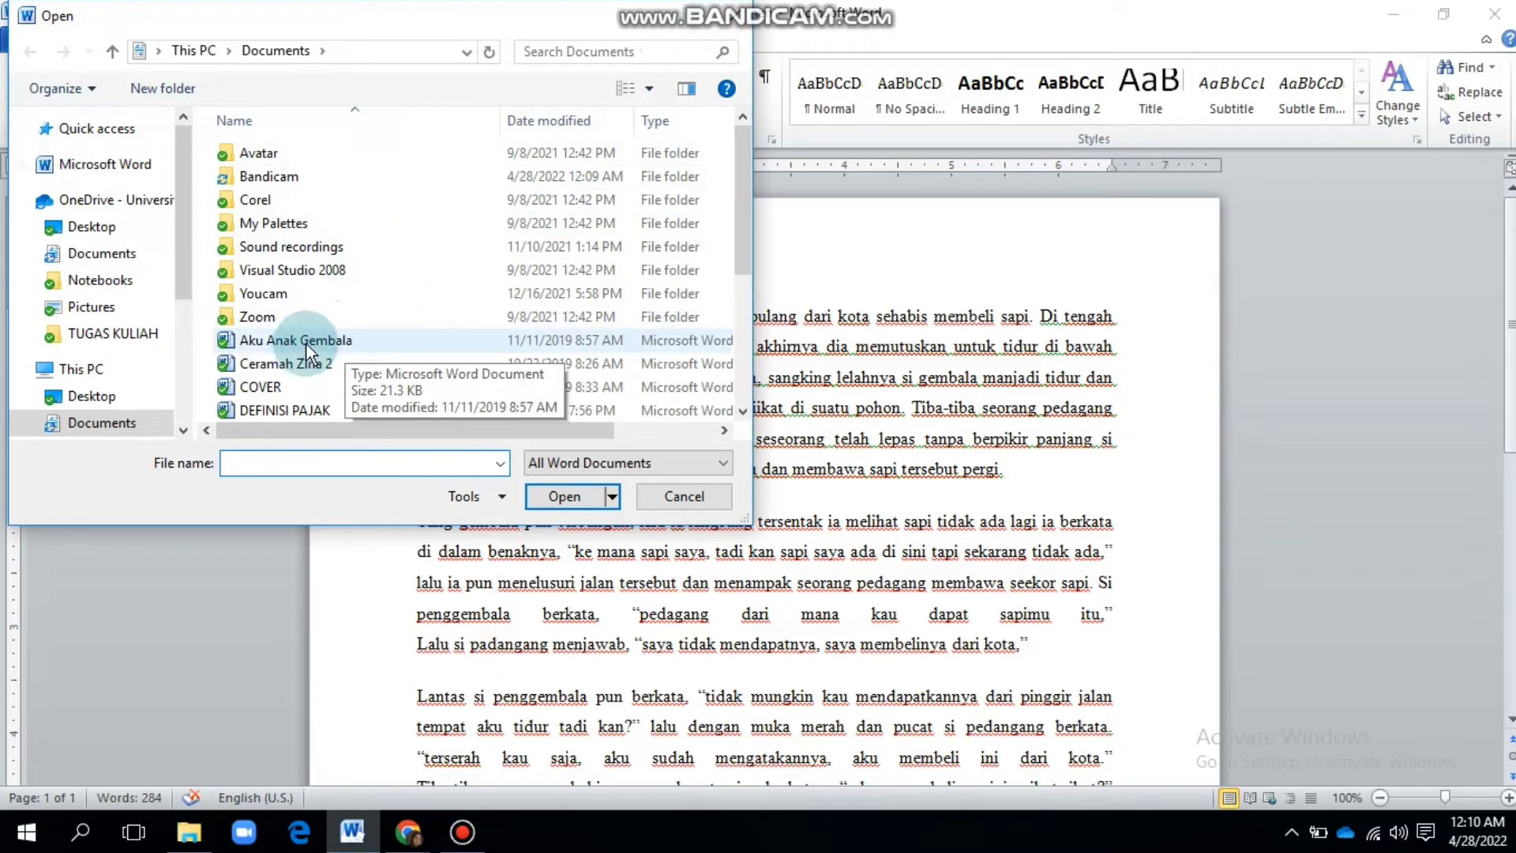
pyautogui.scroll(-1, 316, 341)
pyautogui.scroll(-1, 317, 340)
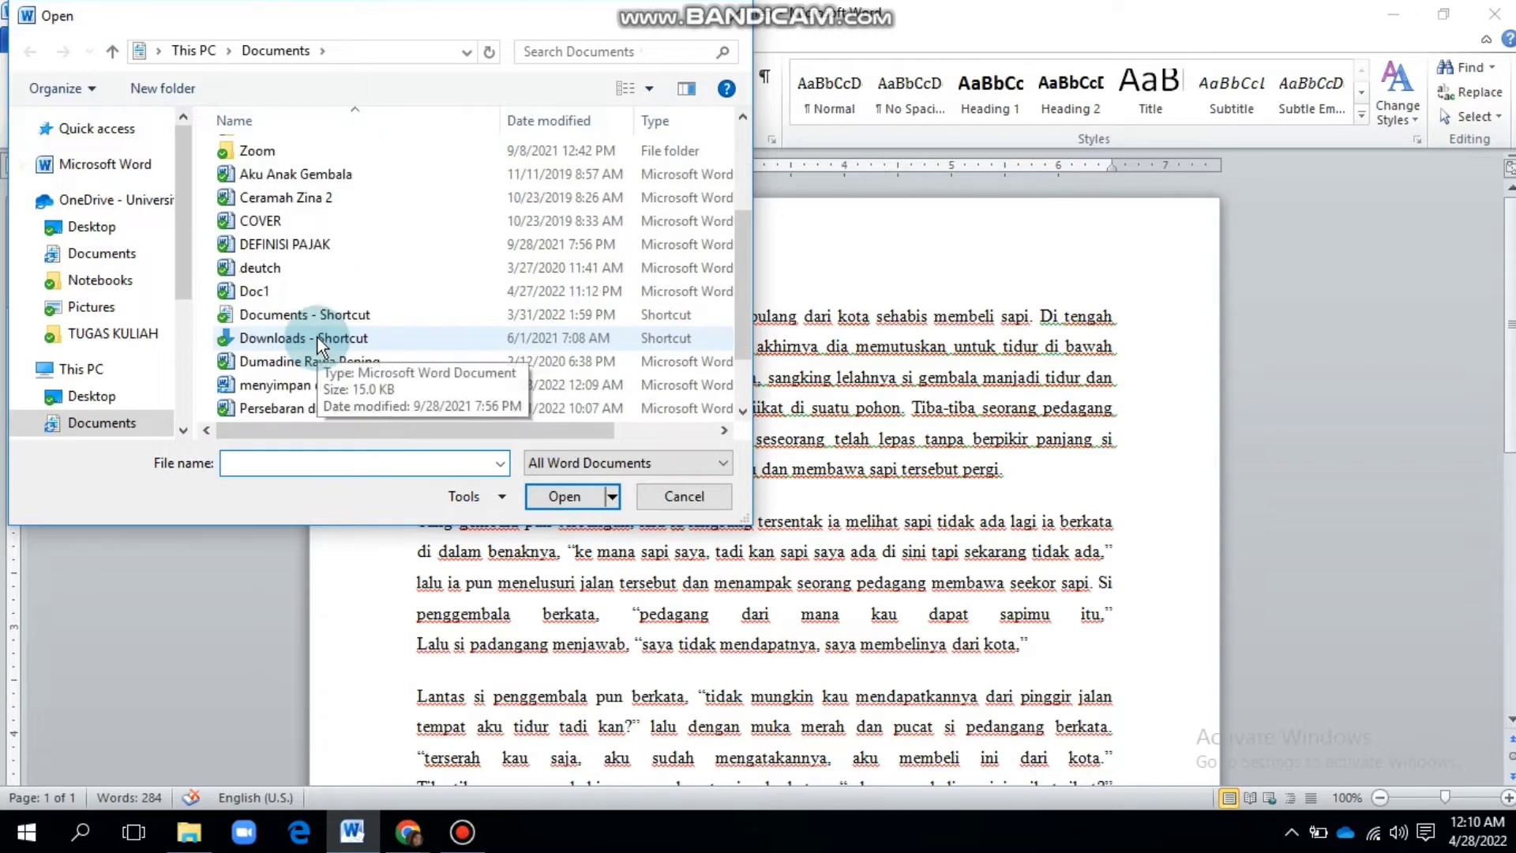
pyautogui.click(319, 359)
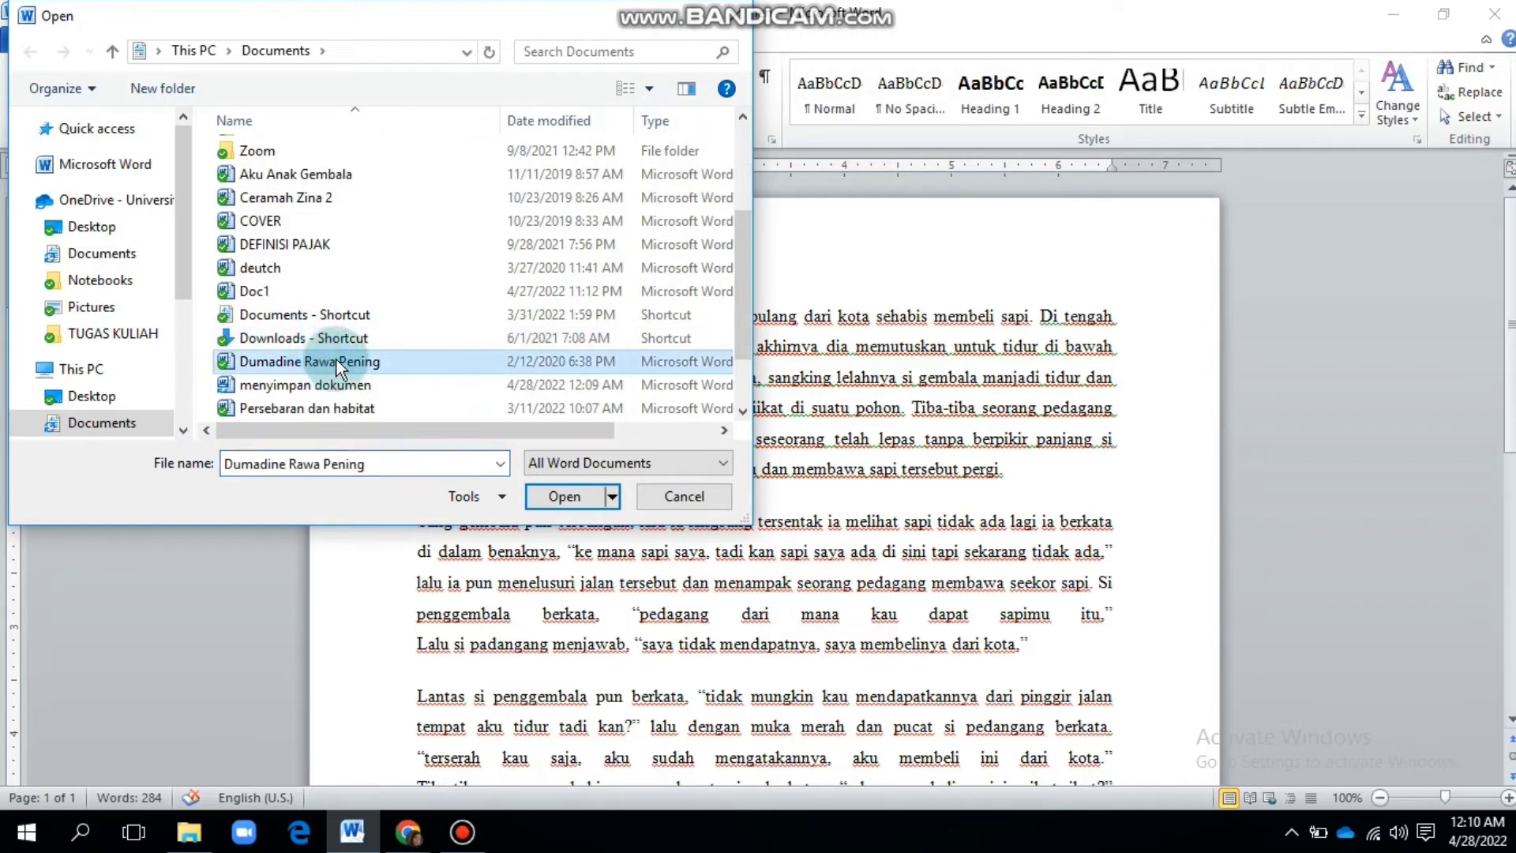
pyautogui.click(553, 496)
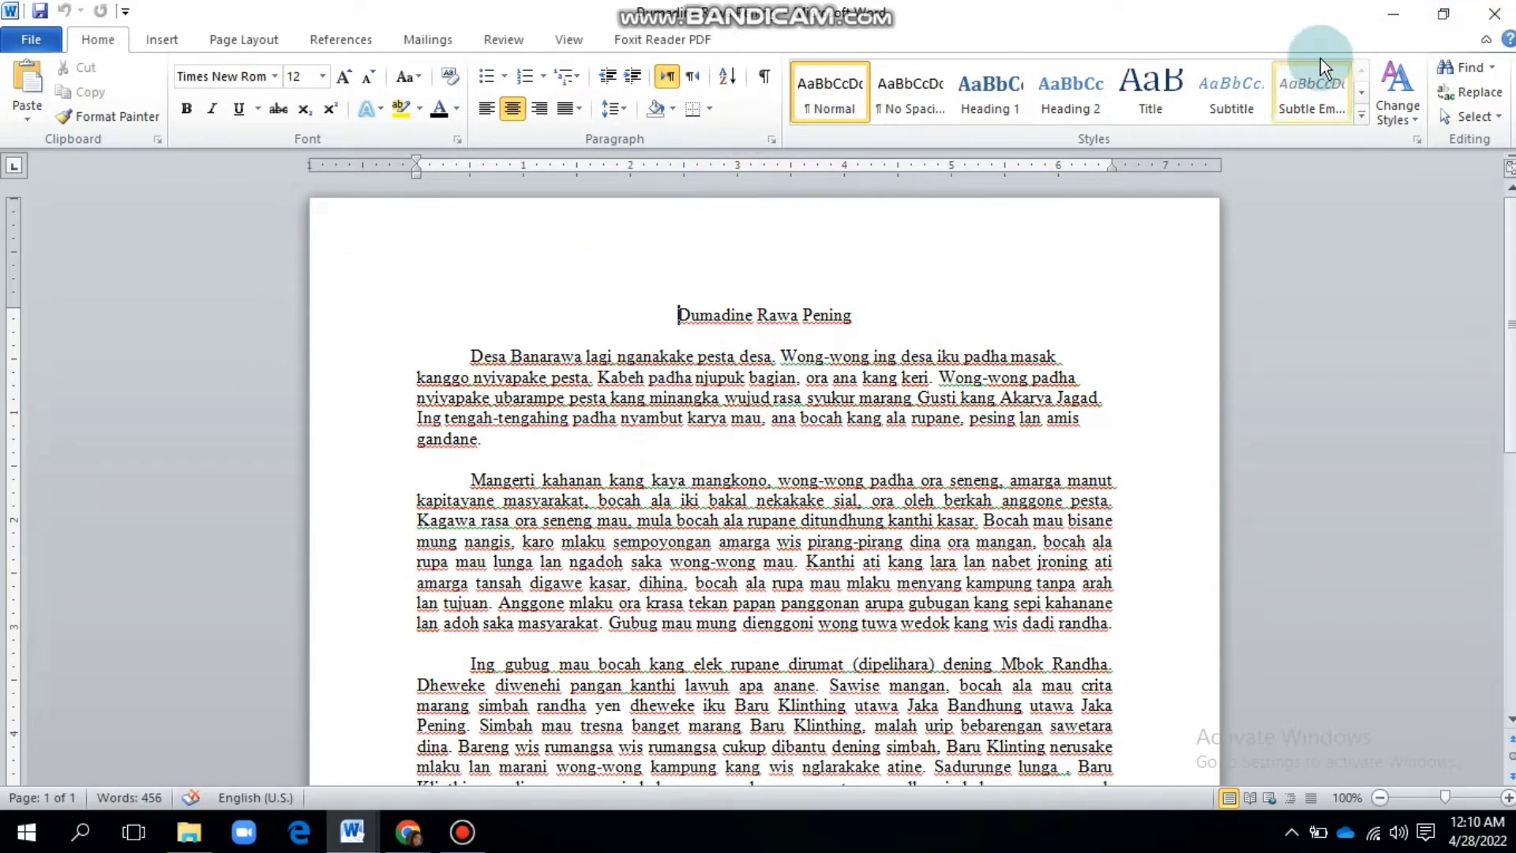
pyautogui.click(1488, 14)
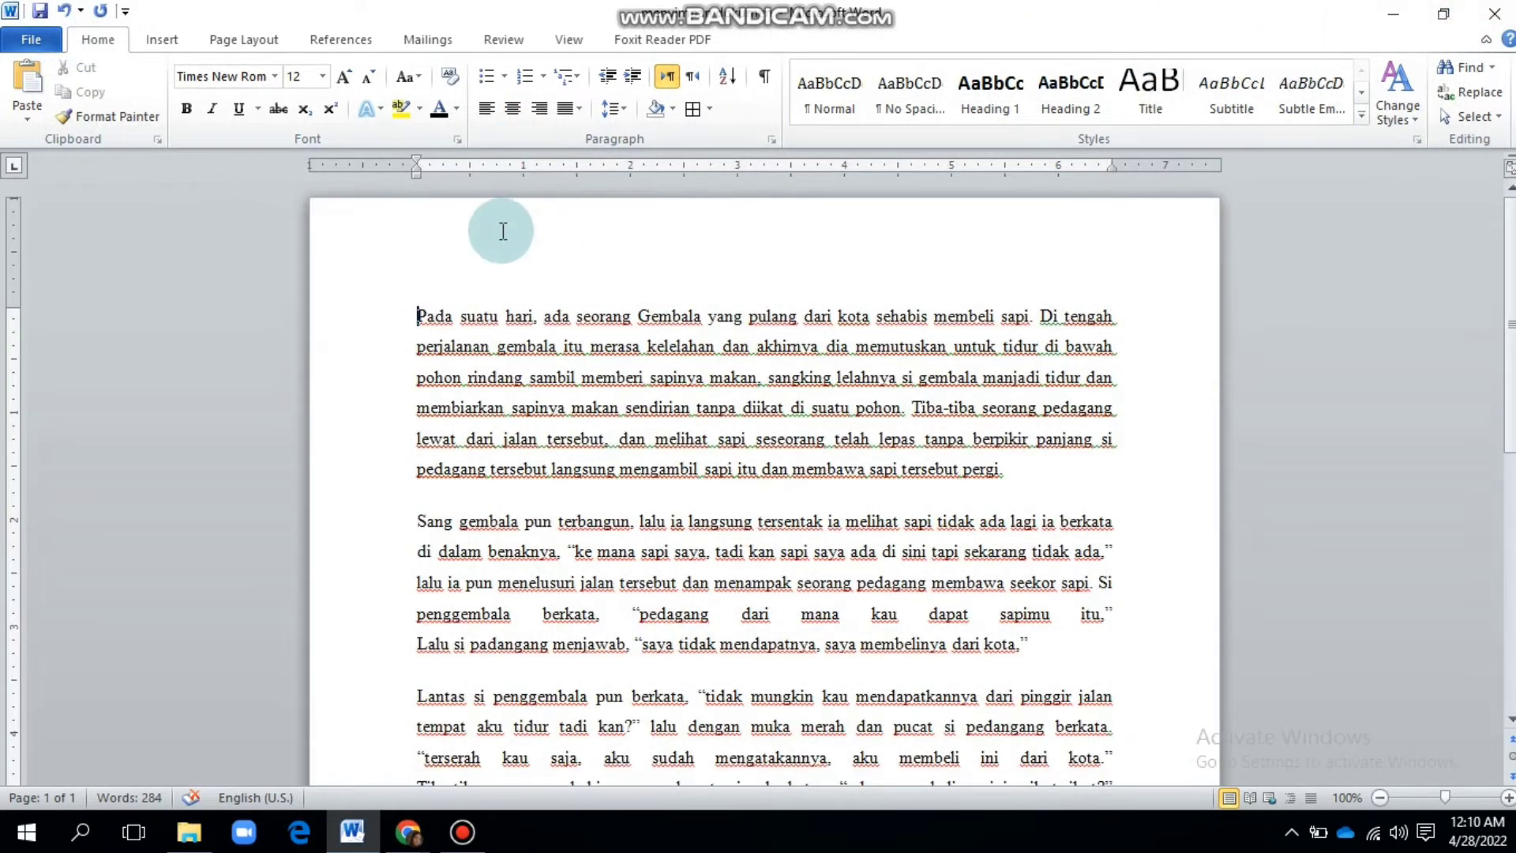
# Review the saved document's file information and browse the full lists of recent documents and recent places.
pyautogui.click(47, 41)
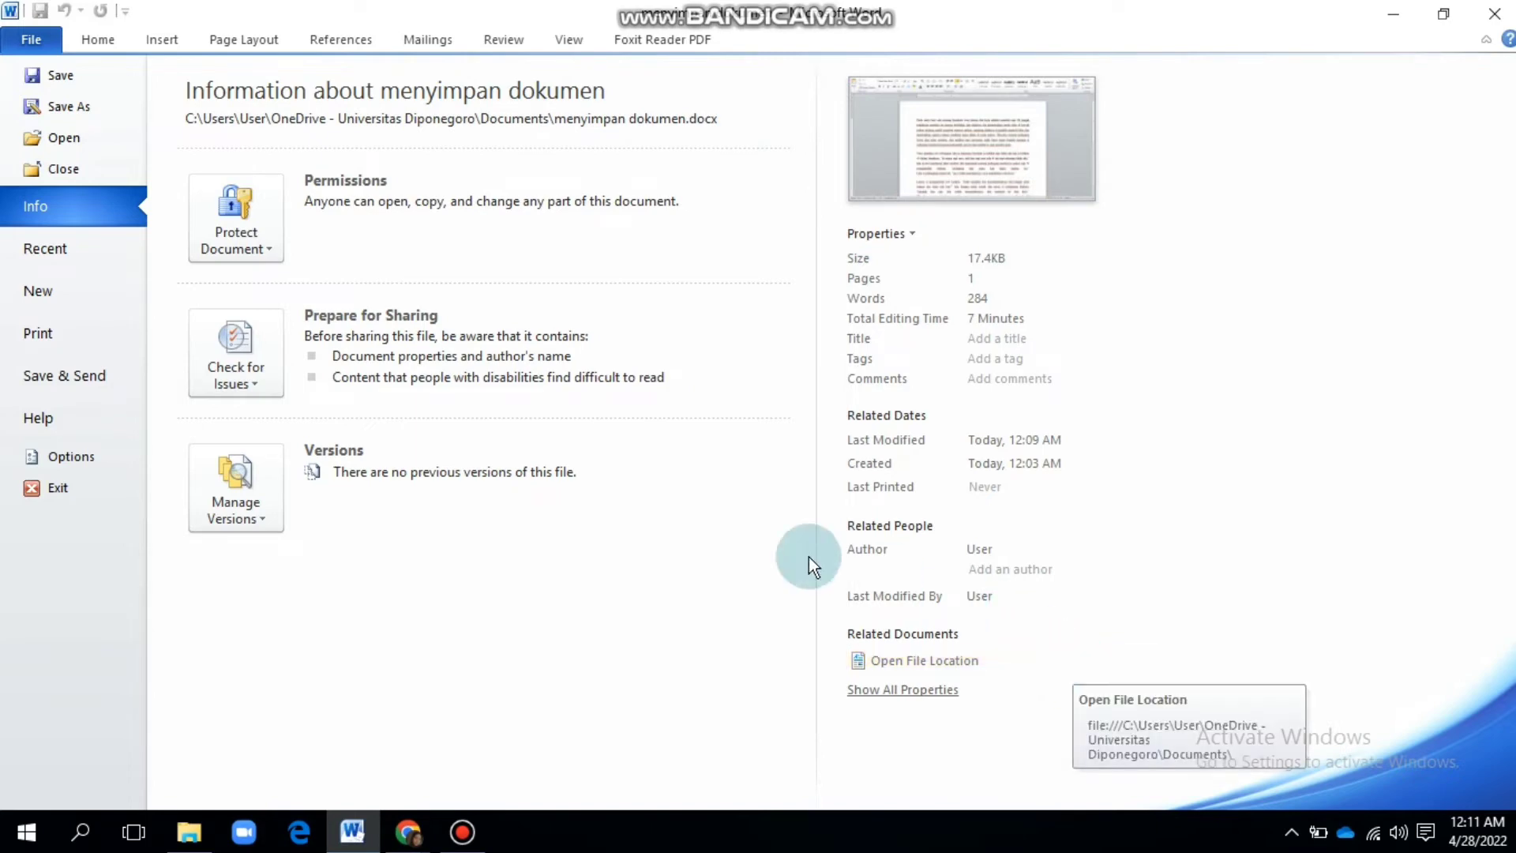
pyautogui.click(41, 248)
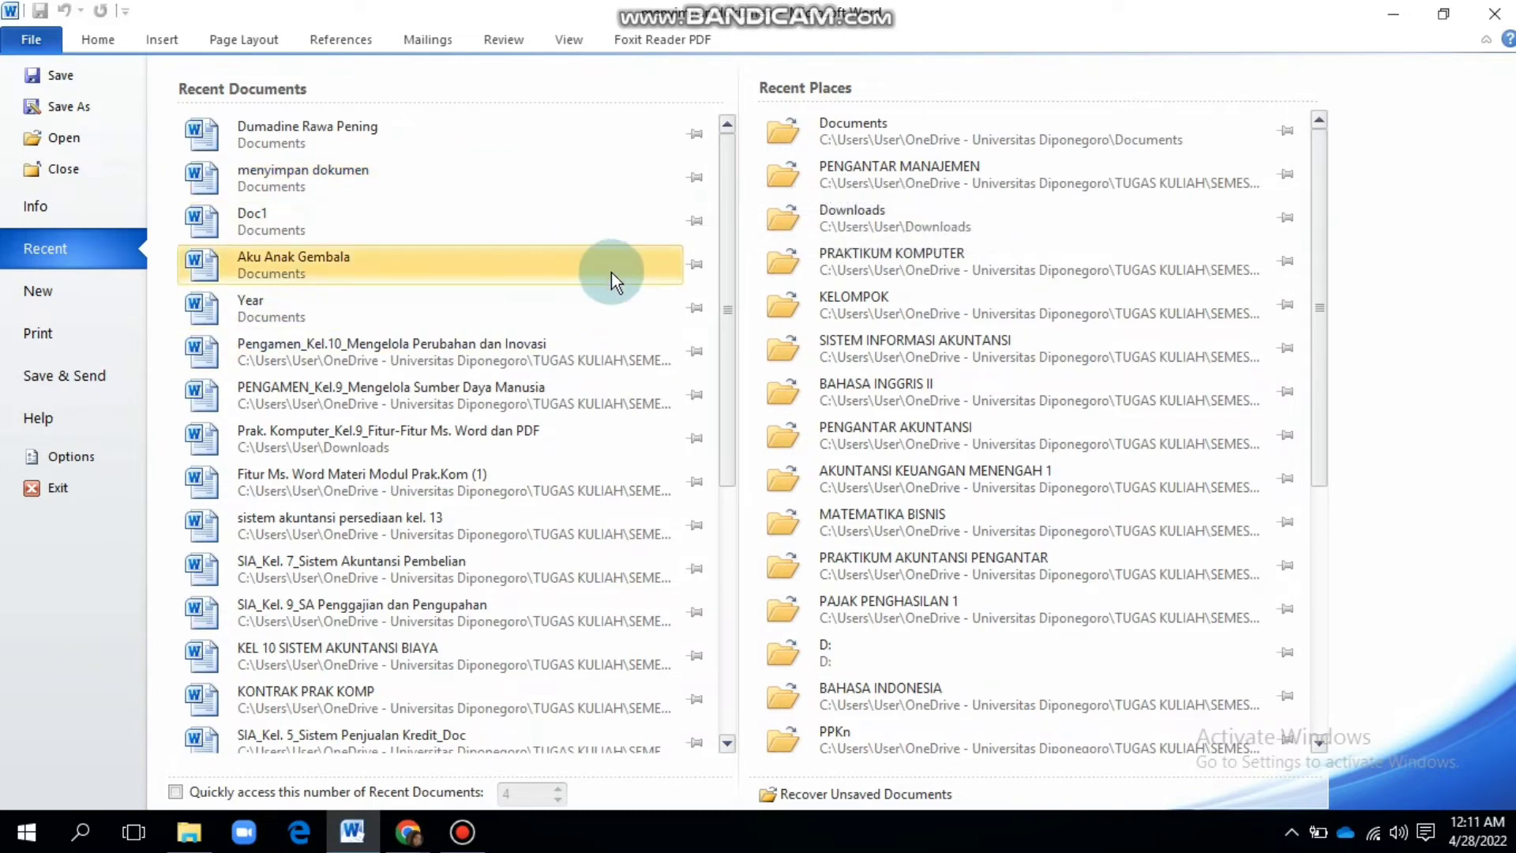
pyautogui.scroll(-2, 613, 281)
pyautogui.scroll(-2, 613, 289)
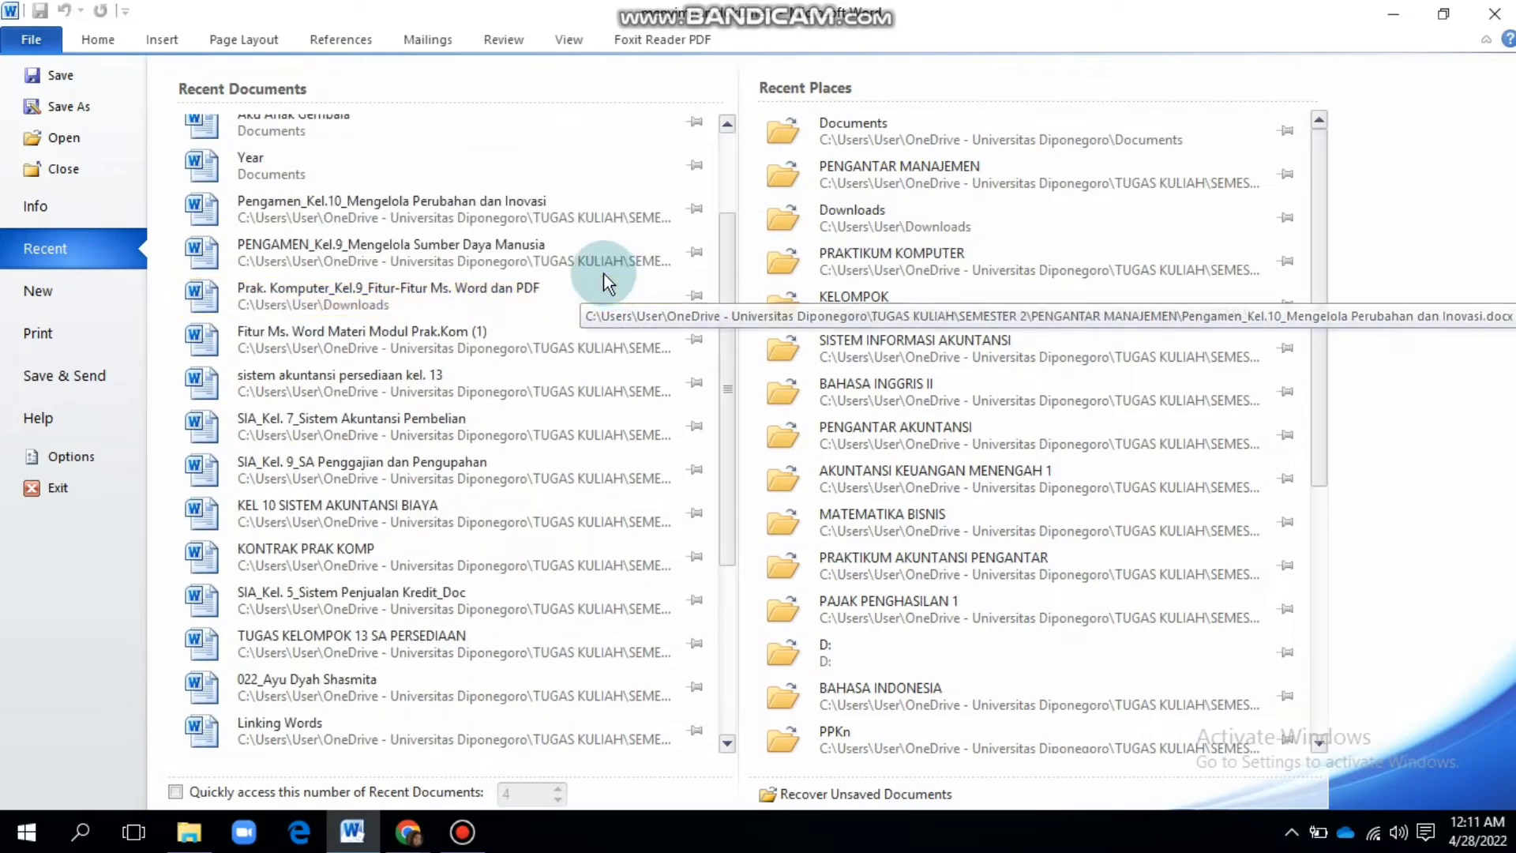
pyautogui.scroll(-2, 1058, 276)
pyautogui.scroll(-10, 1055, 272)
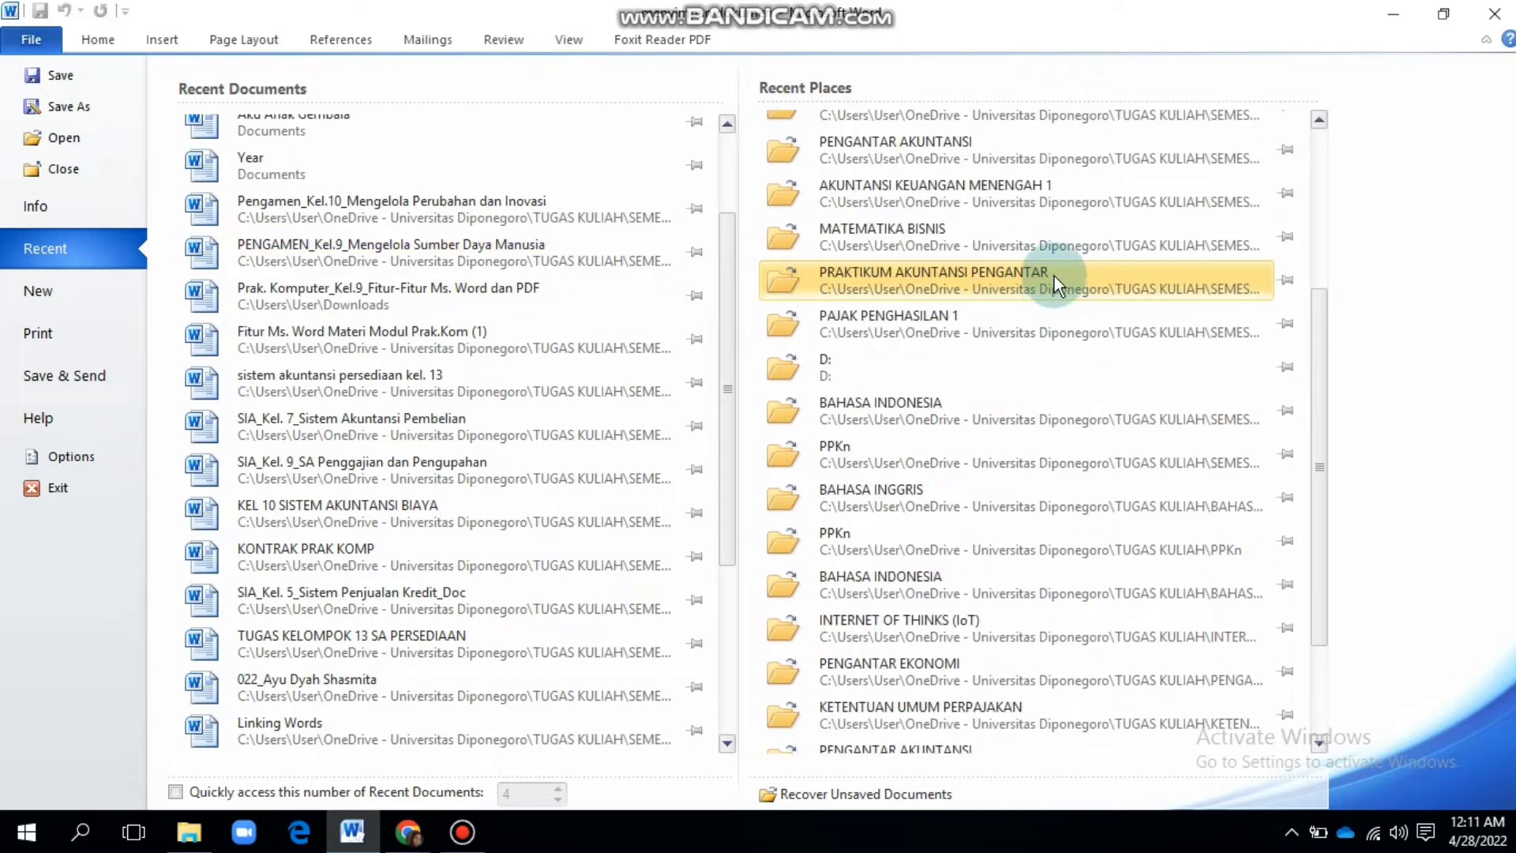
pyautogui.scroll(-4, 427, 286)
pyautogui.scroll(-5, 425, 276)
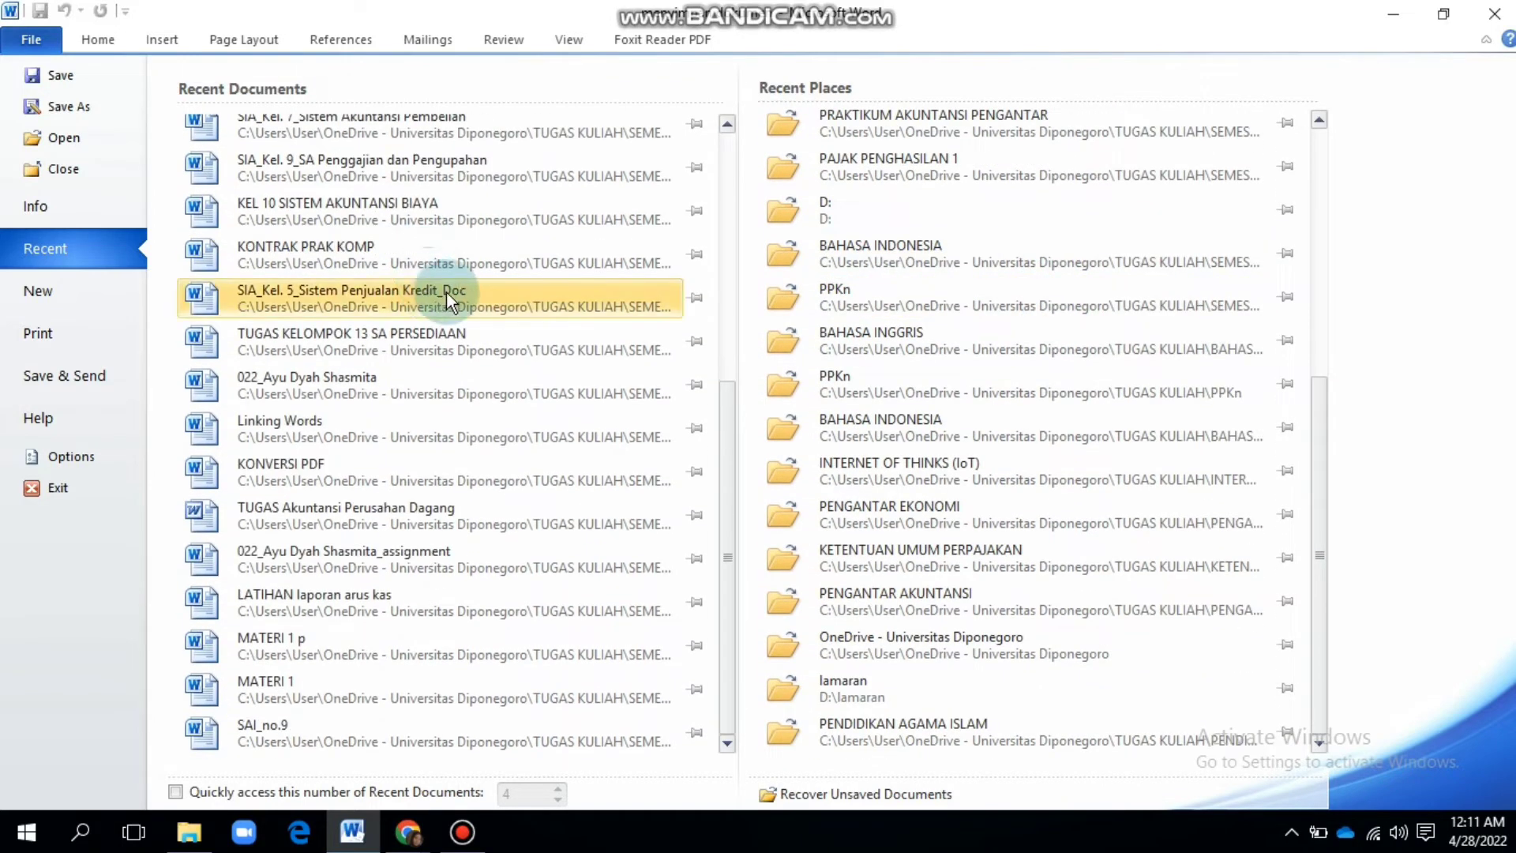
pyautogui.scroll(13, 442, 296)
pyautogui.scroll(12, 805, 345)
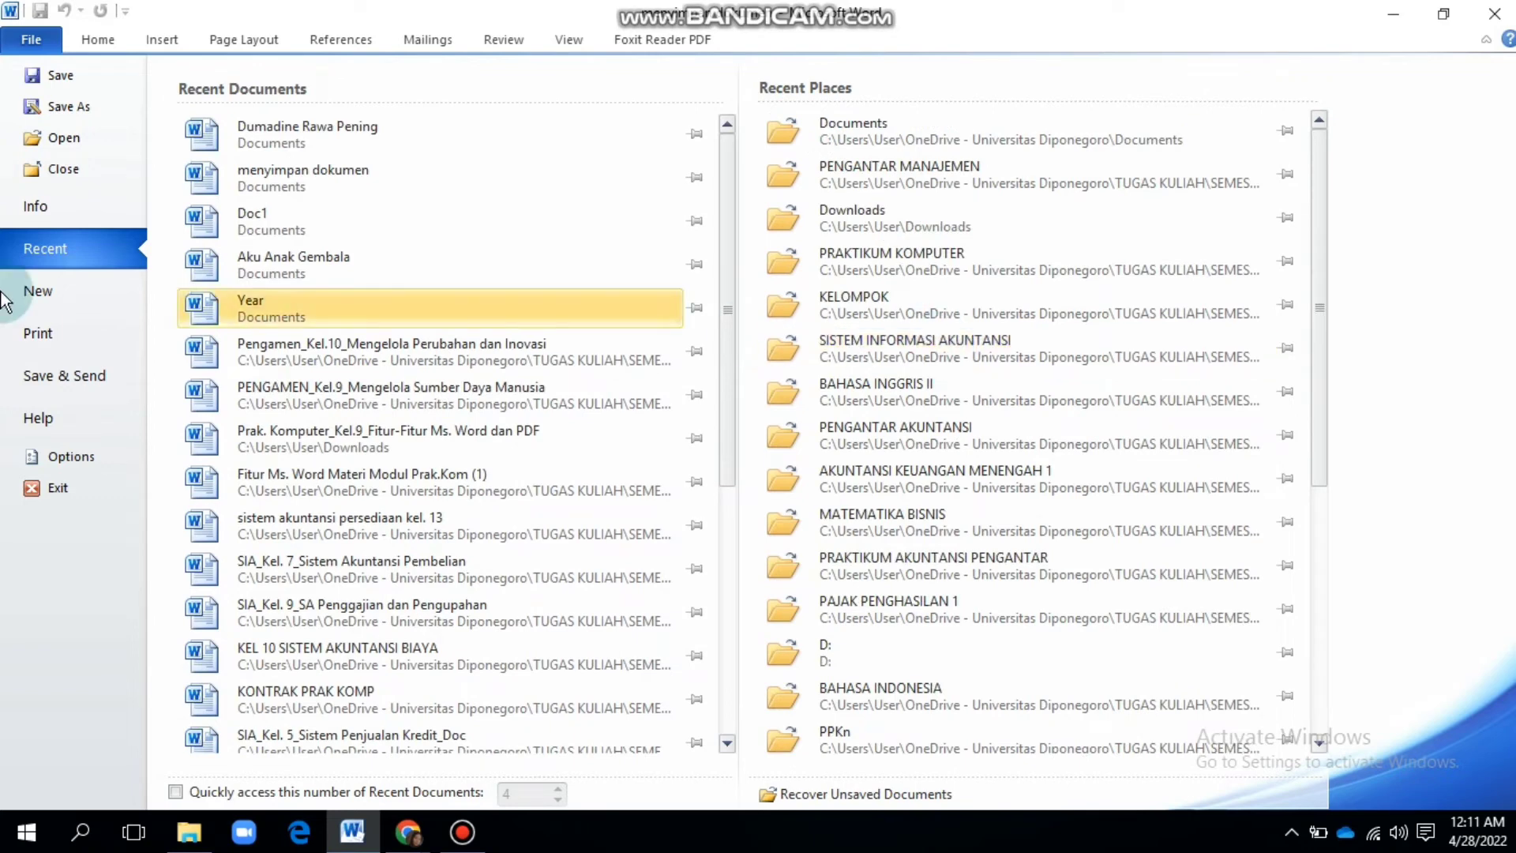
# Create a new blank document from the available templates and close it again.
pyautogui.click(99, 295)
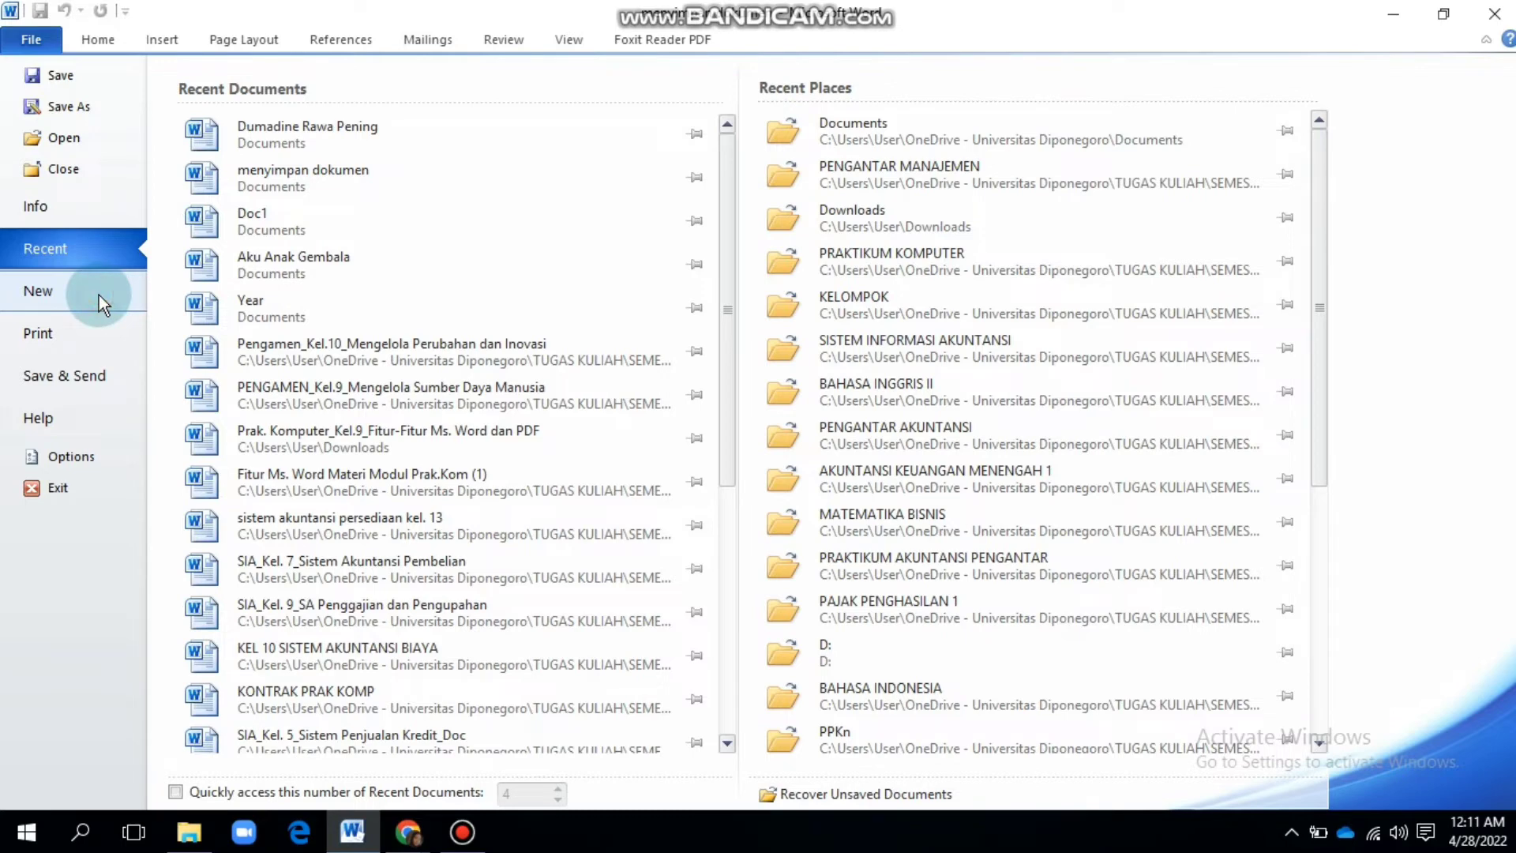
pyautogui.click(61, 295)
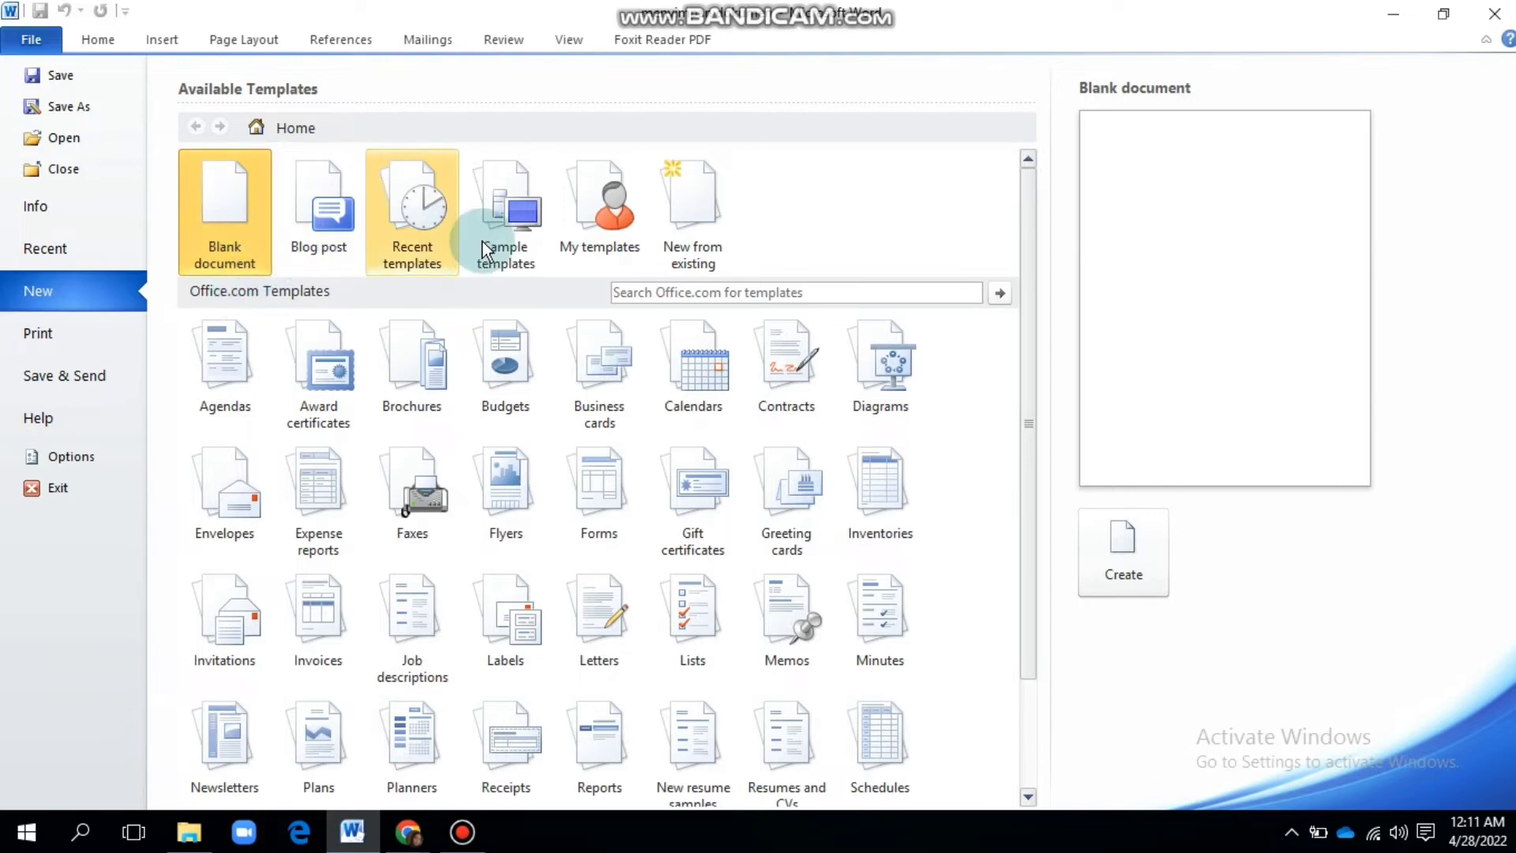
pyautogui.click(1141, 540)
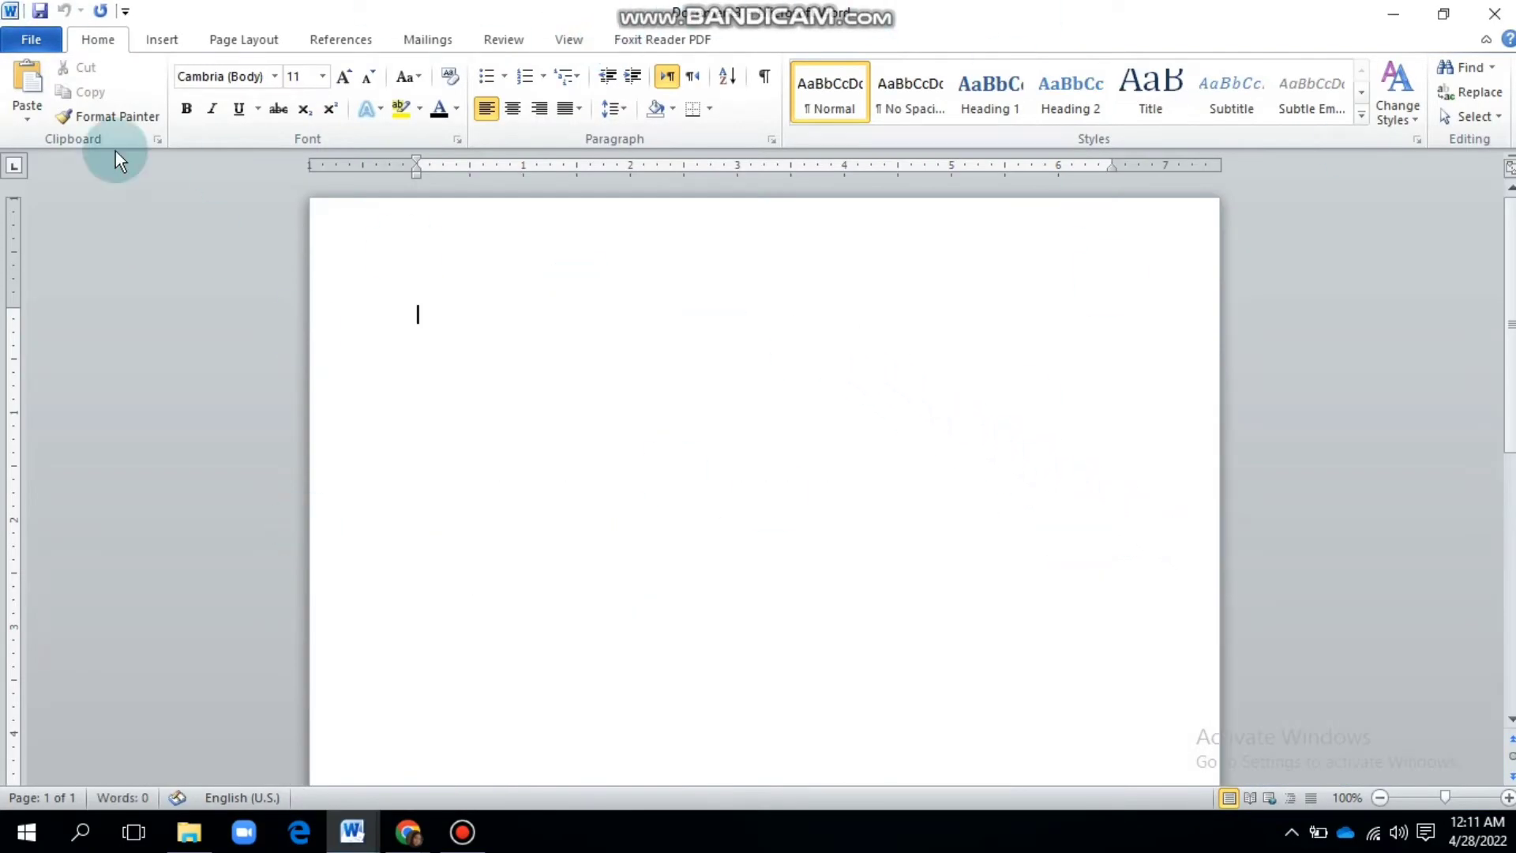
pyautogui.click(1495, 13)
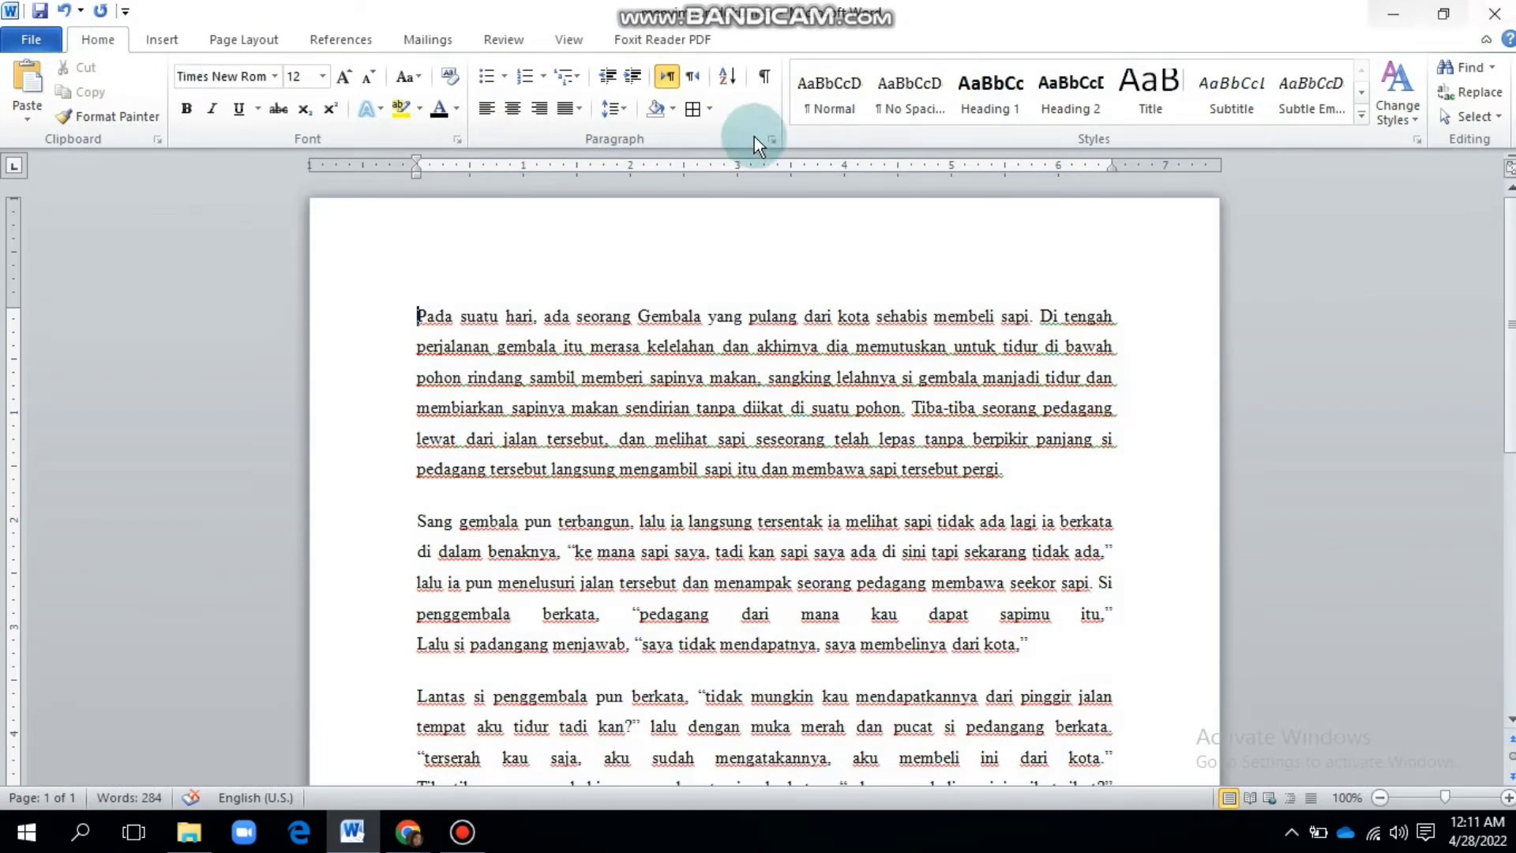
# Examine the print settings and preview, the Save & Send options and the Help information for the saved document.
pyautogui.click(19, 46)
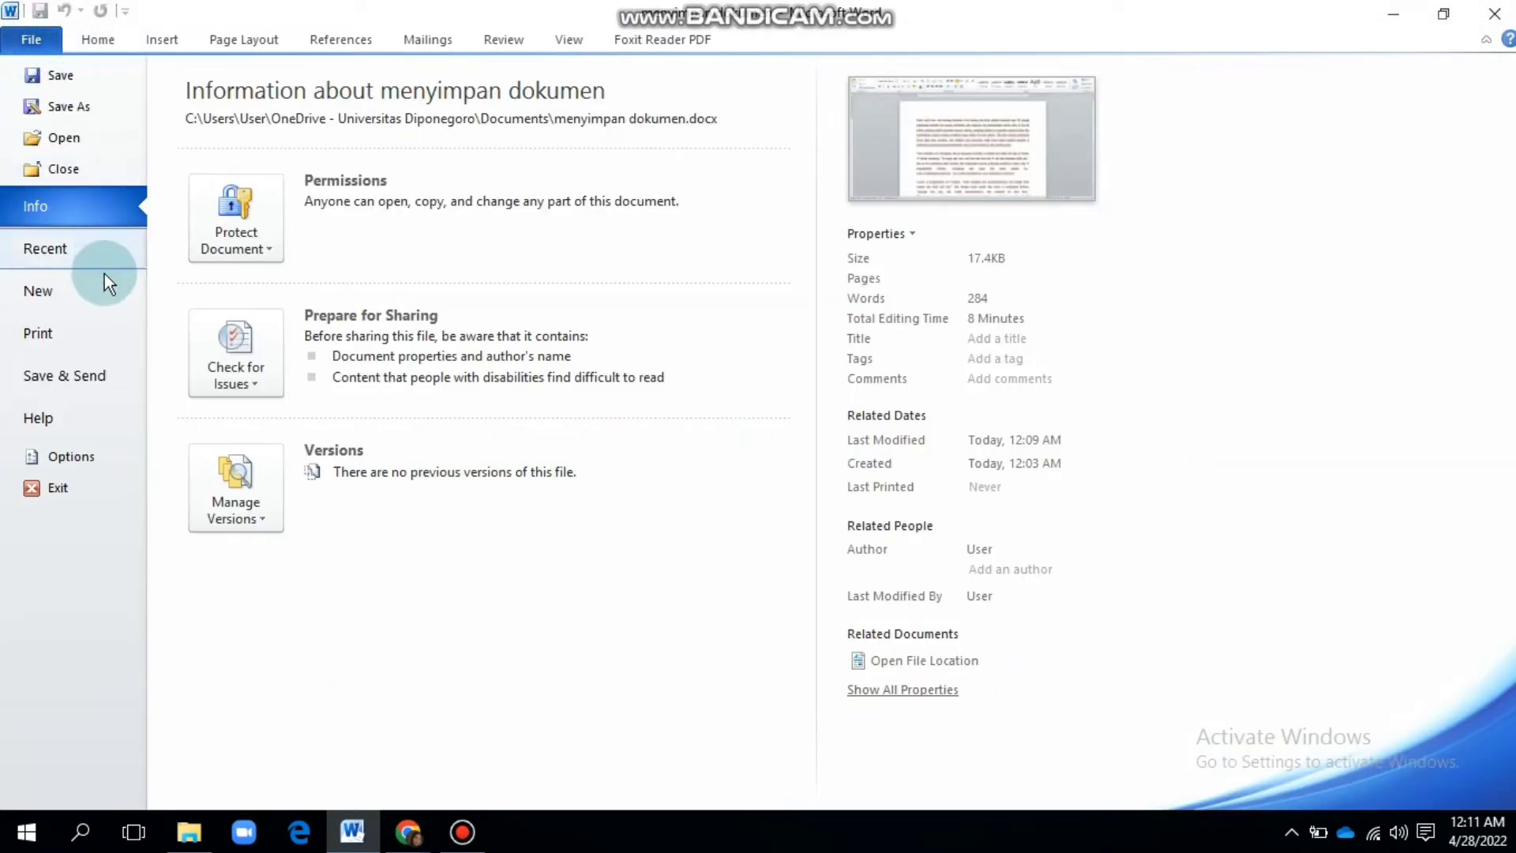
pyautogui.click(67, 324)
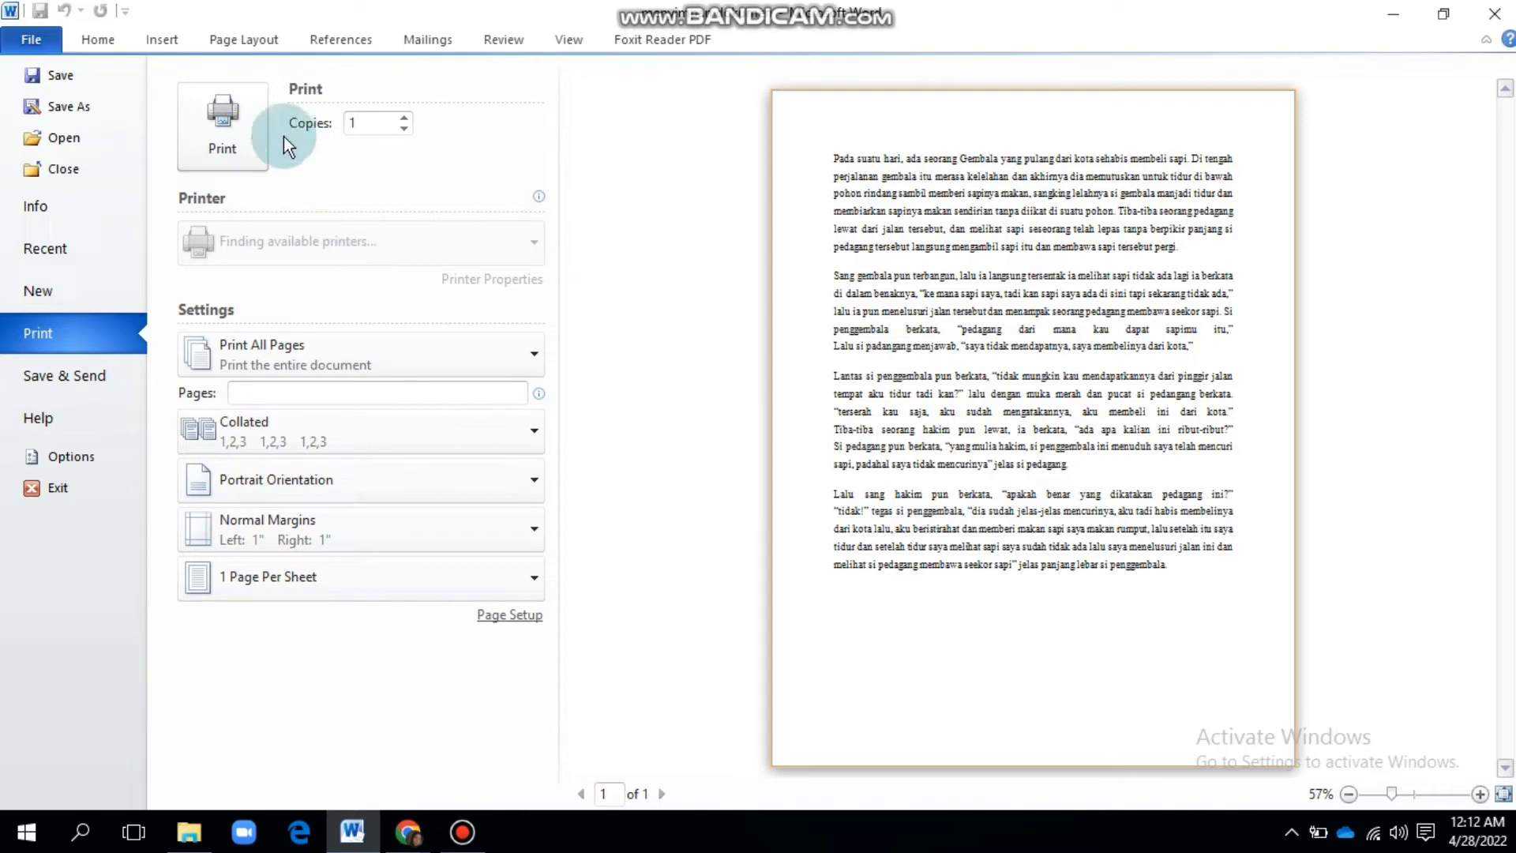
pyautogui.click(70, 377)
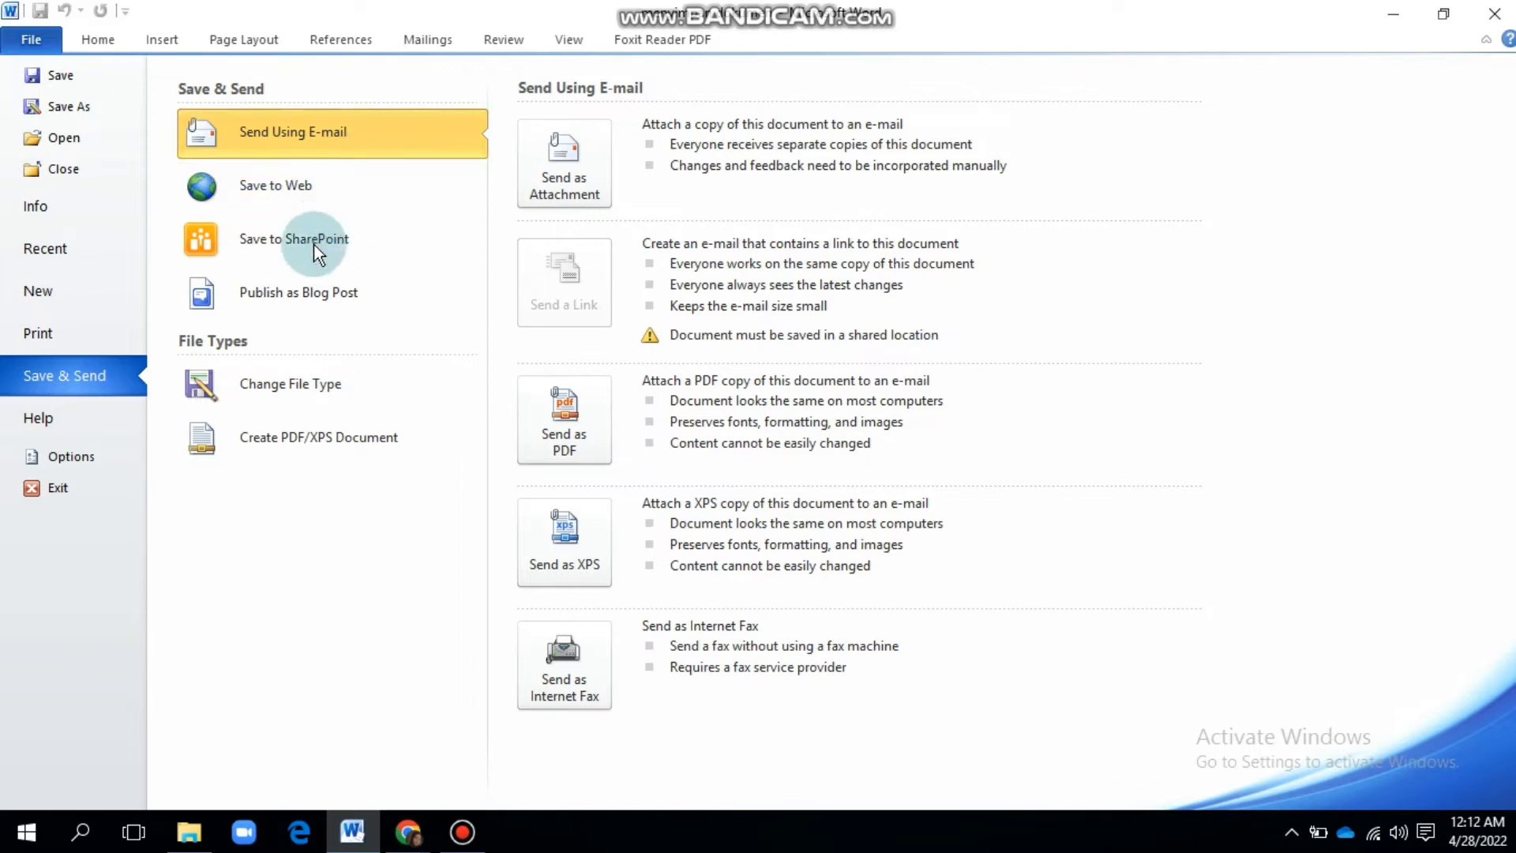
pyautogui.click(43, 416)
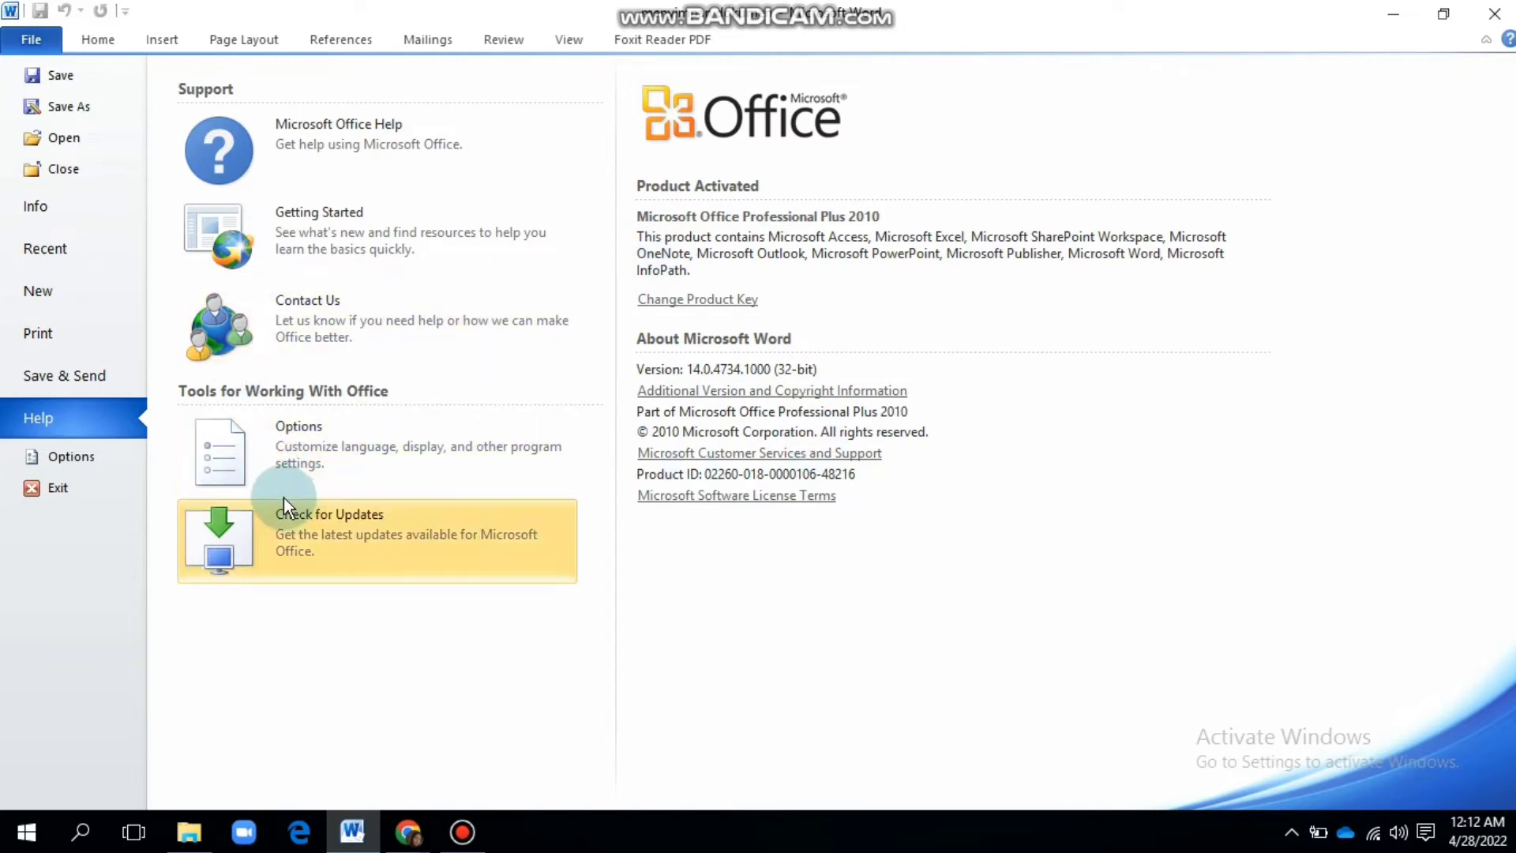
# Examine the Word Options categories, including General, Display, Proofing, Save, Advanced, Quick Access Toolbar and Trust Center, and close them without changes.
pyautogui.click(119, 452)
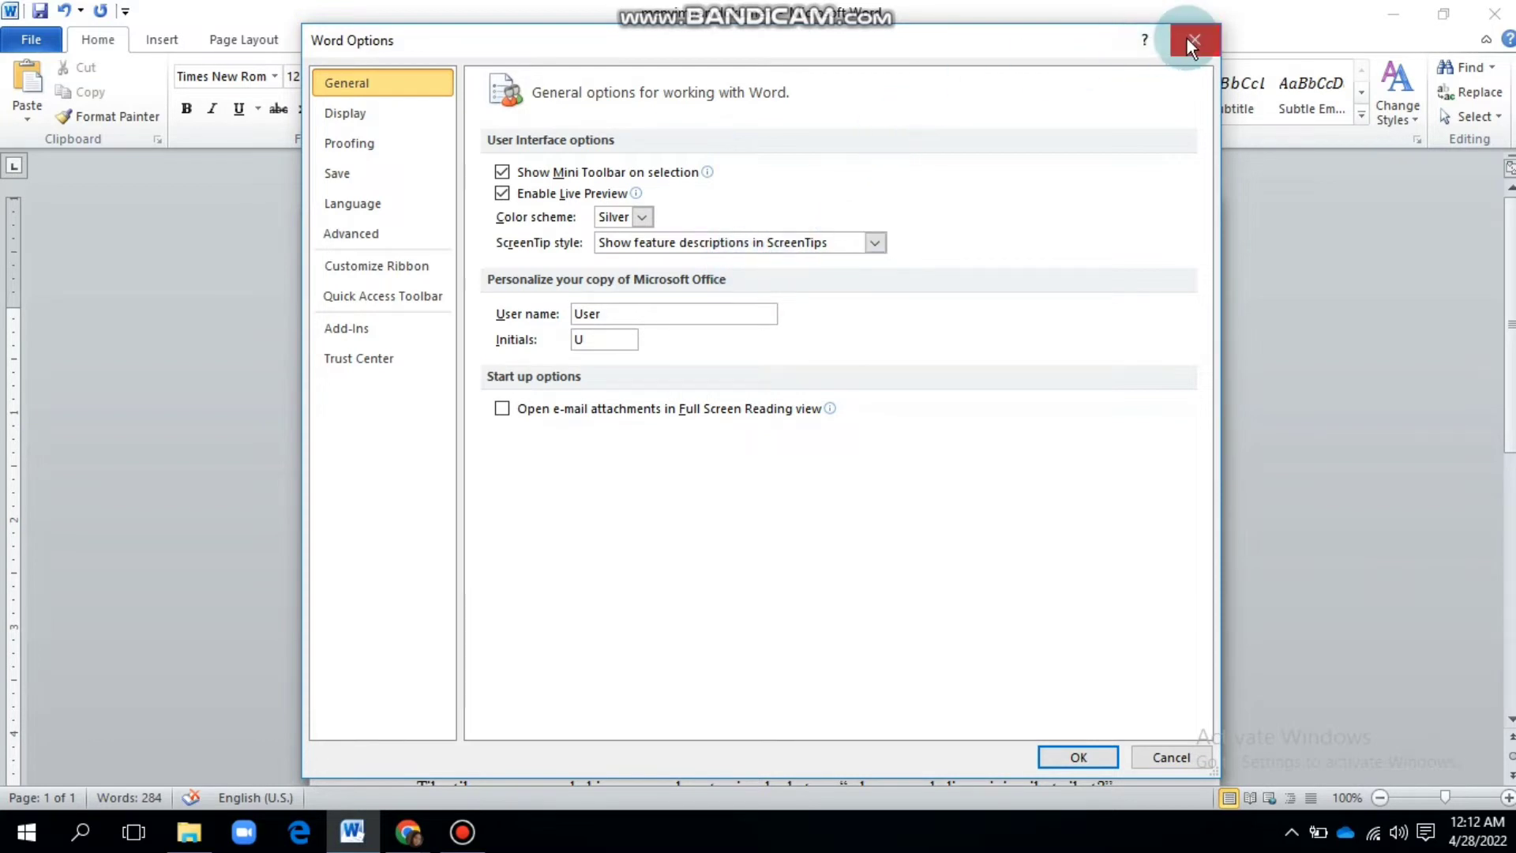
pyautogui.click(444, 105)
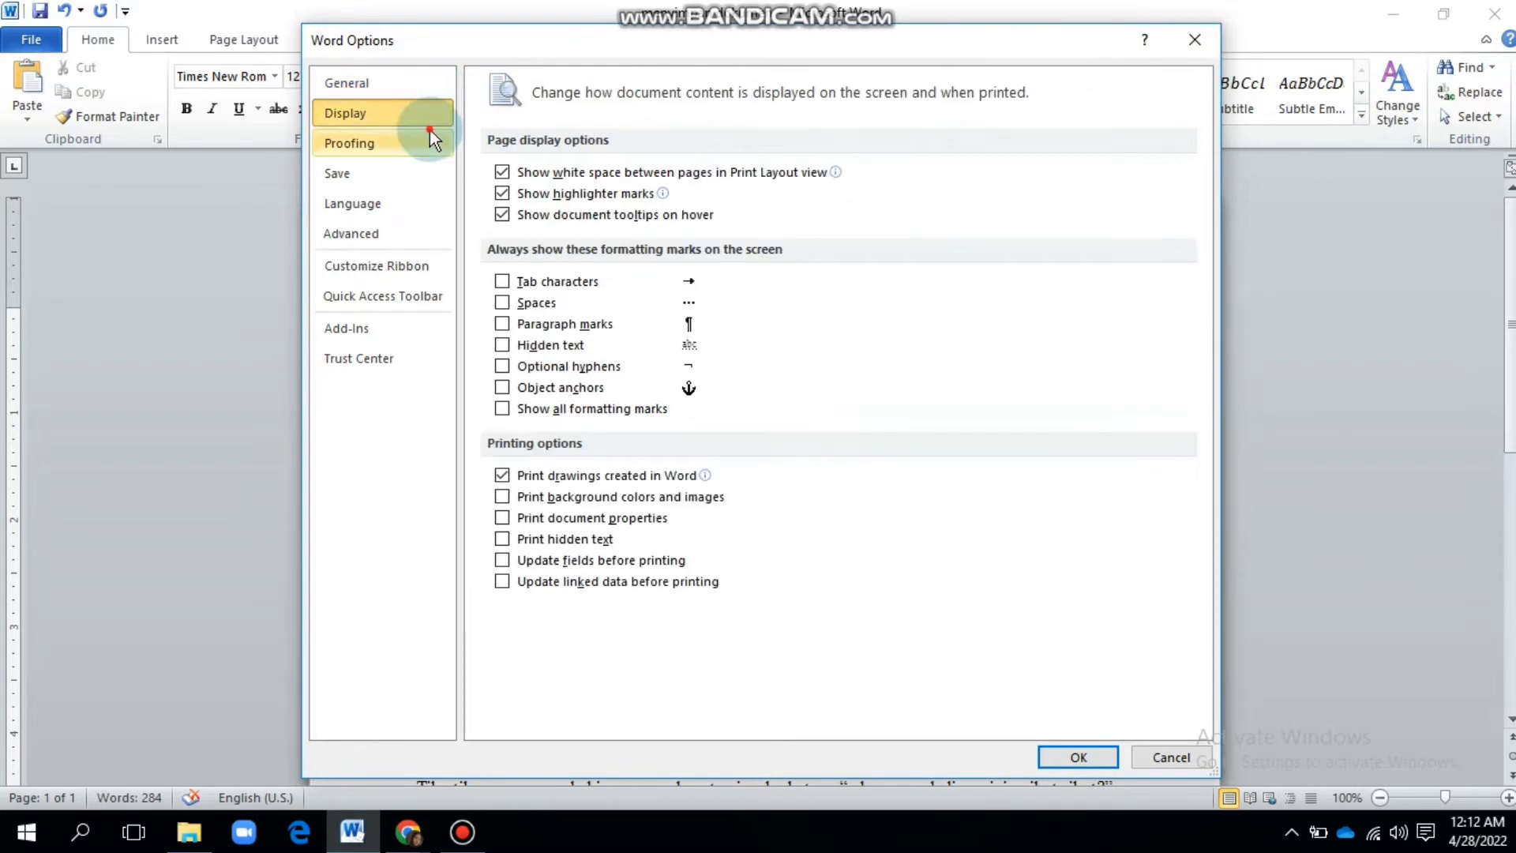
pyautogui.click(429, 130)
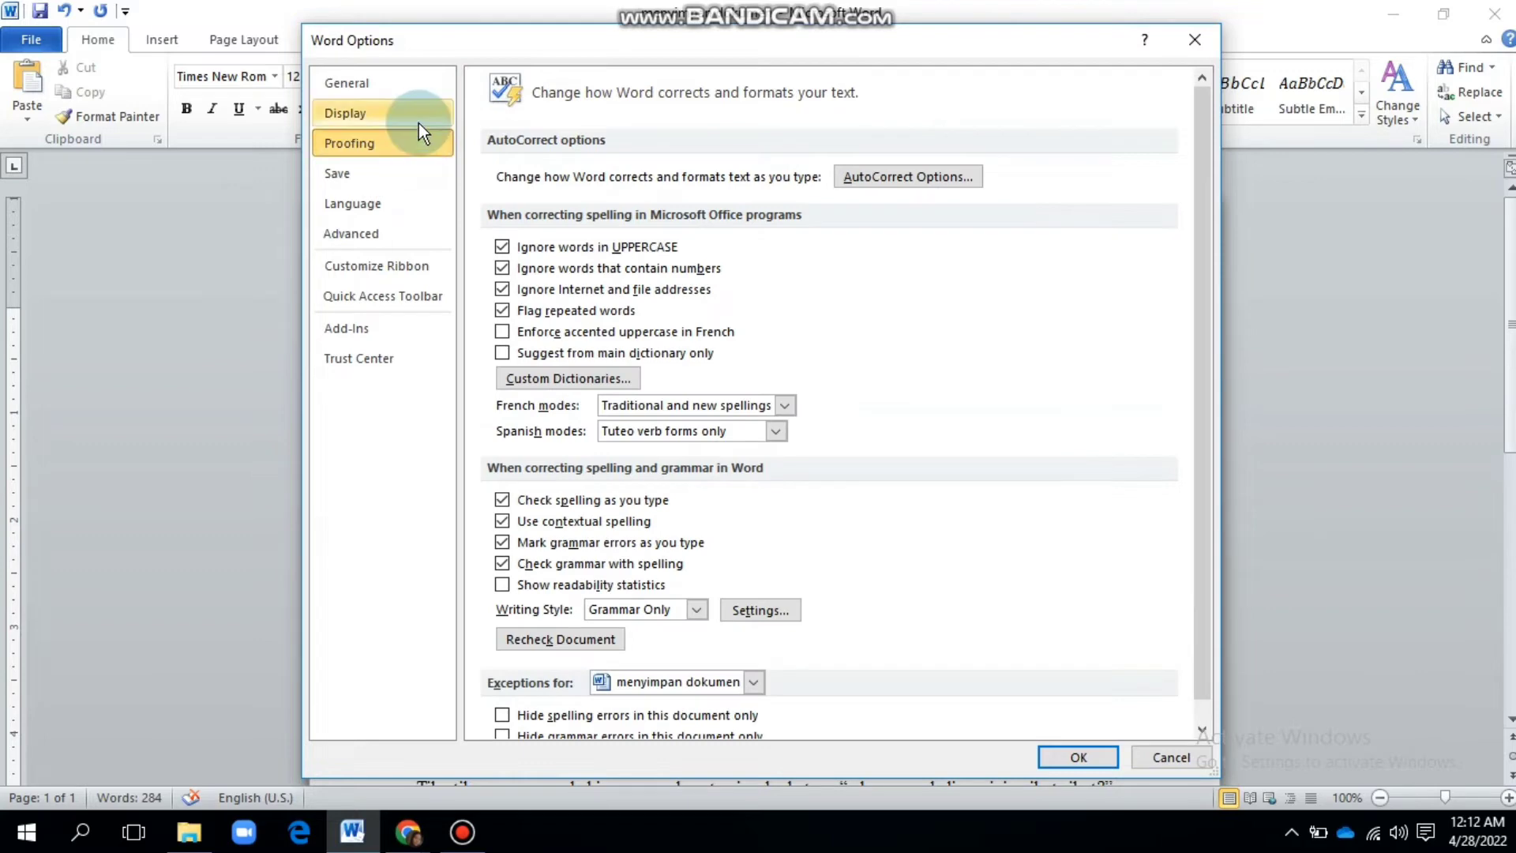
pyautogui.click(415, 91)
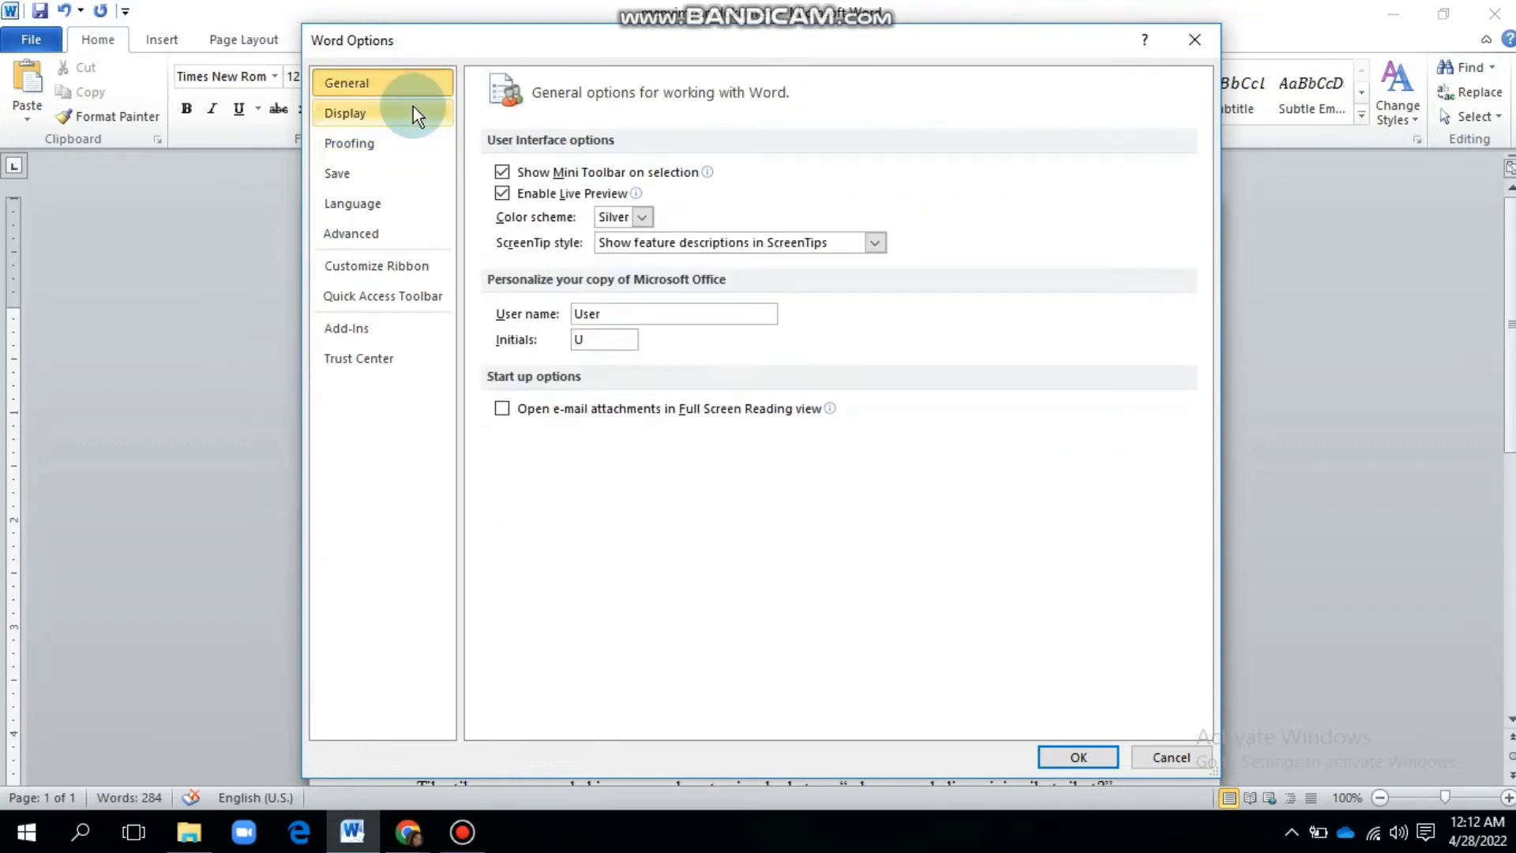
pyautogui.click(413, 107)
pyautogui.click(406, 141)
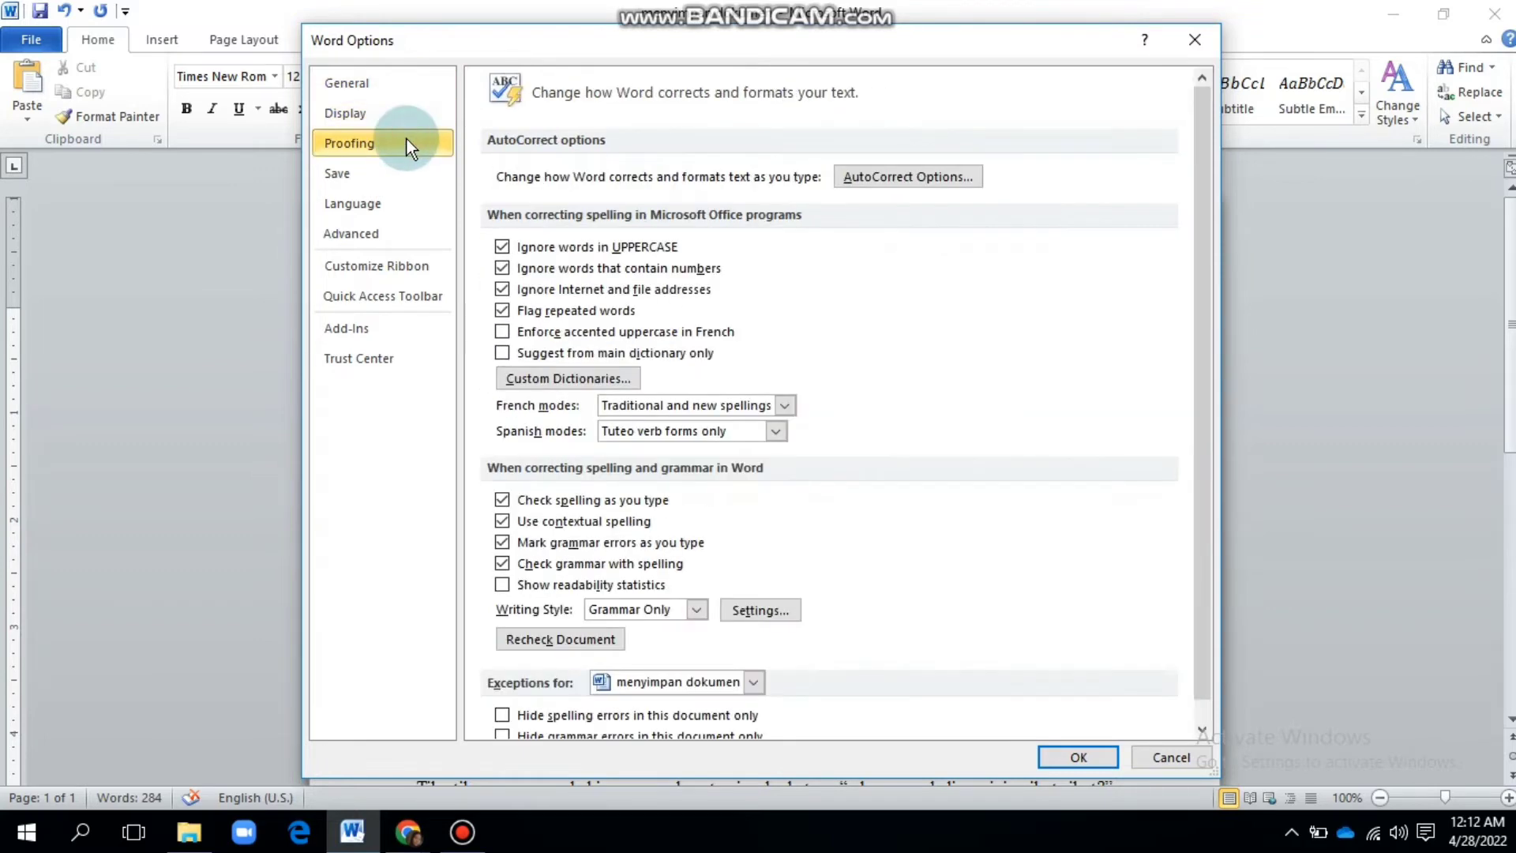
pyautogui.click(401, 178)
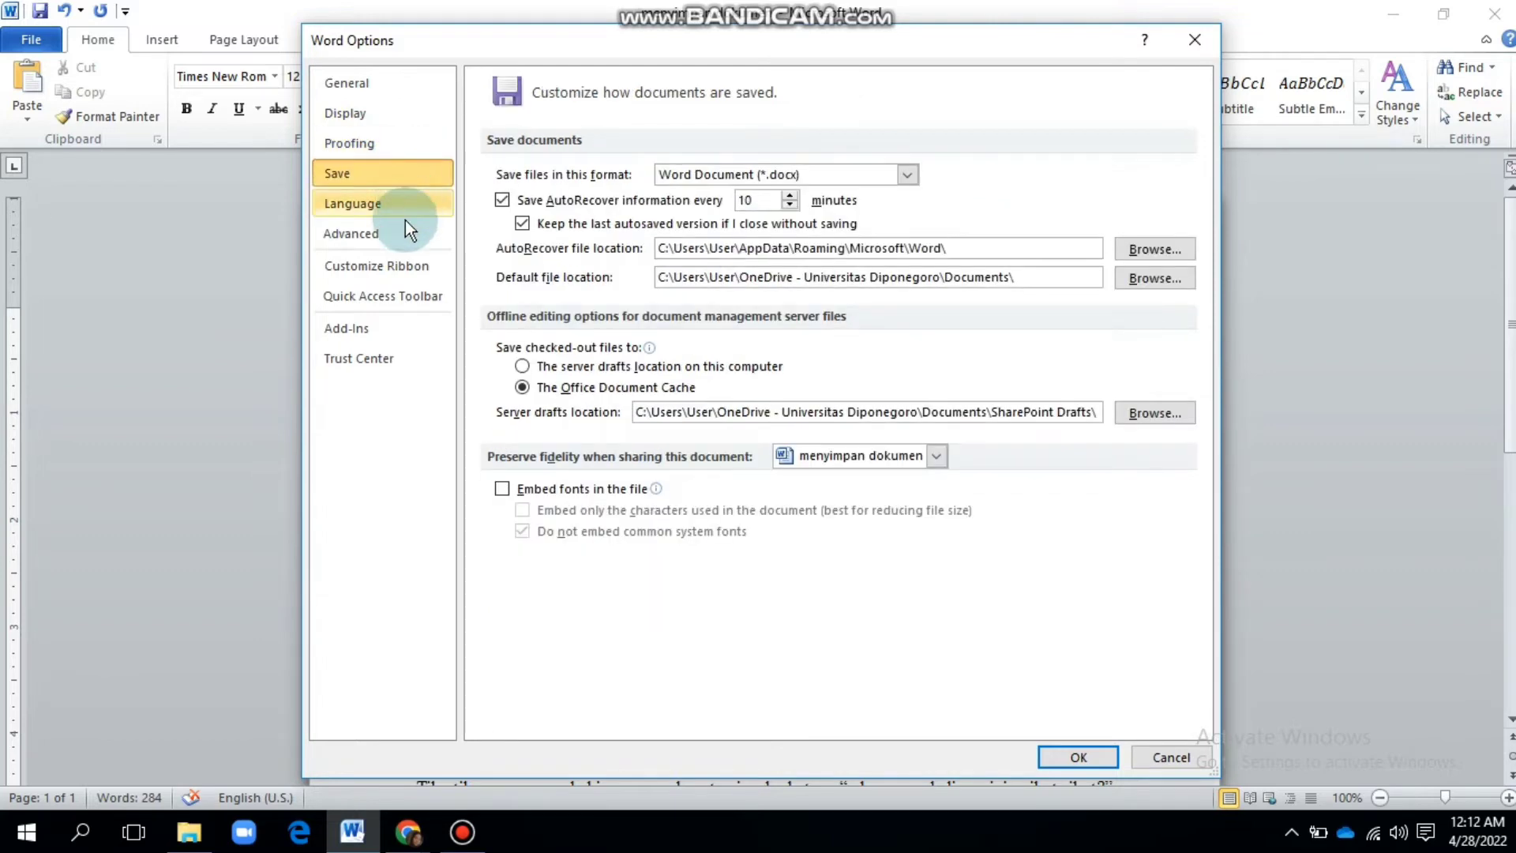
pyautogui.click(409, 203)
pyautogui.click(401, 231)
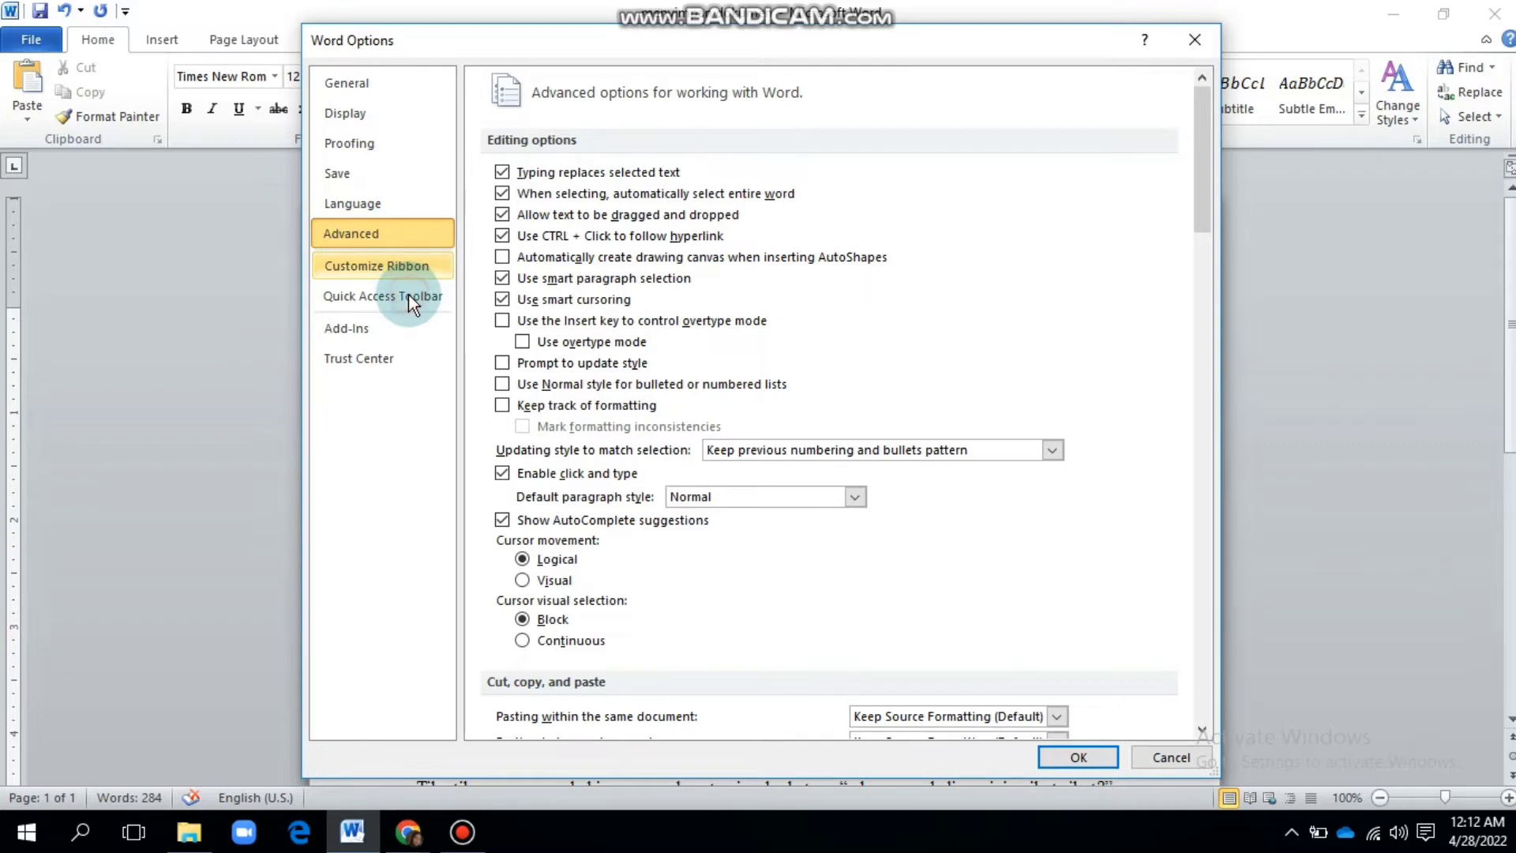
pyautogui.click(409, 294)
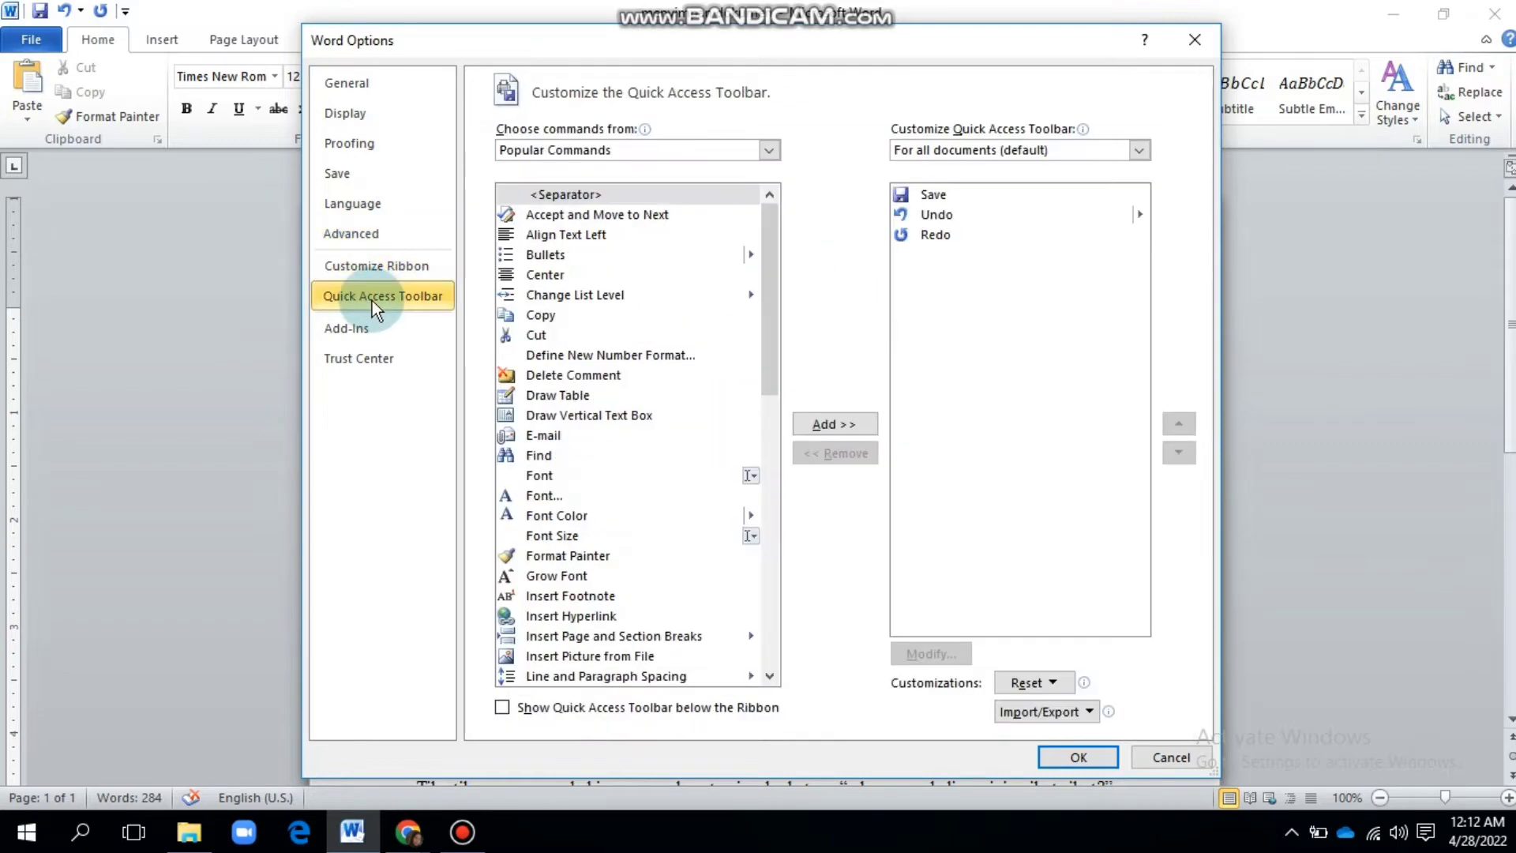
pyautogui.click(359, 360)
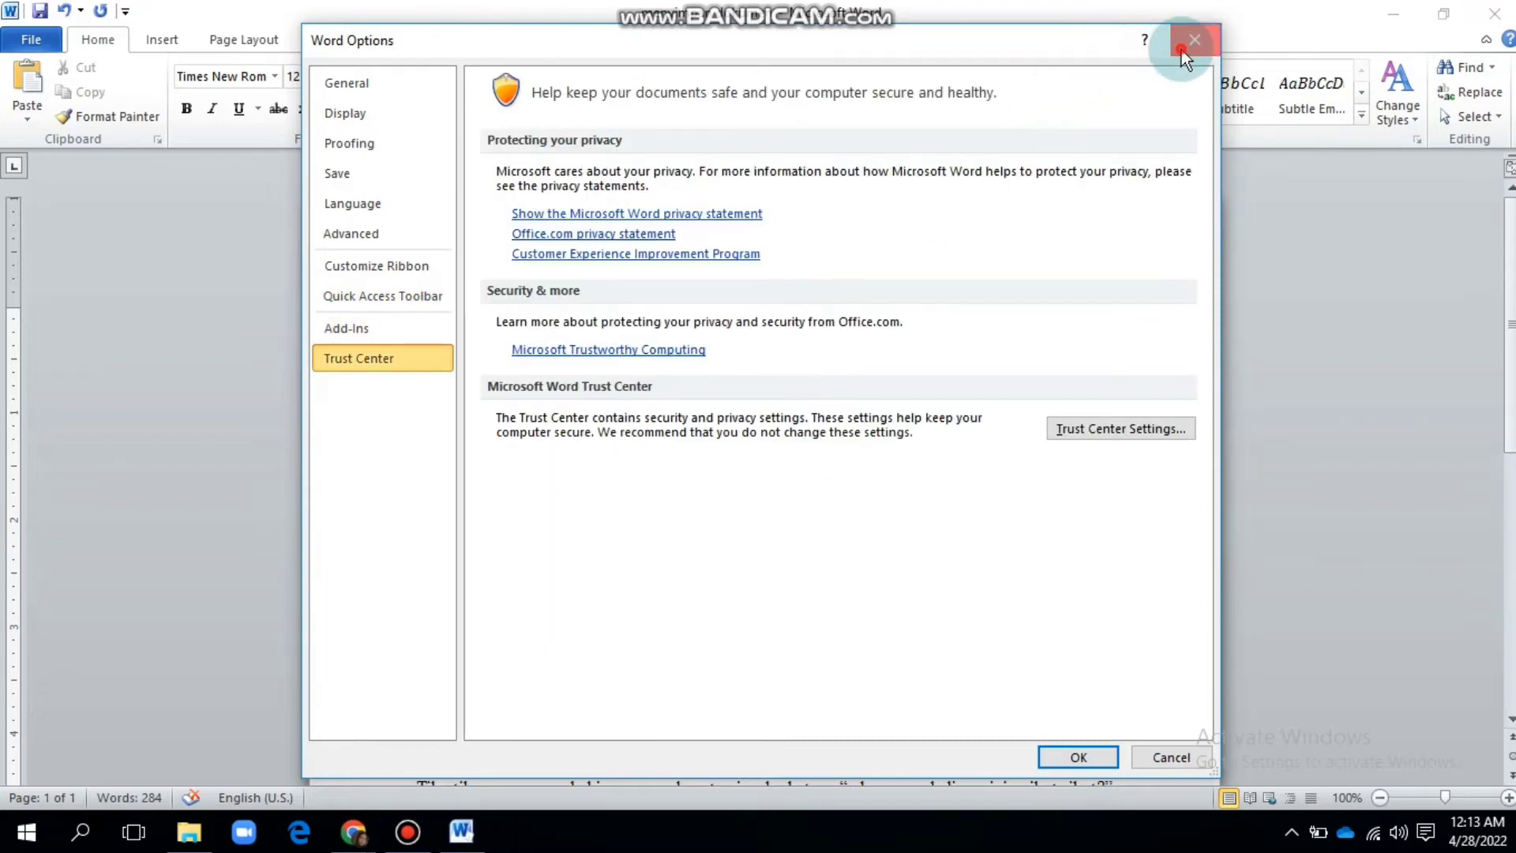
pyautogui.click(1185, 47)
pyautogui.click(30, 39)
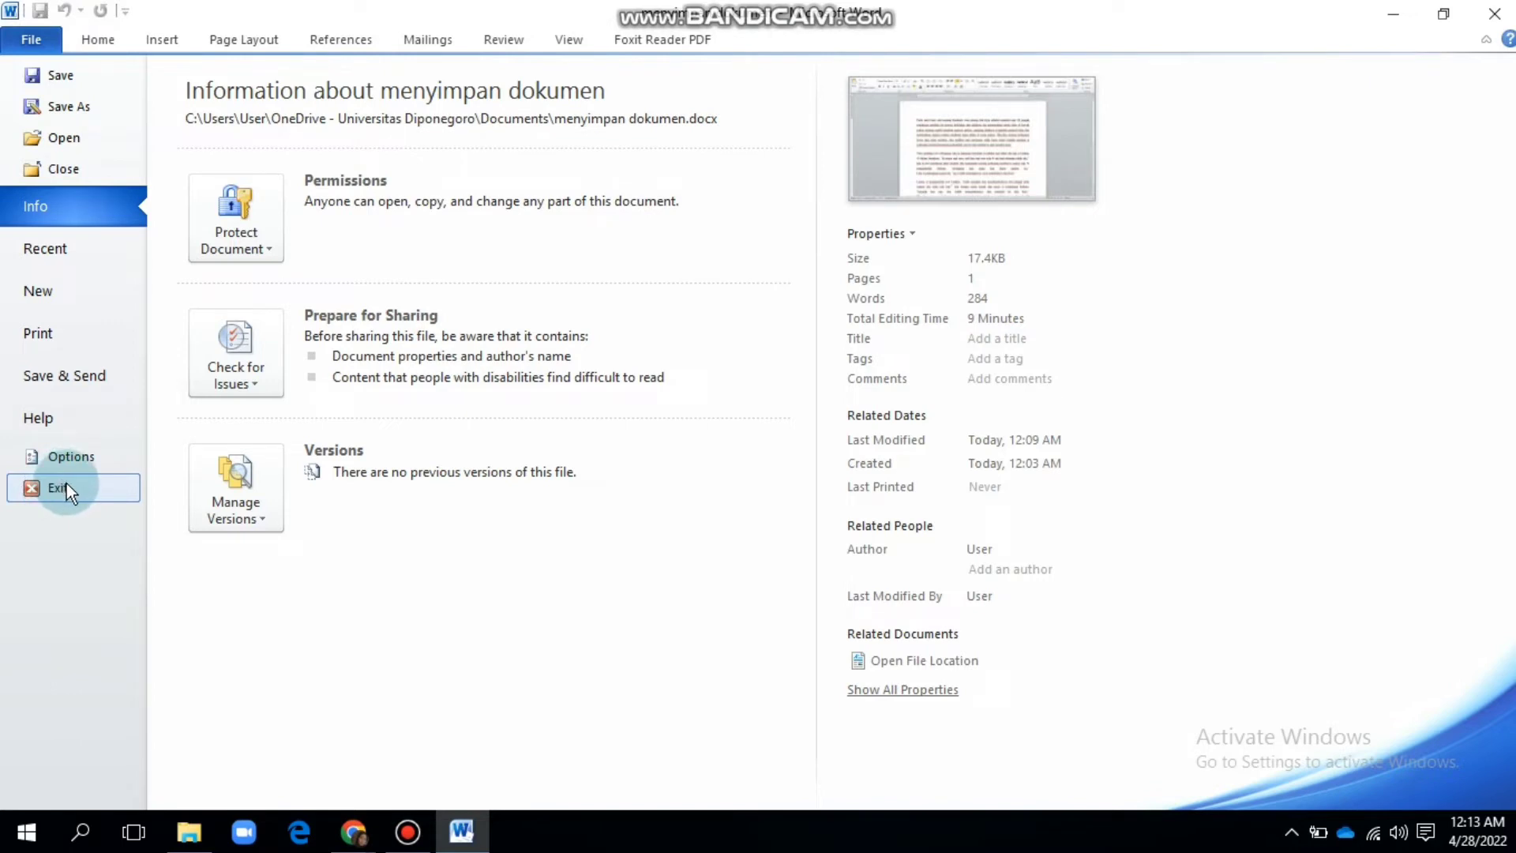
pyautogui.click(24, 43)
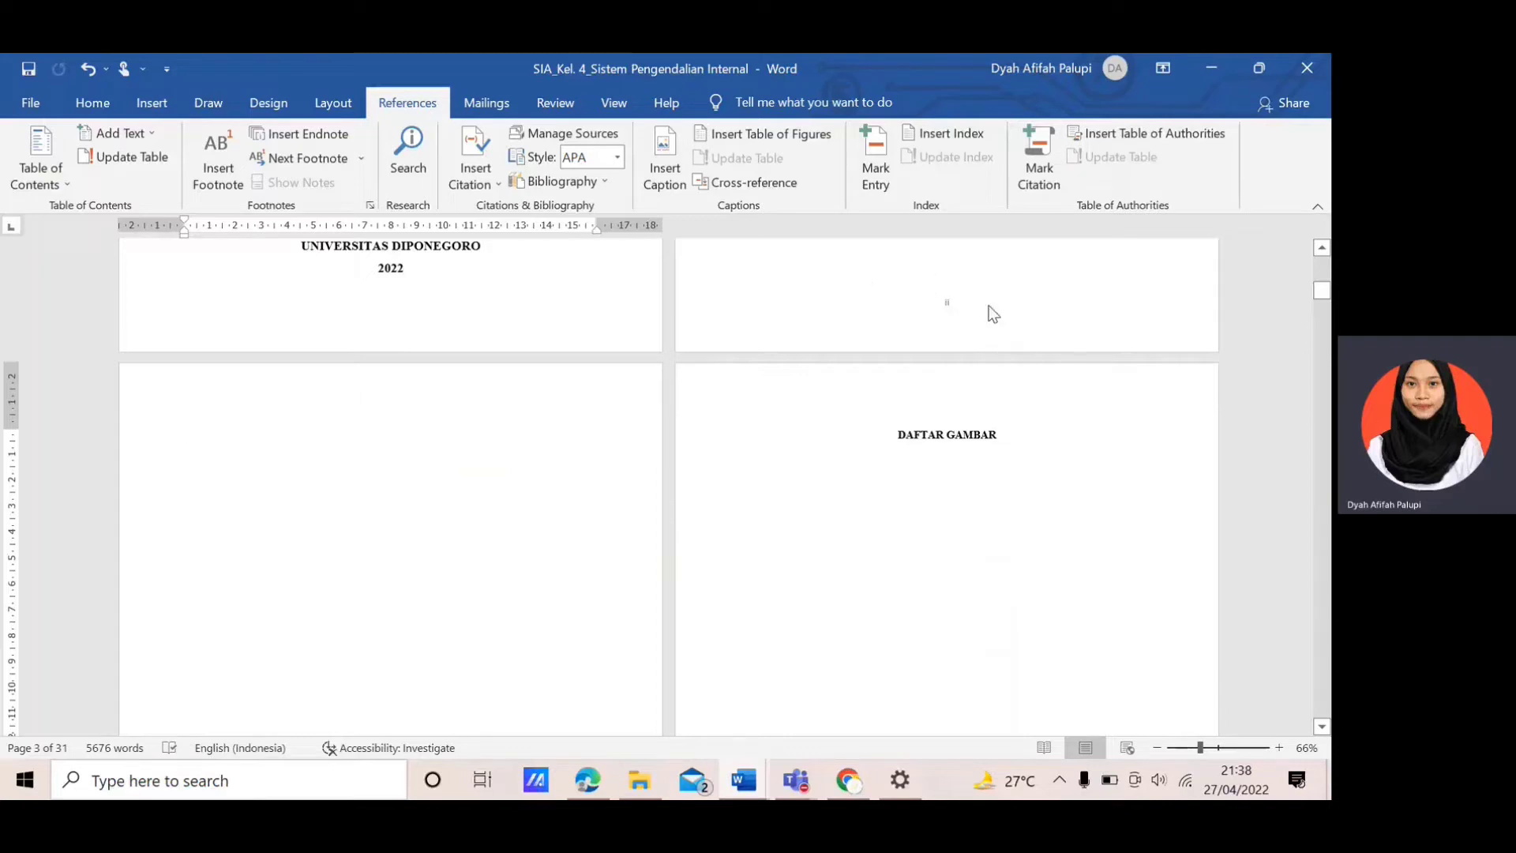
# Check the style of the DAFTAR GAMBAR heading, then insert the Automatic Table 1 table of contents on the blank page before it.
pyautogui.click(962, 437)
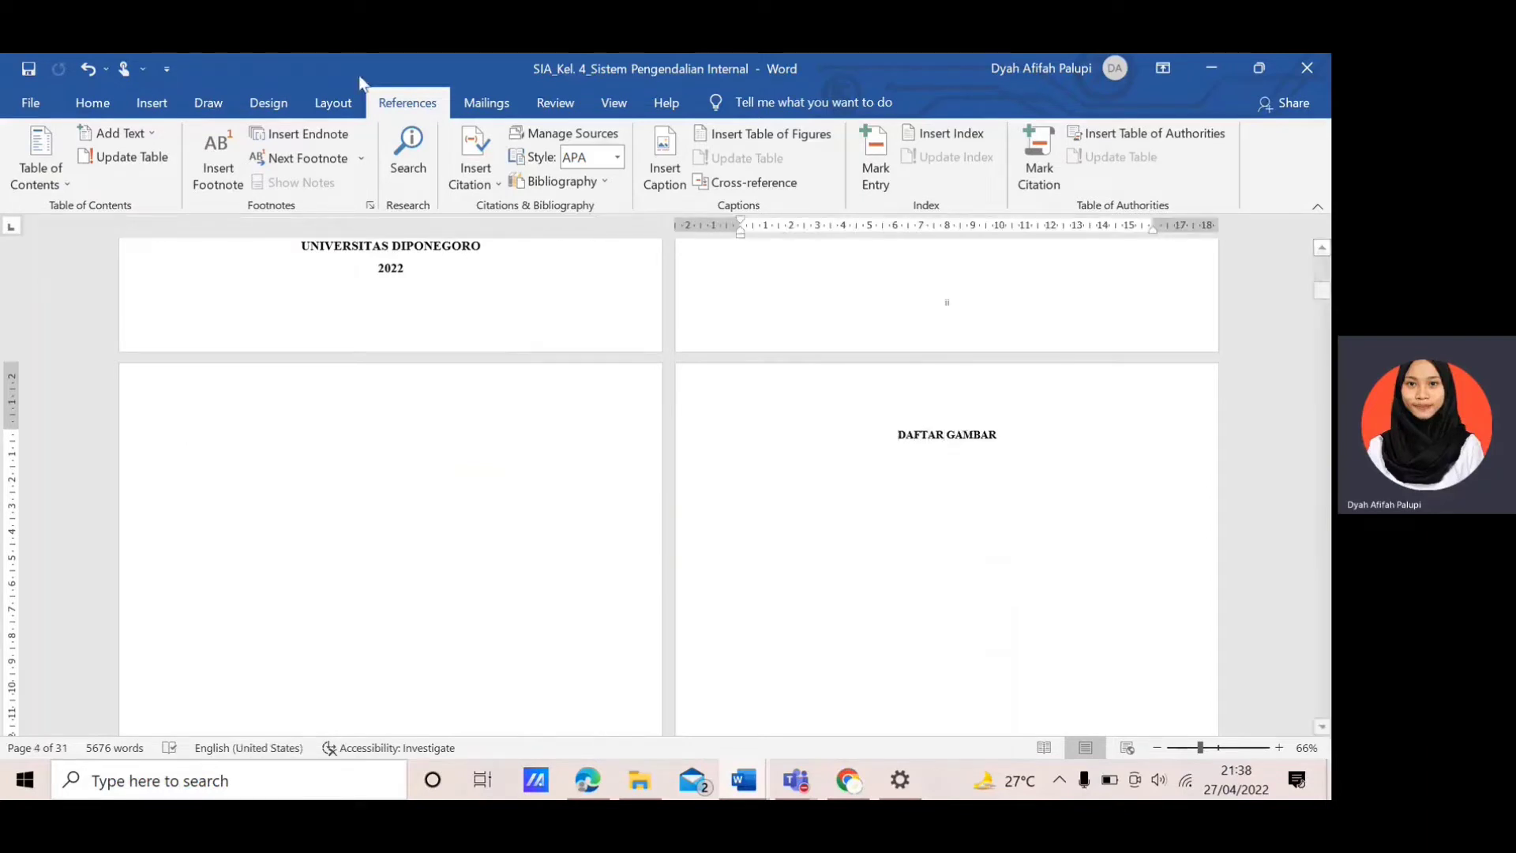
pyautogui.click(101, 109)
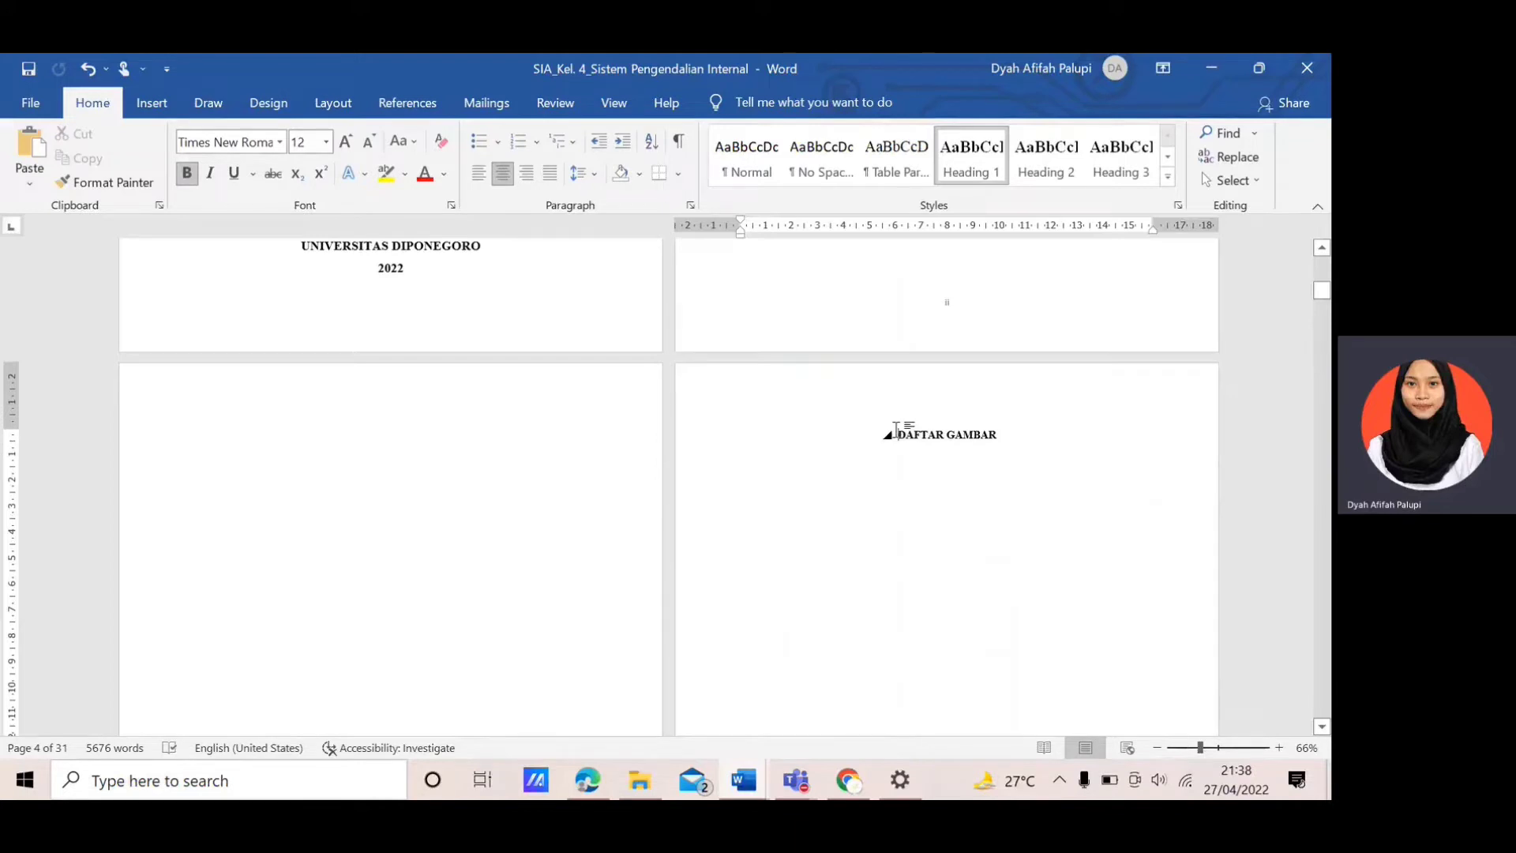
pyautogui.click(232, 426)
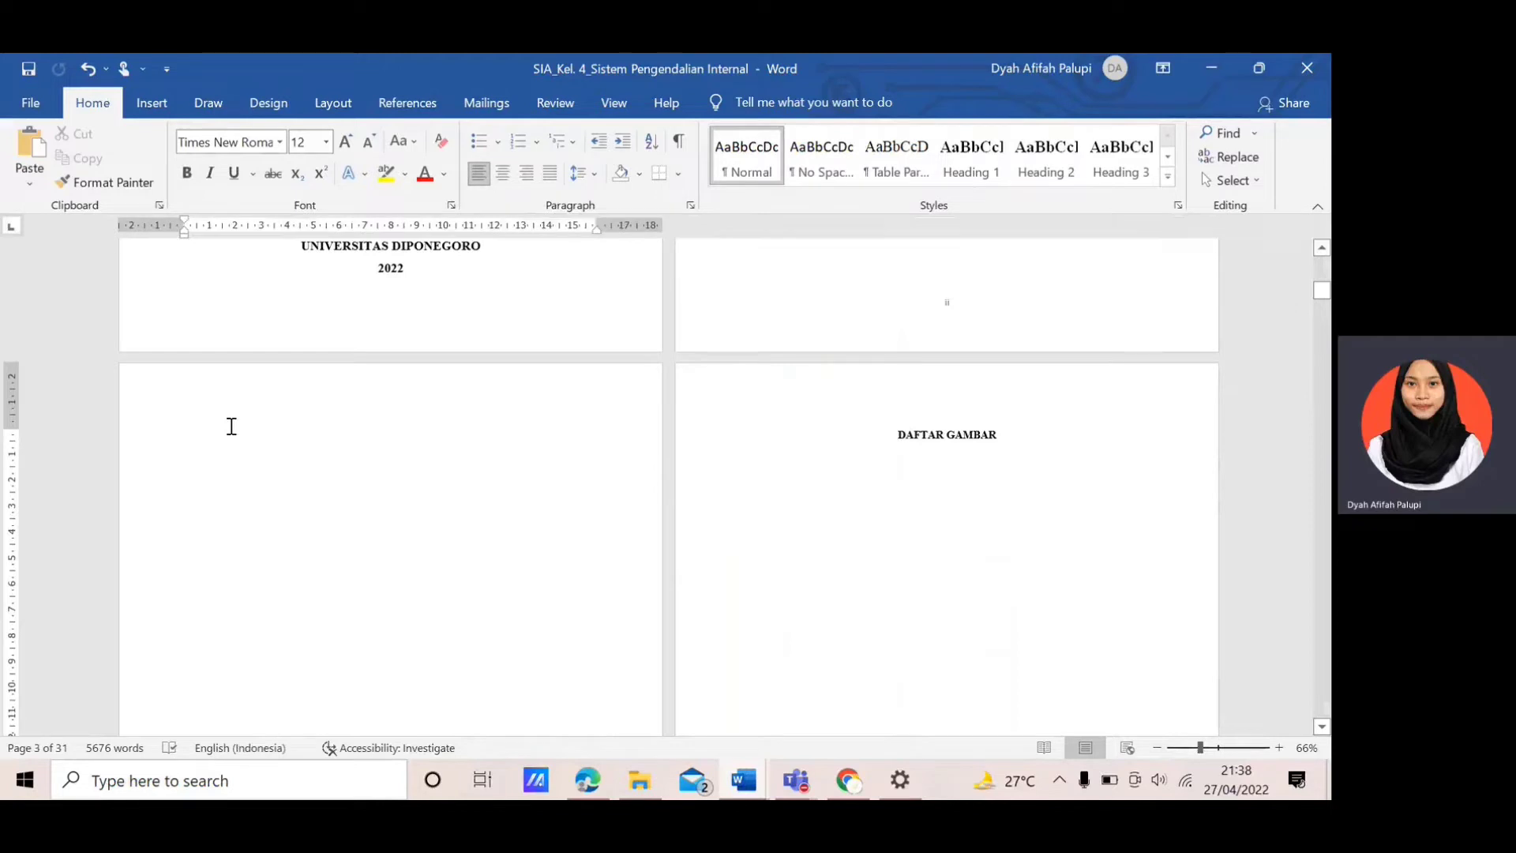
pyautogui.click(405, 101)
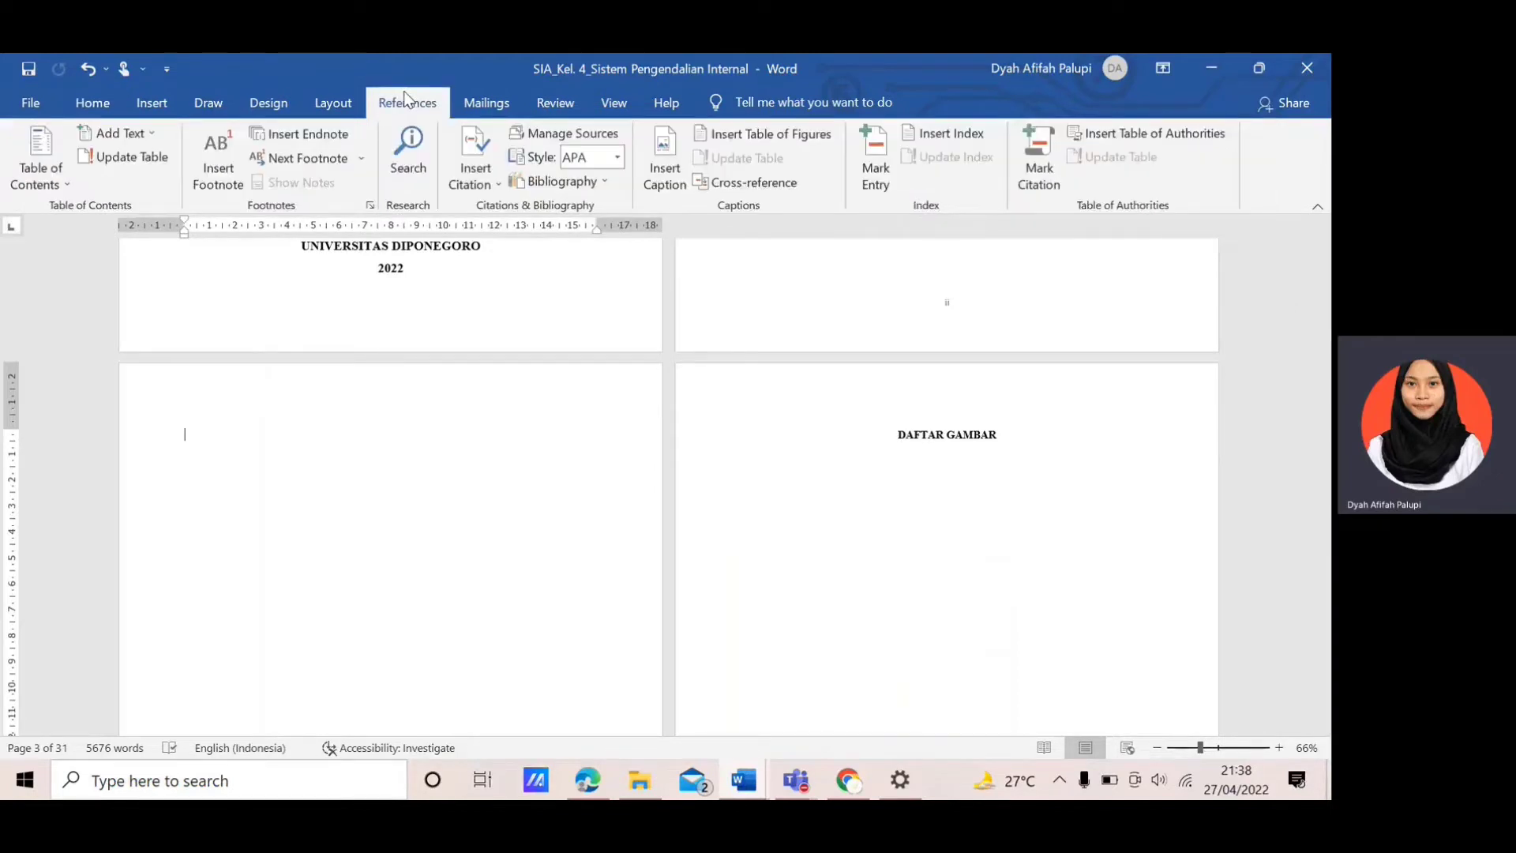
pyautogui.click(54, 182)
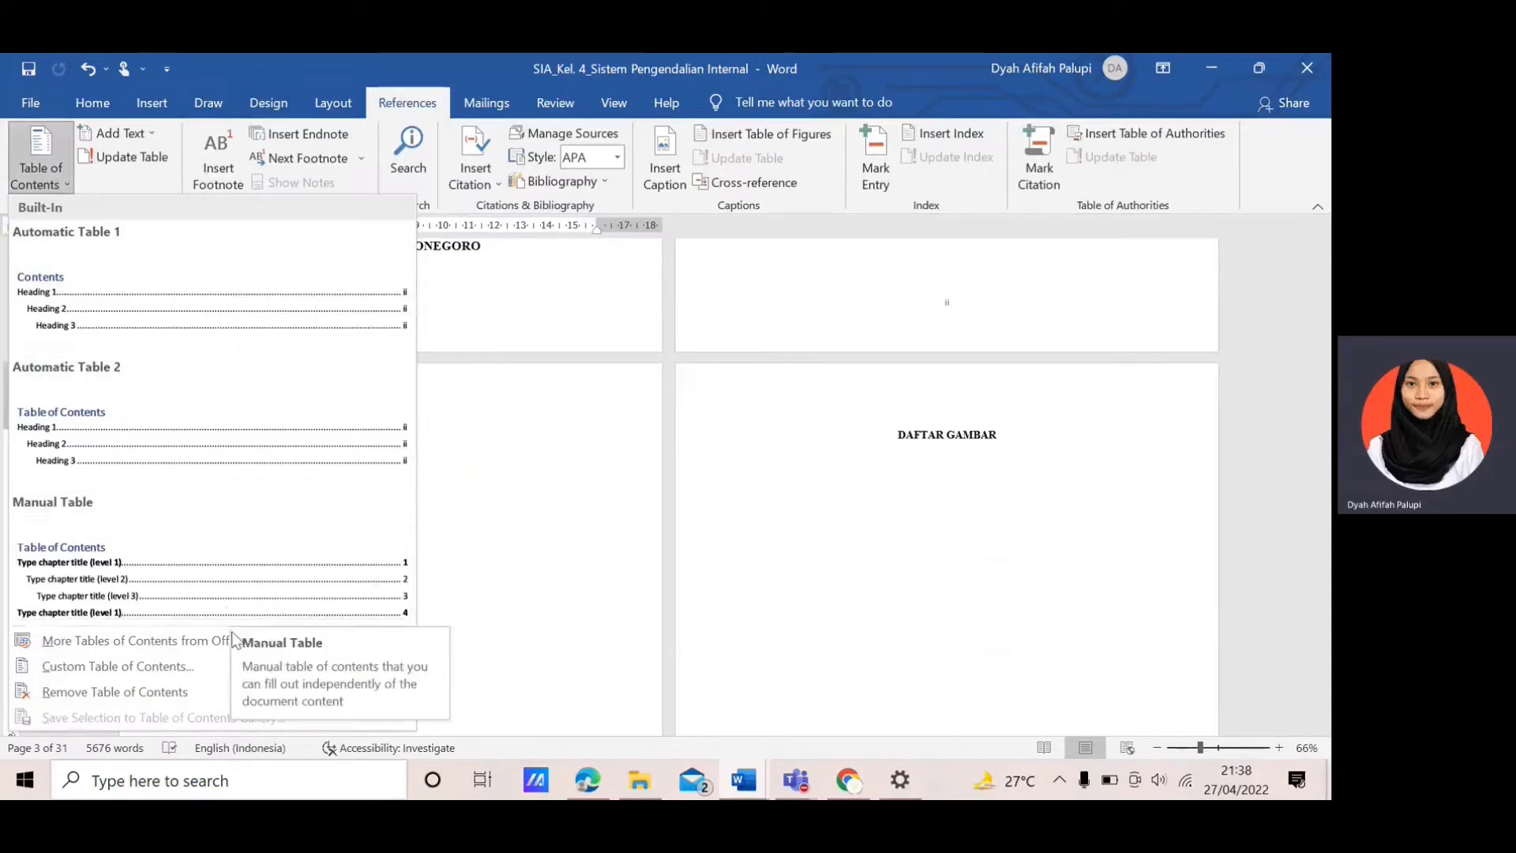
pyautogui.moveTo(217, 638)
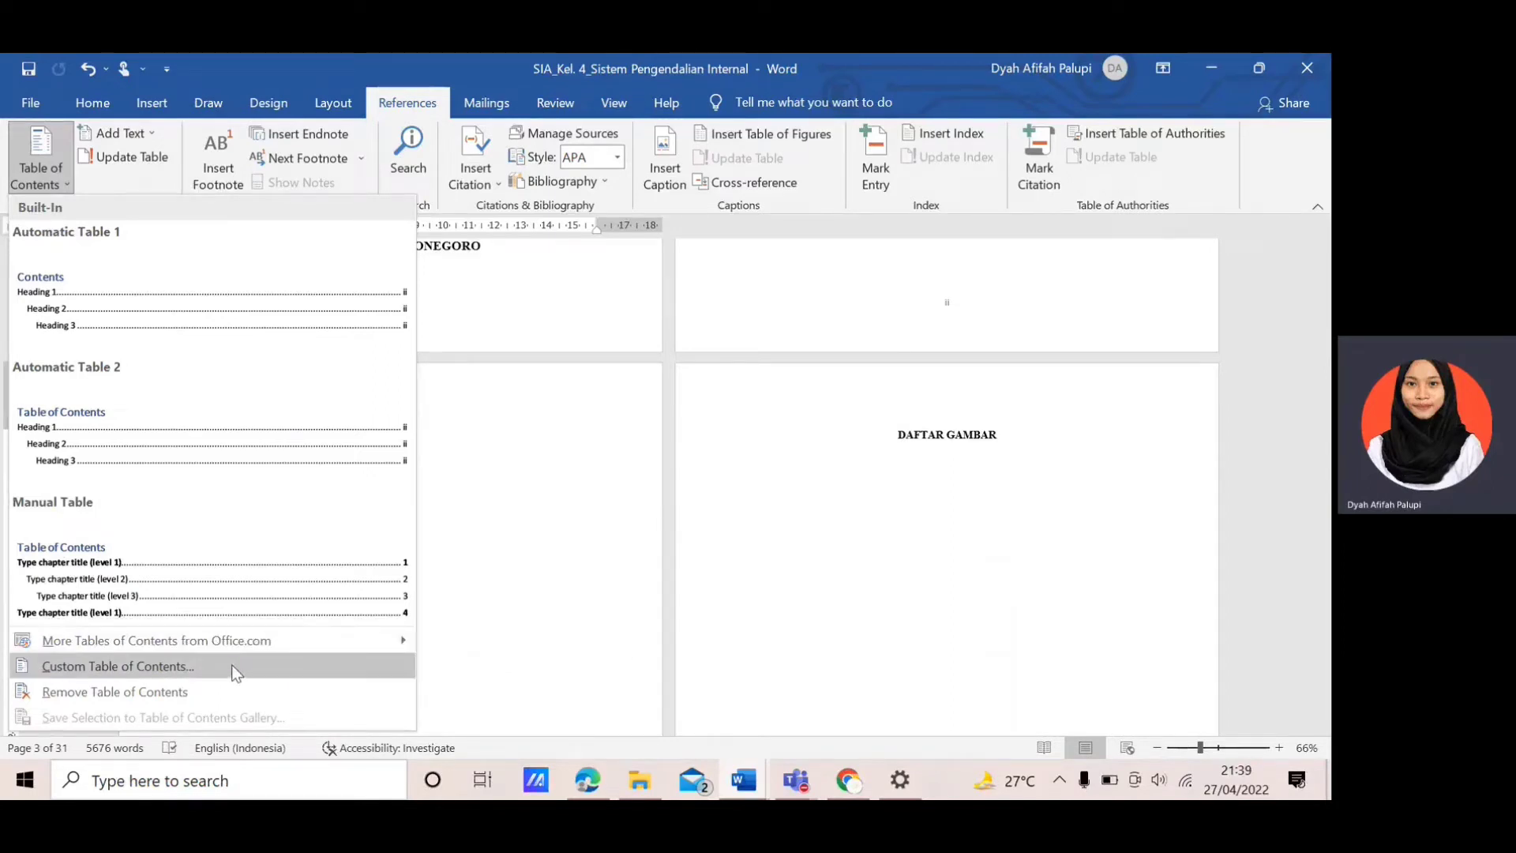
pyautogui.click(300, 287)
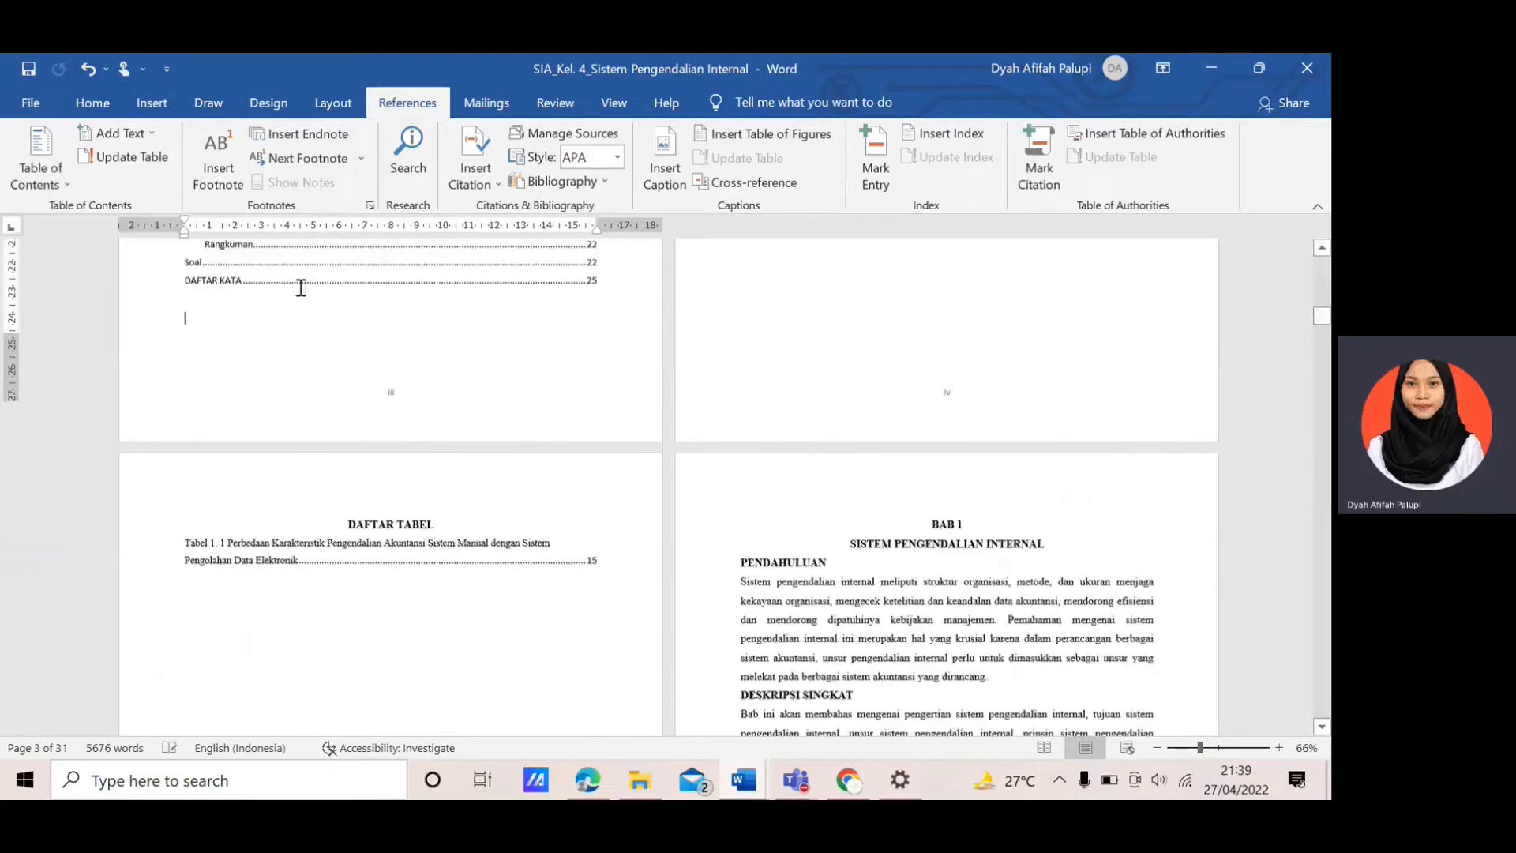
# Replace the table of contents title with "DAFTAR ISI" and apply the Heading 1 style to it.
pyautogui.moveTo(1324, 325); pyautogui.dragTo(1326, 300)
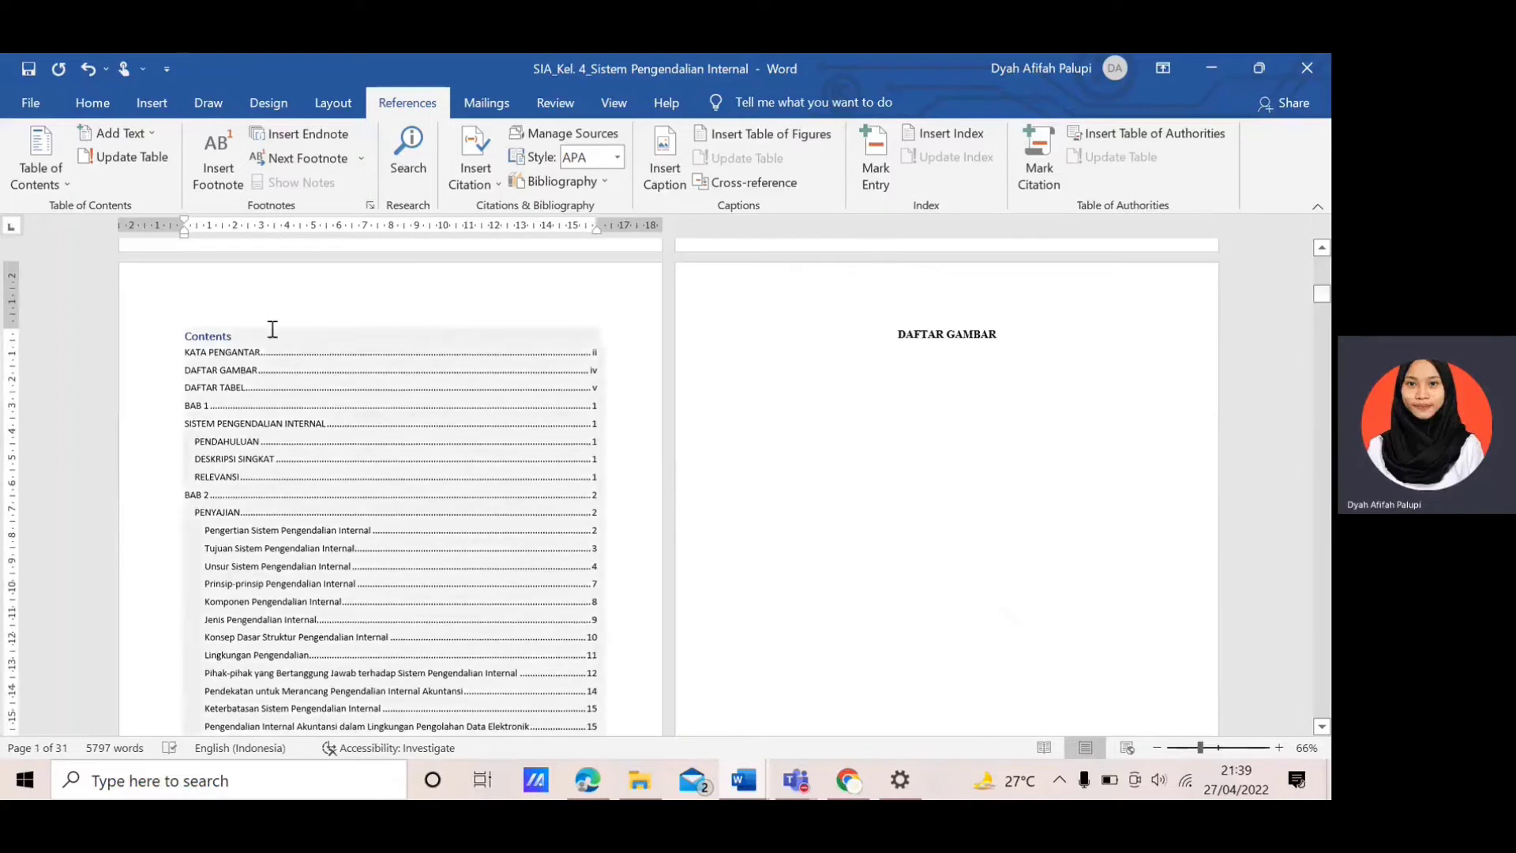
pyautogui.click(228, 340)
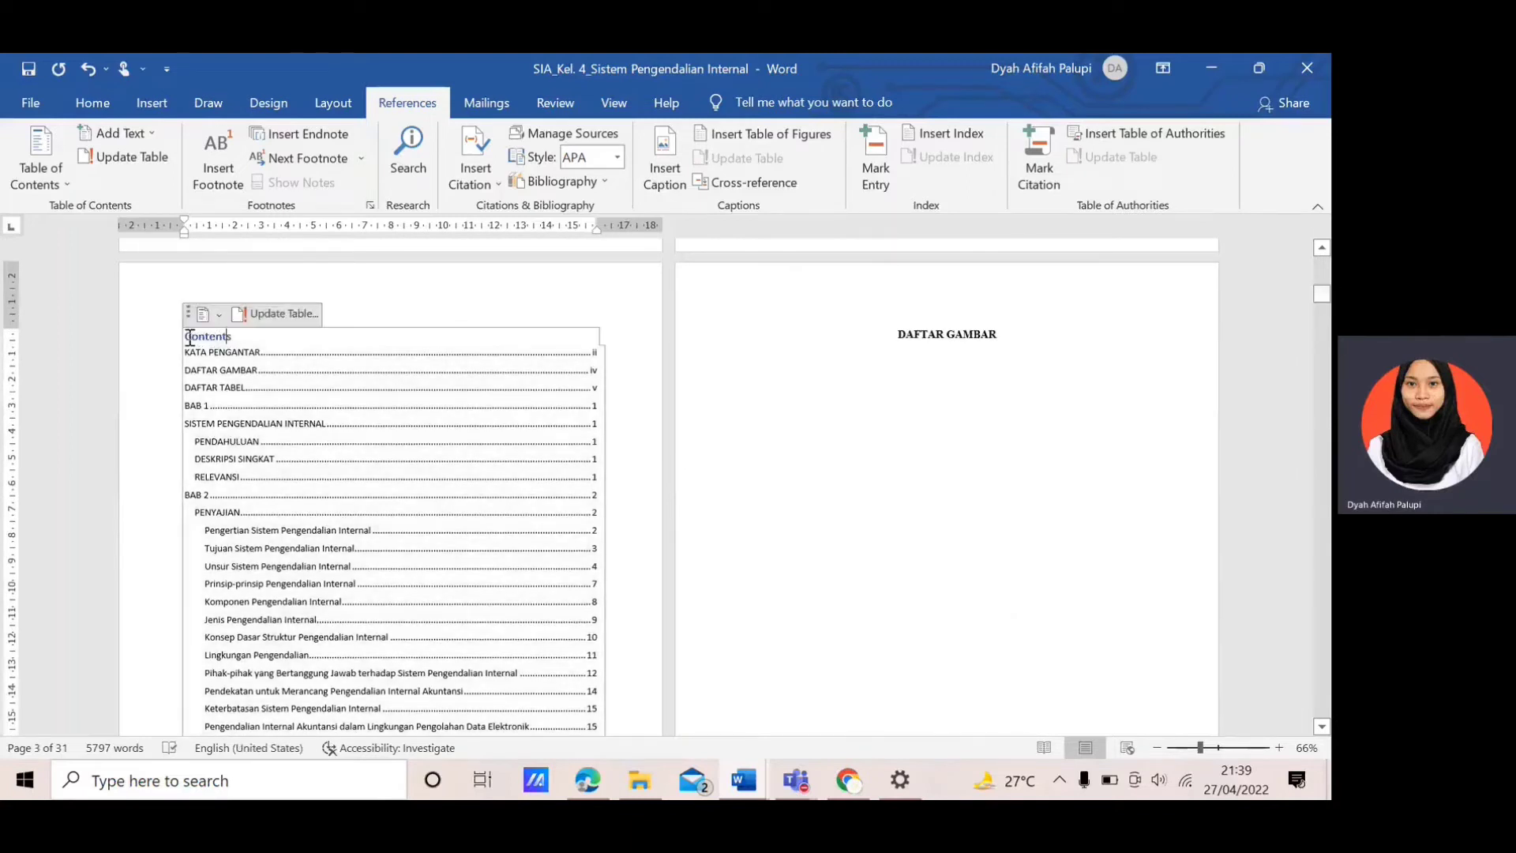
pyautogui.moveTo(184, 337); pyautogui.dragTo(261, 341)
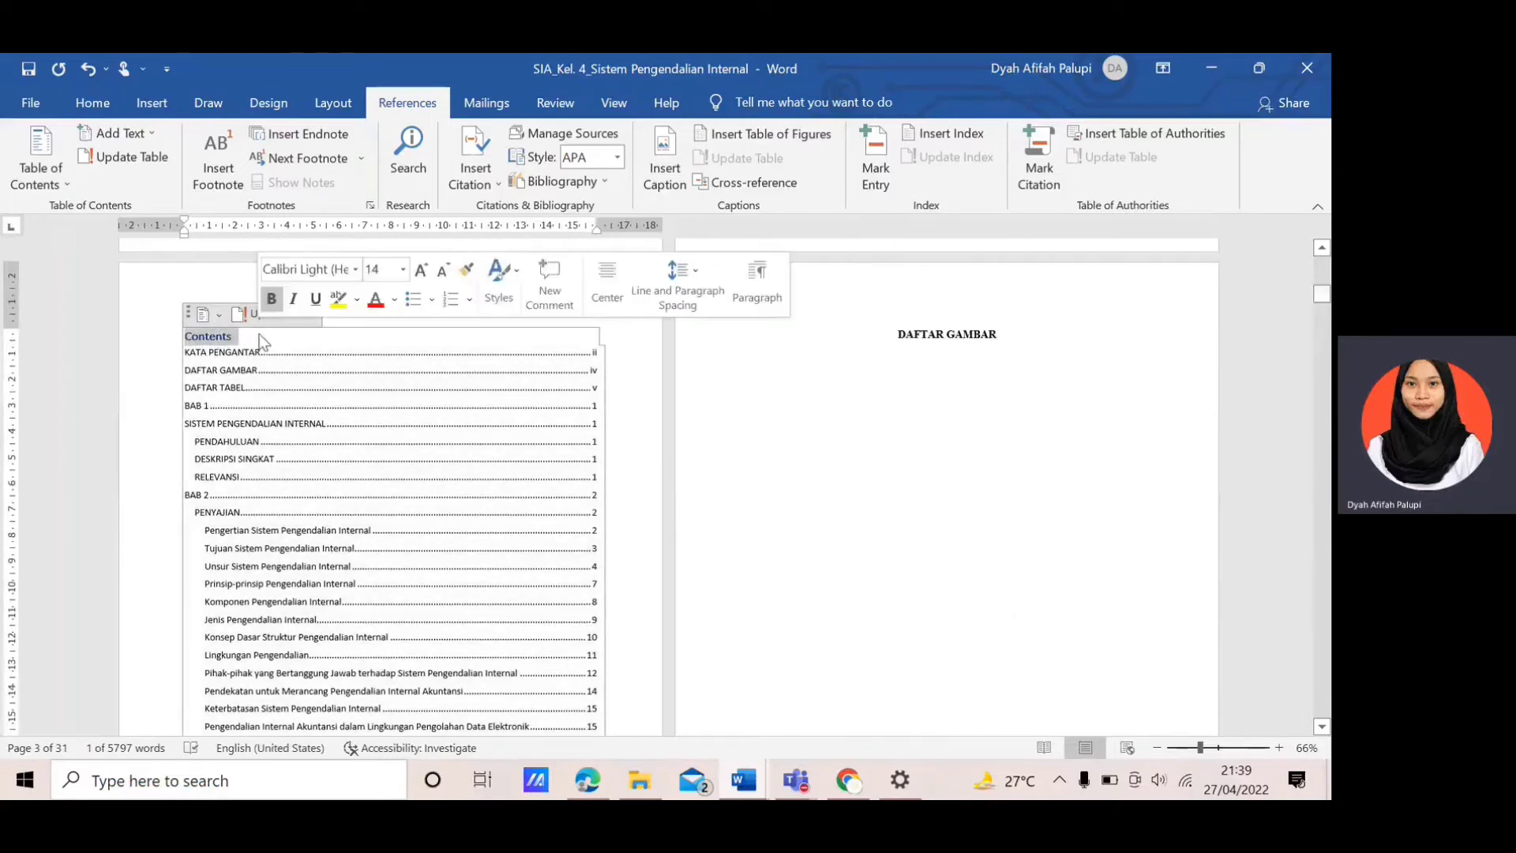
pyautogui.write('DAFTAR ISI')
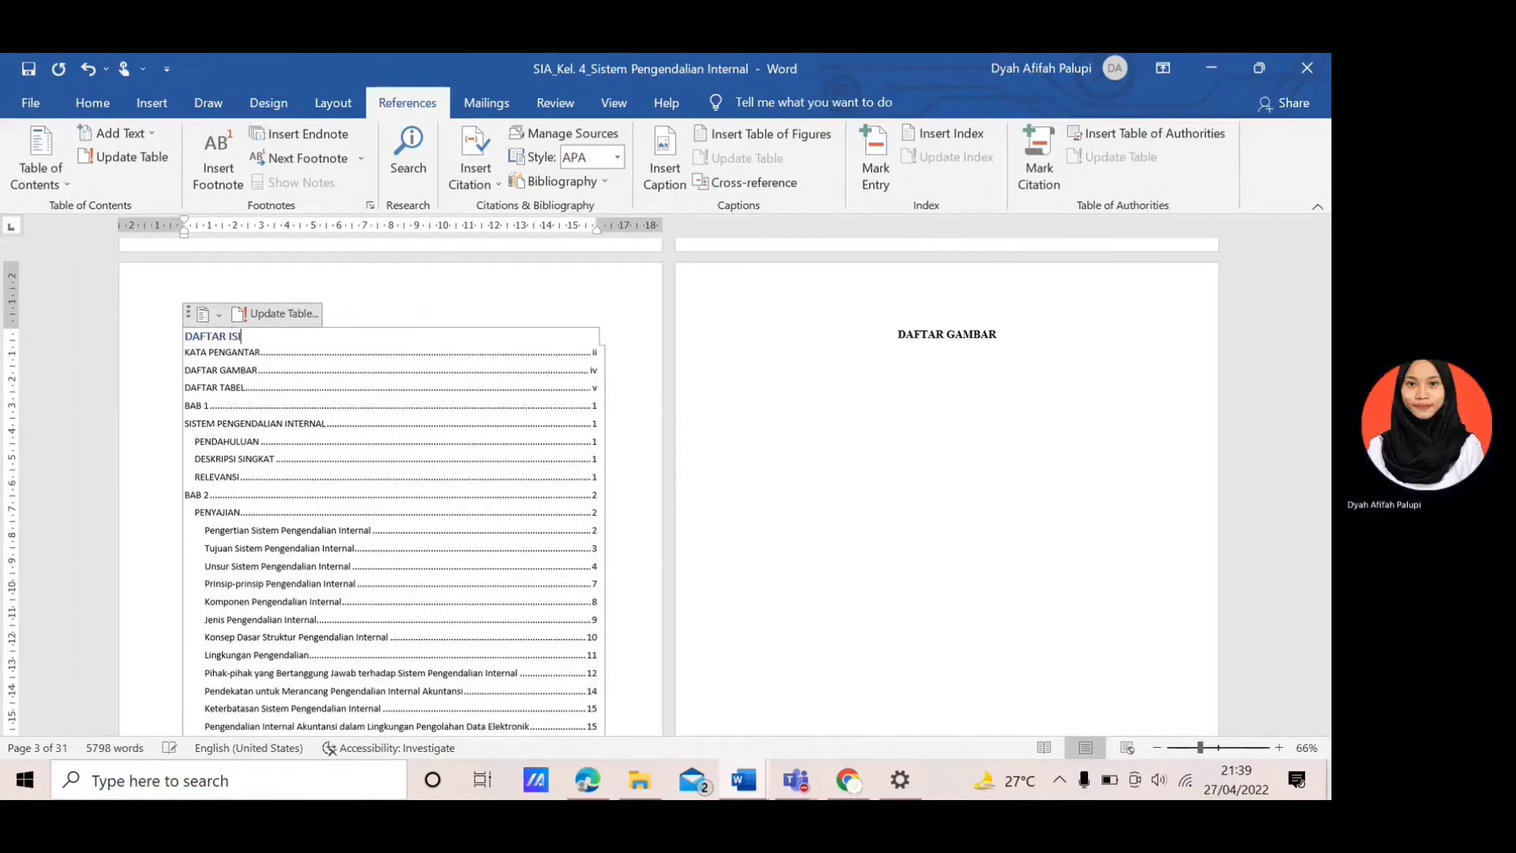
pyautogui.click(91, 101)
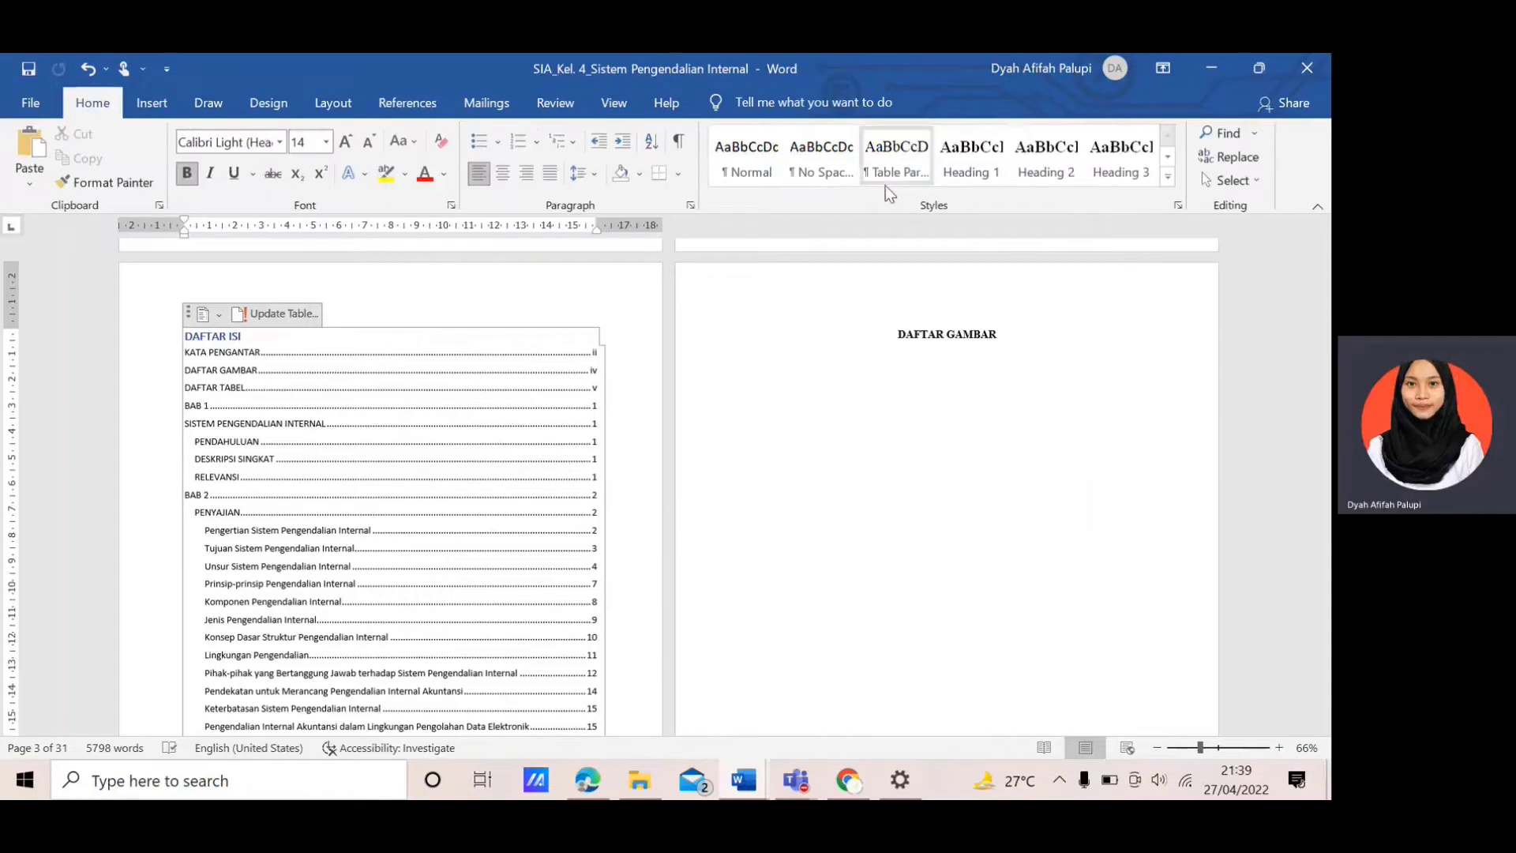
pyautogui.click(964, 172)
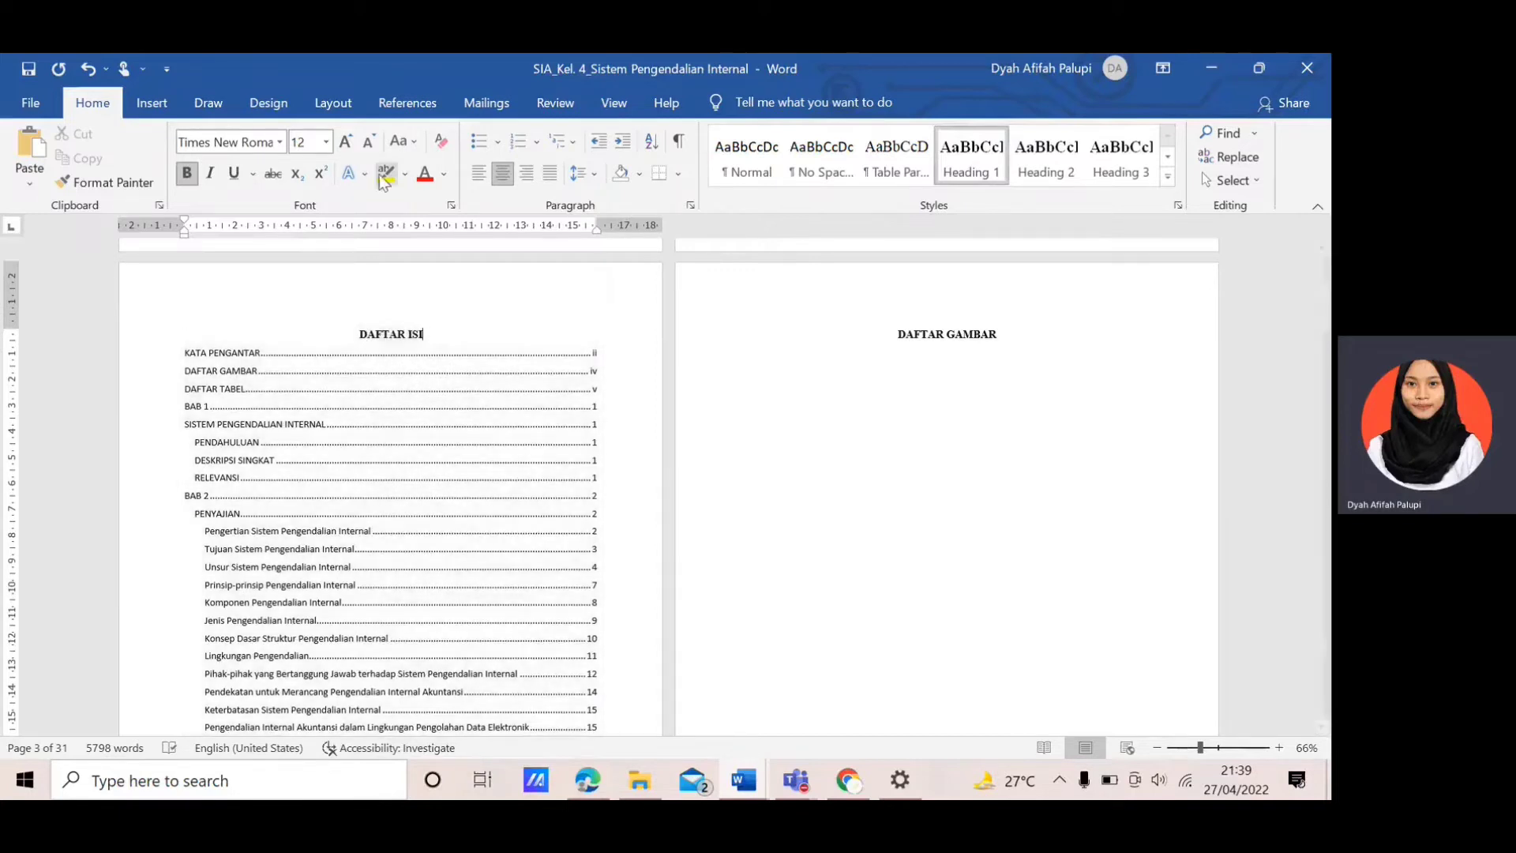
# Update the entire table of contents to include the DAFTAR ISI heading, then remove the table from the document.
pyautogui.click(364, 339)
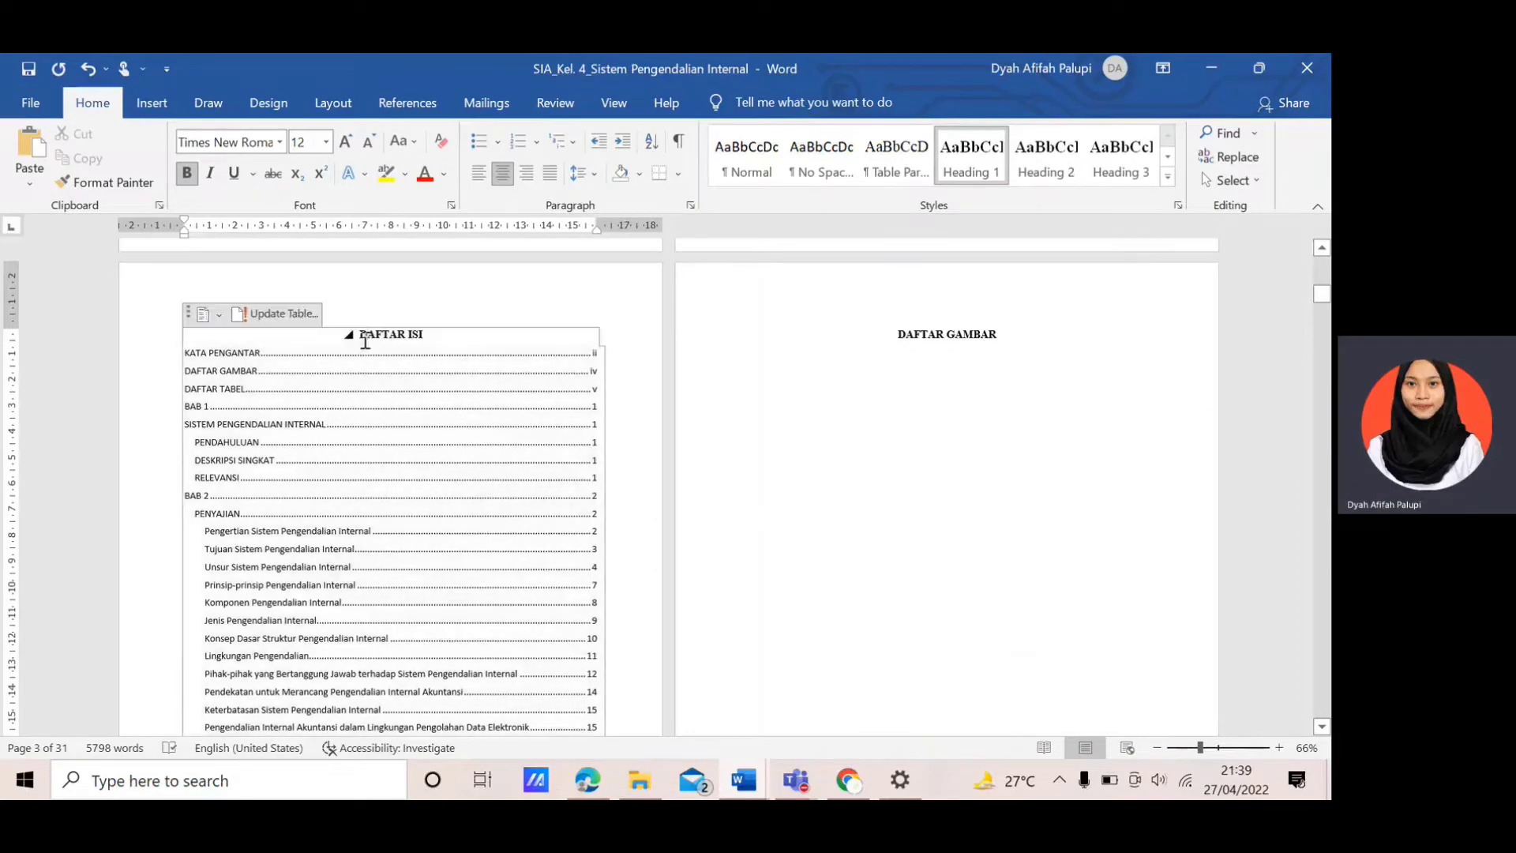
pyautogui.click(440, 99)
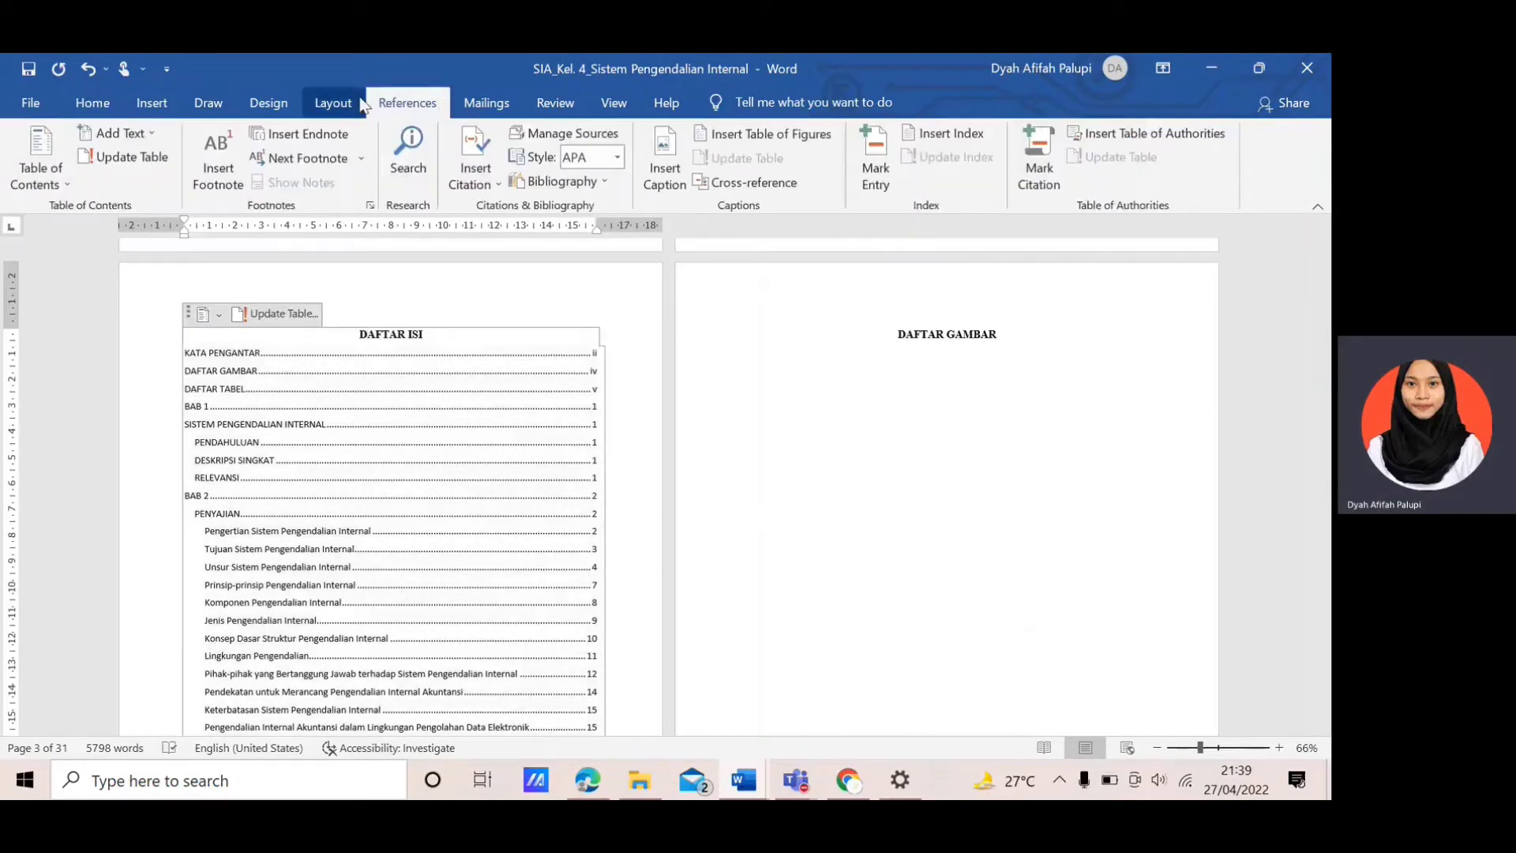
pyautogui.click(144, 166)
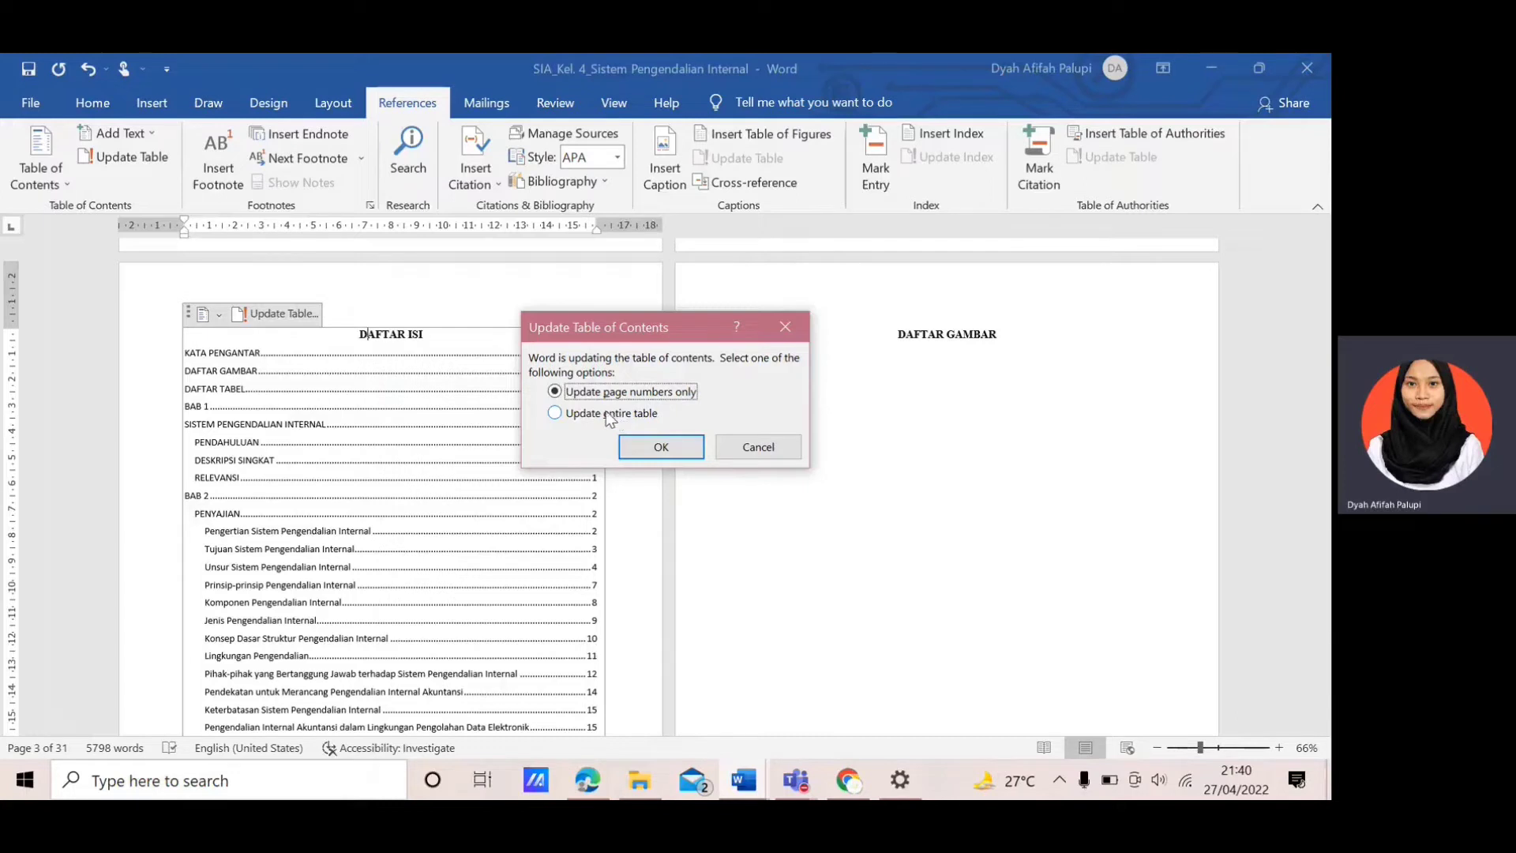
pyautogui.click(557, 415)
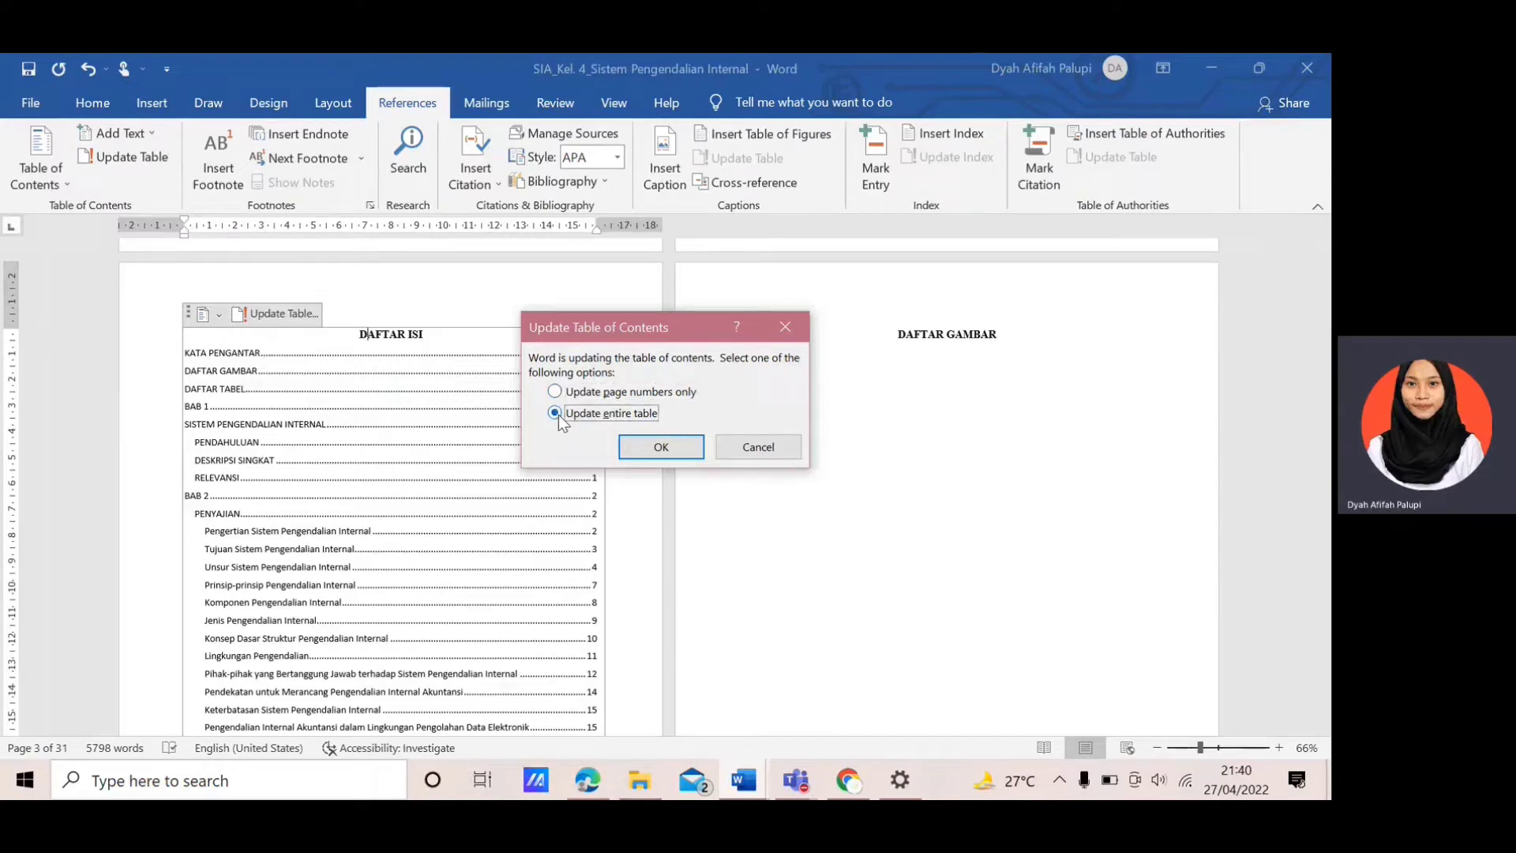
pyautogui.click(662, 447)
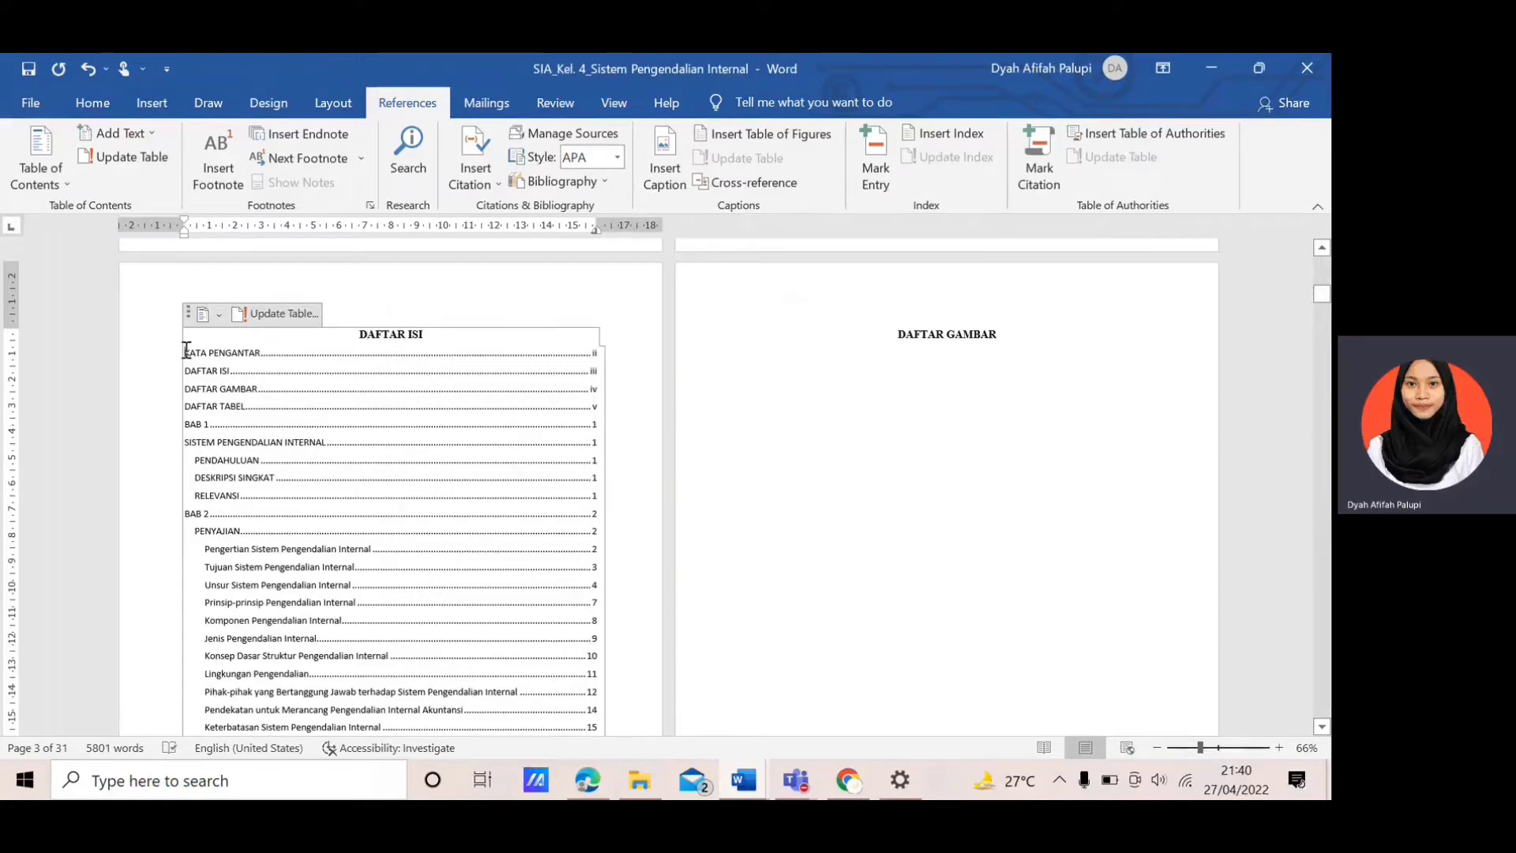
pyautogui.click(47, 182)
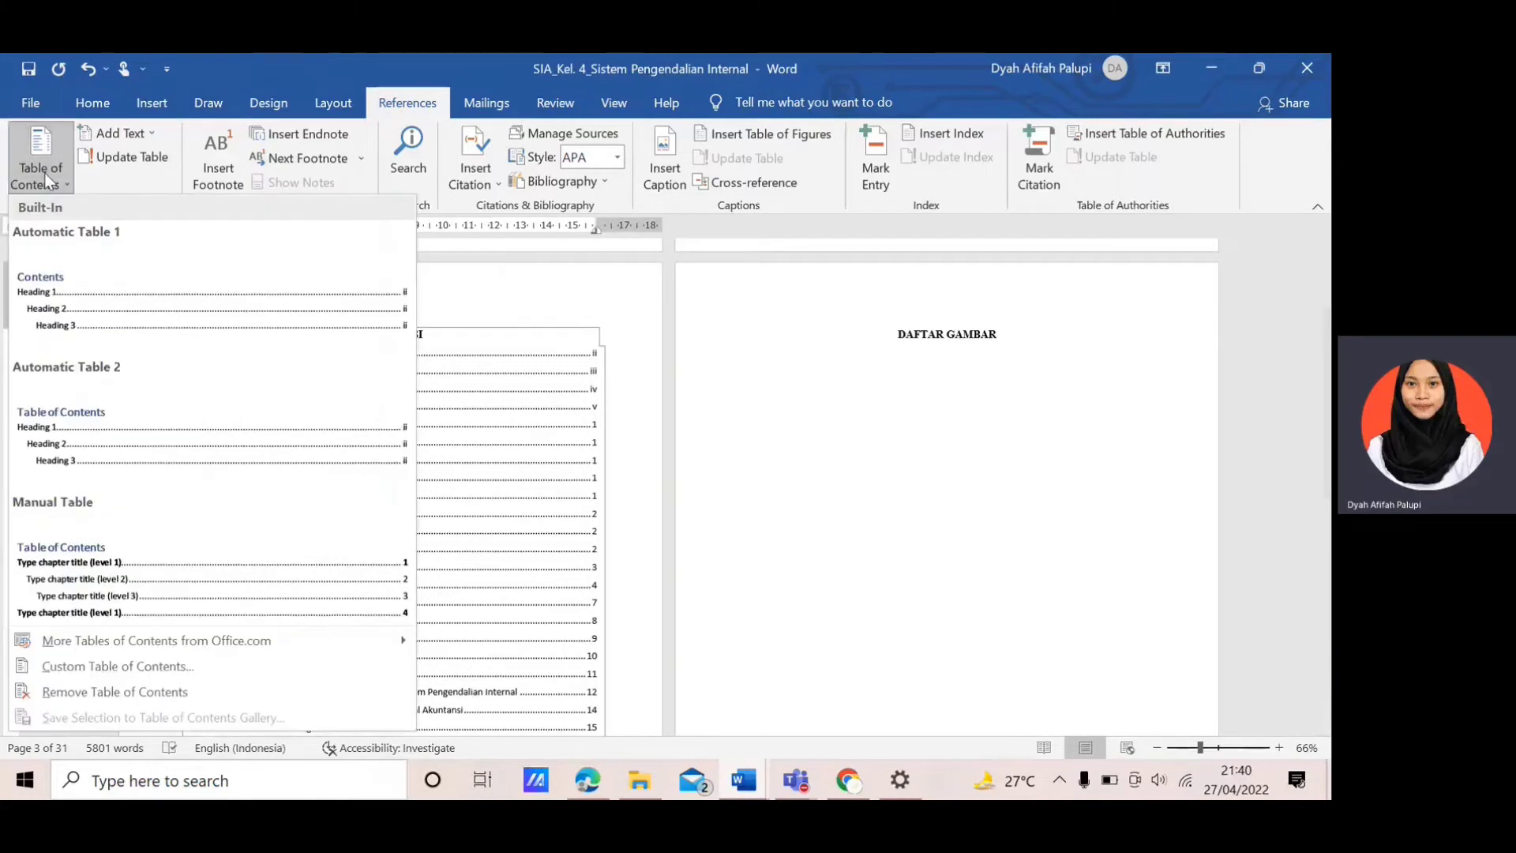
pyautogui.click(167, 687)
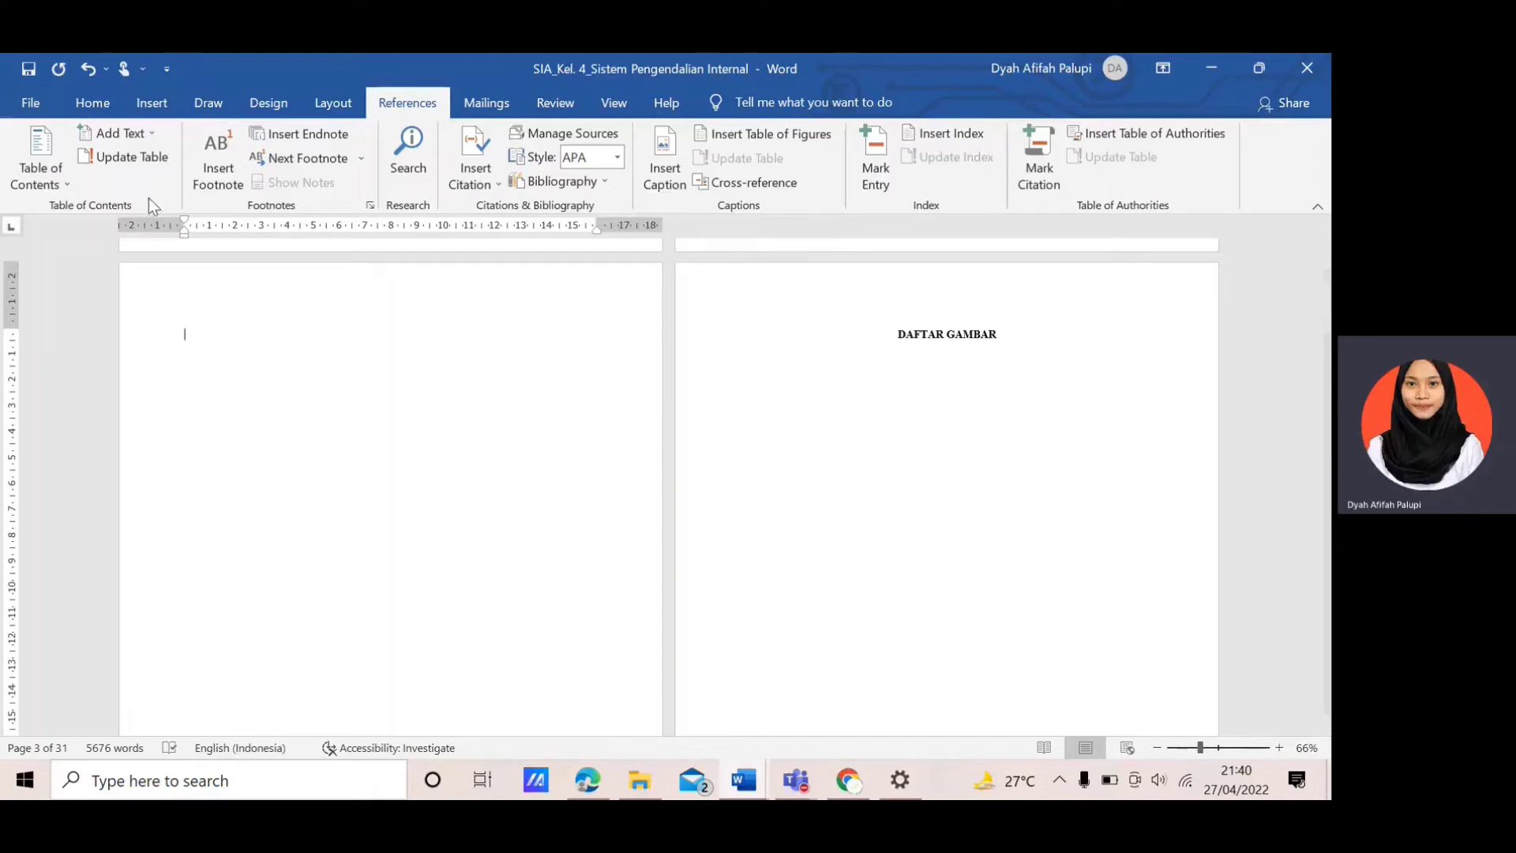
pyautogui.click(149, 135)
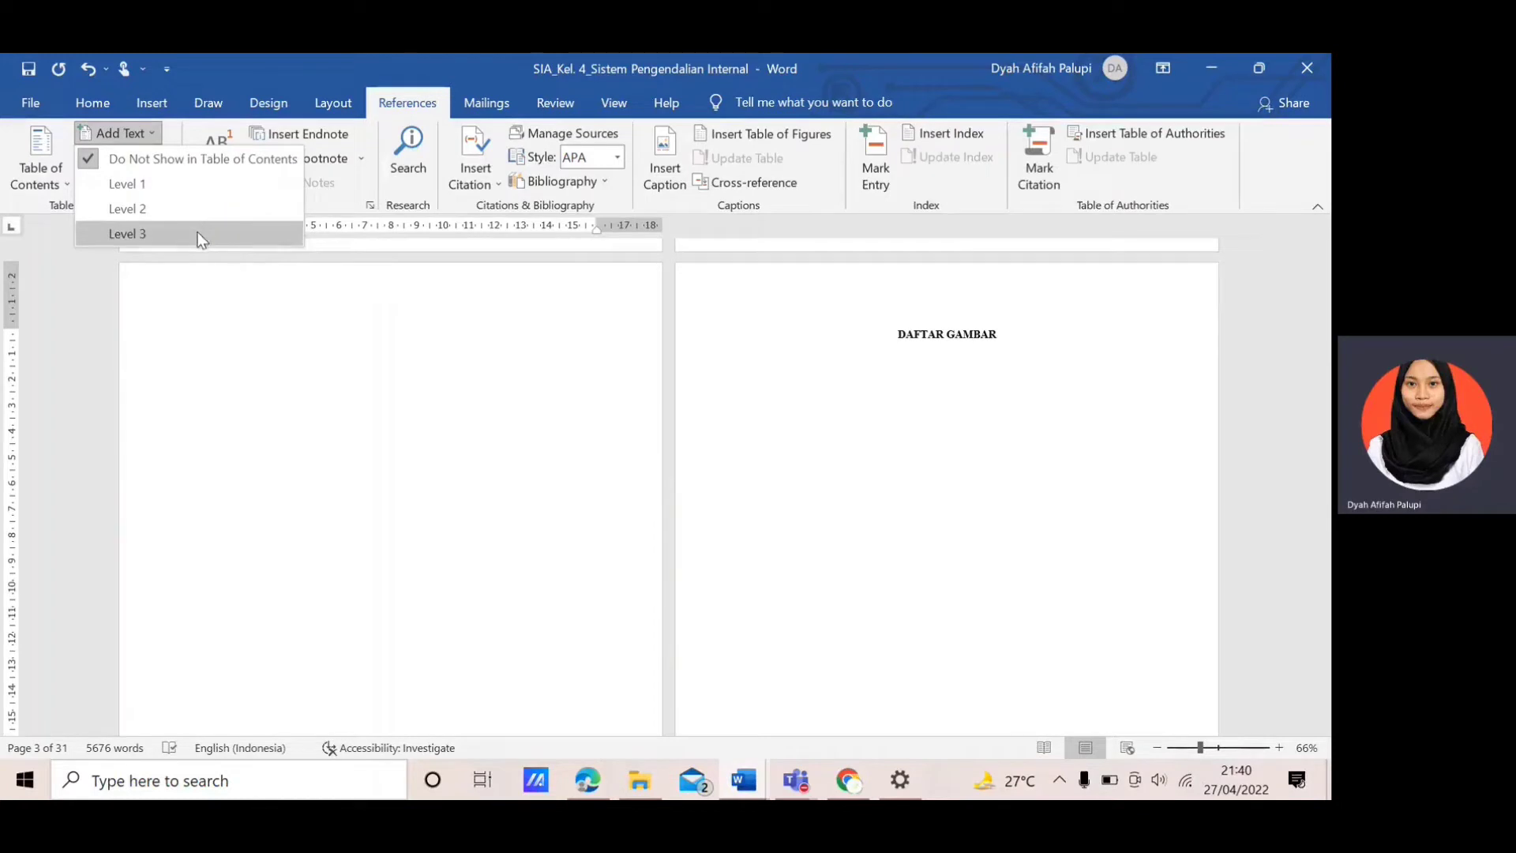
pyautogui.click(223, 394)
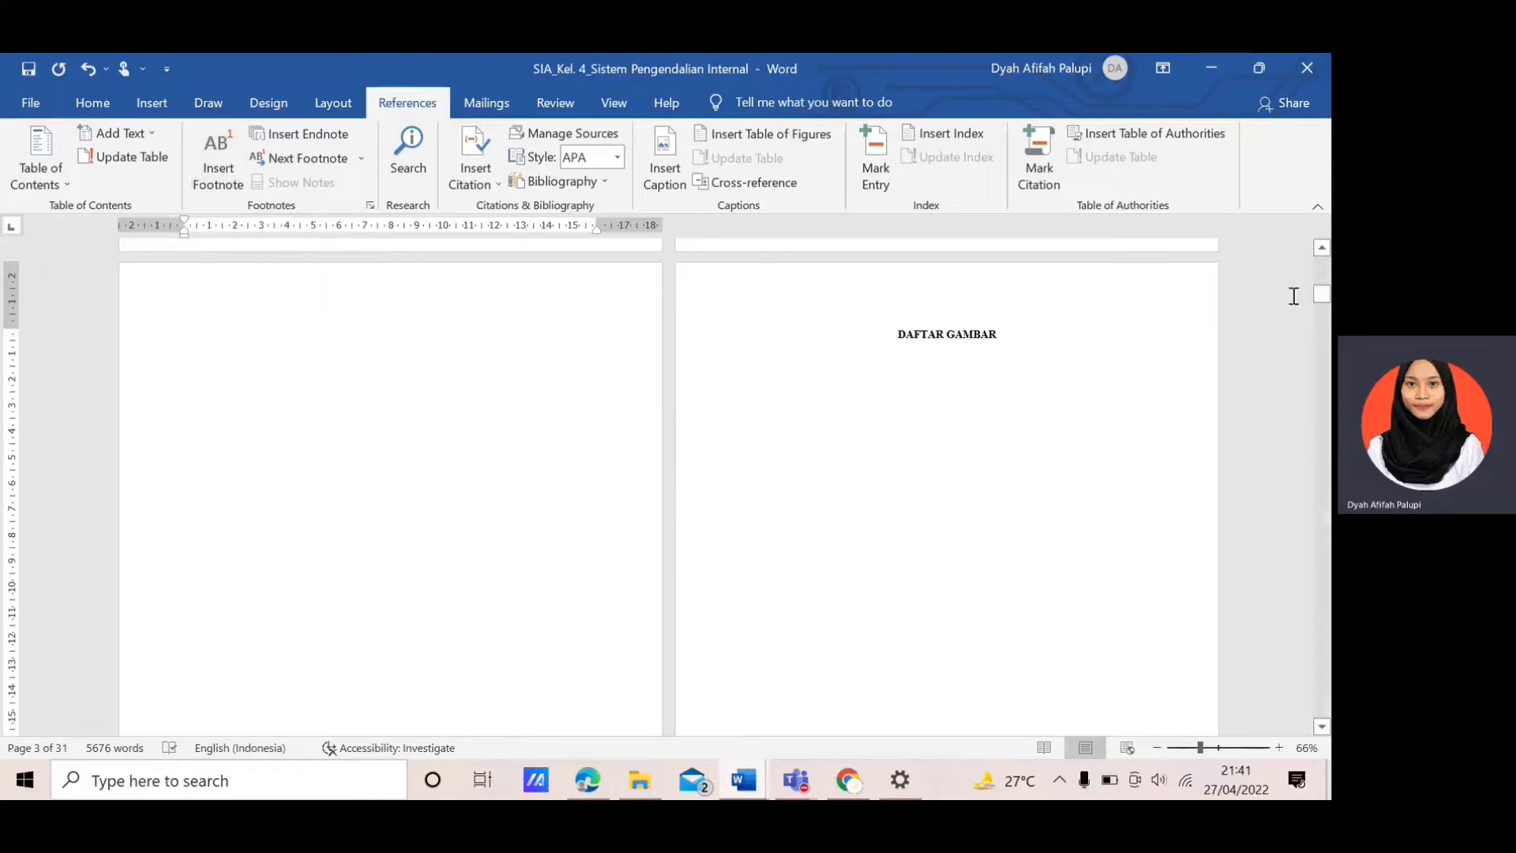
# Insert a footnote after "ATM" in the RELEVANSI paragraph with the text "ATM adalah".
pyautogui.moveTo(1316, 294); pyautogui.dragTo(1315, 329)
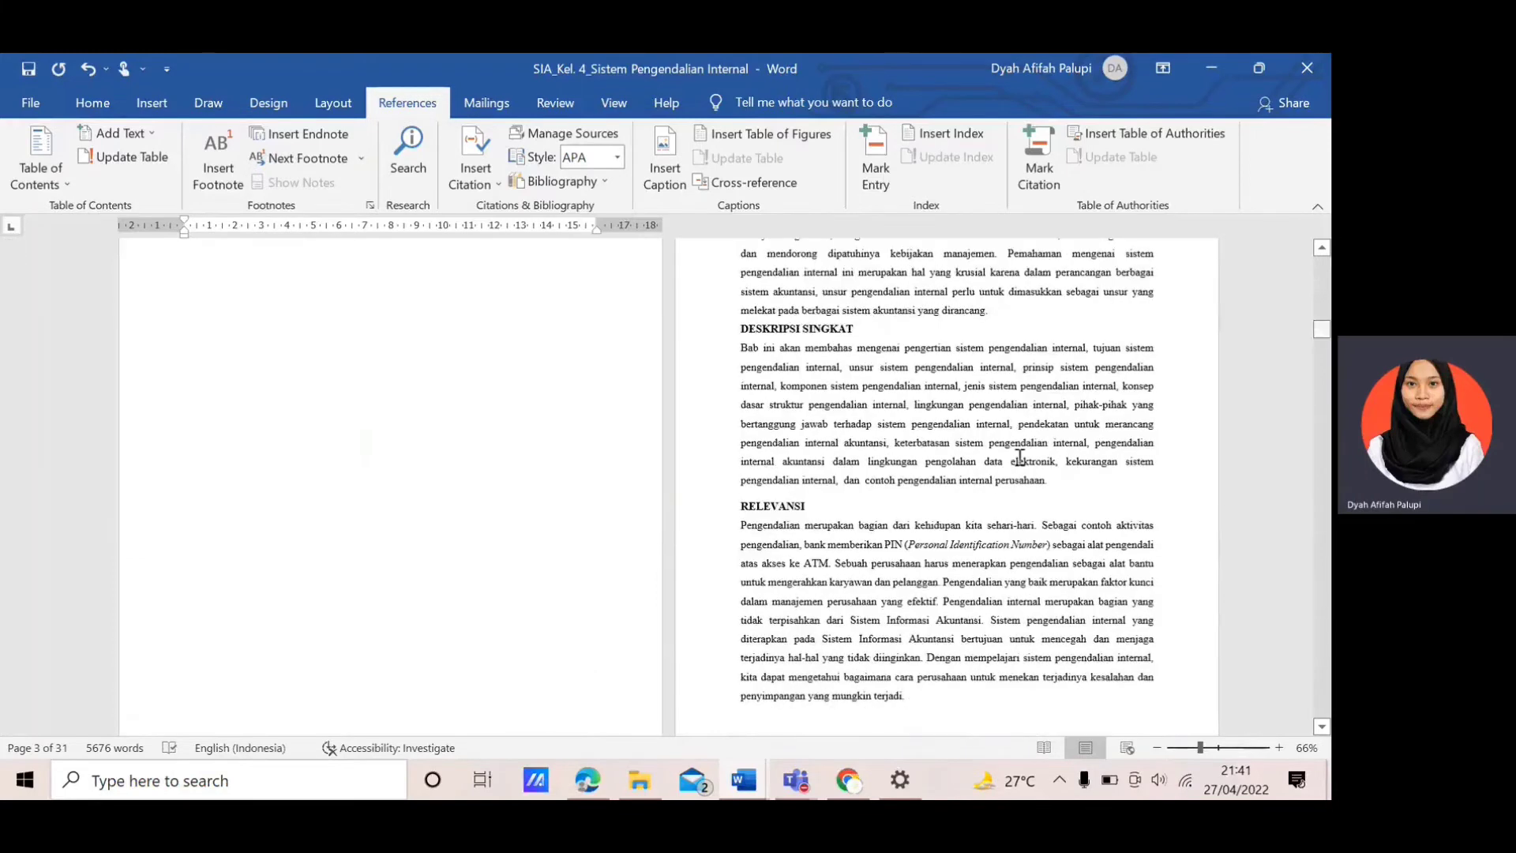
pyautogui.click(827, 564)
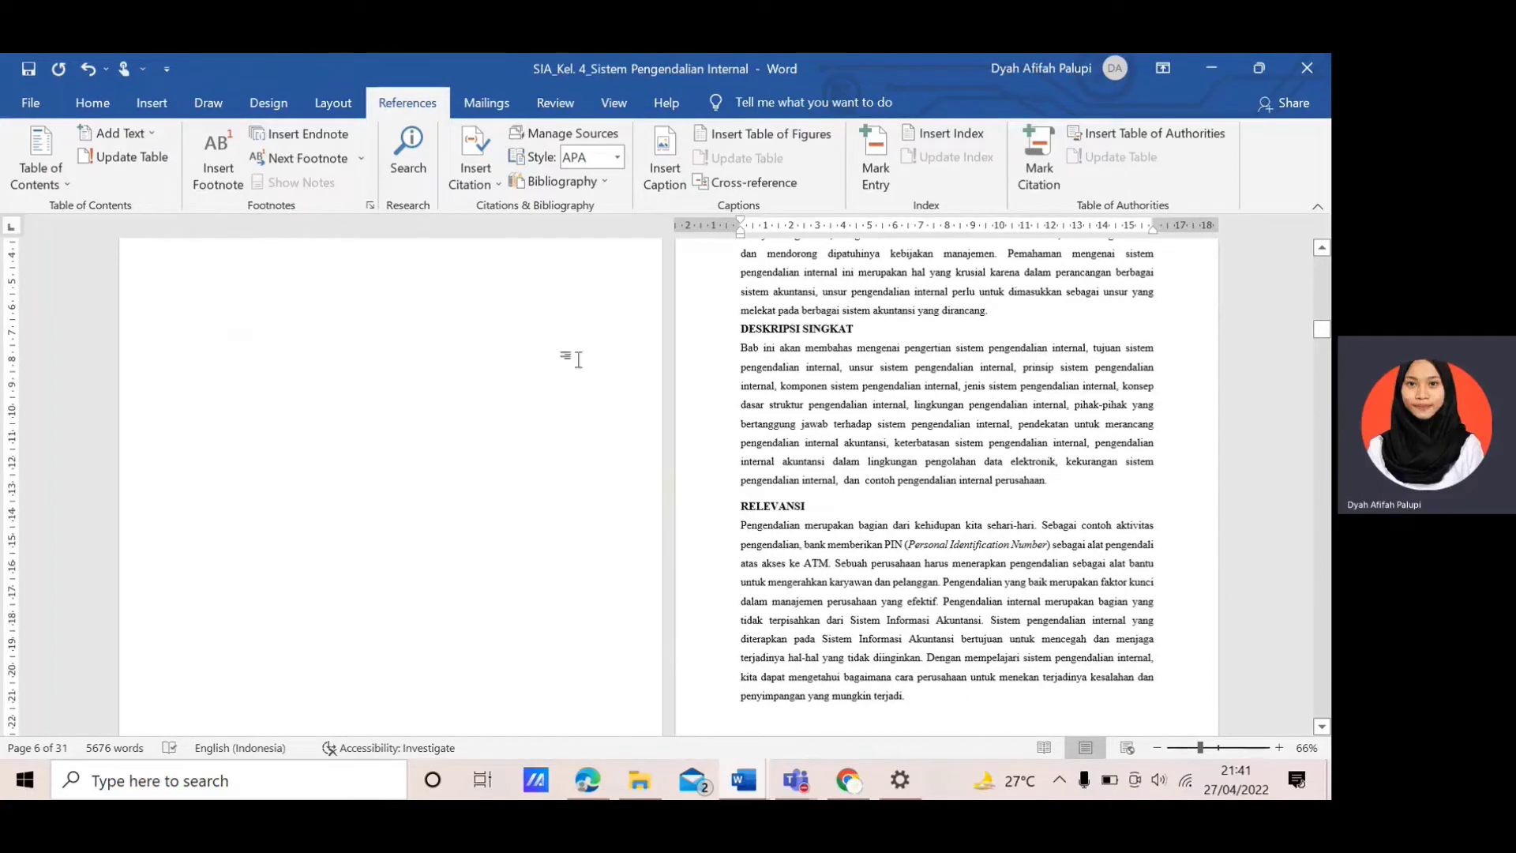
pyautogui.click(238, 185)
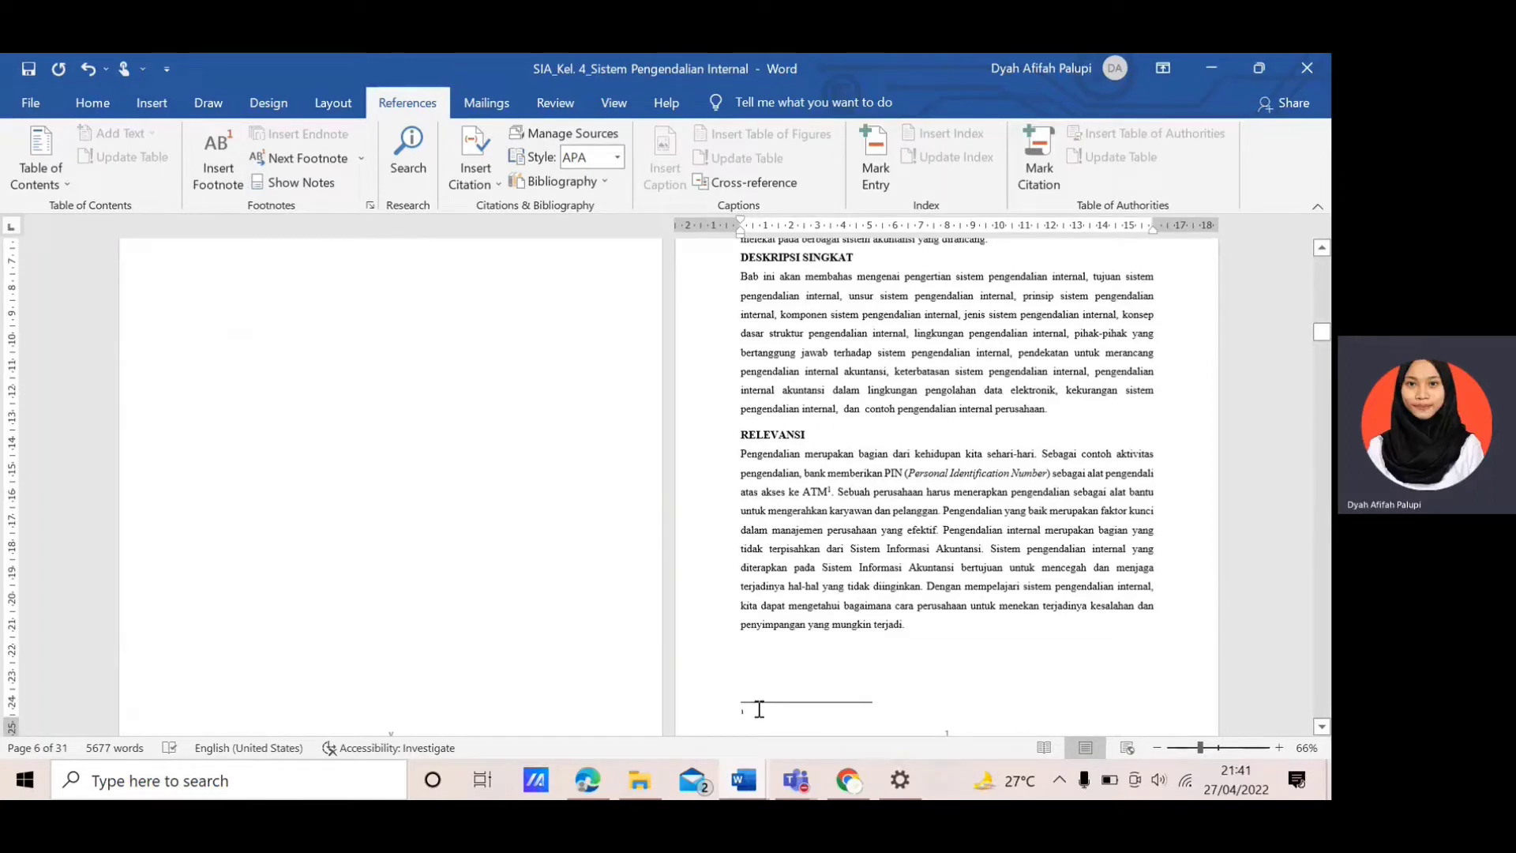
pyautogui.write('ATM')
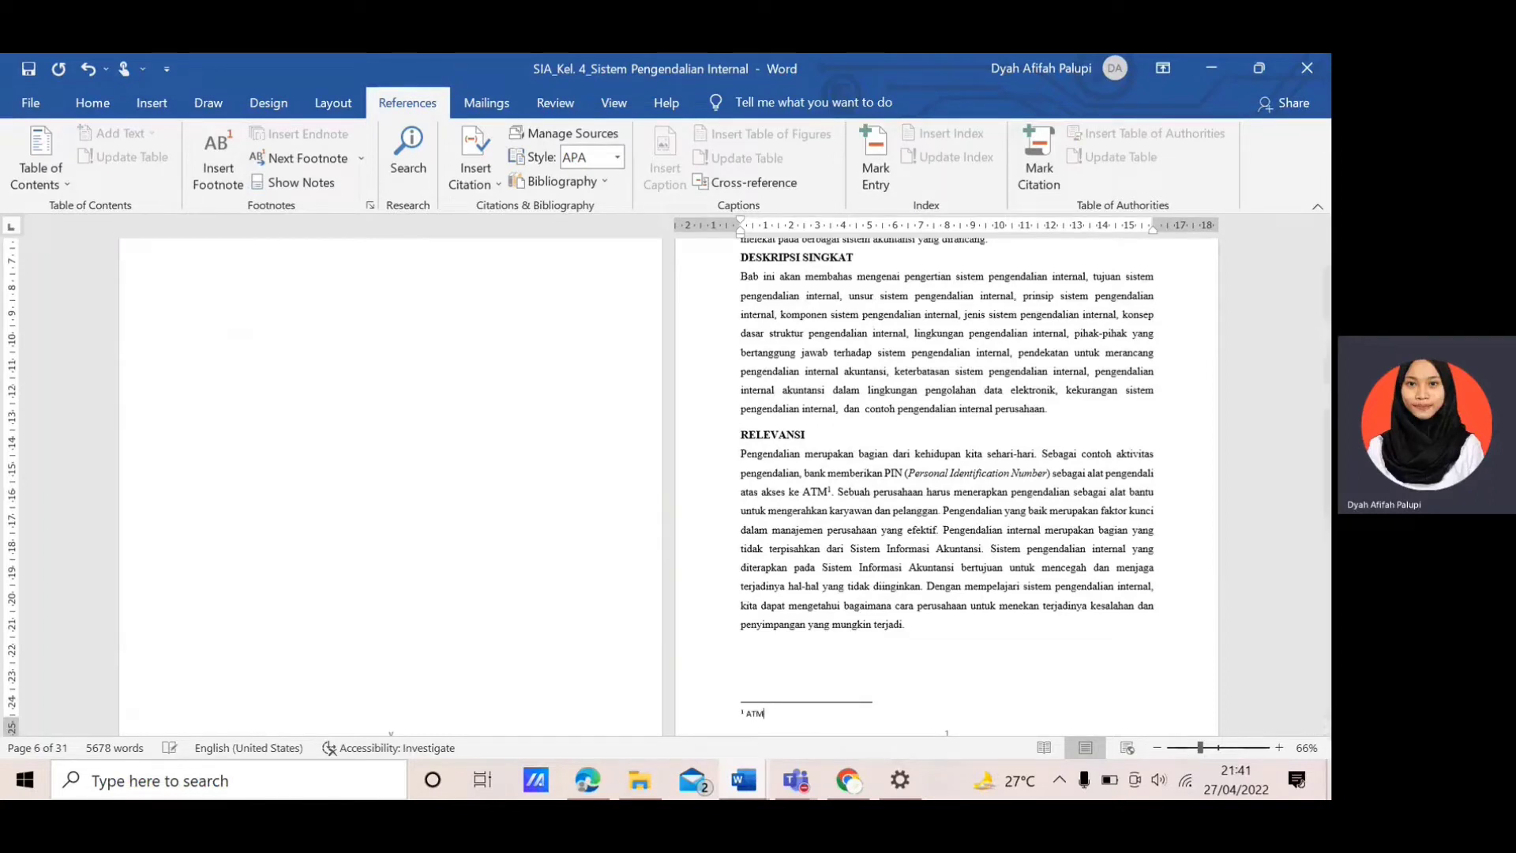
pyautogui.write(' adalah')
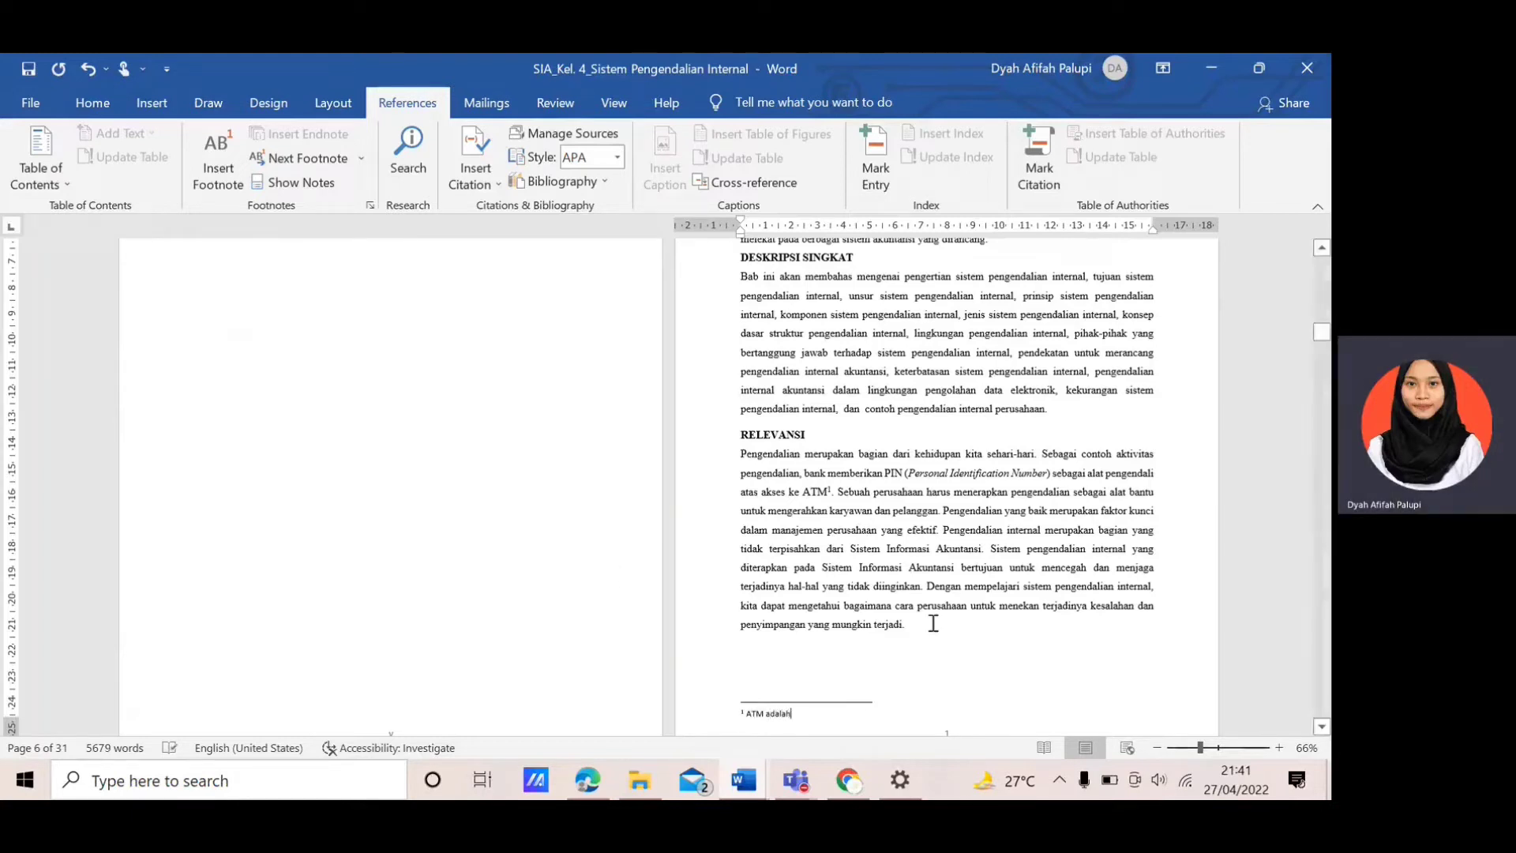
pyautogui.click(933, 623)
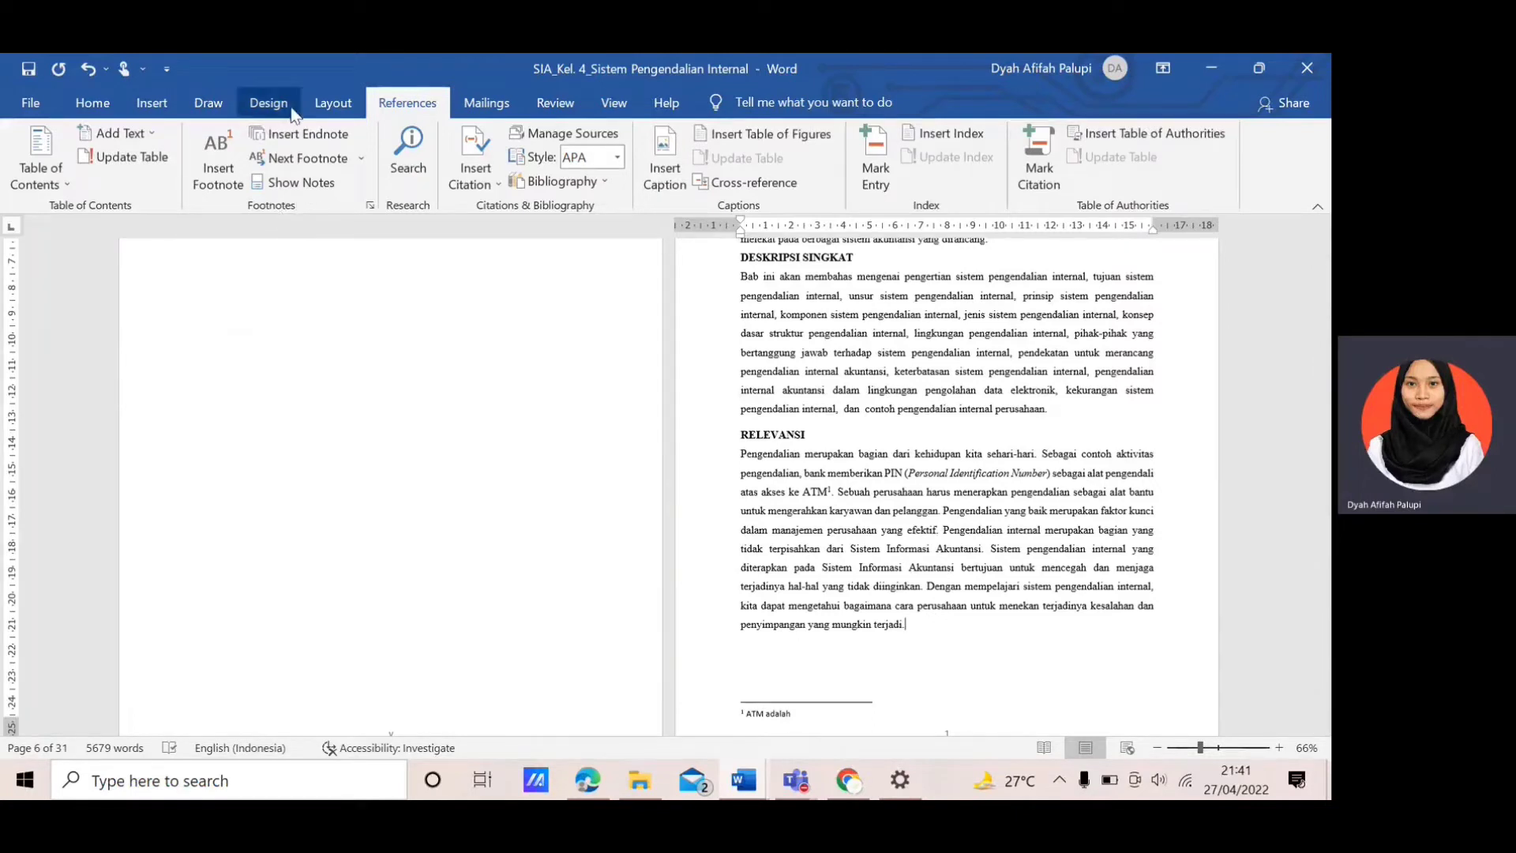
# Check the footnote navigation options and show the document's notes.
pyautogui.click(360, 158)
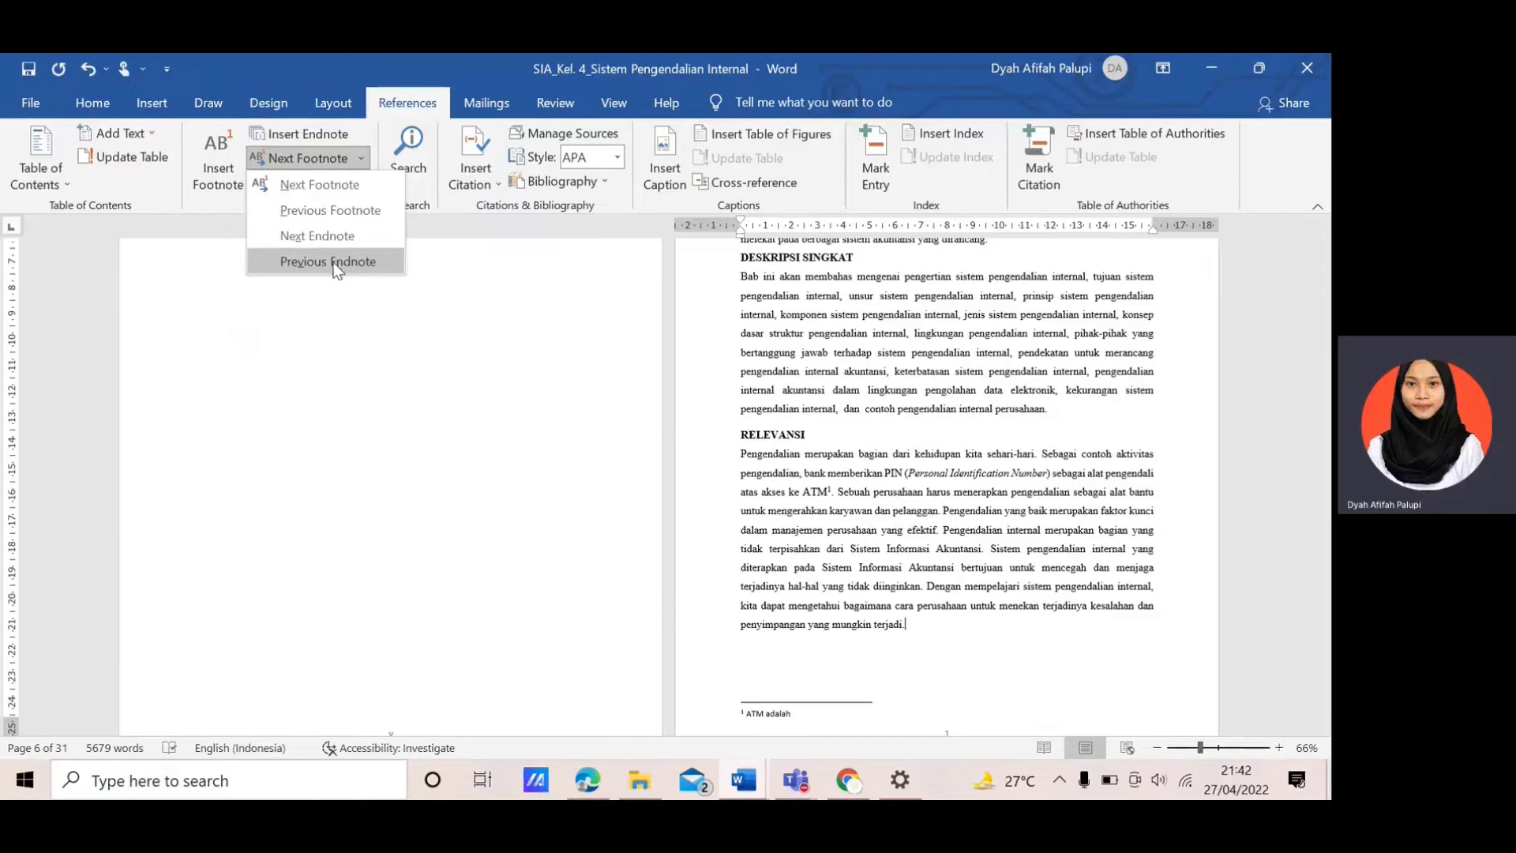
pyautogui.click(360, 160)
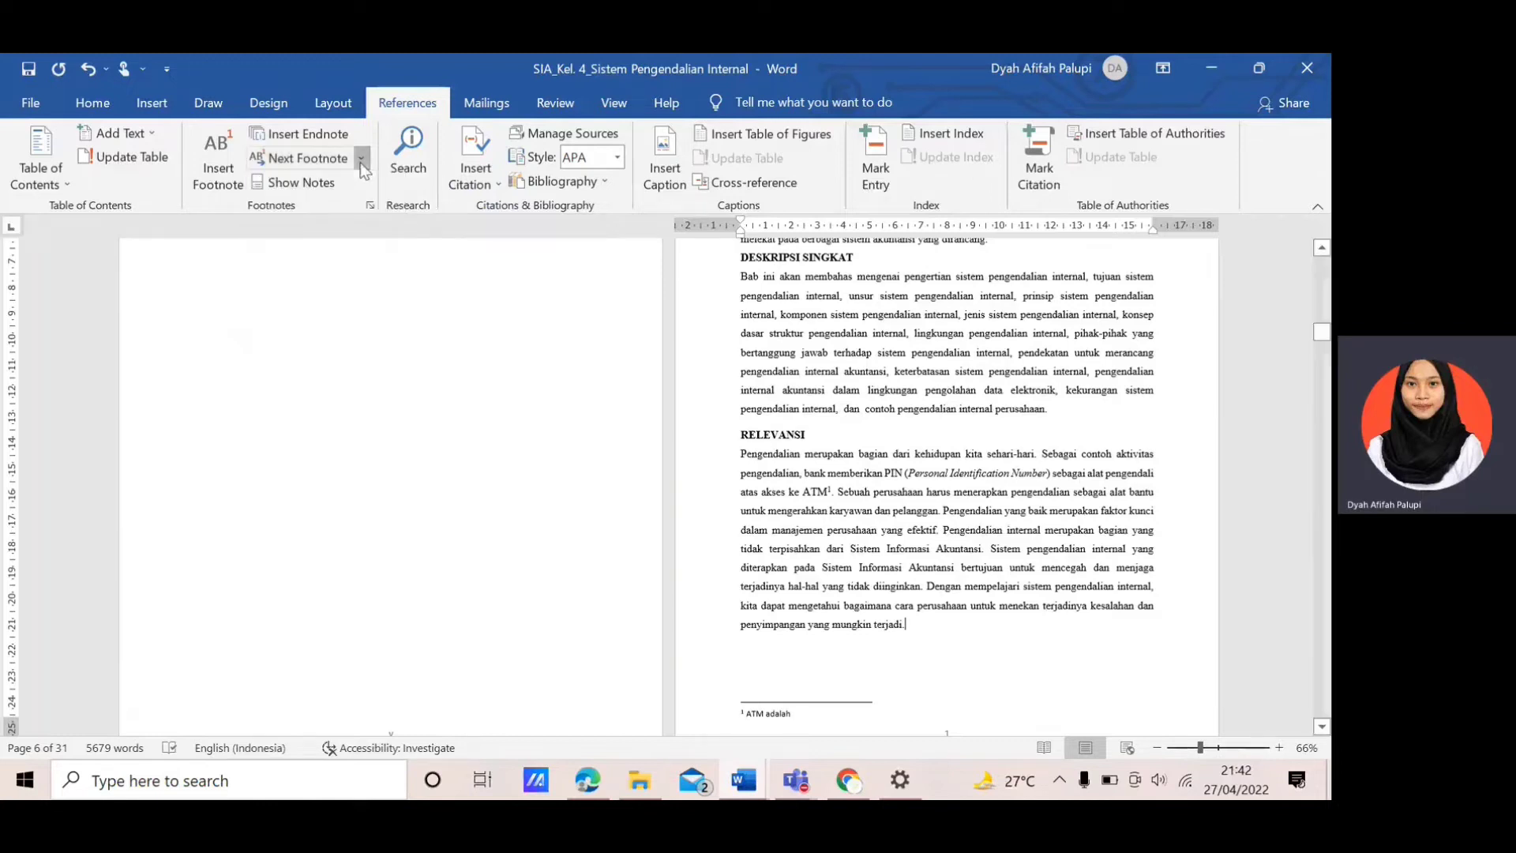
pyautogui.click(297, 186)
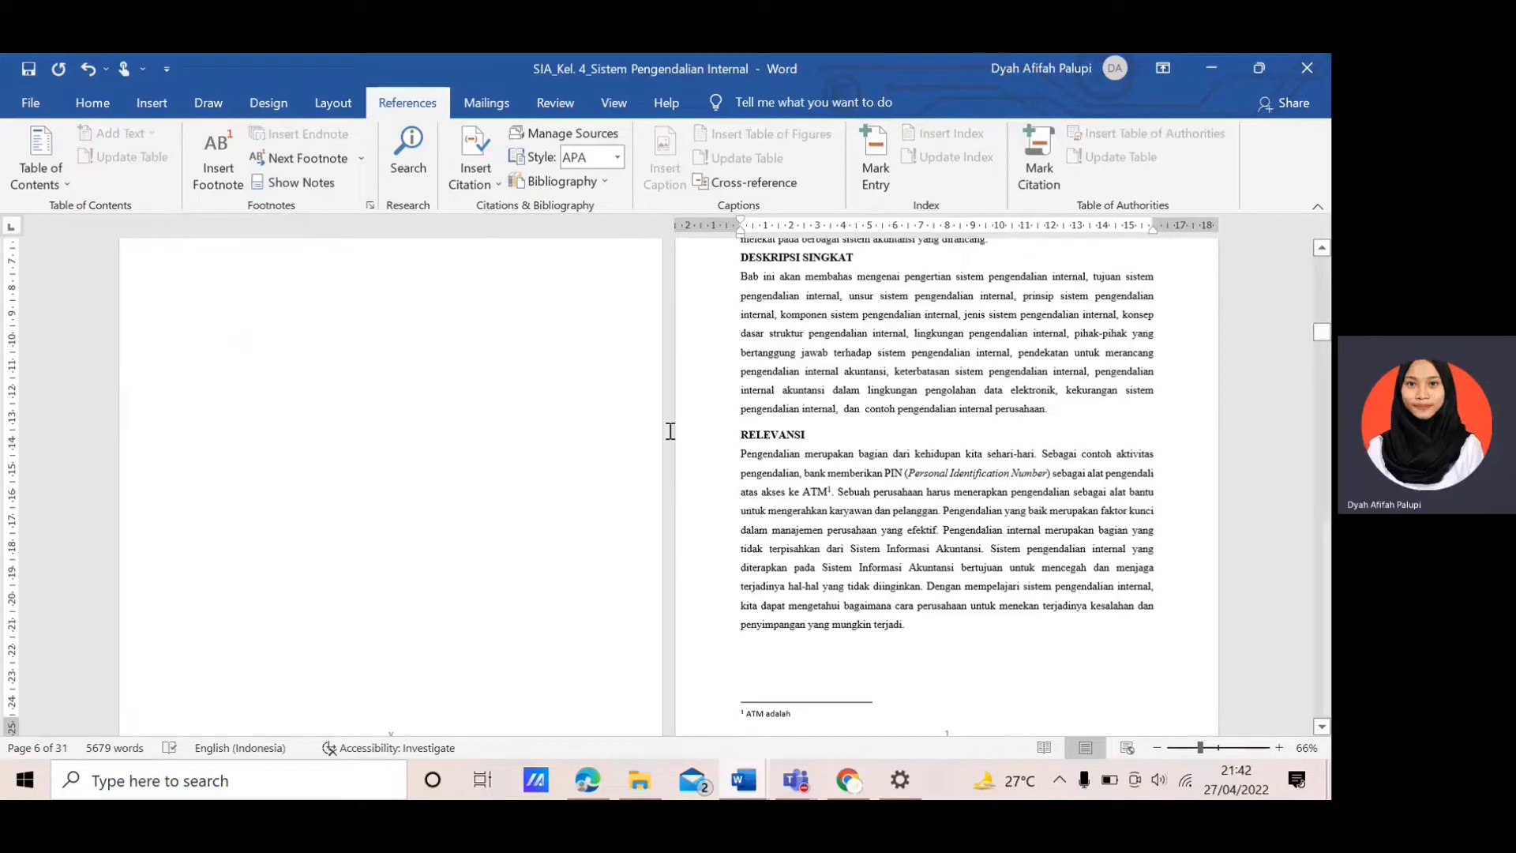
pyautogui.moveTo(832, 495)
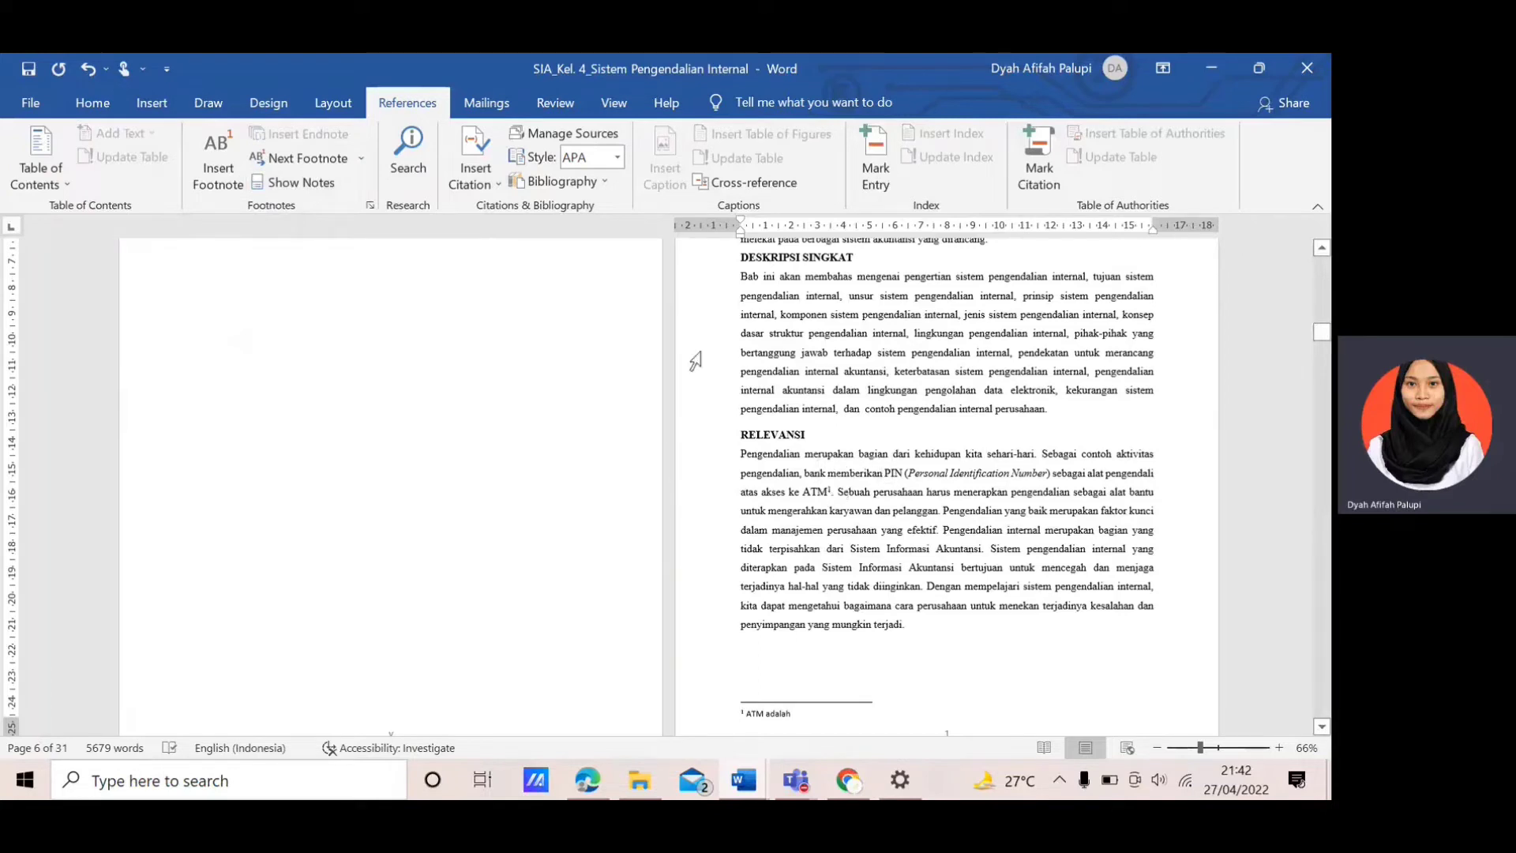
# Search online for "komputer" from within the document and view the options of the first result.
pyautogui.click(409, 173)
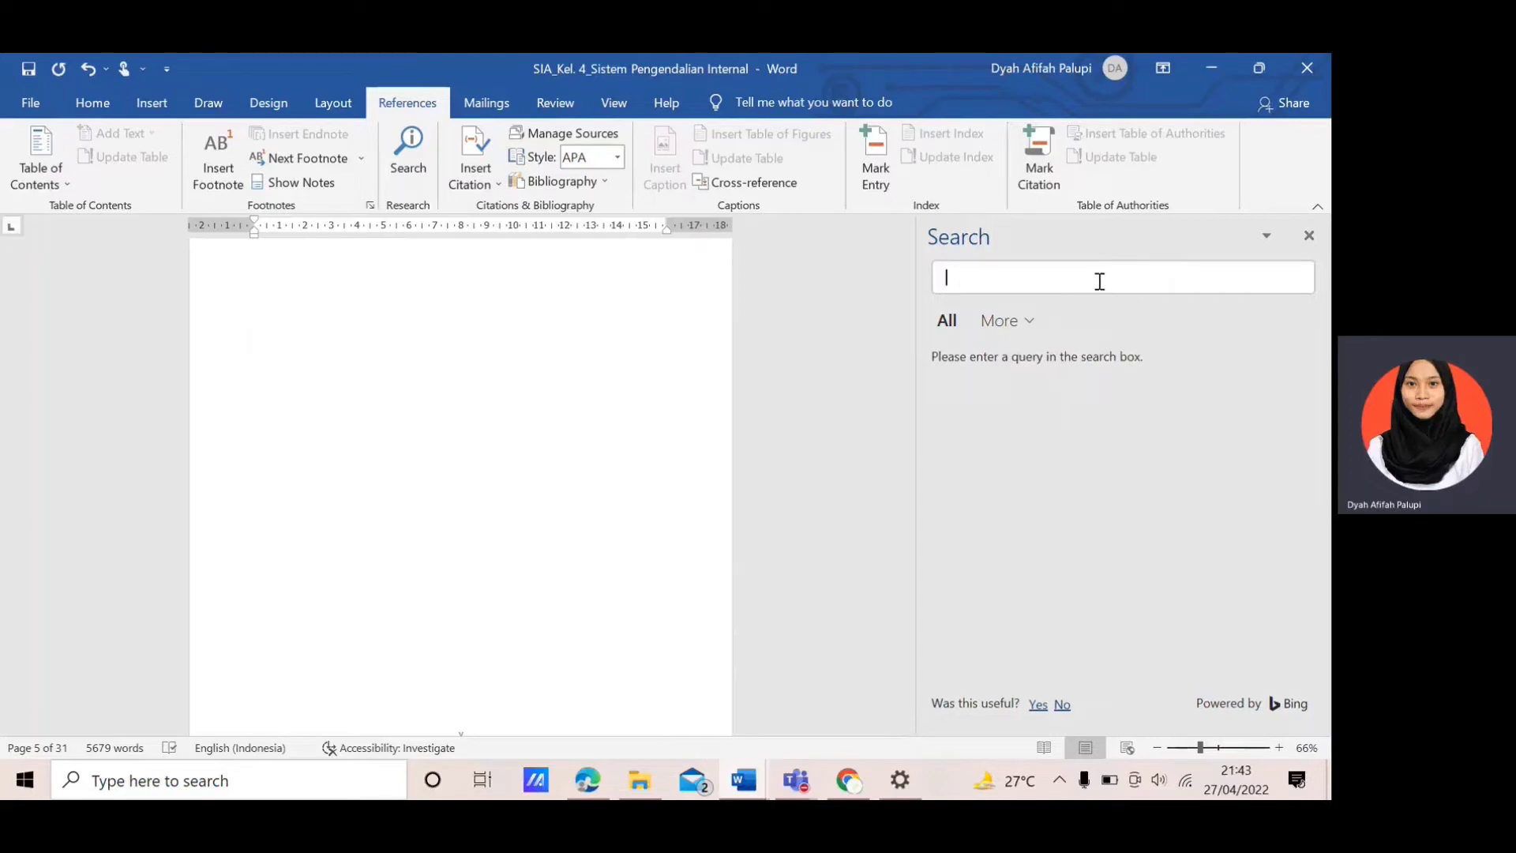
pyautogui.write('komputer')
pyautogui.press('Return')
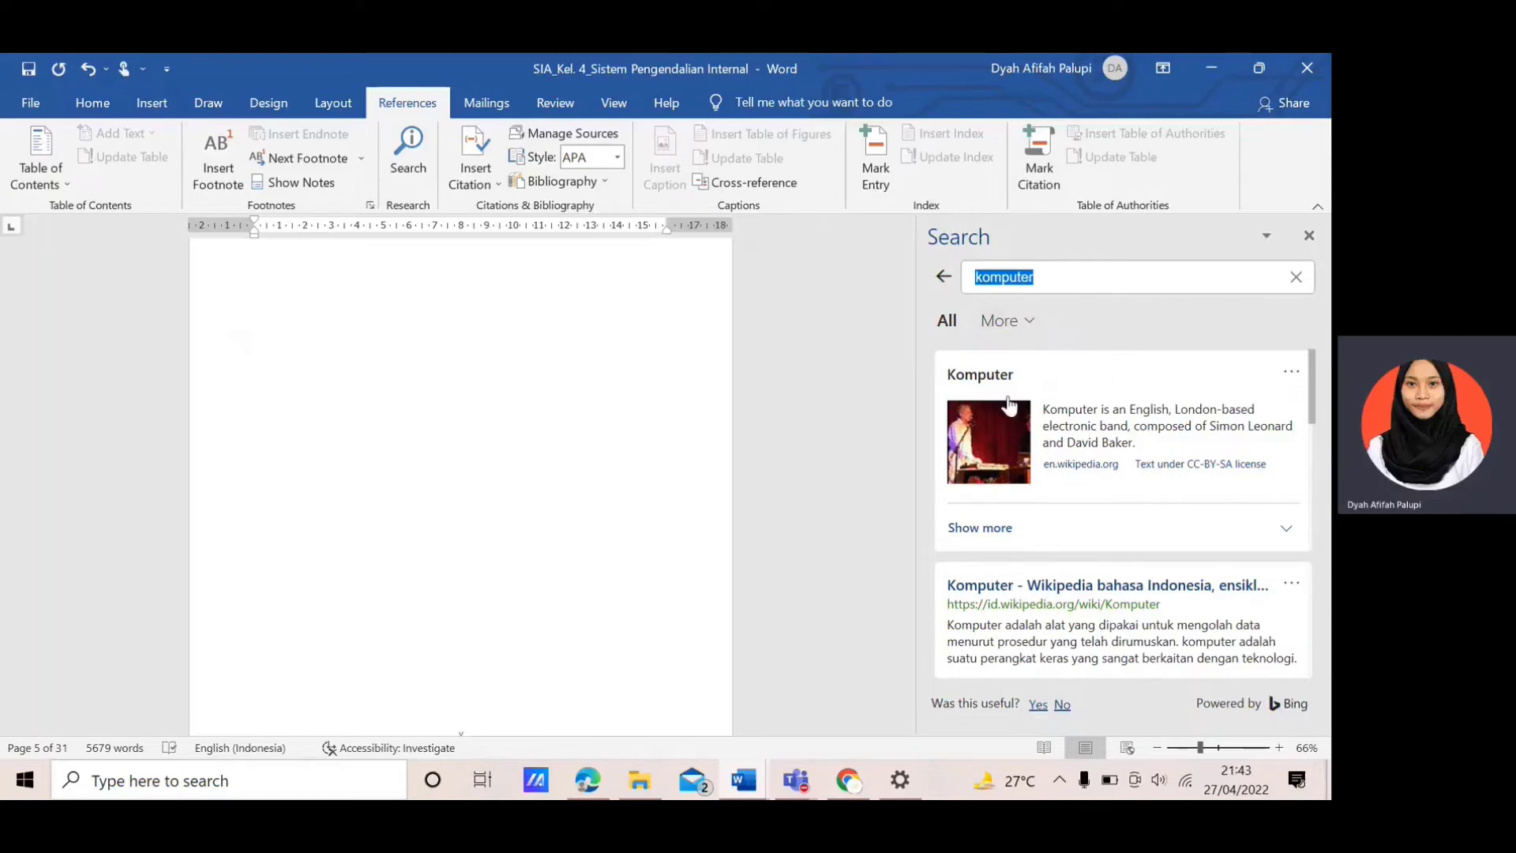
pyautogui.click(1290, 375)
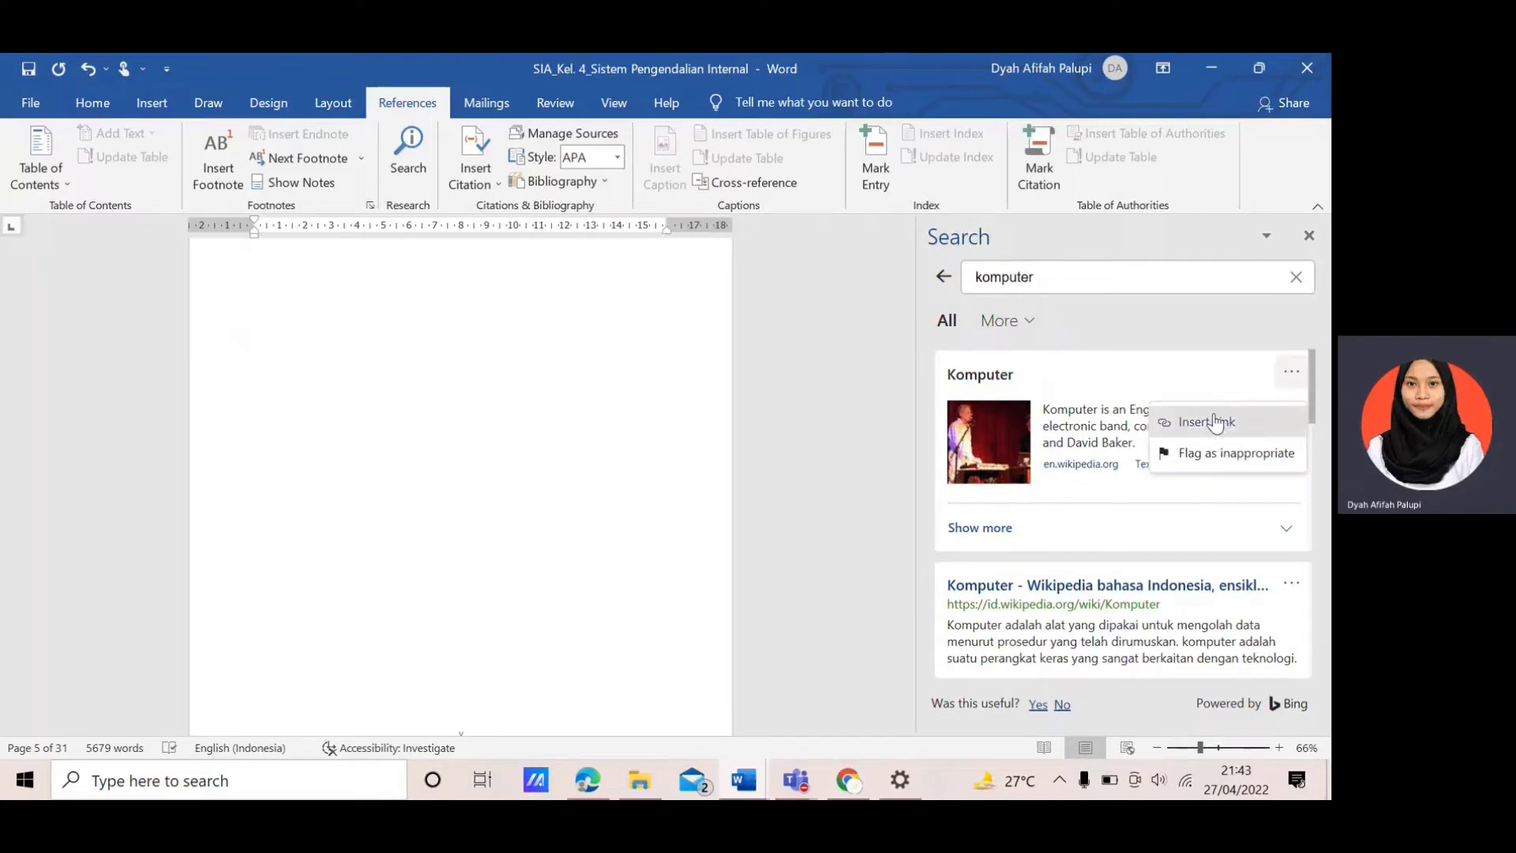
# Filter the "komputer" results to Media, view the first image's details, and close the search.
pyautogui.click(1001, 323)
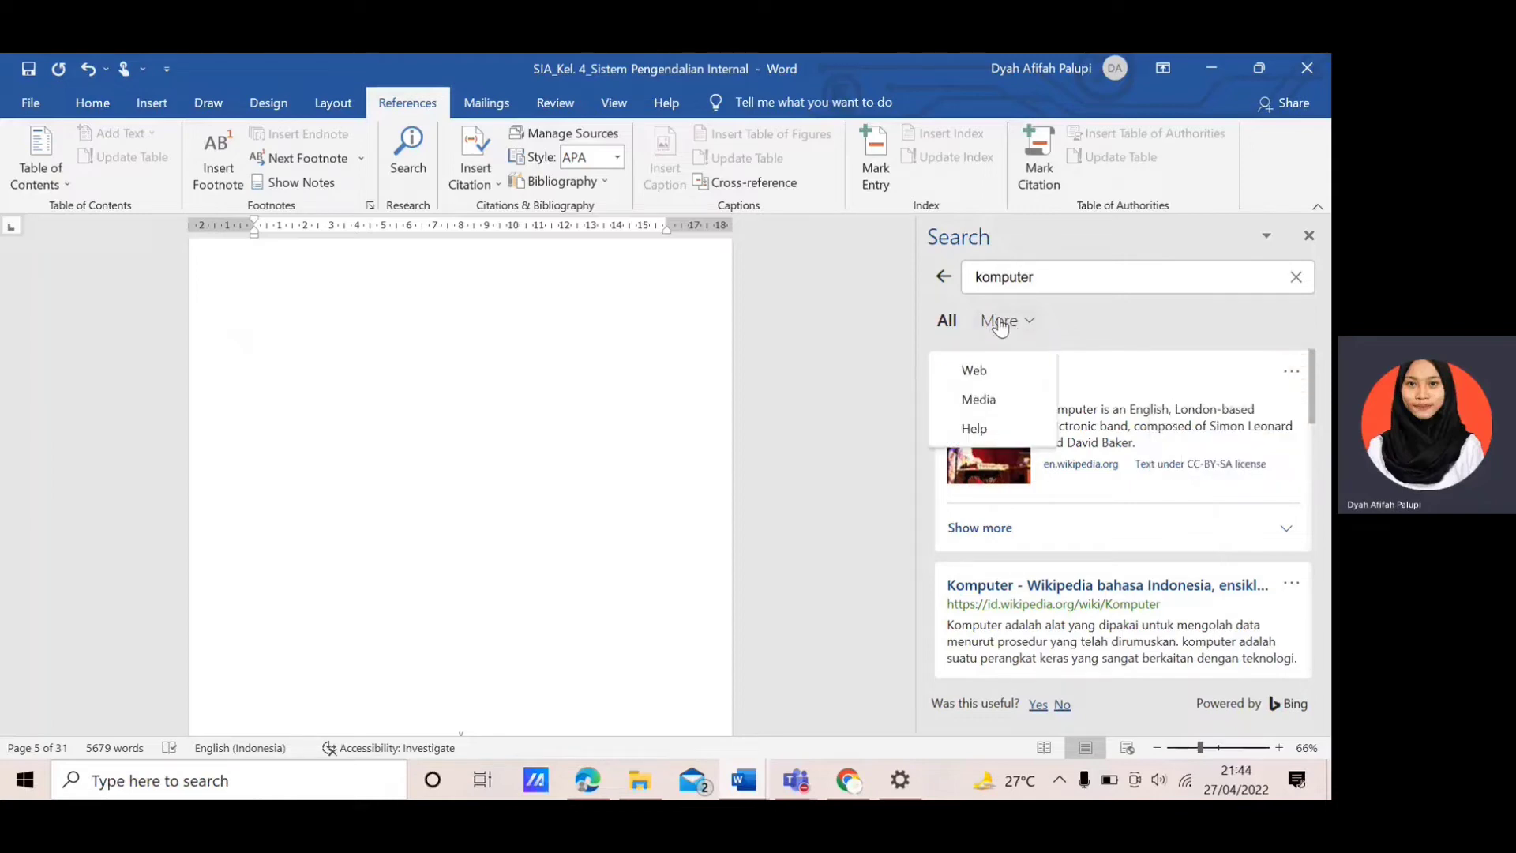
pyautogui.click(979, 400)
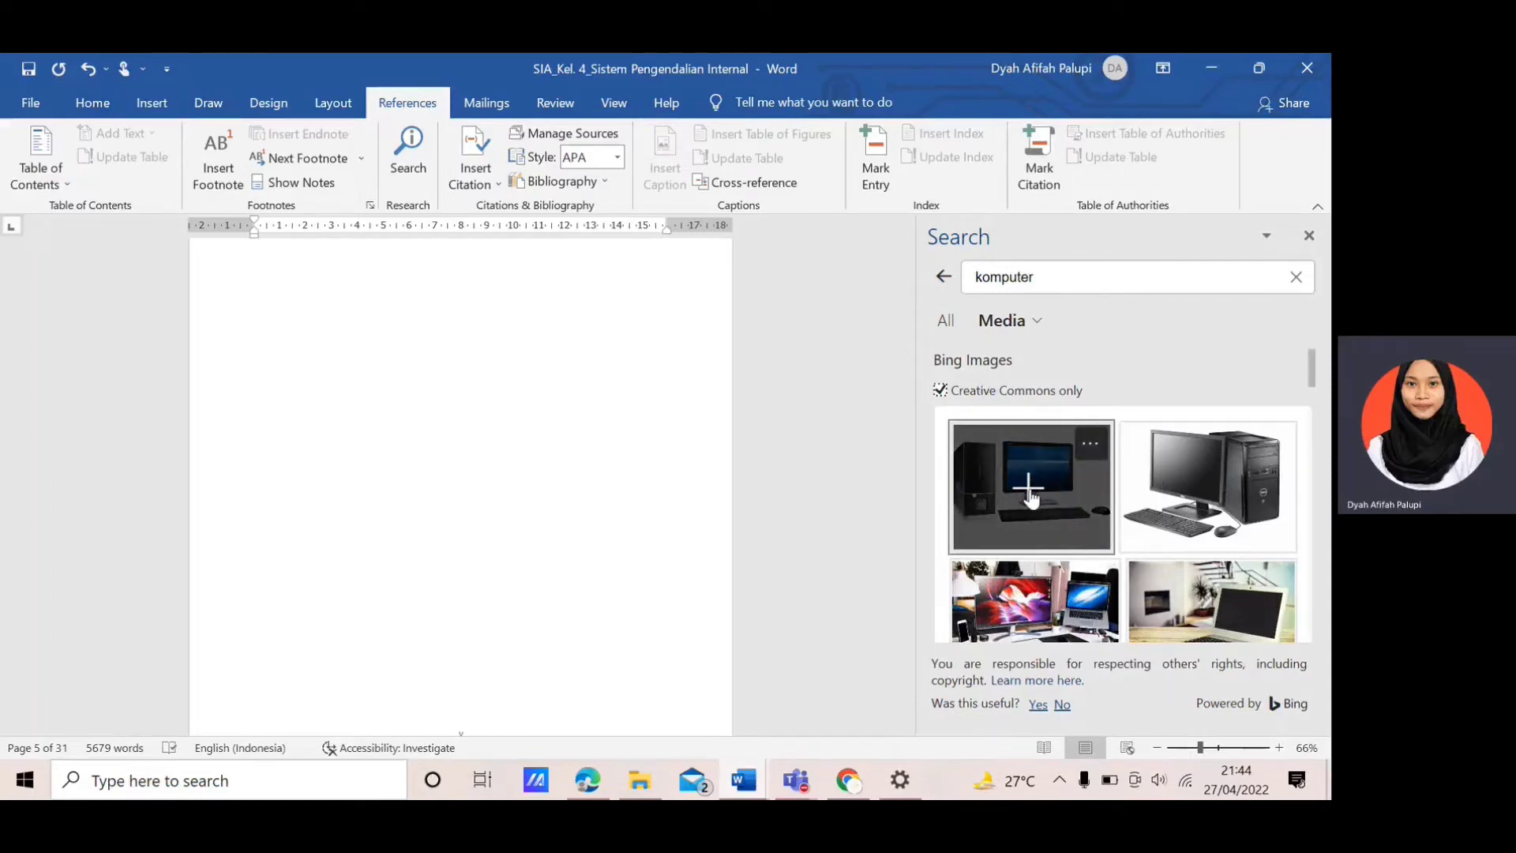
pyautogui.click(1090, 444)
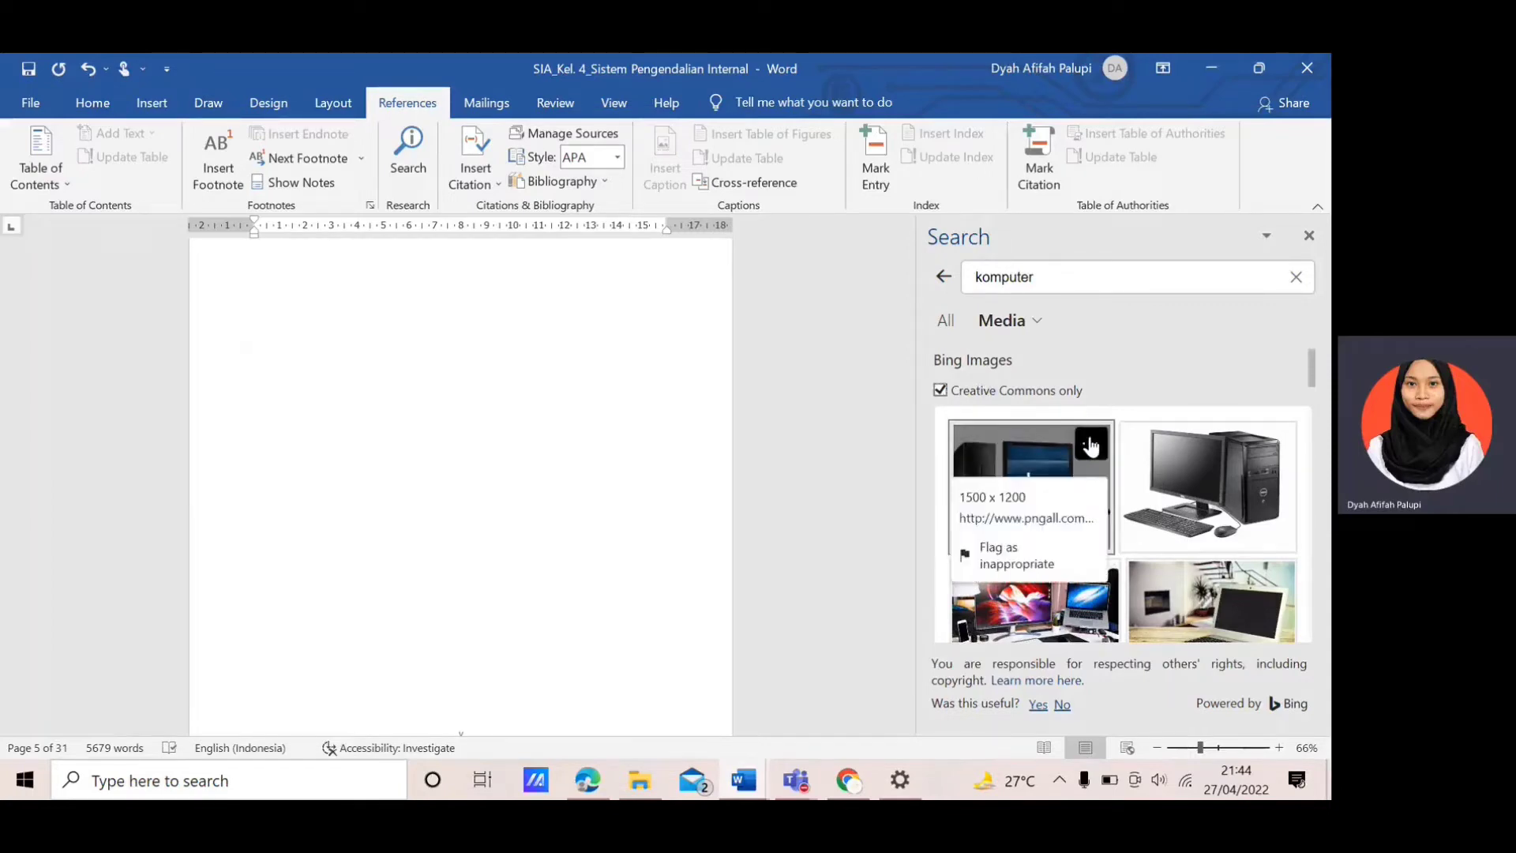
pyautogui.click(1151, 362)
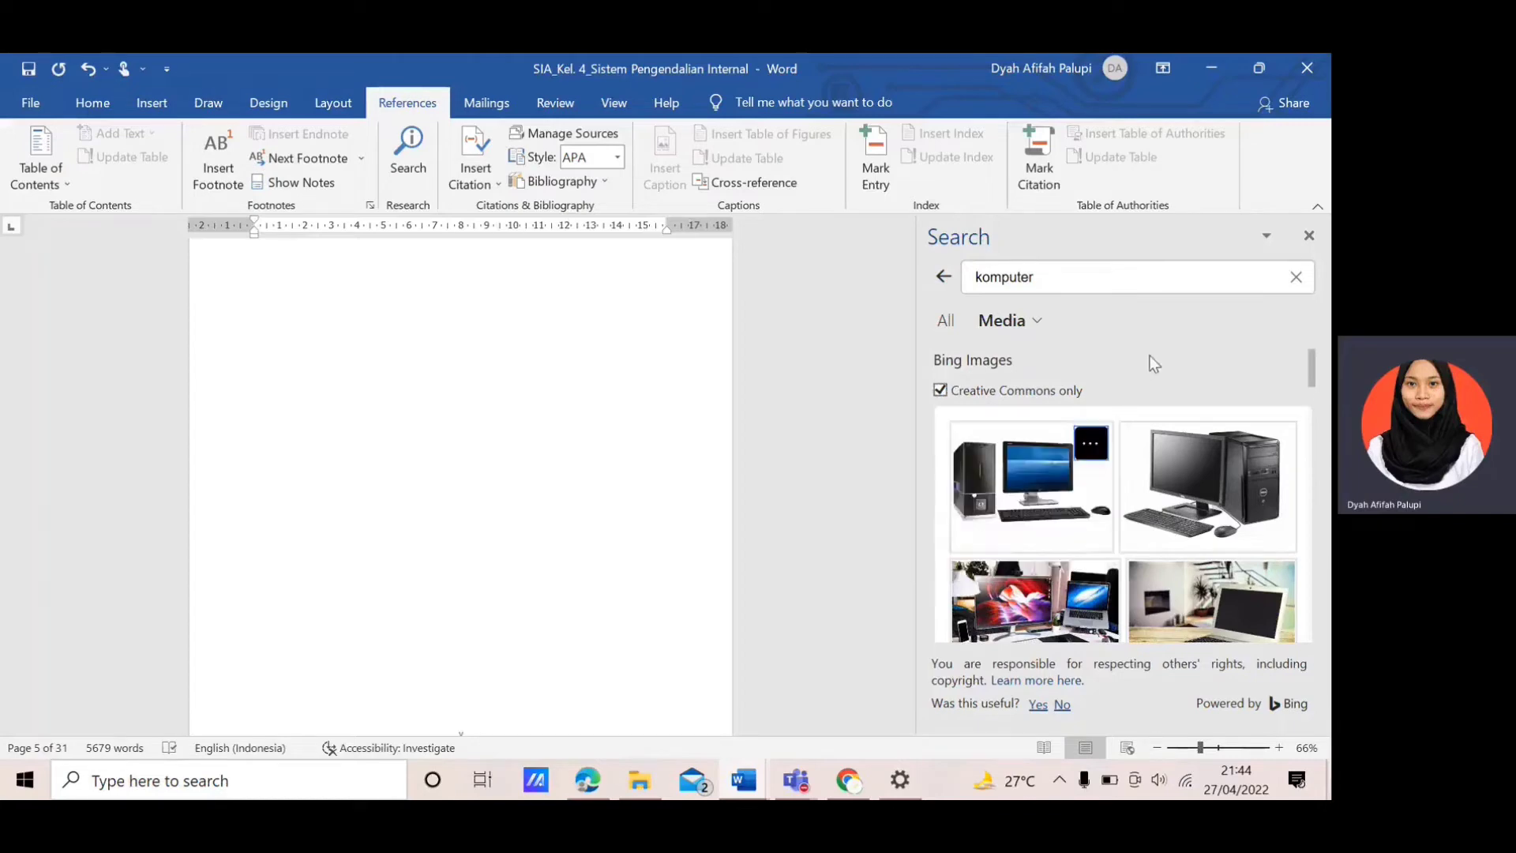
pyautogui.click(1309, 230)
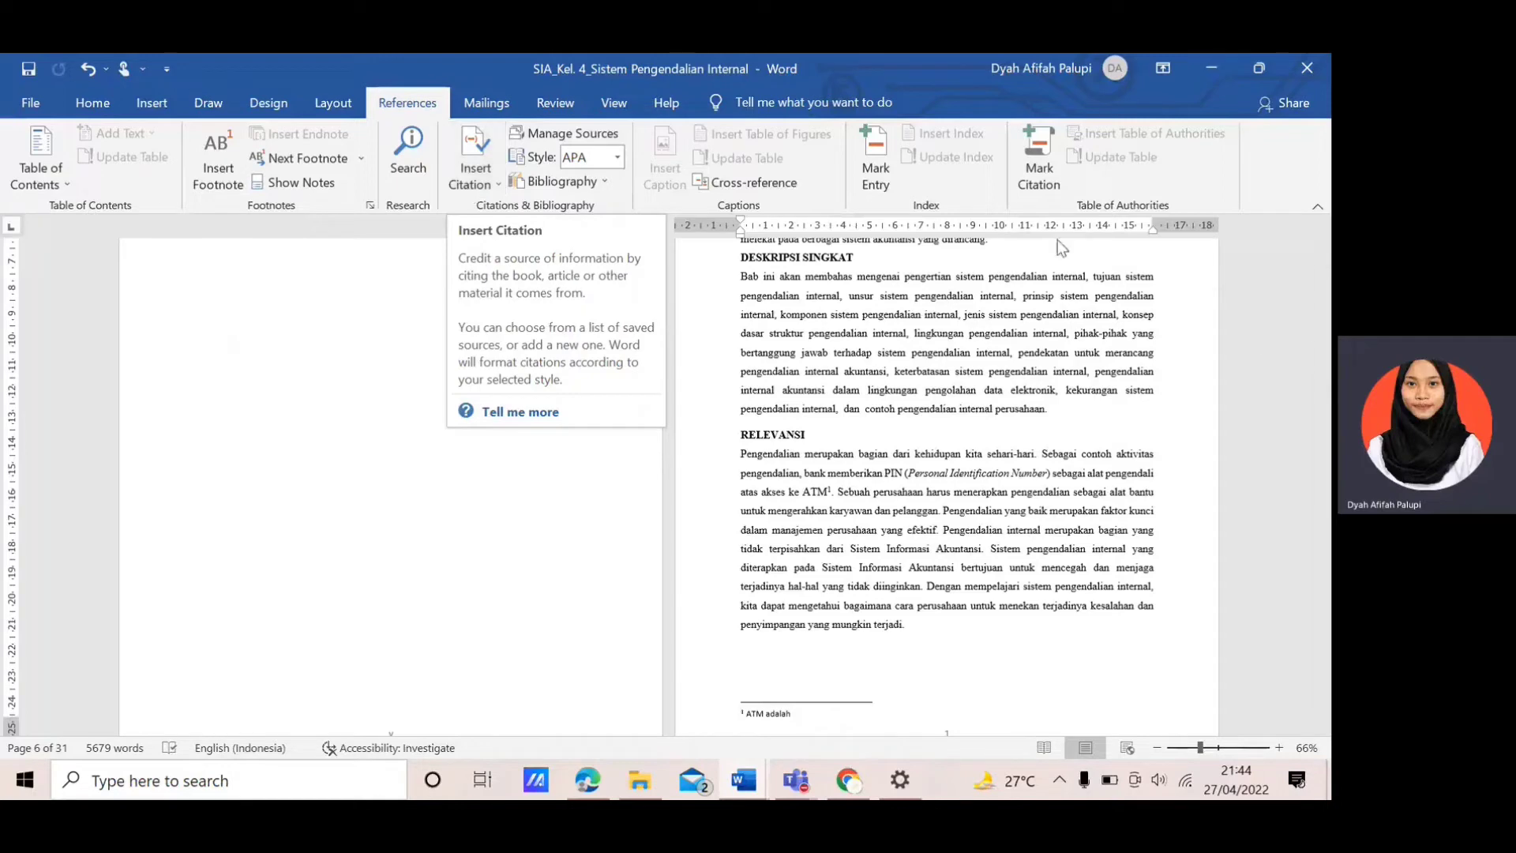
# Start a new citation source on the blank page before DAFTAR KATA, with Book as the source type.
pyautogui.moveTo(1324, 341); pyautogui.dragTo(1324, 675)
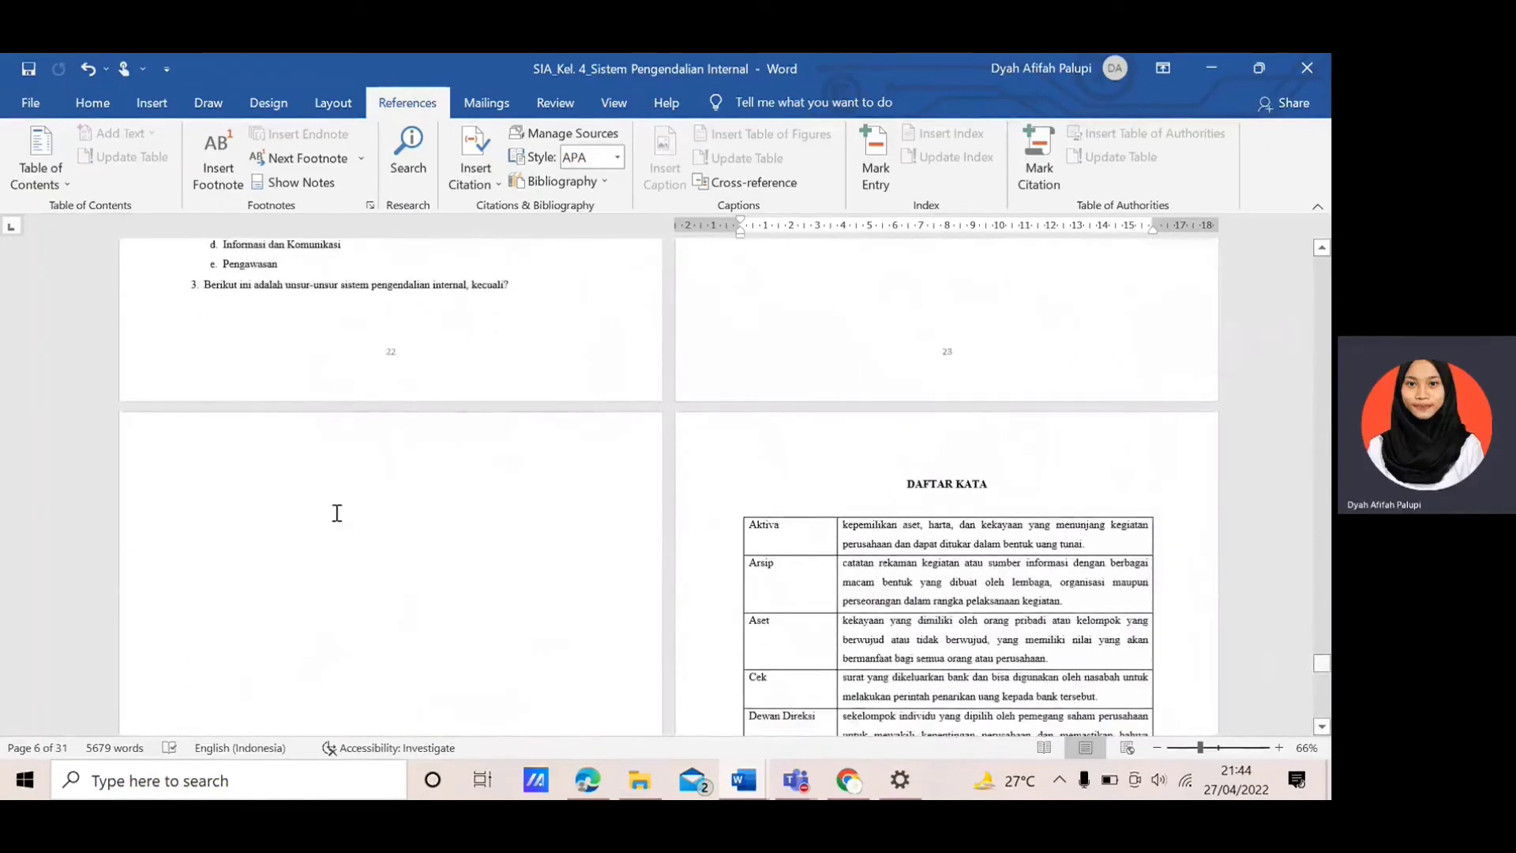
pyautogui.click(290, 491)
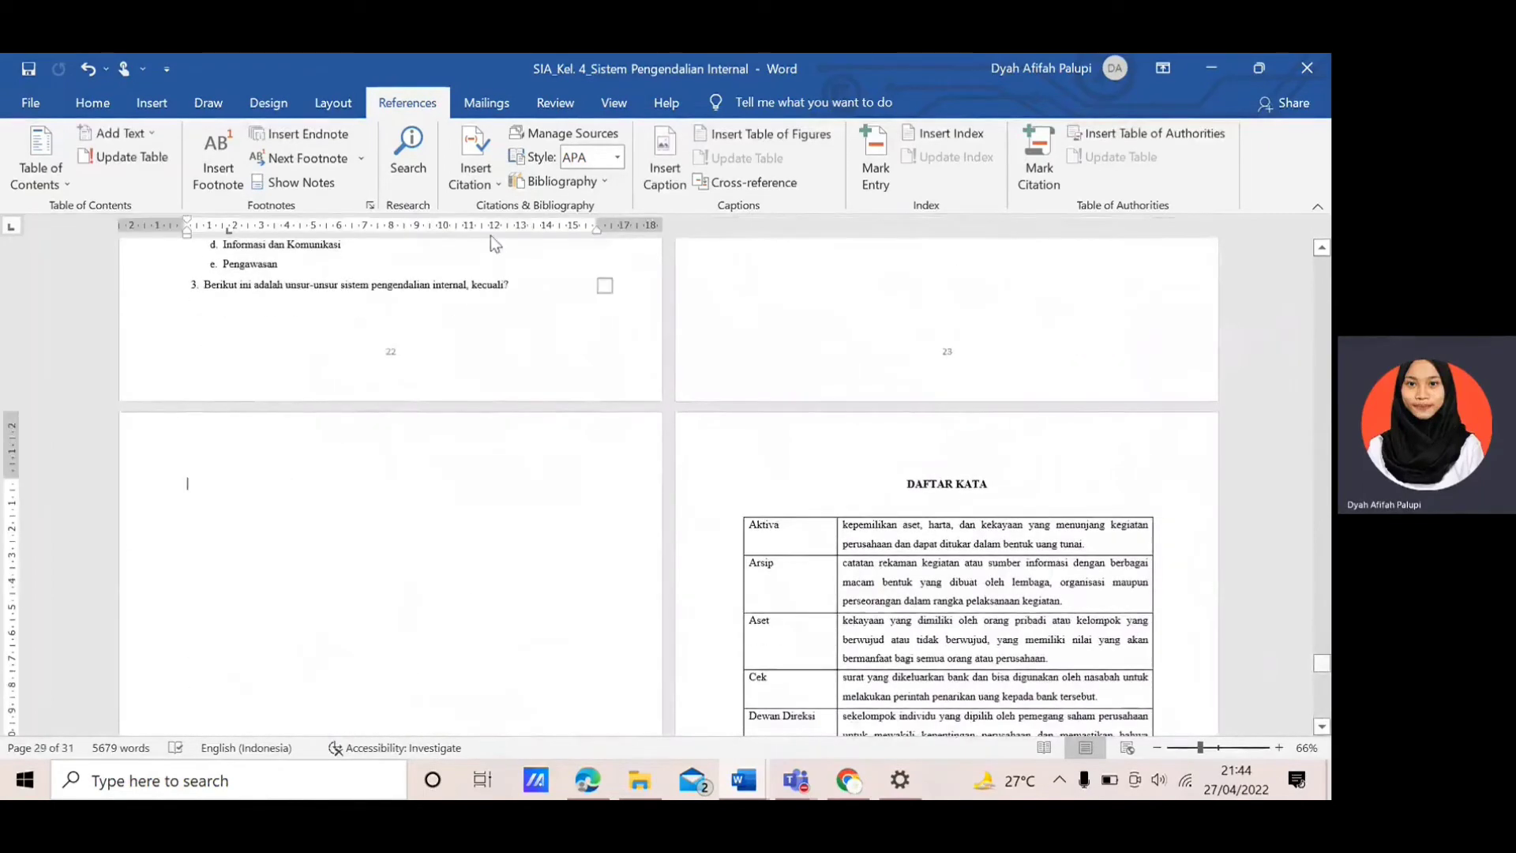
pyautogui.click(487, 190)
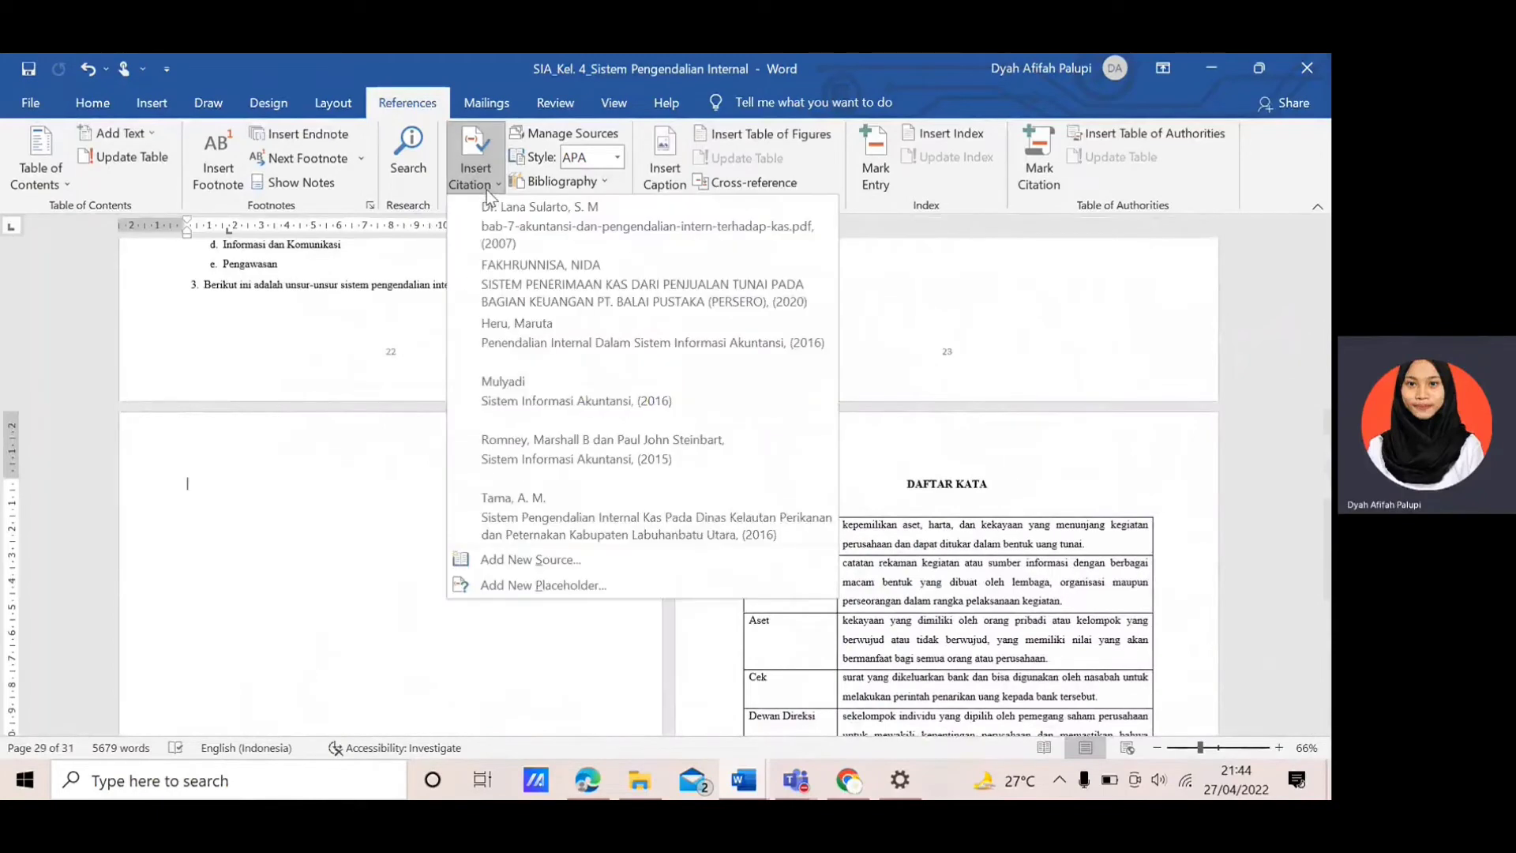
pyautogui.click(506, 559)
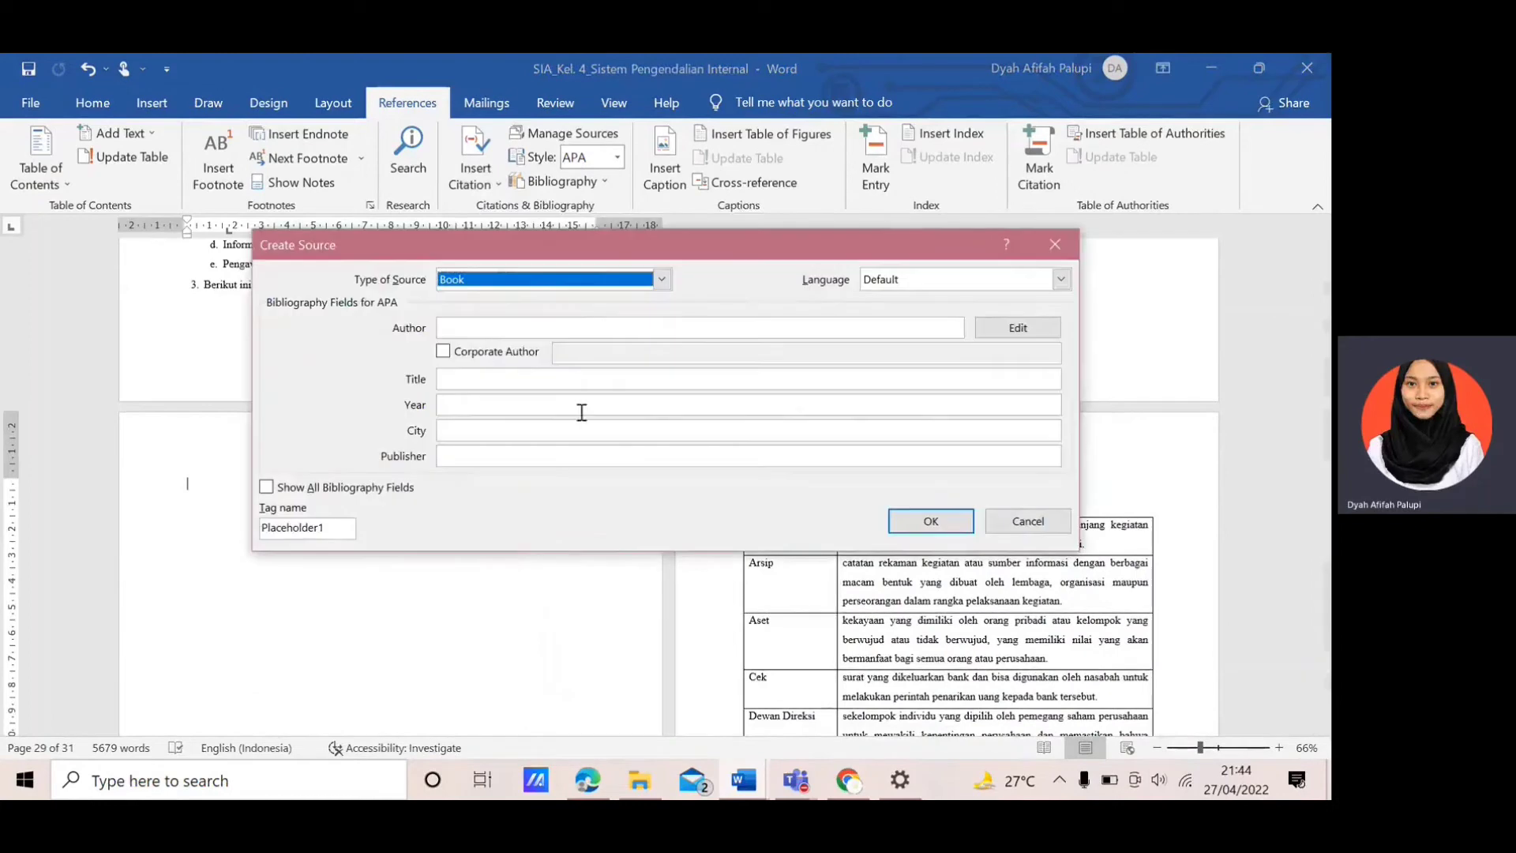
pyautogui.click(663, 280)
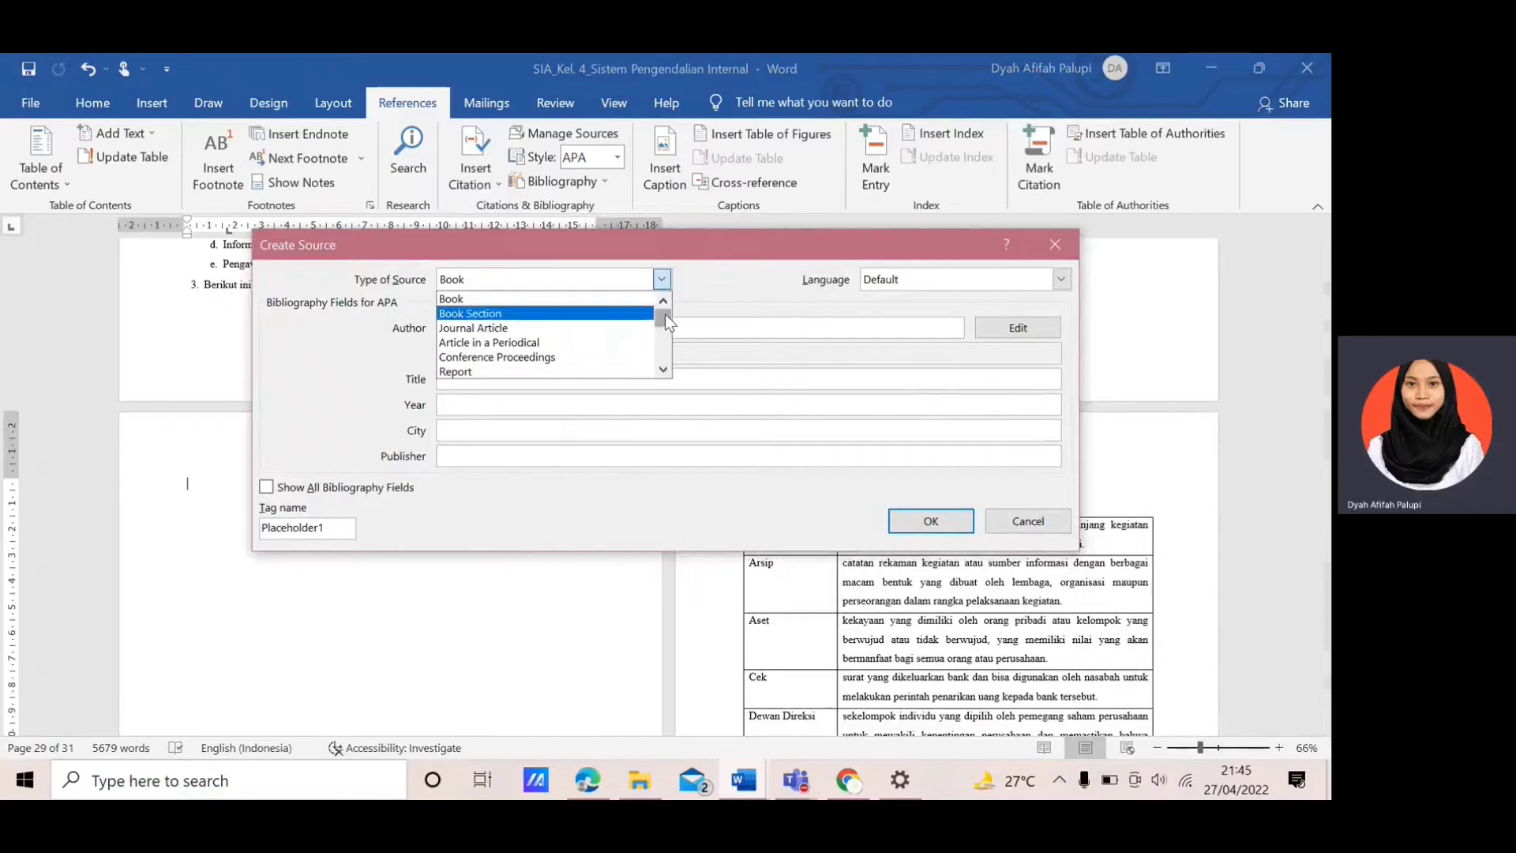
pyautogui.moveTo(665, 314); pyautogui.dragTo(662, 364)
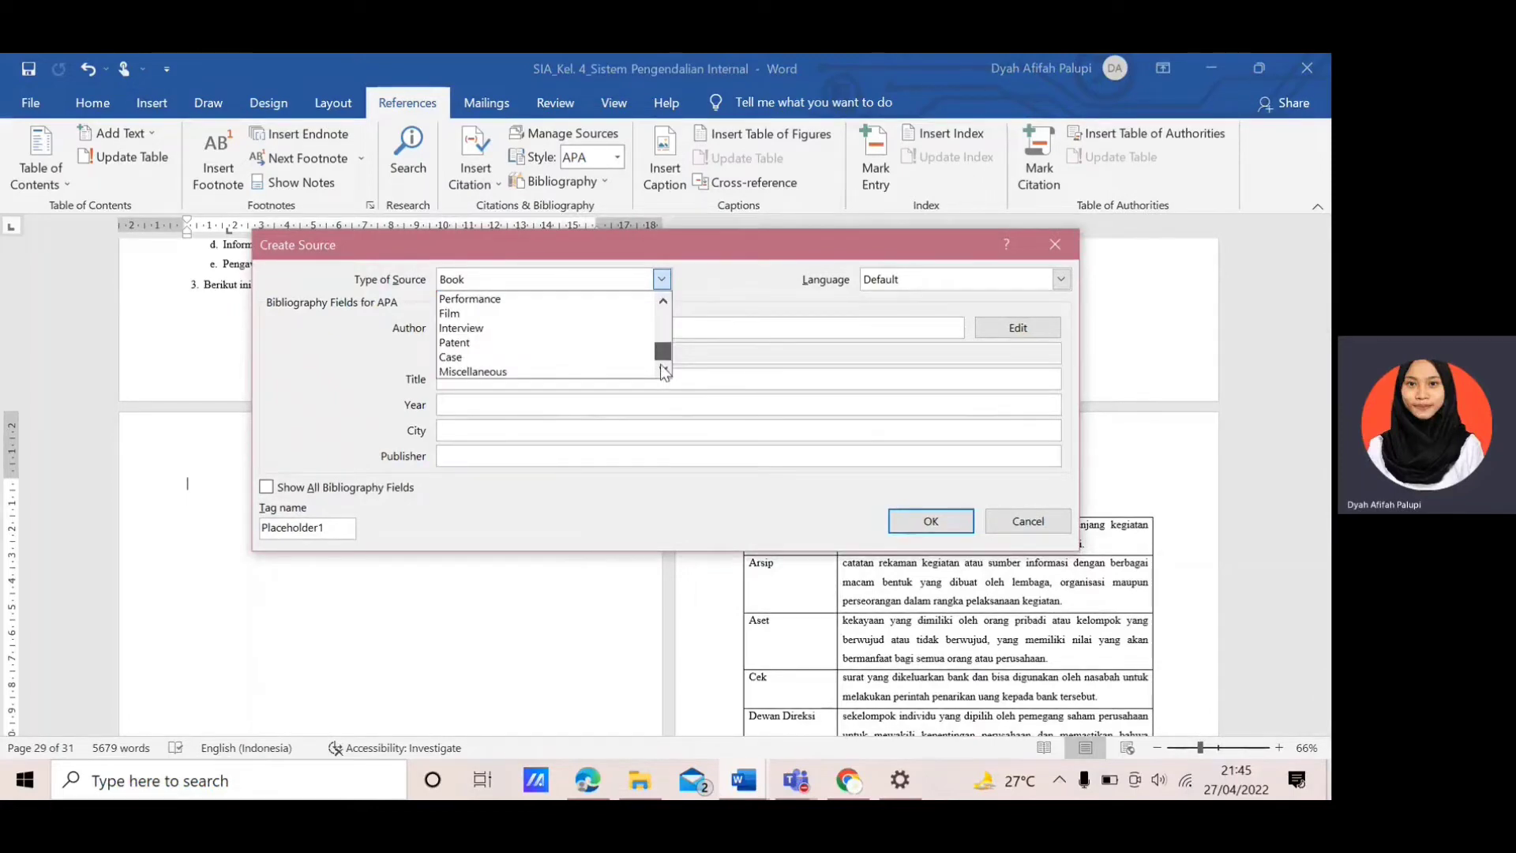
pyautogui.moveTo(661, 356); pyautogui.dragTo(663, 312)
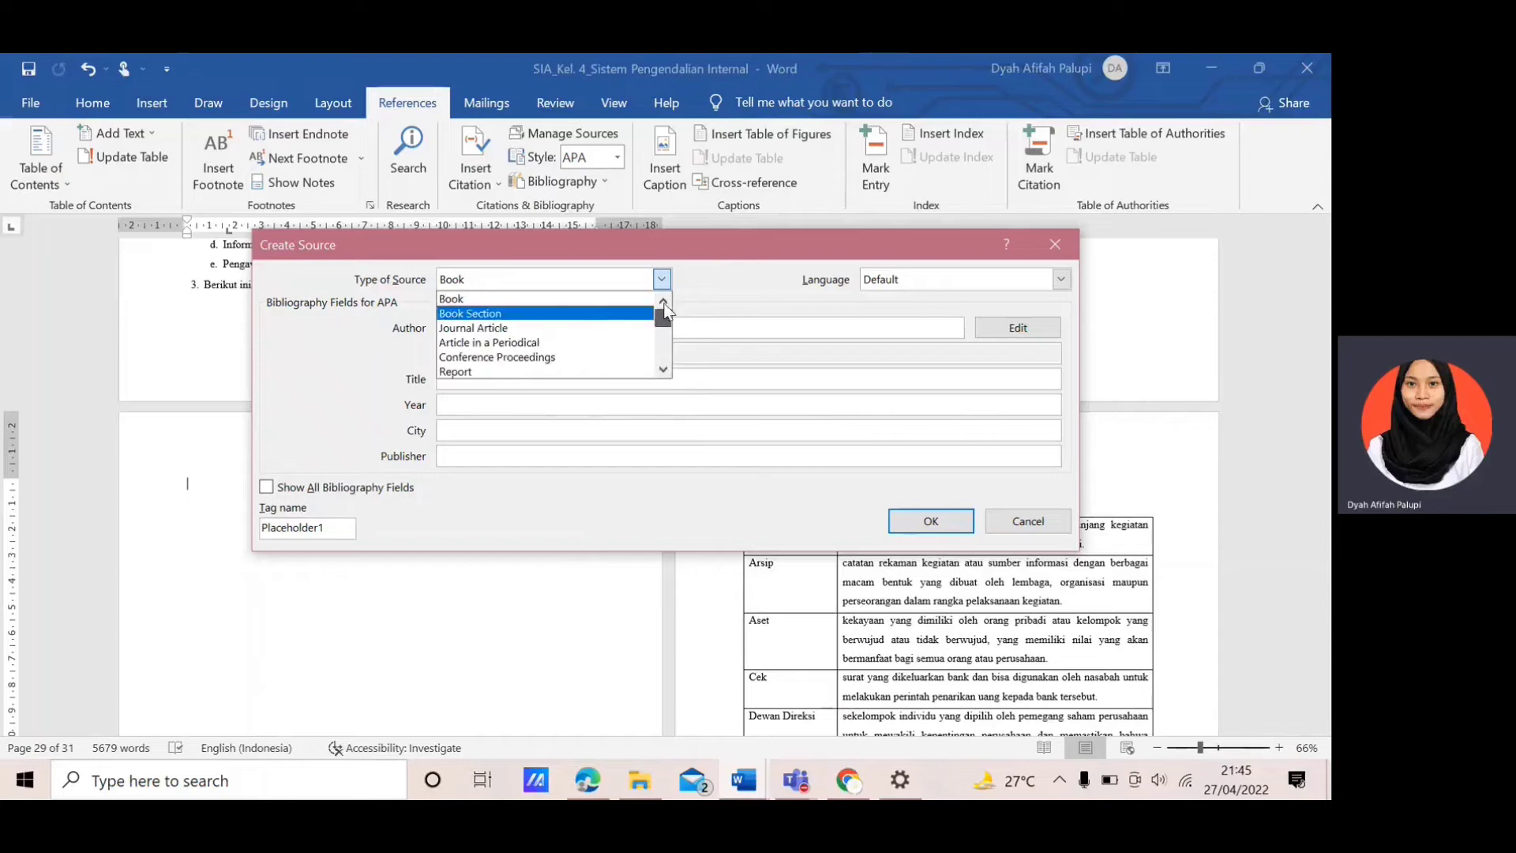
pyautogui.click(588, 300)
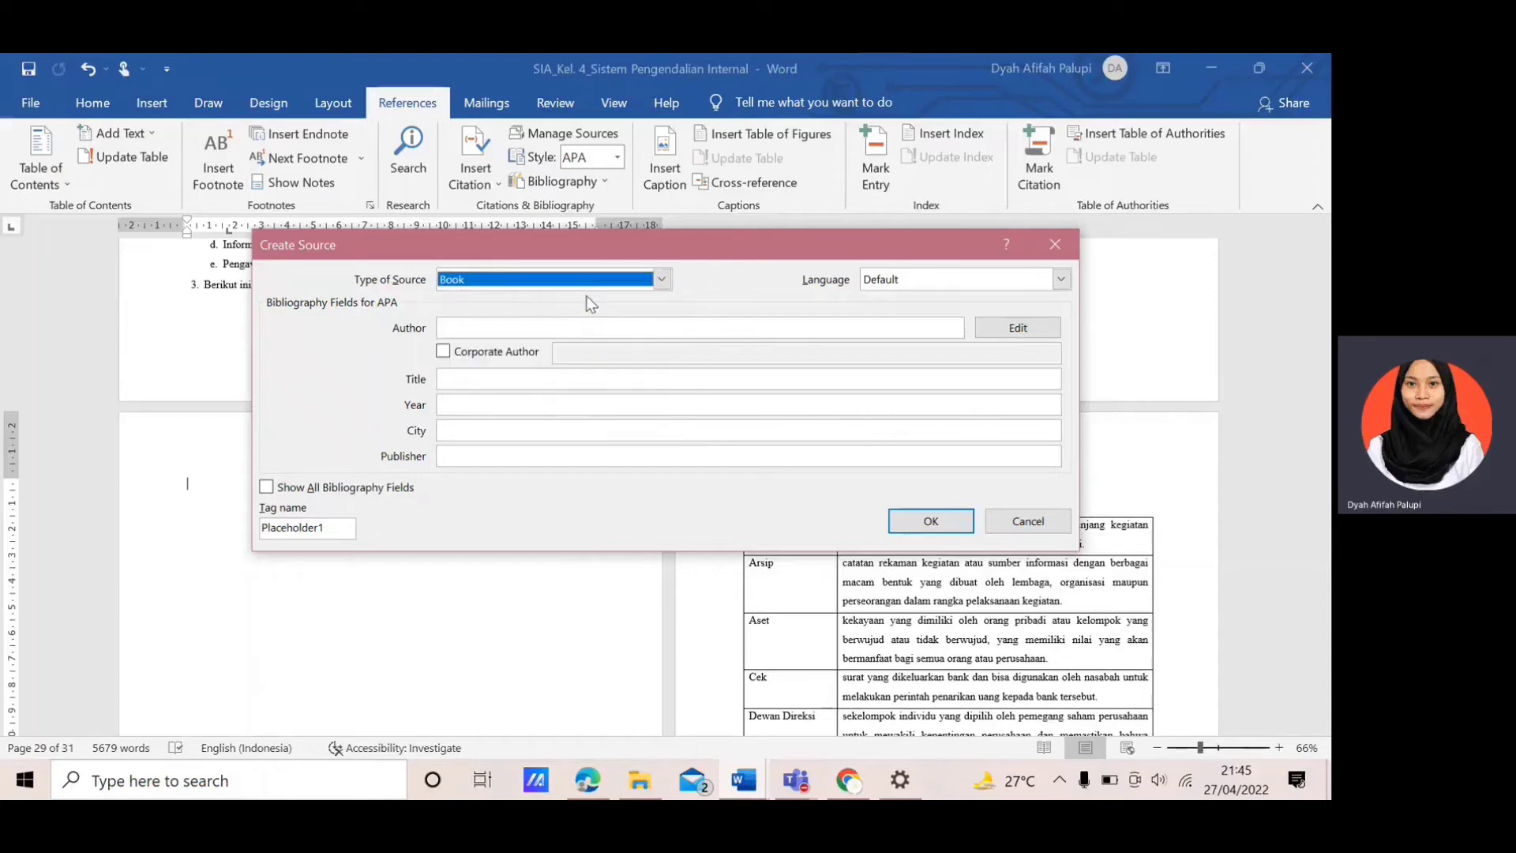
# Enter the author's name and the title "Pengolahan Sumber Daya Manusia" for the new book source.
pyautogui.click(539, 327)
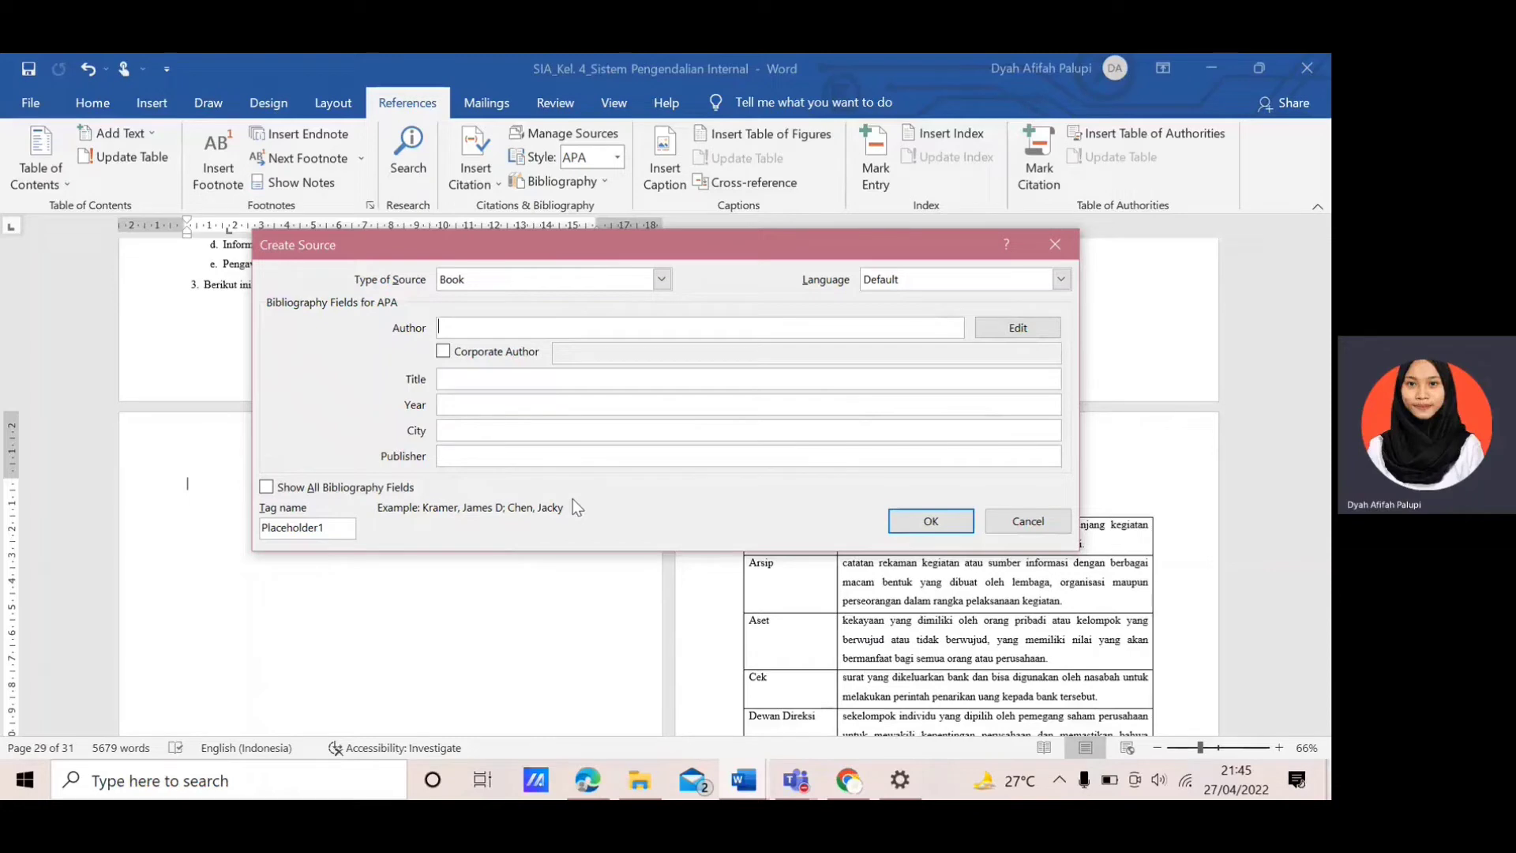
pyautogui.write('Danendra, Nano')
pyautogui.click(478, 377)
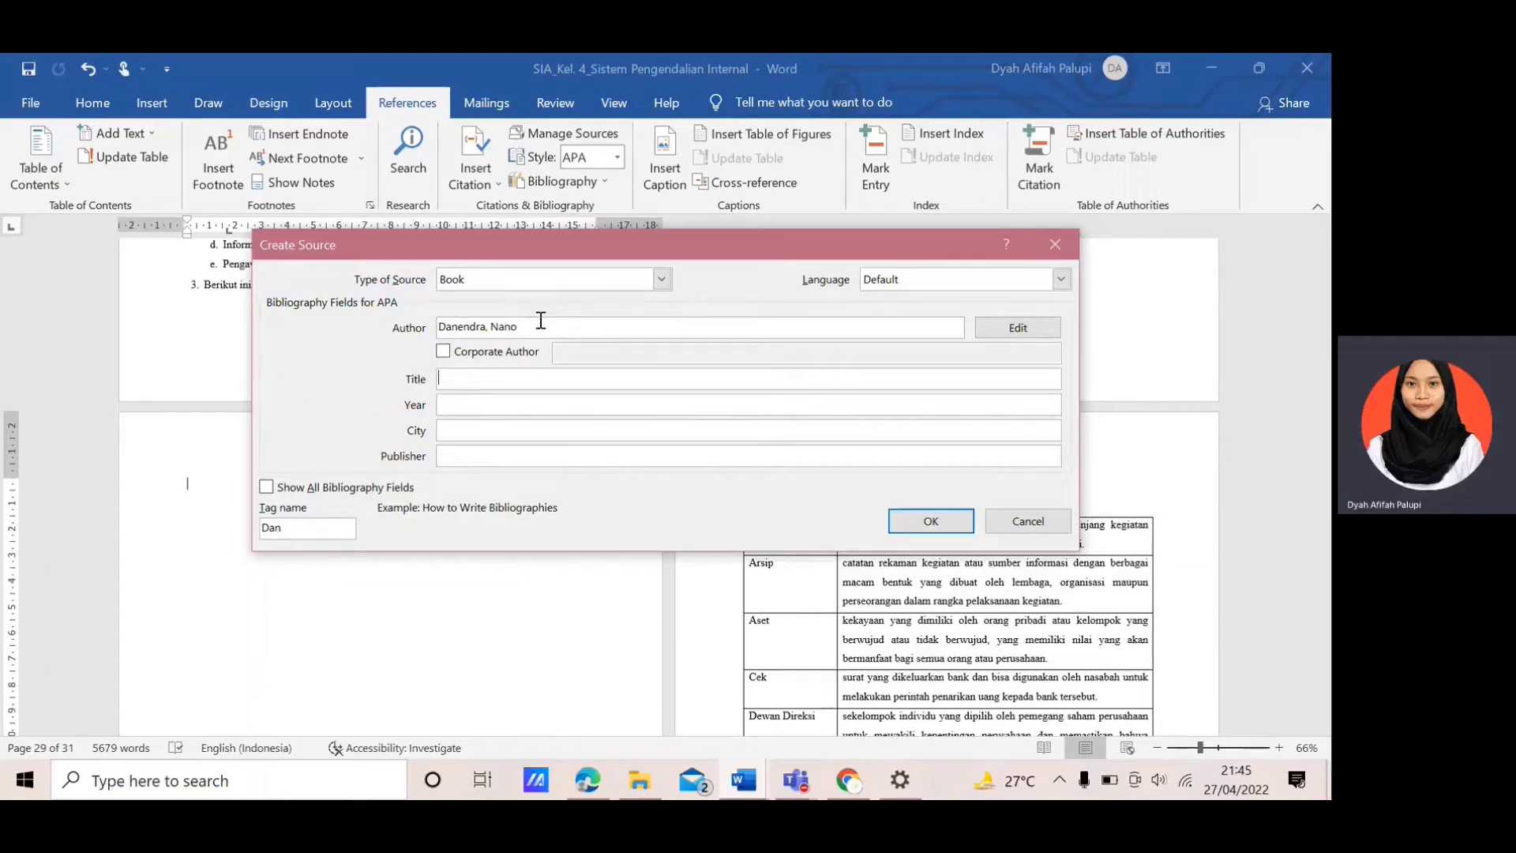
pyautogui.write('Pe')
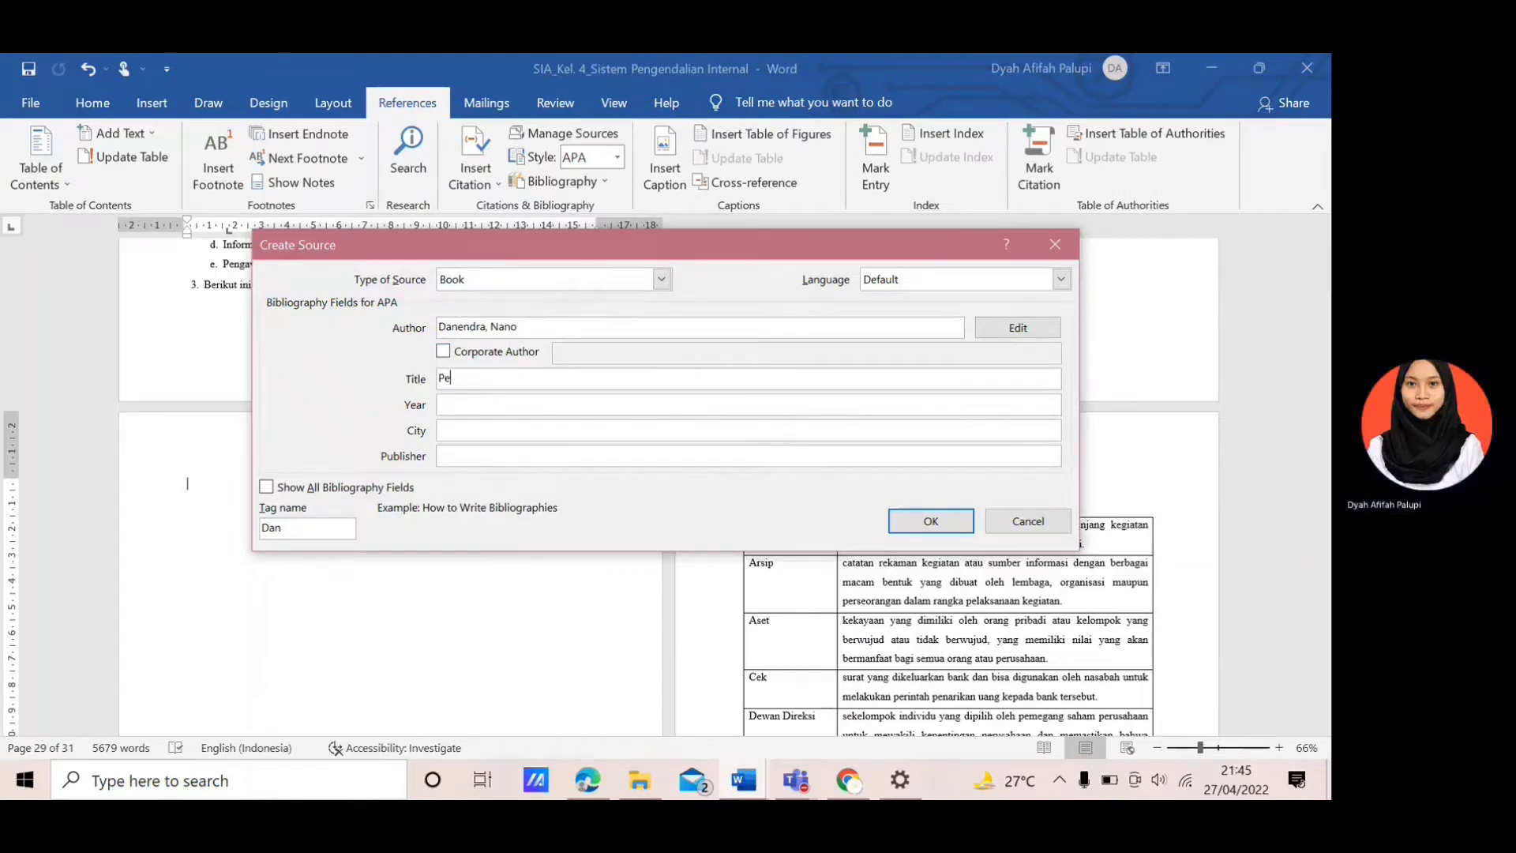
pyautogui.write('ngola')
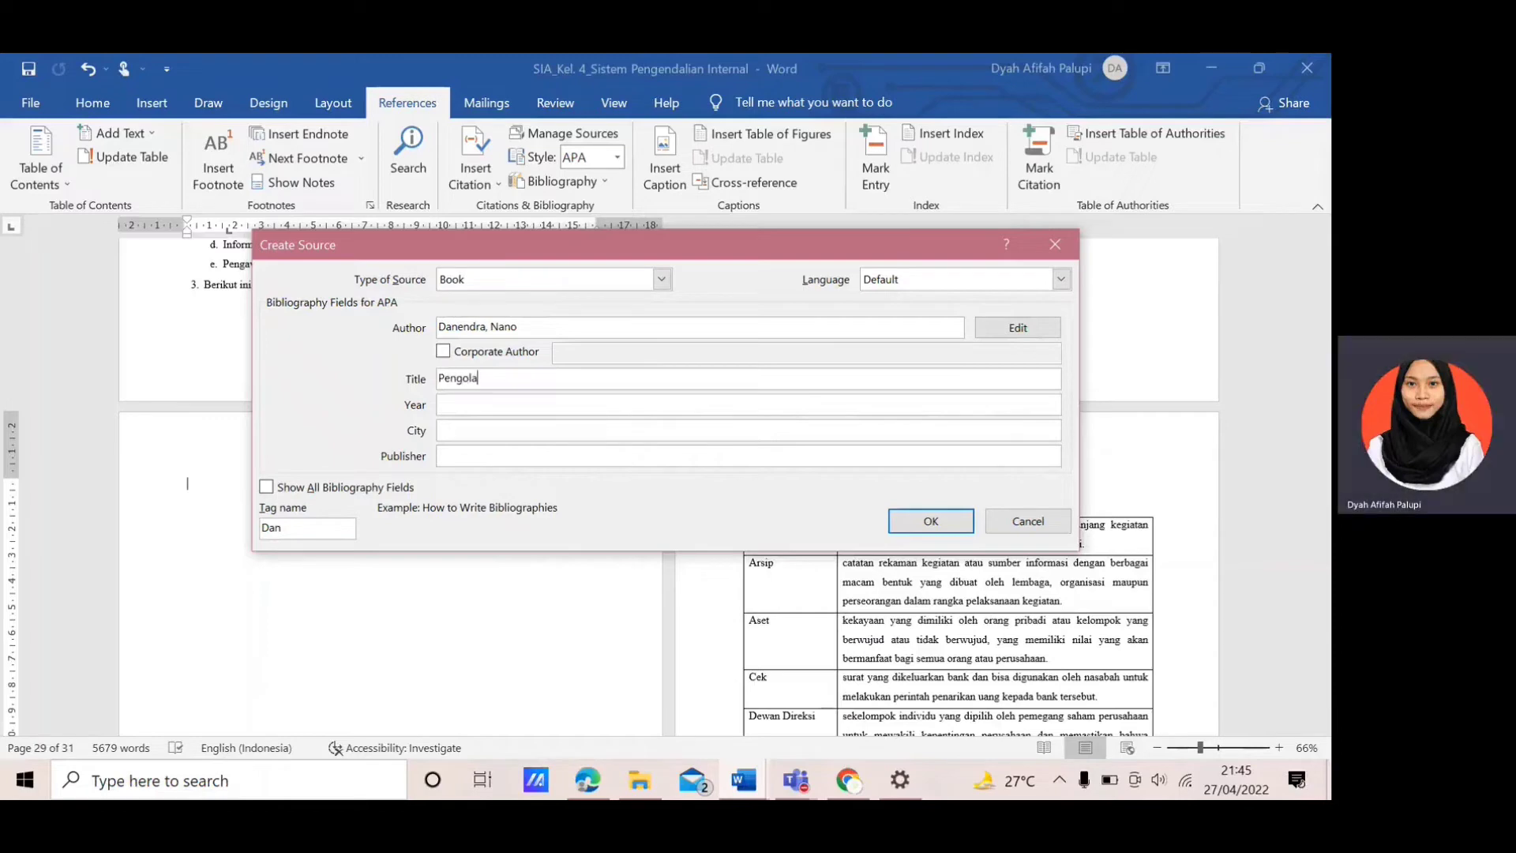
pyautogui.write('han S')
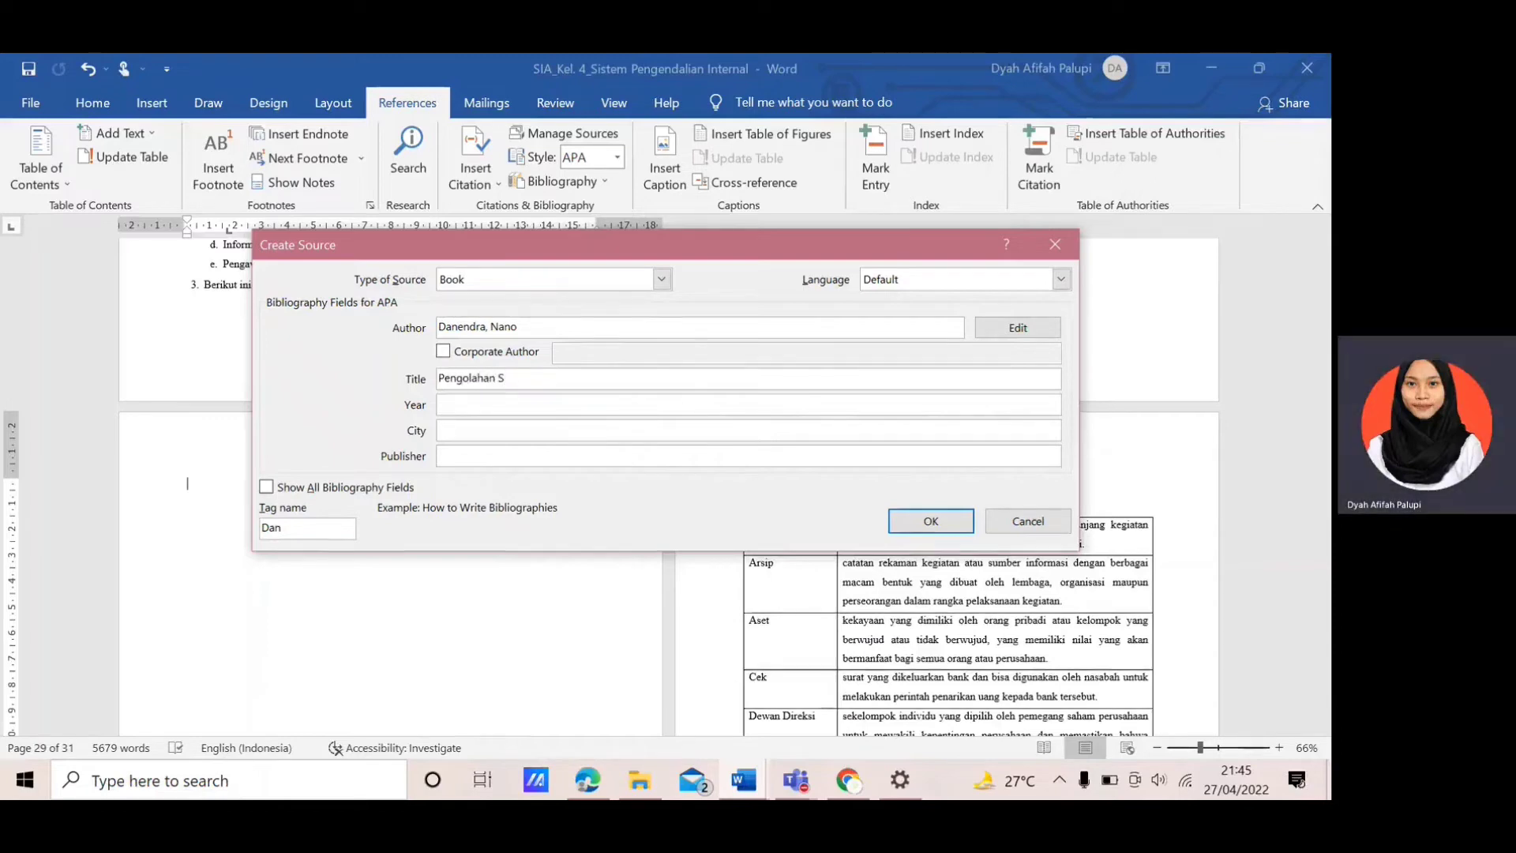
pyautogui.write('umber ad')
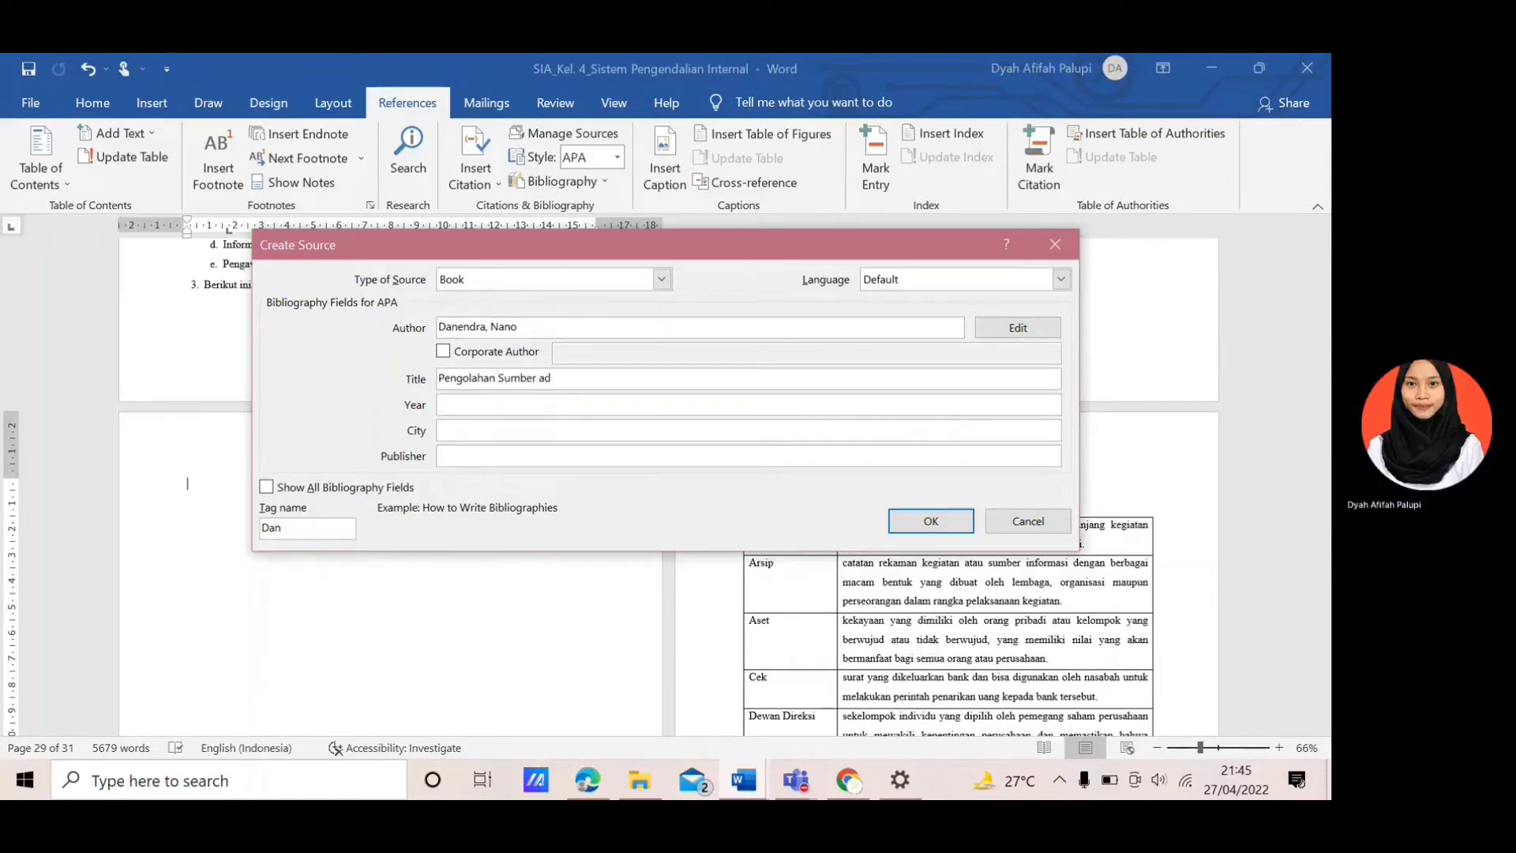
pyautogui.press('BackSpace')
pyautogui.press('BackSpace')
pyautogui.write('Dat')
pyautogui.press('BackSpace')
pyautogui.write('ya ')
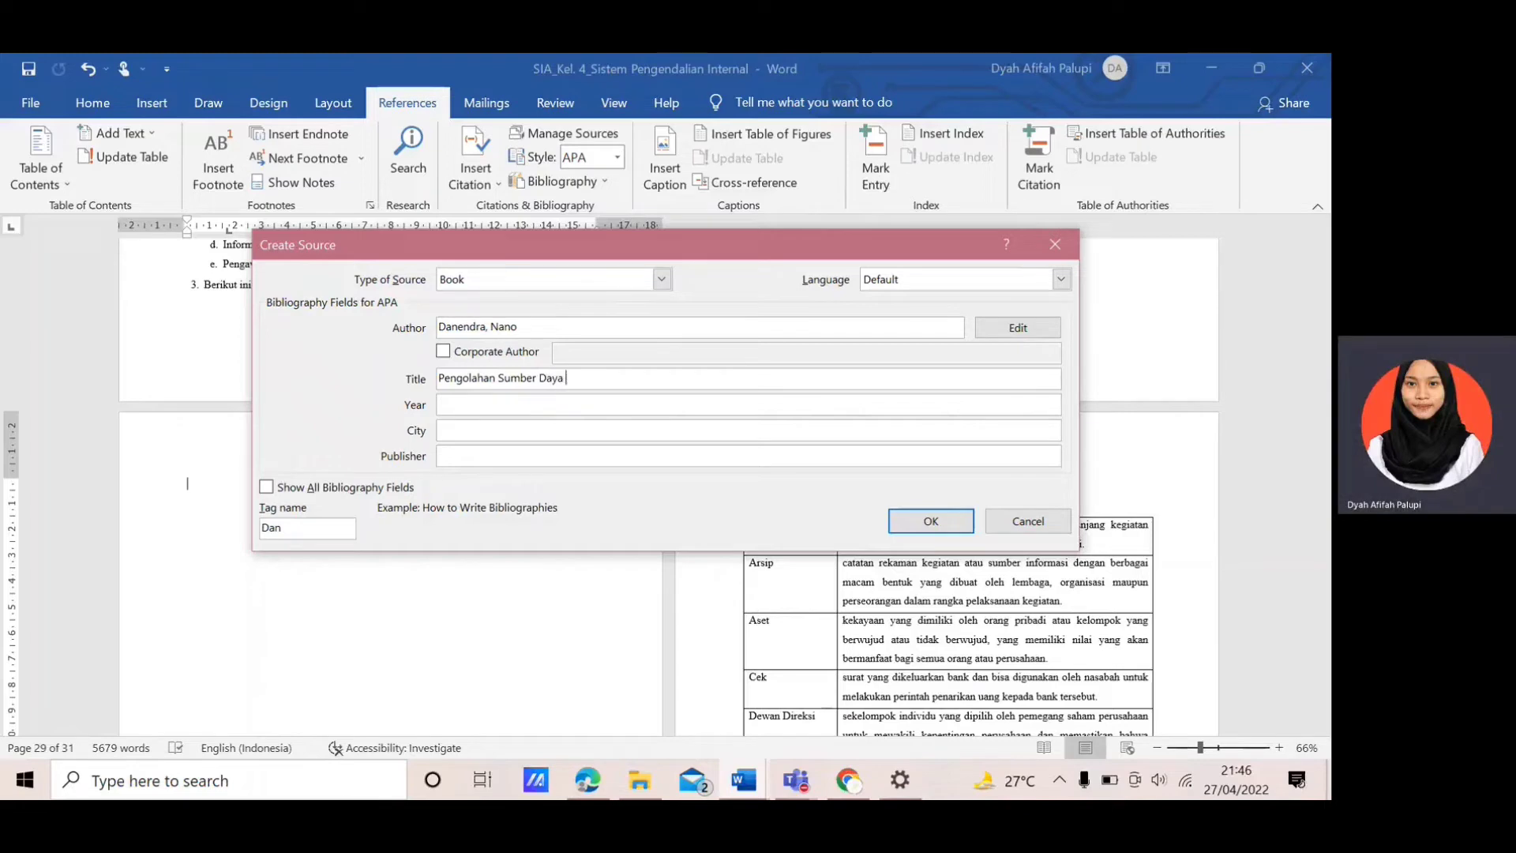
pyautogui.write('Manu')
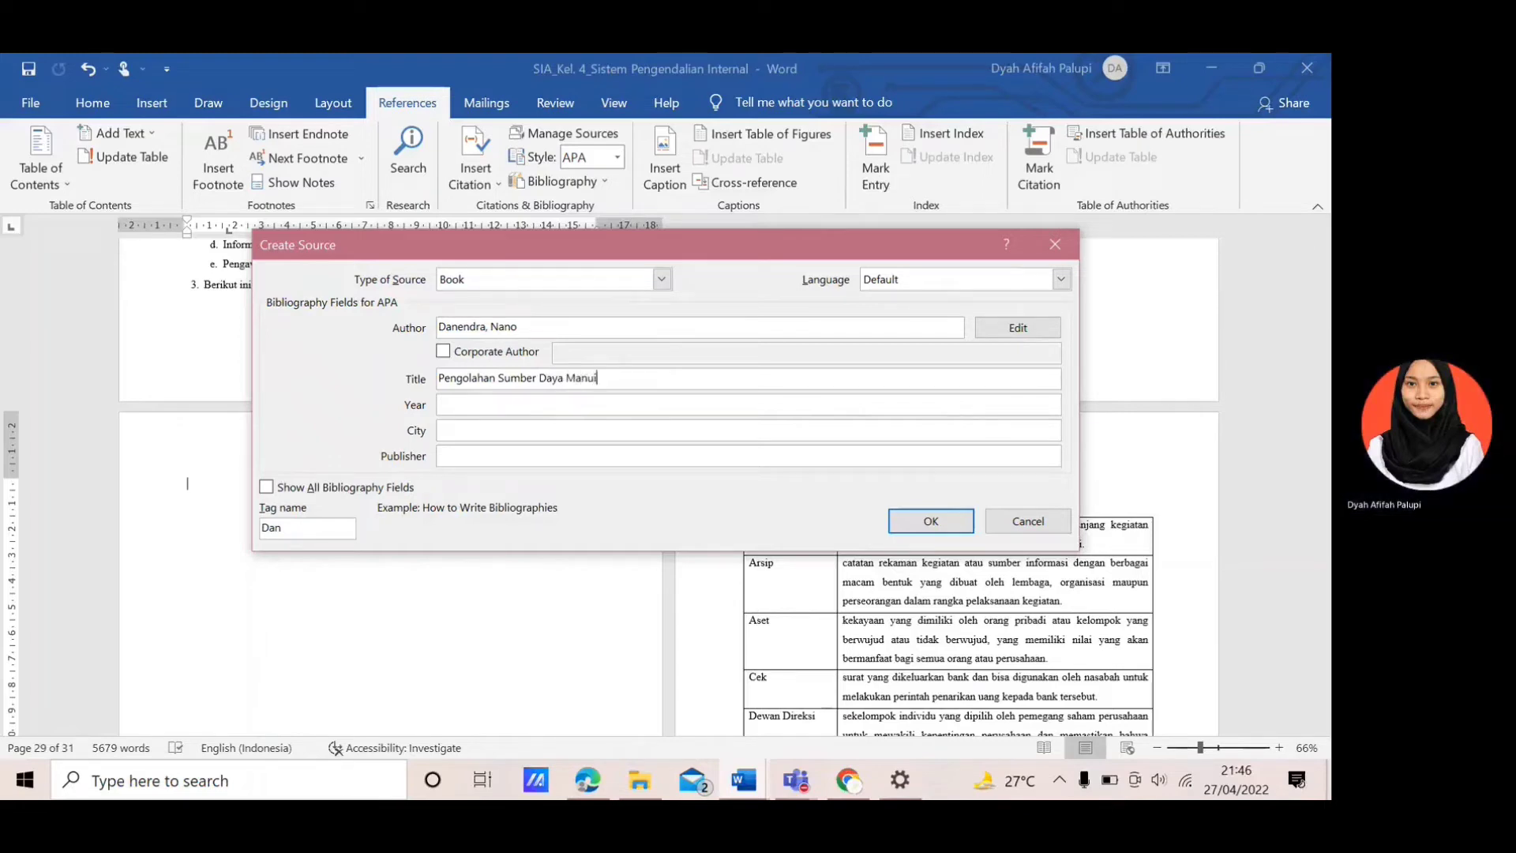
pyautogui.write('sia')
# Complete the book source with year 2018, city Bandung and publisher Gramedia, and insert its citation.
pyautogui.click(506, 403)
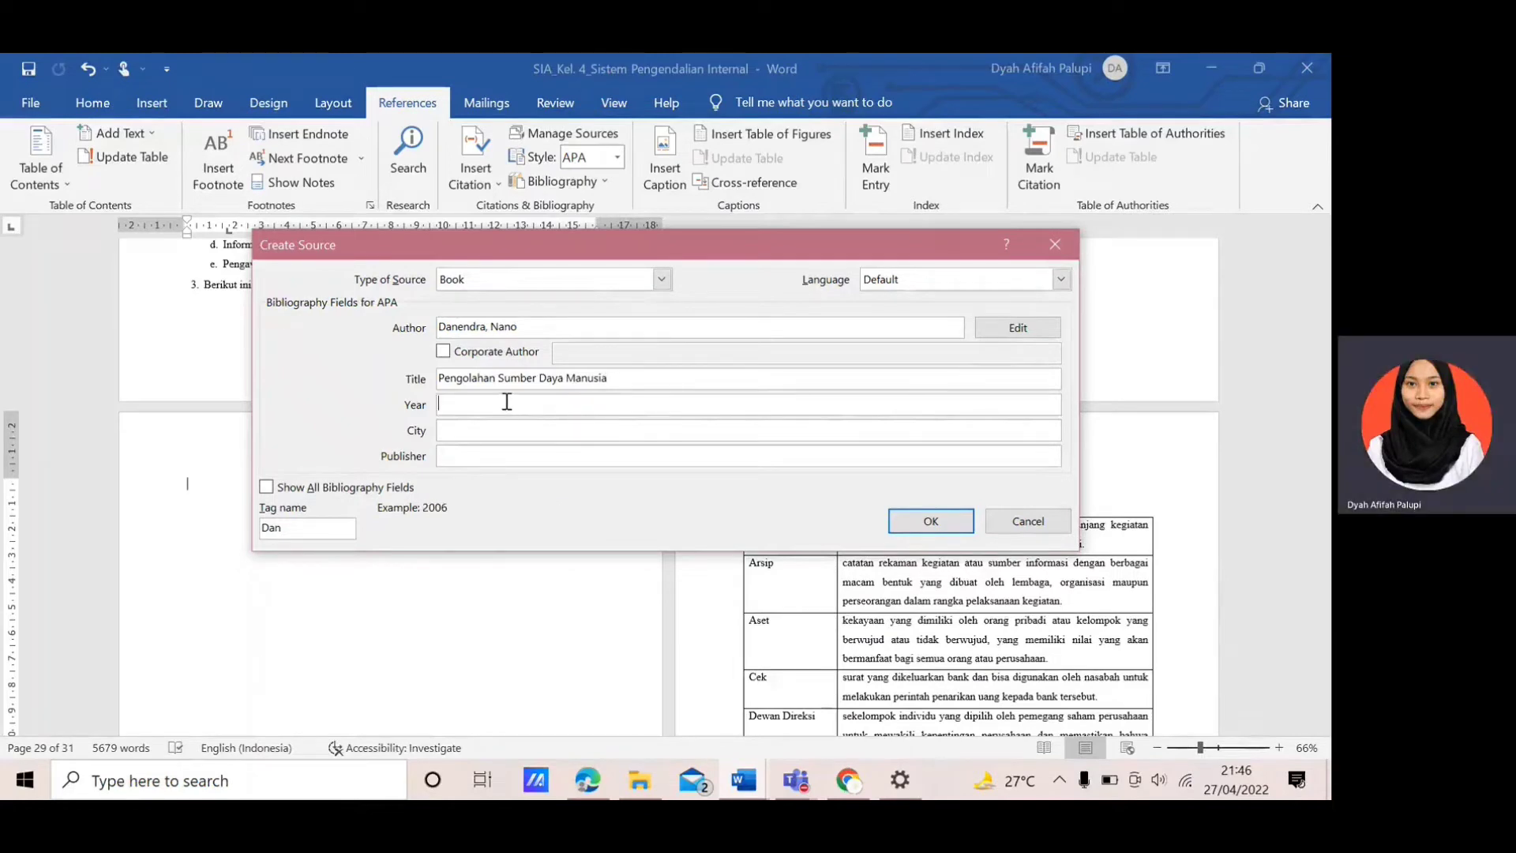
pyautogui.click(507, 402)
pyautogui.write('2018')
pyautogui.click(464, 429)
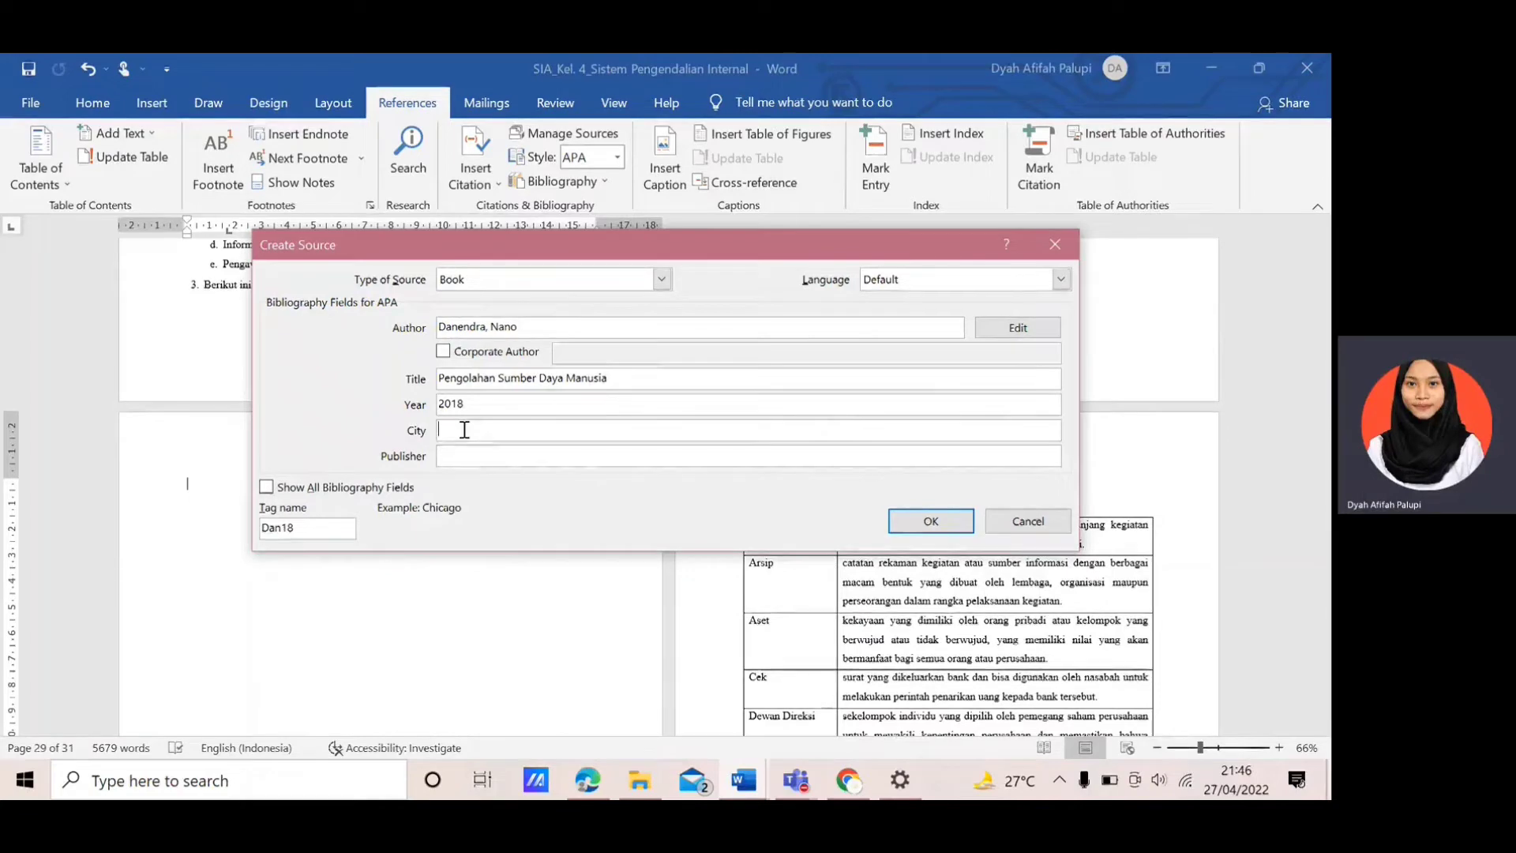
pyautogui.write('Bandung')
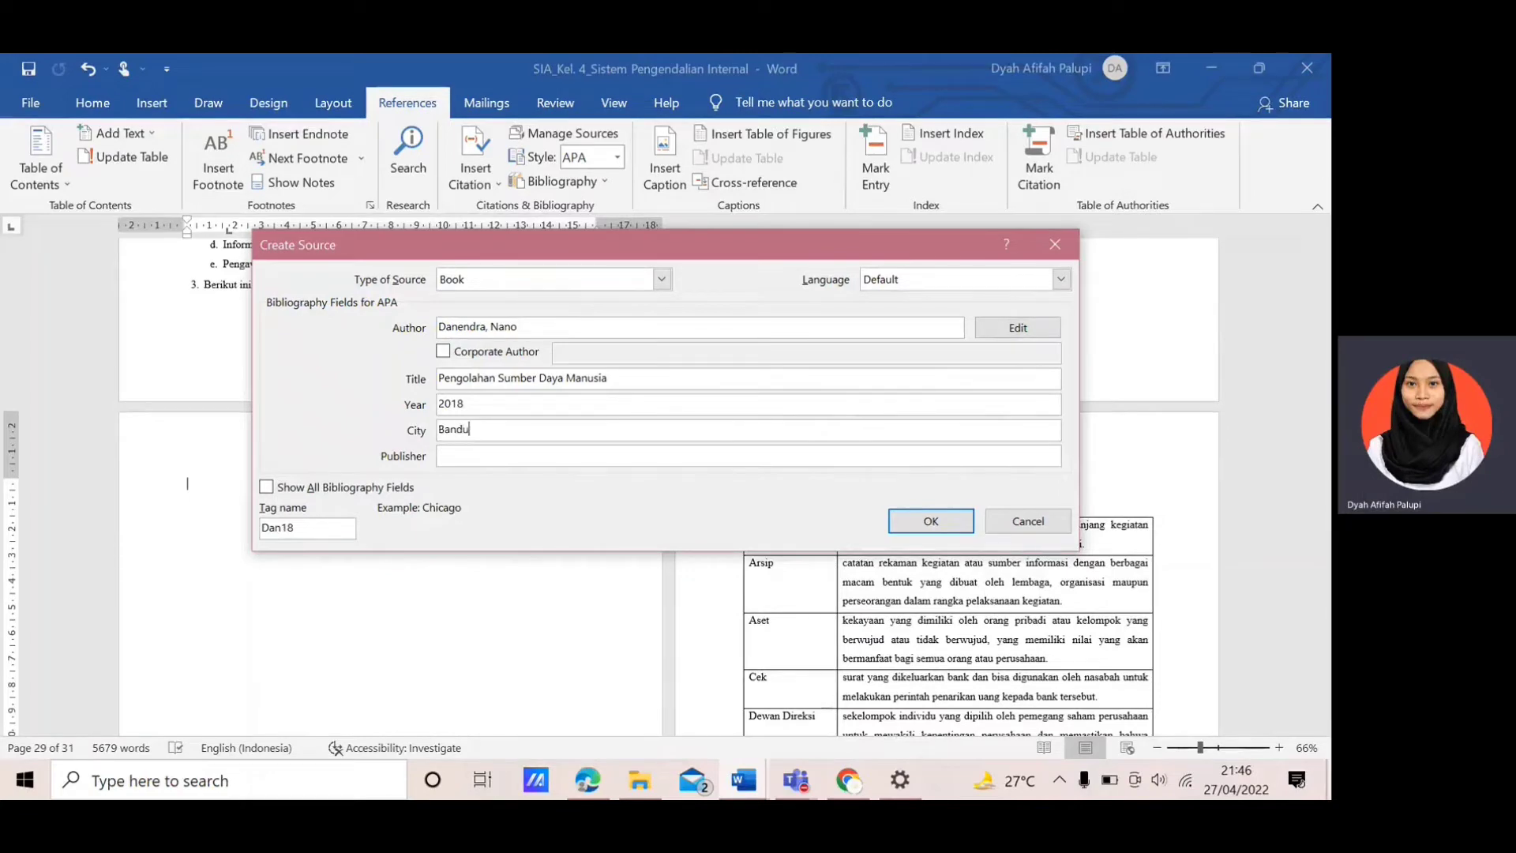
pyautogui.click(460, 454)
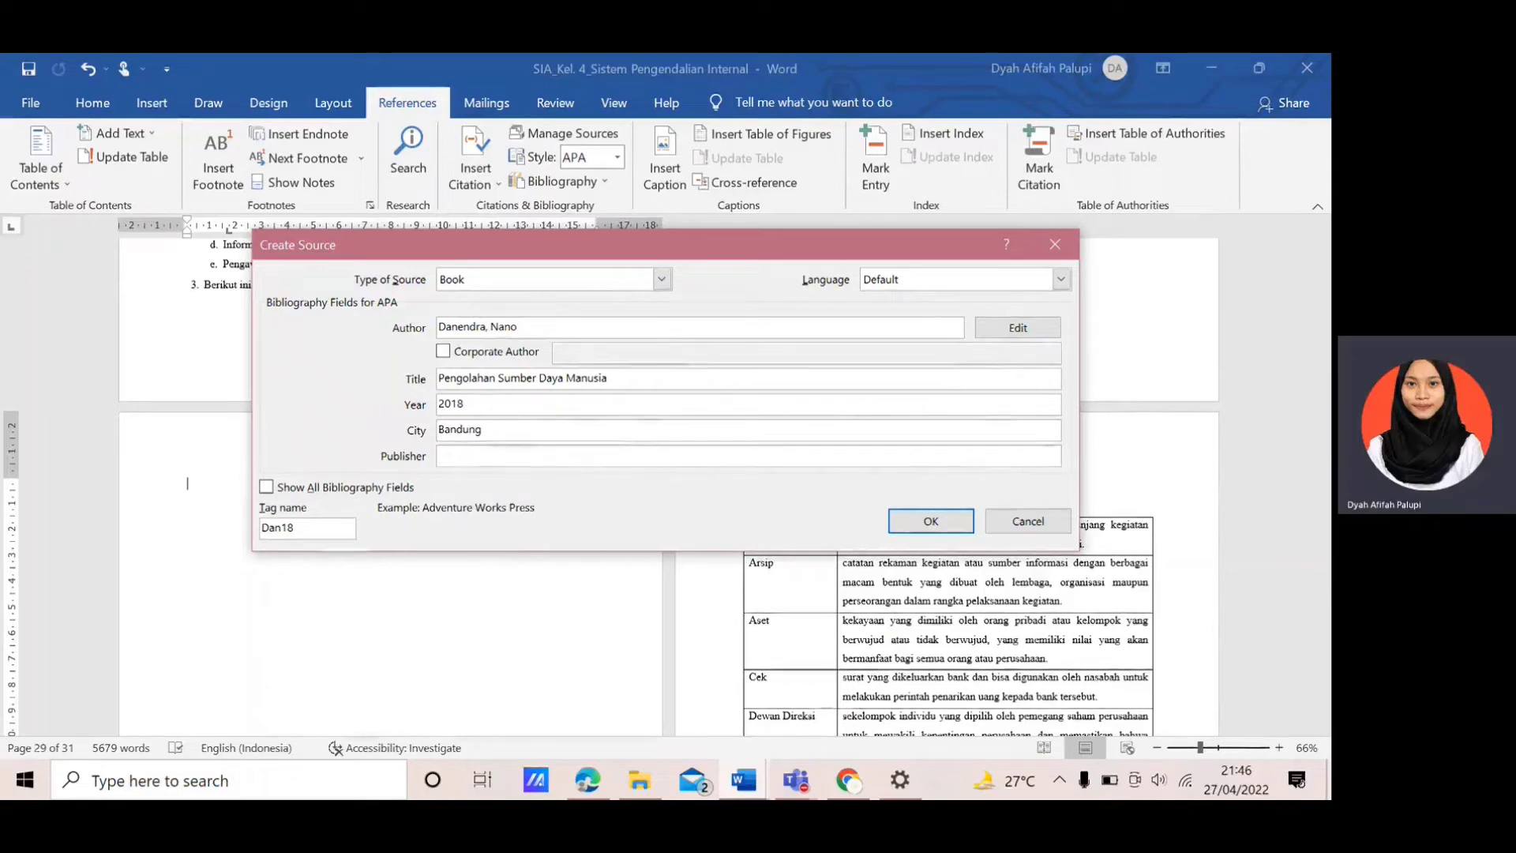
pyautogui.write('Gramedia')
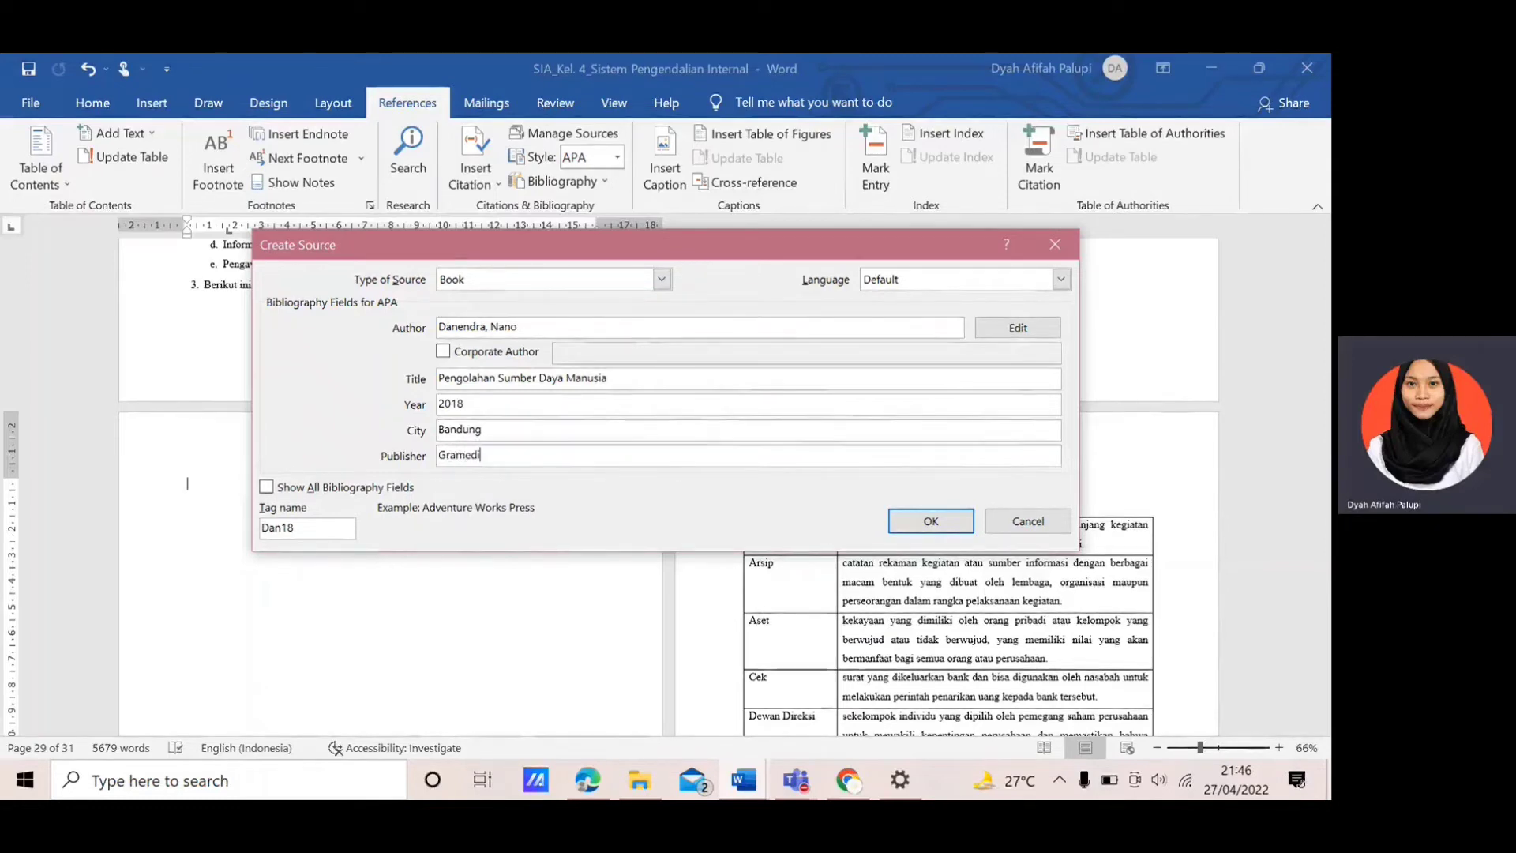
pyautogui.click(896, 521)
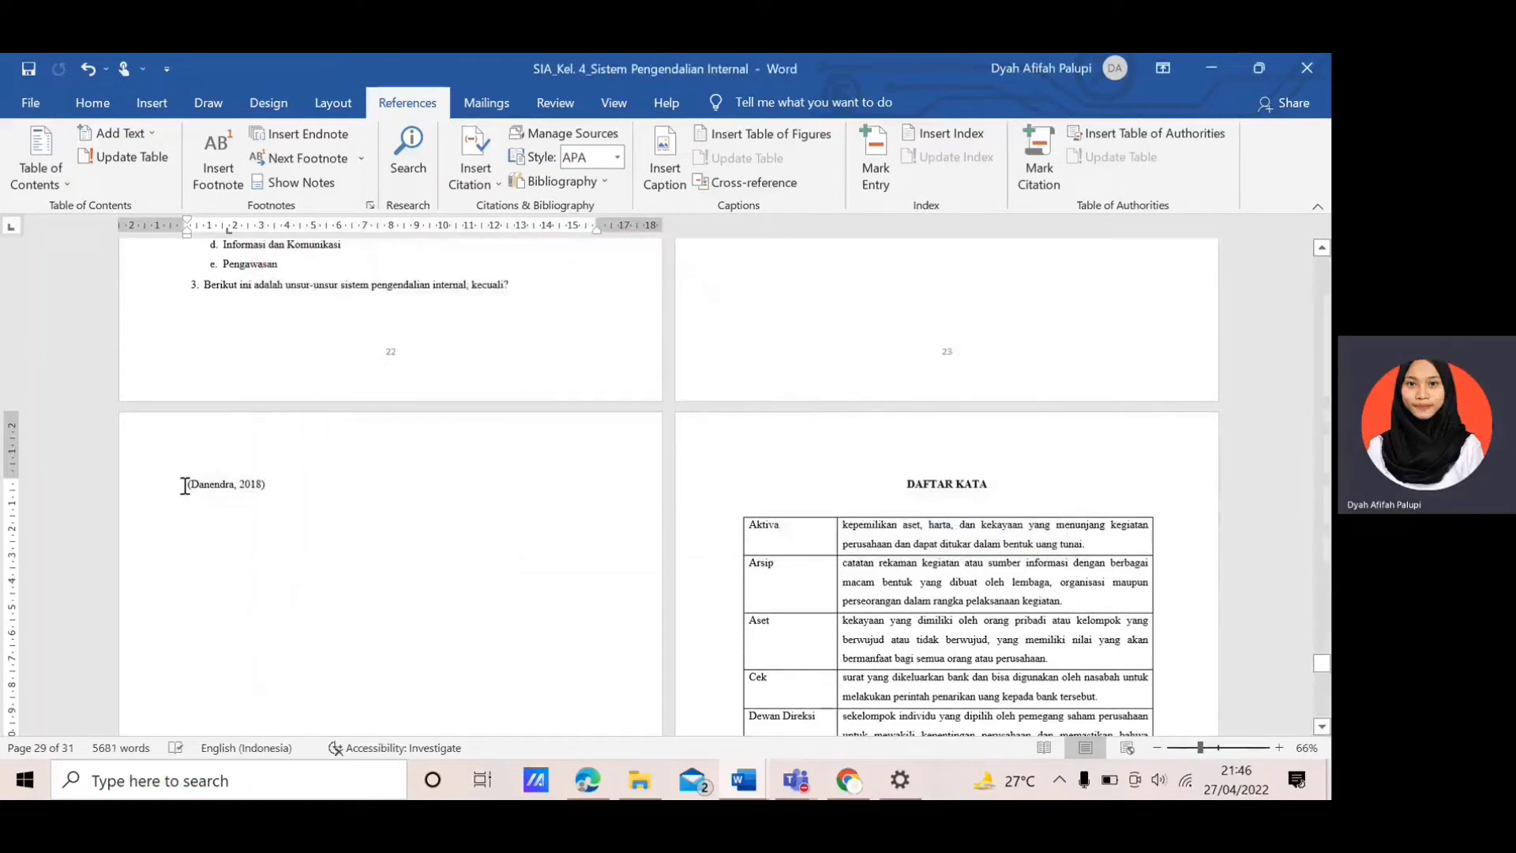
# Delete the inserted 2018 citation, insert a bibliography without a heading in its place, and check the list of citable sources.
pyautogui.moveTo(185, 485); pyautogui.dragTo(271, 488)
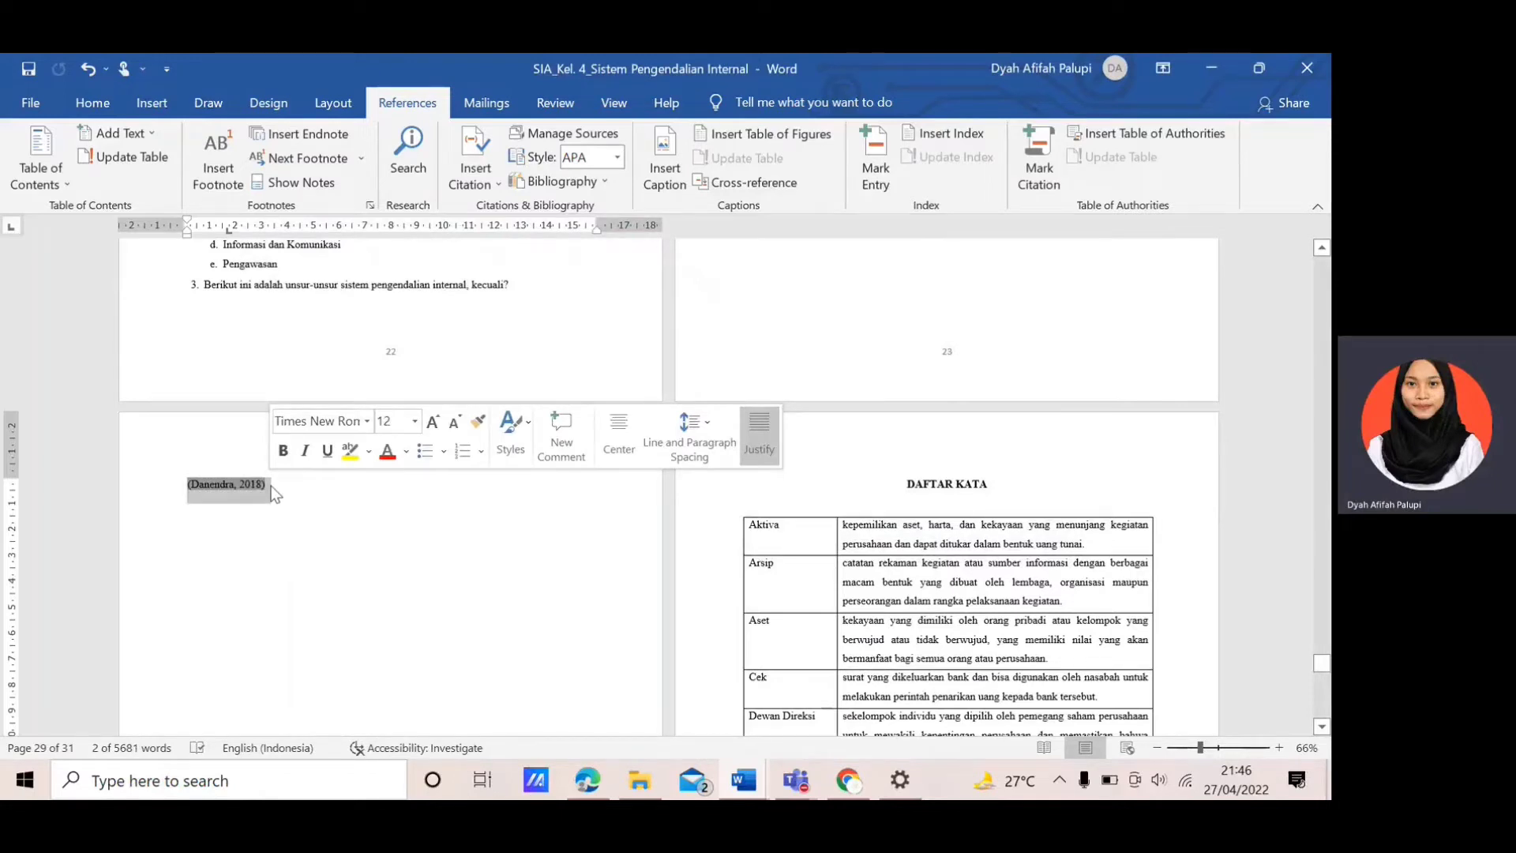
pyautogui.press('Delete')
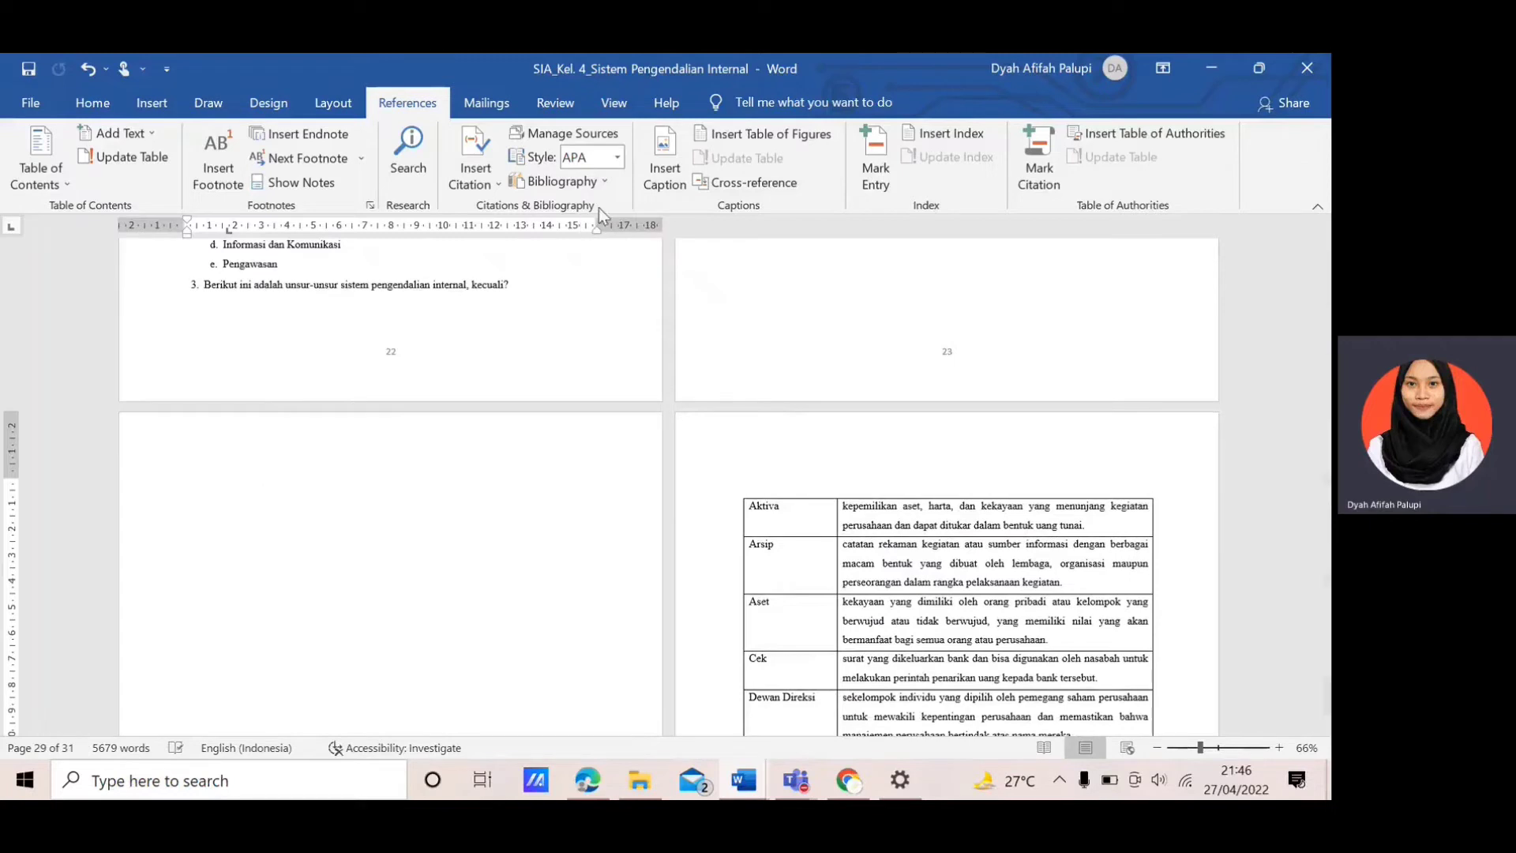
pyautogui.click(604, 183)
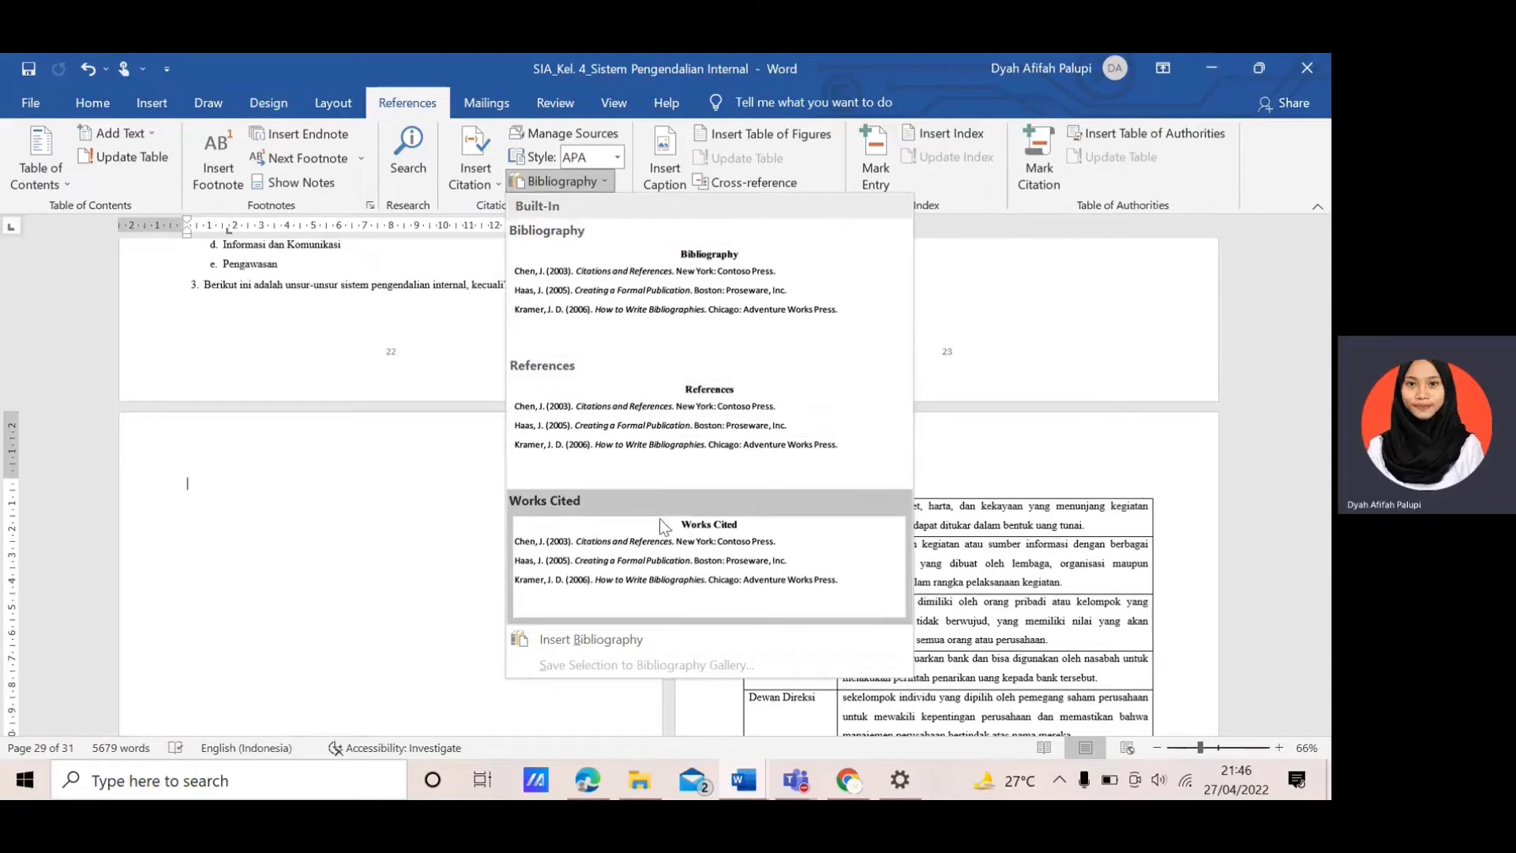
pyautogui.click(609, 642)
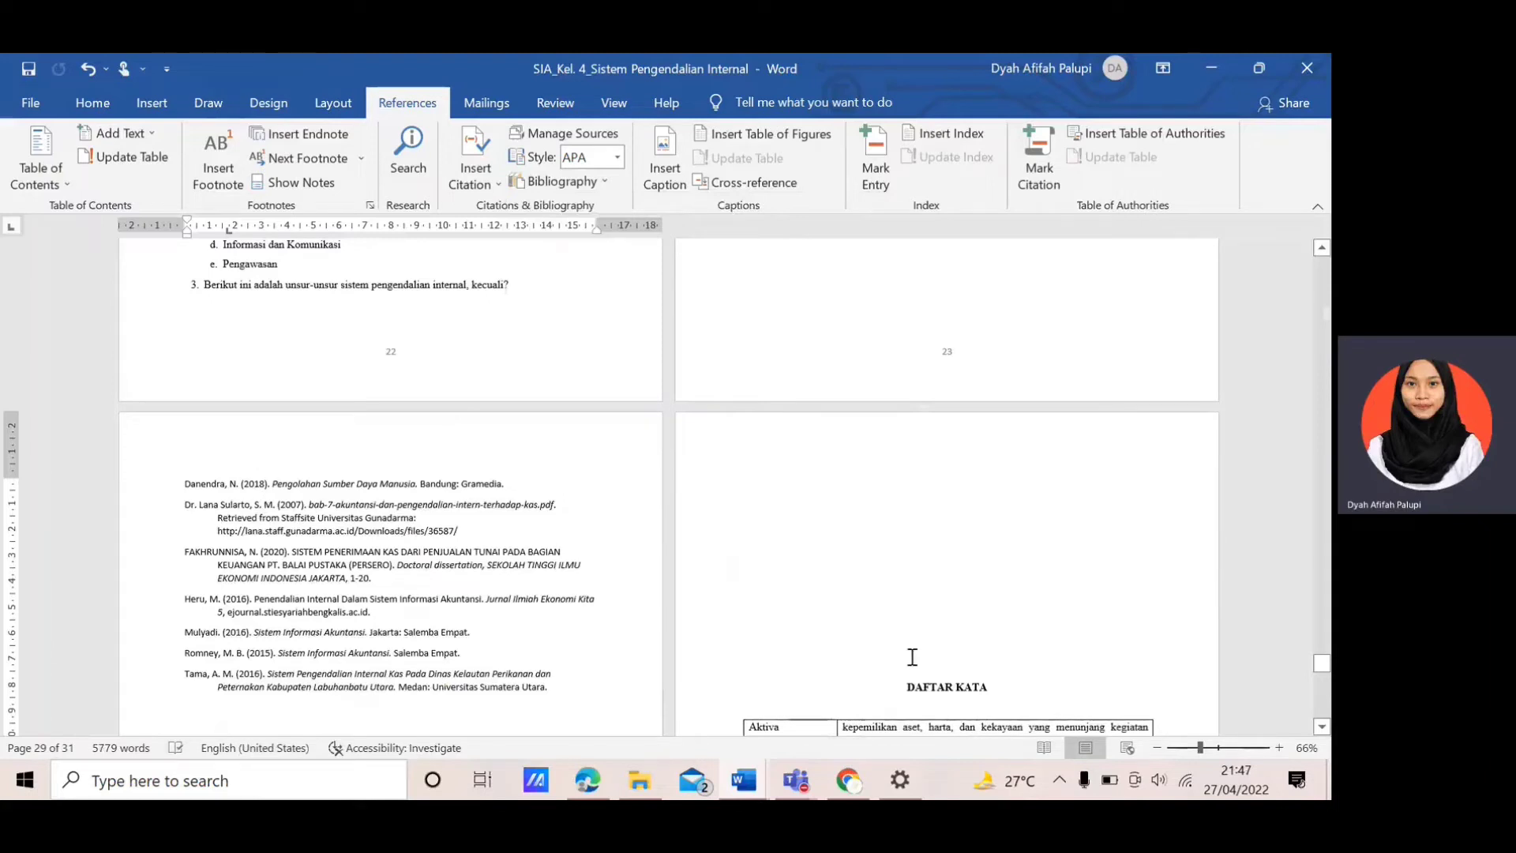
pyautogui.click(483, 186)
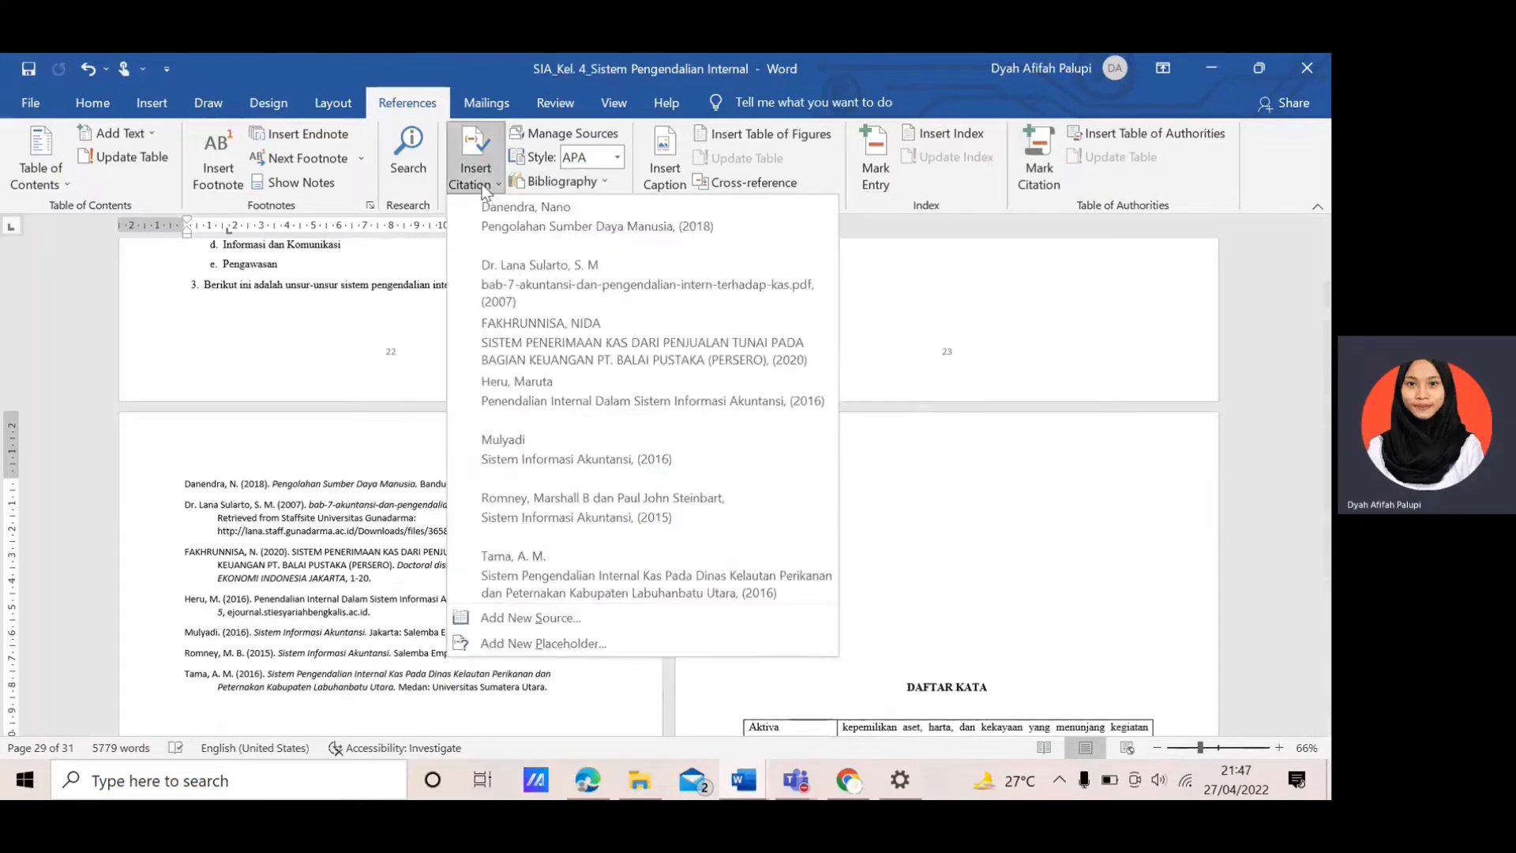
pyautogui.click(483, 186)
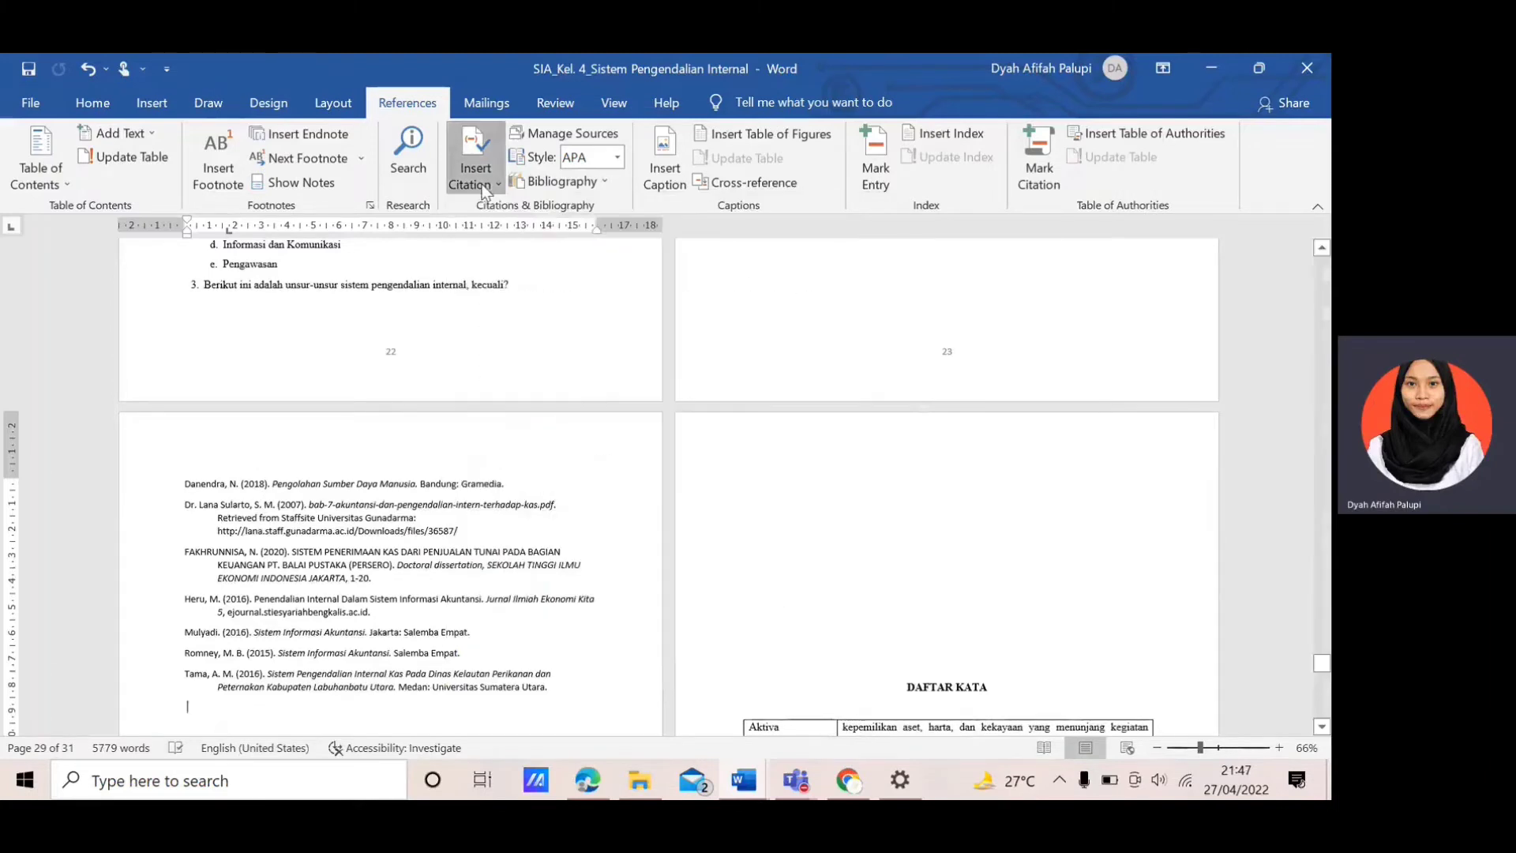
# Remove the blank lines above the DAFTAR KATA heading so that it starts at the top of its page.
pyautogui.click(896, 661)
pyautogui.press('BackSpace')
pyautogui.press('BackSpace')
pyautogui.press('BackSpace')
pyautogui.press('BackSpace')
pyautogui.press('BackSpace')
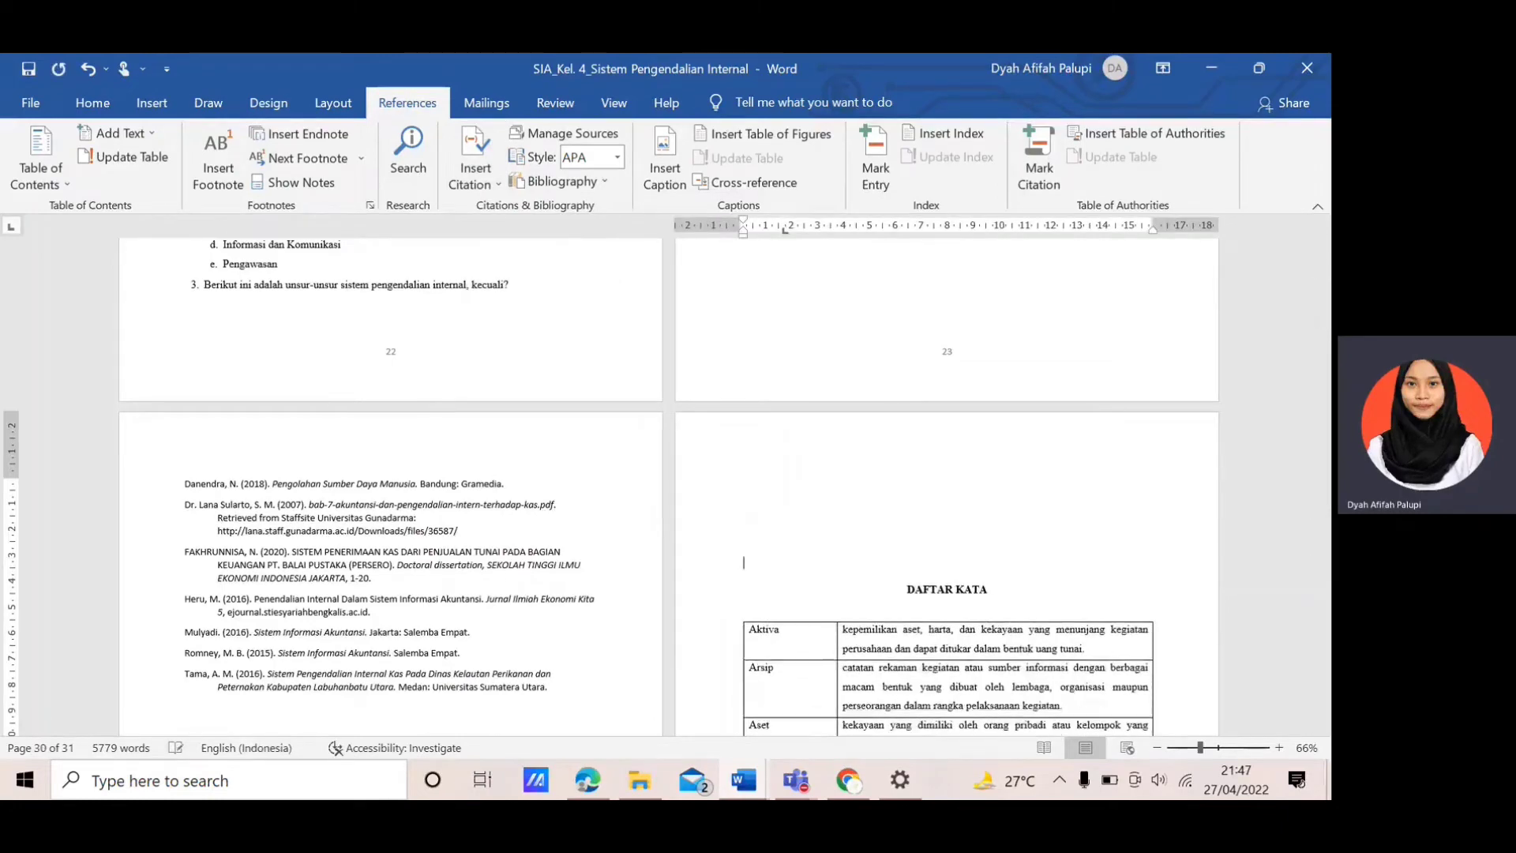
pyautogui.press('BackSpace')
pyautogui.press('BackSpace')
pyautogui.press('BackSpace')
pyautogui.press('BackSpace')
pyautogui.press('BackSpace')
pyautogui.press('BackSpace')
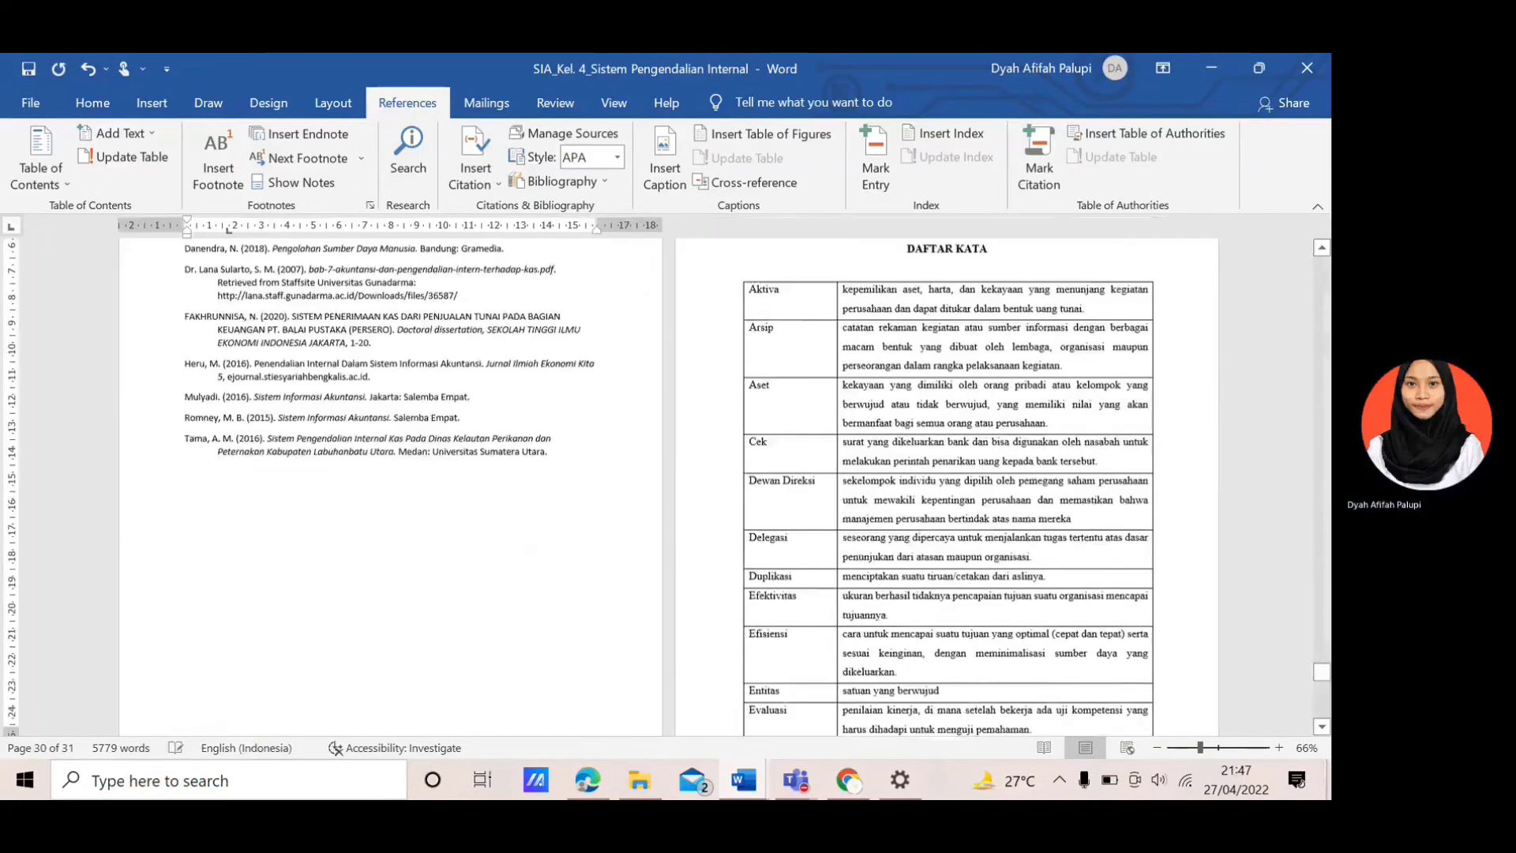
pyautogui.hotkey('shift', 'Up')
pyautogui.hotkey('shift', 'Up')
pyautogui.hotkey('shift', 'Up')
pyautogui.hotkey('shift', 'Up')
pyautogui.hotkey('shift', 'Up')
pyautogui.hotkey('shift', 'Up')
pyautogui.hotkey('shift', 'Up')
pyautogui.hotkey('shift', 'Up')
pyautogui.hotkey('shift', 'Up')
pyautogui.hotkey('shift', 'Up')
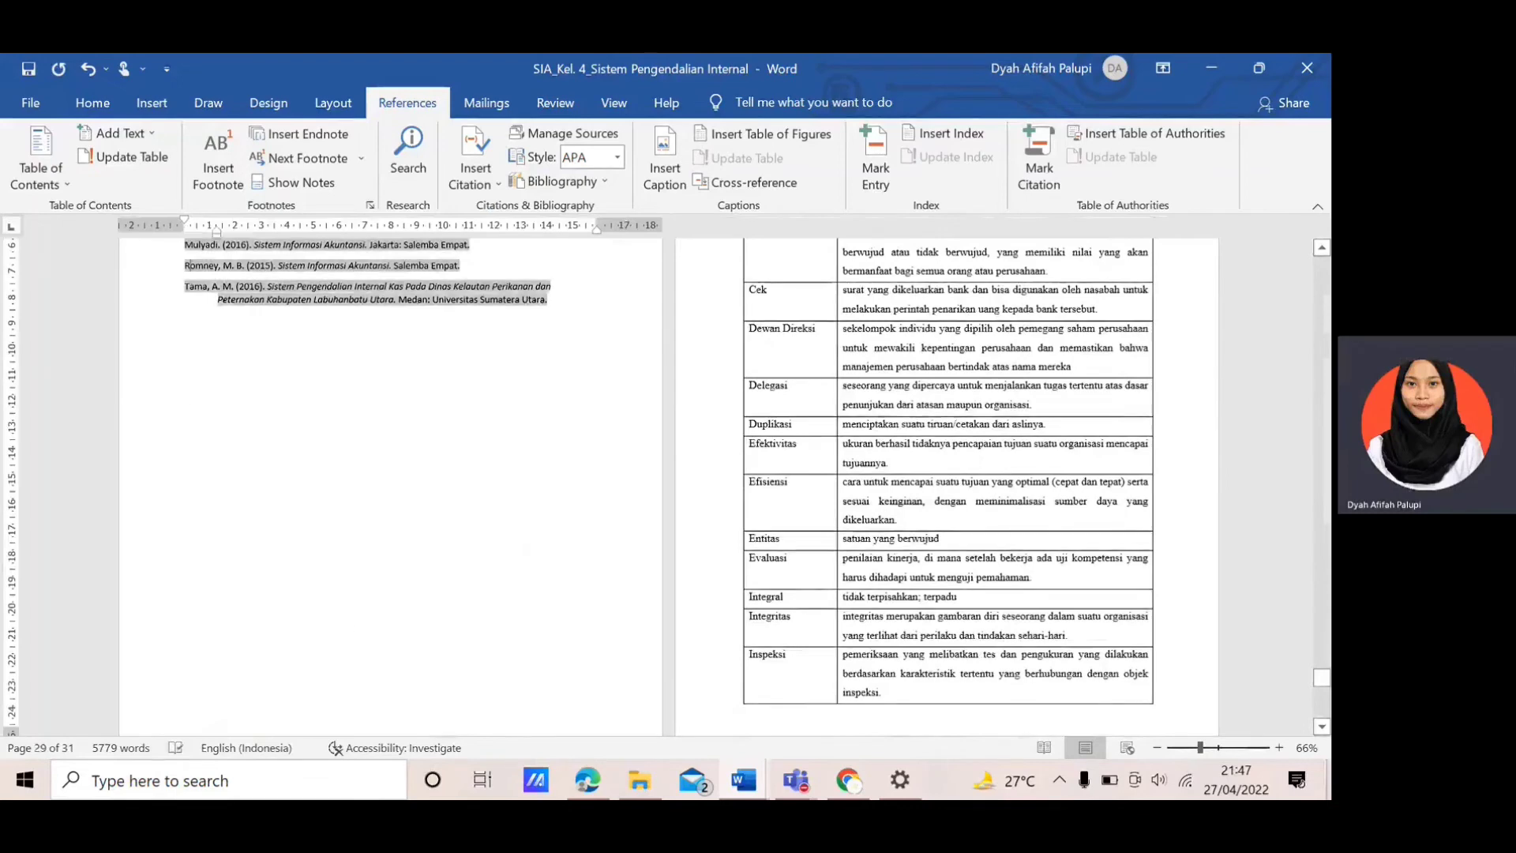
pyautogui.press('Up')
pyautogui.press('Up')
pyautogui.press('Up')
pyautogui.press('Up')
pyautogui.press('Up')
pyautogui.press('Up')
pyautogui.press('Up')
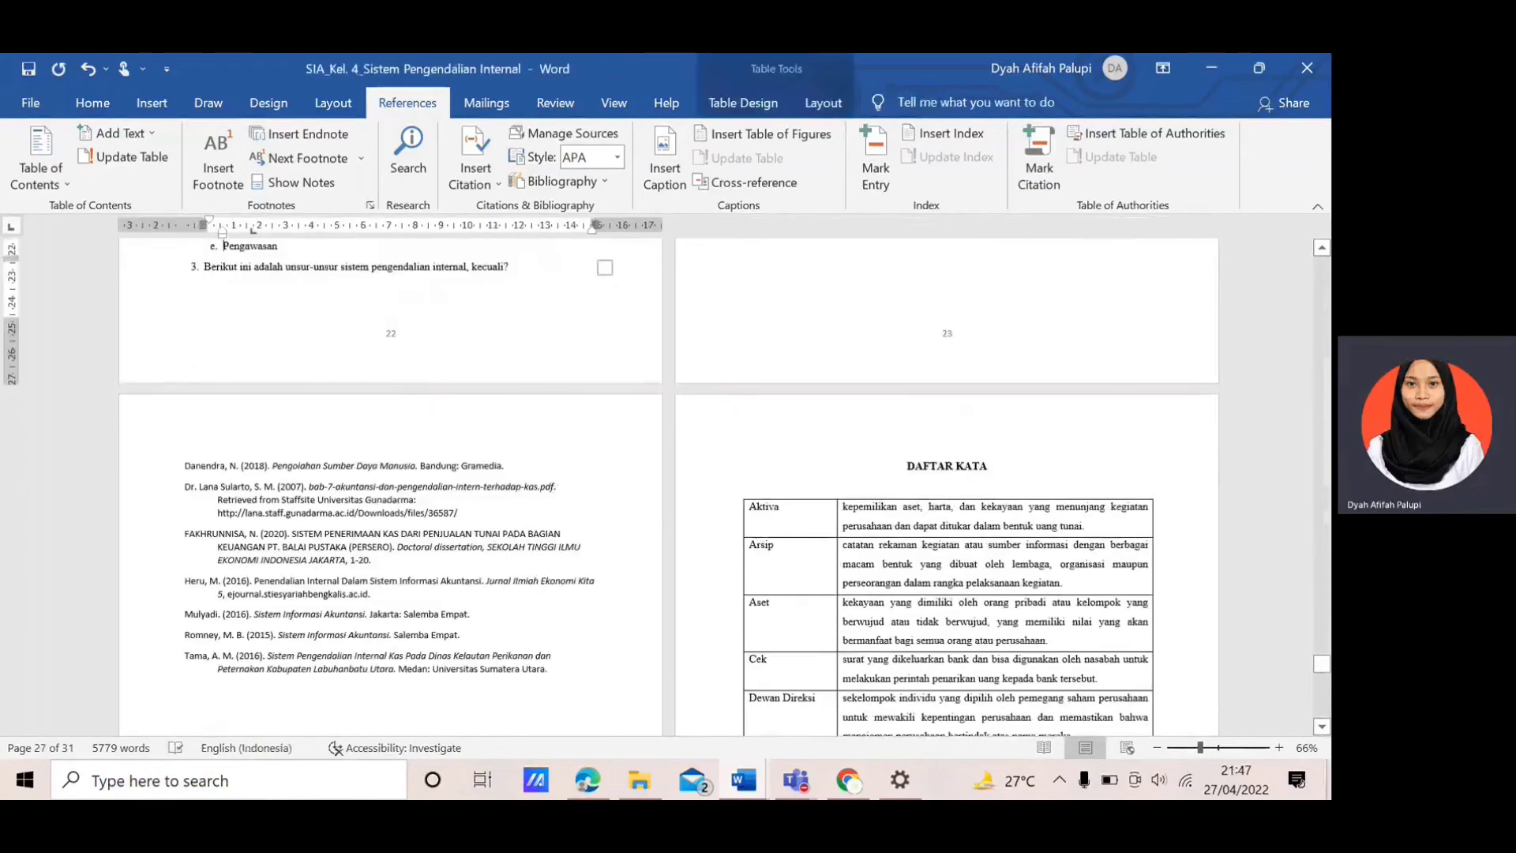
# Preview the "Pengolahan Sumber Daya Manusia" source in the master list of the Source Manager, and close the manager.
pyautogui.click(609, 137)
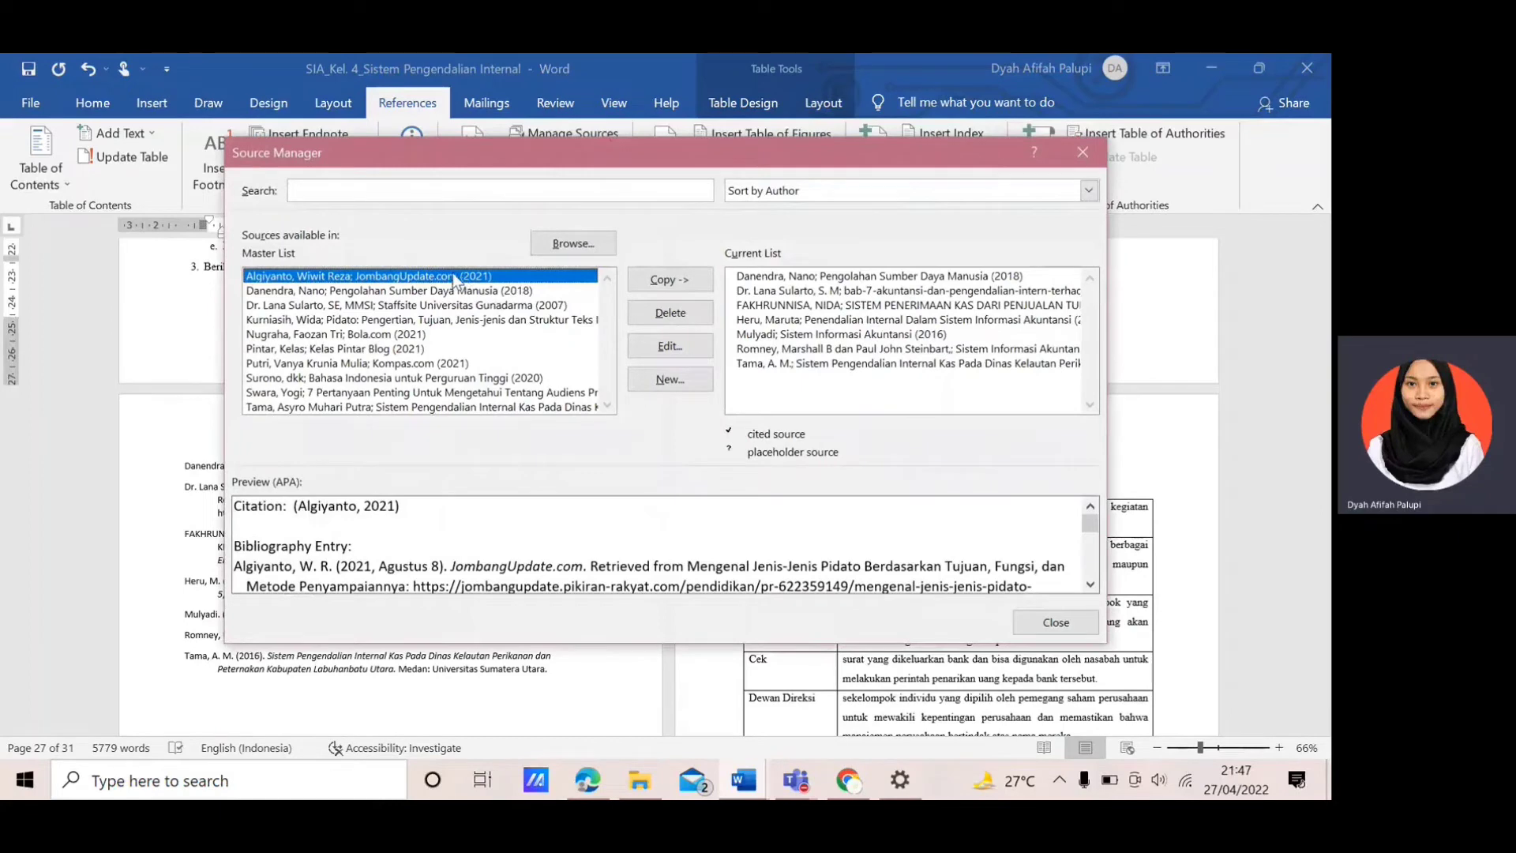
pyautogui.click(448, 292)
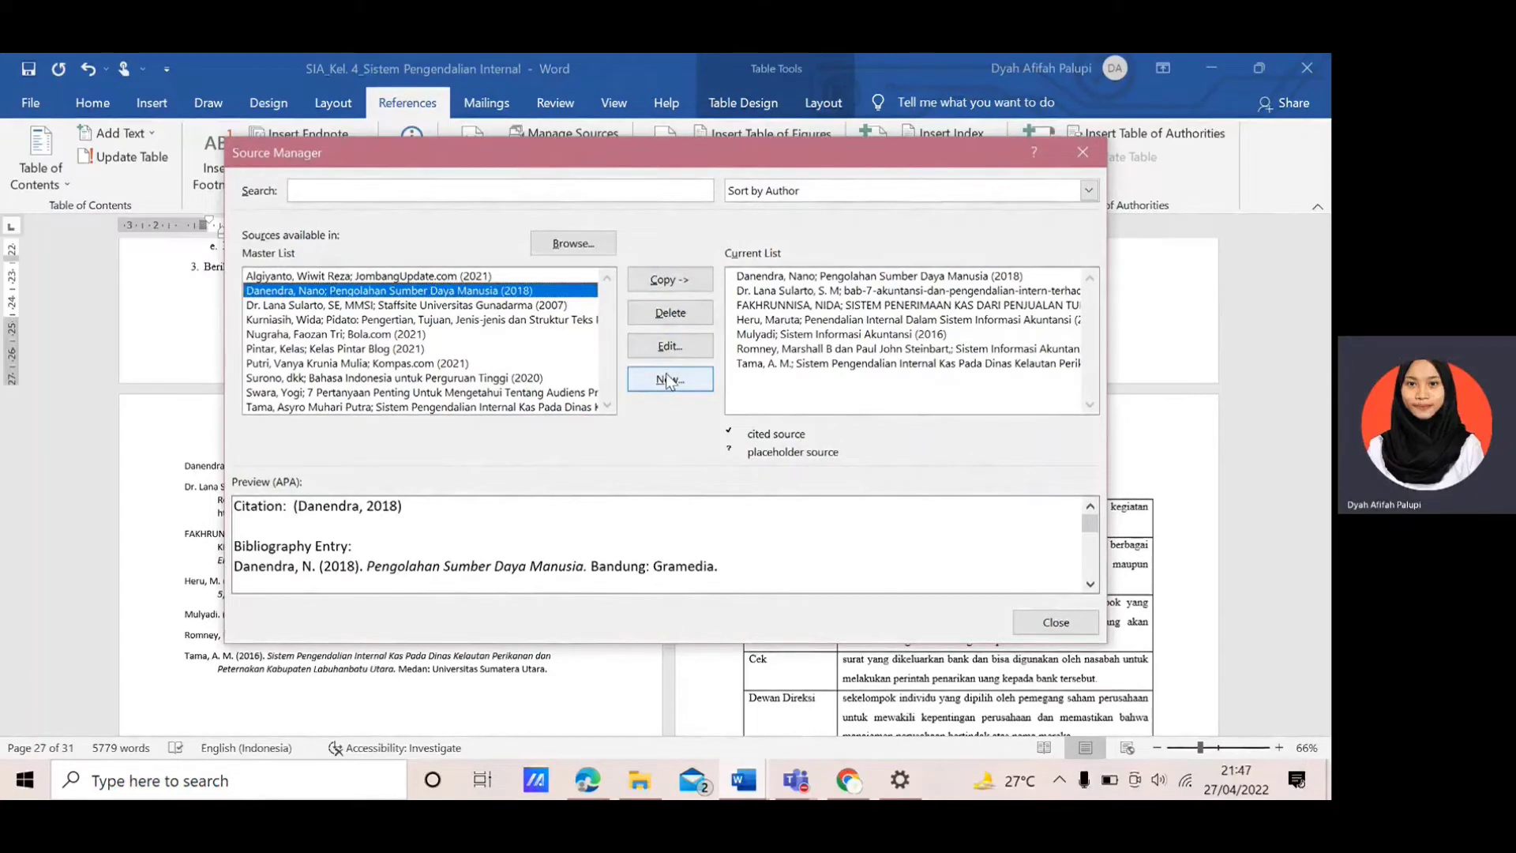
pyautogui.click(1080, 153)
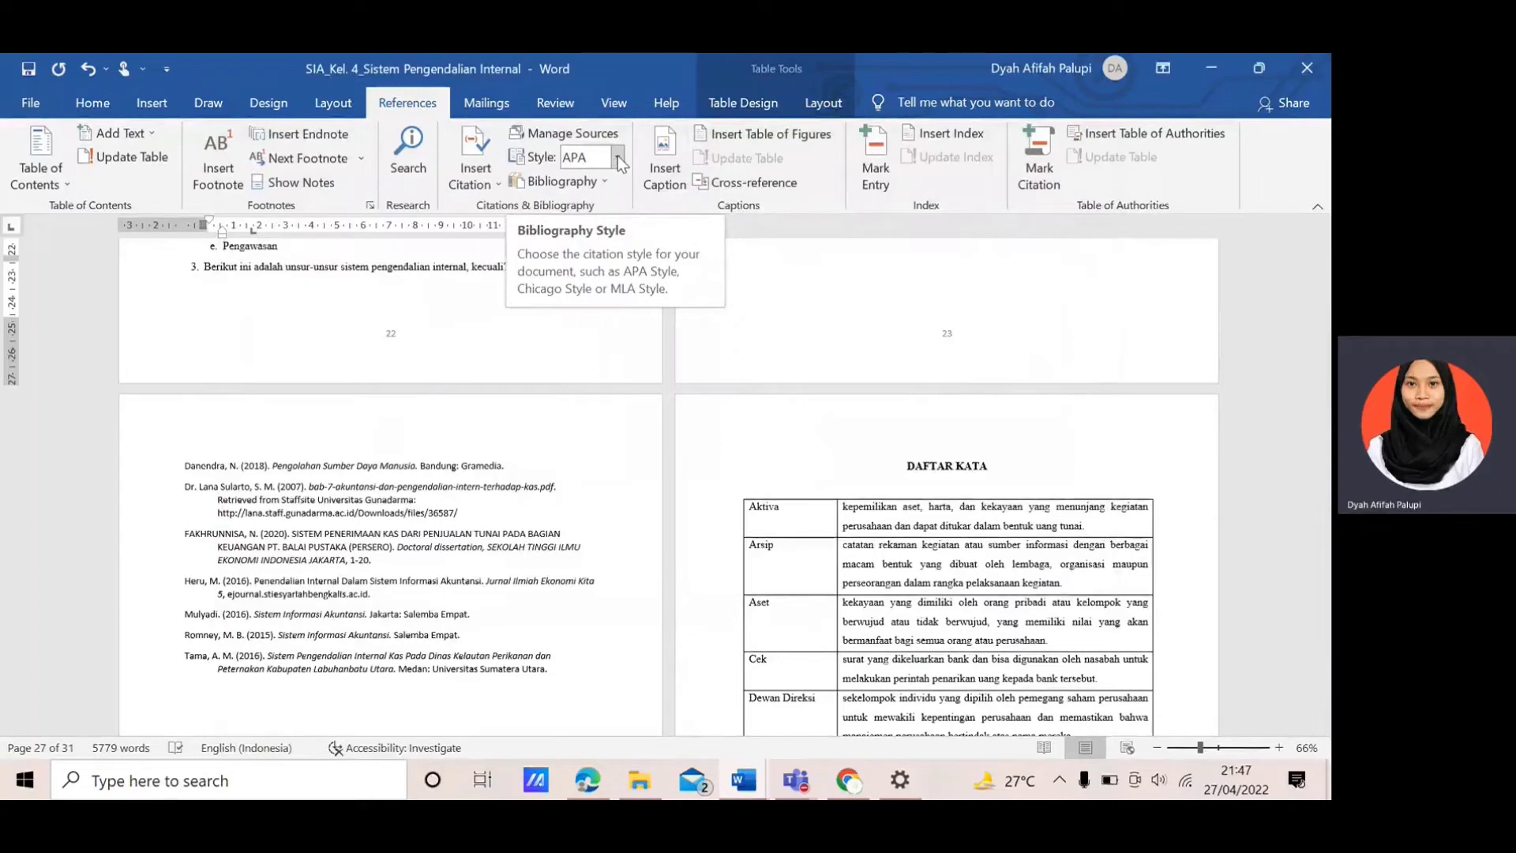
# Look through the available bibliography styles without changing the current one.
pyautogui.click(618, 158)
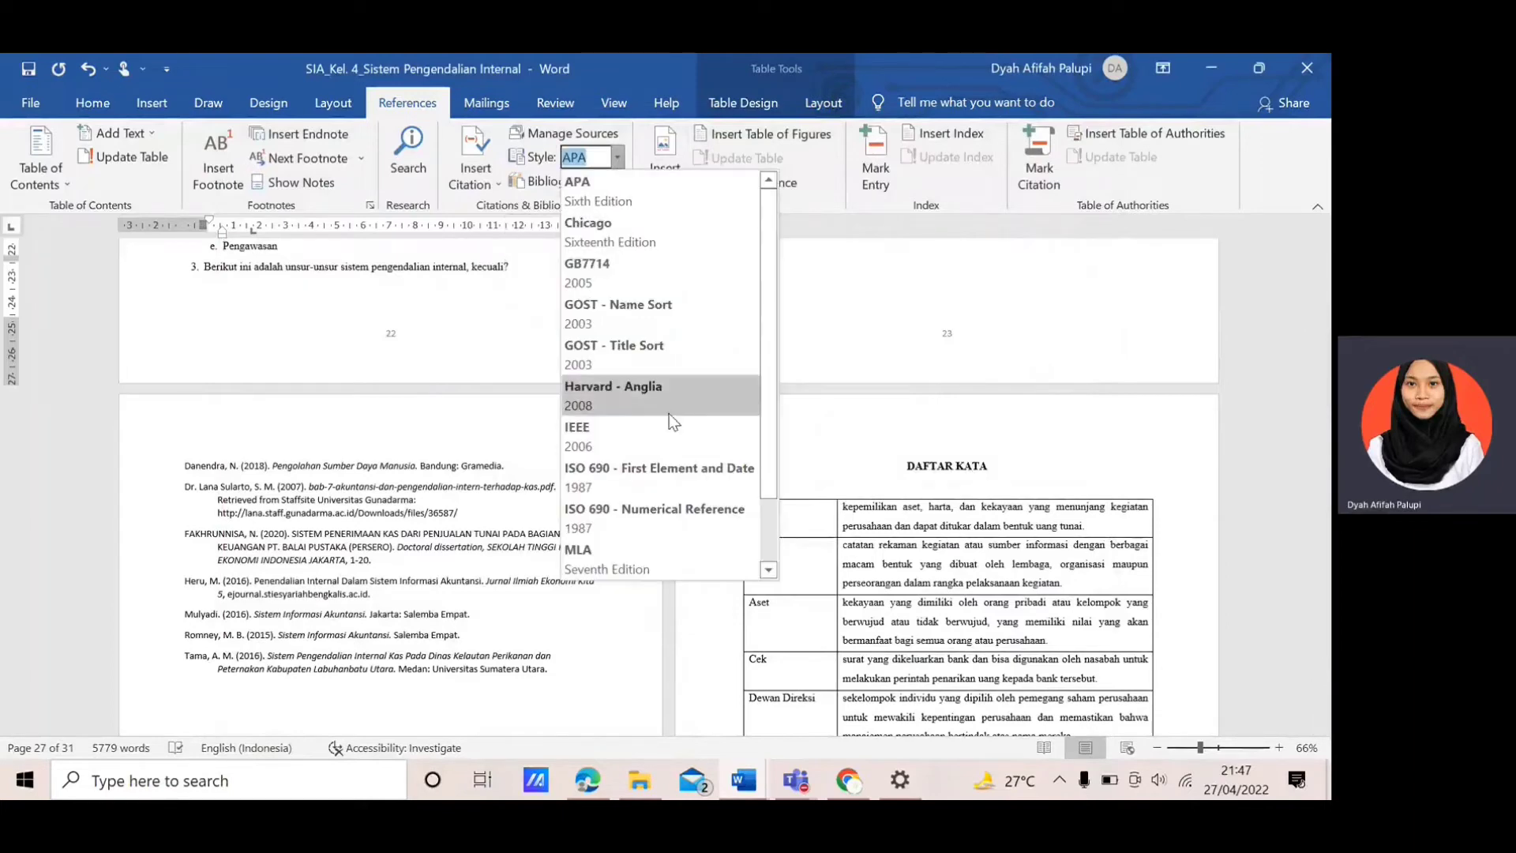
pyautogui.moveTo(769, 381); pyautogui.dragTo(774, 471)
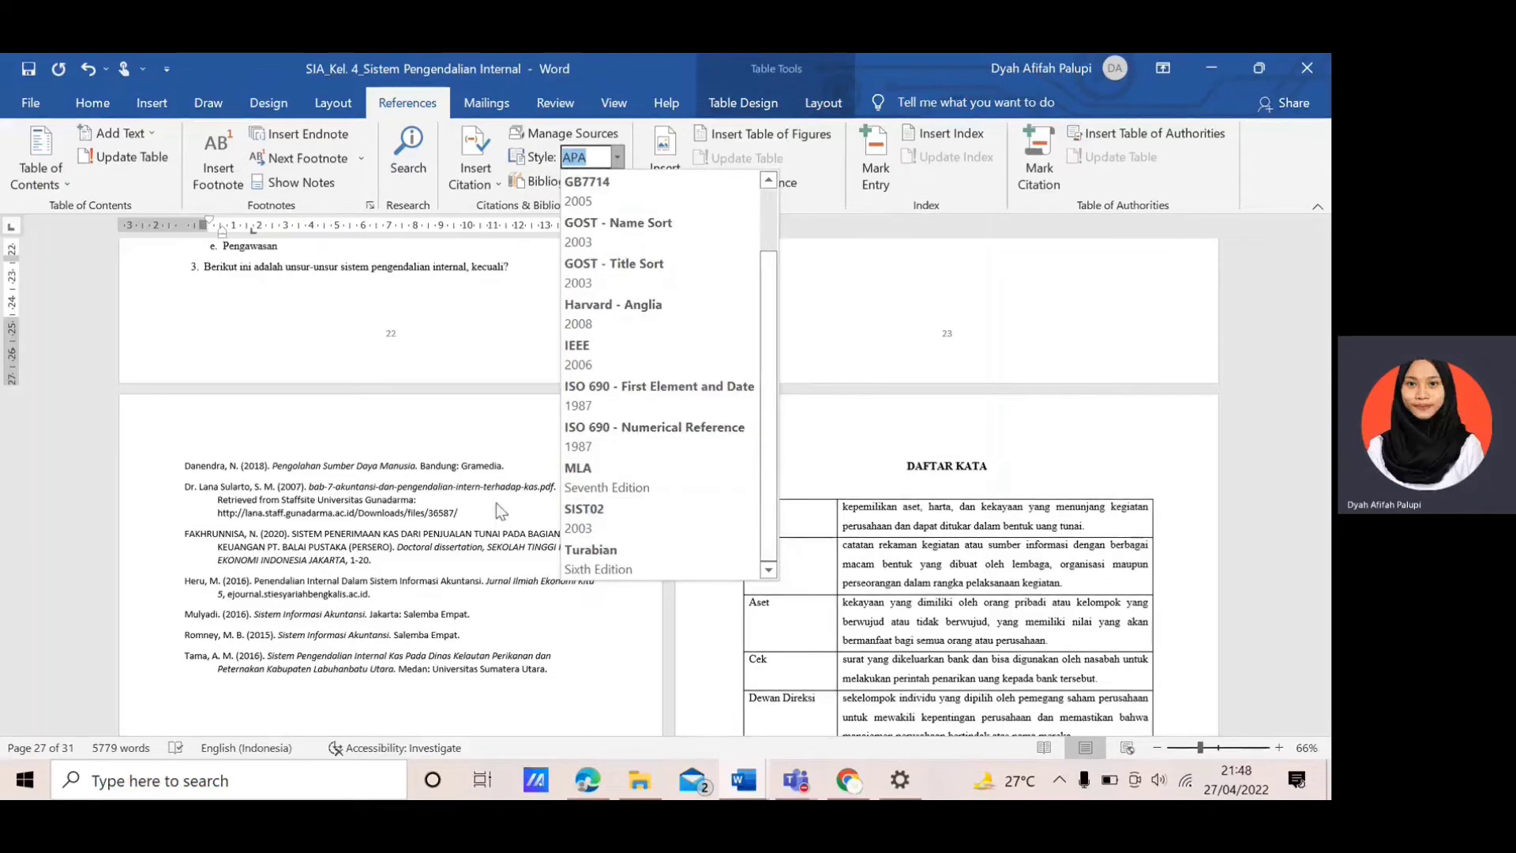
pyautogui.click(472, 487)
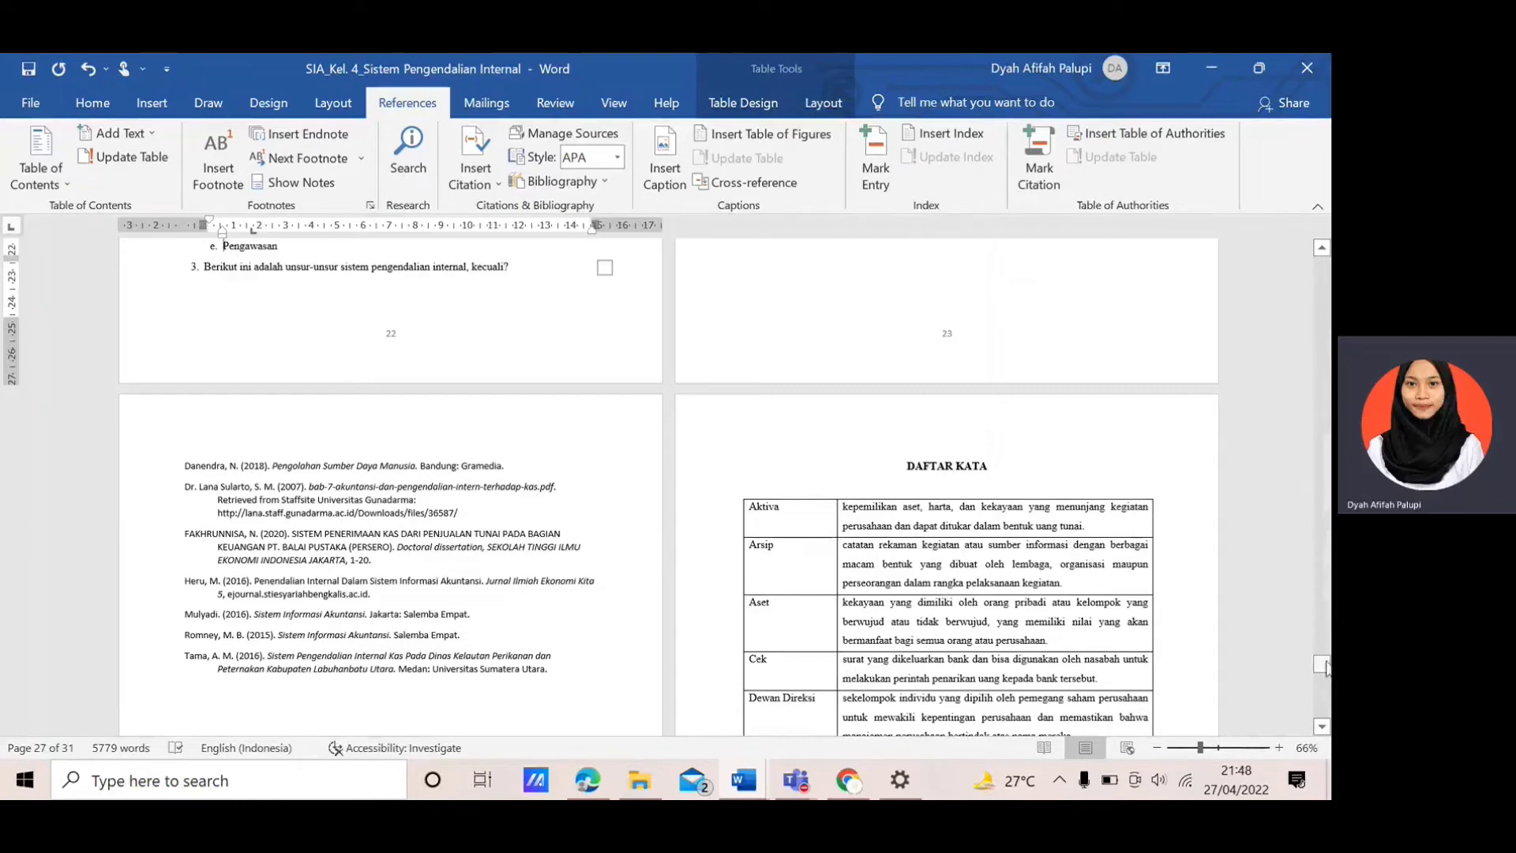
# Start a caption for the diagram under the Tujuan Sistem Pengendalian Internal heading, using the label "Gambar 1.".
pyautogui.moveTo(1322, 666); pyautogui.dragTo(1323, 367)
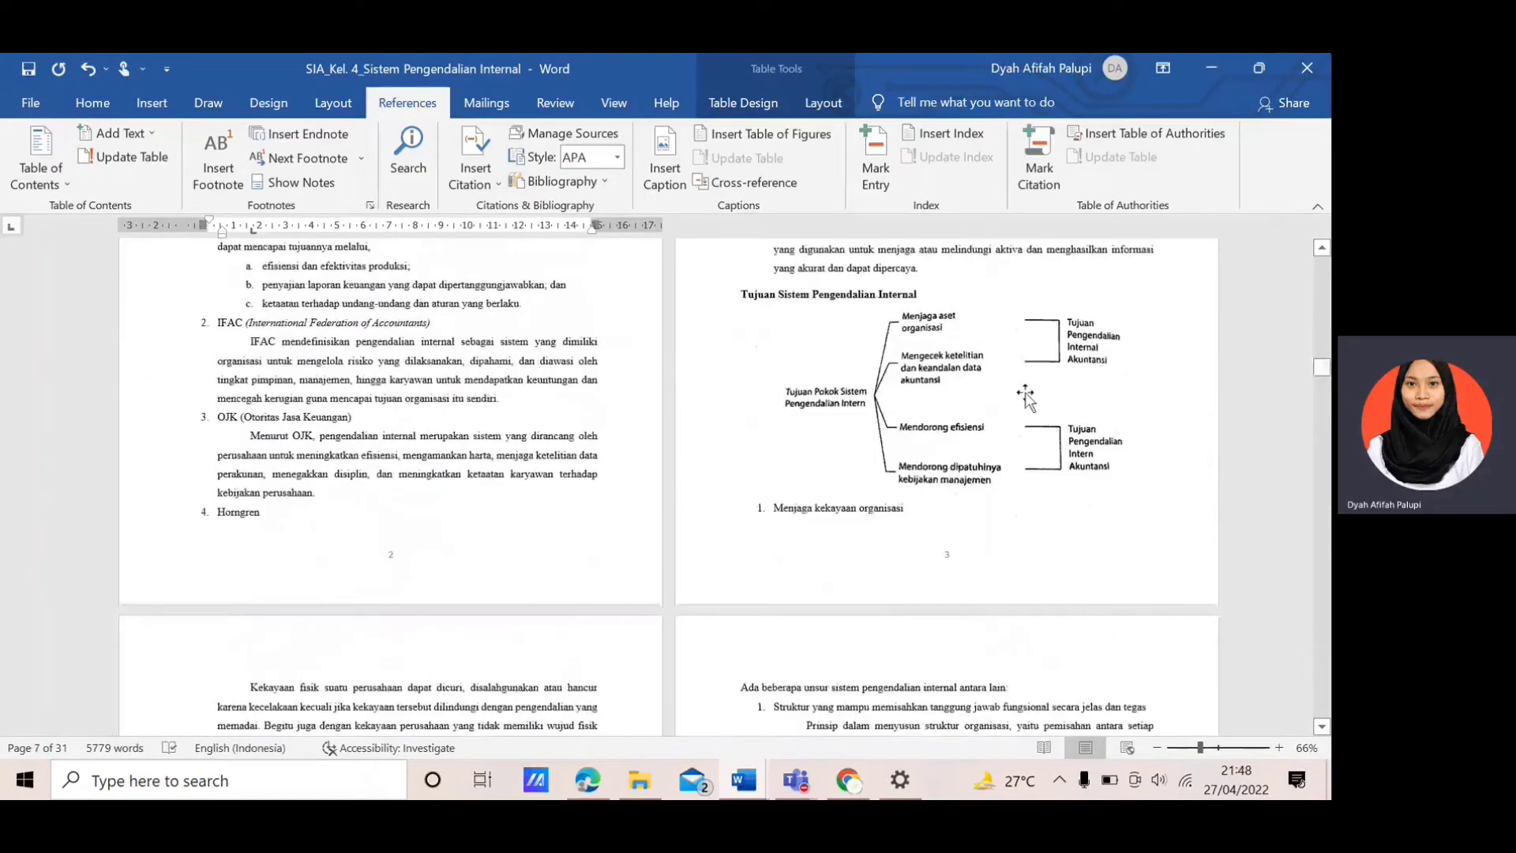
pyautogui.click(1025, 397)
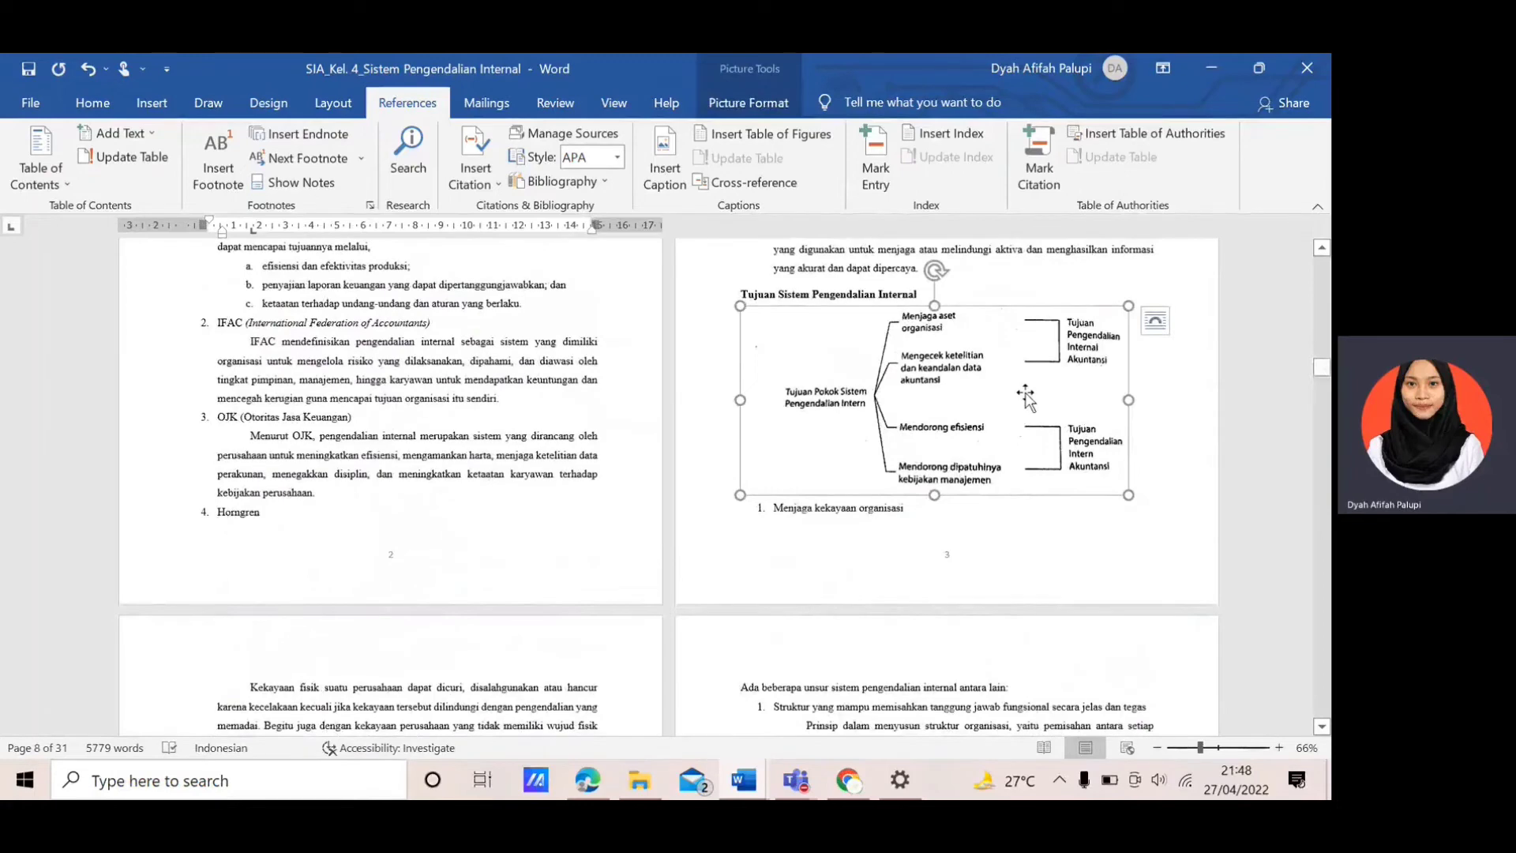
pyautogui.click(674, 149)
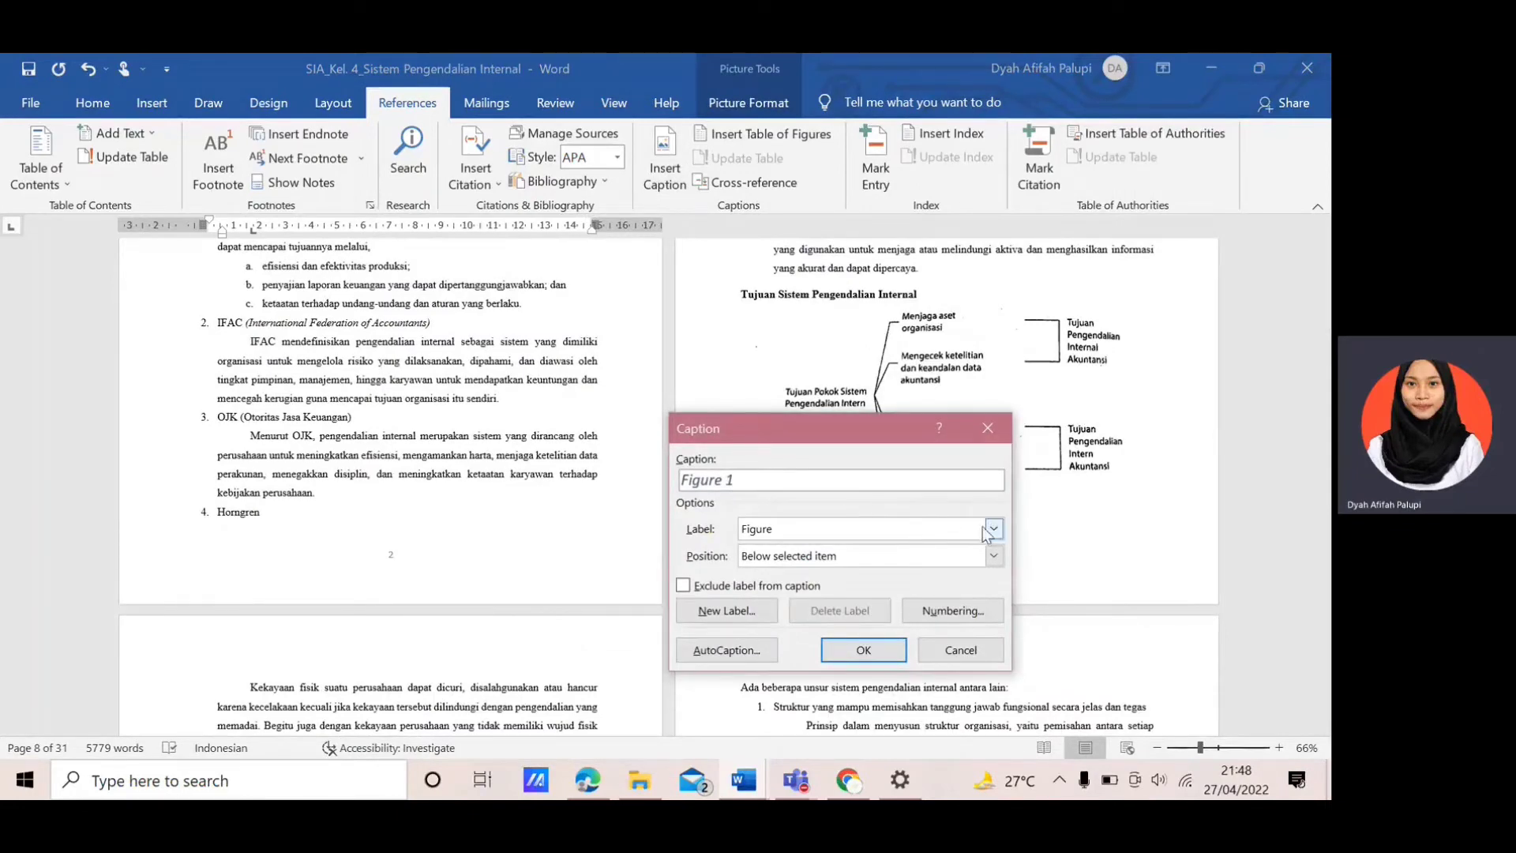
pyautogui.click(994, 529)
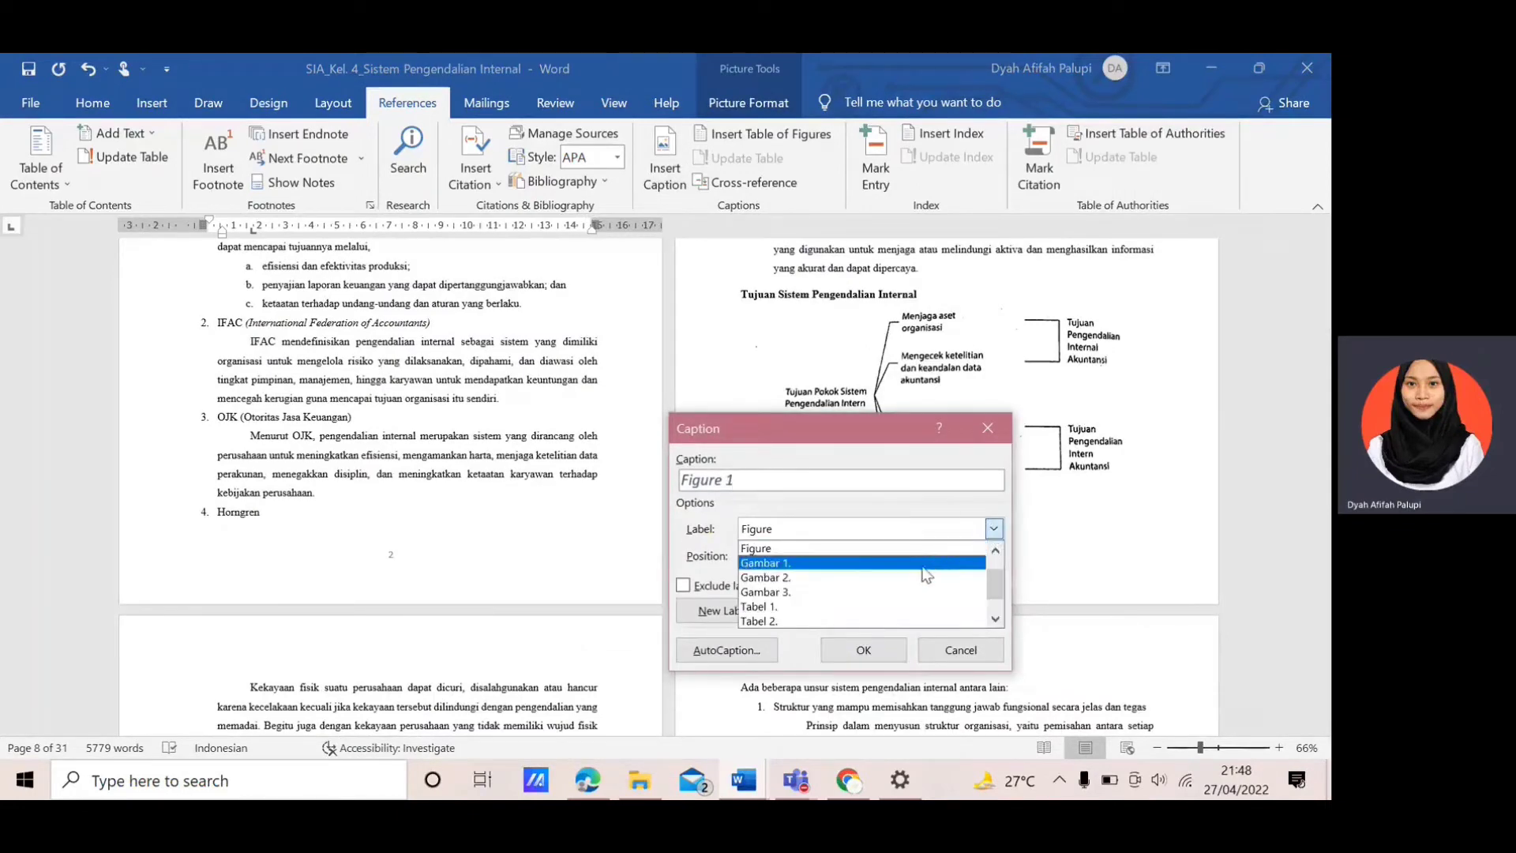
pyautogui.click(921, 563)
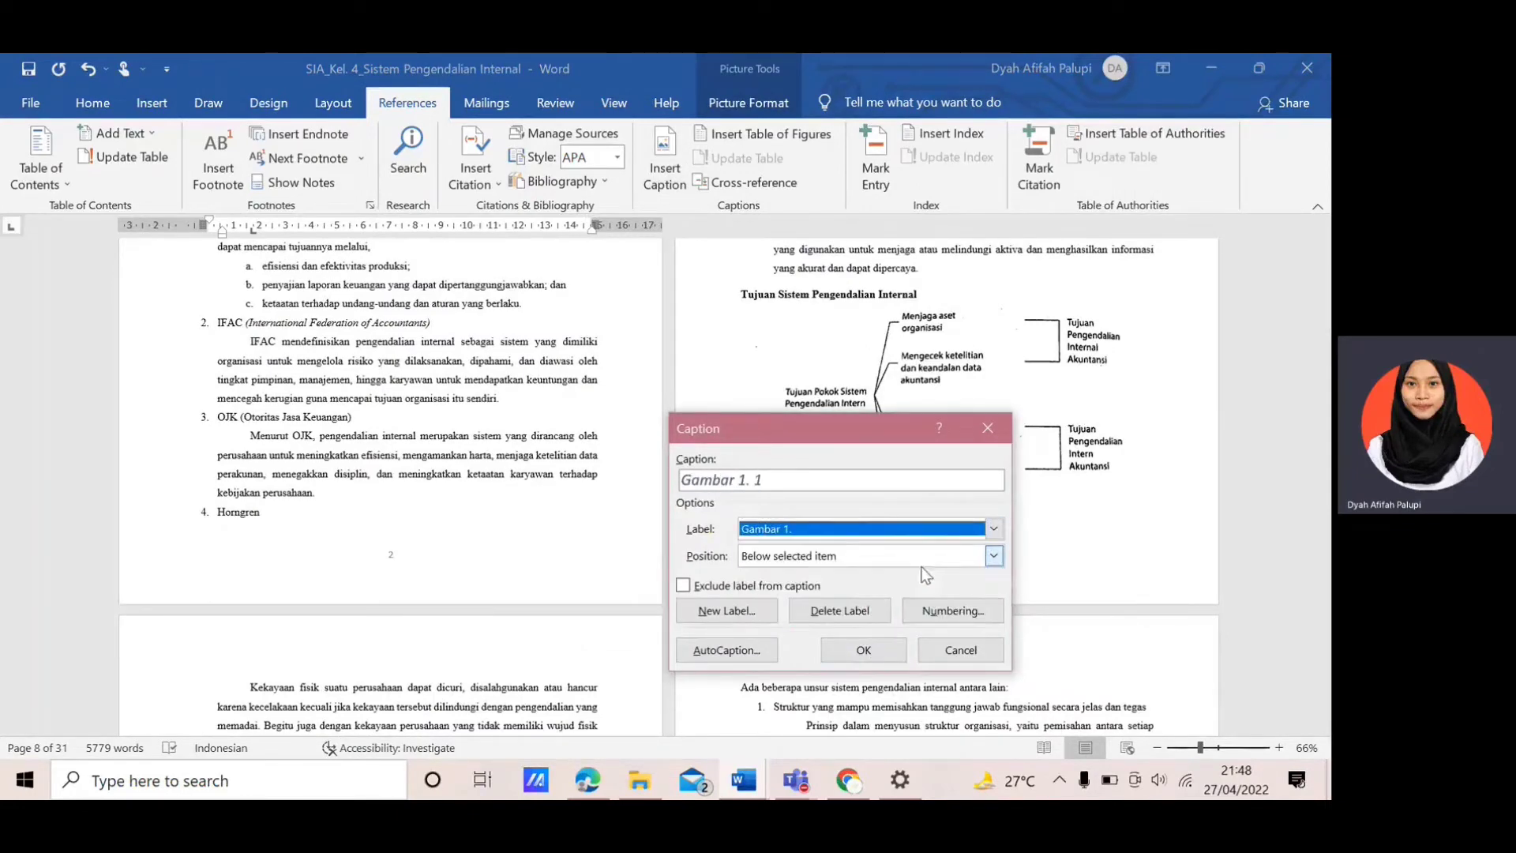
# Add the text "Tujuan Sistem Pengendalian Internal" to the caption and insert it below the selected diagram.
pyautogui.click(823, 488)
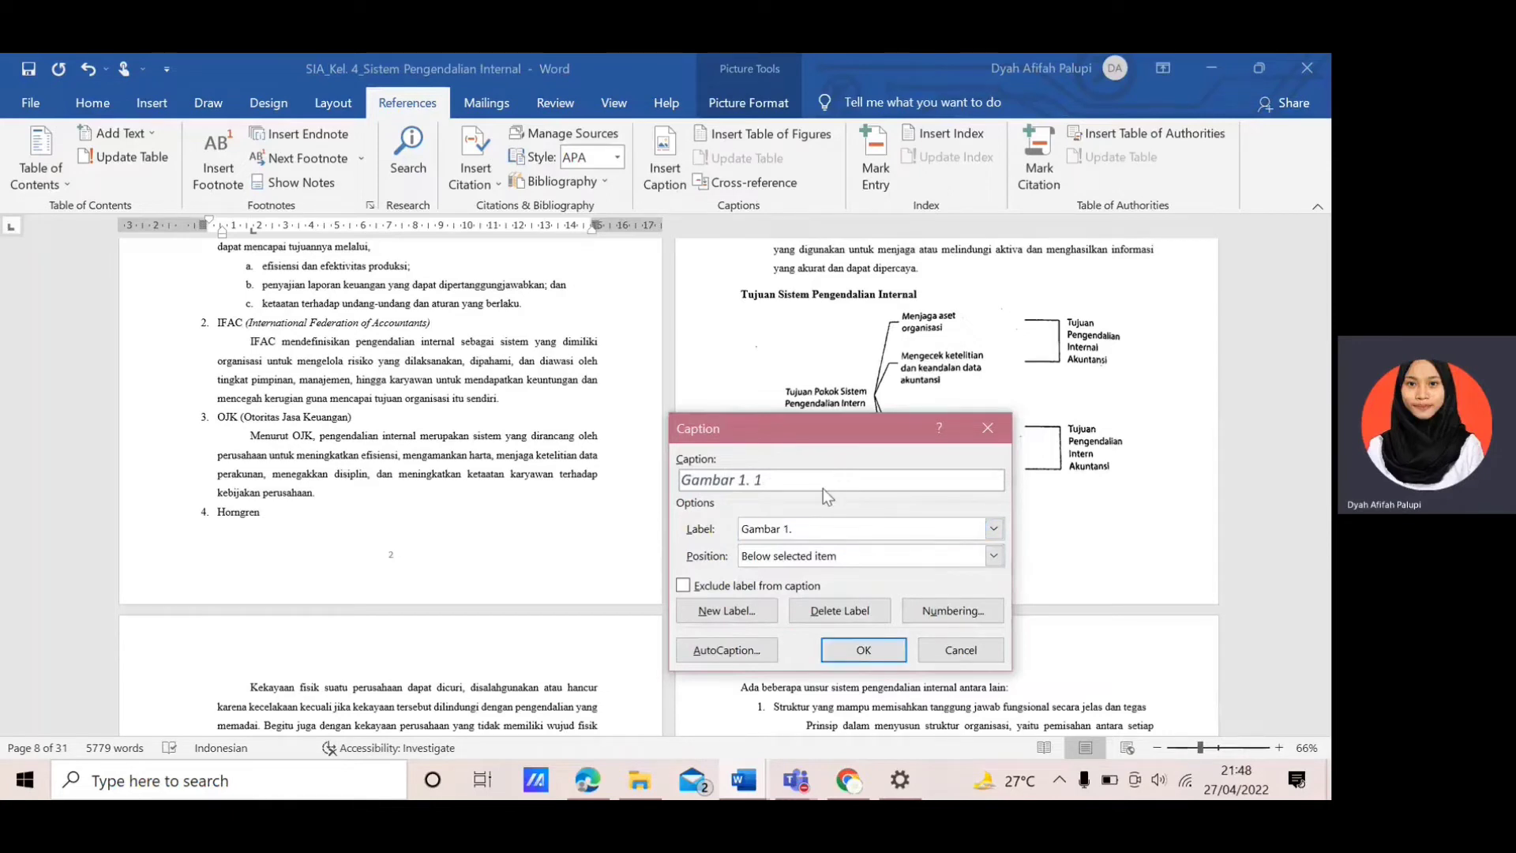
pyautogui.write('Tujuan ')
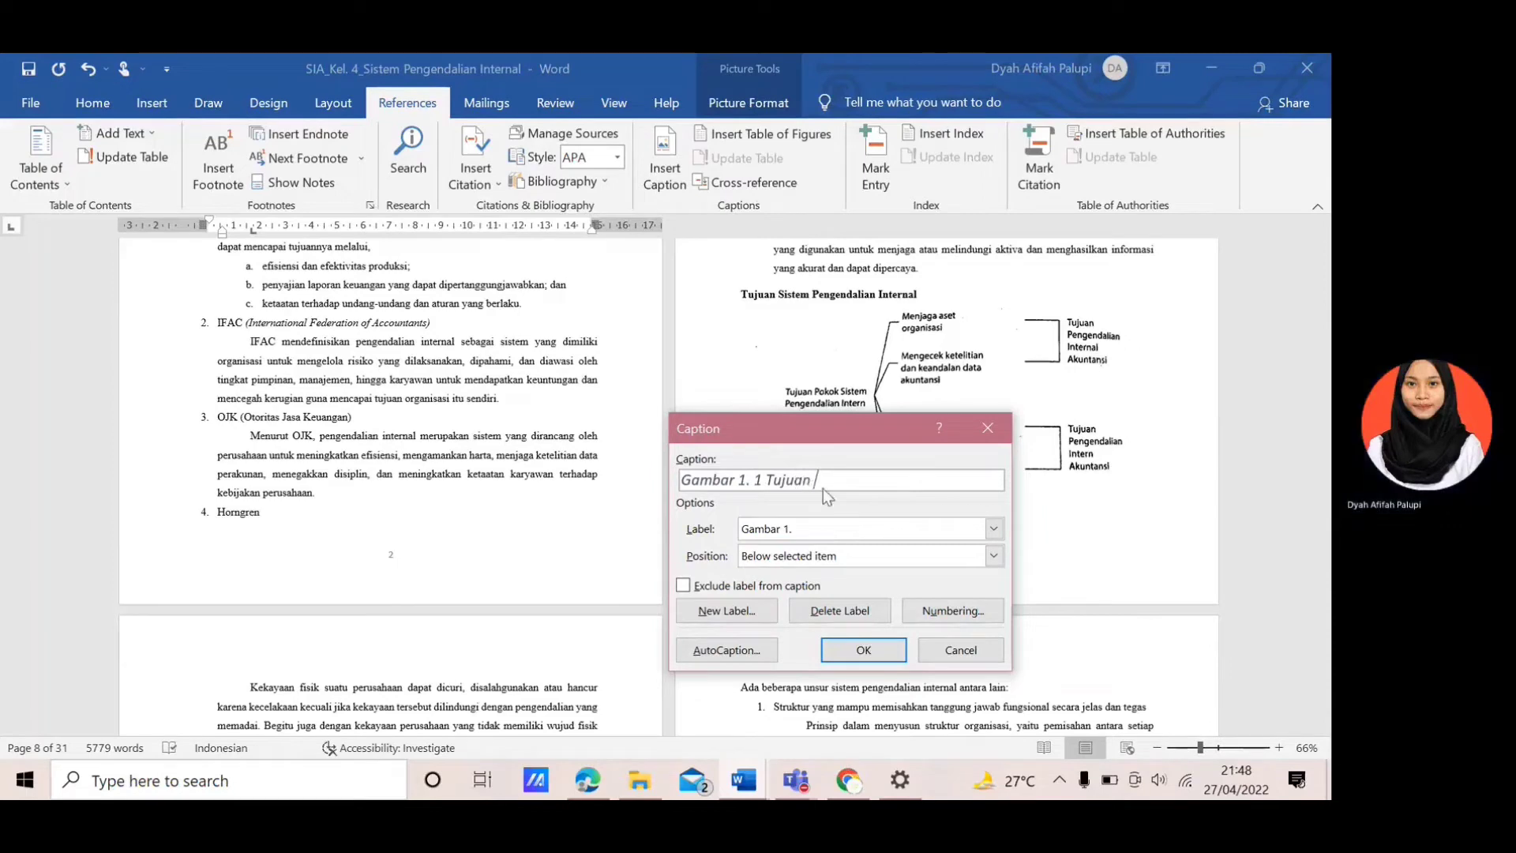
pyautogui.write('Sistem Pen')
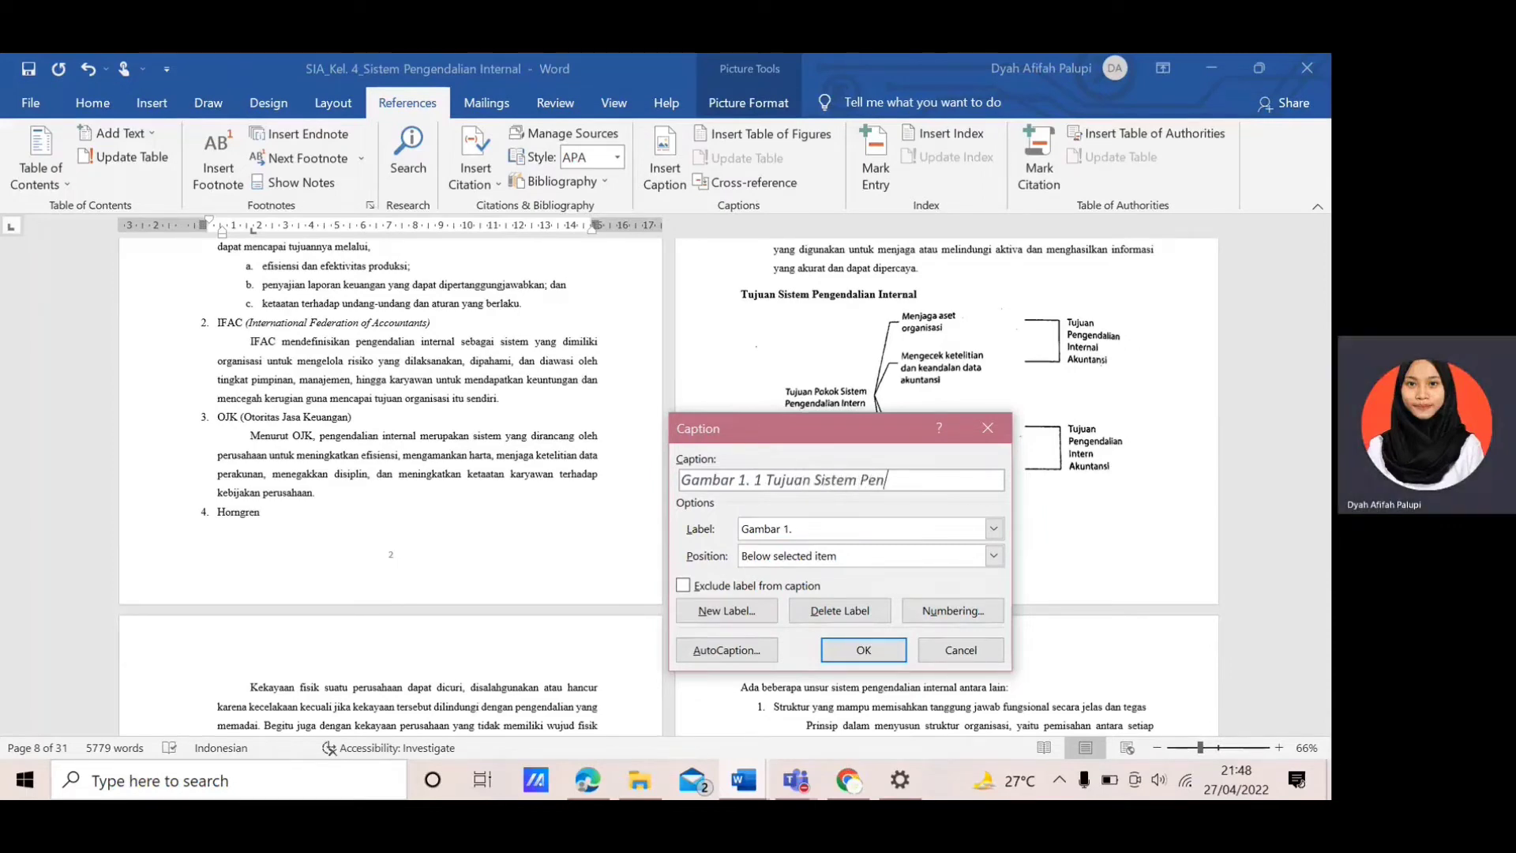
pyautogui.write('gendalian Internal')
pyautogui.click(993, 556)
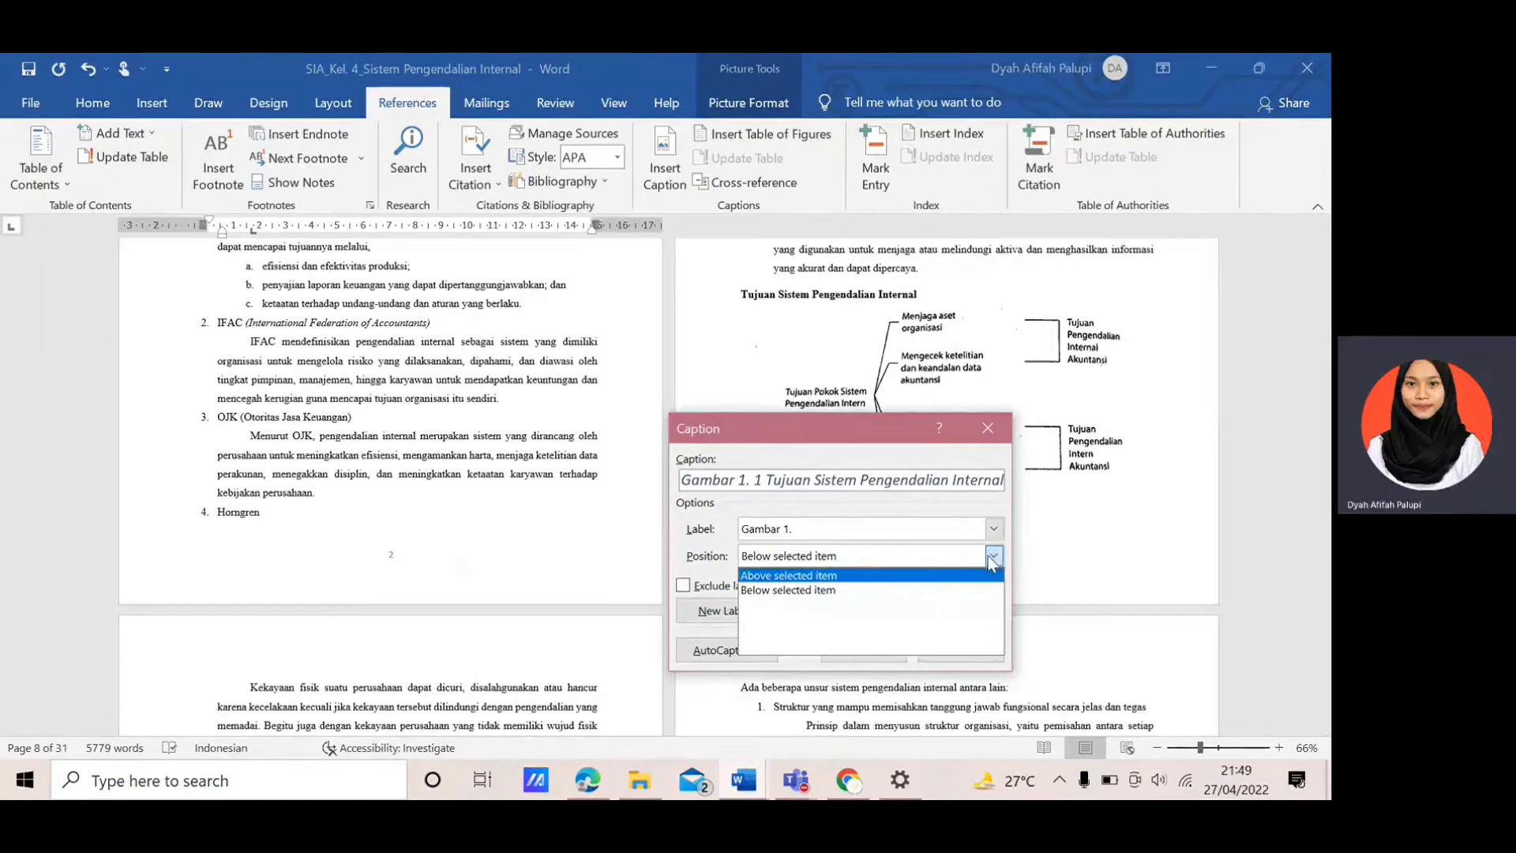
pyautogui.click(992, 557)
pyautogui.click(876, 654)
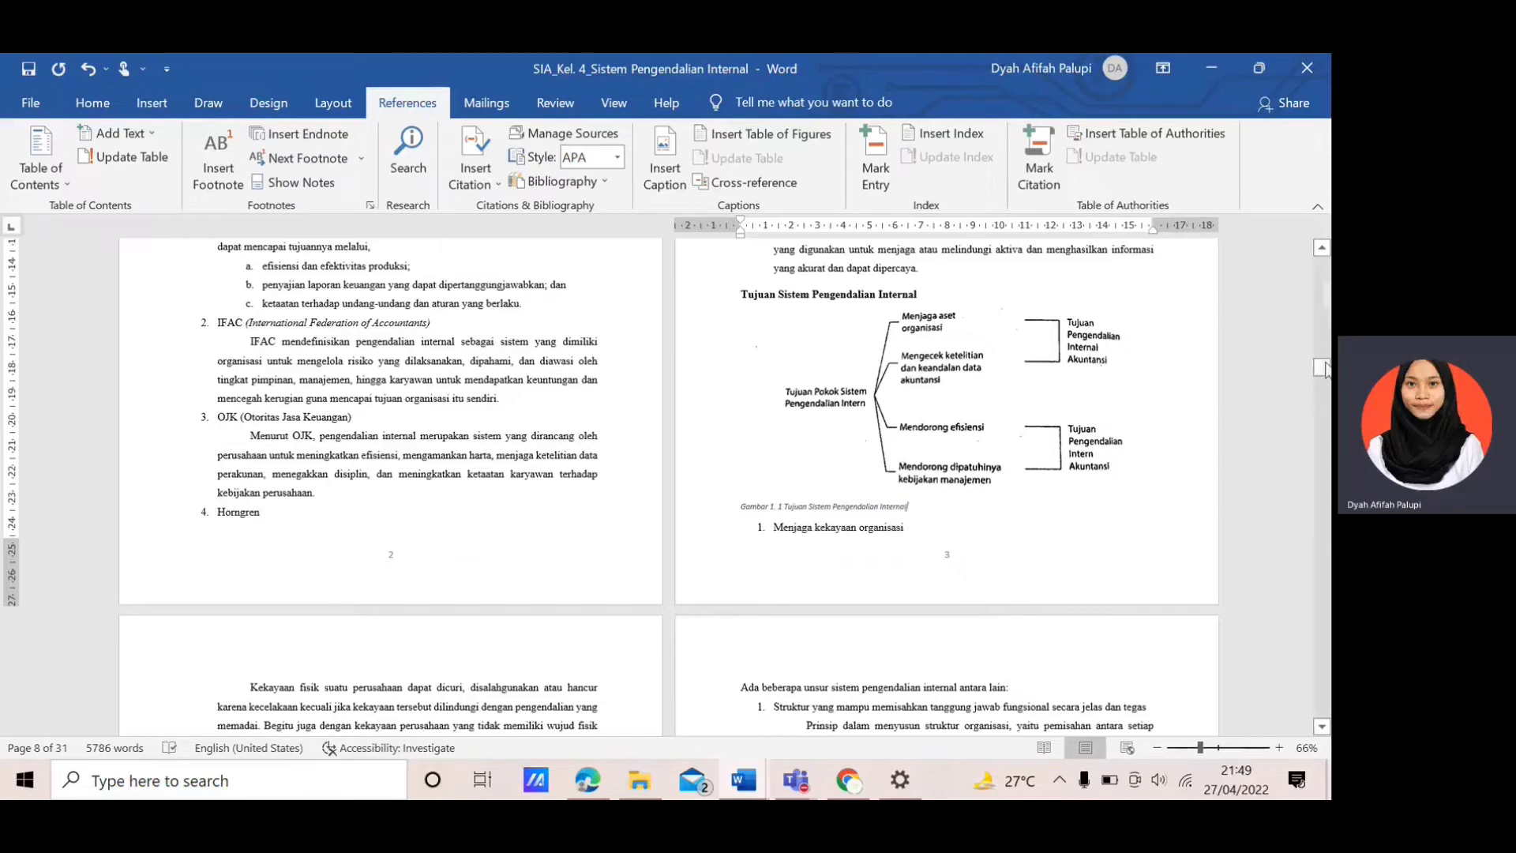
# Insert a table of figures for the "Gambar 1." caption label under the DAFTAR GAMBAR heading.
pyautogui.moveTo(1324, 368); pyautogui.dragTo(1323, 294)
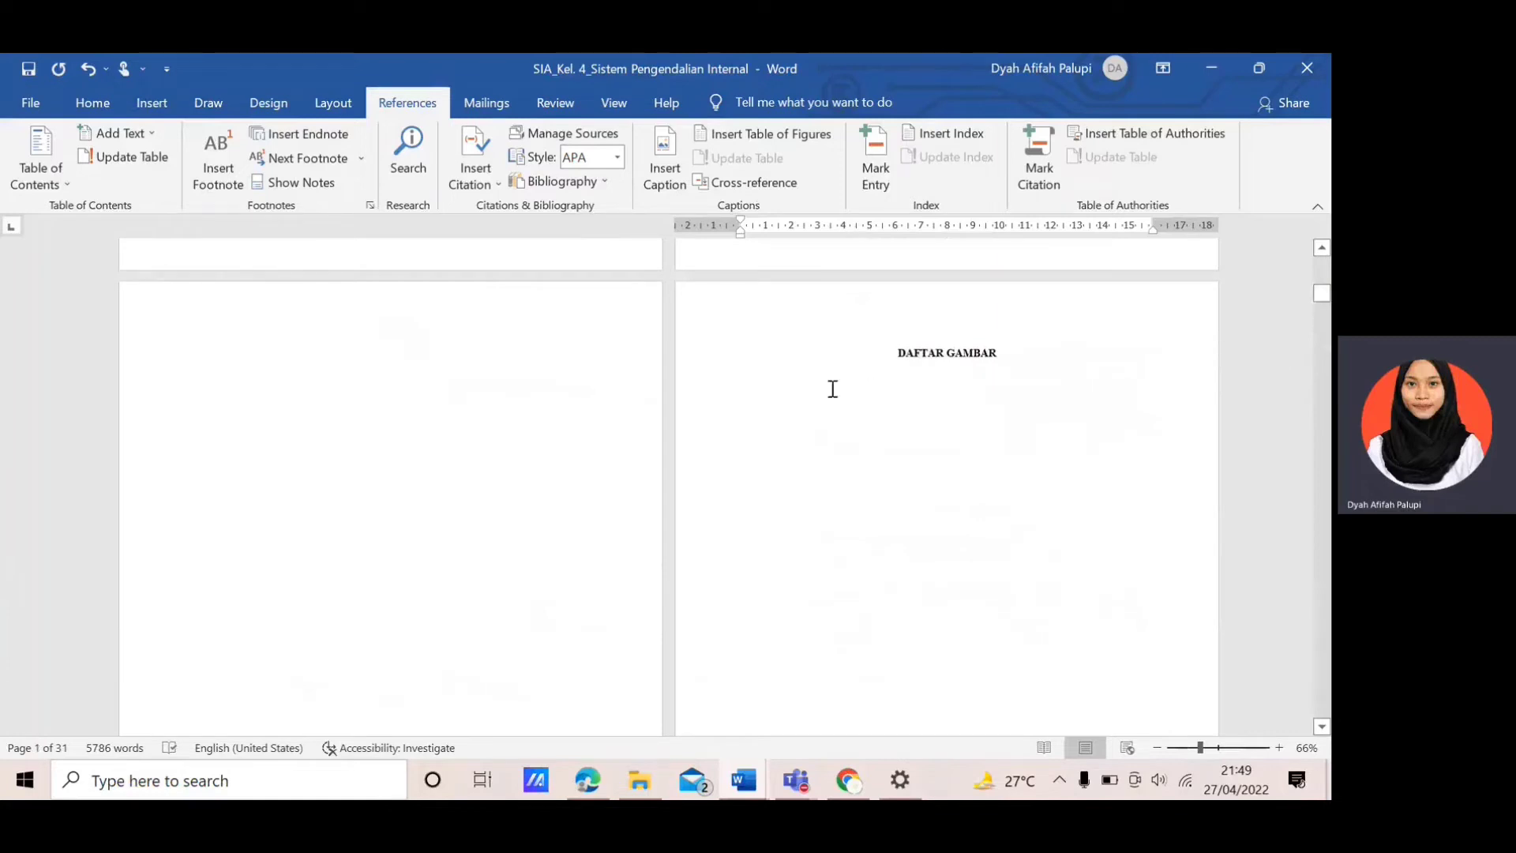
pyautogui.click(782, 383)
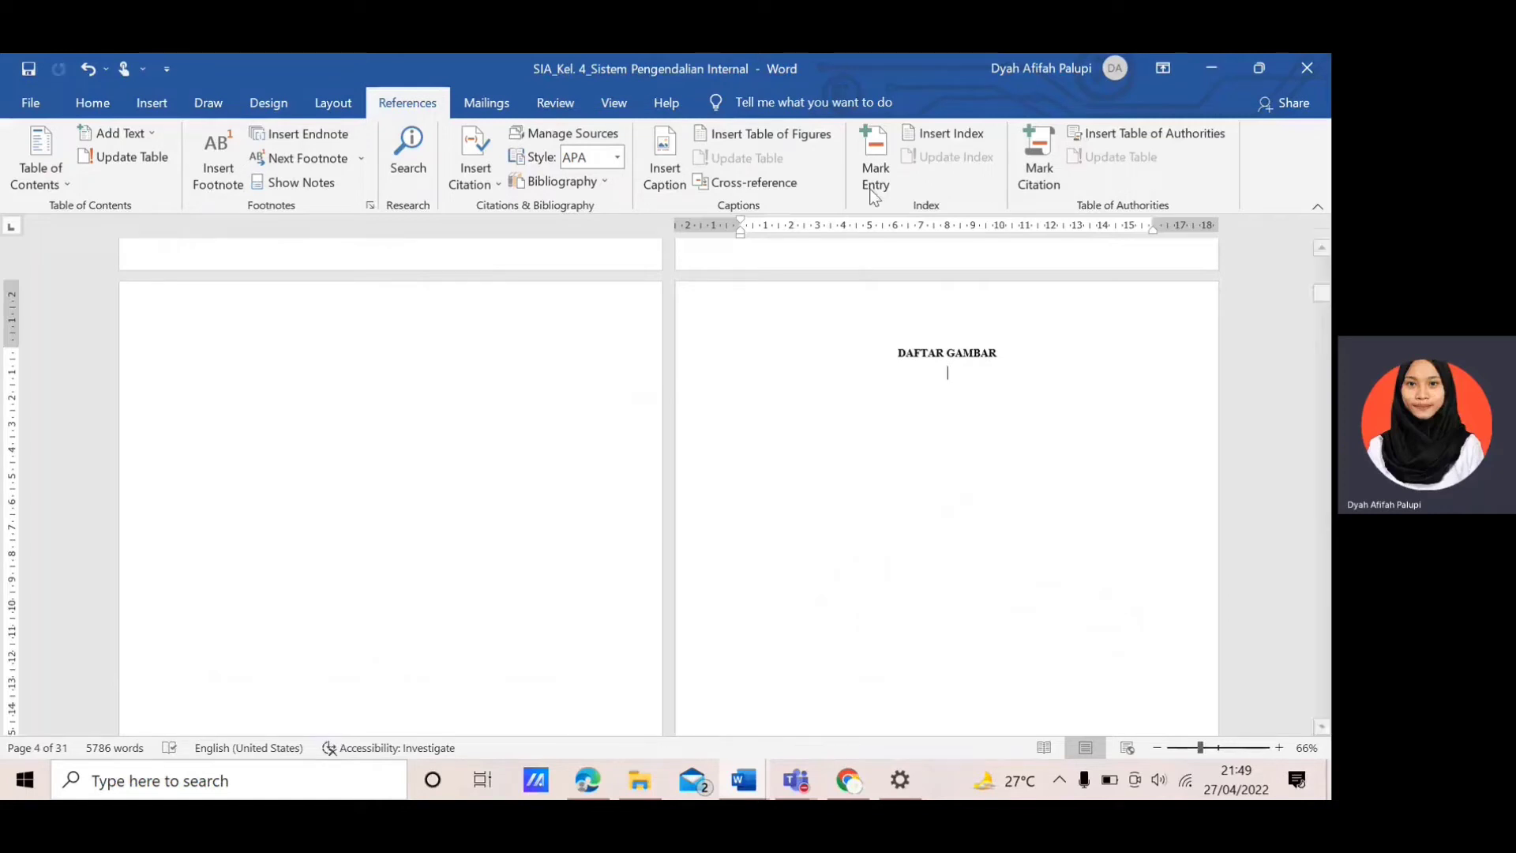
pyautogui.click(807, 134)
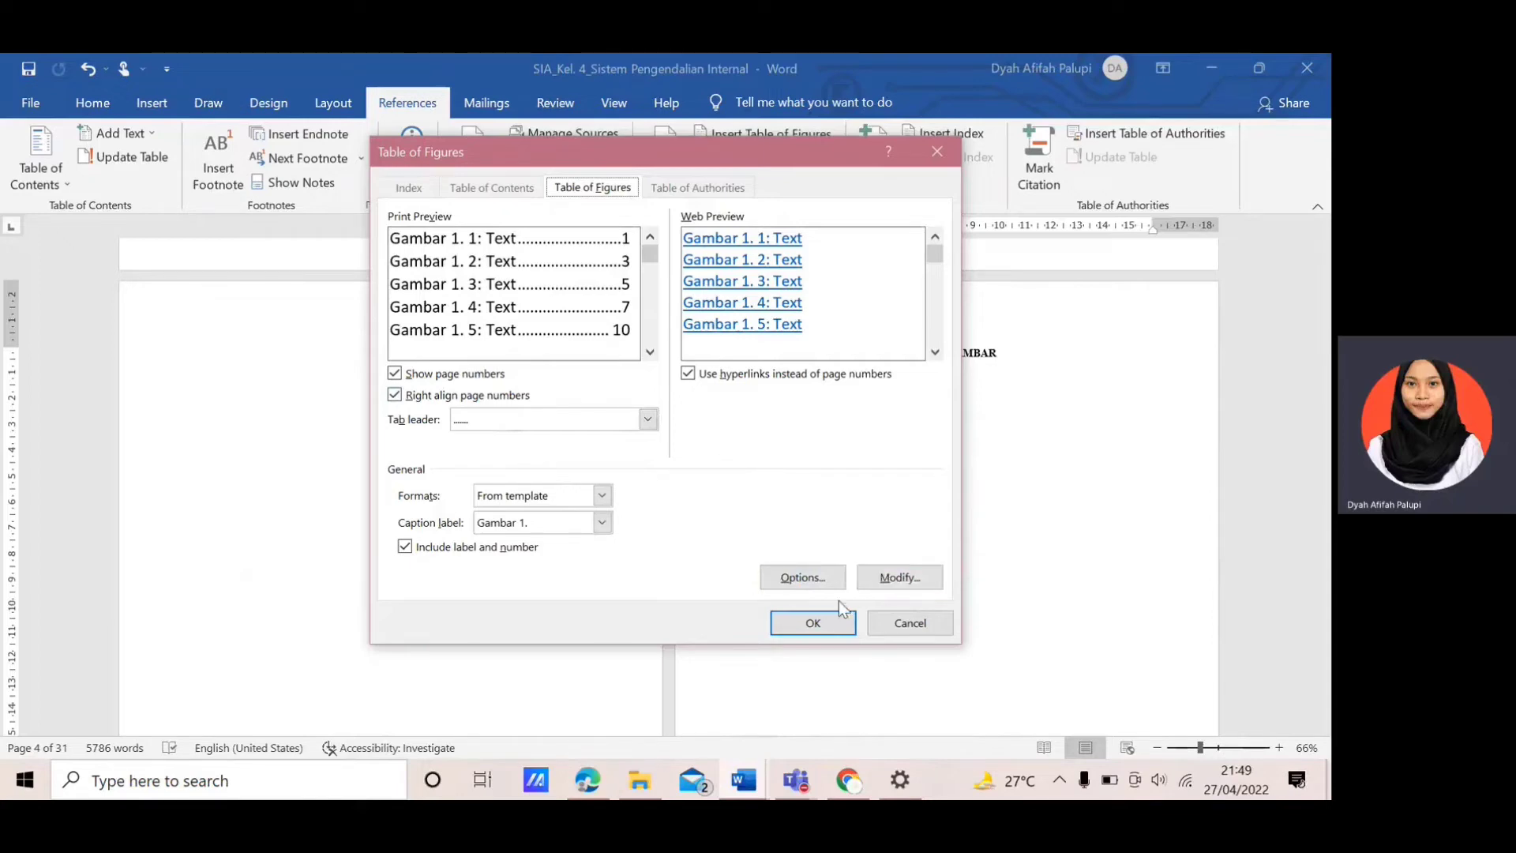
pyautogui.click(814, 623)
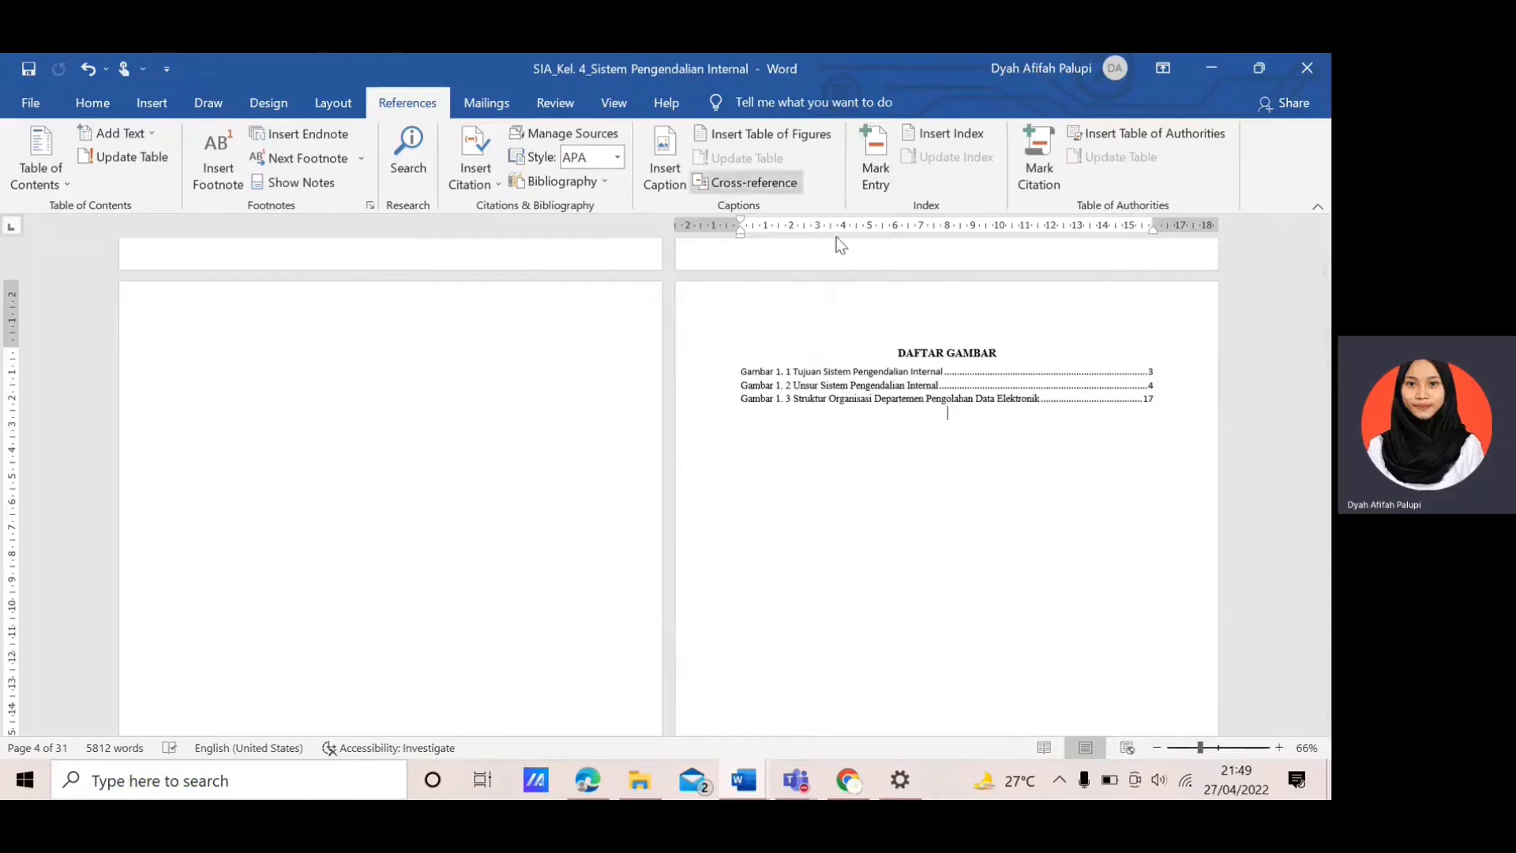
pyautogui.click(882, 364)
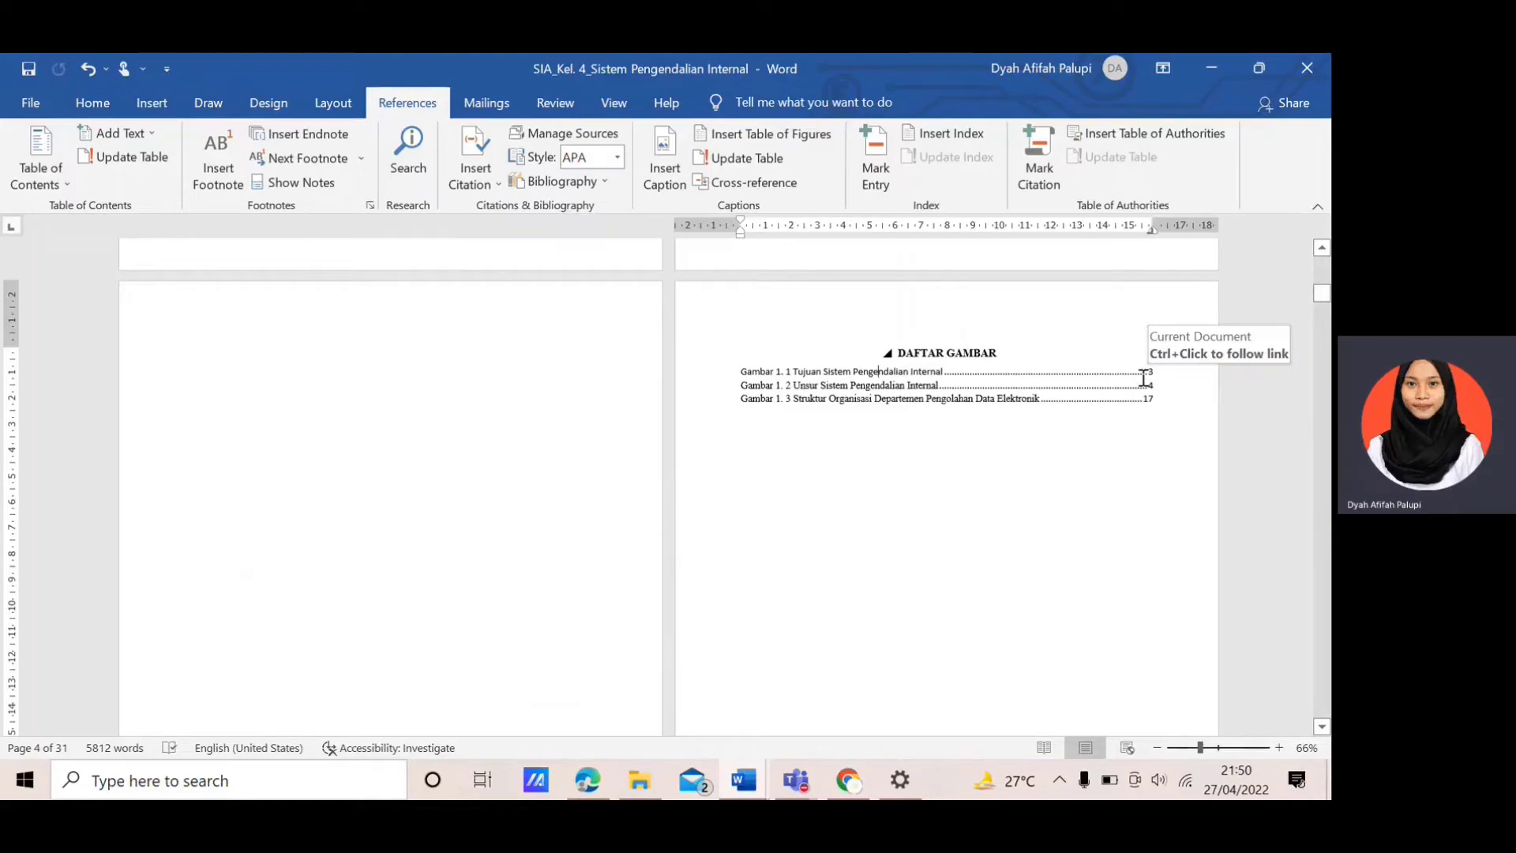
# Add blank lines after the Tujuan Sistem Pengendalian Internal heading to push its diagram onto the following page.
pyautogui.moveTo(1322, 291); pyautogui.dragTo(1321, 367)
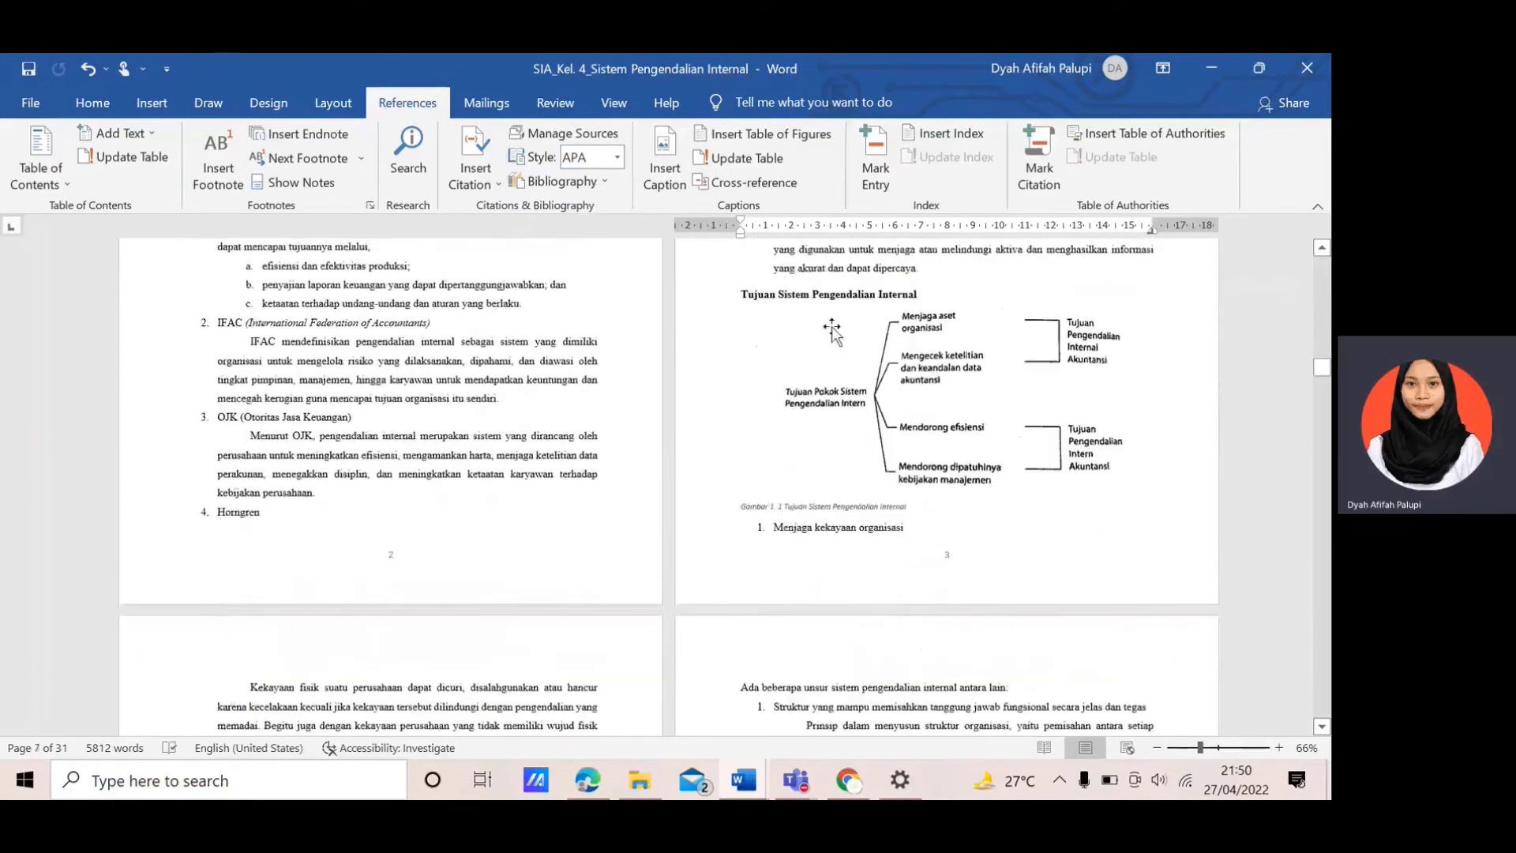
pyautogui.click(926, 294)
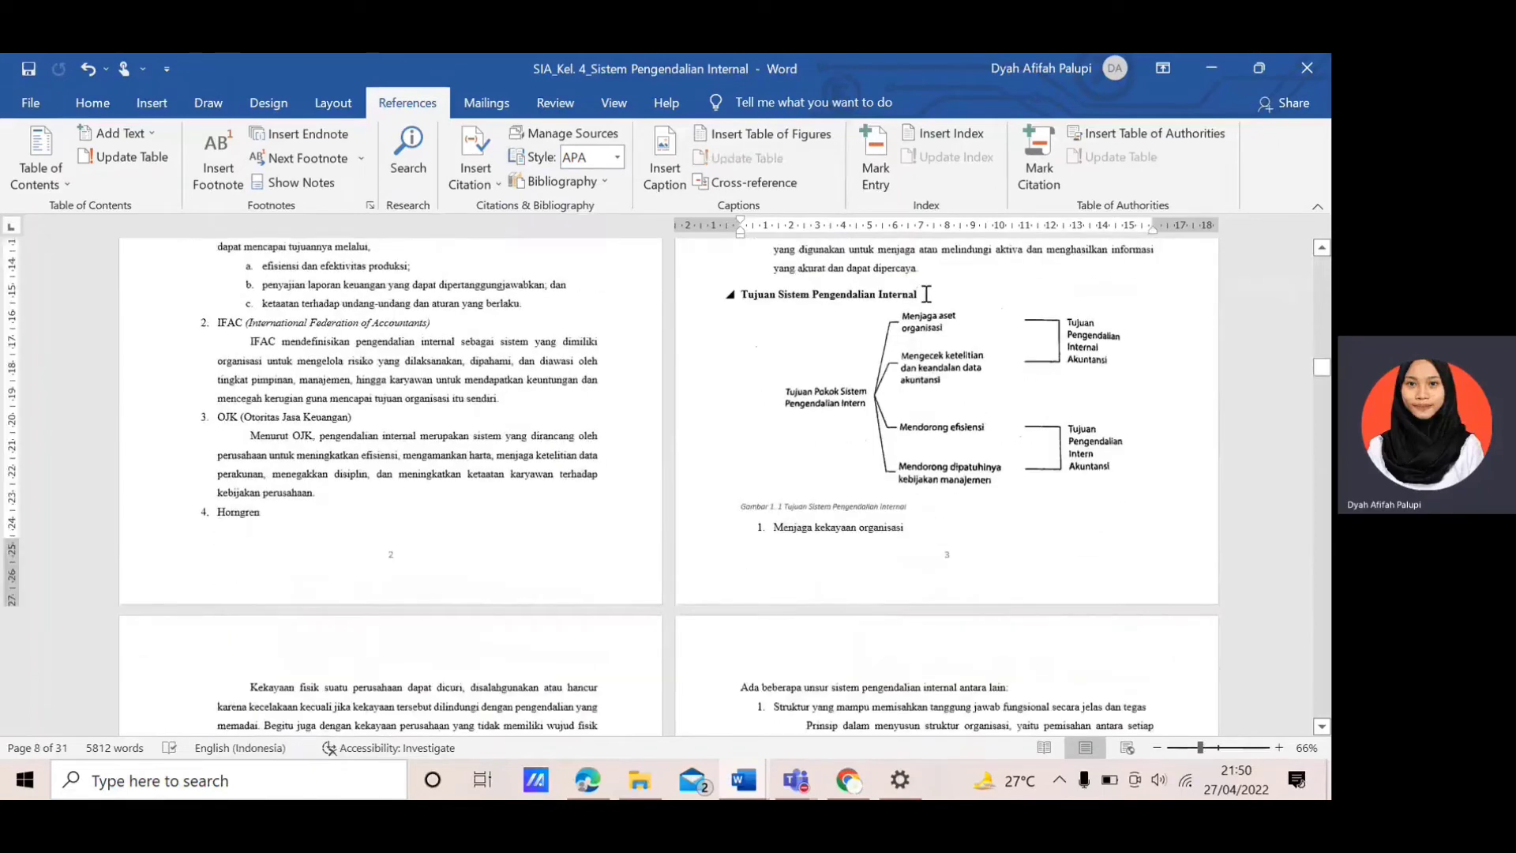
pyautogui.press('Return')
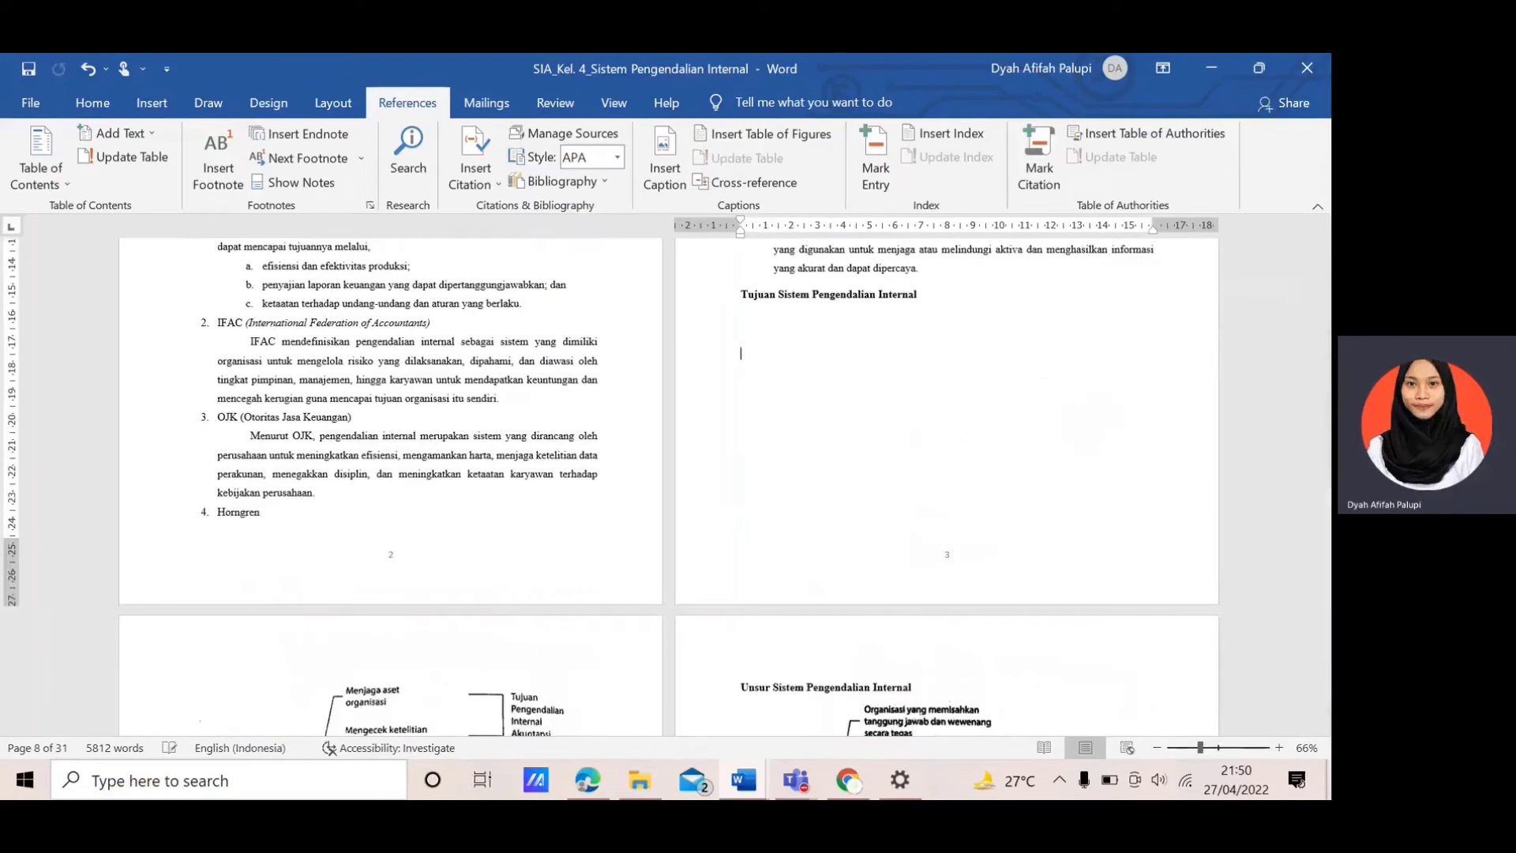
pyautogui.press('Return')
# Update the entire table of figures under the DAFTAR GAMBAR heading.
pyautogui.scroll(15, 670, 474)
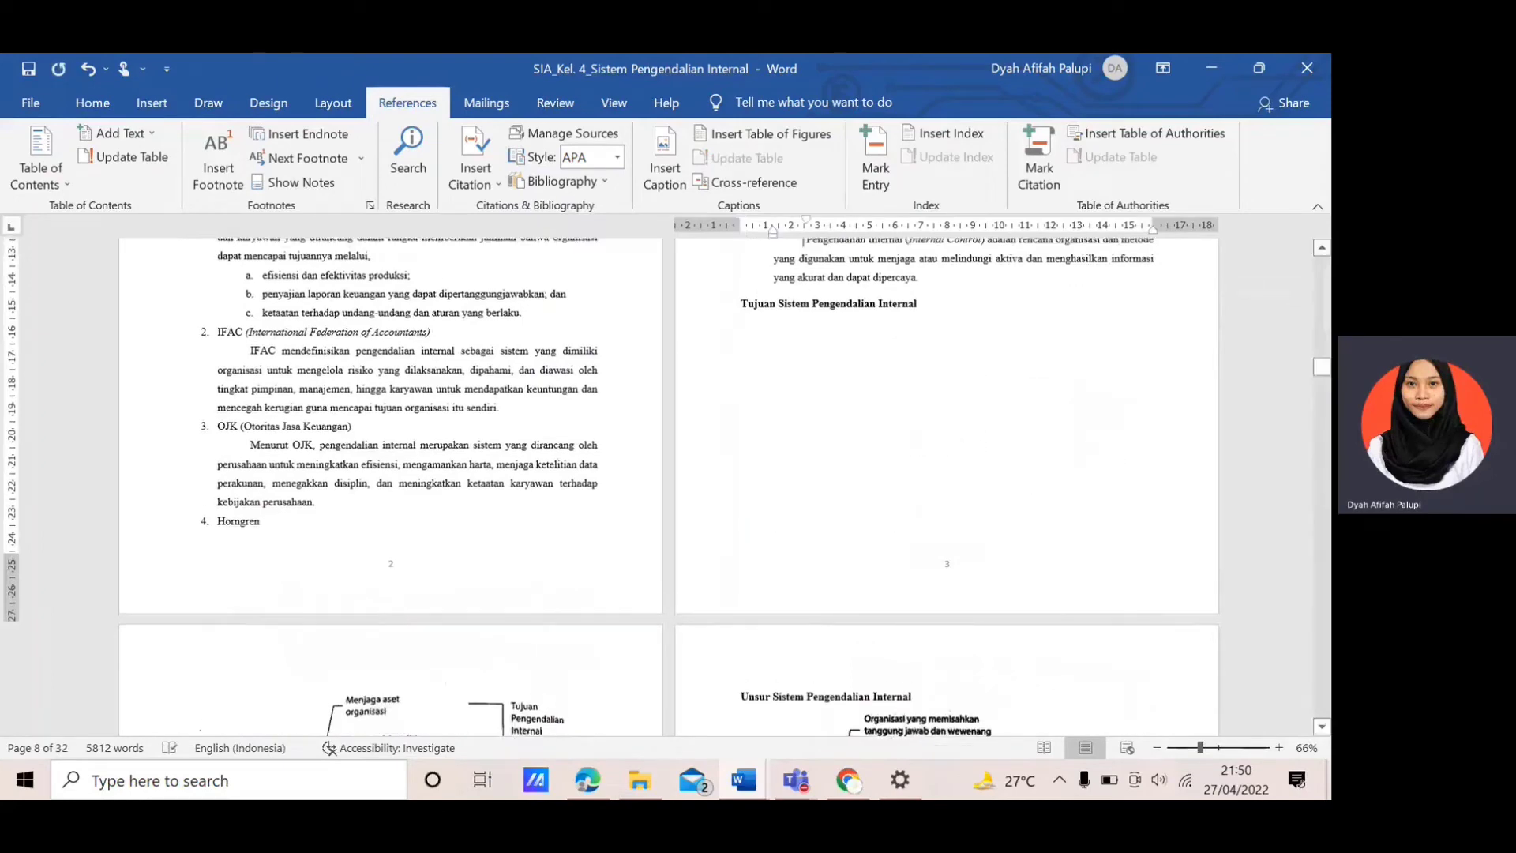
pyautogui.scroll(15, 669, 474)
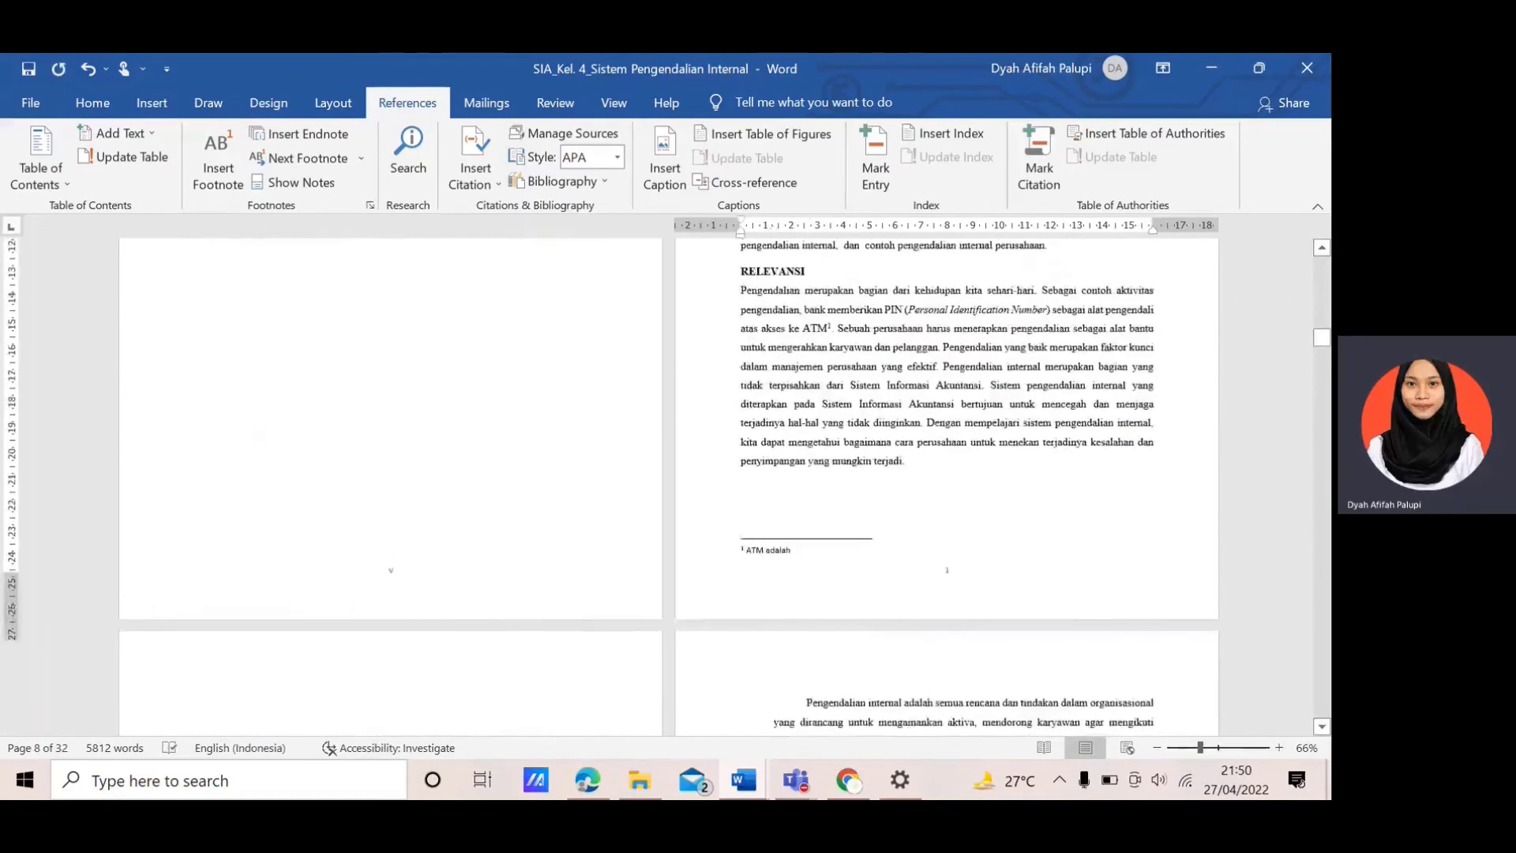
pyautogui.click(741, 263)
pyautogui.click(947, 306)
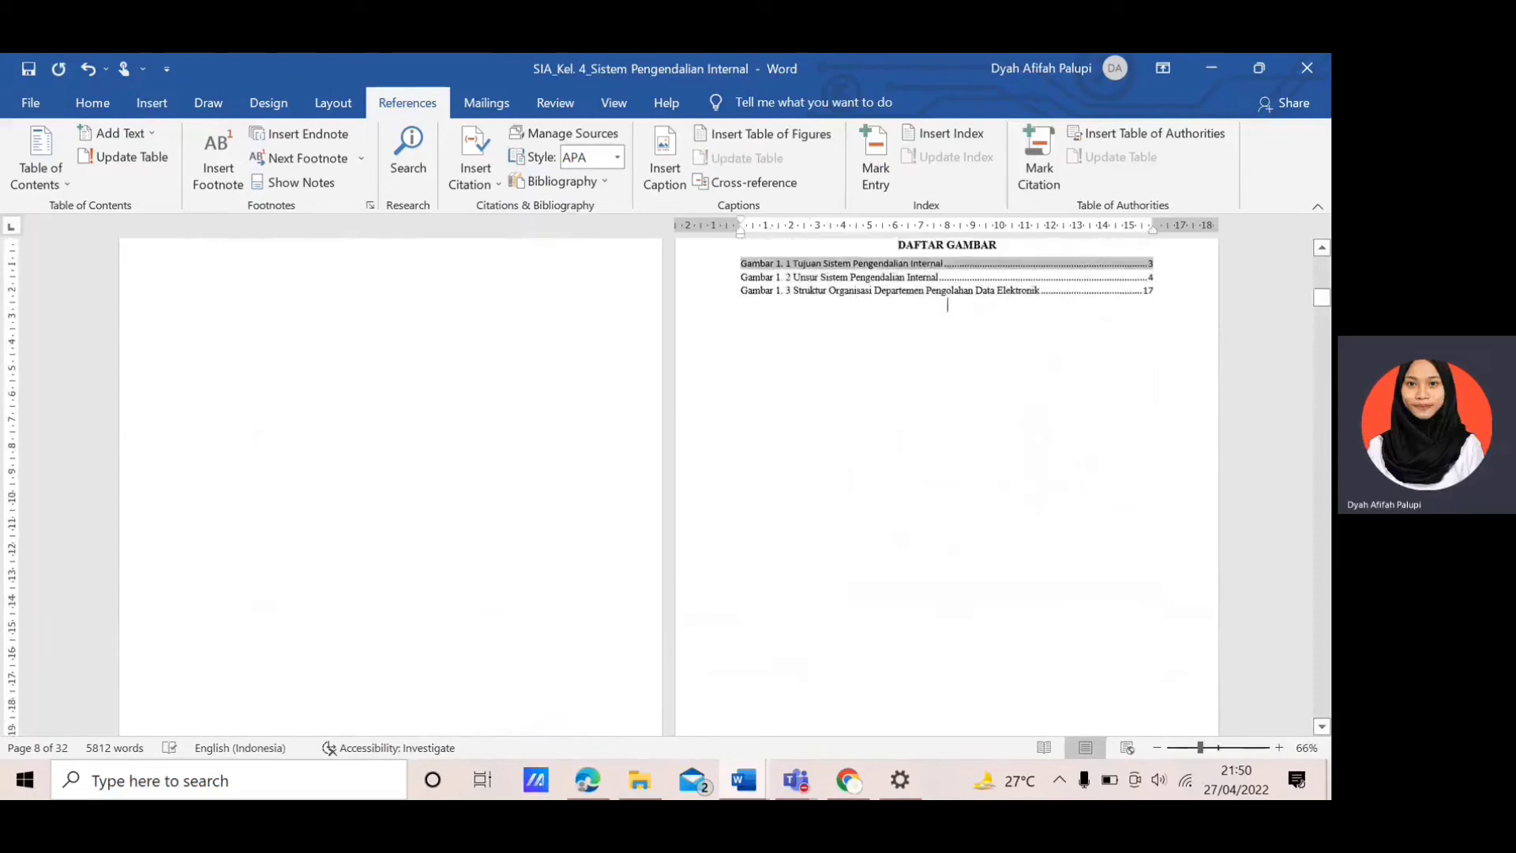
pyautogui.moveTo(748, 274); pyautogui.dragTo(1076, 301)
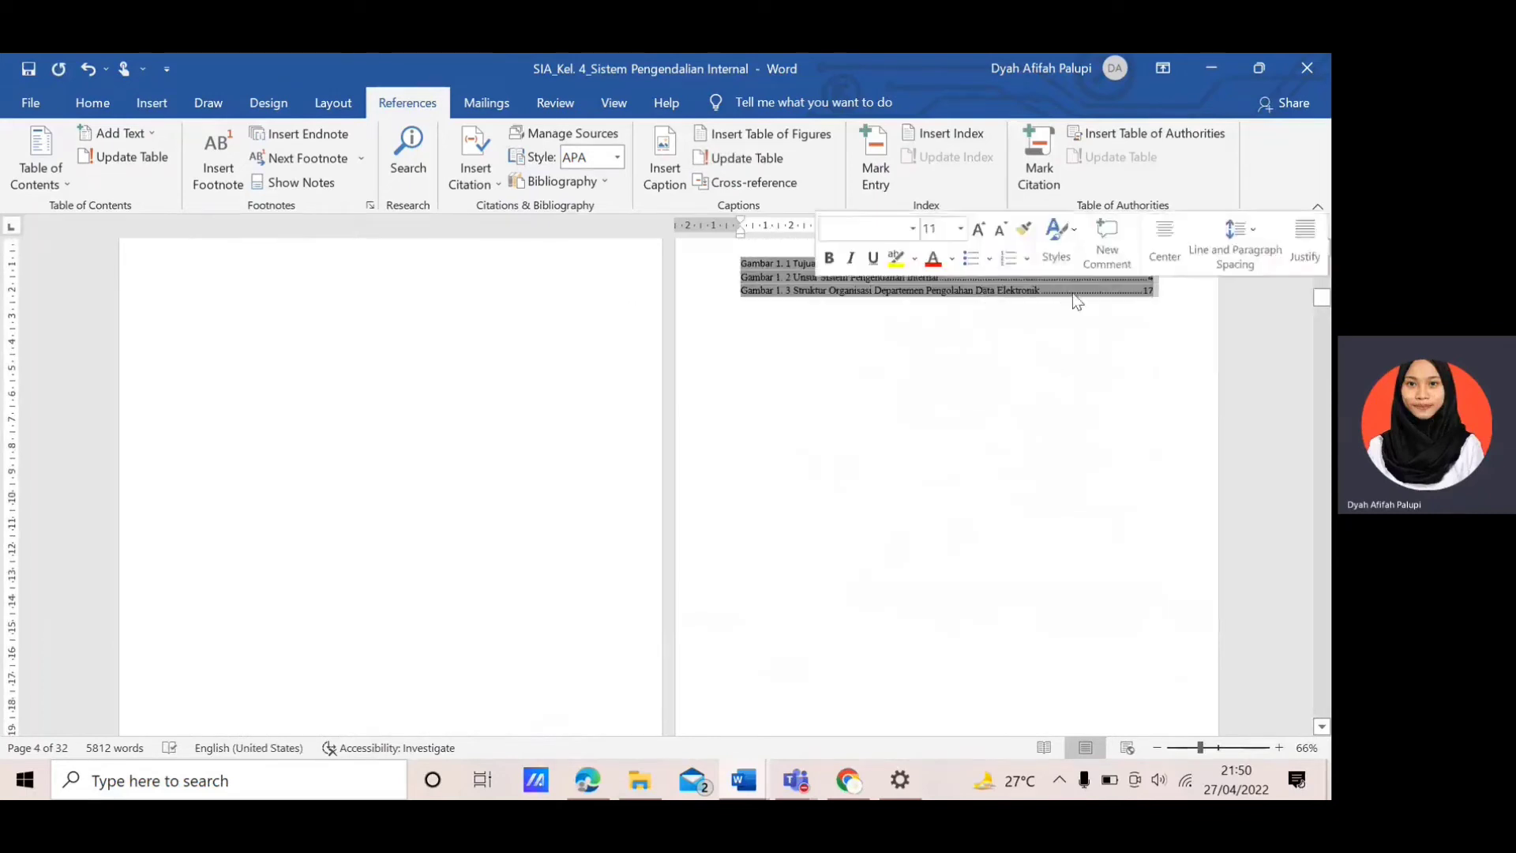
pyautogui.click(776, 165)
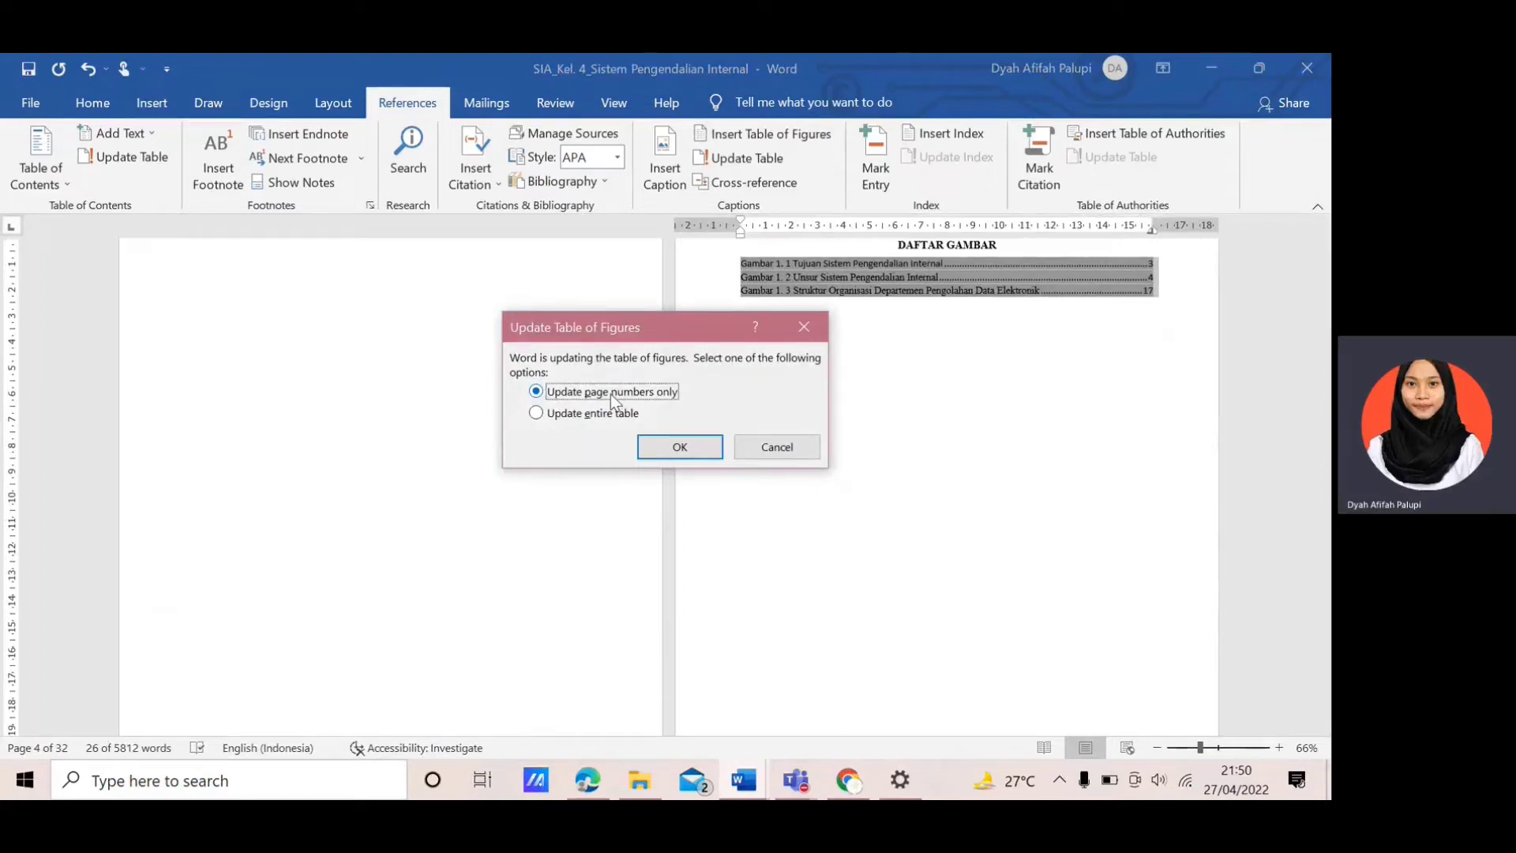
pyautogui.click(583, 415)
pyautogui.click(660, 450)
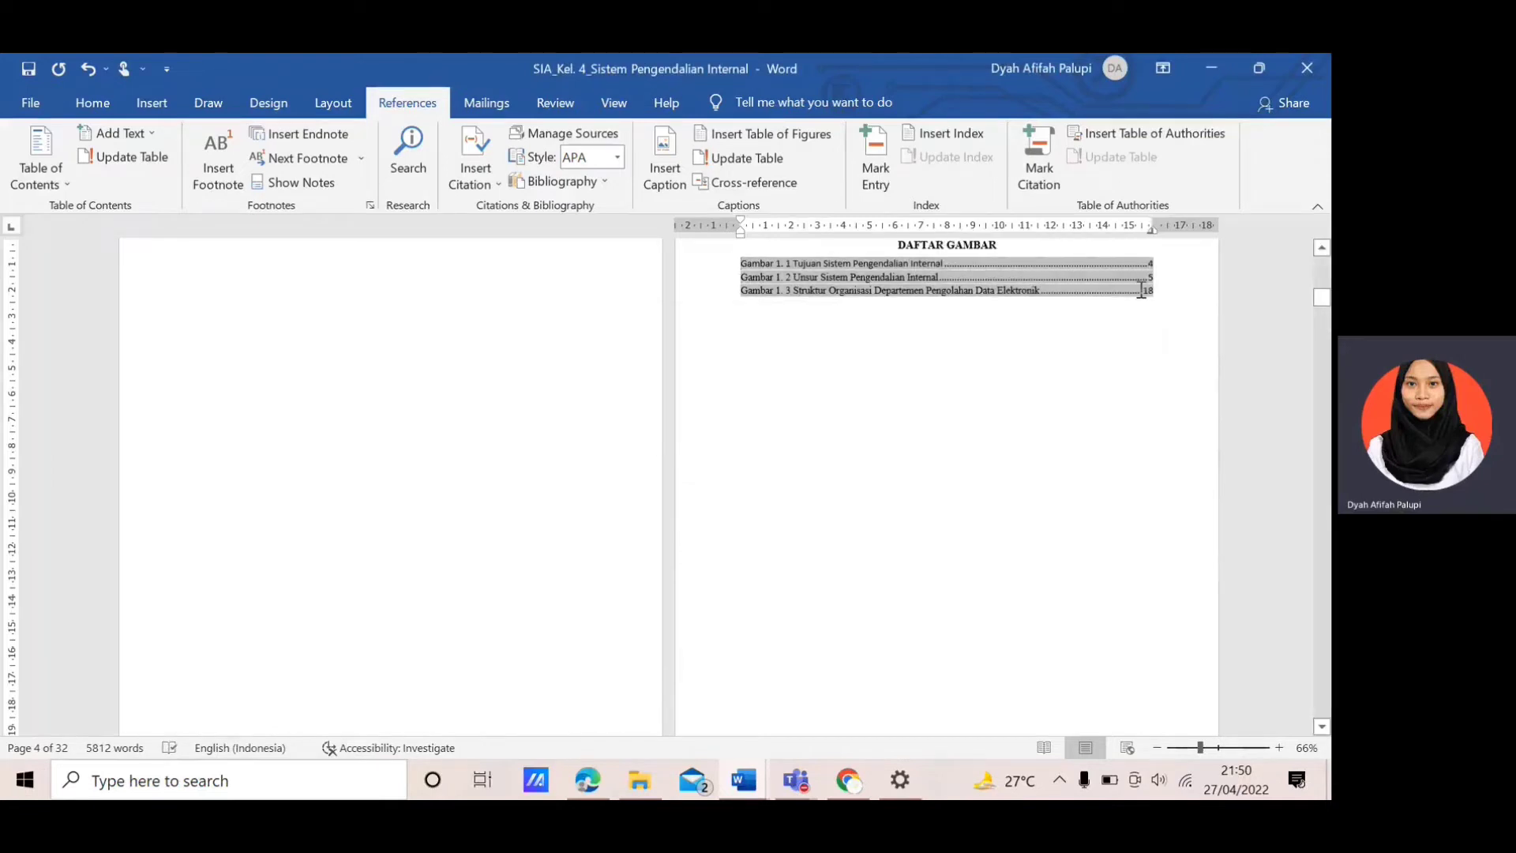
pyautogui.click(1131, 319)
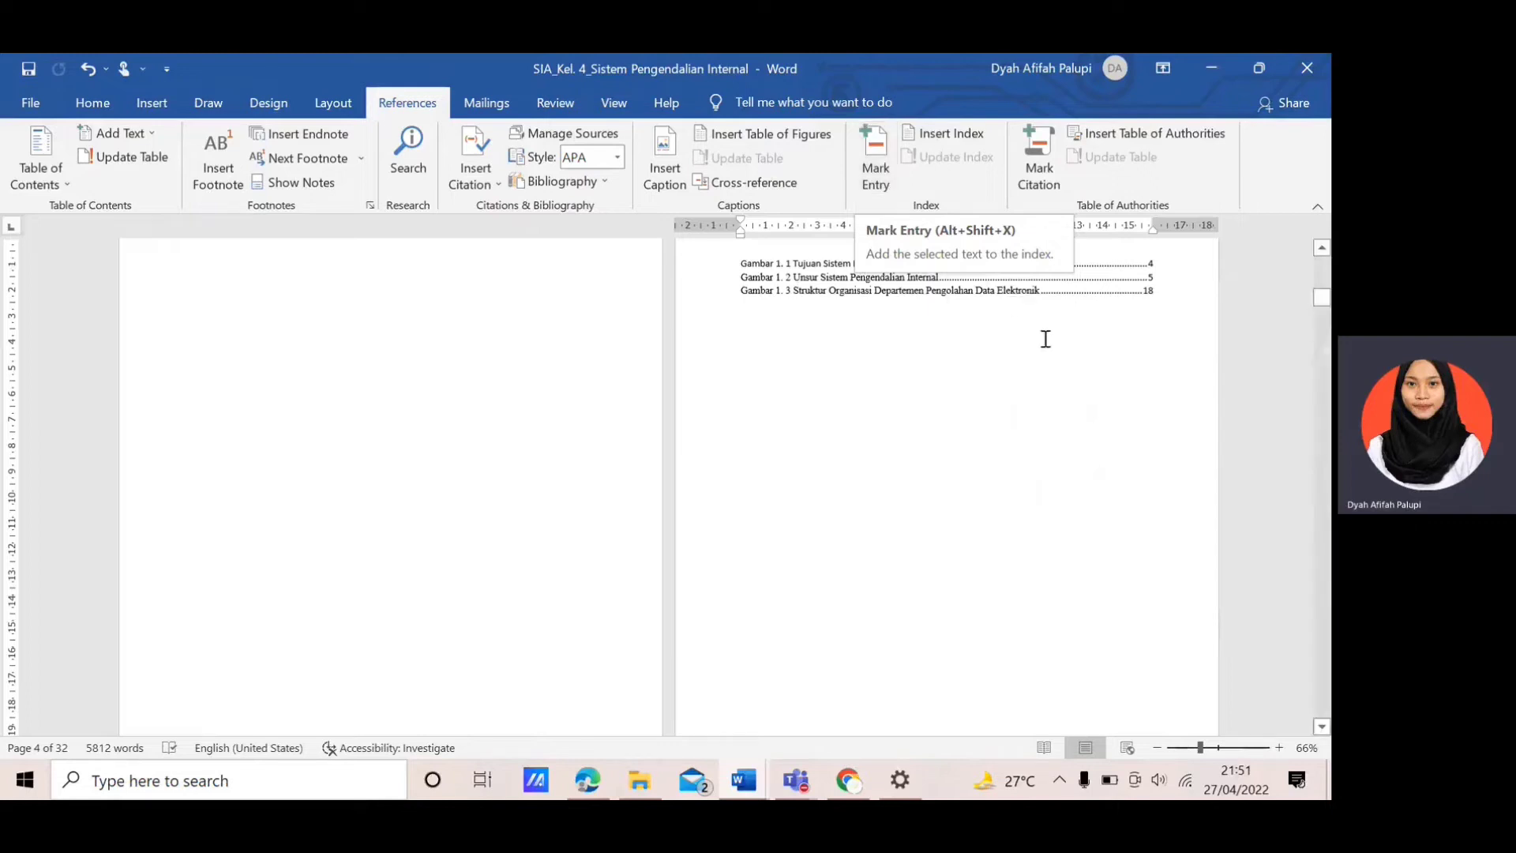
# Mark all occurrences of the word "Sistem" from the RELEVANSI paragraph as index entries, and hide the formatting marks.
pyautogui.moveTo(1321, 303); pyautogui.dragTo(1322, 338)
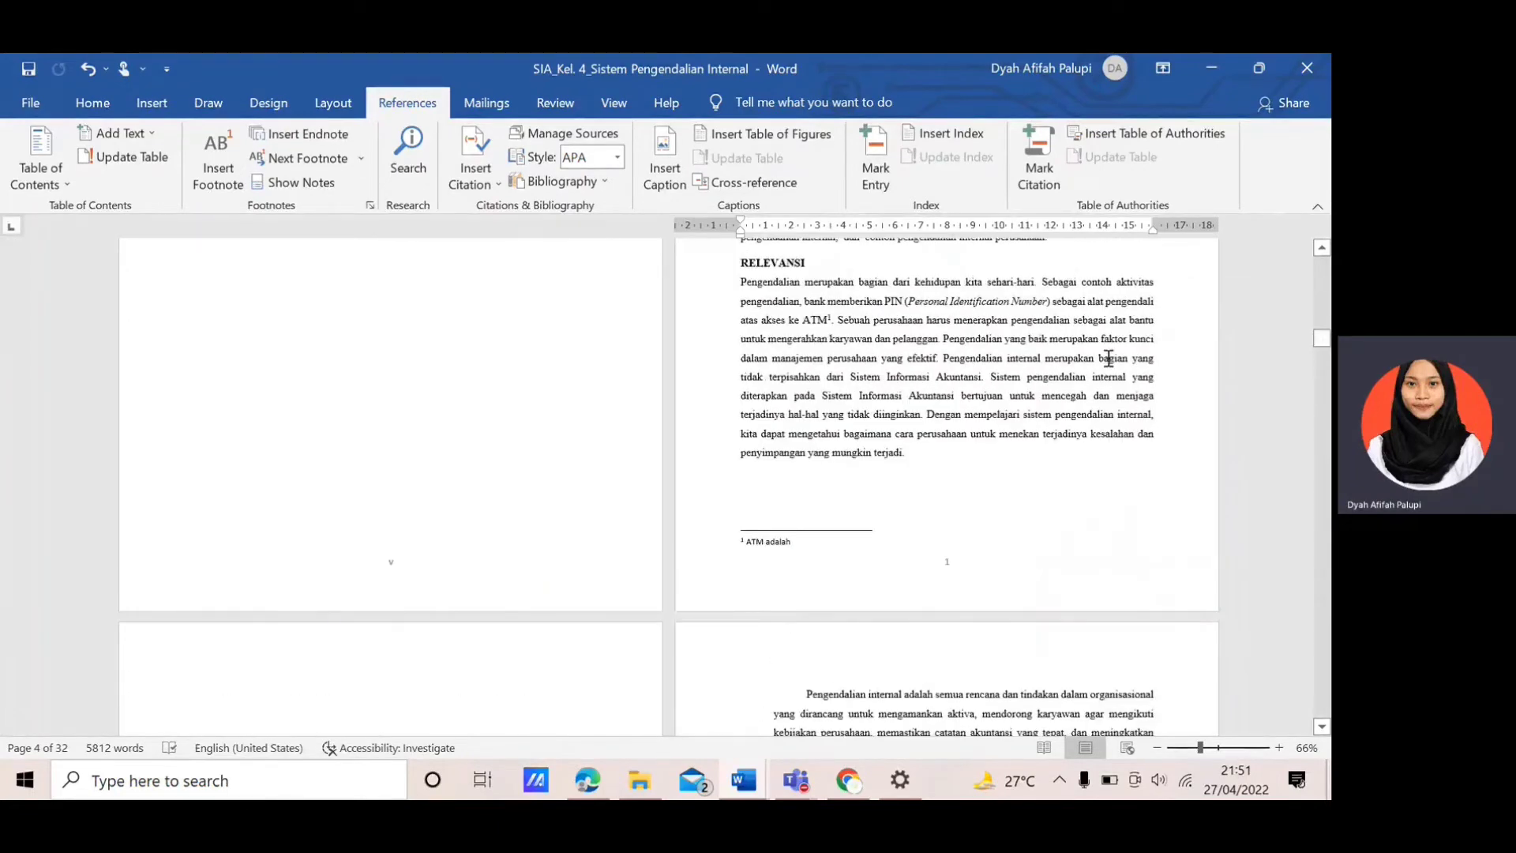
pyautogui.click(991, 379)
pyautogui.moveTo(992, 380); pyautogui.dragTo(1021, 379)
pyautogui.click(884, 168)
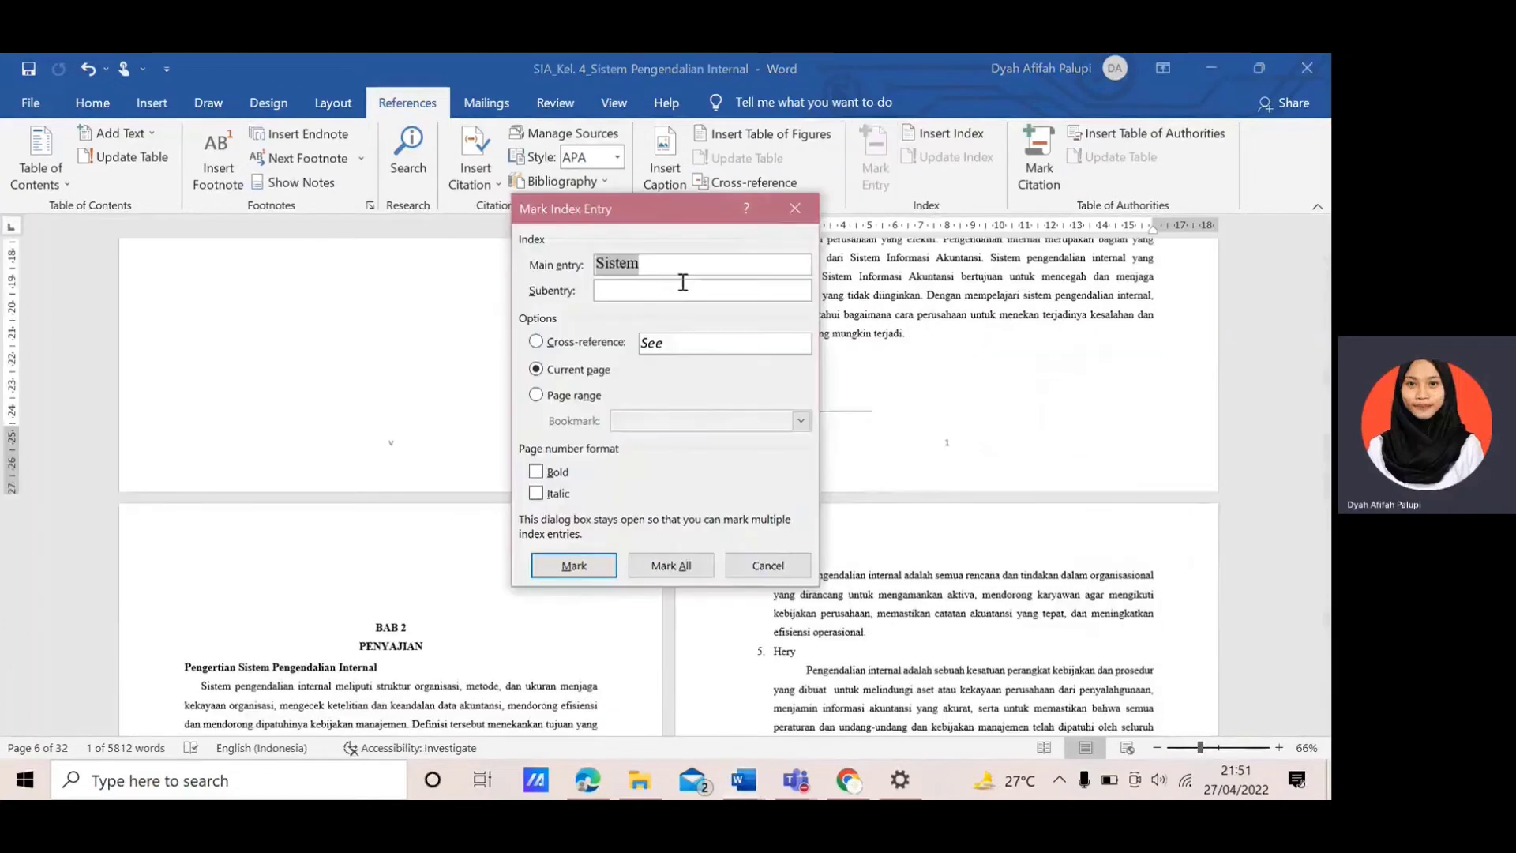
pyautogui.click(671, 565)
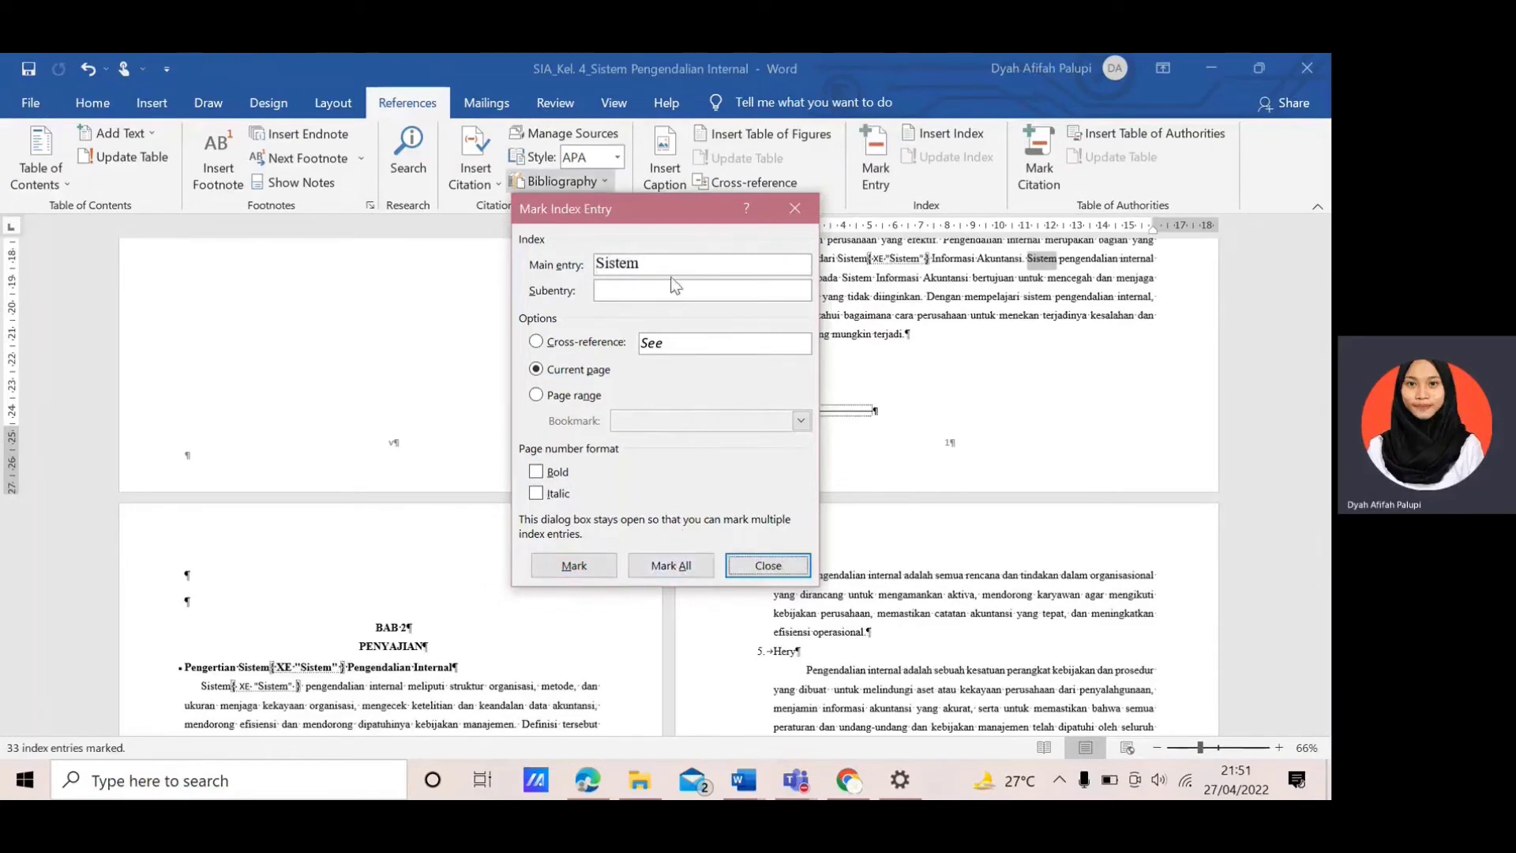
pyautogui.click(768, 566)
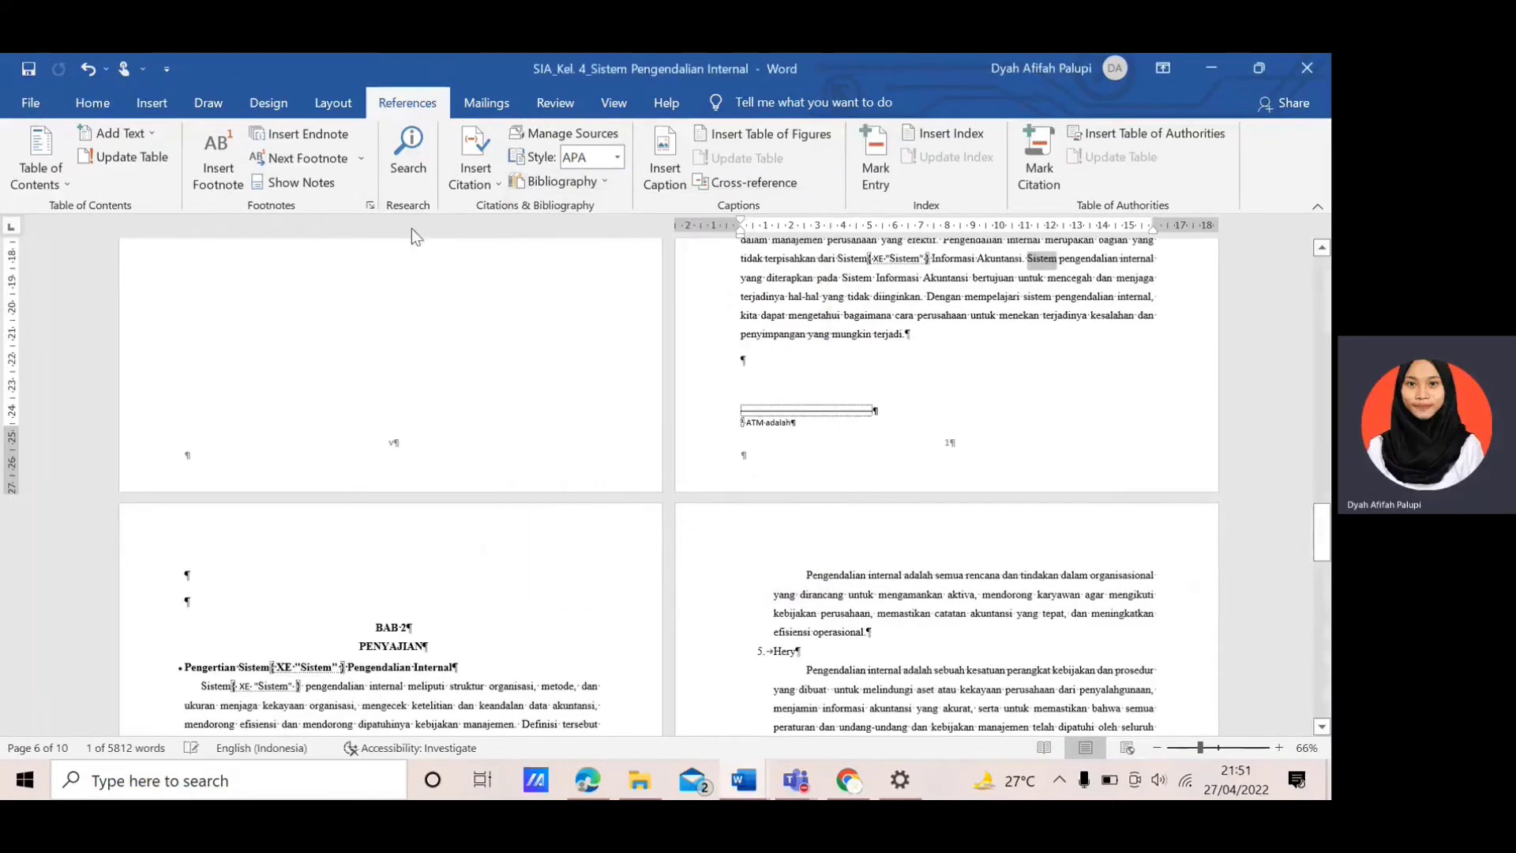
pyautogui.click(82, 108)
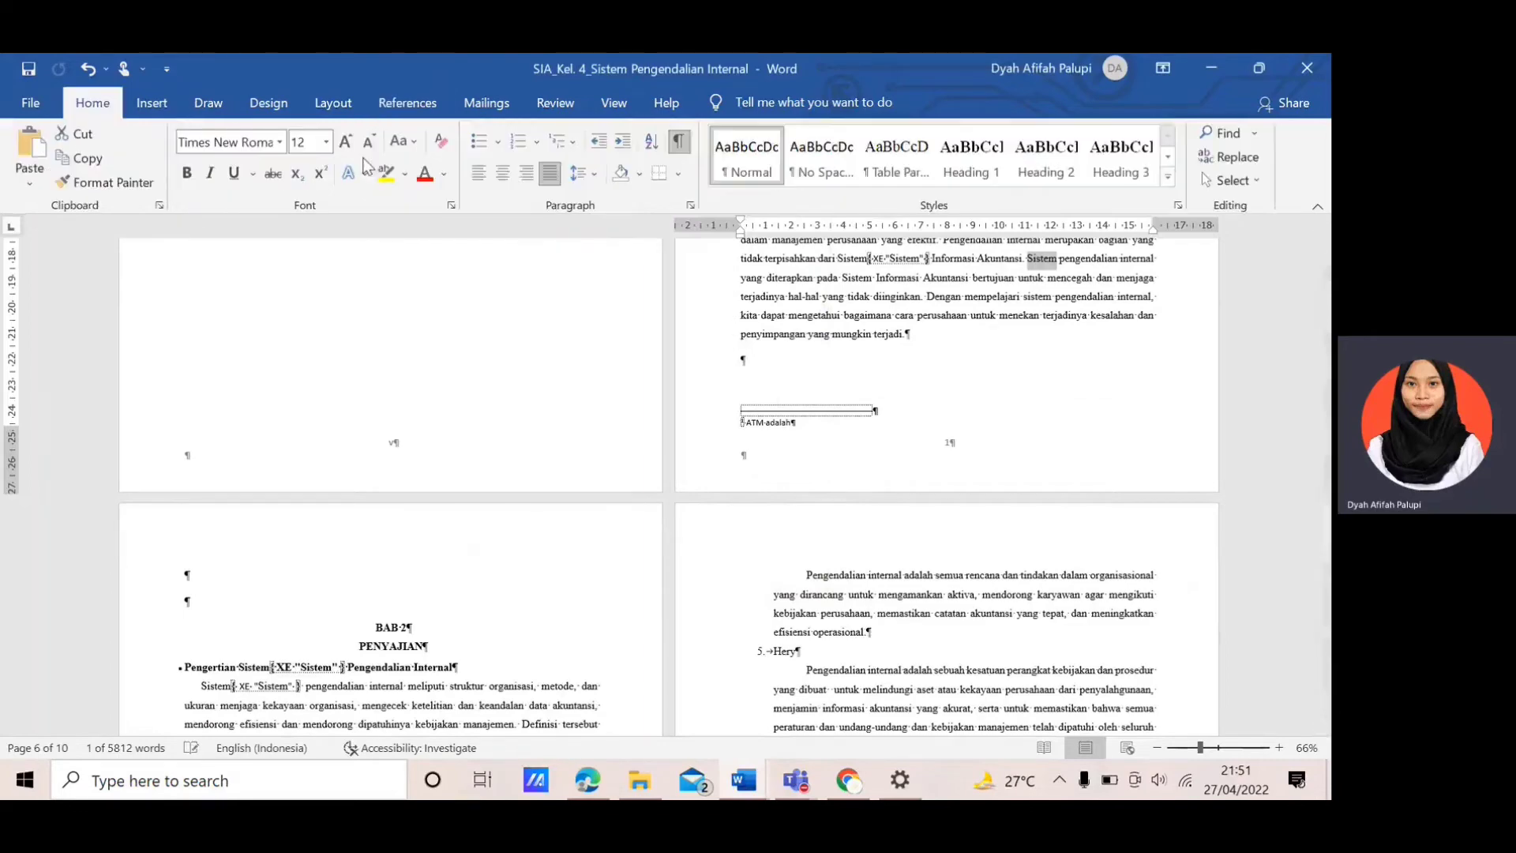
pyautogui.click(676, 144)
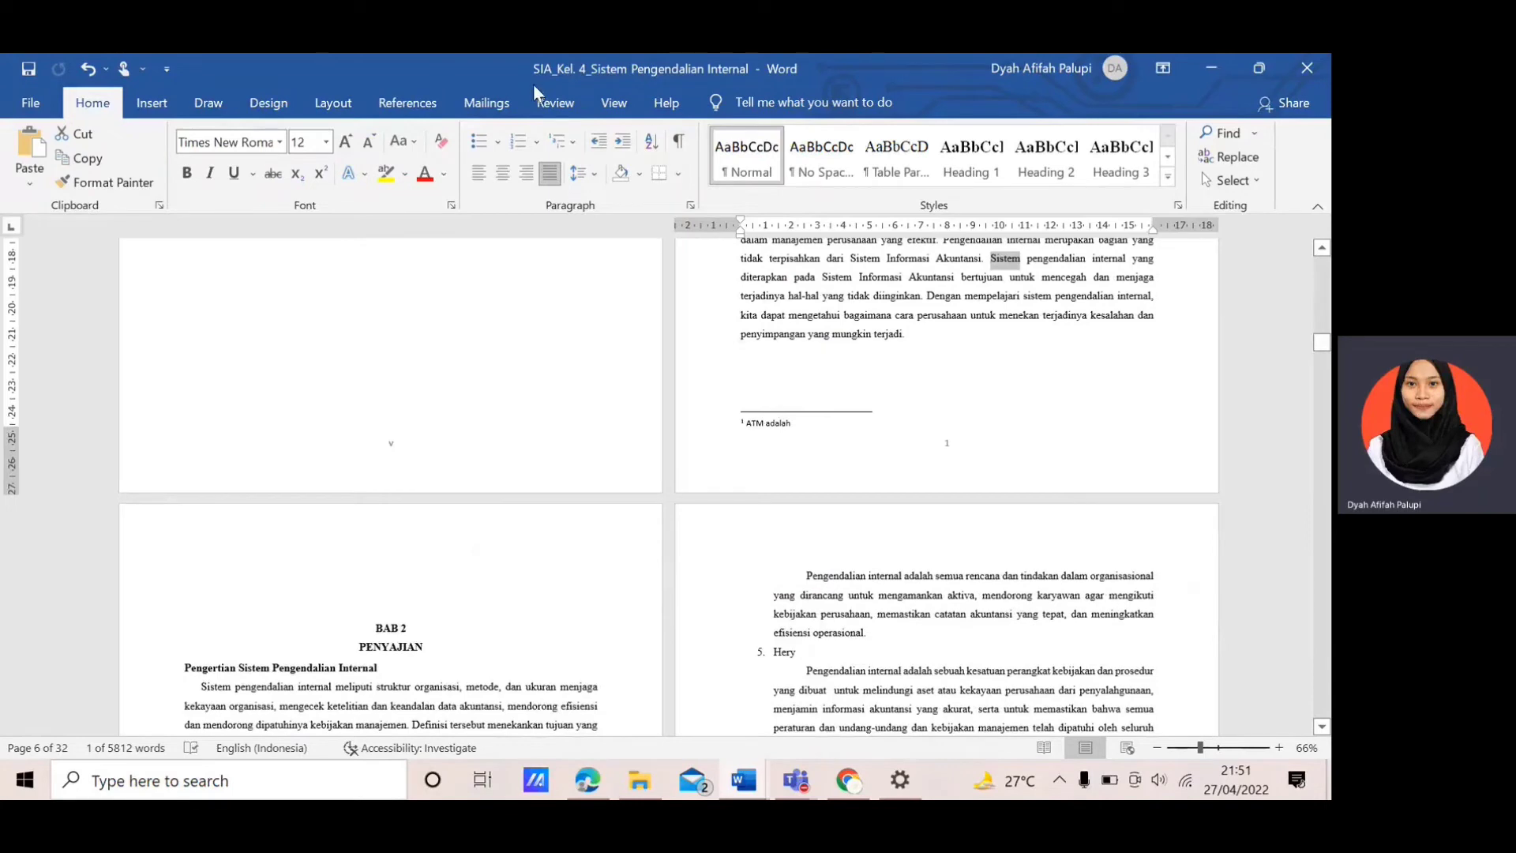
# Insert an indented two-column index in English (Indonesia) below the glossary table at the end of the document.
pyautogui.click(426, 107)
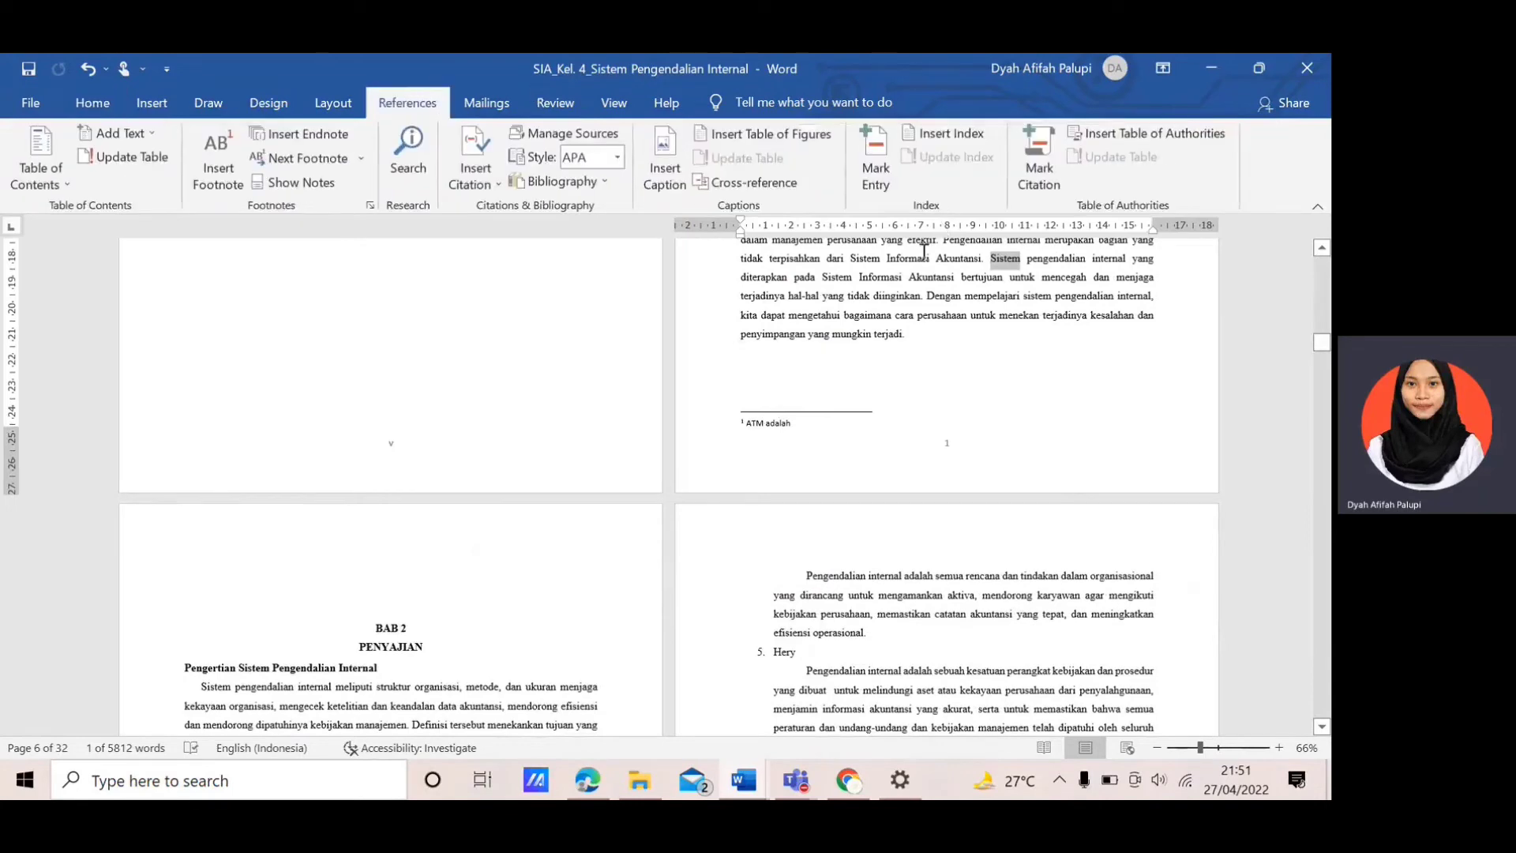
pyautogui.moveTo(1326, 351); pyautogui.dragTo(1315, 698)
pyautogui.click(763, 343)
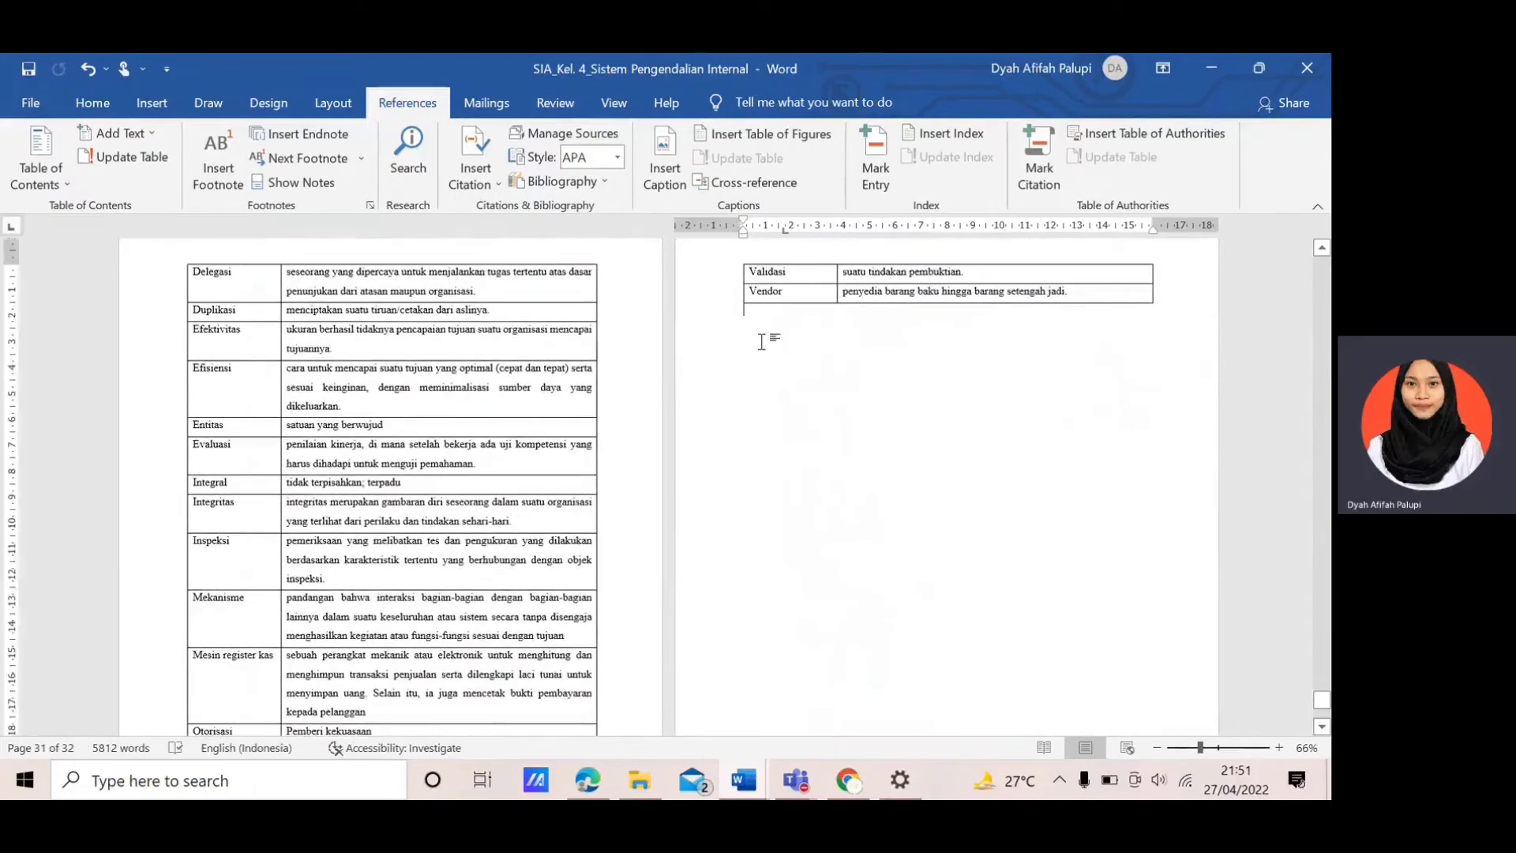
pyautogui.click(973, 138)
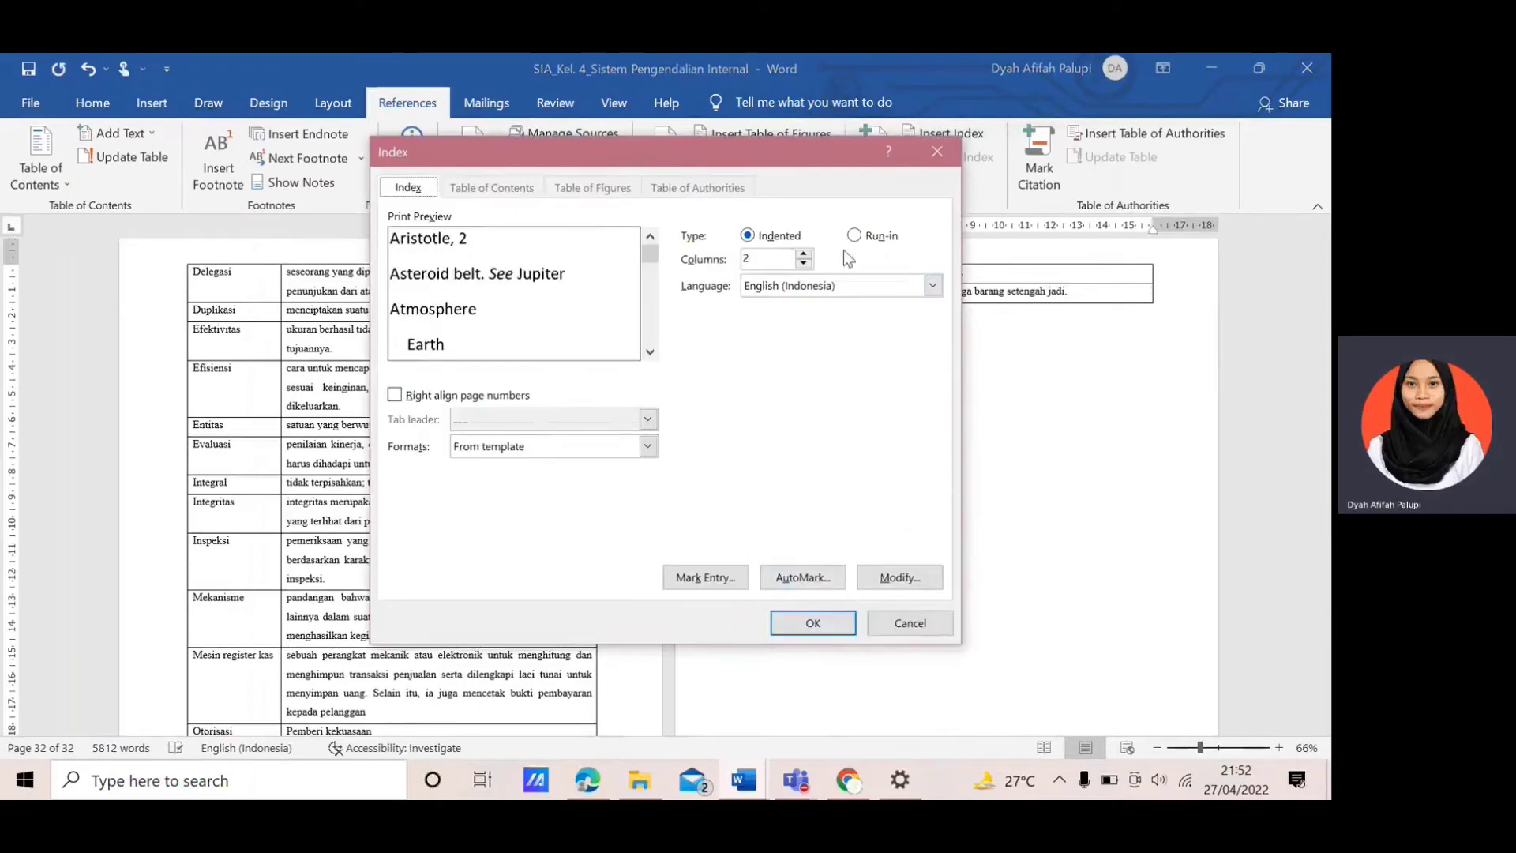
pyautogui.click(793, 624)
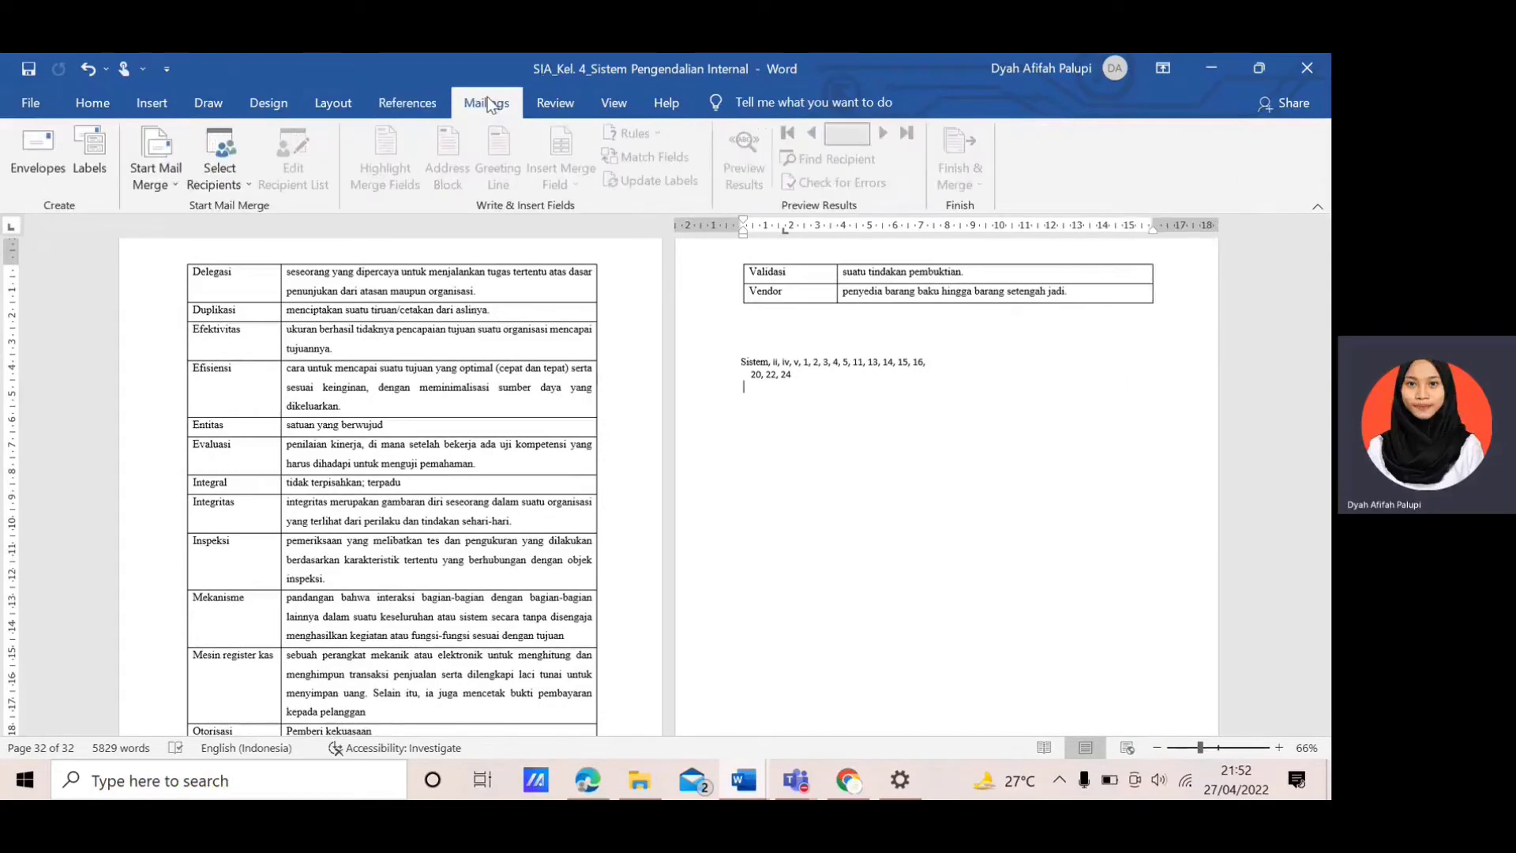
# View the envelope creation options and close them without adding an envelope.
pyautogui.click(41, 182)
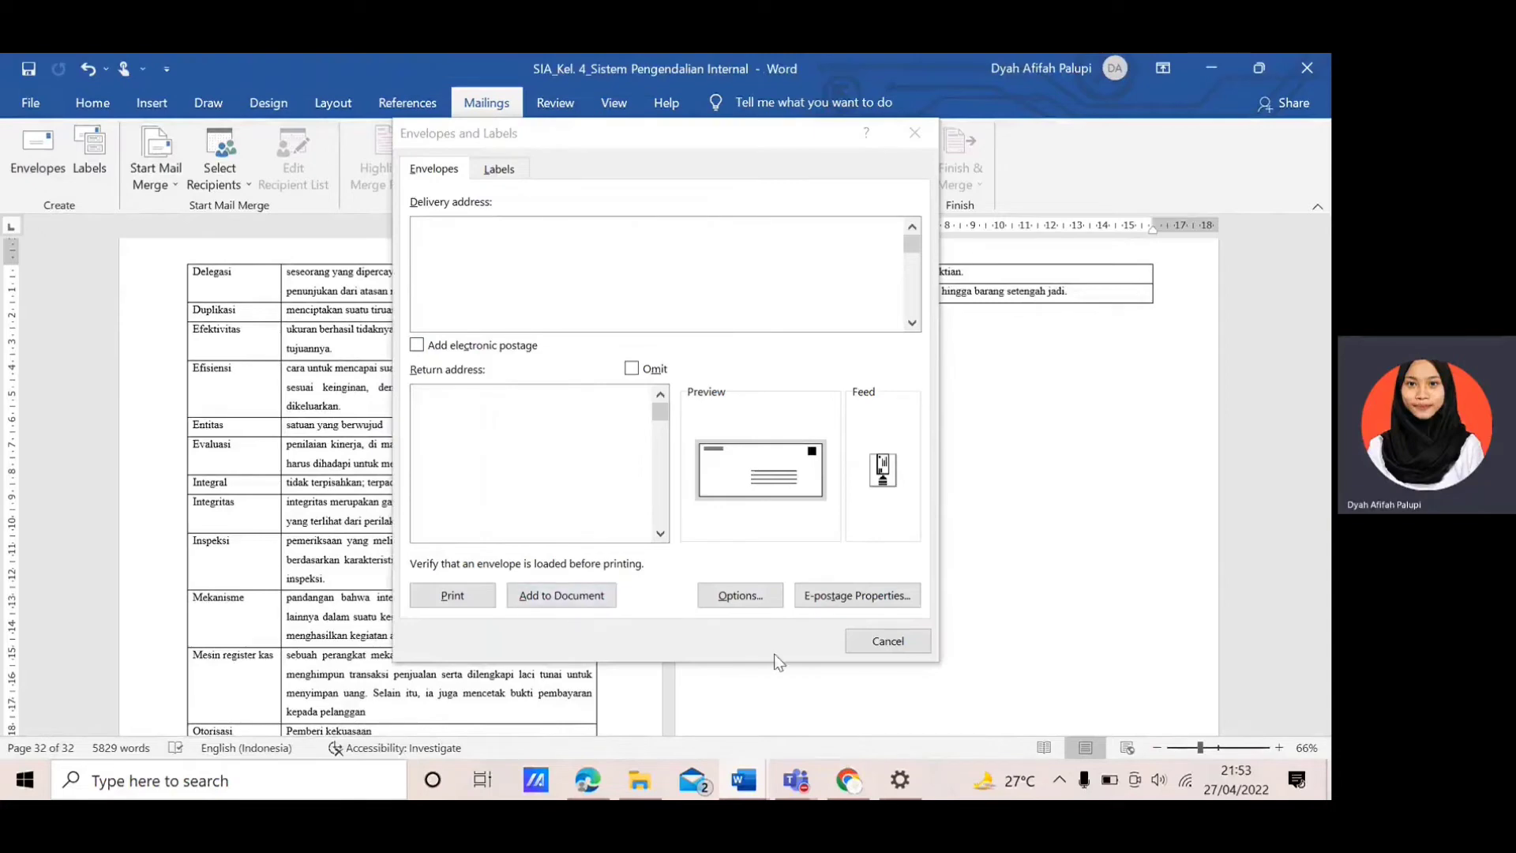
pyautogui.click(855, 643)
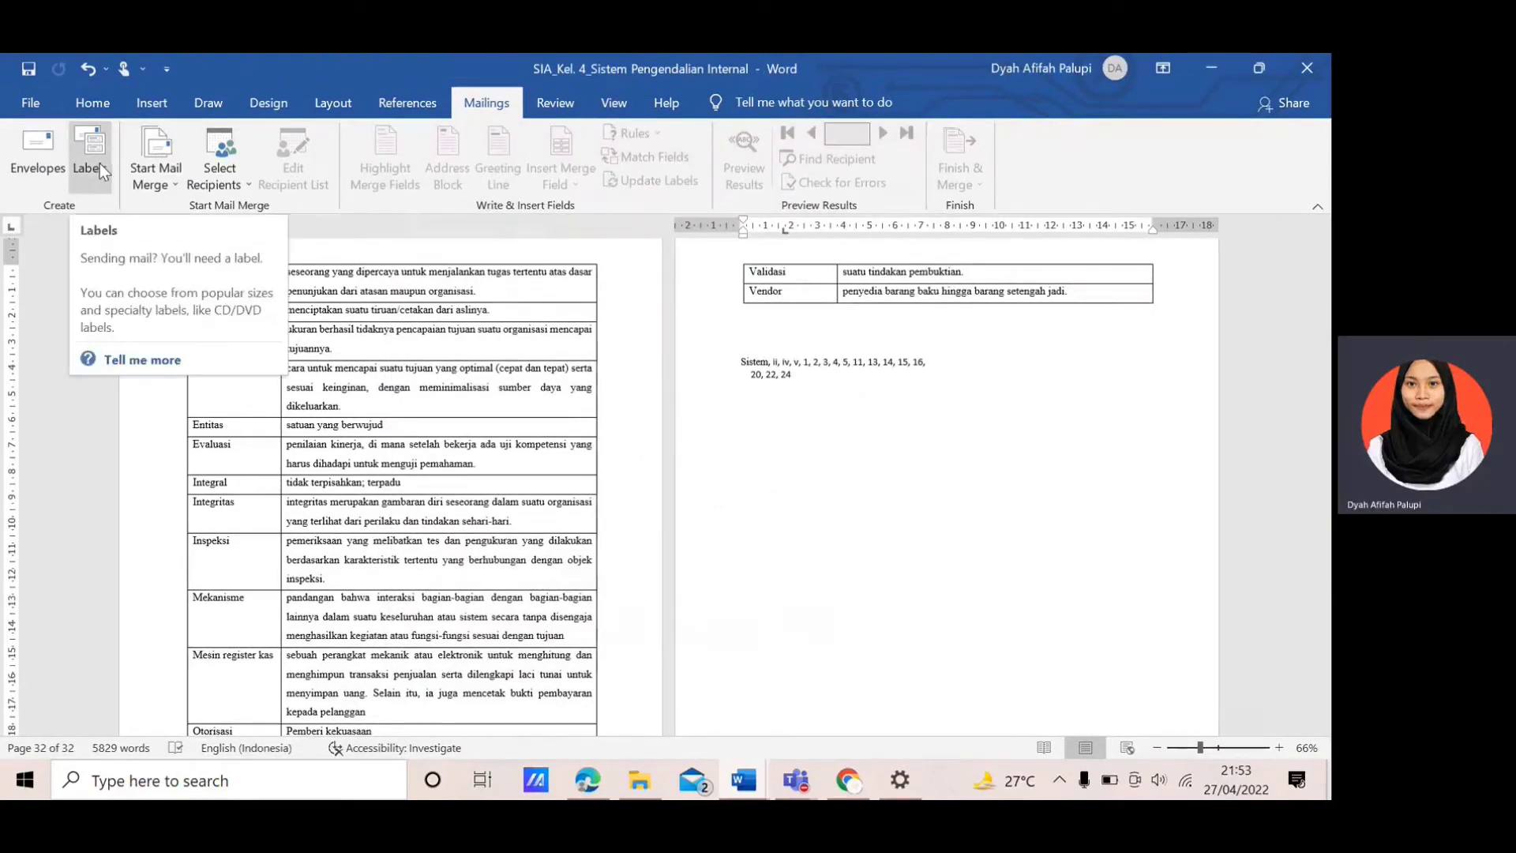
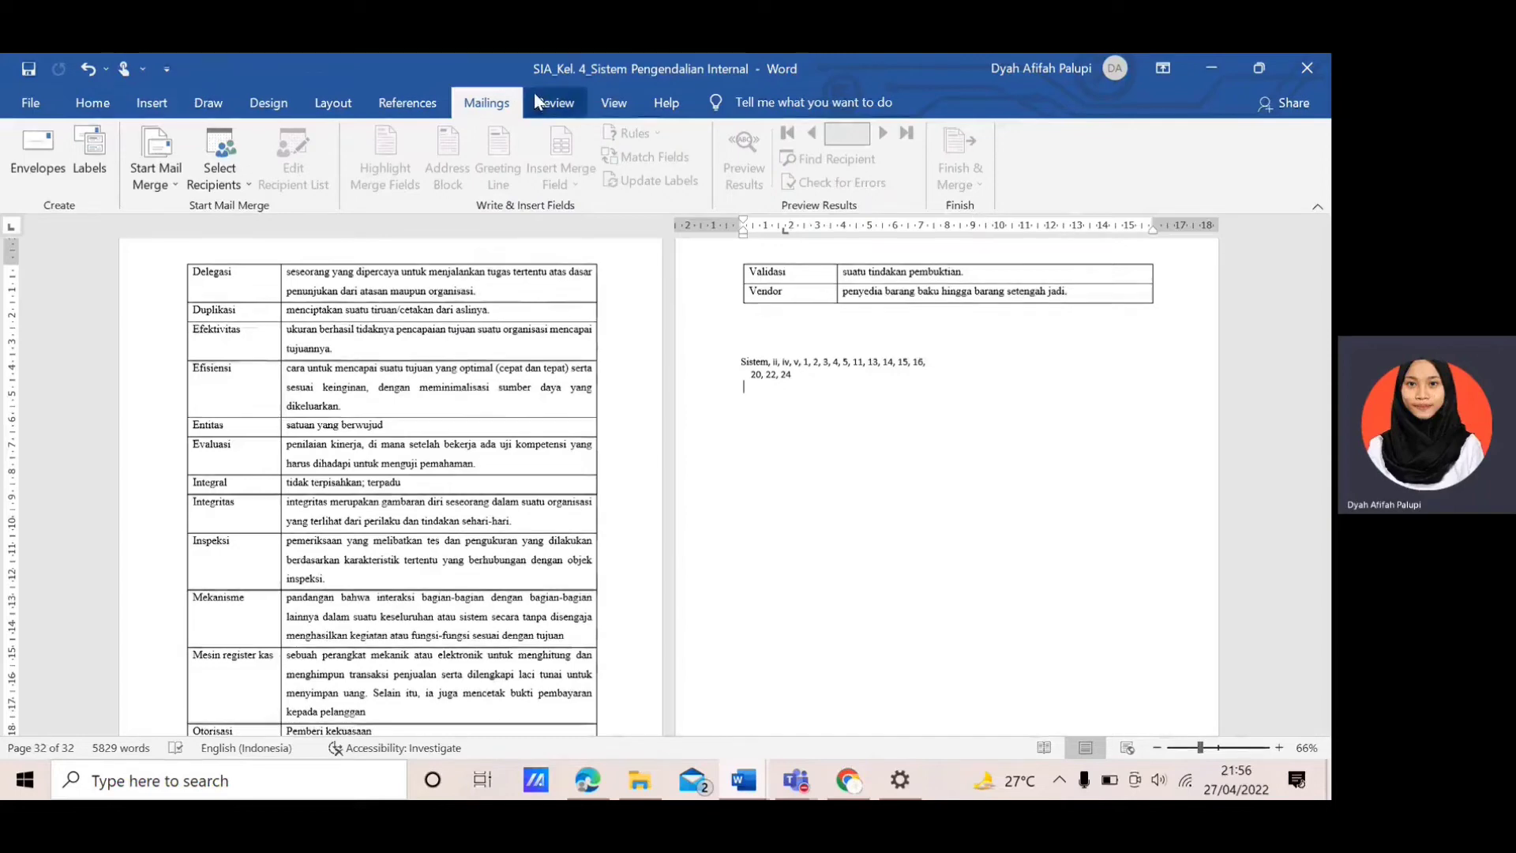
# Check the spelling and grammar of the Efektivitas definition, continue into the rest of the document, and close the Proofing results.
pyautogui.click(557, 103)
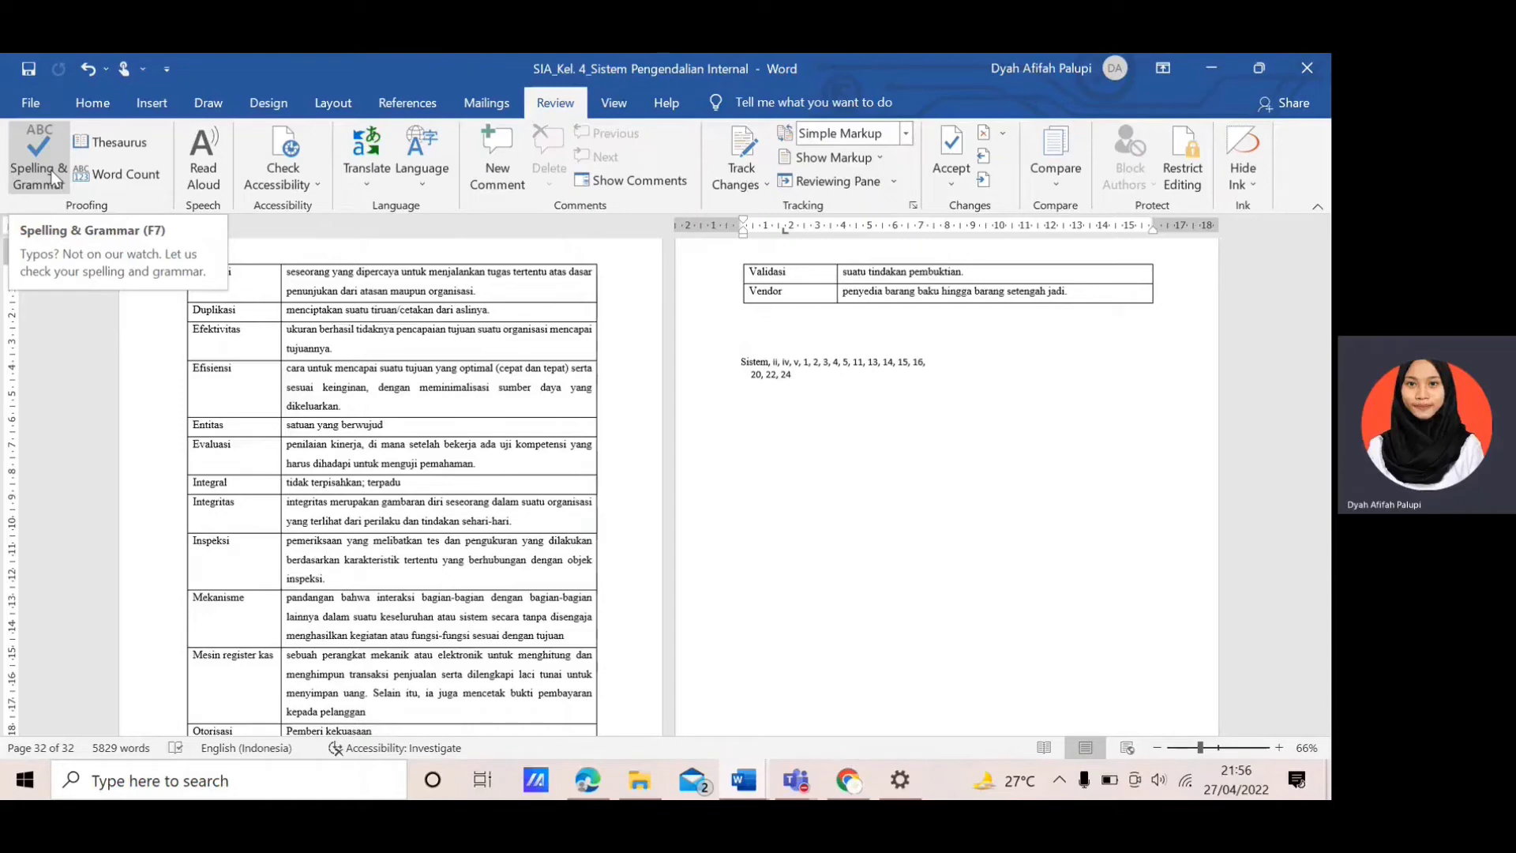
pyautogui.tripleClick(289, 332)
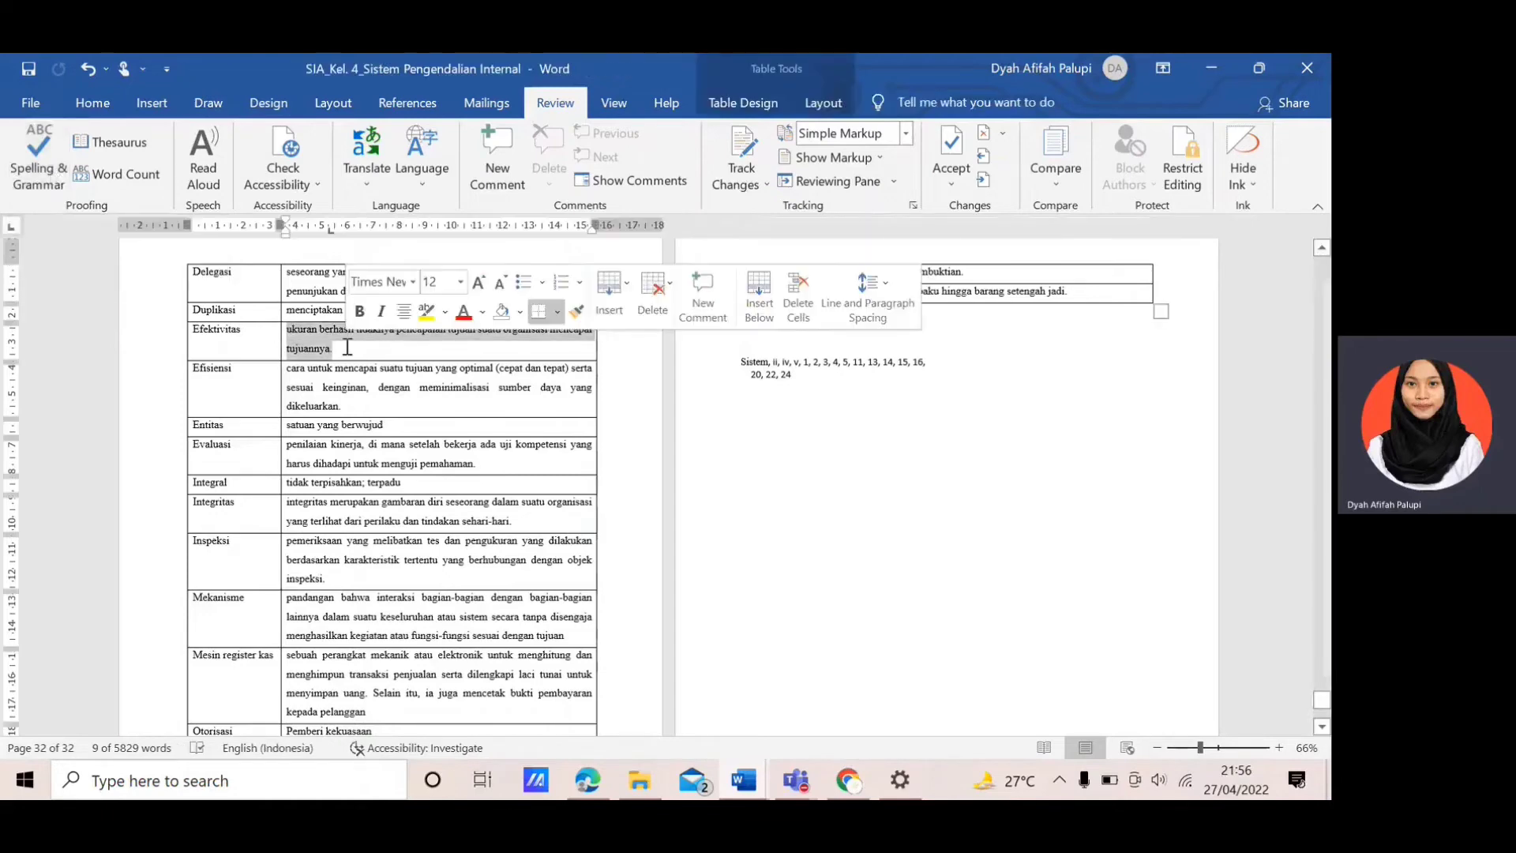
pyautogui.click(41, 166)
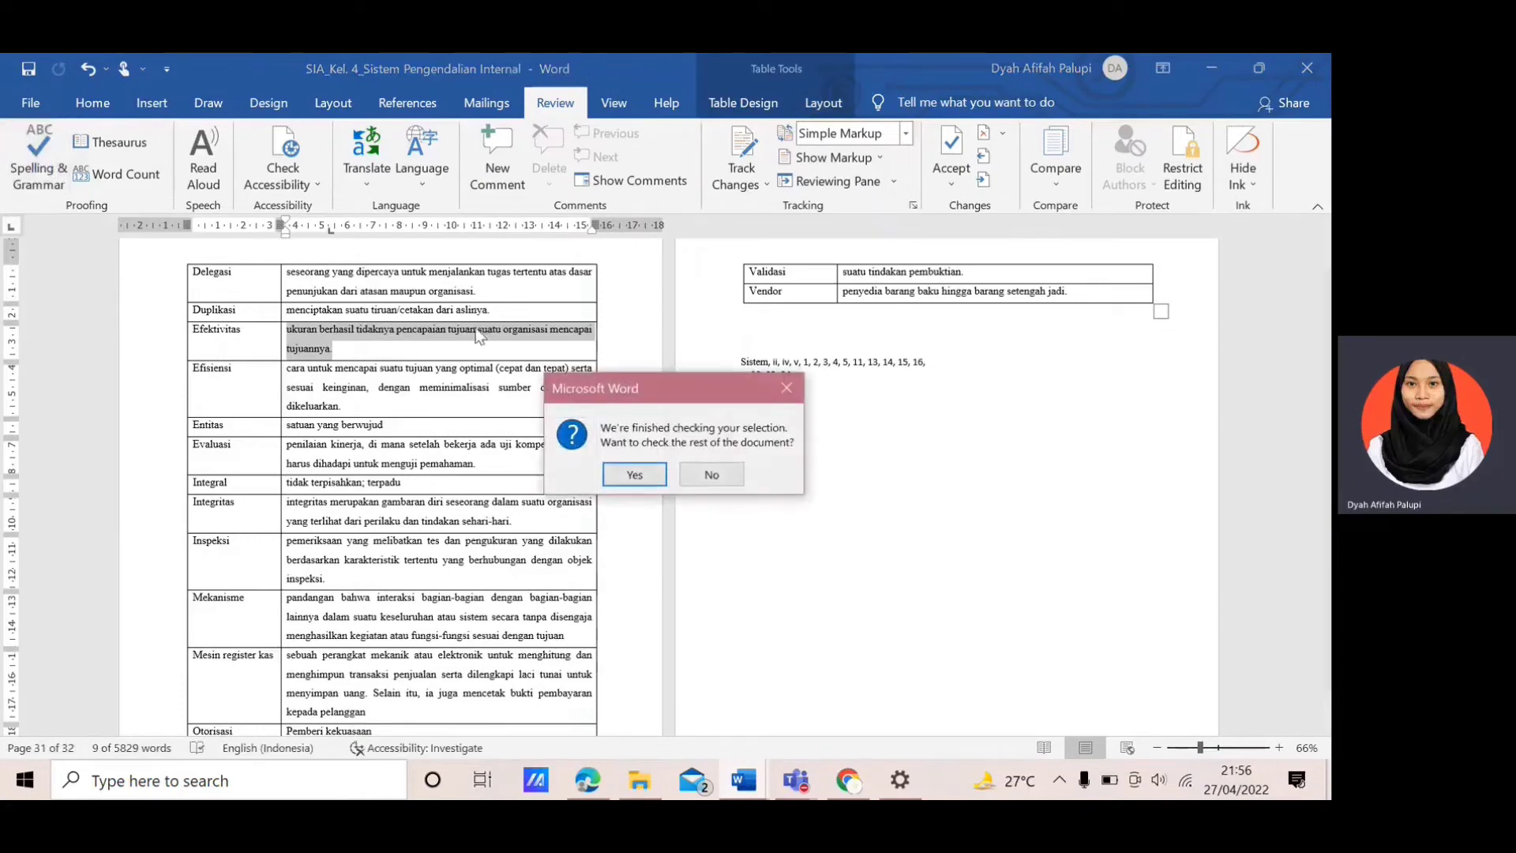
pyautogui.click(636, 473)
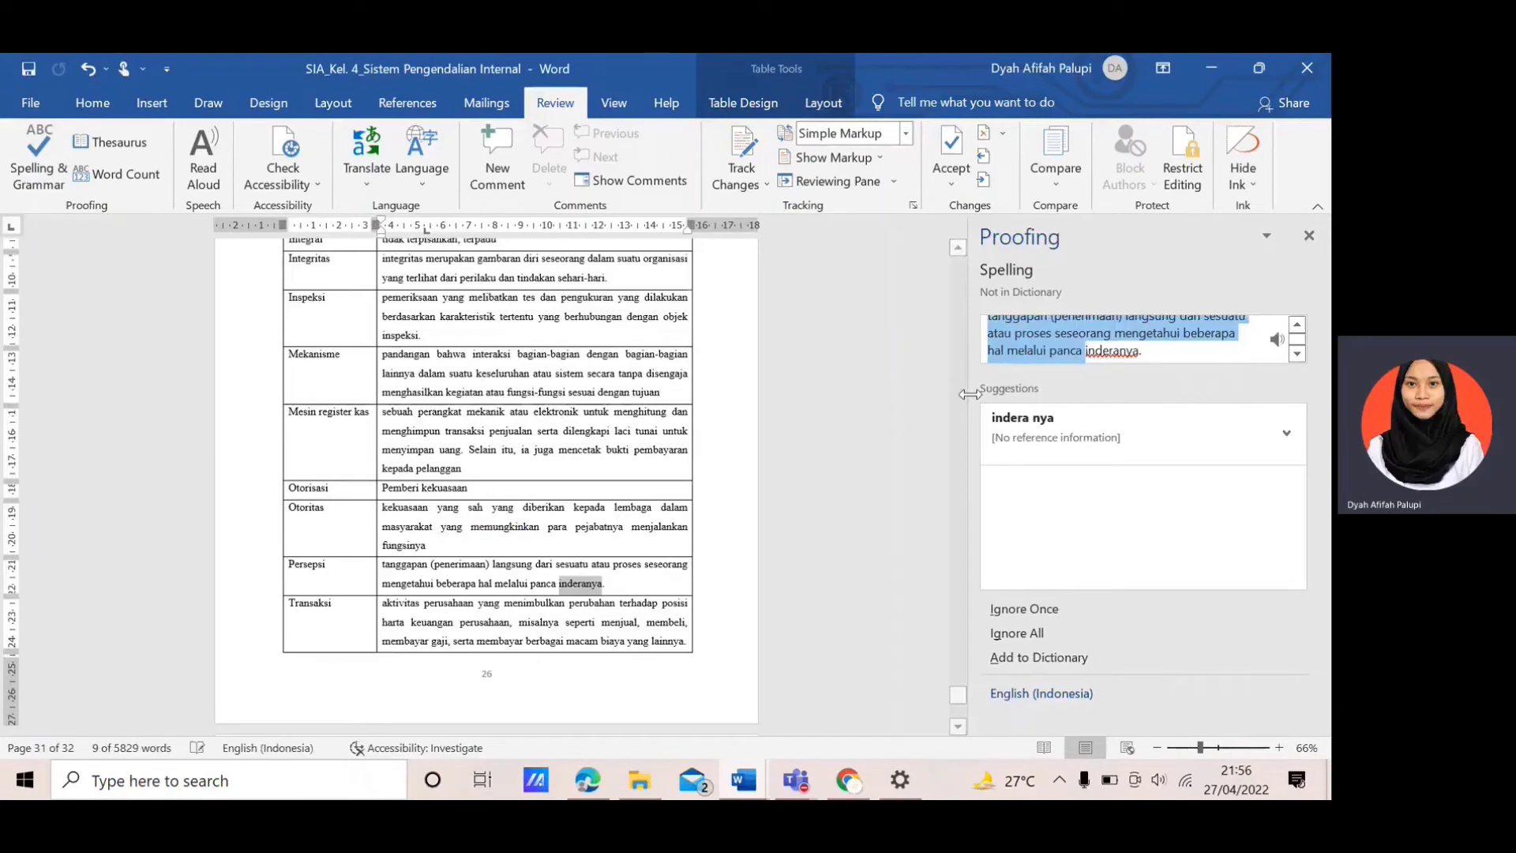
pyautogui.click(1309, 240)
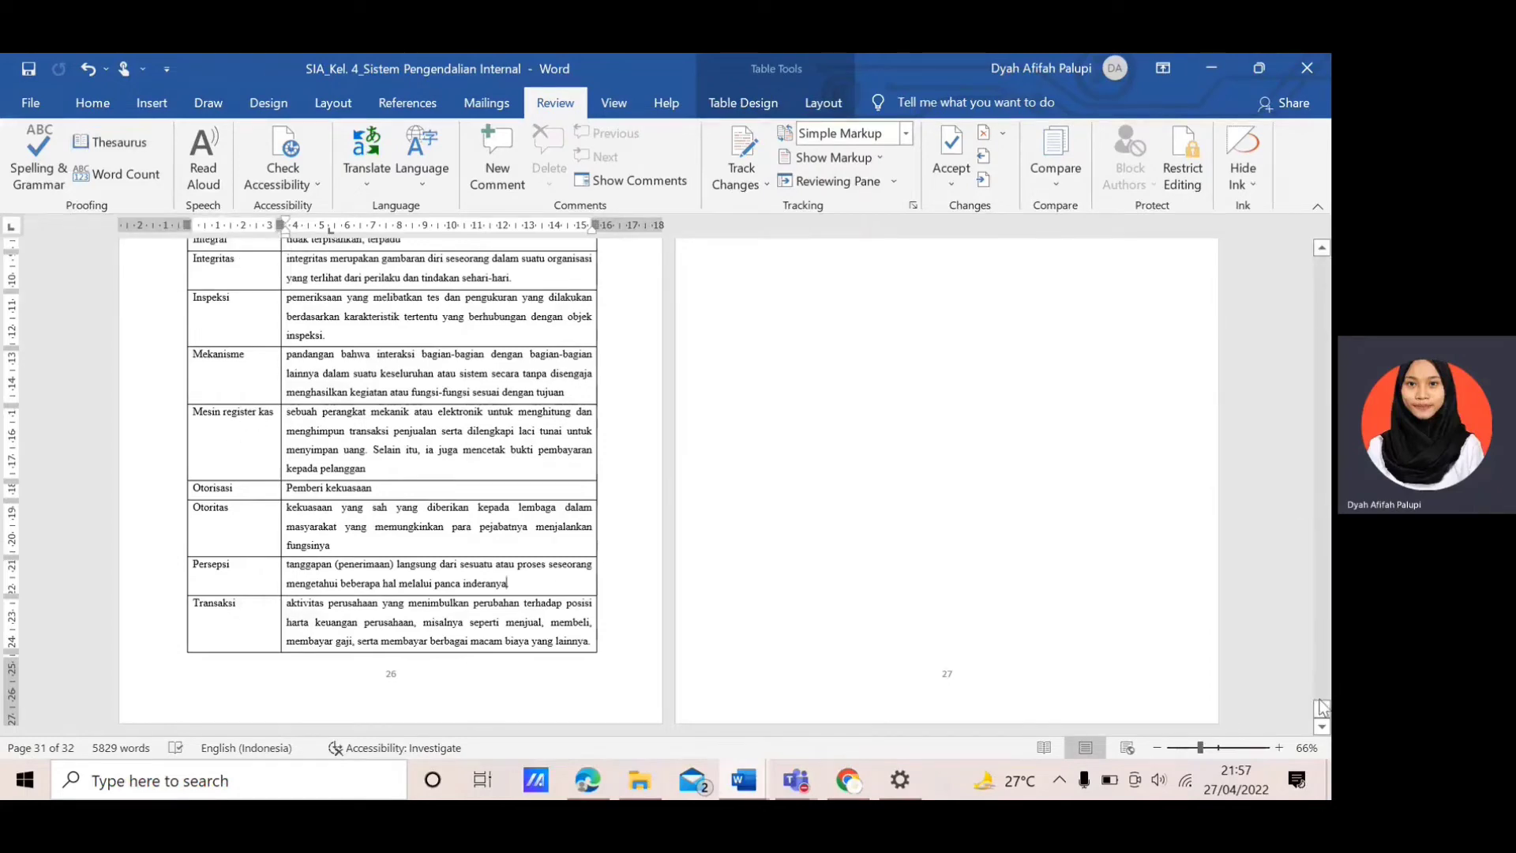
# Look up thesaurus synonyms for the word "Personal" in the RELEVANSI paragraph.
pyautogui.moveTo(1321, 707); pyautogui.dragTo(1324, 301)
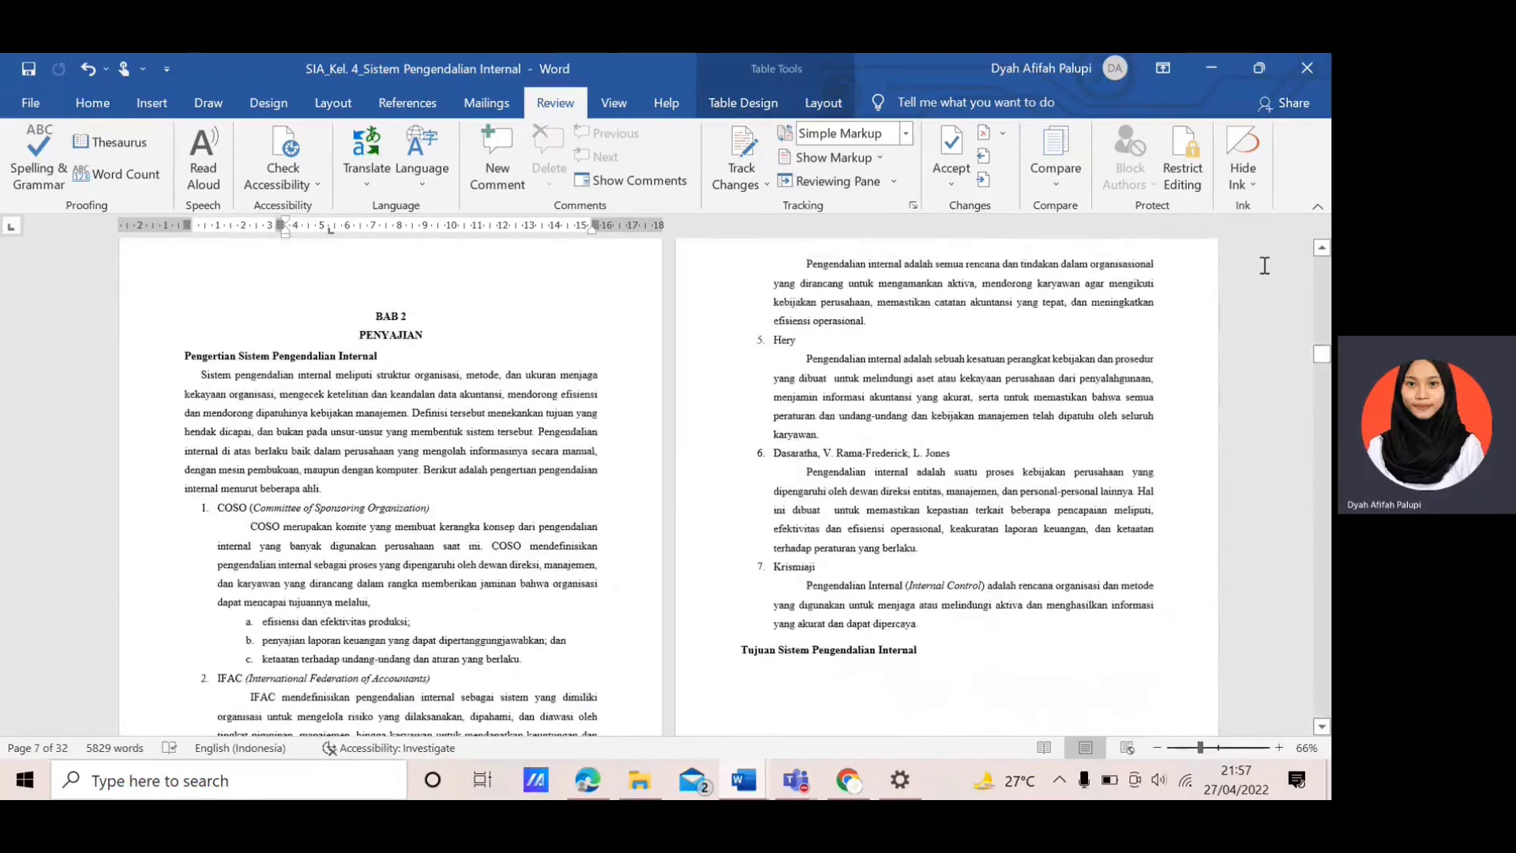
pyautogui.click(1319, 252)
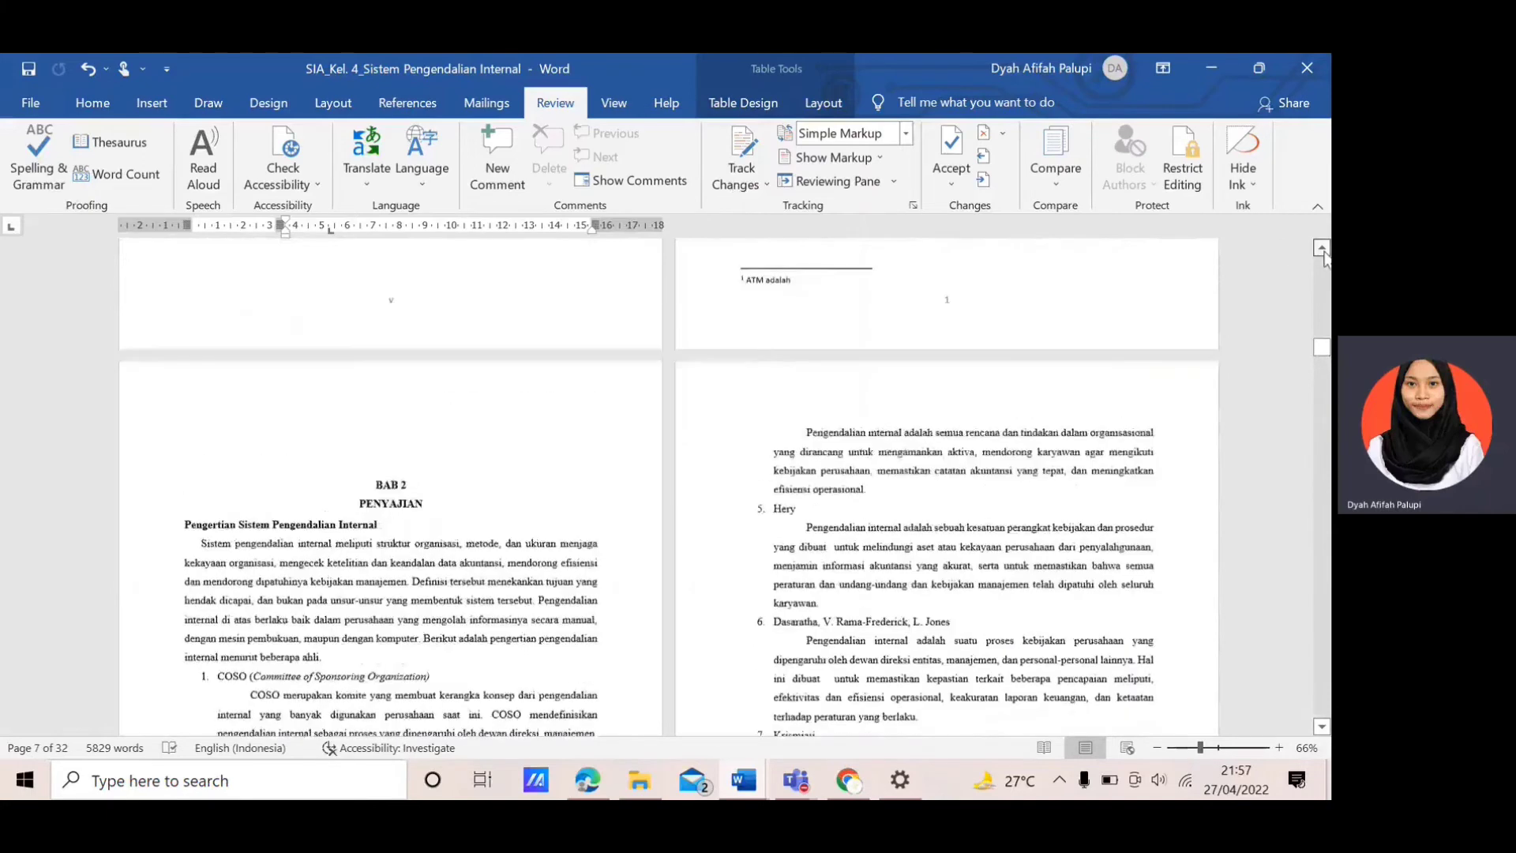
pyautogui.scroll(8, 1325, 261)
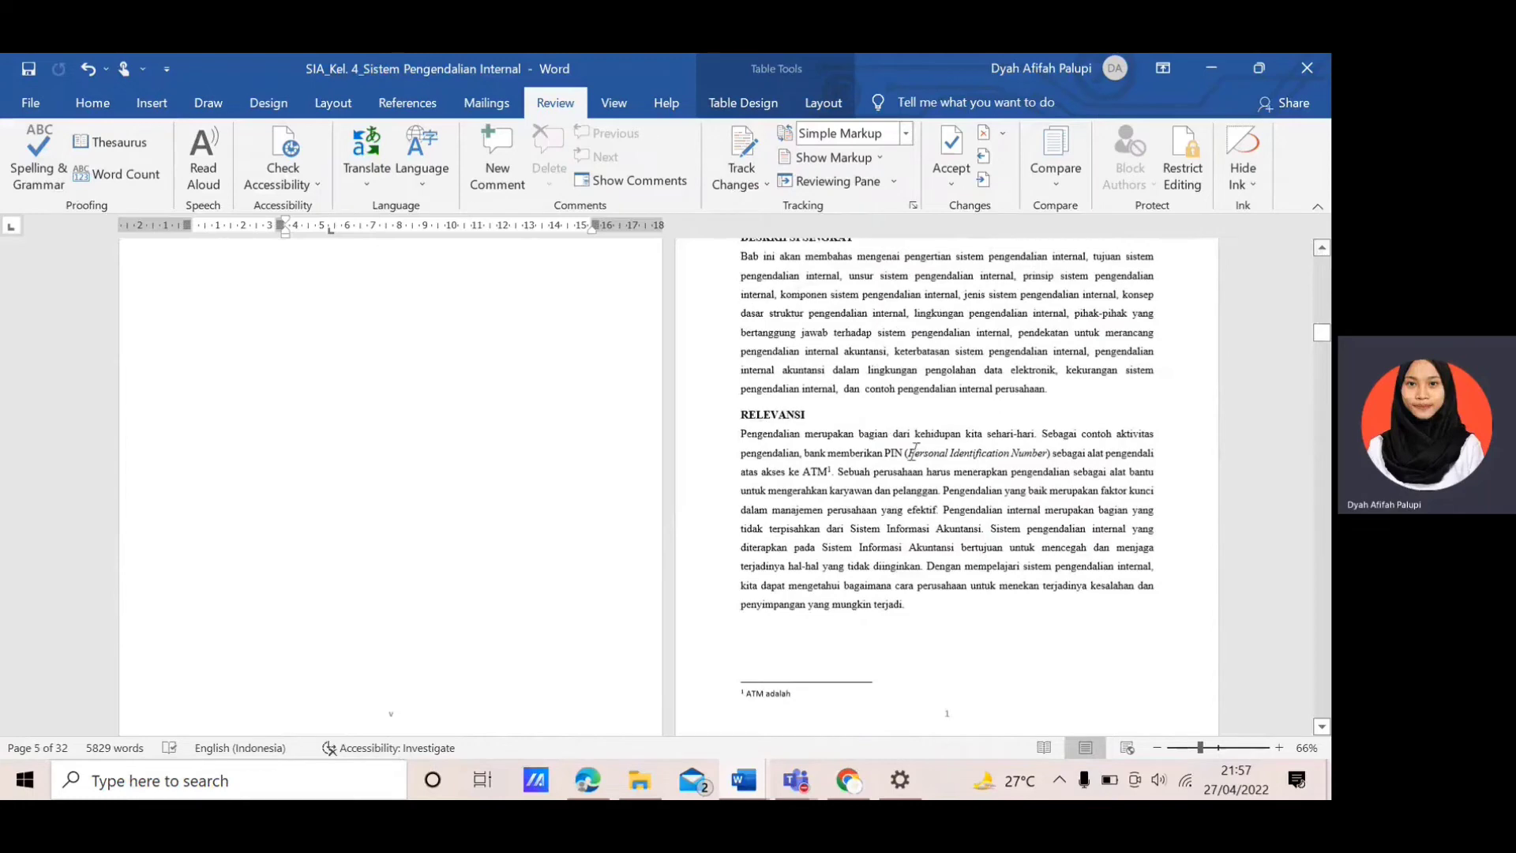
pyautogui.moveTo(914, 452); pyautogui.dragTo(956, 453)
pyautogui.click(955, 453)
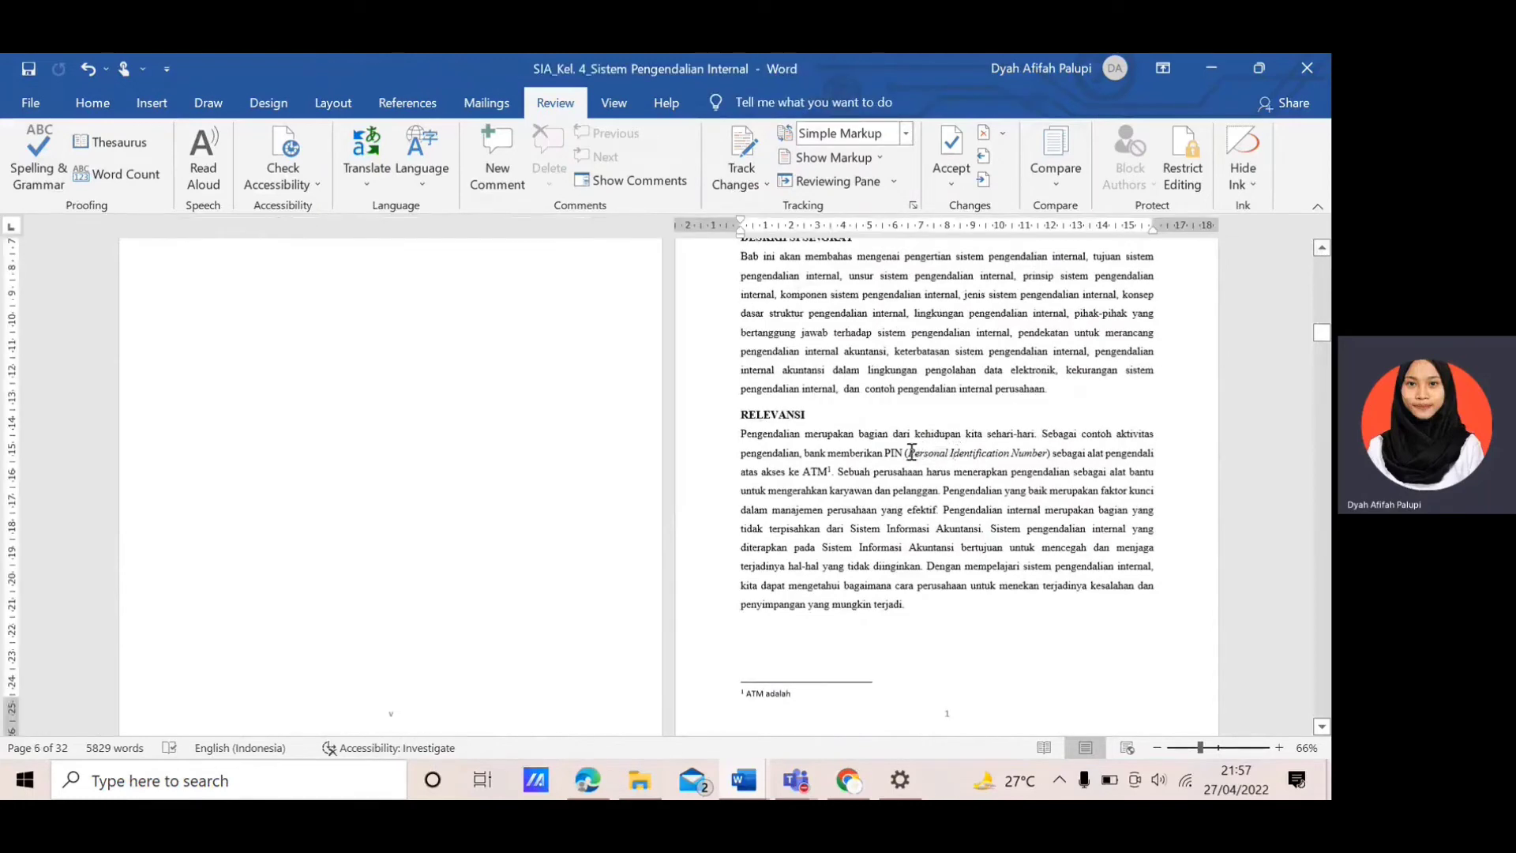
pyautogui.doubleClick(926, 453)
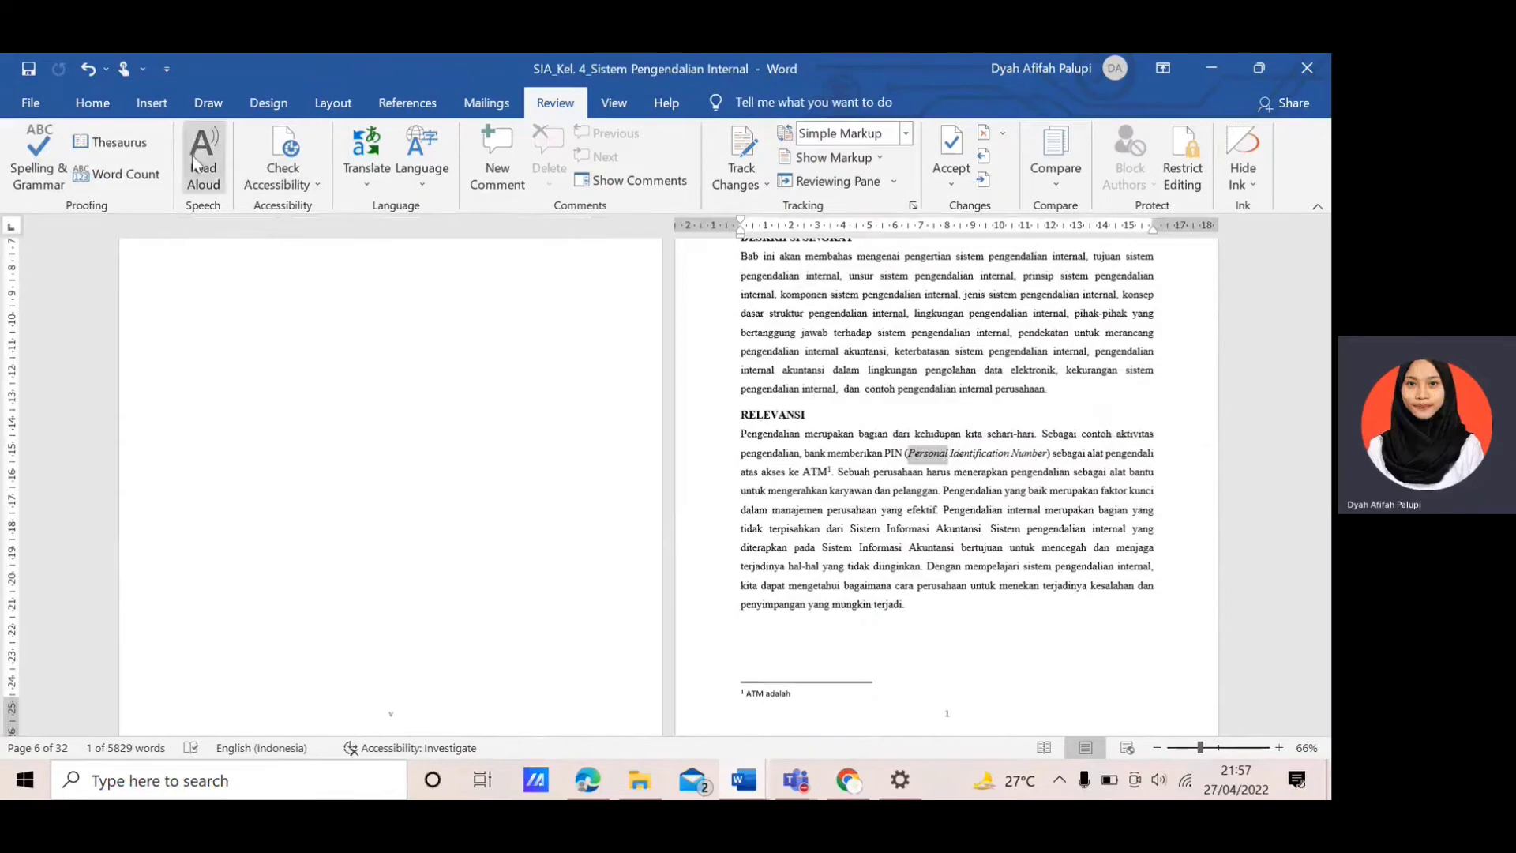
pyautogui.click(139, 149)
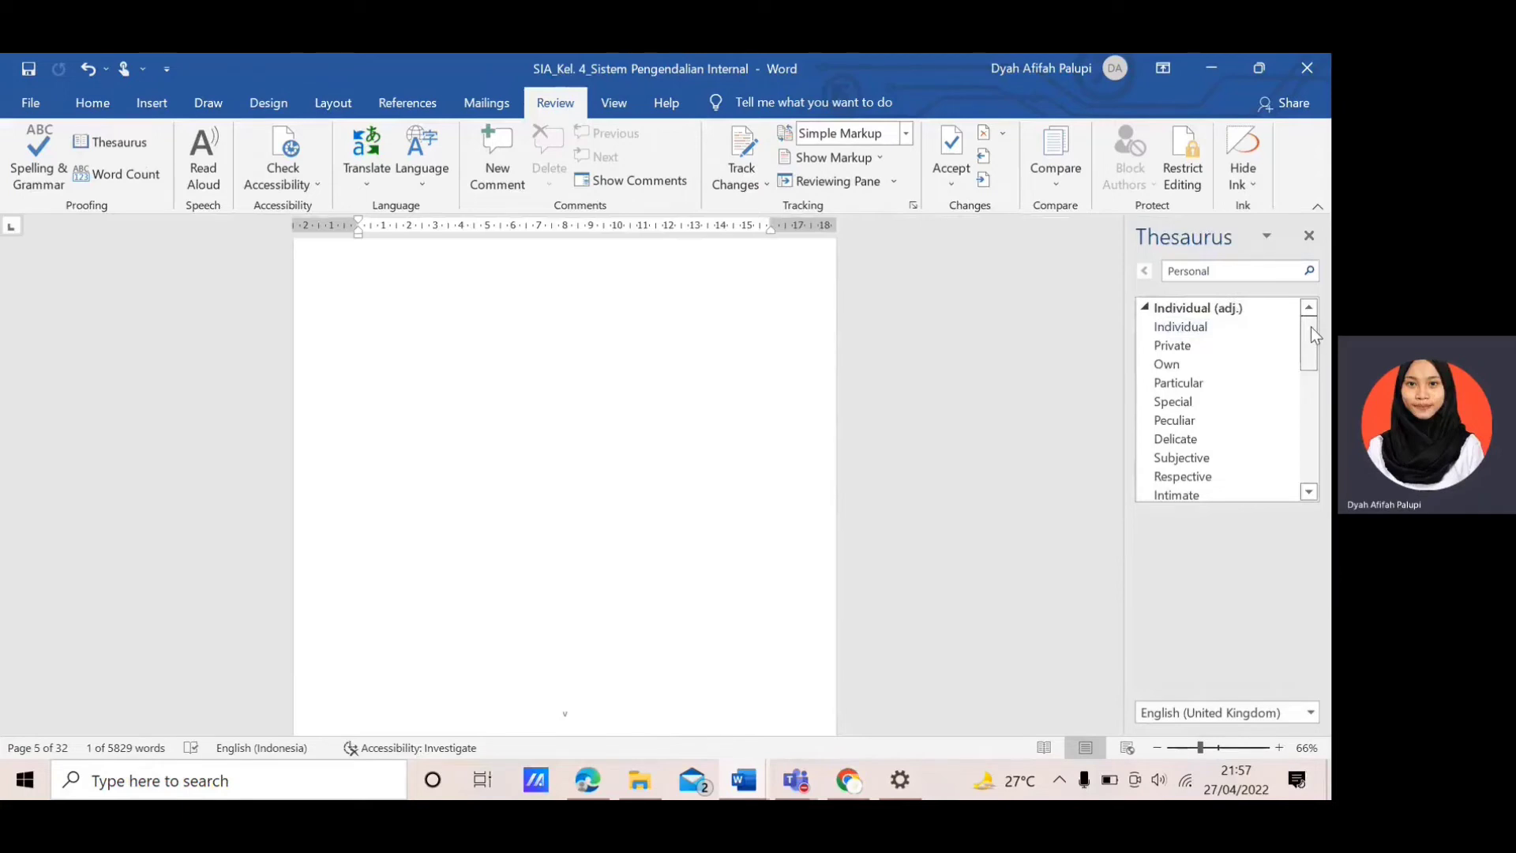
pyautogui.moveTo(1310, 326)
pyautogui.mouseDown()
pyautogui.moveTo(1310, 442)
pyautogui.moveTo(1310, 336)
pyautogui.mouseUp()
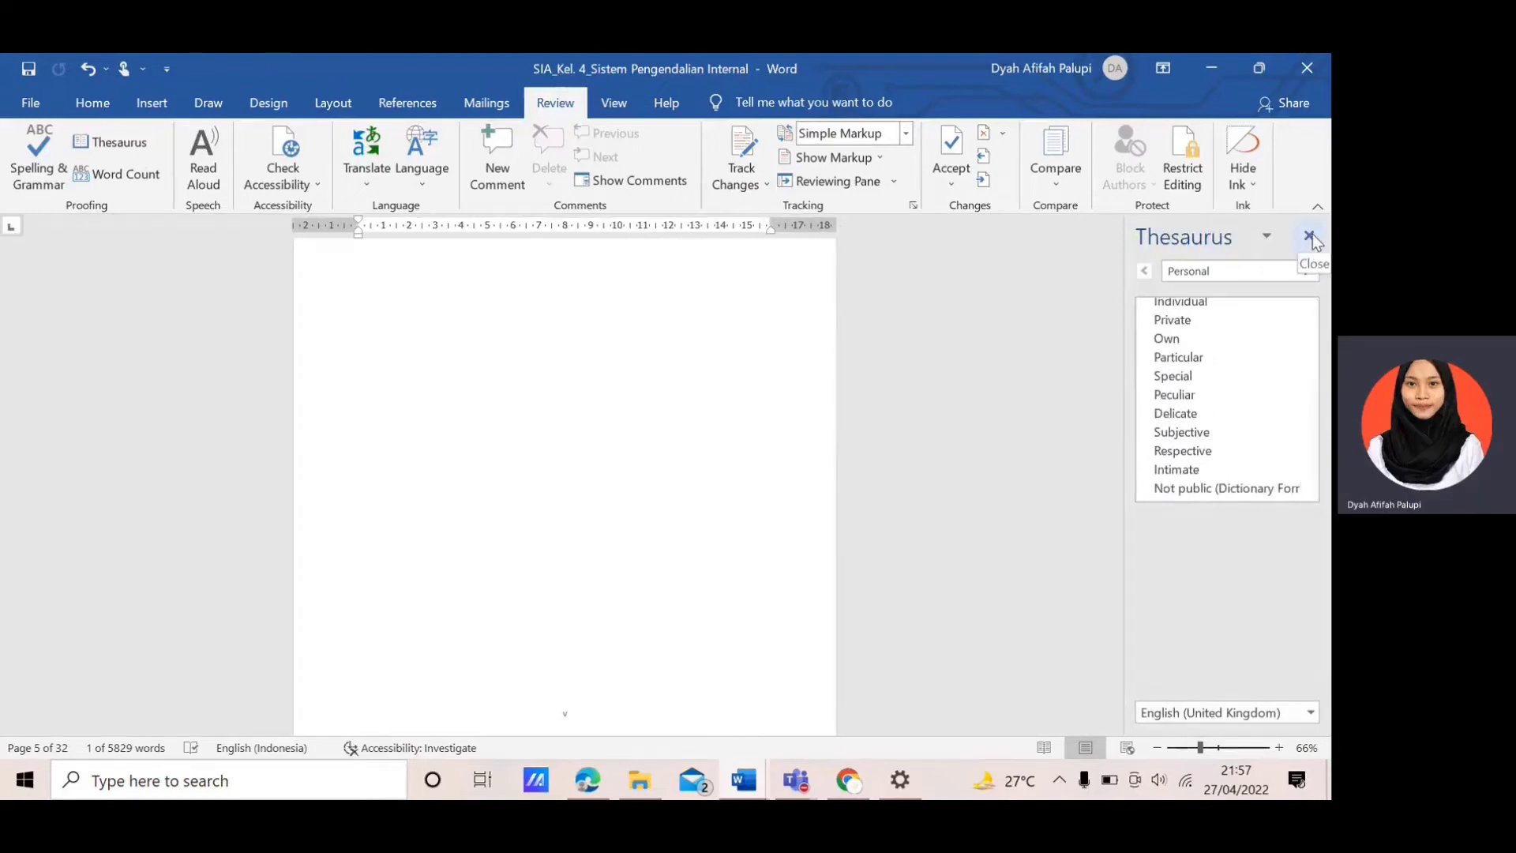
pyautogui.click(1310, 237)
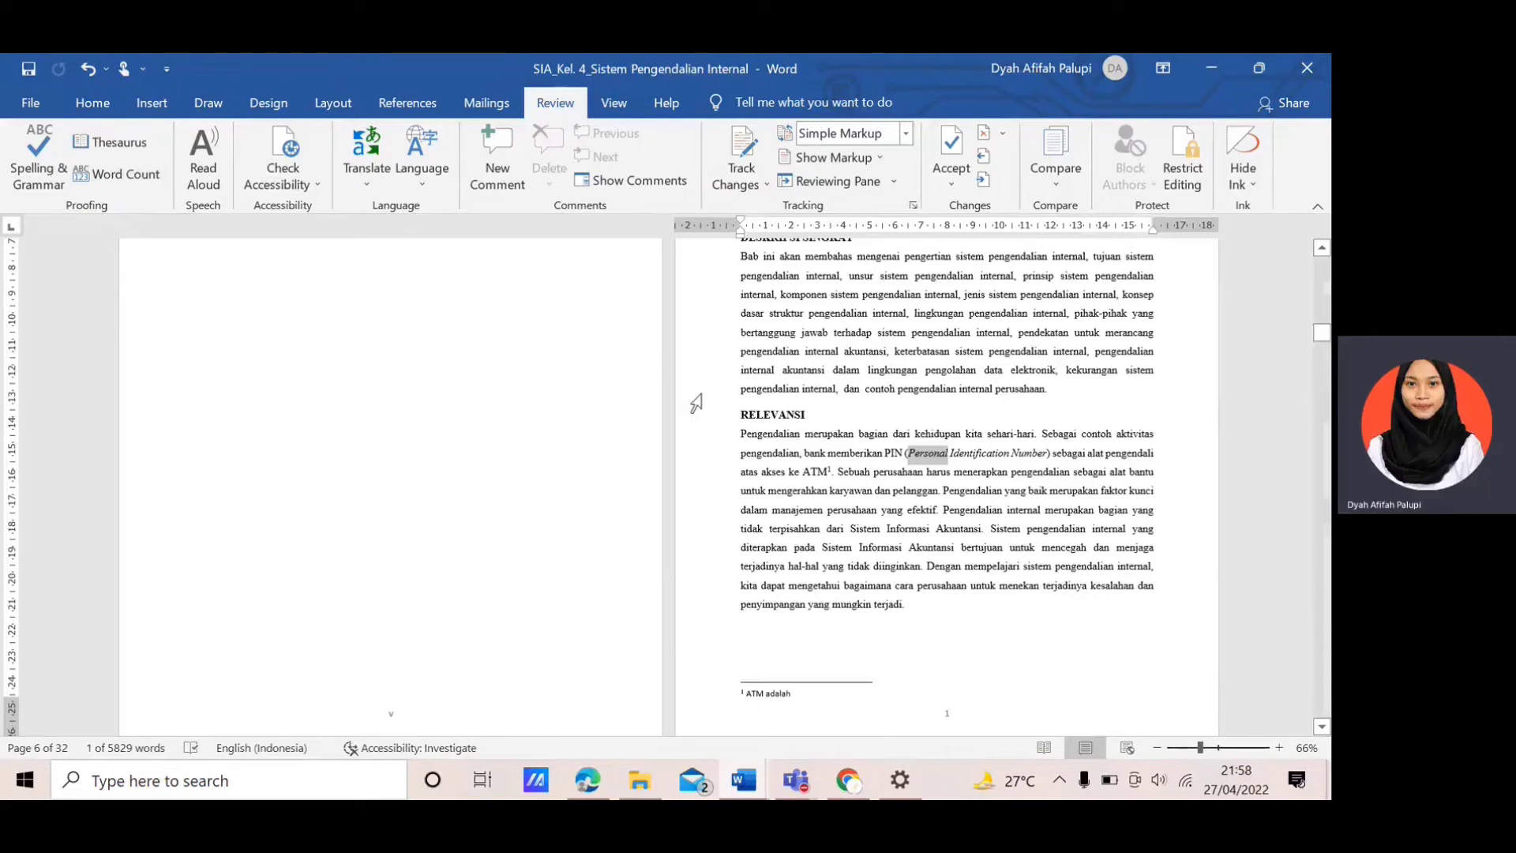
# View the word count statistics for the whole document, with nothing selected.
pyautogui.click(868, 385)
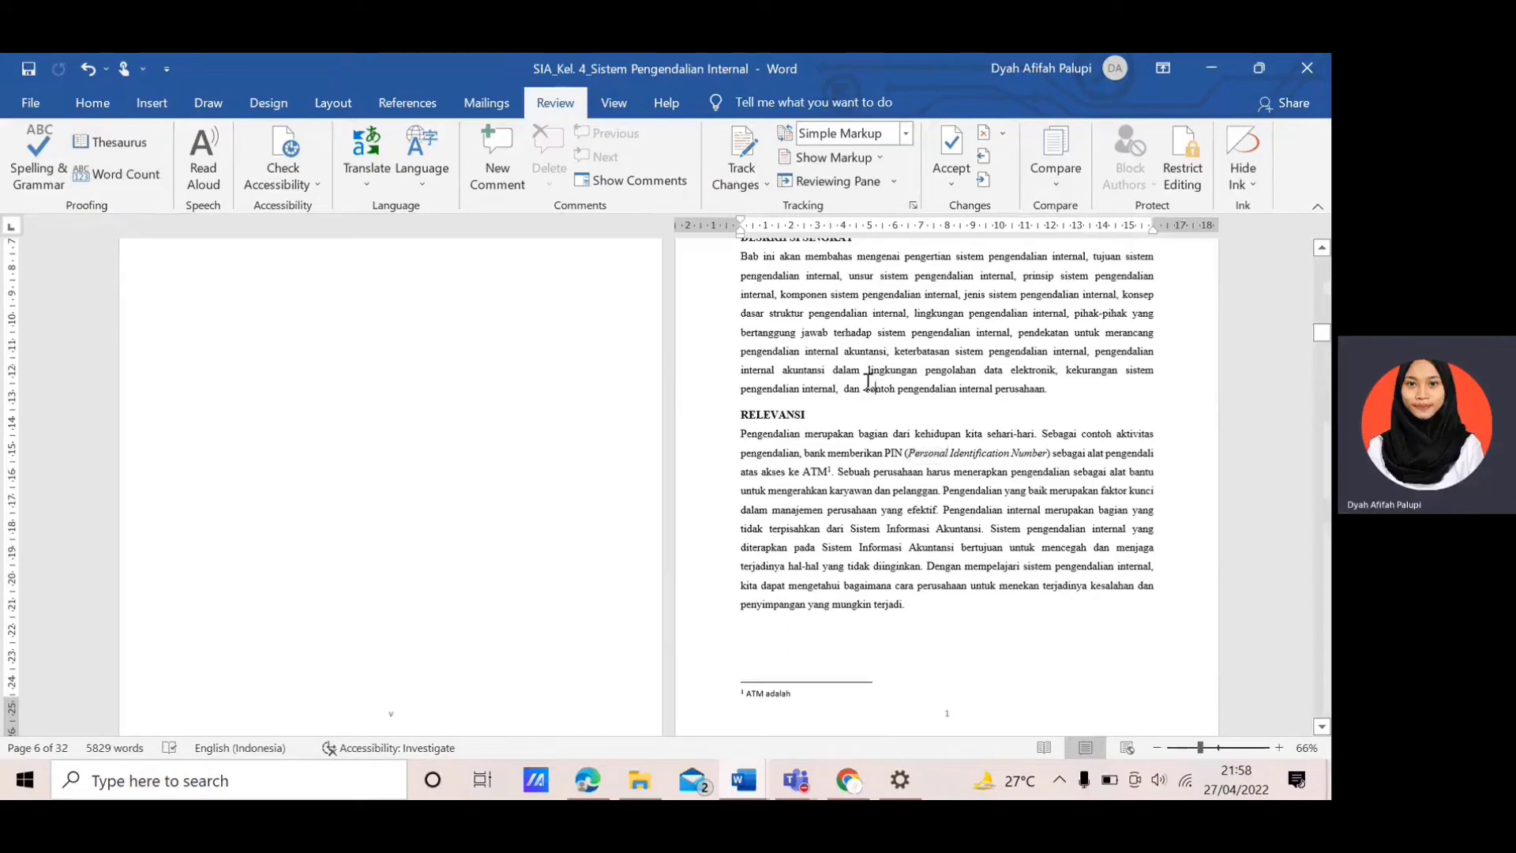
pyautogui.click(142, 186)
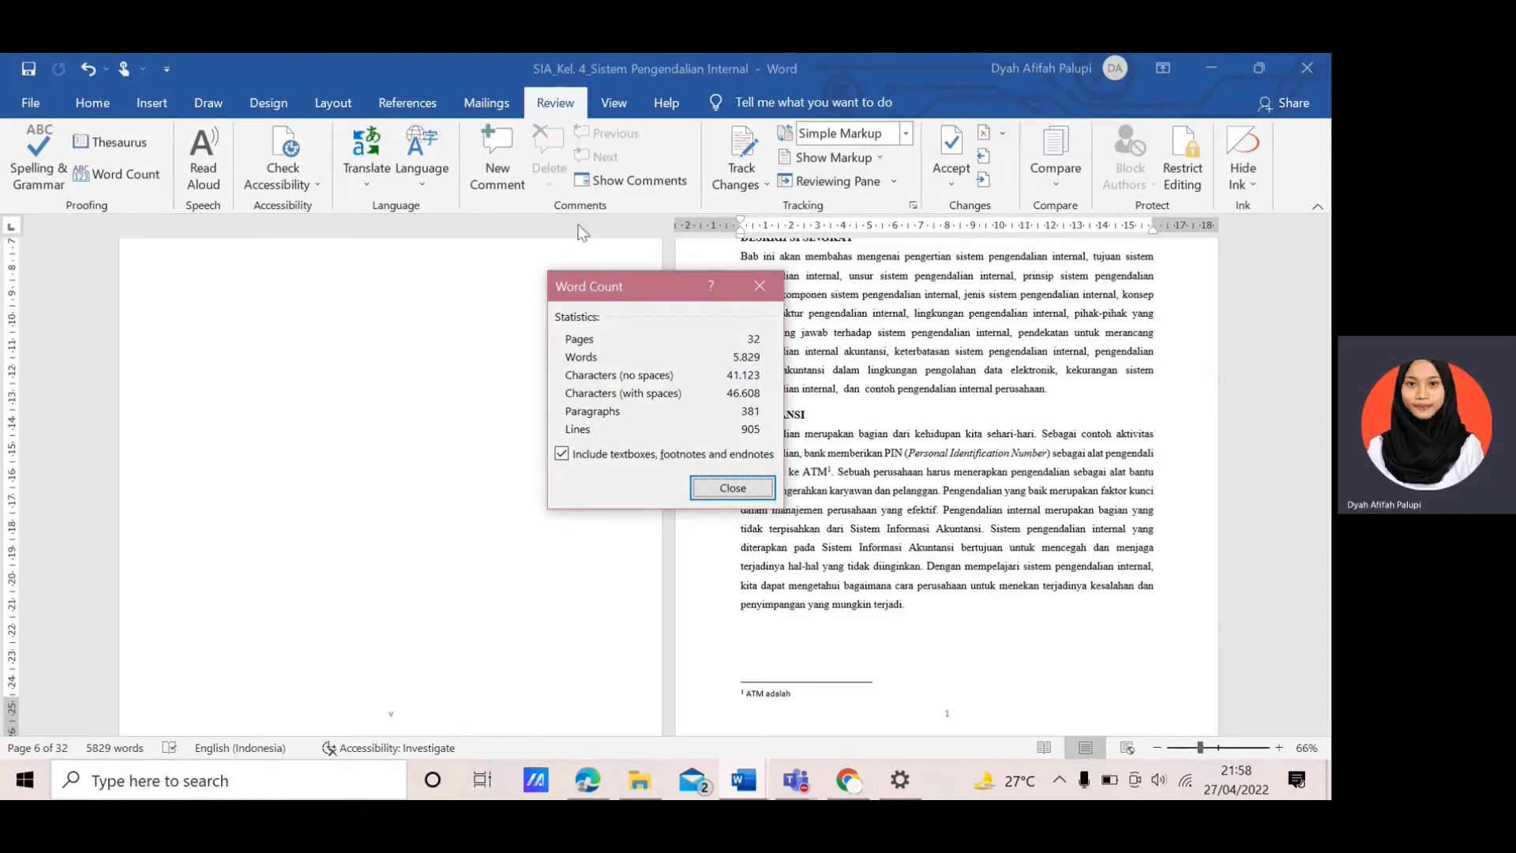
pyautogui.click(731, 488)
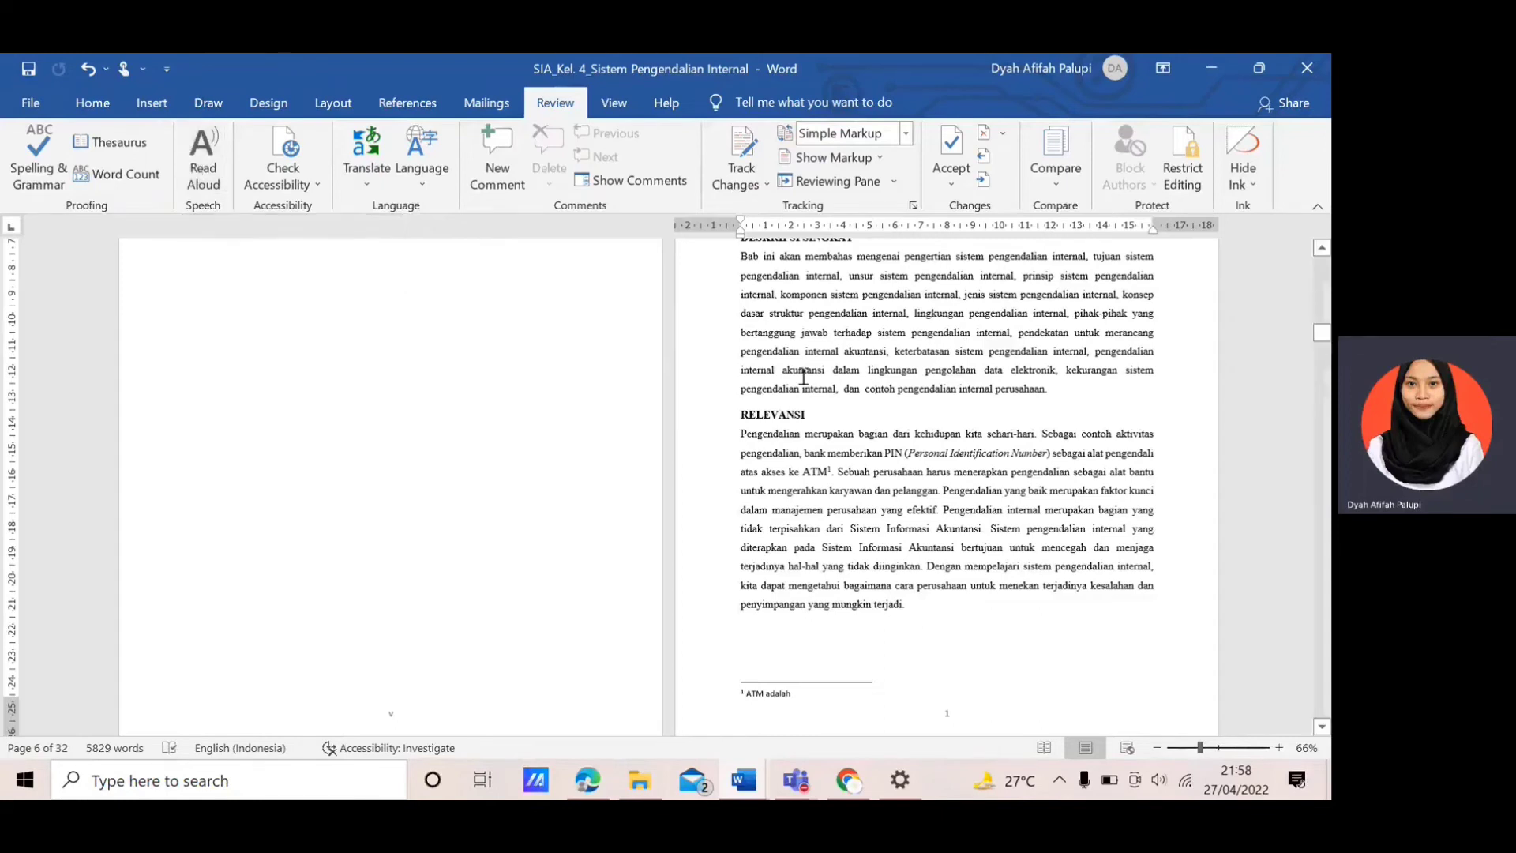
pyautogui.click(873, 389)
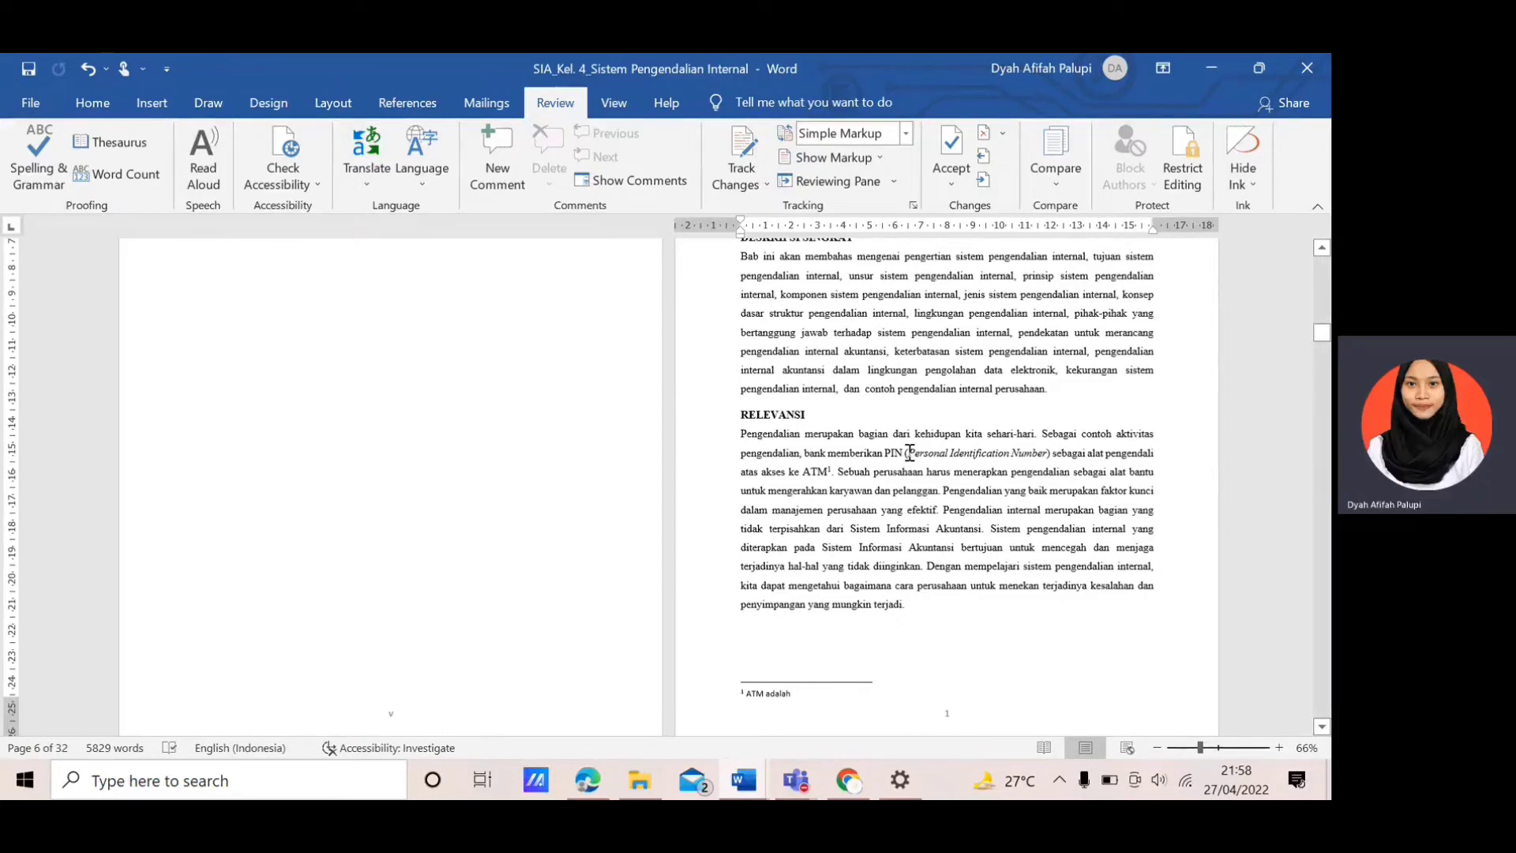
# Have the phrase "Personal Identification Number" in the RELEVANSI paragraph read aloud and raise the sound volume.
pyautogui.moveTo(909, 452); pyautogui.dragTo(951, 447)
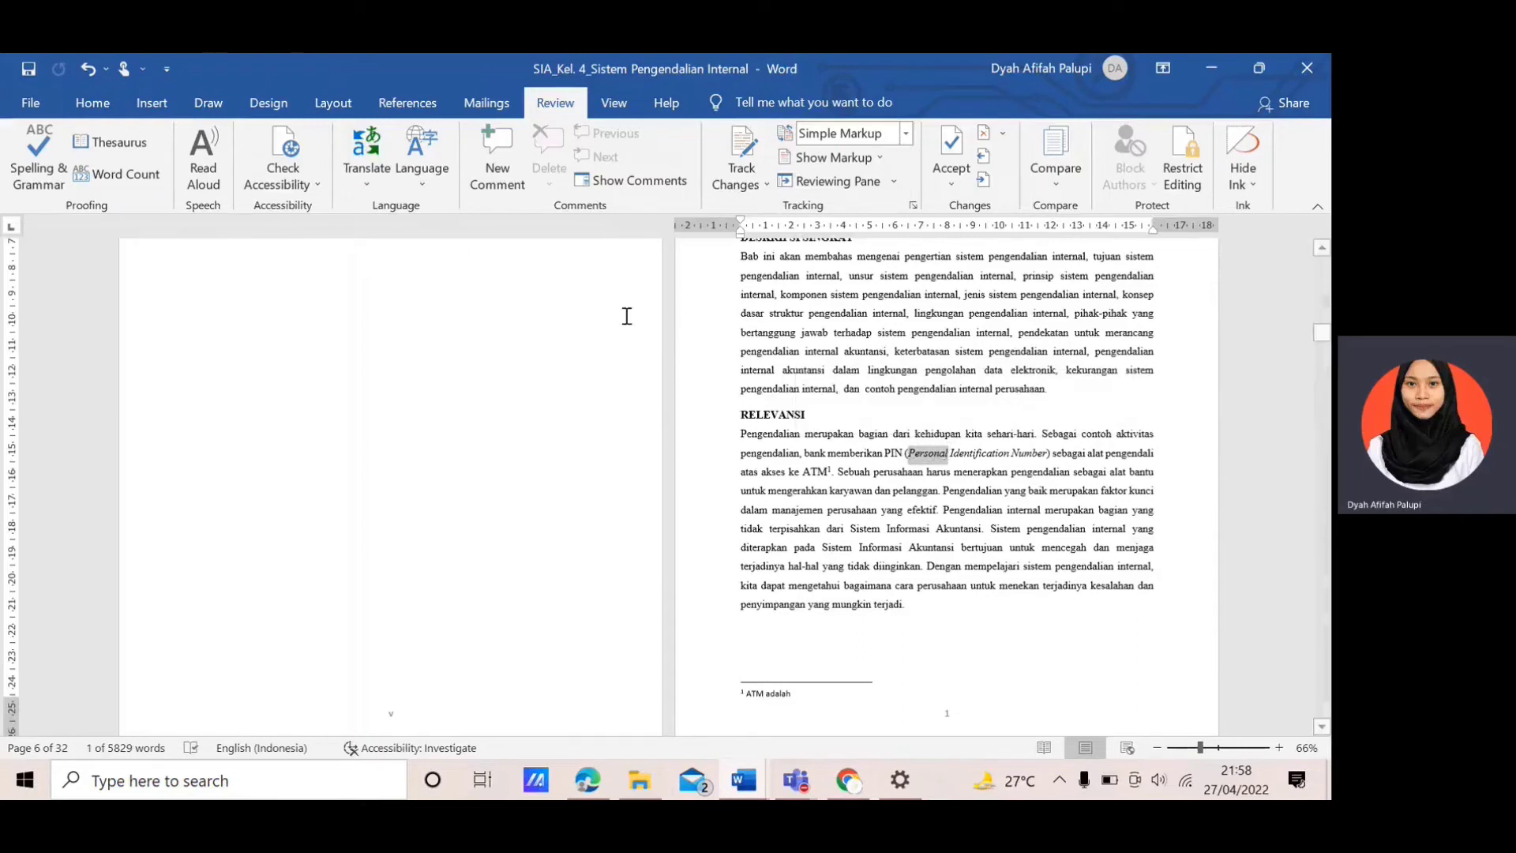
pyautogui.click(930, 454)
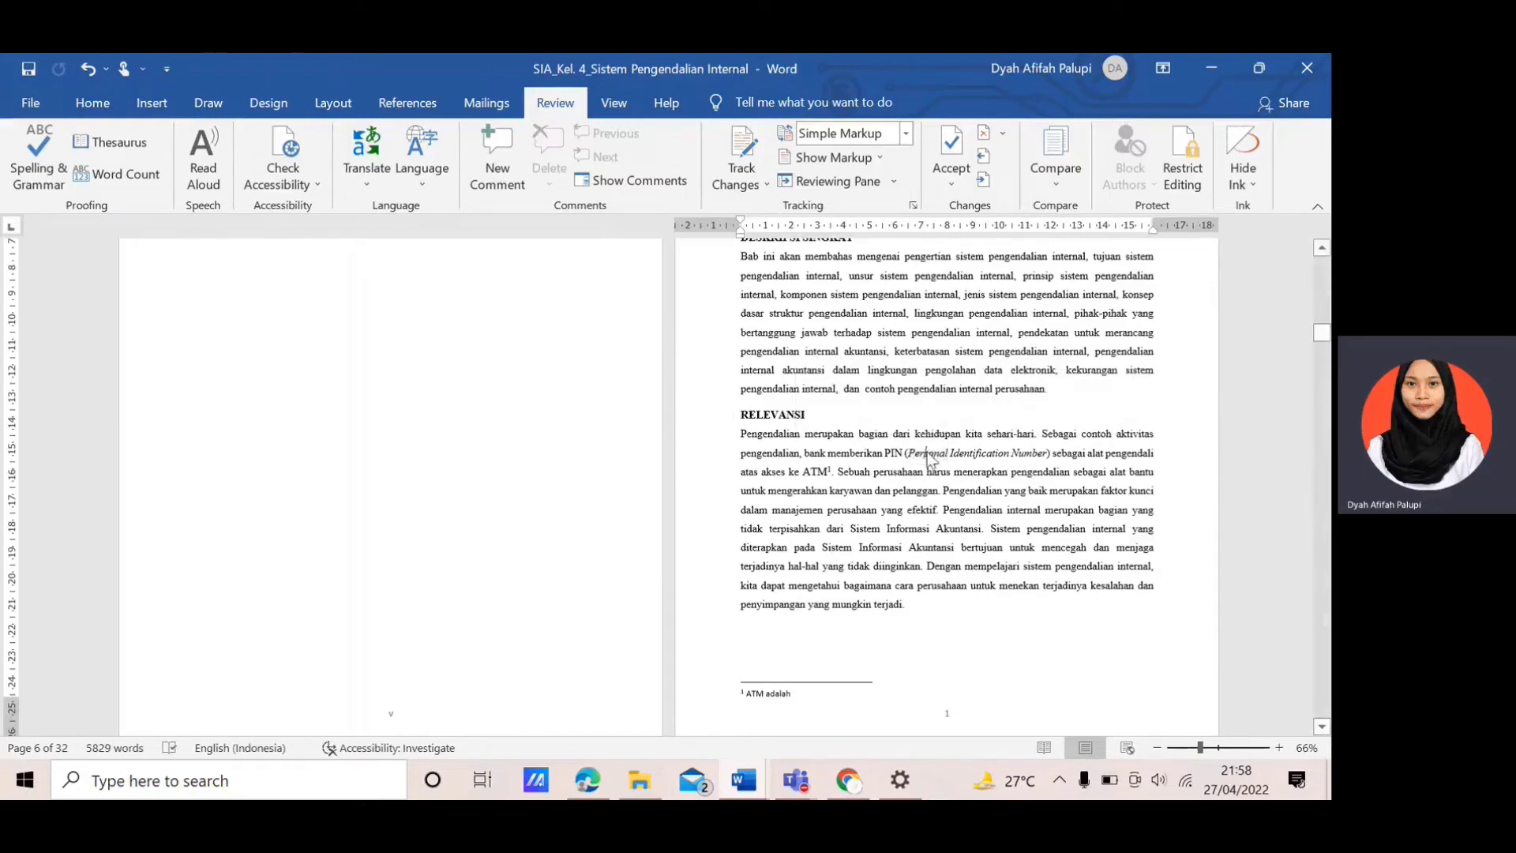
pyautogui.moveTo(910, 452); pyautogui.dragTo(1037, 458)
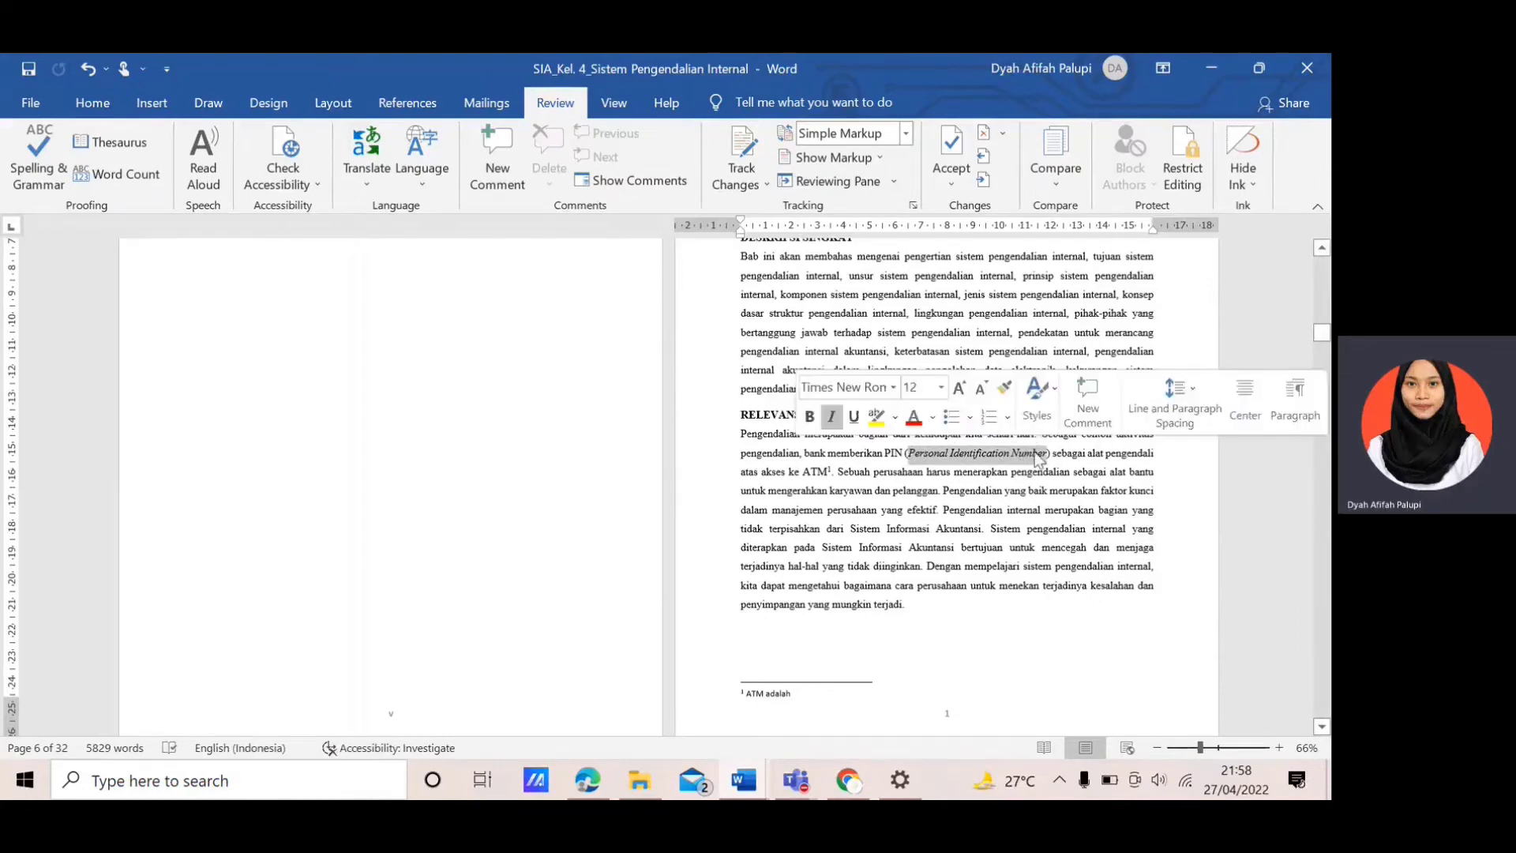
pyautogui.click(205, 186)
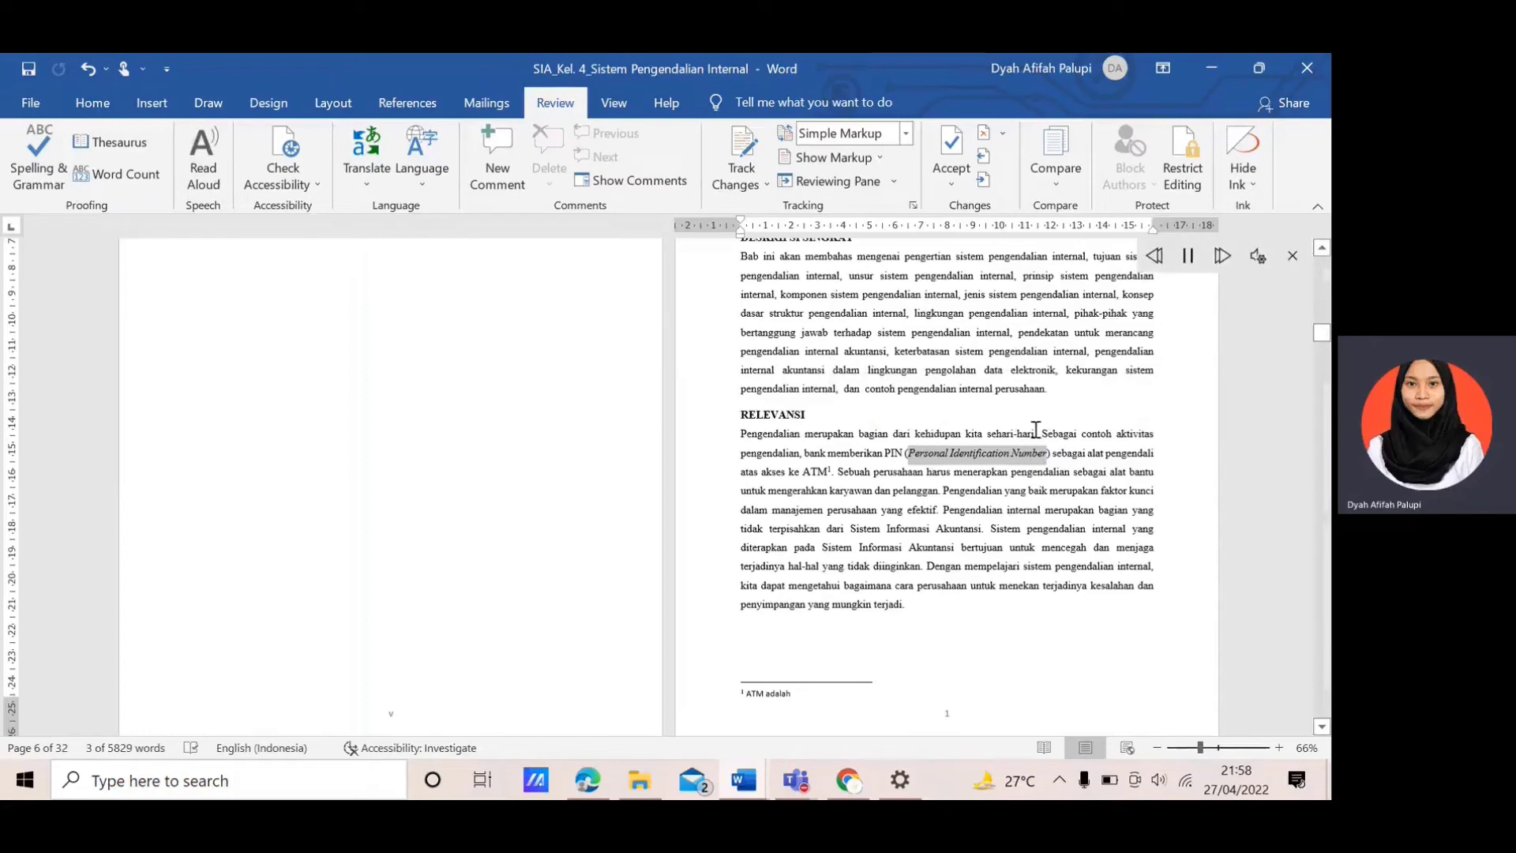
pyautogui.press('XF86AudioRaiseVolume')
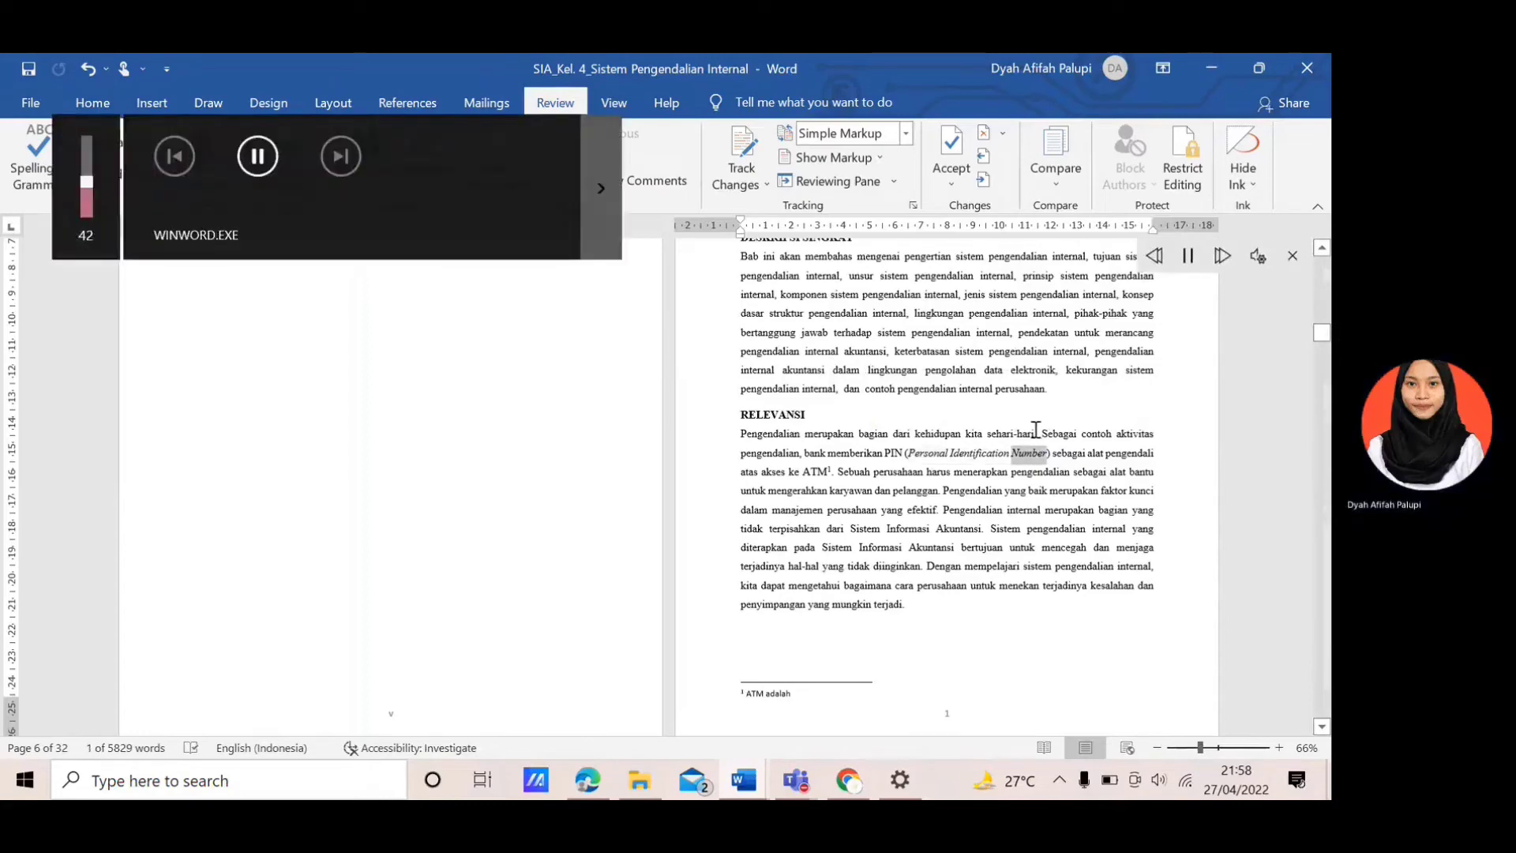
pyautogui.click(914, 456)
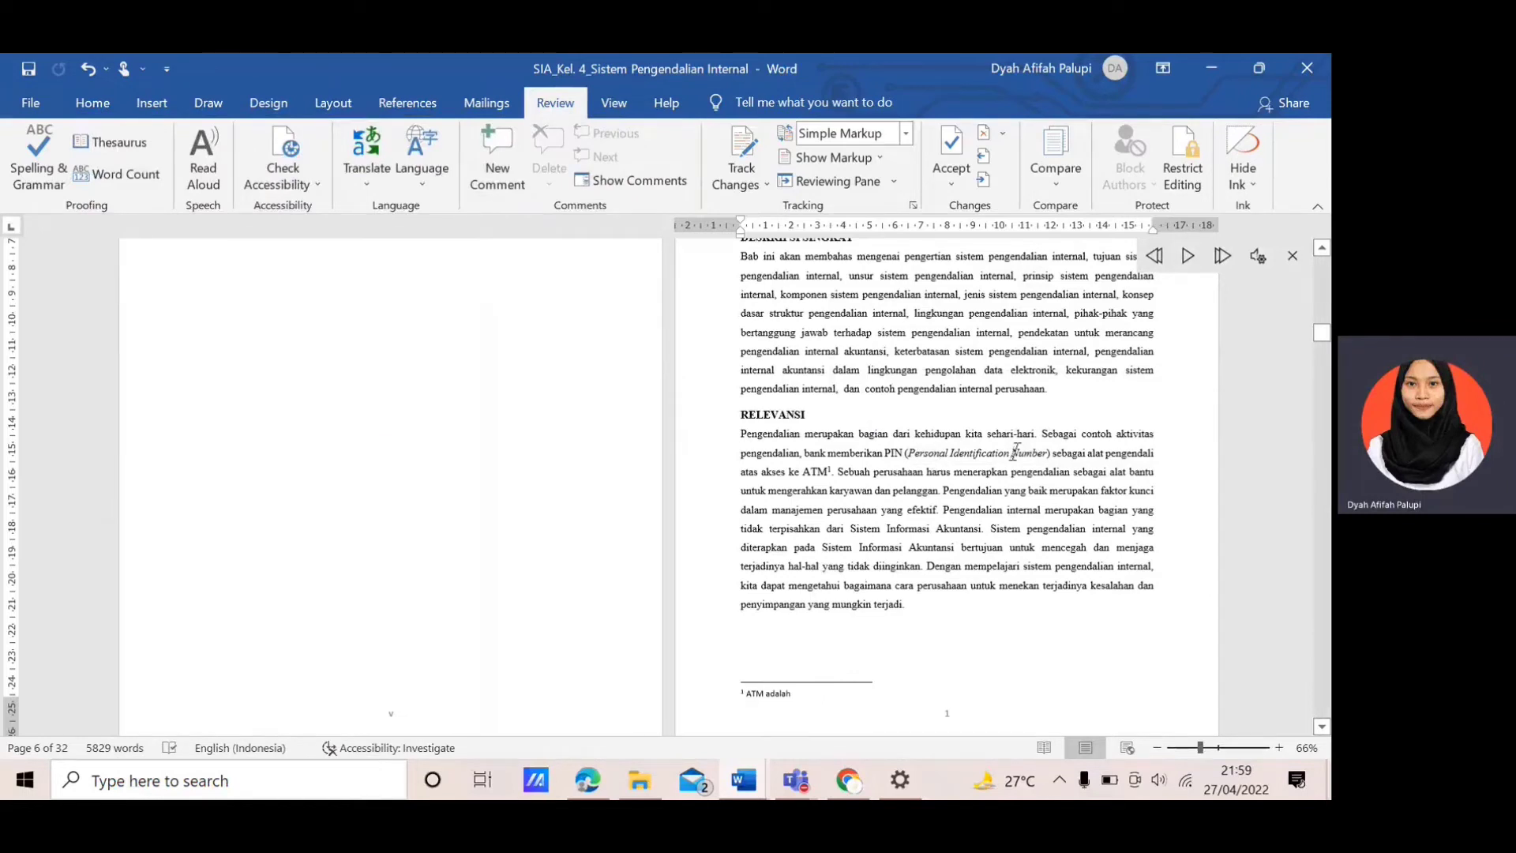
# Examine the Read Aloud reading speed and voice choices, keep Microsoft David, and end Read Aloud.
pyautogui.click(1257, 258)
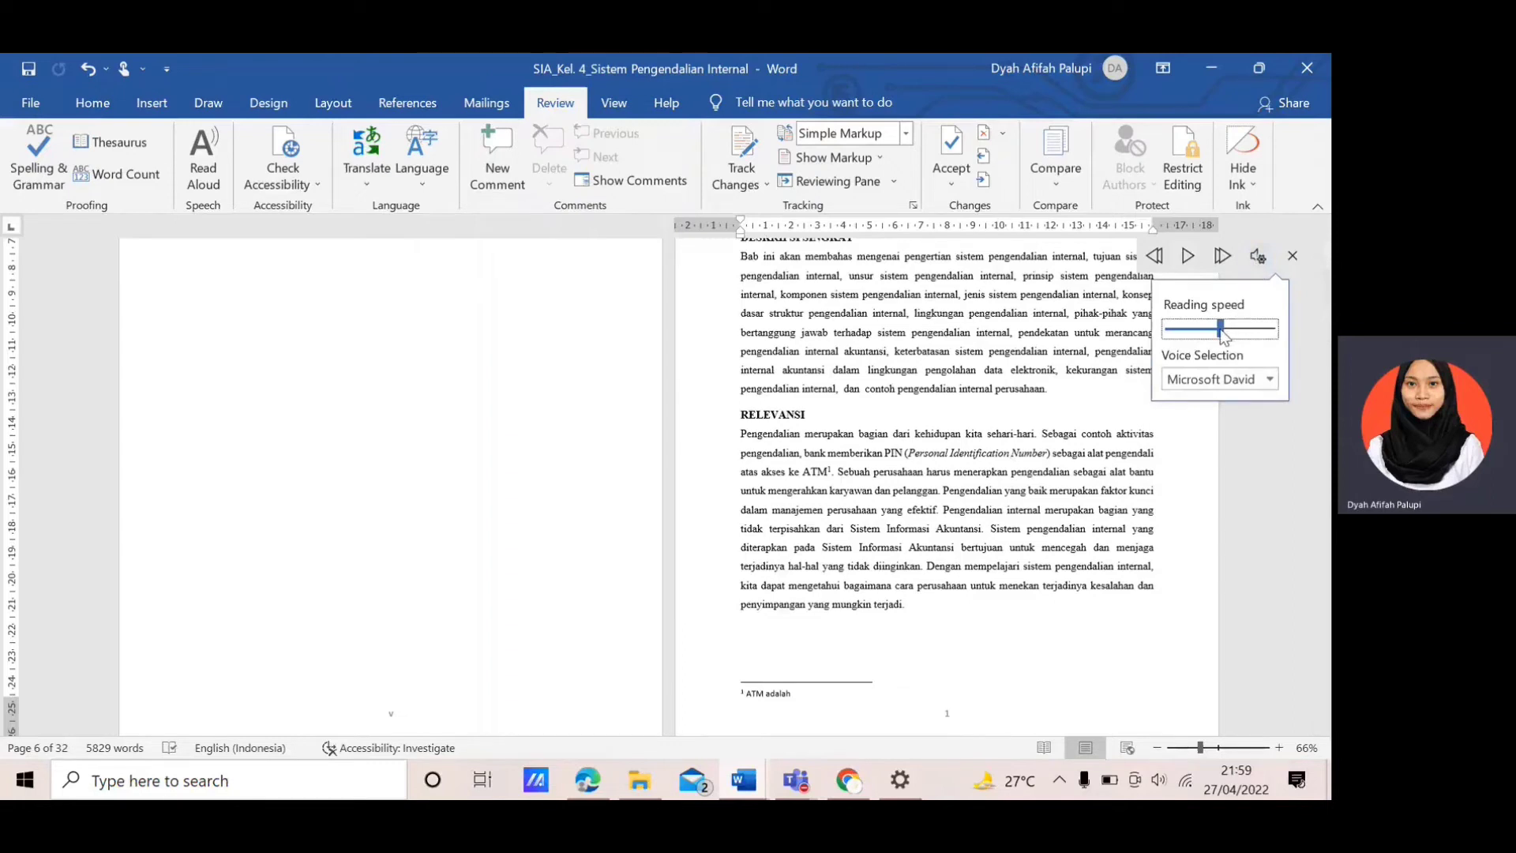
pyautogui.click(1223, 383)
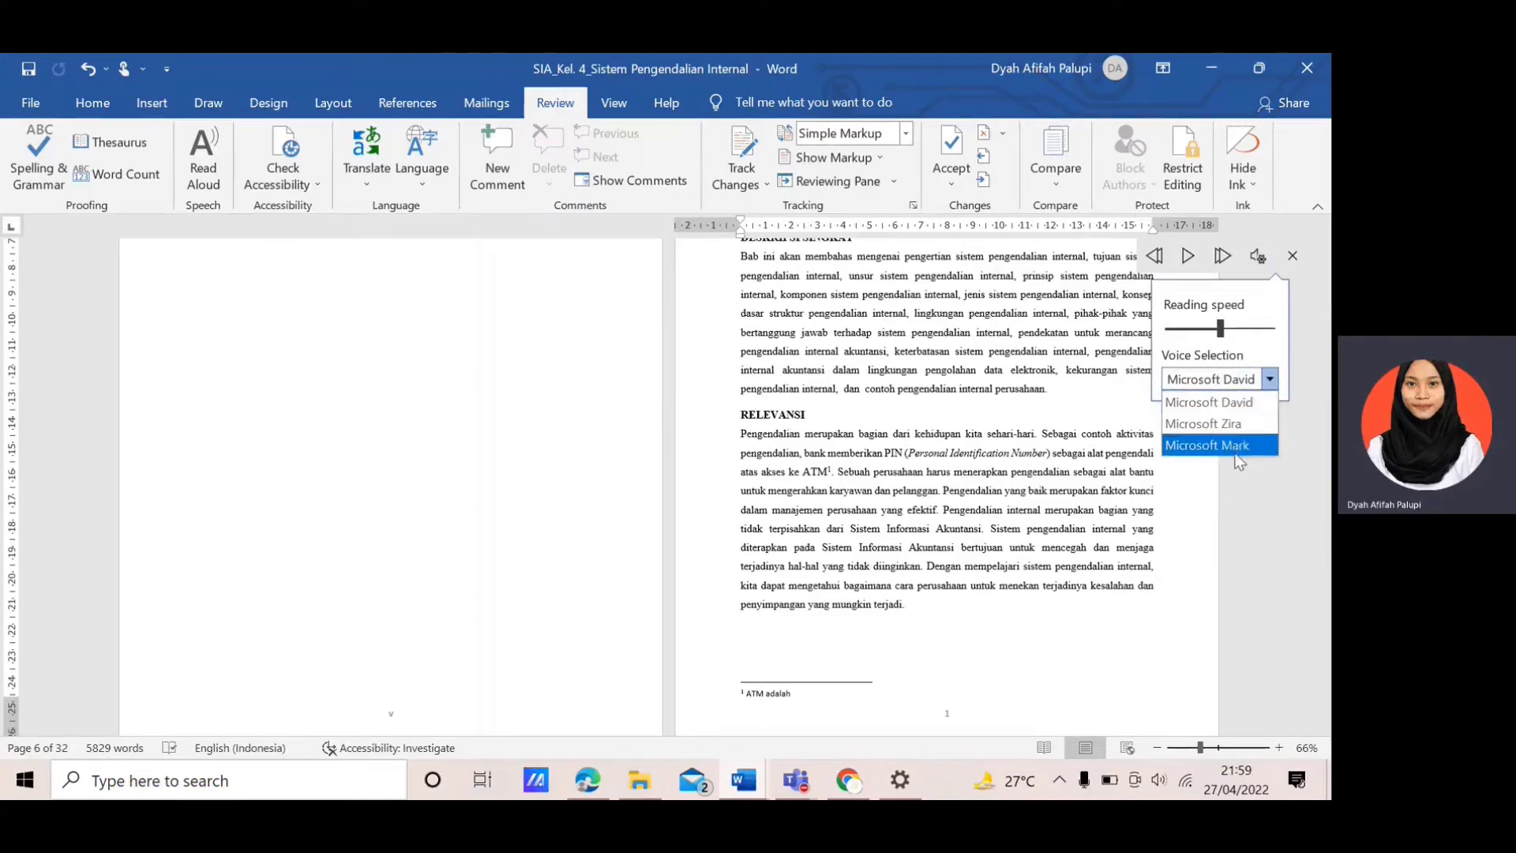
pyautogui.click(1263, 398)
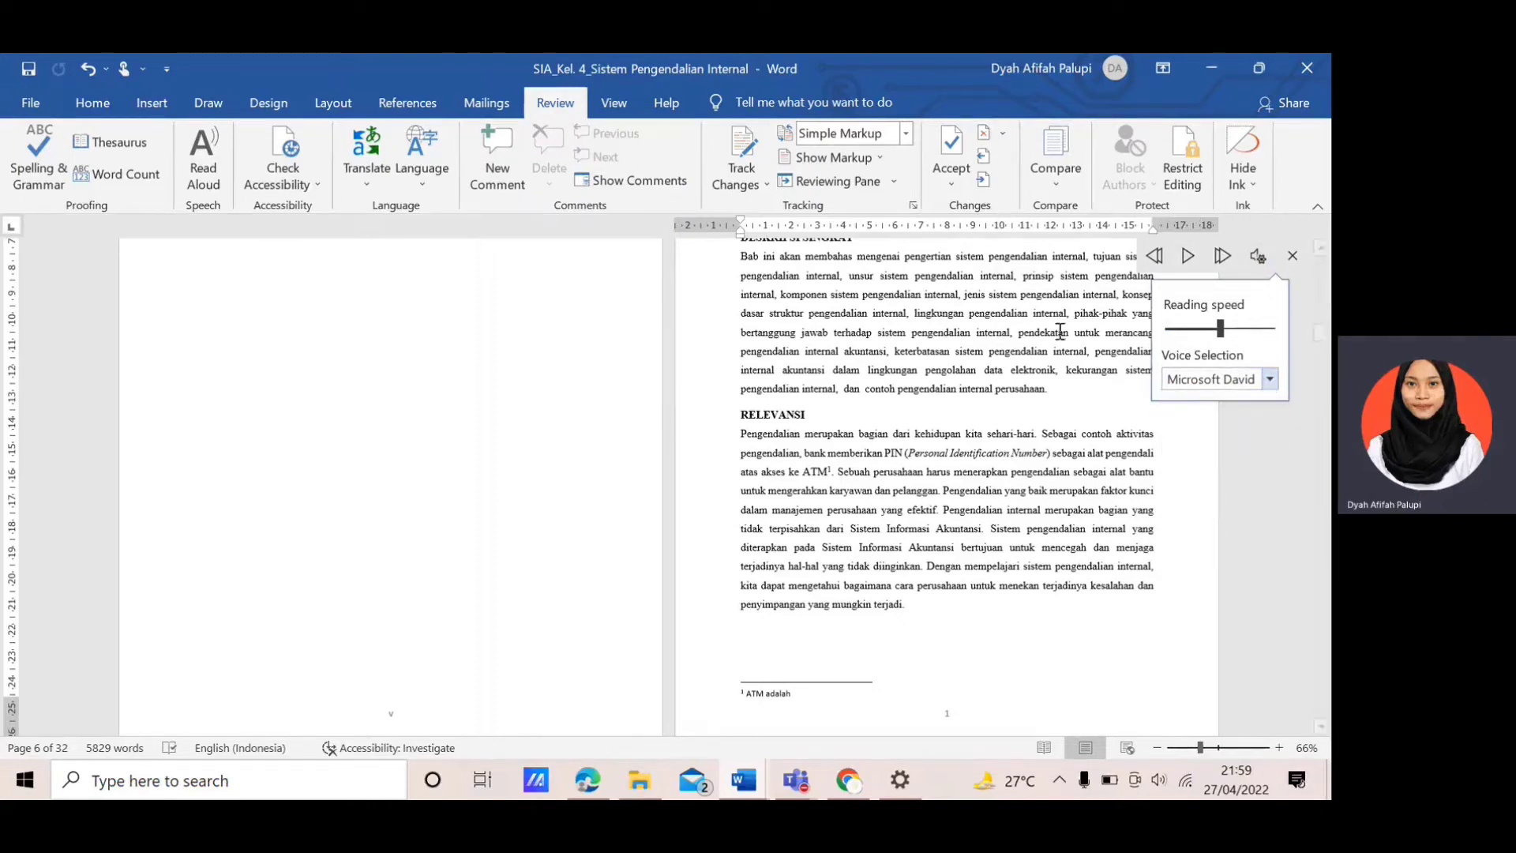
pyautogui.click(916, 361)
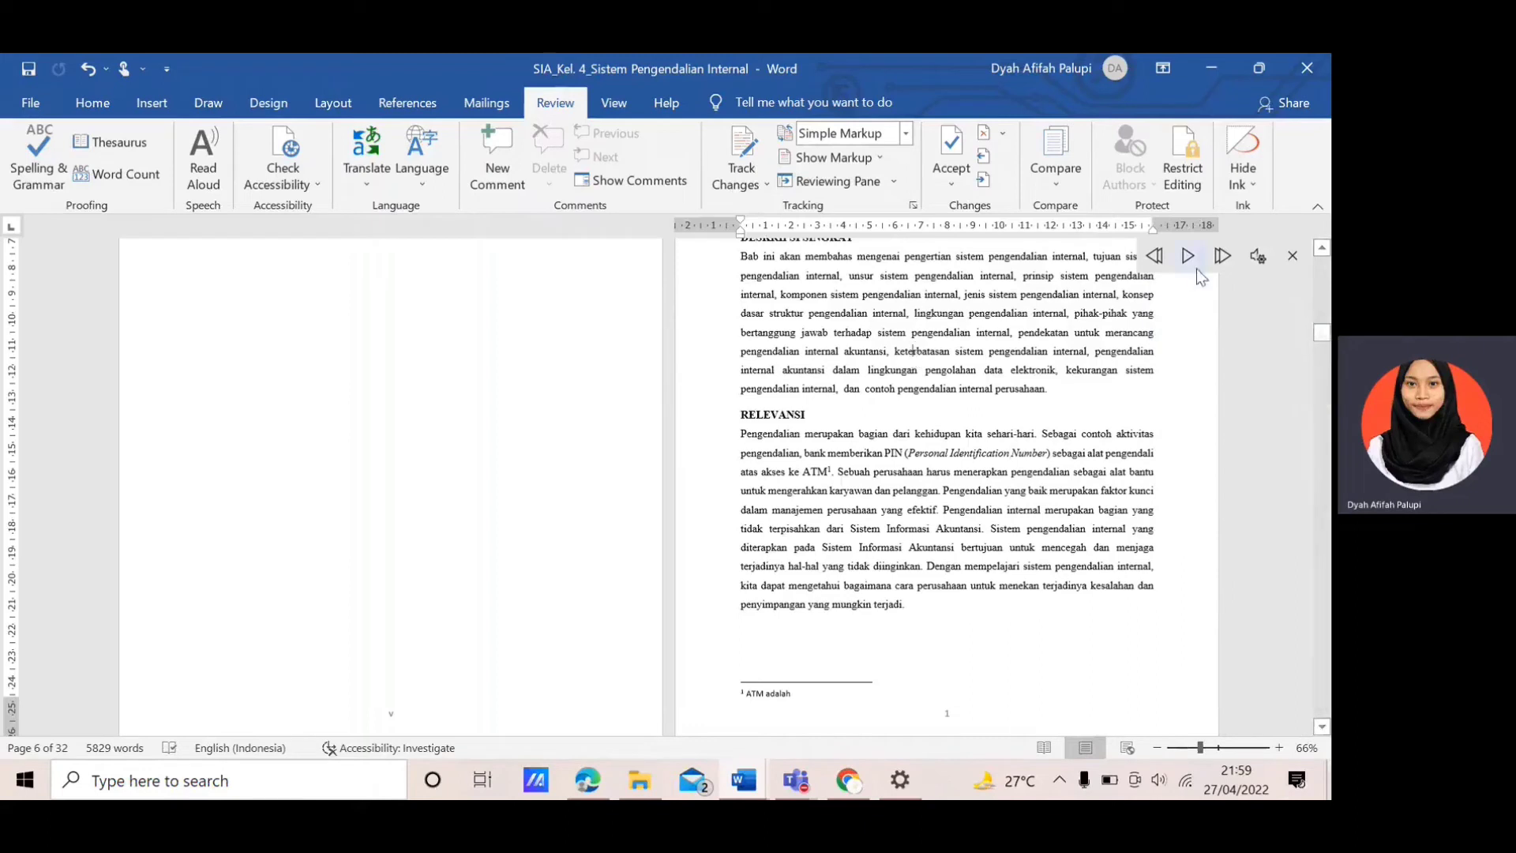
pyautogui.click(1292, 256)
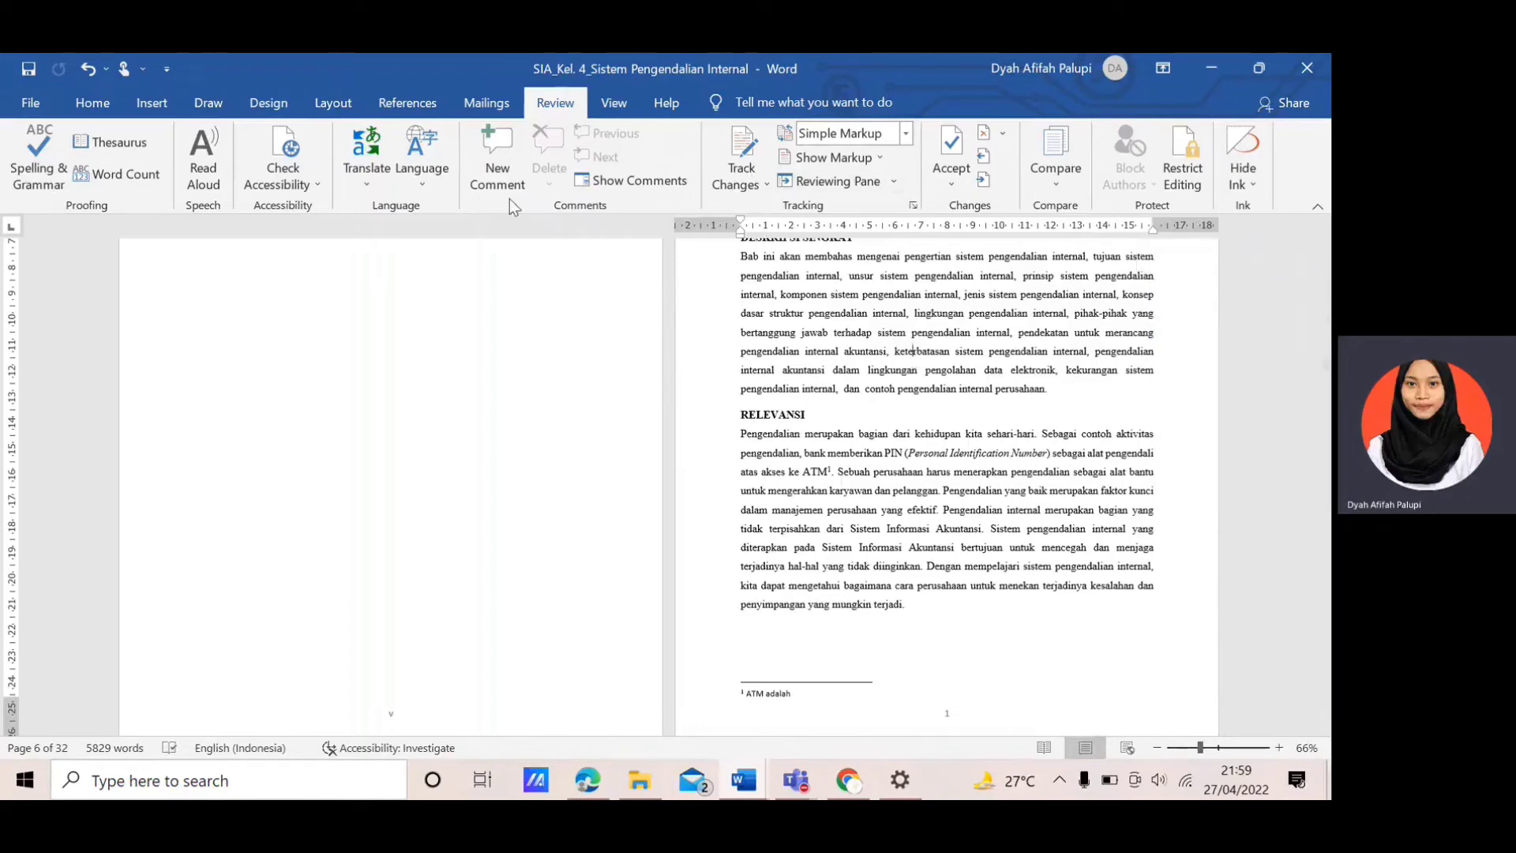
# View the available accessibility checking commands without running any of them.
pyautogui.click(296, 186)
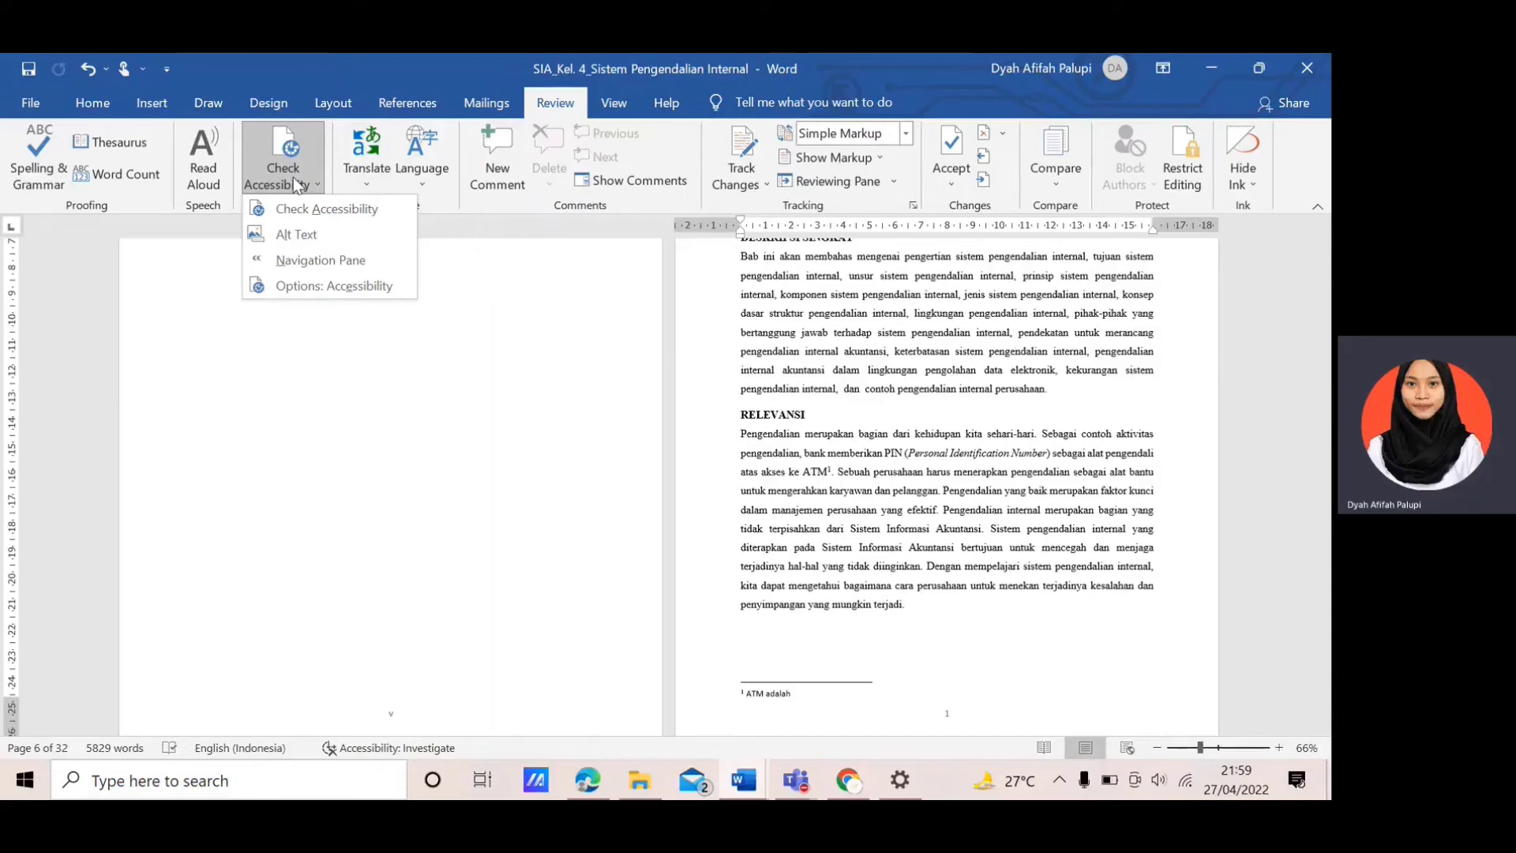
pyautogui.click(758, 351)
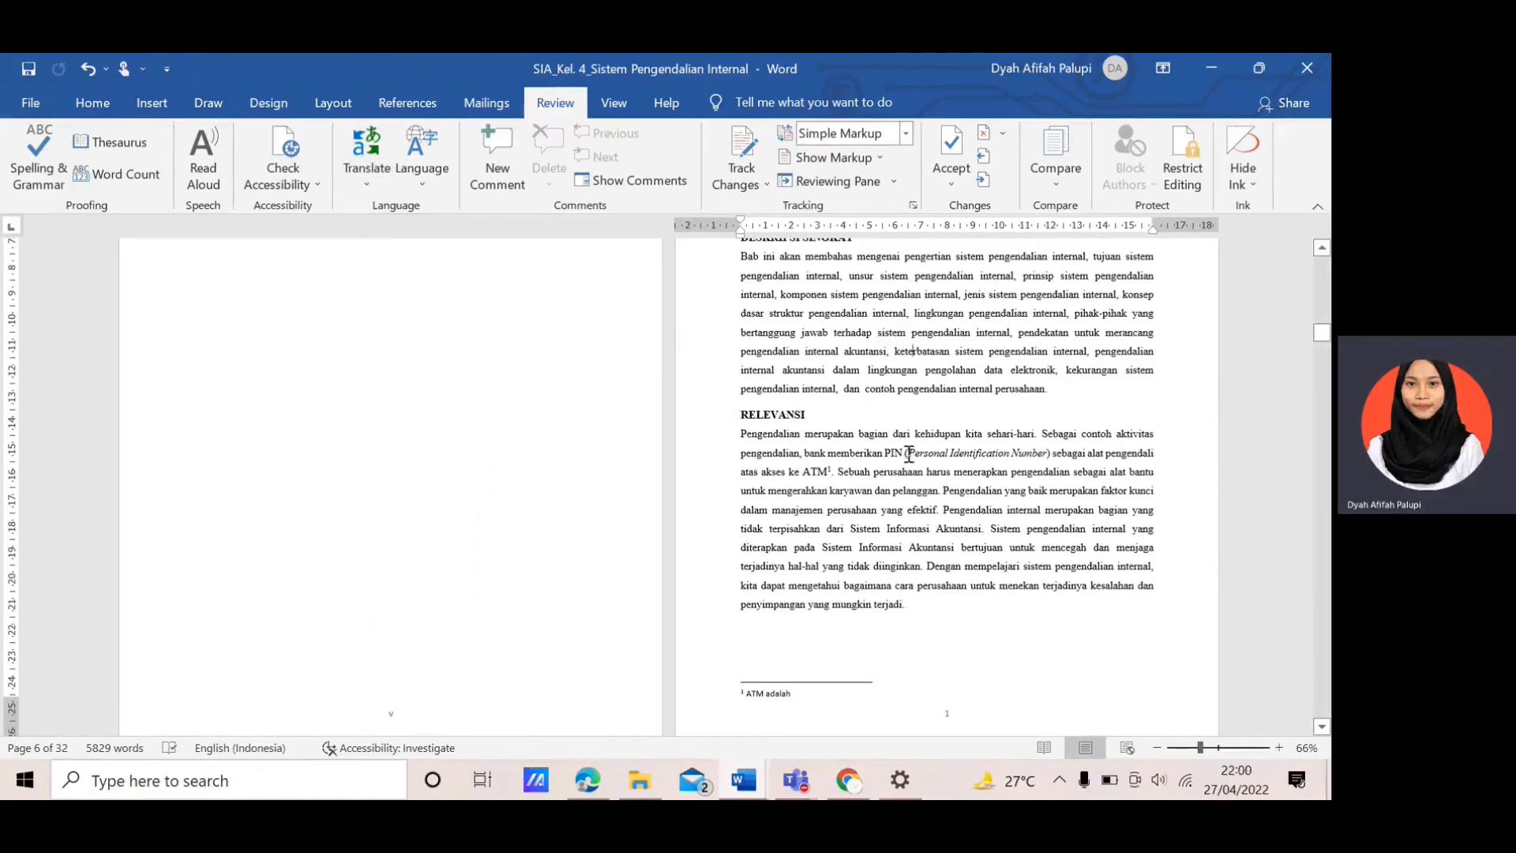
# Translate the selected word "Personal" in the RELEVANSI paragraph from Indonesian to English with Translator.
pyautogui.moveTo(908, 453); pyautogui.dragTo(950, 448)
pyautogui.click(362, 177)
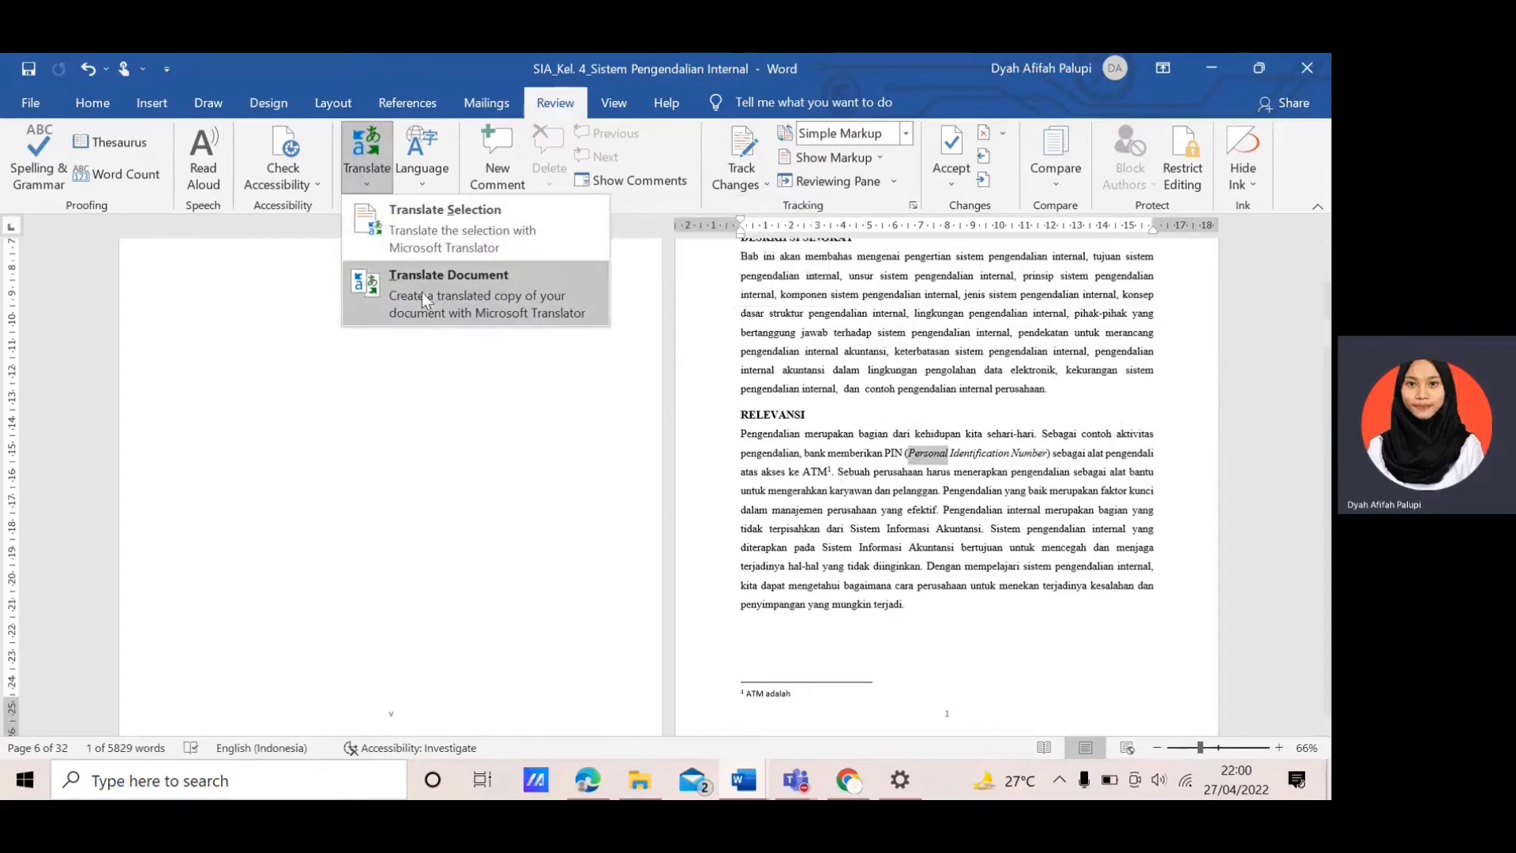
pyautogui.click(448, 224)
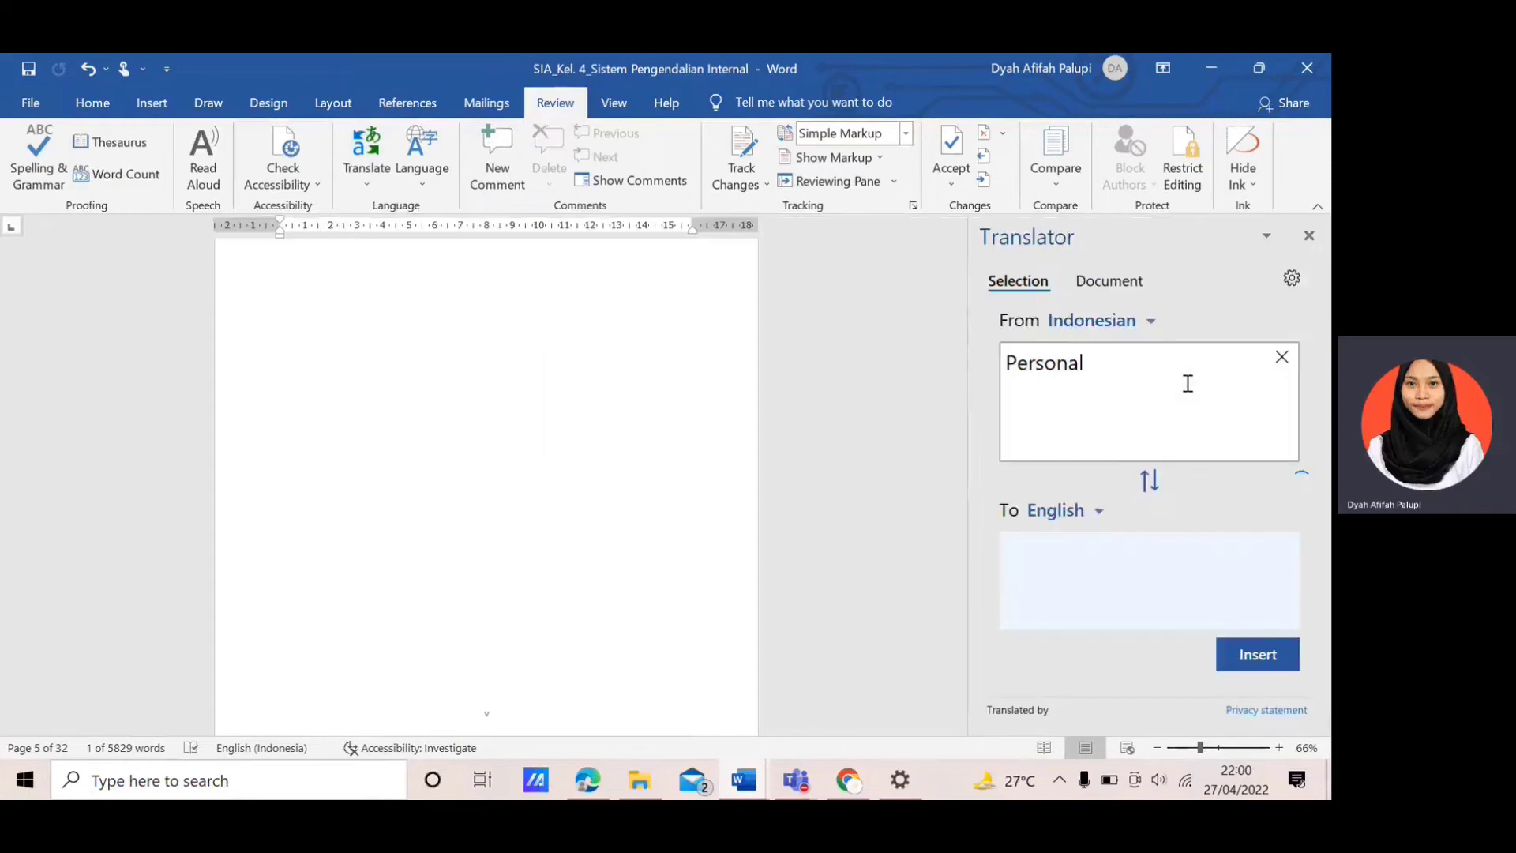
# Reverse the Translator languages so "Personal" is translated from English to Indonesian, and close Translator.
pyautogui.click(1149, 491)
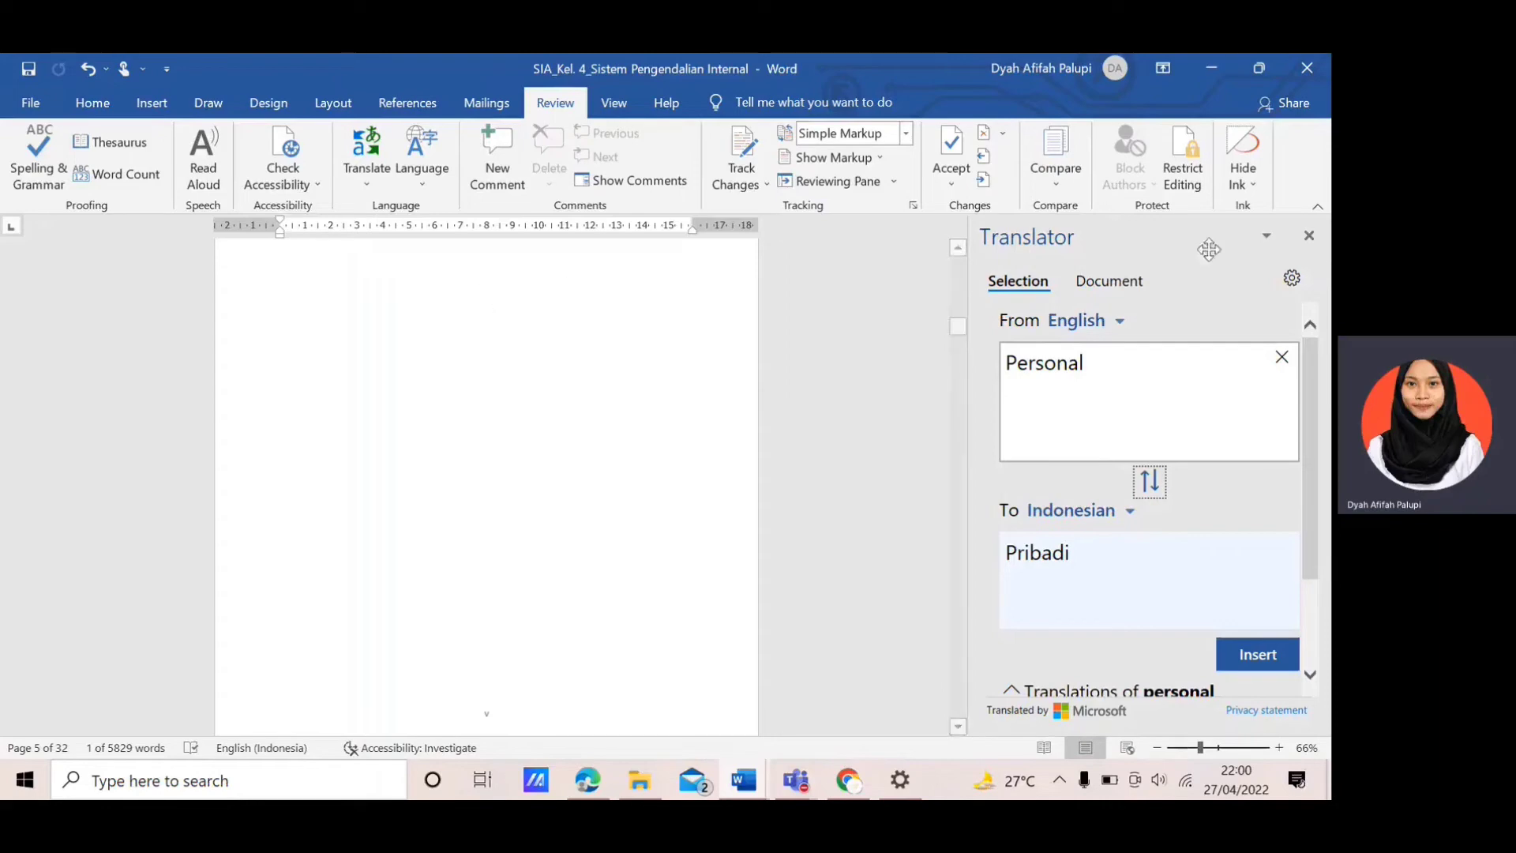
pyautogui.click(1308, 235)
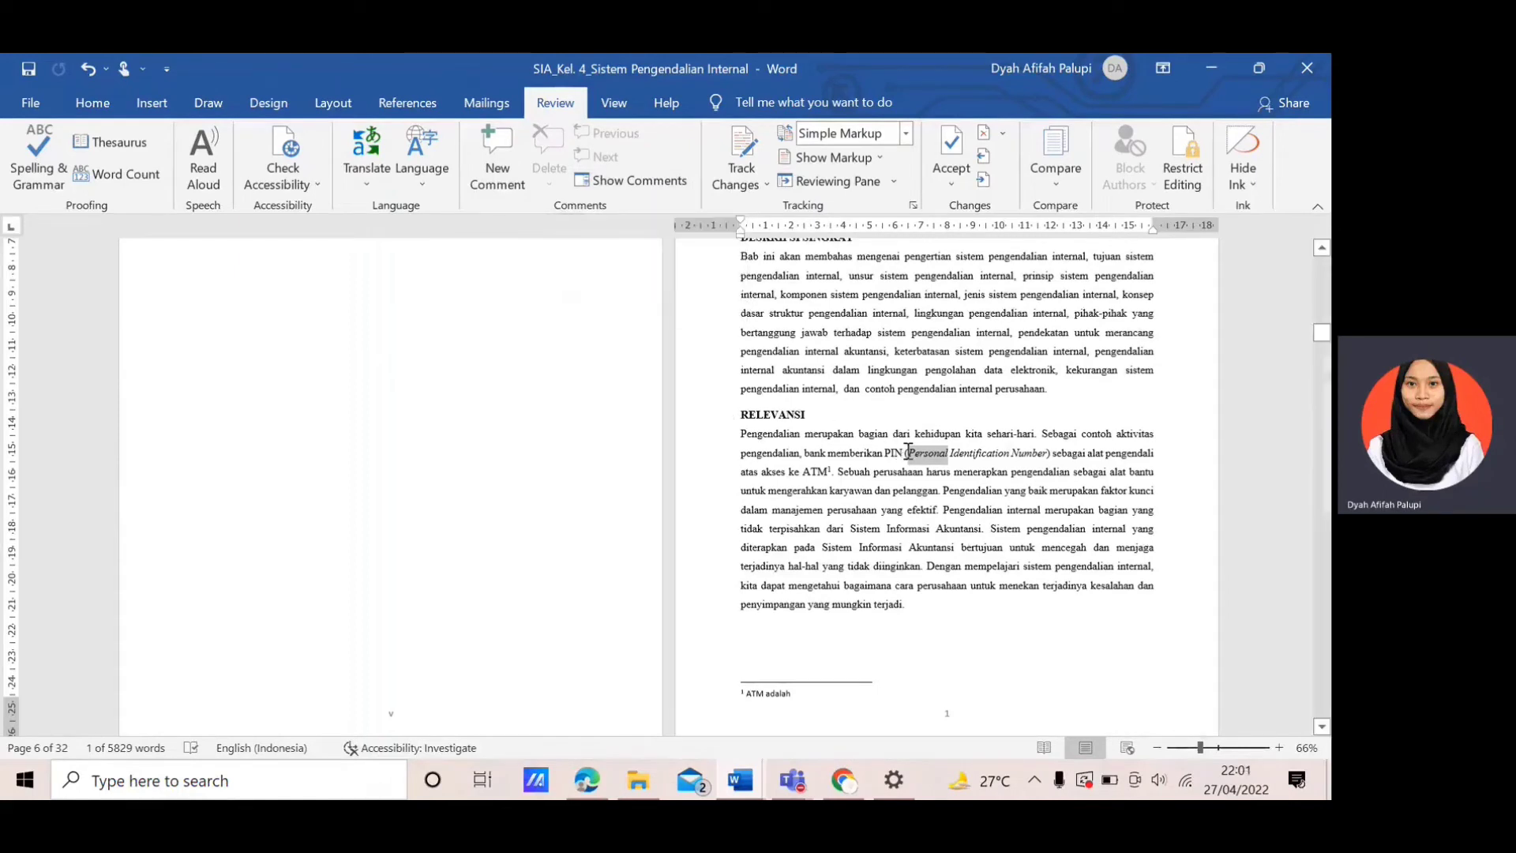
# Attach an empty comment to the word "Sistem" in "Sistem Informasi Akuntansi" in the RELEVANSI paragraph, check it, and close the comment.
pyautogui.moveTo(908, 453); pyautogui.dragTo(994, 452)
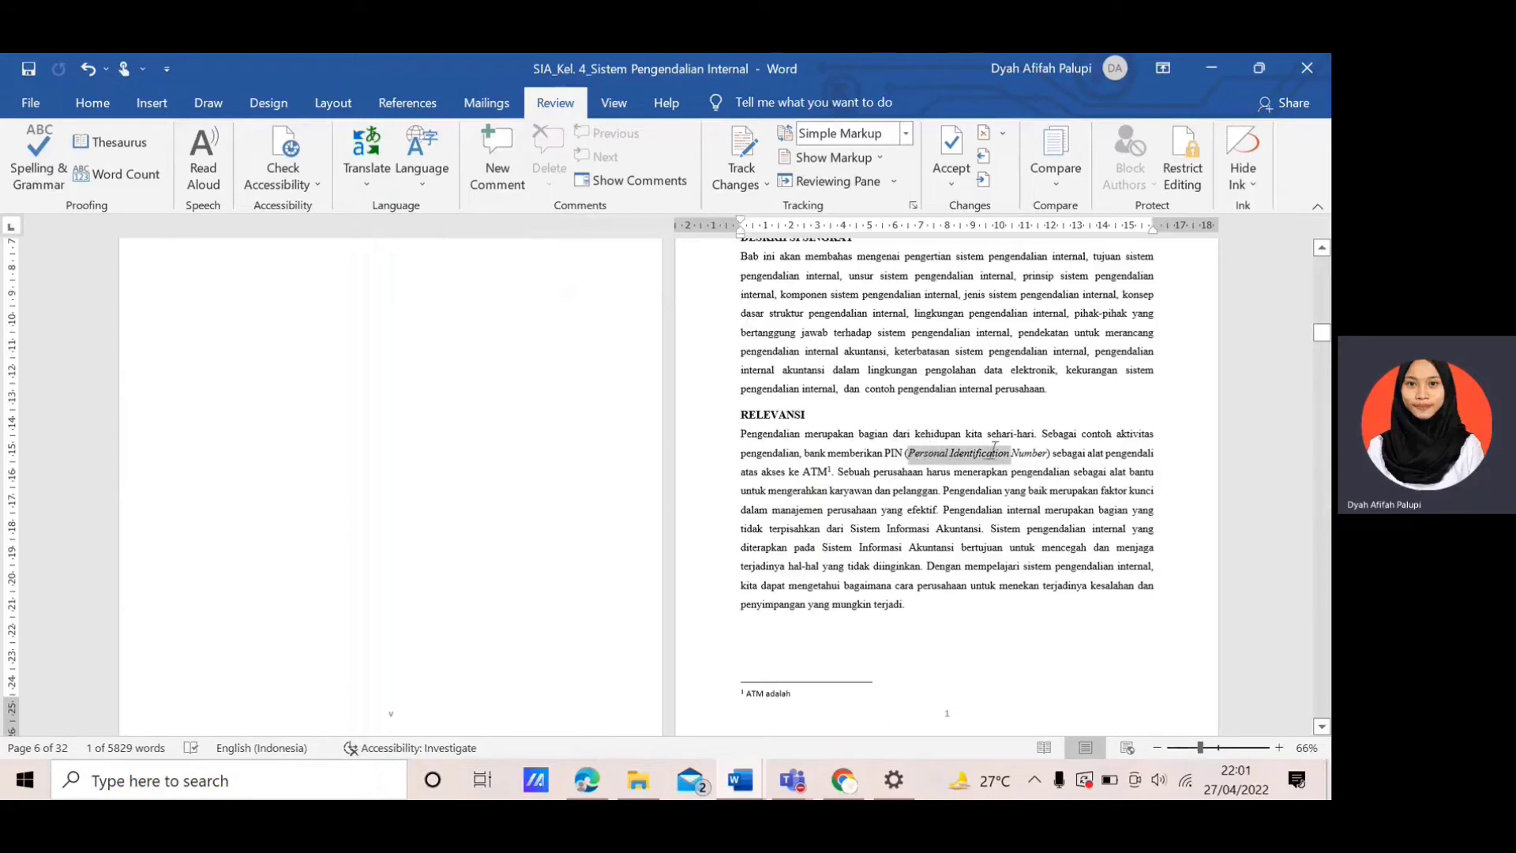
pyautogui.click(993, 452)
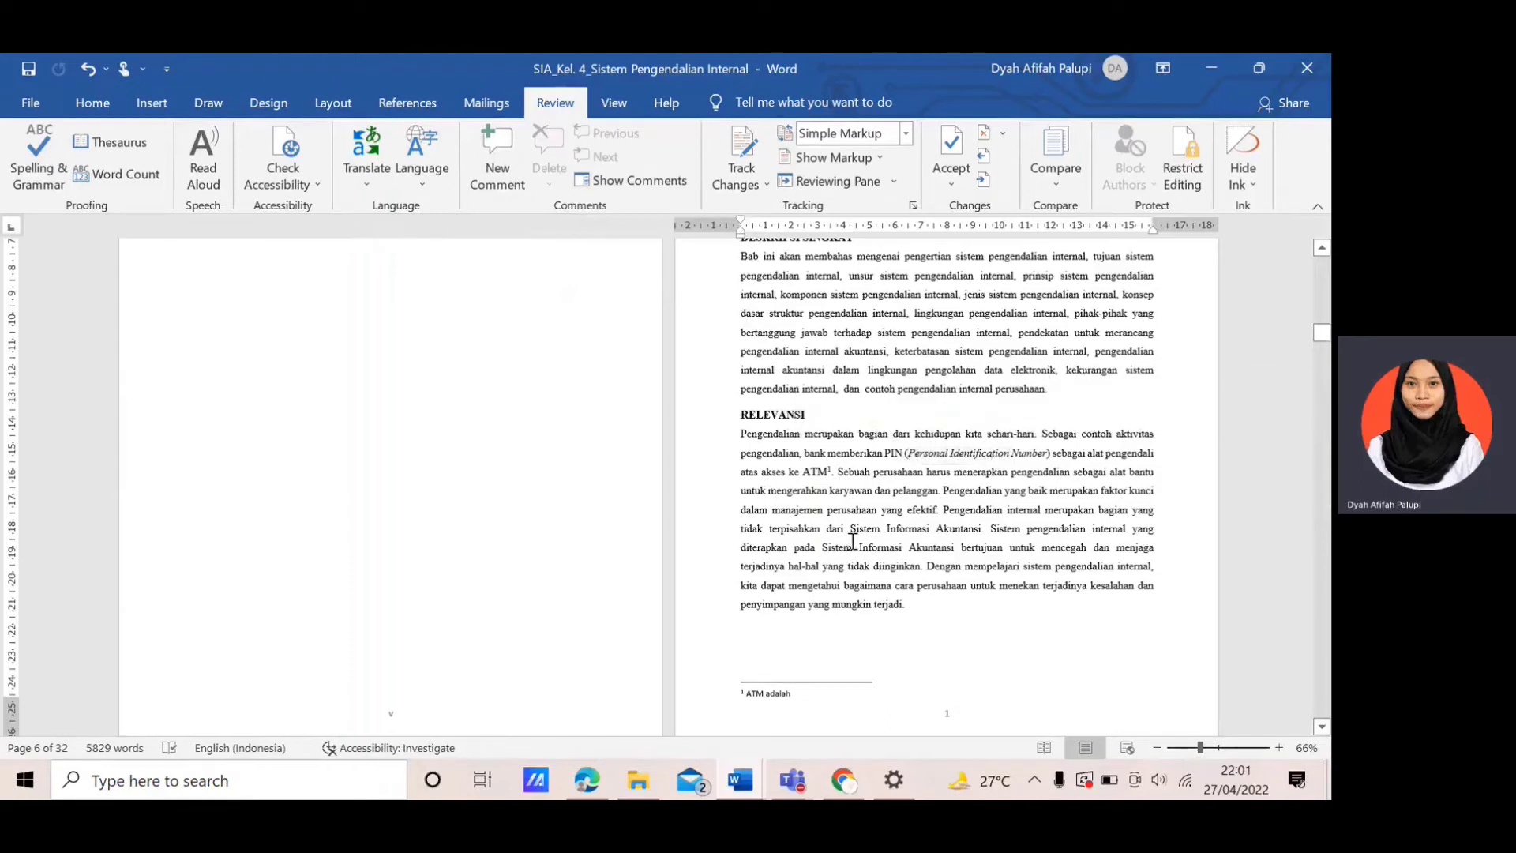
pyautogui.doubleClick(856, 528)
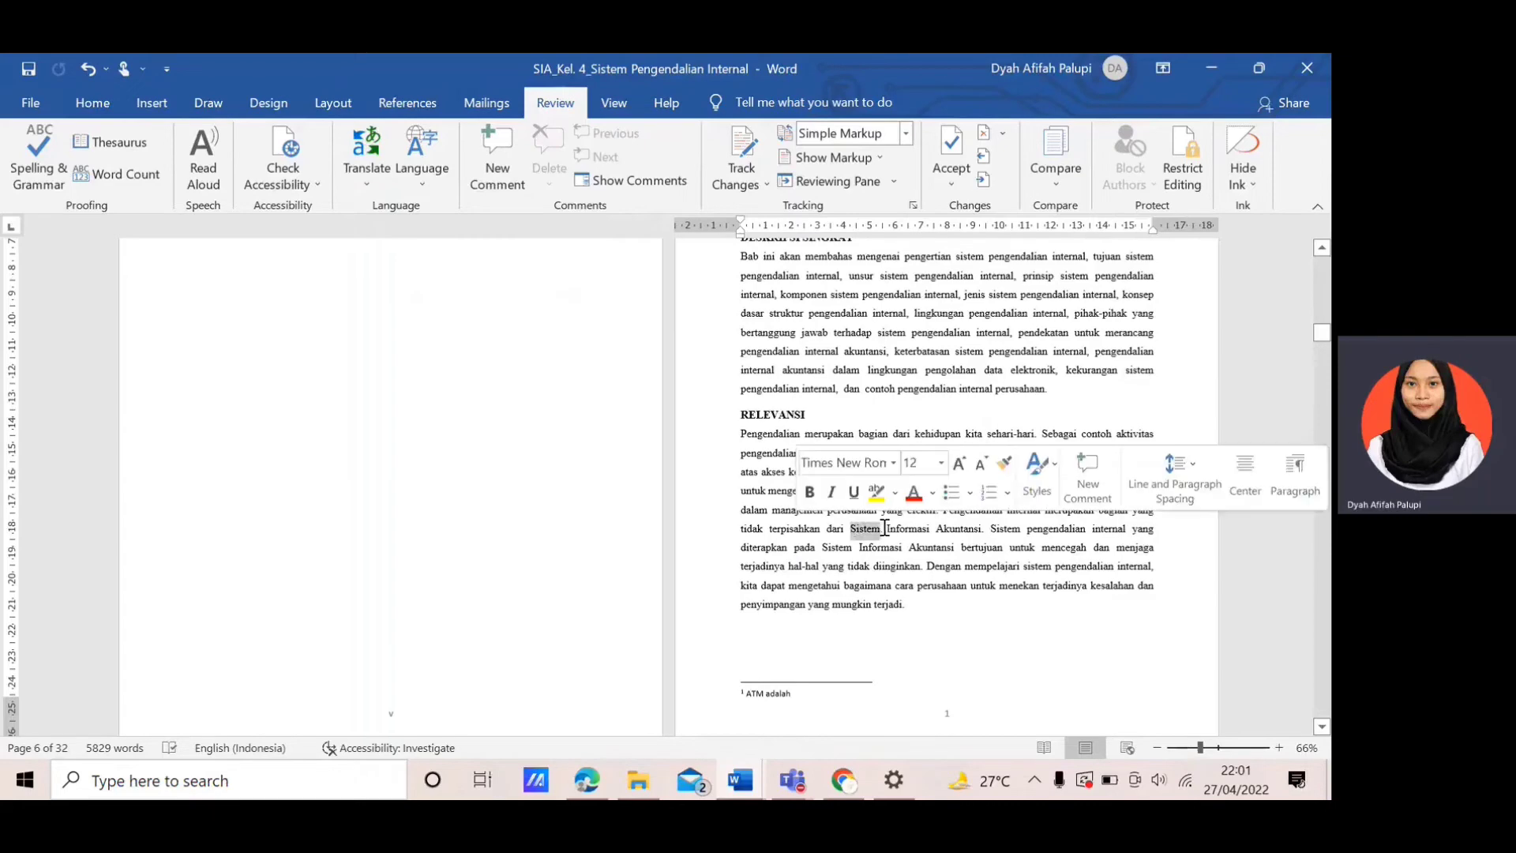
pyautogui.click(510, 169)
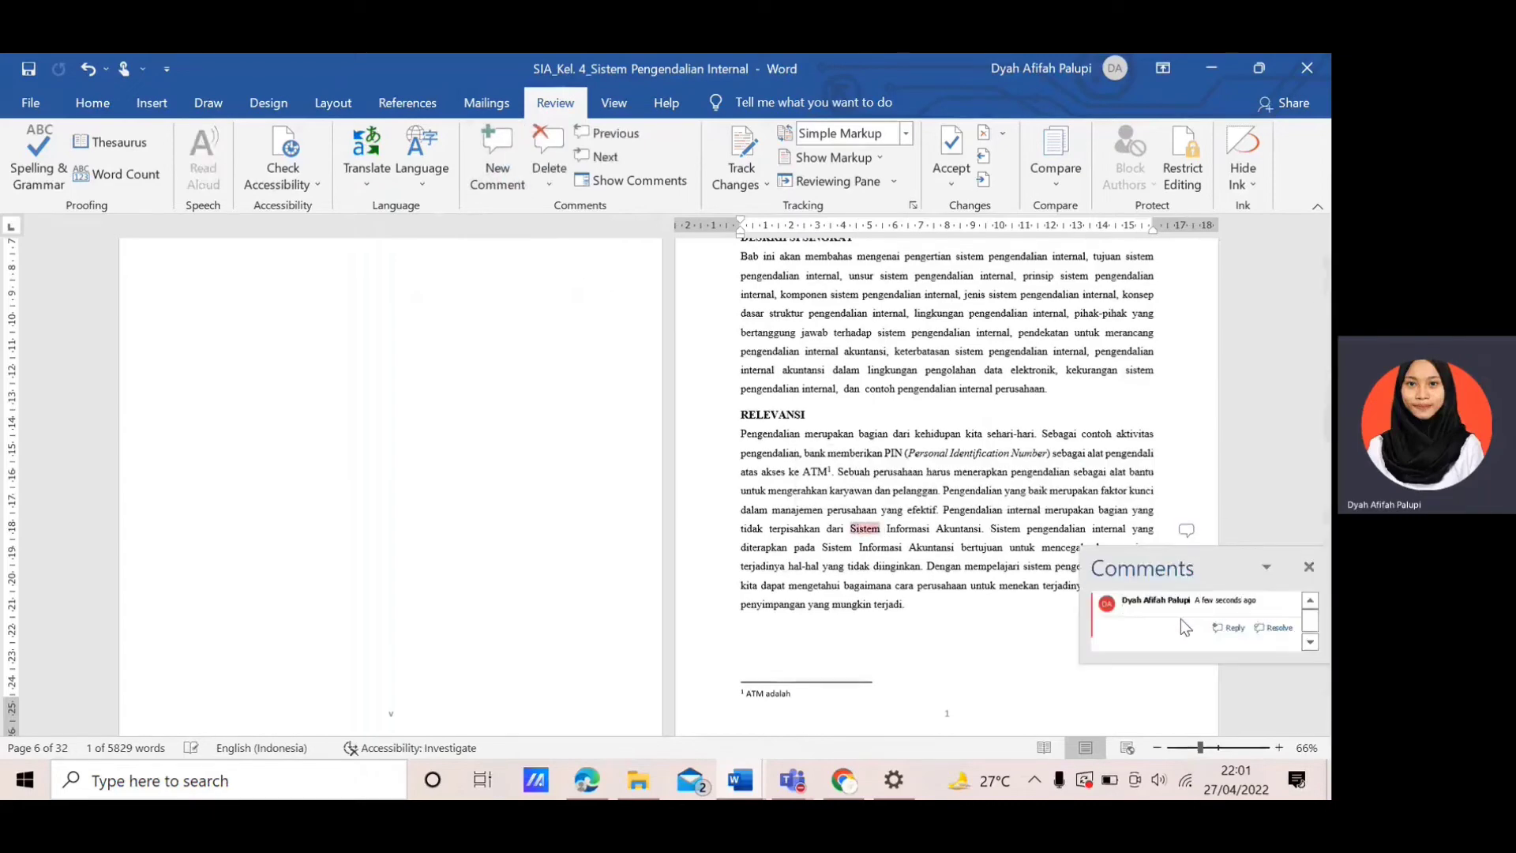
pyautogui.click(792, 780)
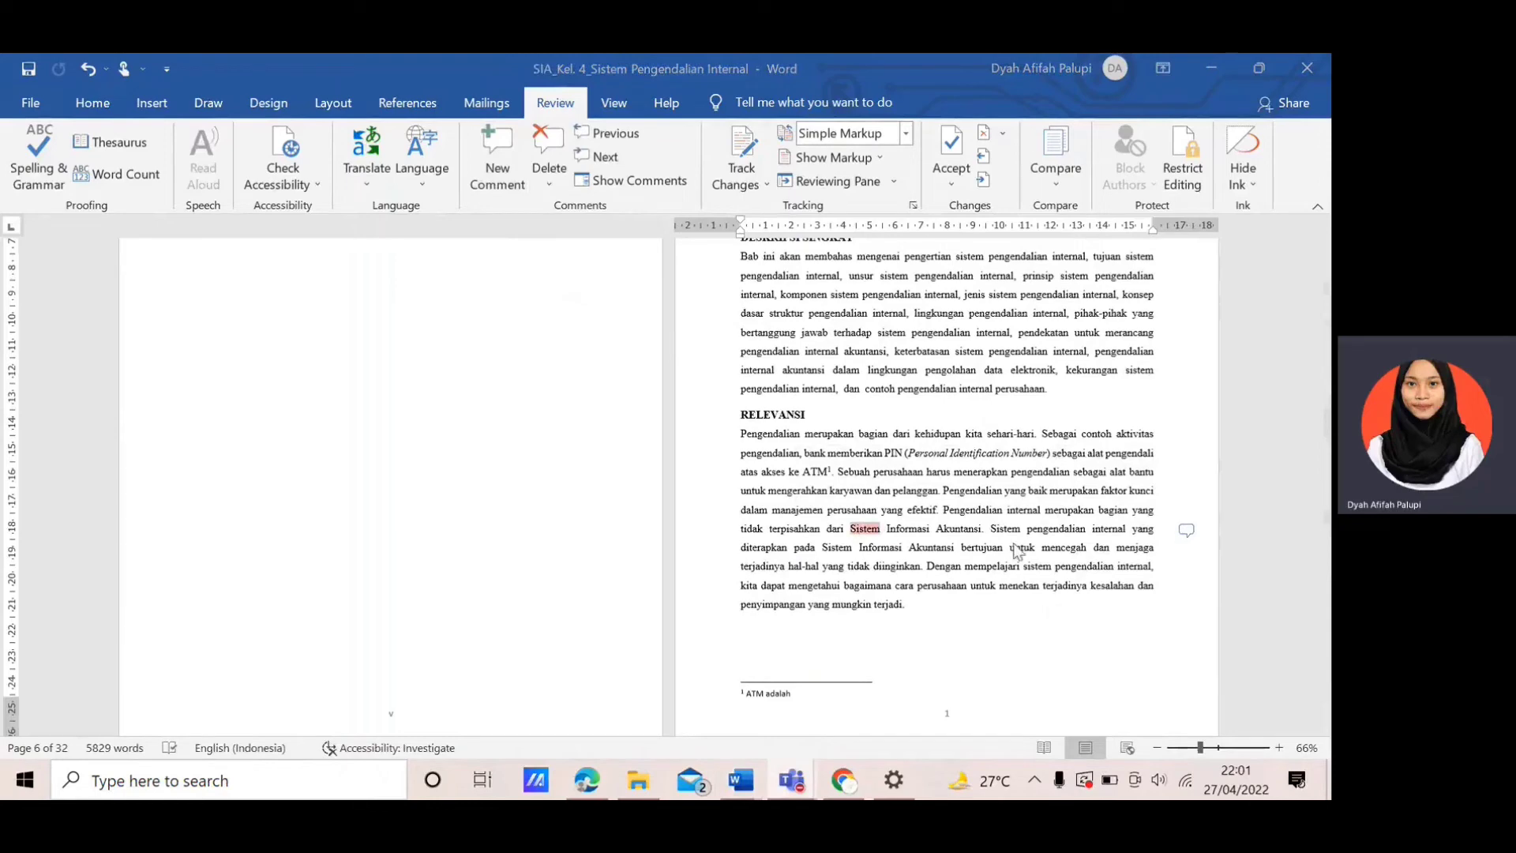
pyautogui.click(1181, 529)
pyautogui.click(1184, 530)
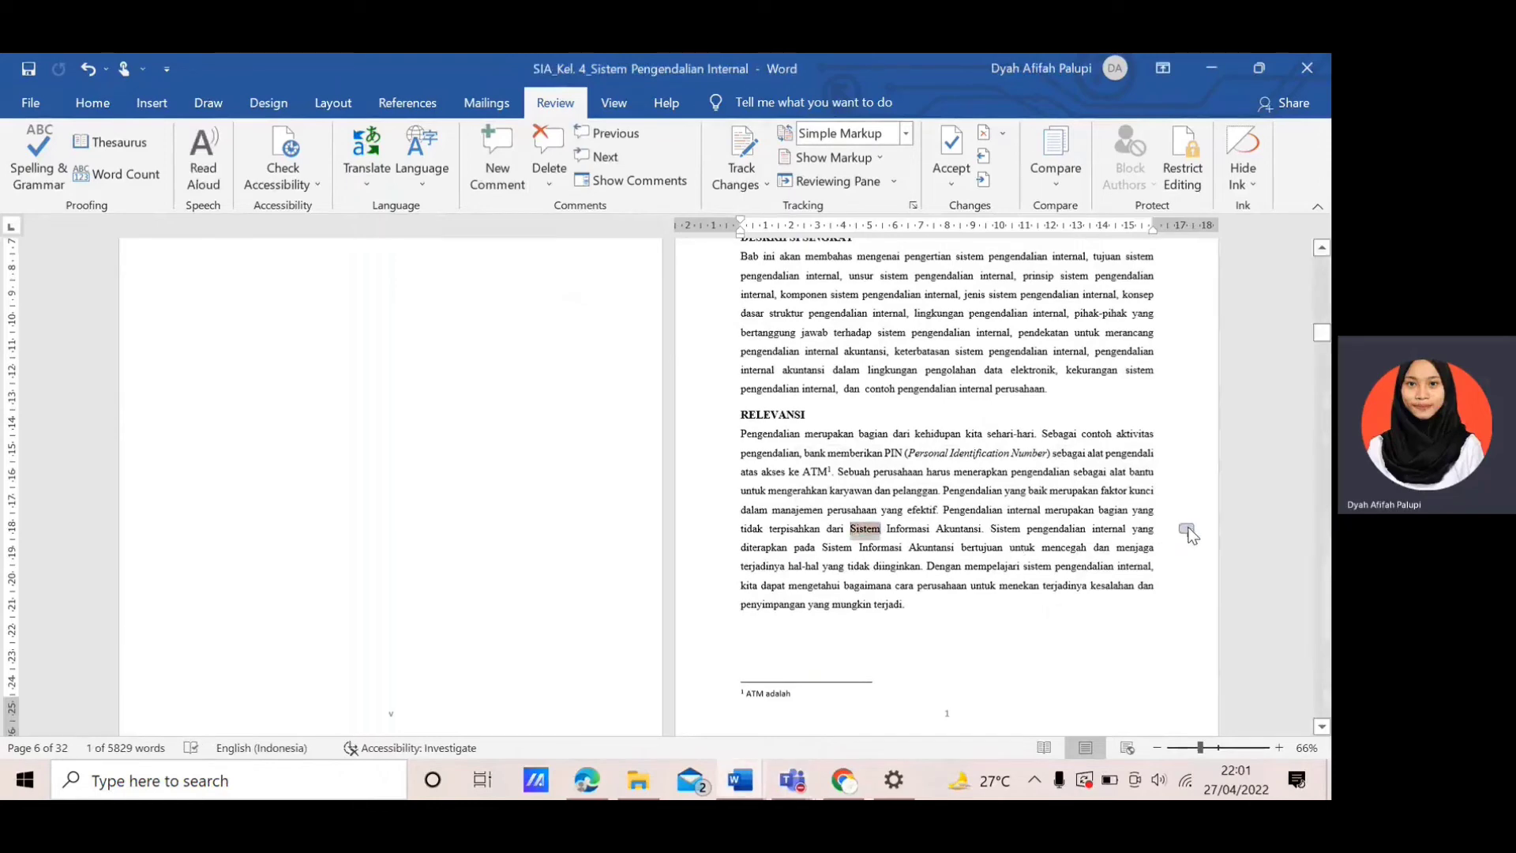
pyautogui.moveTo(1152, 615)
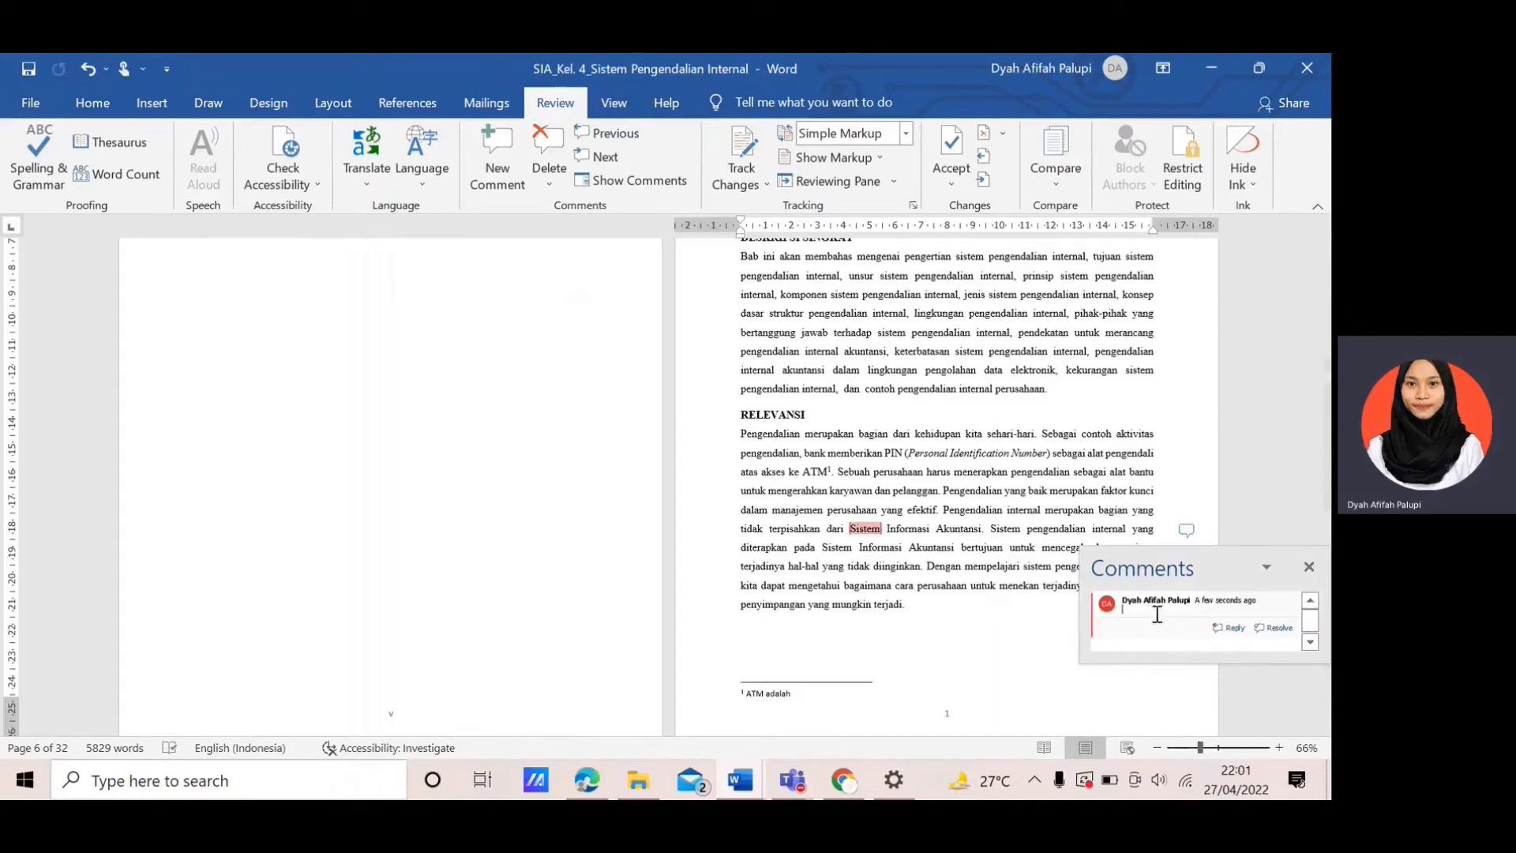
pyautogui.click(1309, 566)
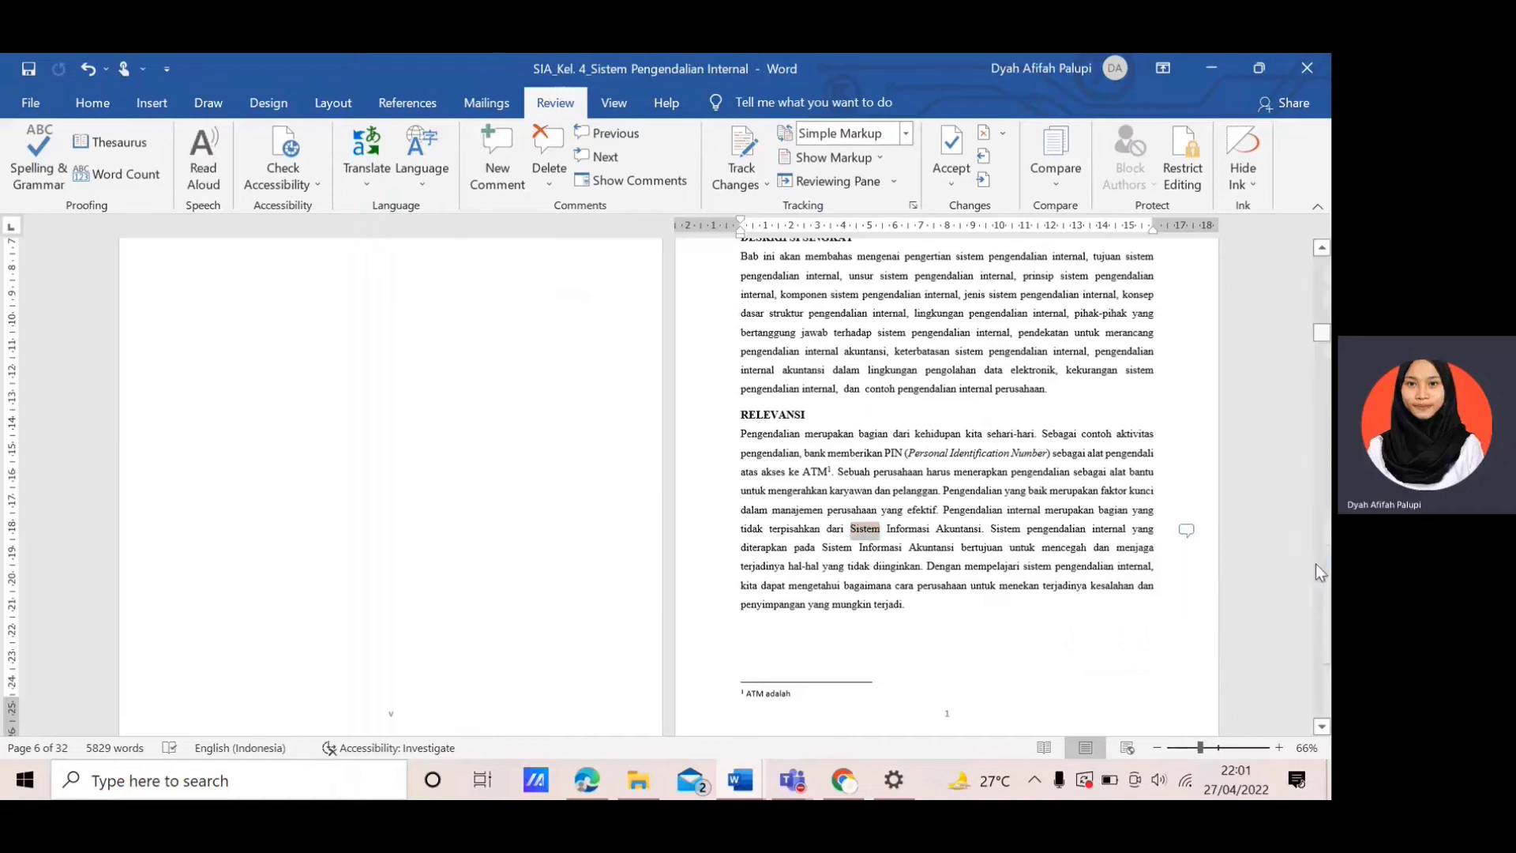
# Delete the comment attached to the word "Sistem" in the RELEVANSI paragraph.
pyautogui.click(558, 168)
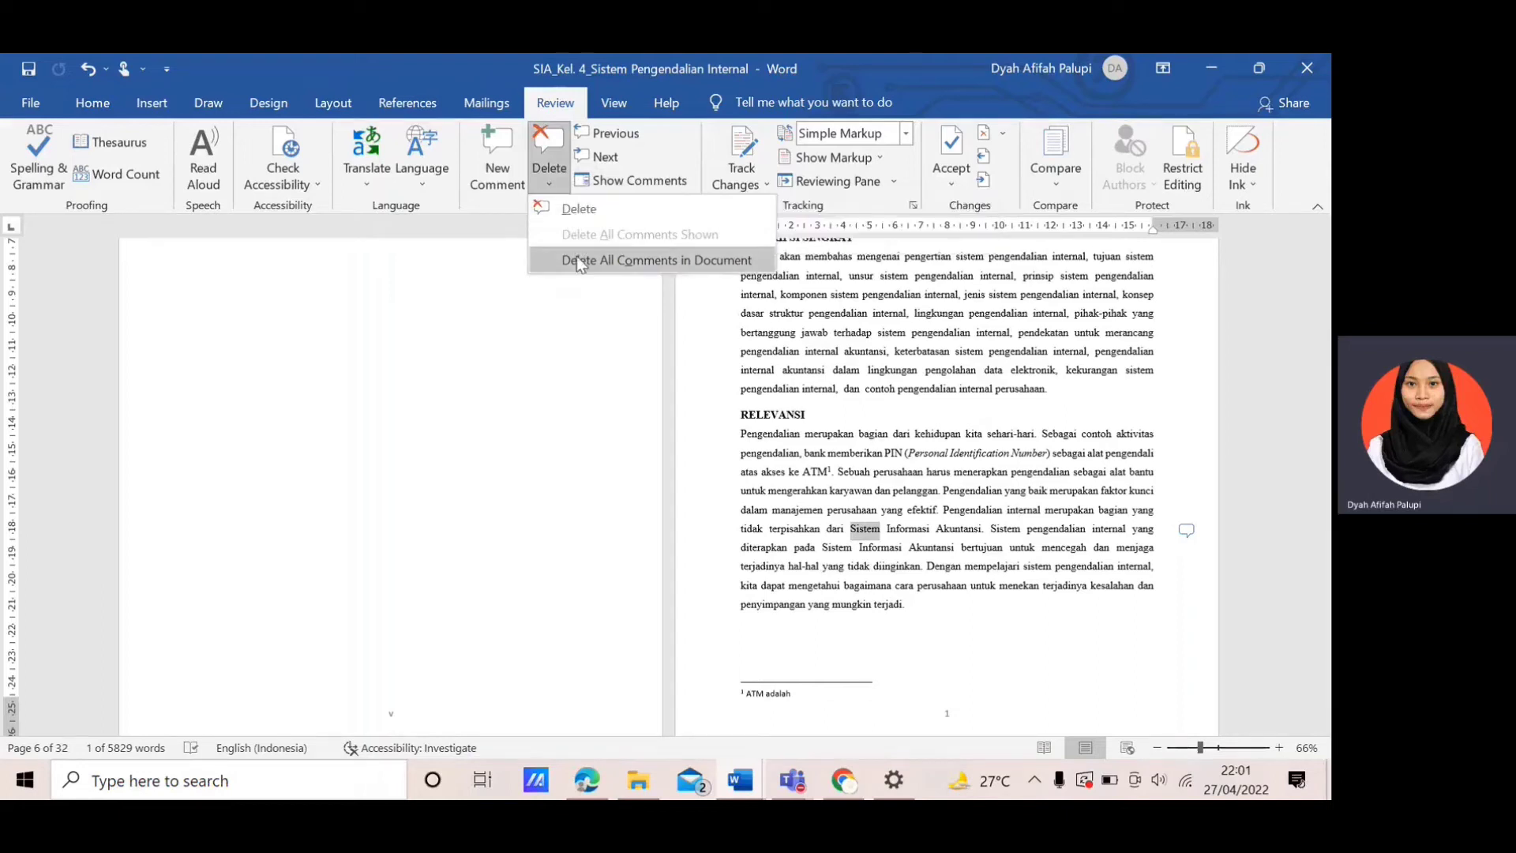
pyautogui.click(570, 210)
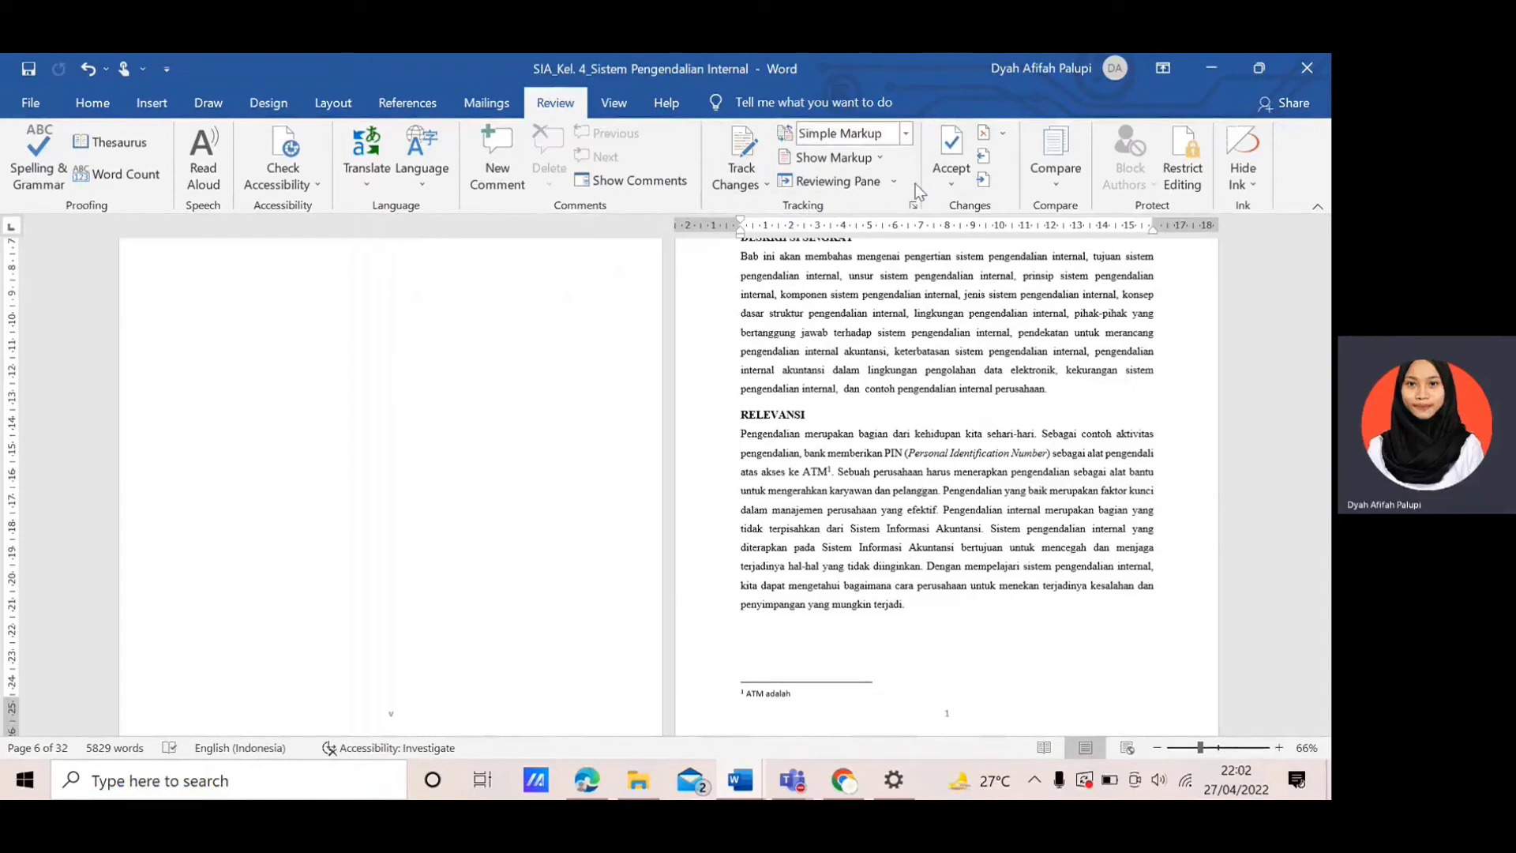
# View the available options for tracking changes and for rejecting changes without running any of them.
pyautogui.click(752, 180)
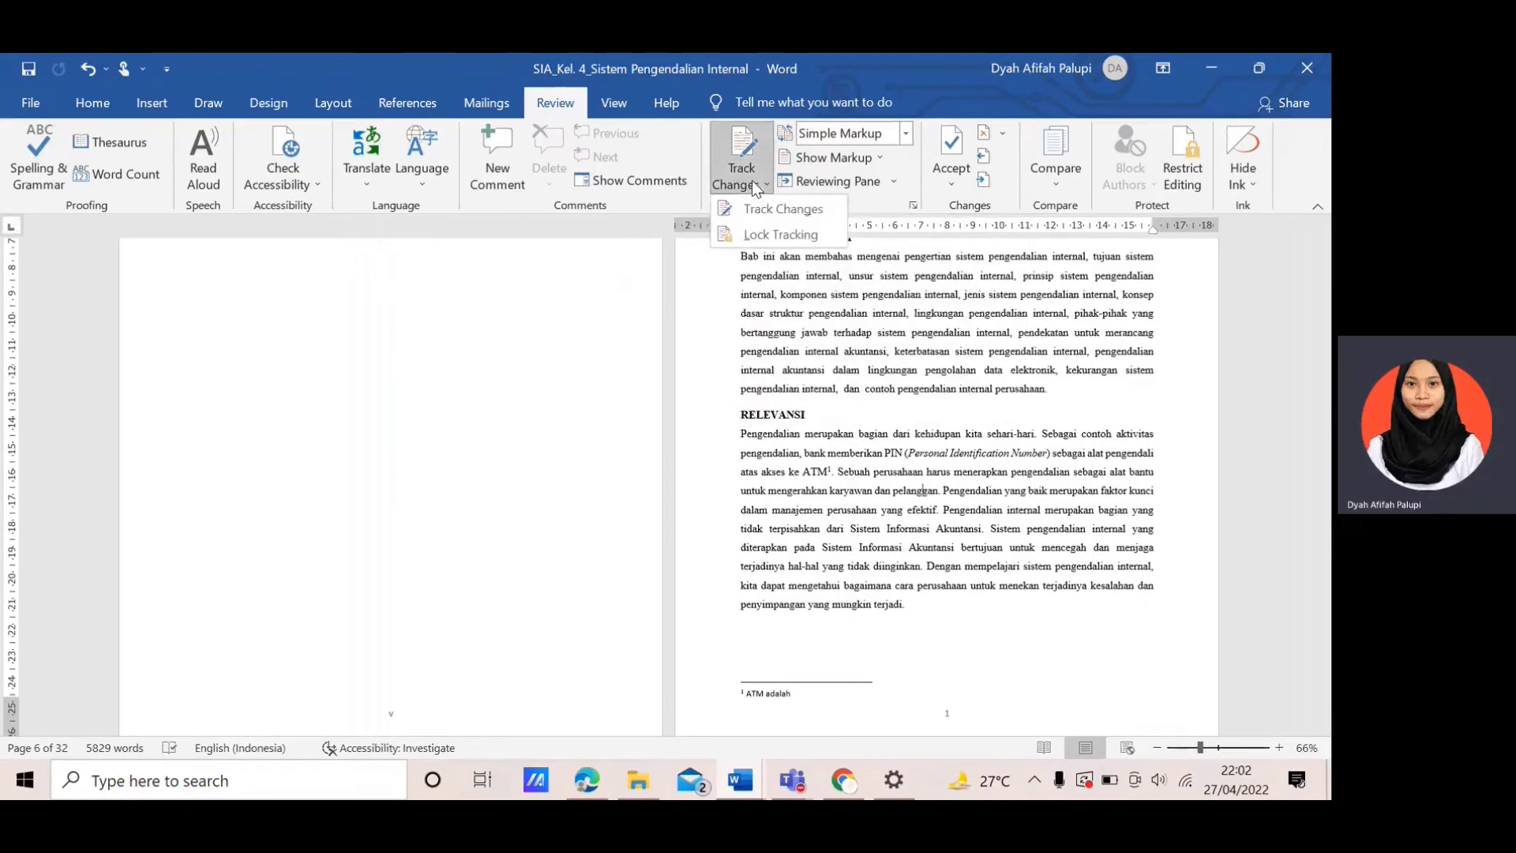
pyautogui.click(752, 180)
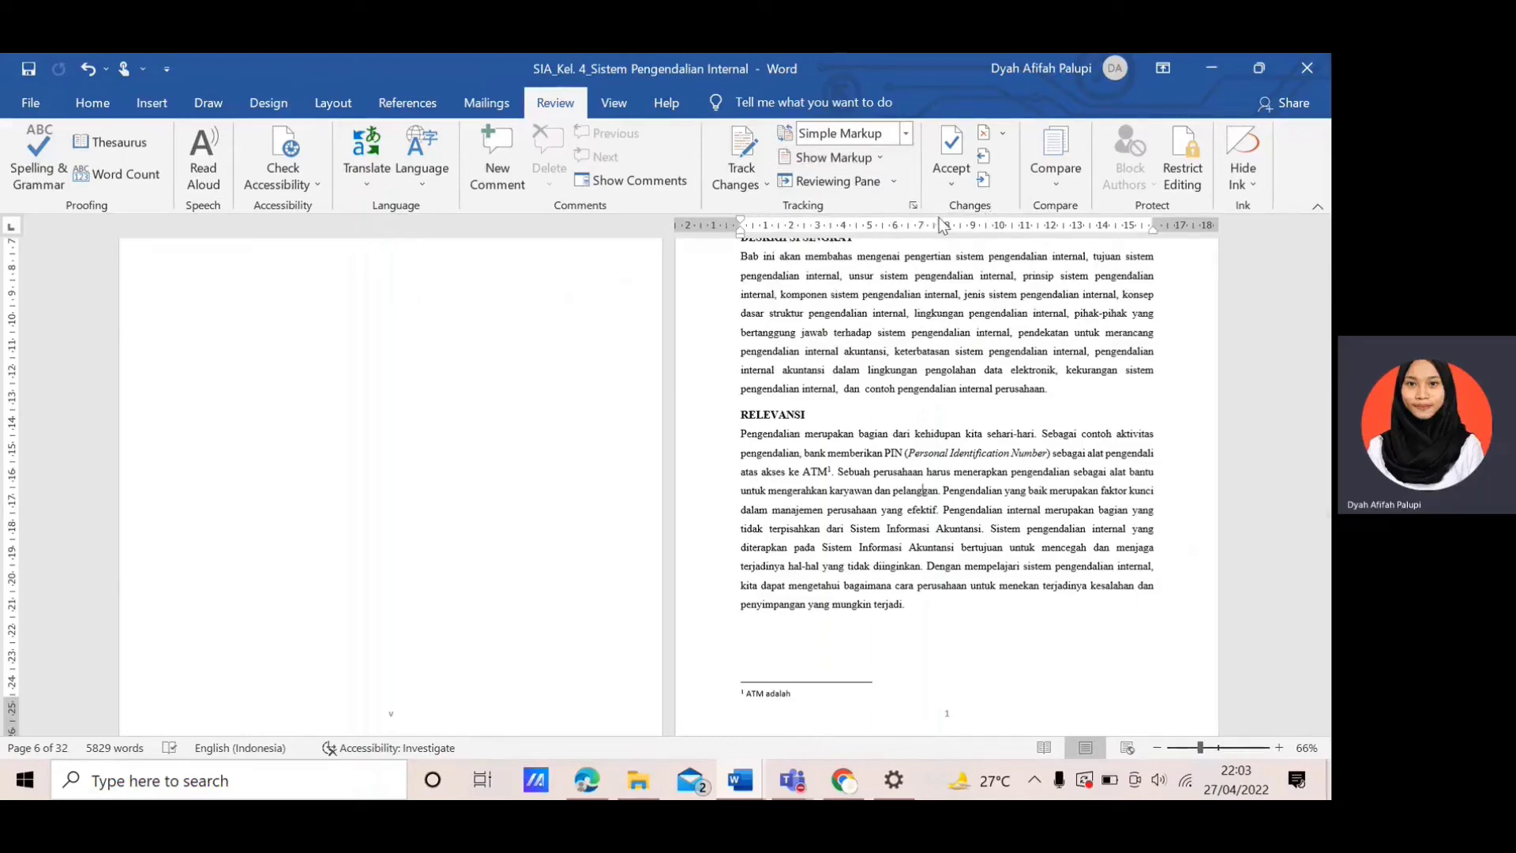
pyautogui.click(1002, 134)
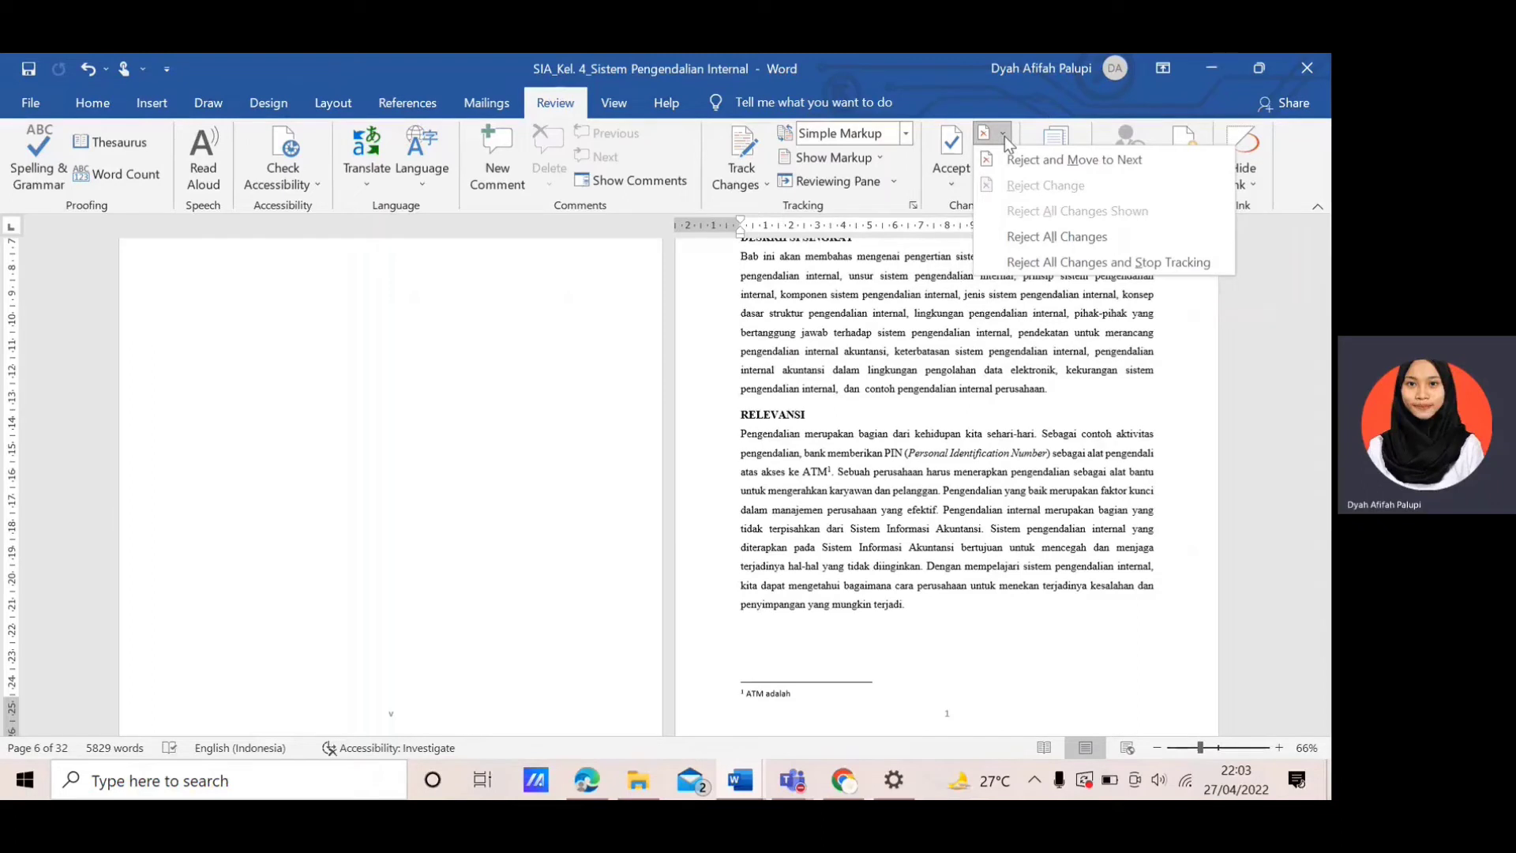
pyautogui.click(1004, 136)
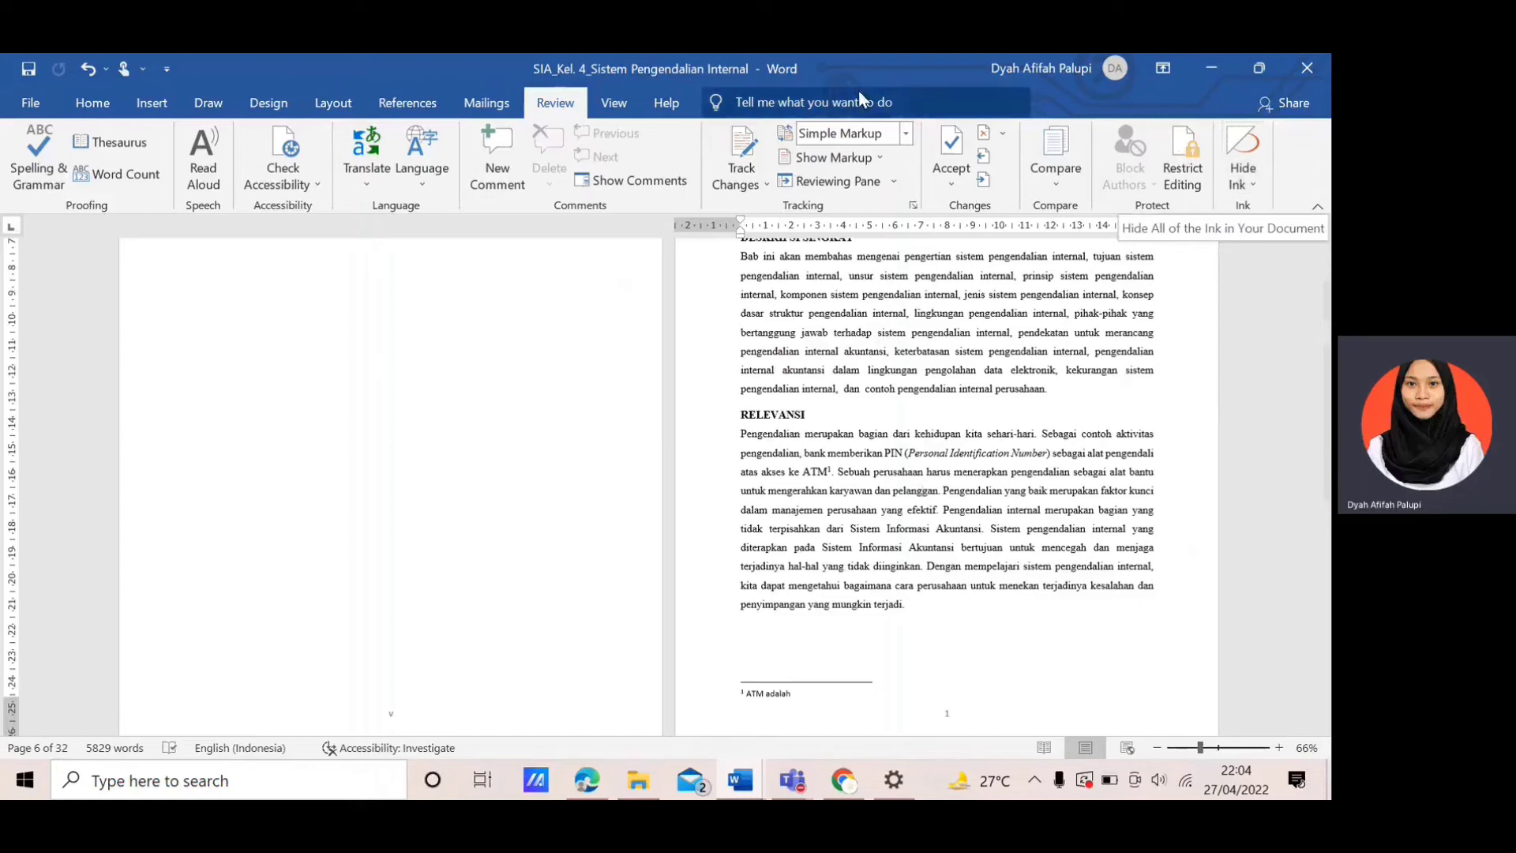
# View the report in Read Mode and return it to Print Layout.
pyautogui.click(600, 102)
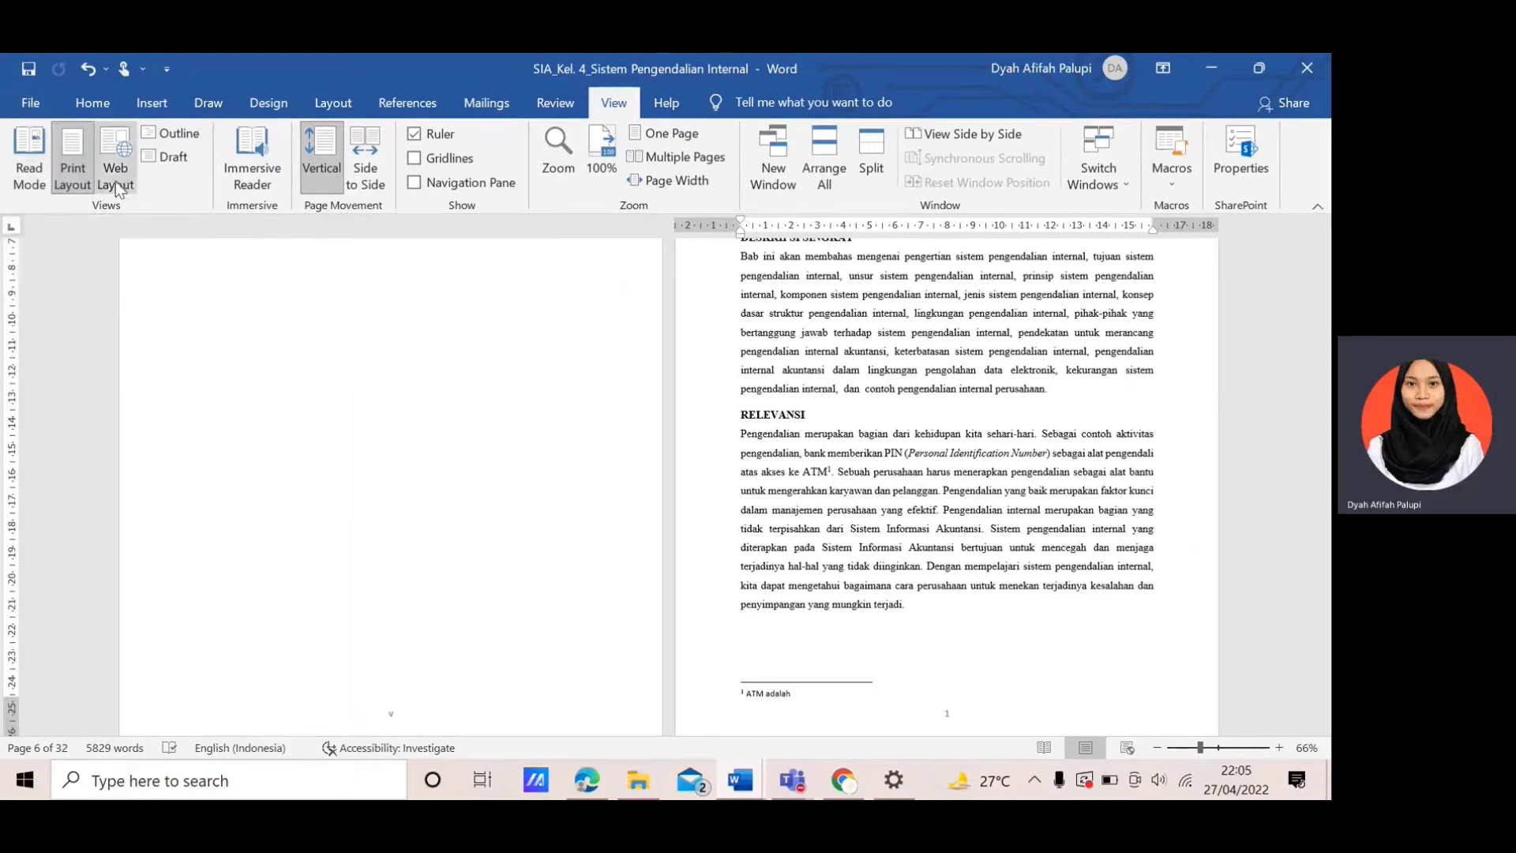
pyautogui.click(30, 176)
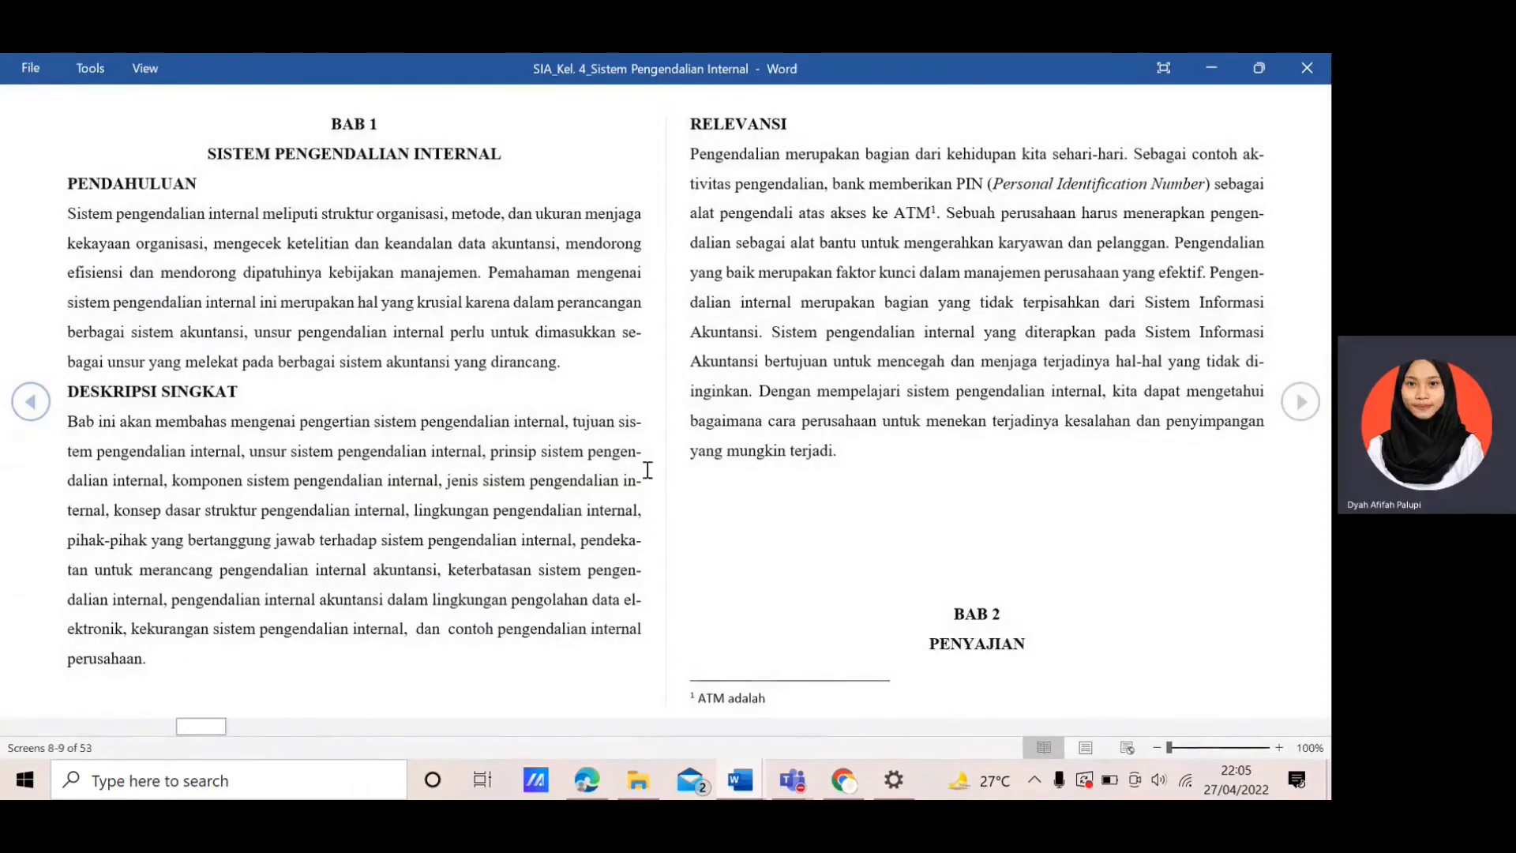
pyautogui.click(1082, 747)
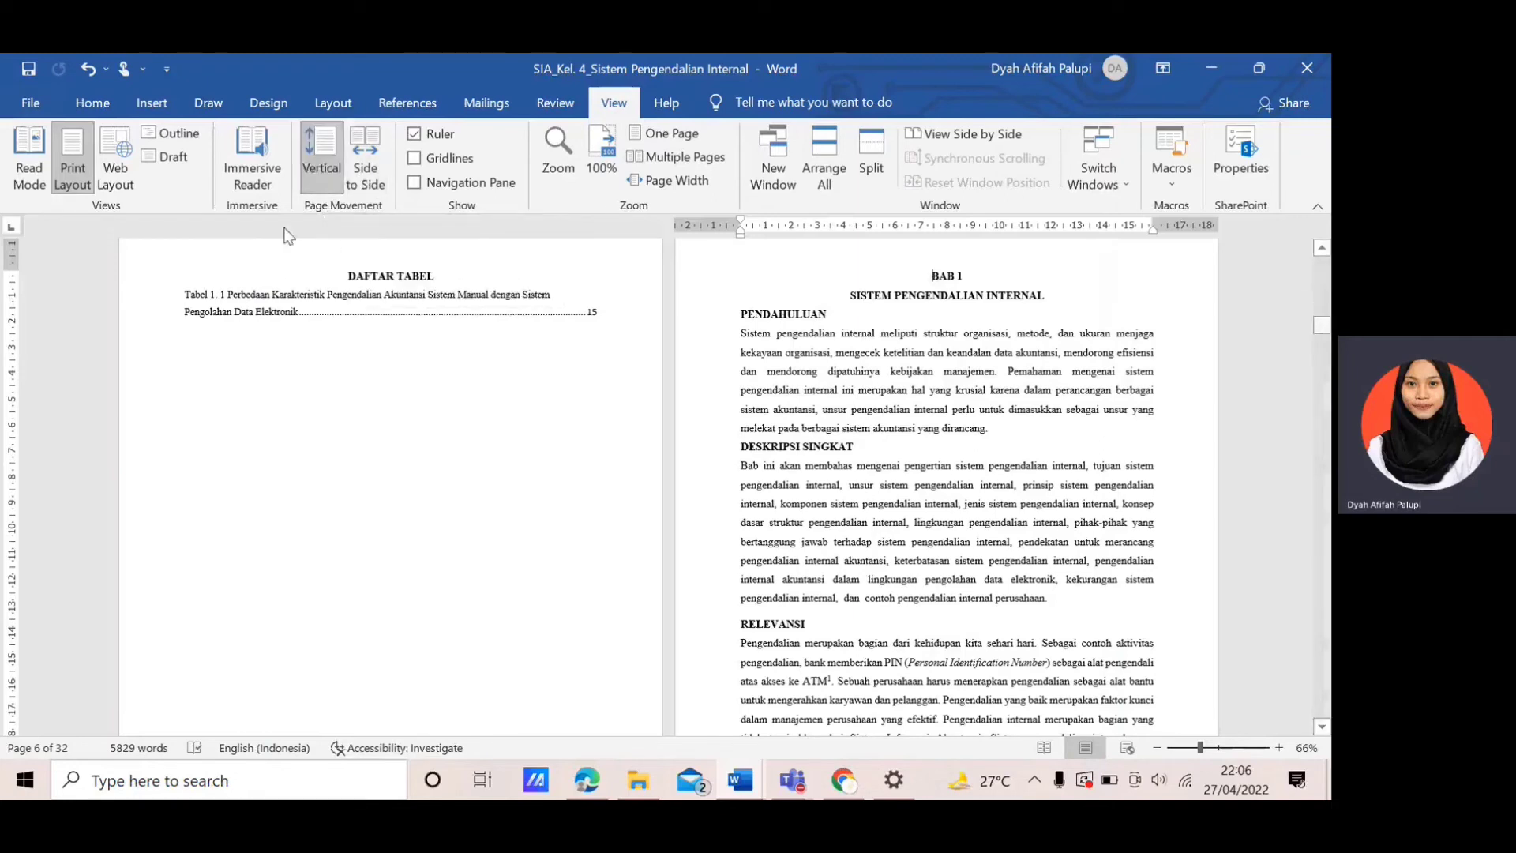
# View the report with Side to Side page movement and restore Vertical page movement.
pyautogui.click(364, 146)
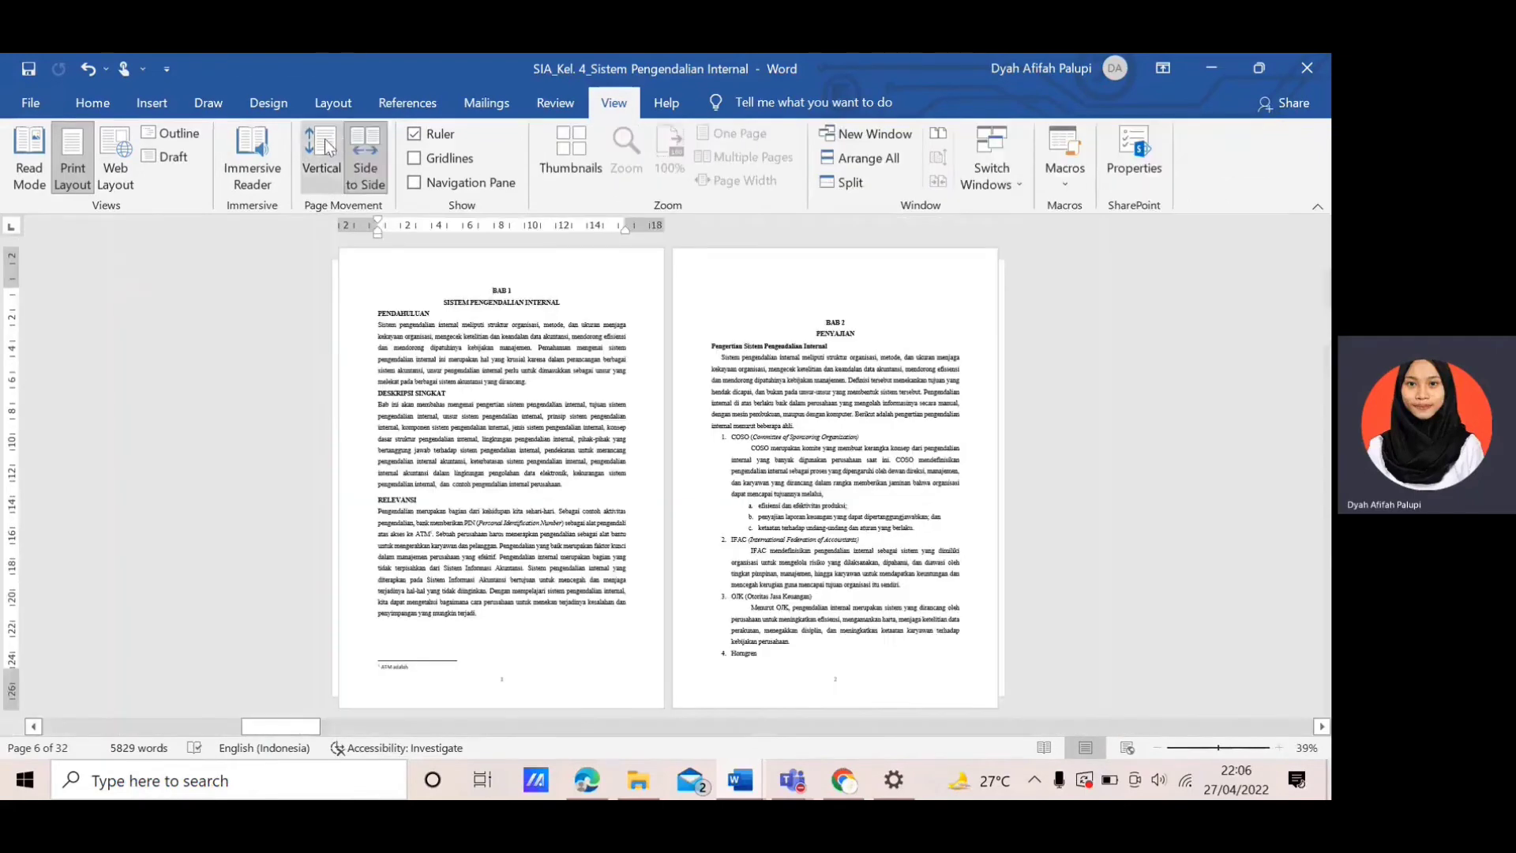
pyautogui.click(321, 158)
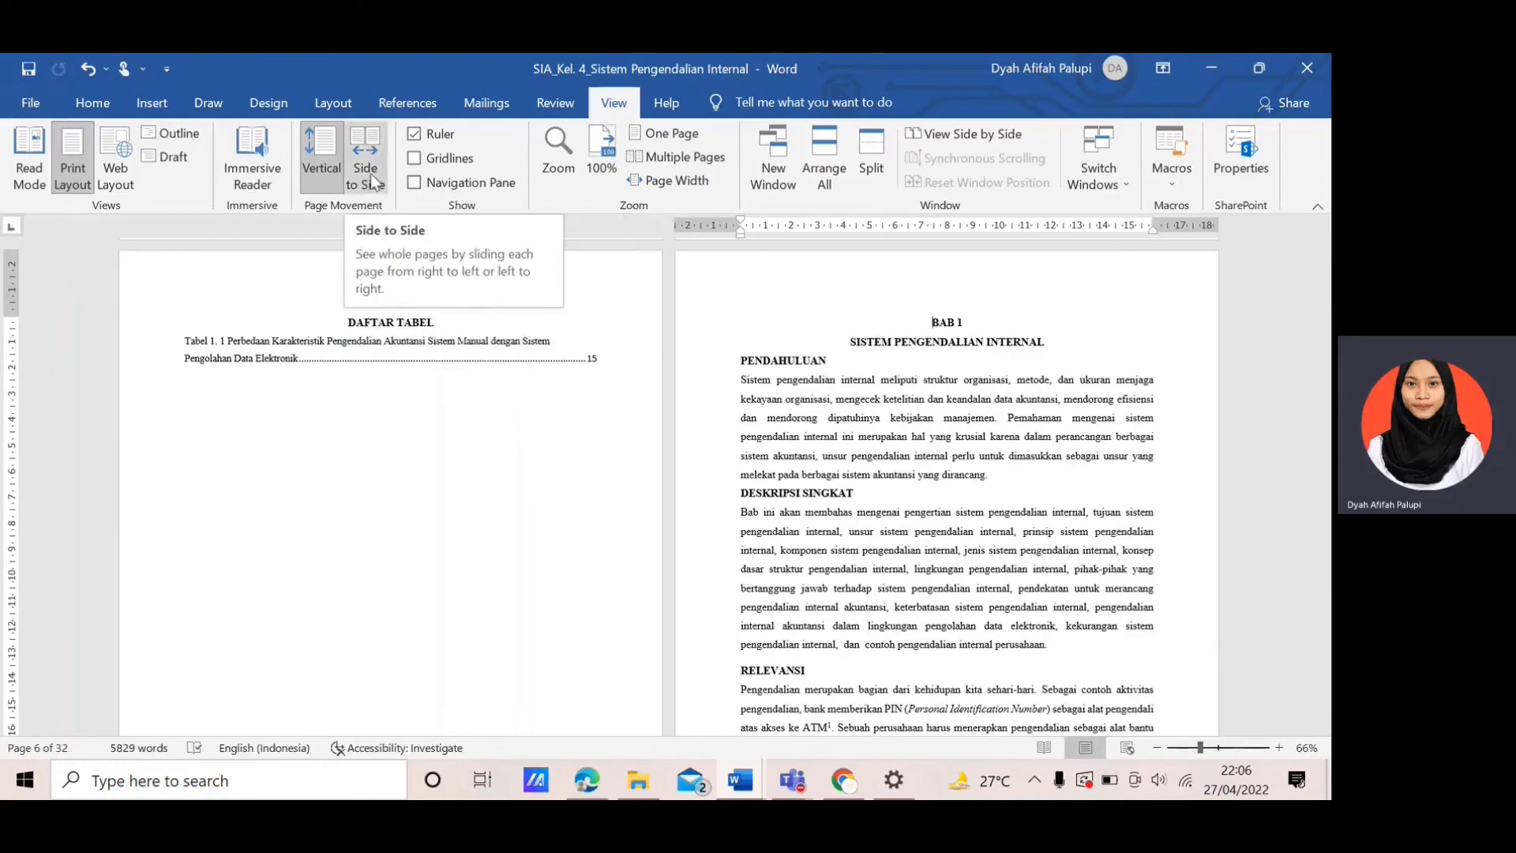
# Hide and redisplay the ruler, and turn the page gridlines on and off again.
pyautogui.click(419, 134)
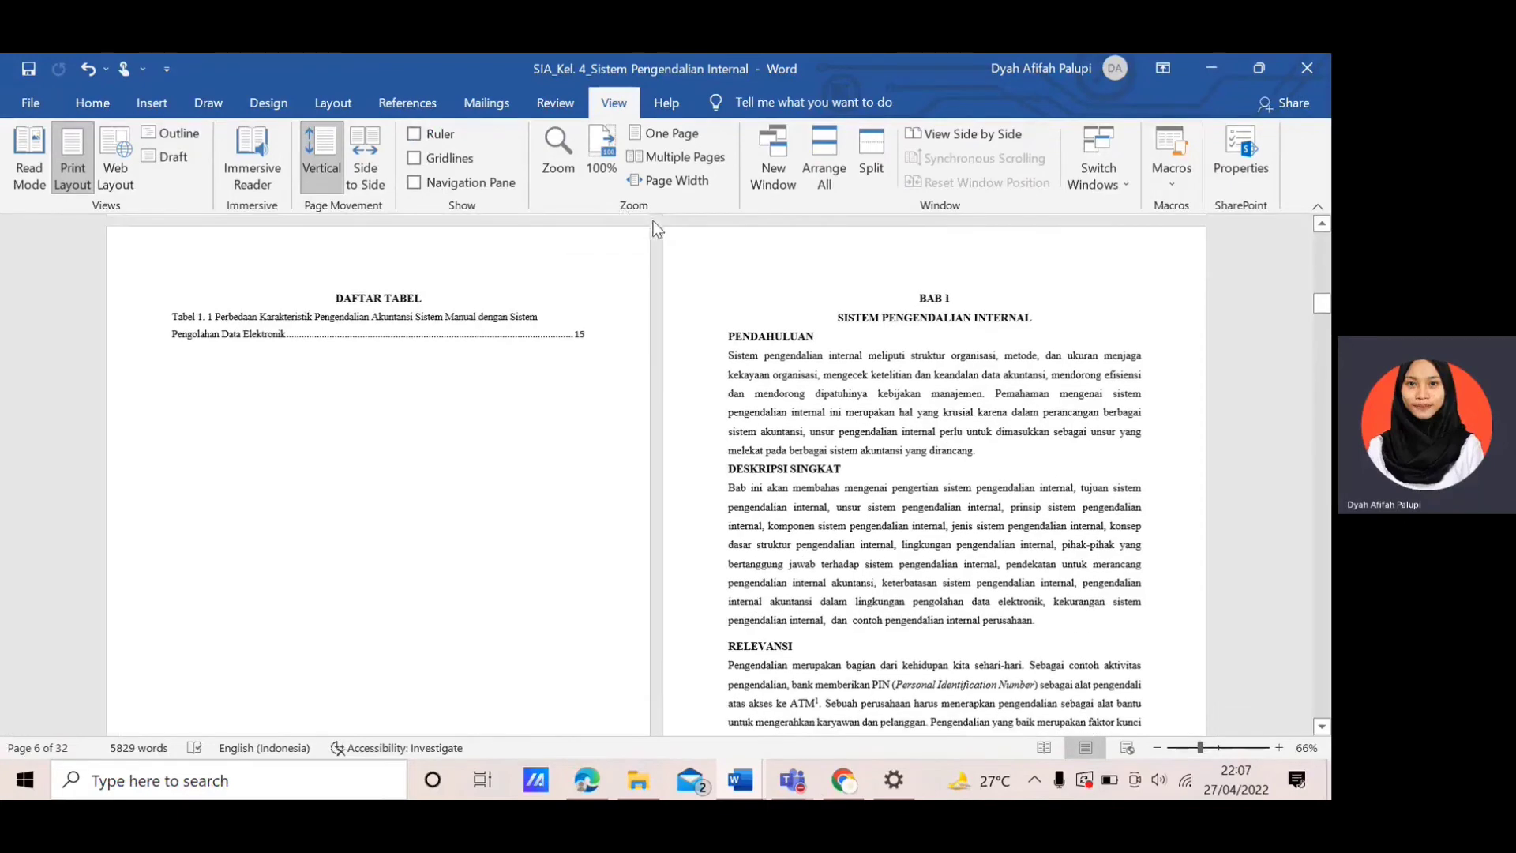
pyautogui.click(419, 134)
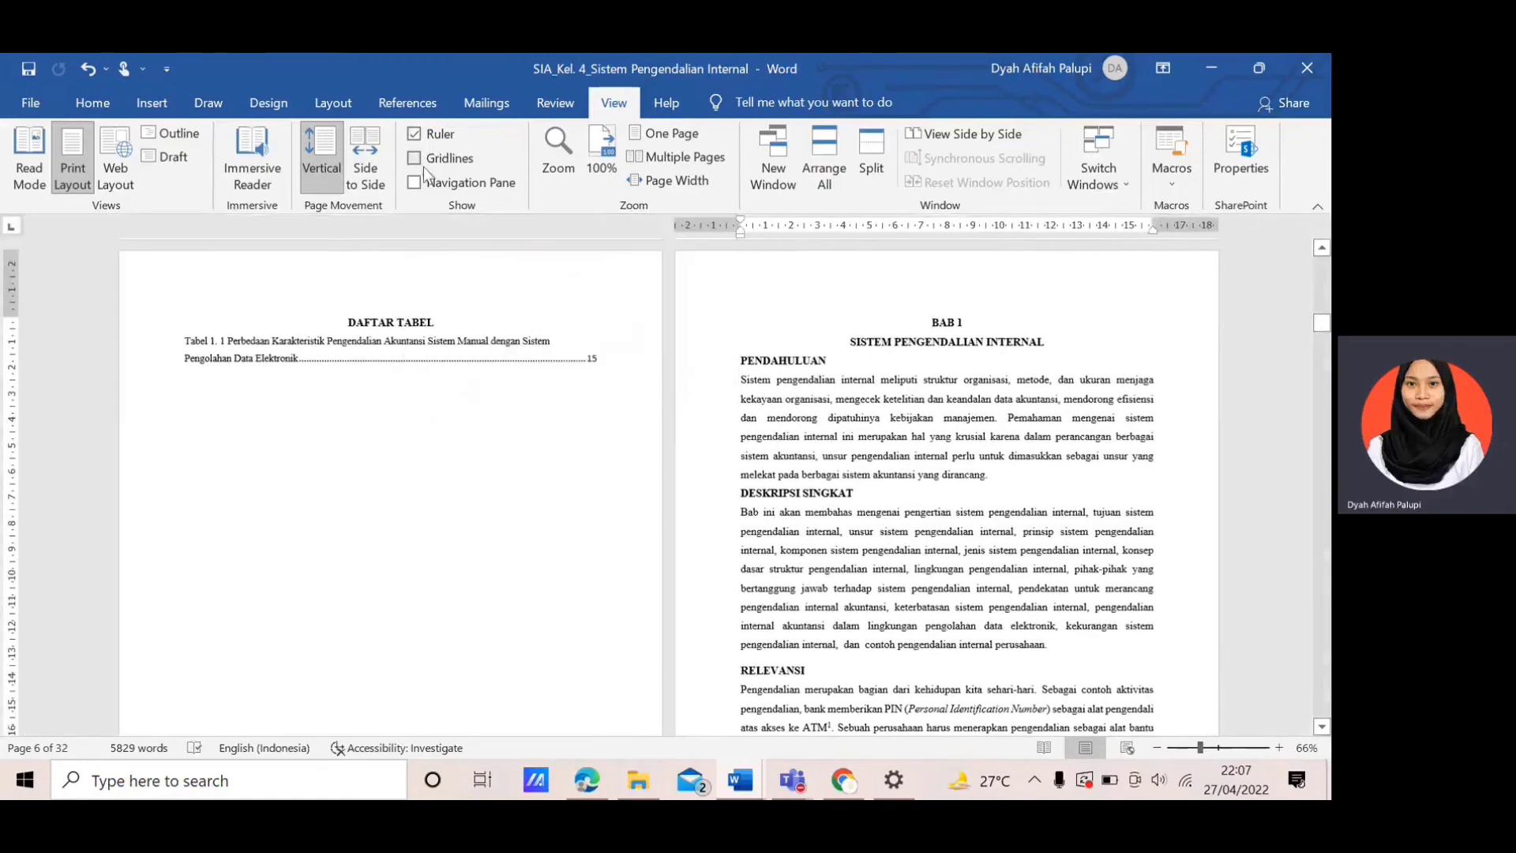
pyautogui.click(418, 163)
pyautogui.click(415, 158)
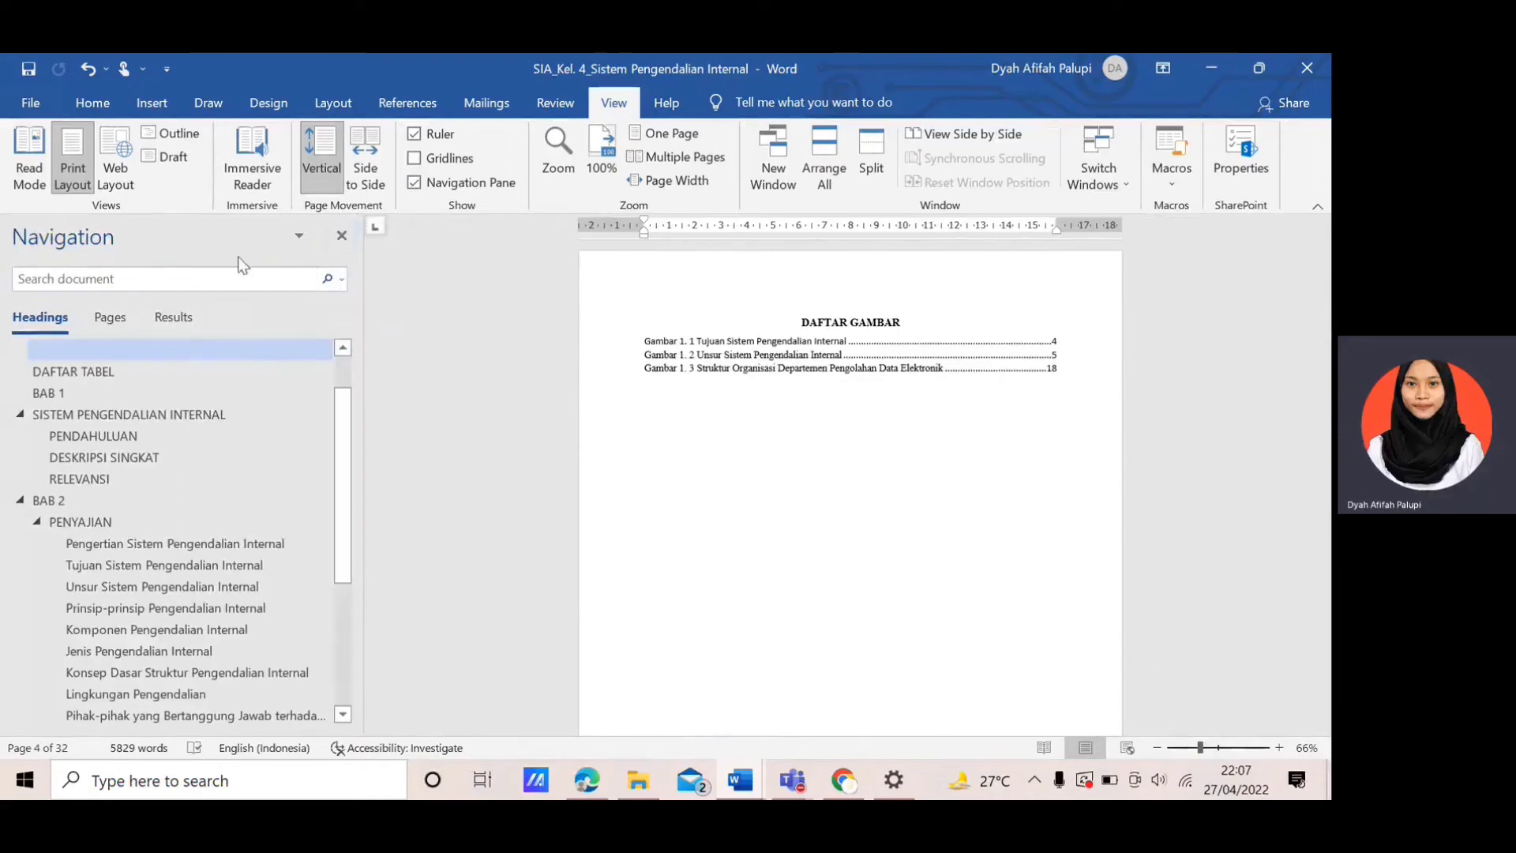
# View the Navigation pane's headings and document search, and close the pane without searching.
pyautogui.click(206, 275)
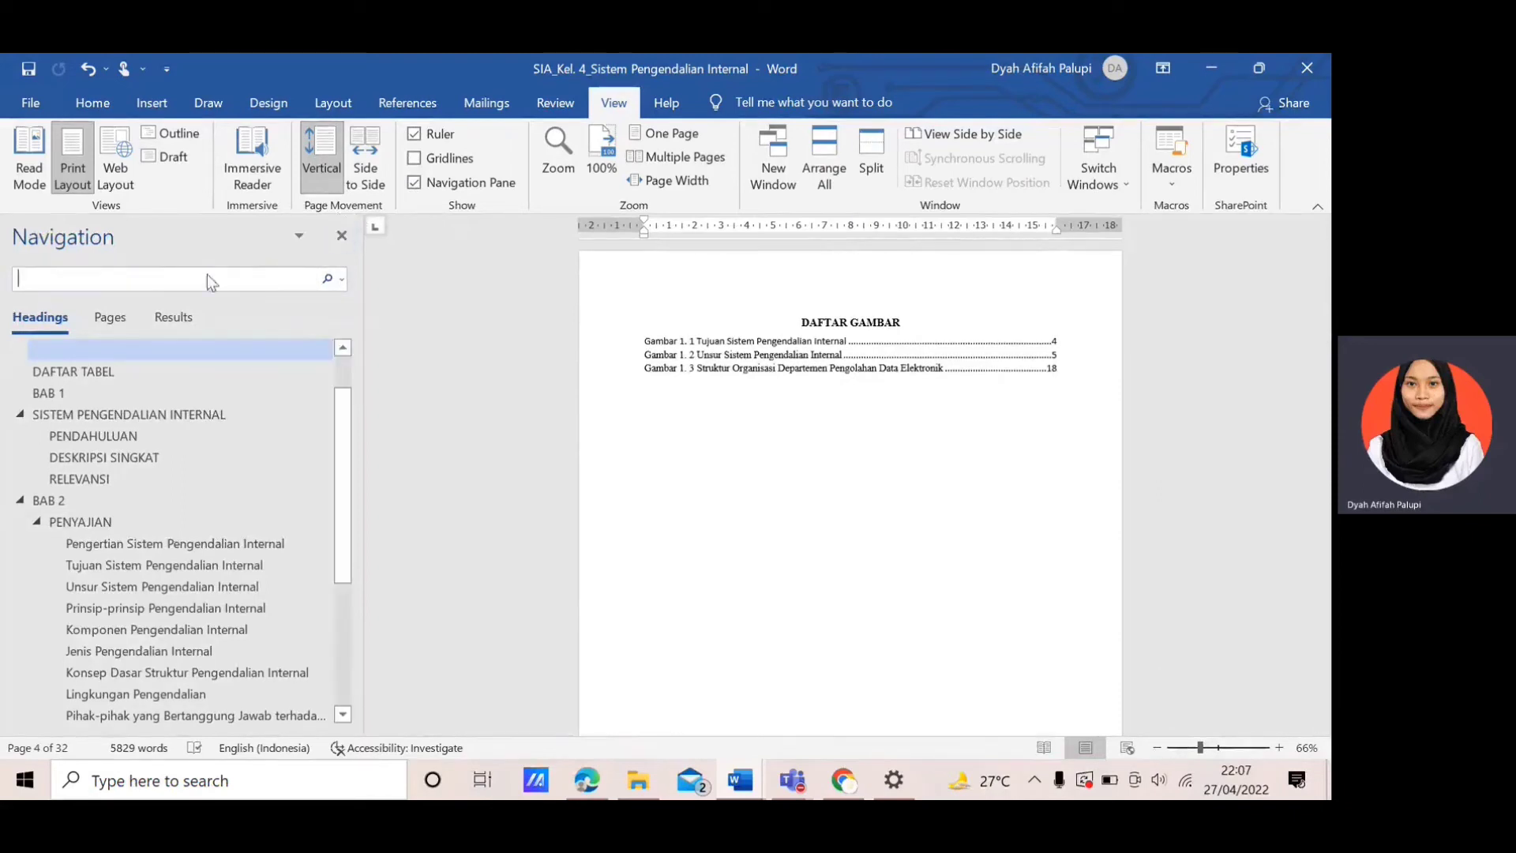
pyautogui.click(340, 237)
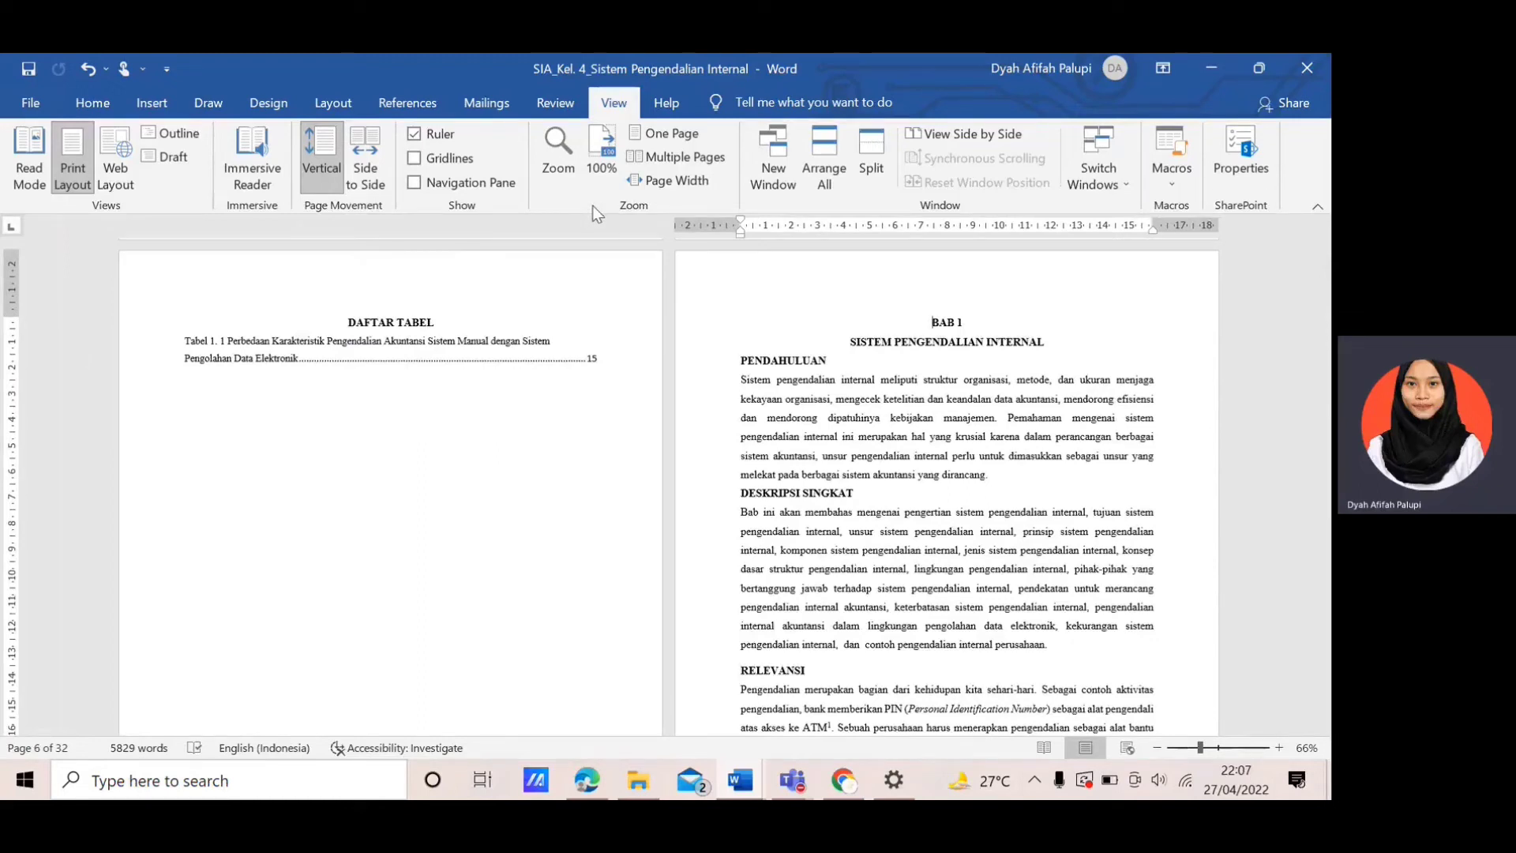
# Set the document zoom to 75% using the preset in the Zoom settings.
pyautogui.click(559, 162)
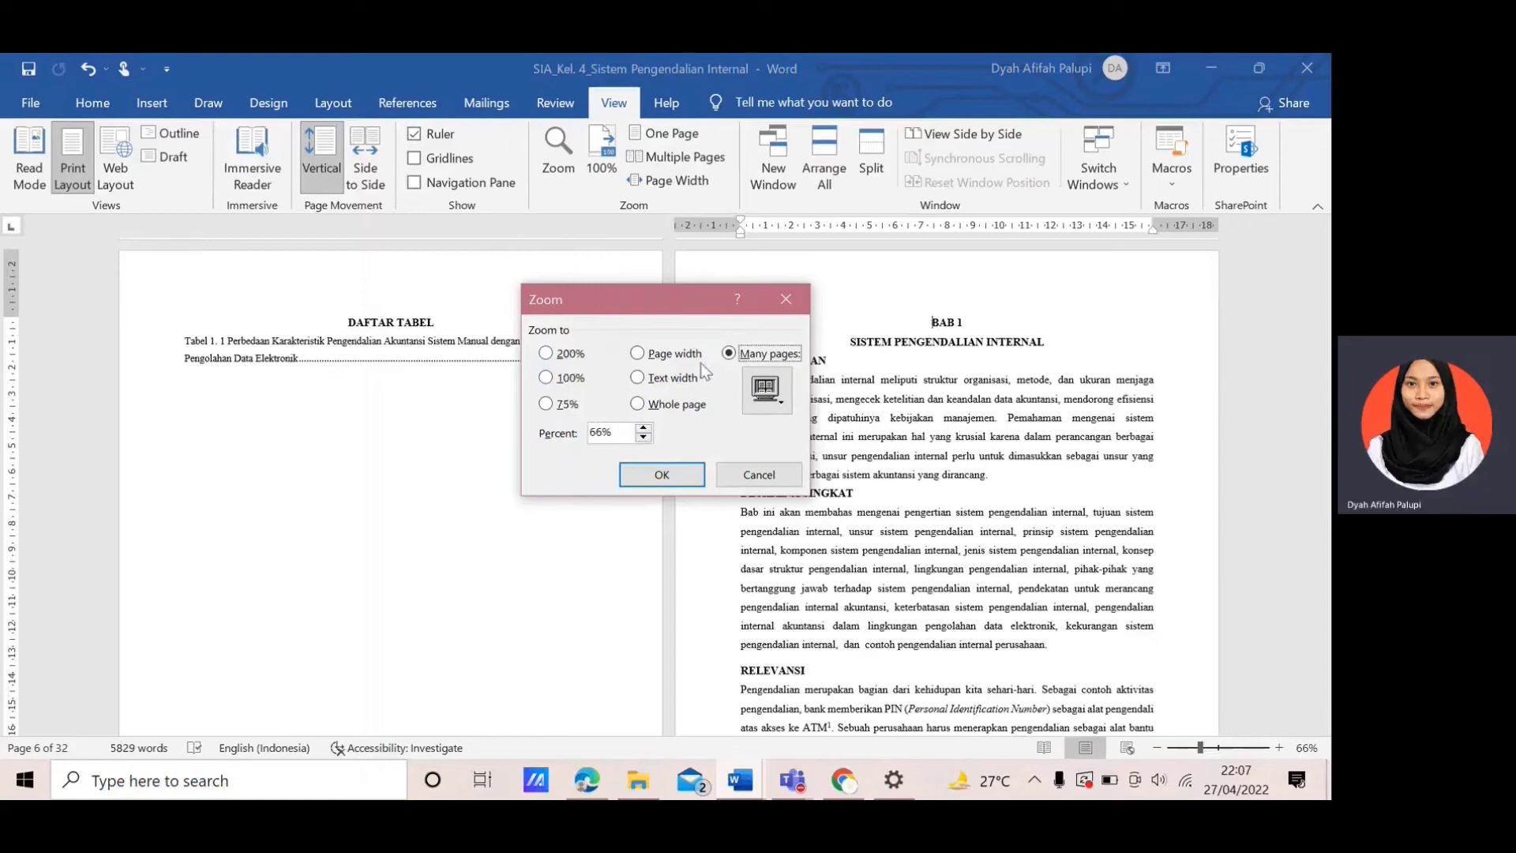
pyautogui.click(754, 474)
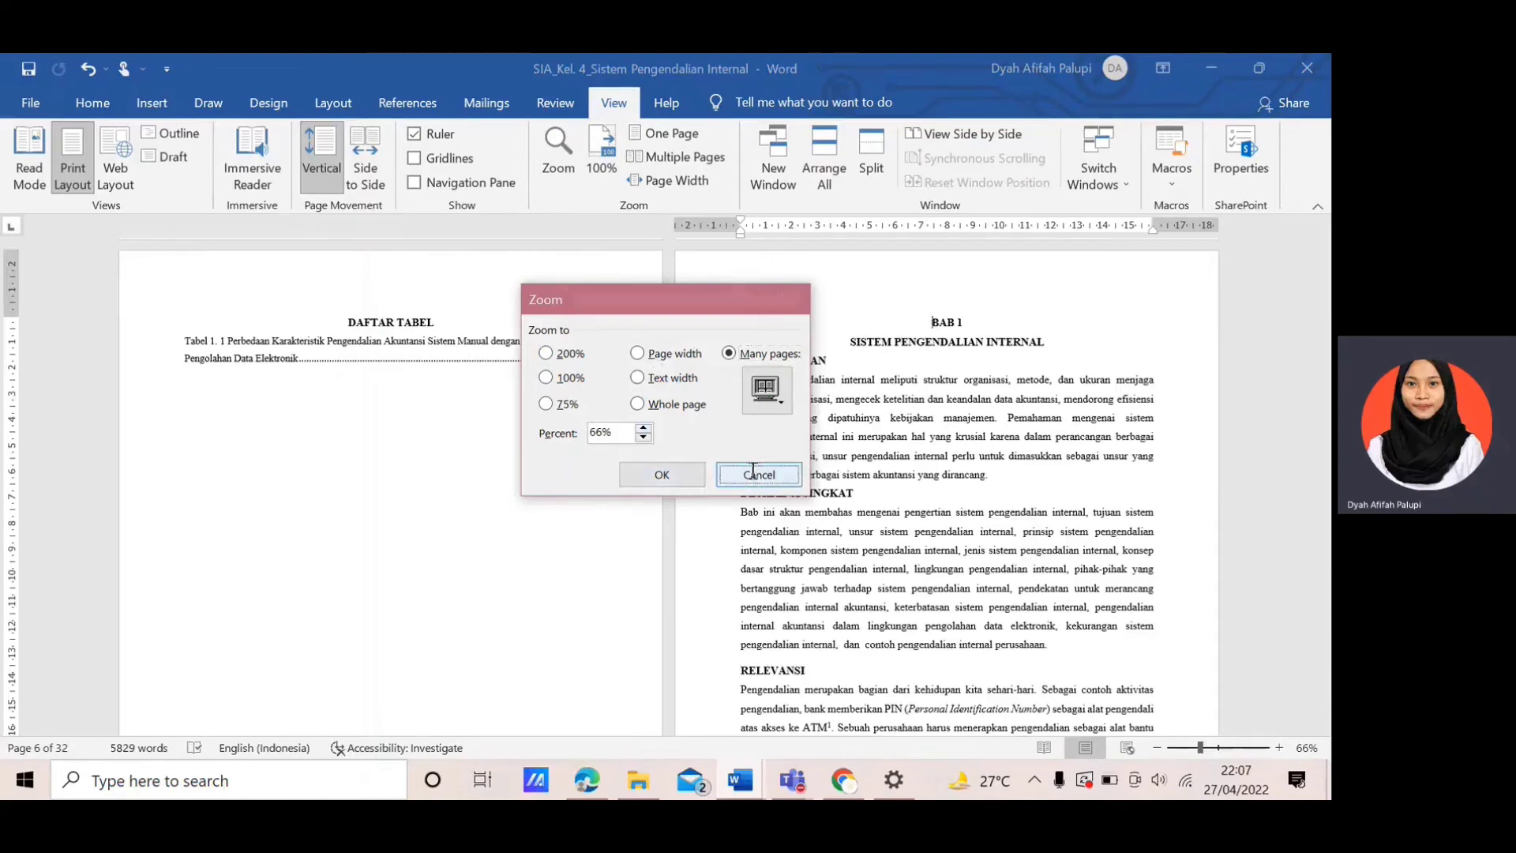
pyautogui.click(562, 166)
pyautogui.click(569, 405)
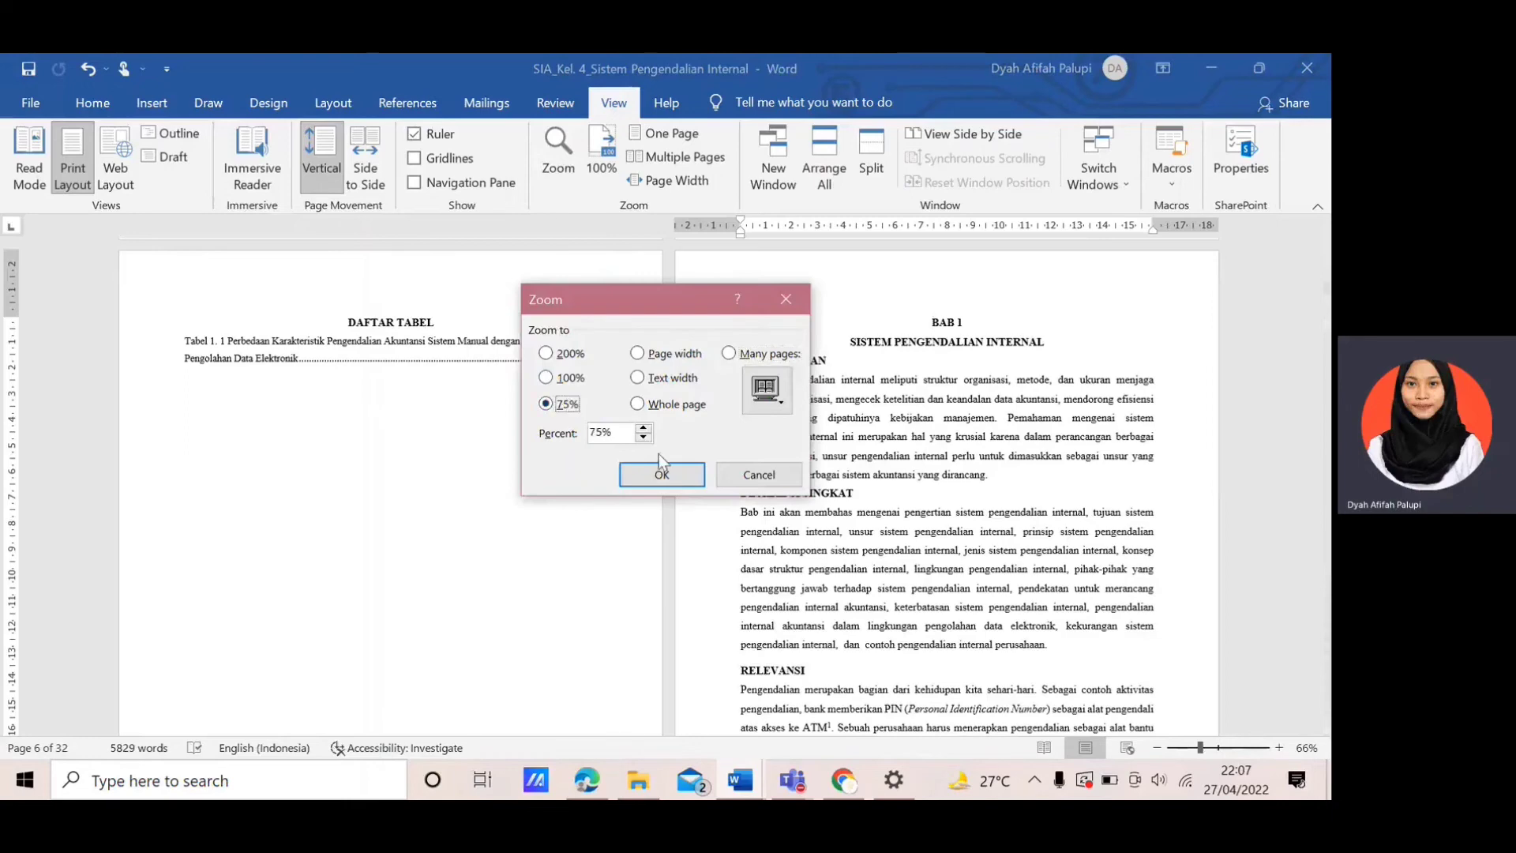
pyautogui.click(668, 476)
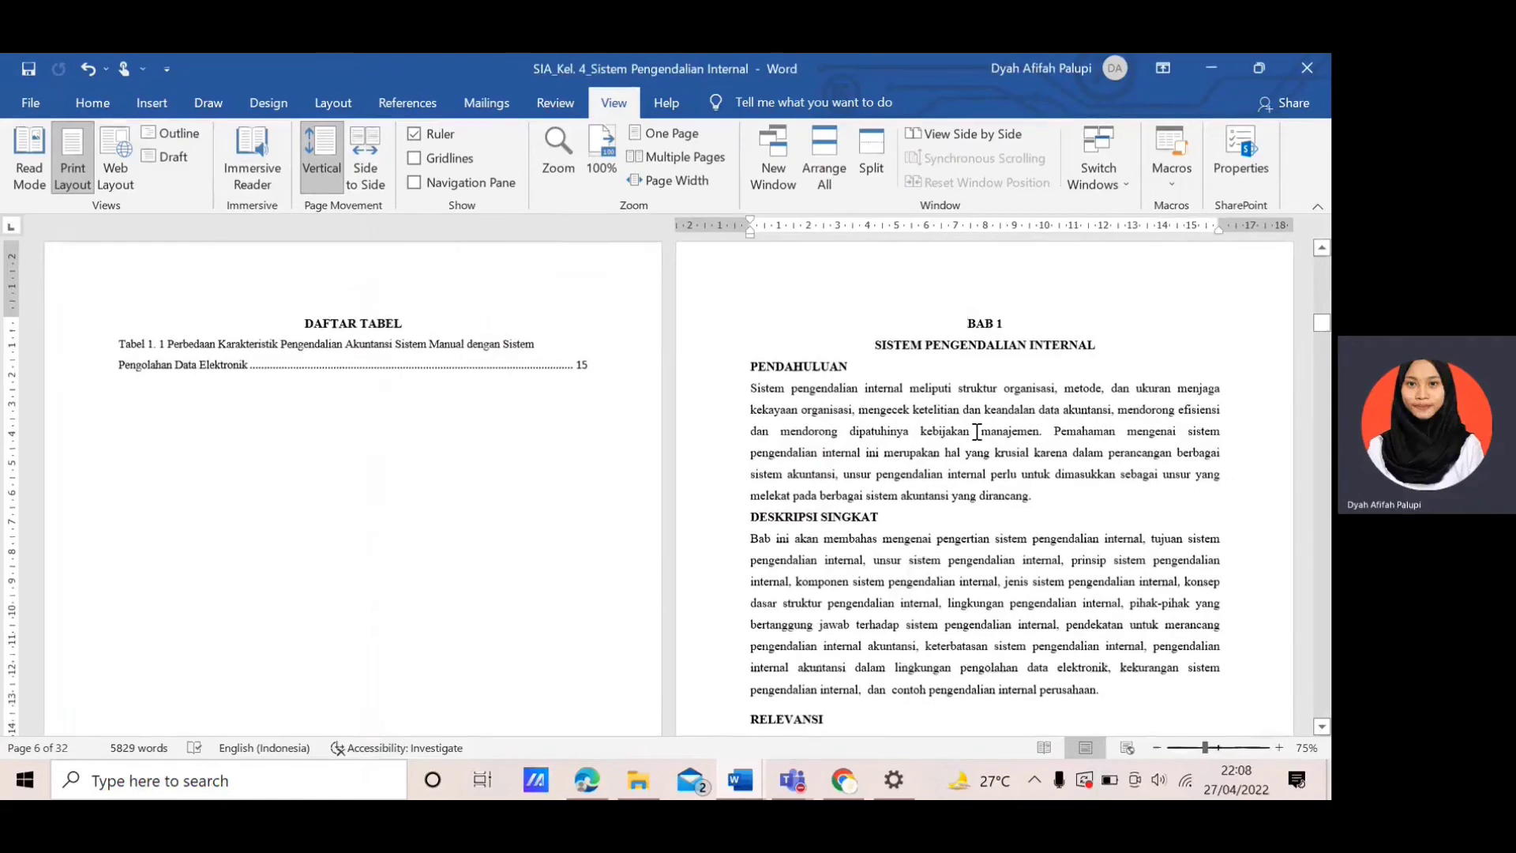
# Compare the 100%, One Page, Multiple Pages and Page Width zoom presets, finishing with One Page.
pyautogui.click(596, 172)
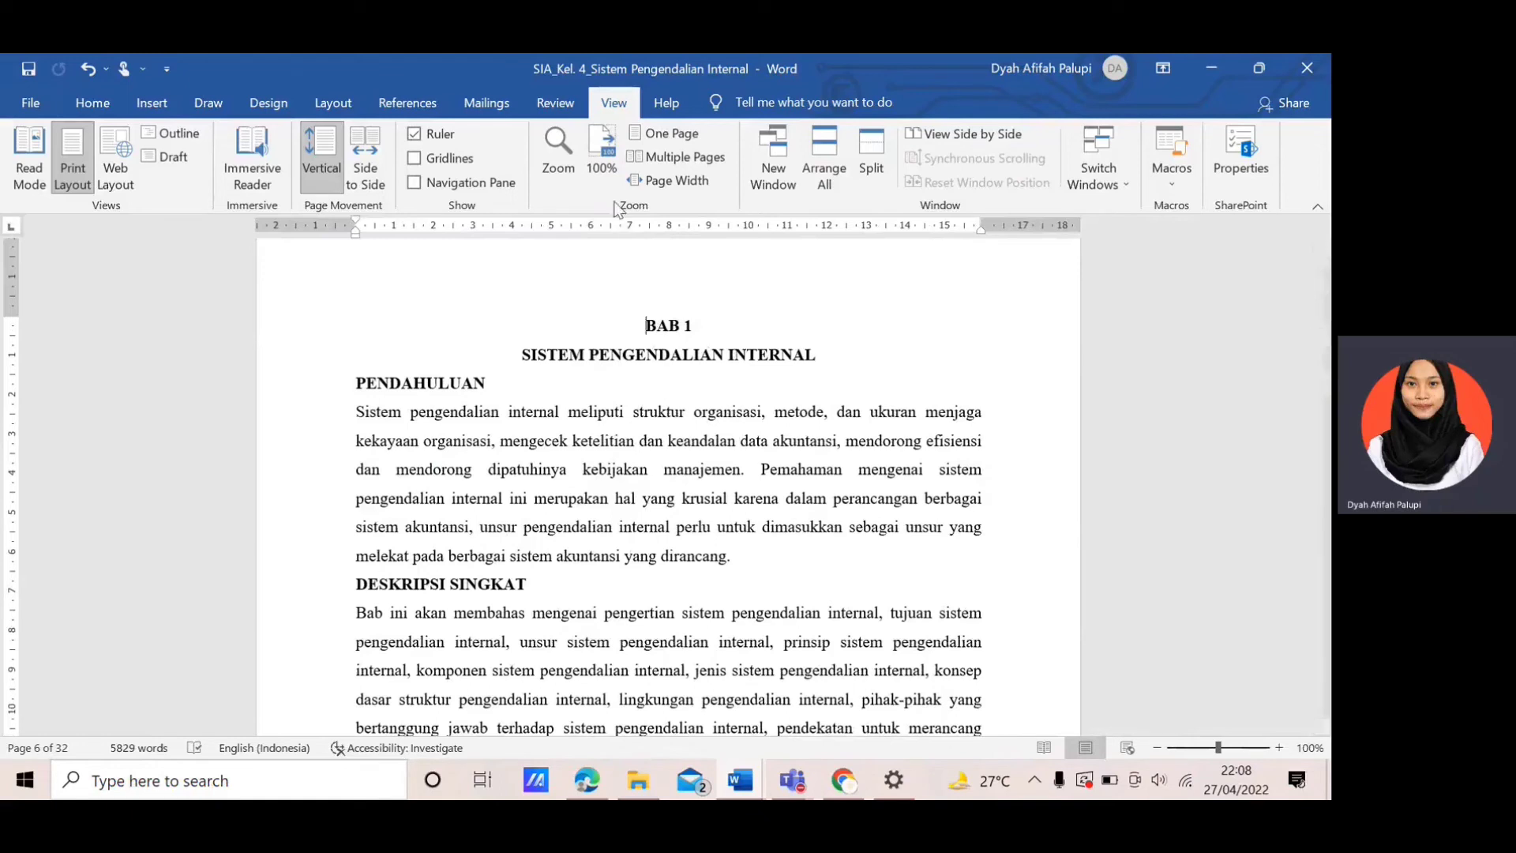
pyautogui.click(684, 134)
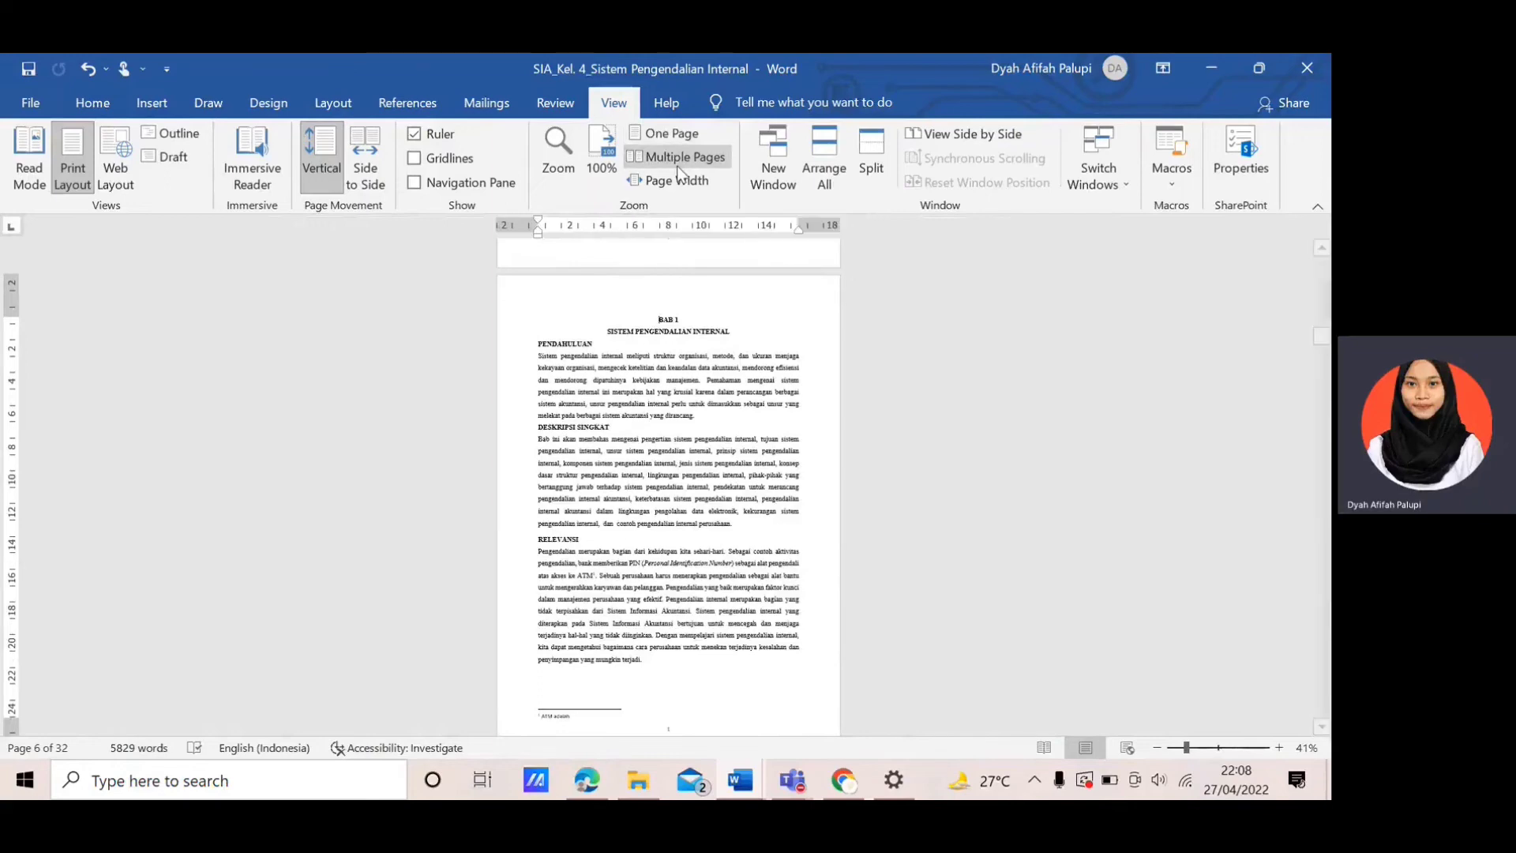
pyautogui.click(676, 166)
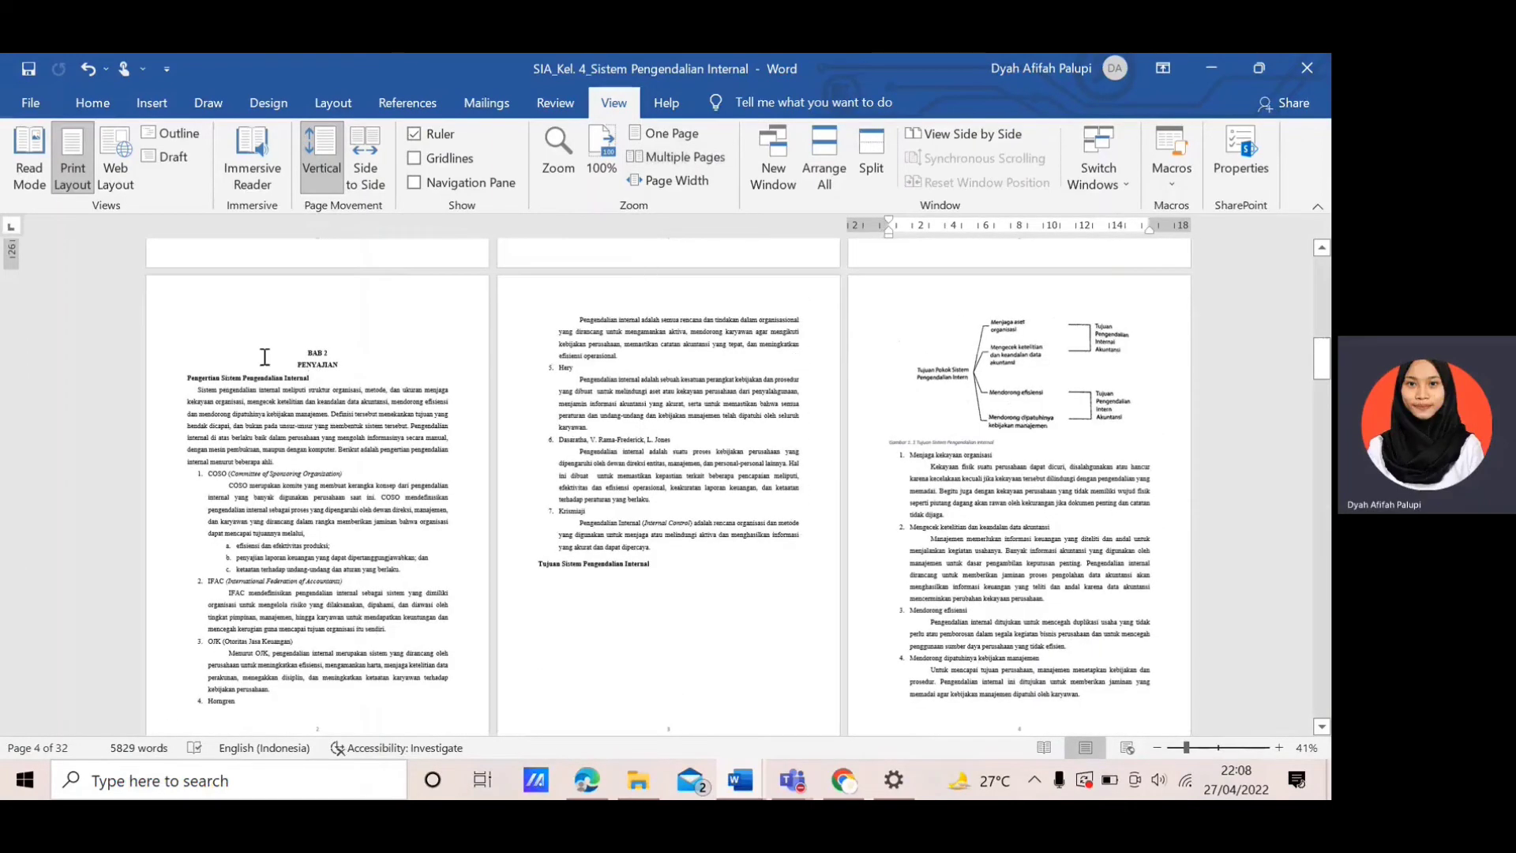
pyautogui.click(682, 190)
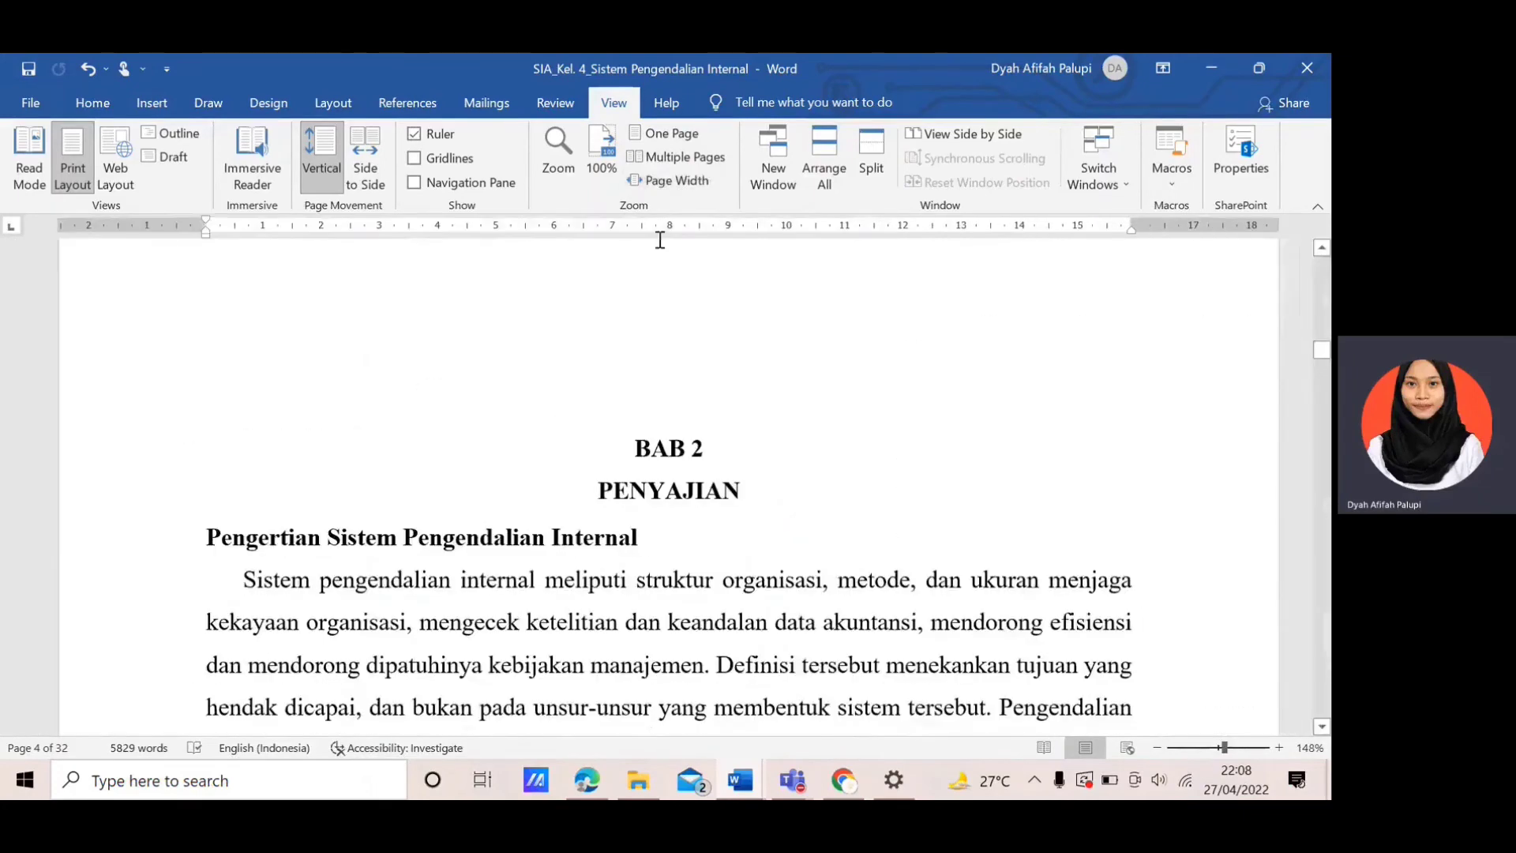
pyautogui.click(655, 133)
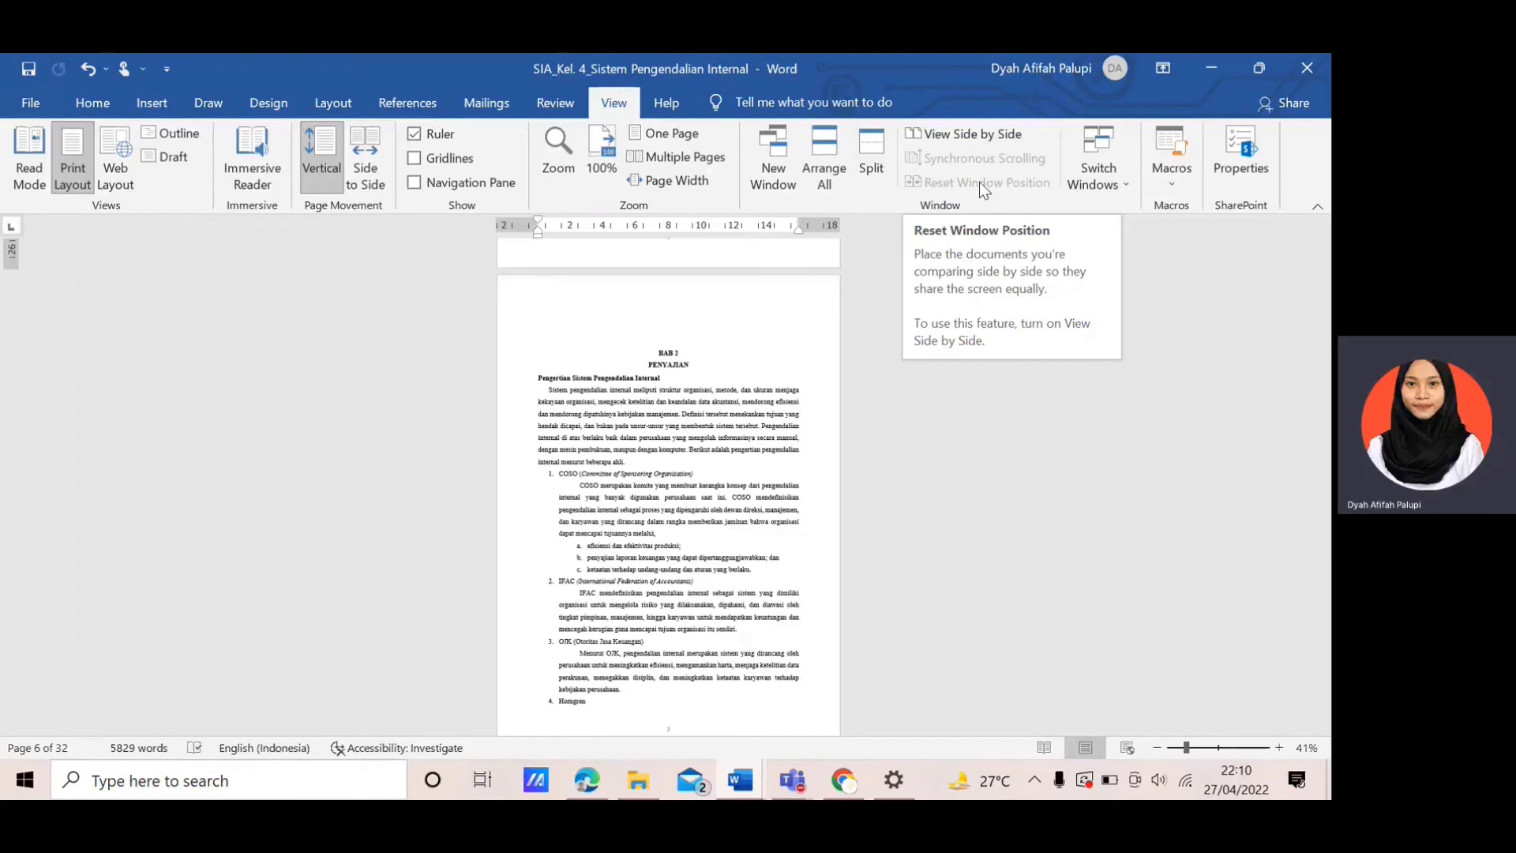
# View the Switch Windows list, the Macros options and the document's properties, and return to the document.
pyautogui.click(1102, 183)
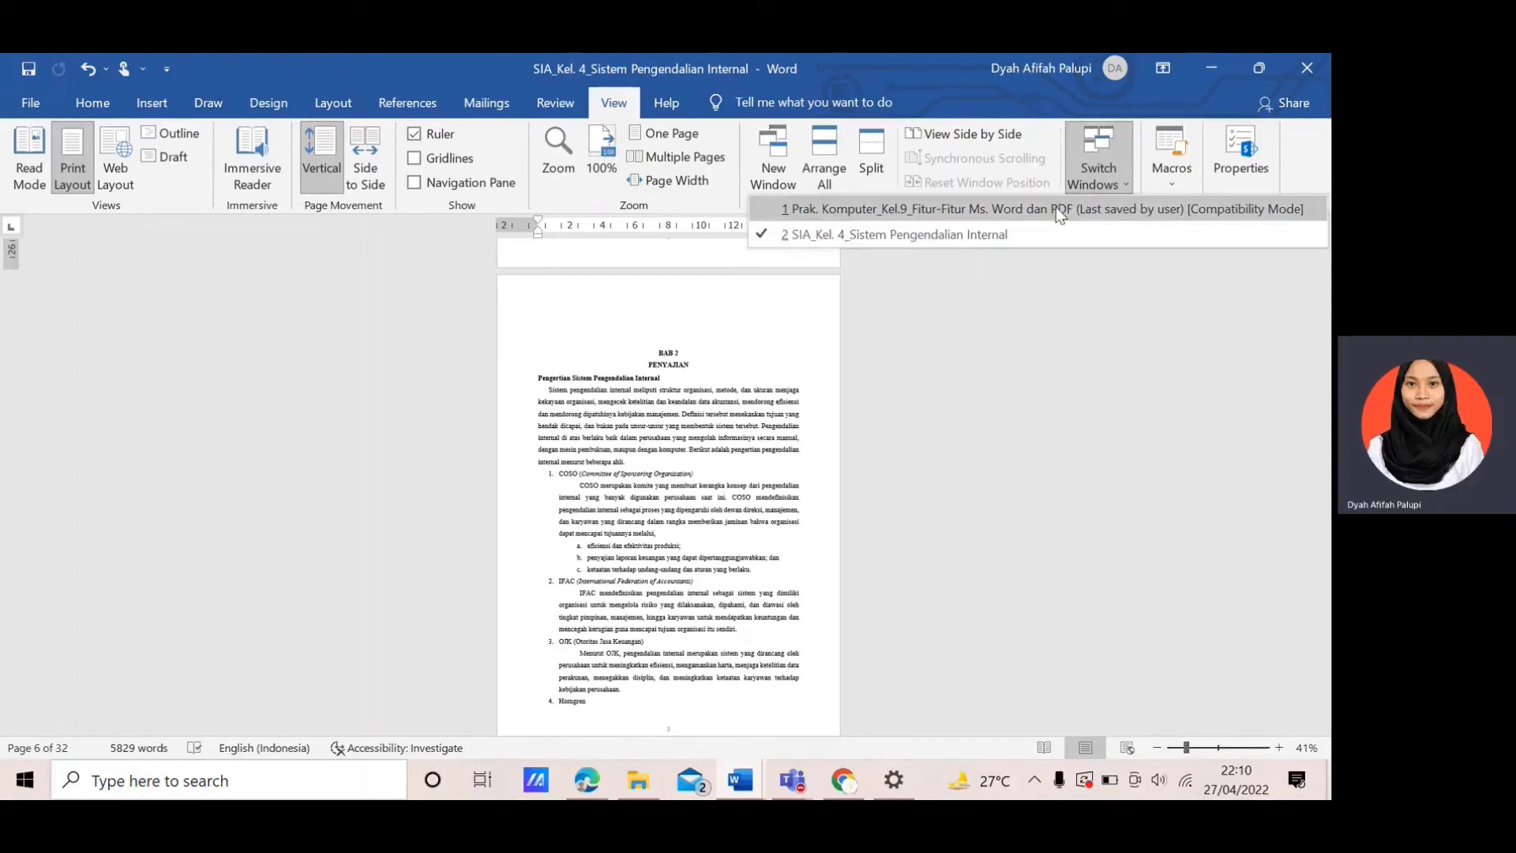
pyautogui.click(1088, 174)
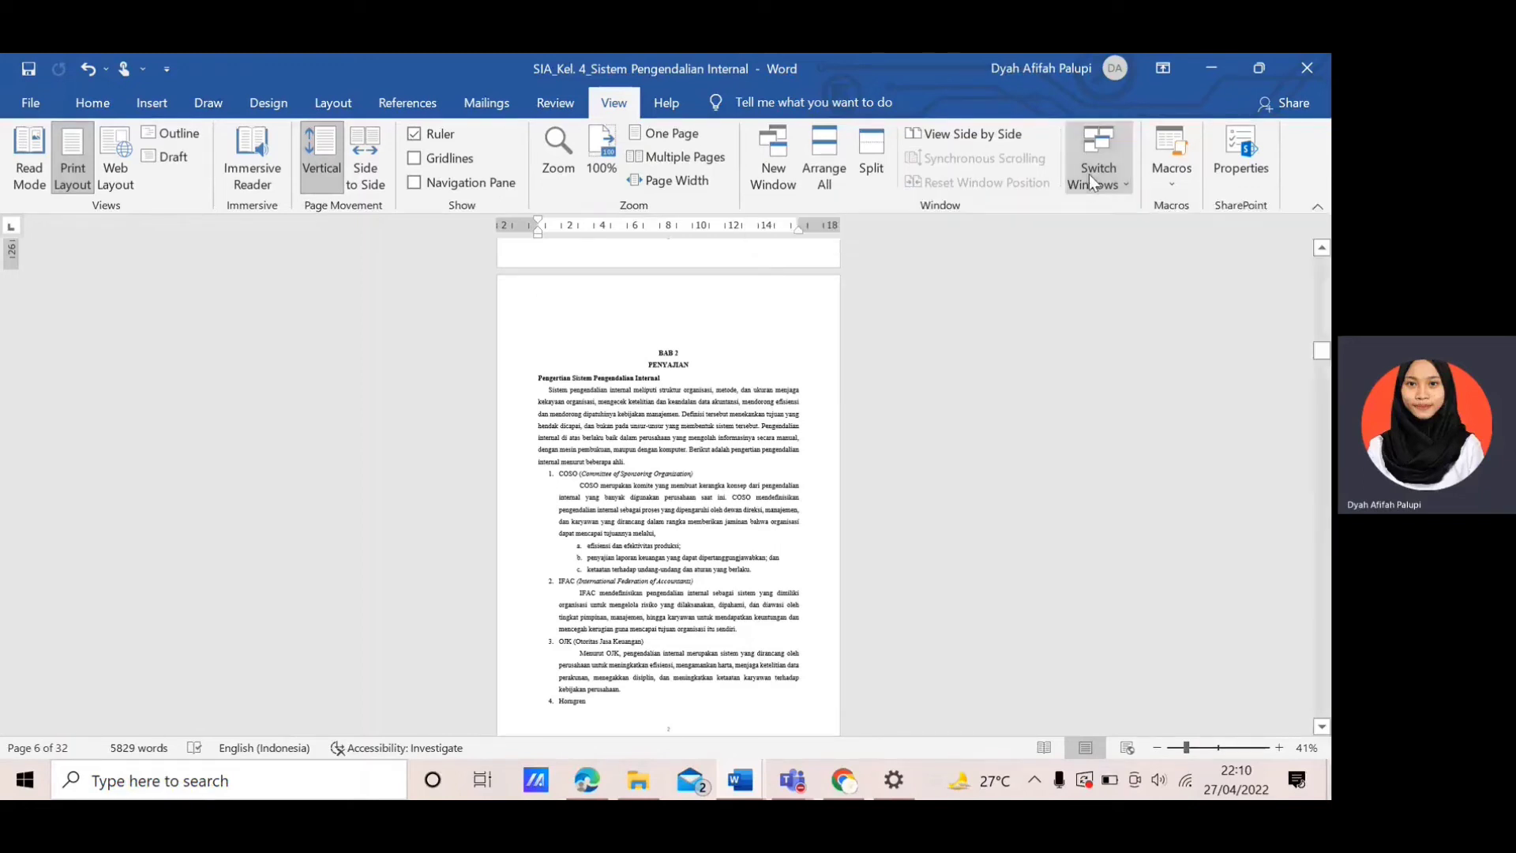
pyautogui.click(1169, 176)
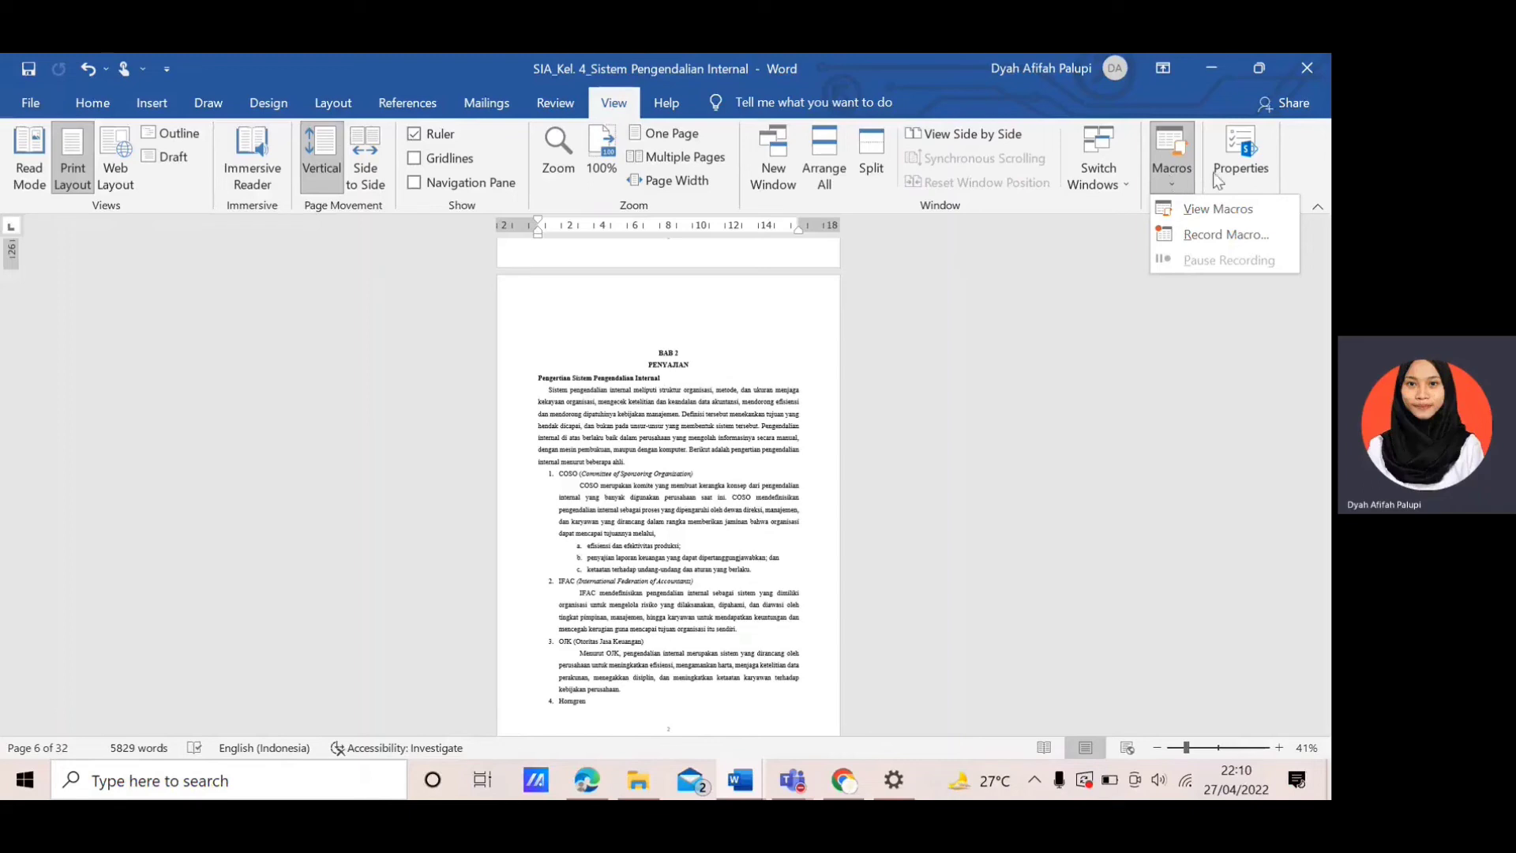
pyautogui.click(1255, 178)
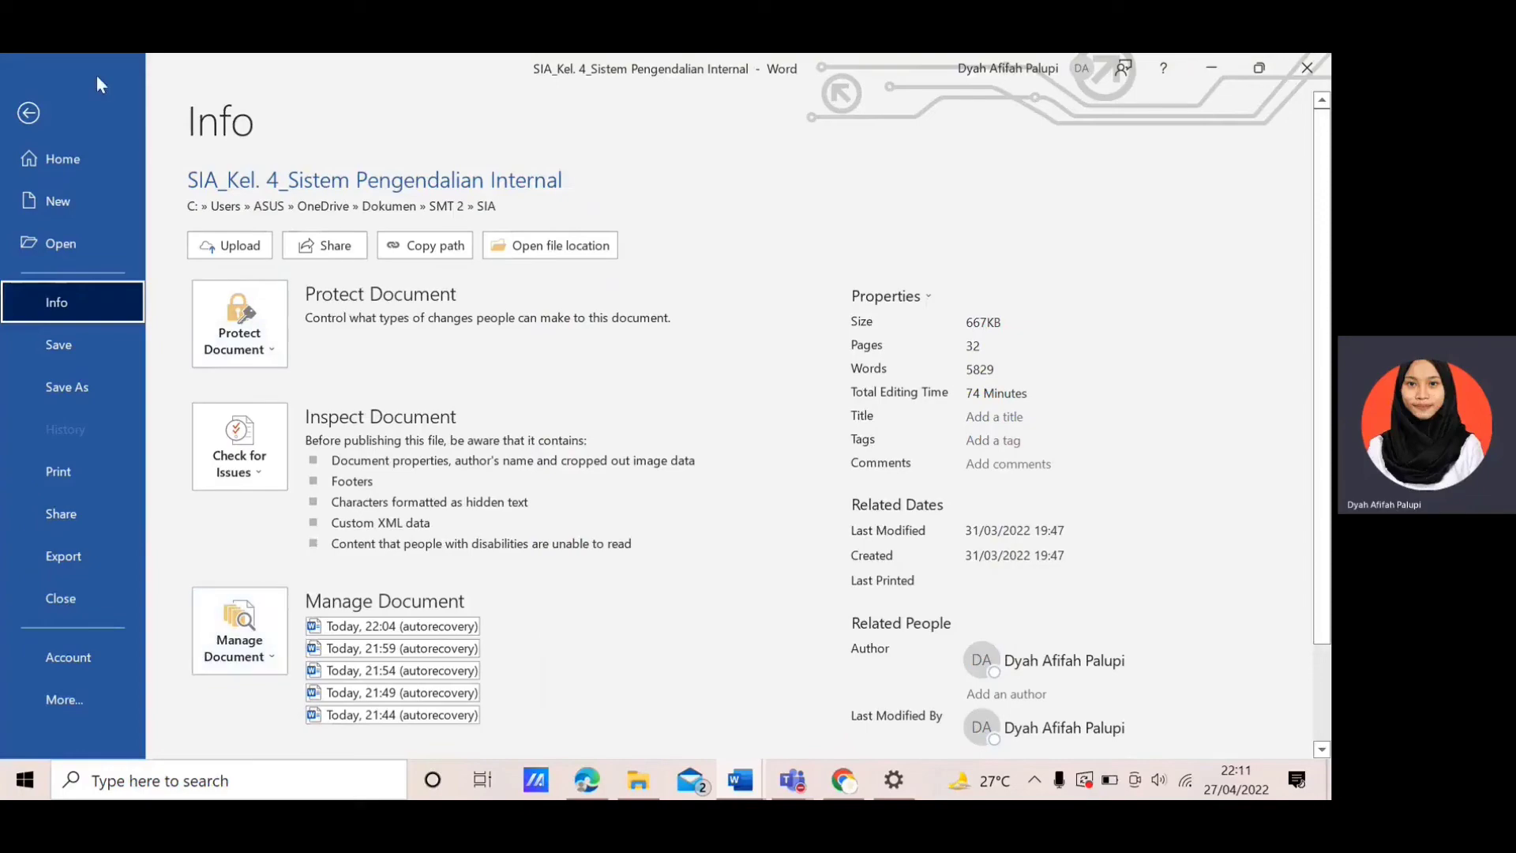
pyautogui.click(55, 103)
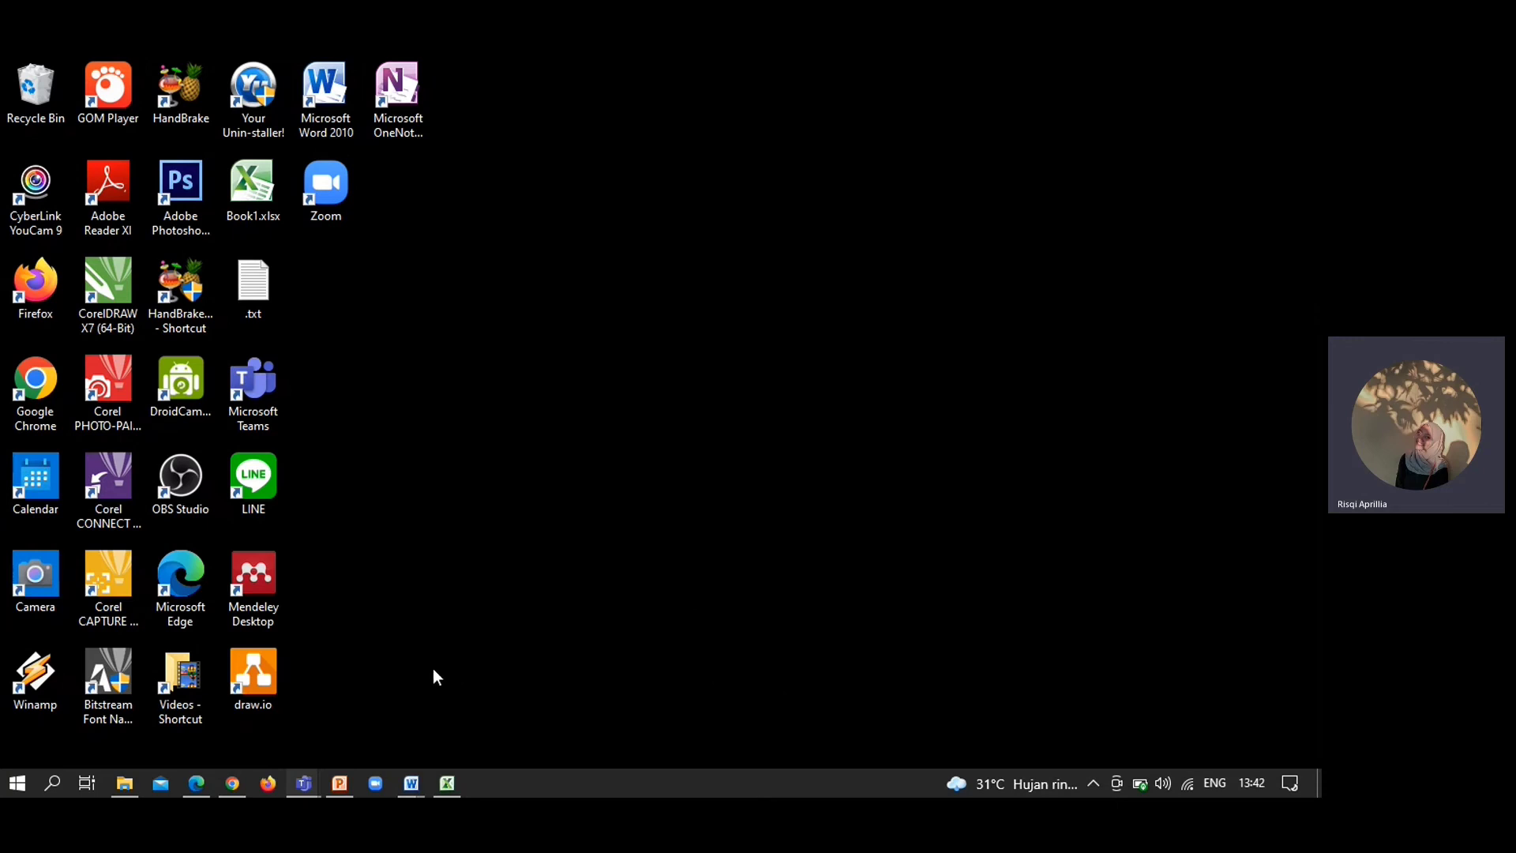
# Switch to Chrome and open the ilovepdf.com website.
pyautogui.moveTo(231, 787)
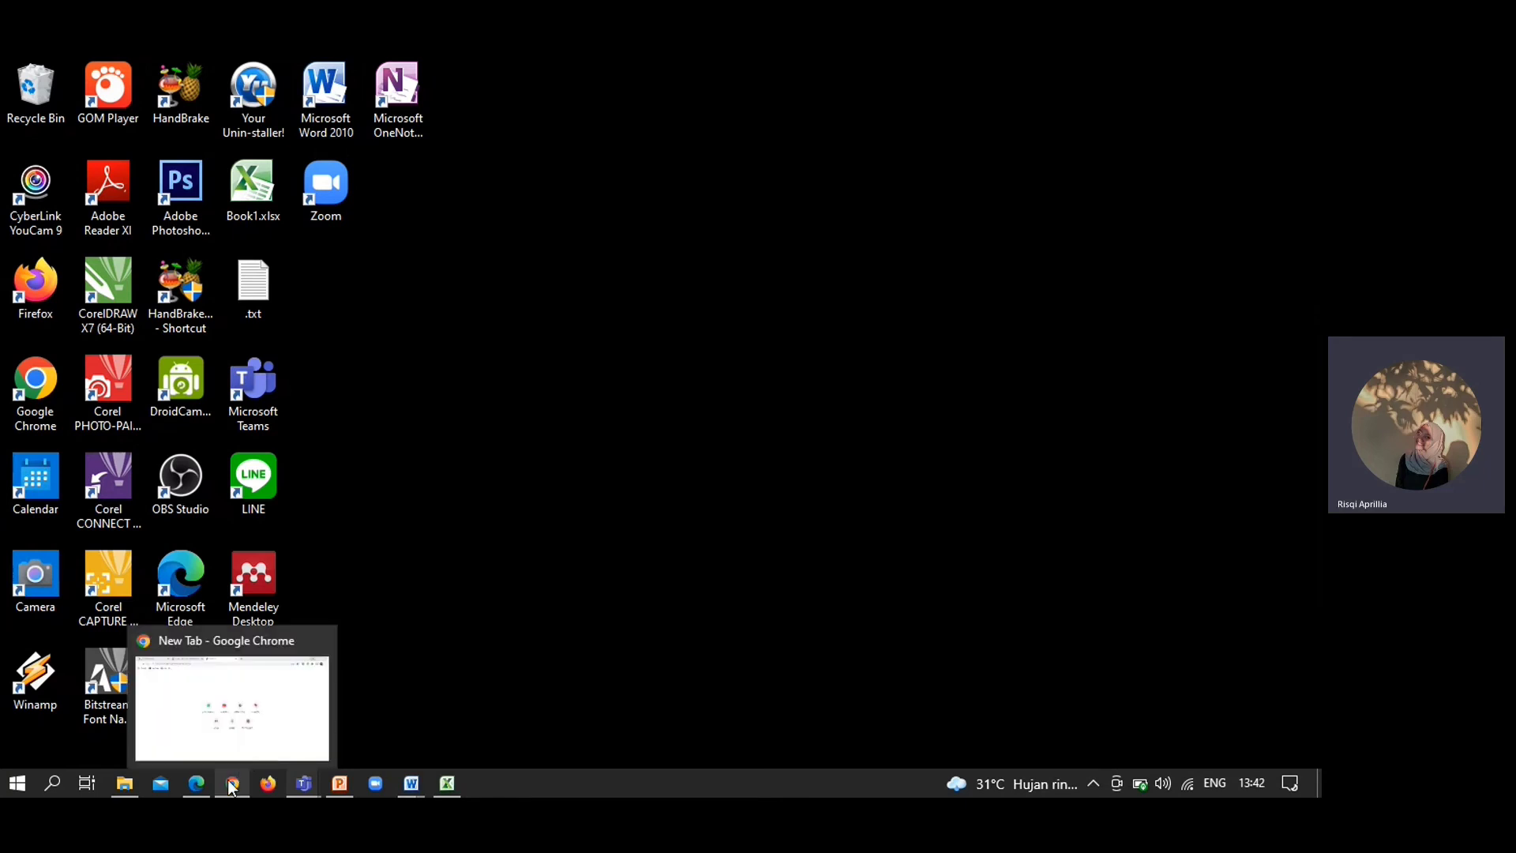
pyautogui.click(181, 734)
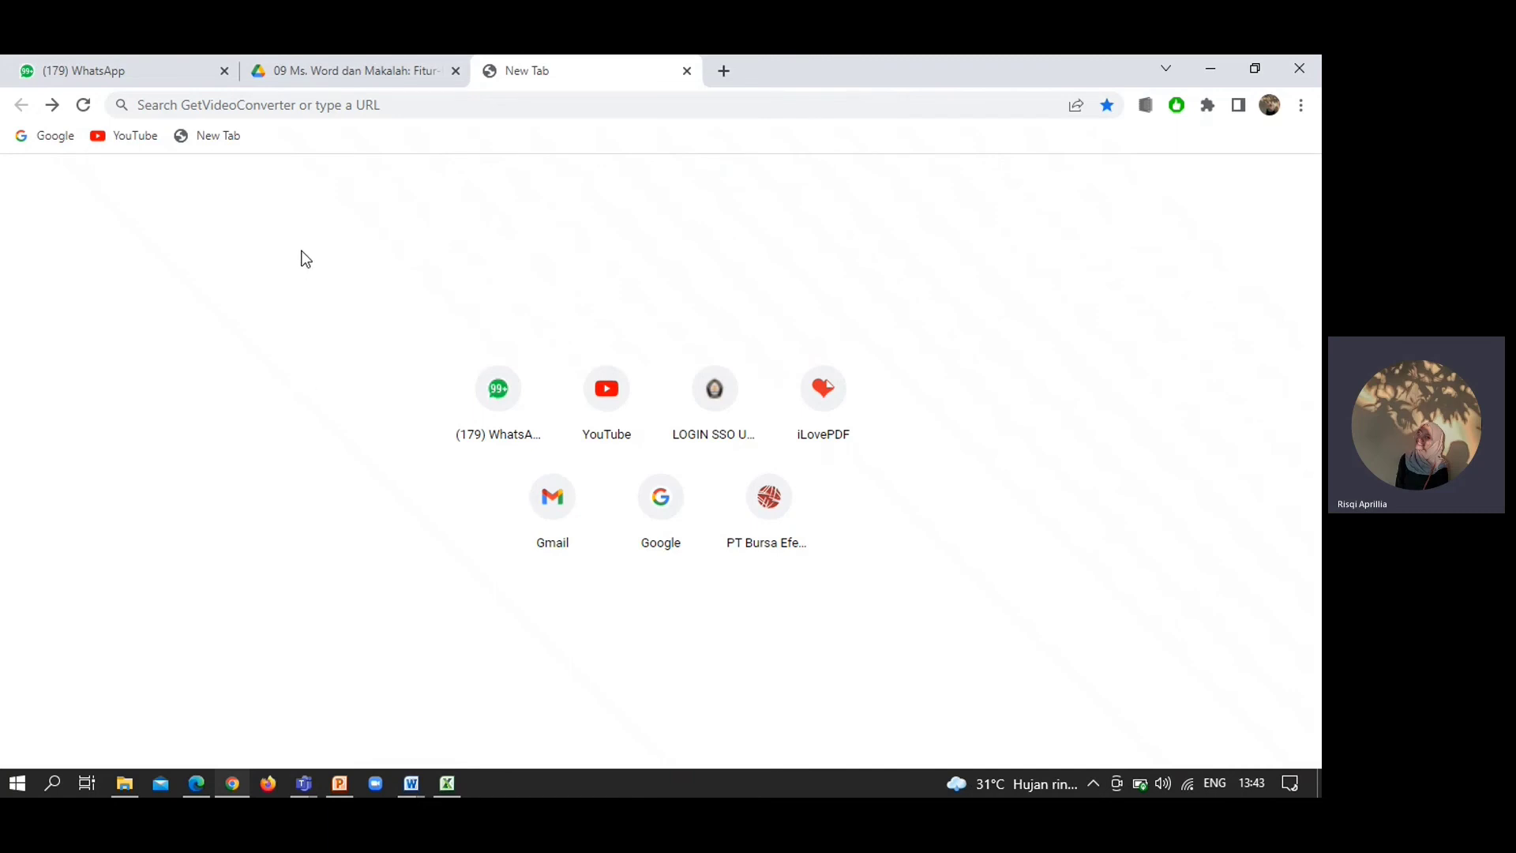
pyautogui.click(276, 109)
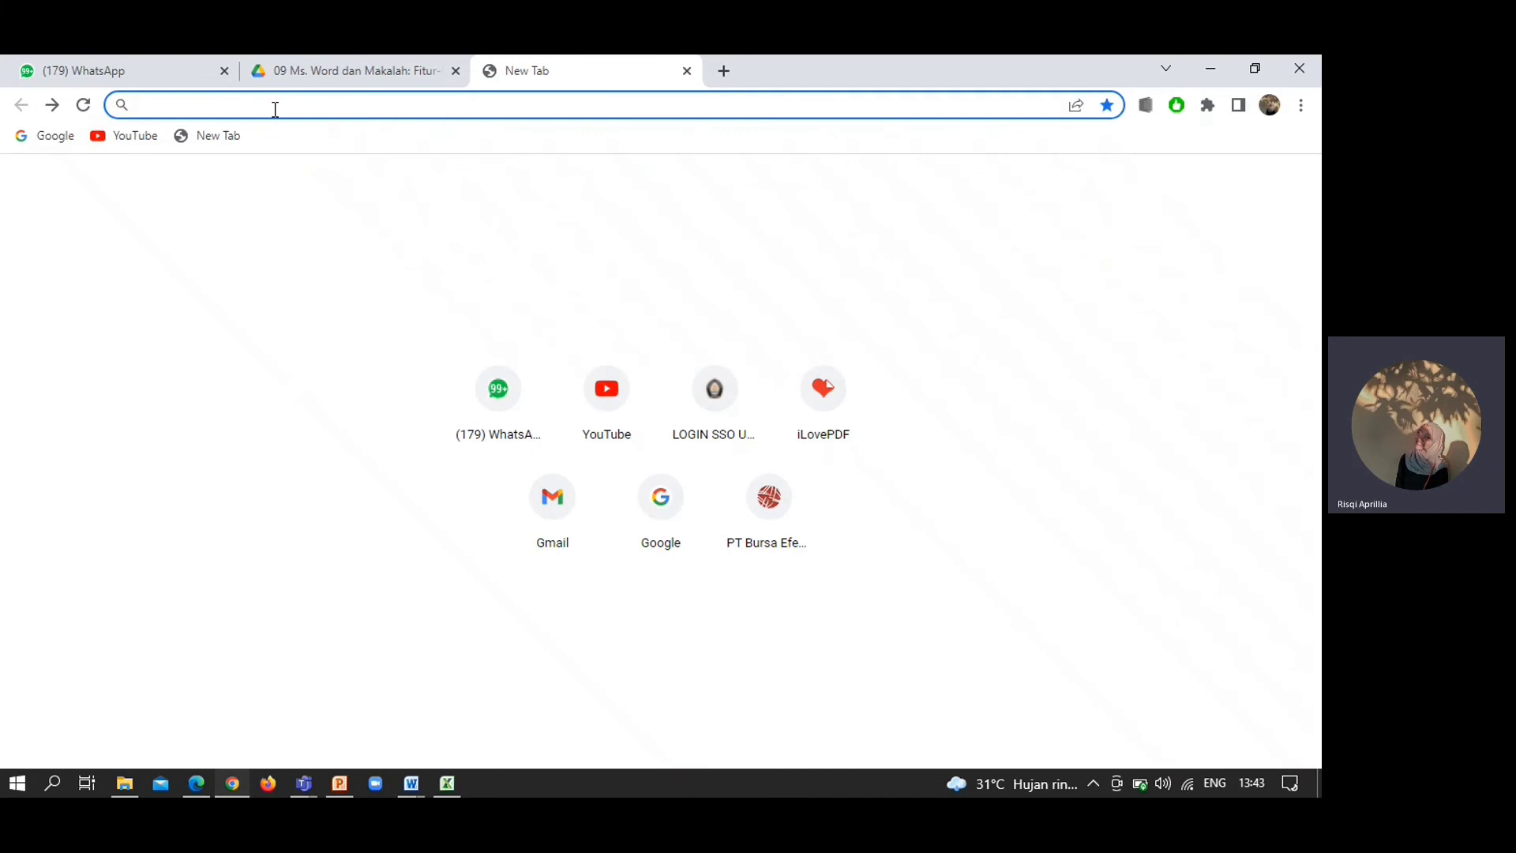
pyautogui.write('ilo')
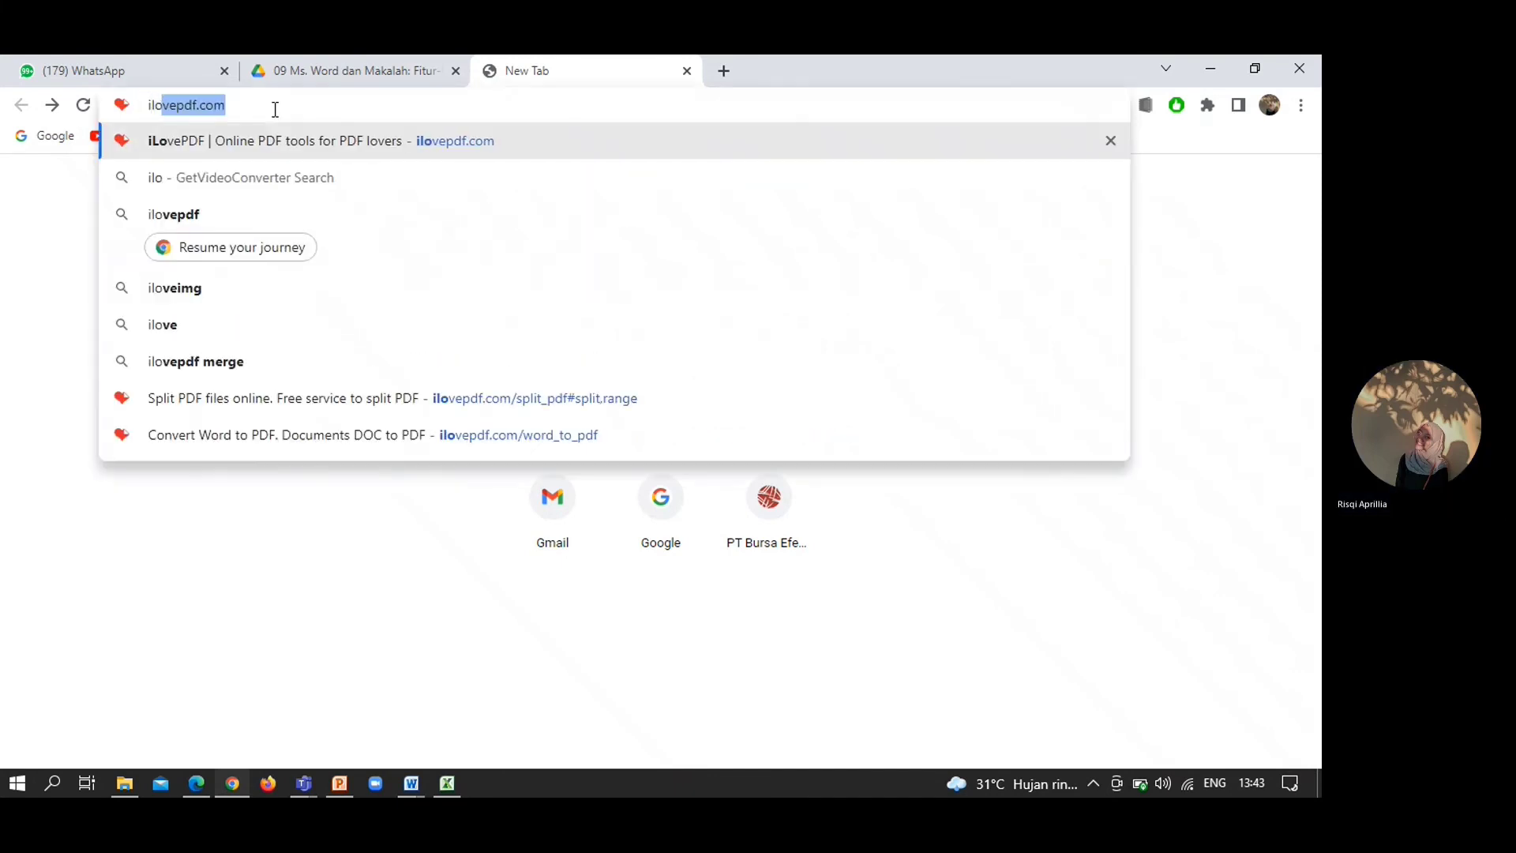
pyautogui.press('Return')
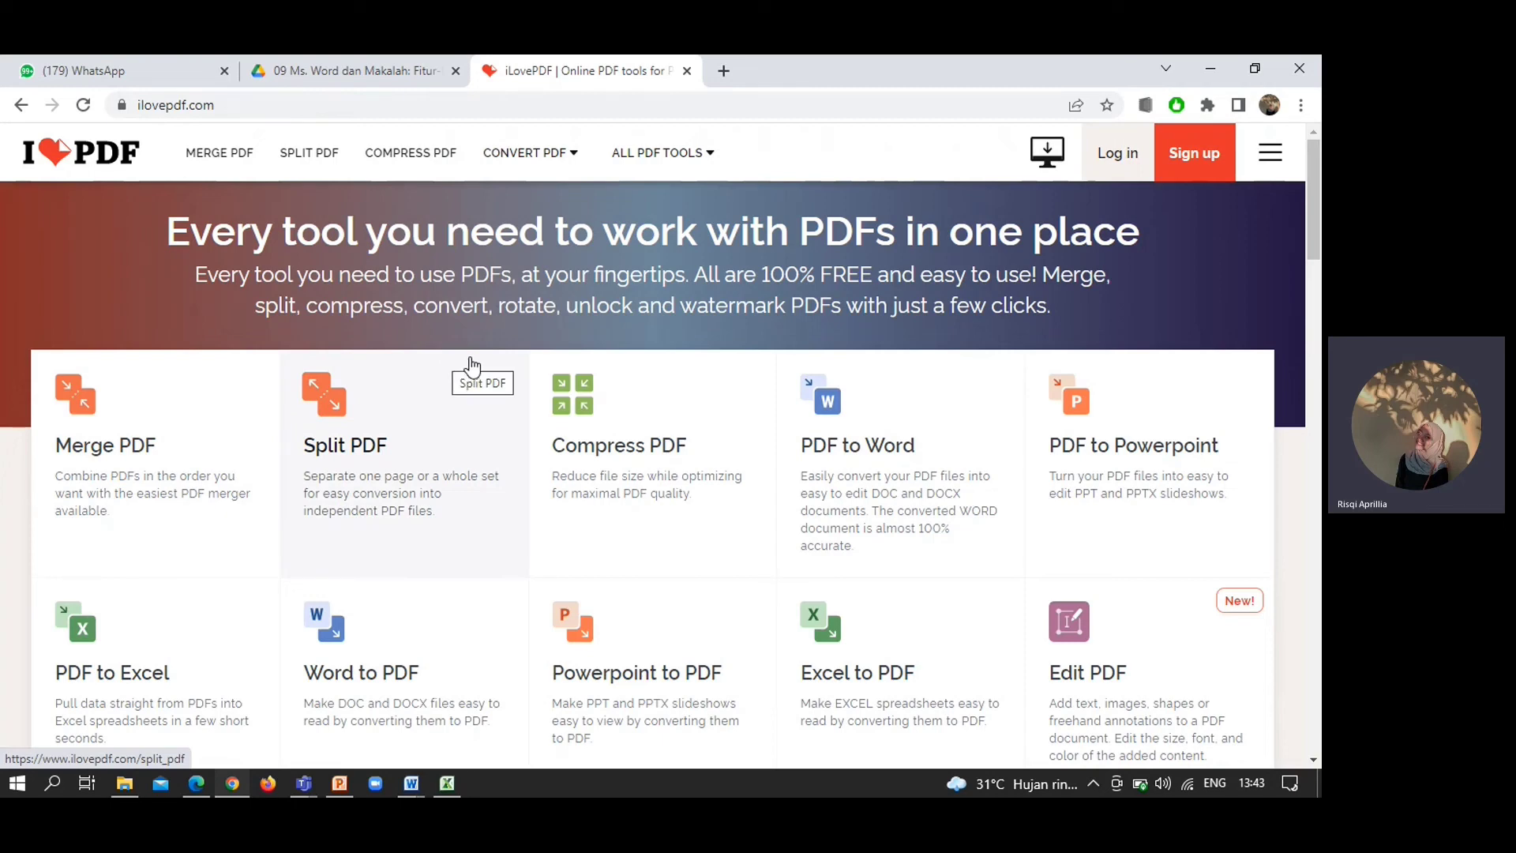
# Convert Sistem Informasi.pdf from the Prak. Komputer folder to a Word document with the PDF to Word tool.
pyautogui.click(862, 454)
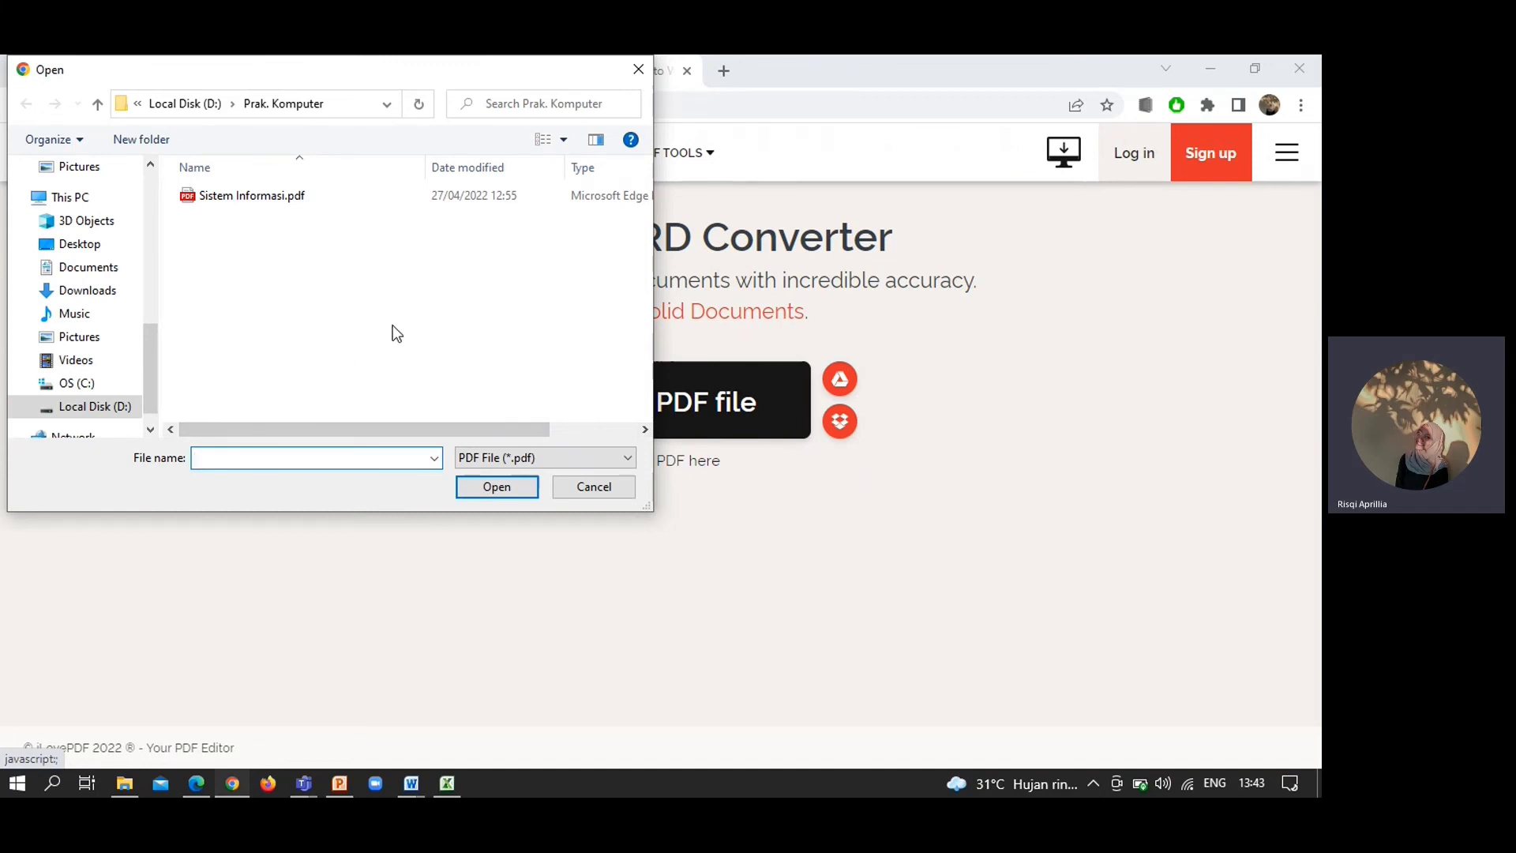
pyautogui.click(335, 196)
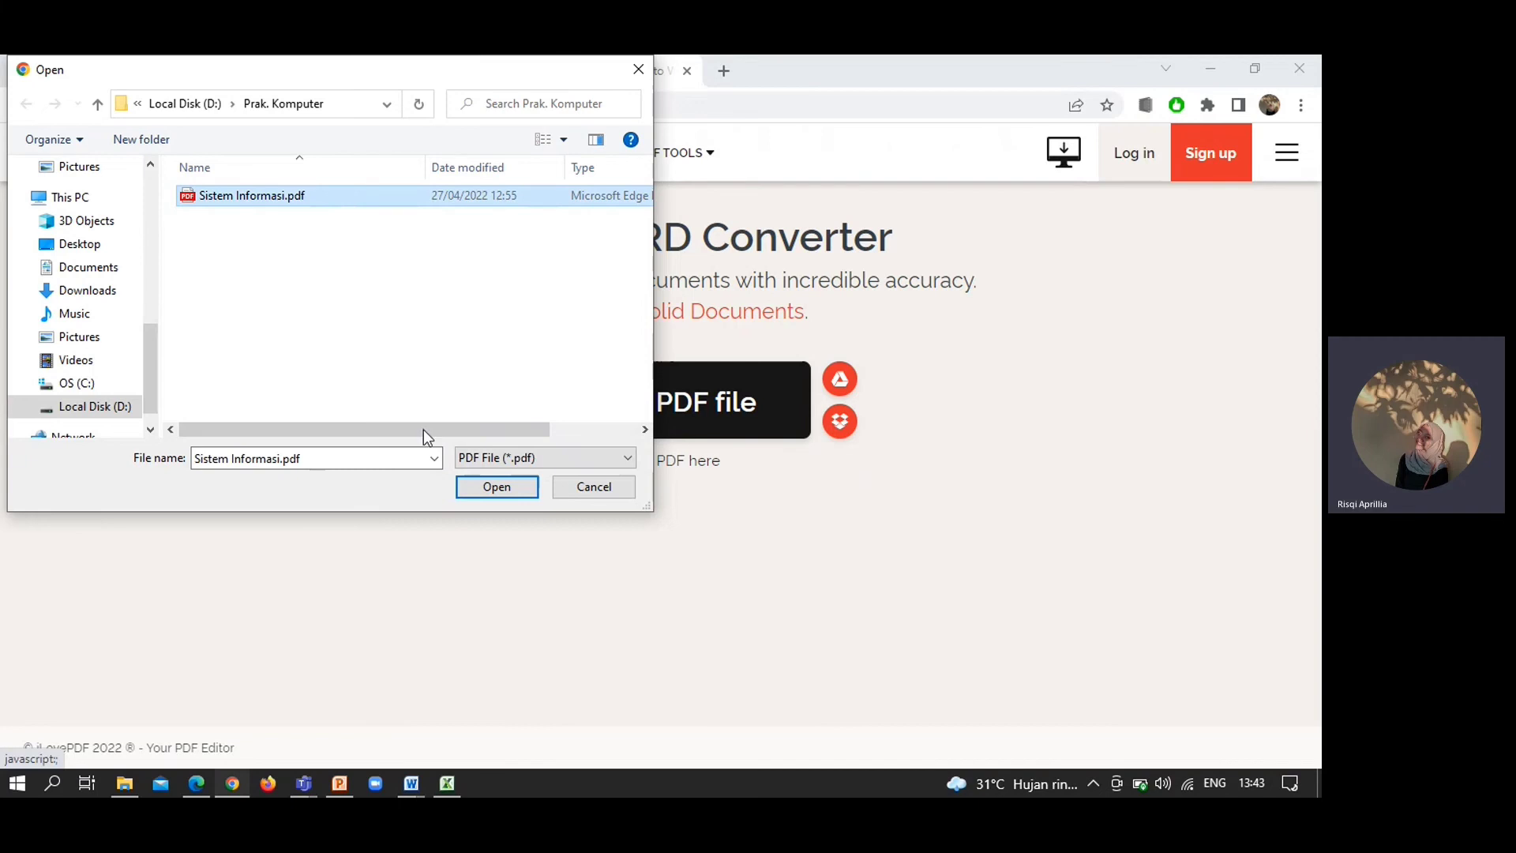
pyautogui.click(490, 486)
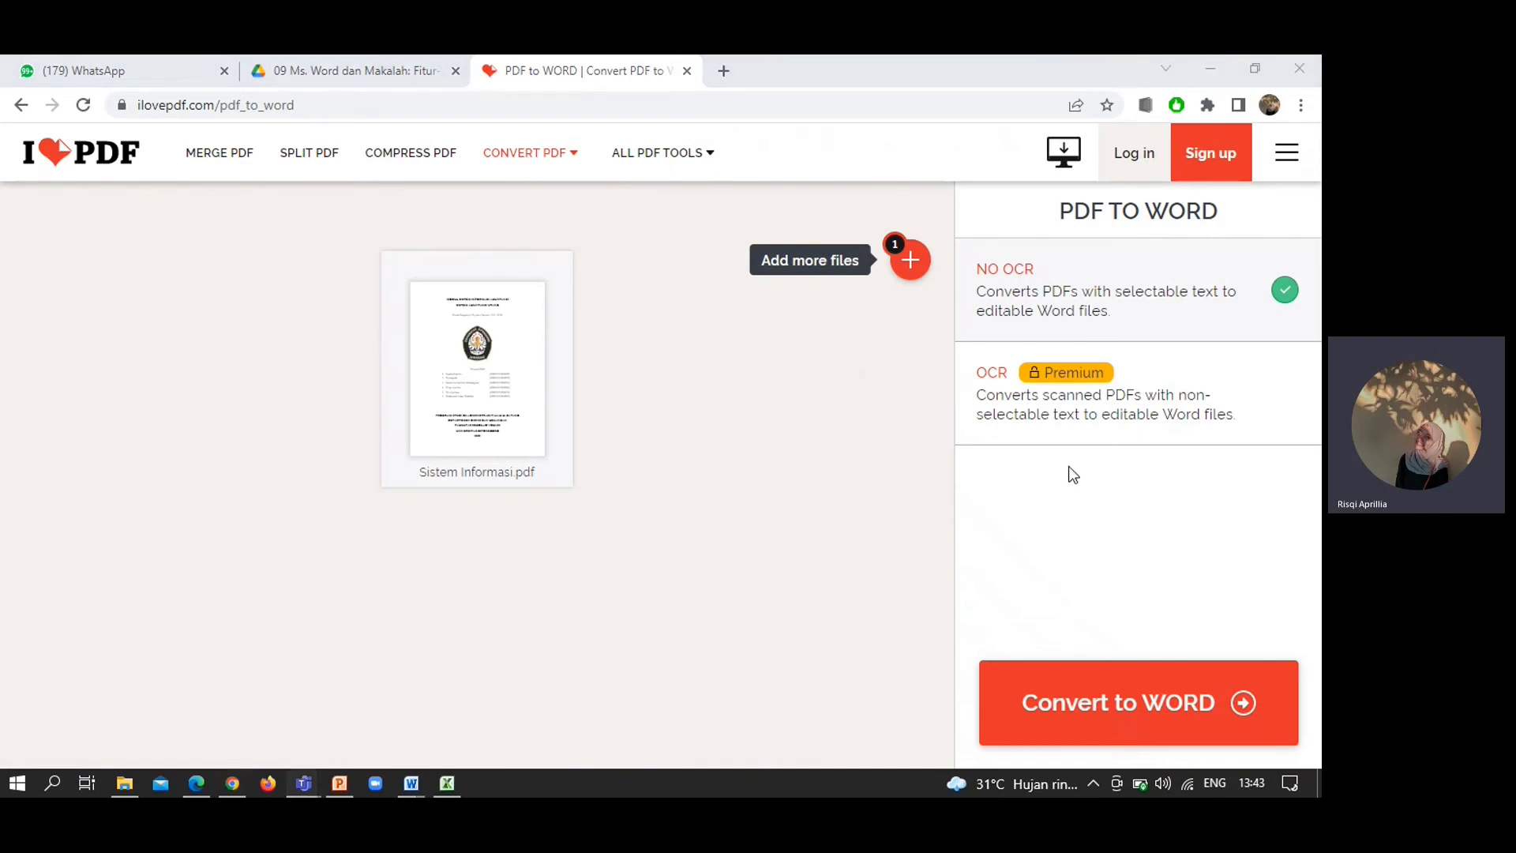
pyautogui.click(1088, 710)
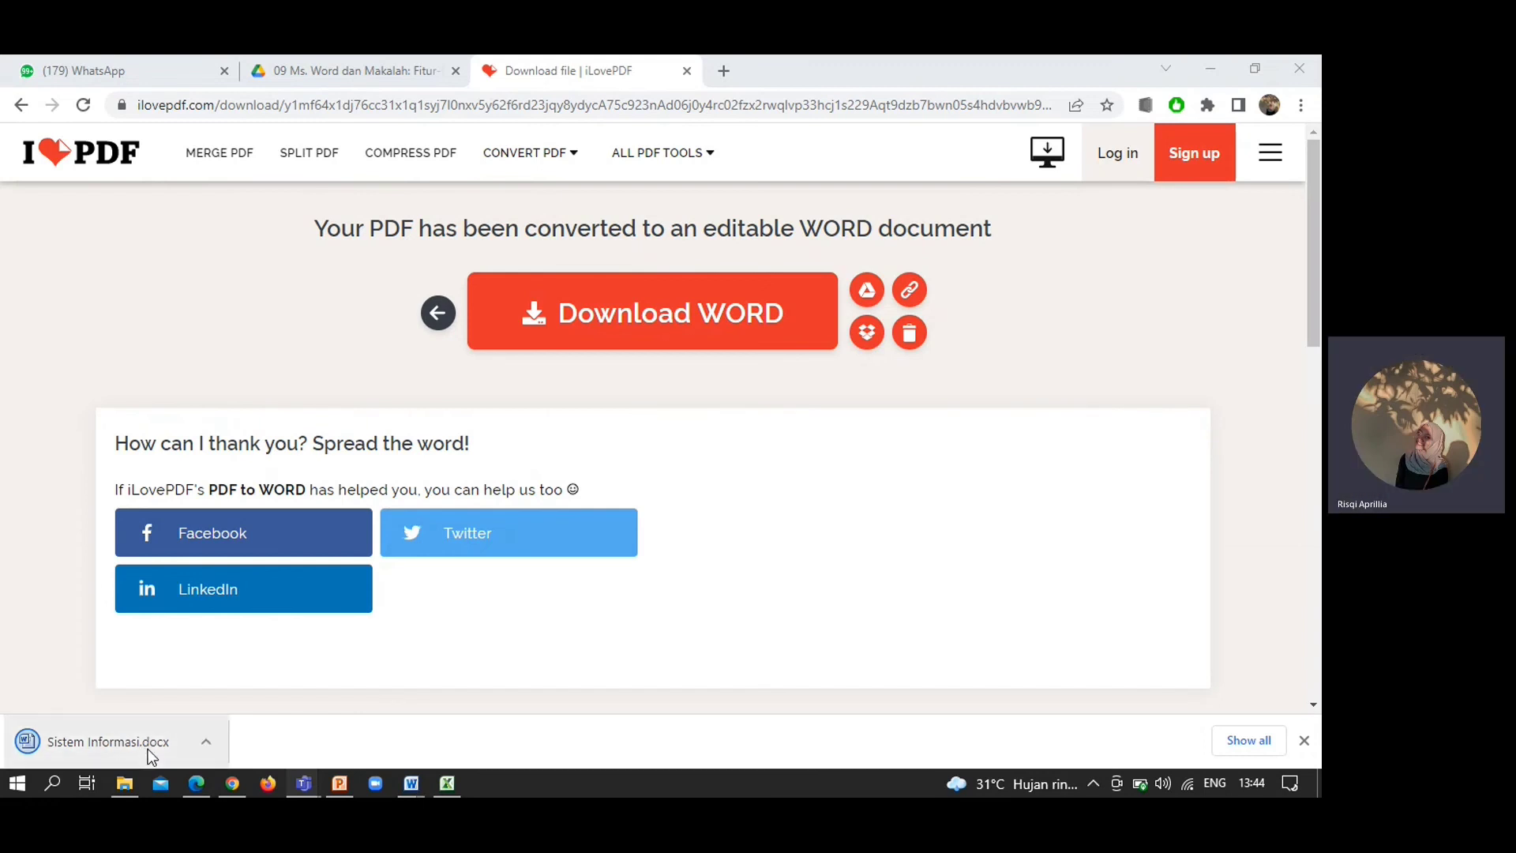
# Switch to File Explorer and open the converted Sistem Informasi.docx from the Downloads folder.
pyautogui.moveTo(125, 784)
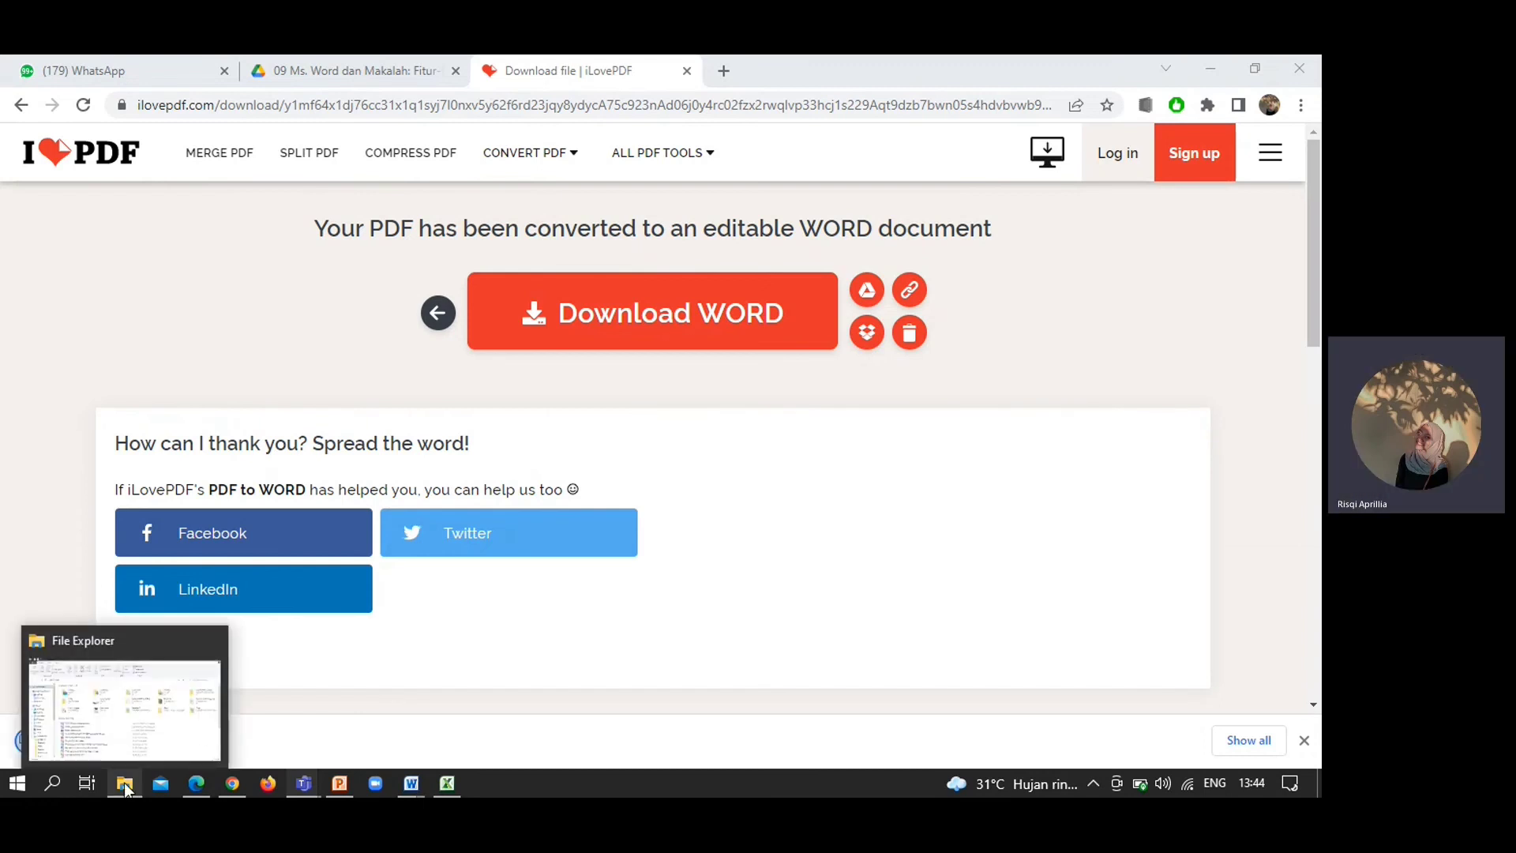
pyautogui.click(174, 732)
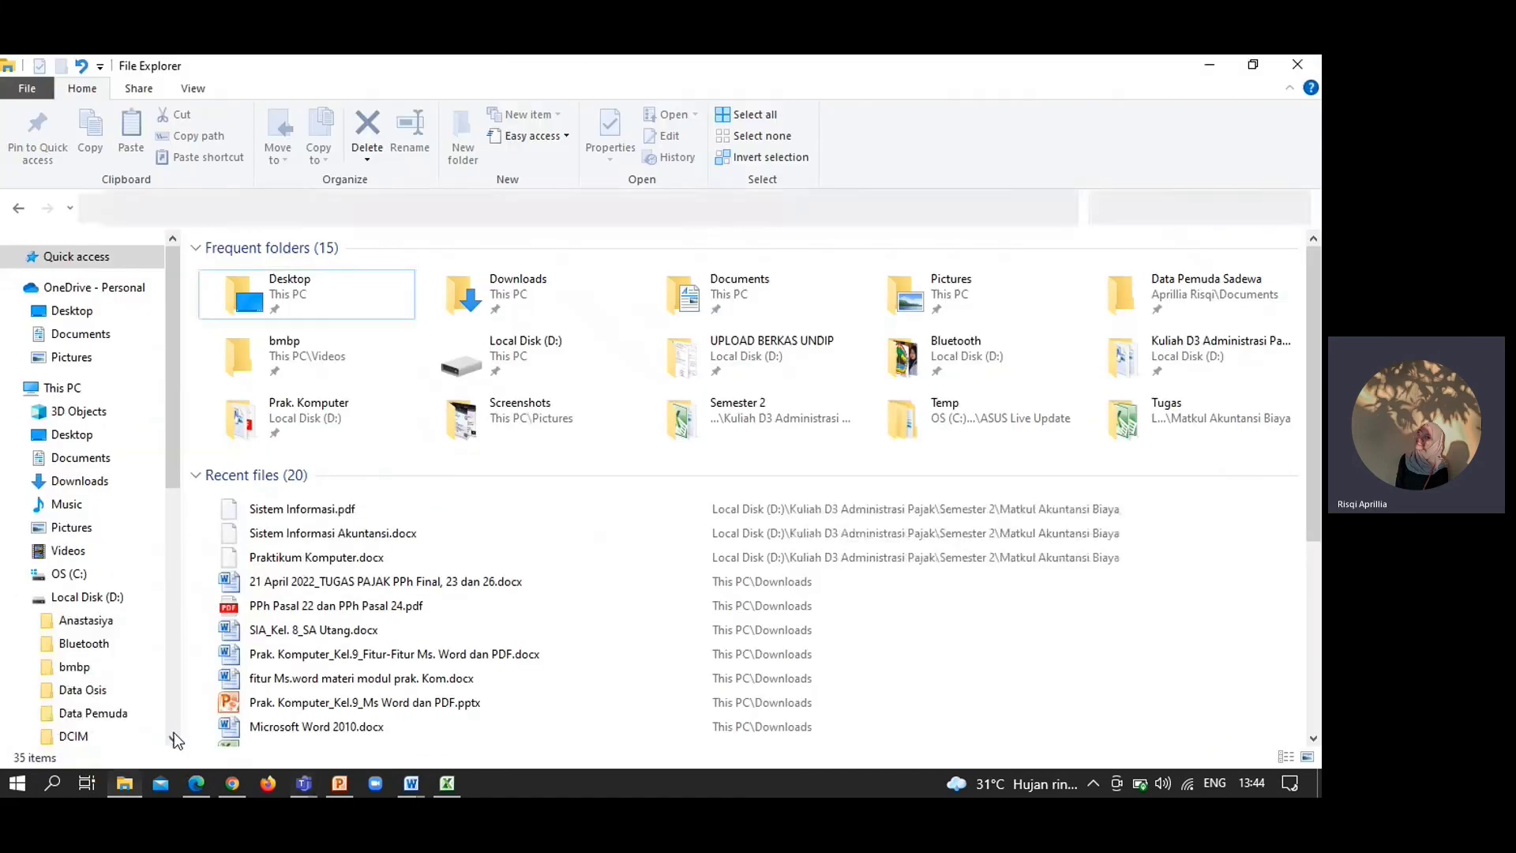
pyautogui.click(97, 483)
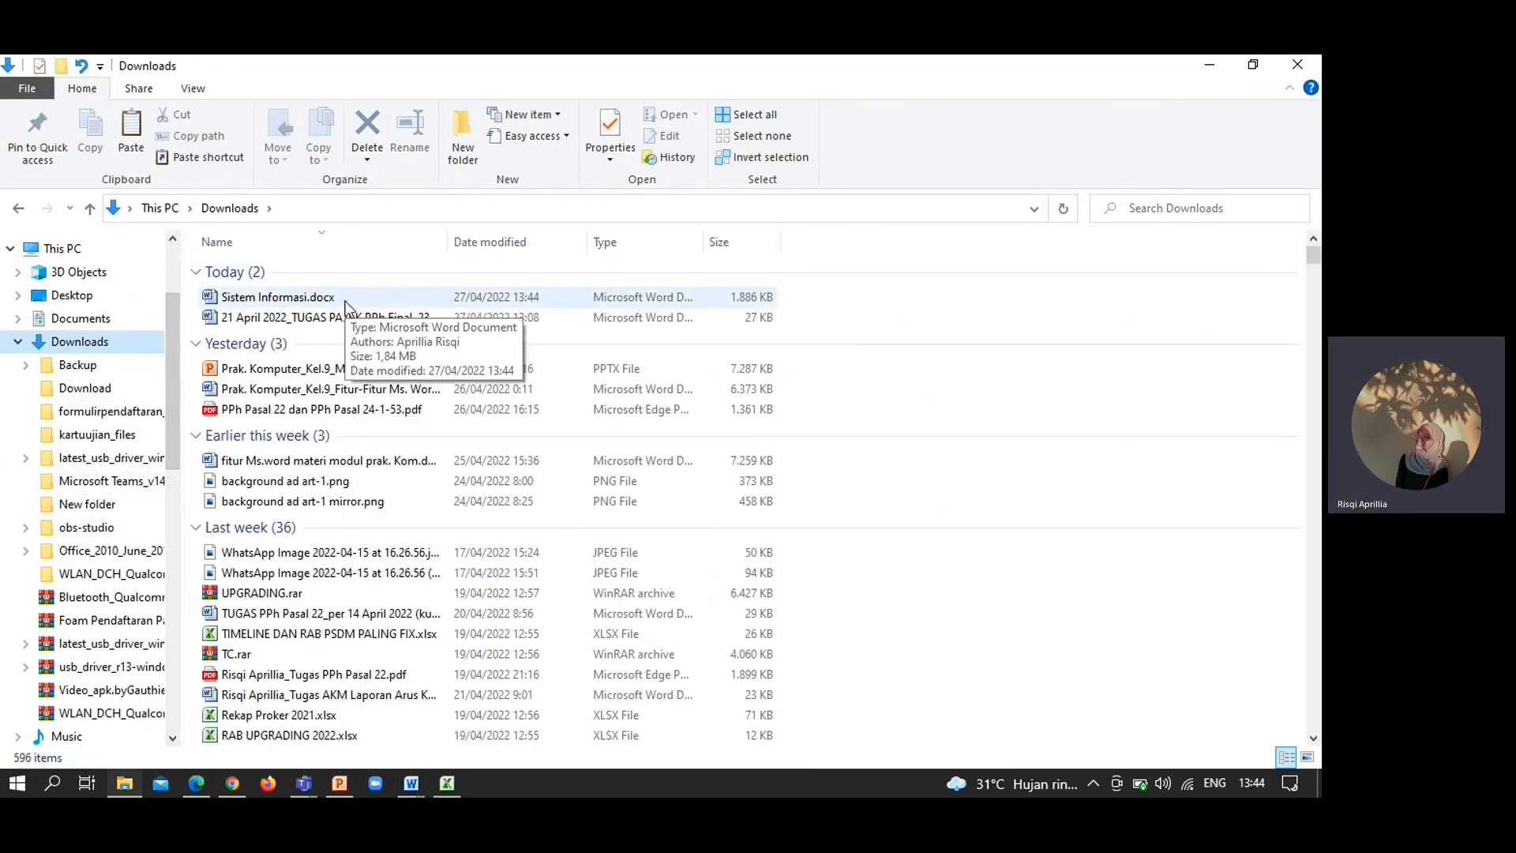
pyautogui.rightClick(344, 301)
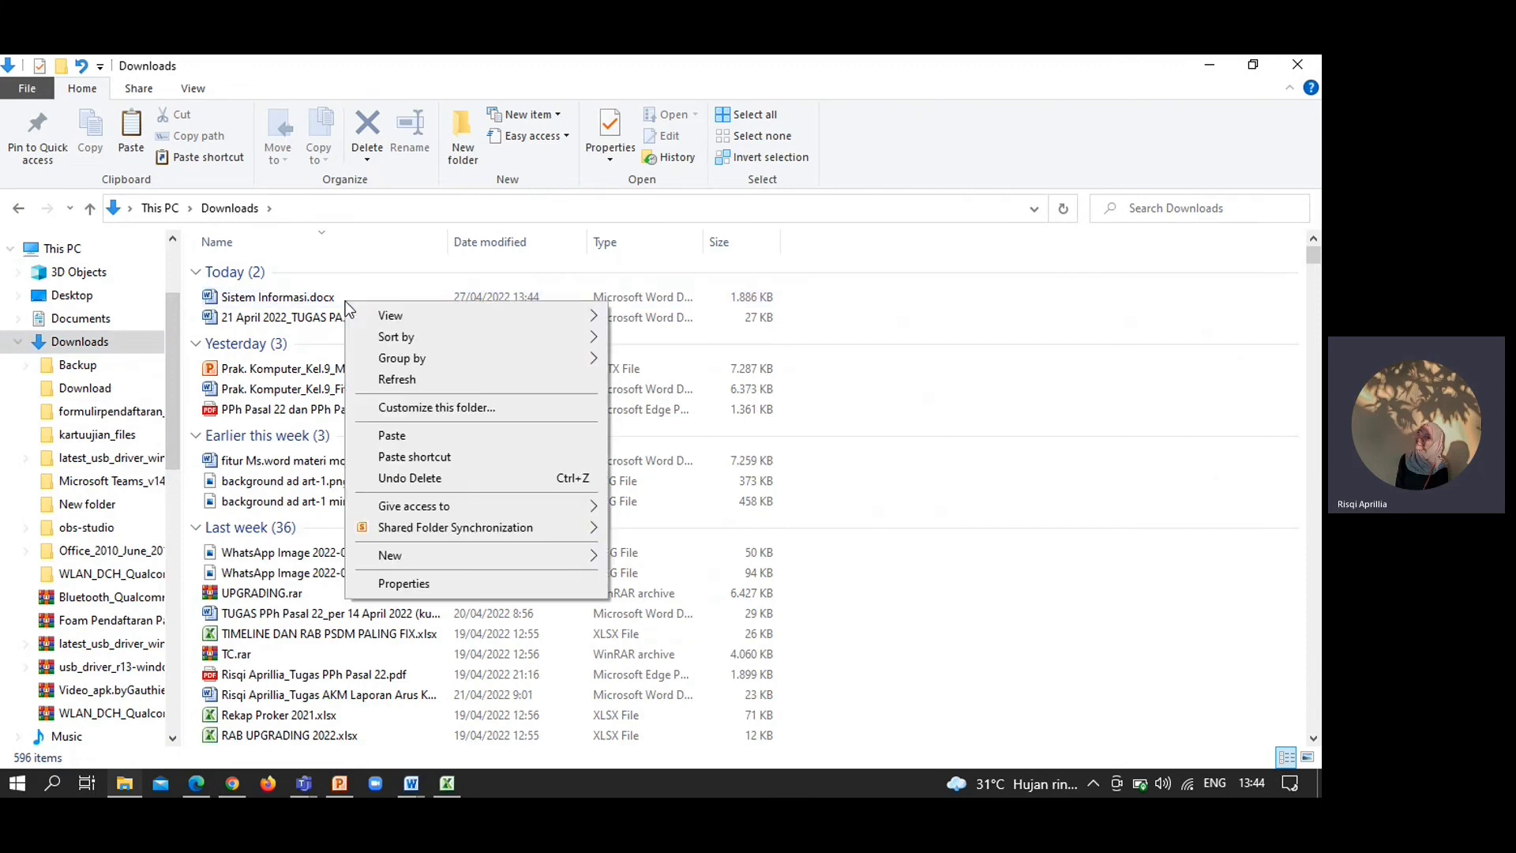
pyautogui.click(314, 301)
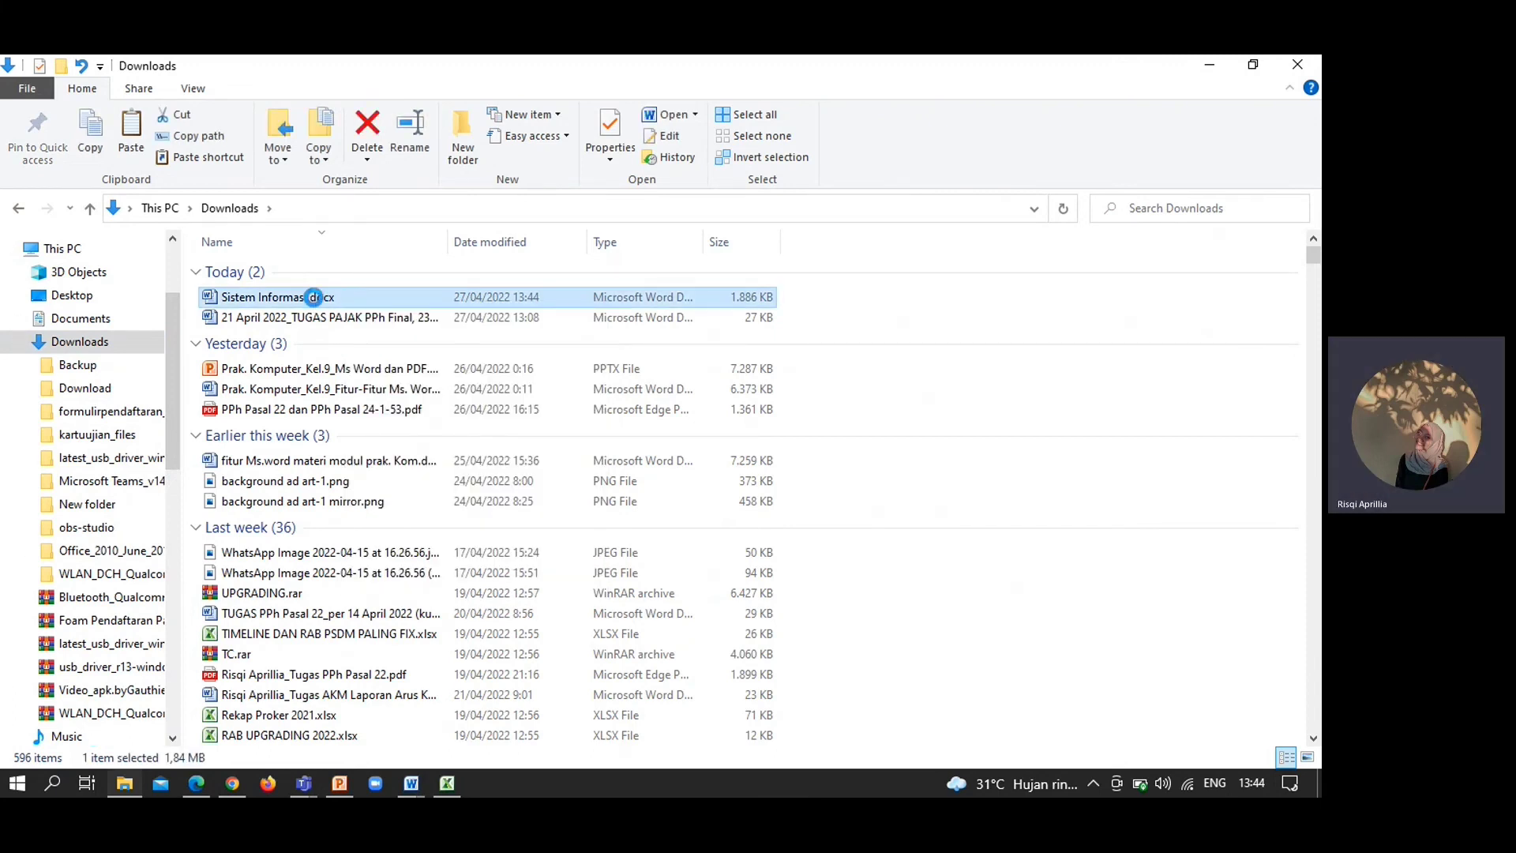
pyautogui.rightClick(316, 304)
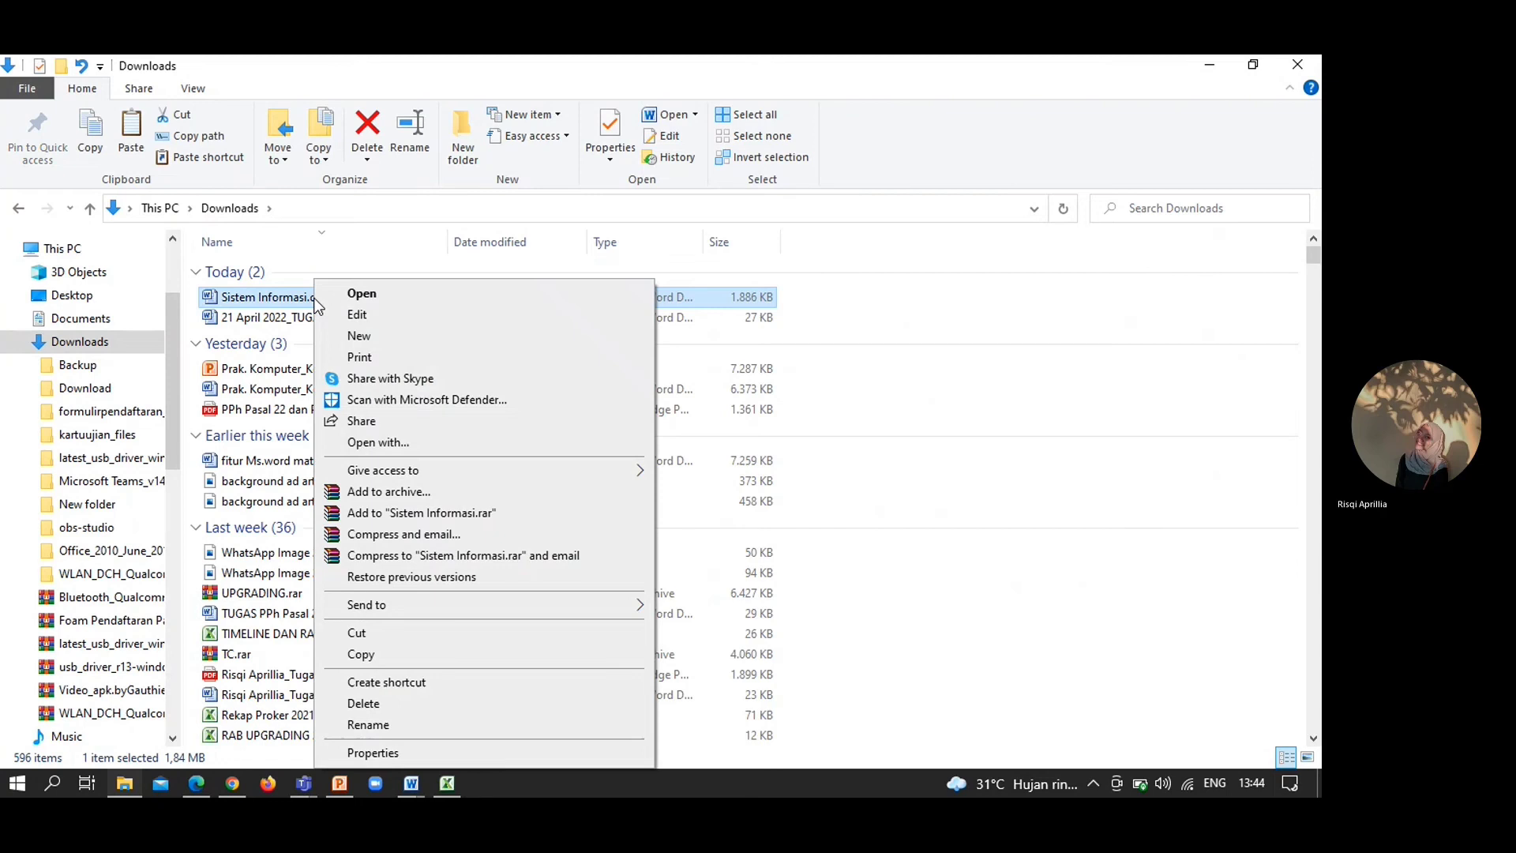
pyautogui.click(360, 297)
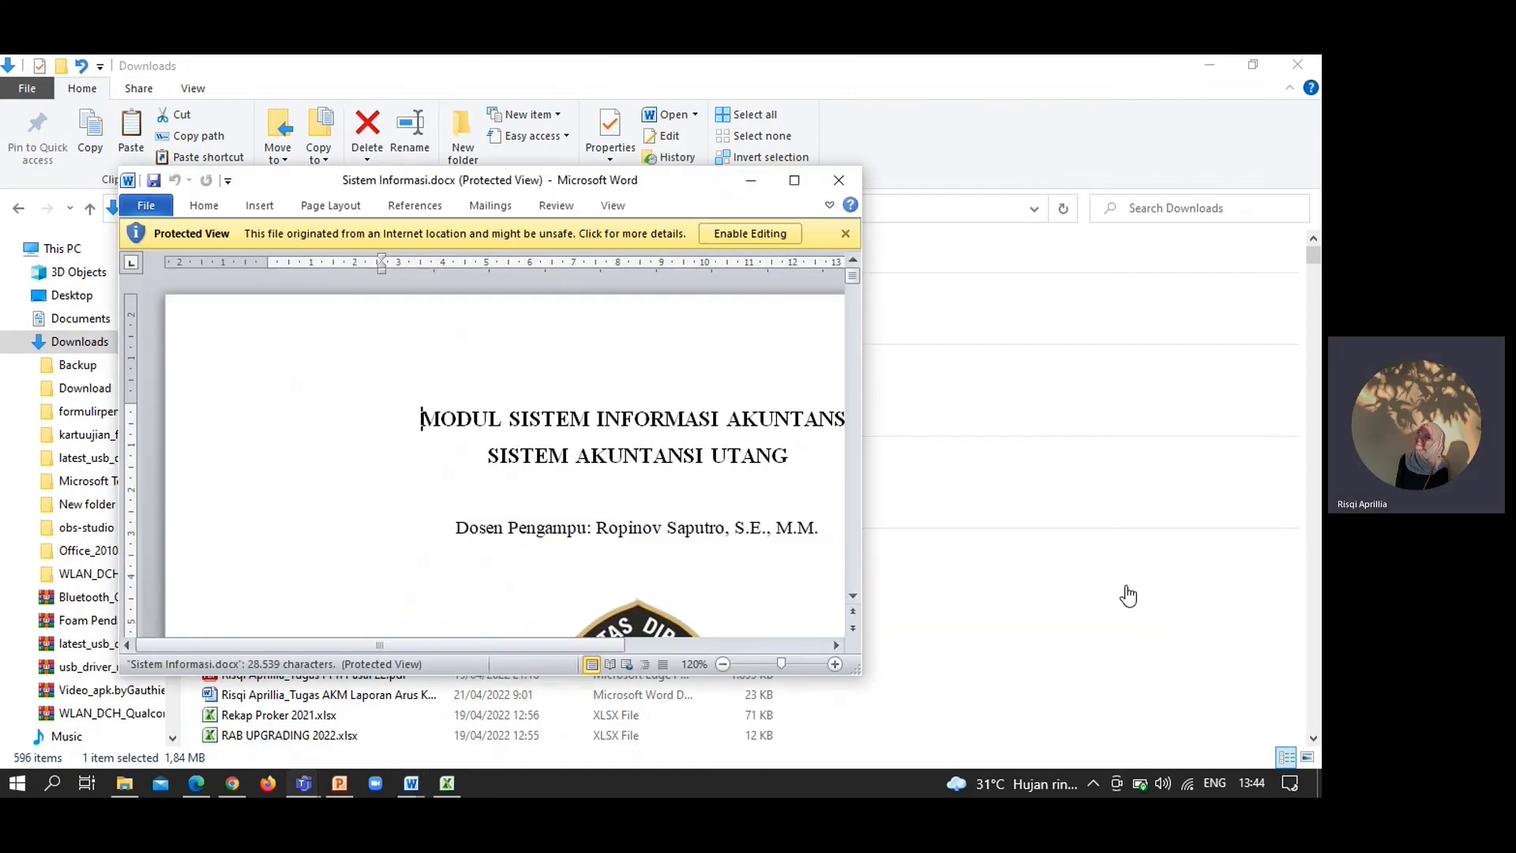
# Maximize the converted document, look through its pages, and close it.
pyautogui.click(795, 186)
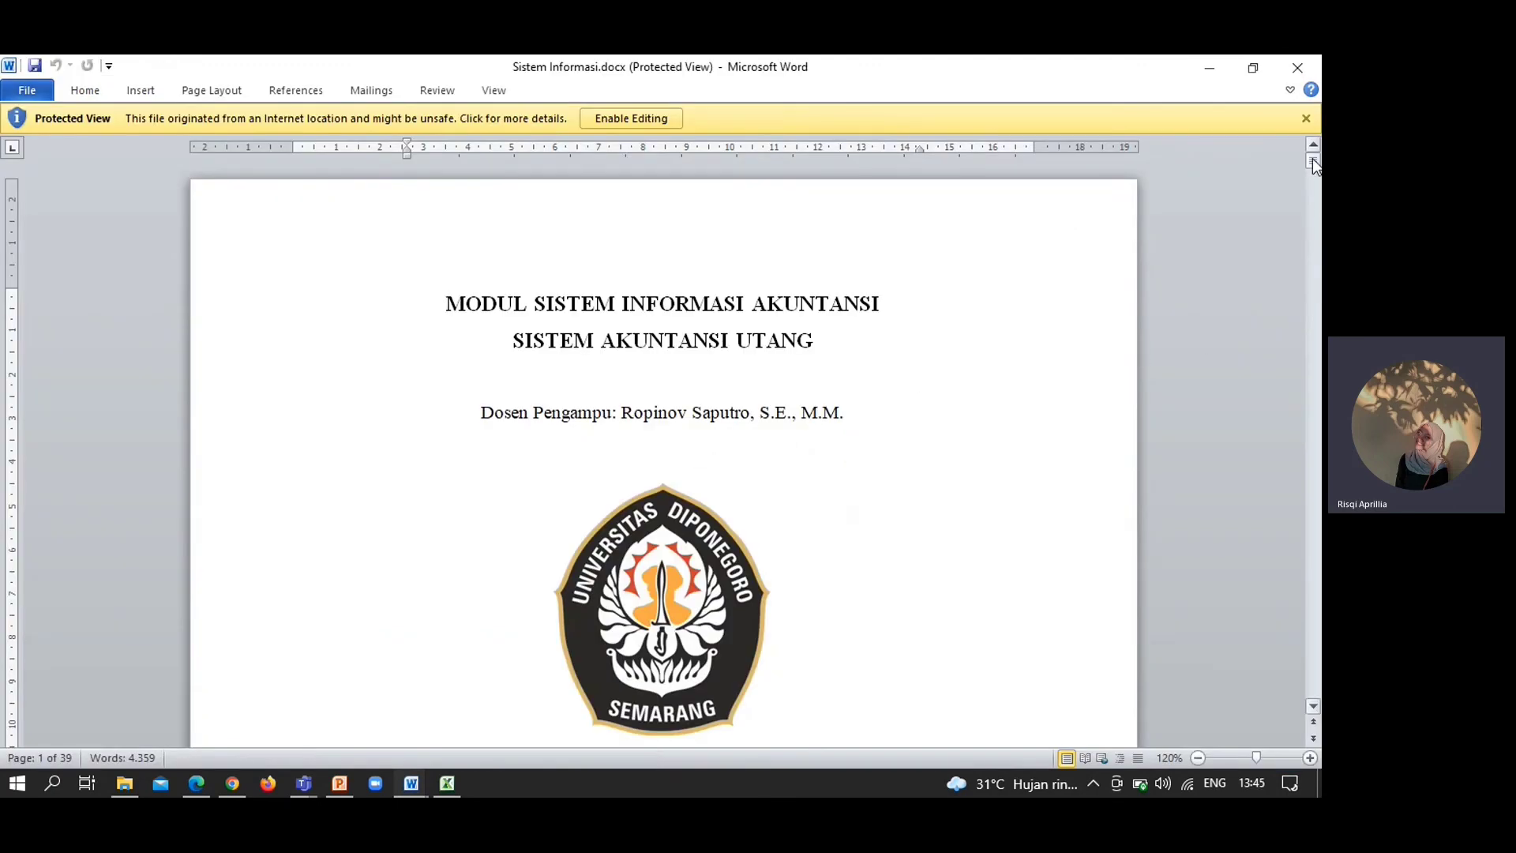
pyautogui.moveTo(1312, 160); pyautogui.dragTo(1311, 251)
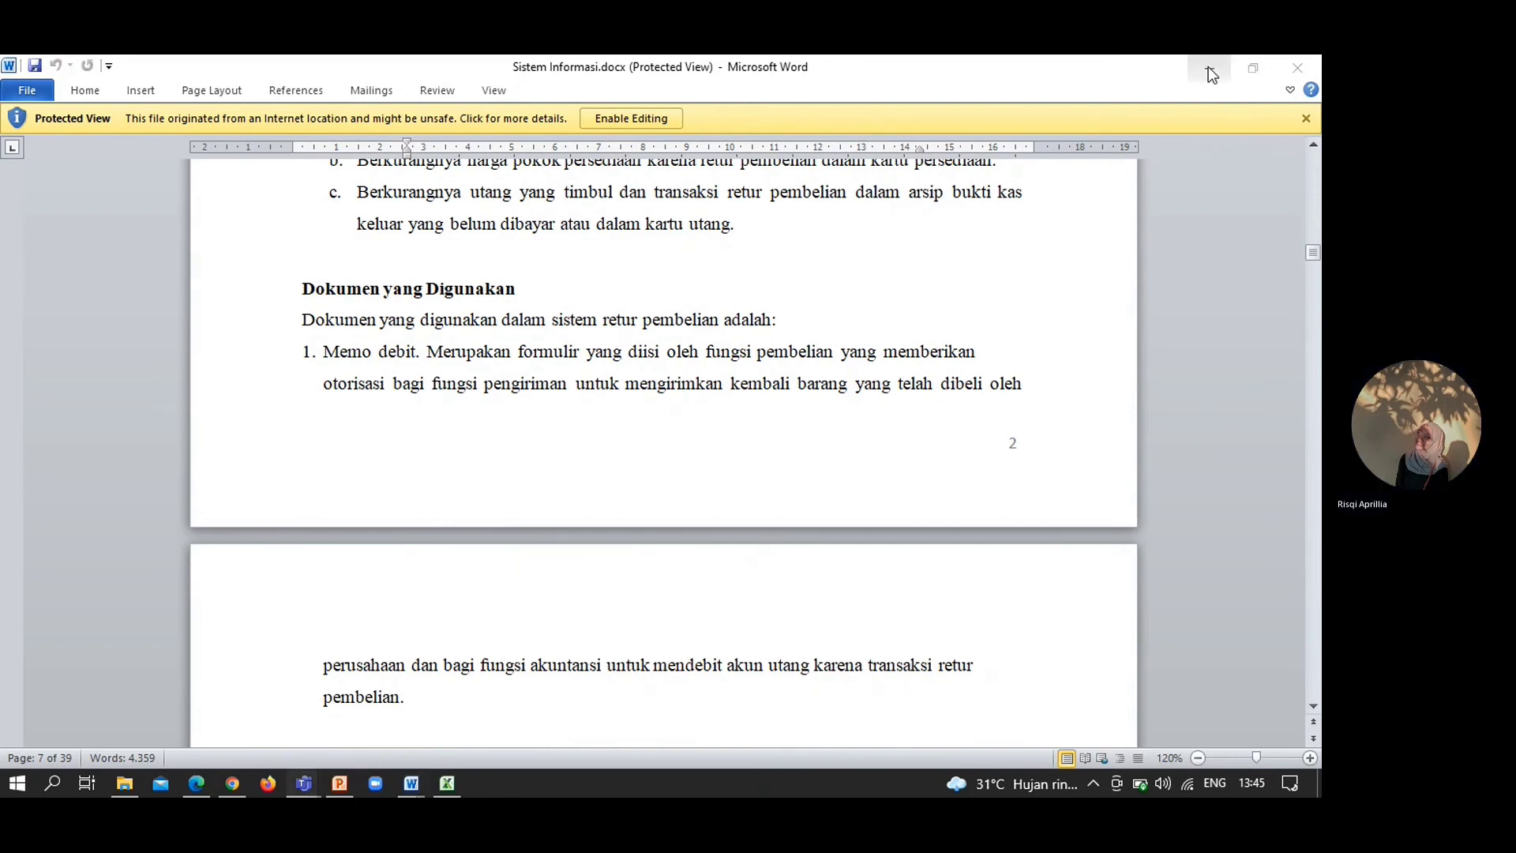
pyautogui.click(1295, 70)
pyautogui.click(1293, 69)
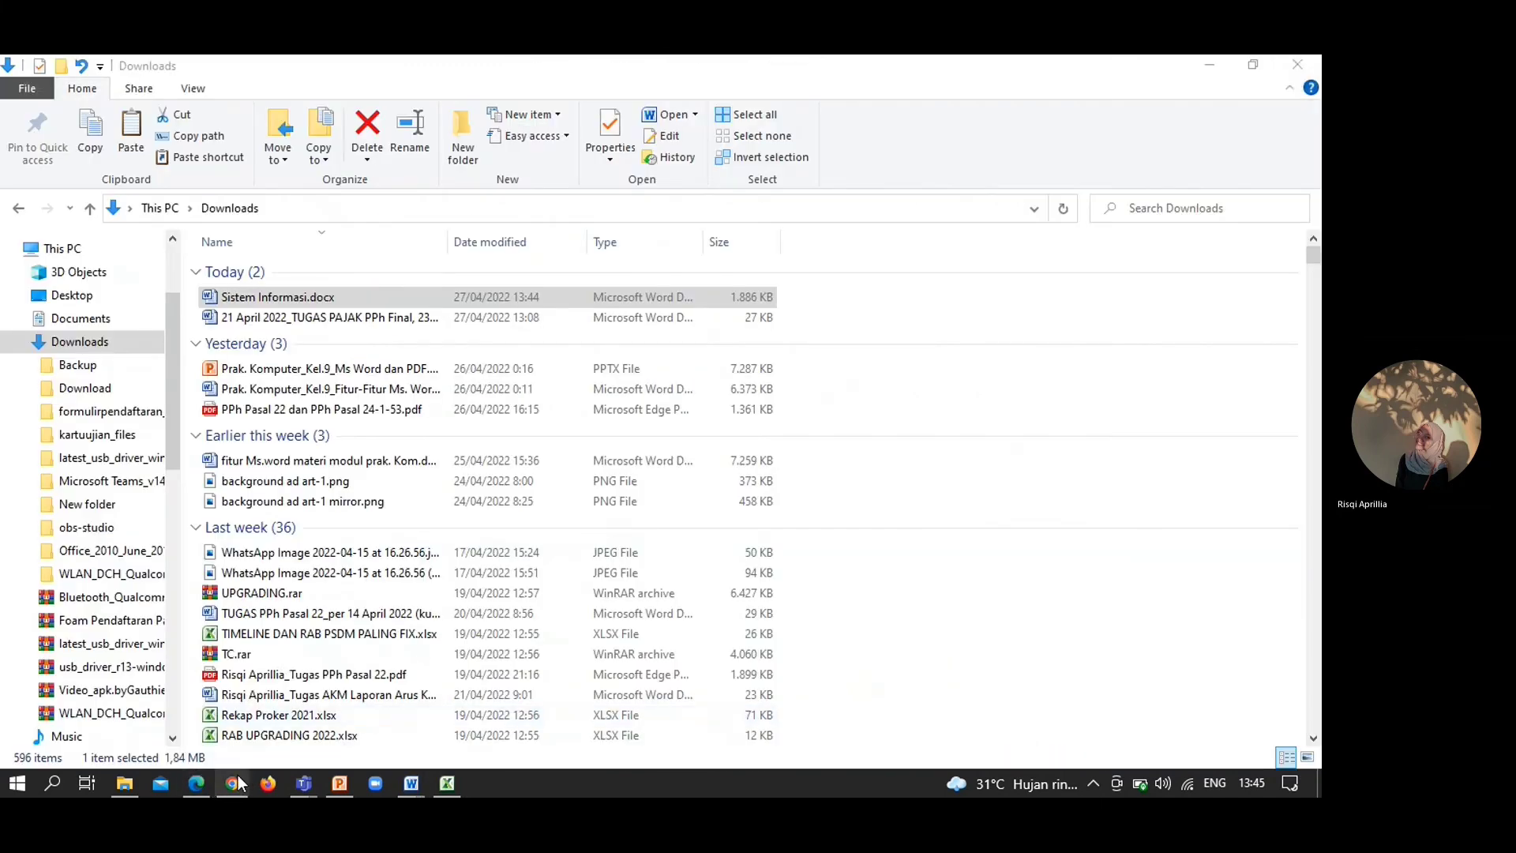
# Switch back to Chrome and return to the iLovePDF home page.
pyautogui.moveTo(234, 784)
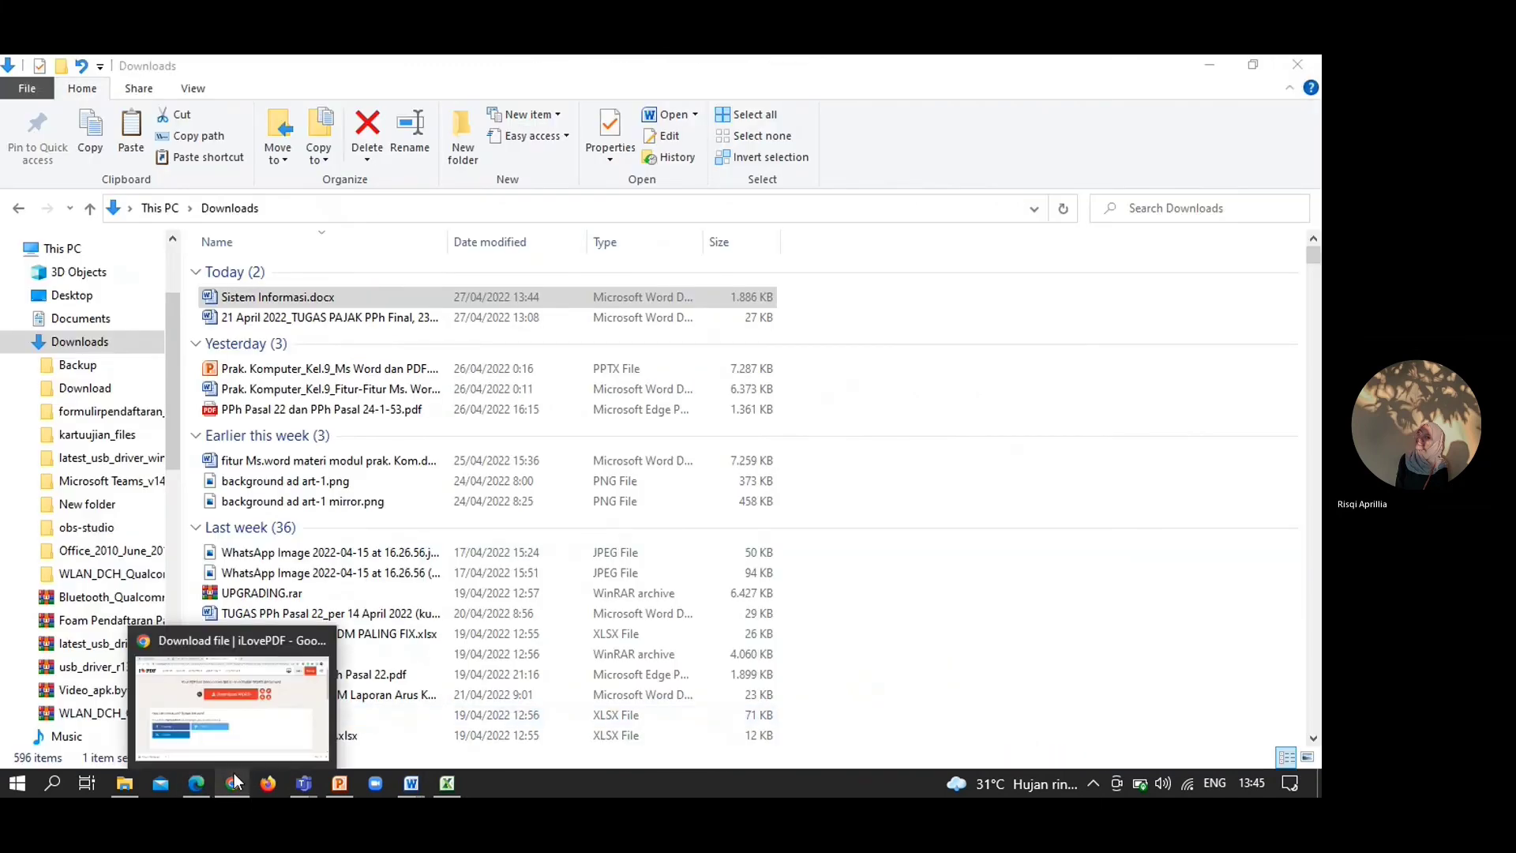
pyautogui.click(214, 726)
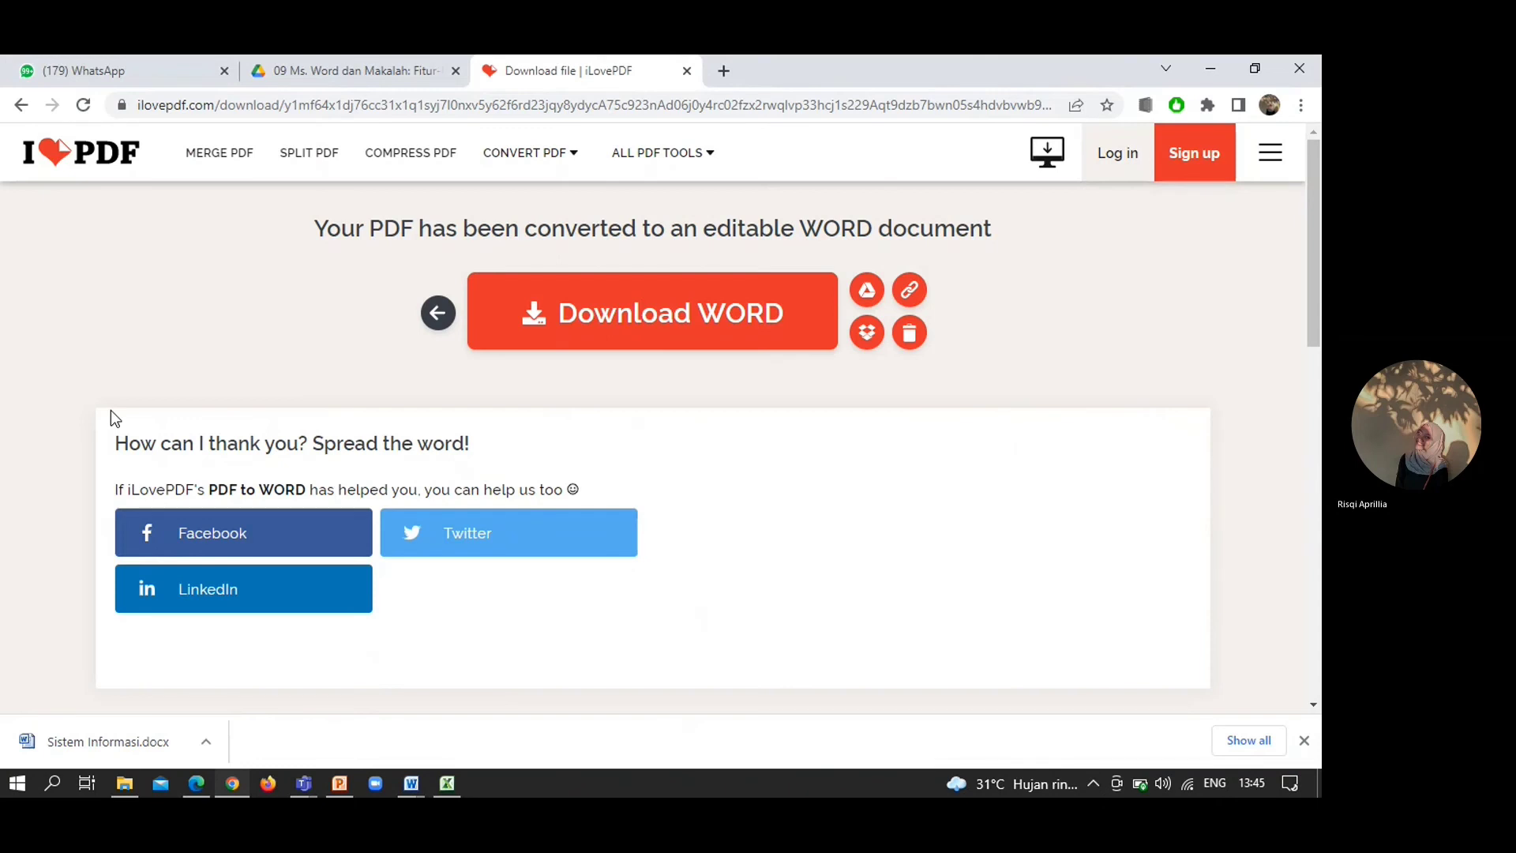
pyautogui.click(21, 106)
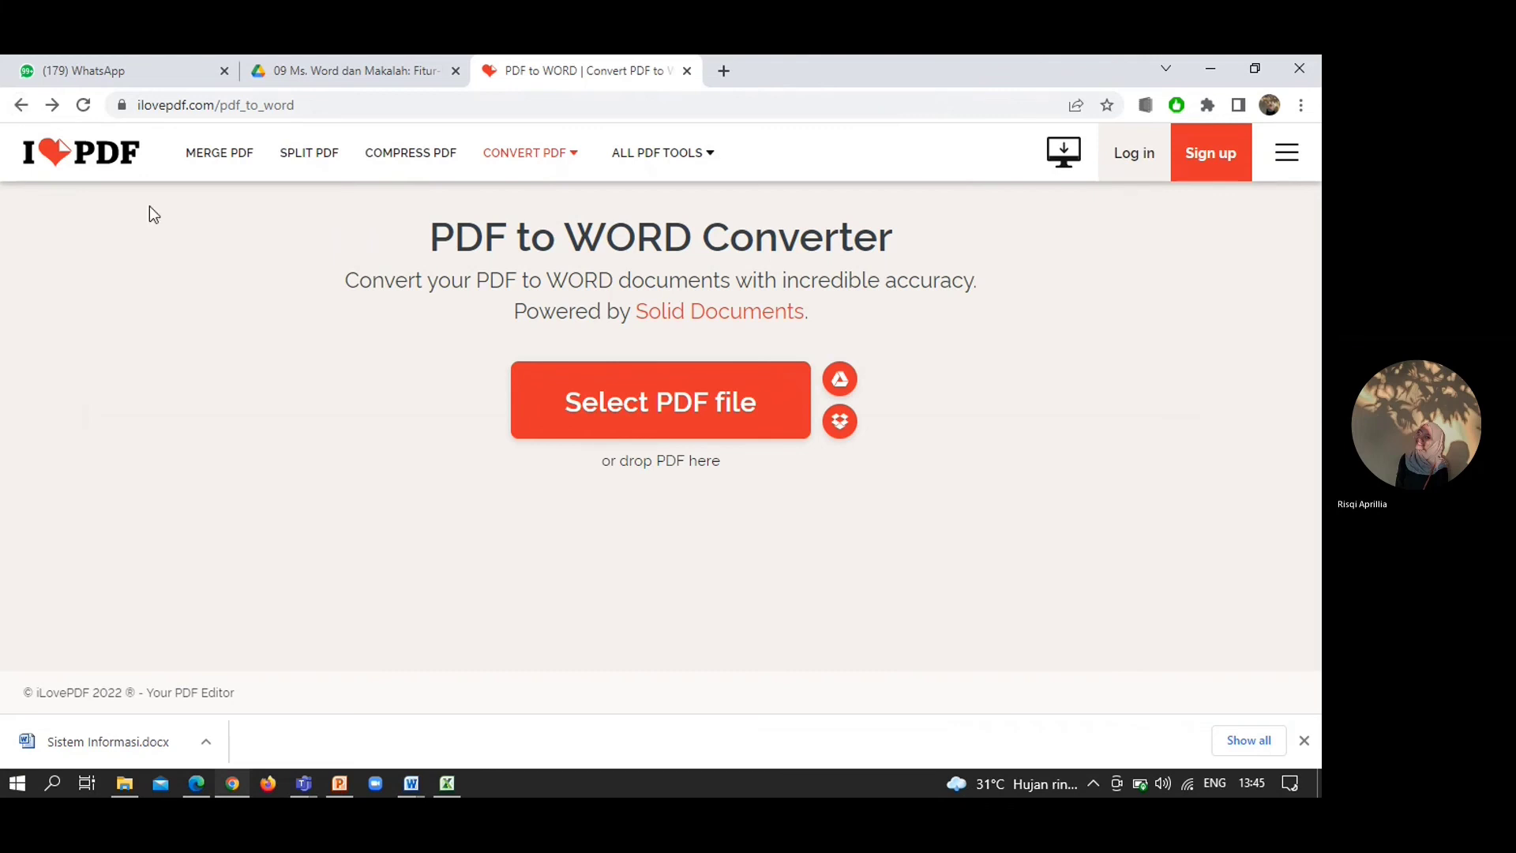
pyautogui.click(19, 106)
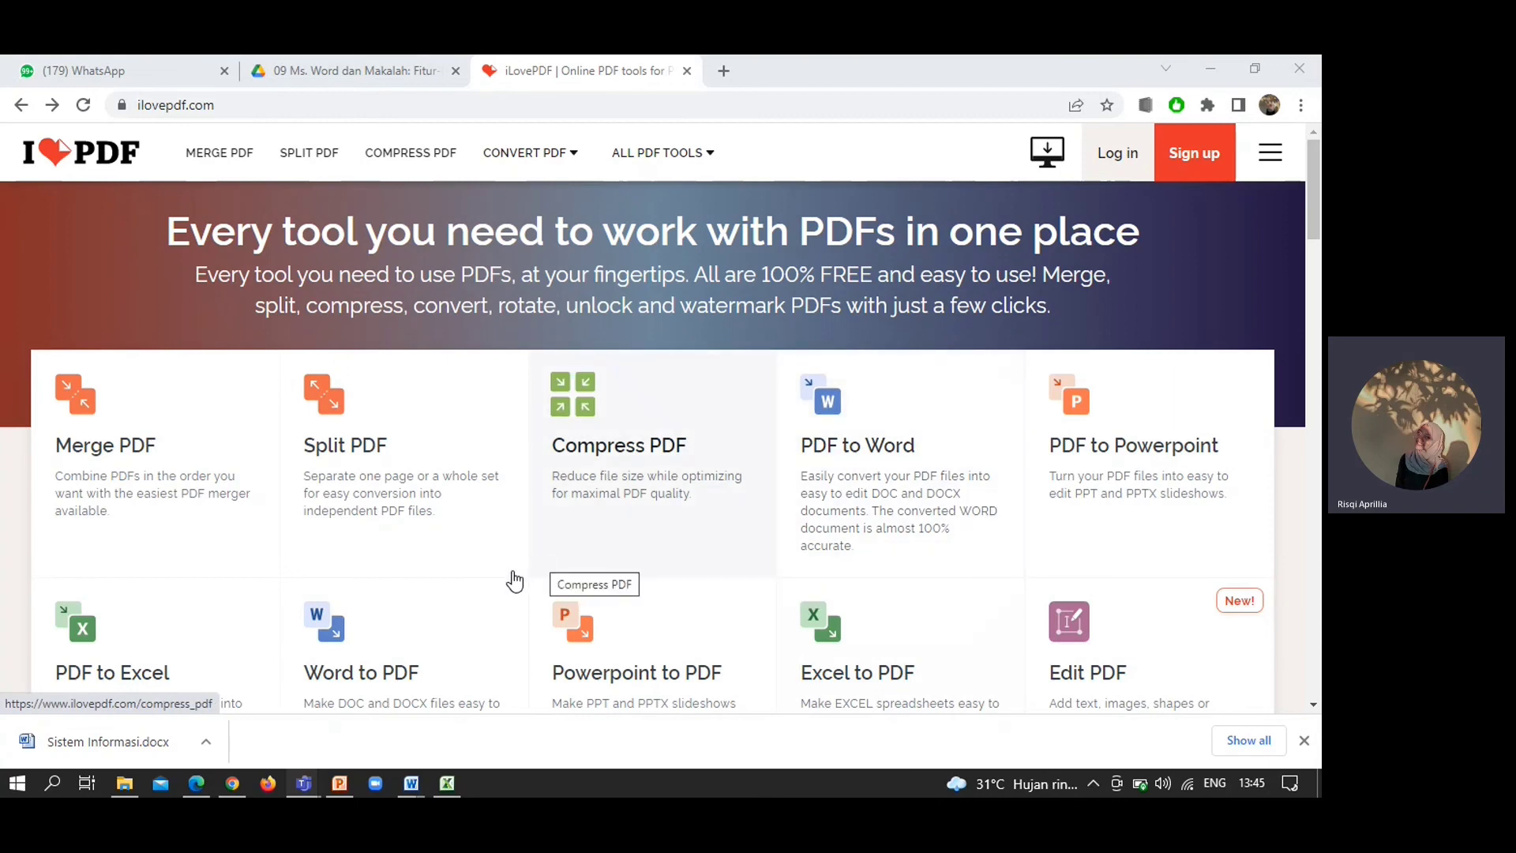
# Convert Praktikum Komputer.docx from the Prak. Komputer folder with the Word to PDF tool and download the resulting PDF.
pyautogui.click(374, 684)
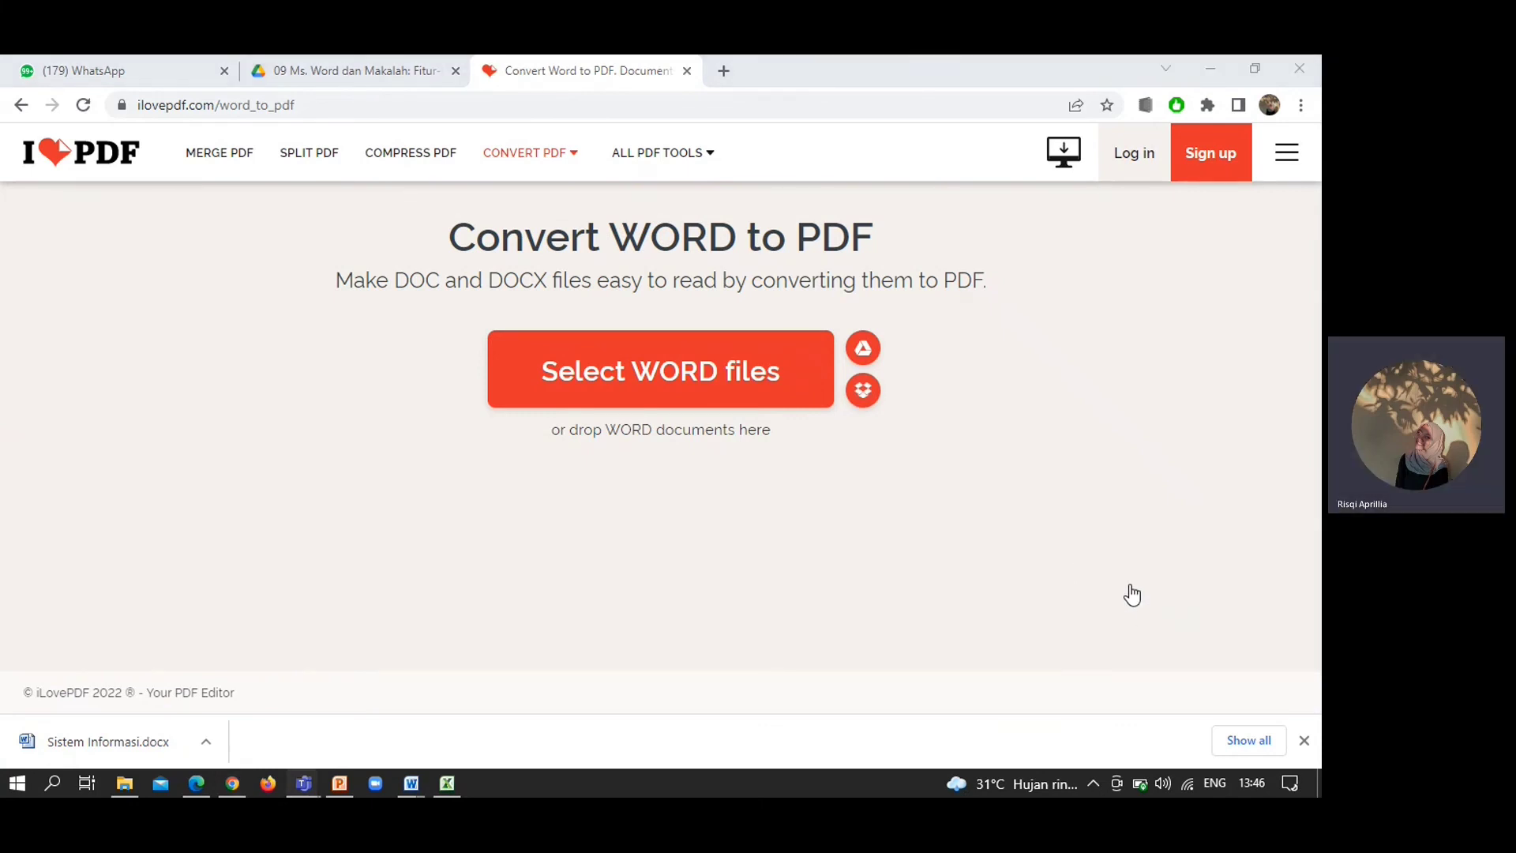
pyautogui.click(676, 399)
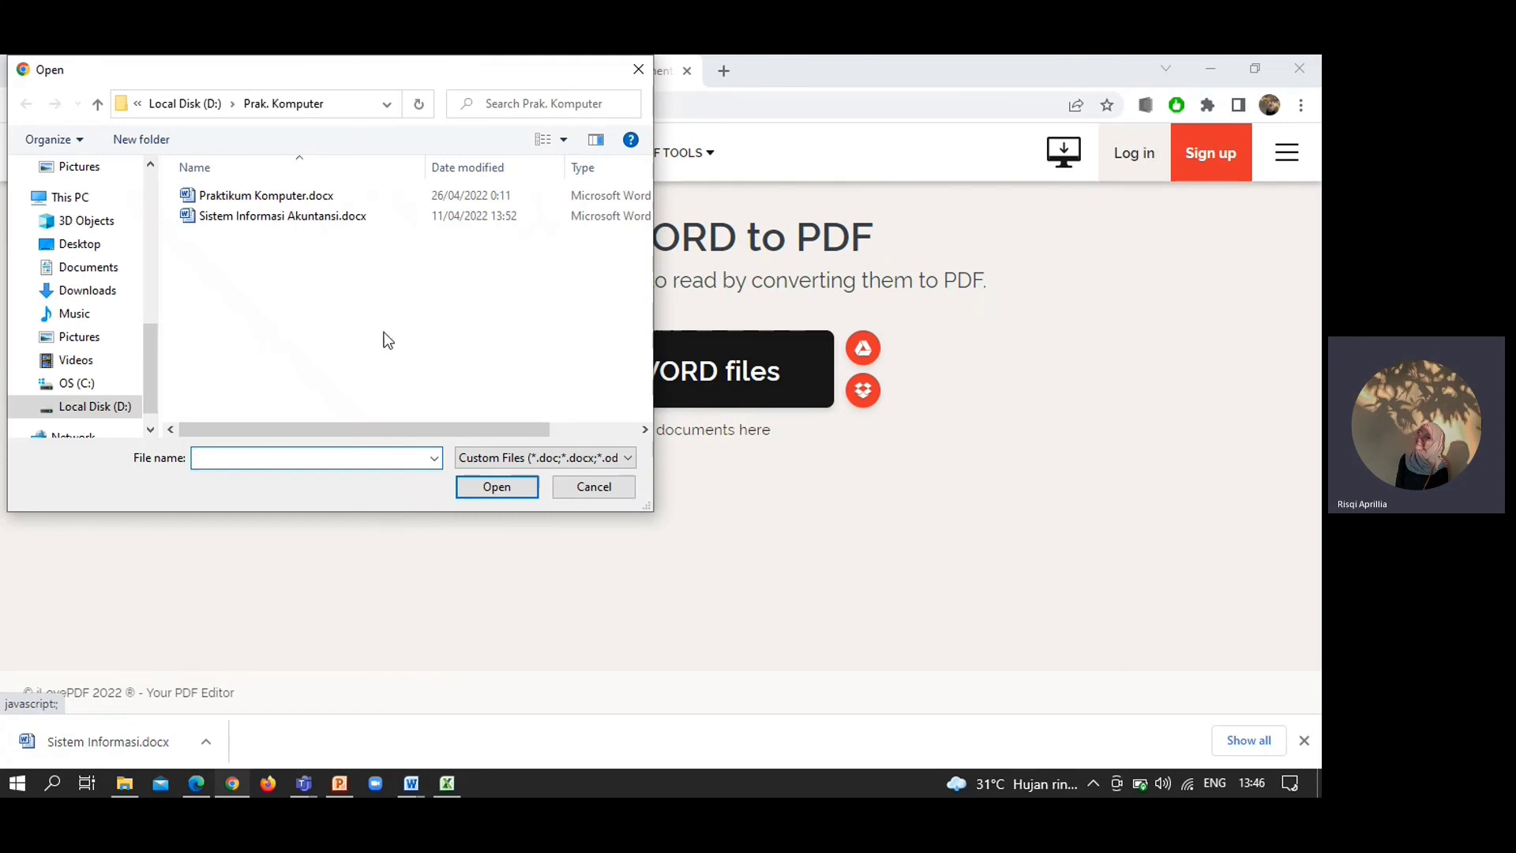
pyautogui.click(316, 197)
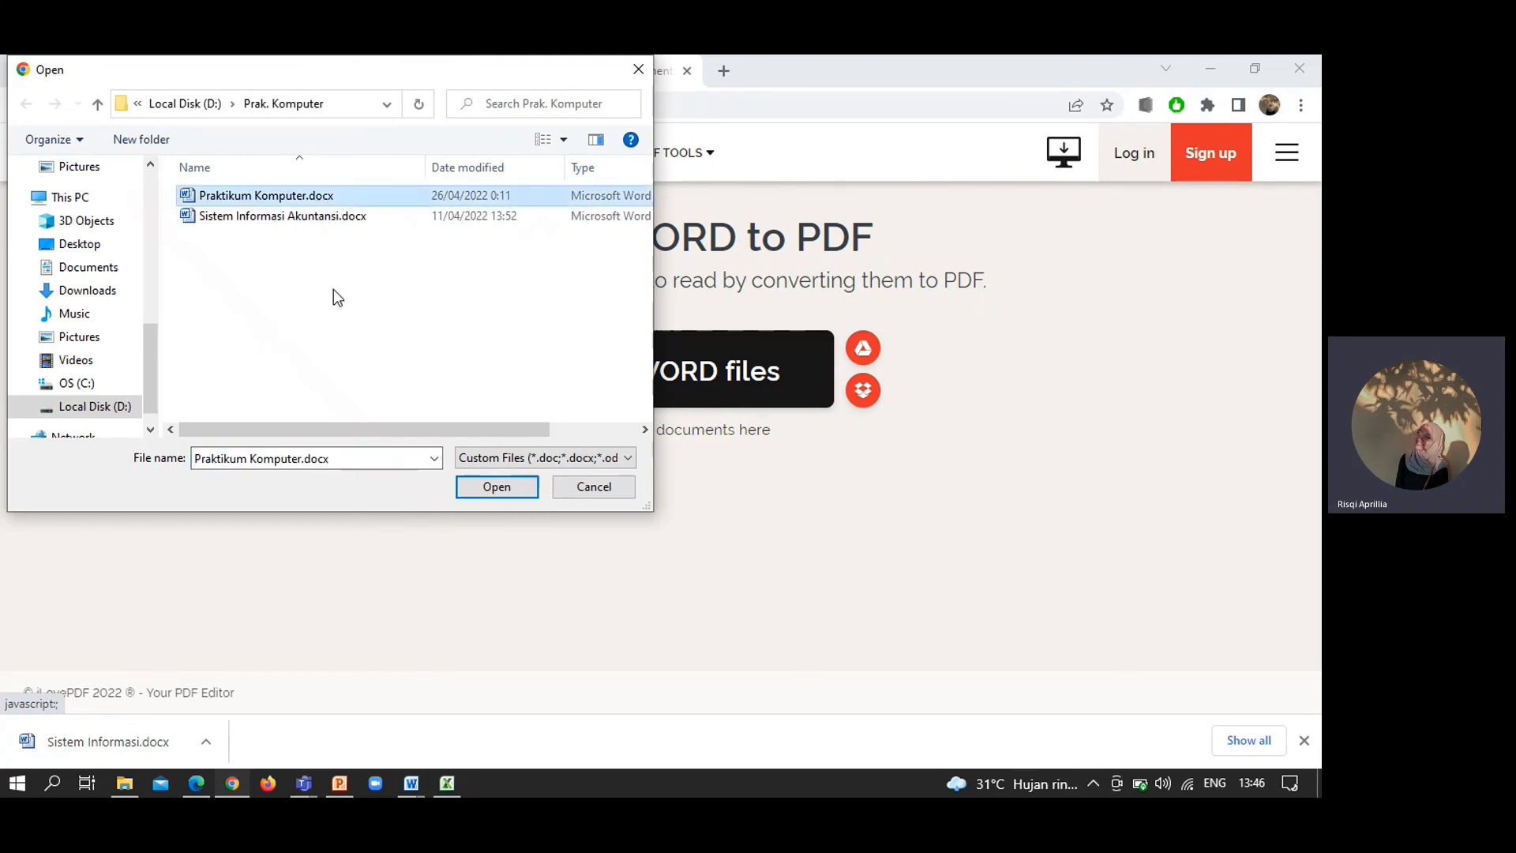
pyautogui.click(496, 487)
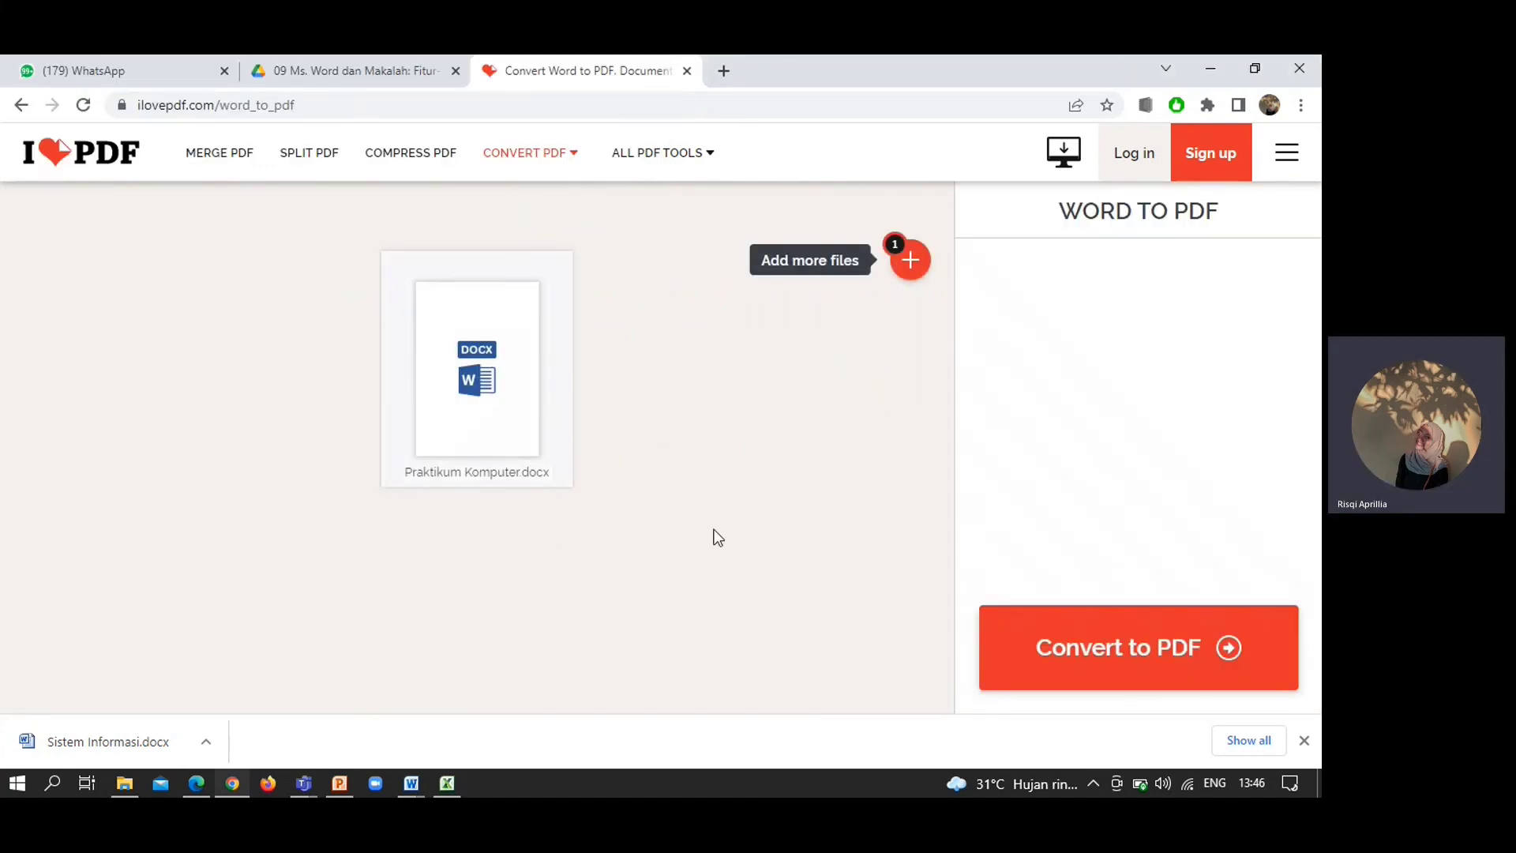
pyautogui.click(1113, 663)
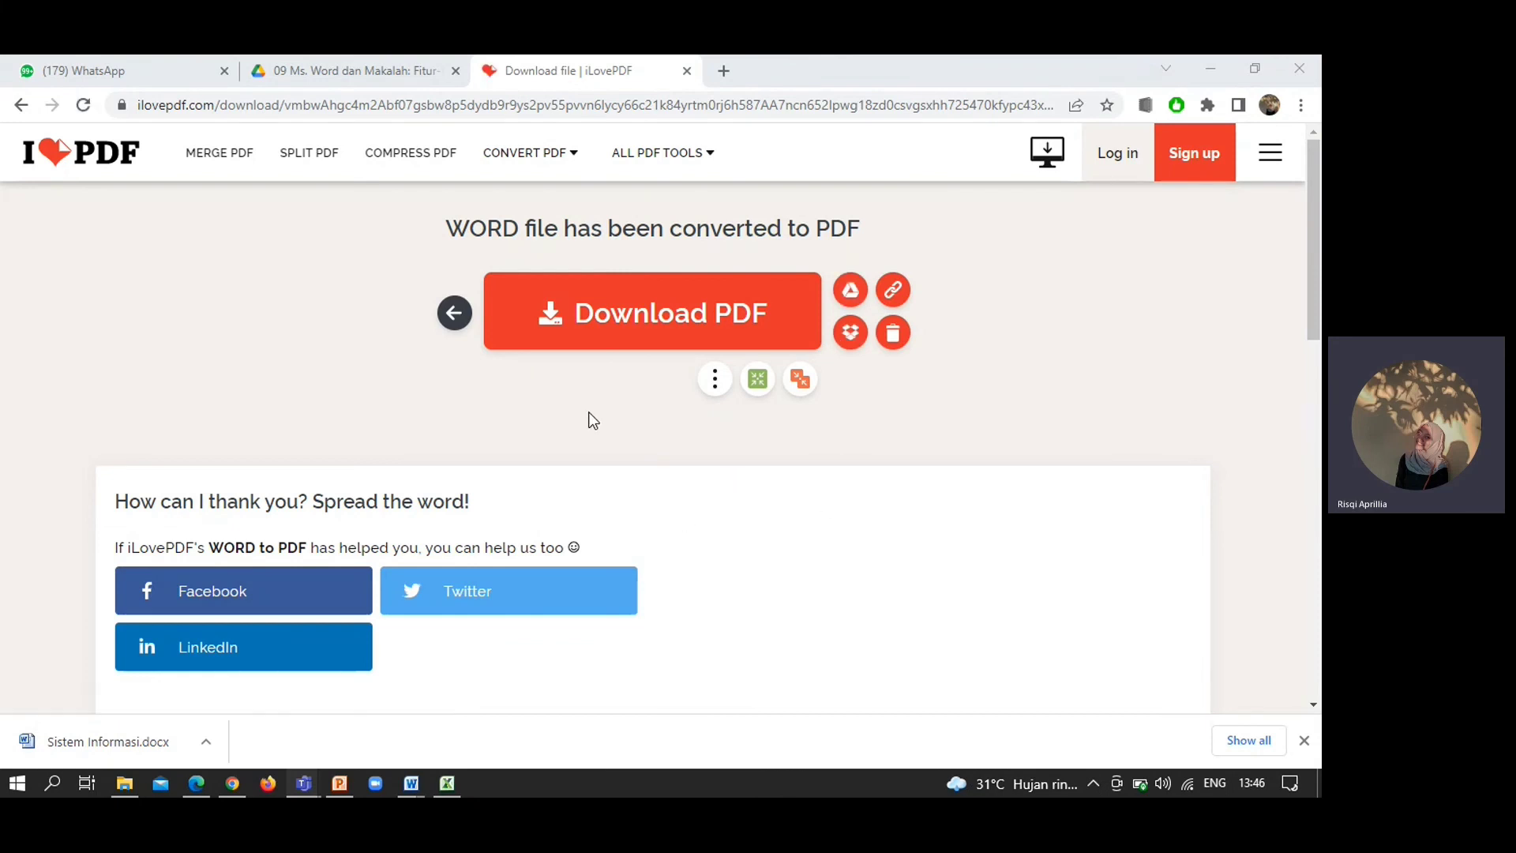
pyautogui.click(552, 341)
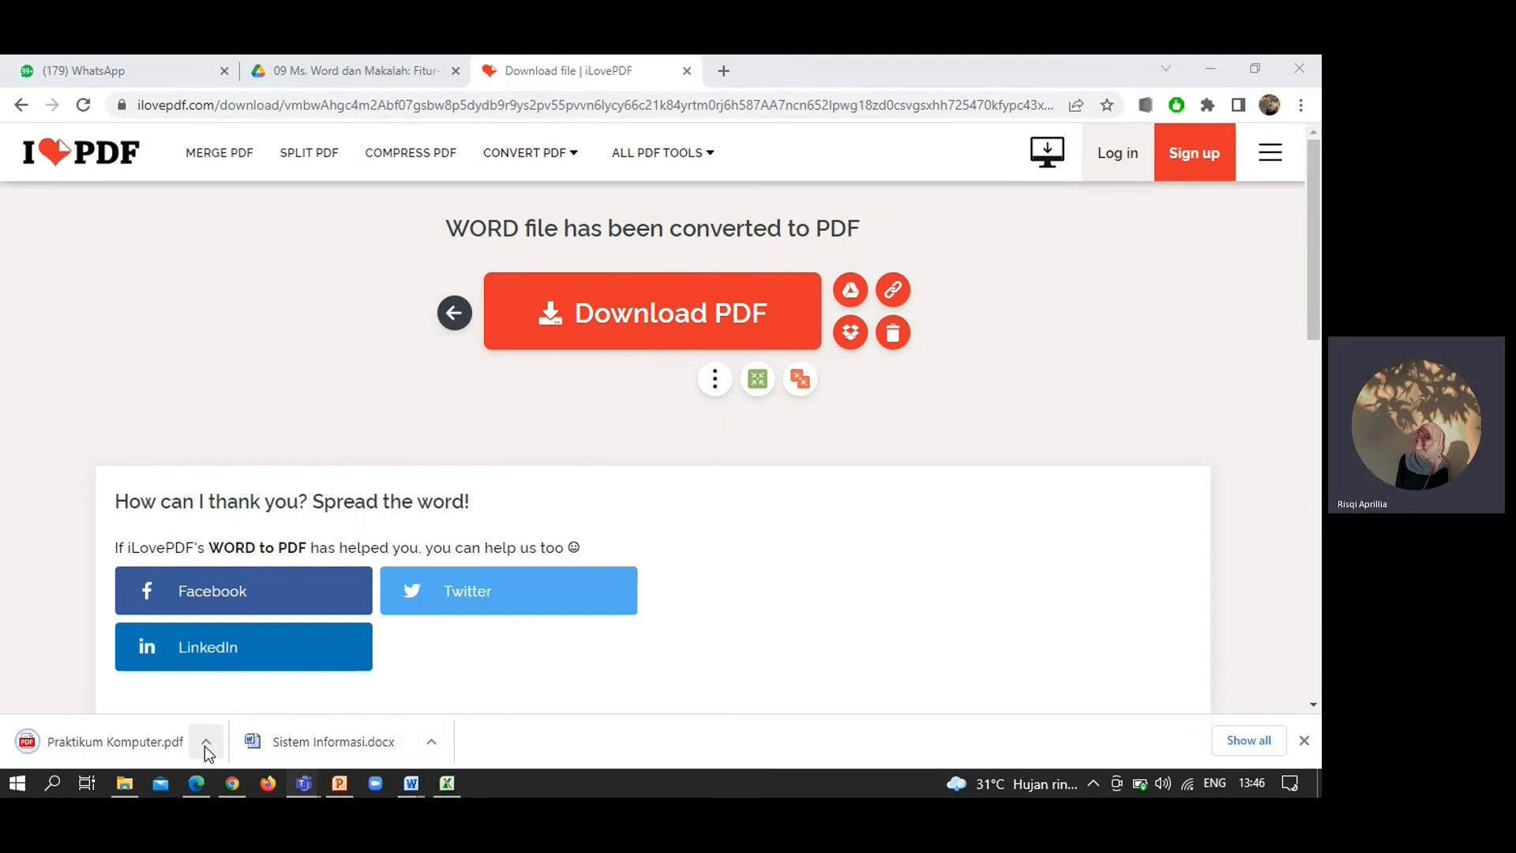
# Switch to File Explorer, open Praktikum Komputer.pdf from the Downloads folder to view the converted file, and minimize the open windows.
pyautogui.moveTo(127, 790)
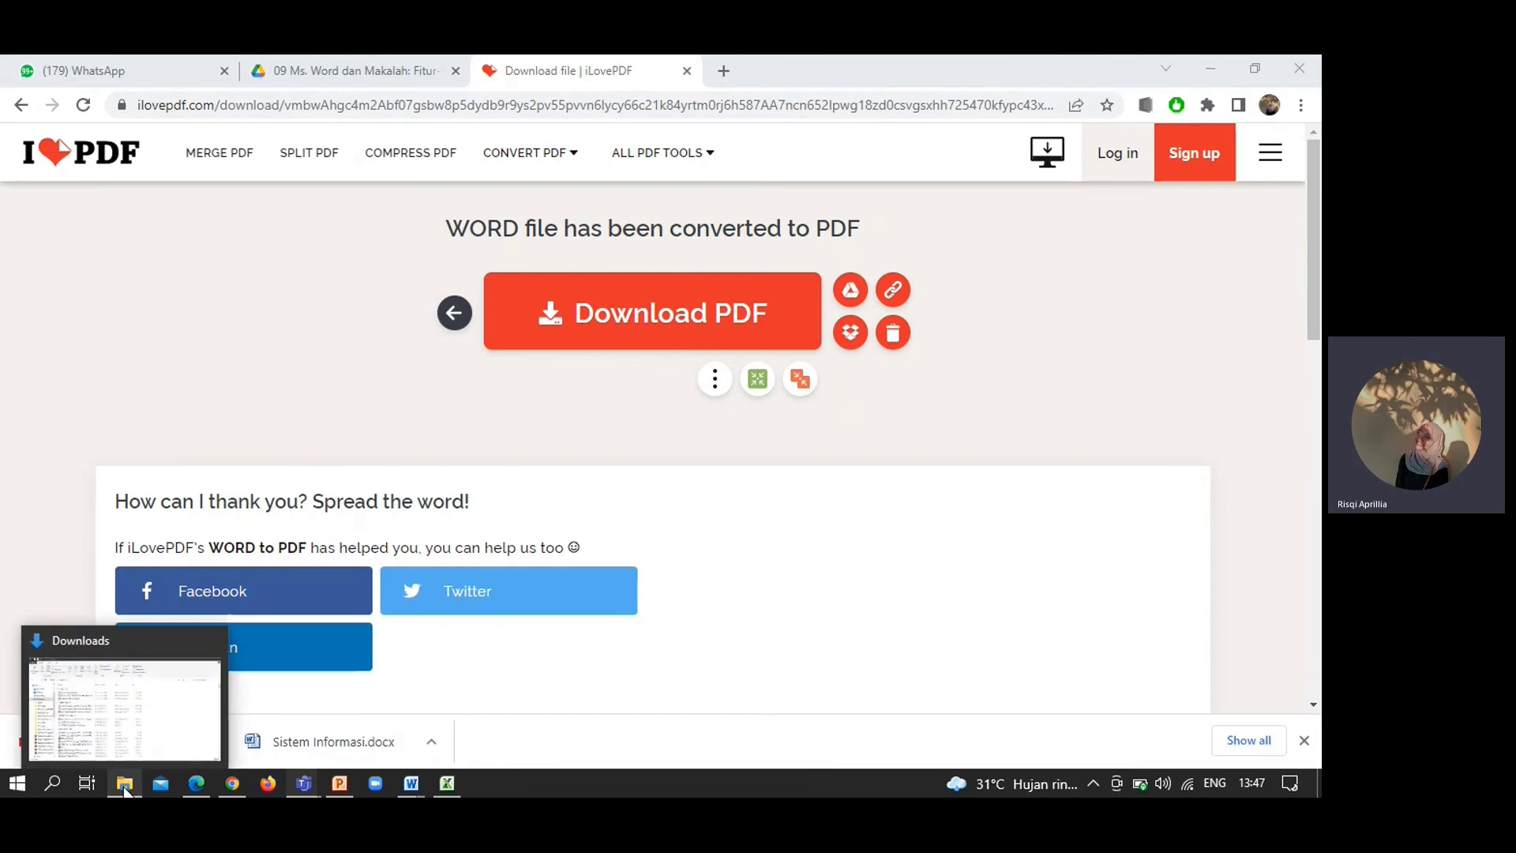
pyautogui.click(101, 720)
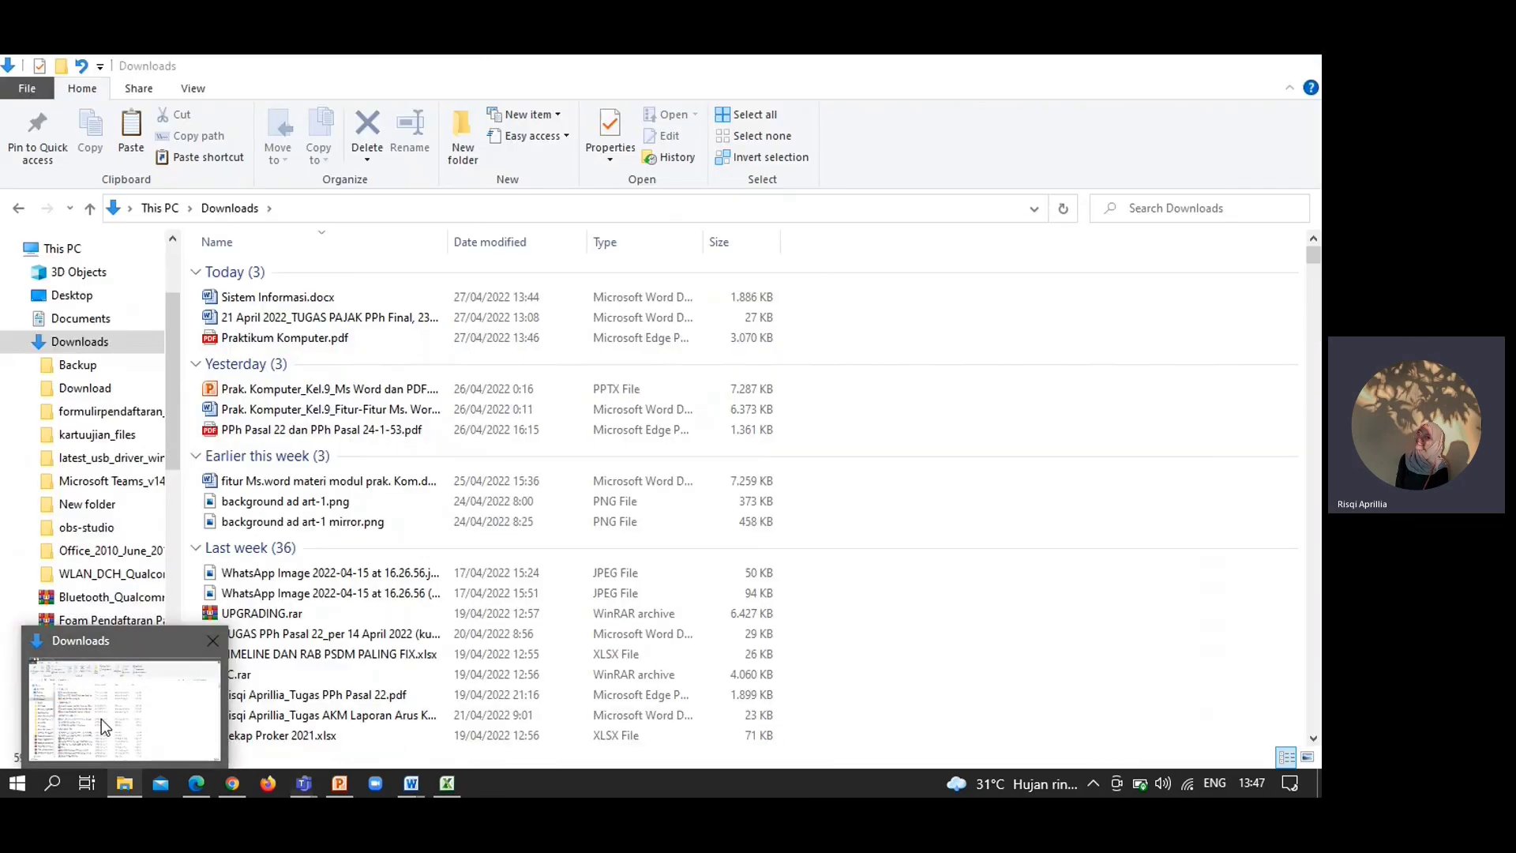
pyautogui.click(376, 339)
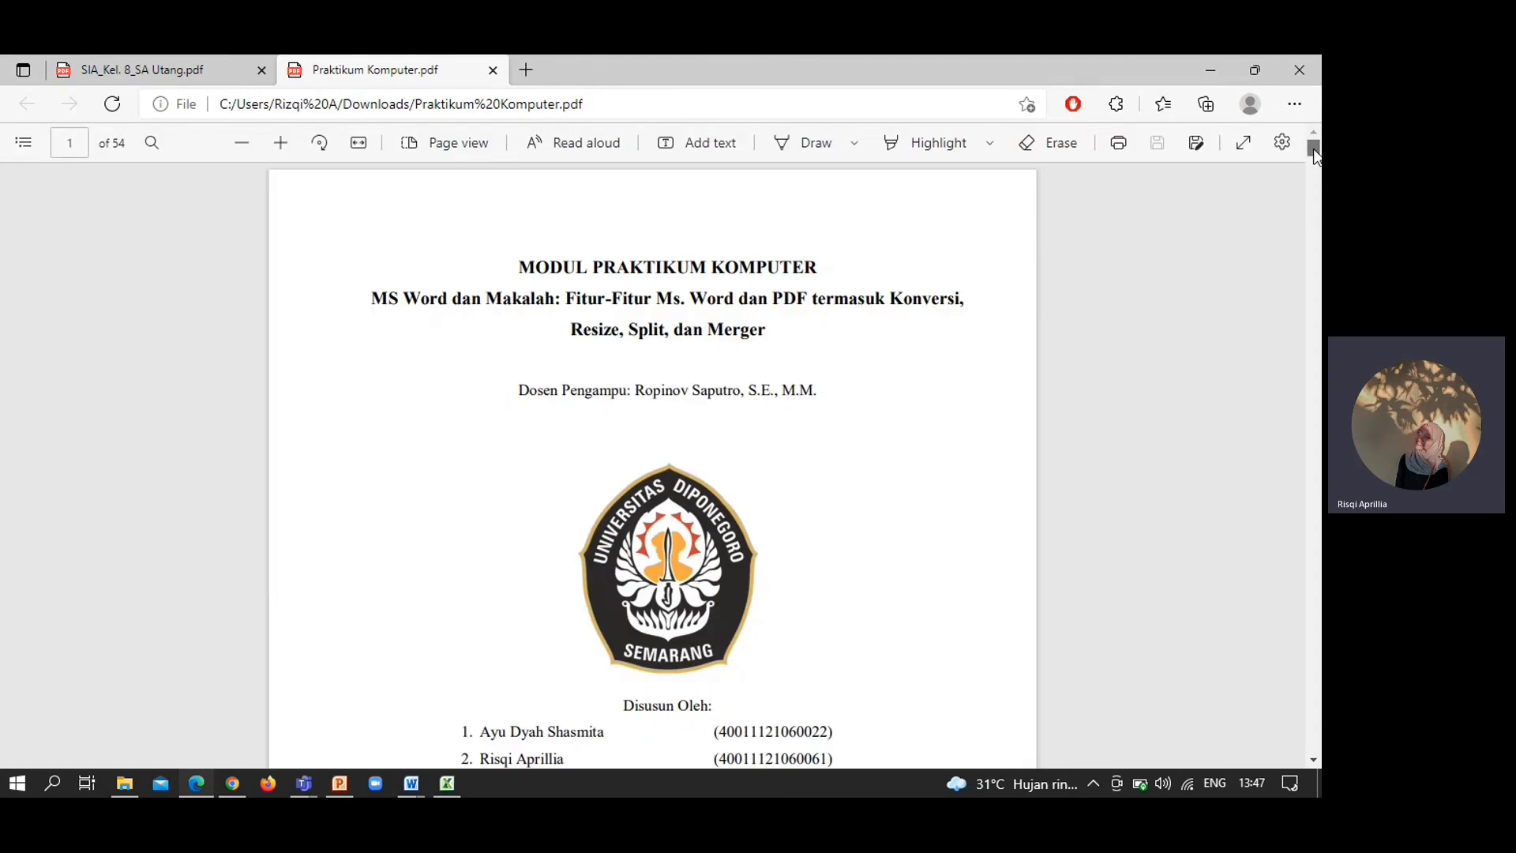
pyautogui.moveTo(1312, 152)
pyautogui.mouseDown()
pyautogui.moveTo(1308, 214)
pyautogui.moveTo(1303, 158)
pyautogui.mouseUp()
pyautogui.click(1208, 71)
pyautogui.click(1205, 64)
pyautogui.click(1209, 69)
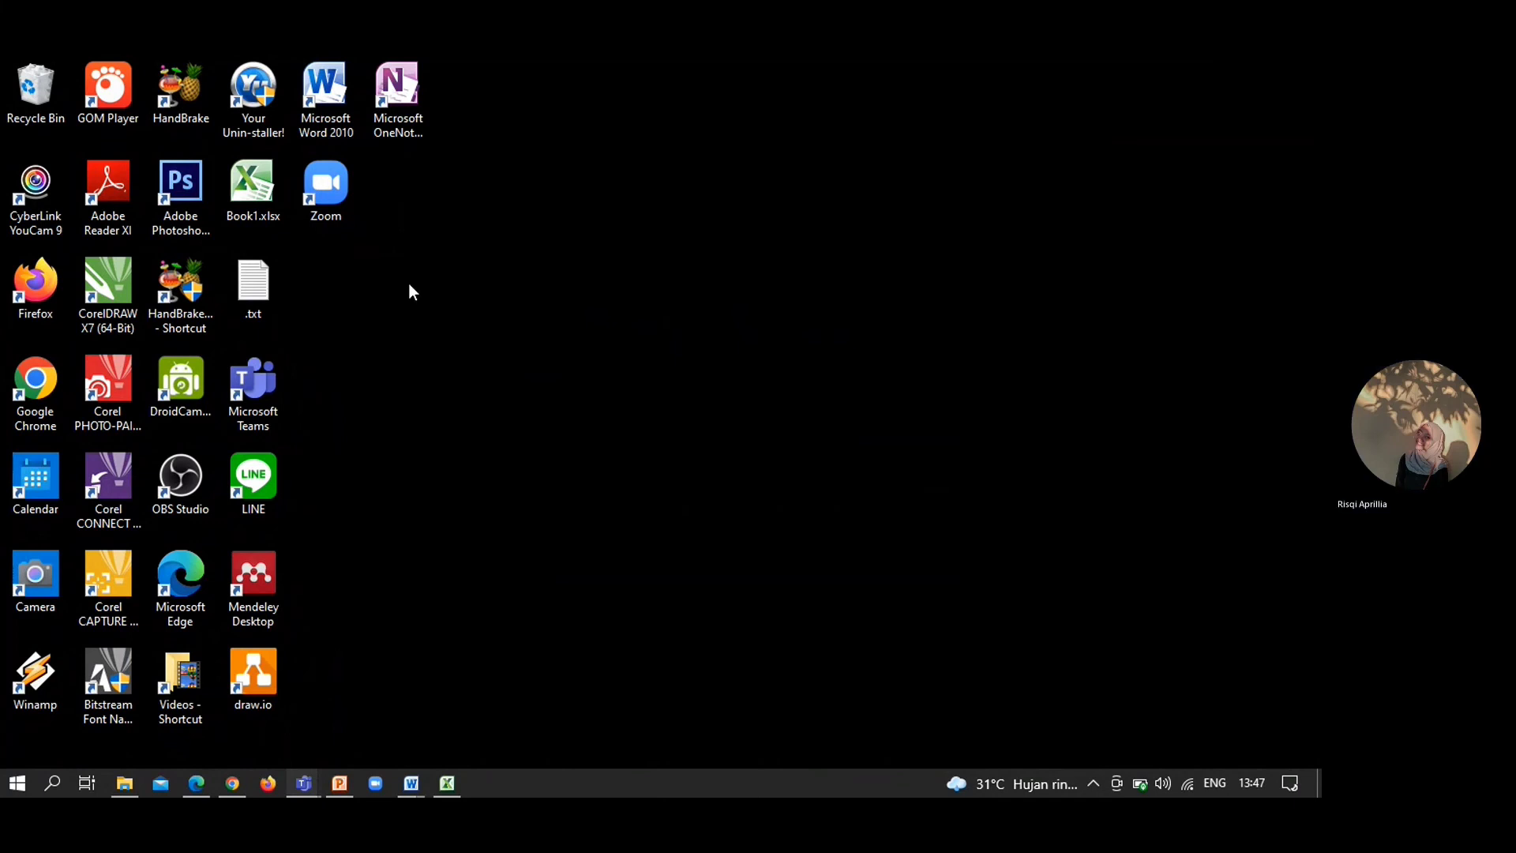
# Start Microsoft Word 2010 in a maximized window and open Sistem Informasi Akuntansi.docx from the Prak. Komputer folder.
pyautogui.doubleClick(327, 122)
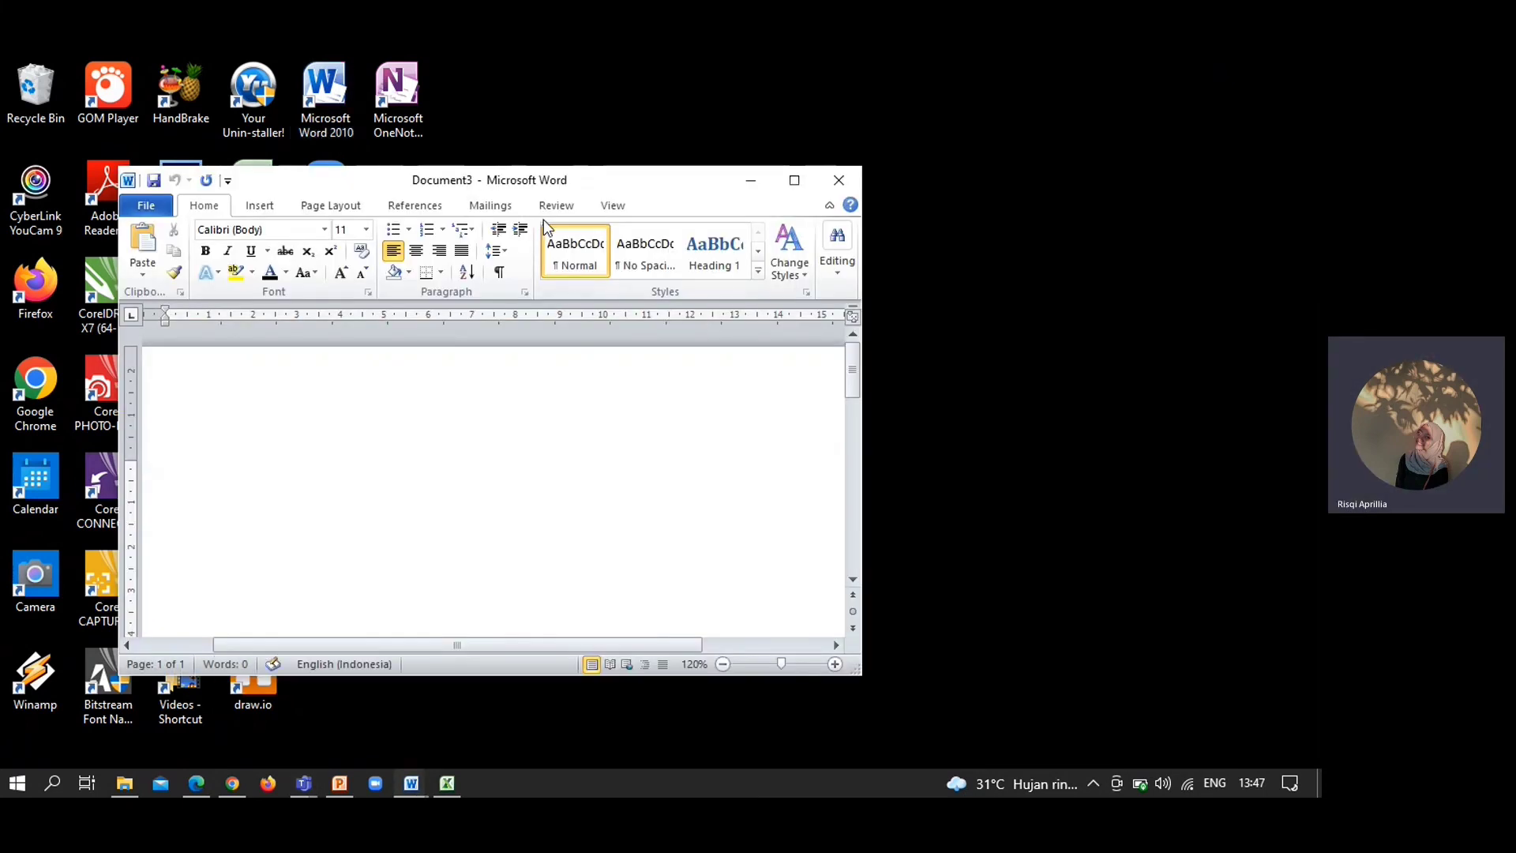
pyautogui.click(798, 185)
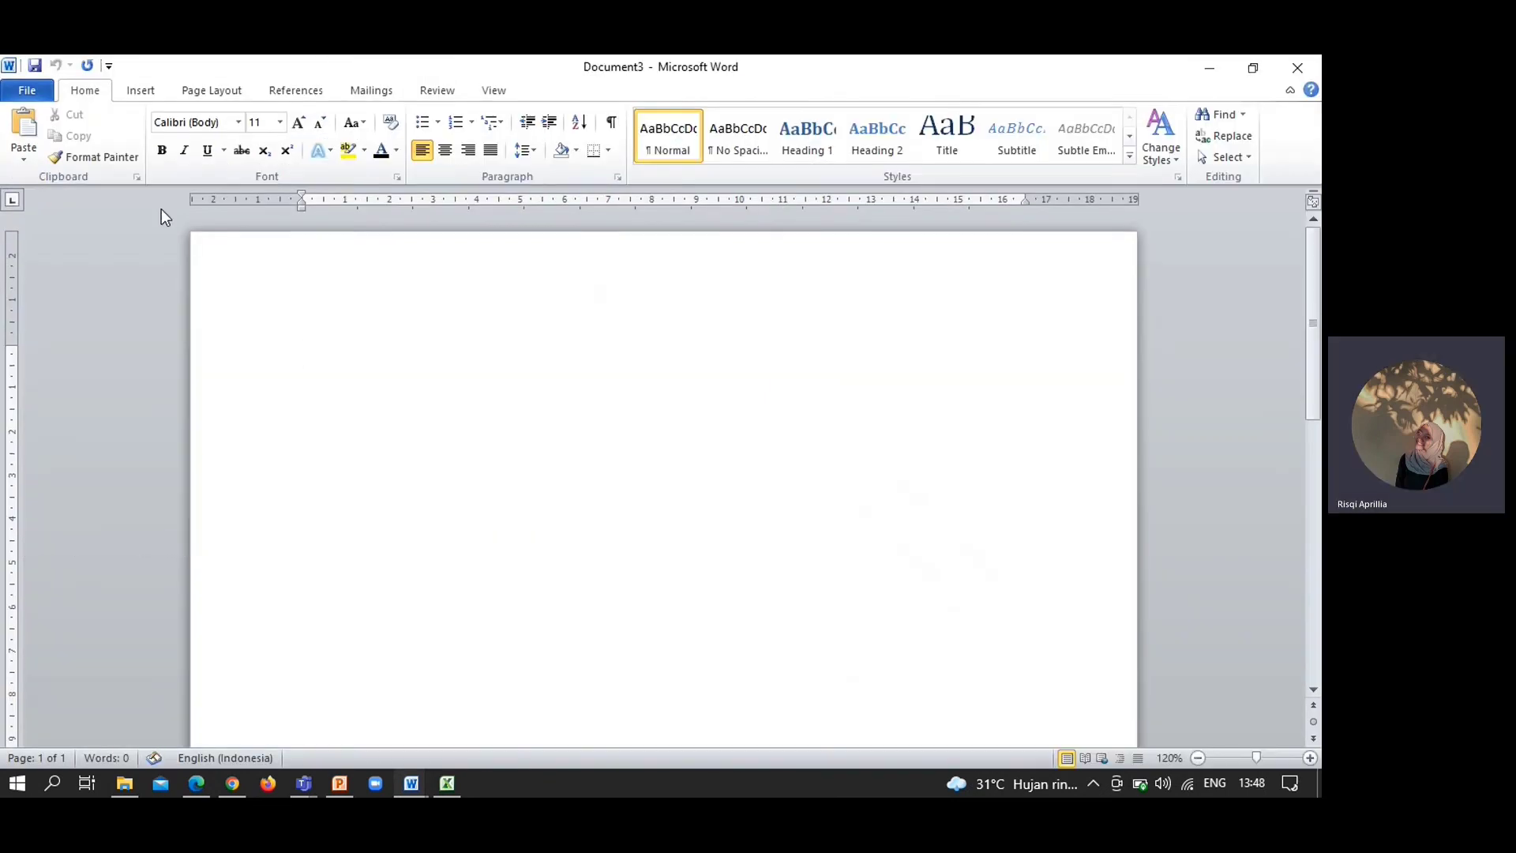
pyautogui.click(26, 93)
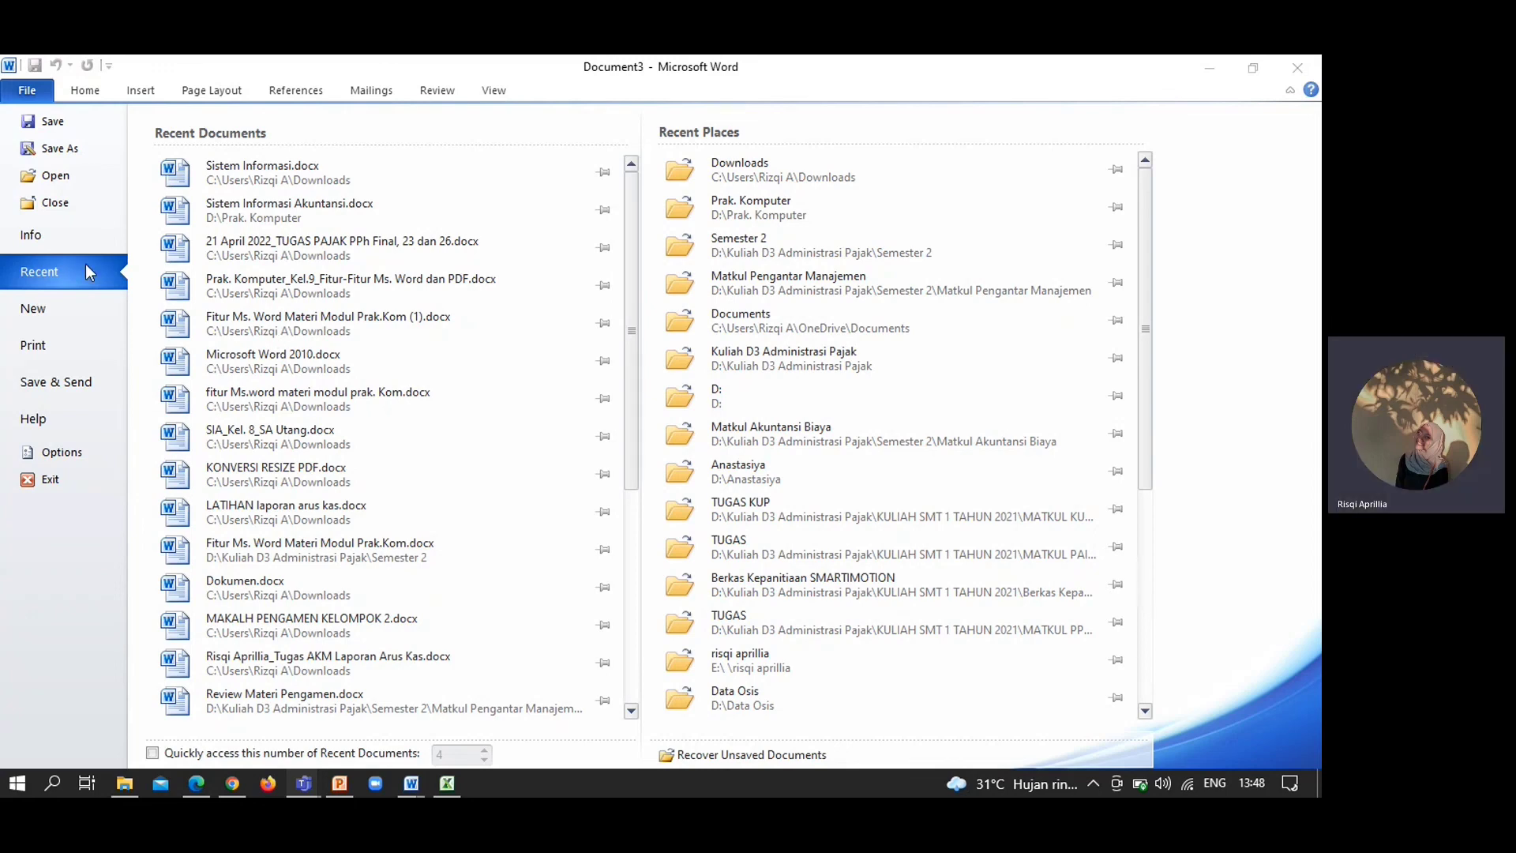
pyautogui.click(52, 177)
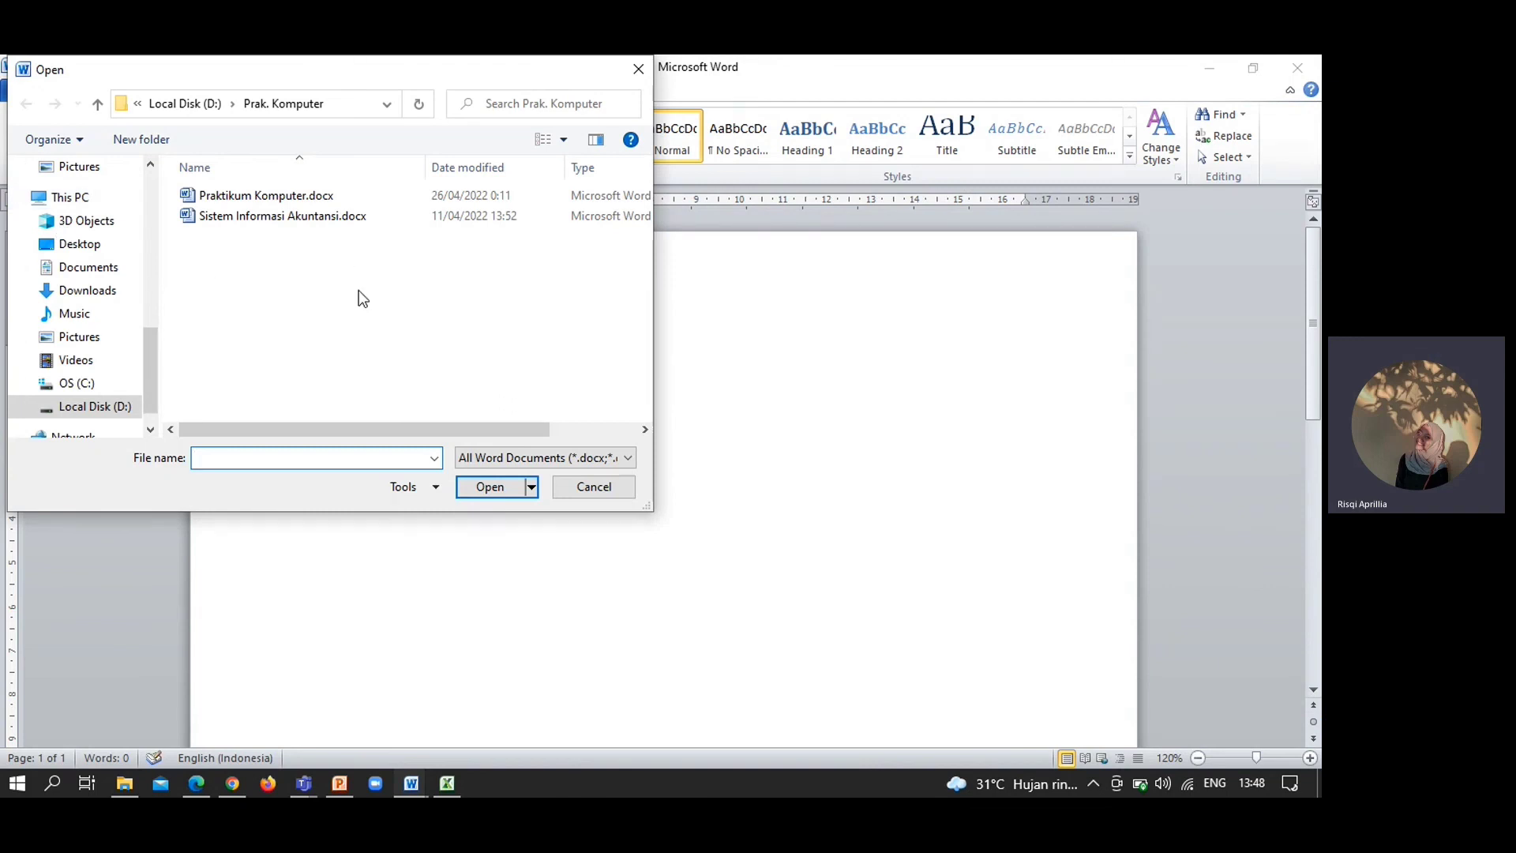
pyautogui.click(329, 225)
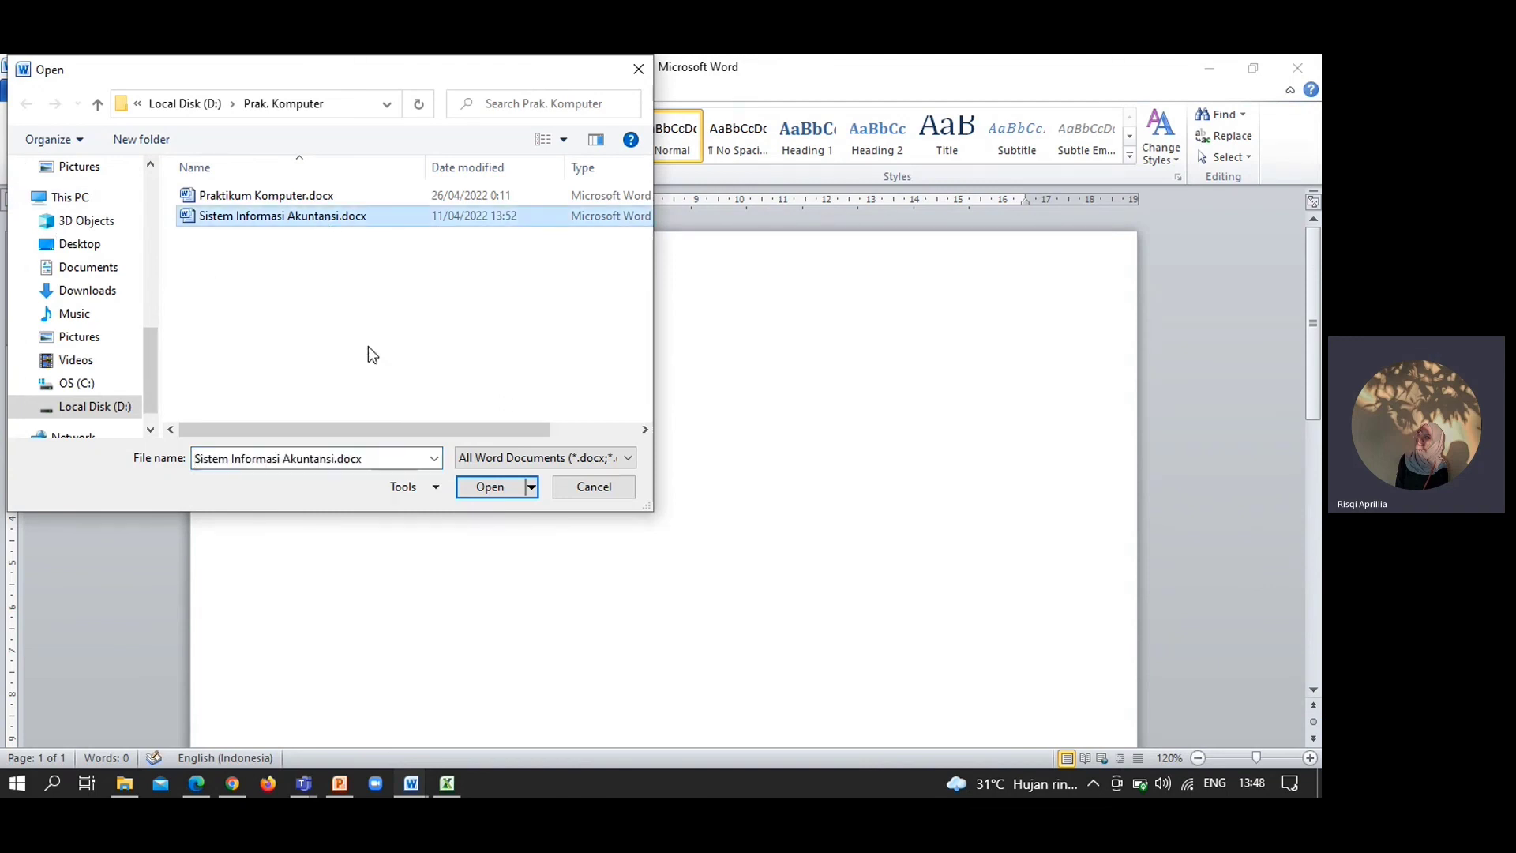
pyautogui.click(487, 487)
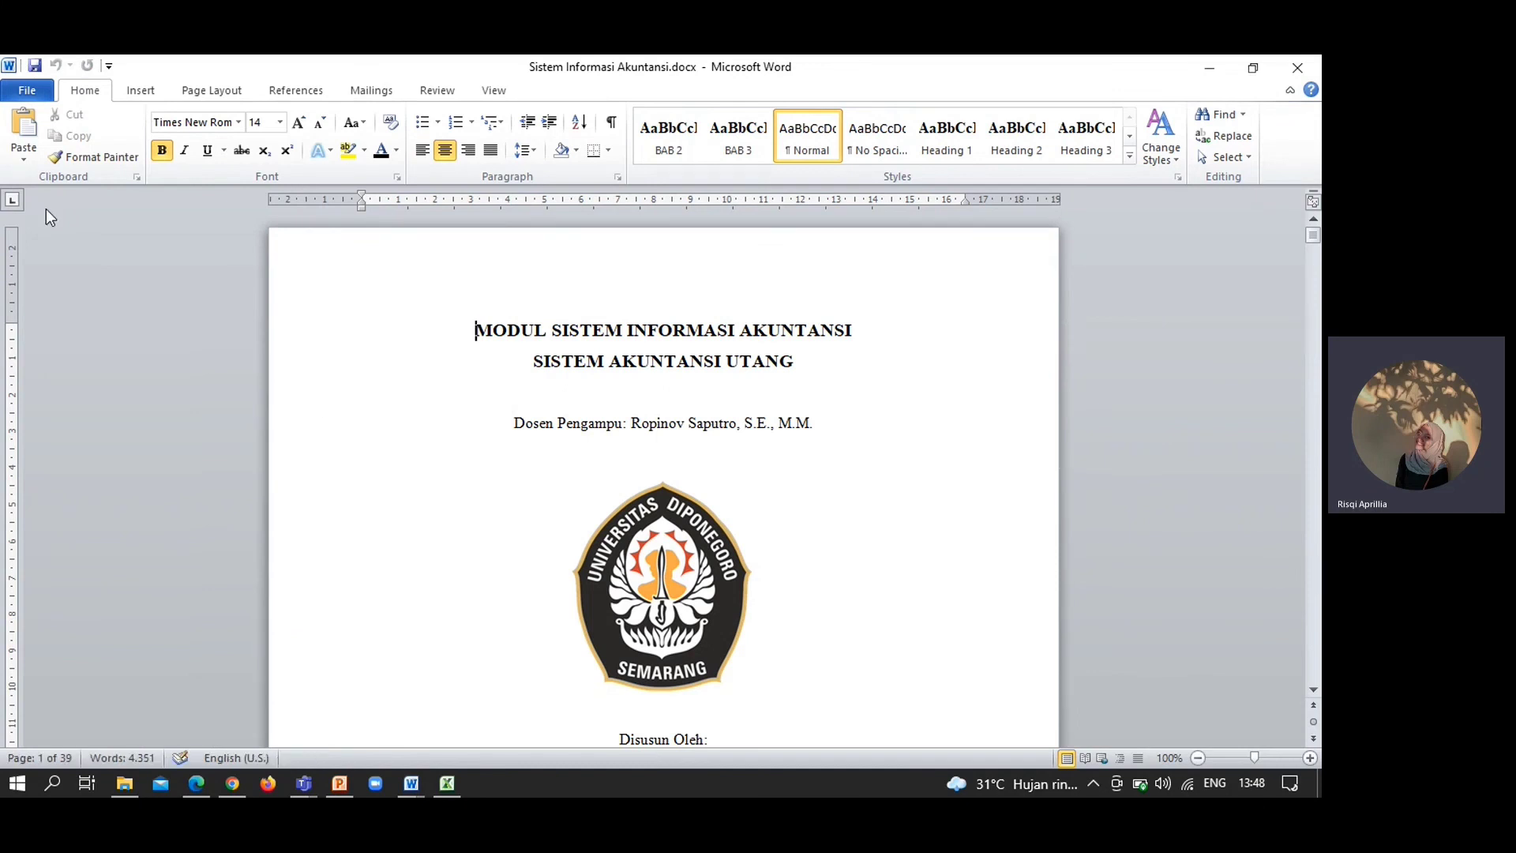
# Save the document as Sistem Informasi Akuntansi.pdf in the Prak. Komputer folder, using the PDF format with standard optimization.
pyautogui.click(27, 90)
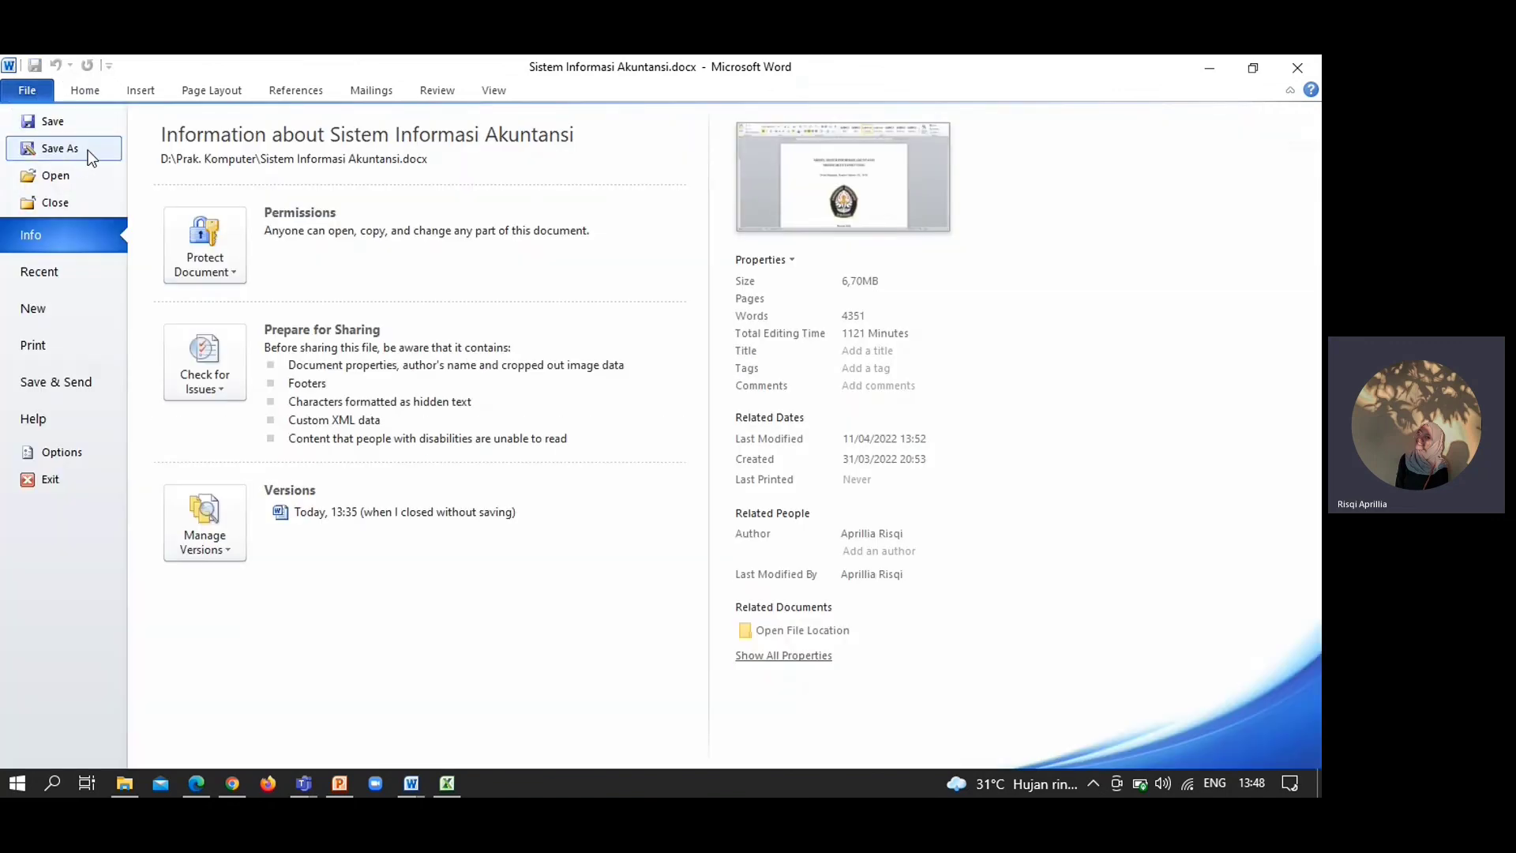
pyautogui.click(60, 148)
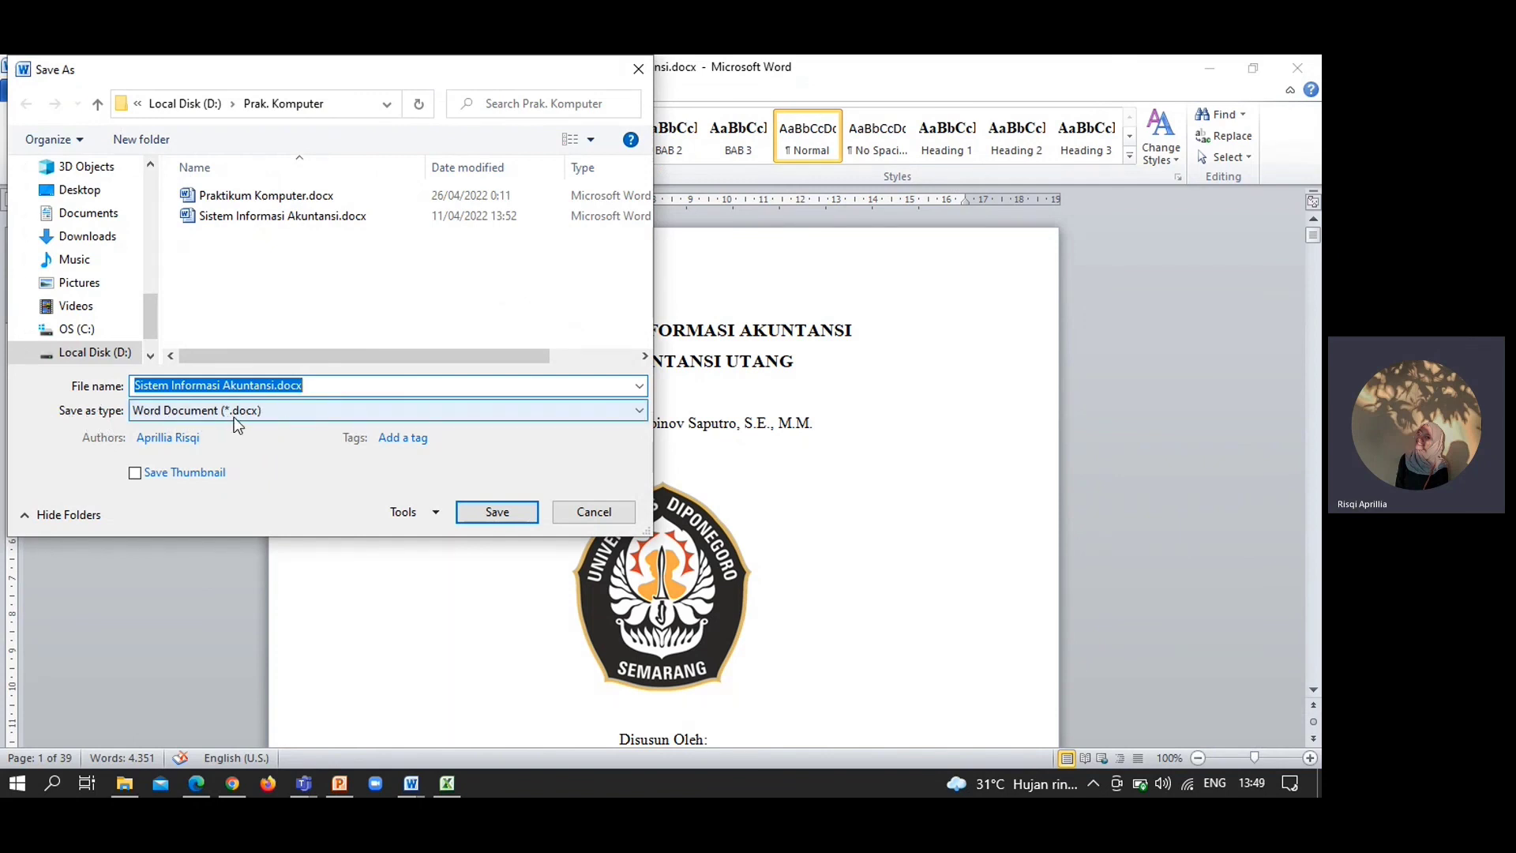
pyautogui.click(641, 410)
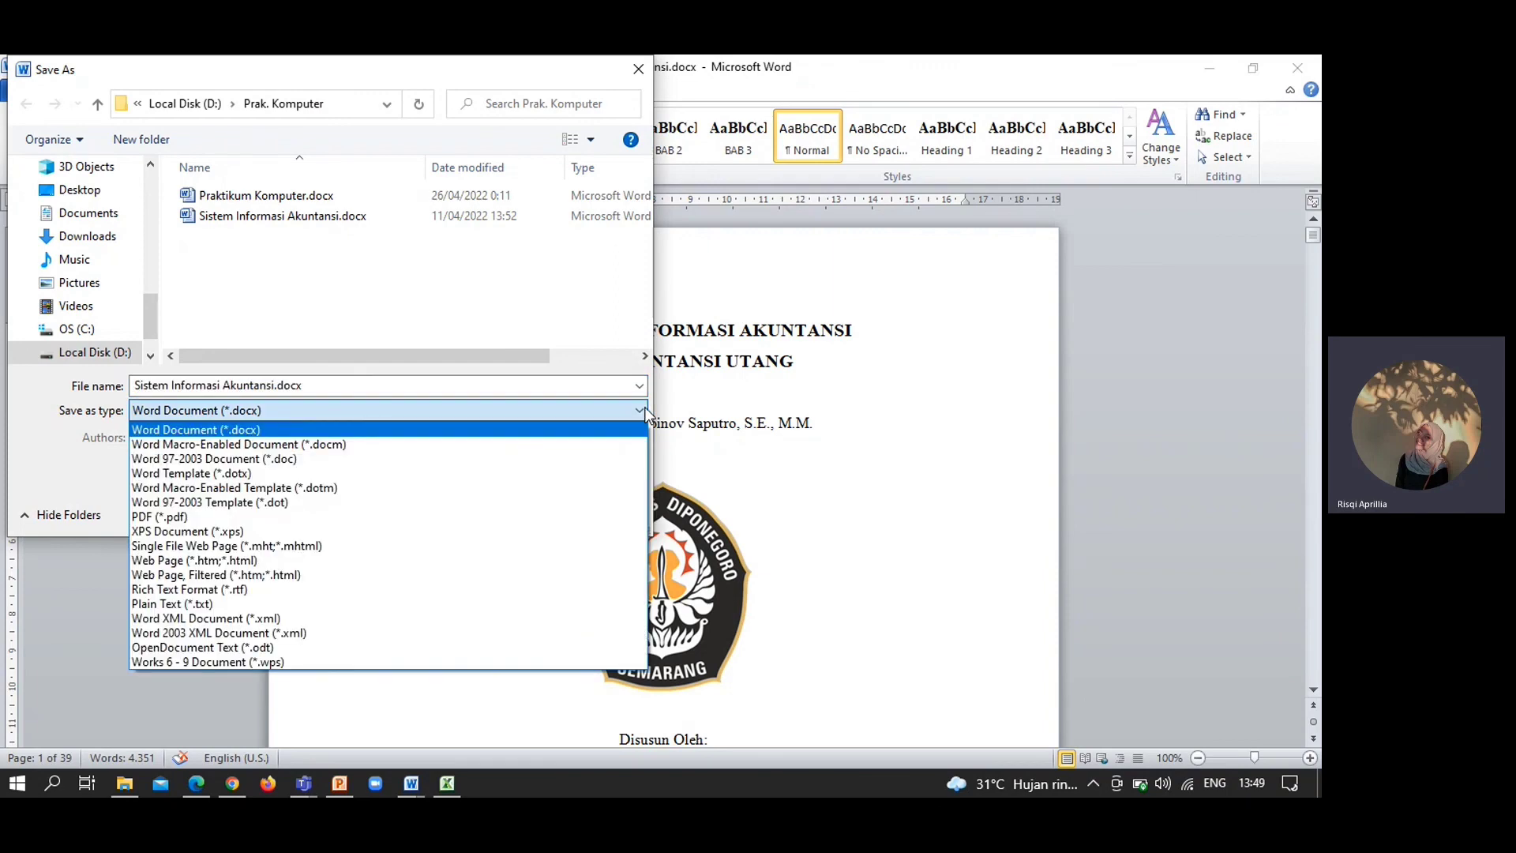
pyautogui.click(235, 515)
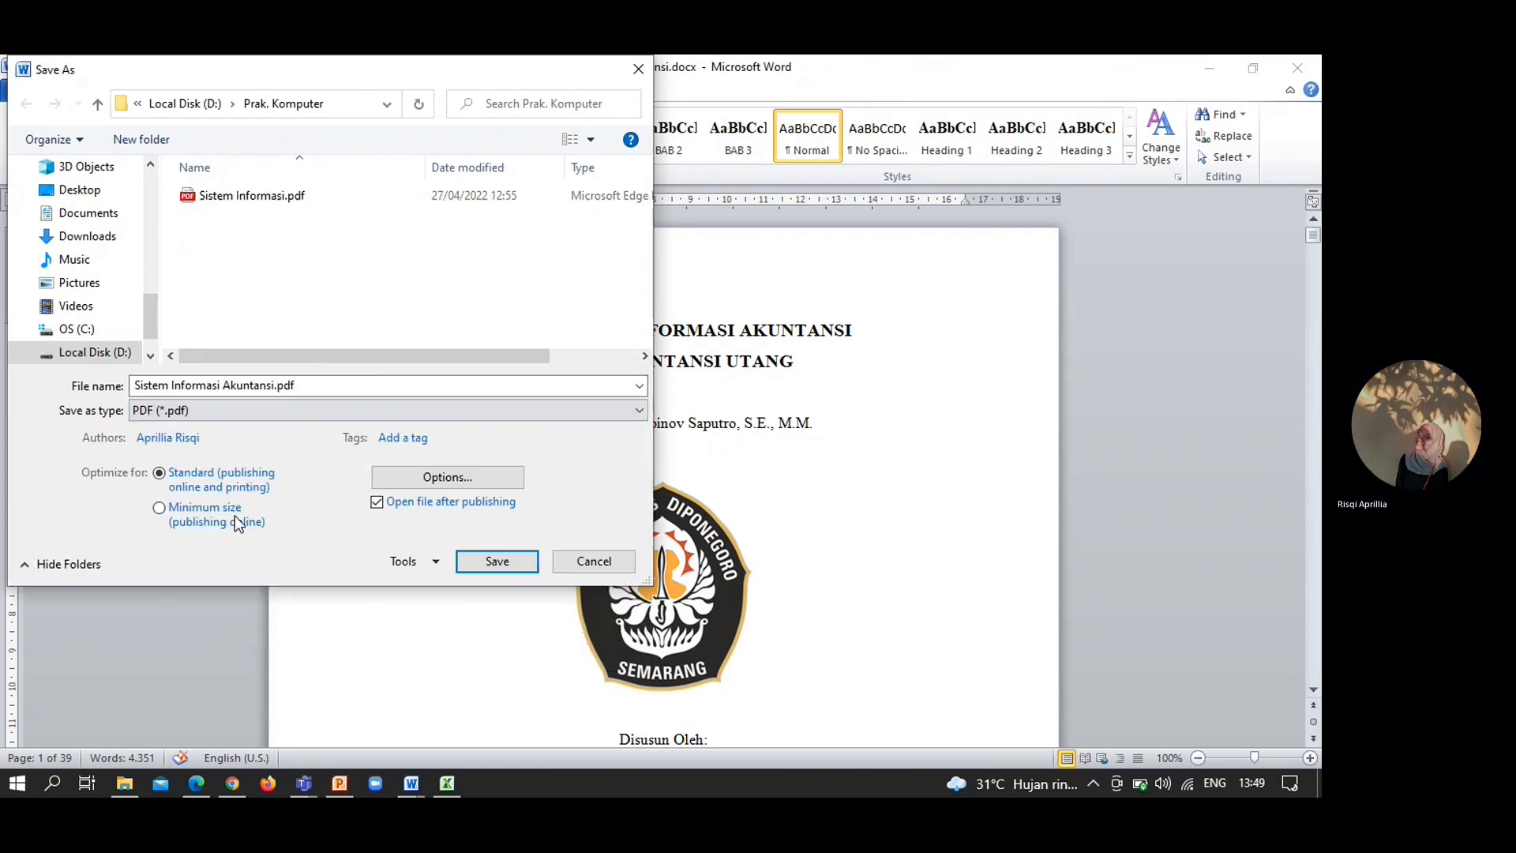
pyautogui.click(497, 561)
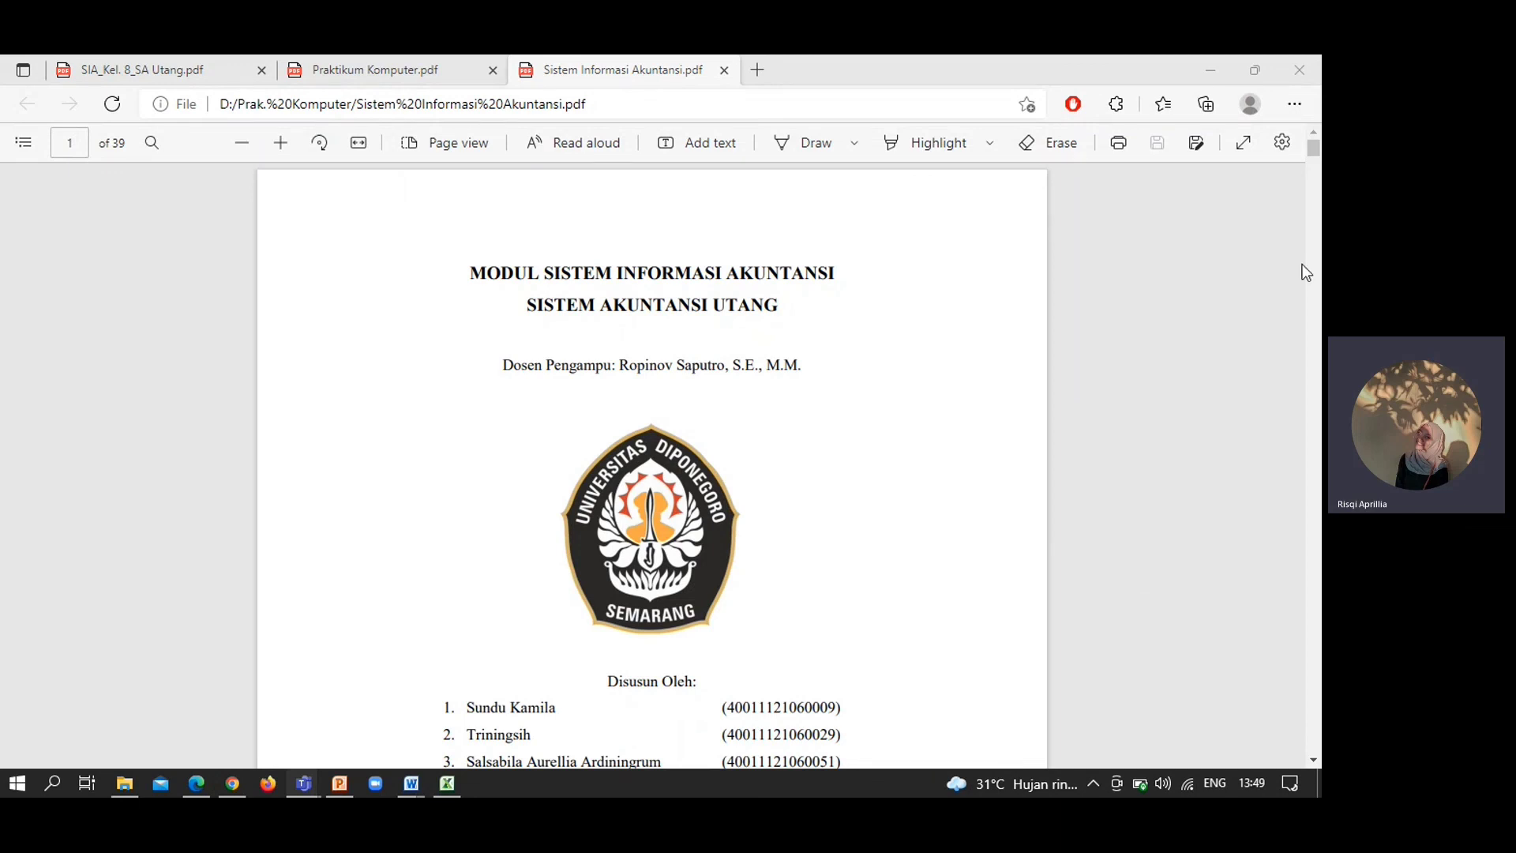
# Look through the exported Sistem Informasi Akuntansi.pdf in Edge and minimize the open windows.
pyautogui.click(1314, 148)
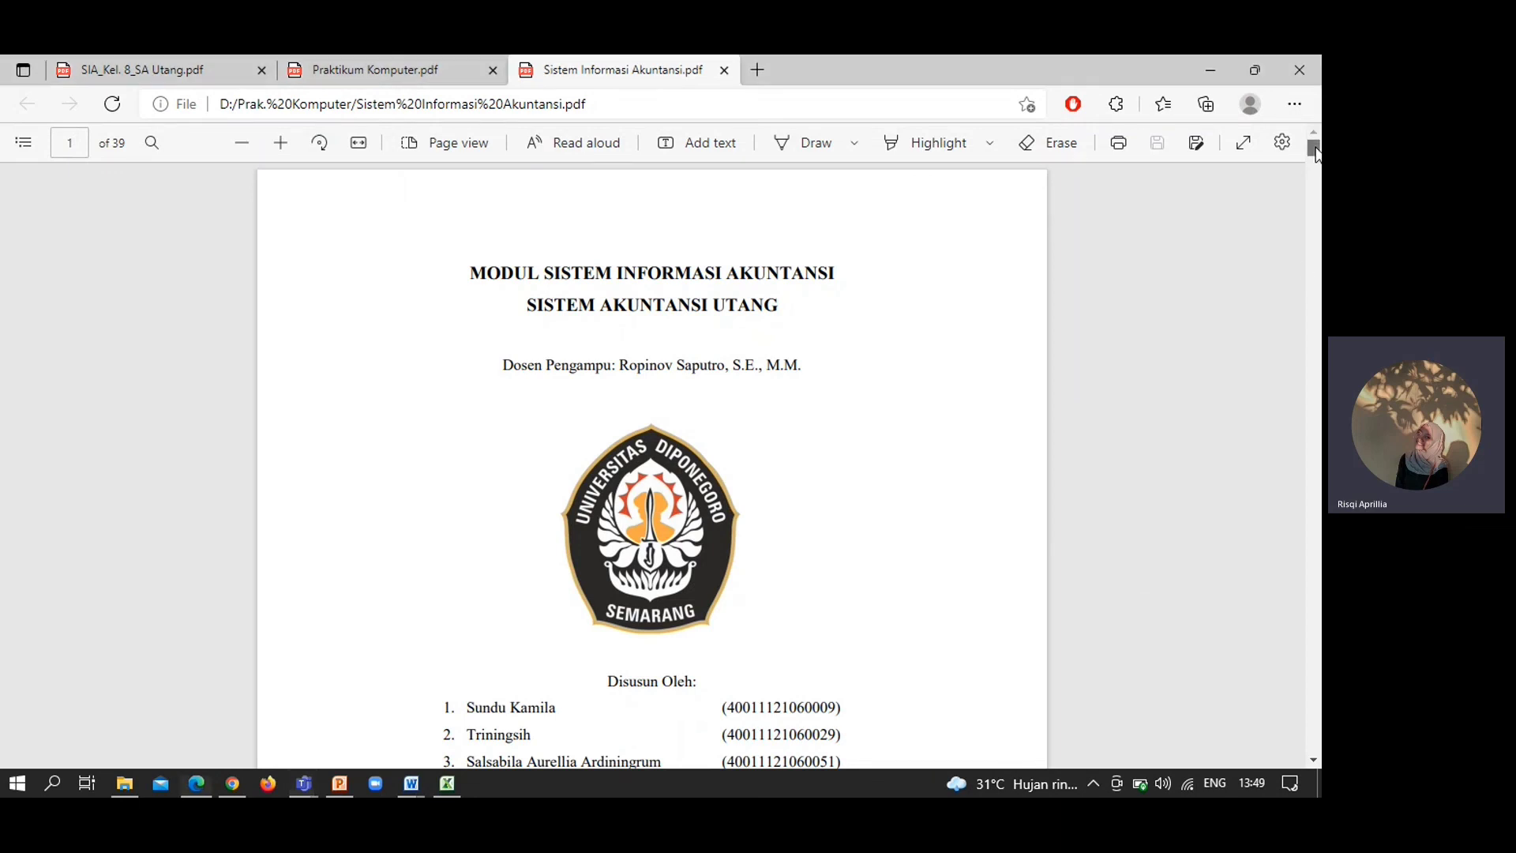
pyautogui.moveTo(1315, 149)
pyautogui.mouseDown()
pyautogui.moveTo(1313, 243)
pyautogui.moveTo(1312, 148)
pyautogui.mouseUp()
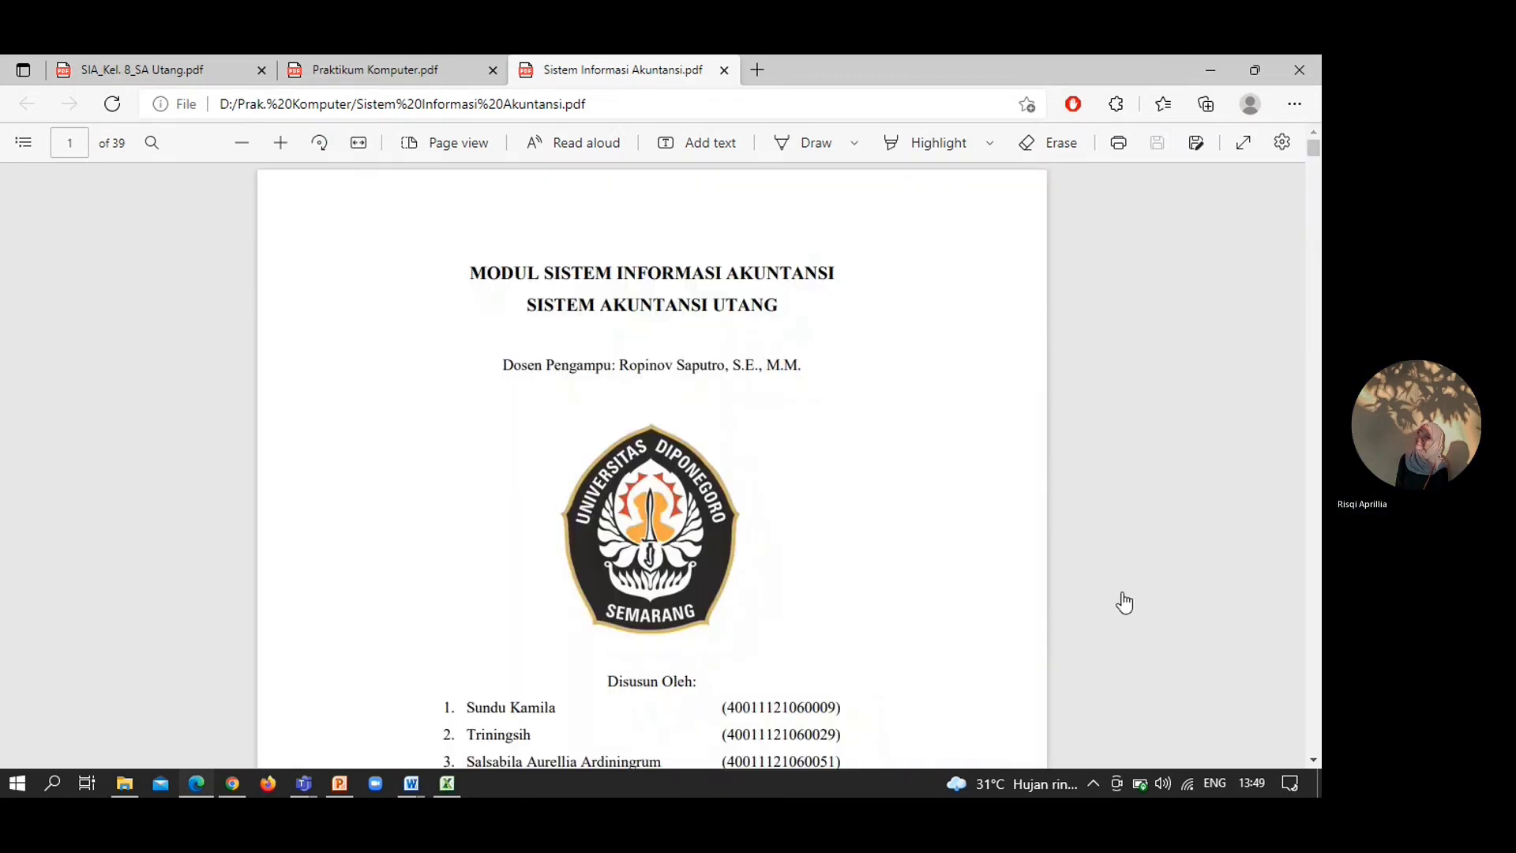
pyautogui.click(1206, 71)
pyautogui.click(1204, 68)
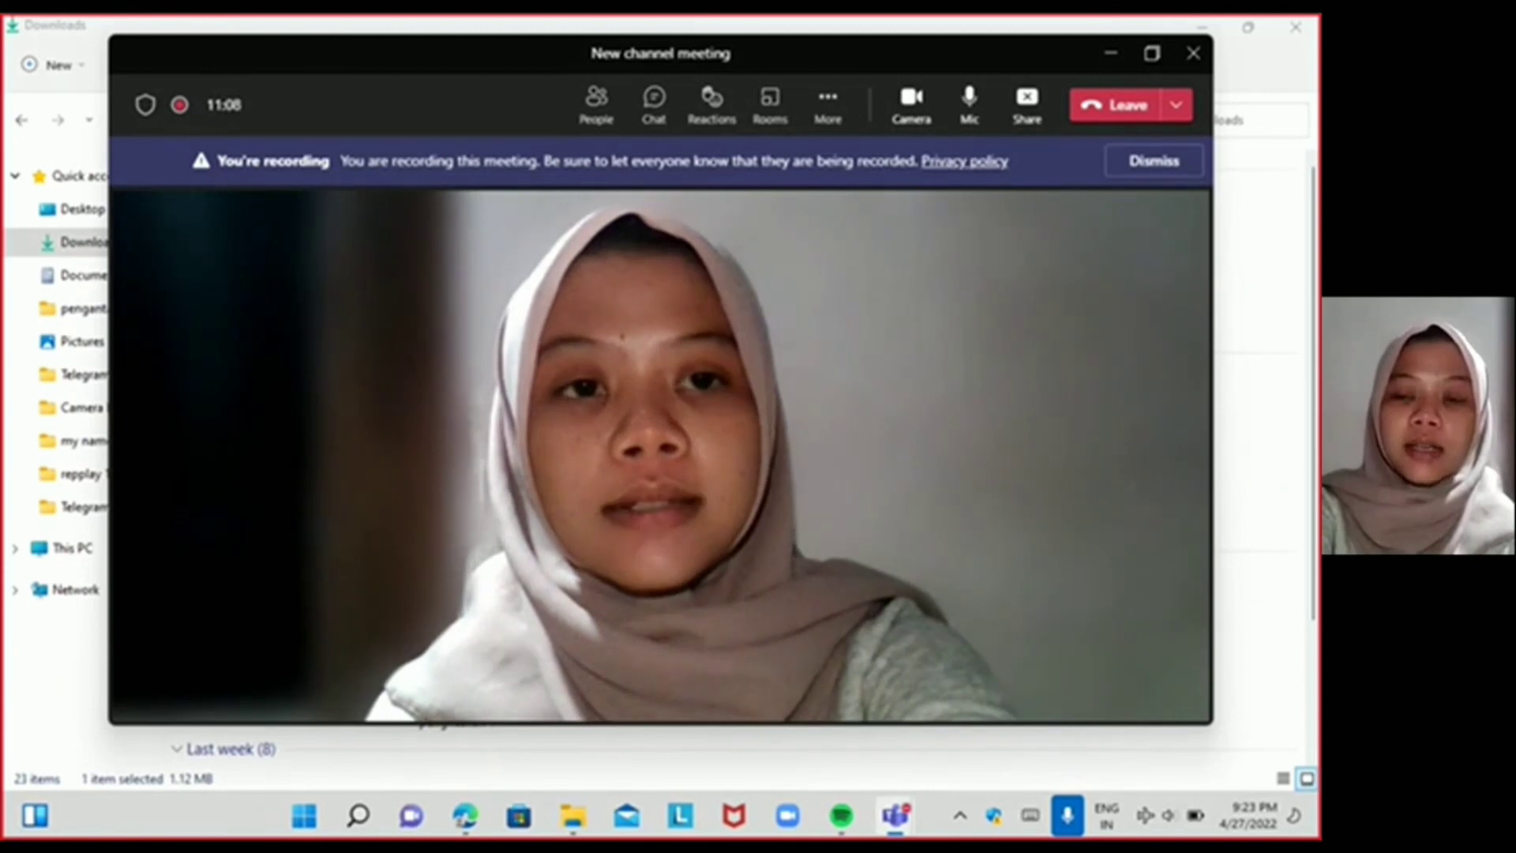
# Switch to Edge, open the PDF24 Tools site from the Bing results, and open its Compress PDF tool.
pyautogui.click(1262, 474)
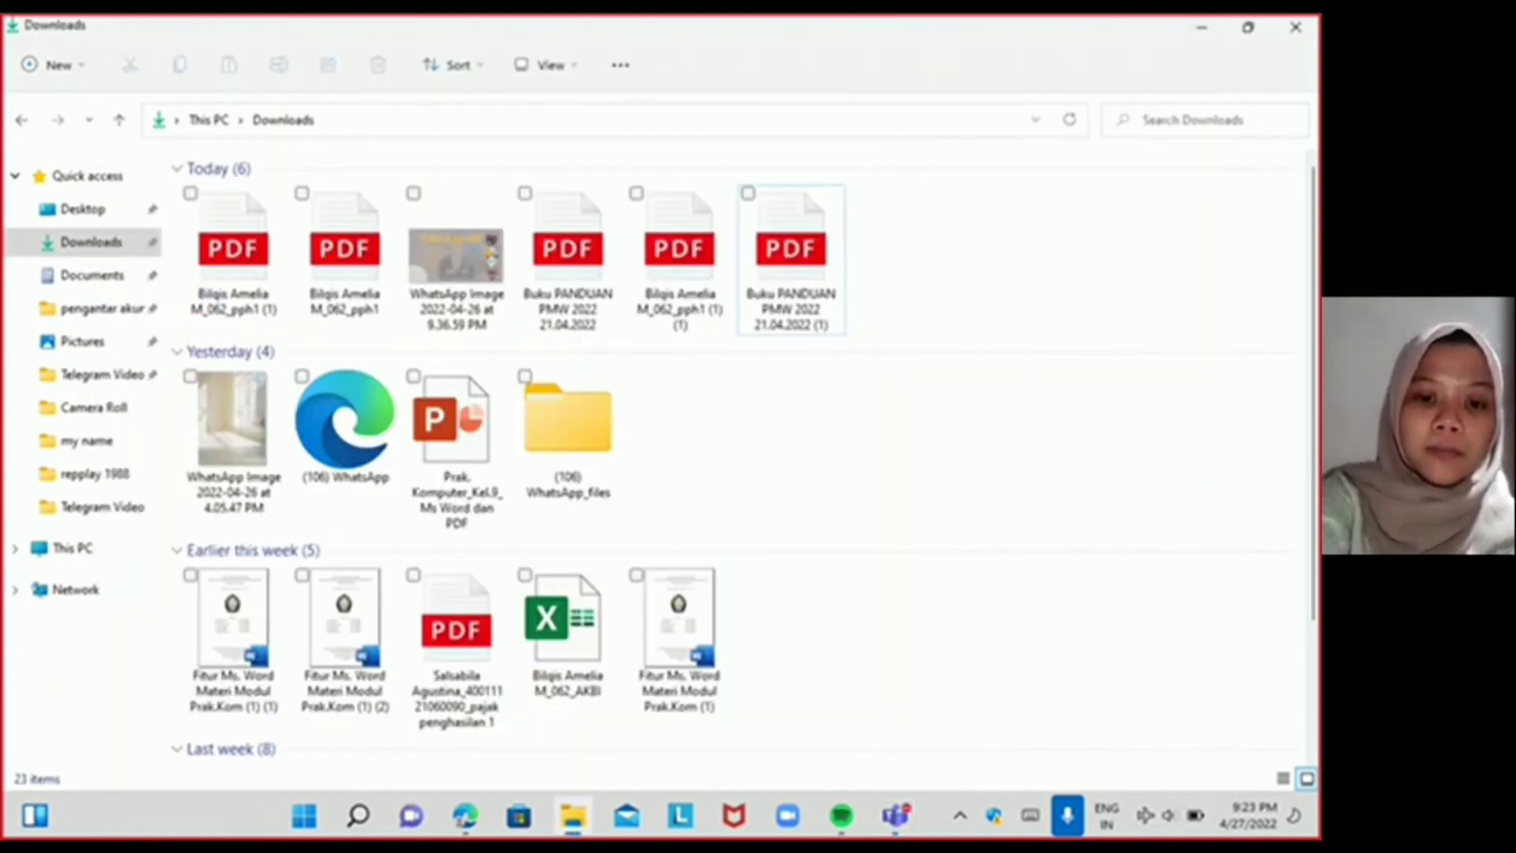
pyautogui.hotkey('alt', 'Tab')
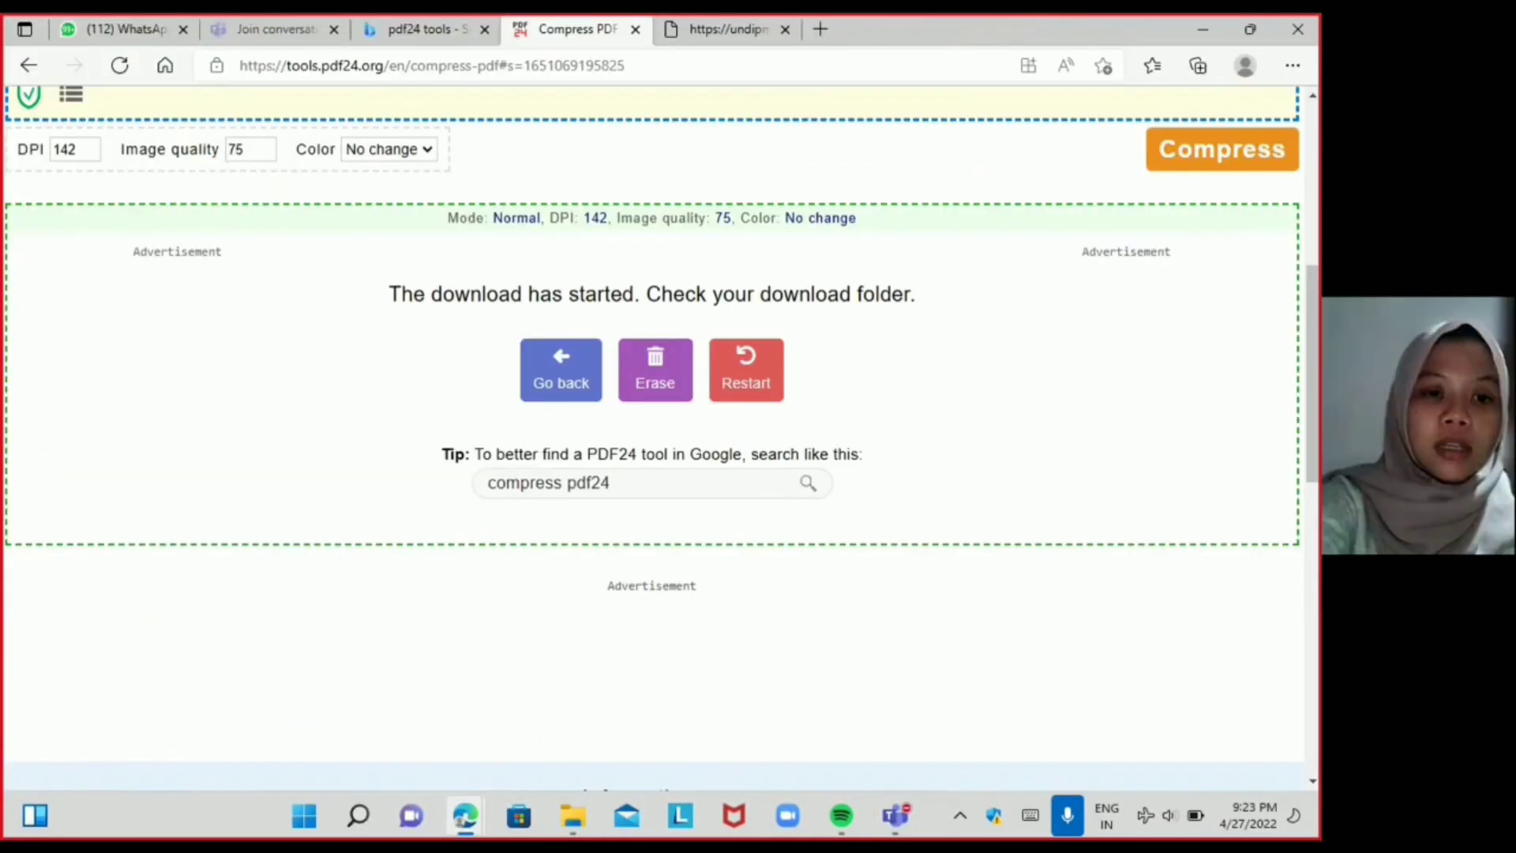
pyautogui.click(427, 30)
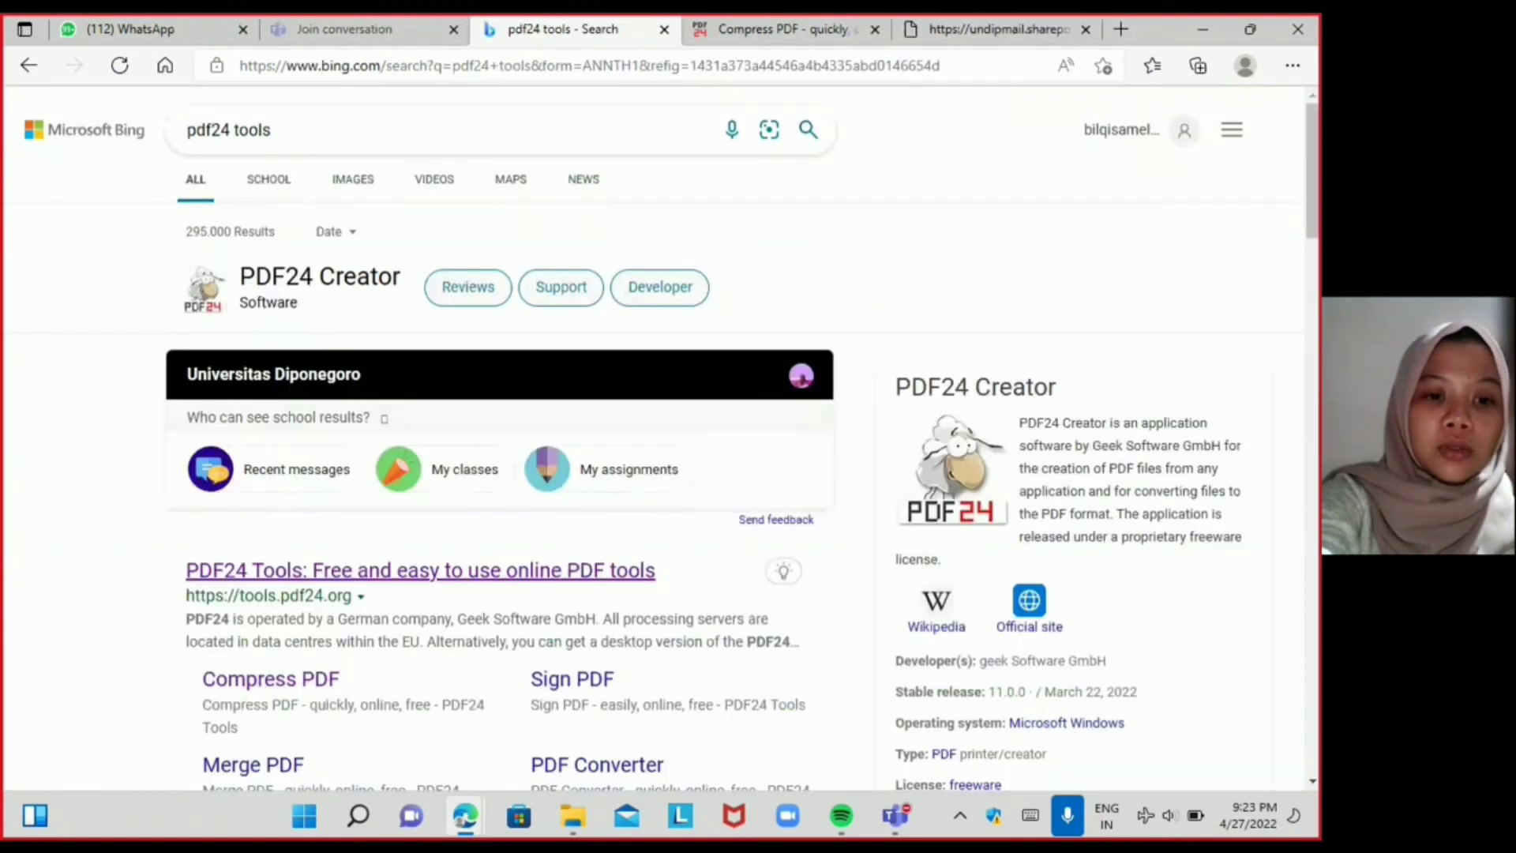
pyautogui.click(473, 570)
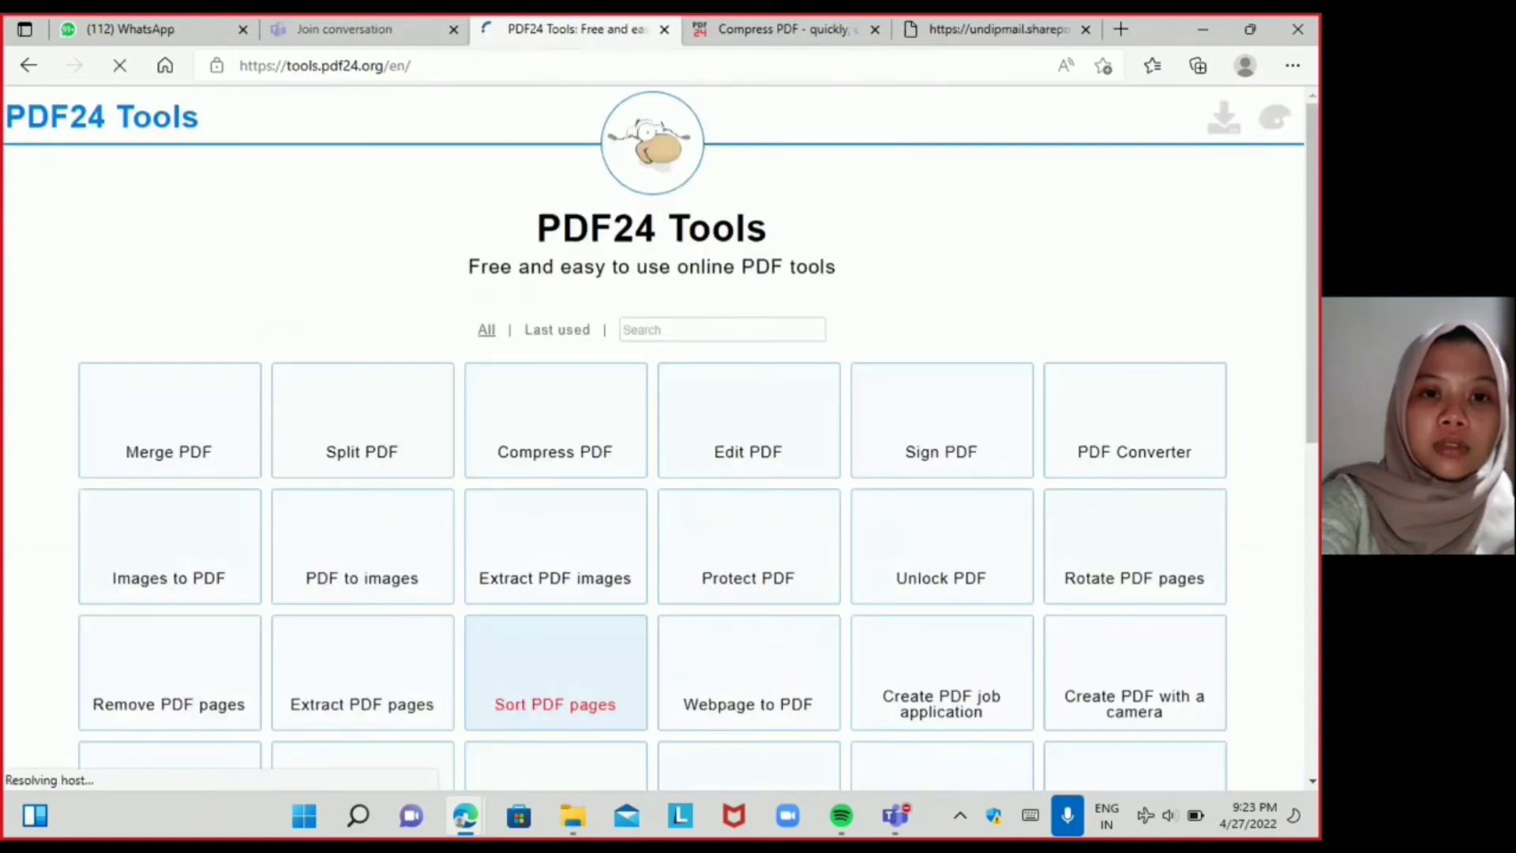
pyautogui.scroll(-2, 1135, 553)
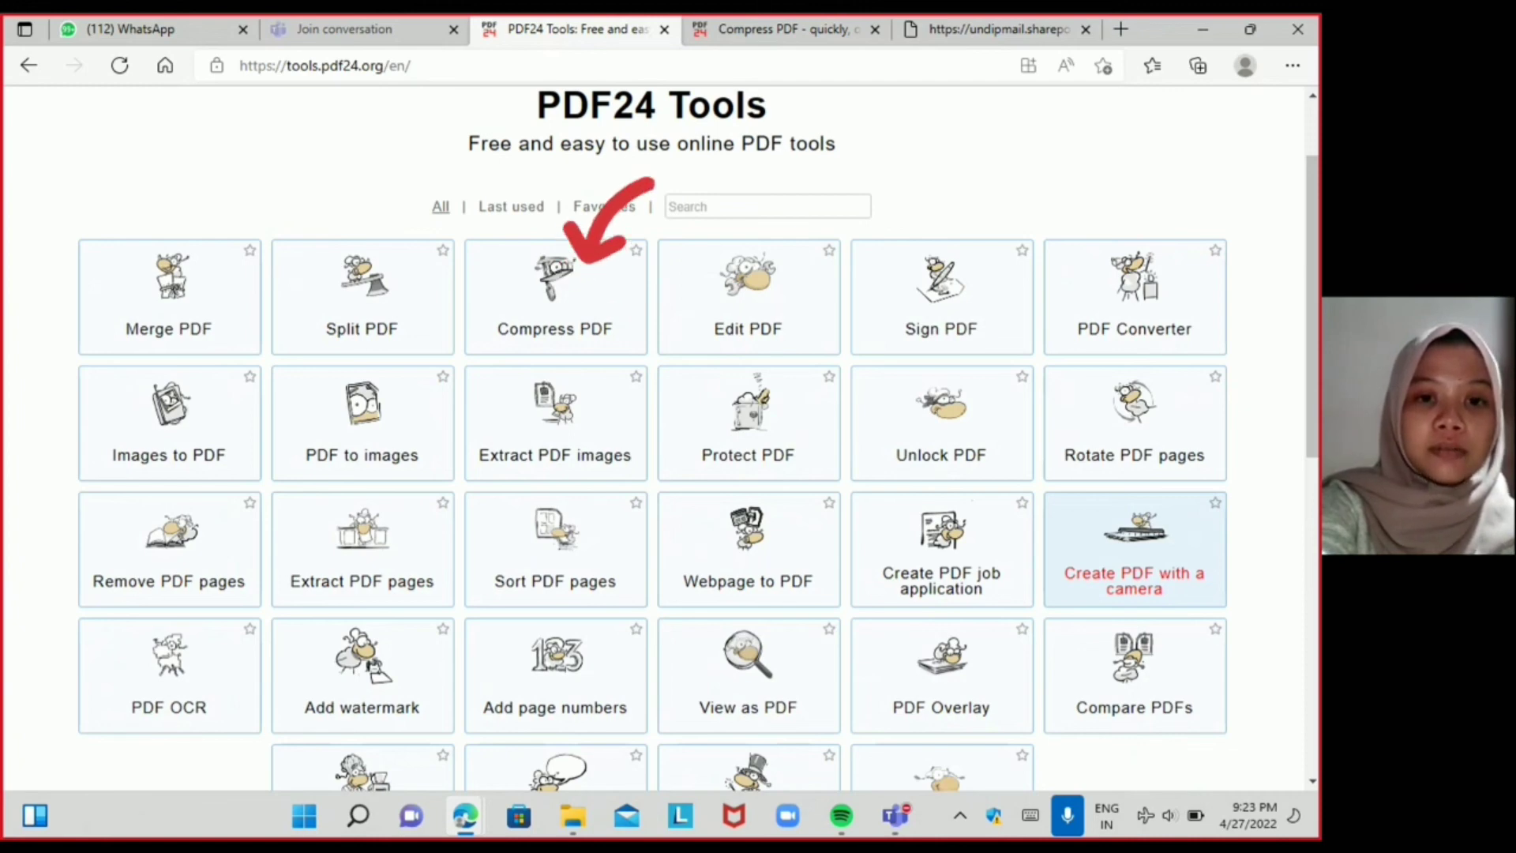
pyautogui.click(555, 297)
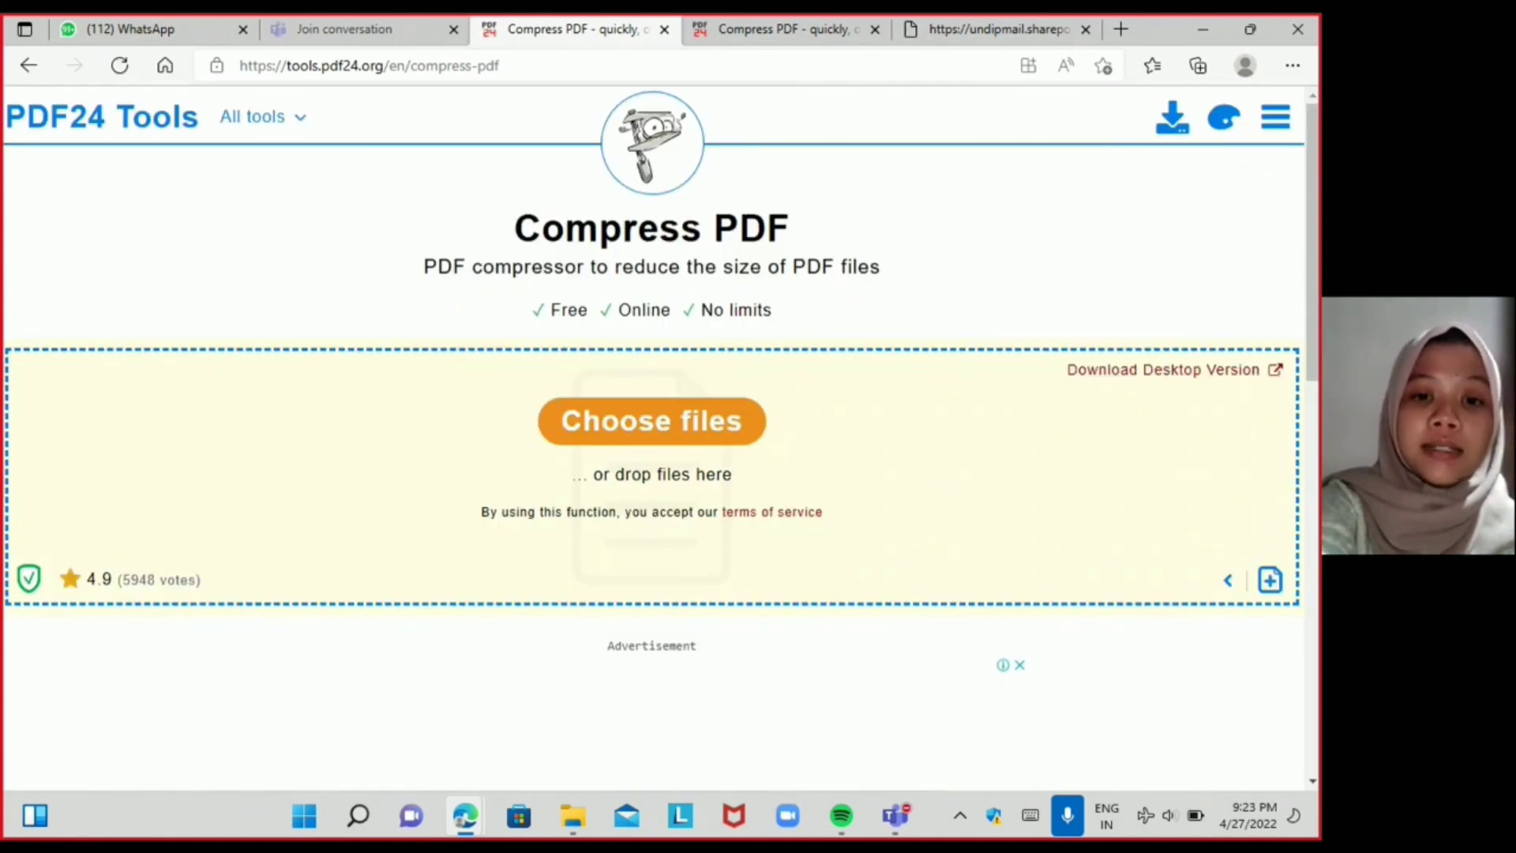
# Load Buku PANDUAN PMW 2022 21.04.2022 (1).pdf from the Downloads folder into the compressor, checking its file size.
pyautogui.click(652, 420)
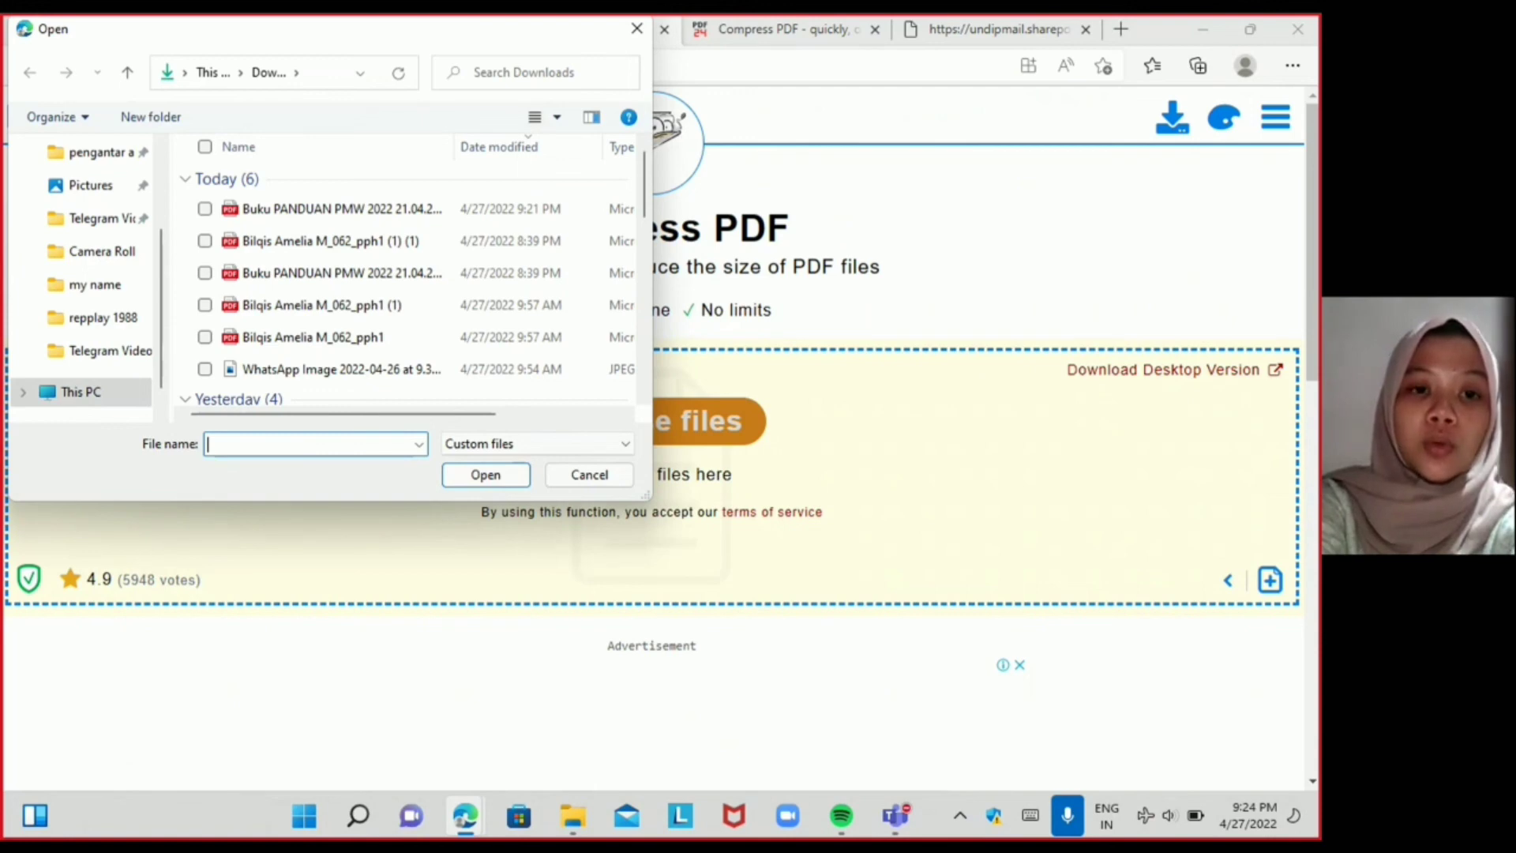
pyautogui.click(320, 209)
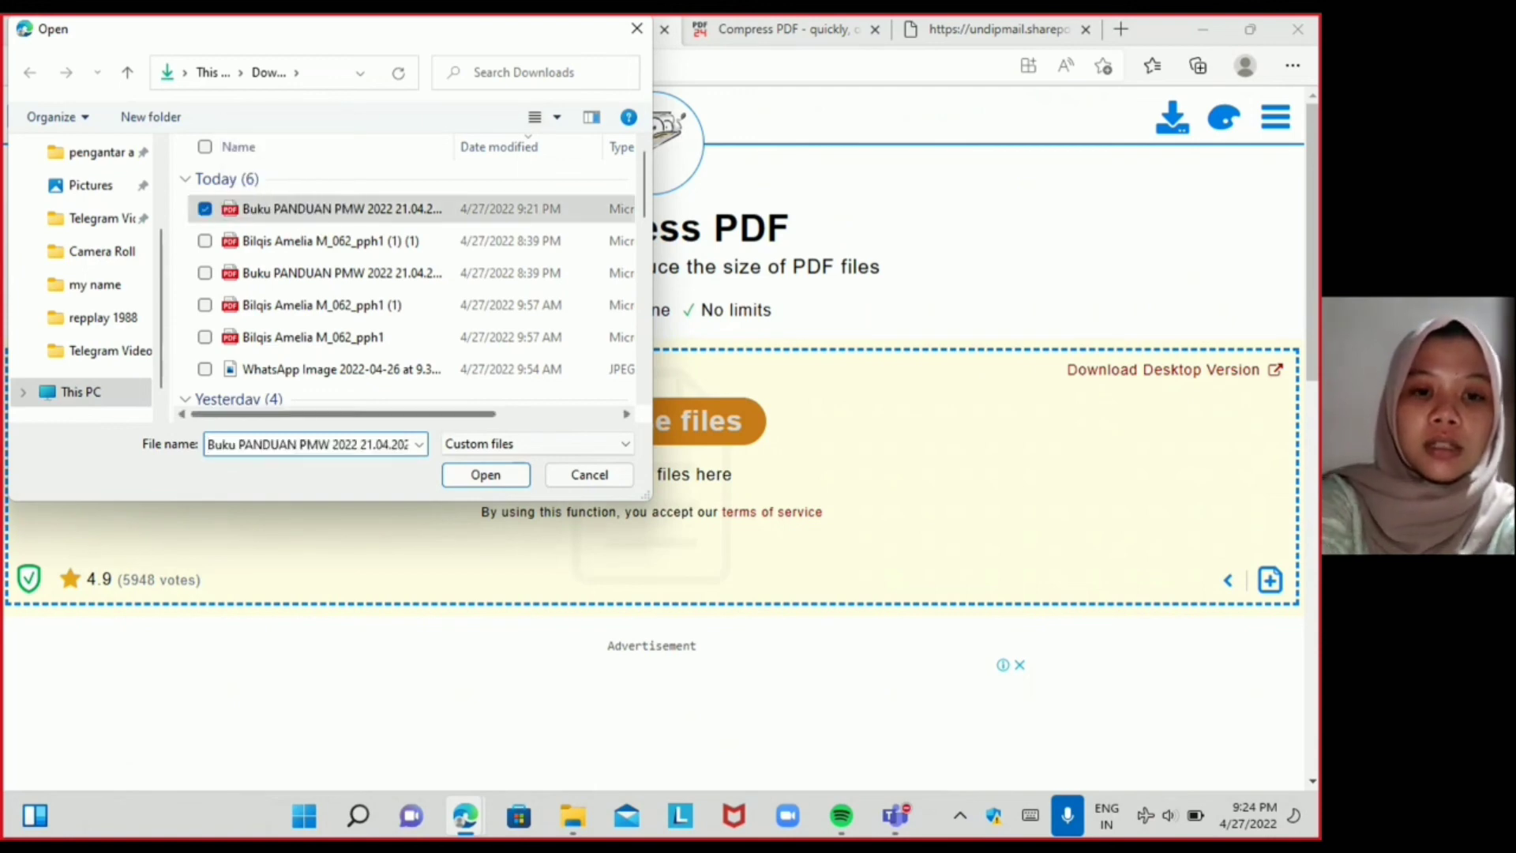
pyautogui.hscroll(3, 405, 276)
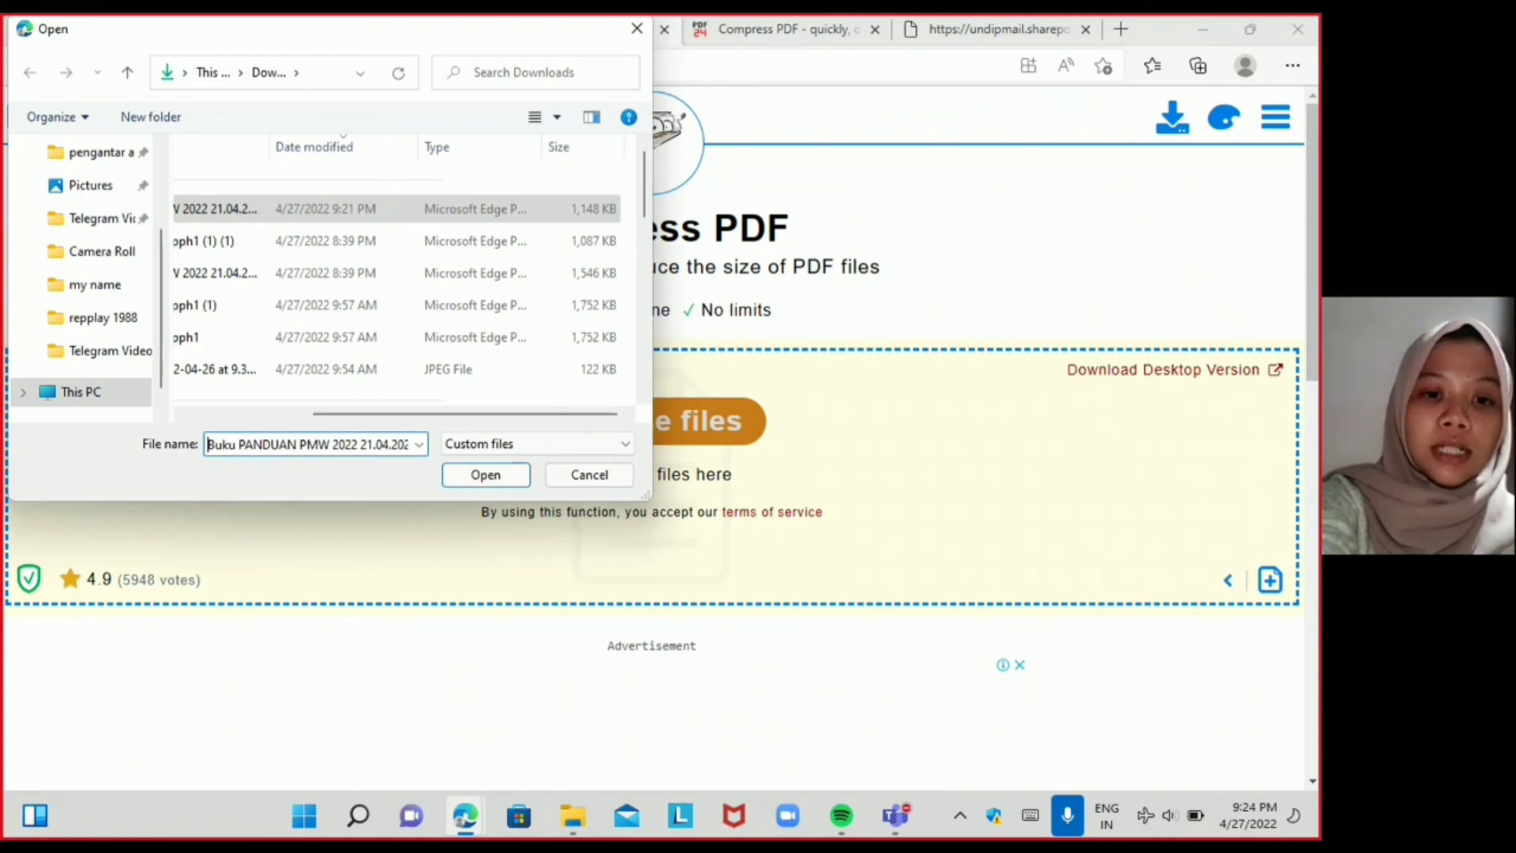
pyautogui.press('Return')
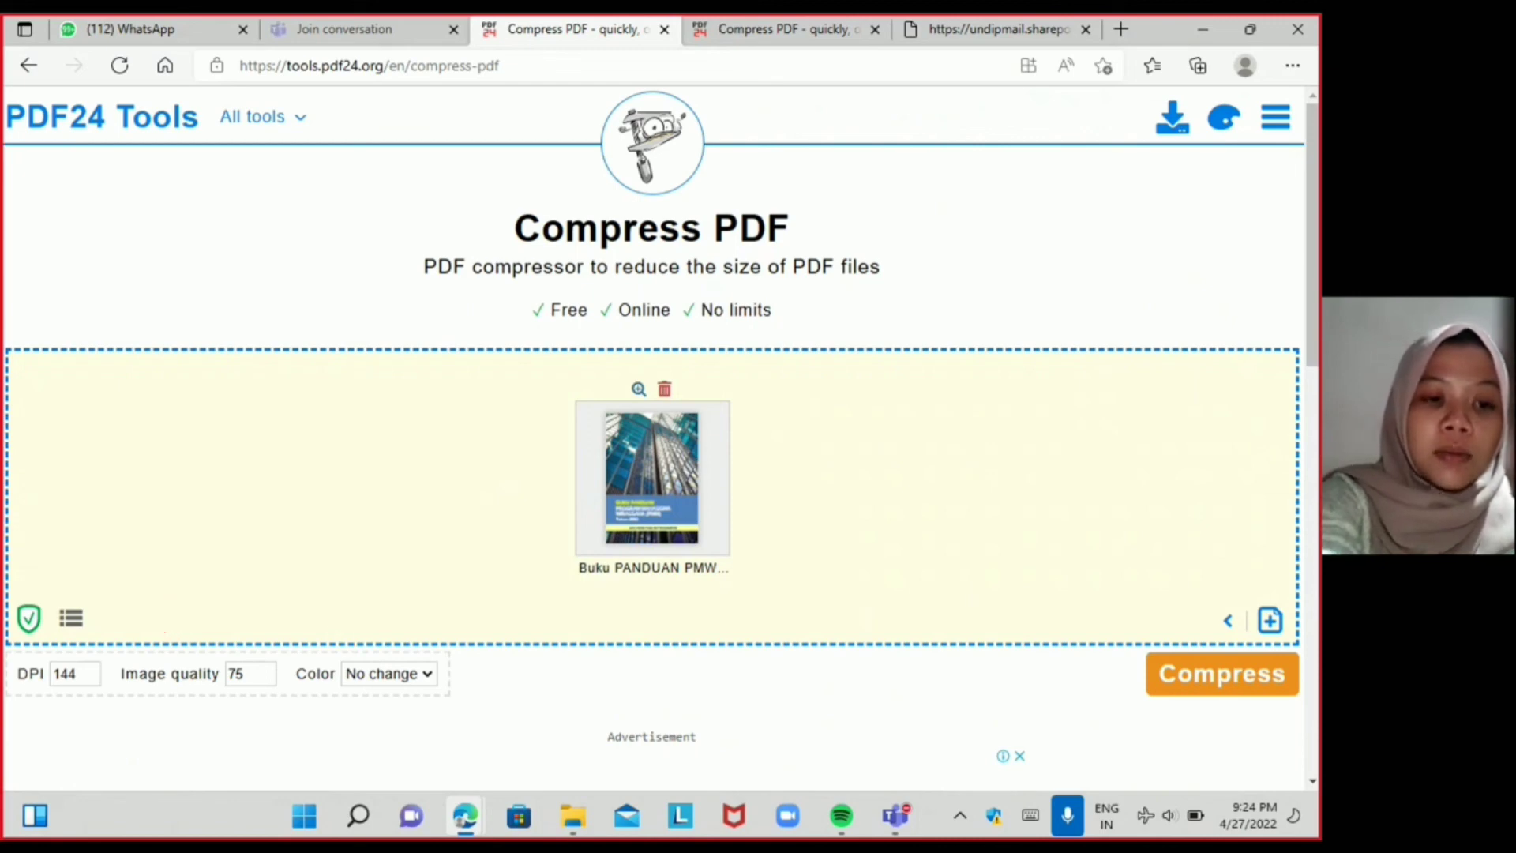
# Set the DPI to 100 and compress the PDF.
pyautogui.click(74, 676)
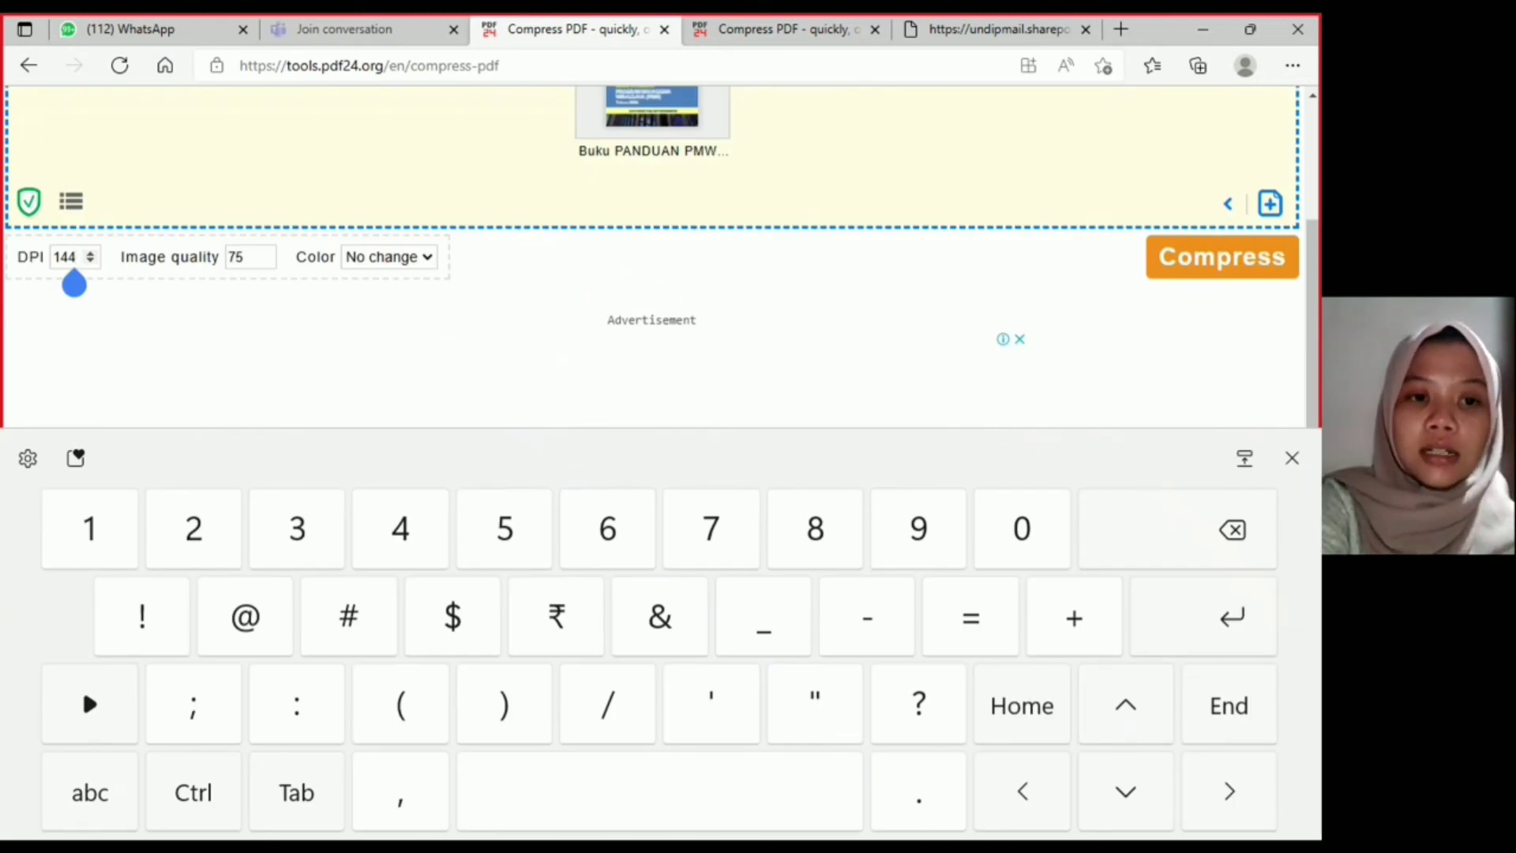
pyautogui.press('BackSpace')
pyautogui.press('BackSpace')
pyautogui.press('BackSpace')
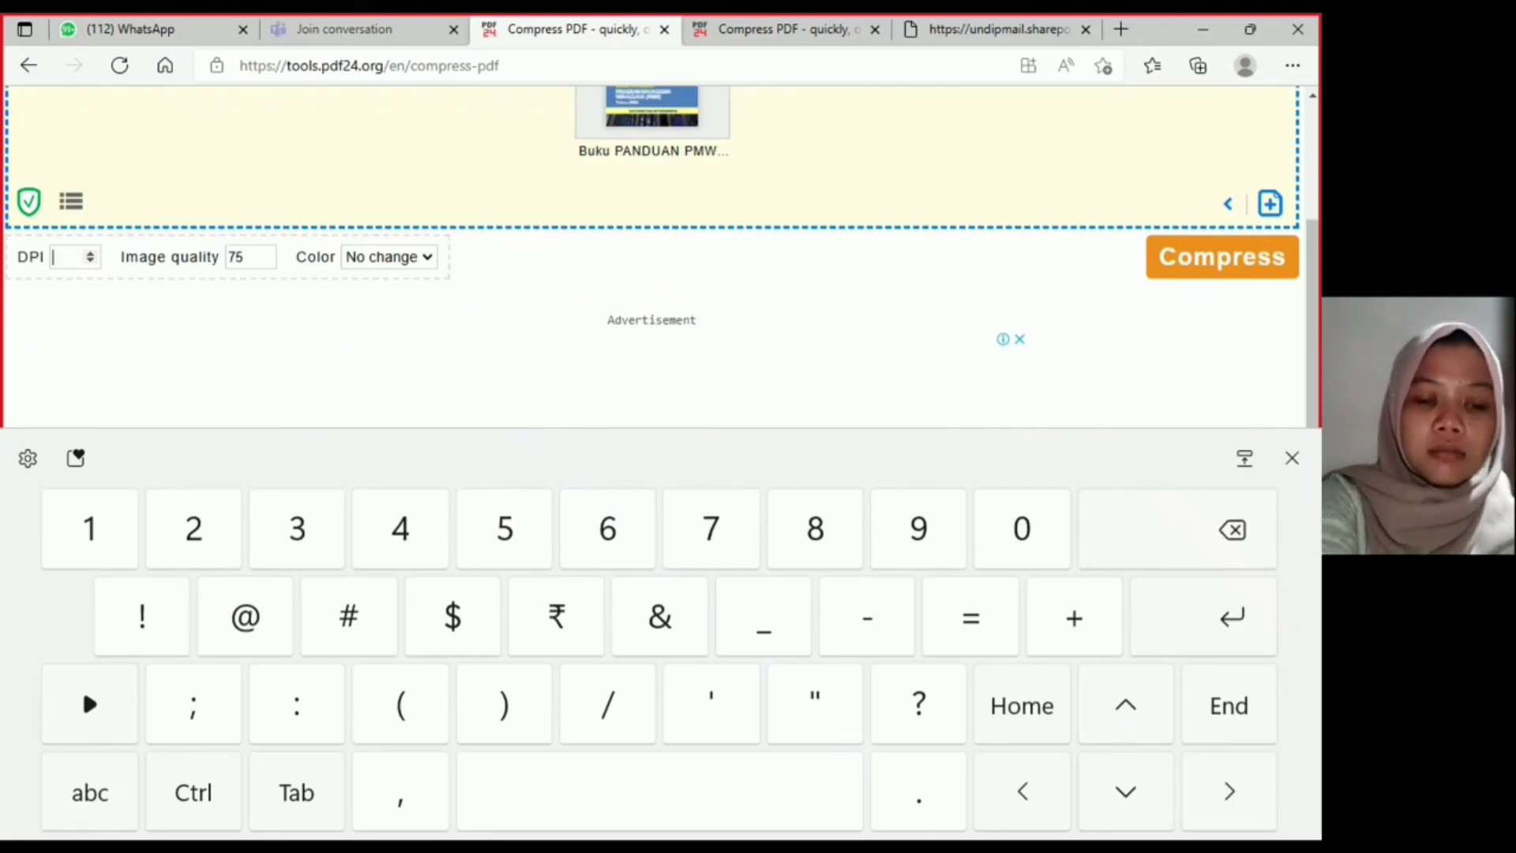
pyautogui.write('1')
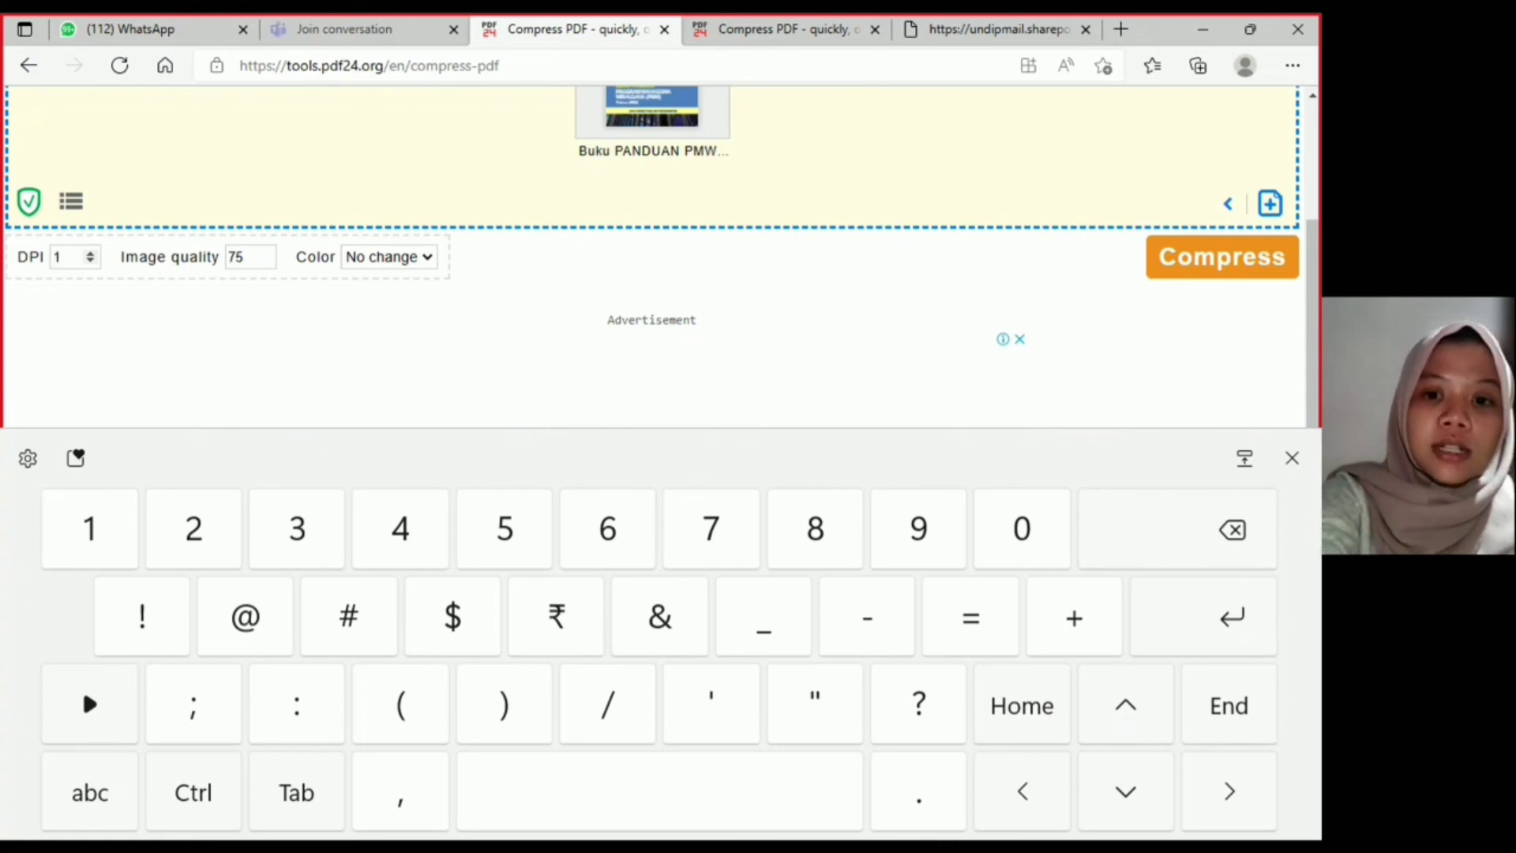
pyautogui.write('00')
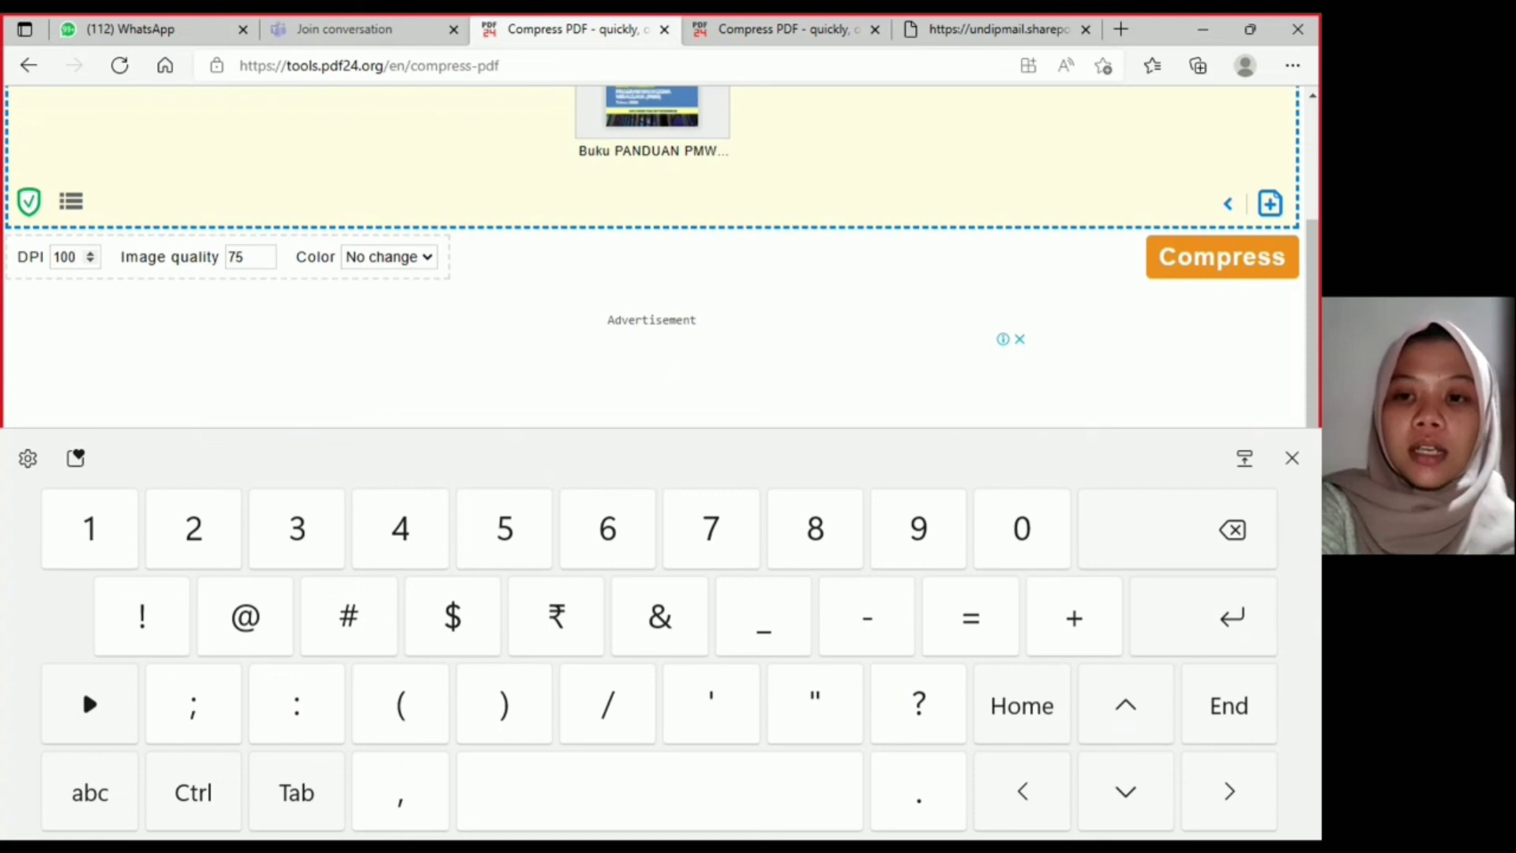
pyautogui.click(1222, 256)
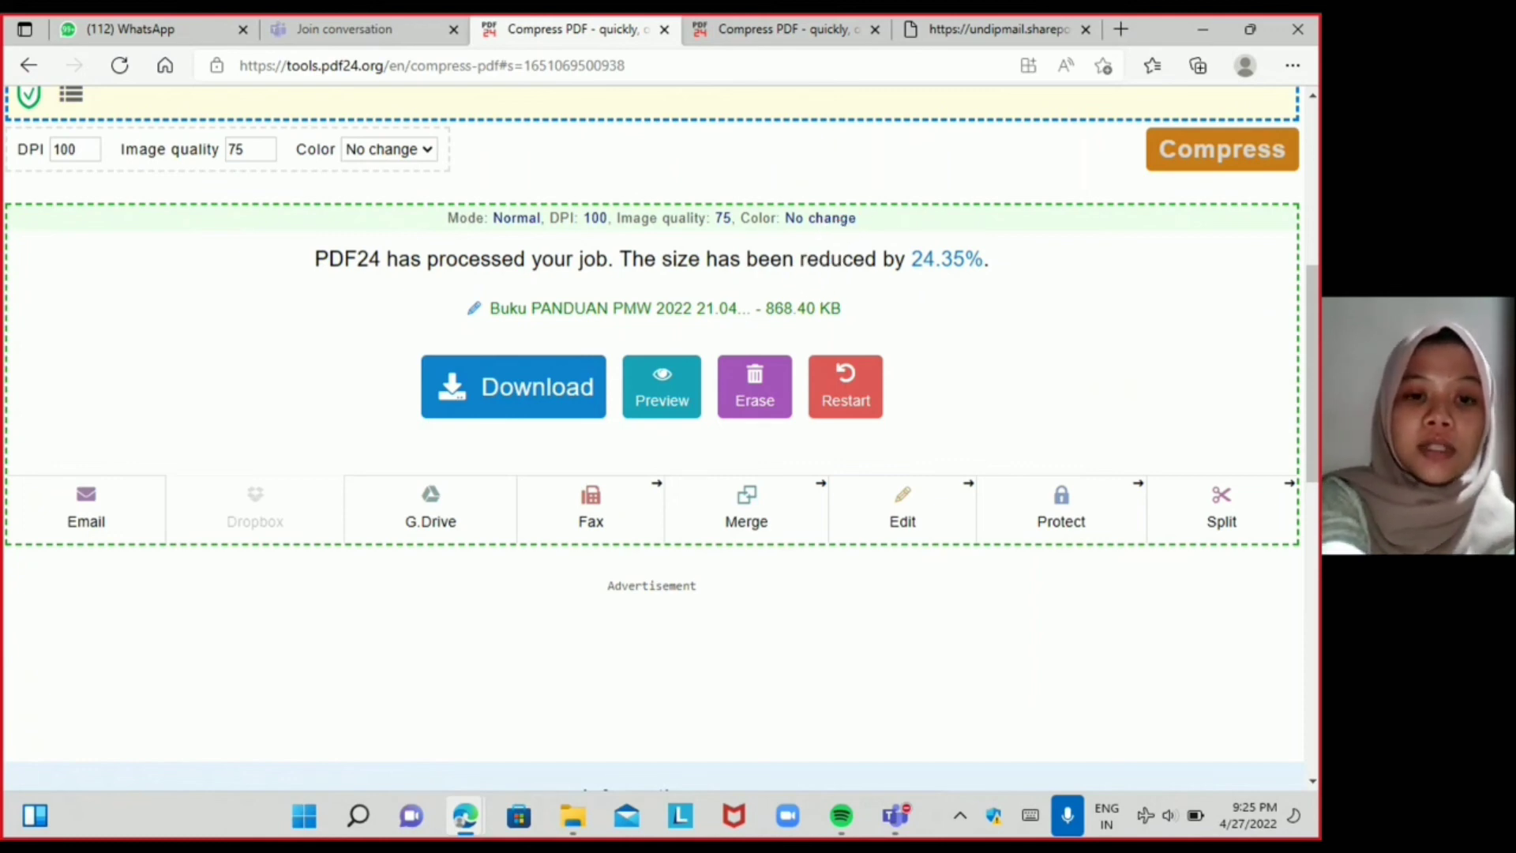
# Download the compressed PDF and select it in File Explorer's Downloads folder to check its size.
pyautogui.click(513, 387)
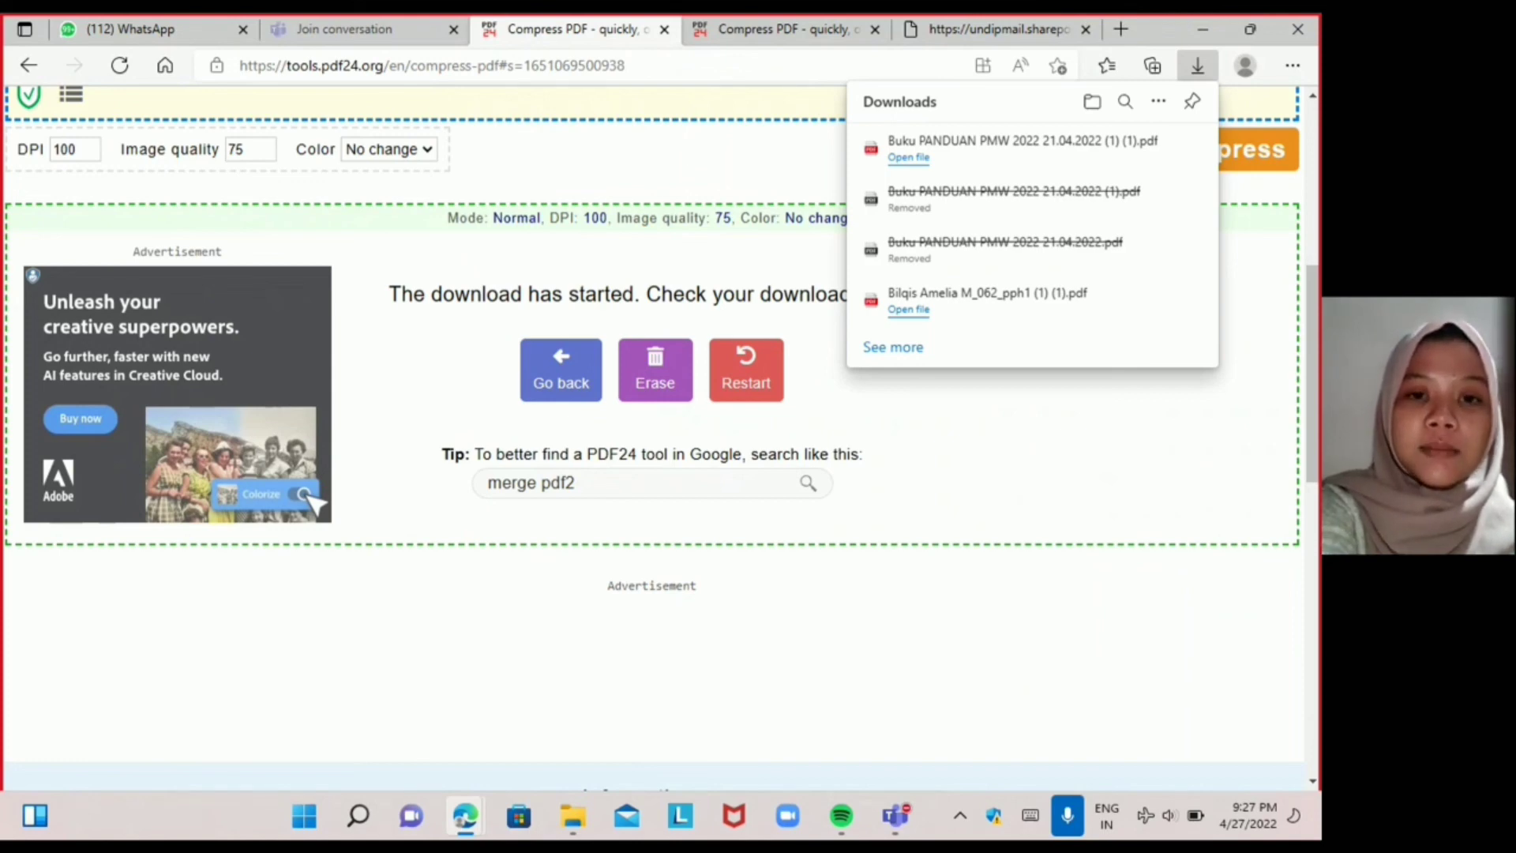
pyautogui.hotkey('alt', 'Tab')
pyautogui.click(678, 259)
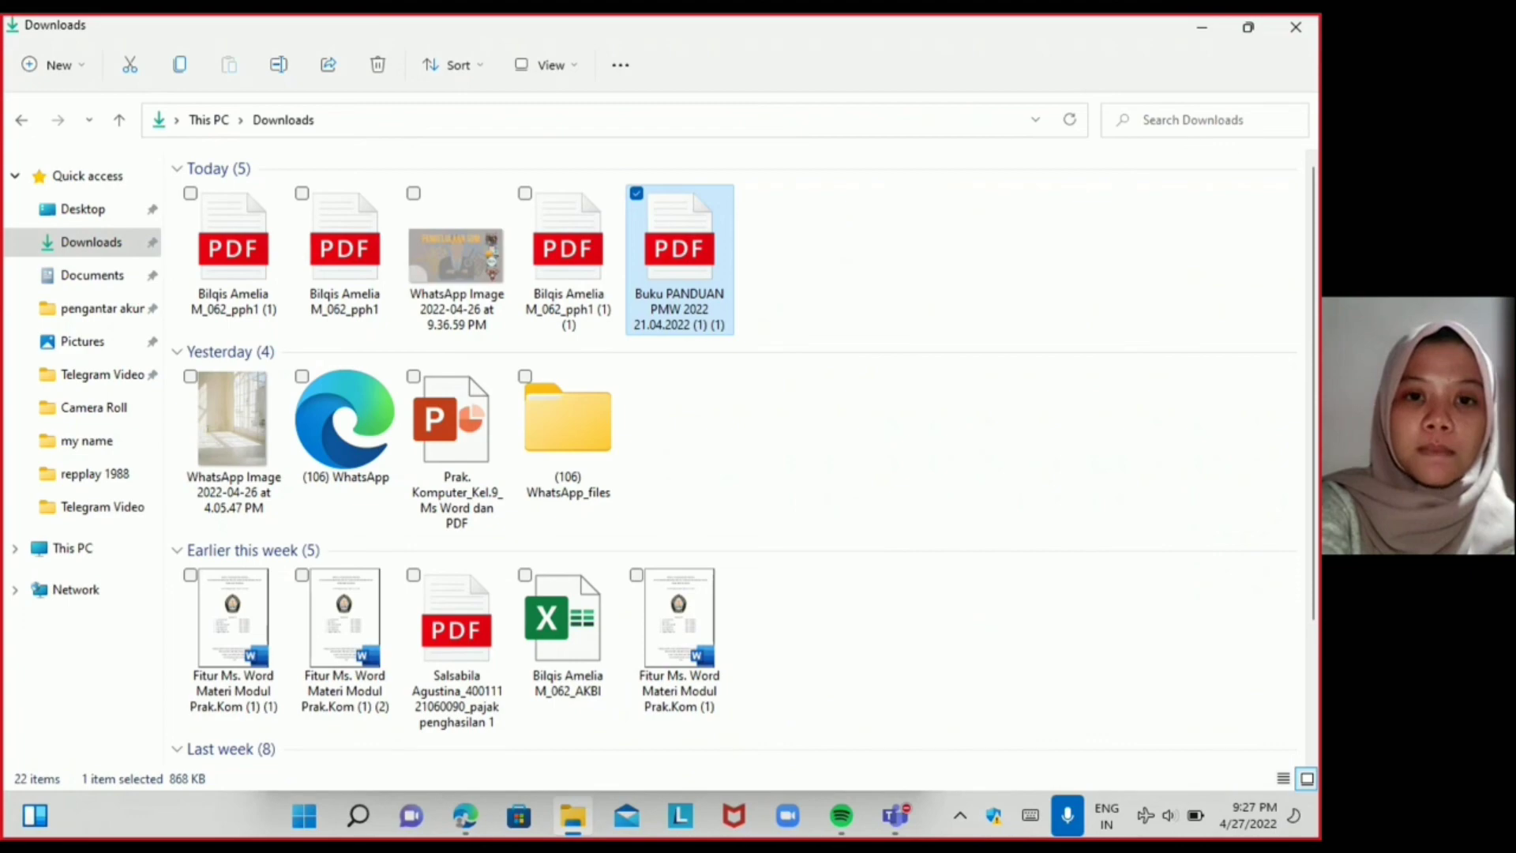
# Open the compressed Buku PANDUAN PMW 2022 PDF and examine the legibility of its first pages through the table of contents.
pyautogui.press('Return')
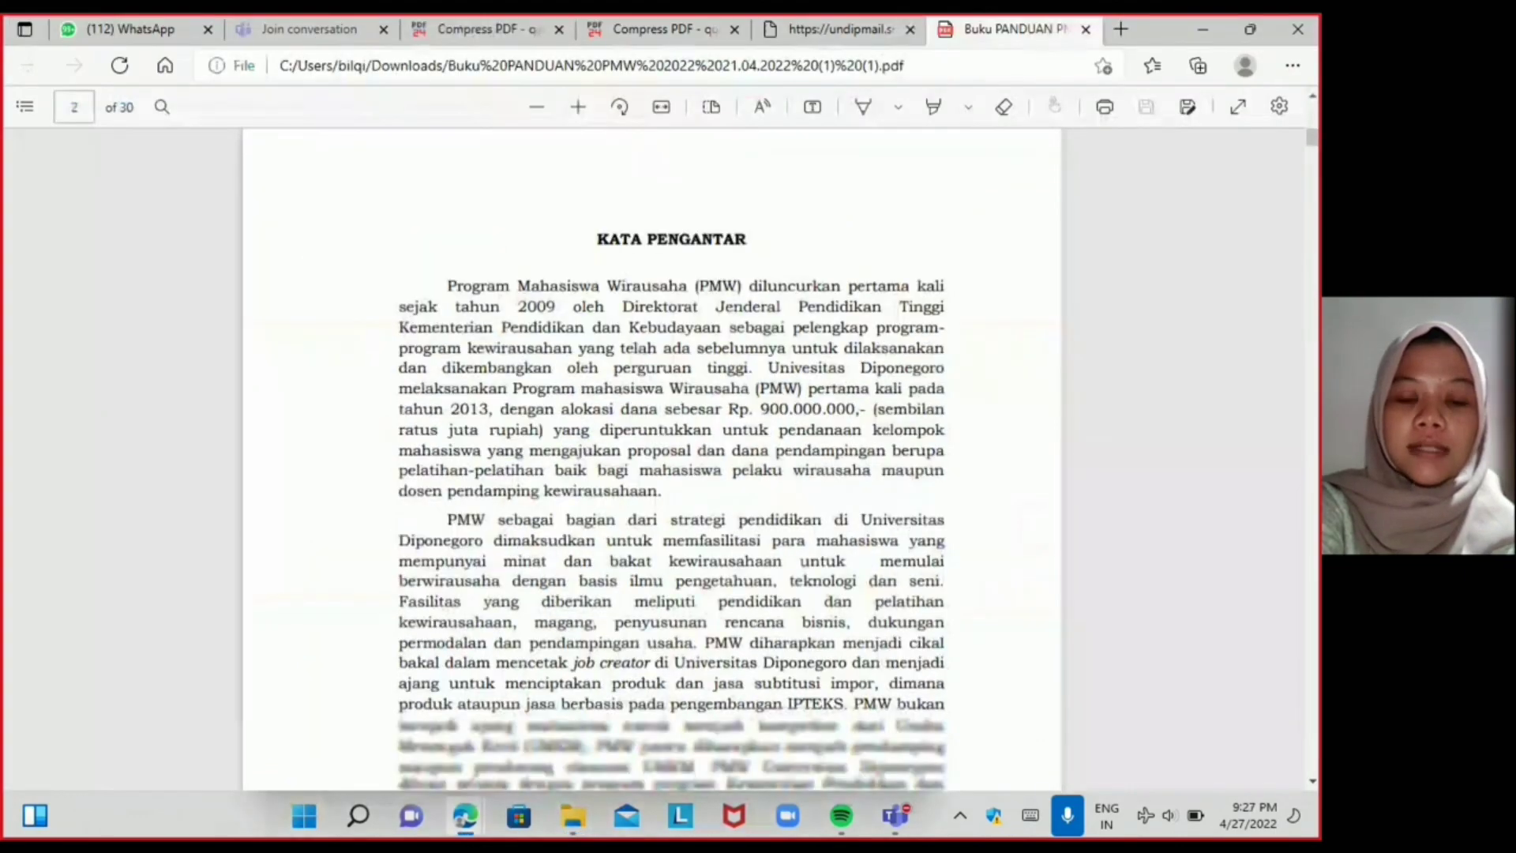
pyautogui.scroll(-5, 671, 458)
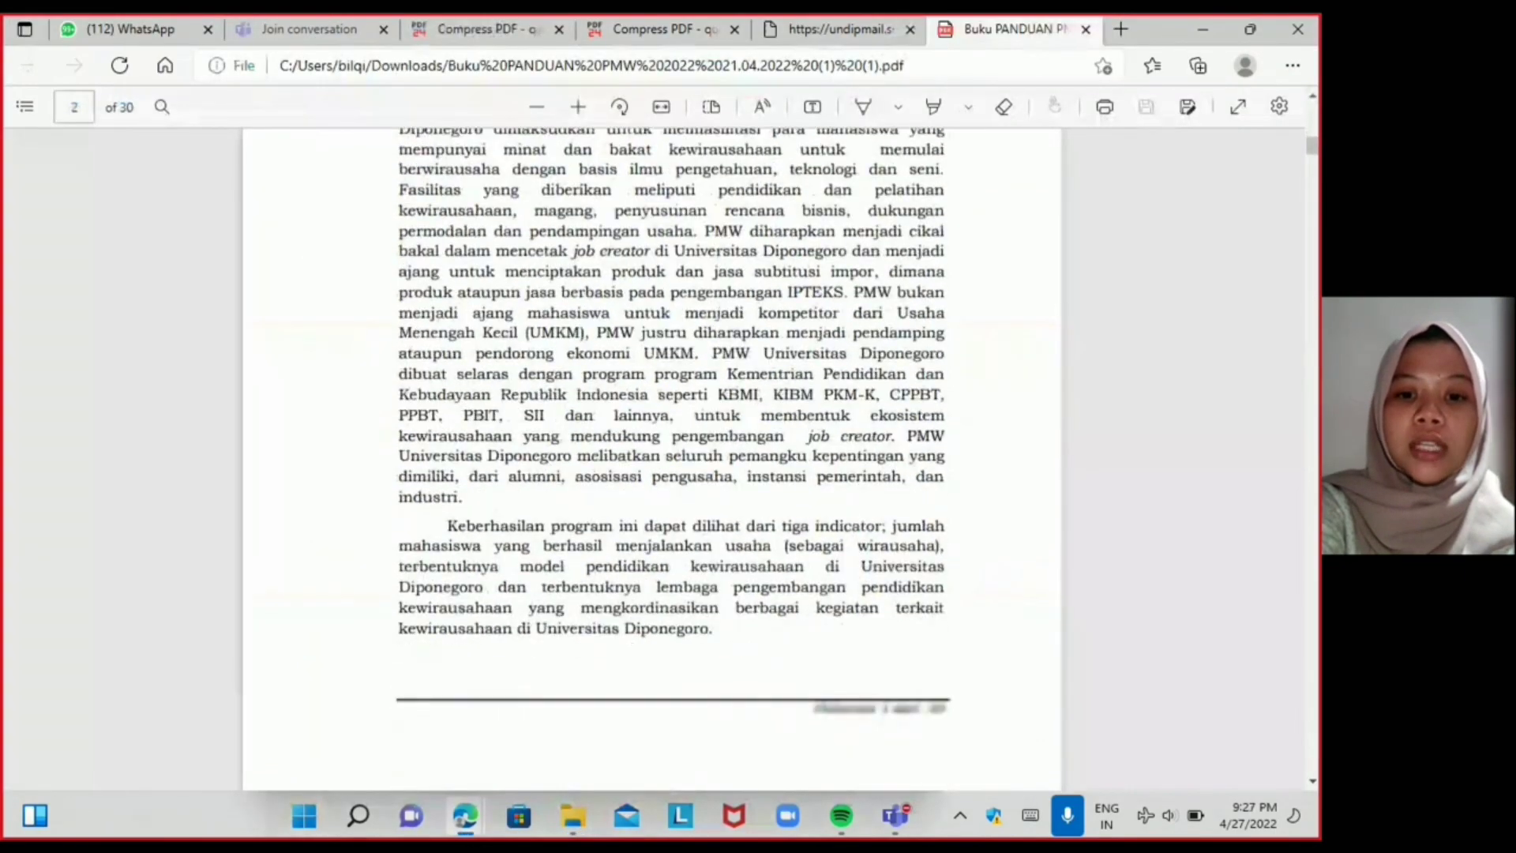
pyautogui.scroll(-5, 671, 458)
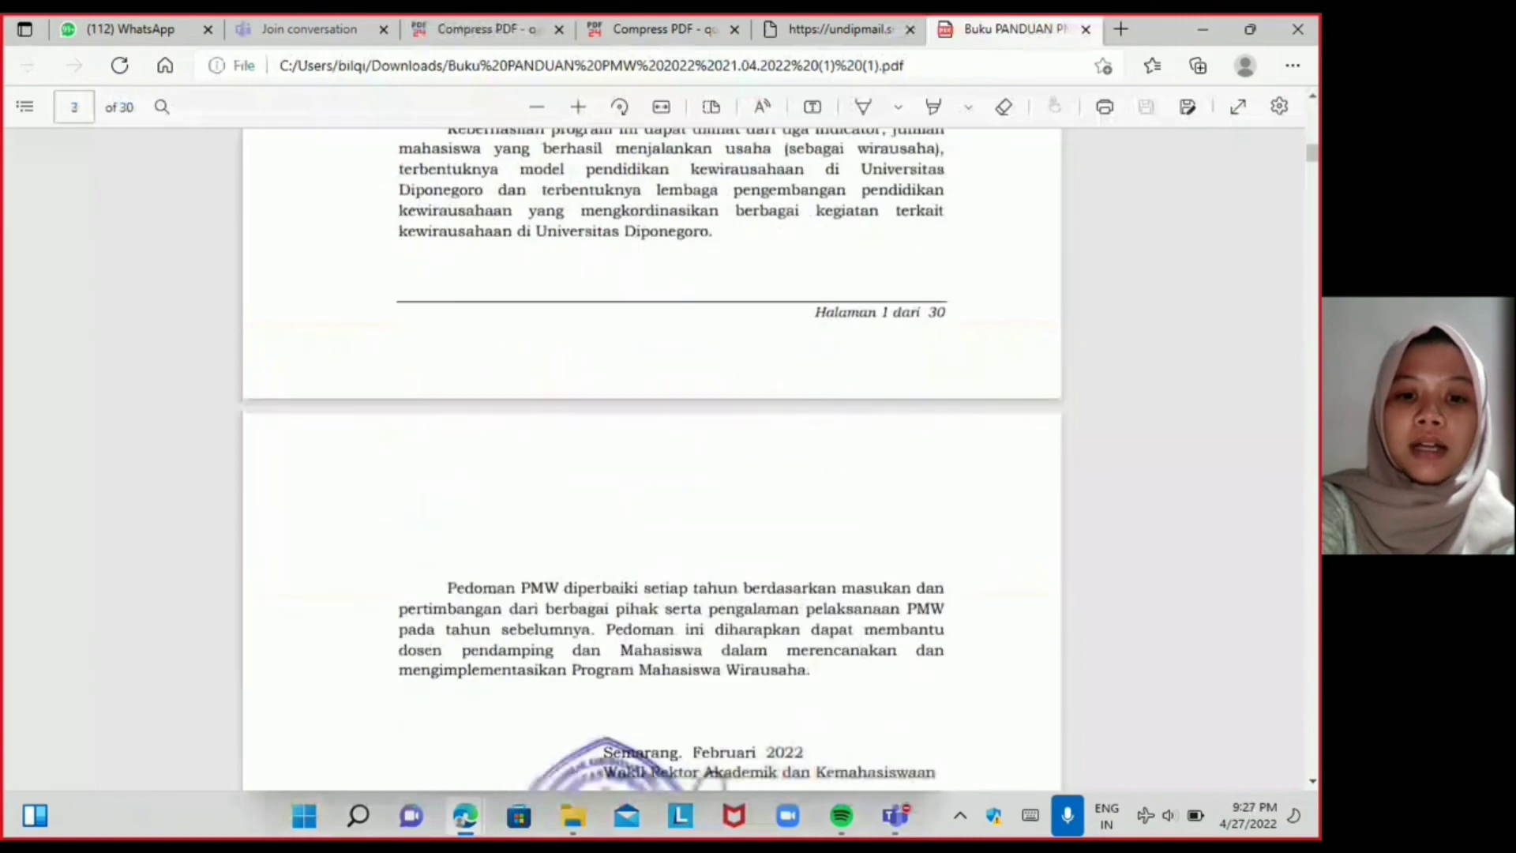
pyautogui.scroll(-6, 671, 458)
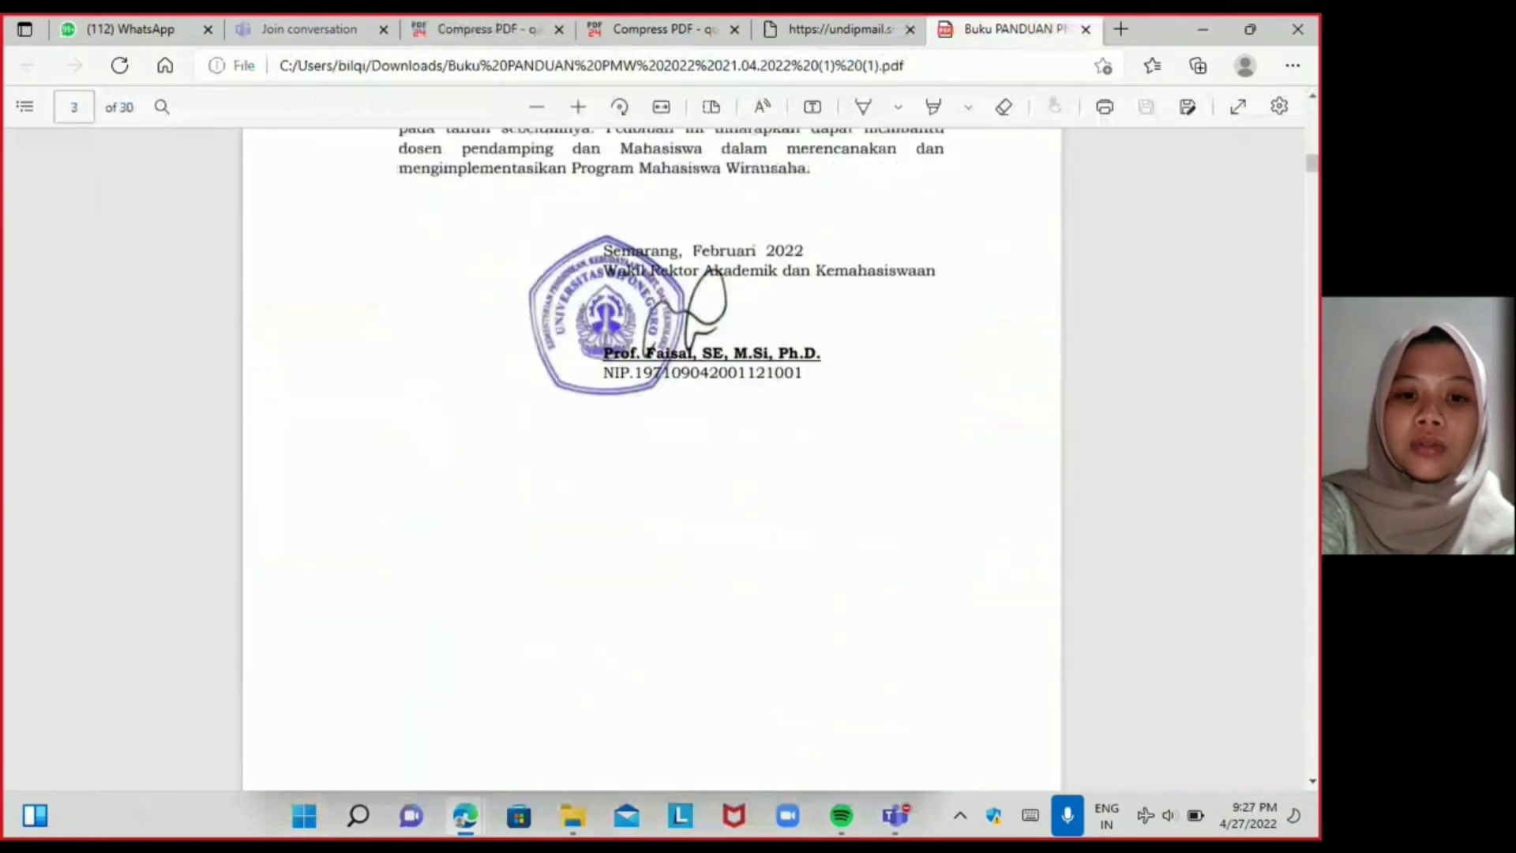
pyautogui.scroll(-7, 671, 458)
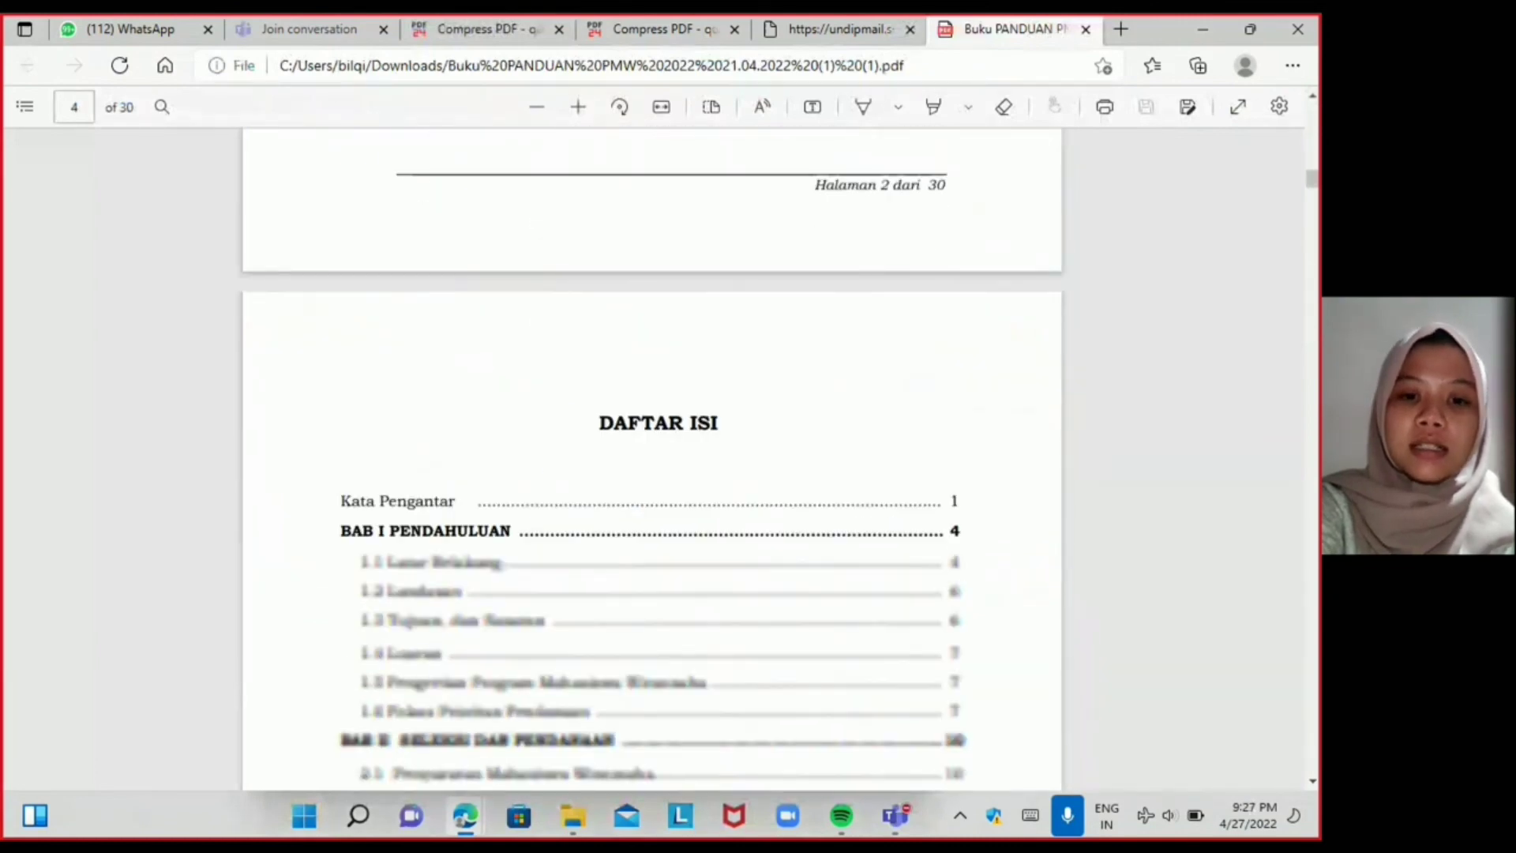
pyautogui.scroll(-7, 671, 457)
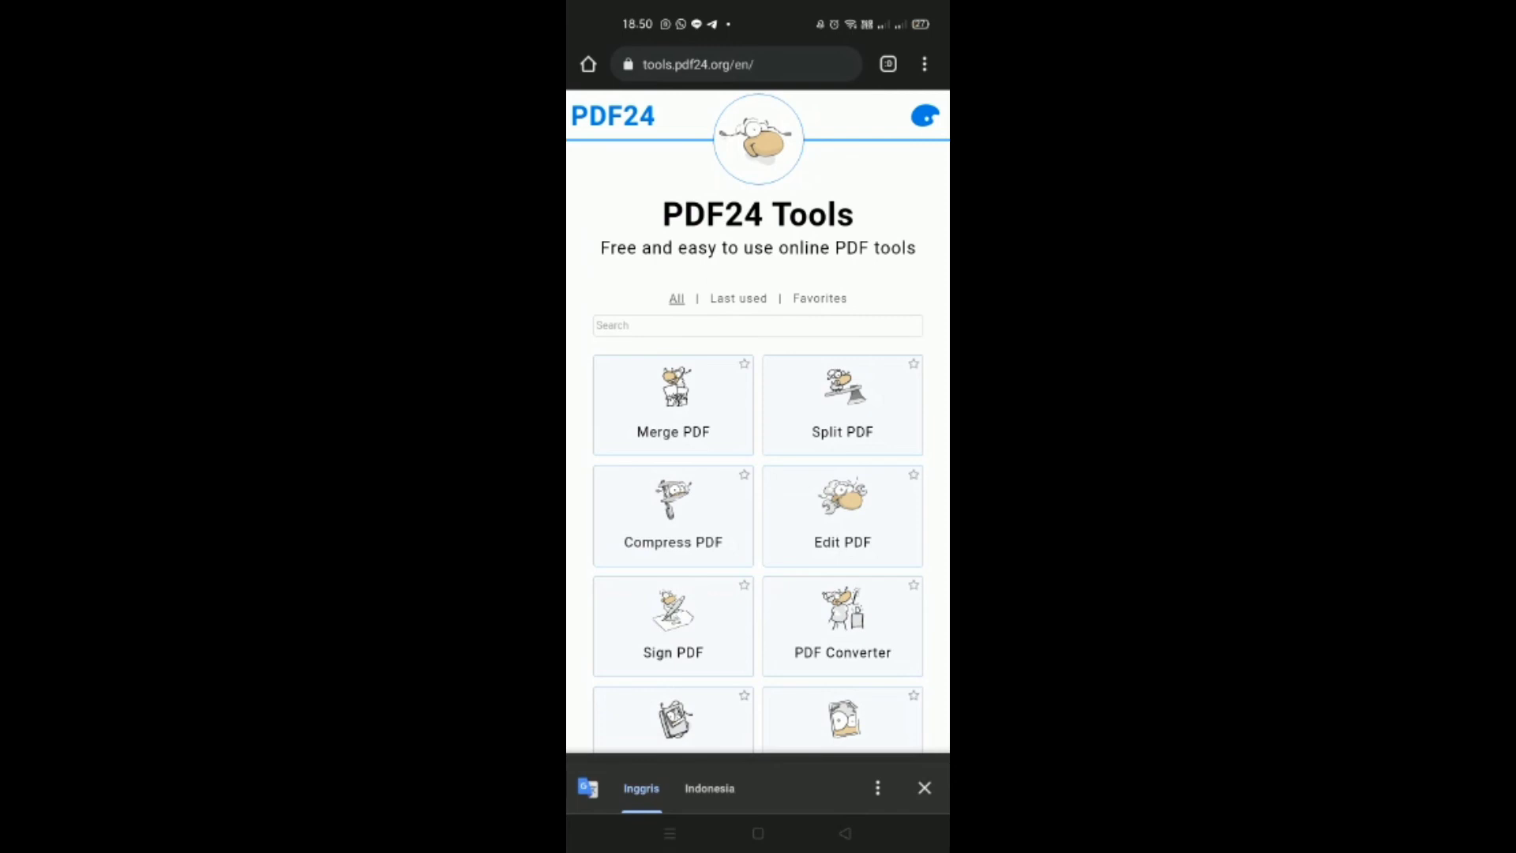
# Switch to PDF24 Tools in the phone's browser and load the Tugas PPh Pasal assignment PDF into the Split PDF tool from the phone's files.
pyautogui.click(868, 393)
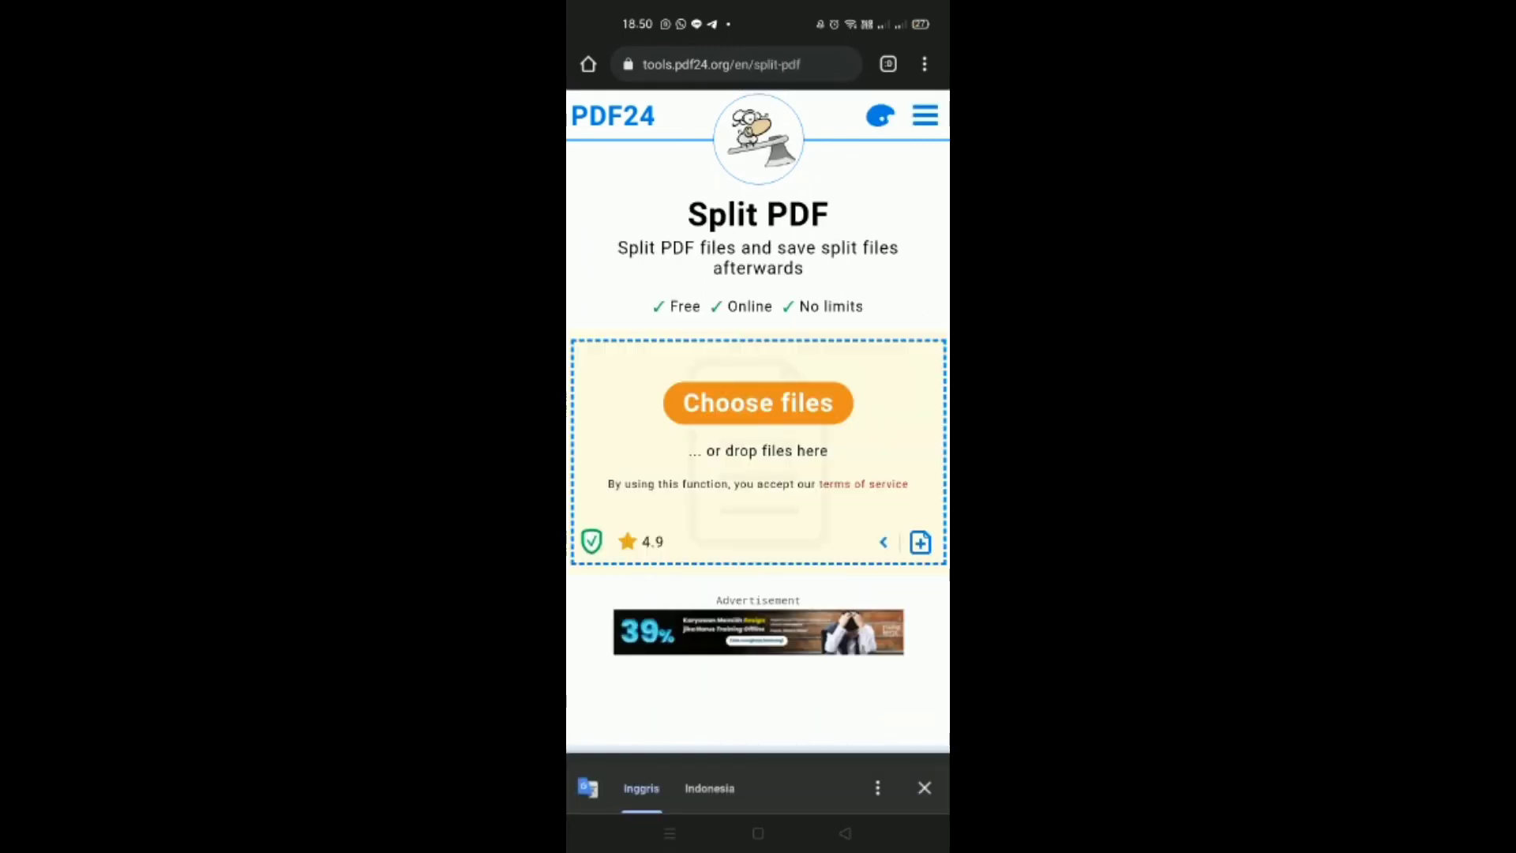
pyautogui.click(836, 403)
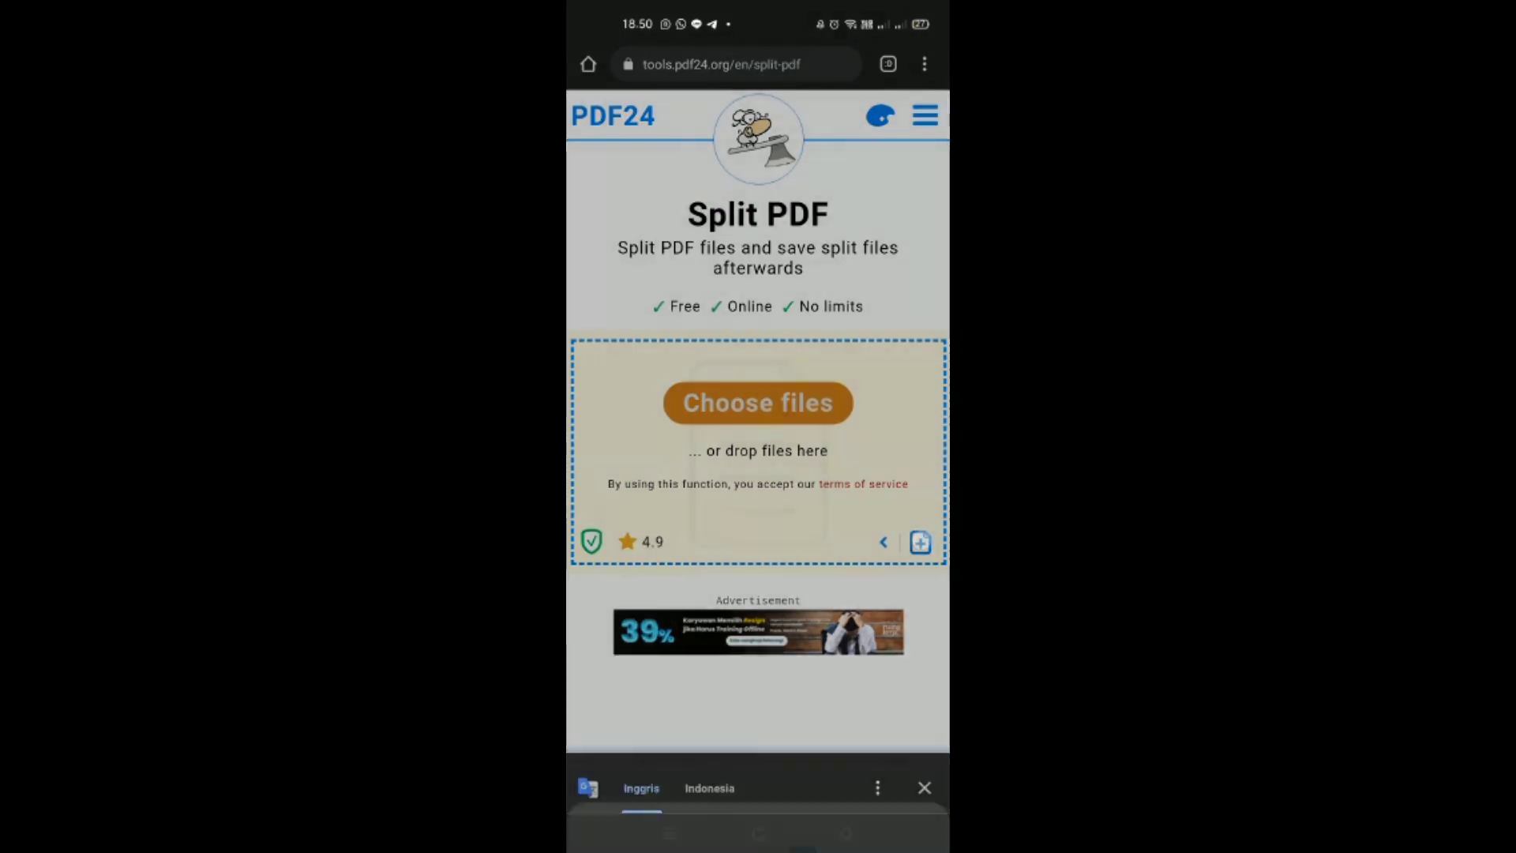
pyautogui.click(924, 541)
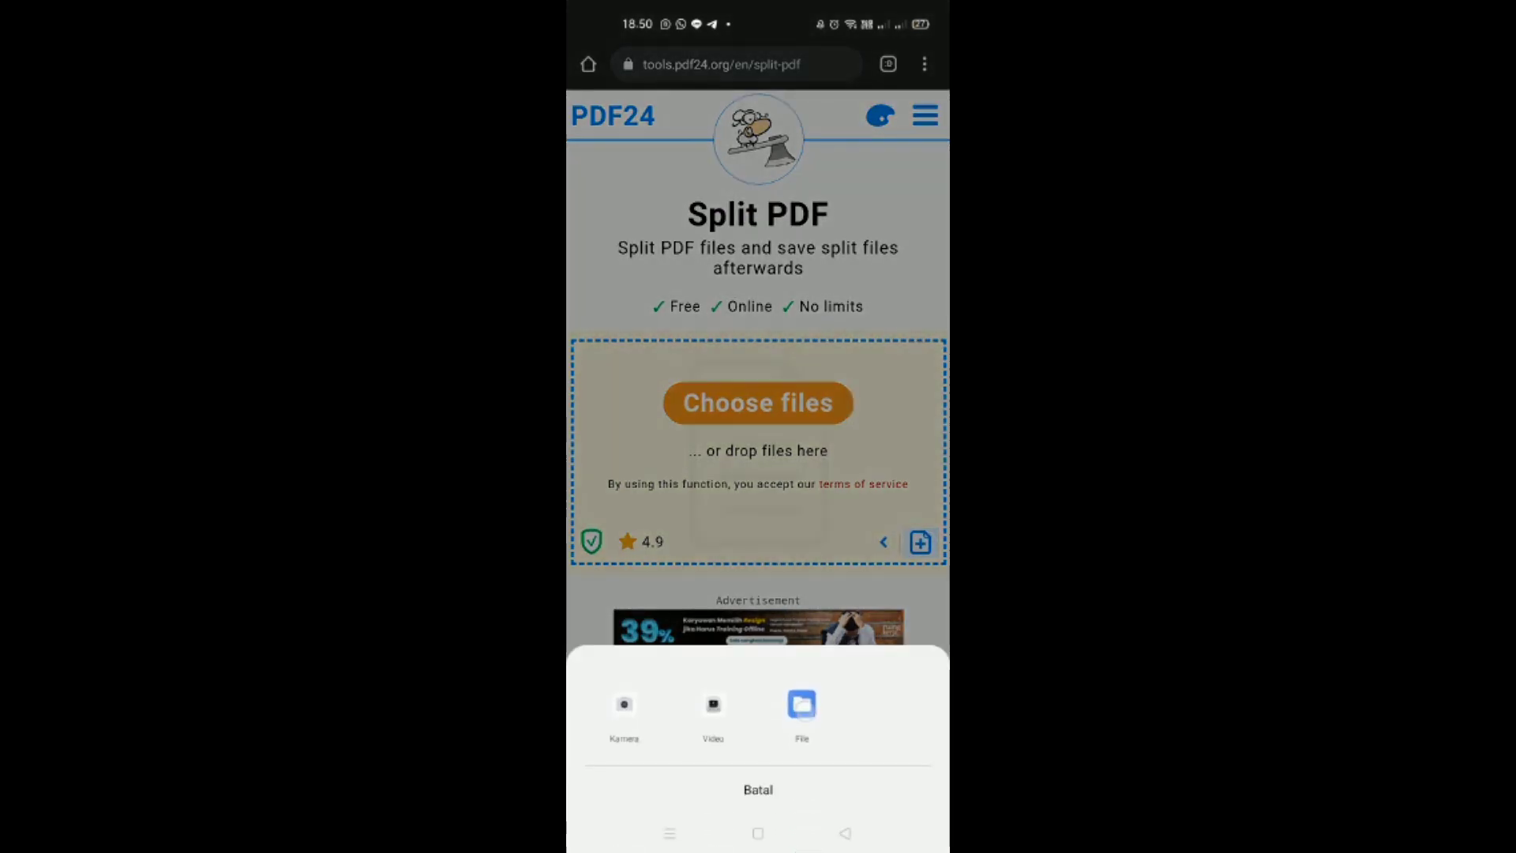
pyautogui.click(801, 703)
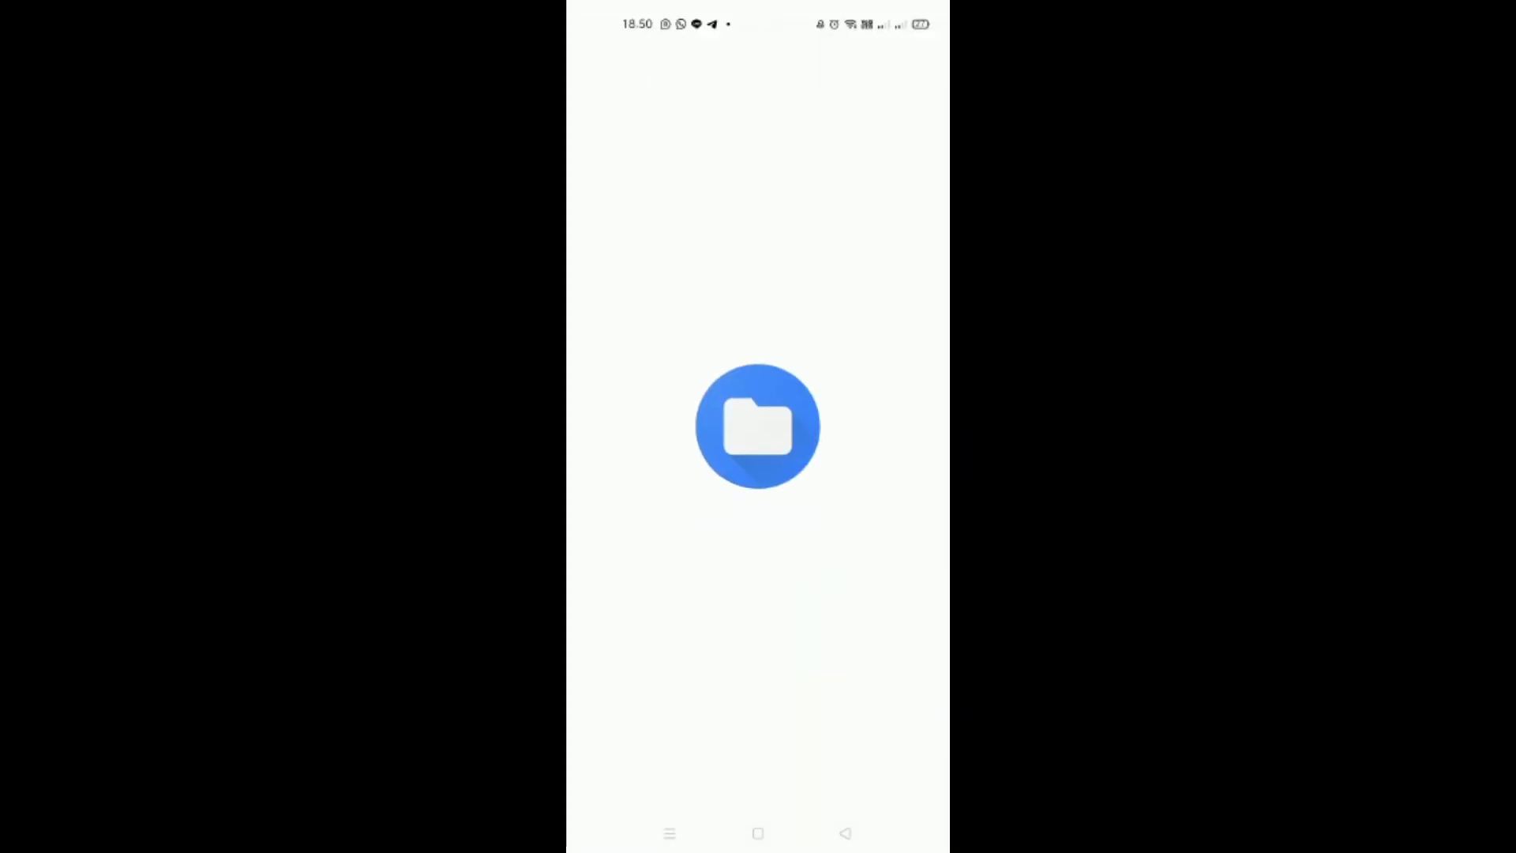
pyautogui.click(592, 61)
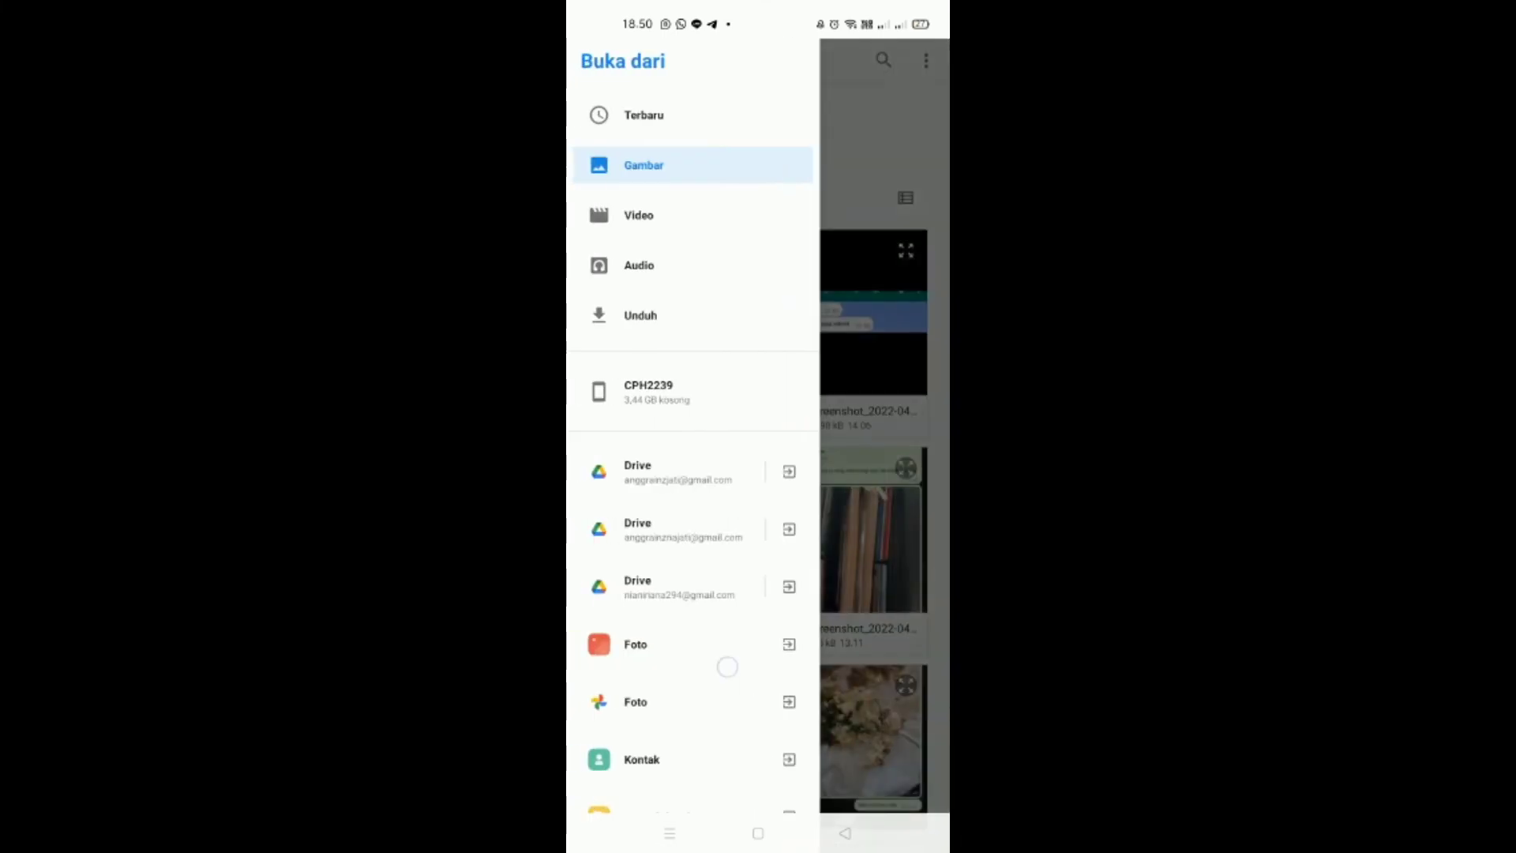
pyautogui.moveTo(727, 666); pyautogui.dragTo(730, 505)
pyautogui.click(687, 784)
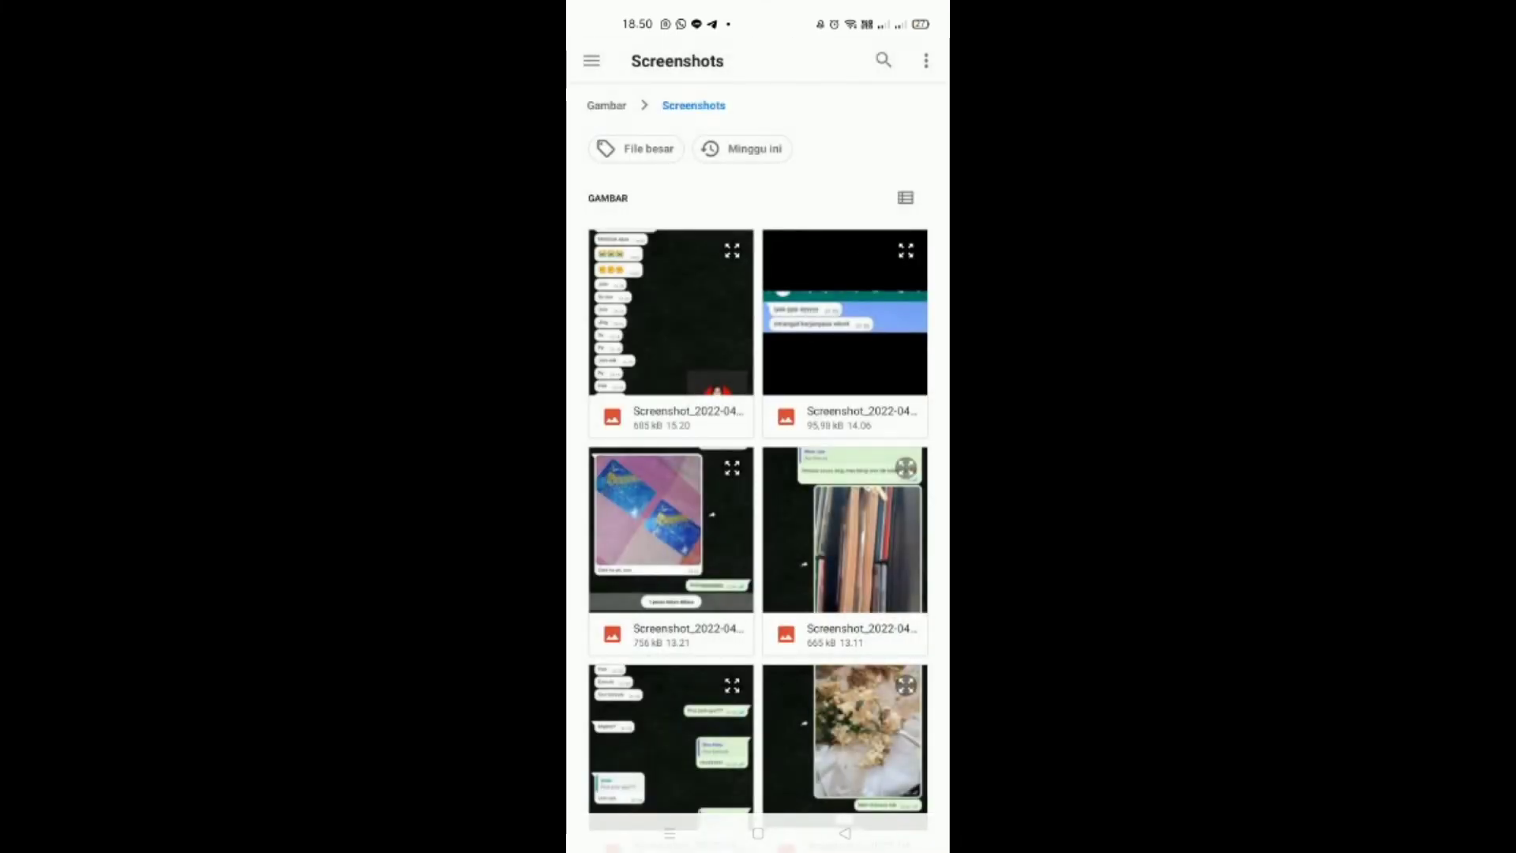
pyautogui.click(750, 262)
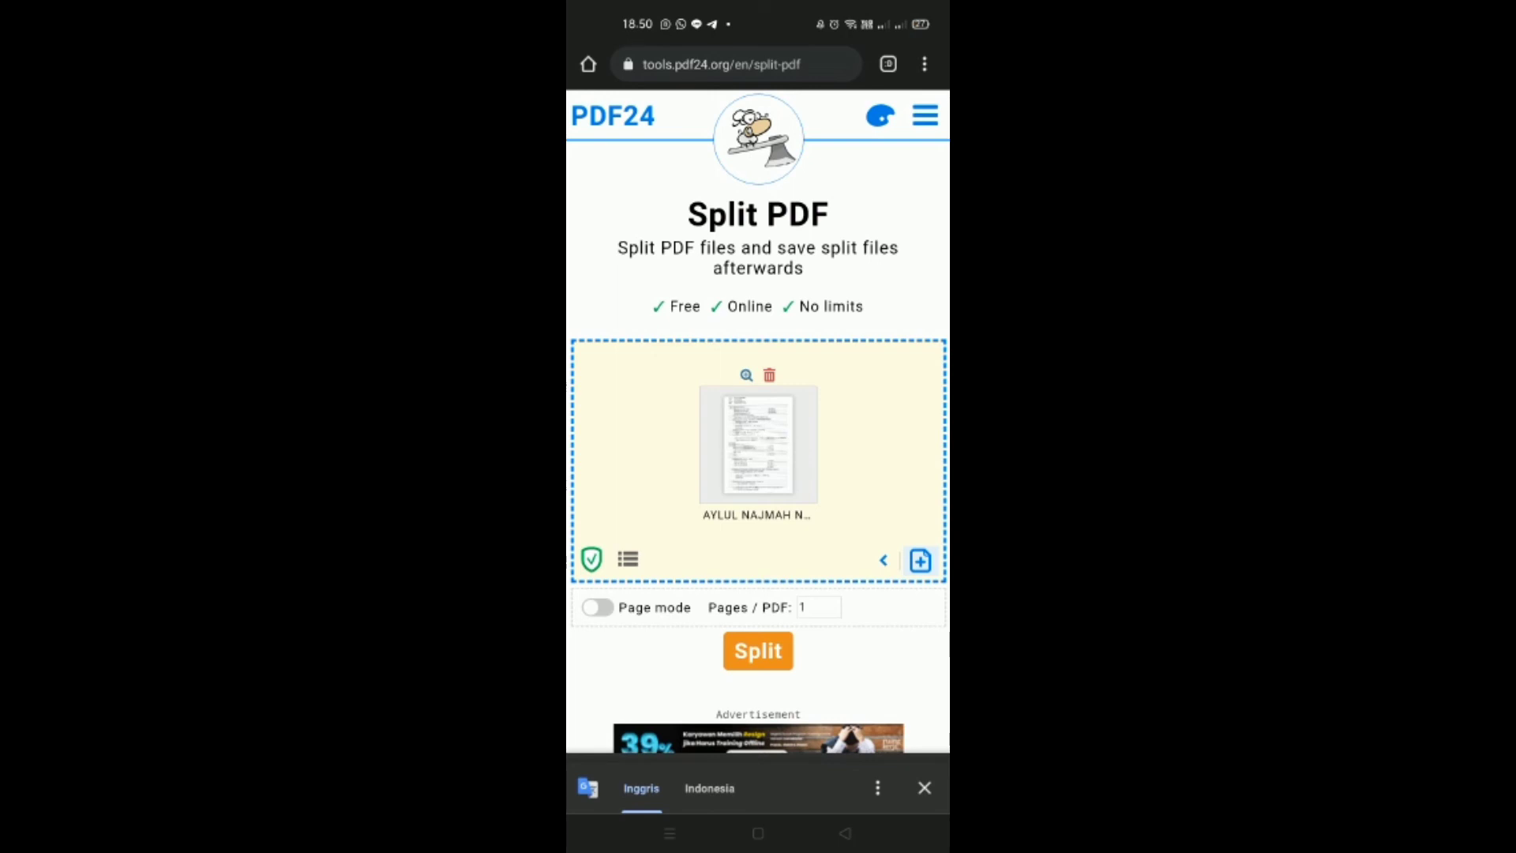
# Split the PDF into files of 1 page each and download the resulting zip again.
pyautogui.click(758, 651)
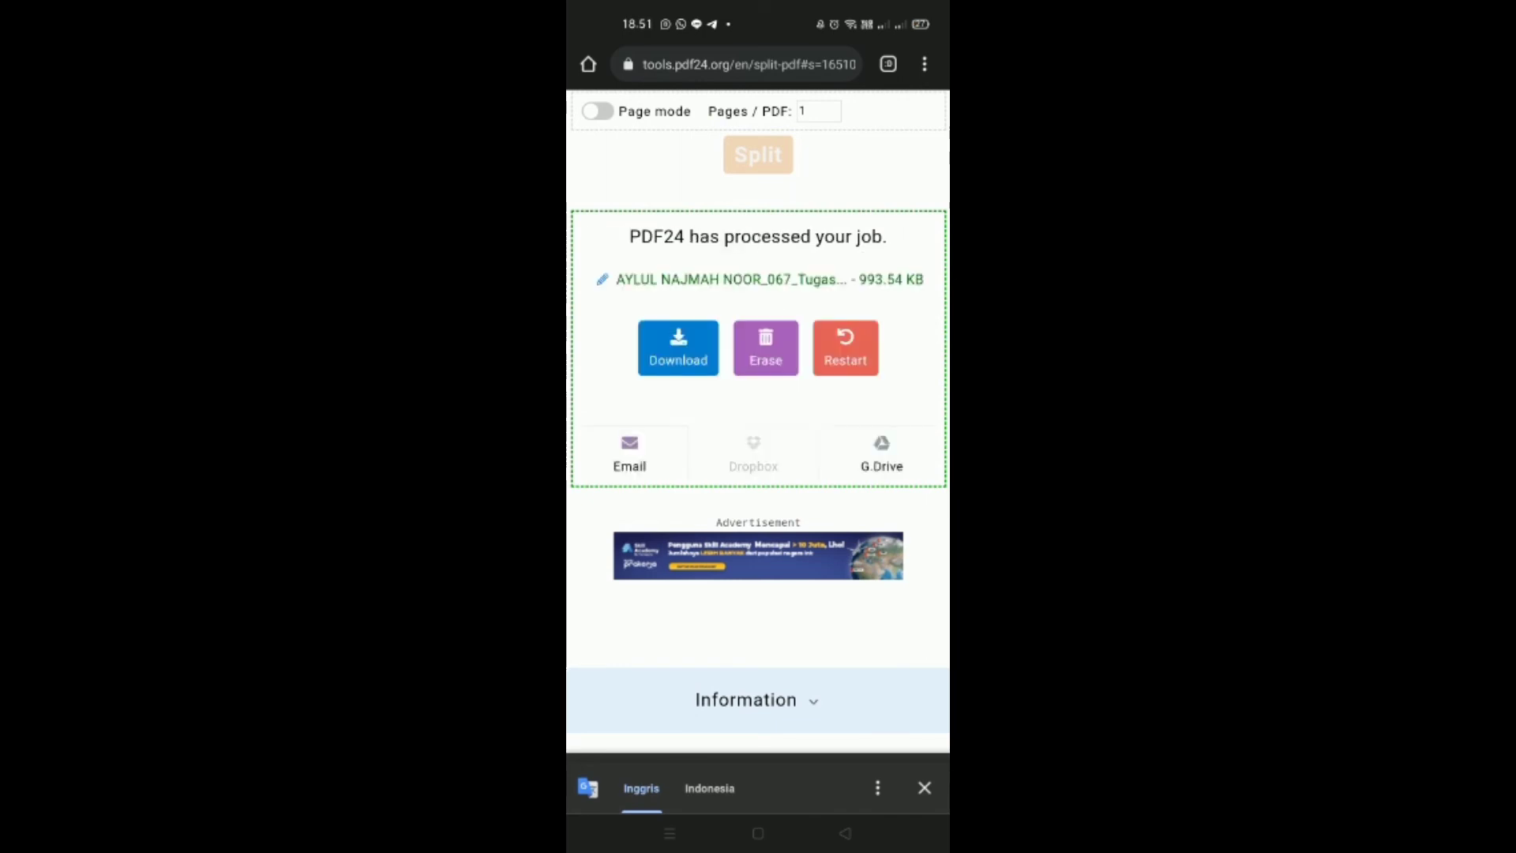
pyautogui.click(678, 347)
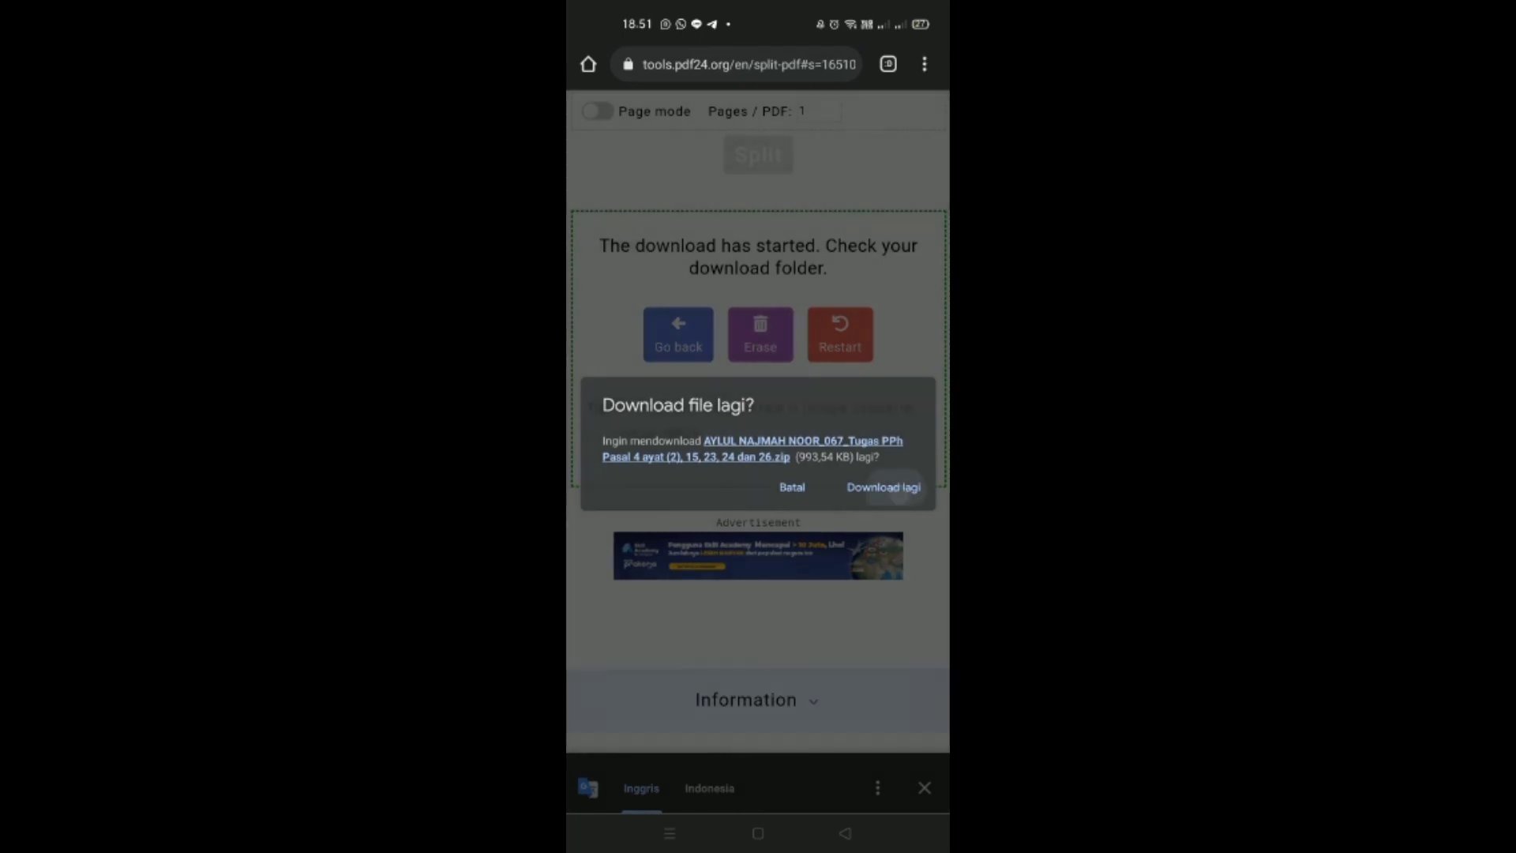
pyautogui.click(884, 487)
pyautogui.click(890, 115)
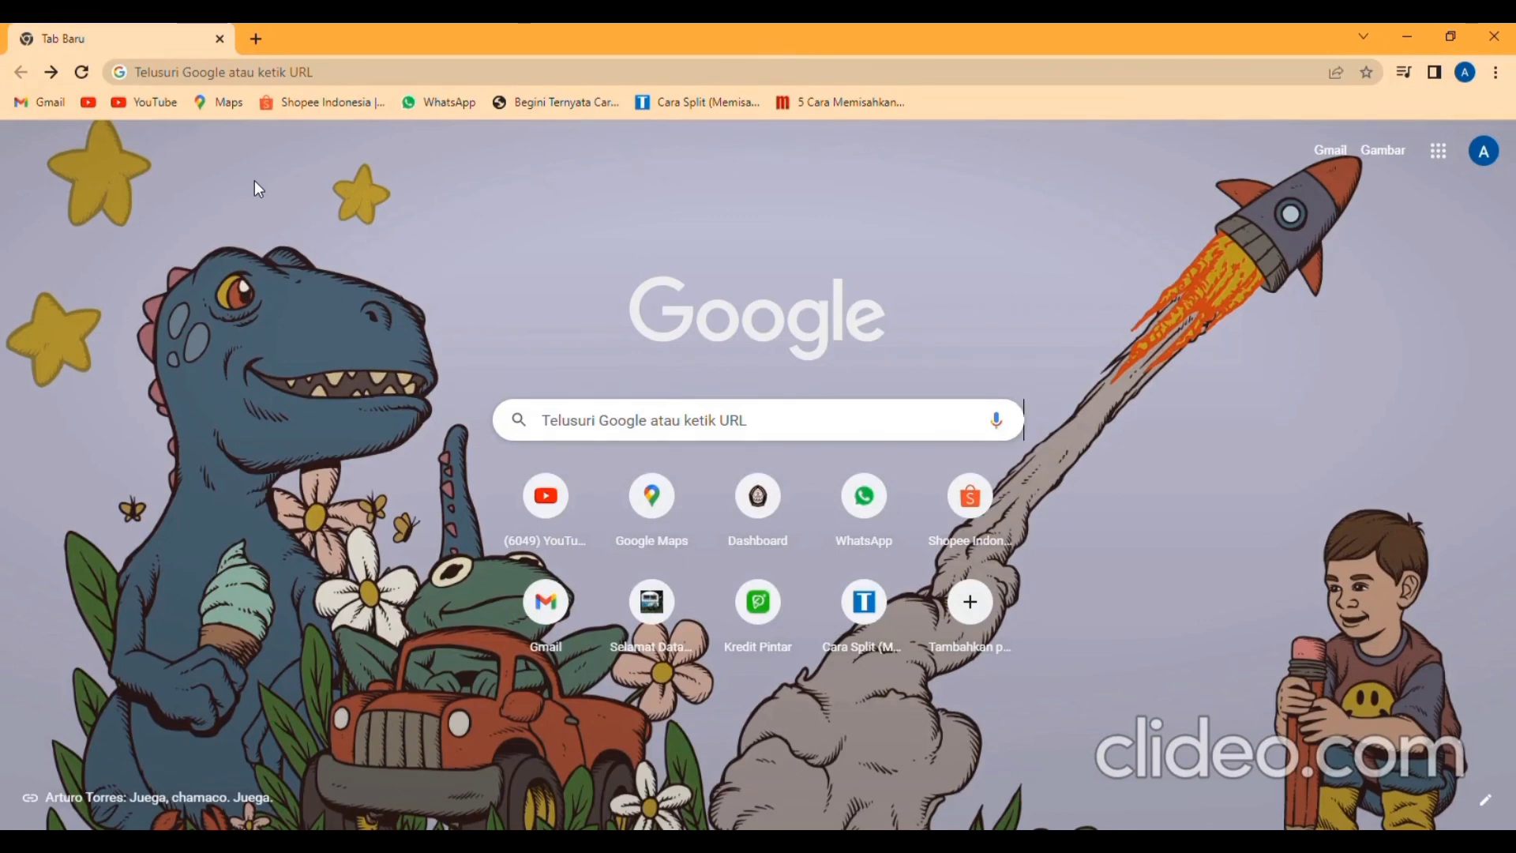
# Switch to desktop Chrome, search Google for ilovepdf, and open the Merge PDF tool on the iLovePDF site.
pyautogui.click(255, 79)
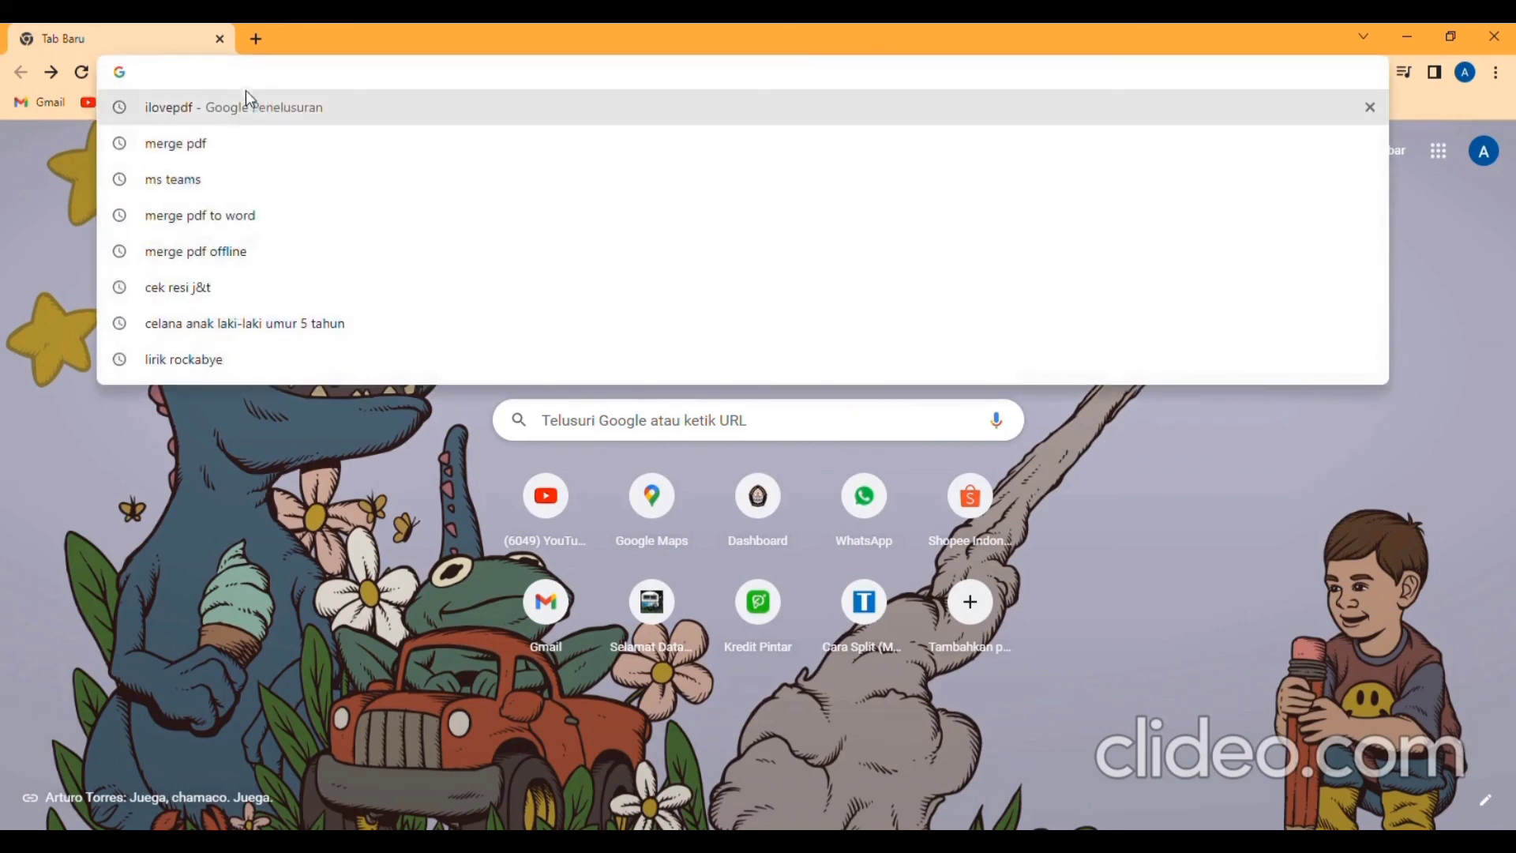
pyautogui.click(240, 115)
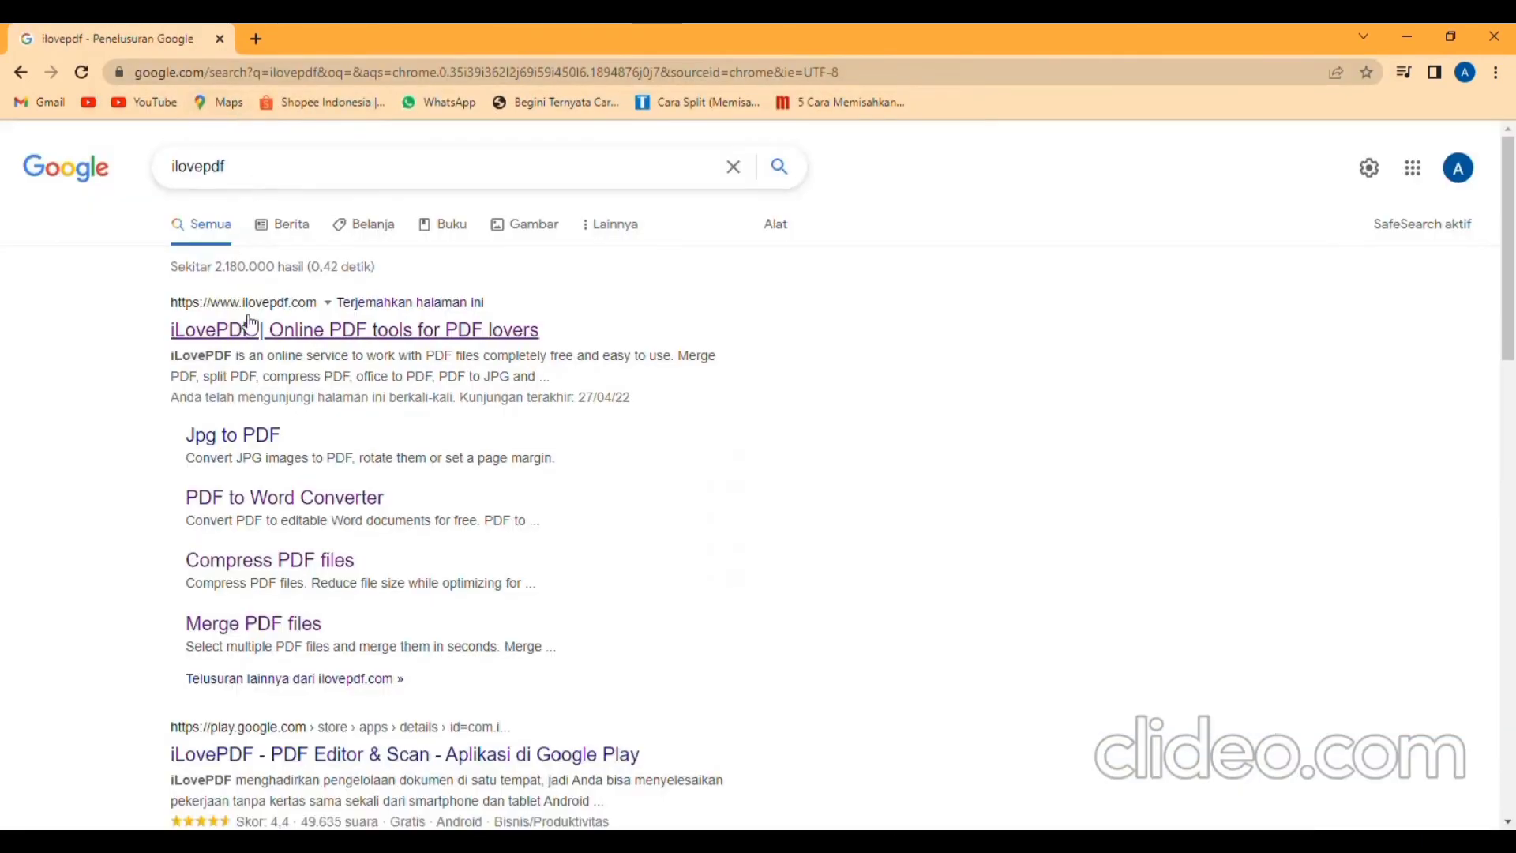
pyautogui.click(249, 328)
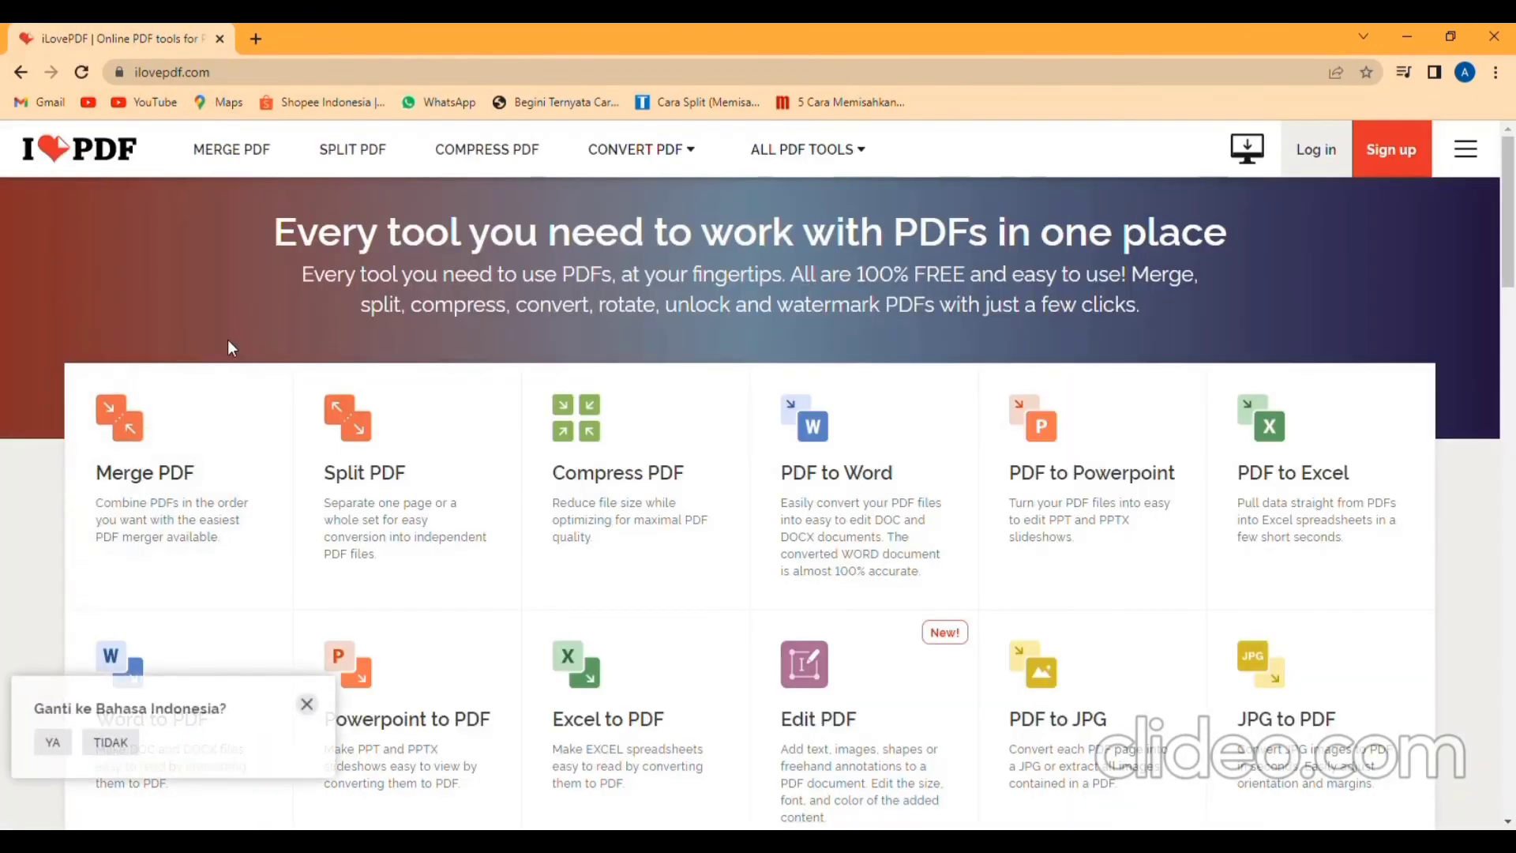
pyautogui.click(192, 427)
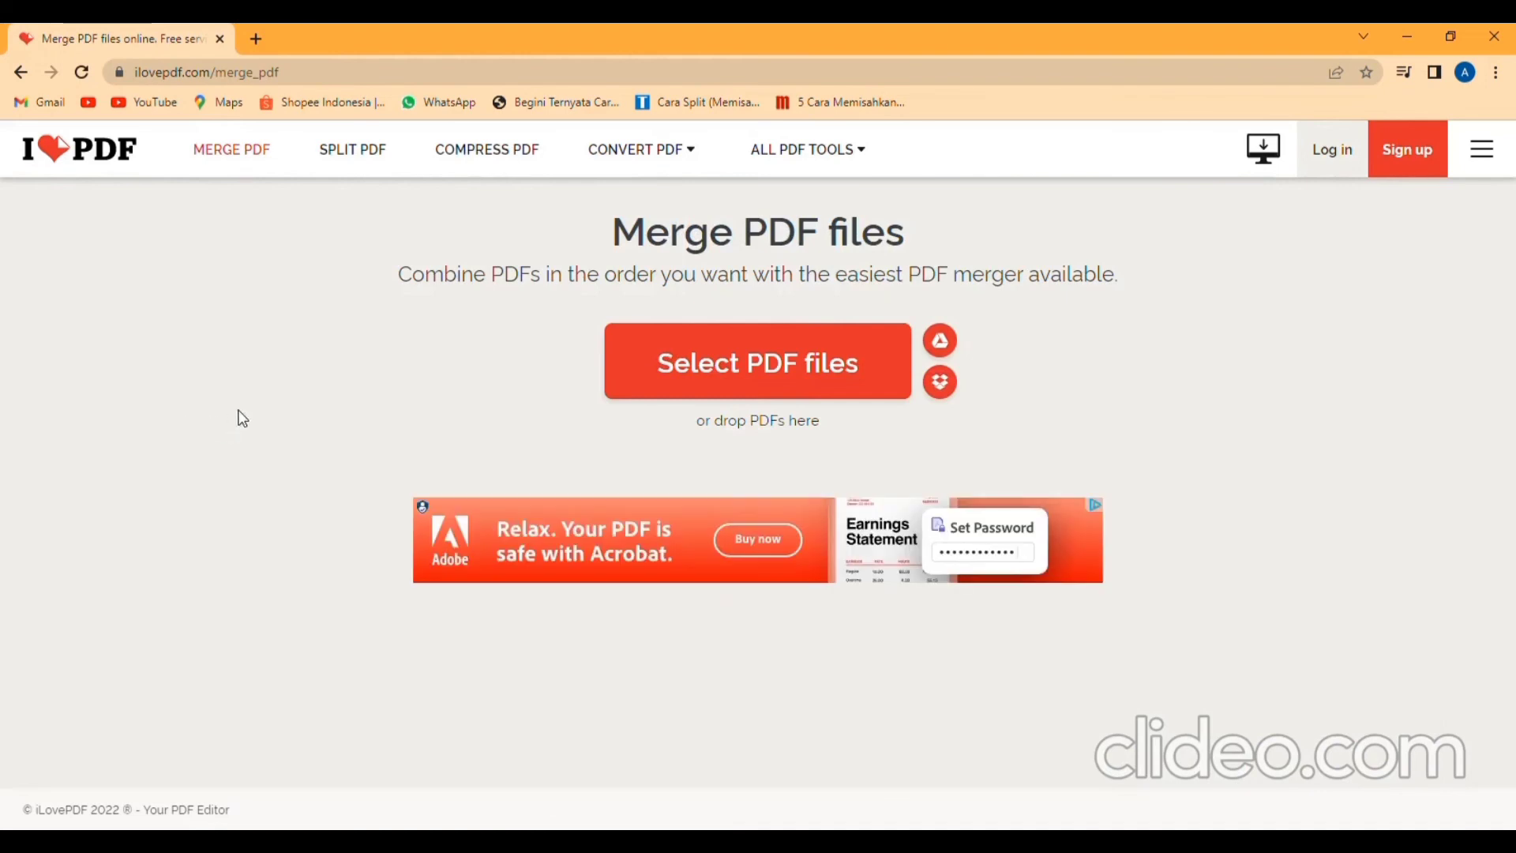
# Add the ticket-sales flowchart PDF and the organisation chart PDF to the merge list.
pyautogui.click(839, 367)
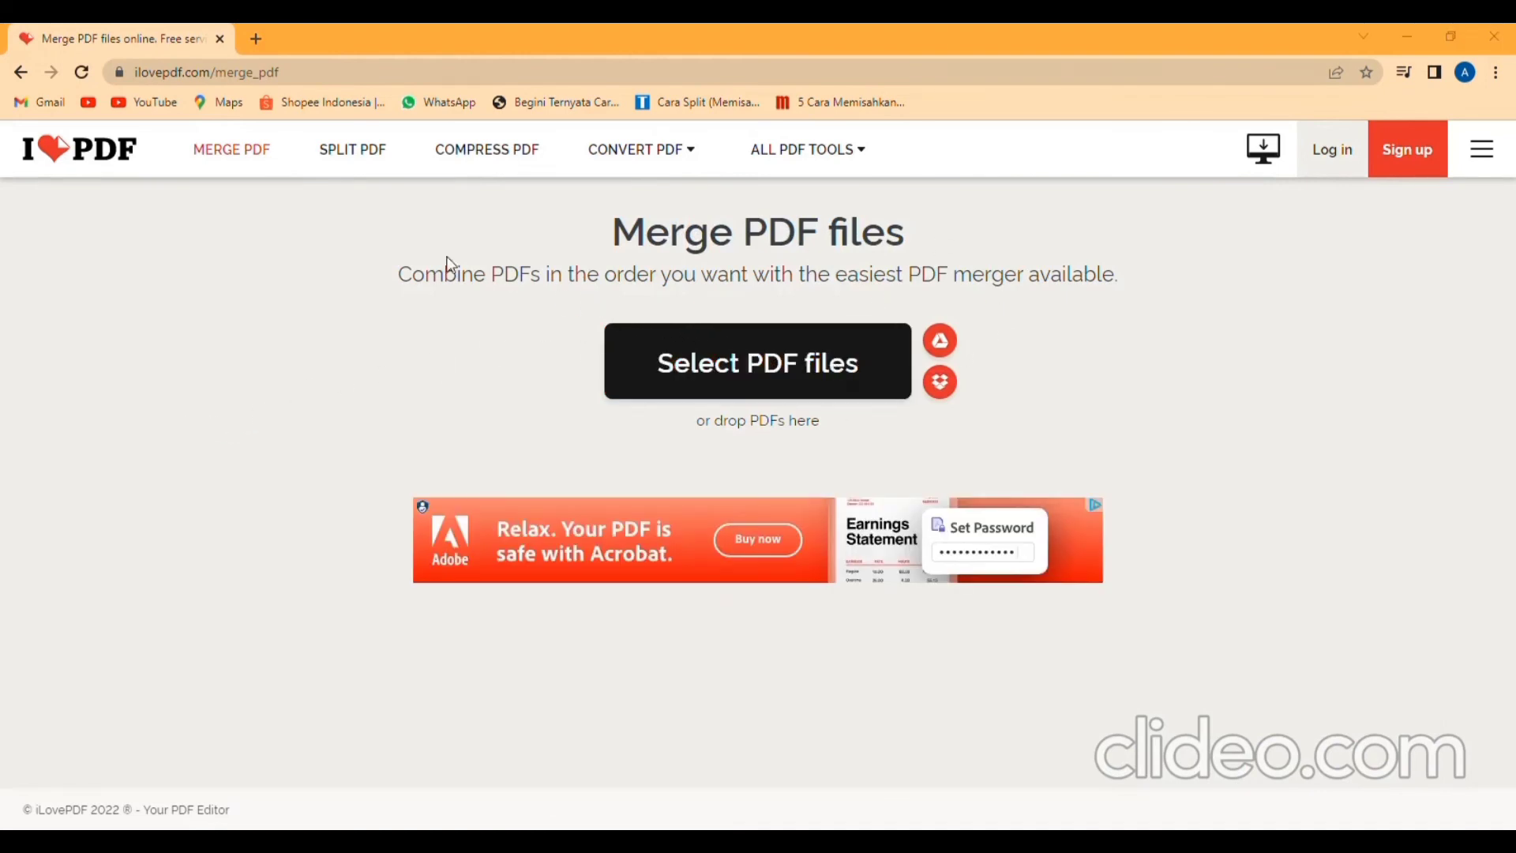
pyautogui.click(590, 439)
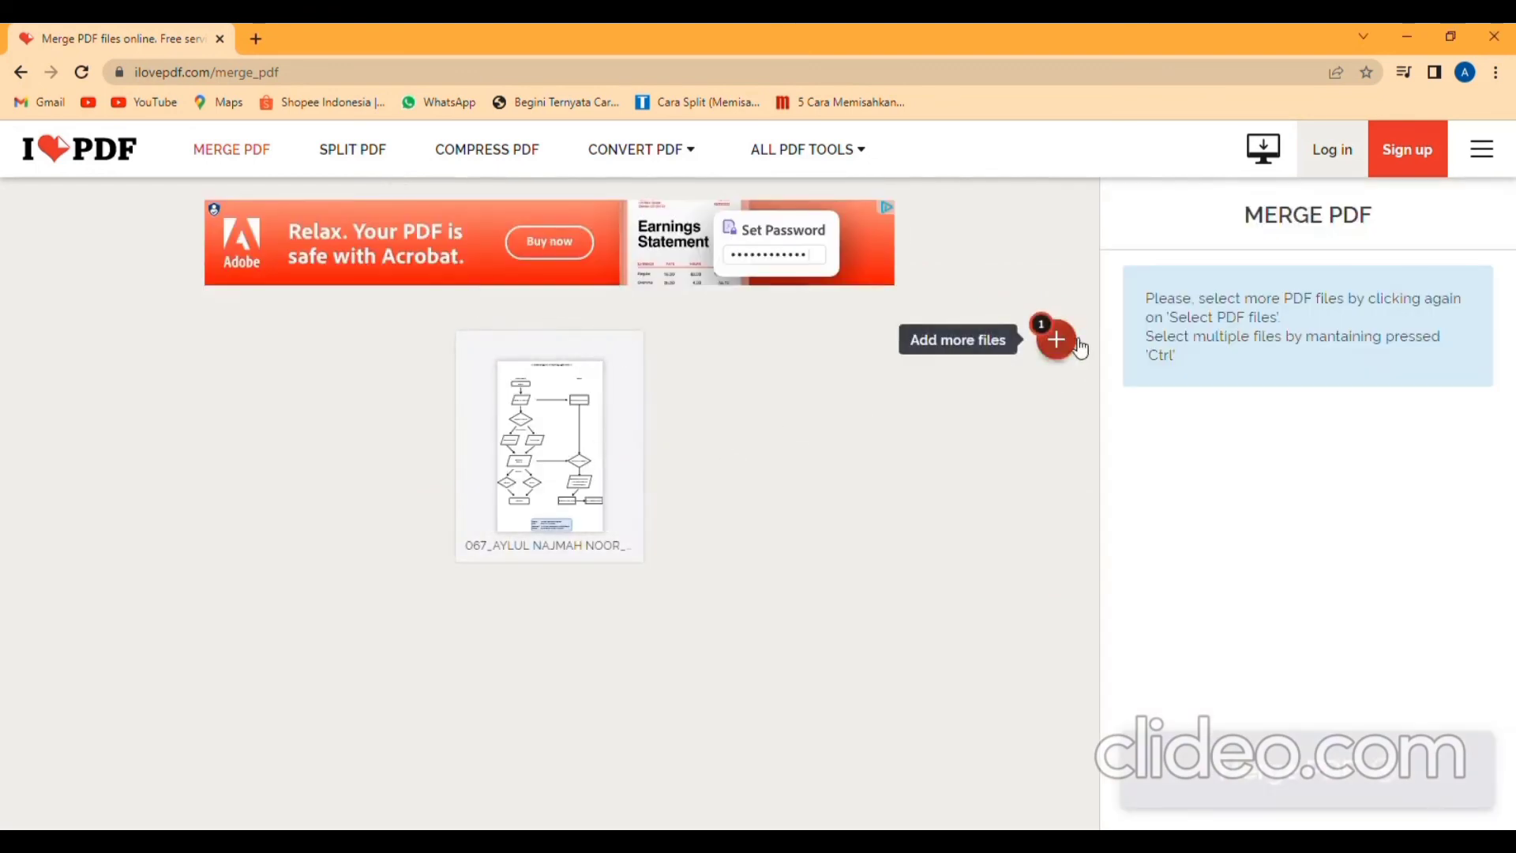
pyautogui.click(1077, 344)
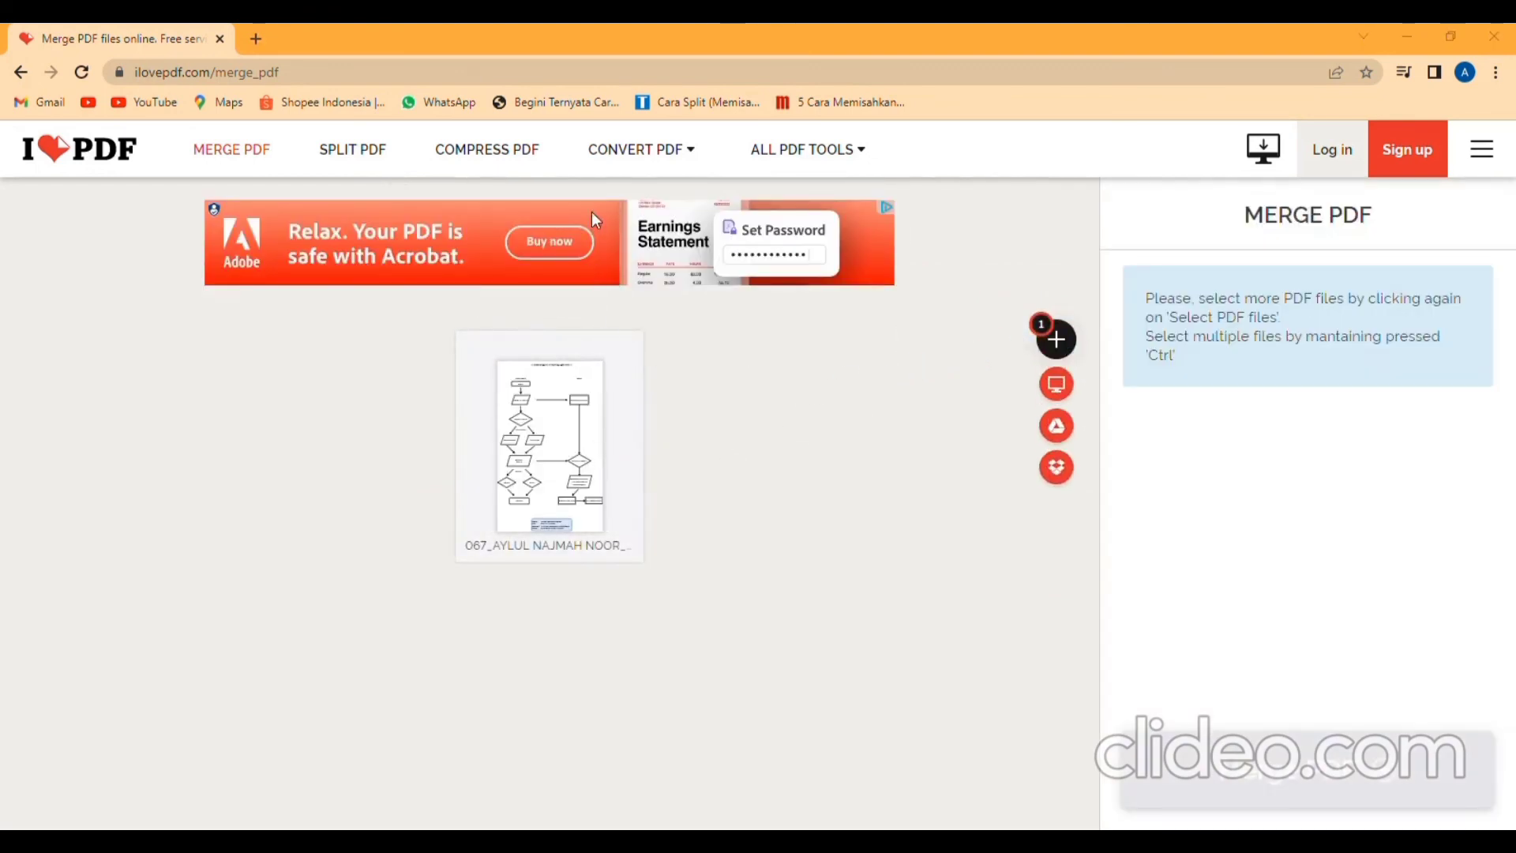
pyautogui.click(605, 440)
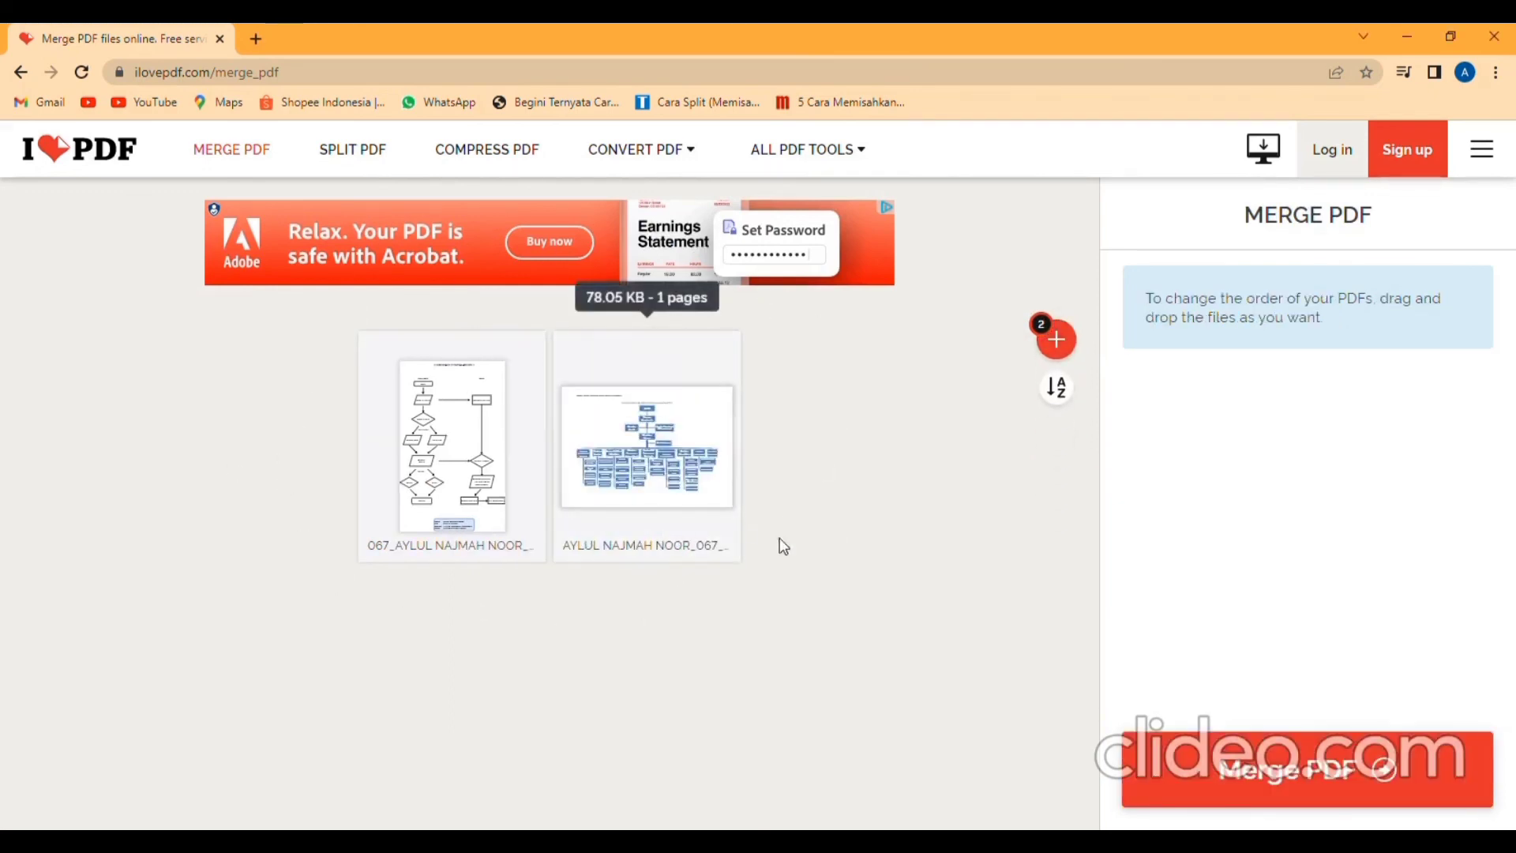
# Merge the two files and look through the downloaded ilovepdf_merged.pdf.
pyautogui.click(1327, 759)
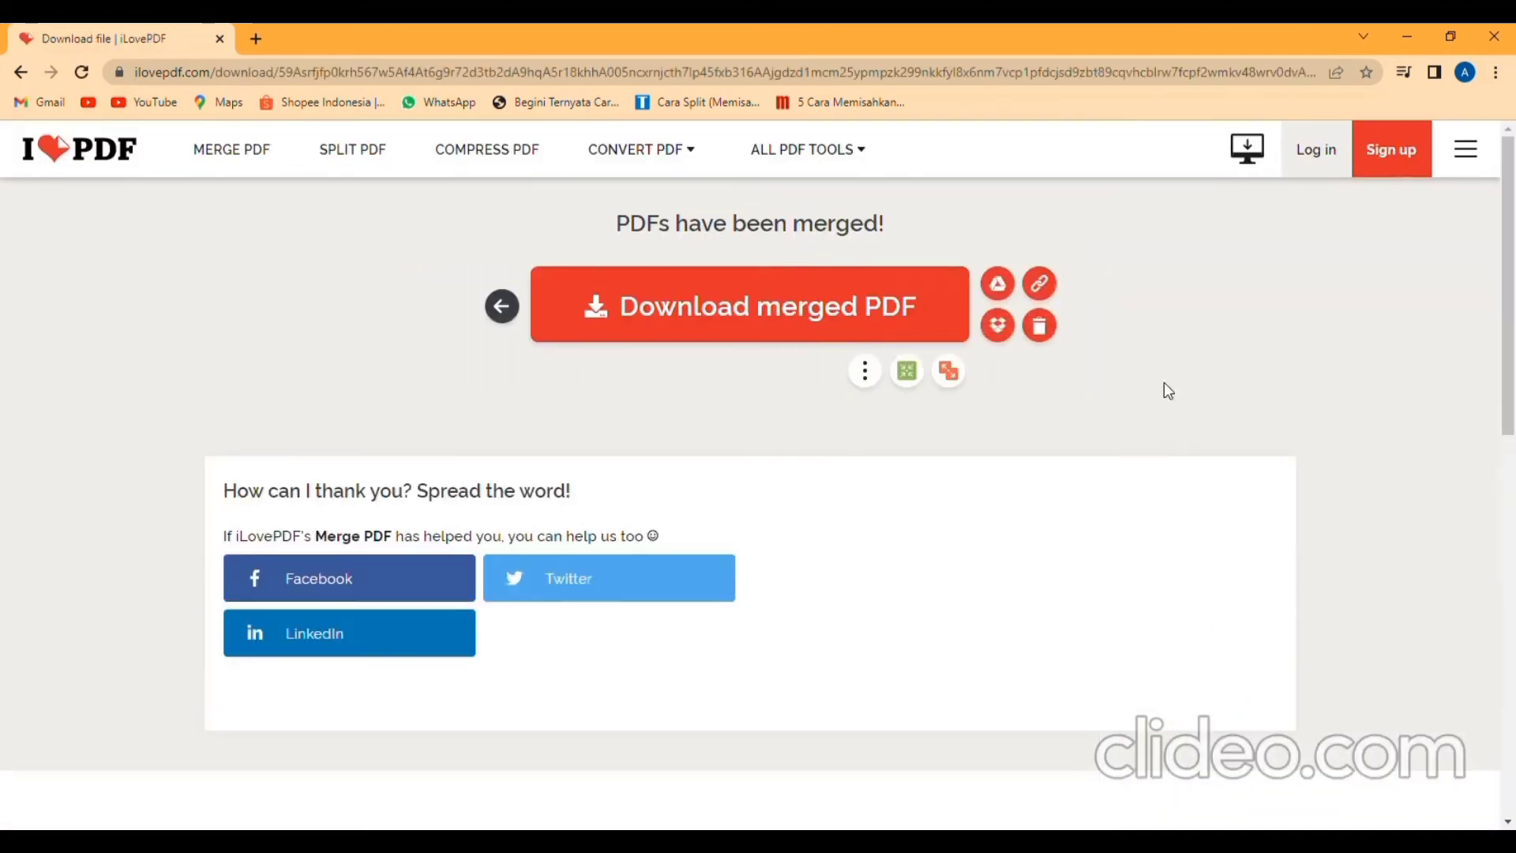
pyautogui.click(894, 314)
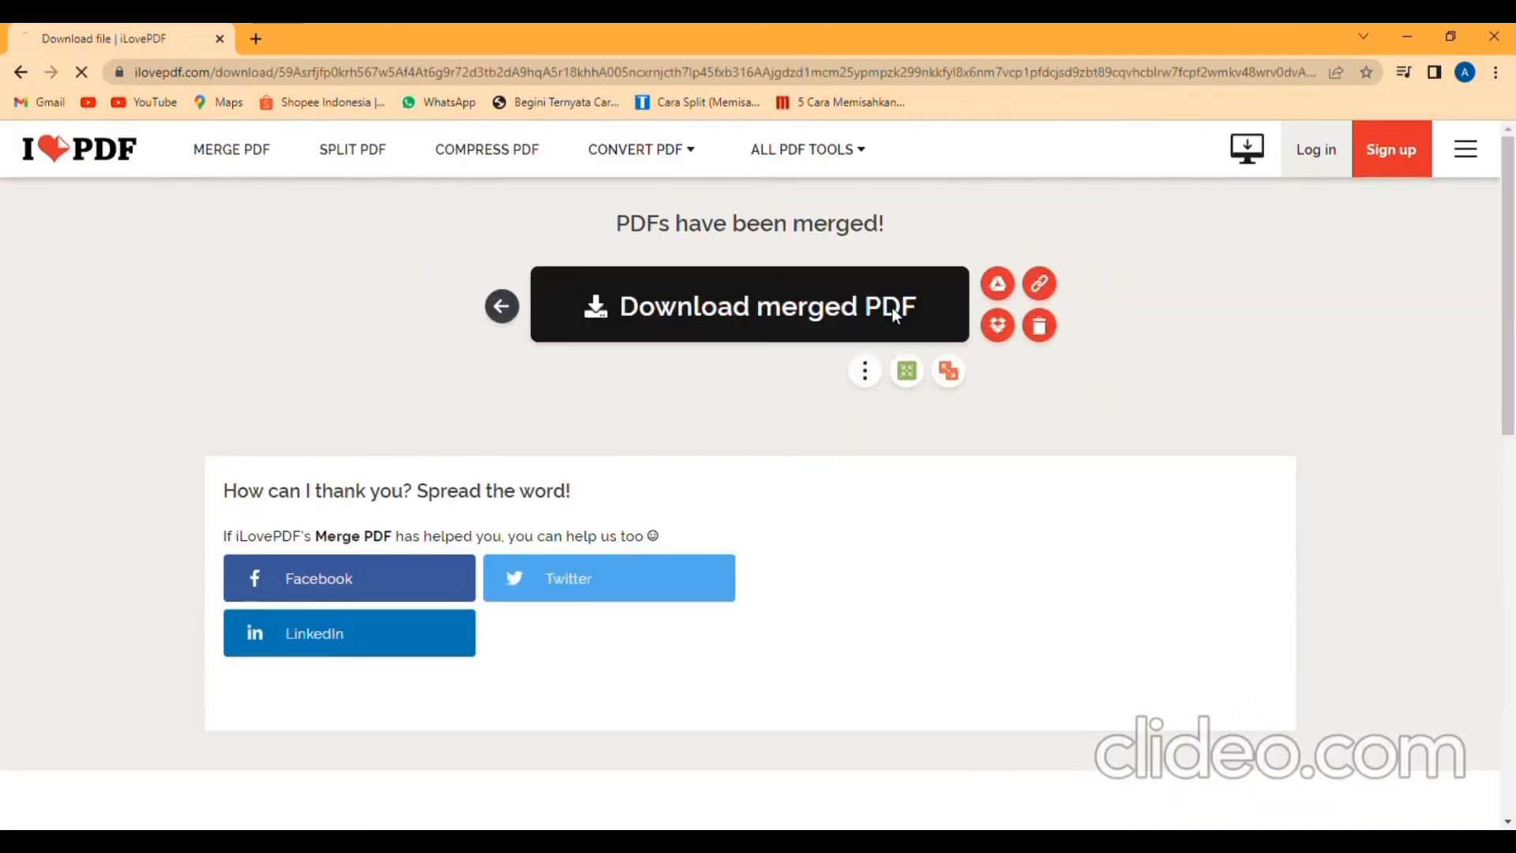
pyautogui.moveTo(864, 371)
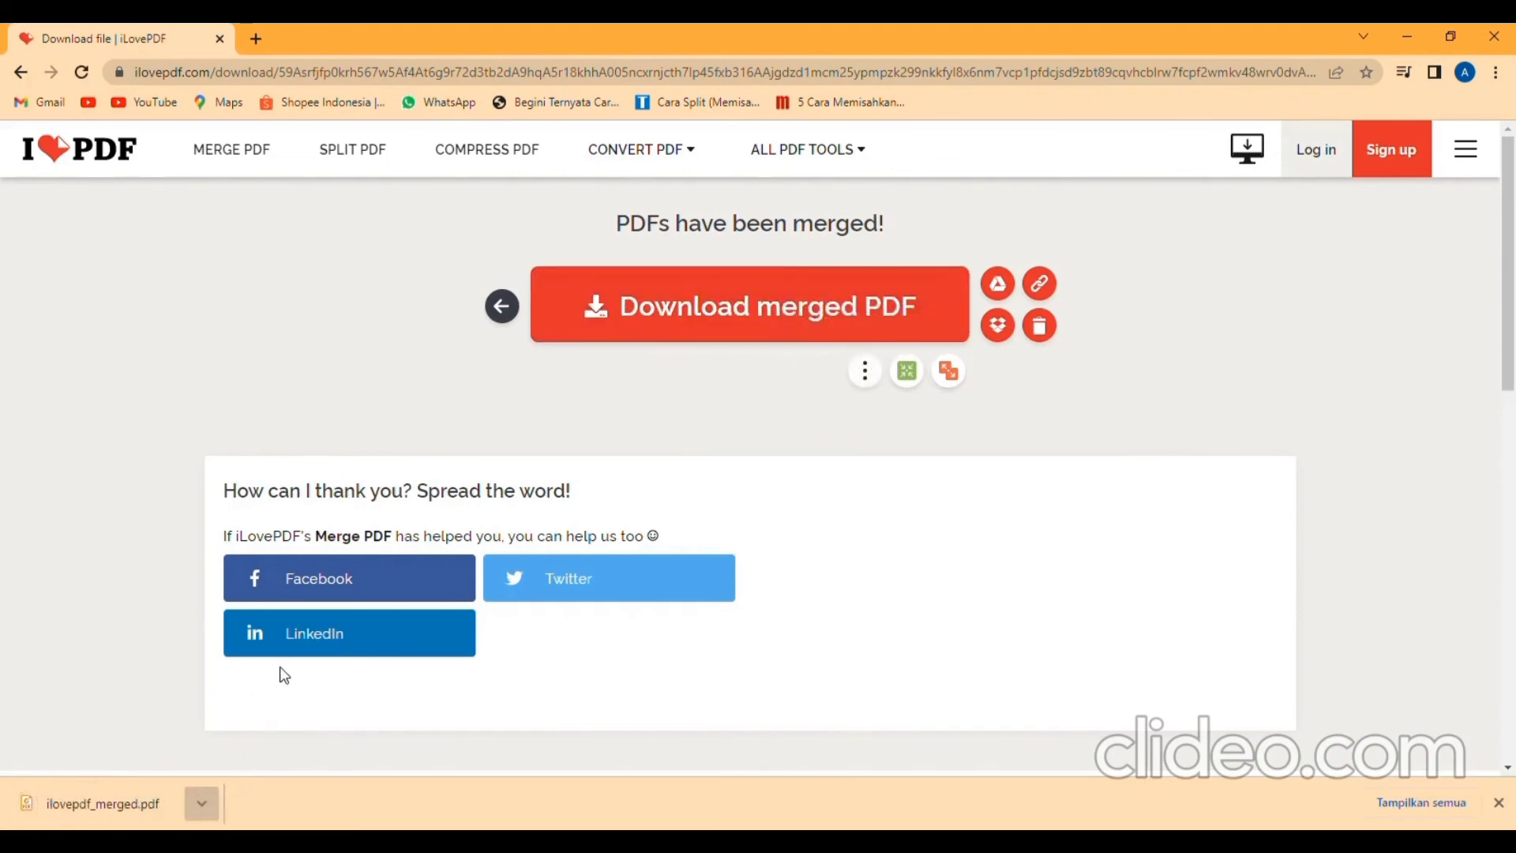
pyautogui.scroll(-3, 673, 604)
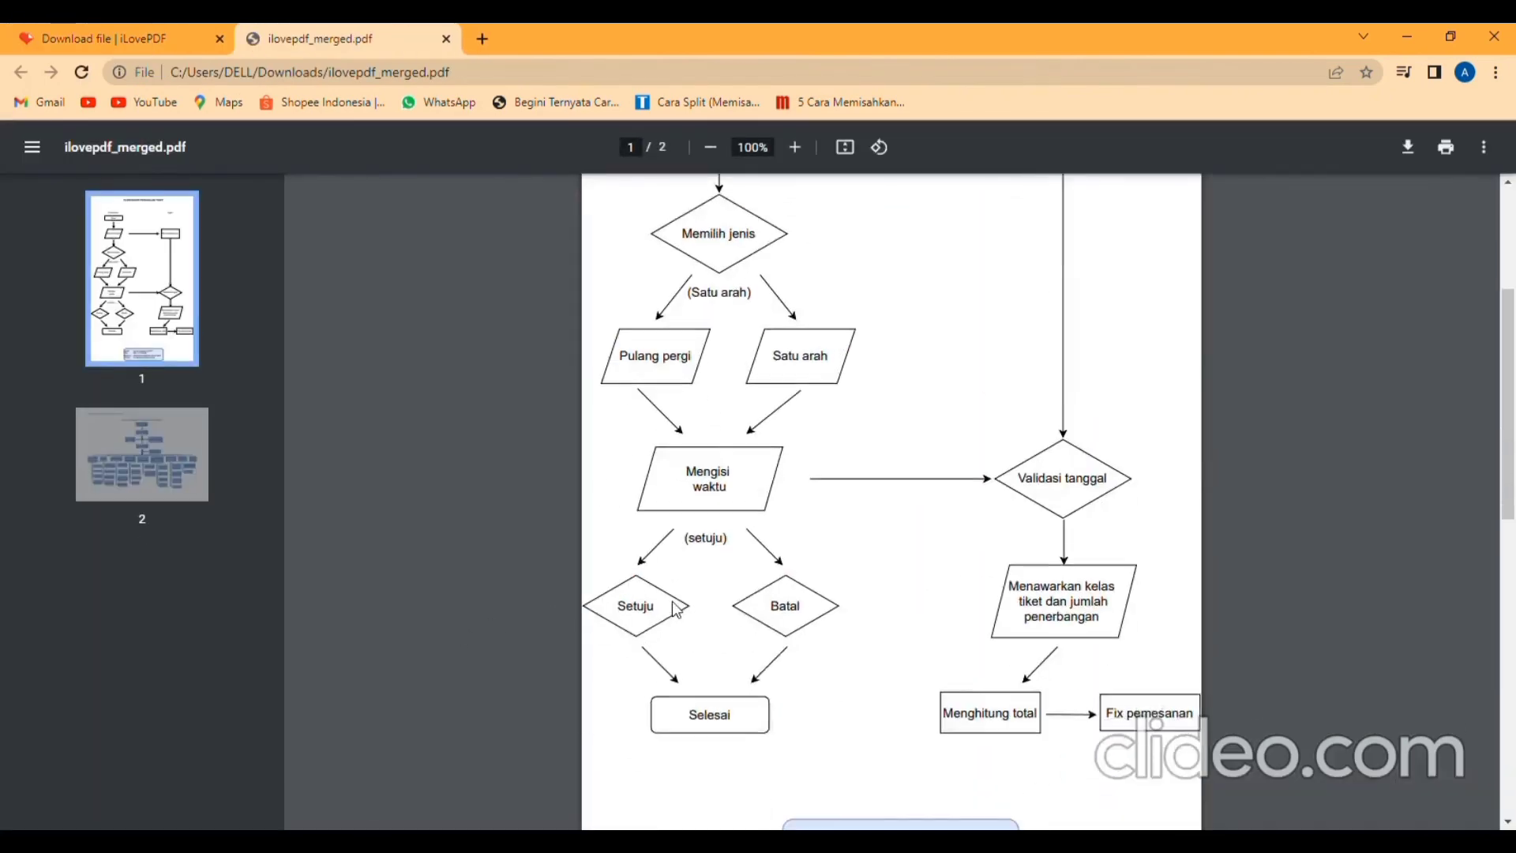
pyautogui.scroll(-9, 673, 606)
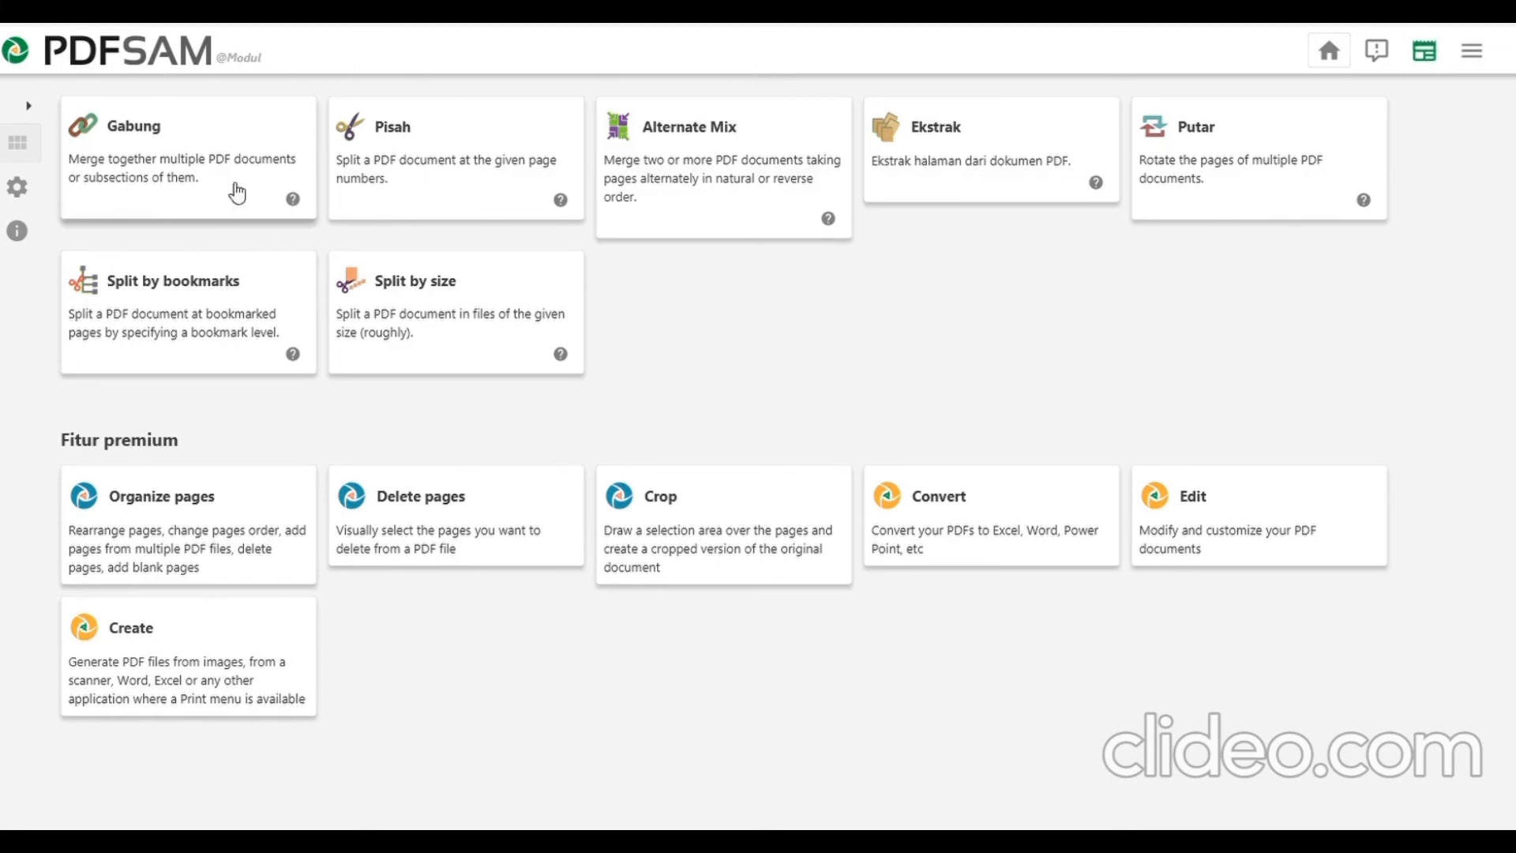
# Switch to PDFsam and merge the FLOWCHART and TUGAS 4 PRAKTIKUM PDFs into PDFsam_merge.pdf with the Gabung module.
pyautogui.click(164, 135)
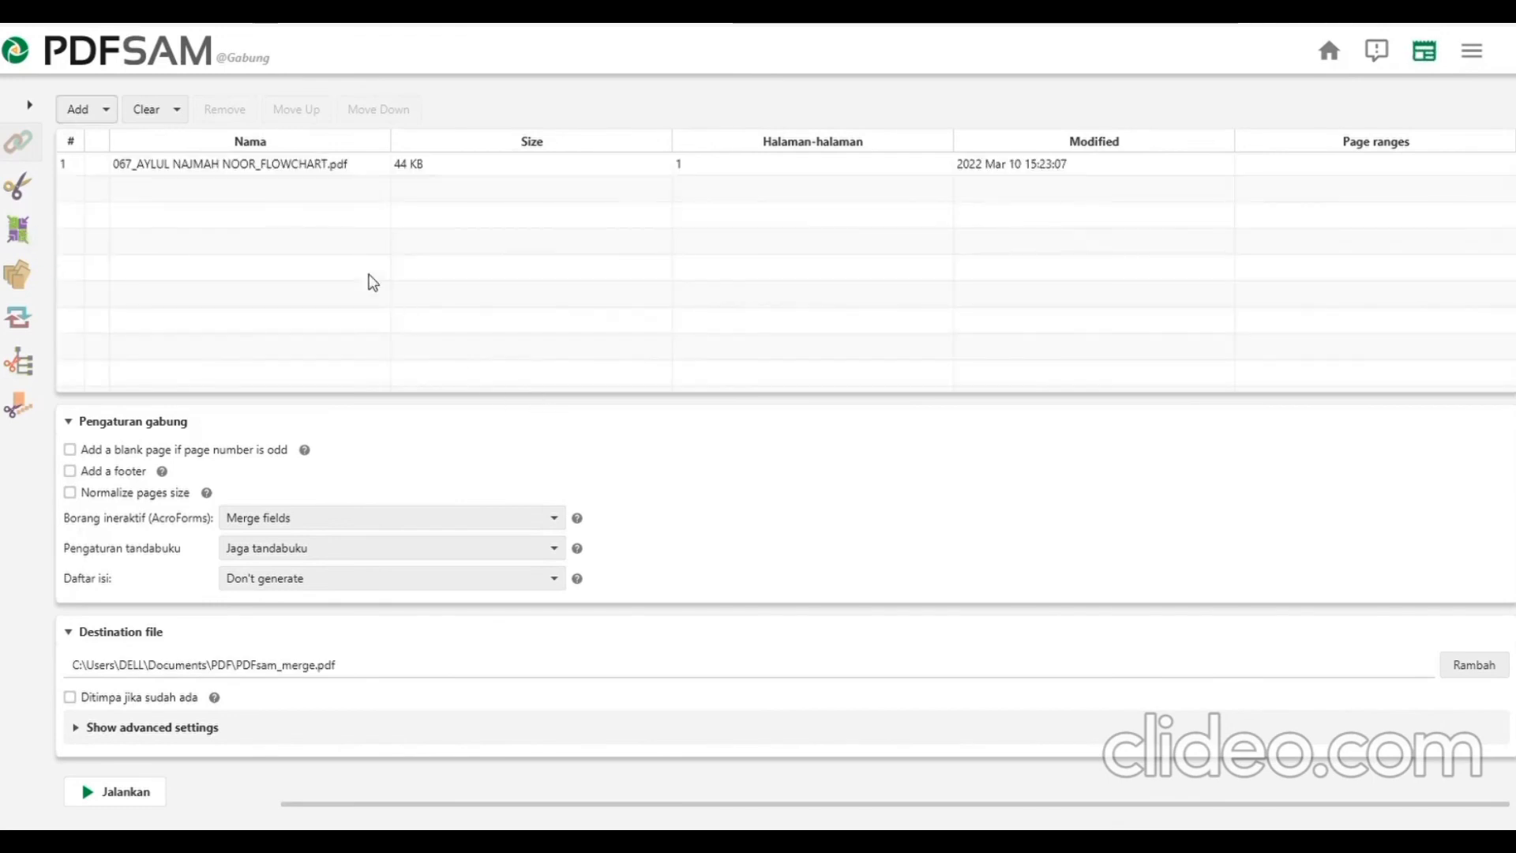
pyautogui.click(87, 118)
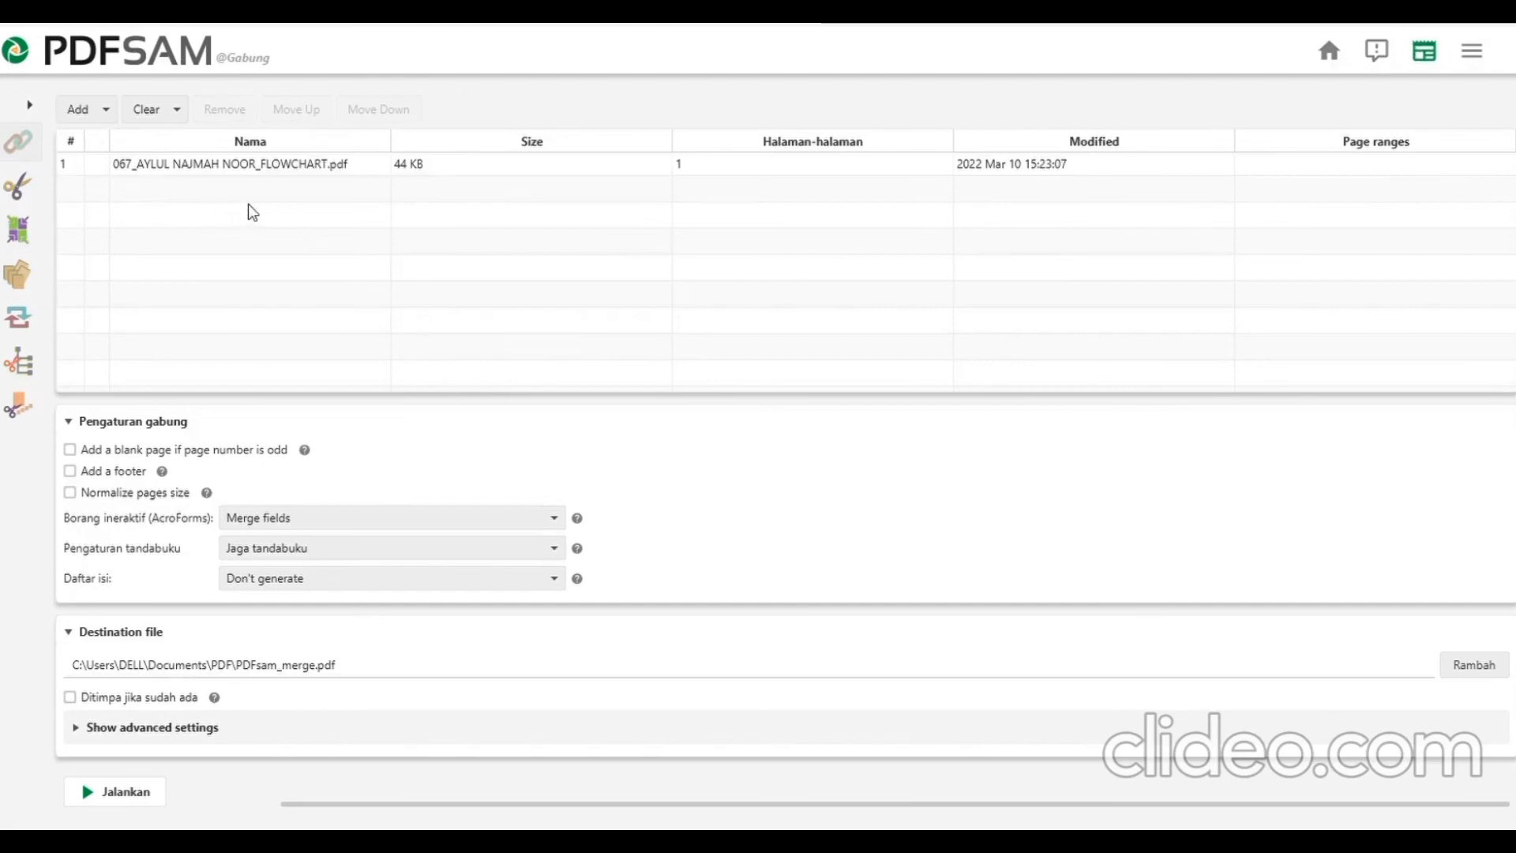
pyautogui.click(583, 450)
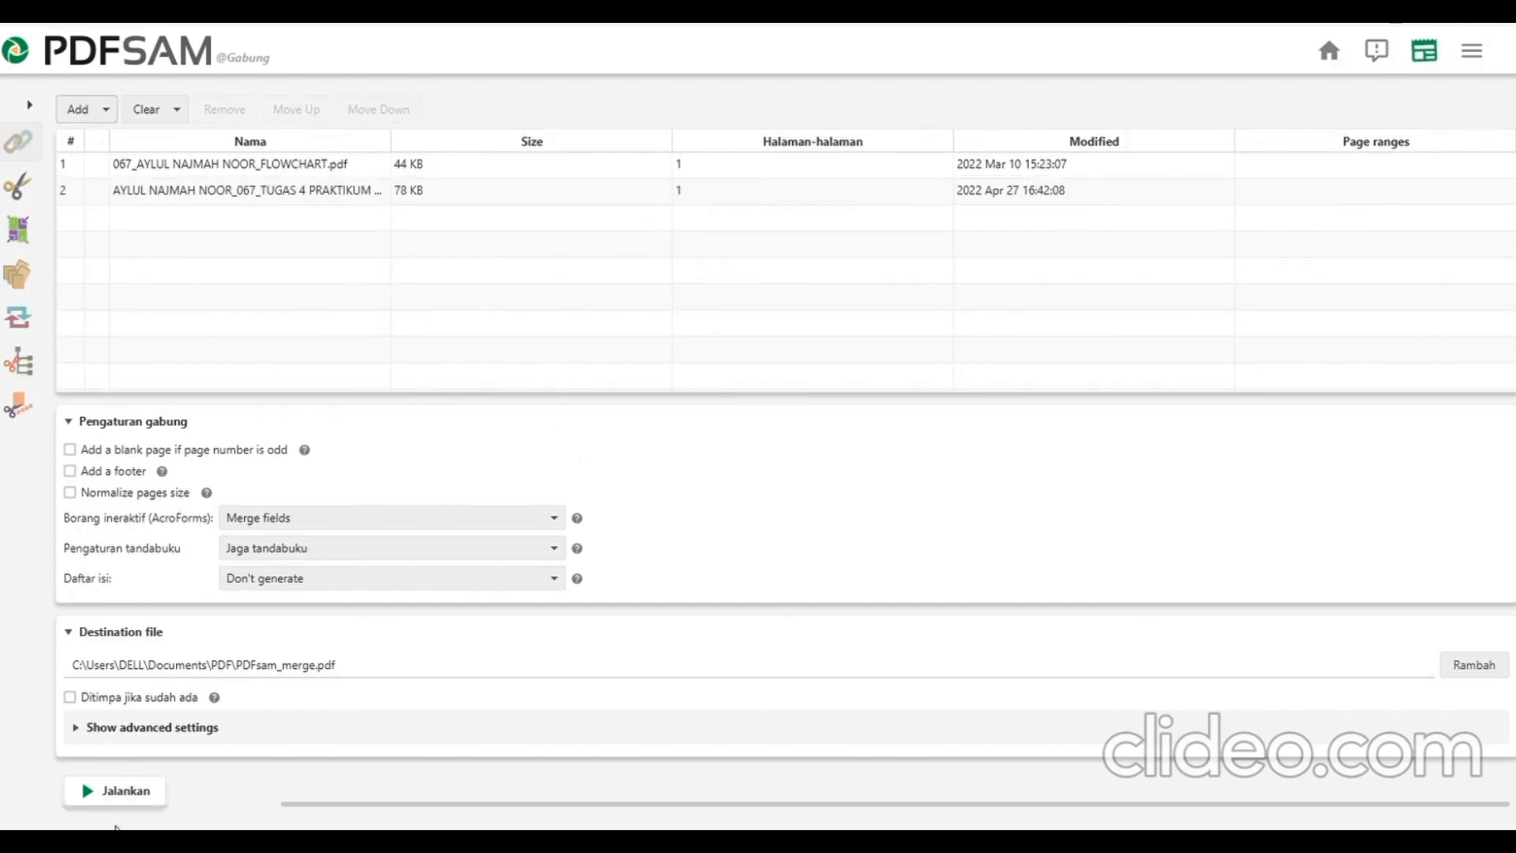
pyautogui.click(100, 790)
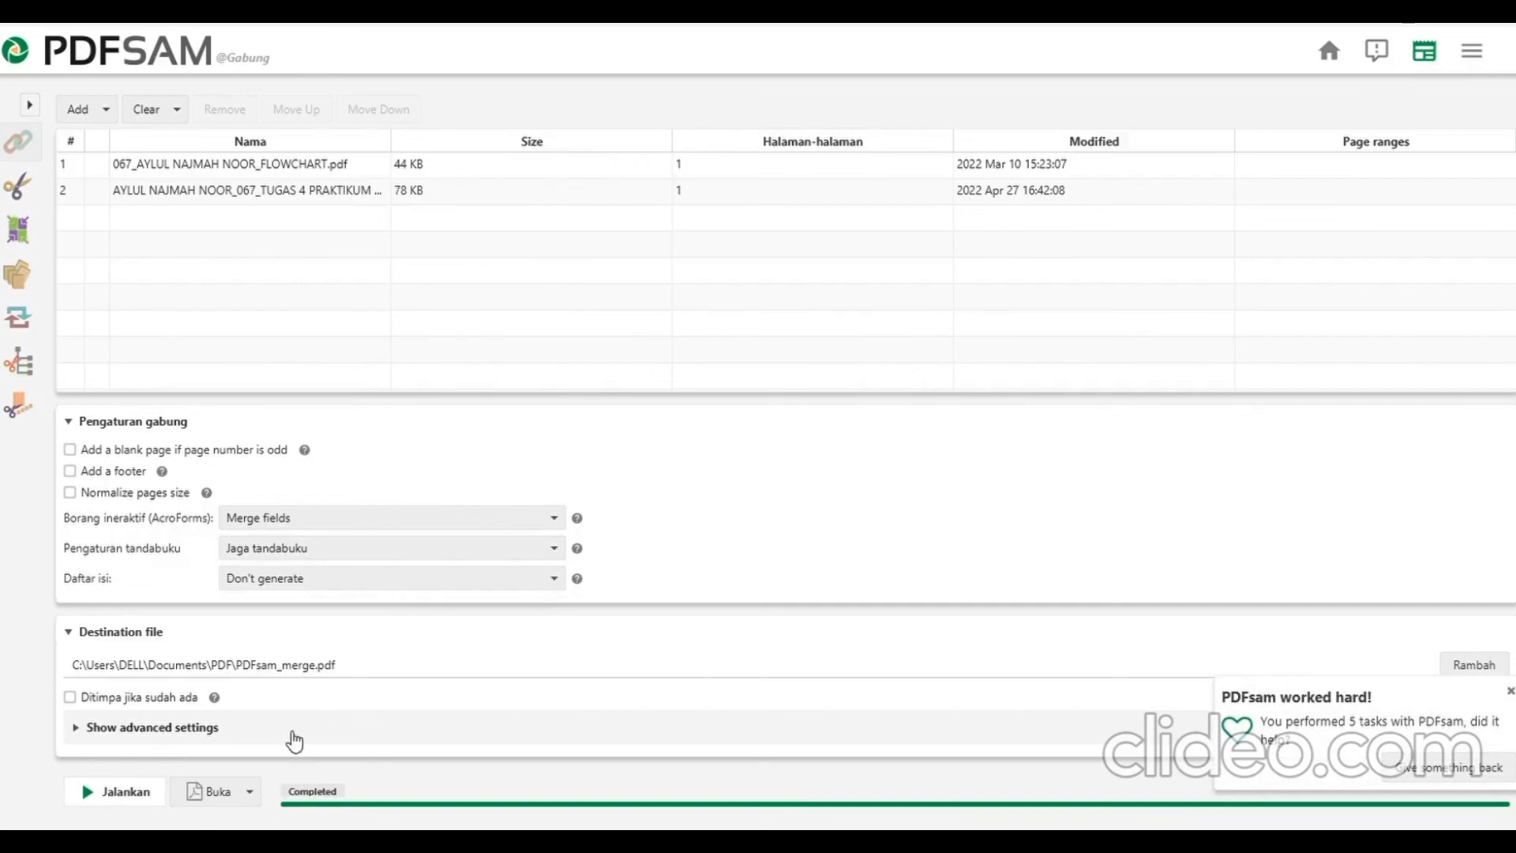
# Open PDFsam_merge.pdf in Foxit PDF Reader and examine both merged pages.
pyautogui.click(225, 792)
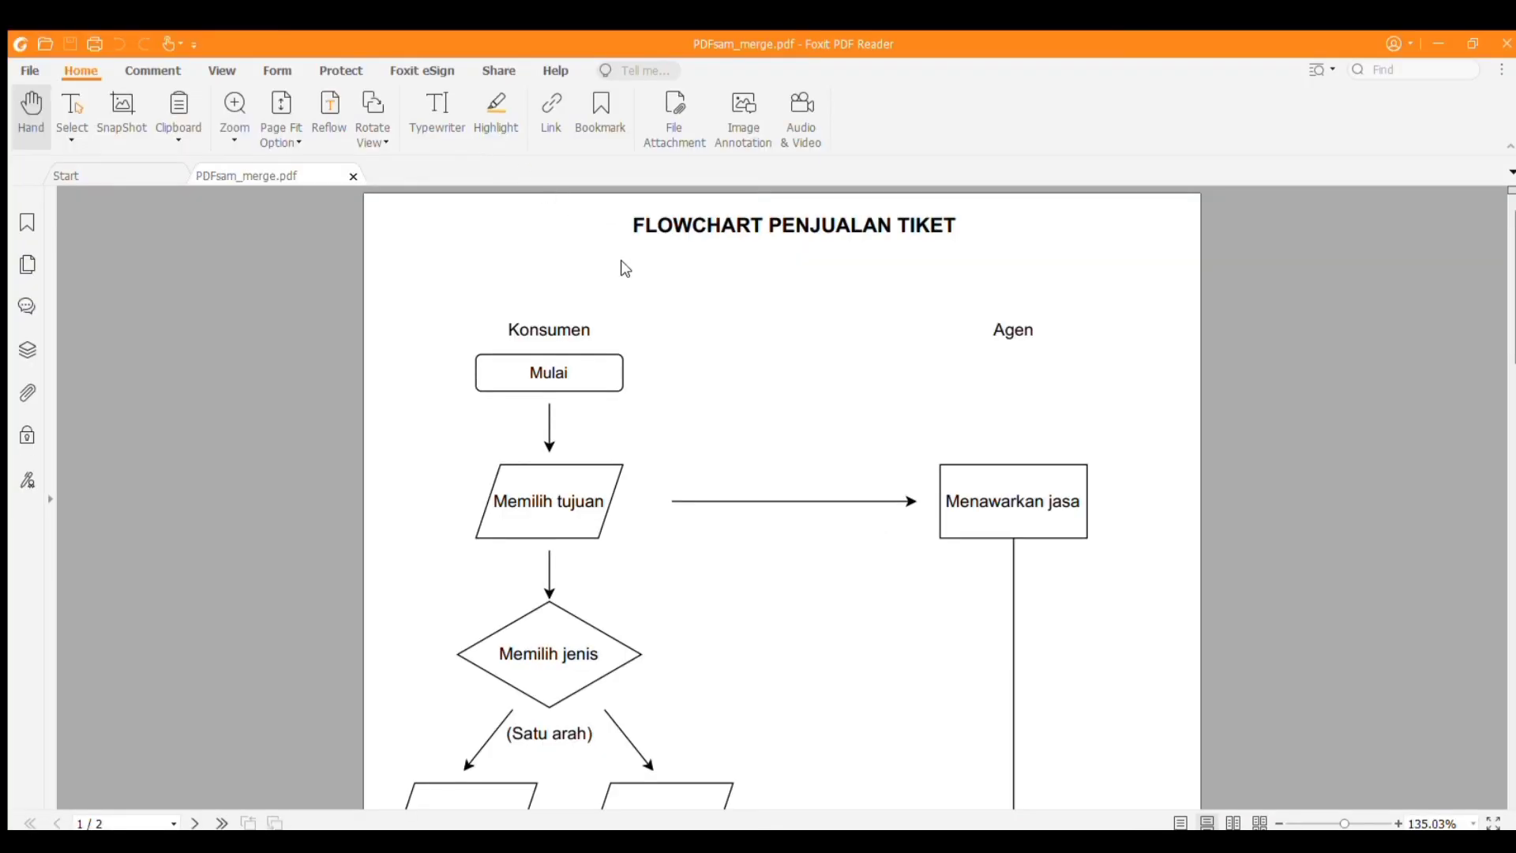
pyautogui.scroll(-10, 743, 392)
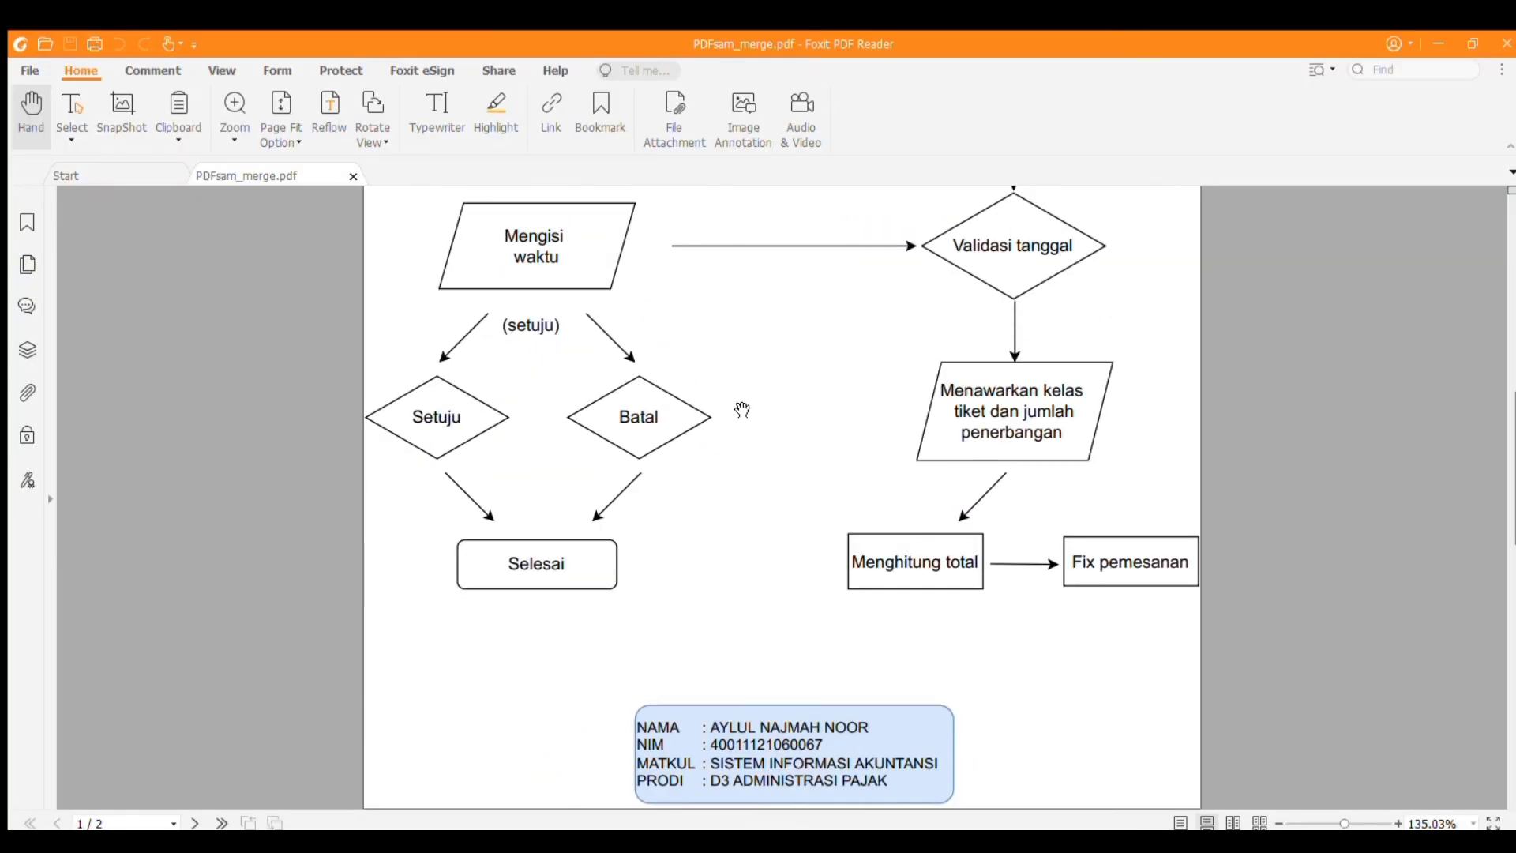
pyautogui.scroll(-10, 742, 410)
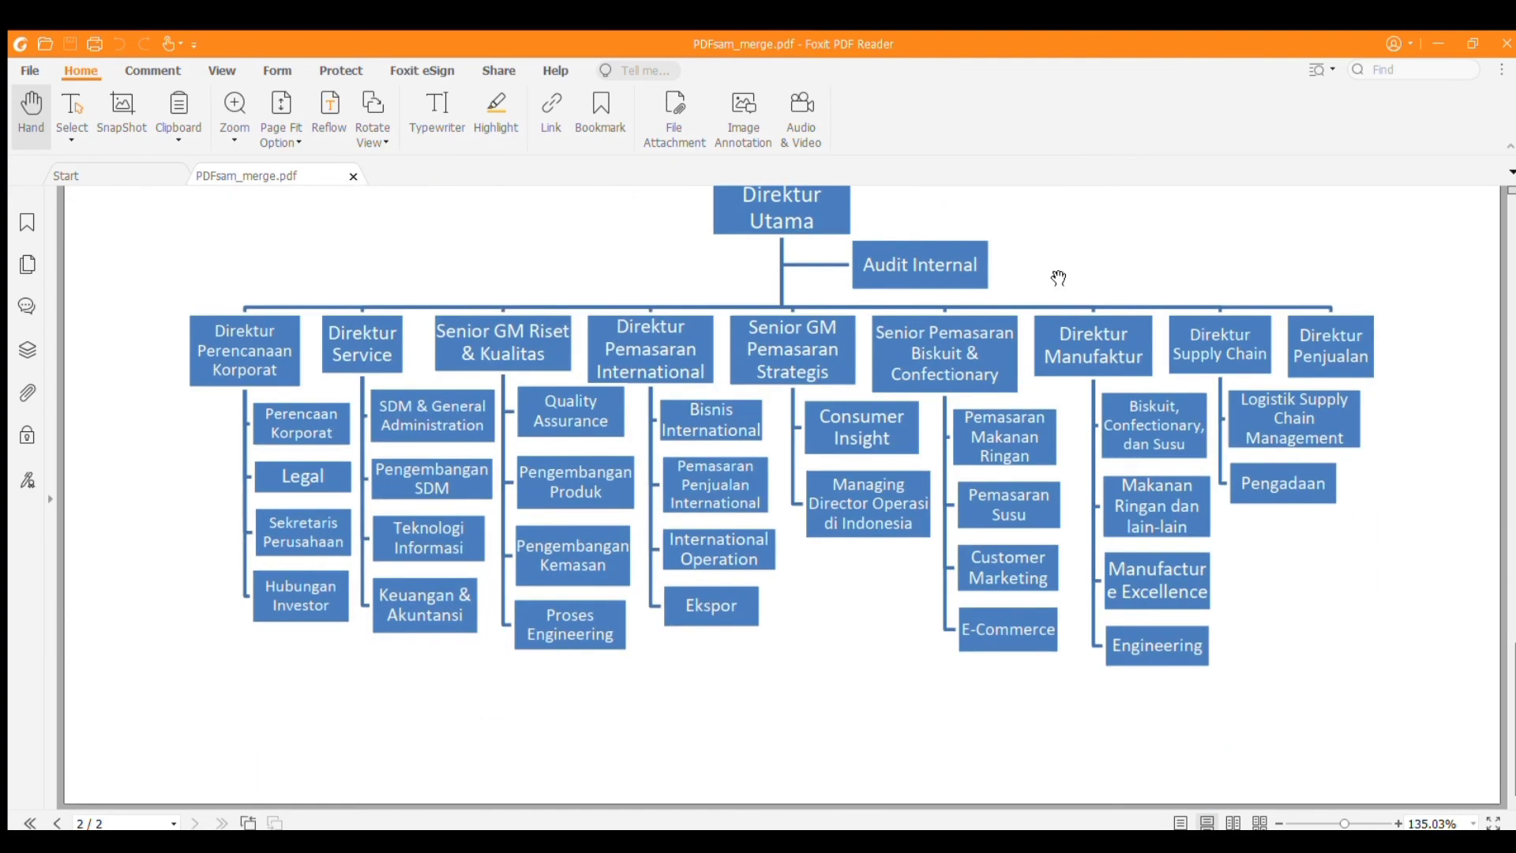